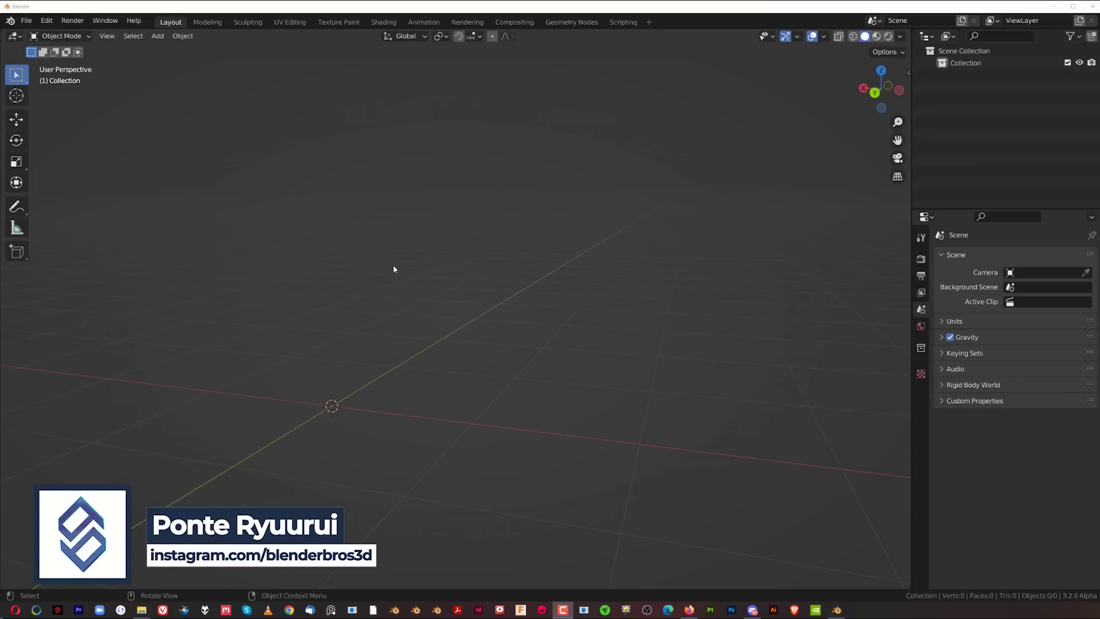
Install the add-on file MACHIN3tools_1.0.1.DeusEx.zip from the Downloads folder through the Preferences.
{"action": "left_click", "coordinate": [48, 21]}
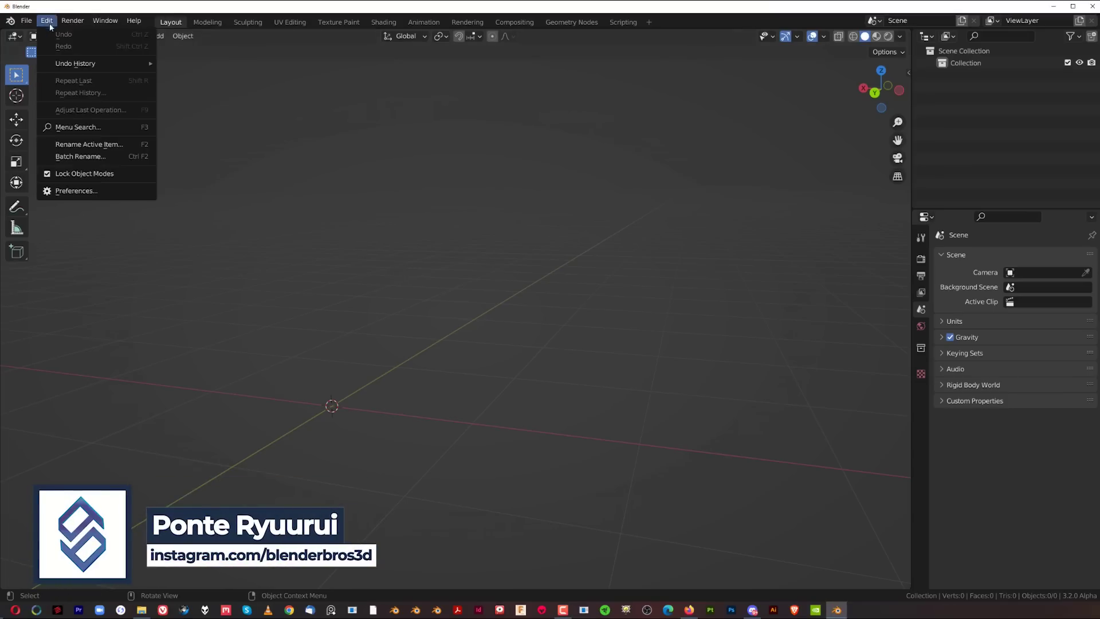
{"action": "left_click", "coordinate": [93, 192]}
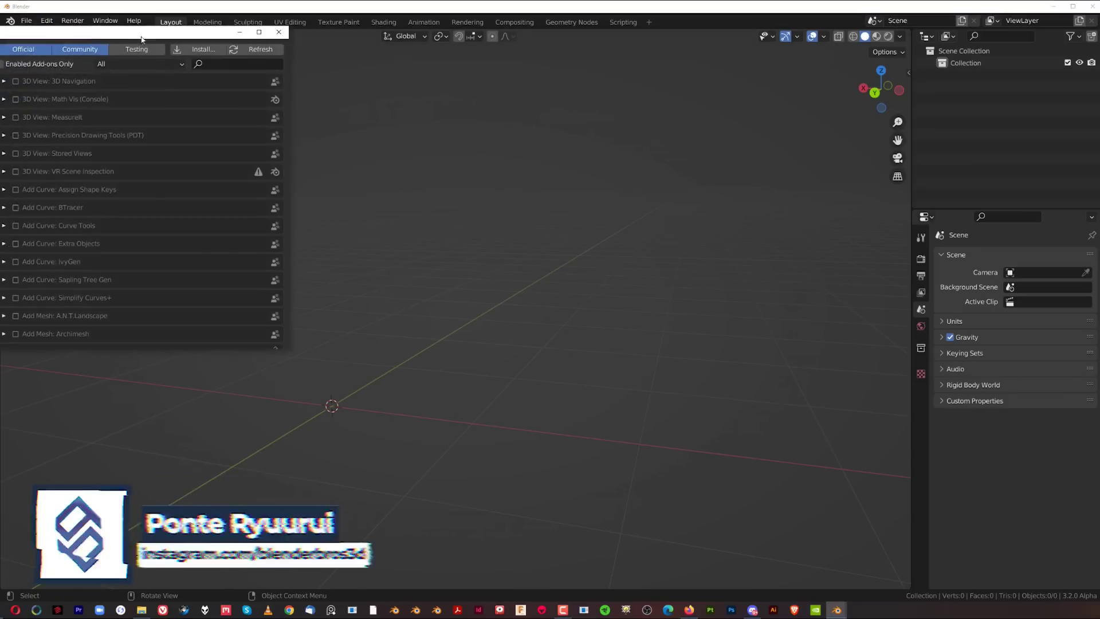
{"action": "left_click", "coordinate": [582, 106]}
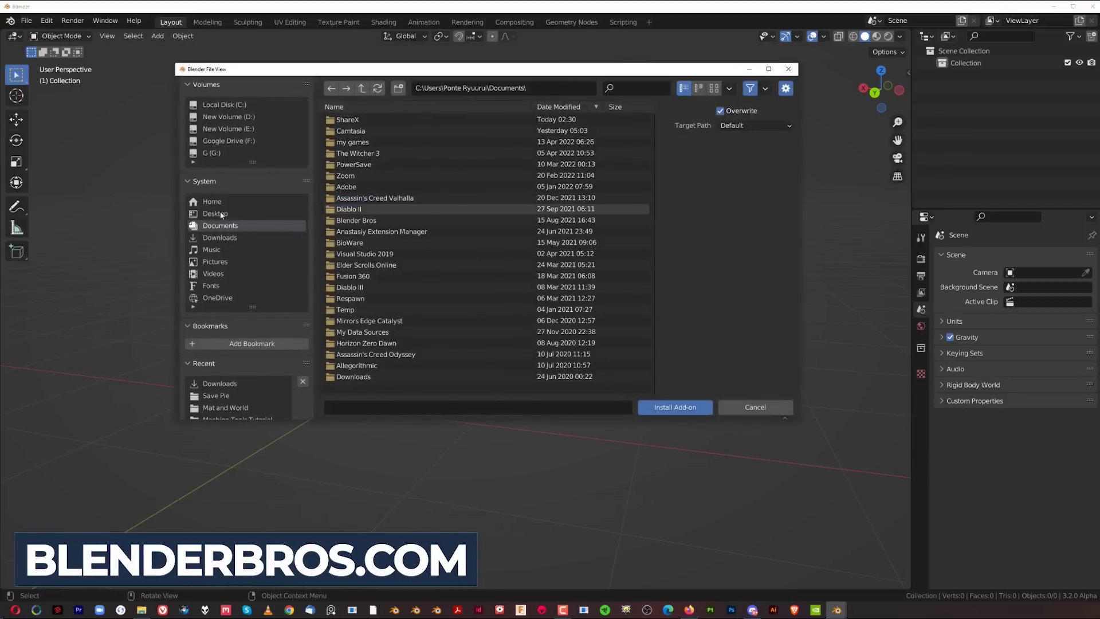
{"action": "left_click", "coordinate": [220, 238]}
{"action": "left_click", "coordinate": [373, 131]}
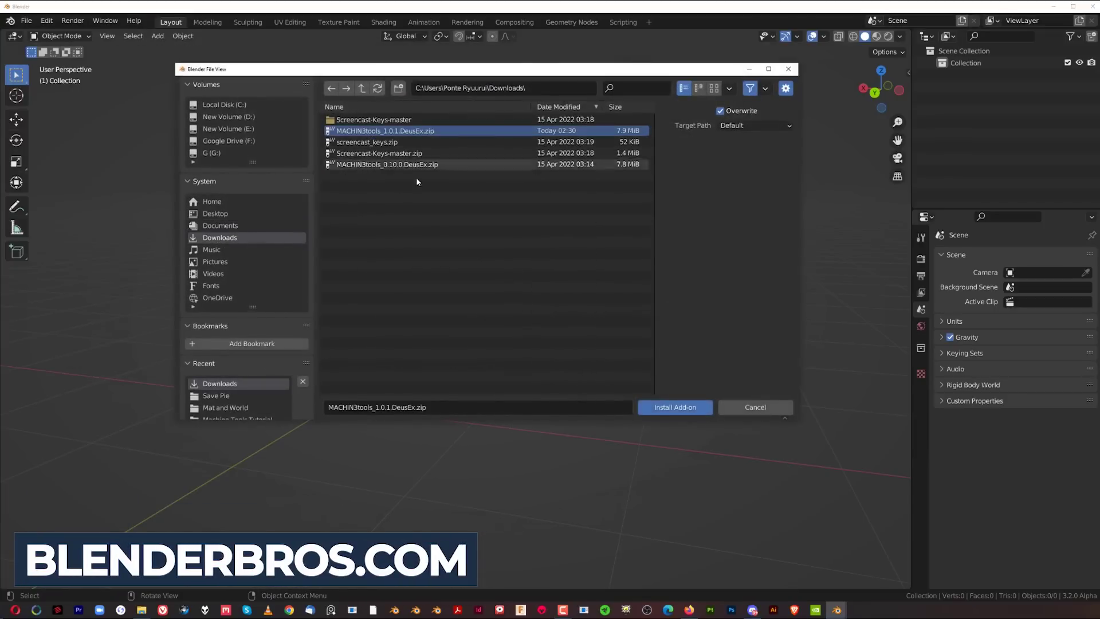
{"action": "left_click", "coordinate": [646, 407]}
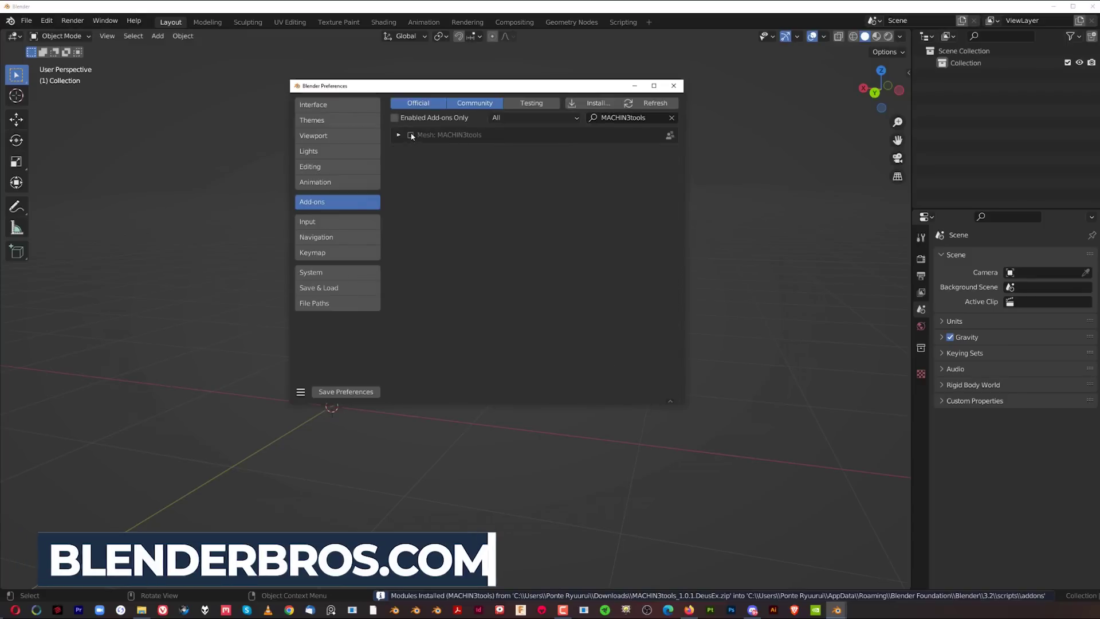
Enable the MACHIN3tools add-on, expand its settings and enlarge the Preferences window to show the Tools and Pie Menus lists.
{"action": "left_click", "coordinate": [399, 134]}
{"action": "left_click_drag", "start_coordinate": [481, 87], "coordinate": [336, 41]}
{"action": "left_click_drag", "start_coordinate": [530, 364], "coordinate": [983, 563]}
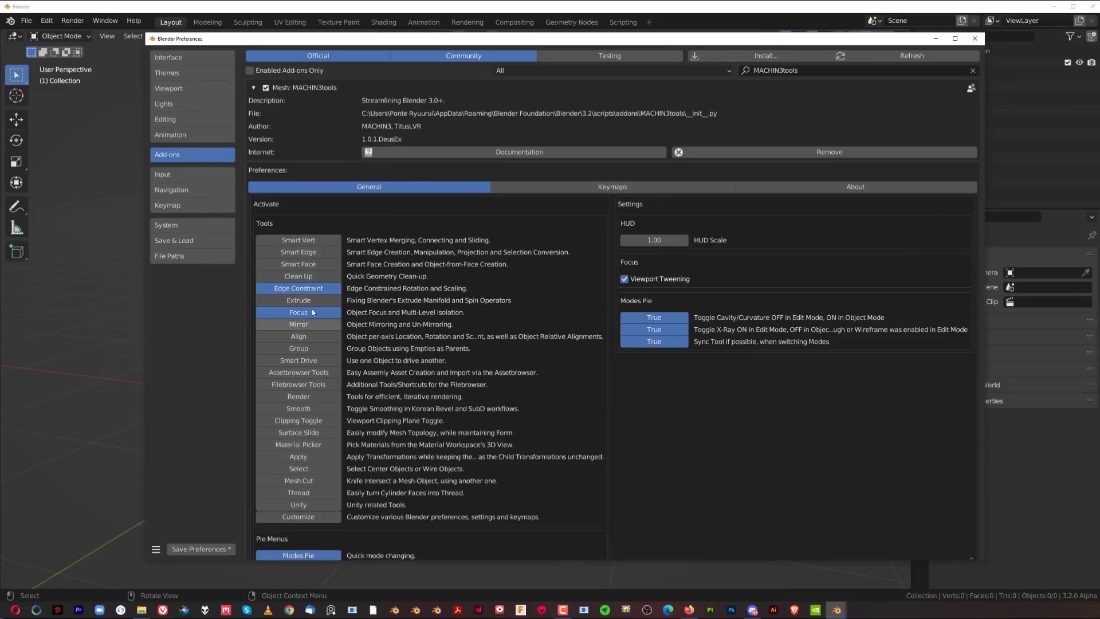
{"action": "scroll", "coordinate": [458, 312], "scroll_direction": "down", "scroll_amount": 5}
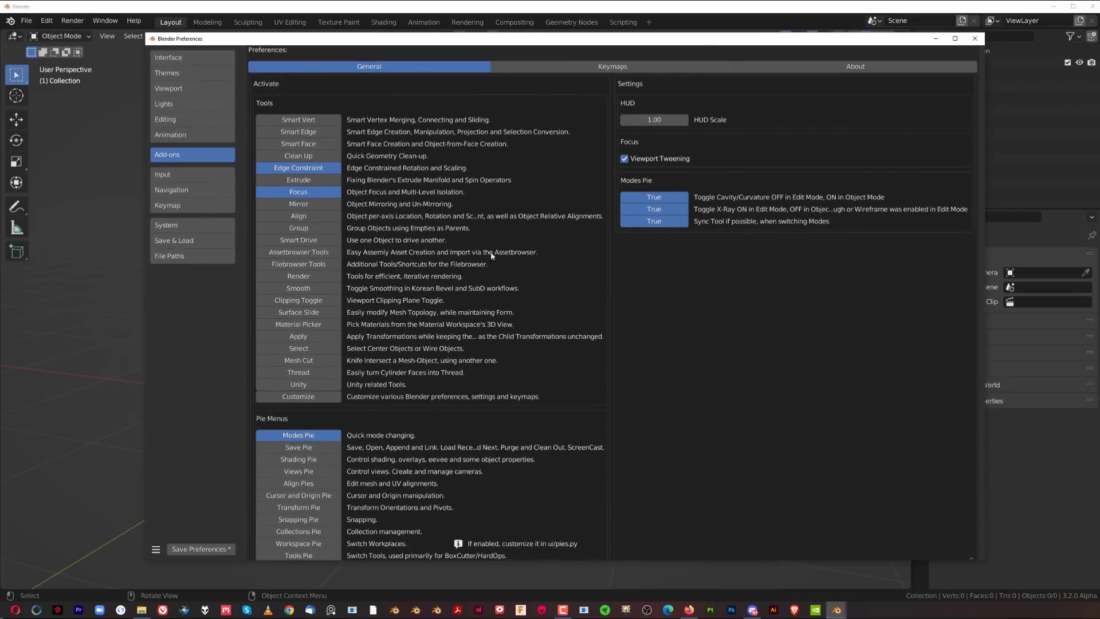
{"action": "scroll", "coordinate": [491, 228], "scroll_direction": "down", "scroll_amount": 1}
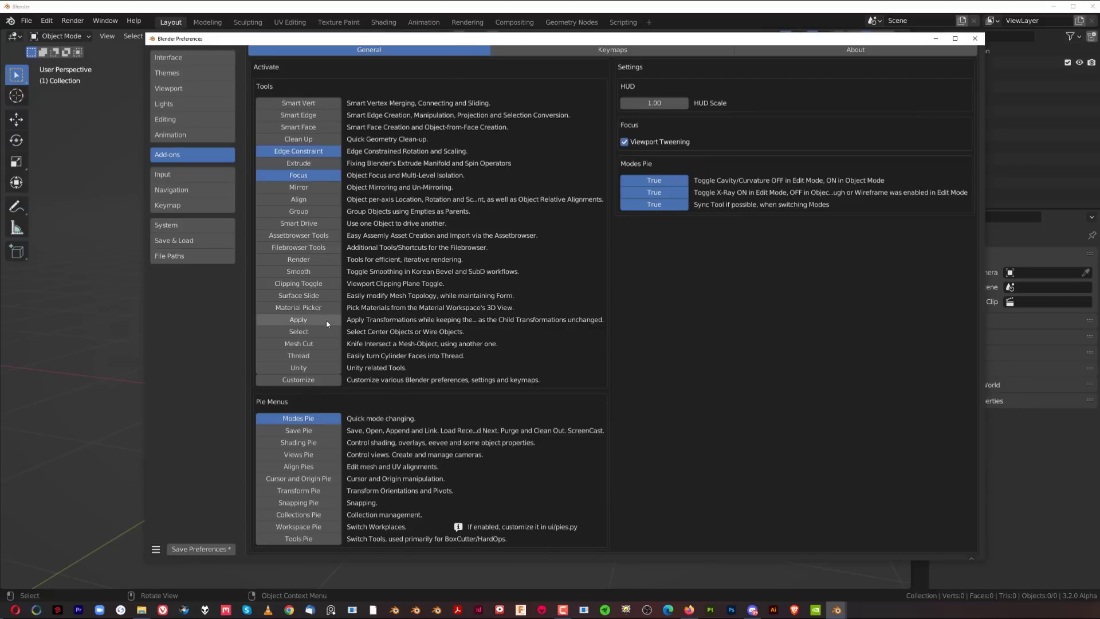
Deactivate Focus, Edge Constraint and Modes Pie in MACHIN3tools, leave Clean Up off, and save the preferences.
{"action": "left_click", "coordinate": [328, 140]}
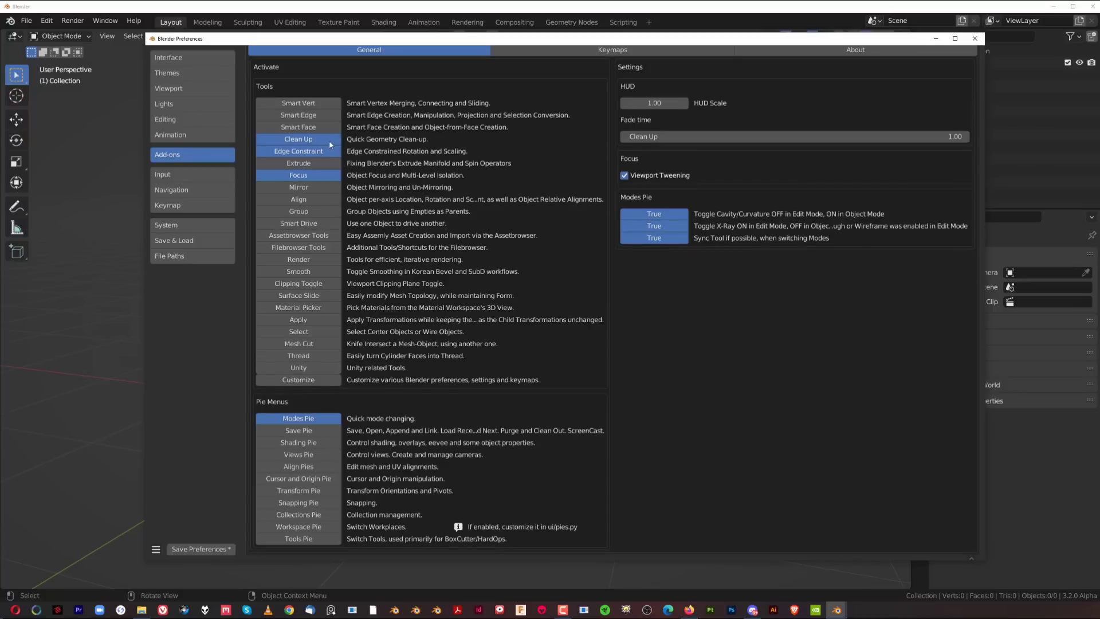
{"action": "left_click", "coordinate": [329, 140]}
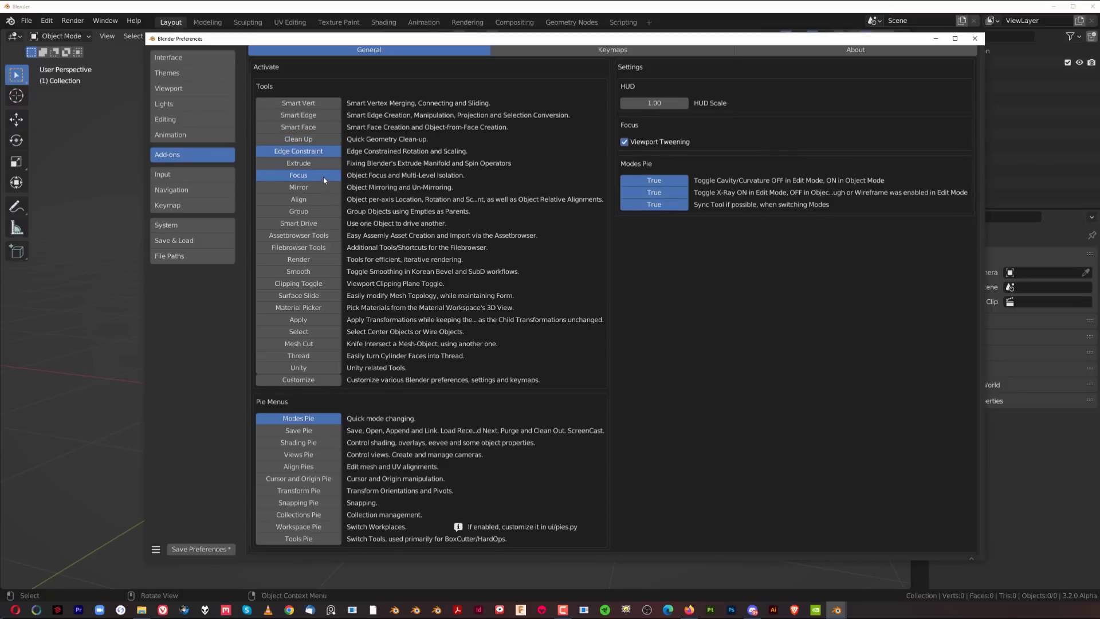
{"action": "left_click", "coordinate": [324, 178]}
{"action": "left_click", "coordinate": [317, 152]}
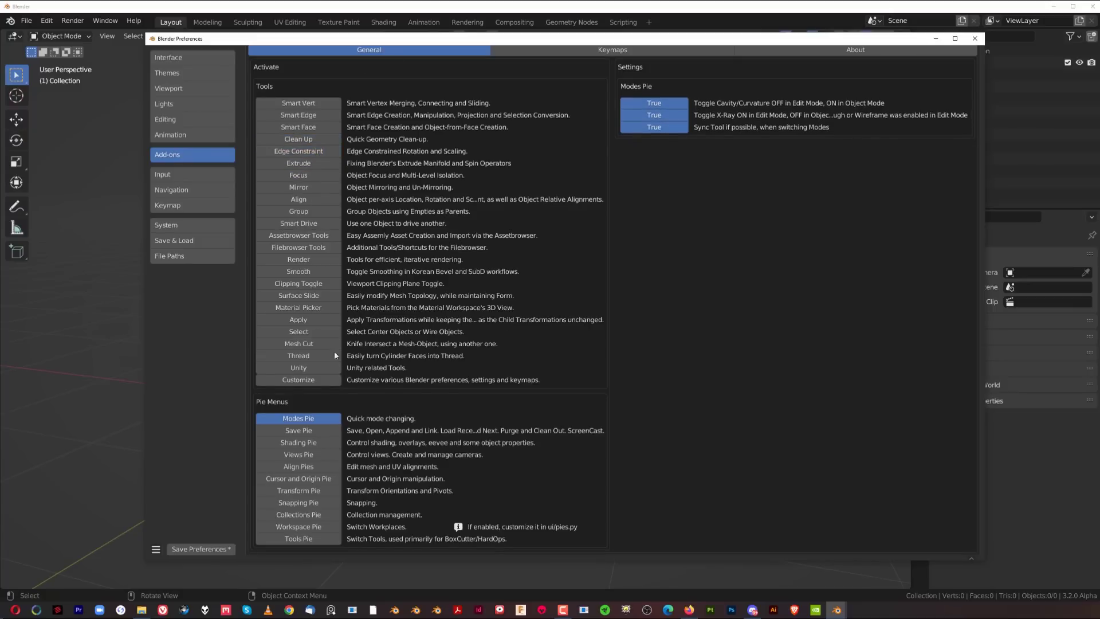
{"action": "left_click", "coordinate": [314, 423]}
{"action": "left_click", "coordinate": [189, 549]}
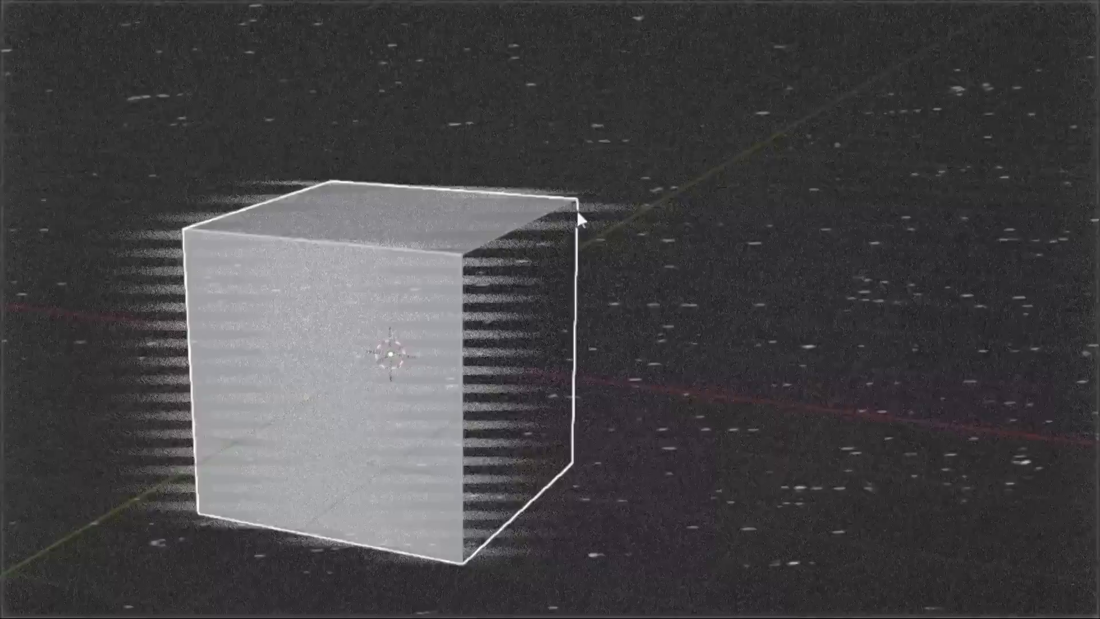
{"action": "key", "text": "ctrl+Tab"}
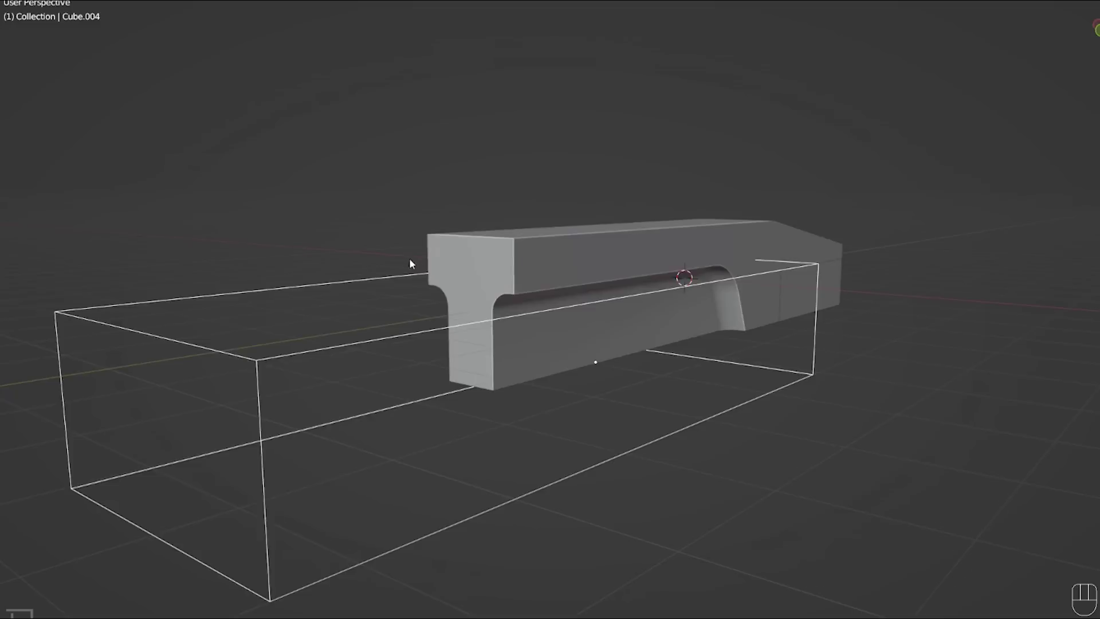
{"action": "middle_click_drag", "start_coordinate": [409, 258], "coordinate": [639, 253]}
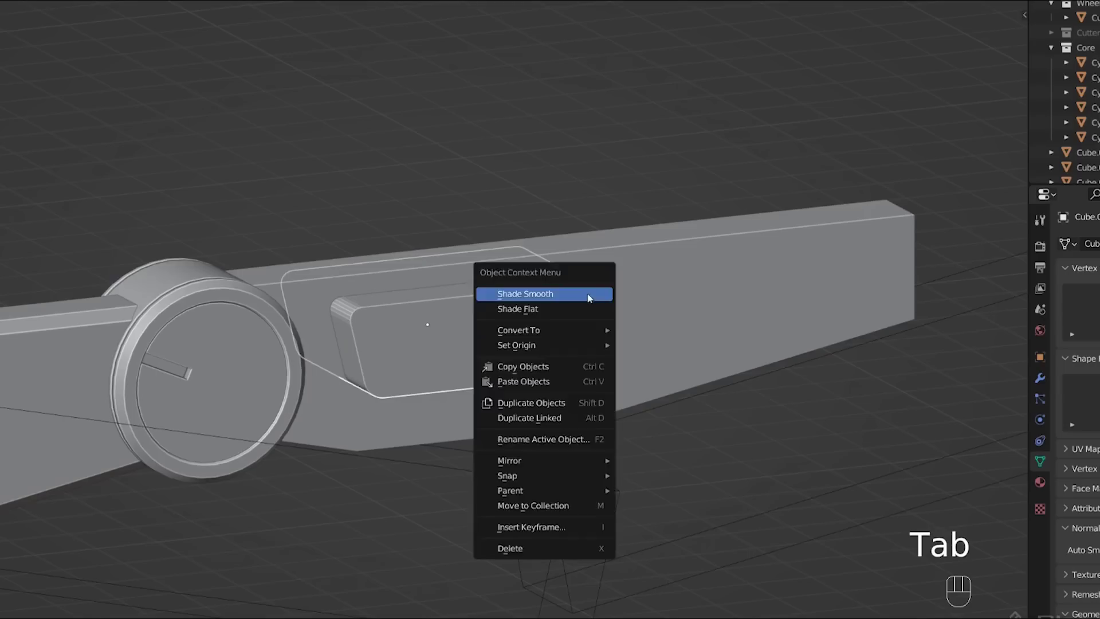
{"action": "key", "text": "ctrl+KP_Subtract"}
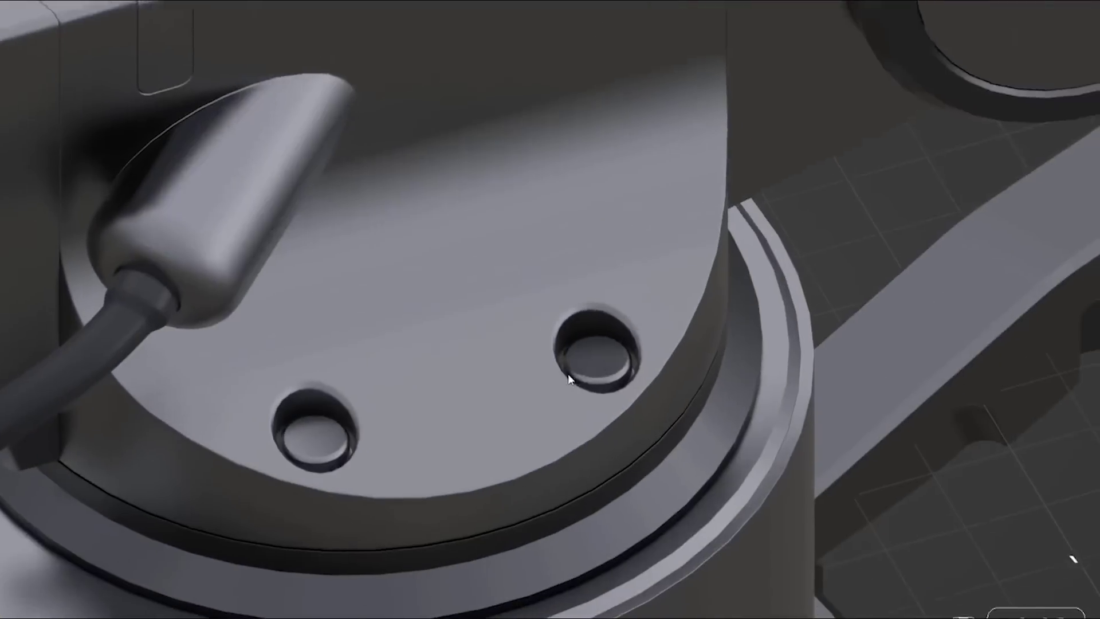
{"action": "key", "text": "Tab"}
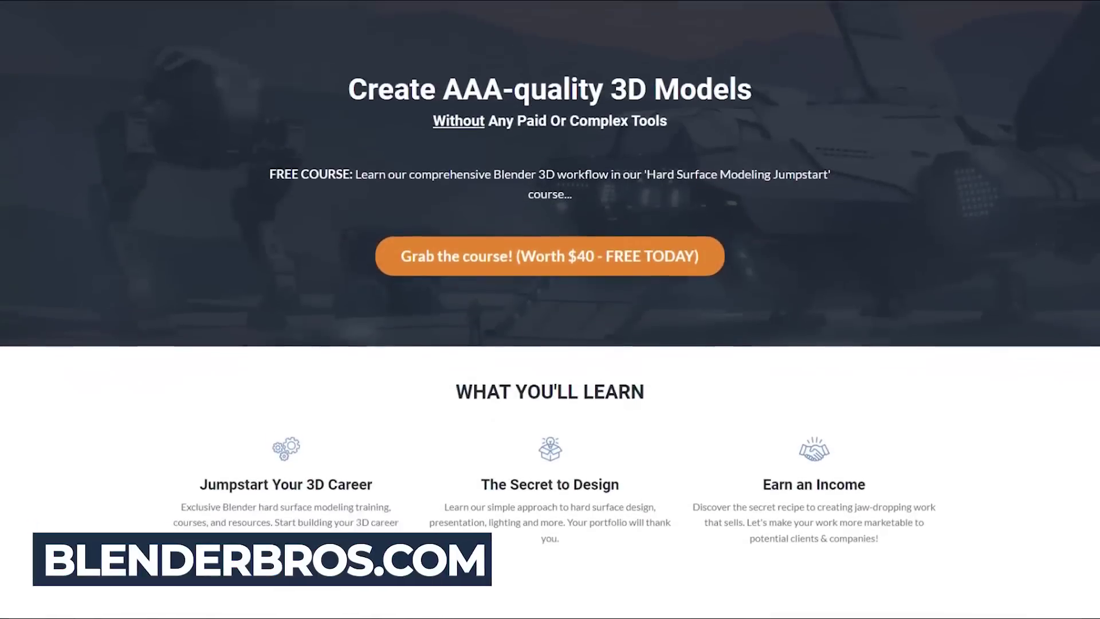
{"action": "scroll", "coordinate": [550, 309], "scroll_direction": "down", "scroll_amount": 7}
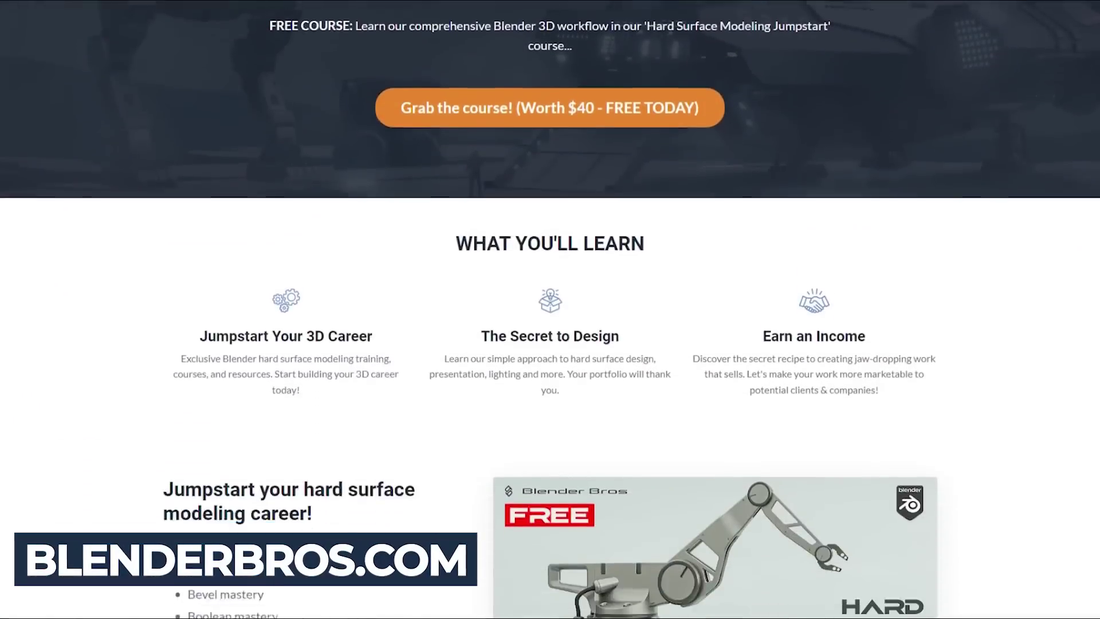
{"action": "scroll", "coordinate": [550, 310], "scroll_direction": "down", "scroll_amount": 2}
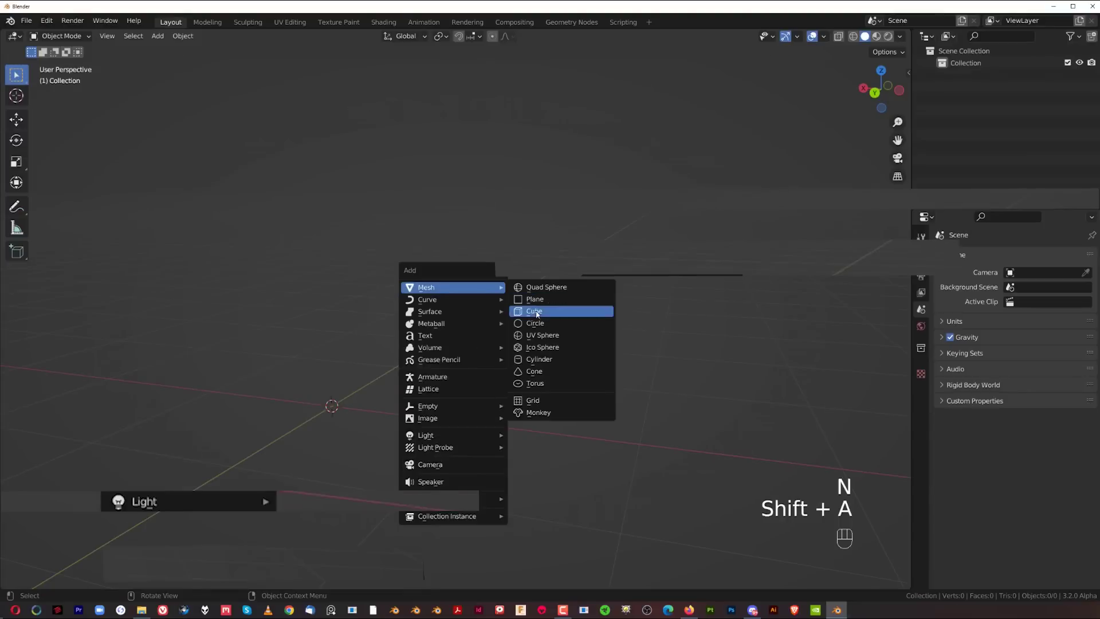
Add a cube mesh at the scene origin and enter Edit Mode on it.
{"action": "left_click", "coordinate": [537, 313]}
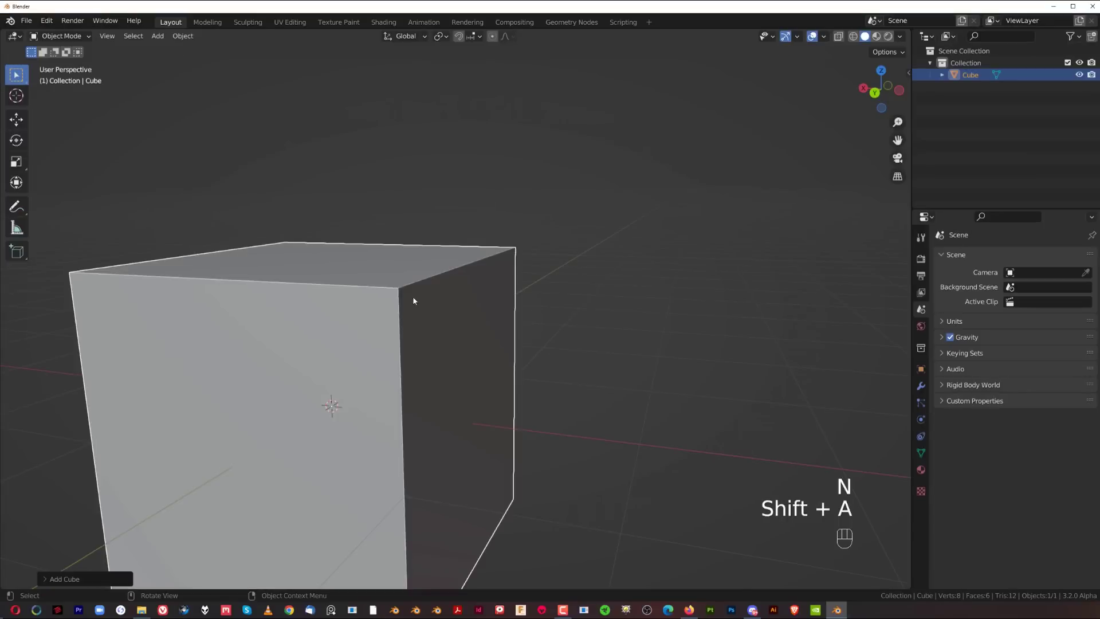
{"action": "middle_click_drag", "start_coordinate": [405, 315], "coordinate": [454, 291]}
{"action": "key", "text": "Tab"}
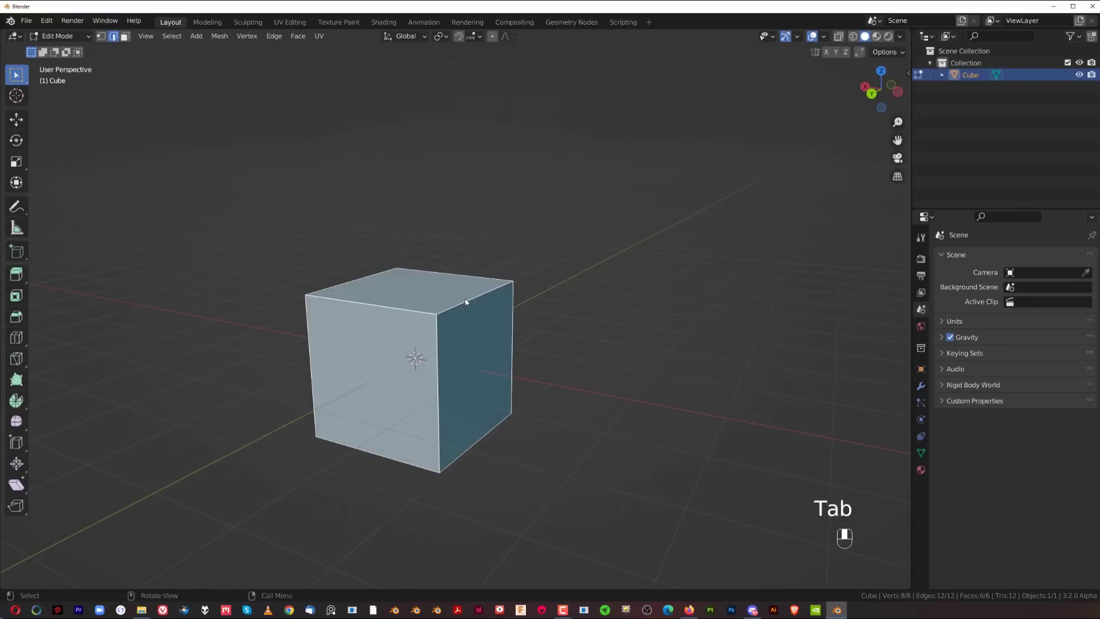
Switch the cube back and forth between Object Mode and Edit Mode, finishing in Edit Mode.
{"action": "left_click", "coordinate": [59, 36]}
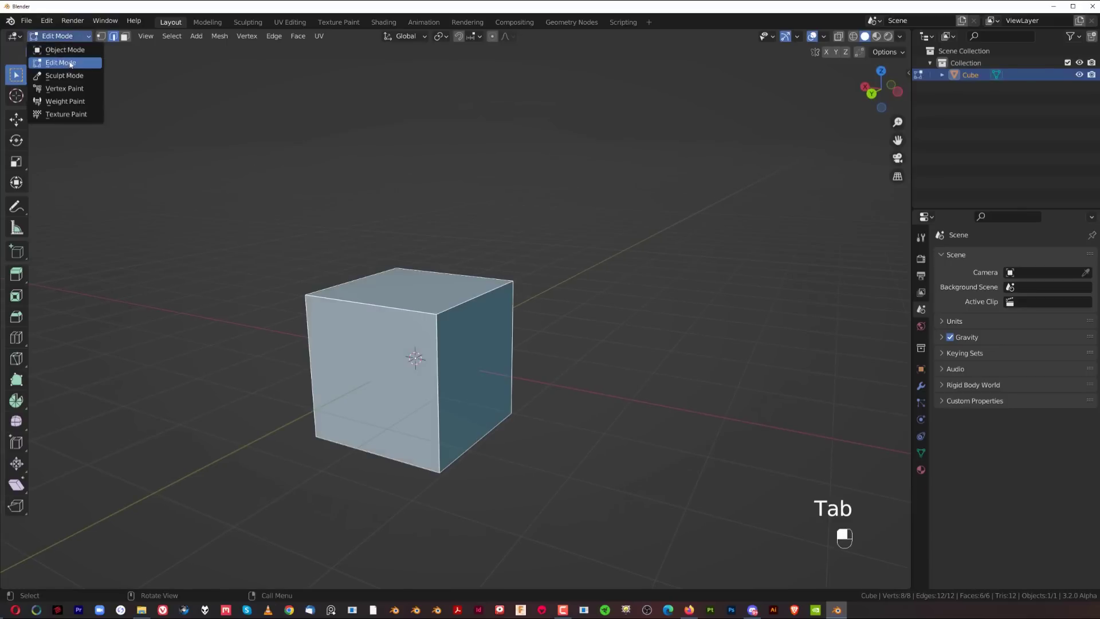
{"action": "key", "text": "Tab"}
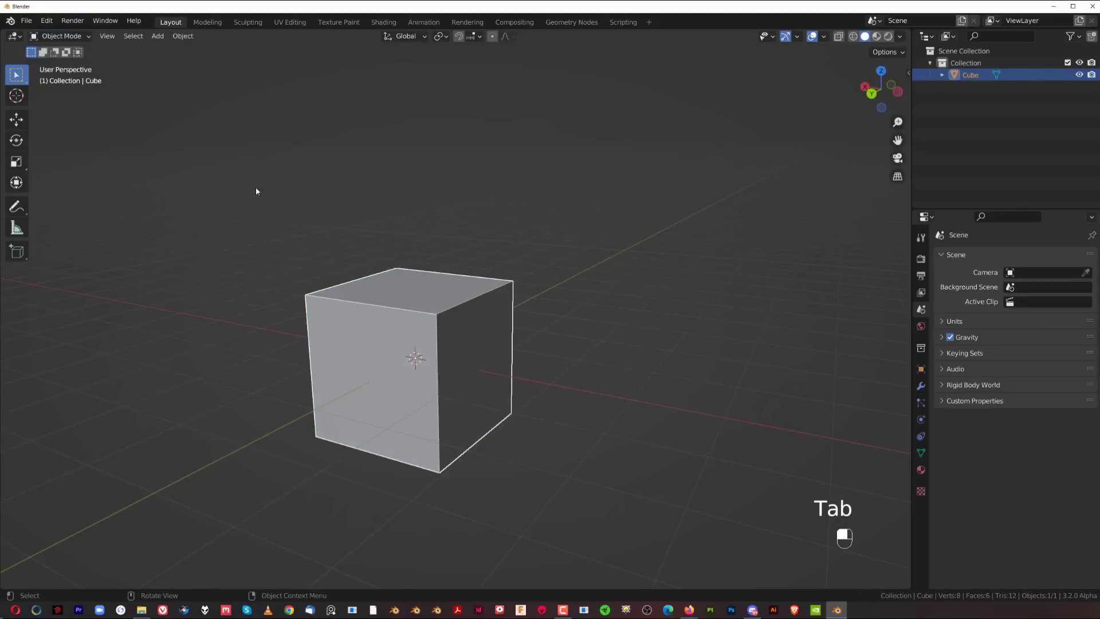
{"action": "key", "text": "Tab"}
{"action": "key", "text": "Tab"}
{"action": "key", "text": "Tab"}
{"action": "key", "text": "Tab"}
{"action": "key", "text": "Tab"}
{"action": "key", "text": "Tab"}
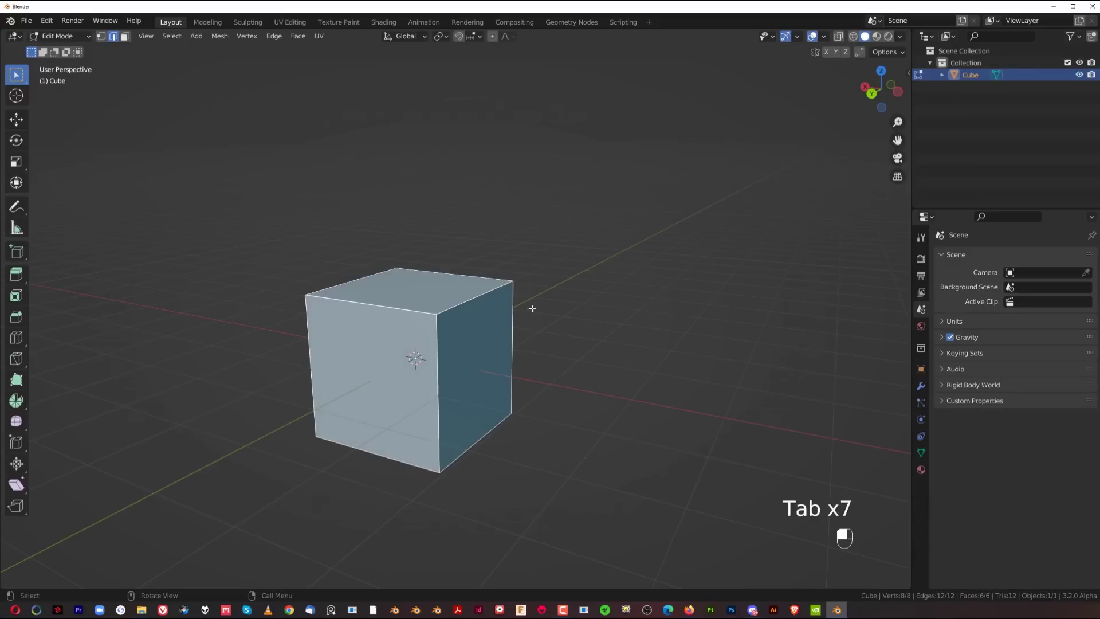
Cycle the cube's selection mode through vertex, edge and face.
{"action": "middle_click_drag", "start_coordinate": [382, 345], "coordinate": [434, 330], "text": "shift"}
{"action": "middle_click_drag", "start_coordinate": [528, 299], "coordinate": [522, 297]}
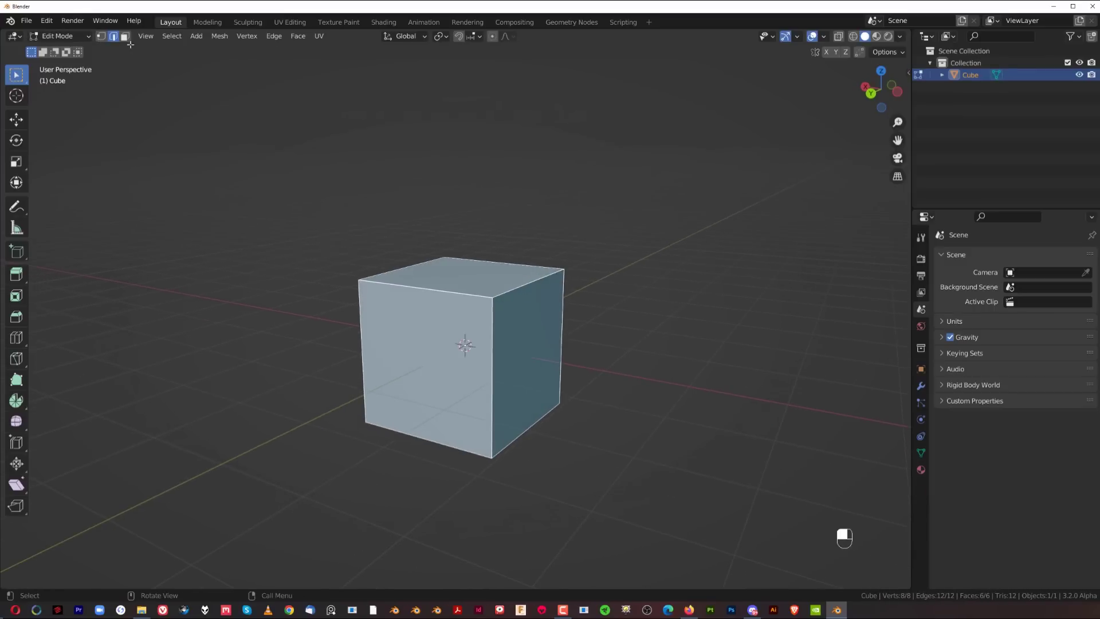
{"action": "key", "text": "1"}
{"action": "key", "text": "2"}
{"action": "key", "text": "3"}
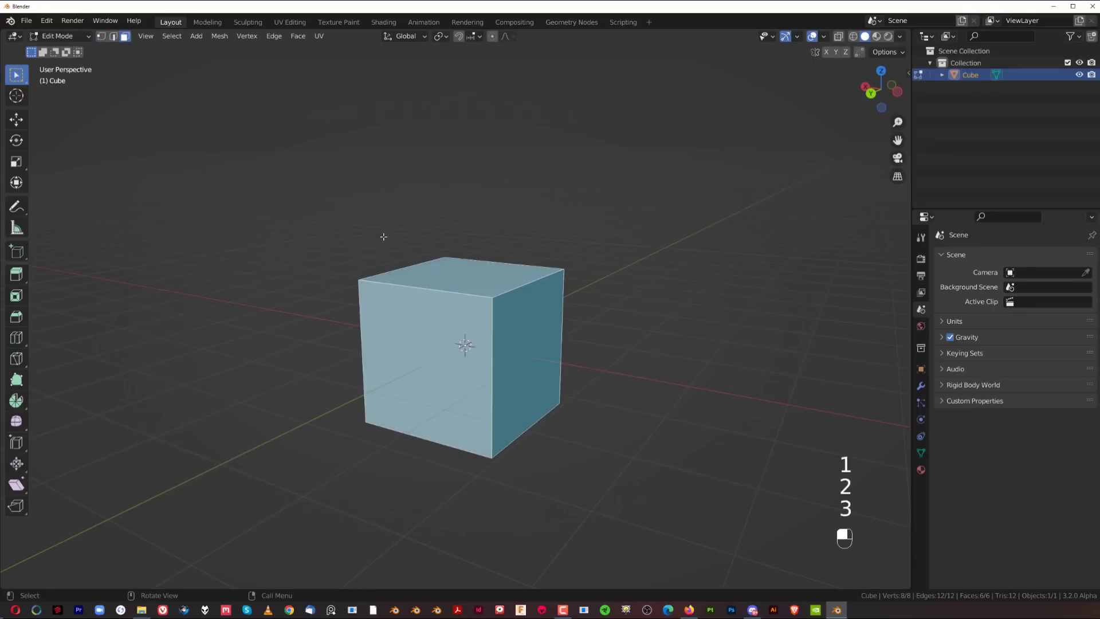
Select an upper edge of the cube in edge select mode, then its dark side face in face select mode.
{"action": "key", "text": "1"}
{"action": "key", "text": "2"}
{"action": "left_click", "coordinate": [510, 293]}
{"action": "key", "text": "3"}
{"action": "left_click", "coordinate": [526, 320]}
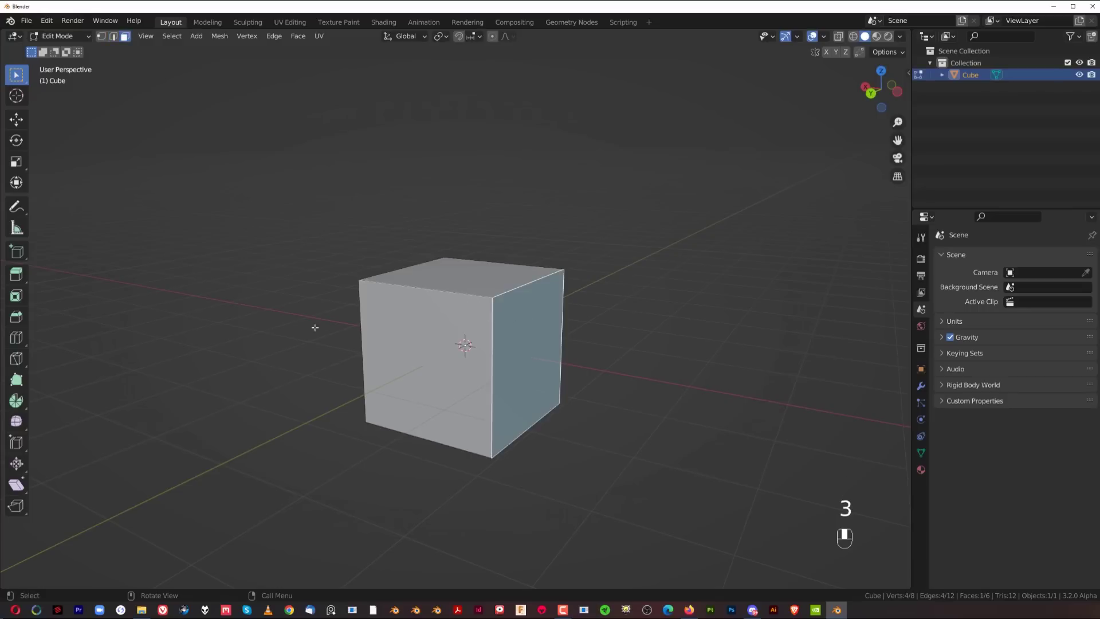
Activate the Modes Pie again in the MACHIN3tools add-on preferences.
{"action": "left_click", "coordinate": [46, 21]}
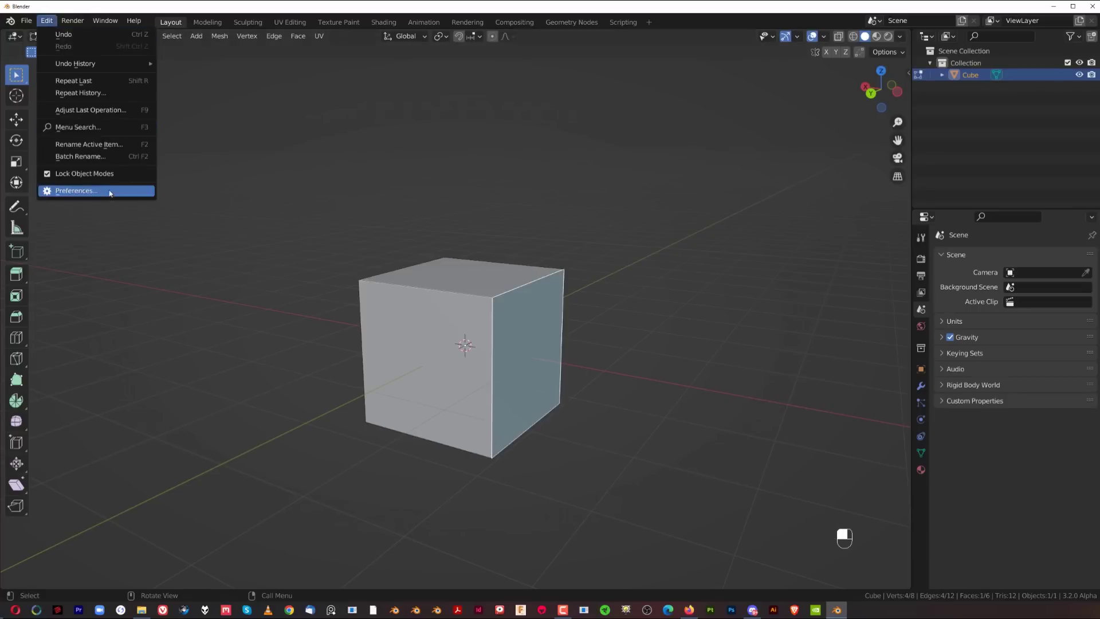
{"action": "left_click", "coordinate": [63, 193]}
{"action": "scroll", "coordinate": [525, 305], "scroll_direction": "down", "scroll_amount": 12}
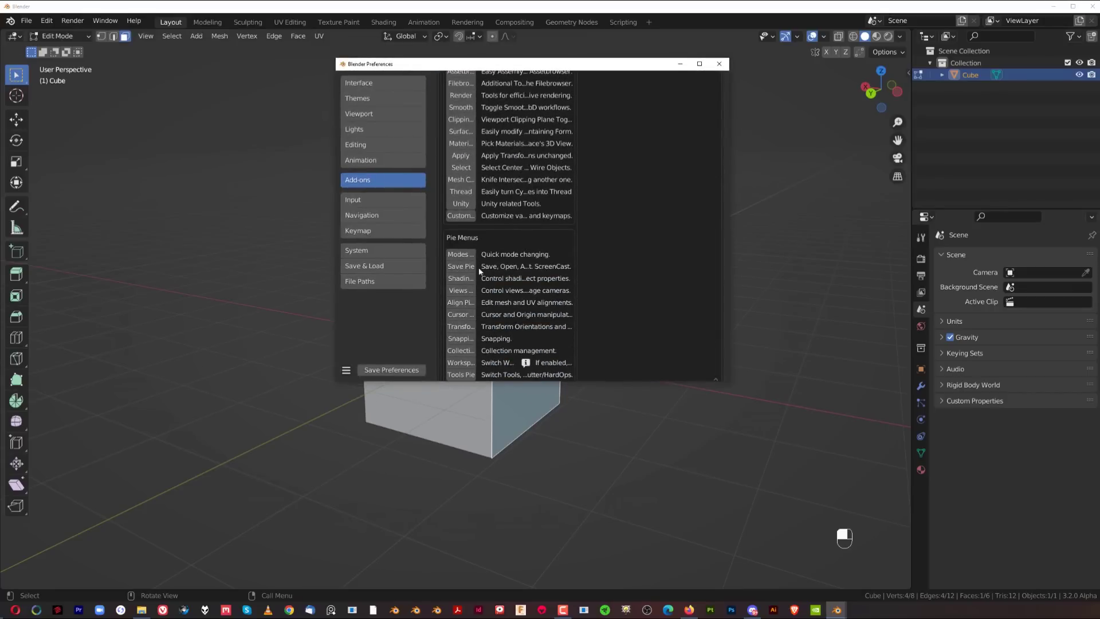
{"action": "scroll", "coordinate": [496, 319], "scroll_direction": "up", "scroll_amount": 8}
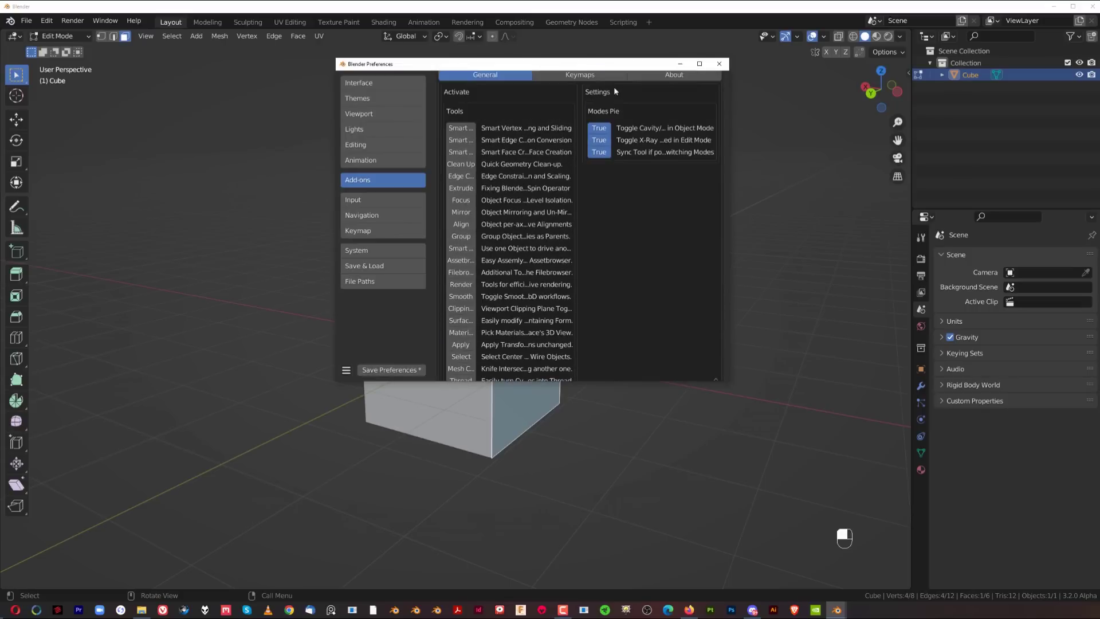
{"action": "left_click_drag", "start_coordinate": [602, 63], "coordinate": [424, 43]}
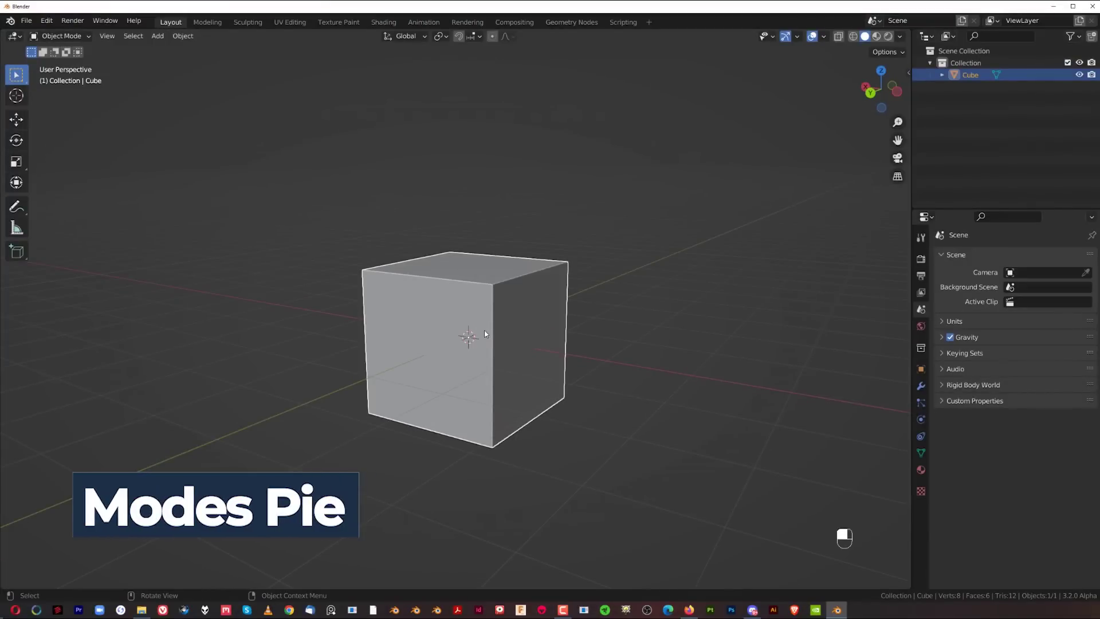
Use the Modes pie to put the cube in vertex mode, return to Object Mode, and choose face mode.
{"action": "middle_click_drag", "start_coordinate": [508, 315], "coordinate": [469, 289], "text": "shift"}
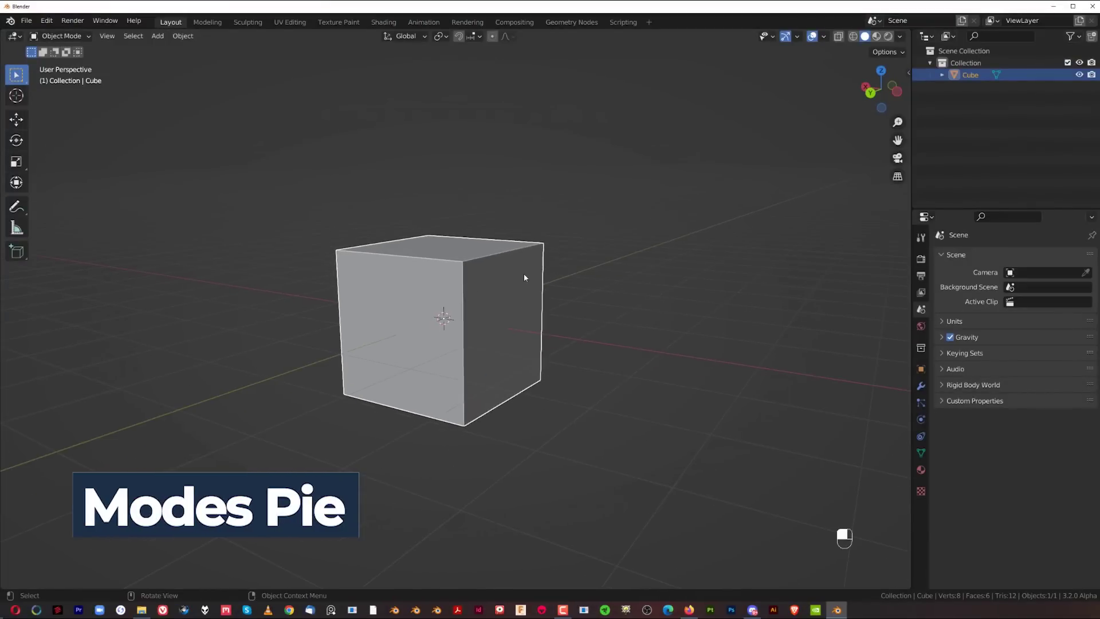
{"action": "key", "text": "Tab"}
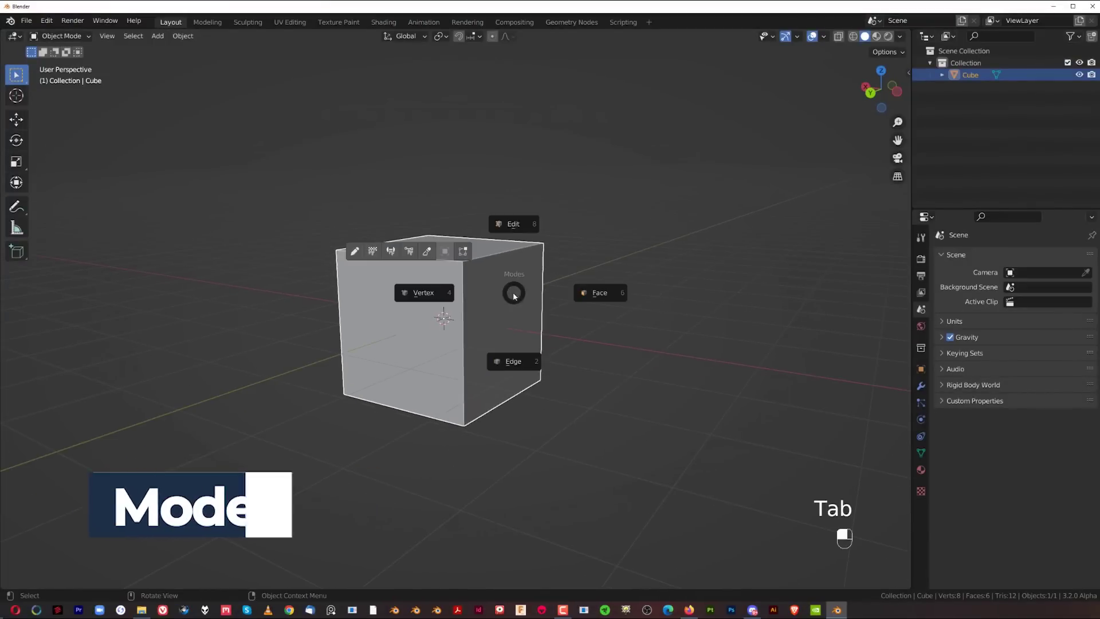
{"action": "left_click", "coordinate": [499, 300]}
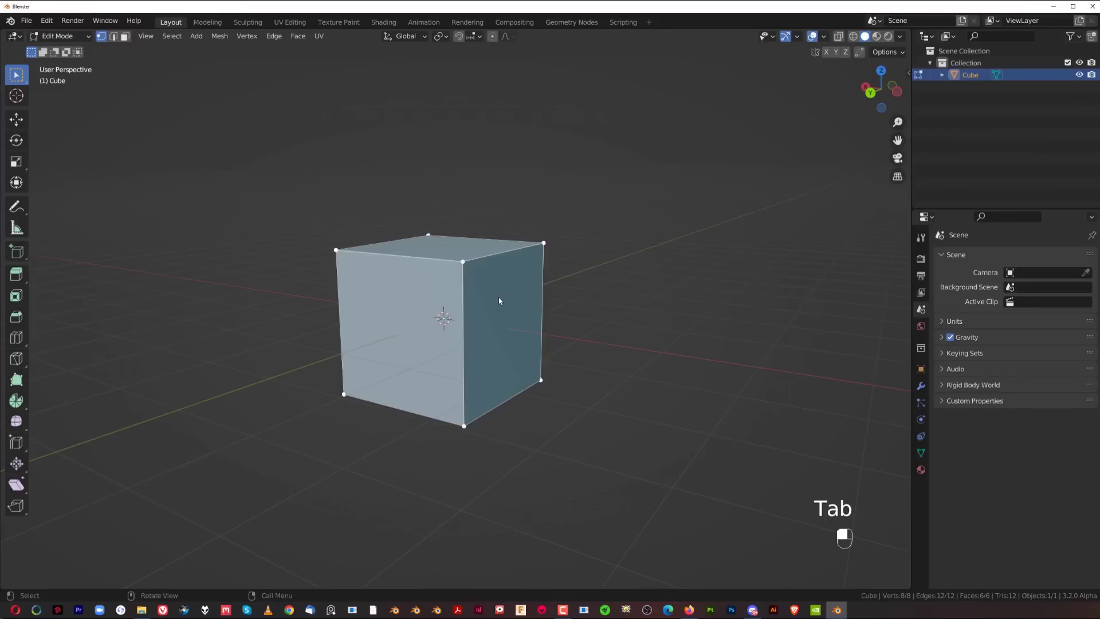
{"action": "key", "text": "Tab"}
{"action": "key", "text": "Tab"}
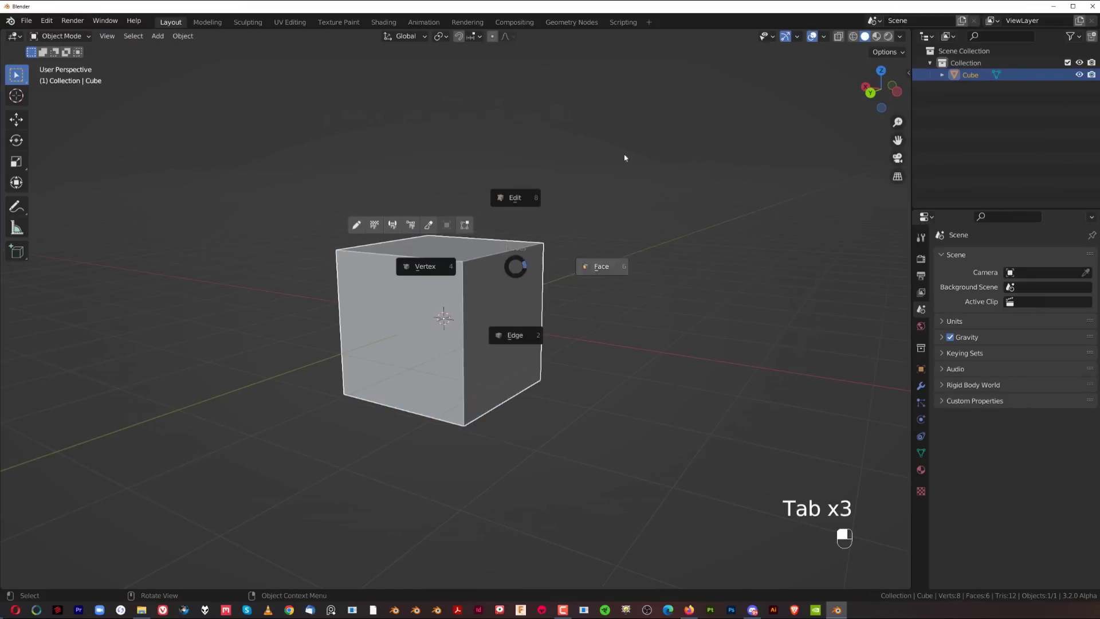
{"action": "left_click", "coordinate": [543, 269]}
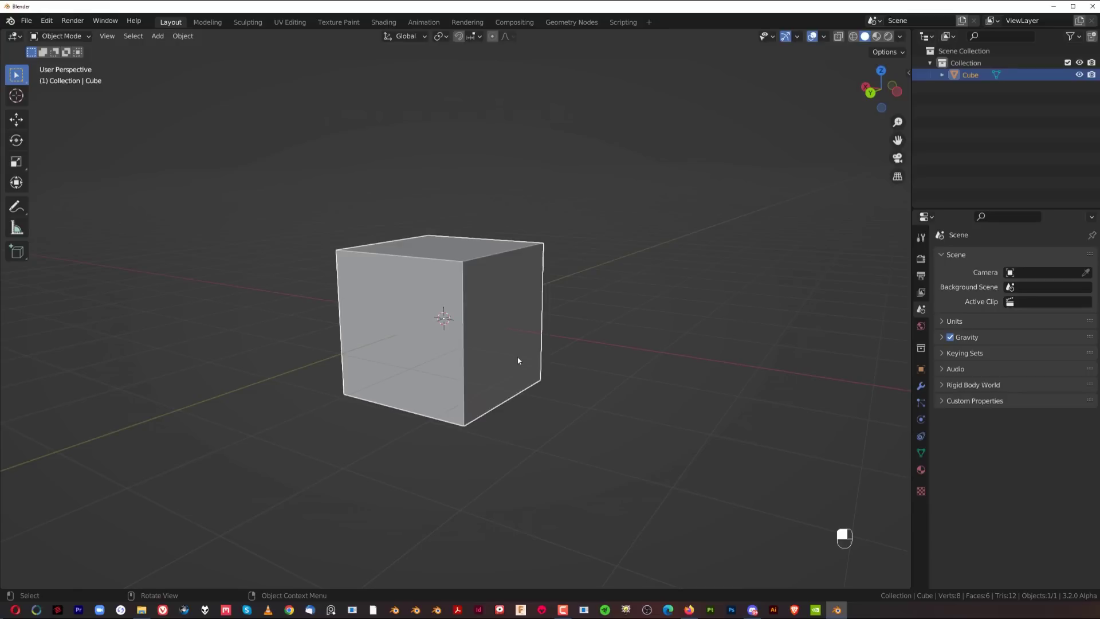
Switch the cube into vertex mode and back to Object Mode twice with the Modes pie.
{"action": "key", "text": "Tab"}
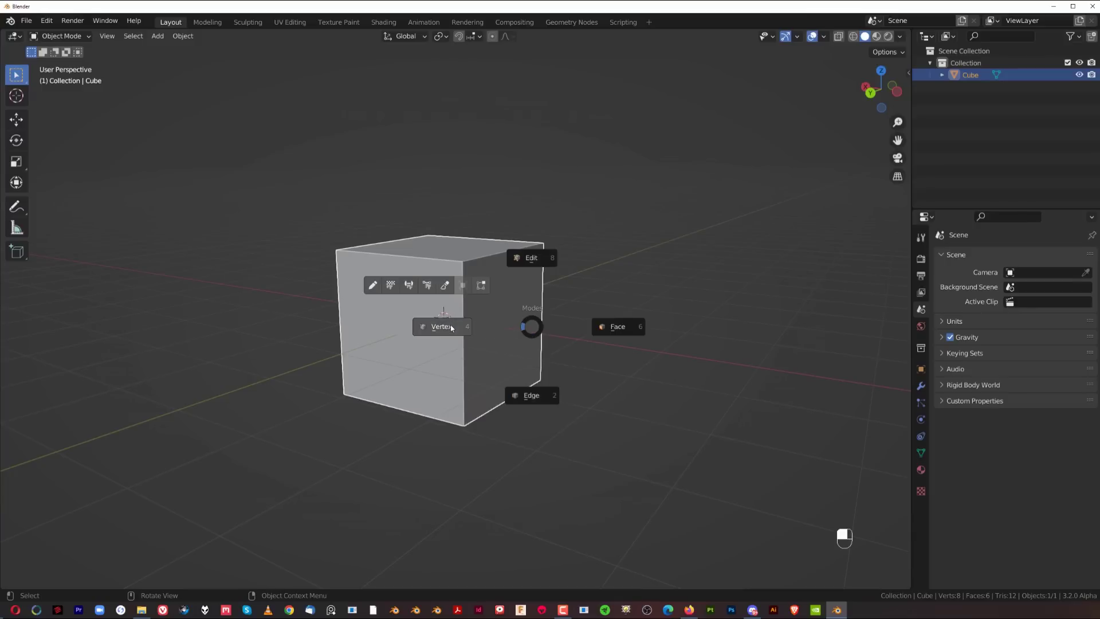
{"action": "left_click", "coordinate": [452, 327]}
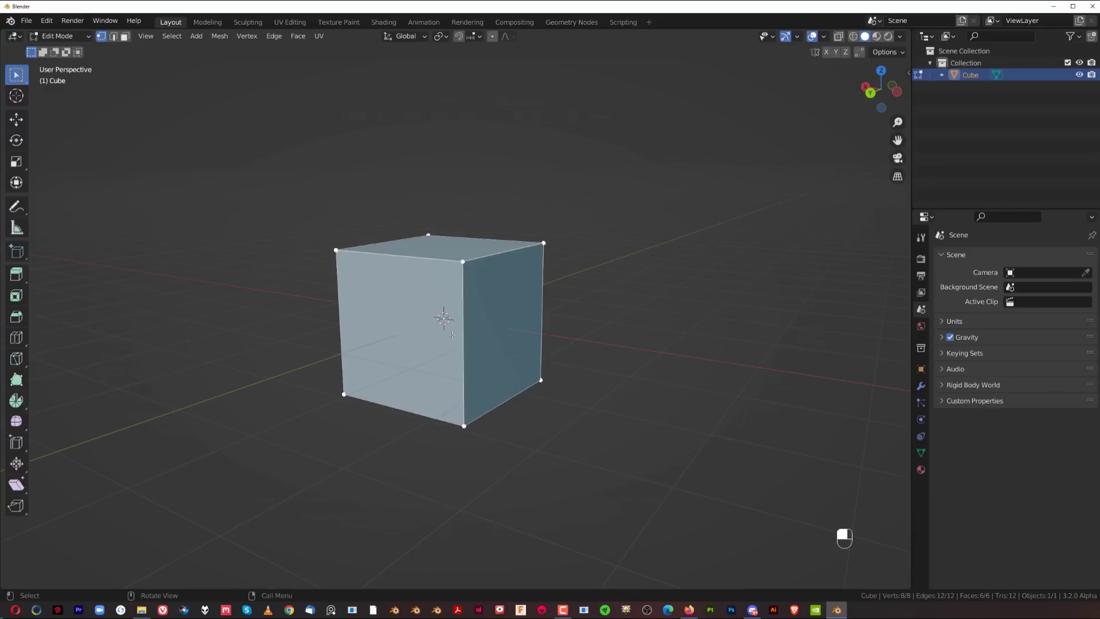
{"action": "key", "text": "Tab"}
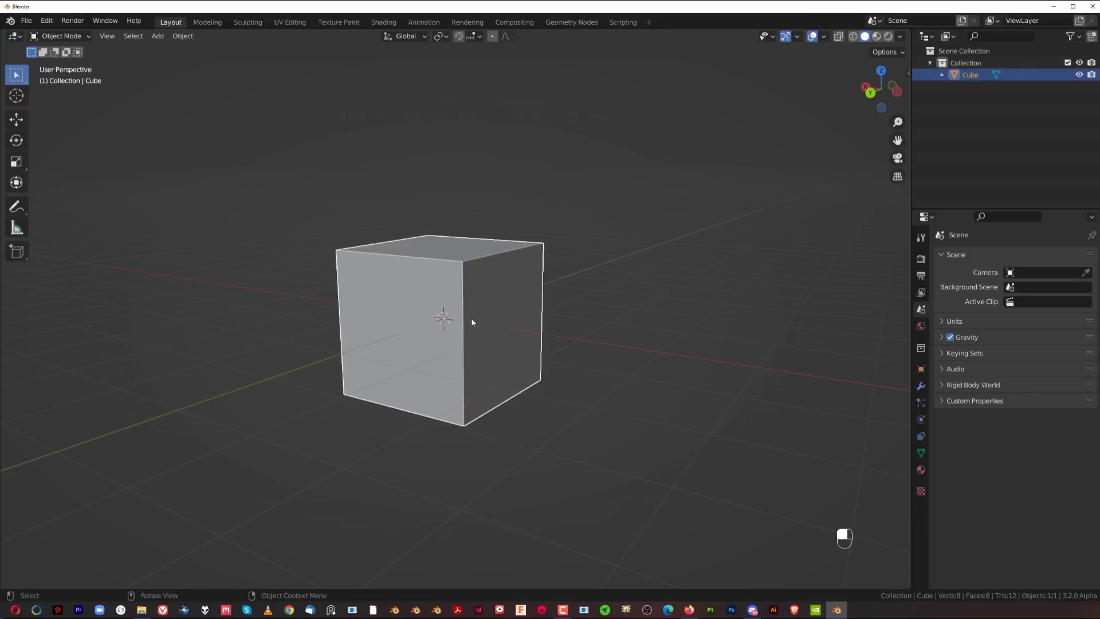
{"action": "key", "text": "Tab"}
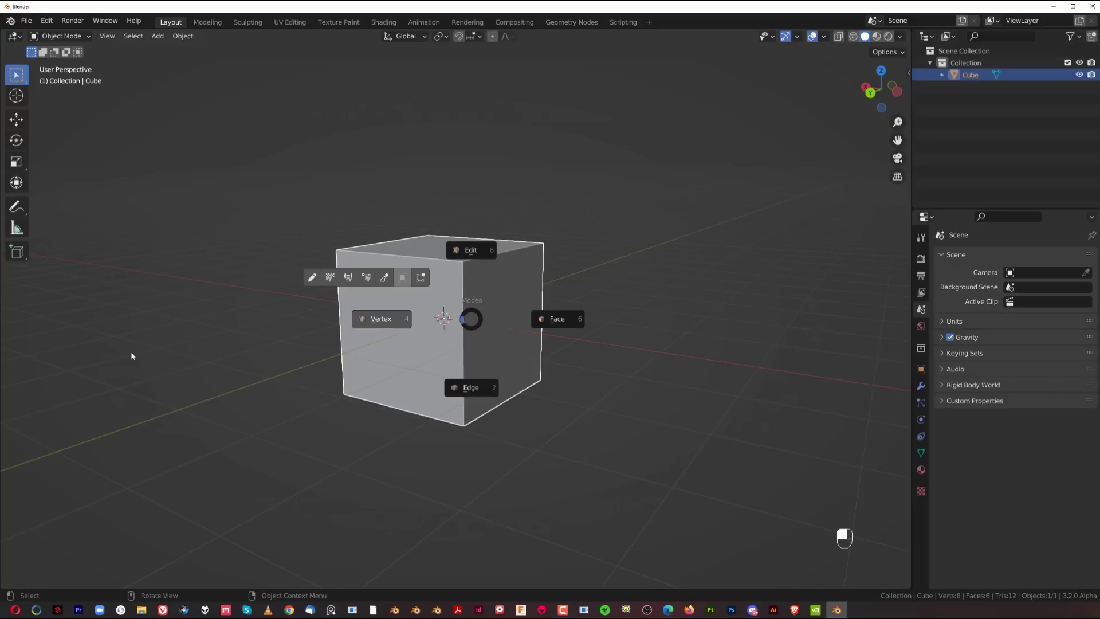
{"action": "left_click", "coordinate": [105, 332]}
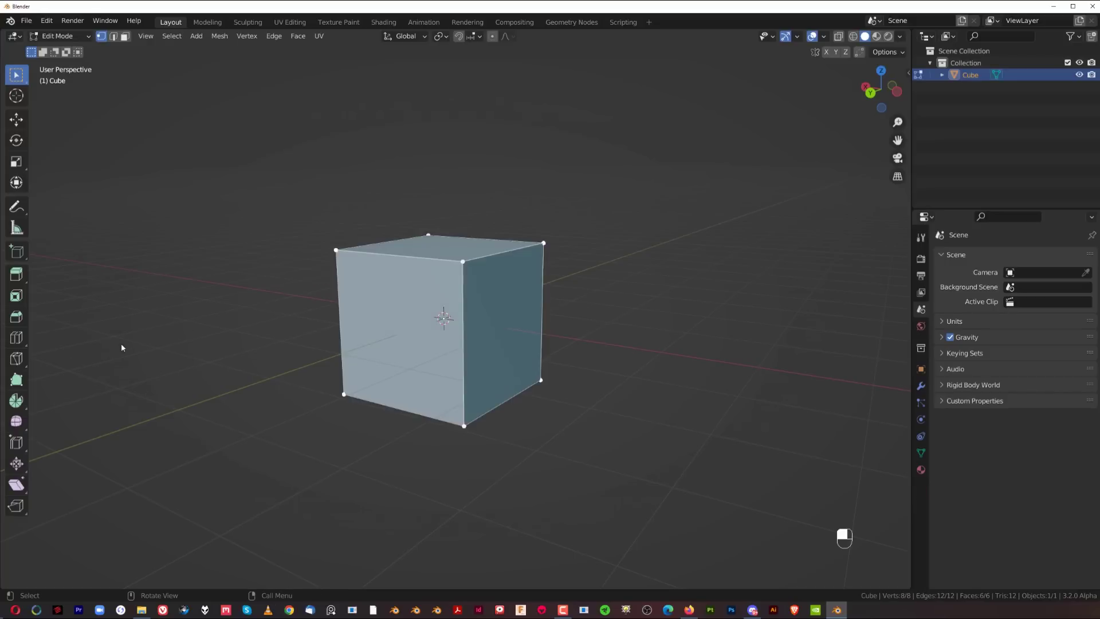
{"action": "key", "text": "Tab"}
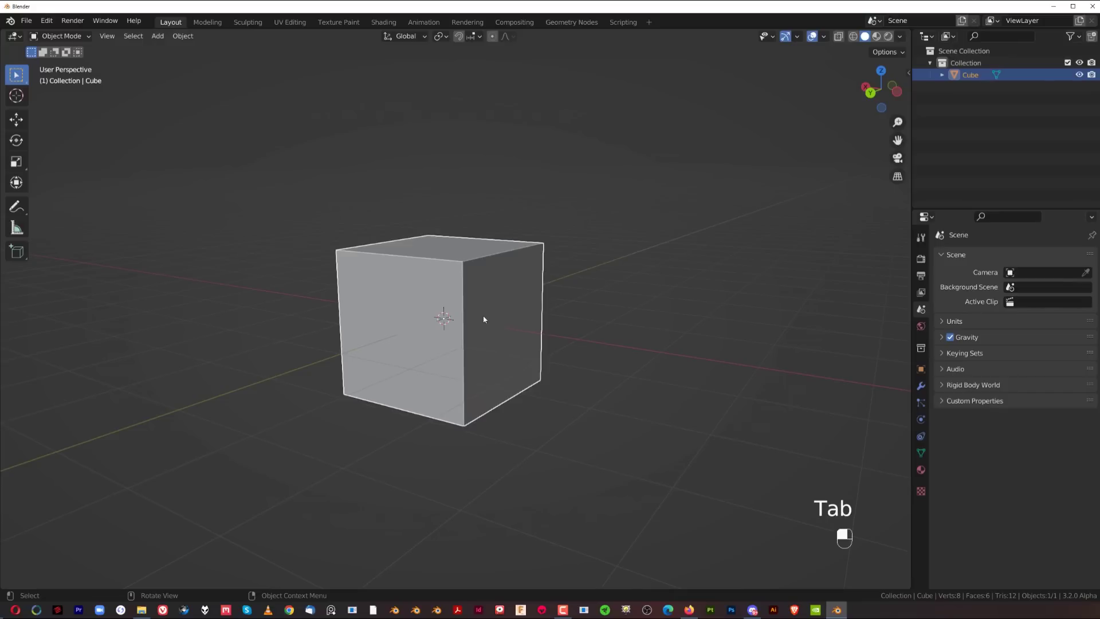
Switch the cube repeatedly between Object Mode and the edit selection modes with the Modes pie, ending in face mode.
{"action": "key", "text": "Tab"}
{"action": "key", "text": "Tab"}
{"action": "key", "text": "Tab"}
{"action": "key", "text": "Tab"}
{"action": "key", "text": "Tab"}
{"action": "key", "text": "Tab"}
{"action": "key", "text": "Tab"}
{"action": "key", "text": "Tab"}
{"action": "key", "text": "Tab"}
{"action": "key", "text": "Tab"}
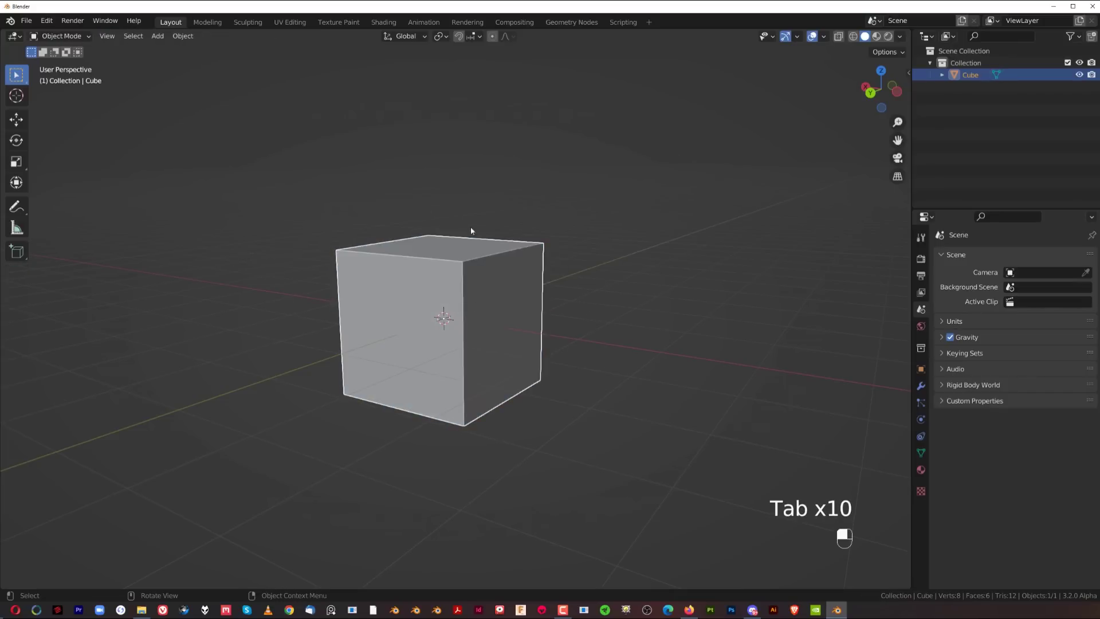
{"action": "key", "text": "Tab"}
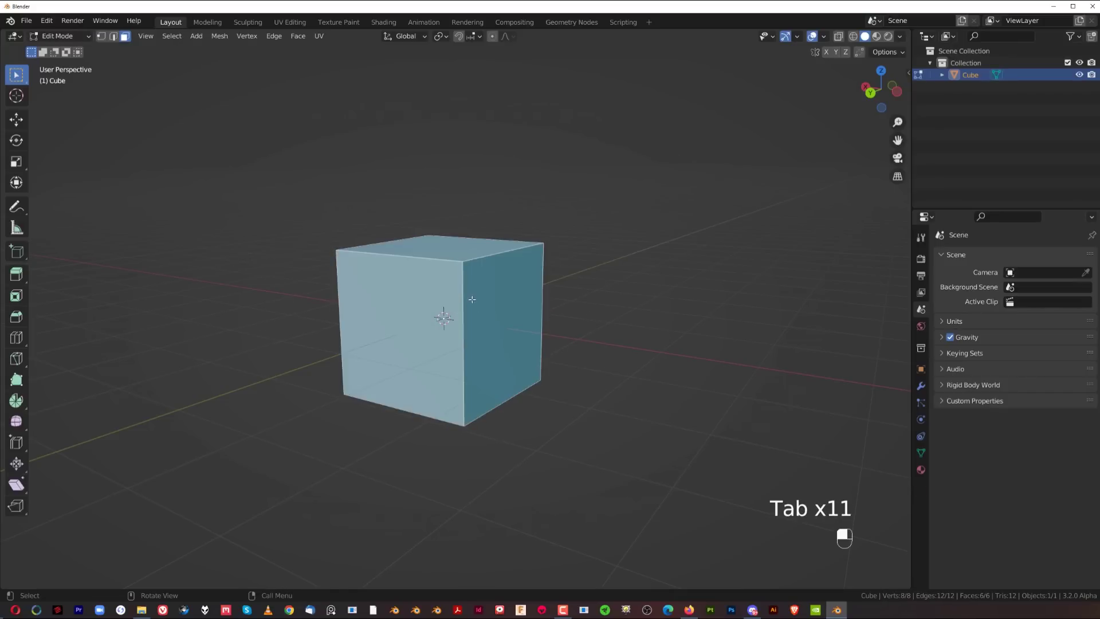
Select the cube's dark side face, then alternate between Object Mode and the vertex and face modes, ending in Object Mode.
{"action": "left_click", "coordinate": [498, 365]}
{"action": "key", "text": "Tab"}
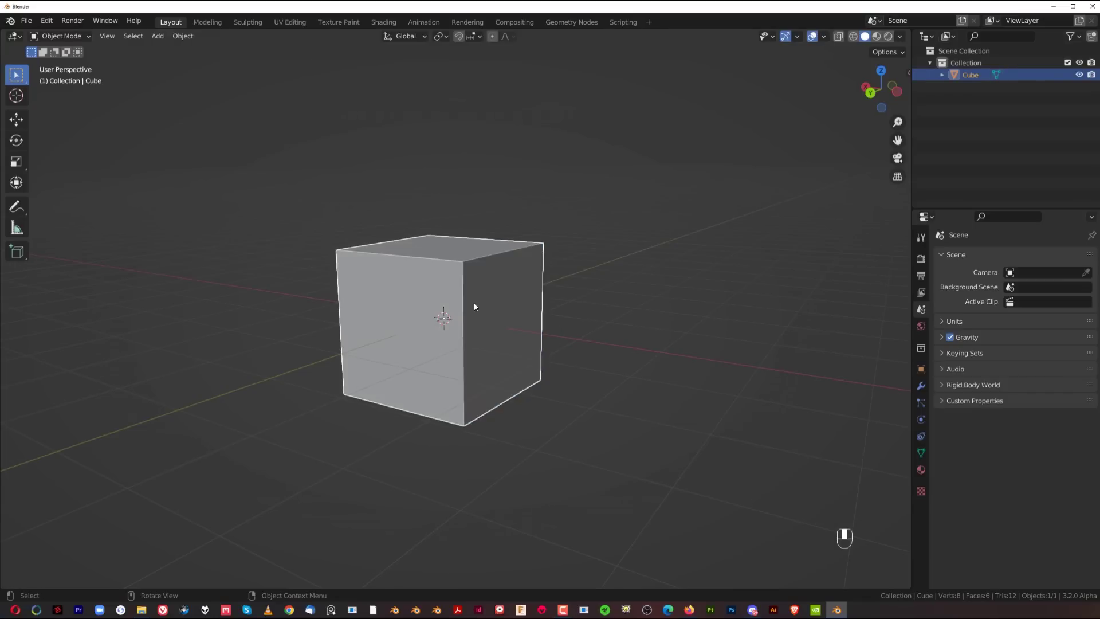
{"action": "left_click", "coordinate": [382, 300]}
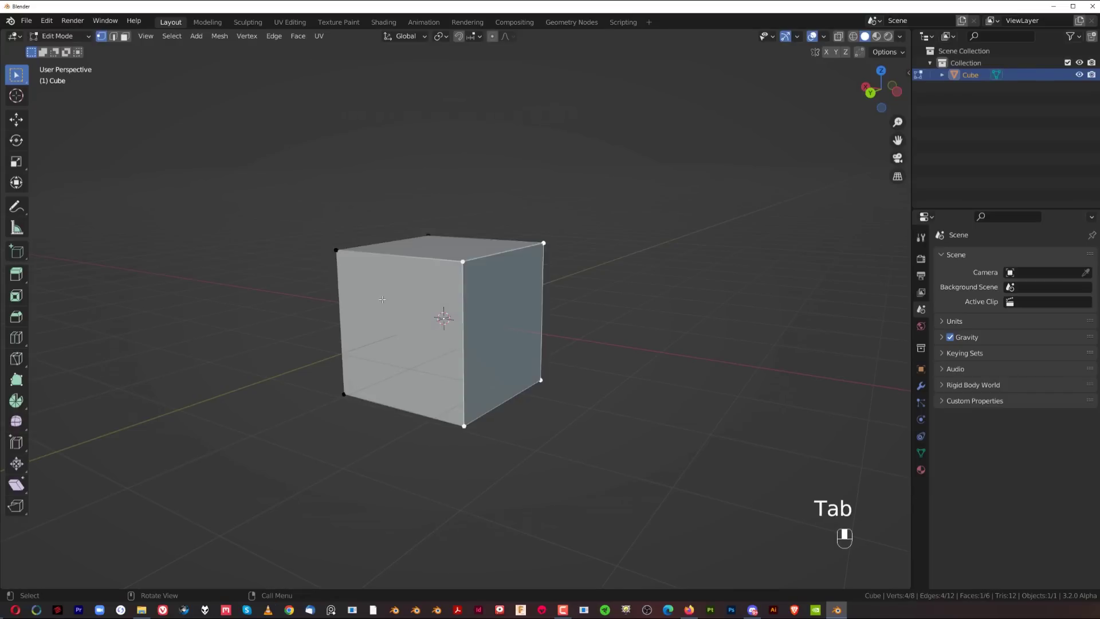
{"action": "key", "text": "Tab"}
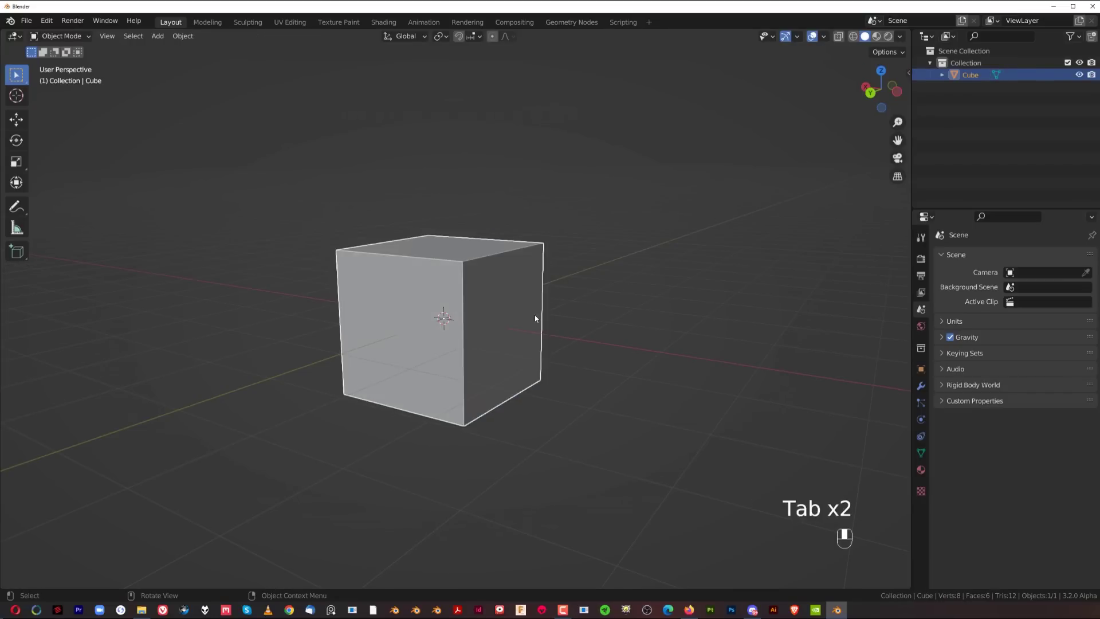
{"action": "key", "text": "Tab"}
{"action": "key", "text": "Tab"}
{"action": "key", "text": "Tab"}
{"action": "key", "text": "Tab"}
{"action": "key", "text": "Tab"}
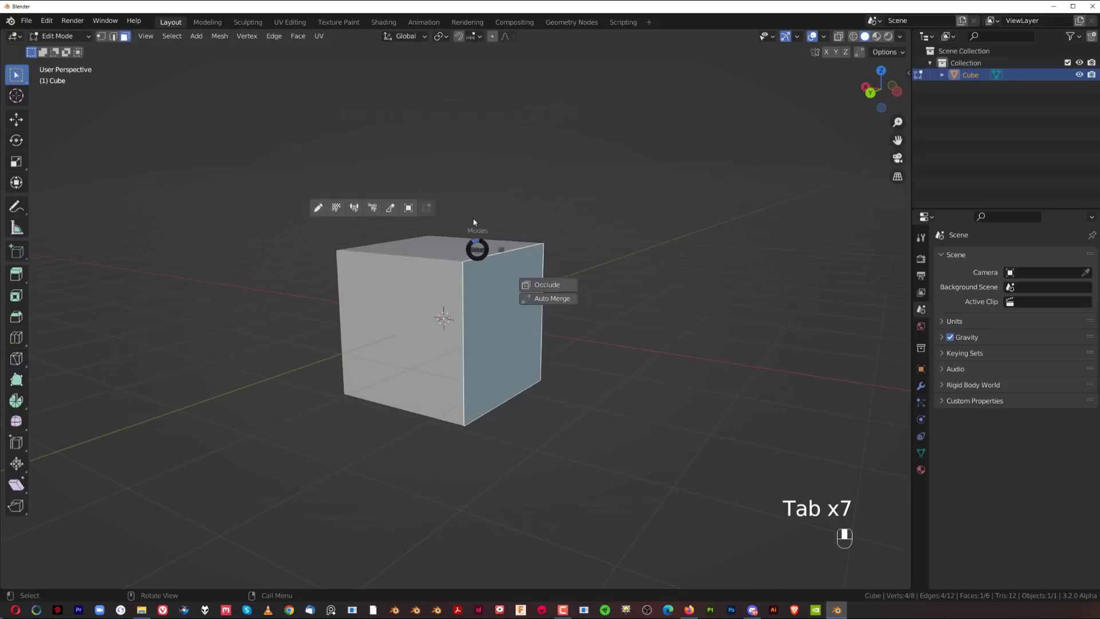
Use the Modes pie to take the cube through Sculpt Mode, Texture Paint and Object Mode, ending in face mode.
{"action": "key", "text": "Tab"}
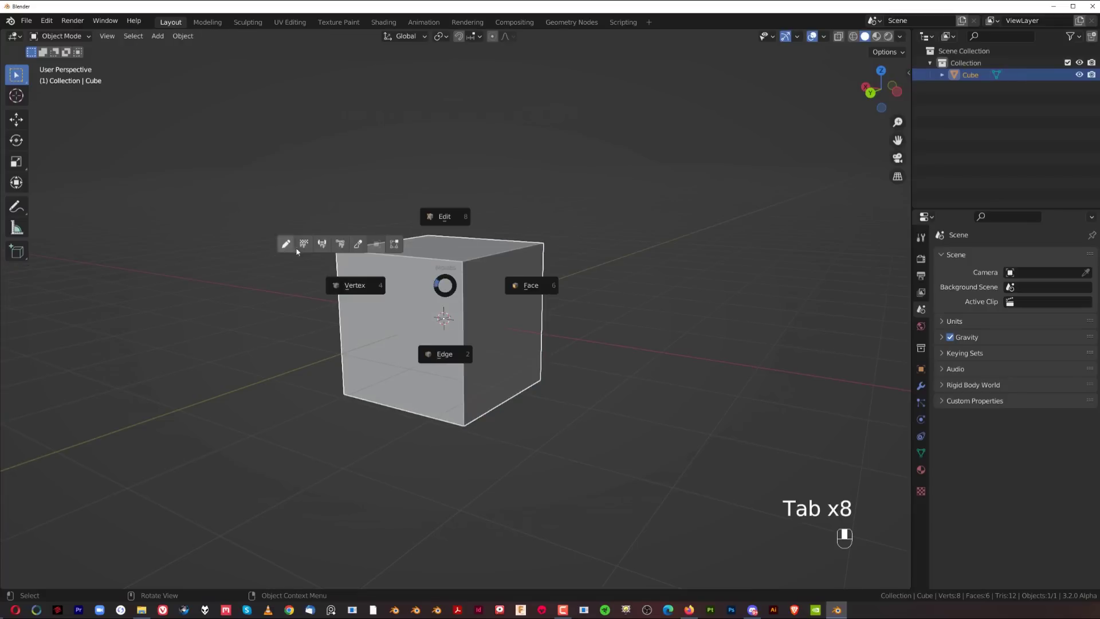
{"action": "left_click", "coordinate": [359, 244]}
{"action": "key", "text": "Tab"}
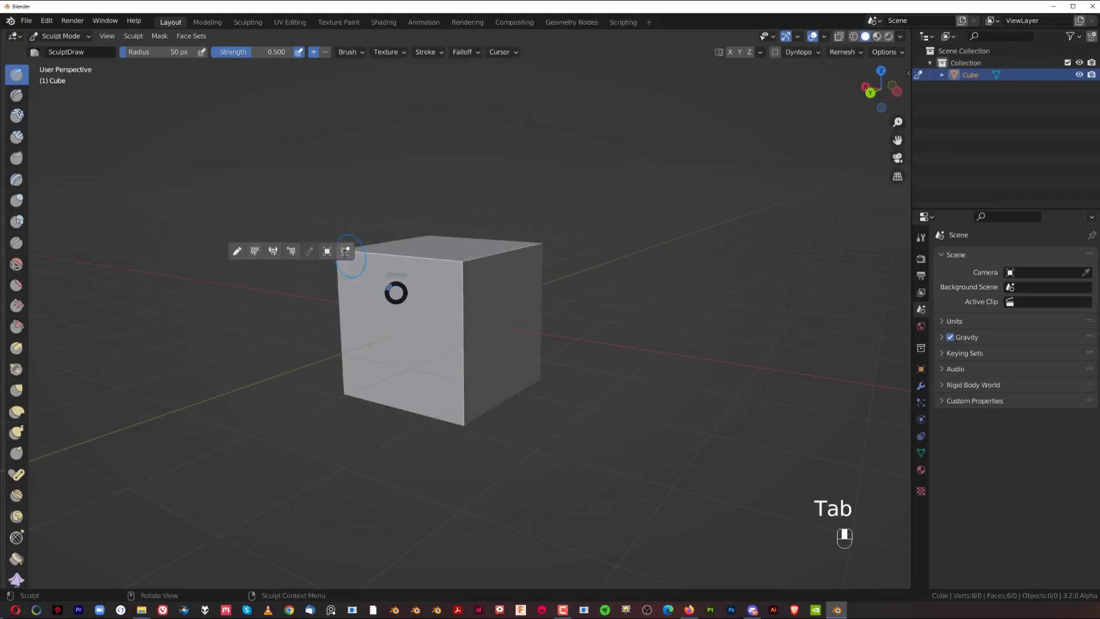
{"action": "left_click", "coordinate": [255, 250]}
{"action": "key", "text": "Tab"}
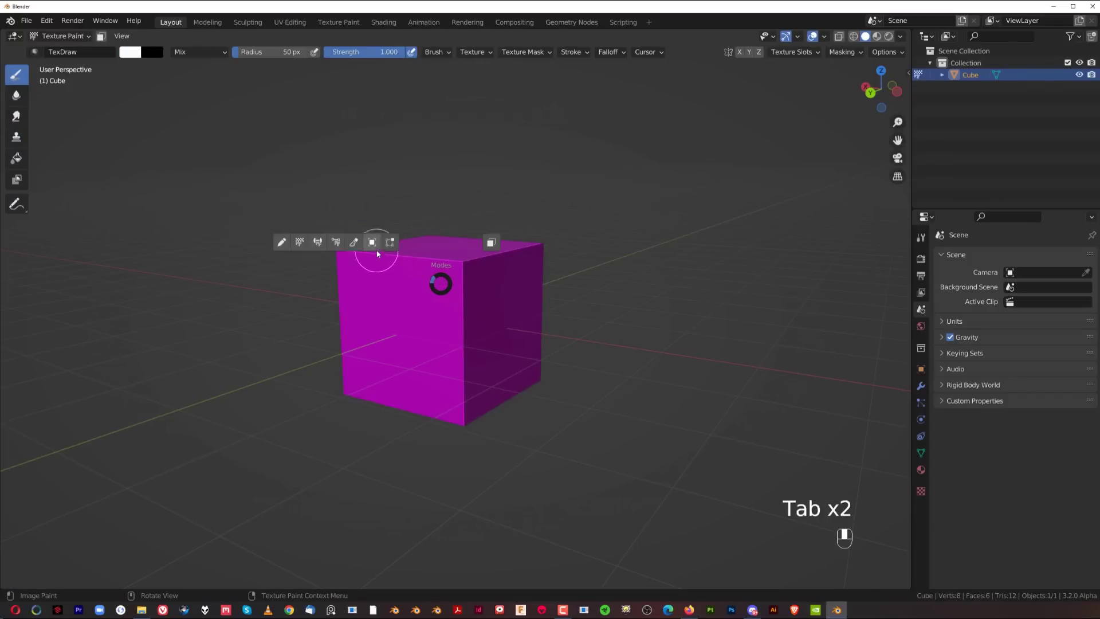
{"action": "left_click", "coordinate": [372, 243]}
{"action": "key", "text": "Tab"}
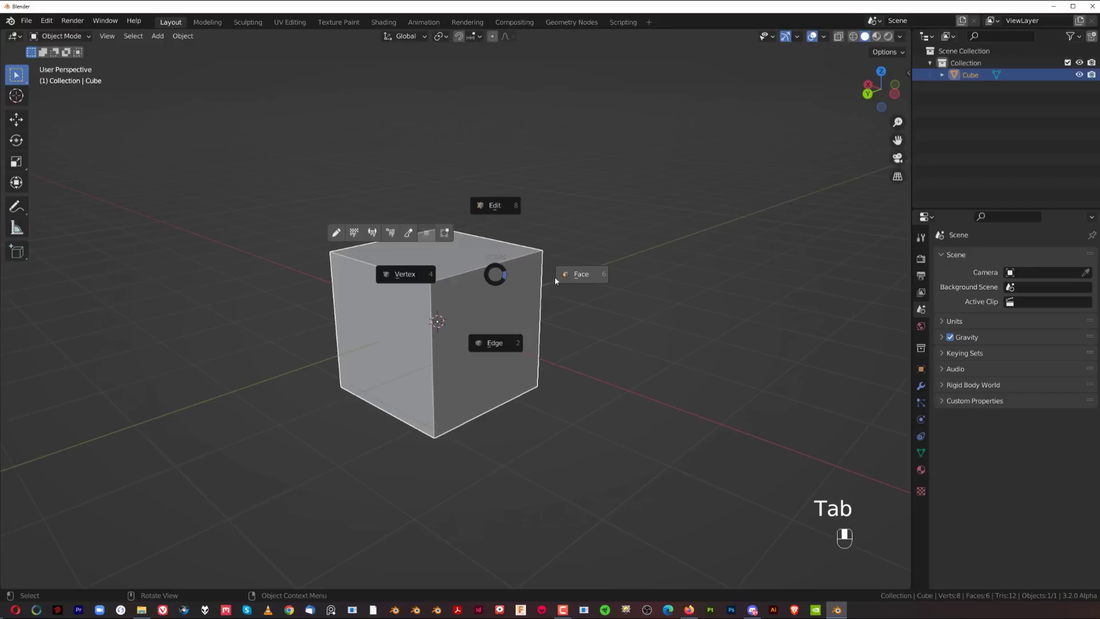
{"action": "left_click", "coordinate": [586, 277]}
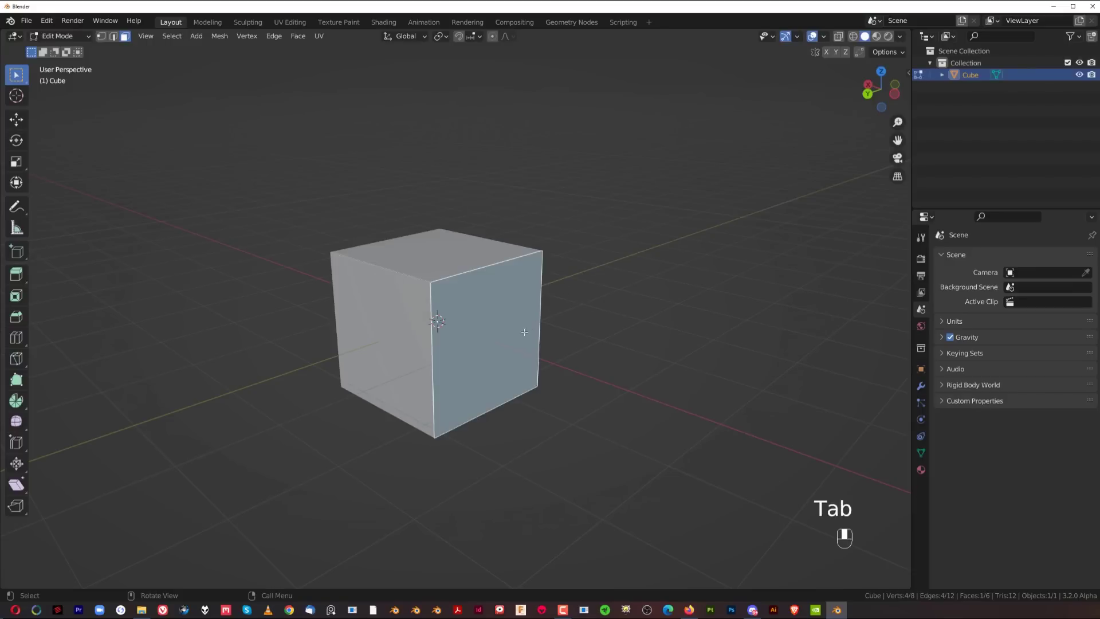
Close the Modes pie without a choice, then toggle X-ray on, off and on again for the cube.
{"action": "key", "text": "Tab"}
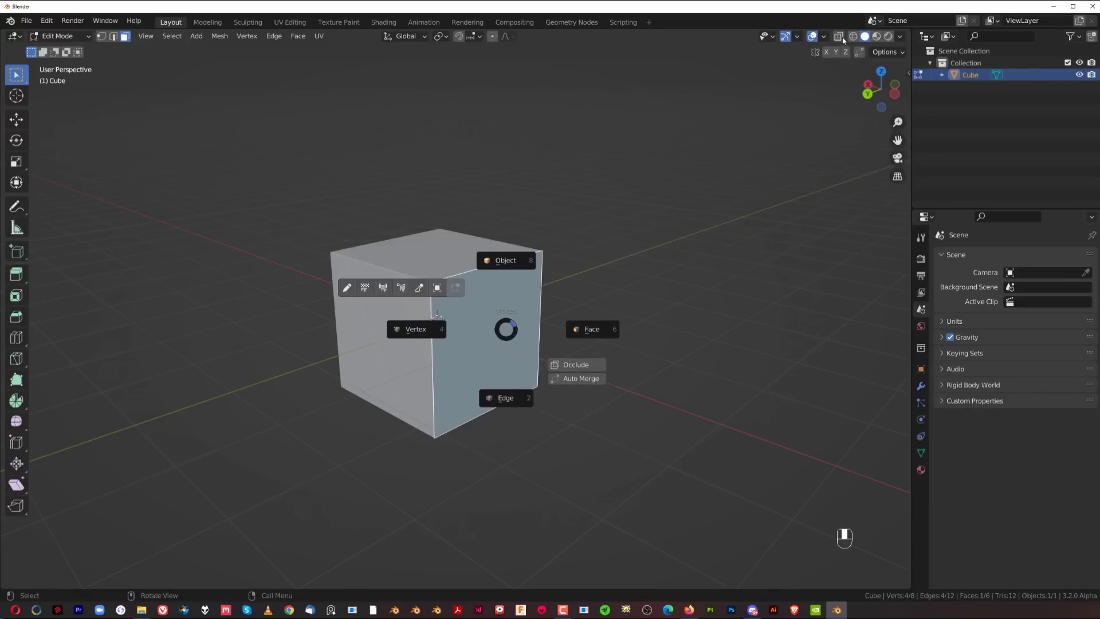
{"action": "left_click", "coordinate": [637, 237]}
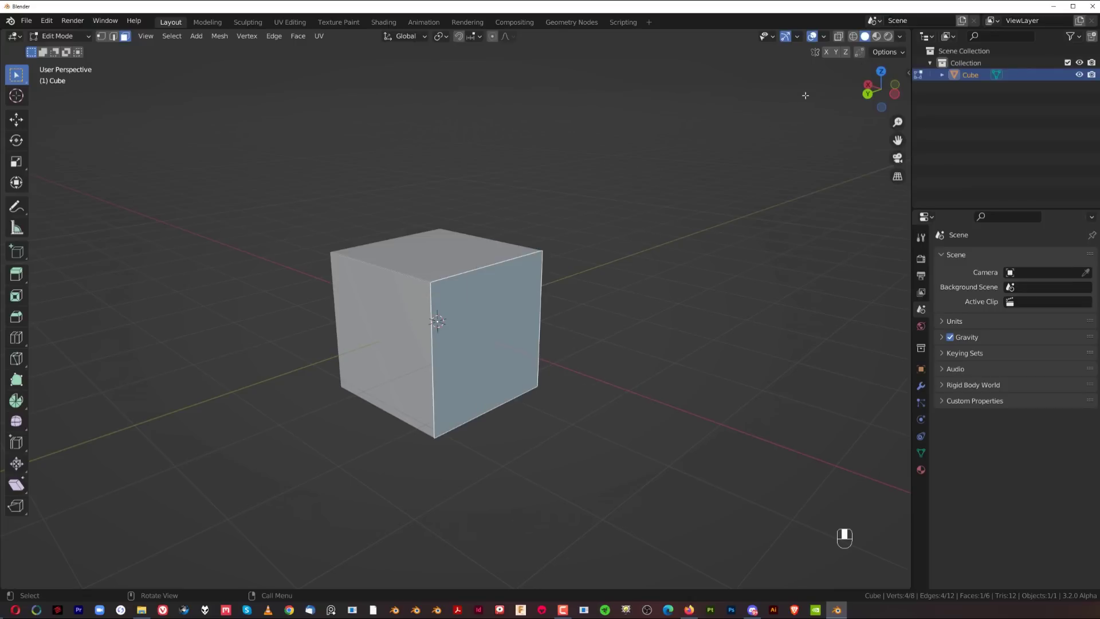
{"action": "left_click", "coordinate": [839, 36]}
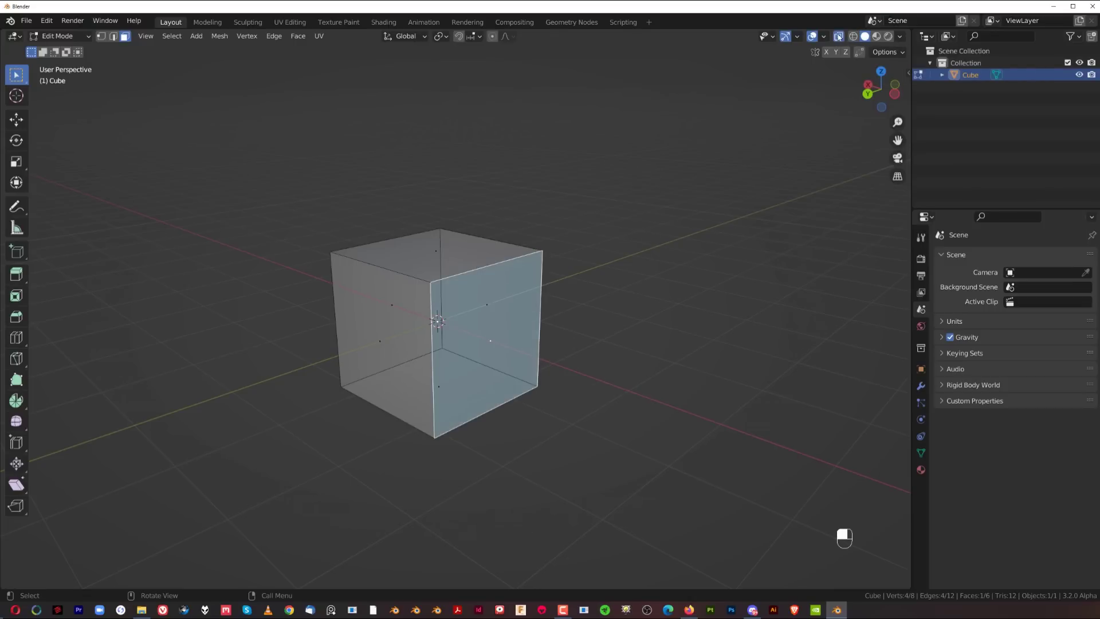
{"action": "left_click", "coordinate": [839, 37]}
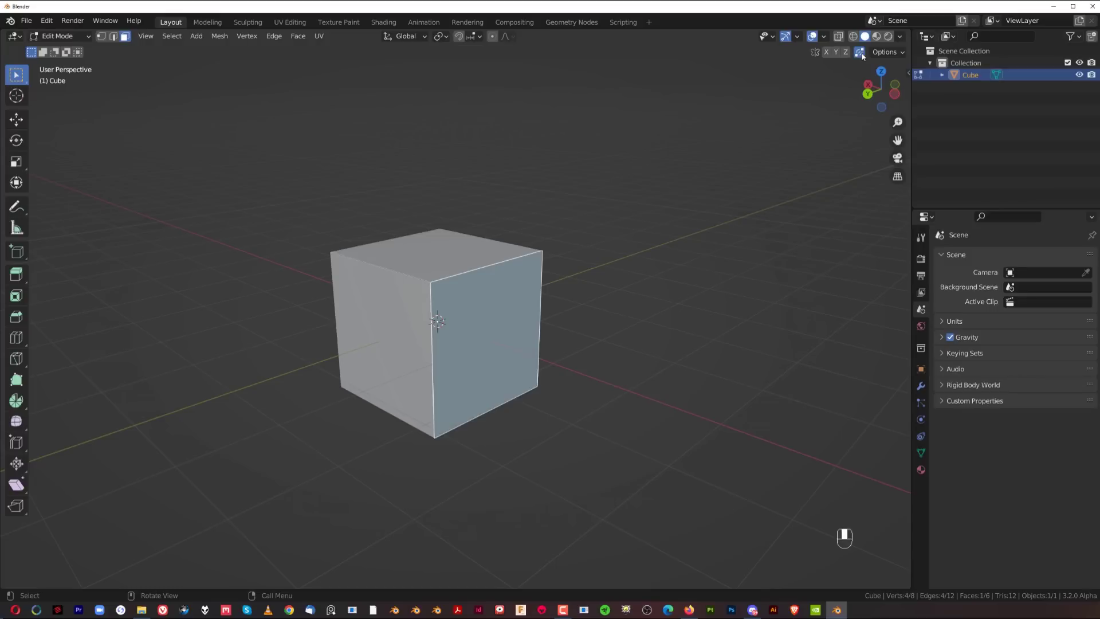
{"action": "left_click", "coordinate": [839, 37]}
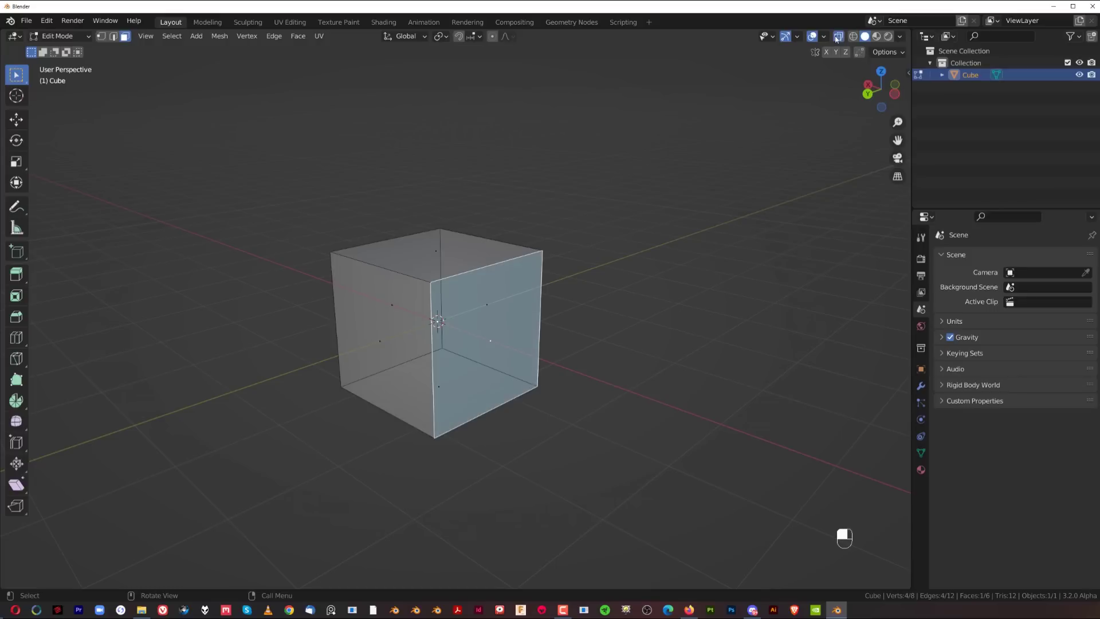
Put the cube in vertex mode with the Modes pie and select its hidden rear bottom vertex through the X-ray display.
{"action": "middle_click", "coordinate": [468, 351]}
{"action": "key", "text": "Tab"}
{"action": "middle_click", "coordinate": [390, 368]}
{"action": "key", "text": "Tab"}
{"action": "left_click", "coordinate": [510, 312]}
{"action": "left_click", "coordinate": [397, 302]}
{"action": "key", "text": "Tab"}
{"action": "left_click", "coordinate": [435, 350]}
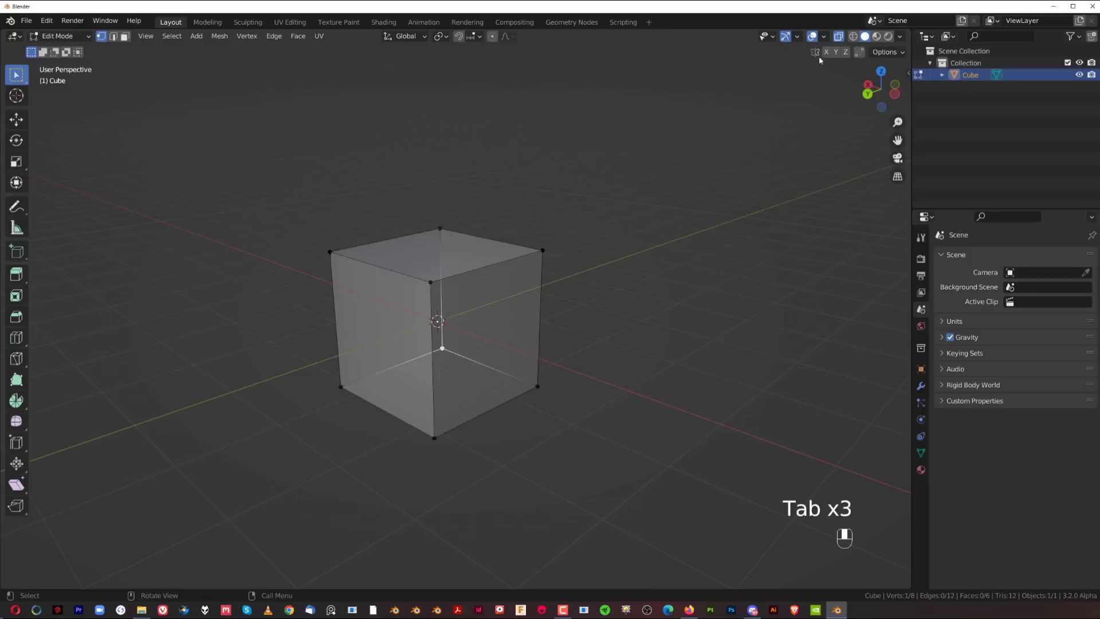
Turn X-ray off, then enable Pass Through with the Occlude toggle in the Modes pie.
{"action": "left_click", "coordinate": [839, 38]}
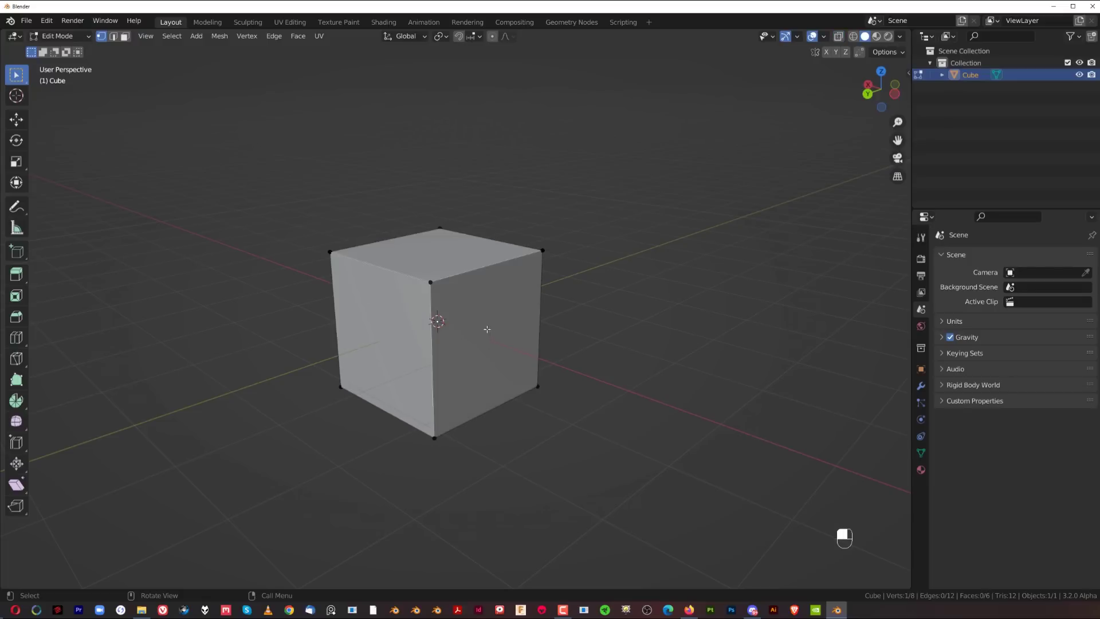
{"action": "mouse_move", "coordinate": [528, 302]}
{"action": "middle_mouse_down"}
{"action": "mouse_move", "coordinate": [481, 301]}
{"action": "mouse_move", "coordinate": [535, 290]}
{"action": "mouse_move", "coordinate": [538, 309]}
{"action": "mouse_move", "coordinate": [526, 304]}
{"action": "middle_mouse_up"}
{"action": "key", "text": "Tab"}
{"action": "left_click", "coordinate": [630, 369]}
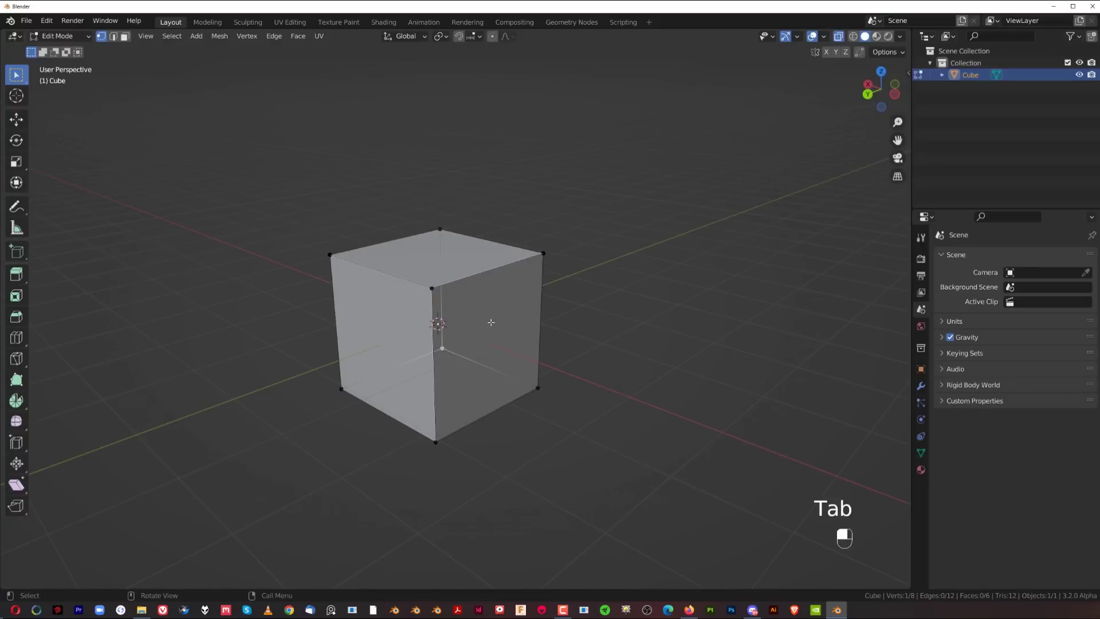
Toggle X-ray off, on and off again so the cube is displayed solid.
{"action": "left_click", "coordinate": [838, 37]}
{"action": "left_click", "coordinate": [838, 38]}
{"action": "left_click", "coordinate": [838, 37]}
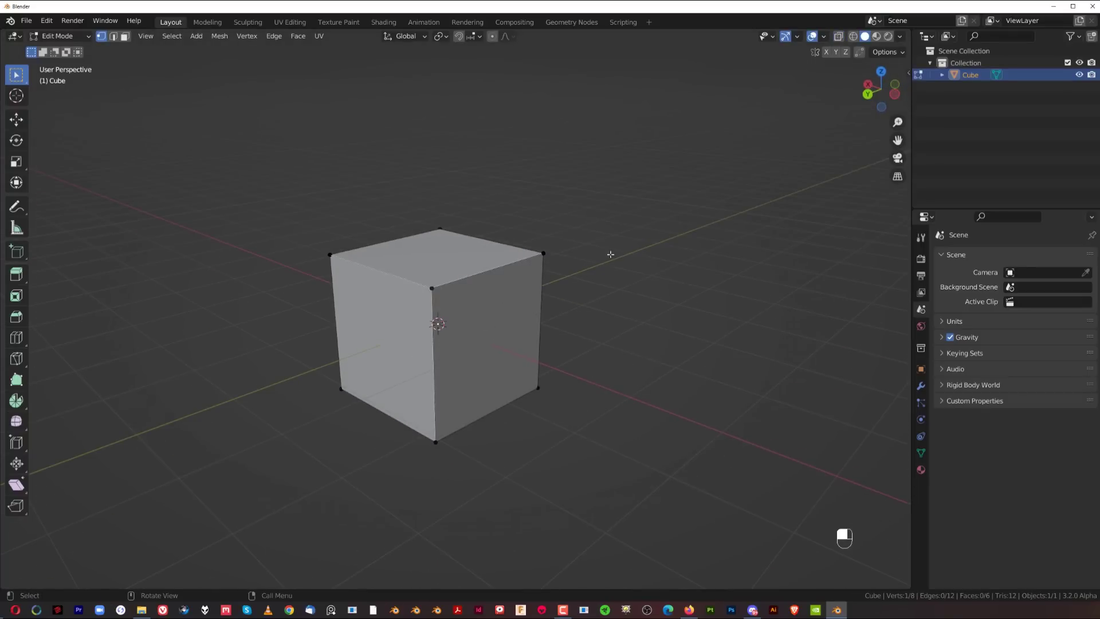
Enable Auto Merge from the Modes pie, then toggle it off and on in the sidebar's tool options and hide the sidebar.
{"action": "key", "text": "Tab"}
{"action": "left_click", "coordinate": [671, 308]}
{"action": "key", "text": "n"}
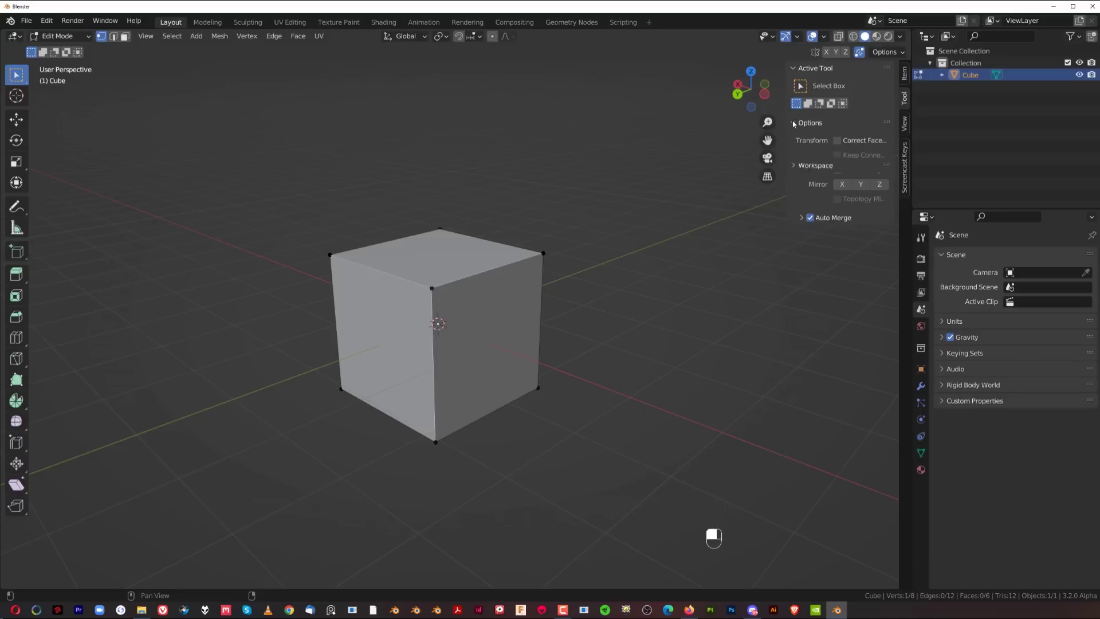
{"action": "left_click", "coordinate": [810, 217]}
{"action": "left_click", "coordinate": [810, 218]}
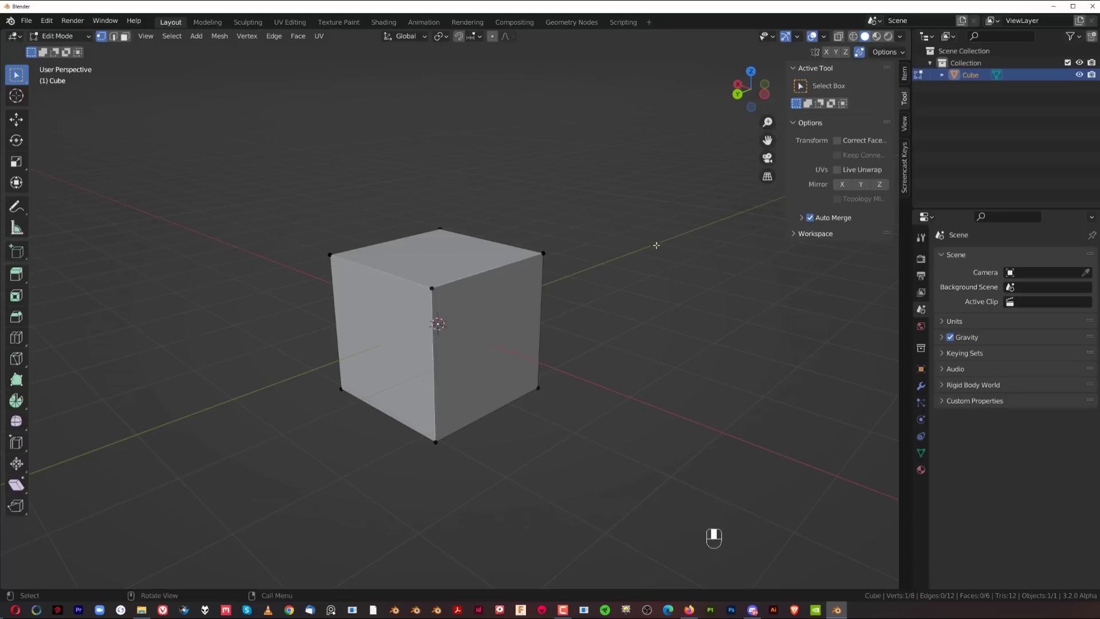
{"action": "key", "text": "n"}
Turn Auto Merge off and back on with the Modes pie.
{"action": "scroll", "coordinate": [593, 293], "scroll_direction": "down", "scroll_amount": 1}
{"action": "mouse_move", "coordinate": [593, 294]}
{"action": "middle_mouse_down"}
{"action": "mouse_move", "coordinate": [589, 282]}
{"action": "mouse_move", "coordinate": [594, 296]}
{"action": "middle_mouse_up"}
{"action": "scroll", "coordinate": [561, 310], "scroll_direction": "up", "scroll_amount": 1}
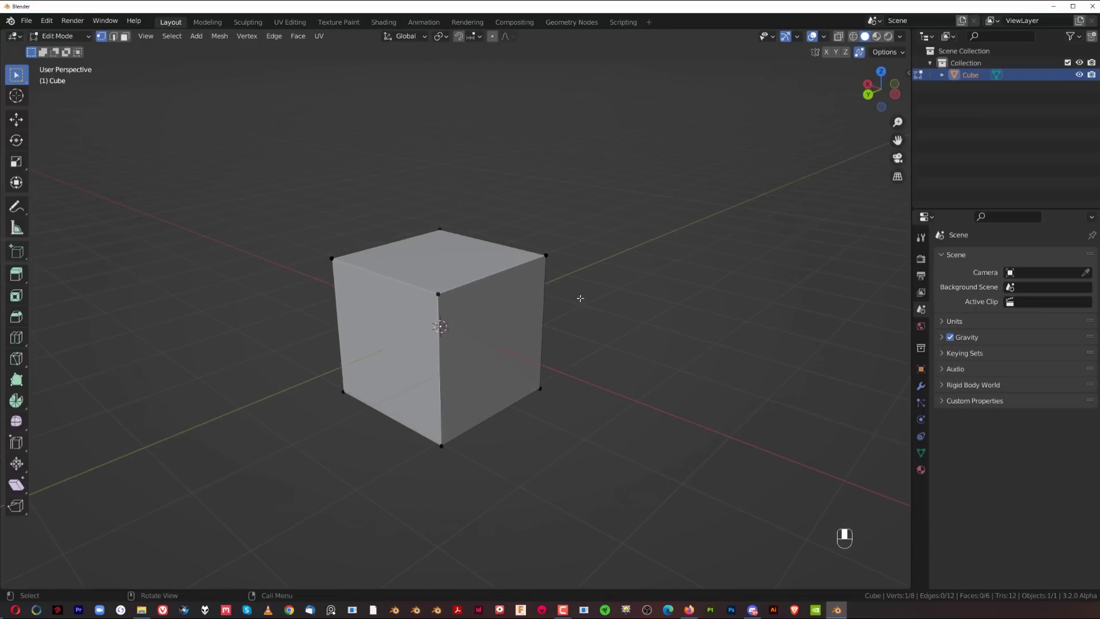
{"action": "key", "text": "Tab"}
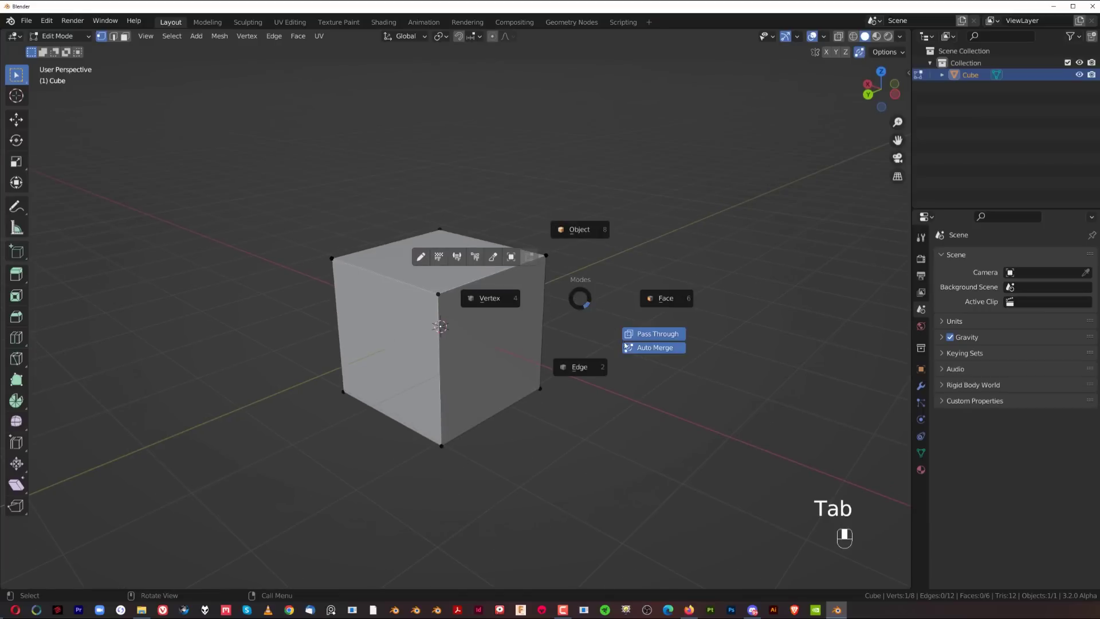
{"action": "left_click", "coordinate": [660, 351]}
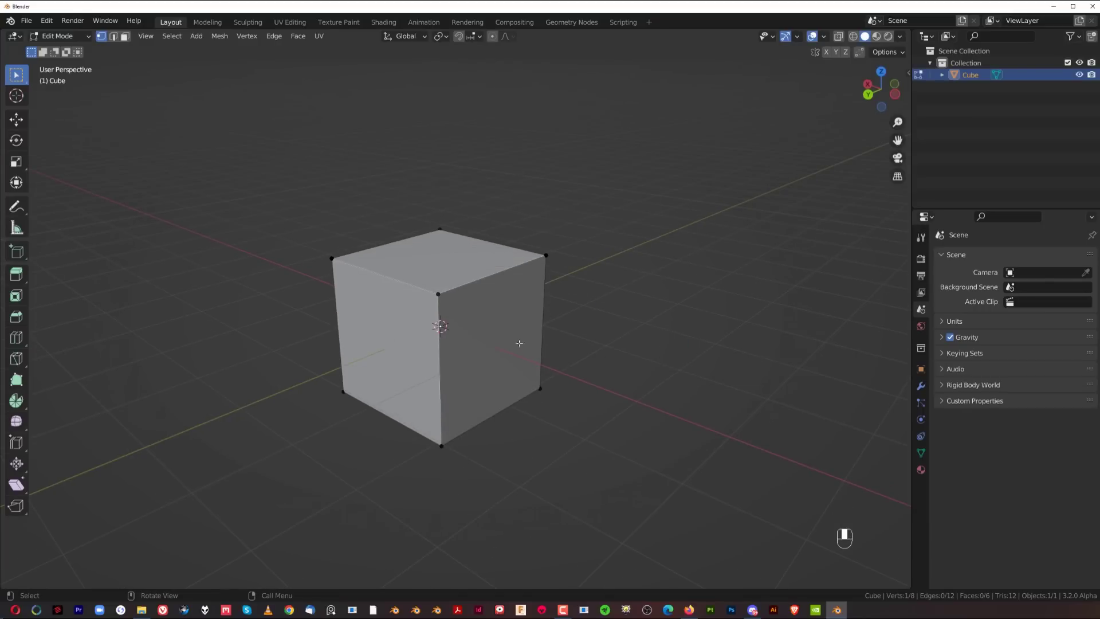
{"action": "key", "text": "Tab"}
{"action": "left_click", "coordinate": [663, 379]}
Slide the selected top corner vertex along its edge onto the neighbouring corner with Auto Merge on, test-move the result, and undo the slide.
{"action": "middle_click_drag", "start_coordinate": [547, 308], "coordinate": [576, 243]}
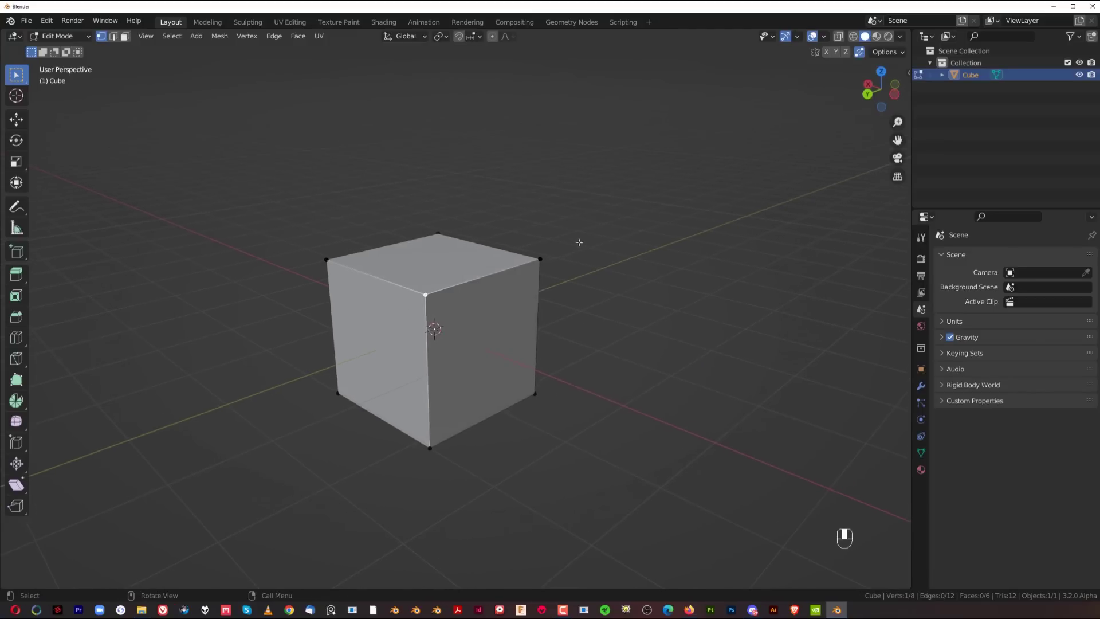
{"action": "middle_click_drag", "start_coordinate": [494, 310], "coordinate": [477, 258], "text": "shift"}
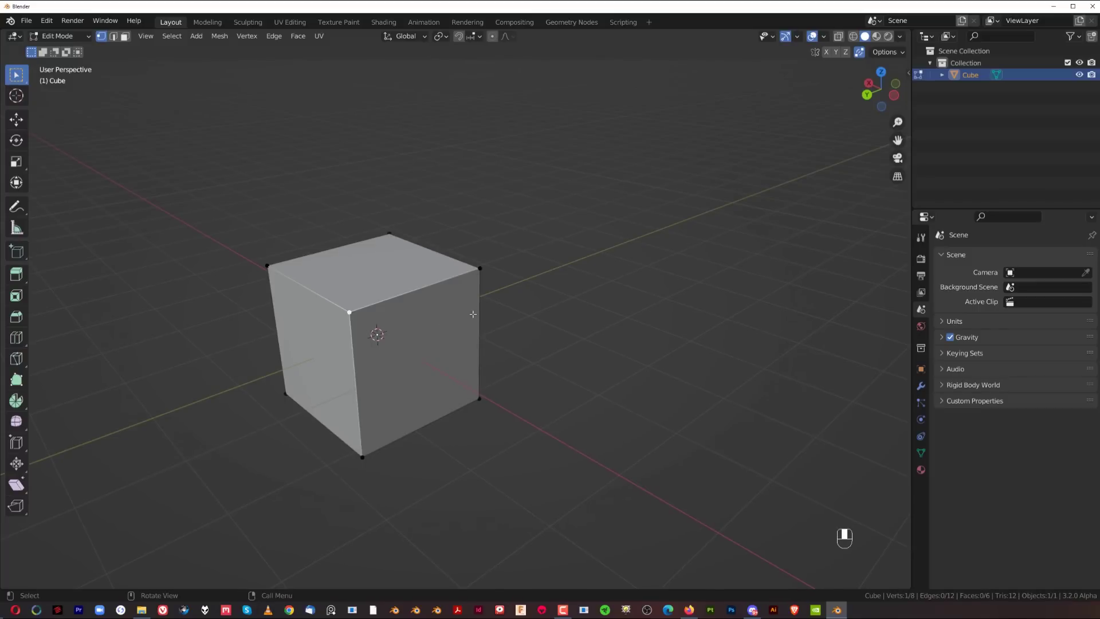
{"action": "key", "text": "g"}
{"action": "key", "text": "g"}
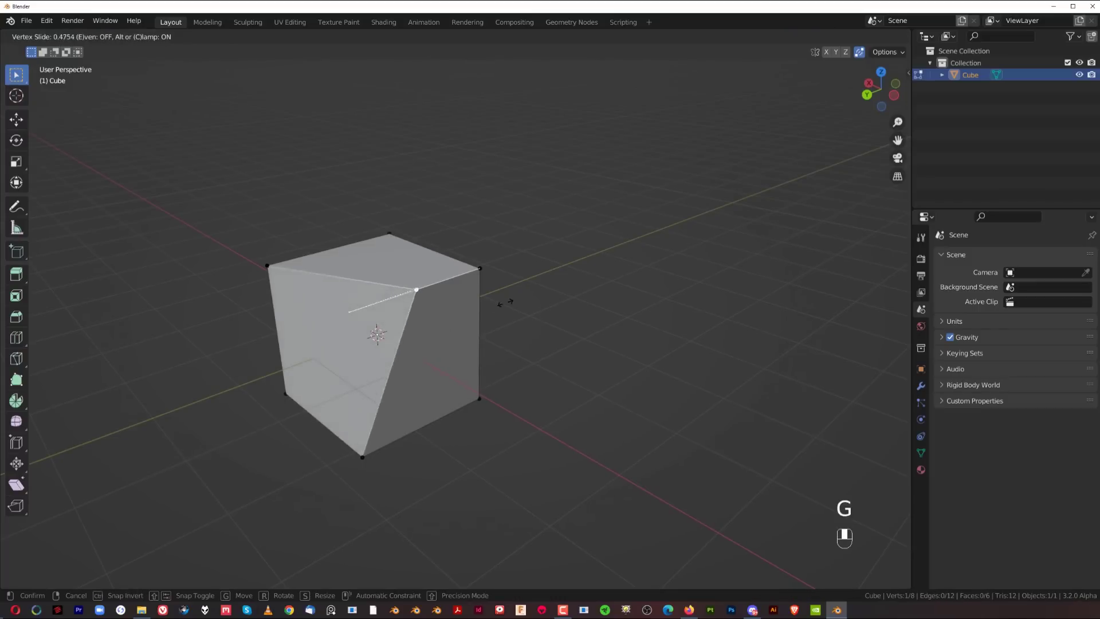
{"action": "left_click", "coordinate": [597, 373]}
{"action": "key", "text": "g"}
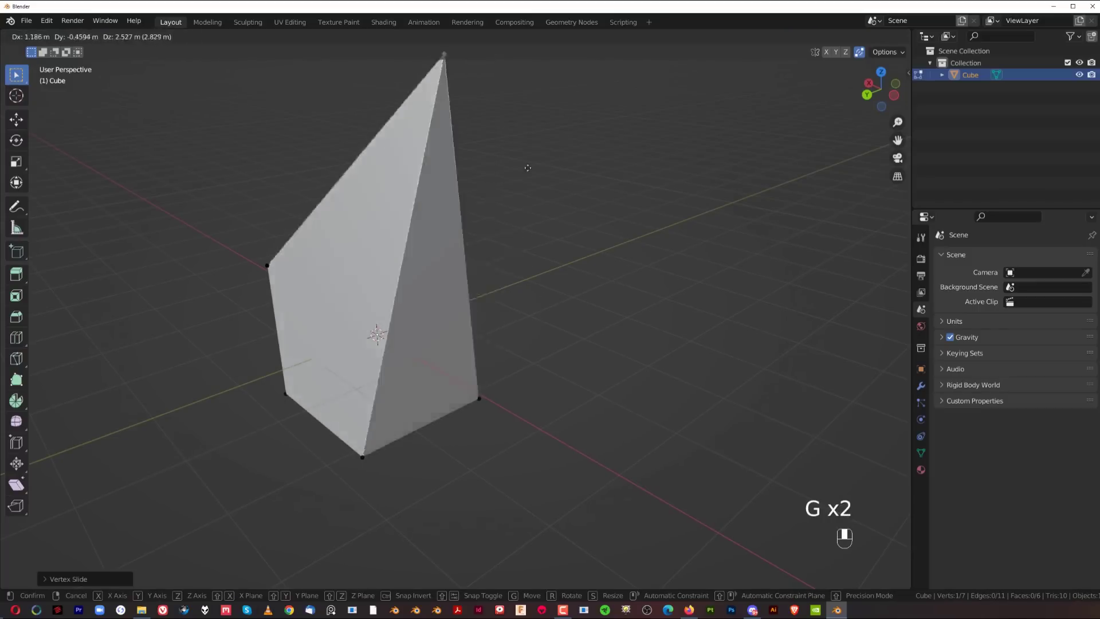
{"action": "right_click", "coordinate": [343, 277]}
{"action": "key", "text": "ctrl+z"}
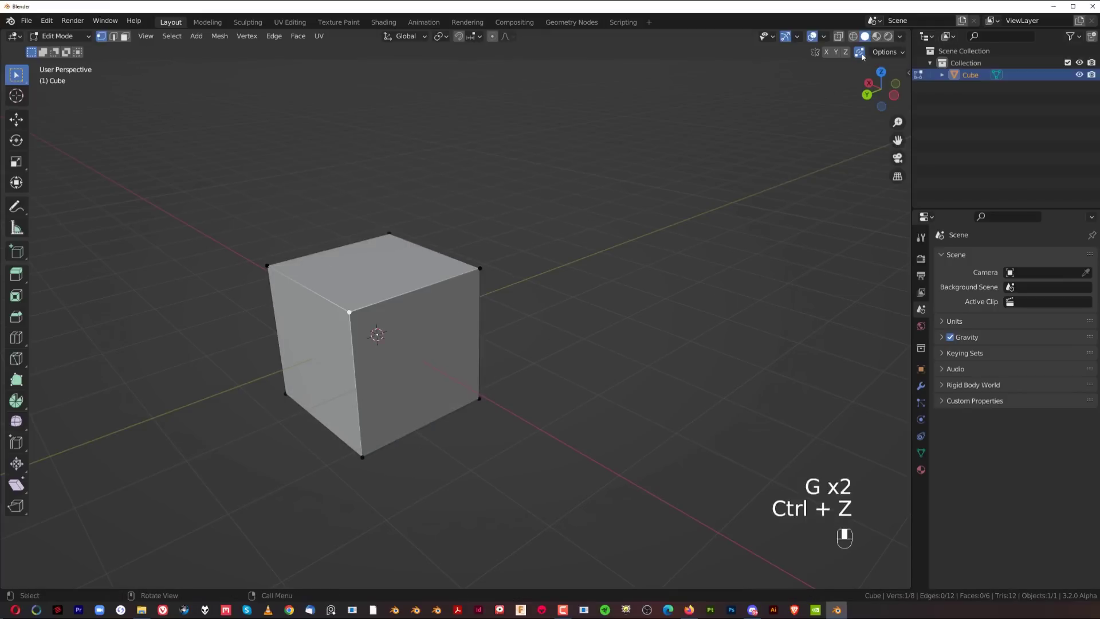
Slide the same corner vertex onto the neighbouring corner with Auto Merge off, try sliding it again, and undo.
{"action": "key", "text": "g"}
{"action": "key", "text": "g"}
{"action": "left_click", "coordinate": [621, 272]}
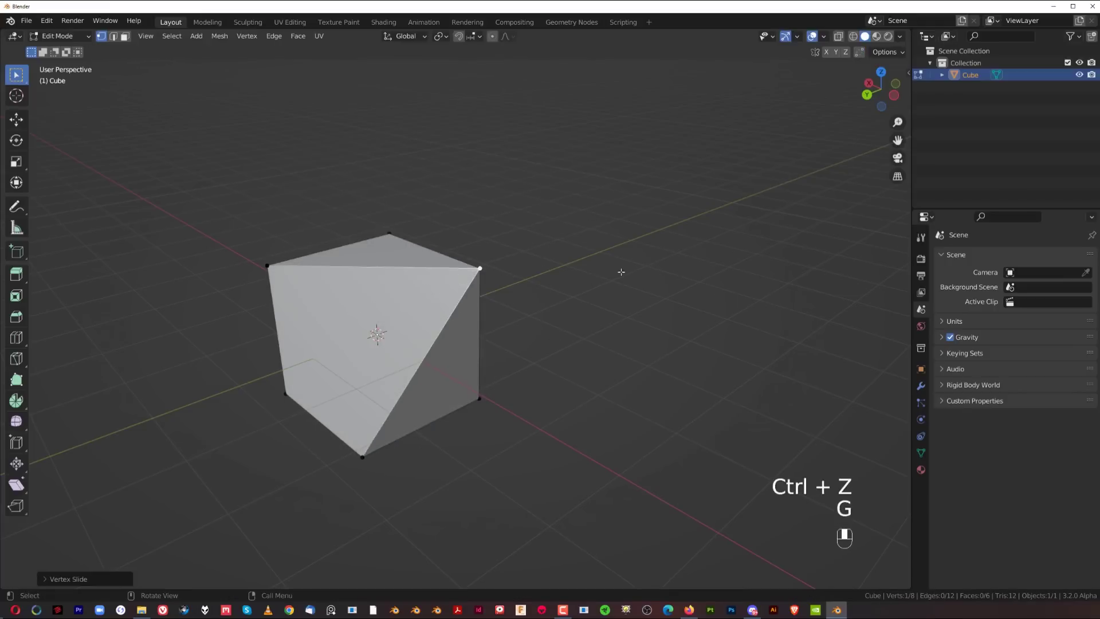
{"action": "key", "text": "g"}
{"action": "key", "text": "g"}
{"action": "right_click", "coordinate": [660, 291]}
{"action": "key", "text": "ctrl+z"}
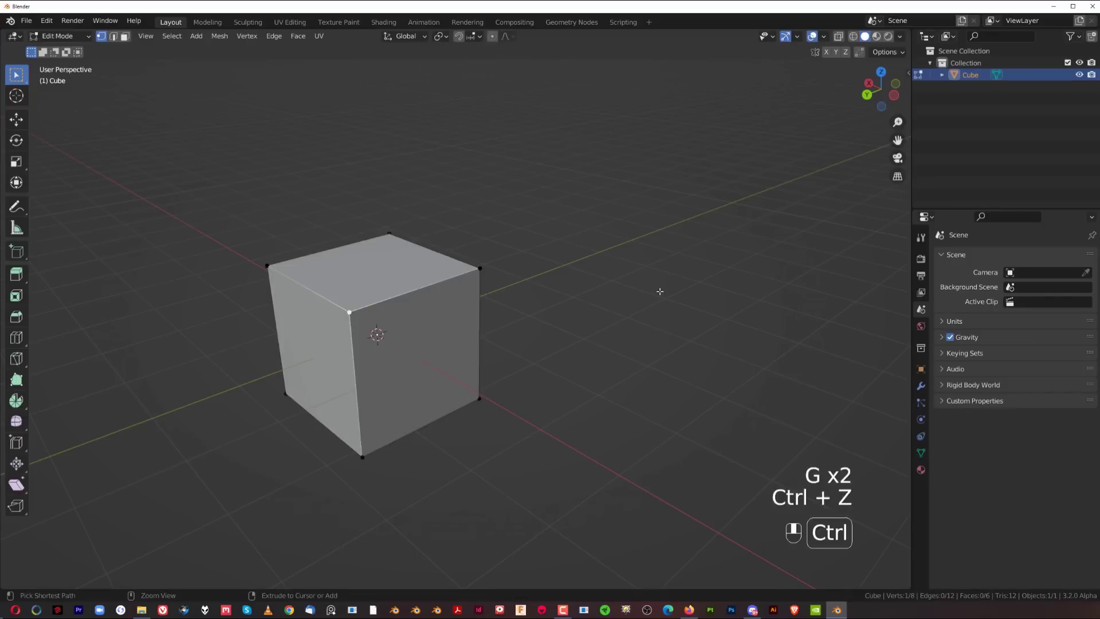
Return to Object Mode and replace the cube with a new cylinder mesh.
{"action": "key", "text": "Tab"}
{"action": "key", "text": "Tab"}
{"action": "key", "text": "Tab"}
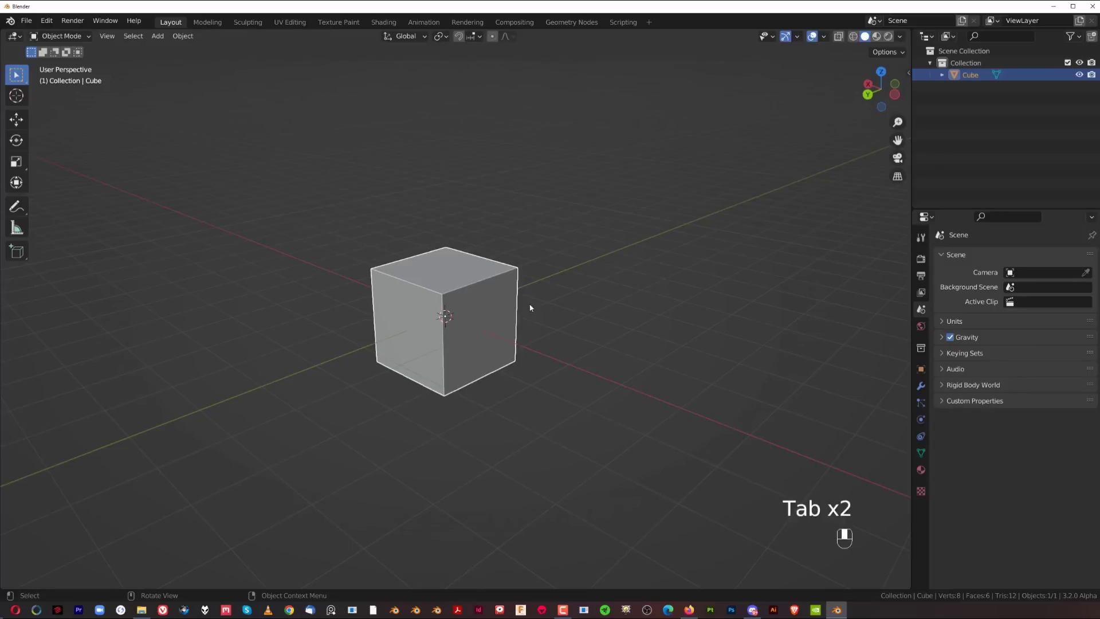
{"action": "key", "text": "x"}
{"action": "left_click", "coordinate": [472, 312]}
{"action": "key", "text": "shift+a"}
{"action": "mouse_move", "coordinate": [482, 270]}
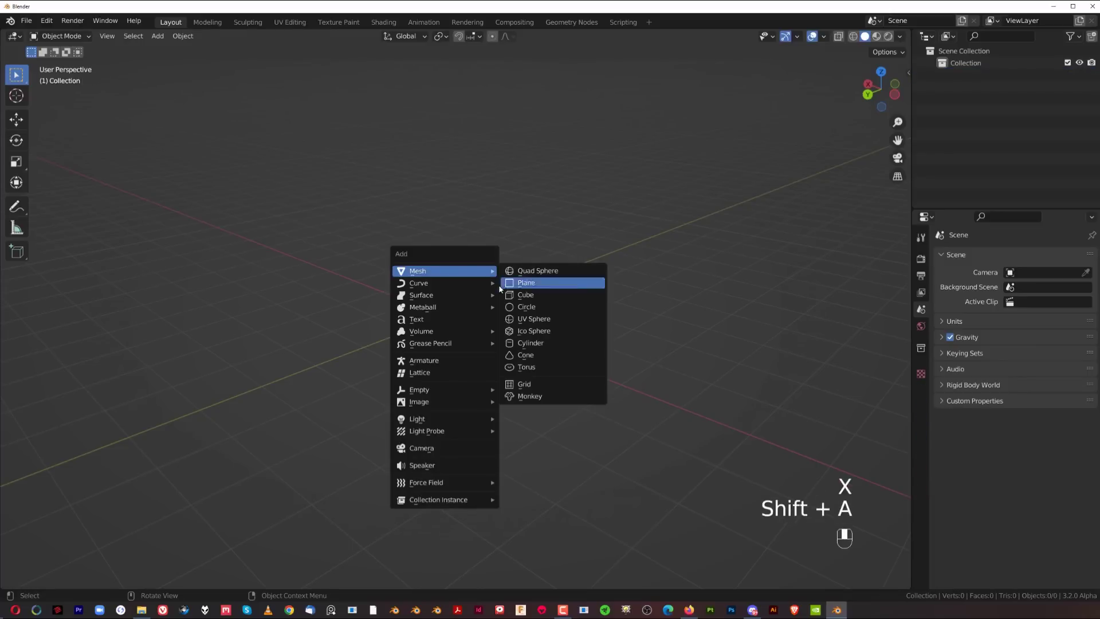
{"action": "left_click", "coordinate": [530, 342]}
Enter Edge mode on the cylinder and select the full ring of vertical side edges.
{"action": "scroll", "coordinate": [463, 342], "scroll_direction": "up", "scroll_amount": 3}
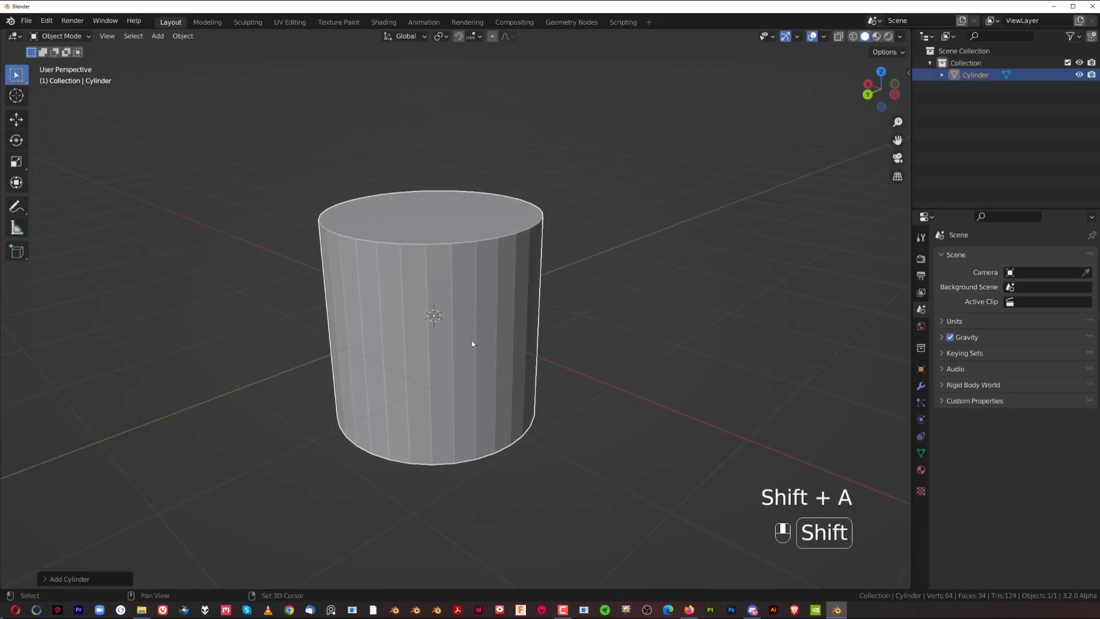
{"action": "scroll", "coordinate": [467, 338], "scroll_direction": "down", "scroll_amount": 2}
{"action": "key", "text": "Tab"}
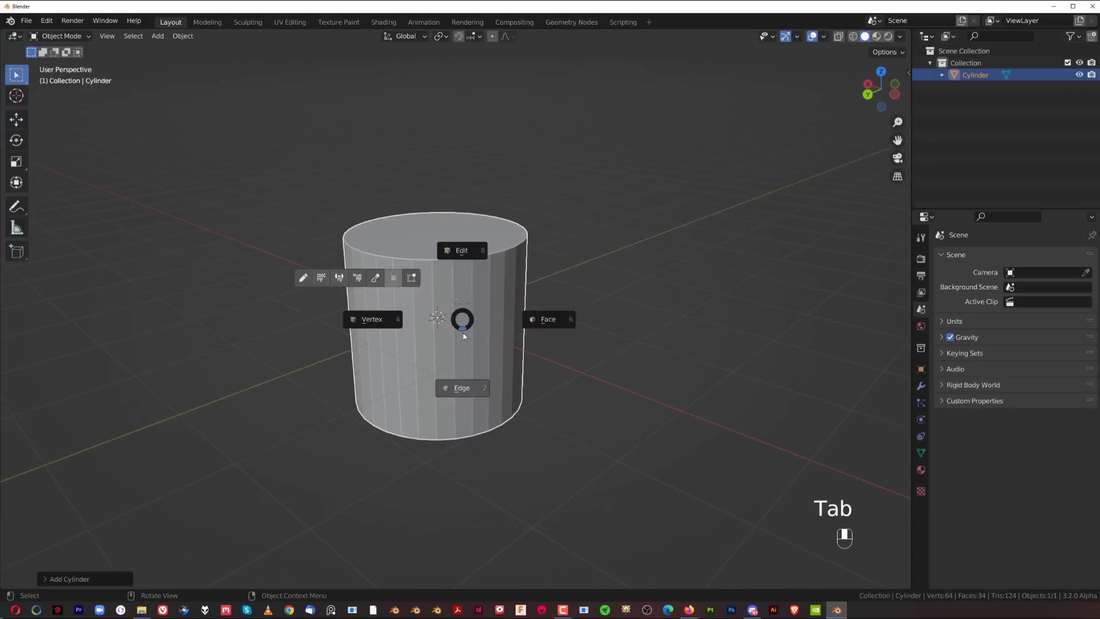
{"action": "left_click", "coordinate": [464, 391]}
{"action": "left_click", "coordinate": [453, 346], "text": "ctrl+alt"}
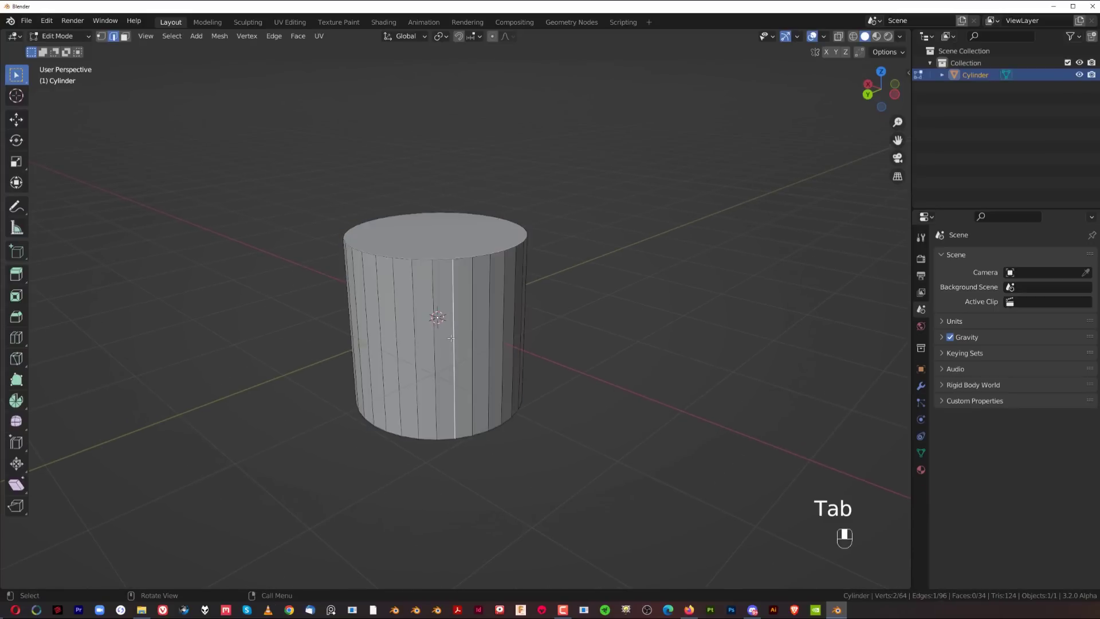
{"action": "mouse_move", "coordinate": [503, 361]}
{"action": "middle_mouse_down"}
{"action": "mouse_move", "coordinate": [707, 339]}
{"action": "mouse_move", "coordinate": [514, 359]}
{"action": "middle_mouse_up"}
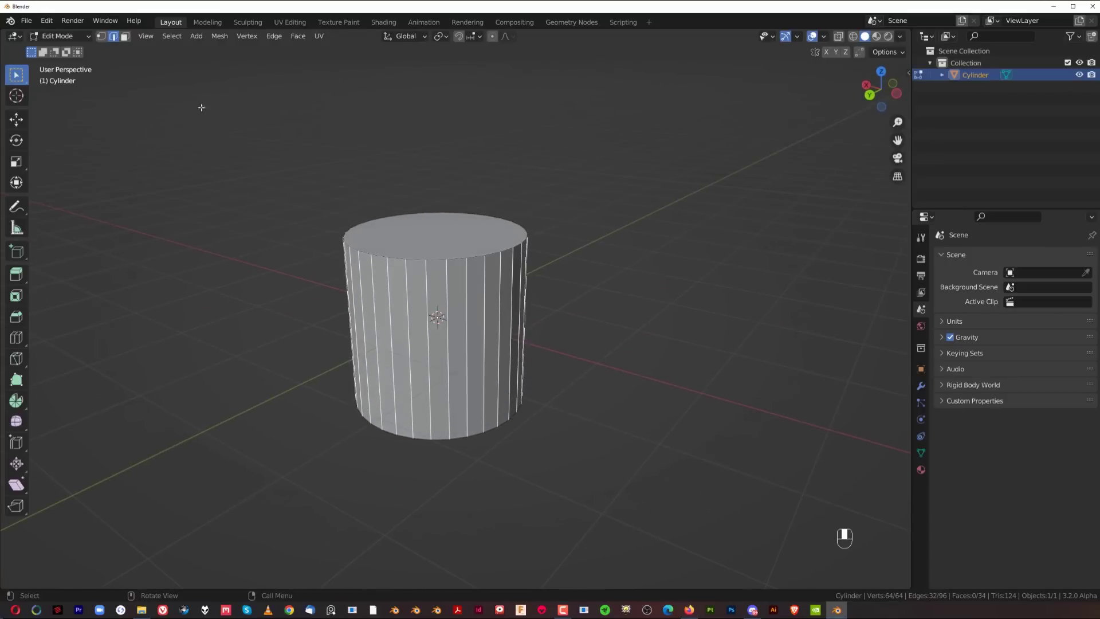
Apply Checker Deselect to the edge ring, dissolve the remaining selected edges, and undo the dissolve.
{"action": "left_click", "coordinate": [171, 37]}
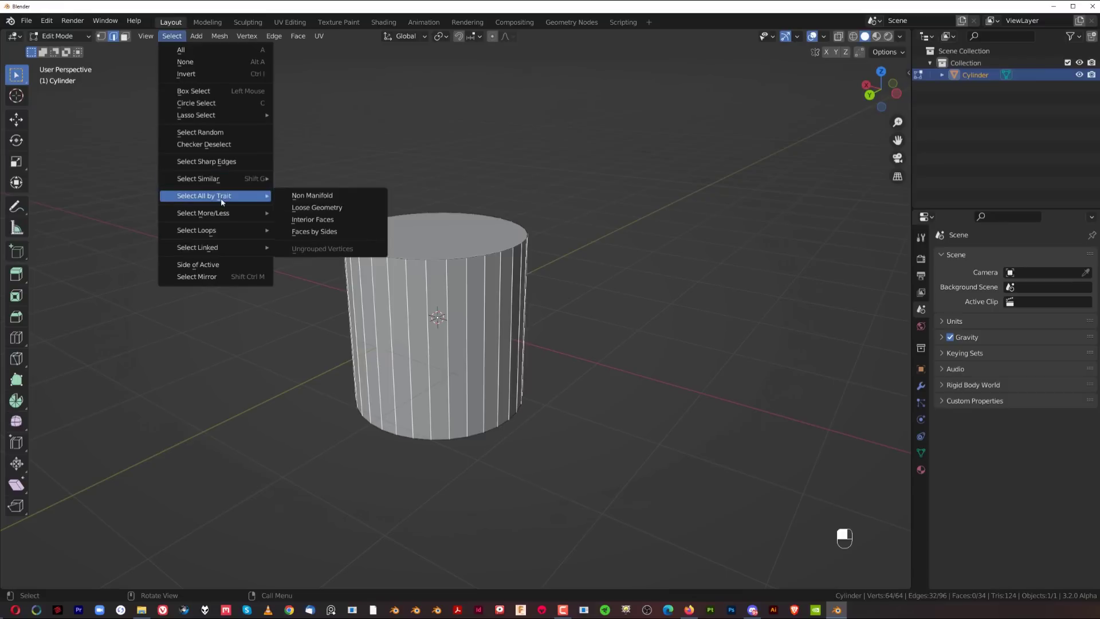
{"action": "left_click", "coordinate": [221, 144]}
{"action": "middle_click_drag", "start_coordinate": [409, 323], "coordinate": [458, 262]}
{"action": "middle_click_drag", "start_coordinate": [511, 325], "coordinate": [548, 311]}
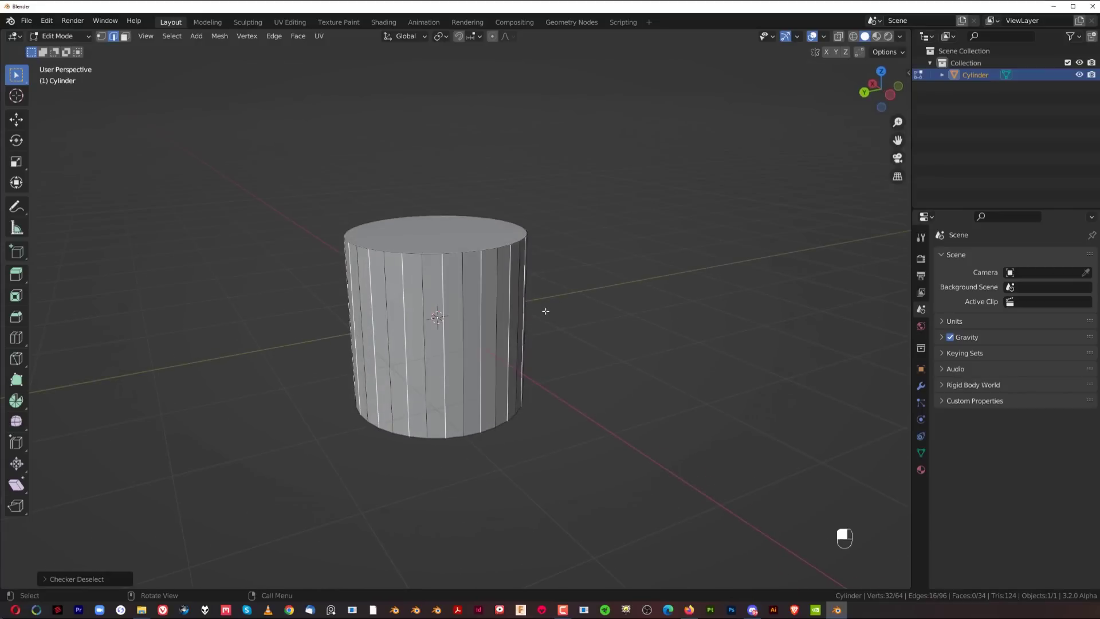
{"action": "key", "text": "x"}
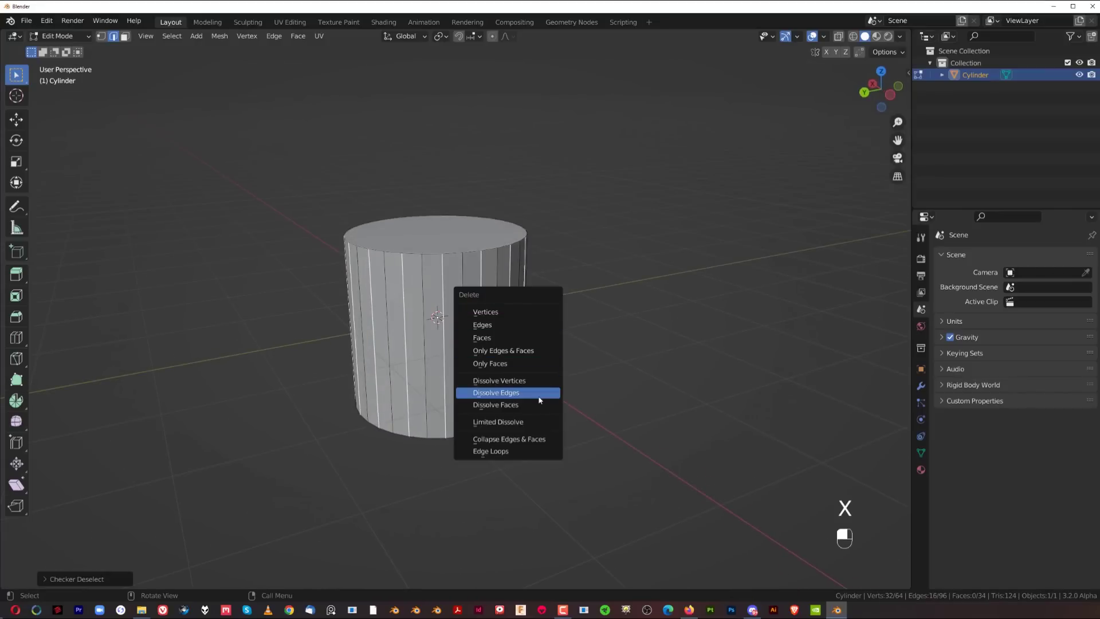
{"action": "left_click", "coordinate": [539, 393]}
{"action": "middle_click_drag", "start_coordinate": [536, 394], "coordinate": [348, 291]}
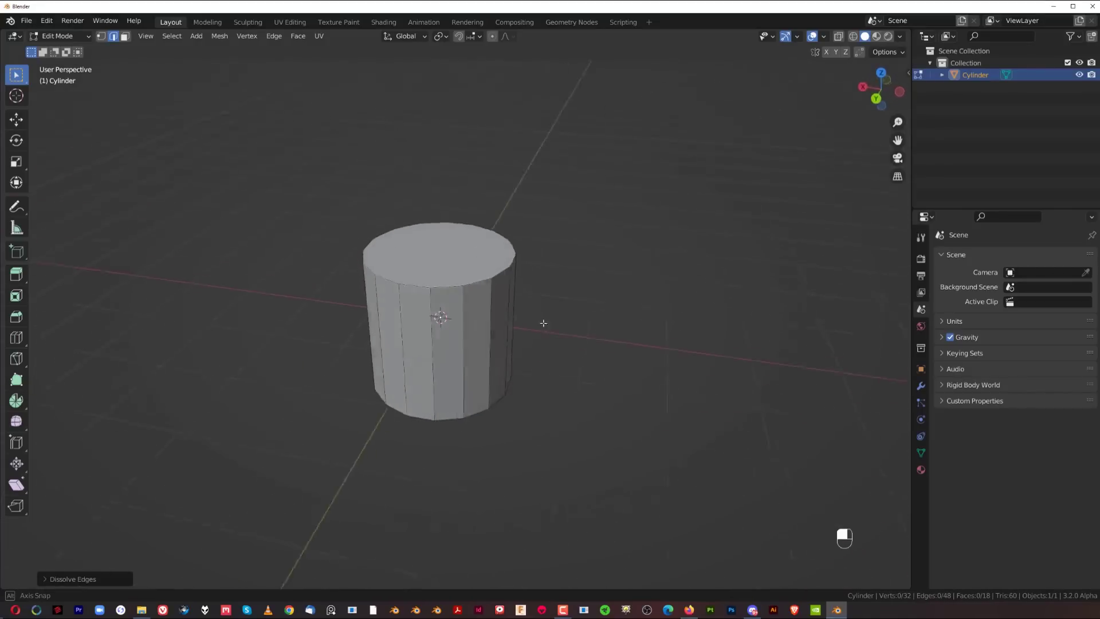
{"action": "middle_click_drag", "start_coordinate": [473, 285], "coordinate": [509, 307]}
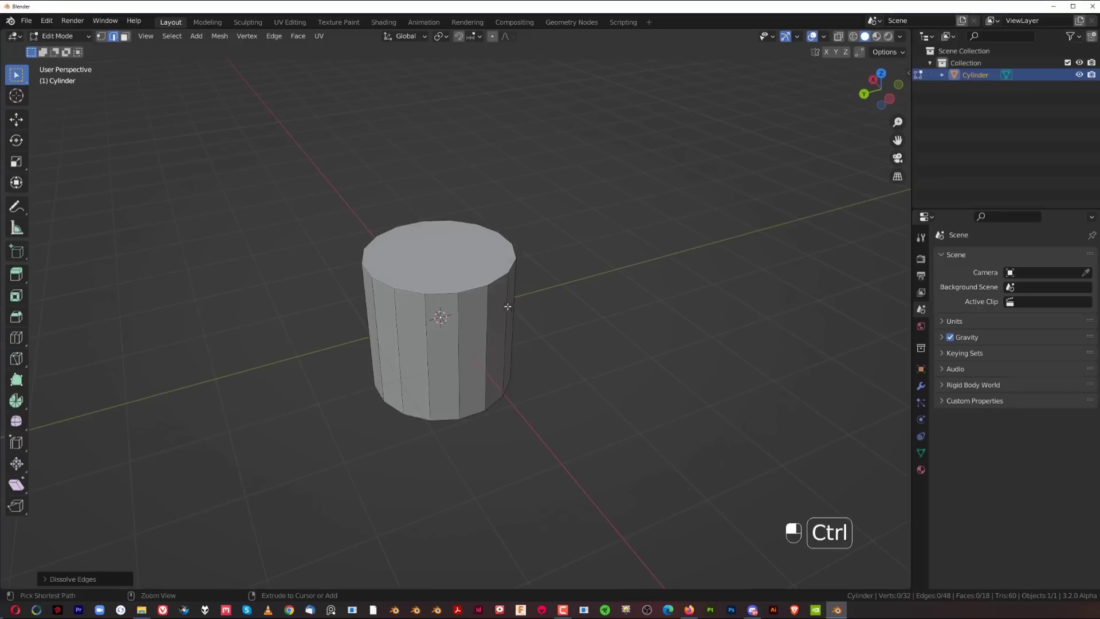
{"action": "key", "text": "ctrl+z"}
Select the cylinder's top face in Face mode, extrude it upward and scale it inward to form a tapered top.
{"action": "key", "text": "Tab"}
{"action": "left_click", "coordinate": [461, 259]}
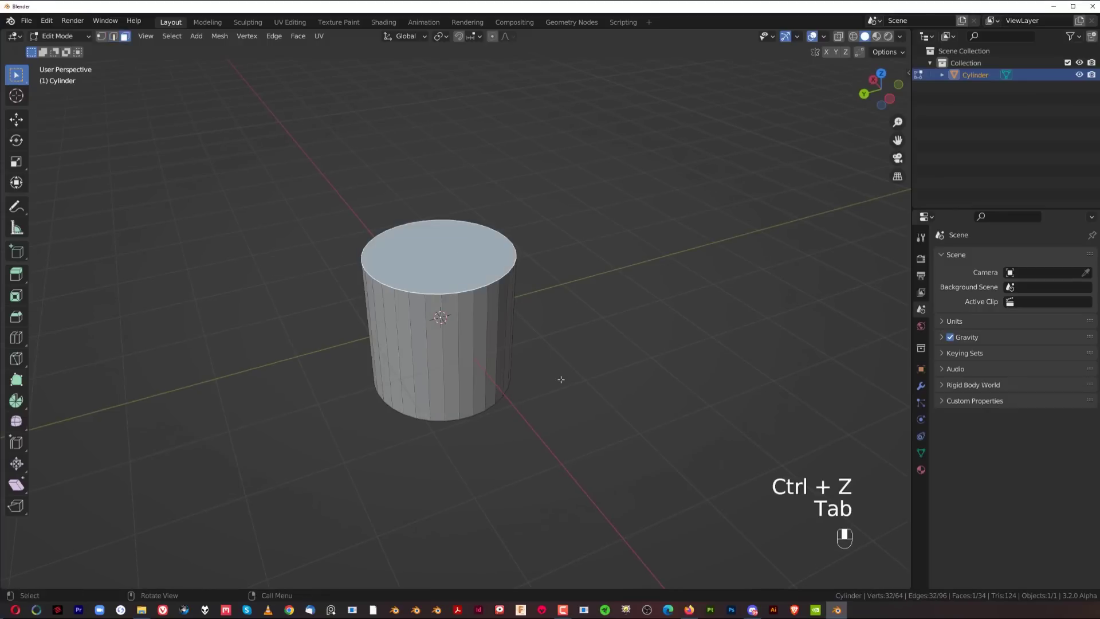
{"action": "key", "text": "e"}
{"action": "left_click", "coordinate": [722, 312]}
{"action": "key", "text": "s"}
{"action": "left_click", "coordinate": [542, 278]}
Switch to Edge mode and select the edge rings around both the tapered section and the straight body.
{"action": "key", "text": "Tab"}
{"action": "left_click", "coordinate": [508, 305]}
{"action": "middle_click_drag", "start_coordinate": [474, 324], "coordinate": [457, 308]}
{"action": "scroll", "coordinate": [457, 315], "scroll_direction": "up", "scroll_amount": 2}
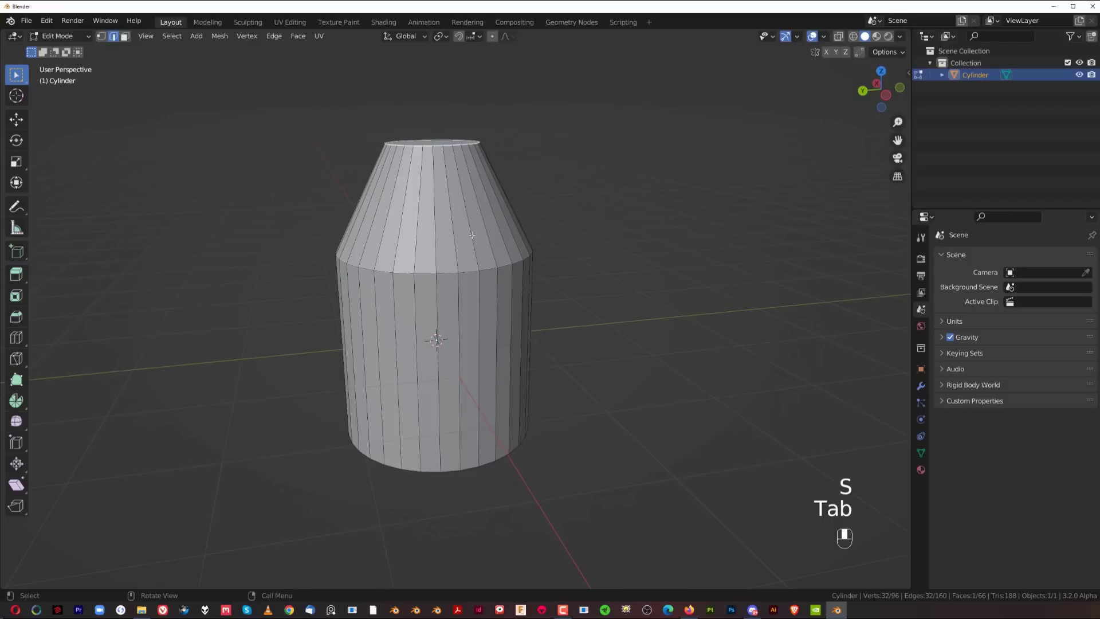
{"action": "left_click", "coordinate": [445, 220], "text": "ctrl+alt"}
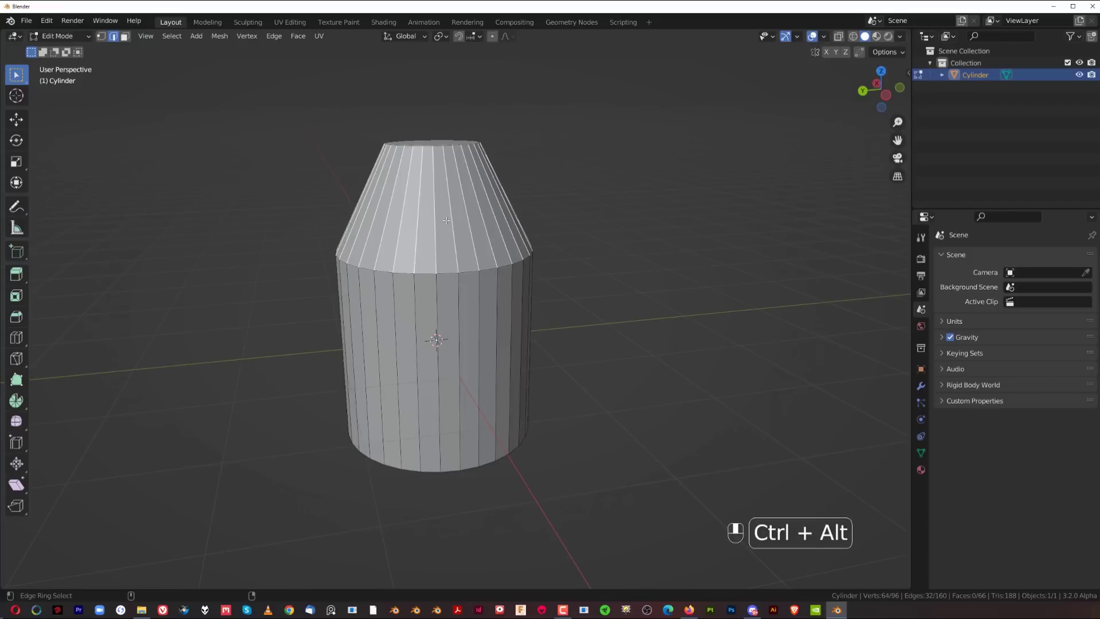
{"action": "left_click", "coordinate": [462, 325], "text": "ctrl+alt+shift"}
Try Checker Deselect on the two edge rings, undo it and clear the selection.
{"action": "middle_click_drag", "start_coordinate": [499, 356], "coordinate": [528, 361]}
{"action": "left_click", "coordinate": [175, 36]}
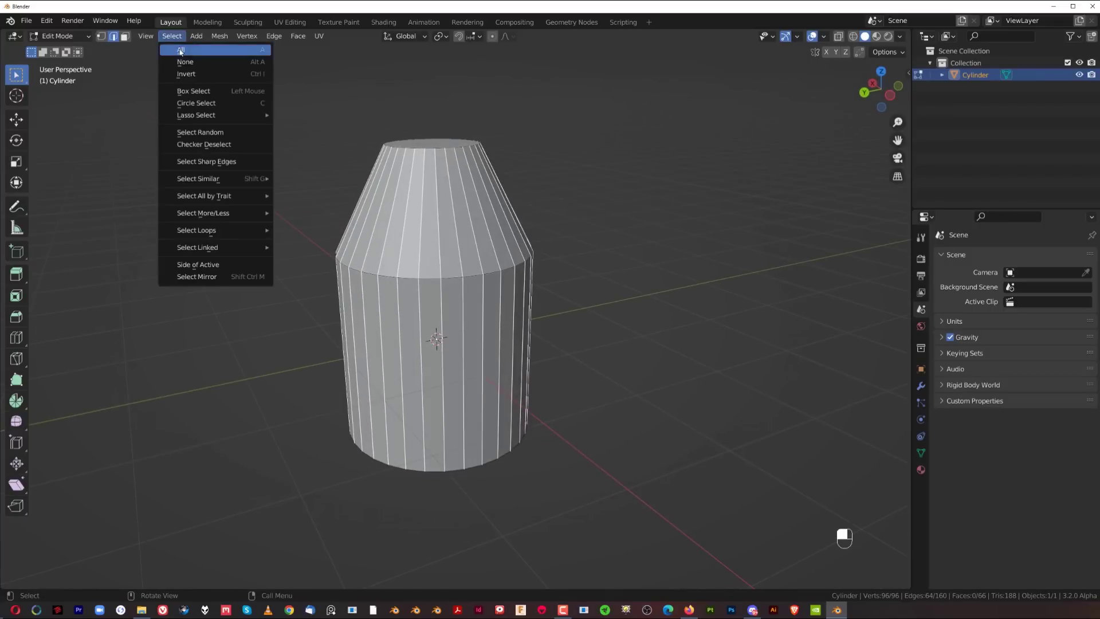
{"action": "left_click", "coordinate": [229, 143]}
{"action": "mouse_move", "coordinate": [571, 317]}
{"action": "middle_mouse_down"}
{"action": "mouse_move", "coordinate": [572, 304]}
{"action": "mouse_move", "coordinate": [659, 314]}
{"action": "mouse_move", "coordinate": [559, 325]}
{"action": "middle_mouse_up"}
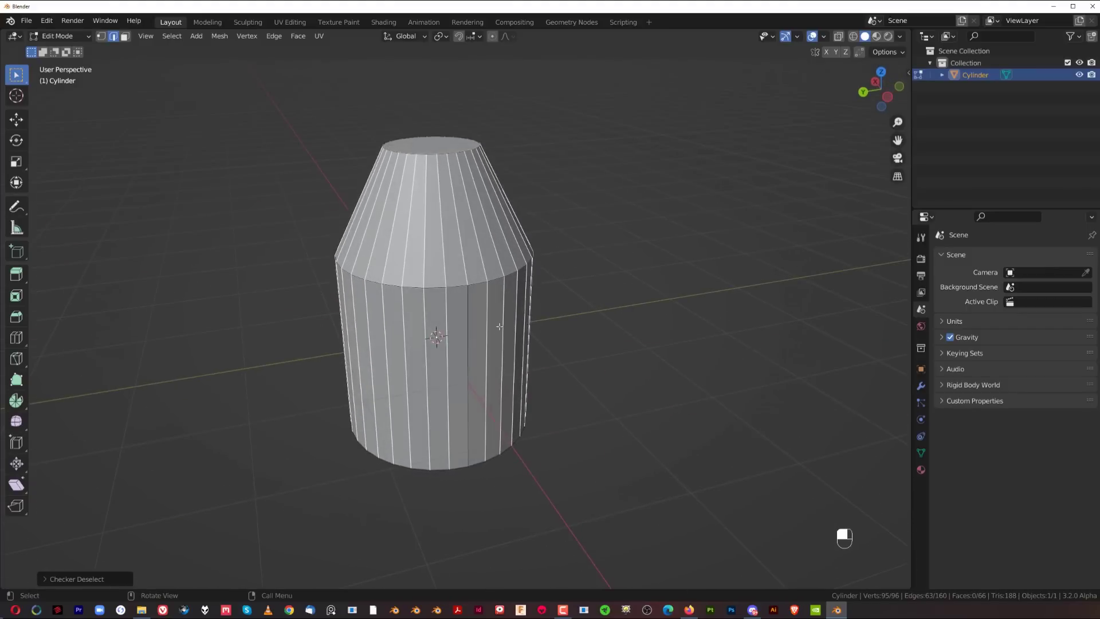
{"action": "middle_click_drag", "start_coordinate": [481, 325], "coordinate": [525, 298]}
{"action": "key", "text": "ctrl+z"}
{"action": "left_click", "coordinate": [617, 264]}
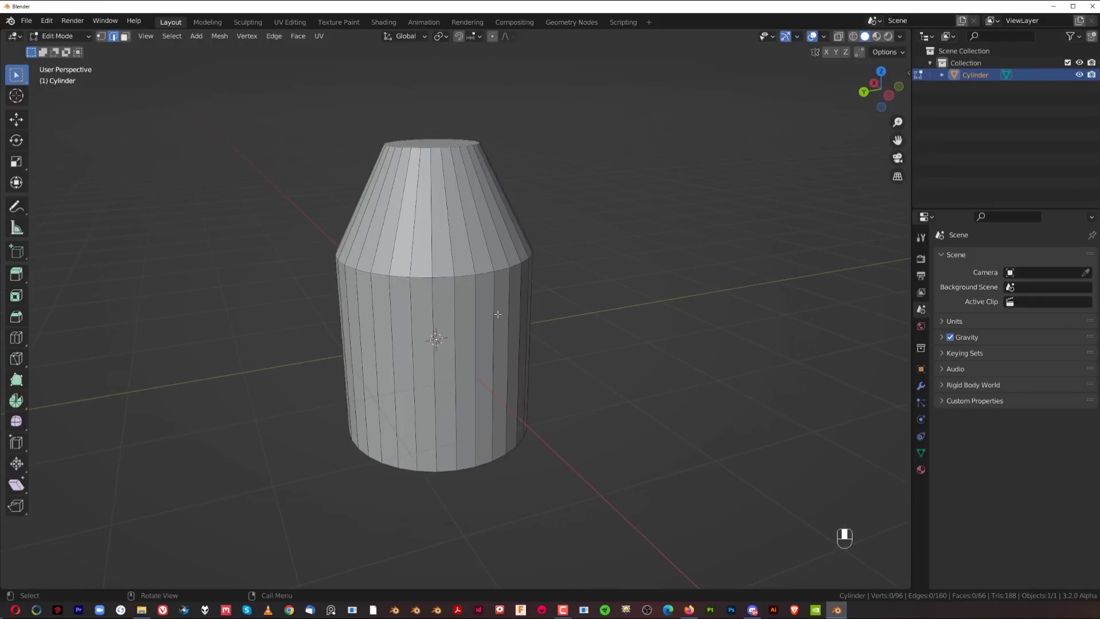
Select the edge loop between the body and the taper, switch to Vertex mode and apply Checker Deselect.
{"action": "left_click", "coordinate": [460, 274], "text": "alt"}
{"action": "key", "text": "Tab"}
{"action": "left_click", "coordinate": [173, 37]}
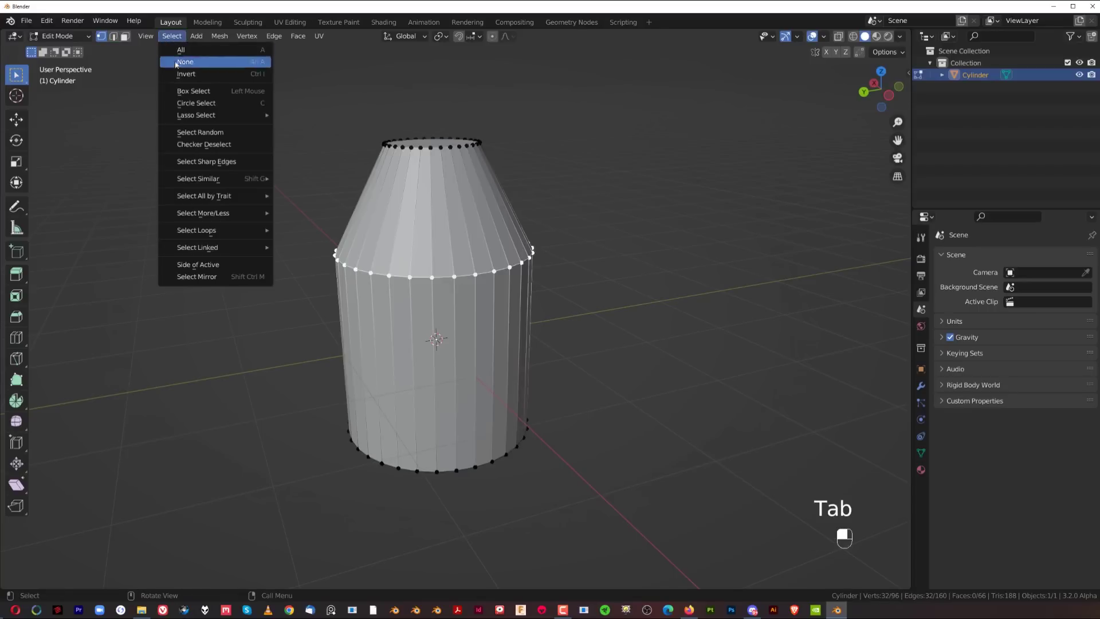
{"action": "left_click", "coordinate": [215, 142]}
{"action": "middle_click_drag", "start_coordinate": [512, 259], "coordinate": [525, 311]}
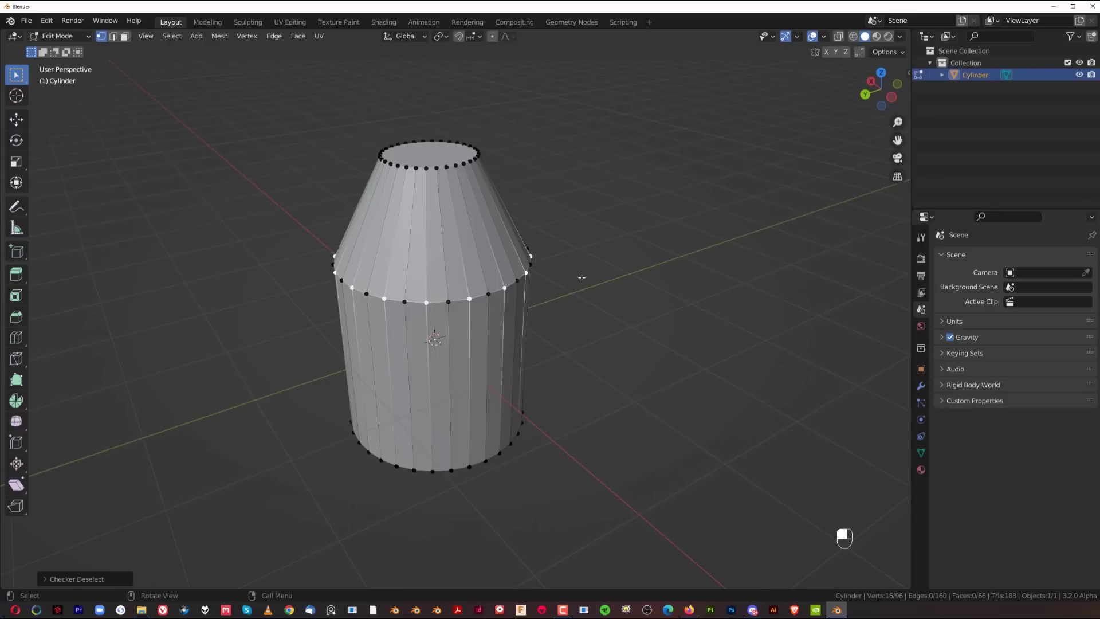
Expand the vertex selection to its connected edges in Edge mode, and deselect the horizontal loop below the taper.
{"action": "key", "text": "Tab"}
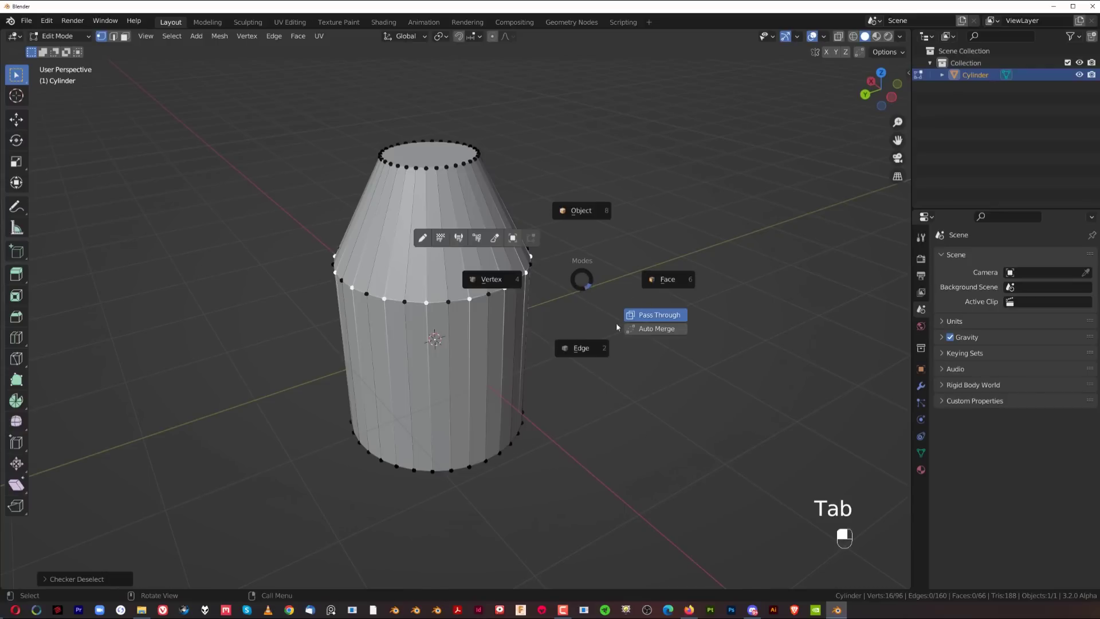
{"action": "left_click", "coordinate": [580, 349], "text": "ctrl"}
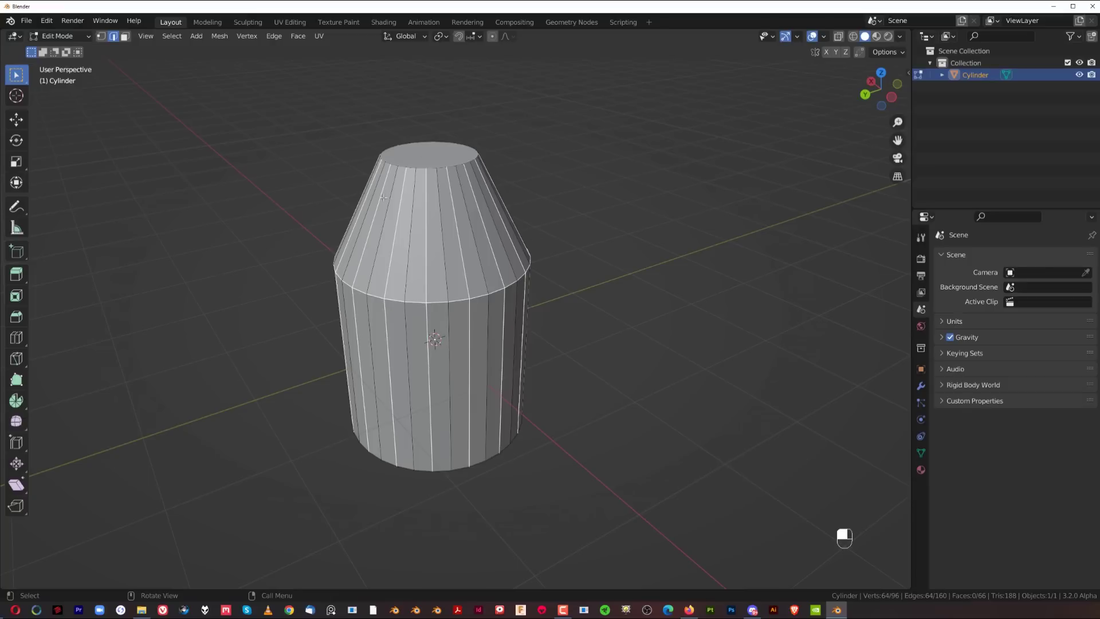
{"action": "left_click", "coordinate": [435, 300], "text": "alt+shift"}
Dissolve the selected alternate vertical edges on the body and the taper.
{"action": "middle_click_drag", "start_coordinate": [602, 335], "coordinate": [578, 284]}
{"action": "key", "text": "x"}
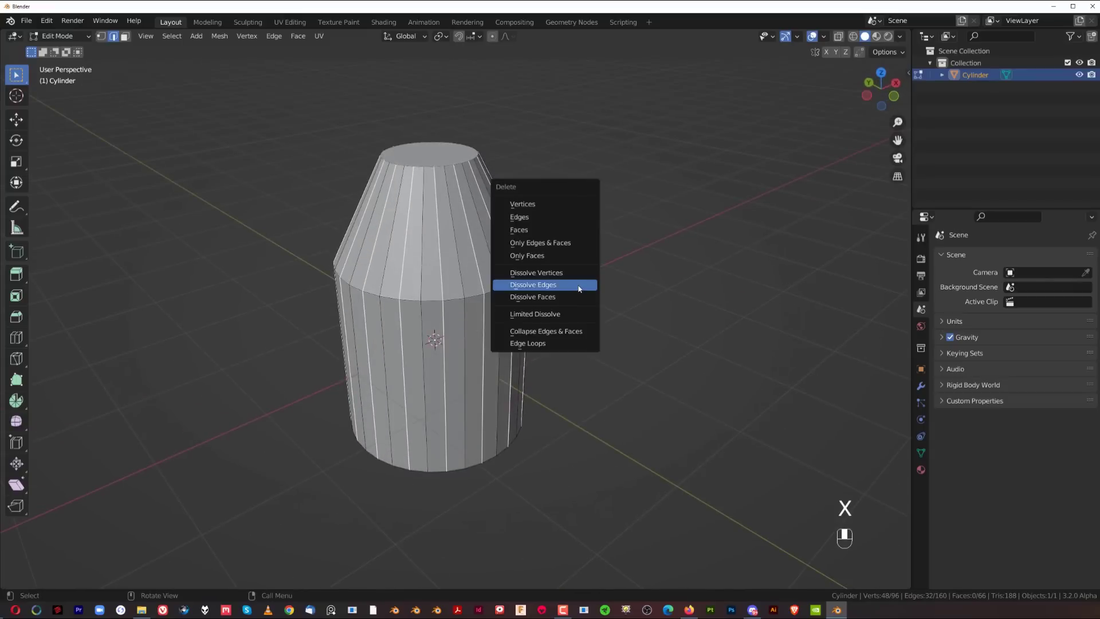
{"action": "left_click", "coordinate": [579, 287]}
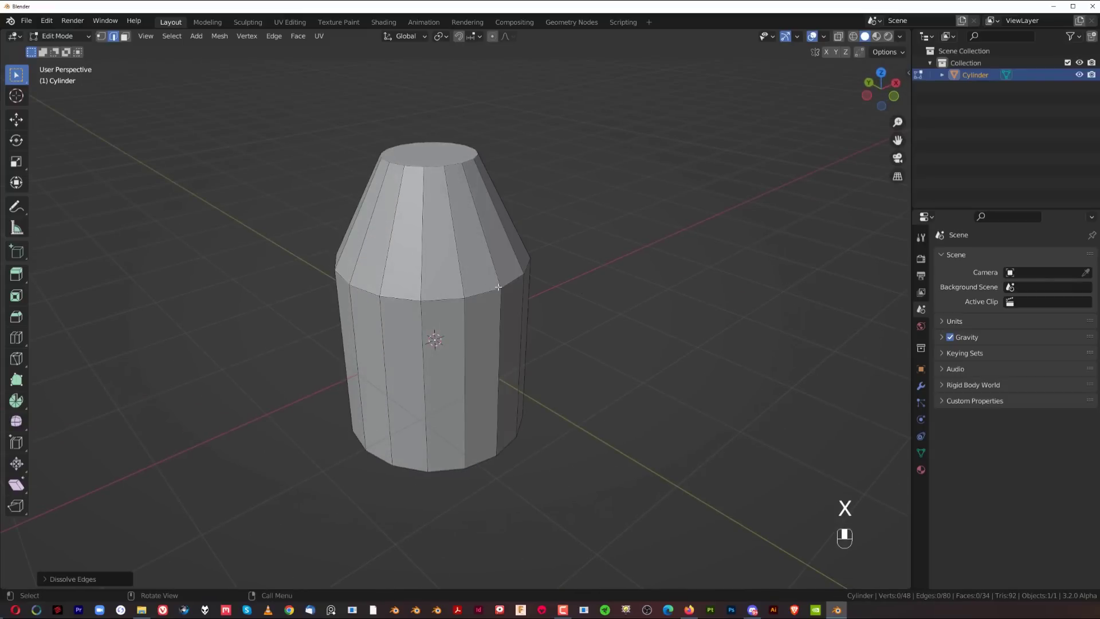
{"action": "middle_click_drag", "start_coordinate": [497, 287], "coordinate": [592, 272]}
{"action": "key", "text": "Tab"}
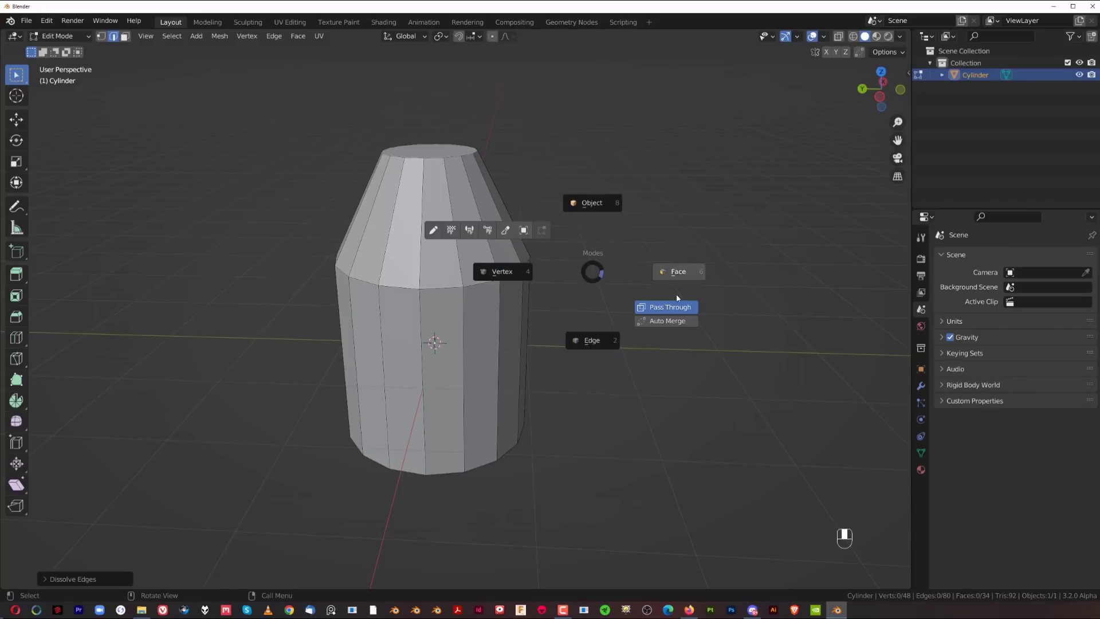
{"action": "left_click", "coordinate": [696, 309]}
{"action": "key", "text": "Tab"}
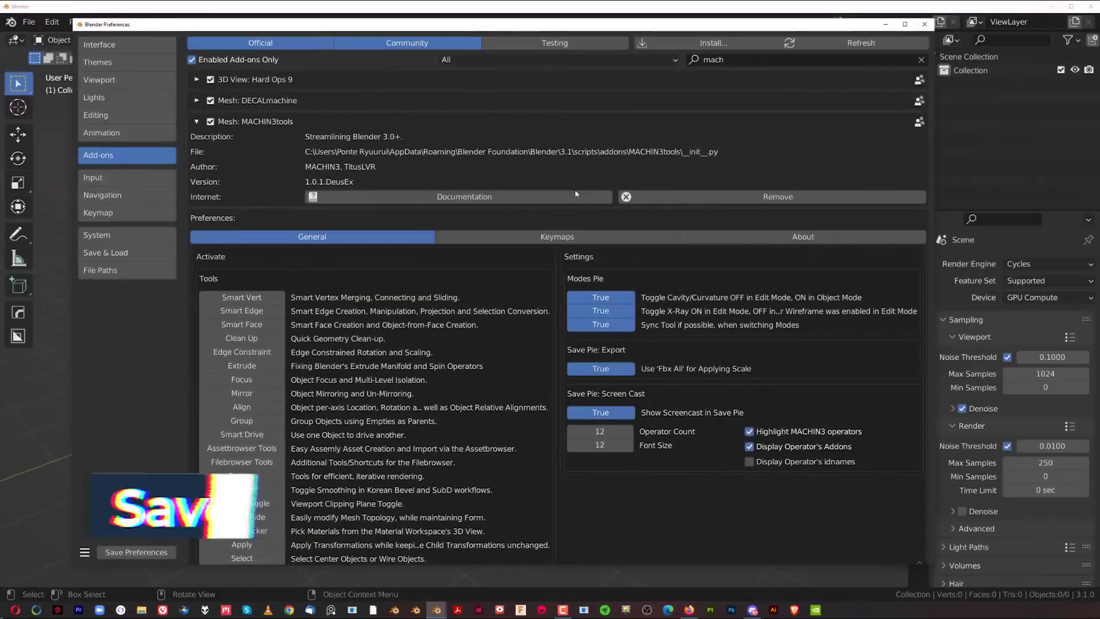
Review the Save Pie option and settings in the MACHIN3tools preferences, and show the add-on's keymaps.
{"action": "scroll", "coordinate": [290, 373], "scroll_direction": "down", "scroll_amount": 10}
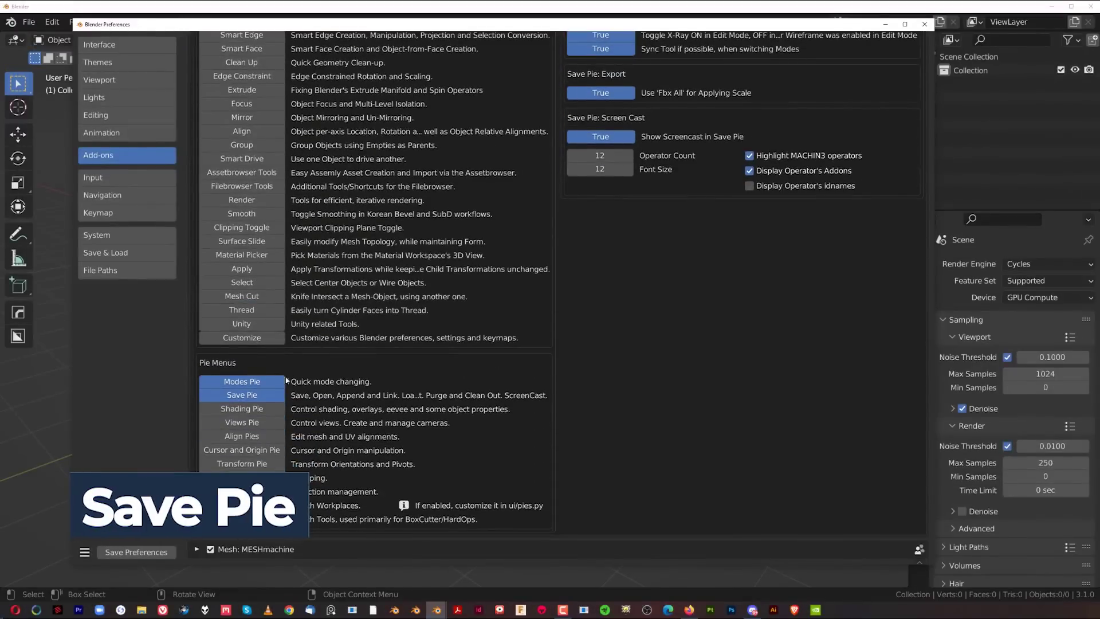
{"action": "scroll", "coordinate": [638, 325], "scroll_direction": "up", "scroll_amount": 5}
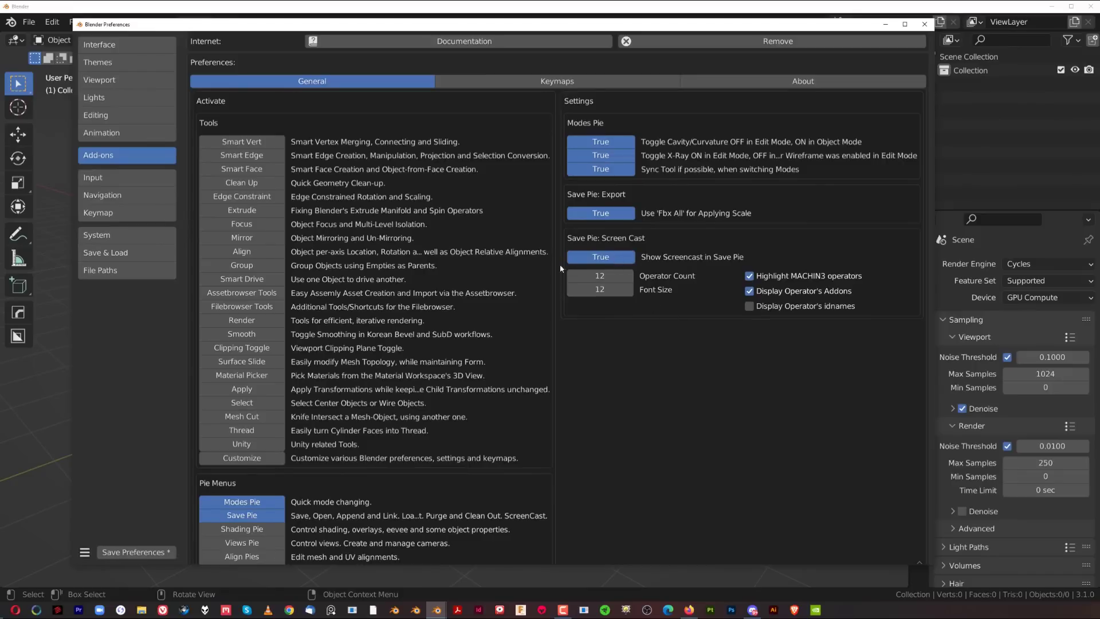
{"action": "left_click", "coordinate": [556, 82]}
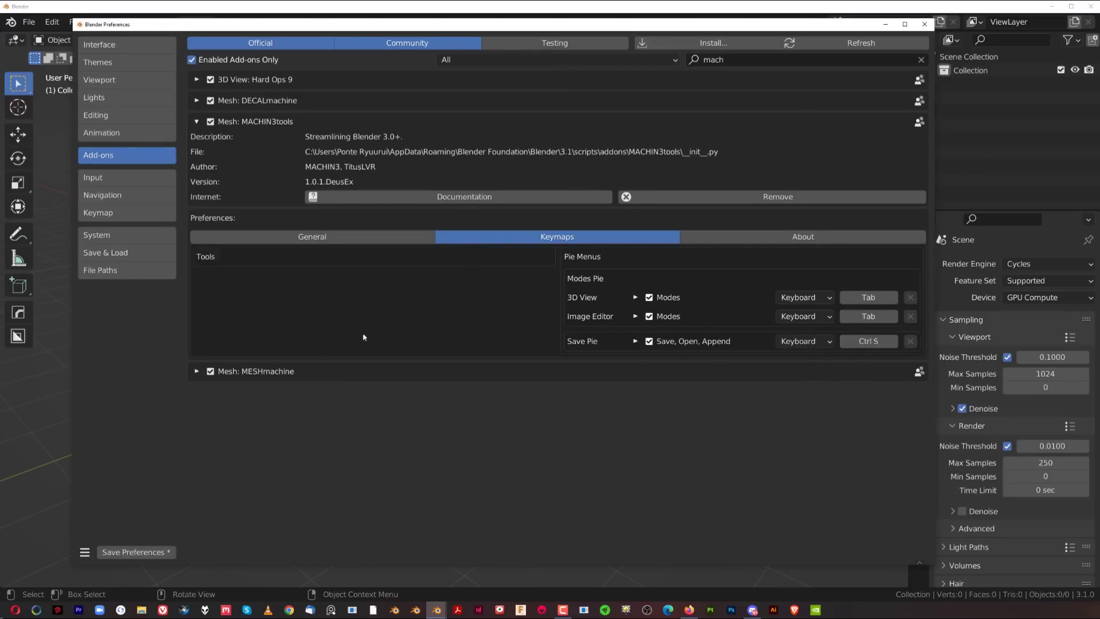
Assign Ctrl S as the shortcut for the Save Pie in the MACHIN3tools keymaps.
{"action": "left_click", "coordinate": [868, 342]}
{"action": "key", "text": "ctrl+s"}
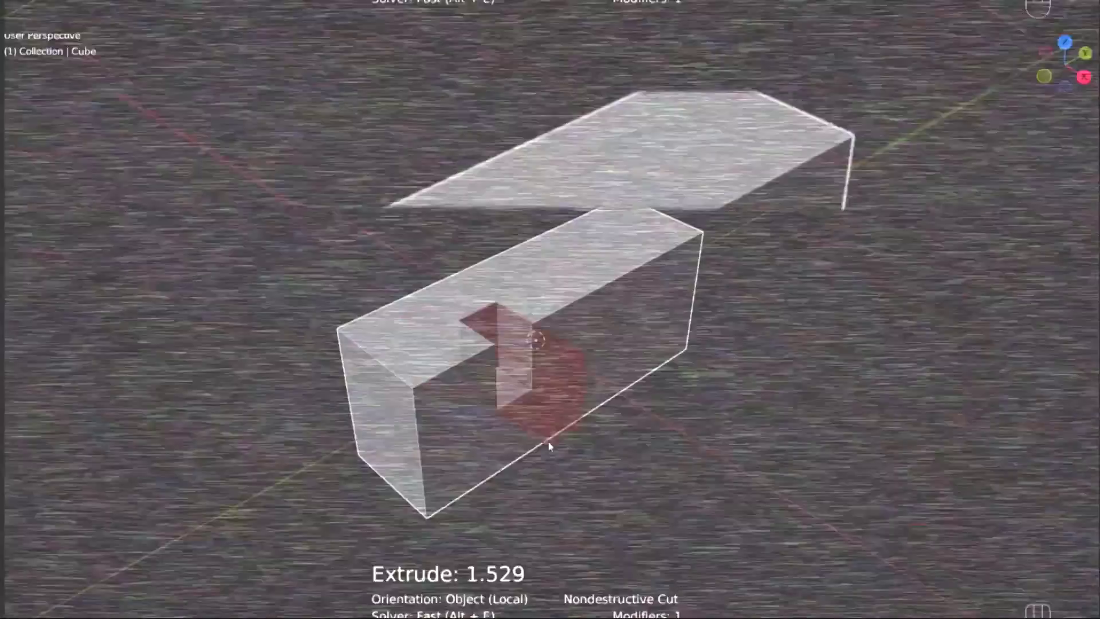
Cut a polygonal opening through the middle of the arm plate, following its outline between the two holes, and bevel its corners.
{"action": "key", "text": "r"}
{"action": "key", "text": "shift+v"}
{"action": "left_click_drag", "start_coordinate": [596, 252], "coordinate": [628, 295]}
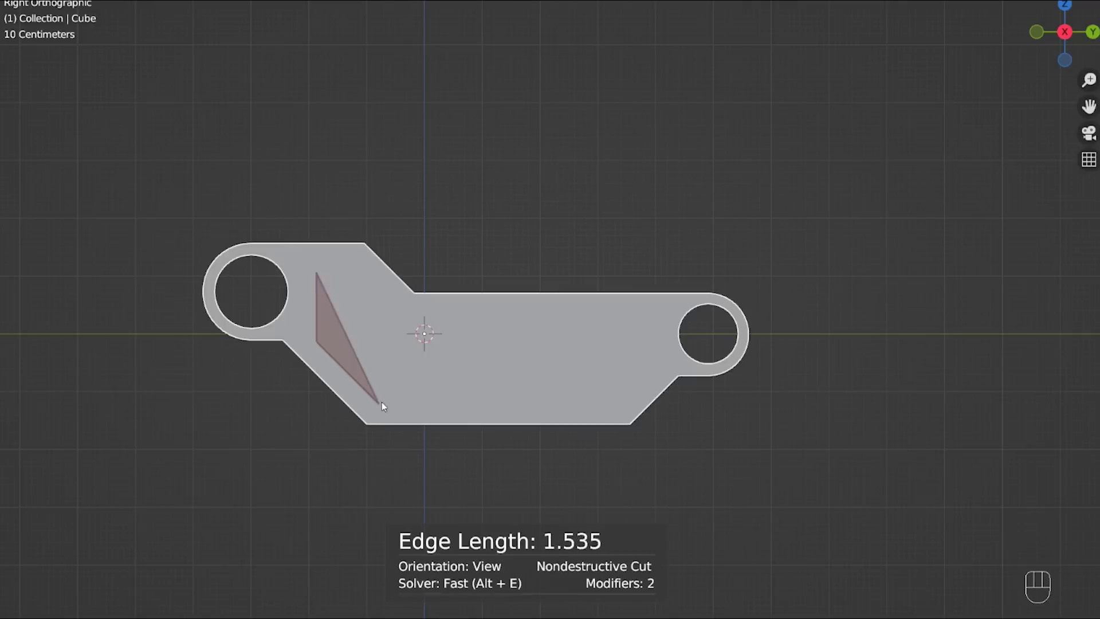
{"action": "left_click", "coordinate": [378, 404]}
{"action": "left_click", "coordinate": [619, 404]}
{"action": "left_click", "coordinate": [651, 371]}
{"action": "left_click", "coordinate": [651, 313]}
{"action": "left_click", "coordinate": [393, 312]}
{"action": "key", "text": "b"}
{"action": "left_click", "coordinate": [294, 278]}
{"action": "middle_click_drag", "start_coordinate": [576, 326], "coordinate": [645, 338], "text": "shift"}
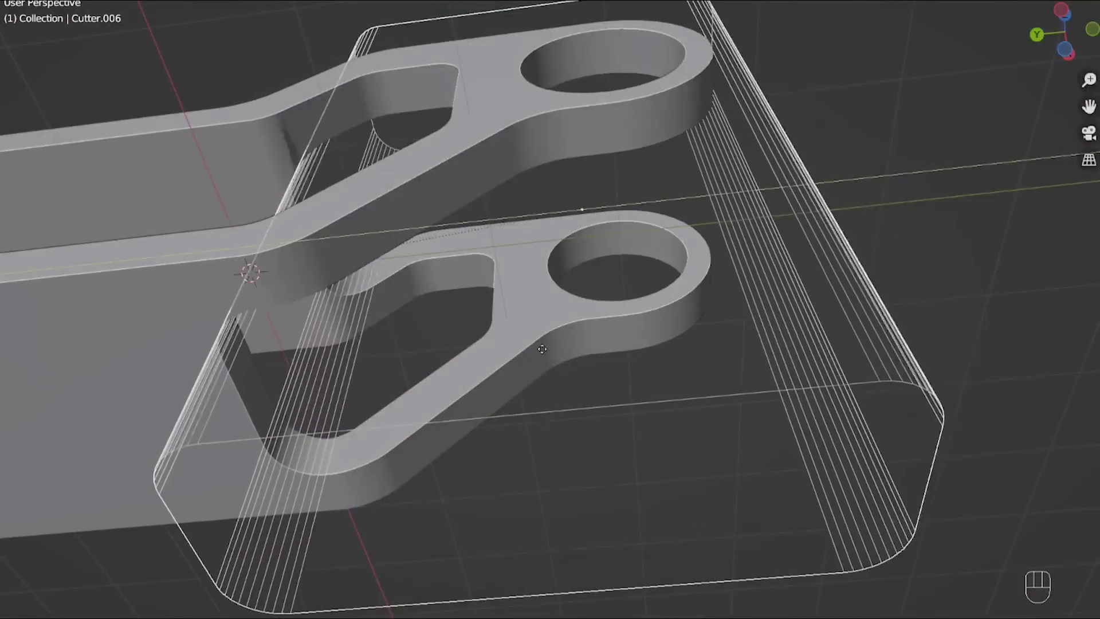
Run Hard Ops Ever Scroll on the arm part and step through its modifiers.
{"action": "key", "text": "q"}
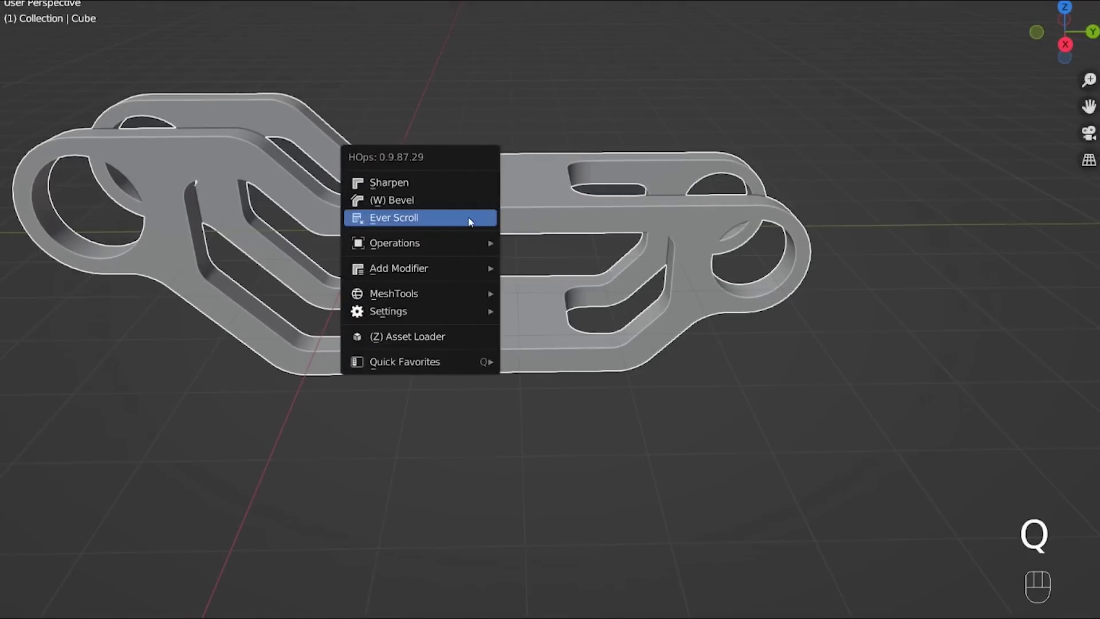
{"action": "left_click", "coordinate": [470, 218]}
{"action": "scroll", "coordinate": [466, 215], "scroll_direction": "down", "scroll_amount": 2}
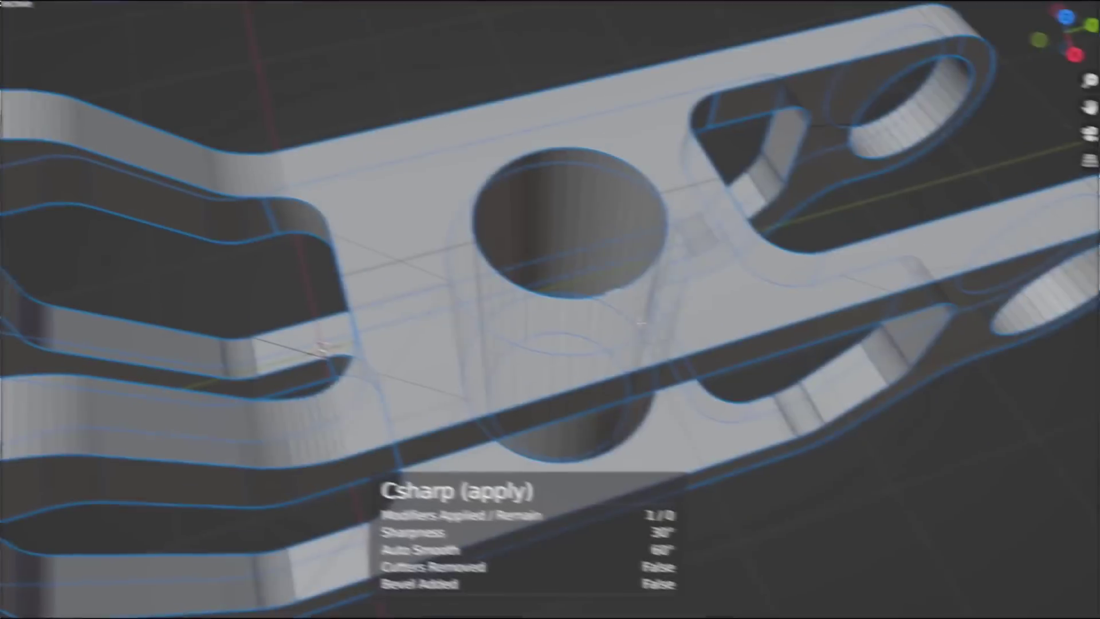
{"action": "key", "text": "ctrl+Tab"}
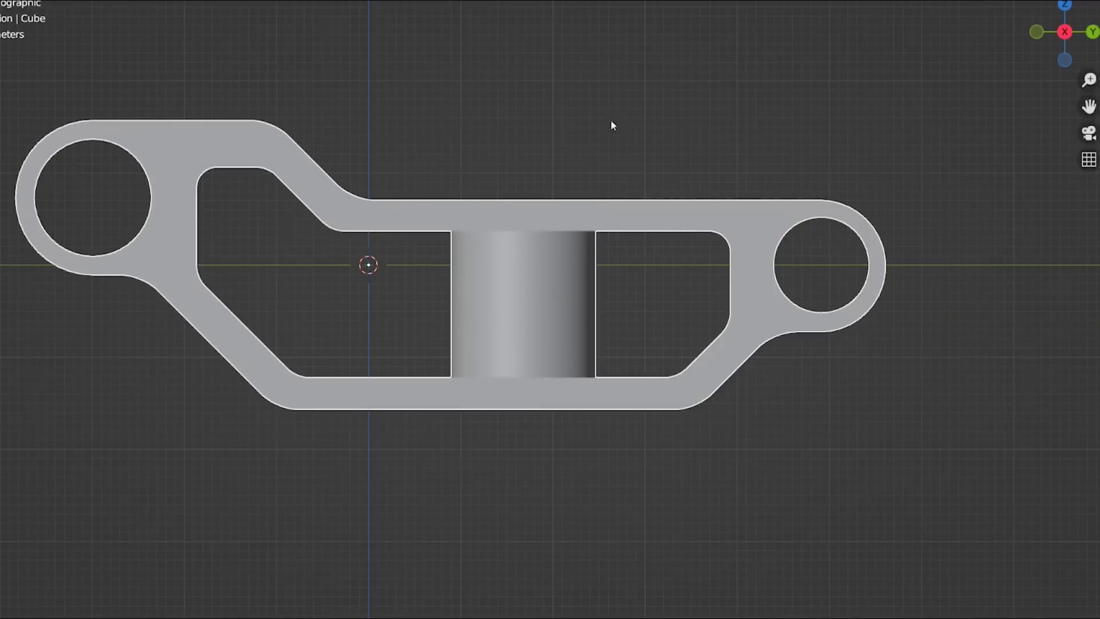
{"action": "left_click_drag", "start_coordinate": [610, 120], "coordinate": [958, 129]}
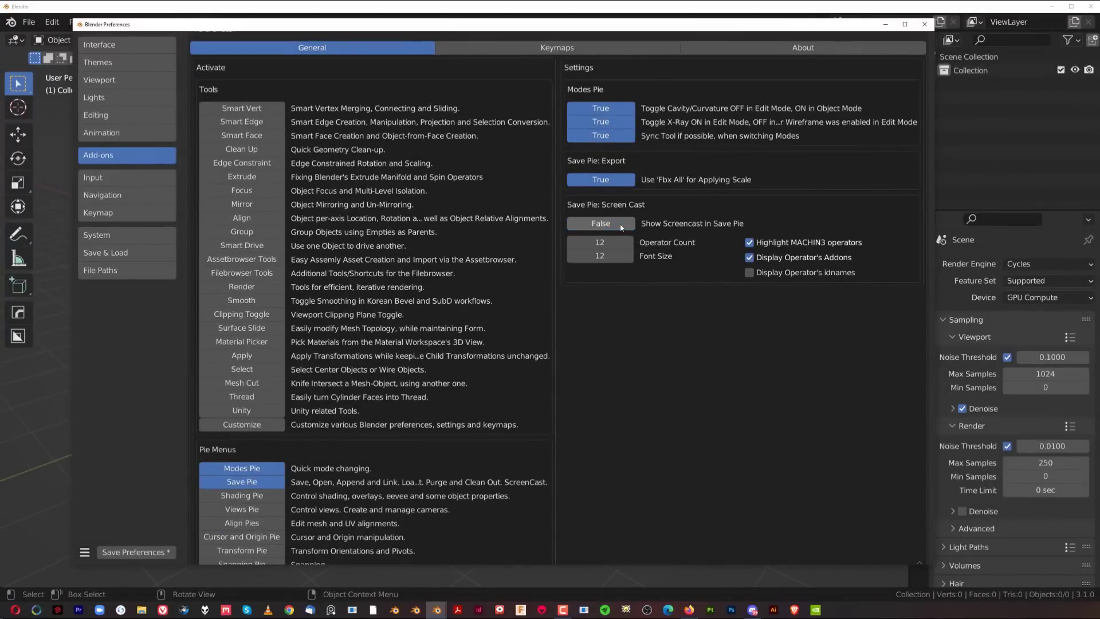
Turn on Show Screencast in Save Pie in the saved preferences, and enable Screen Cast from the Save Pie.
{"action": "left_click", "coordinate": [136, 551]}
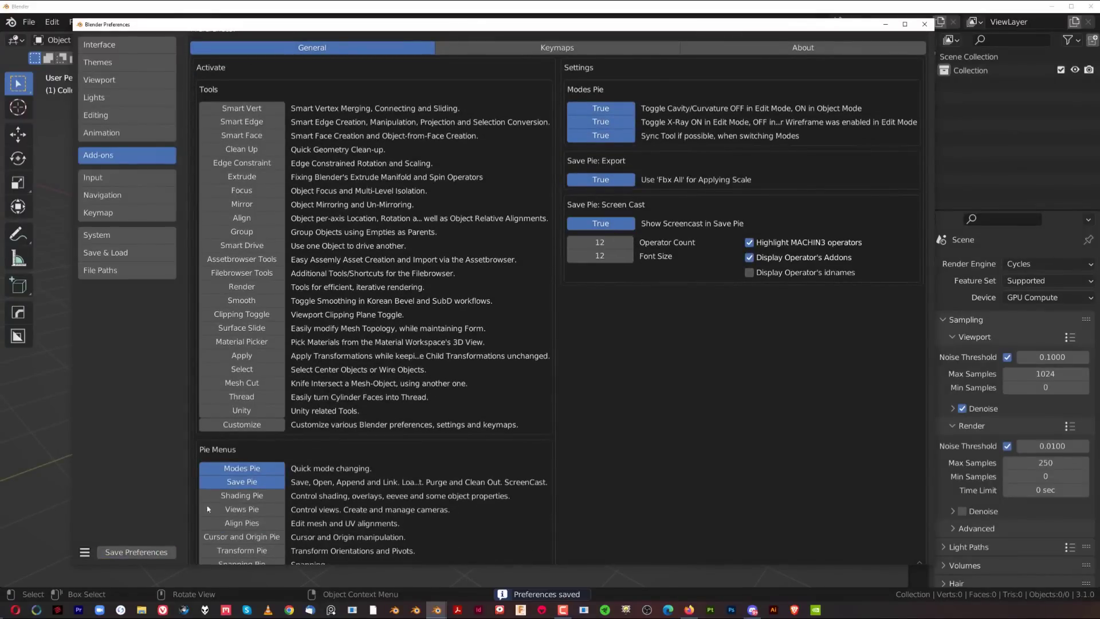
{"action": "left_click", "coordinate": [923, 24]}
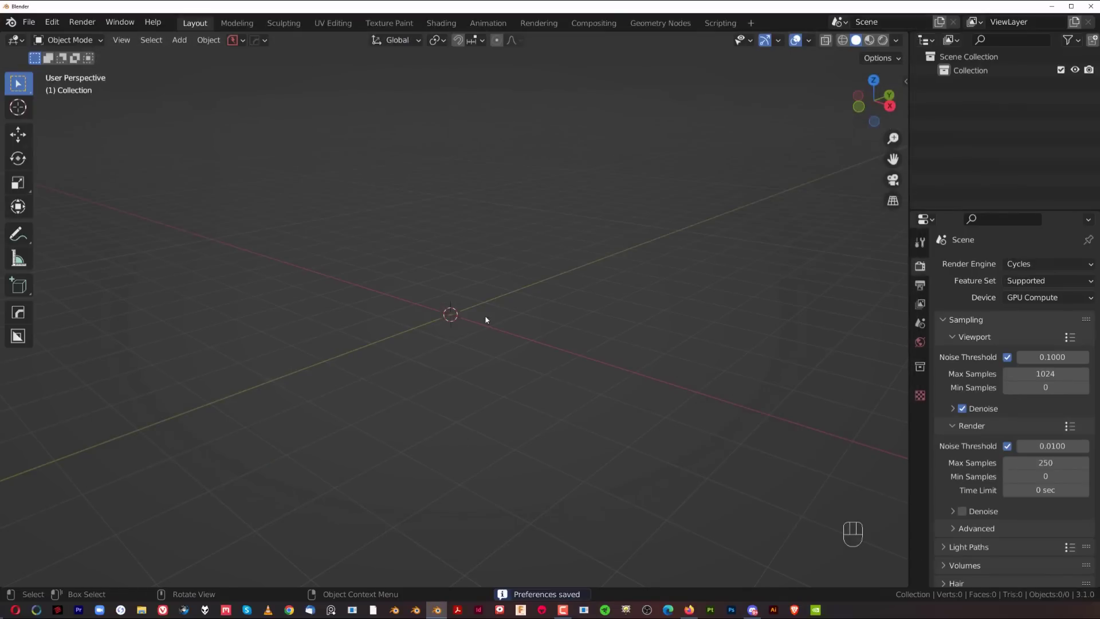
{"action": "key", "text": "ctrl"}
{"action": "key", "text": "ctrl+s"}
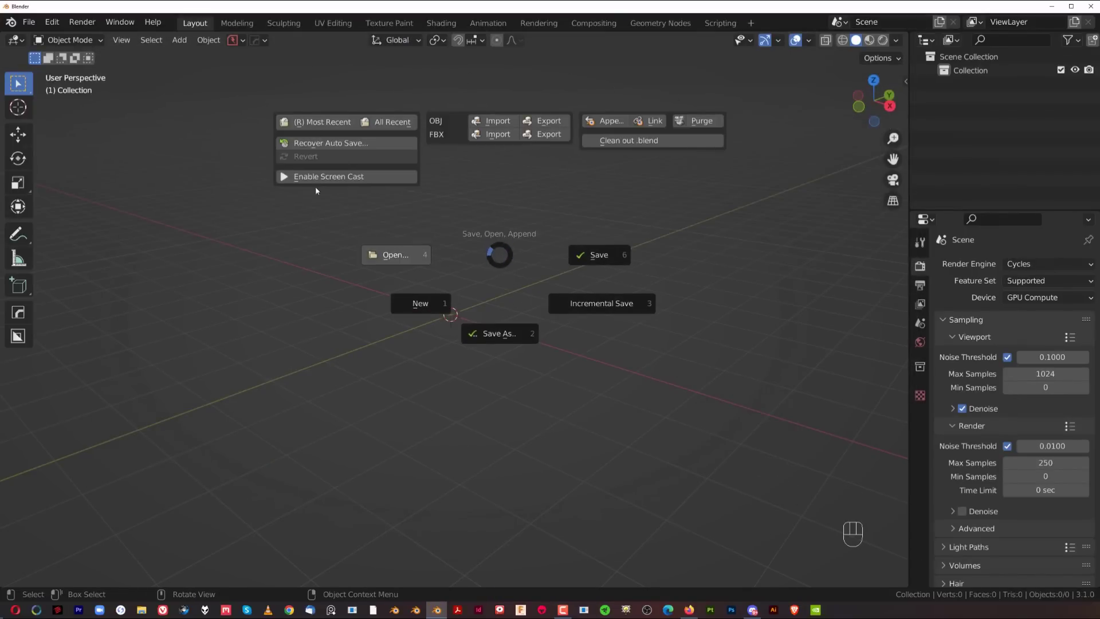
{"action": "left_click", "coordinate": [349, 177]}
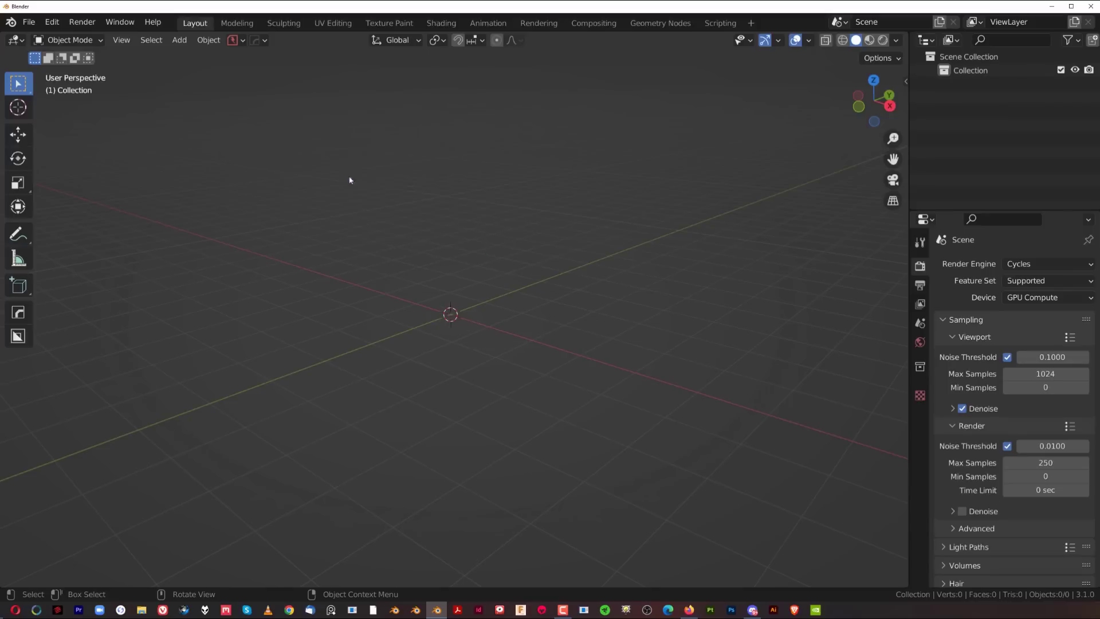
Add a cube mesh and move it upward along the Z axis to demonstrate the Screen Cast.
{"action": "key", "text": "shift+s"}
{"action": "key", "text": "shift+a"}
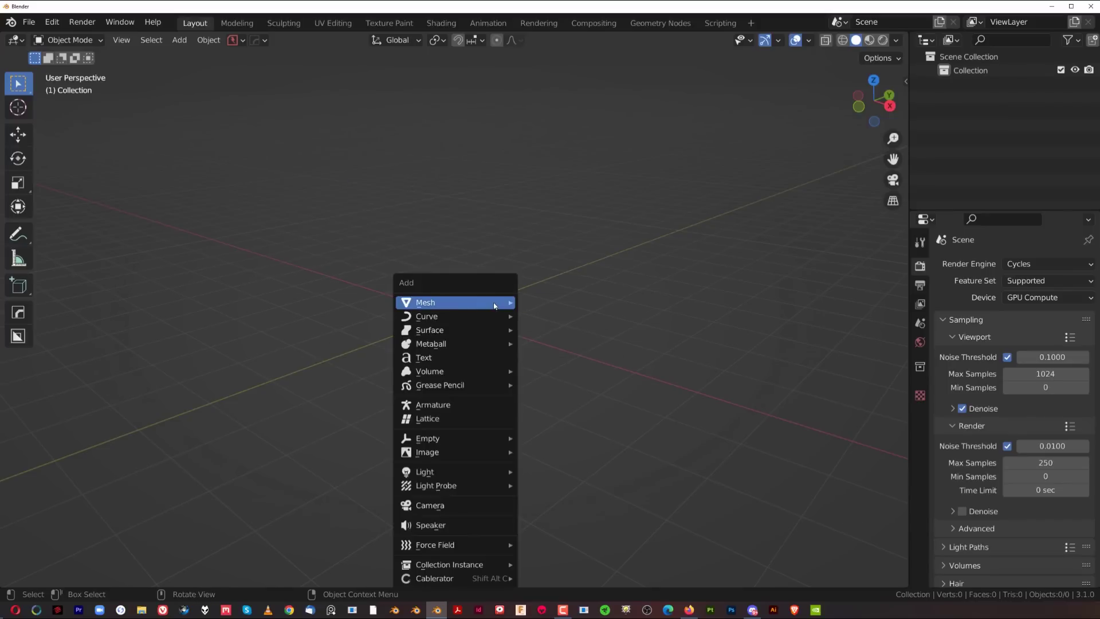
{"action": "mouse_move", "coordinate": [497, 303]}
{"action": "left_click", "coordinate": [541, 349]}
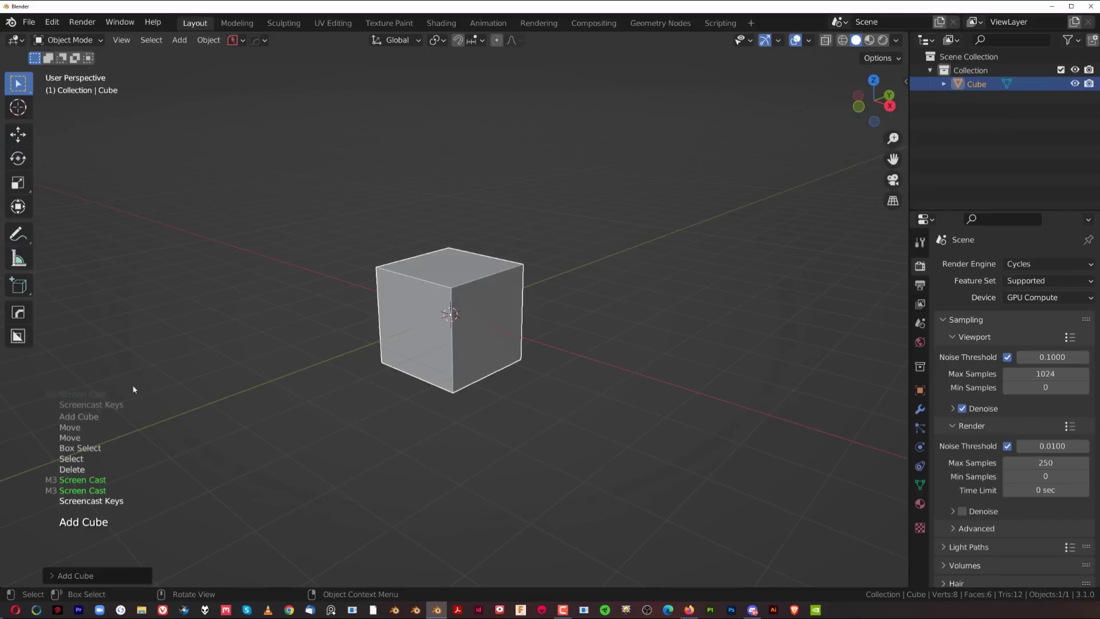
{"action": "key", "text": "g"}
{"action": "key", "text": "z"}
{"action": "left_click", "coordinate": [450, 220]}
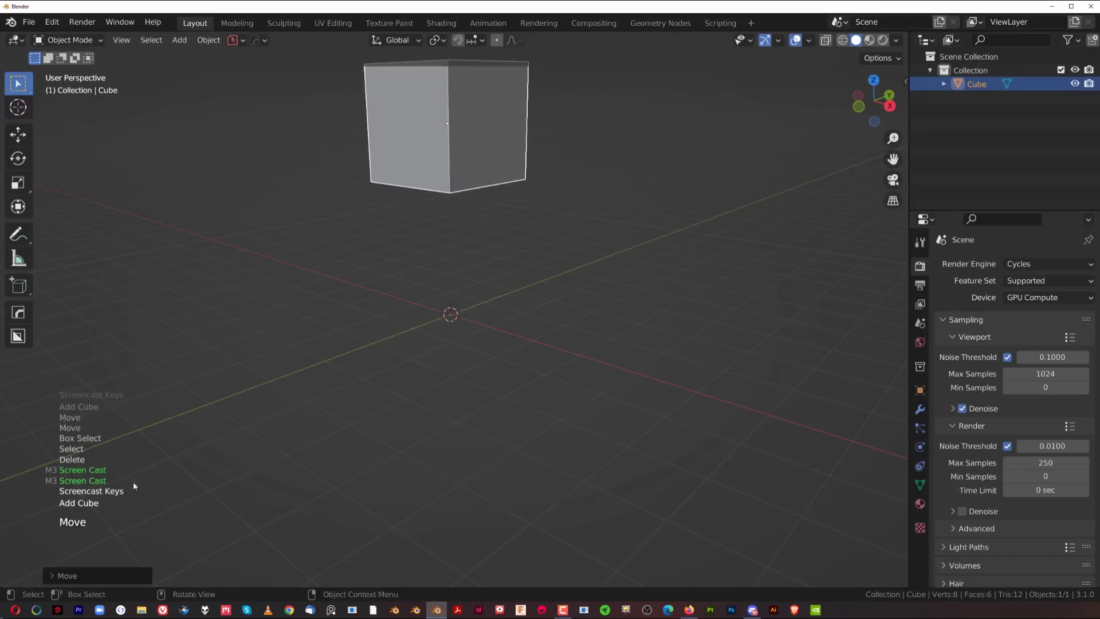
Delete the raised cube.
{"action": "key", "text": "x"}
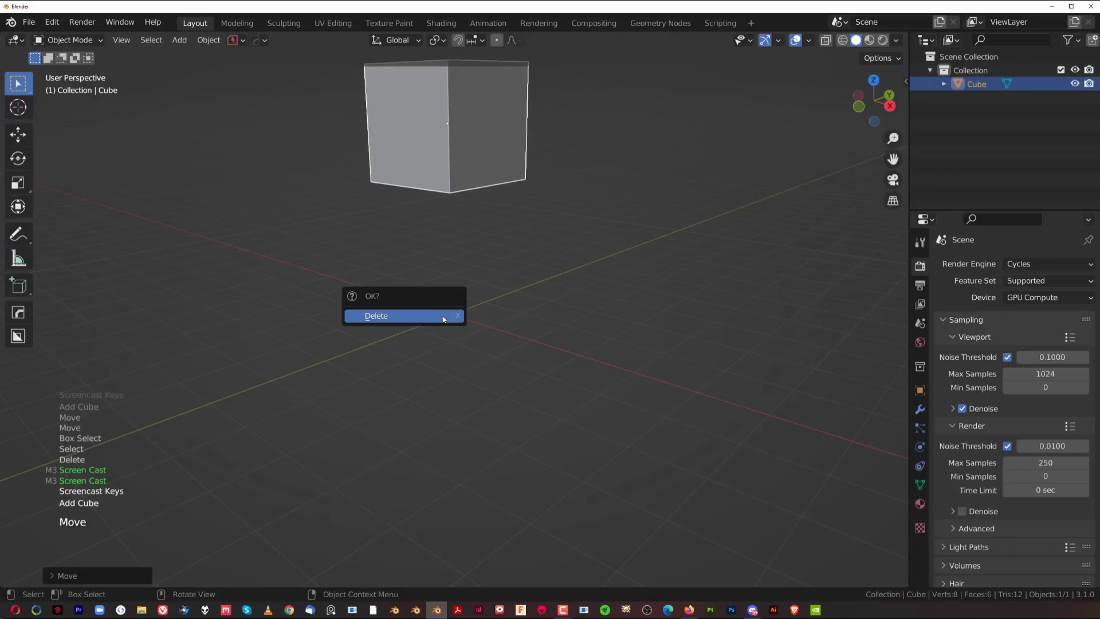
{"action": "left_click", "coordinate": [441, 316]}
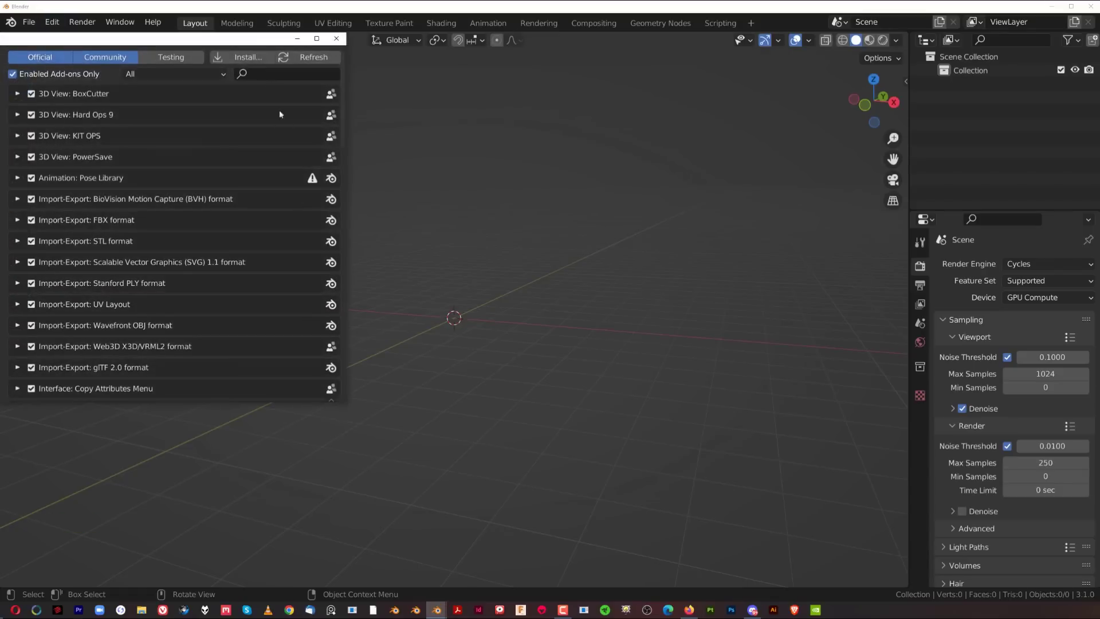
Filter the add-ons by "mach", turn off Show Screencast in Save Pie for MACHIN3tools, and save the preferences.
{"action": "left_click_drag", "start_coordinate": [257, 38], "coordinate": [263, 37]}
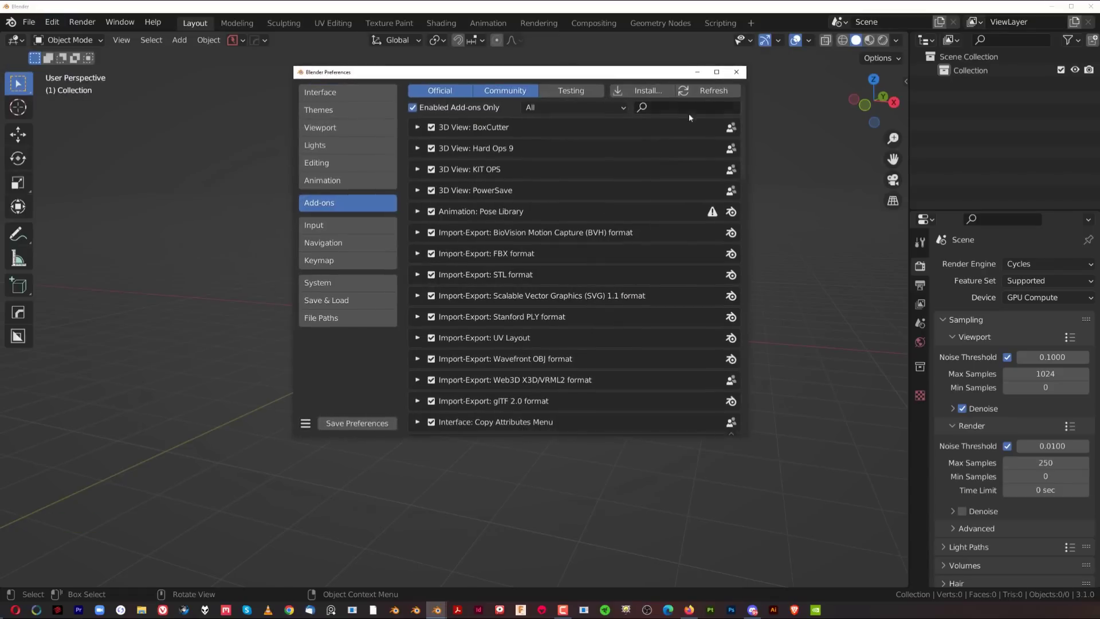
{"action": "left_click", "coordinate": [675, 109]}
{"action": "type", "text": "mach"}
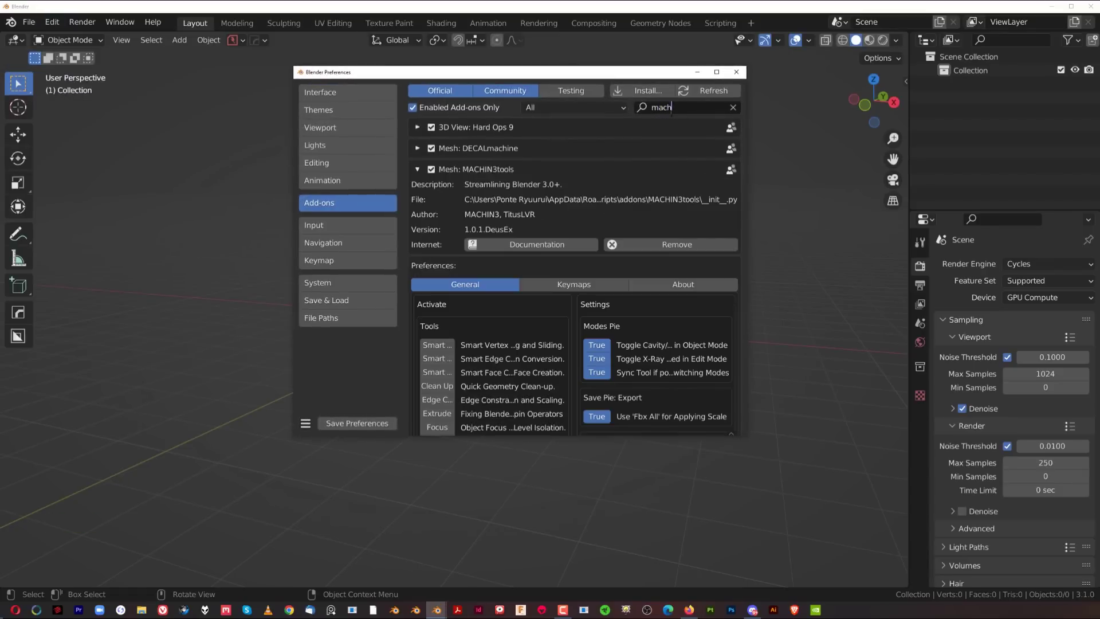
{"action": "left_click_drag", "start_coordinate": [743, 436], "coordinate": [951, 518]}
{"action": "left_click", "coordinate": [709, 464]}
{"action": "left_click", "coordinate": [356, 509]}
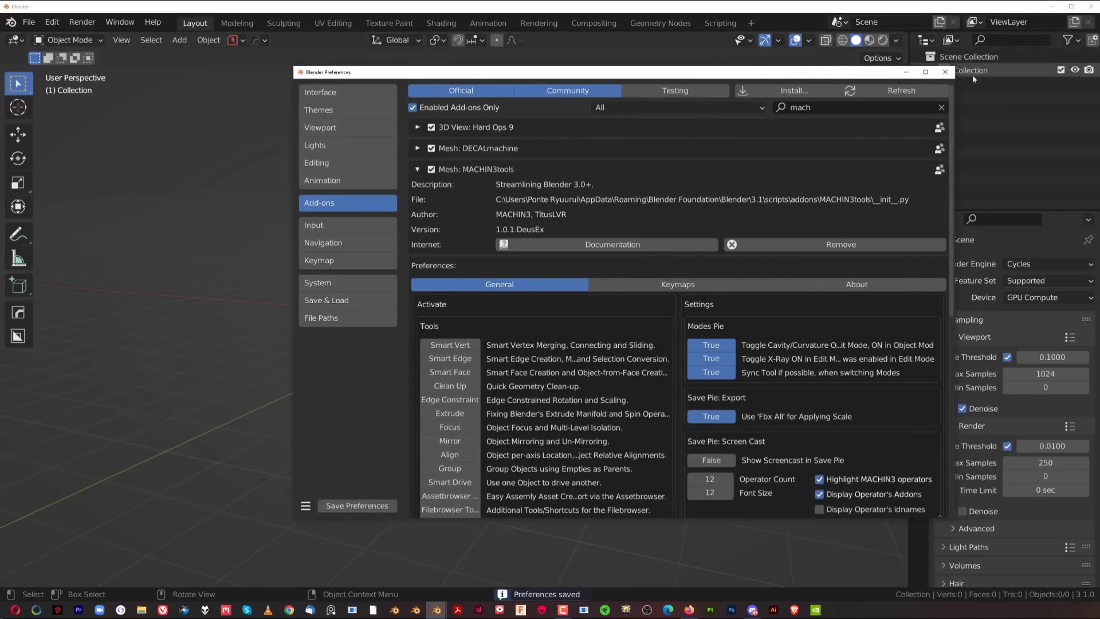
{"action": "left_click", "coordinate": [945, 72]}
Examine the Save Pie's open, save, import and export options and compare them with the standard File commands.
{"action": "key", "text": "ctrl+s"}
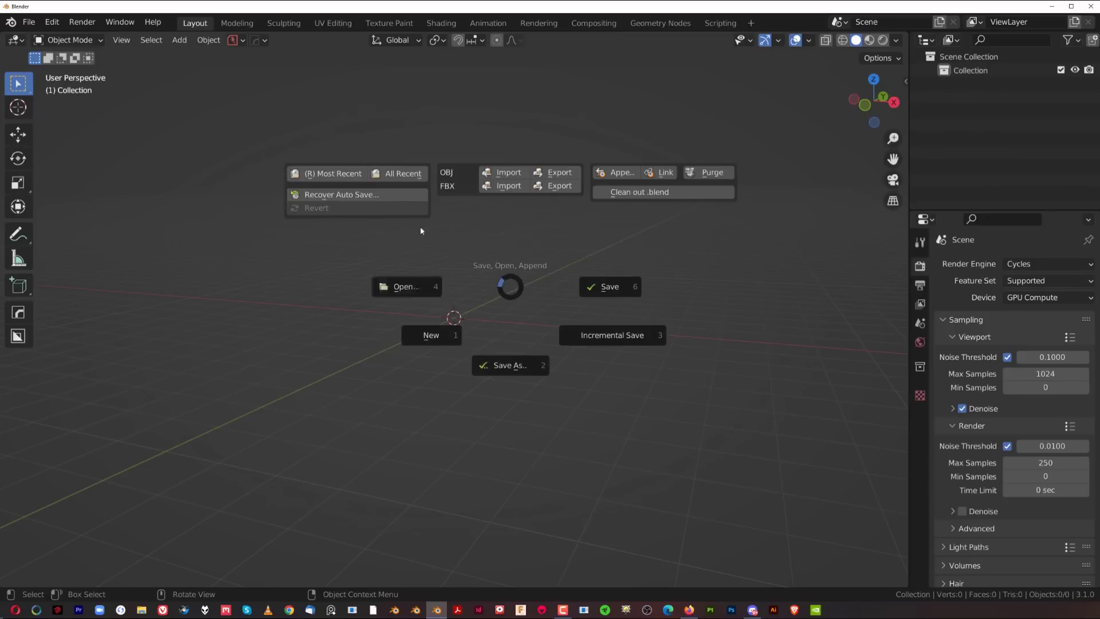
{"action": "key", "text": "Escape"}
{"action": "key", "text": "n"}
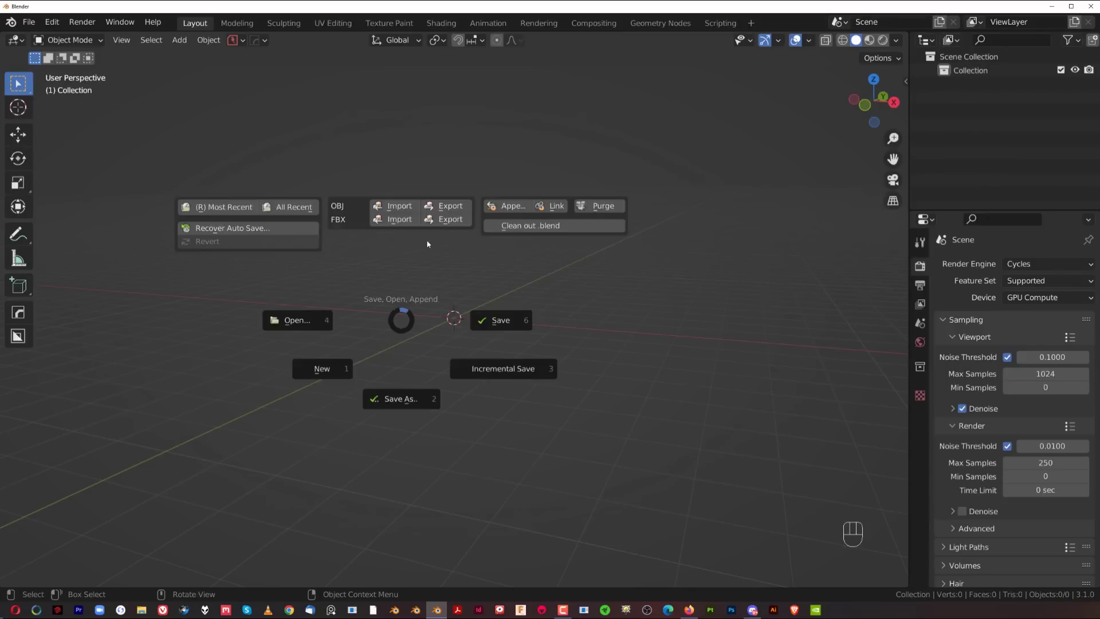
{"action": "key", "text": "Escape"}
{"action": "key", "text": "ctrl+s"}
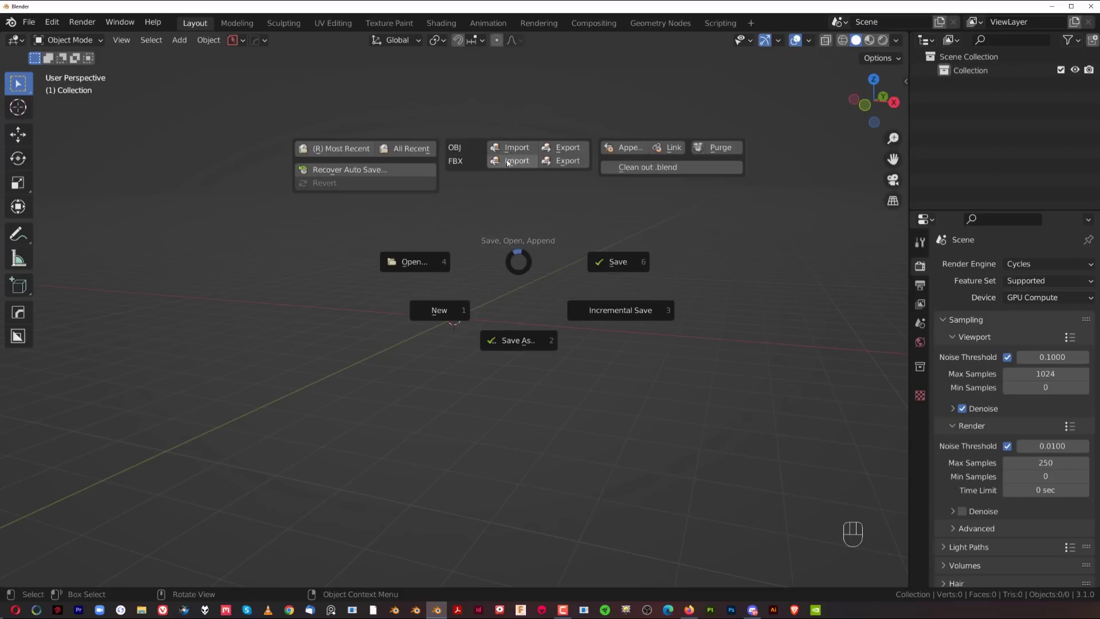
{"action": "key", "text": "Escape"}
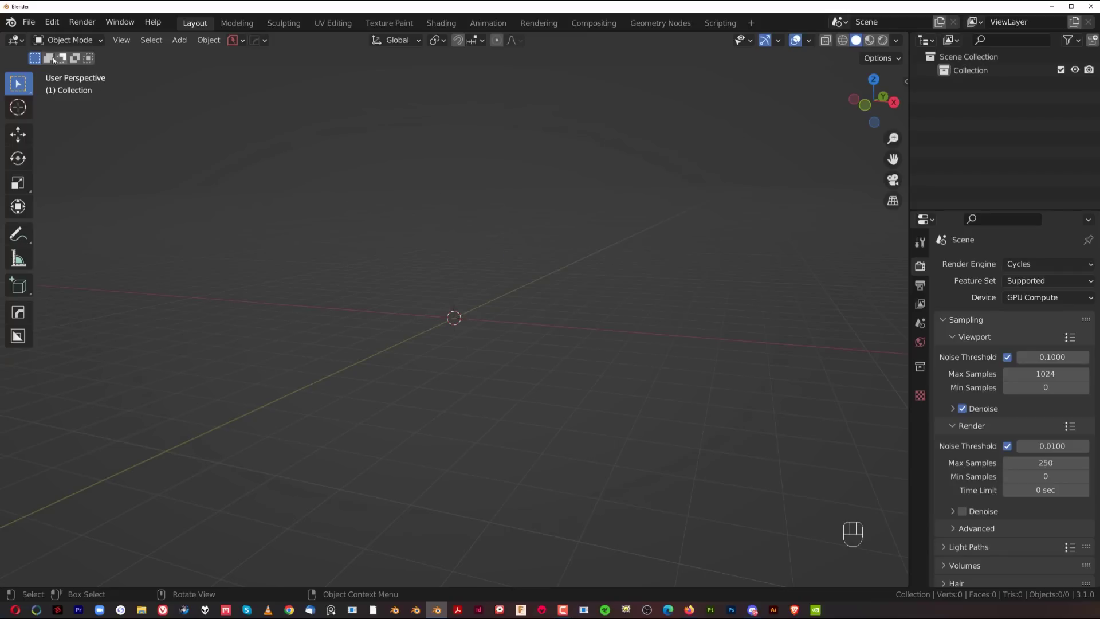
{"action": "left_click", "coordinate": [25, 23]}
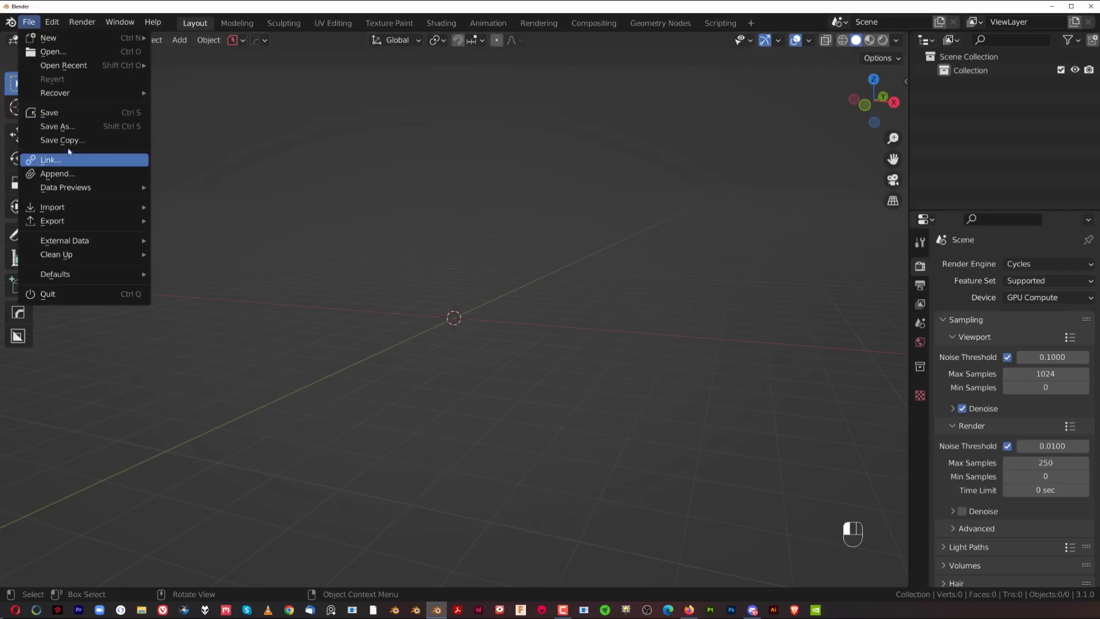
{"action": "mouse_move", "coordinate": [84, 207]}
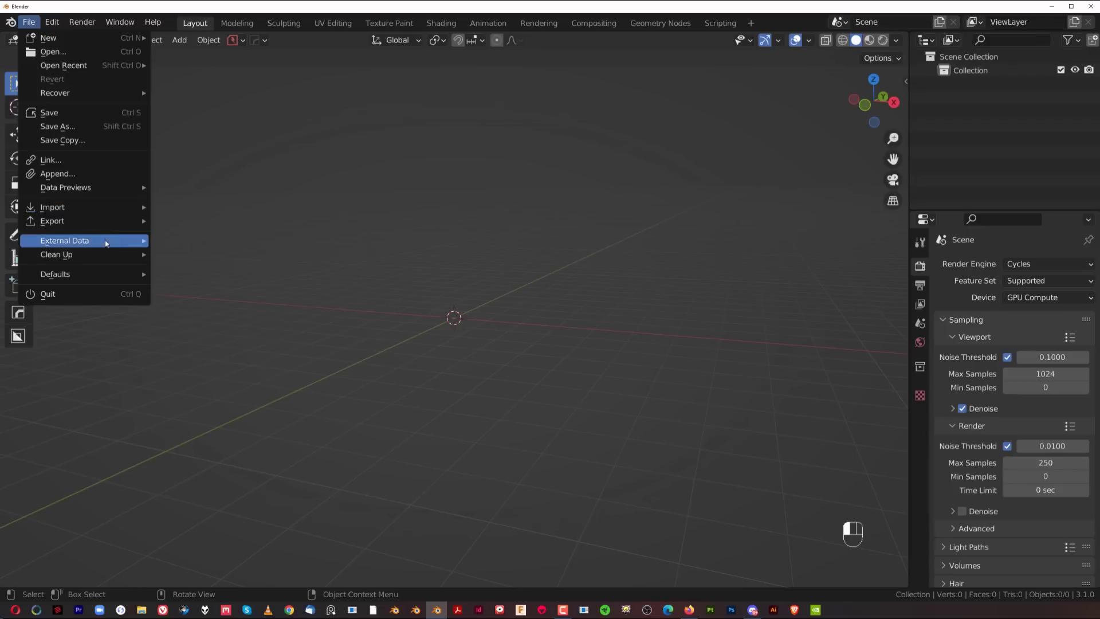
{"action": "mouse_move", "coordinate": [114, 221]}
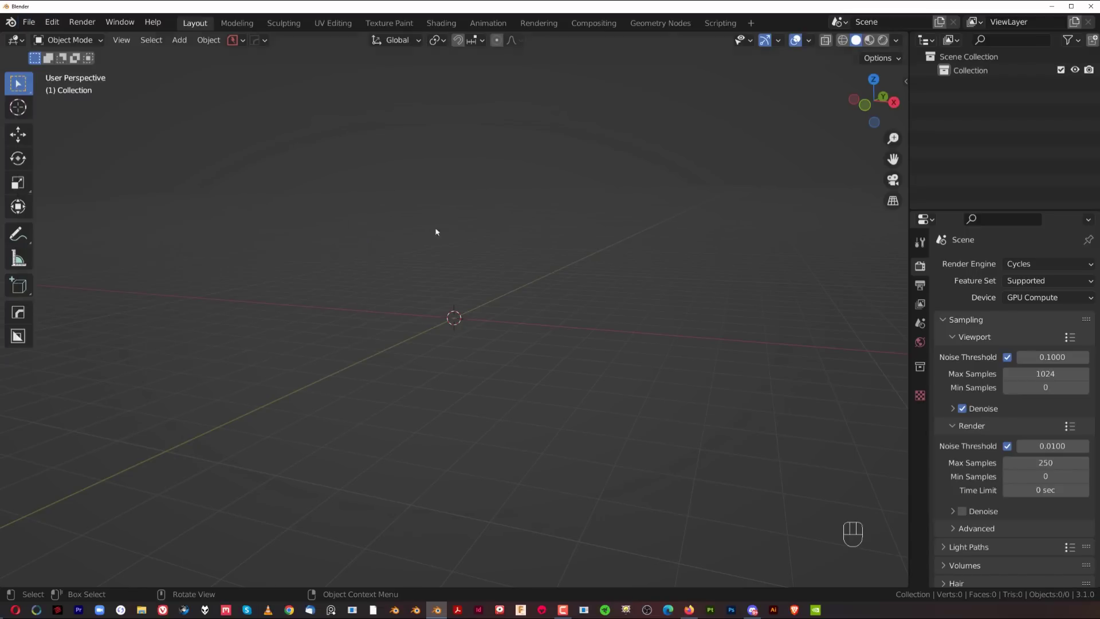
Open the OBJ import file browser from the Save Pie, and close it without importing.
{"action": "key", "text": "ctrl+s"}
{"action": "left_click", "coordinate": [488, 164]}
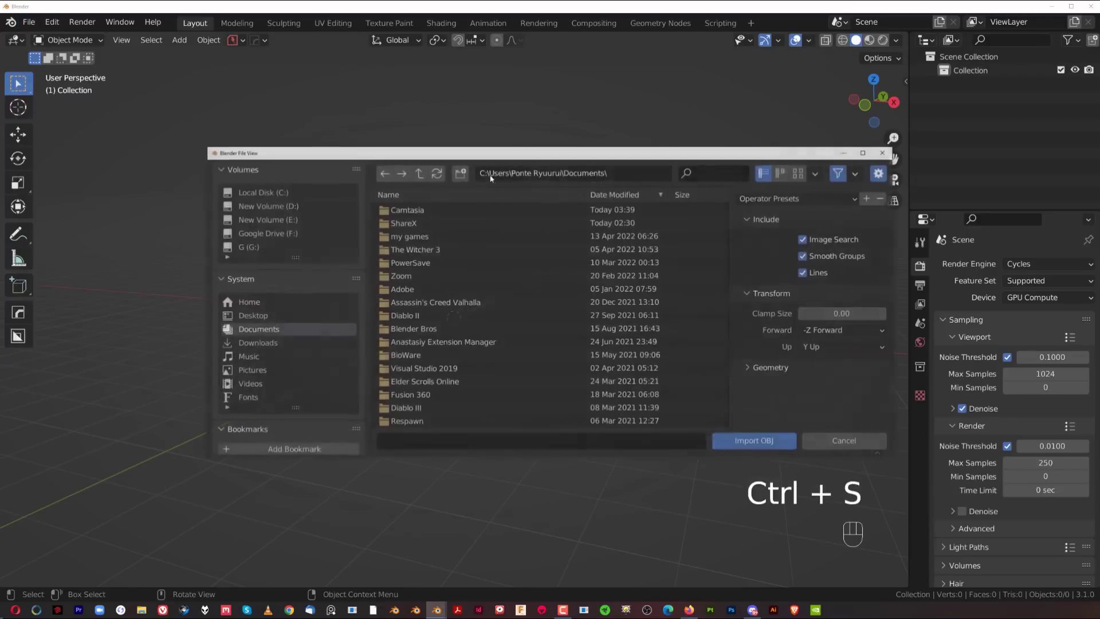
{"action": "left_click", "coordinate": [886, 152]}
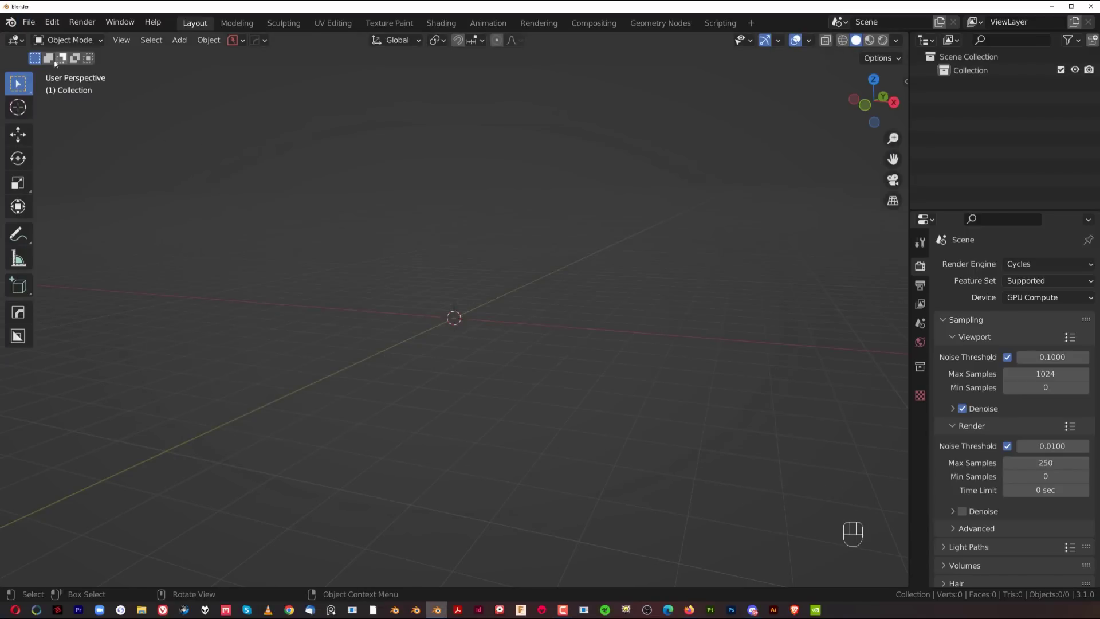
Open the standard FBX import file browser for comparison, and close it without importing.
{"action": "left_click", "coordinate": [29, 22]}
{"action": "mouse_move", "coordinate": [144, 209]}
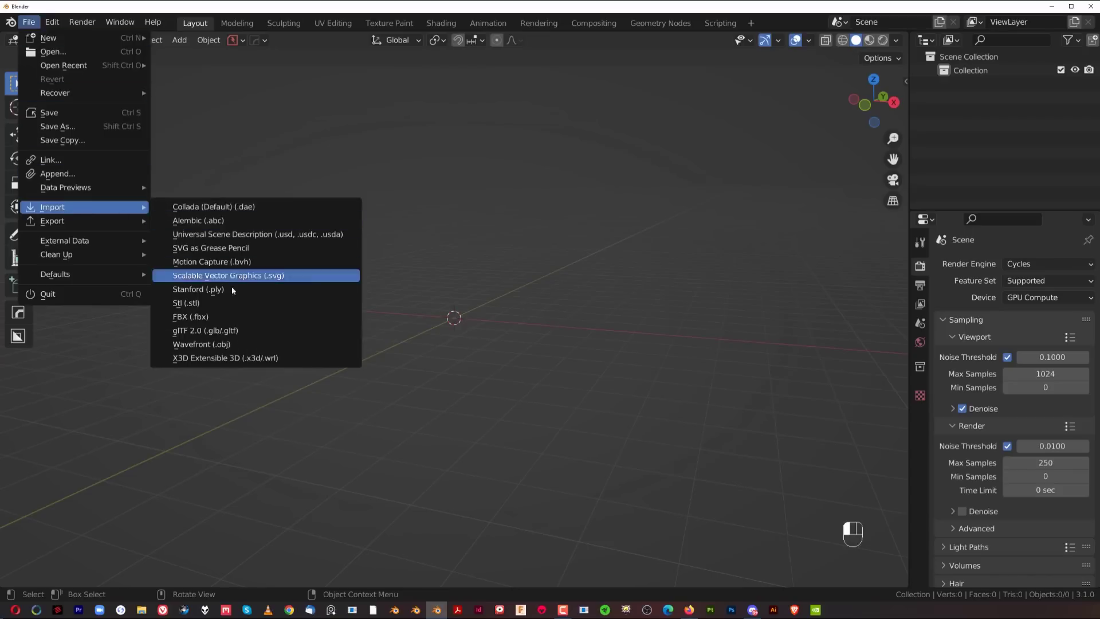
{"action": "left_click", "coordinate": [229, 317]}
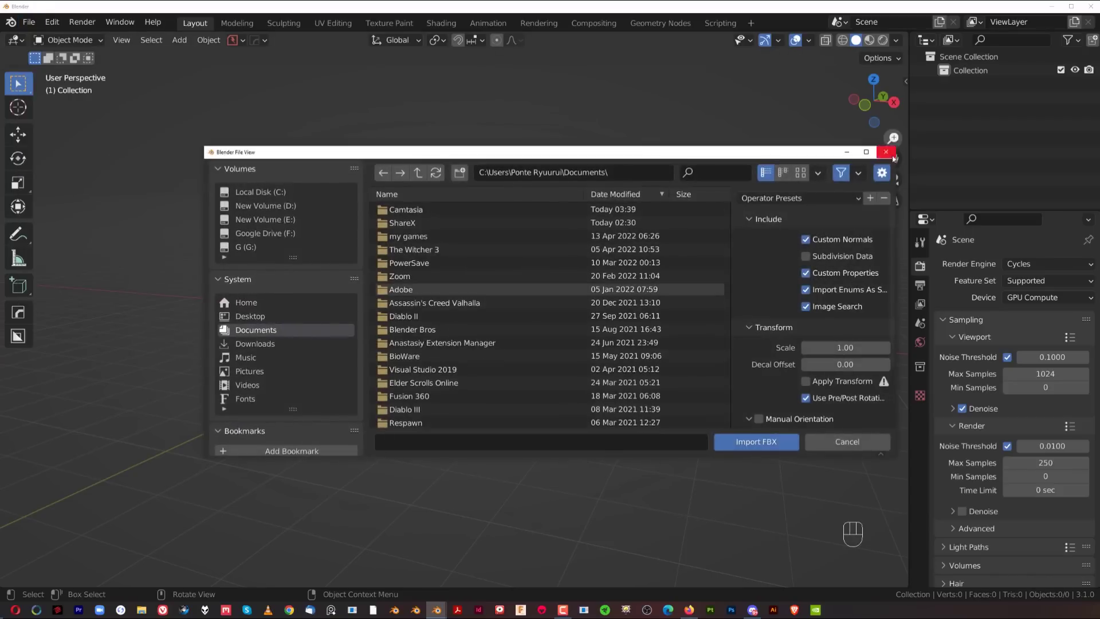
{"action": "left_click", "coordinate": [848, 152]}
Review the Save Pie's file options, including Open, Save and Incremental Save.
{"action": "key", "text": "ctrl+s"}
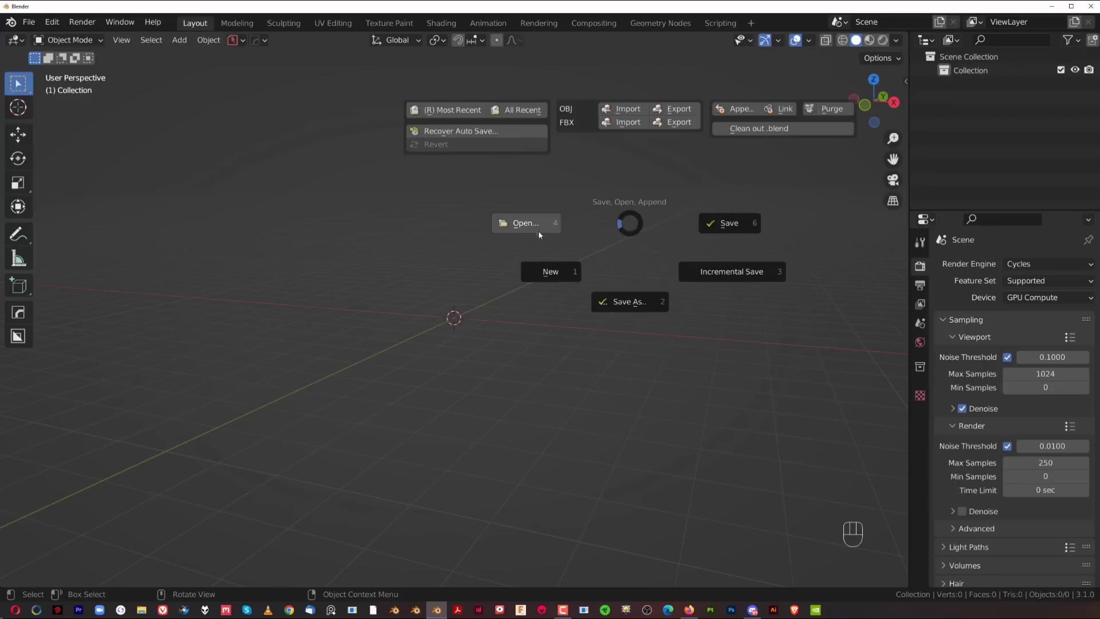
{"action": "key", "text": "Escape"}
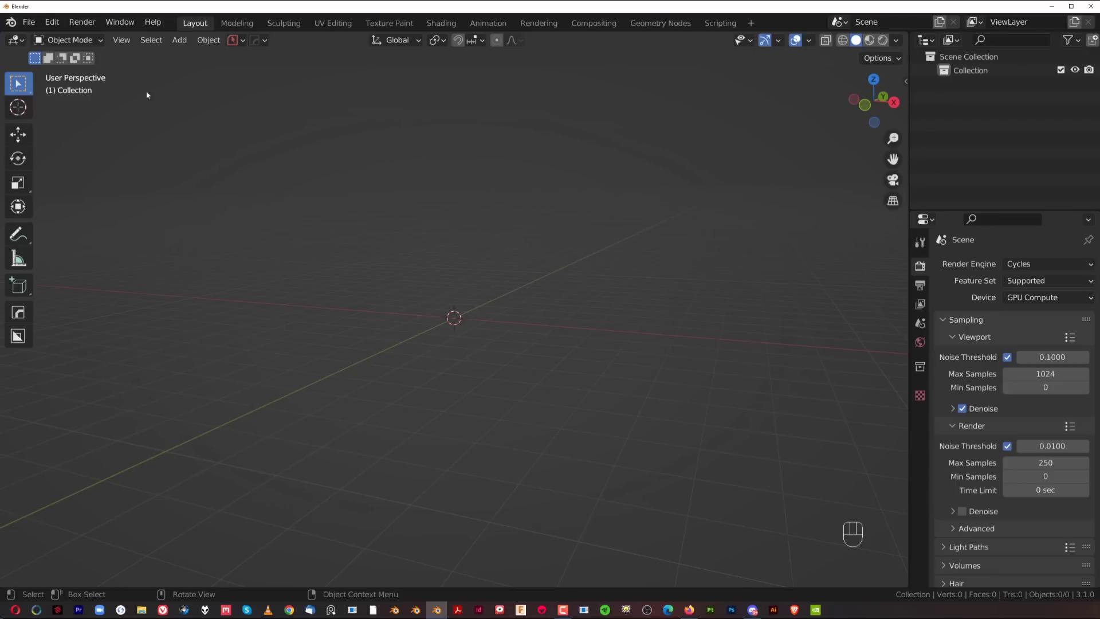
{"action": "left_click", "coordinate": [28, 22]}
{"action": "key", "text": "ctrl+s"}
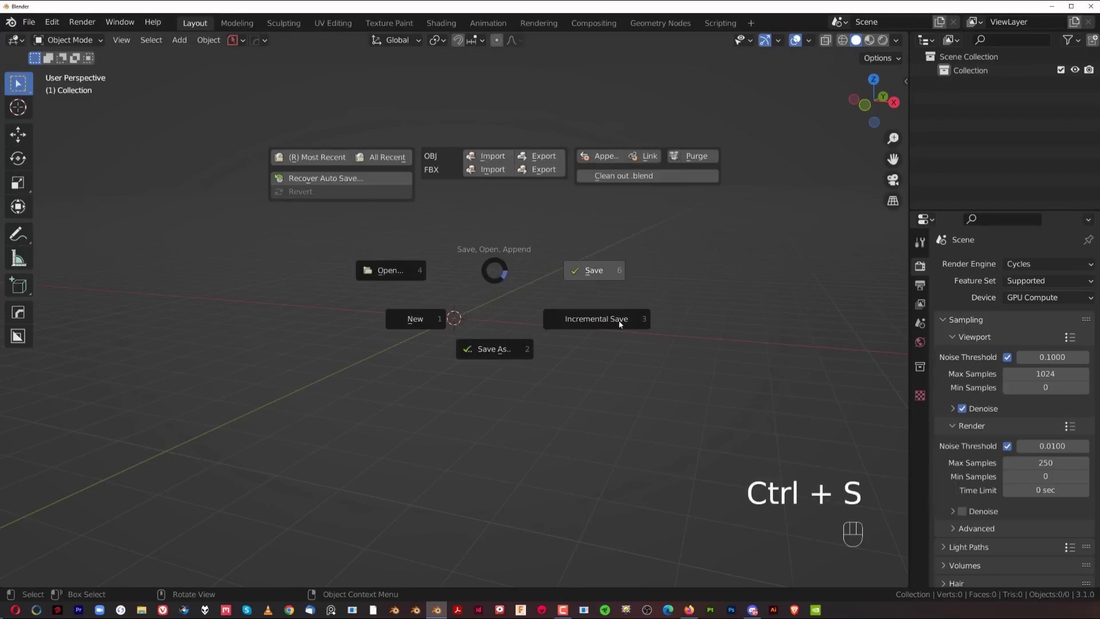
{"action": "key", "text": "Escape"}
Show the PowerSave settings and inspect the Autosave Suffix options.
{"action": "left_click", "coordinate": [234, 39]}
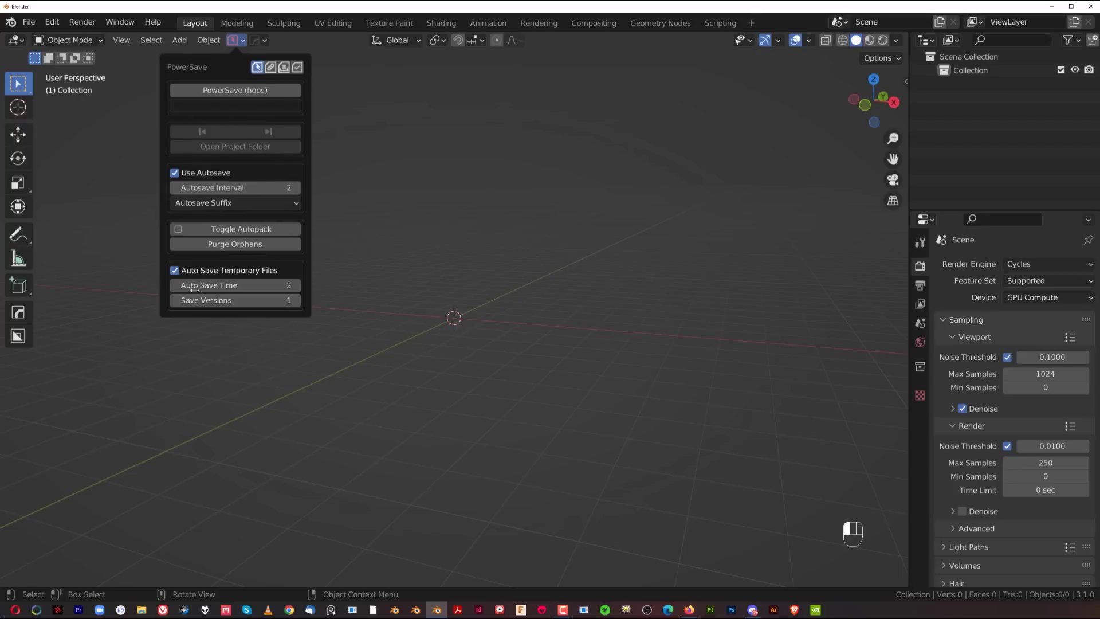
{"action": "left_click", "coordinate": [235, 203]}
{"action": "left_click", "coordinate": [229, 207]}
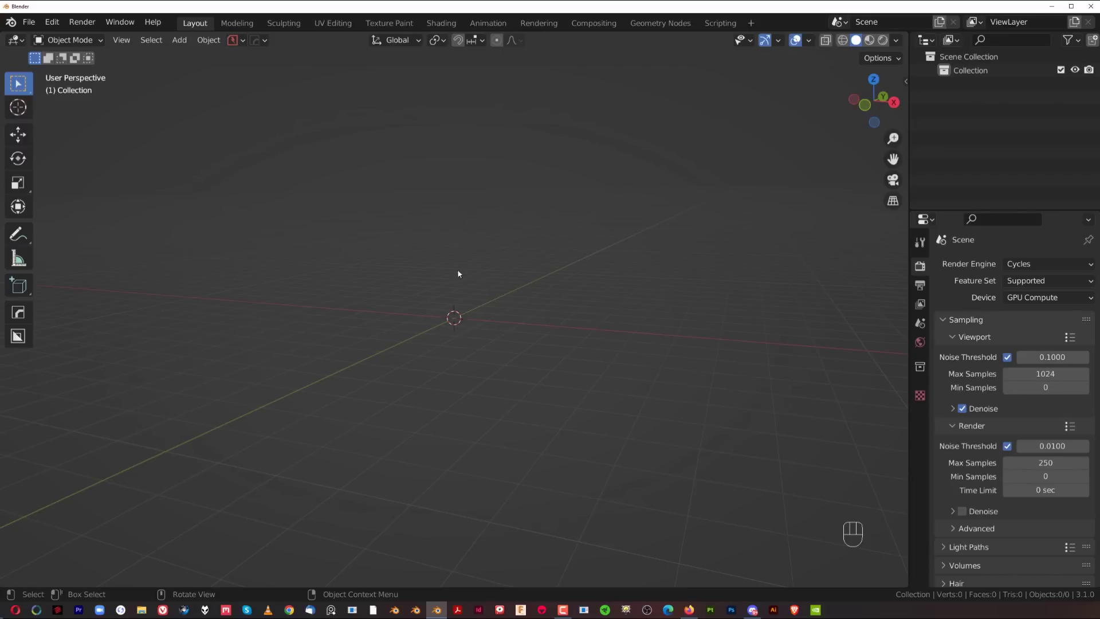
Open drone 10.blend through the standard file browser, discarding the unsaved changes in the untitled file.
{"action": "key", "text": "ctrl+s"}
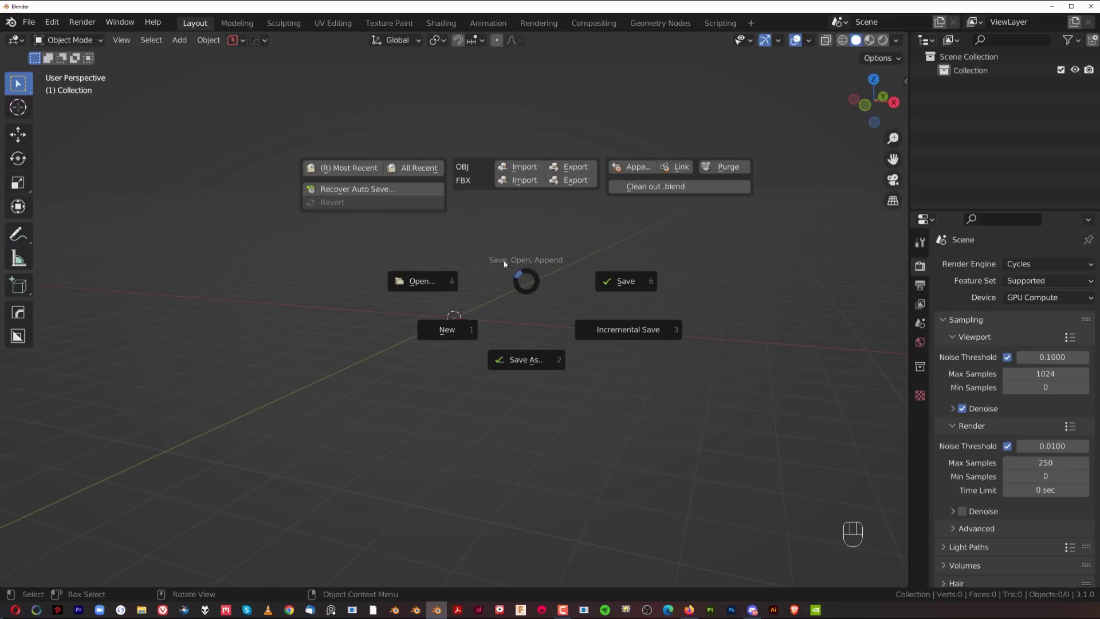
{"action": "key", "text": "Escape"}
{"action": "left_click", "coordinate": [30, 22]}
{"action": "left_click", "coordinate": [46, 51]}
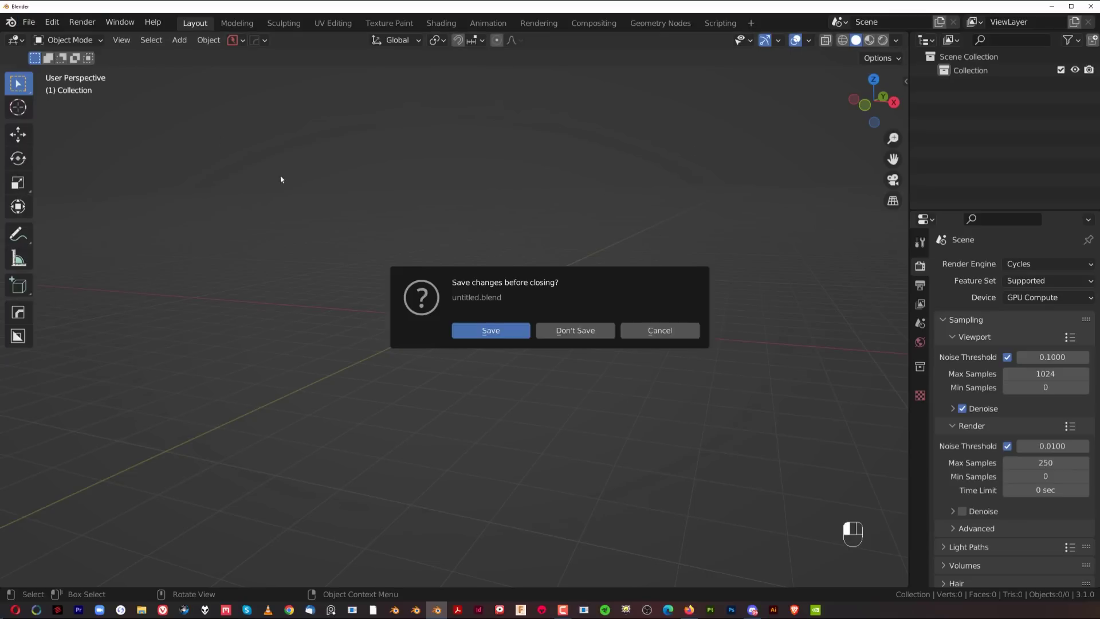
{"action": "left_click", "coordinate": [575, 331]}
{"action": "double_click", "coordinate": [418, 214]}
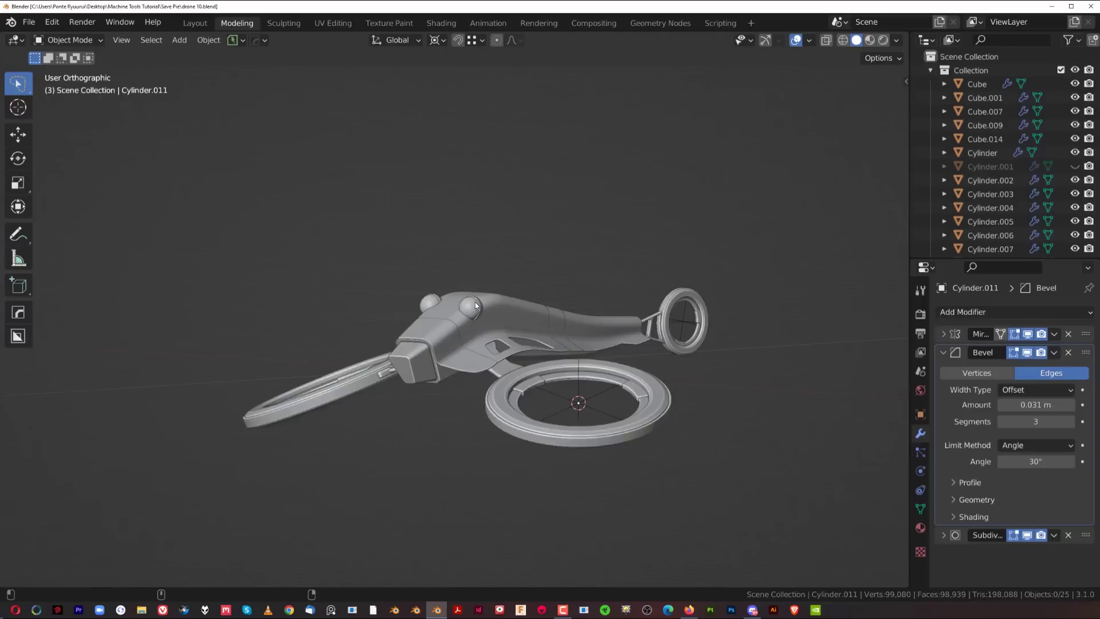
Select the drone's main body shell, view it in Edit Mode, and return to Object Mode.
{"action": "scroll", "coordinate": [481, 290], "scroll_direction": "up", "scroll_amount": 2}
{"action": "middle_click_drag", "start_coordinate": [481, 291], "coordinate": [418, 281], "text": "shift"}
{"action": "left_click", "coordinate": [472, 280]}
{"action": "key", "text": "Tab"}
{"action": "middle_click_drag", "start_coordinate": [452, 312], "coordinate": [719, 187]}
{"action": "key", "text": "Tab"}
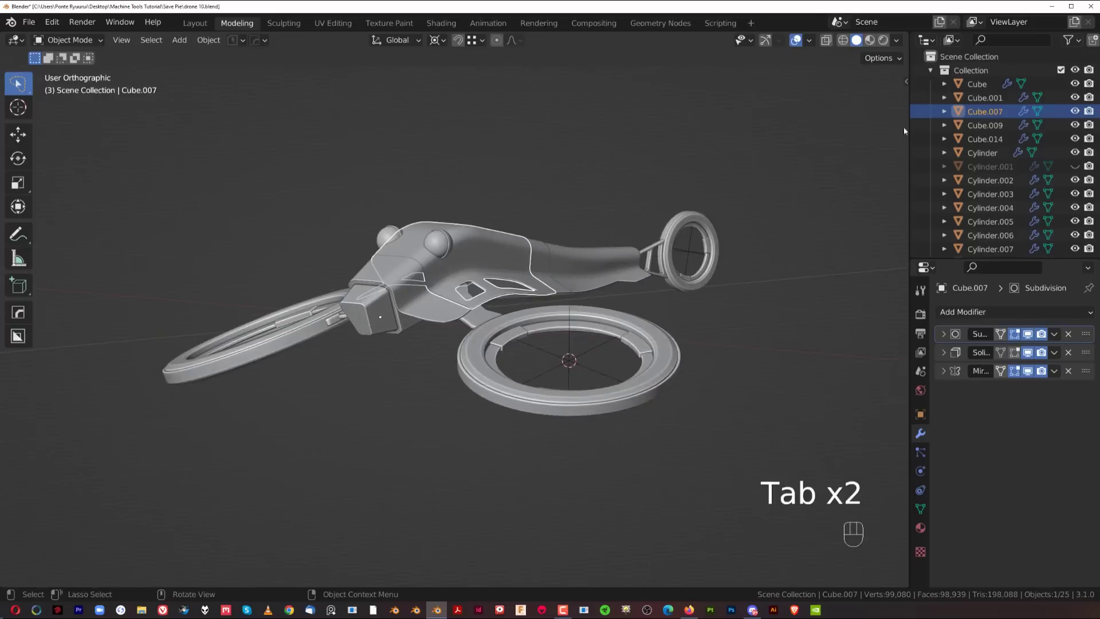
Close Blender without saving the changes, and launch it again.
{"action": "left_click", "coordinate": [1091, 6]}
{"action": "left_click", "coordinate": [573, 333]}
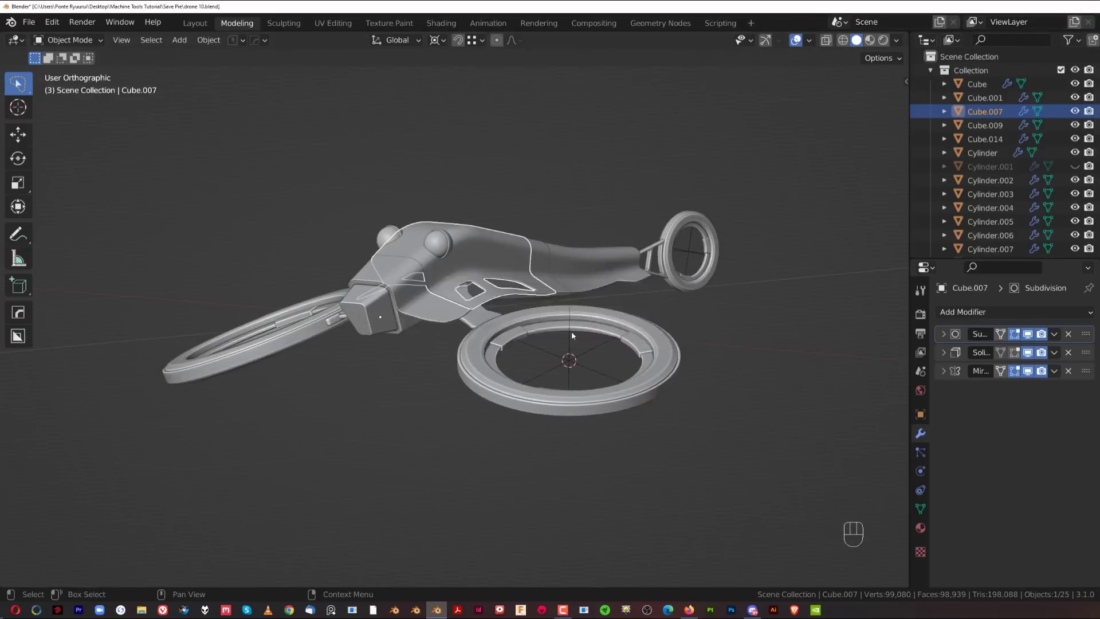
{"action": "left_click", "coordinate": [436, 610]}
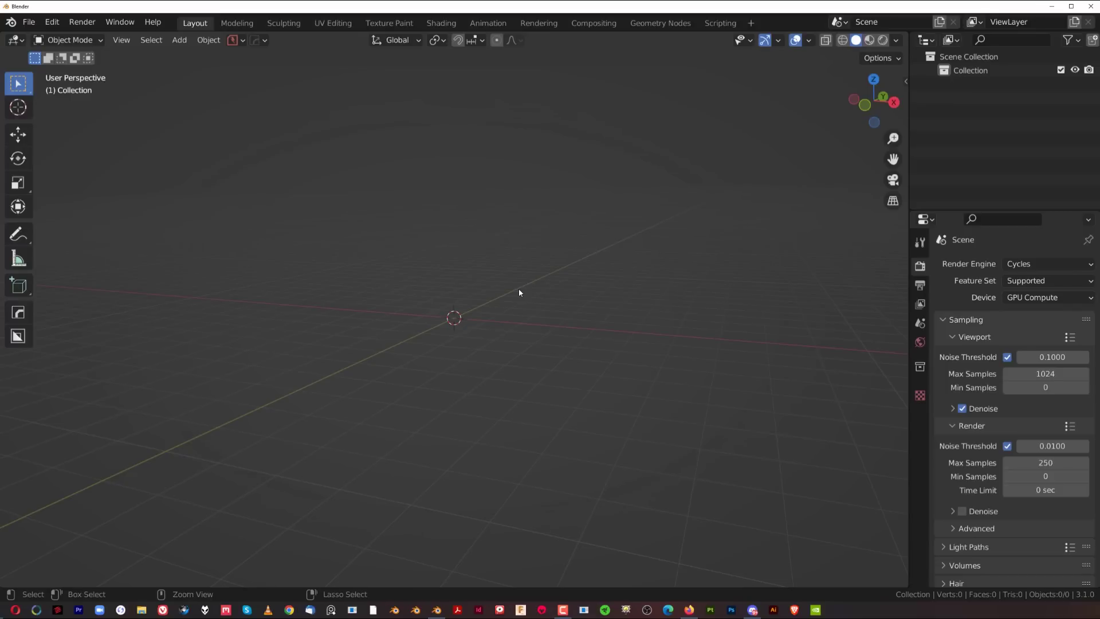
Reopen the most recent file, drone 10.blend, from the Save Pie.
{"action": "key", "text": "ctrl+s"}
{"action": "key", "text": "r"}
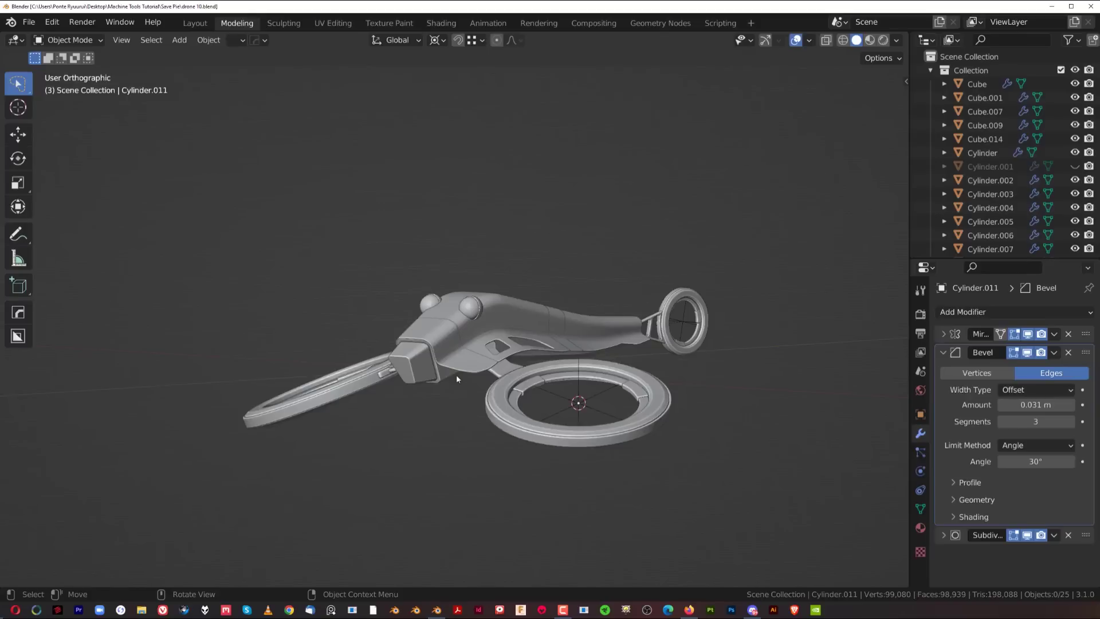
{"action": "middle_click_drag", "start_coordinate": [458, 371], "coordinate": [448, 279], "text": "shift"}
{"action": "scroll", "coordinate": [448, 279], "scroll_direction": "up", "scroll_amount": 1}
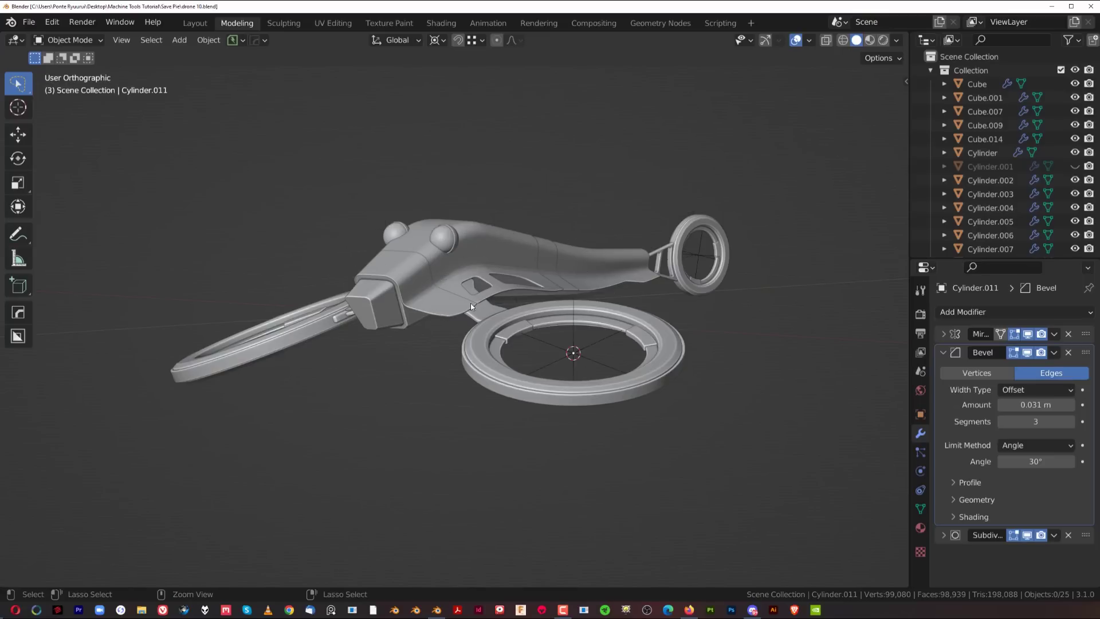
Select the drone's main body shell, and review the Save Pie's recovery options alongside the PowerSave settings.
{"action": "key", "text": "ctrl+s"}
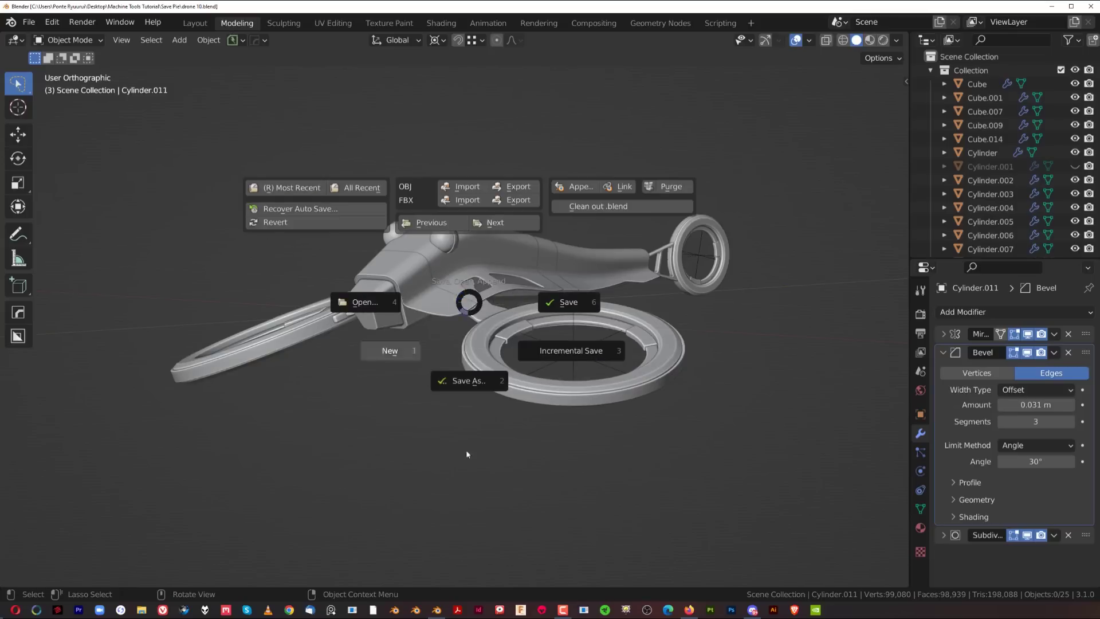
{"action": "left_click", "coordinate": [489, 338]}
{"action": "left_click", "coordinate": [471, 264]}
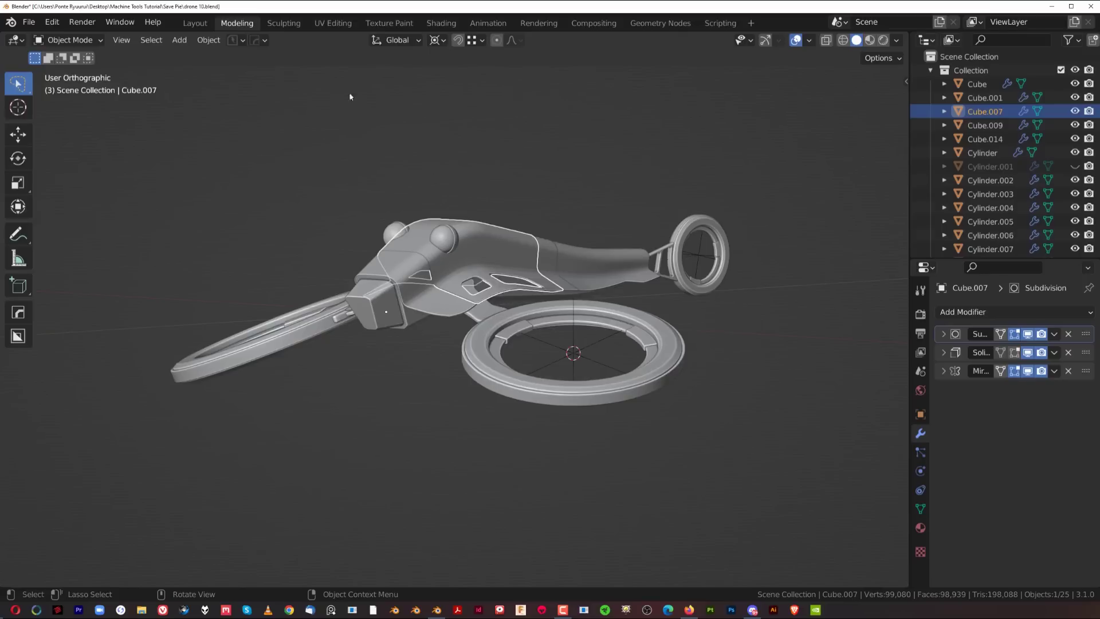
{"action": "left_click", "coordinate": [235, 40]}
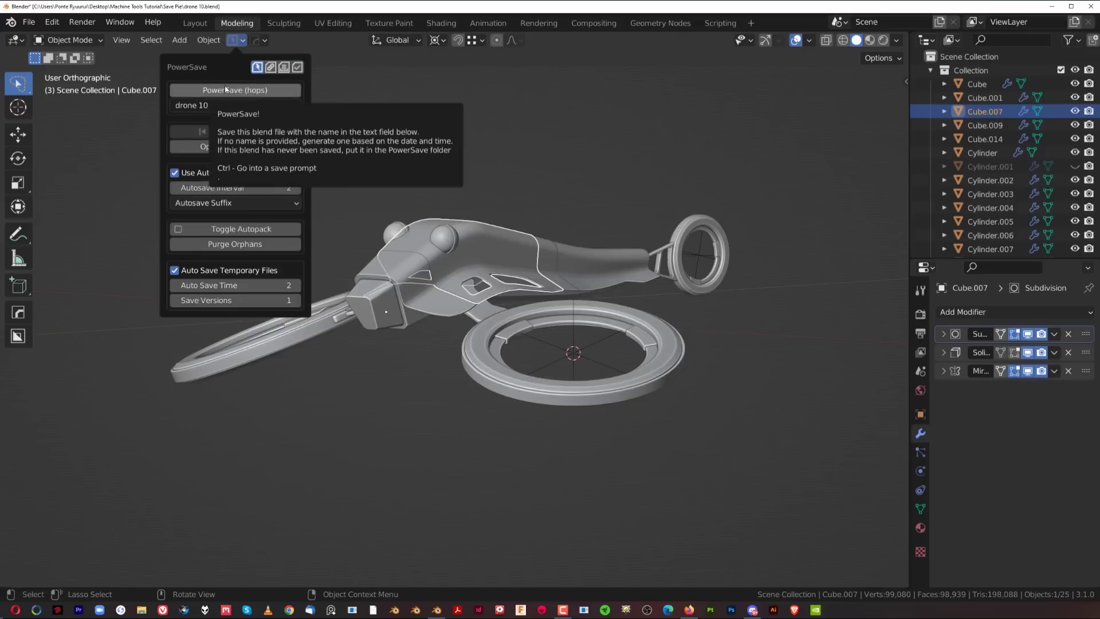
{"action": "key", "text": "ctrl+s"}
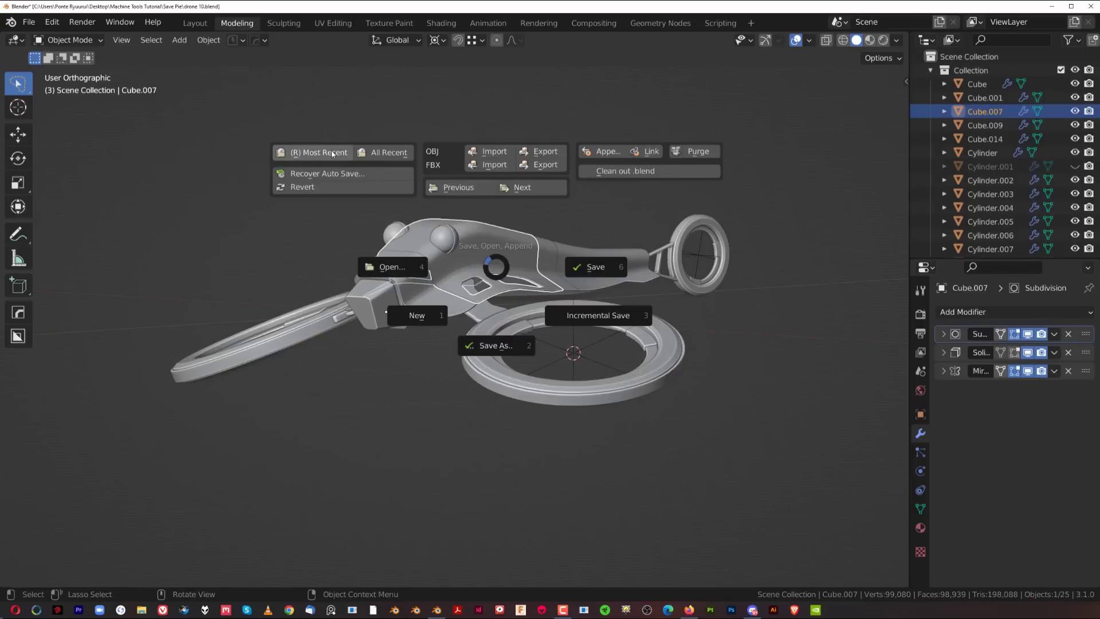
{"action": "key", "text": "Escape"}
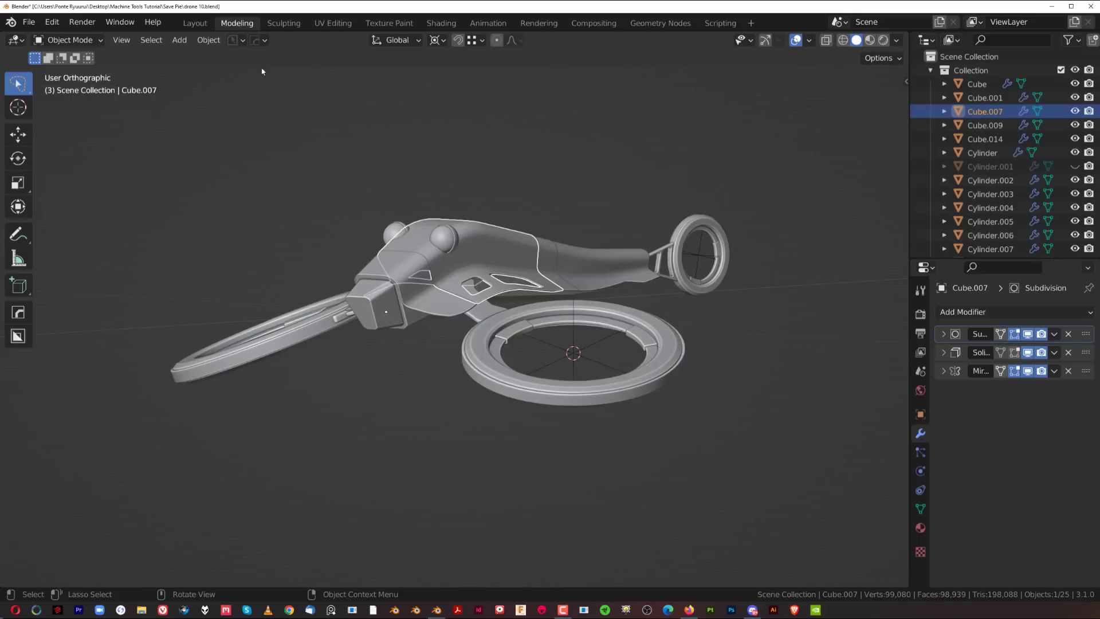
Set the PowerSave Autosave Interval to 1.
{"action": "left_click", "coordinate": [235, 40]}
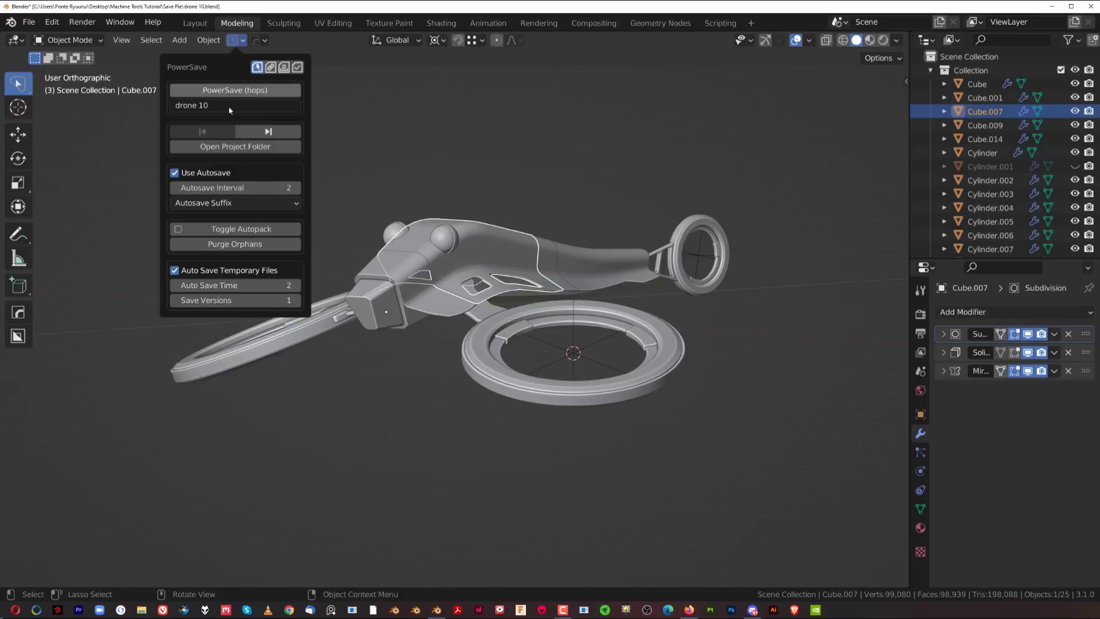
{"action": "left_click", "coordinate": [235, 188]}
{"action": "type", "text": "1"}
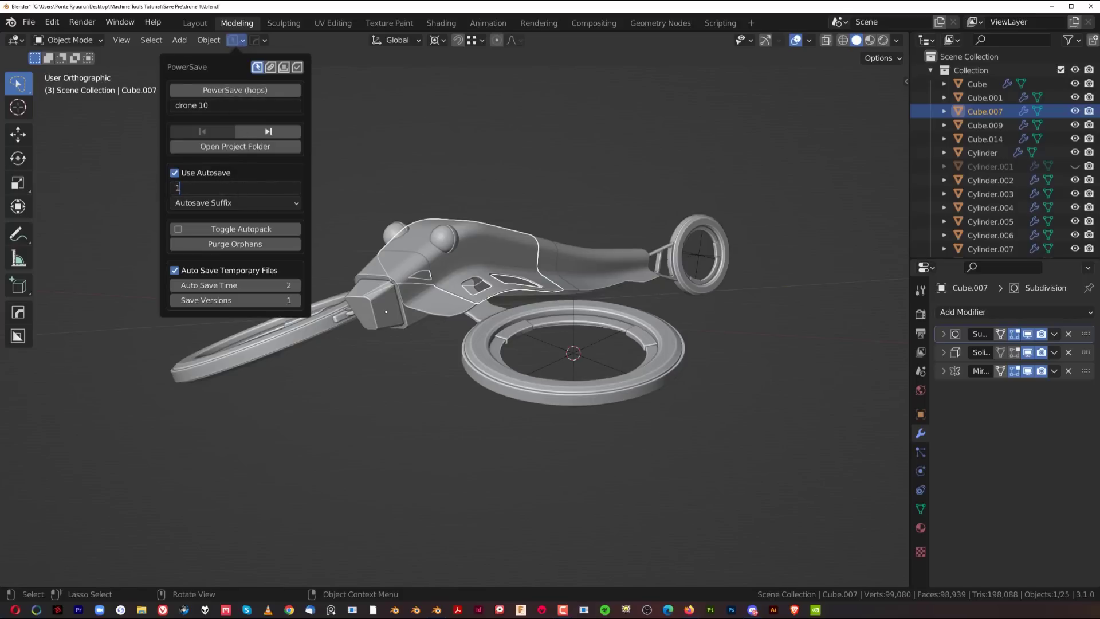
{"action": "key", "text": "Return"}
{"action": "left_click", "coordinate": [523, 203]}
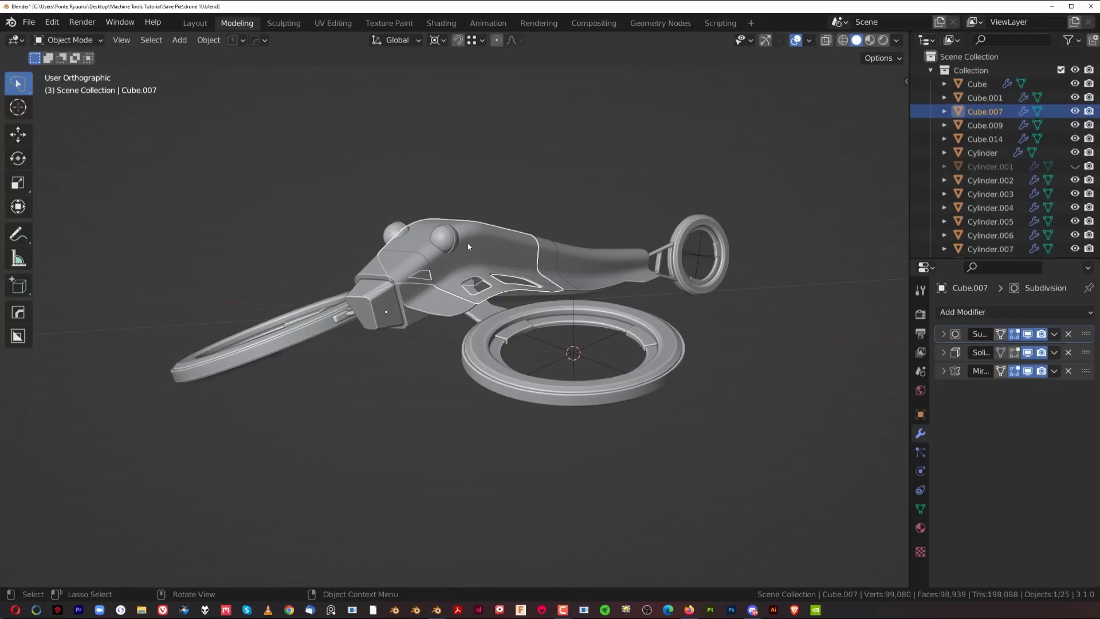
Open drone 13.blend from the Save Pie's list of all recent files, discarding the unsaved changes.
{"action": "key", "text": "ctrl+s"}
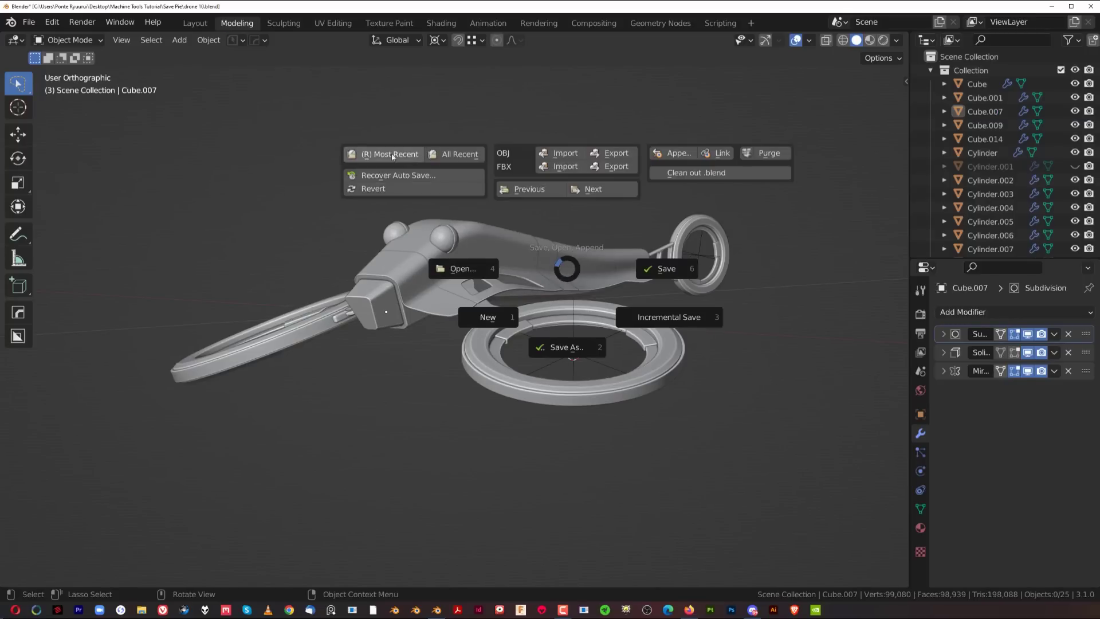
{"action": "left_click", "coordinate": [458, 155]}
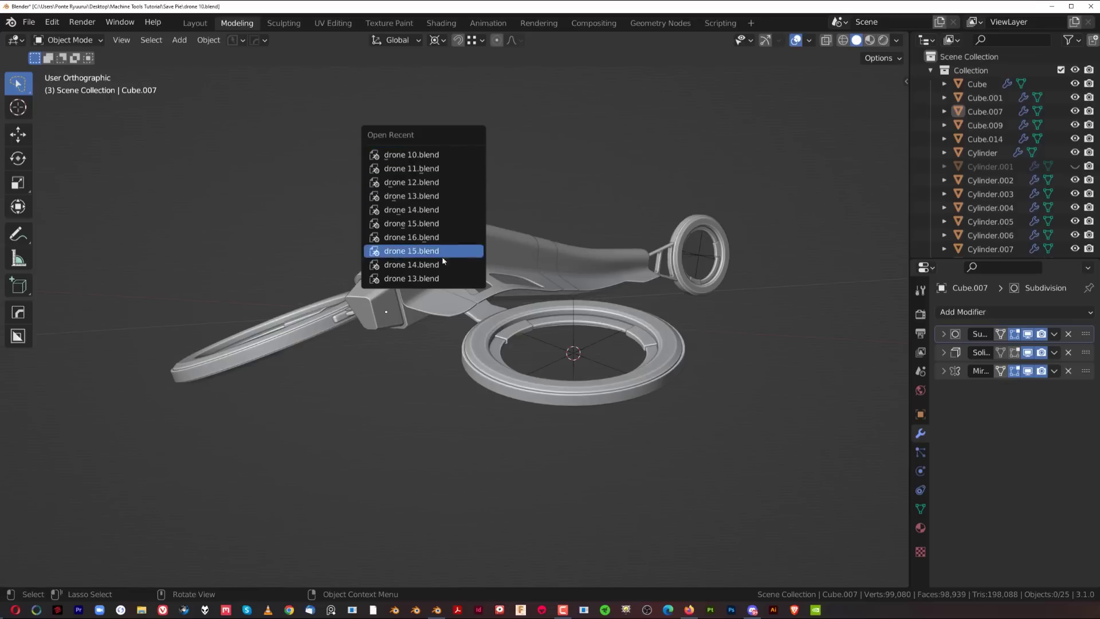
{"action": "left_click", "coordinate": [421, 279]}
{"action": "left_click", "coordinate": [566, 331]}
{"action": "middle_click_drag", "start_coordinate": [556, 246], "coordinate": [510, 281]}
Look at the Save Pie's Previous and Next options, and open drone 10.blend through the standard file browser.
{"action": "key", "text": "ctrl+s"}
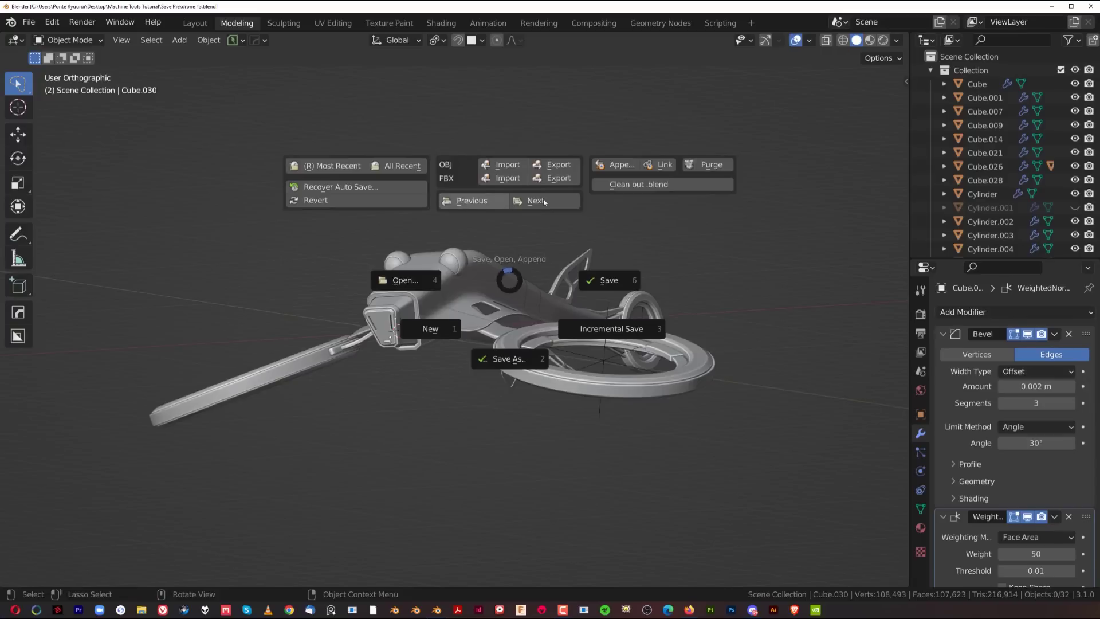
{"action": "key", "text": "Escape"}
{"action": "left_click", "coordinate": [28, 21]}
{"action": "left_click", "coordinate": [80, 51]}
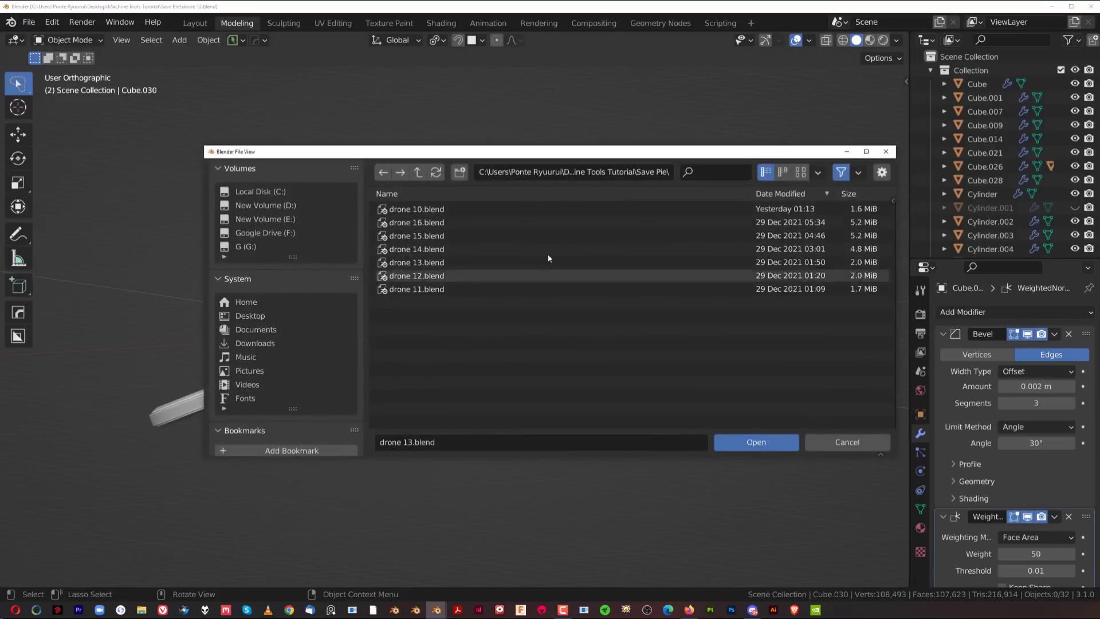
{"action": "double_click", "coordinate": [427, 210]}
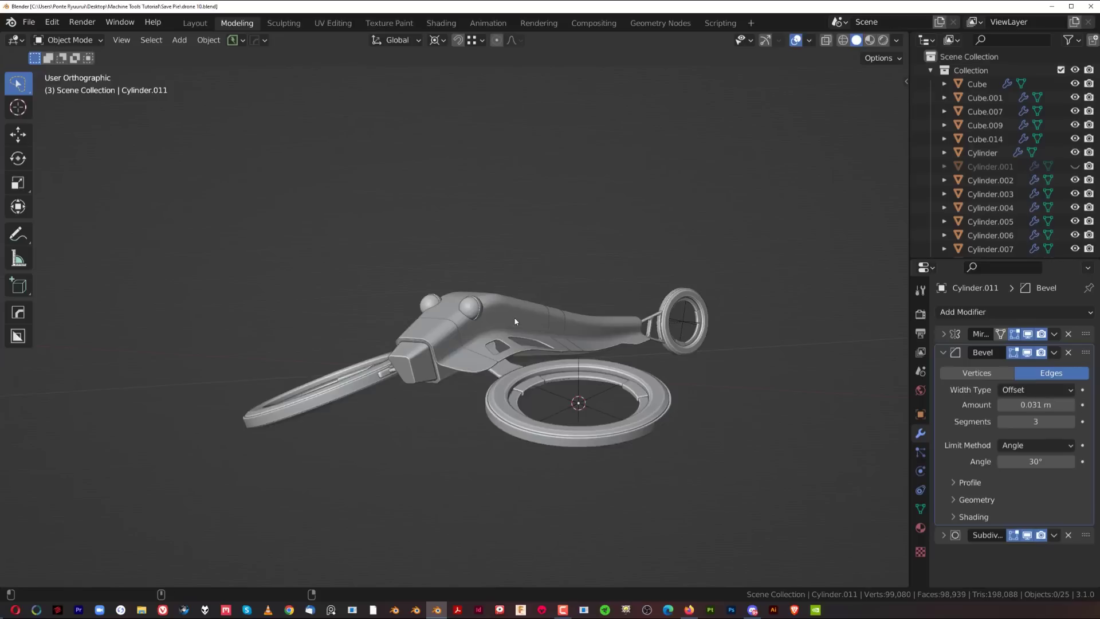
{"action": "middle_click_drag", "start_coordinate": [515, 321], "coordinate": [481, 252], "text": "shift"}
Step forward through the folder's files with the Save Pie's Next option, from drone 10 to drone 13.blend.
{"action": "key", "text": "ctrl+s"}
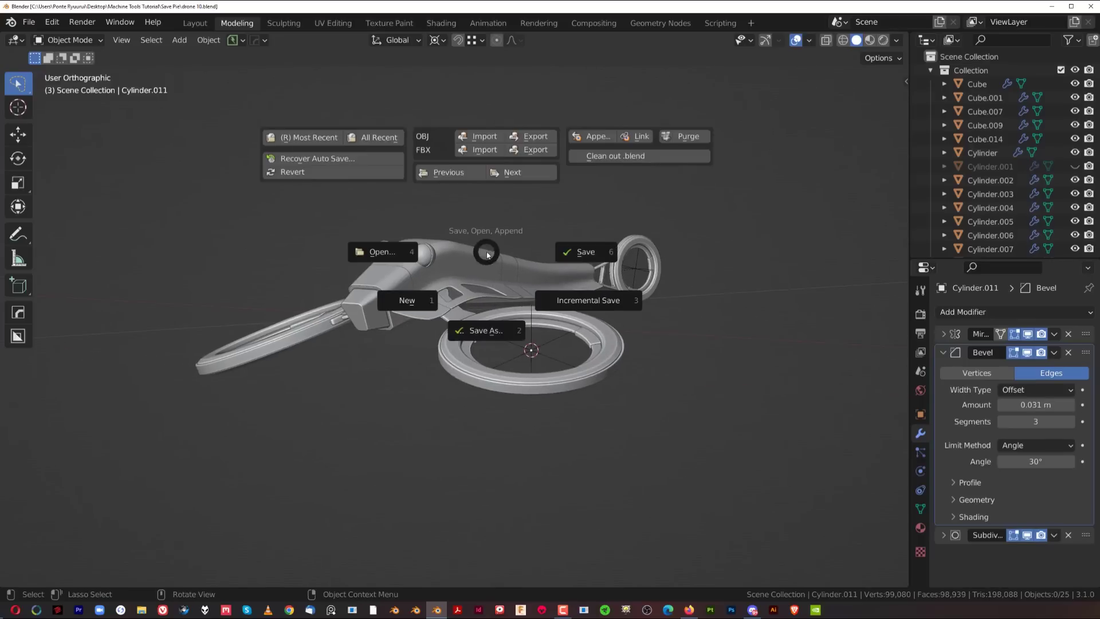
{"action": "left_click", "coordinate": [513, 174]}
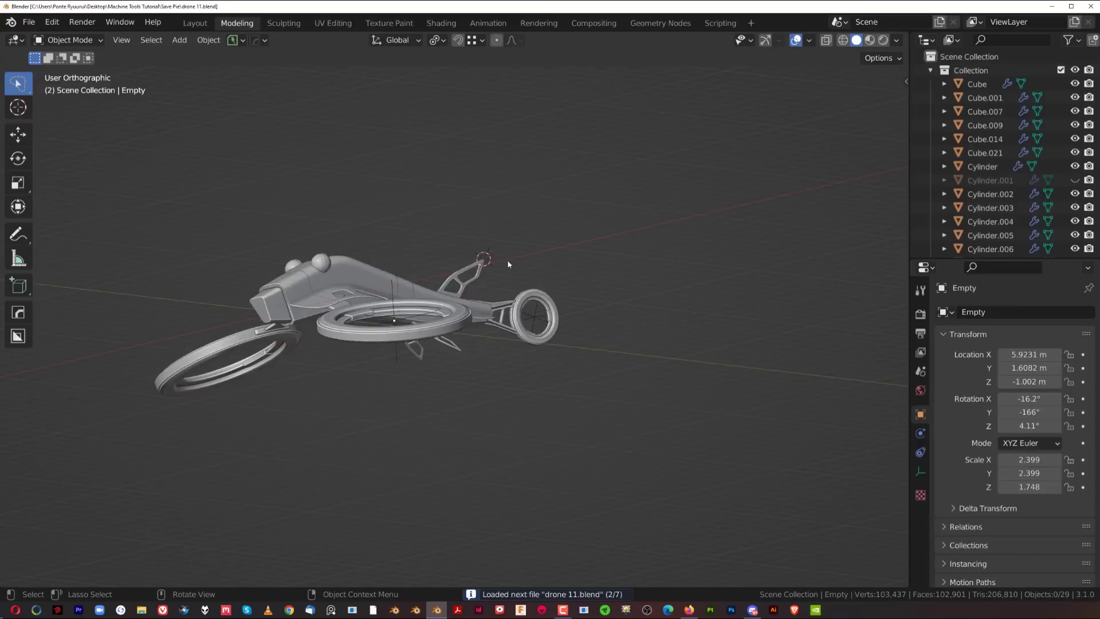
{"action": "key", "text": "ctrl+s"}
{"action": "left_click", "coordinate": [563, 186]}
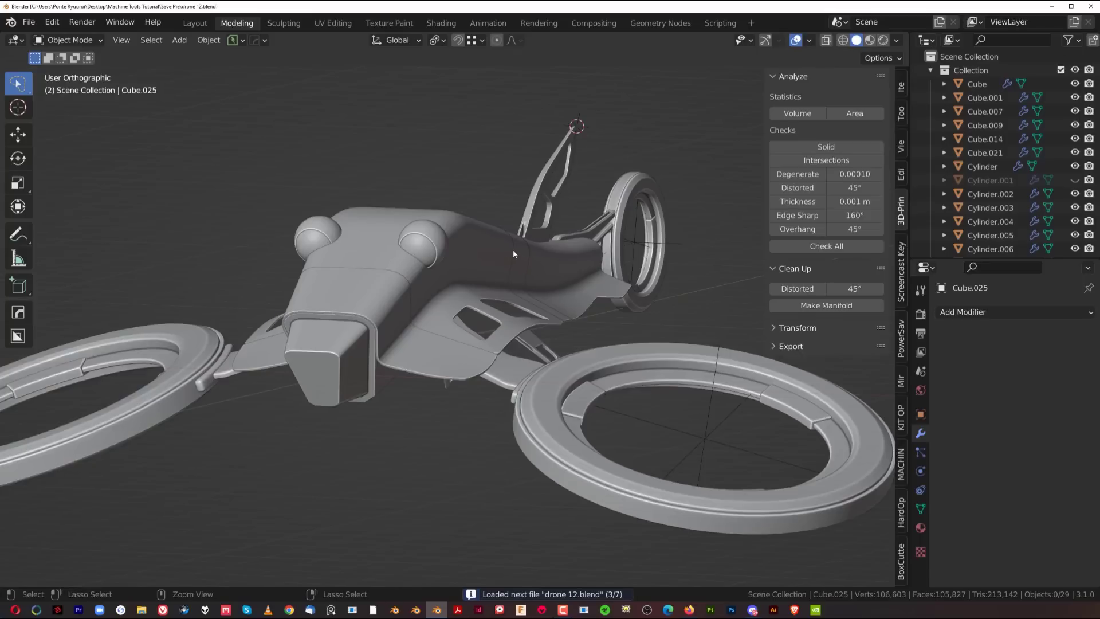
{"action": "key", "text": "ctrl+s"}
{"action": "left_click", "coordinate": [566, 170]}
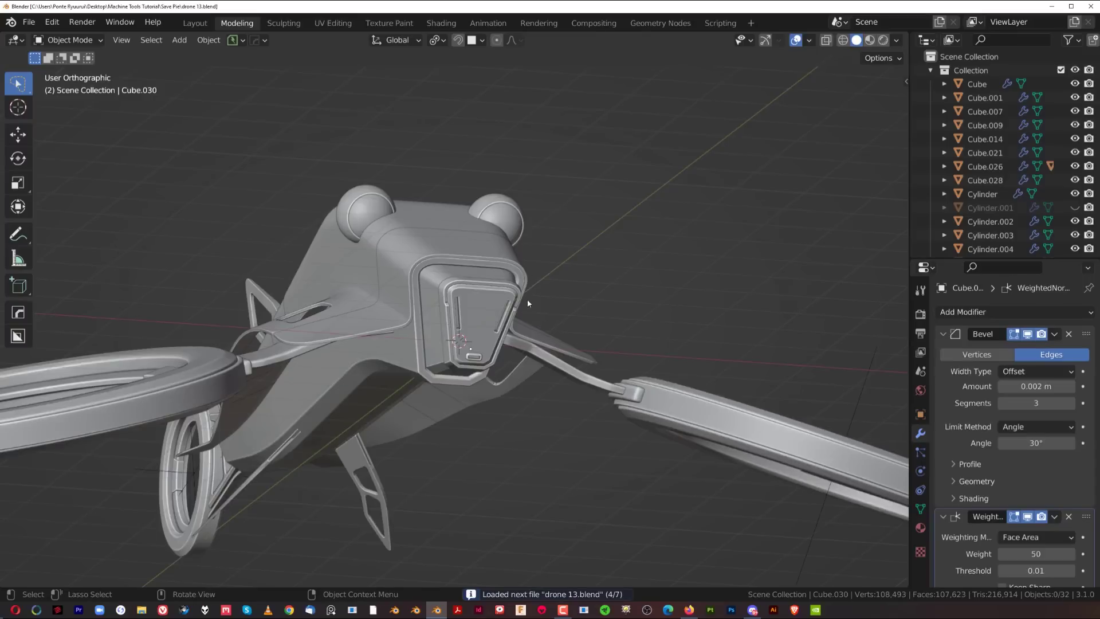
{"action": "middle_click_drag", "start_coordinate": [589, 255], "coordinate": [536, 293]}
{"action": "scroll", "coordinate": [551, 276], "scroll_direction": "up", "scroll_amount": 3}
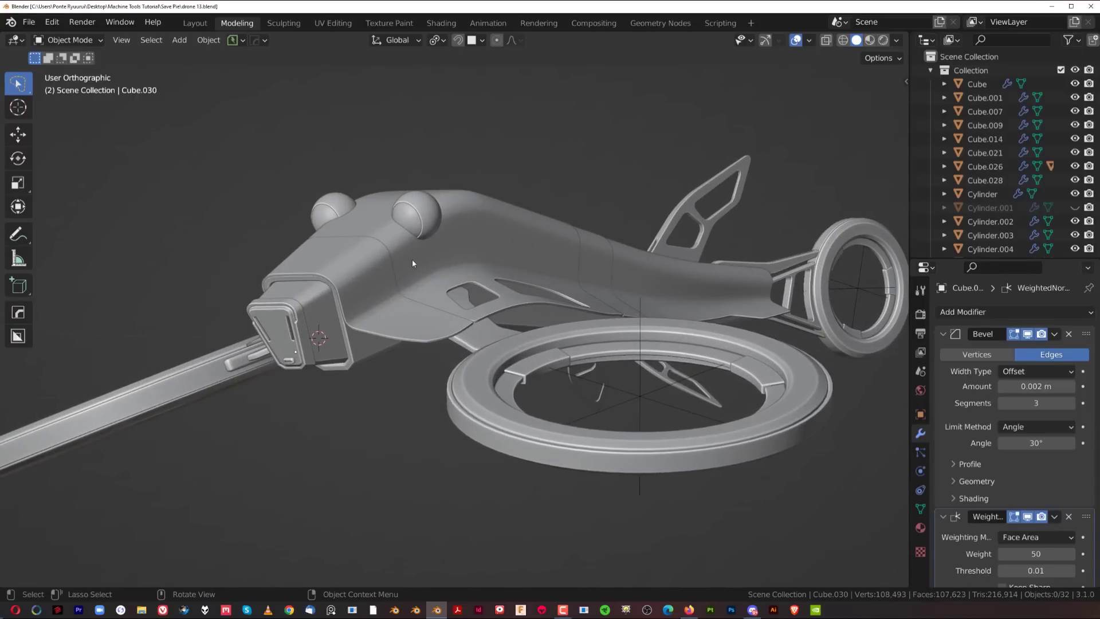
Load the next three files in the folder from the Save Pie, up to drone 16.blend.
{"action": "key", "text": "ctrl+s"}
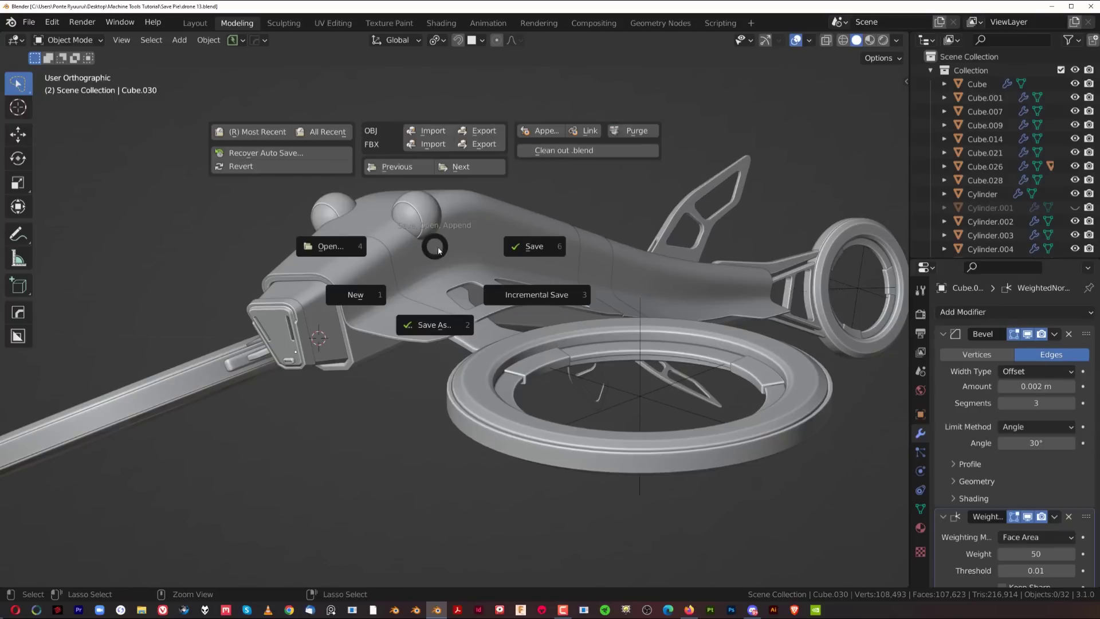
{"action": "left_click", "coordinate": [482, 168]}
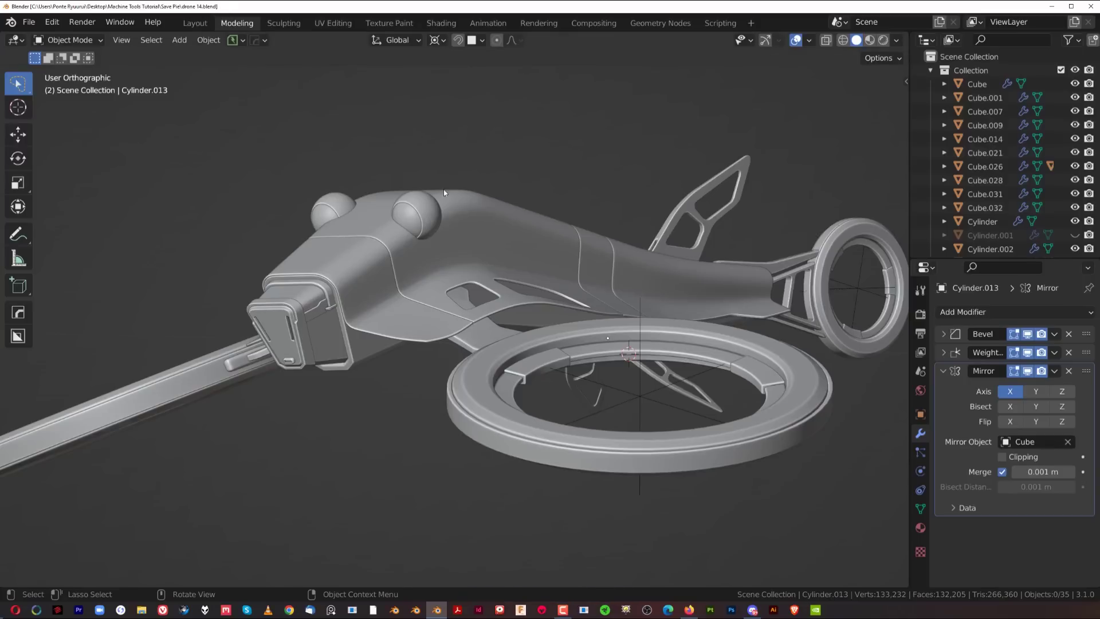
{"action": "key", "text": "ctrl+s"}
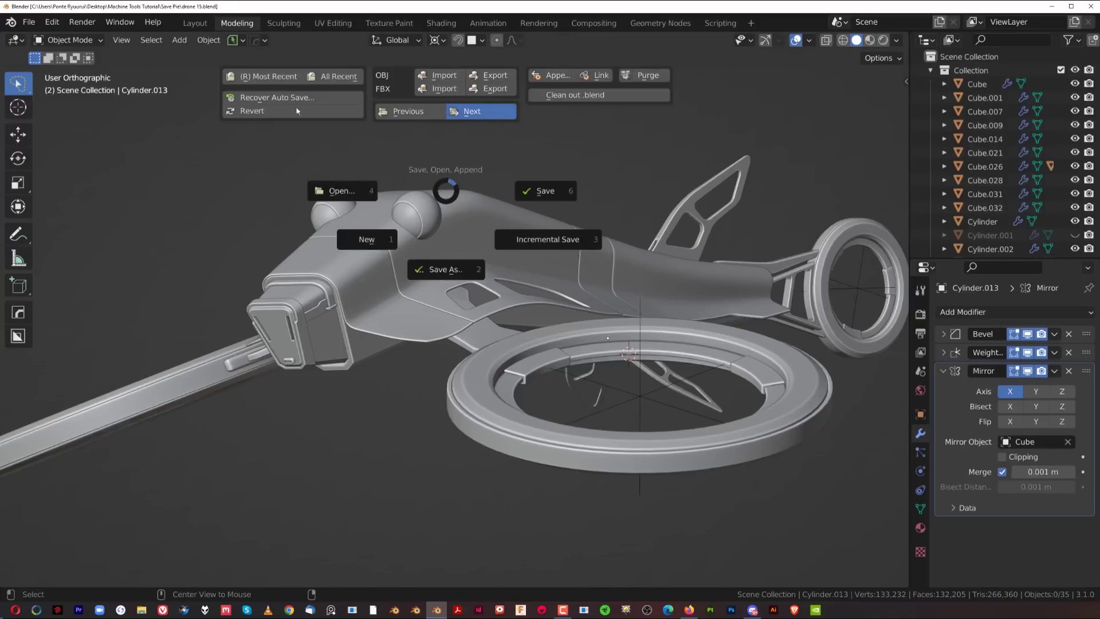
{"action": "left_click", "coordinate": [472, 111]}
{"action": "key", "text": "ctrl+s"}
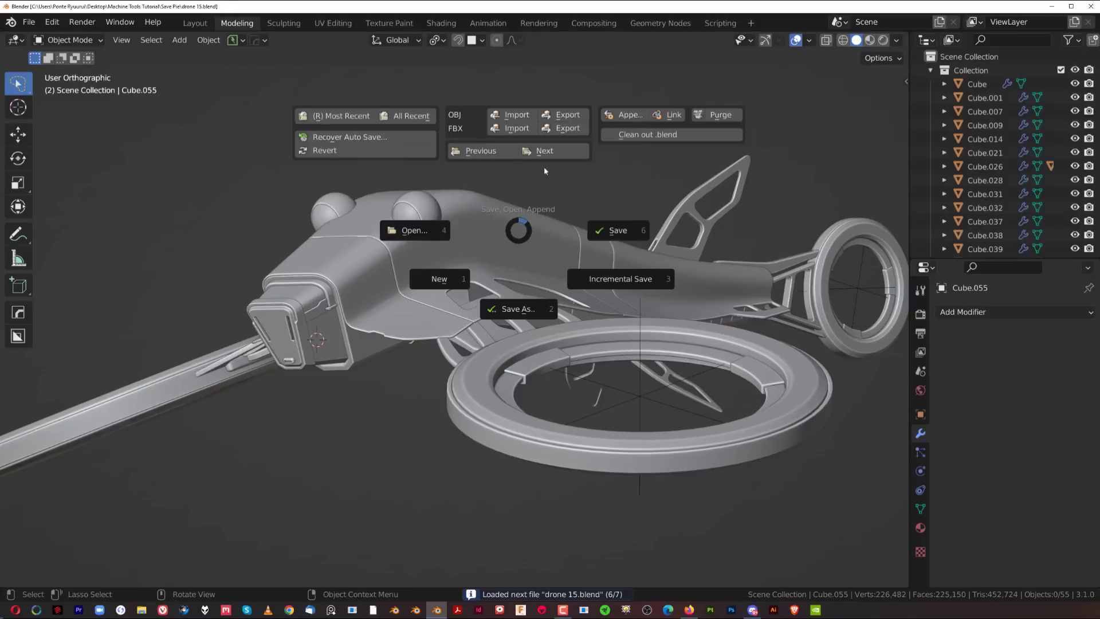
{"action": "left_click", "coordinate": [481, 145]}
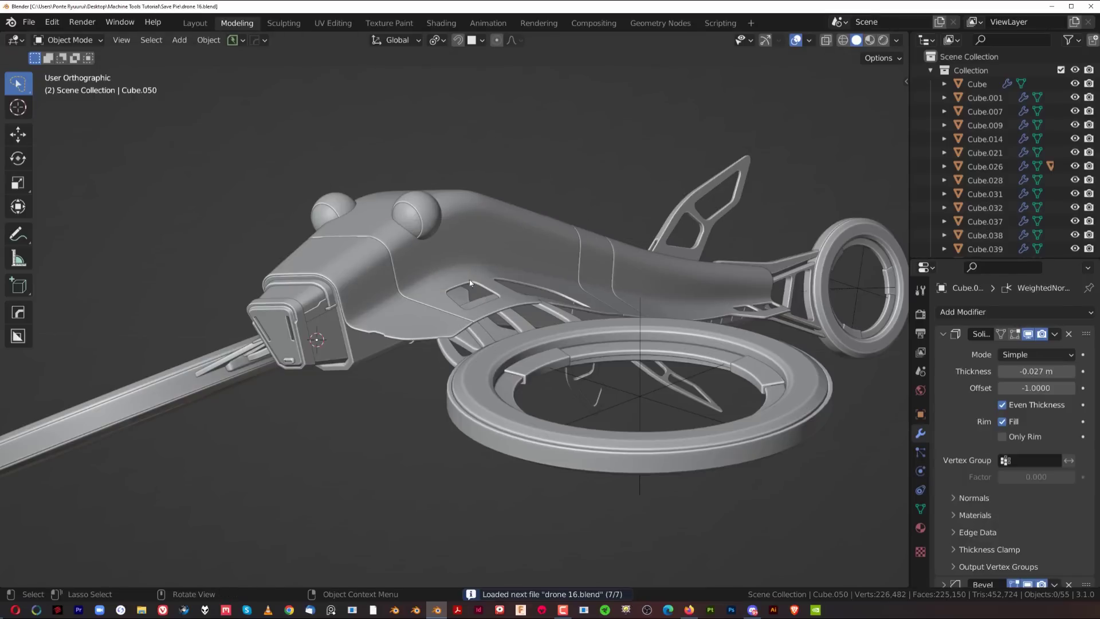
Step back through the files with the Save Pie's Previous option, from drone 16 to drone 13.blend.
{"action": "key", "text": "ctrl+s"}
{"action": "left_click", "coordinate": [490, 269]}
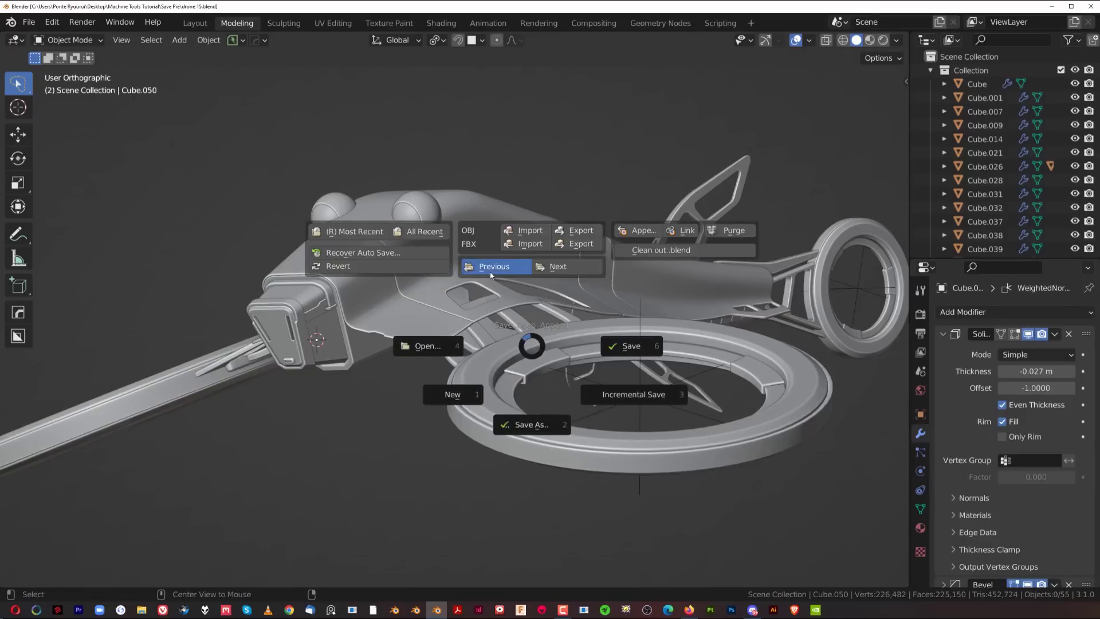
{"action": "left_click", "coordinate": [490, 272]}
{"action": "key", "text": "ctrl+s"}
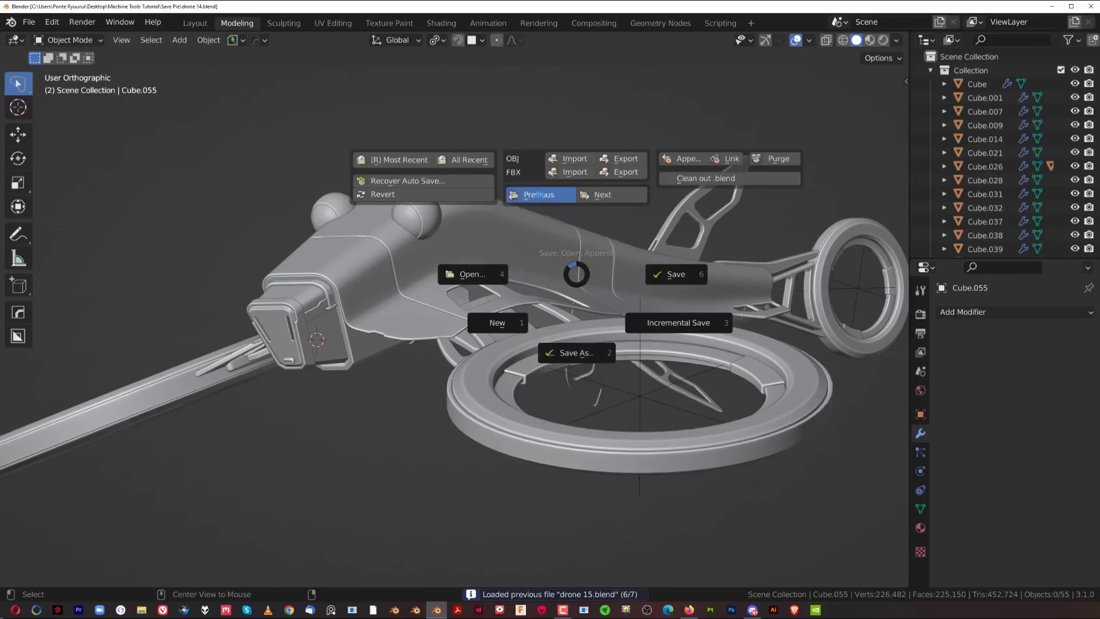
{"action": "left_click", "coordinate": [539, 194]}
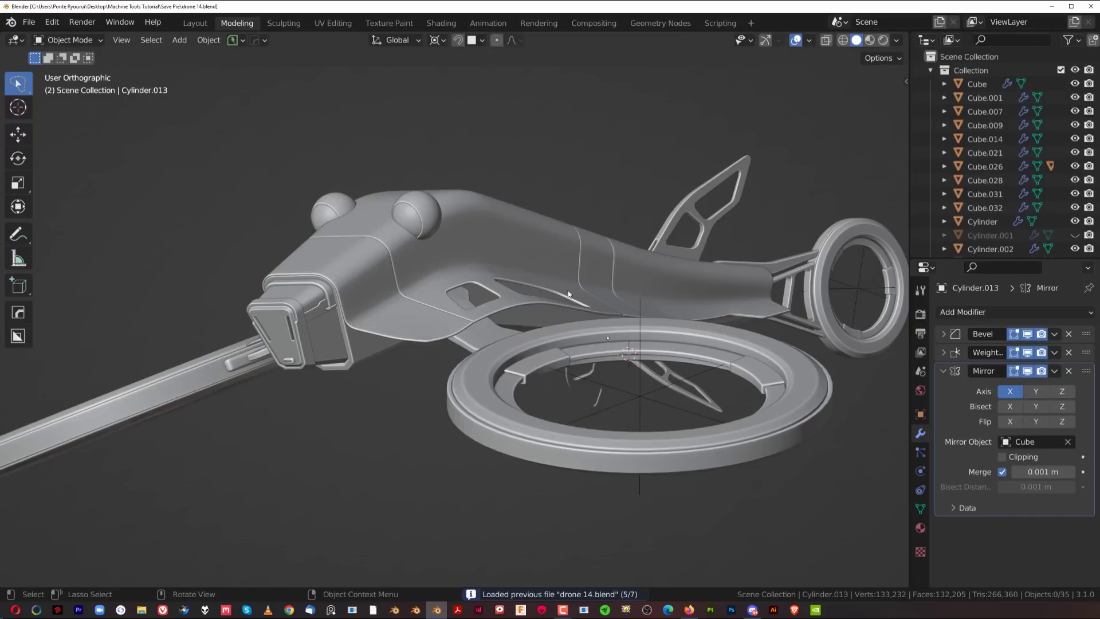
{"action": "key", "text": "ctrl+s"}
{"action": "left_click", "coordinate": [478, 229]}
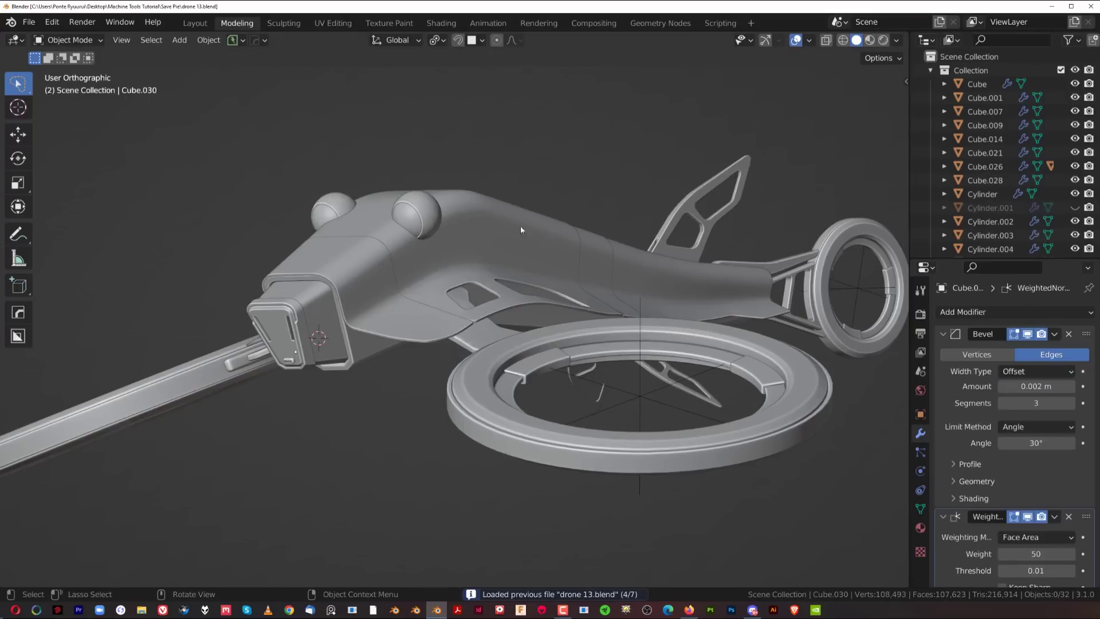
Load the previous two files in the folder from the Save Pie, down to drone 11.blend.
{"action": "key", "text": "ctrl+s"}
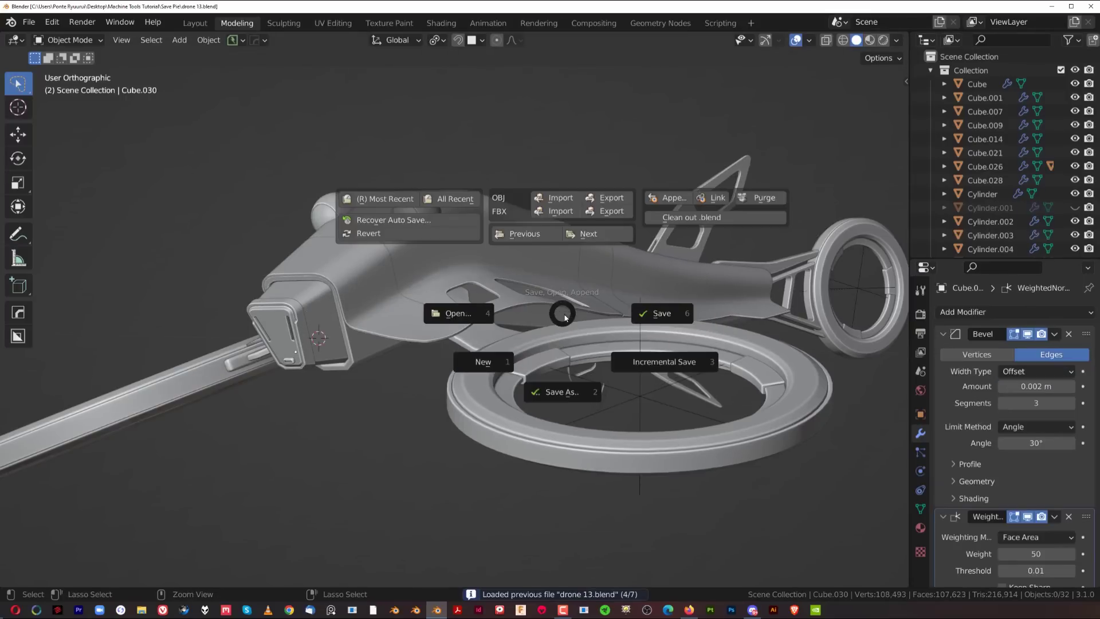
{"action": "left_click", "coordinate": [529, 239]}
{"action": "key", "text": "ctrl+s"}
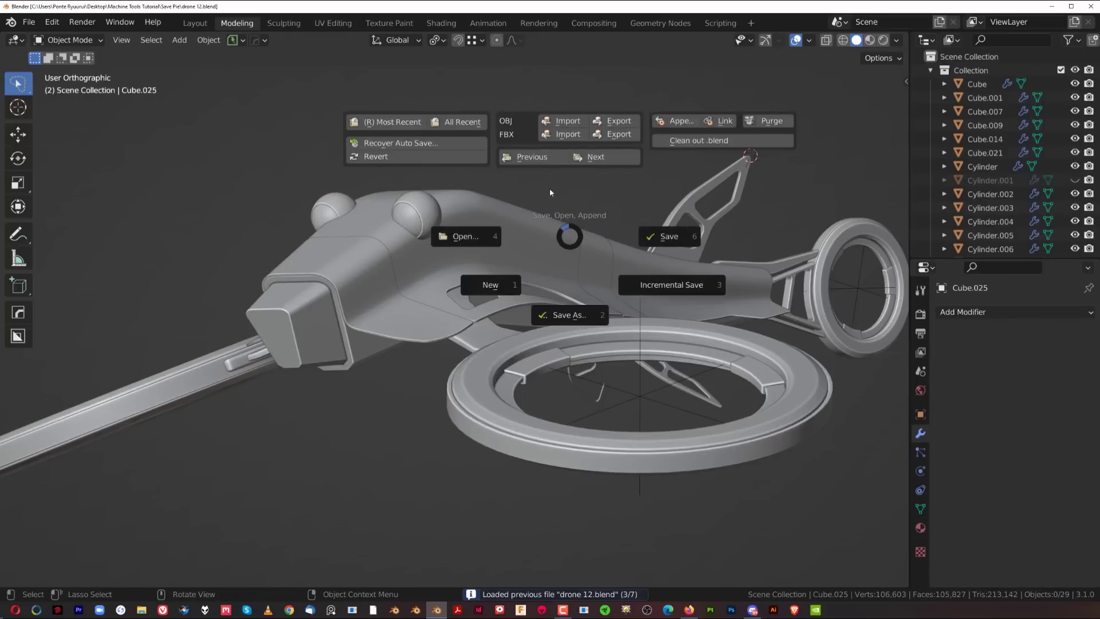
{"action": "left_click", "coordinate": [527, 164]}
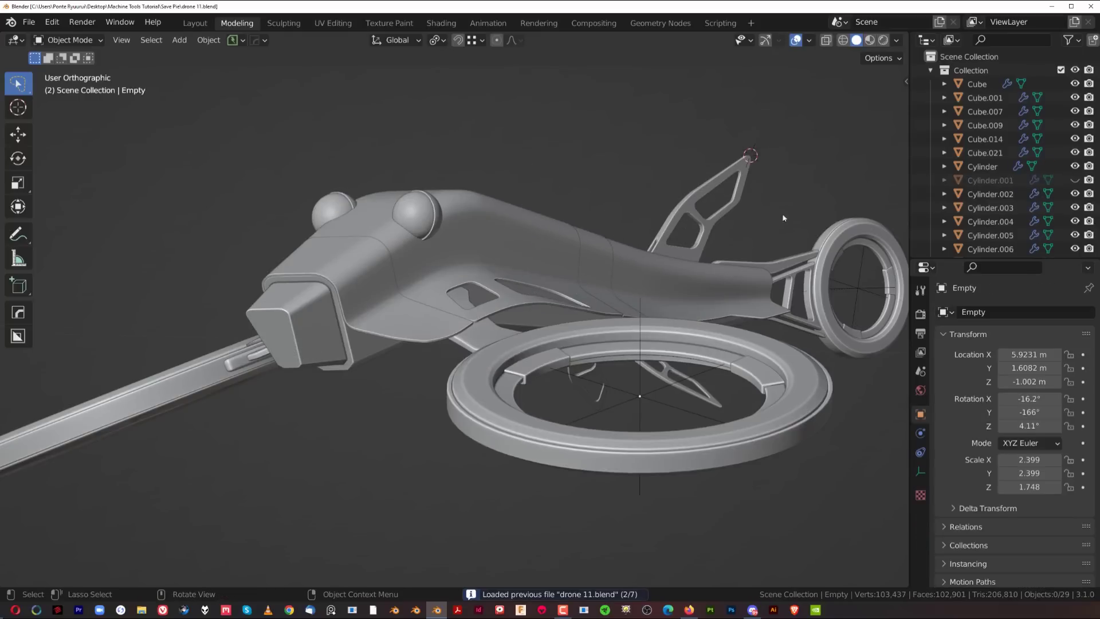
Clean out the entire drone 11.blend file with the Save Pie's Clean out .blend option, and undo the clean-out.
{"action": "key", "text": "ctrl+s"}
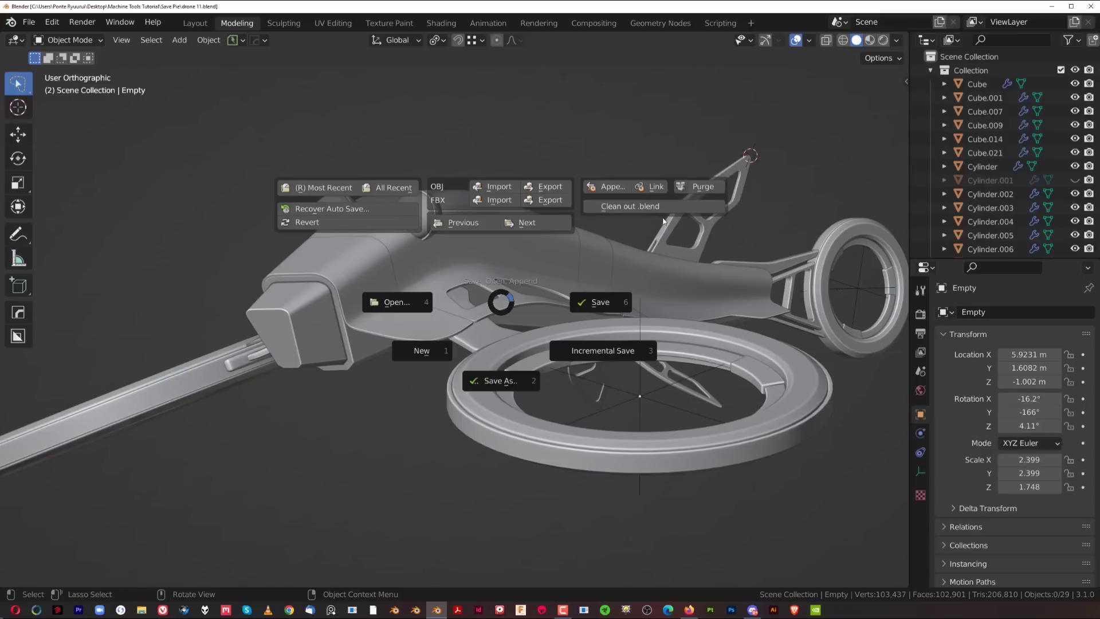
{"action": "left_click", "coordinate": [619, 210]}
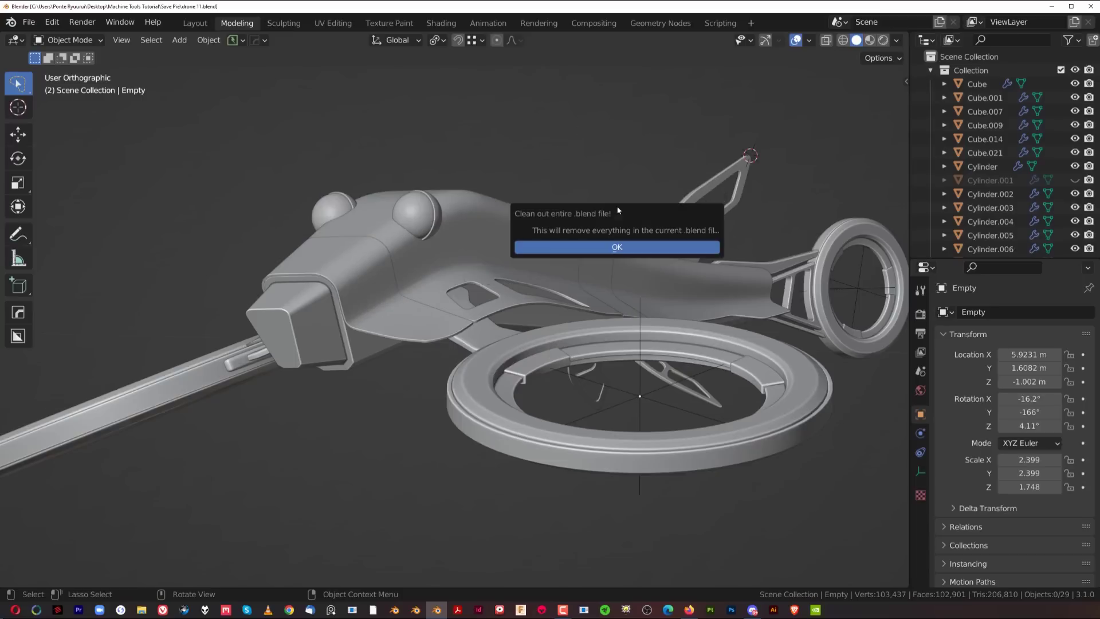
{"action": "left_click", "coordinate": [618, 249]}
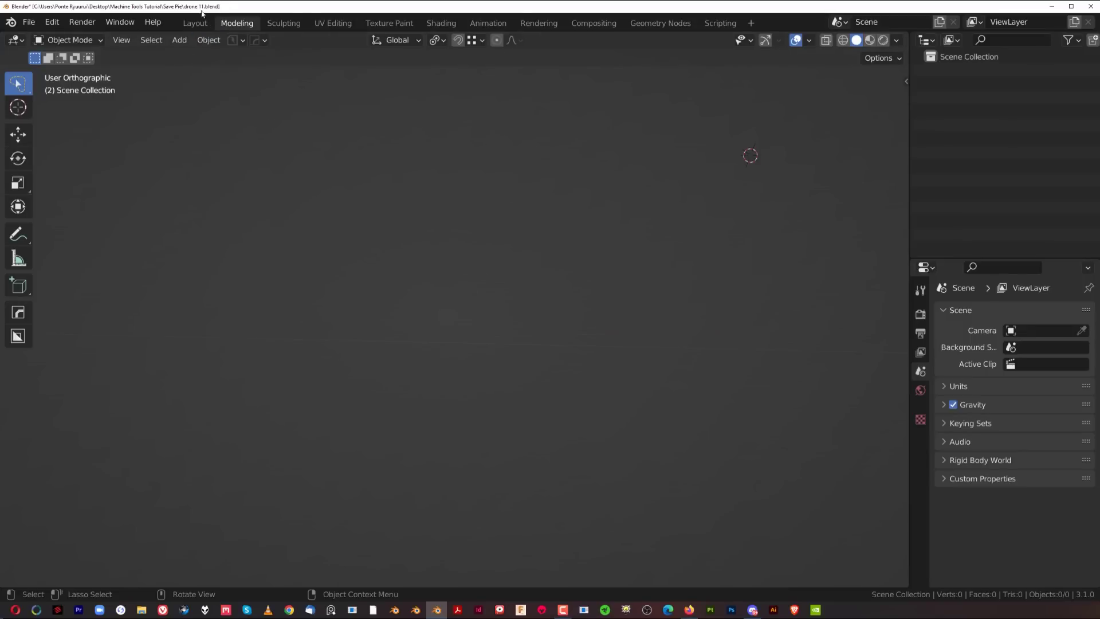
{"action": "middle_click_drag", "start_coordinate": [273, 347], "coordinate": [656, 301]}
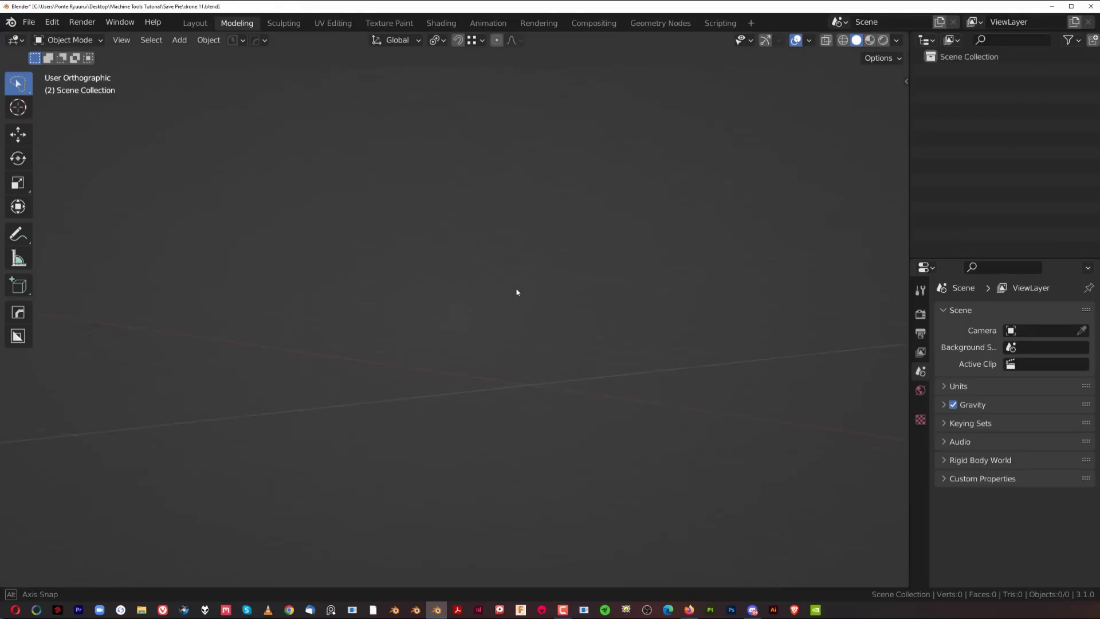
{"action": "middle_click_drag", "start_coordinate": [549, 313], "coordinate": [537, 294]}
{"action": "key", "text": "ctrl+z"}
{"action": "scroll", "coordinate": [536, 294], "scroll_direction": "up", "scroll_amount": 4}
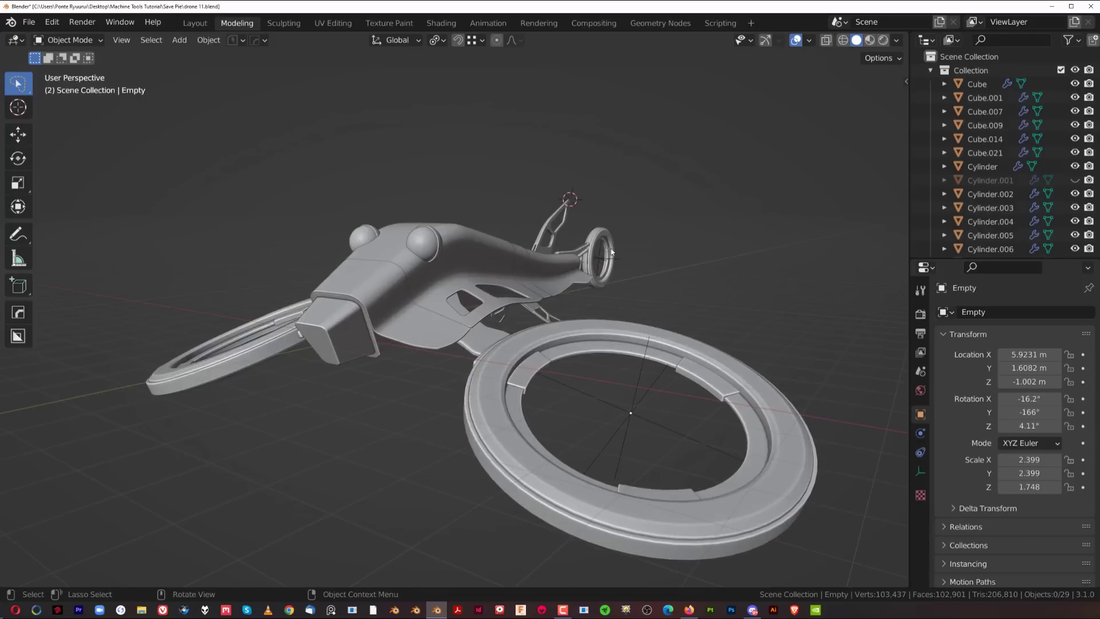
Start a new General file without saving the changes to drone 11.blend.
{"action": "key", "text": "ctrl+s"}
{"action": "key", "text": "Escape"}
{"action": "left_click", "coordinate": [29, 22]}
{"action": "mouse_move", "coordinate": [52, 38]}
{"action": "left_click", "coordinate": [178, 36]}
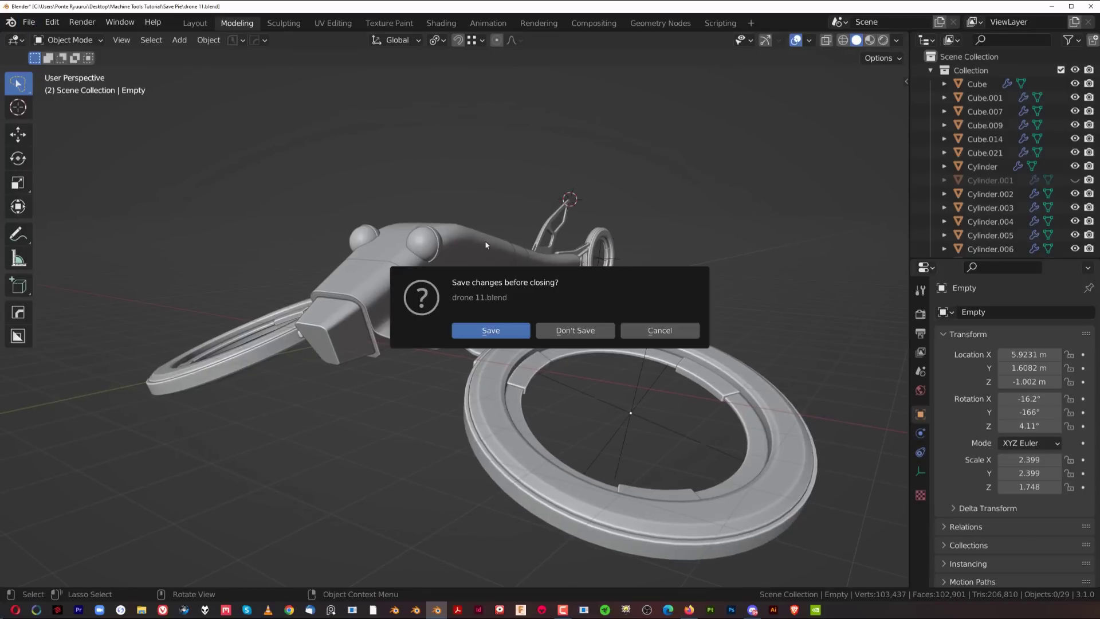
{"action": "left_click", "coordinate": [573, 330]}
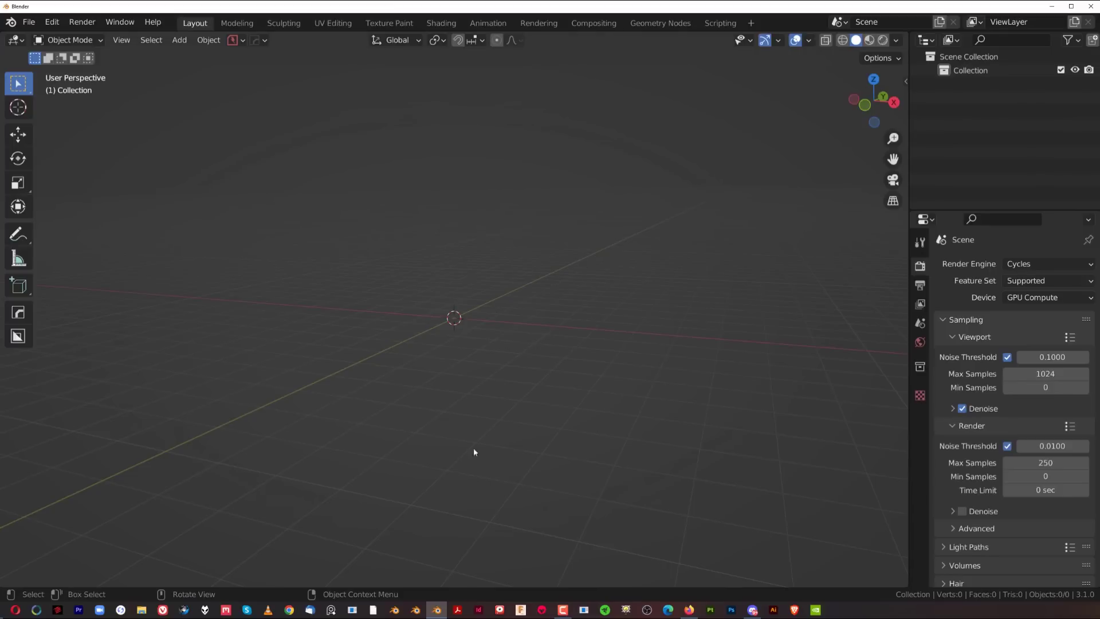
Reopen drone 11.blend with the Save Pie's Most Recent option, and look at the pie's Append option.
{"action": "left_click", "coordinate": [28, 22]}
{"action": "mouse_move", "coordinate": [69, 274]}
{"action": "key", "text": "ctrl+s"}
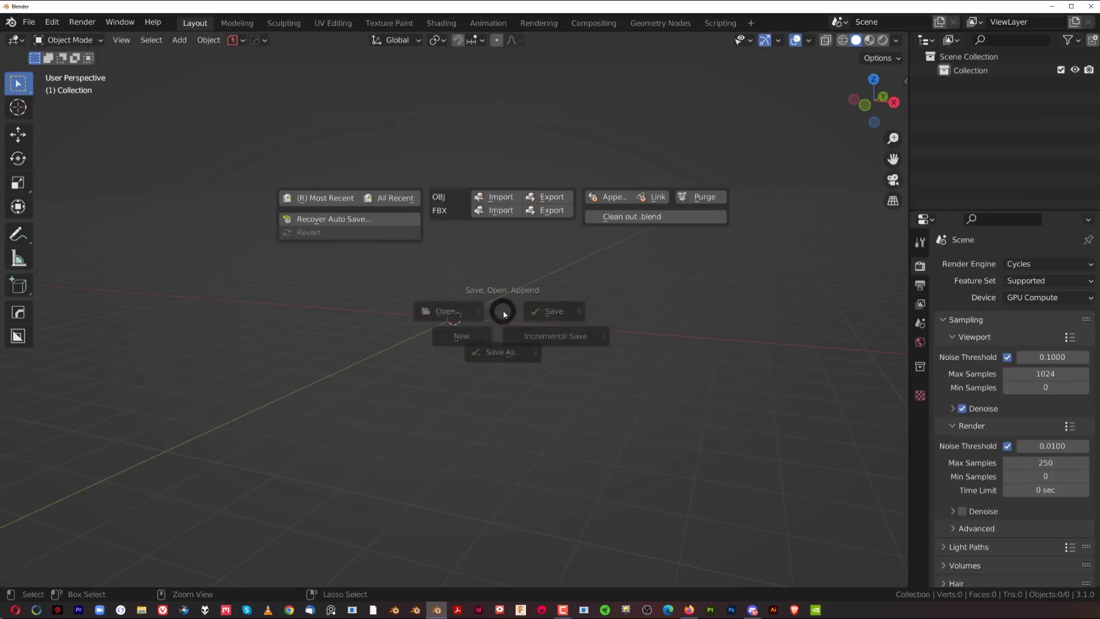
{"action": "left_click", "coordinate": [318, 199]}
{"action": "scroll", "coordinate": [463, 314], "scroll_direction": "up", "scroll_amount": 3}
{"action": "middle_click_drag", "start_coordinate": [463, 314], "coordinate": [534, 322]}
{"action": "key", "text": "ctrl+s"}
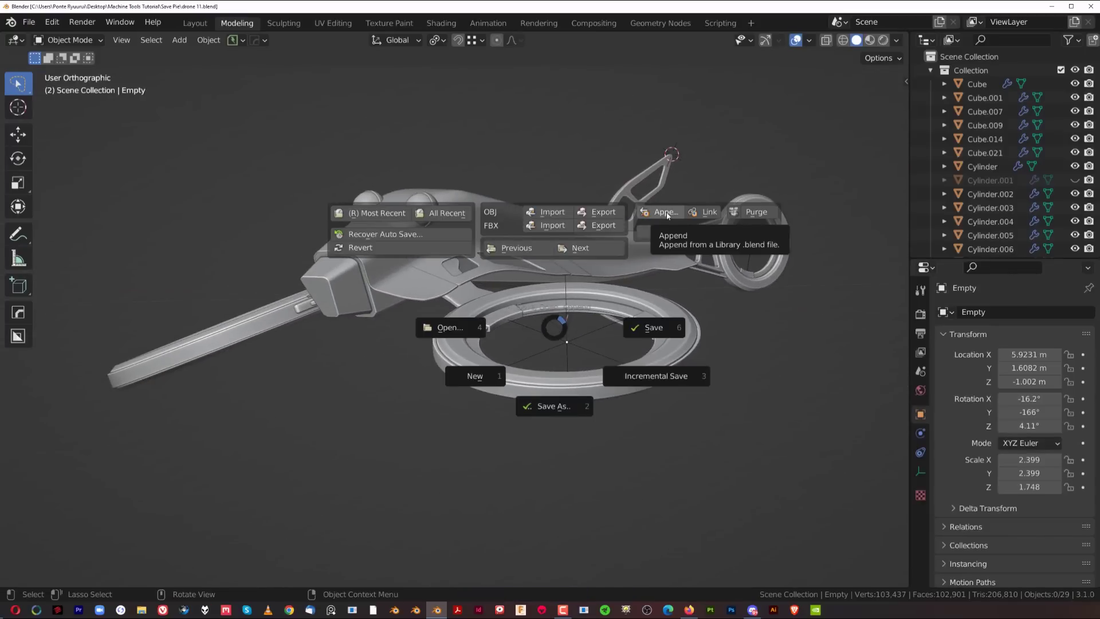
{"action": "key", "text": "Escape"}
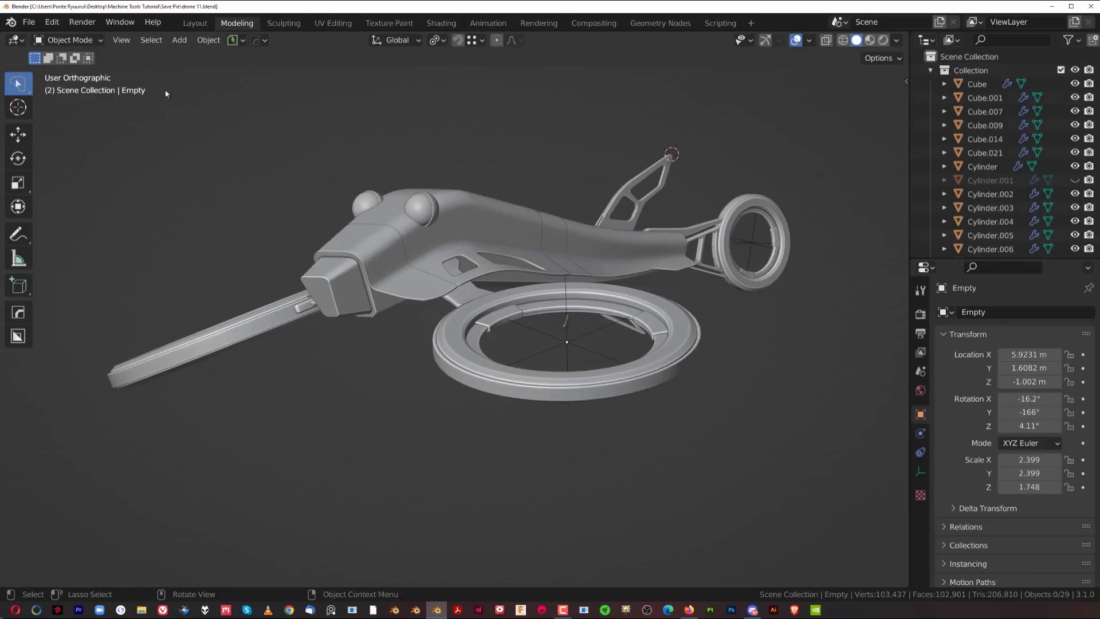
Start another new General file and add a mesh cube to the empty scene.
{"action": "left_click", "coordinate": [52, 23]}
{"action": "mouse_move", "coordinate": [63, 38]}
{"action": "left_click", "coordinate": [178, 36]}
{"action": "key", "text": "shift+a"}
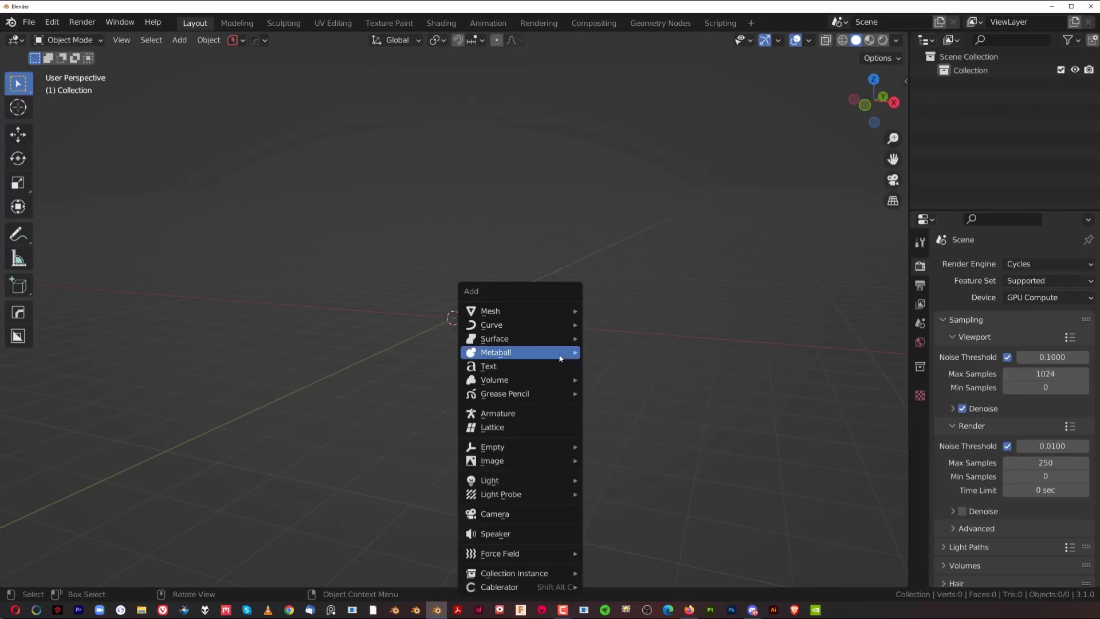
{"action": "mouse_move", "coordinate": [538, 319]}
{"action": "left_click", "coordinate": [619, 358]}
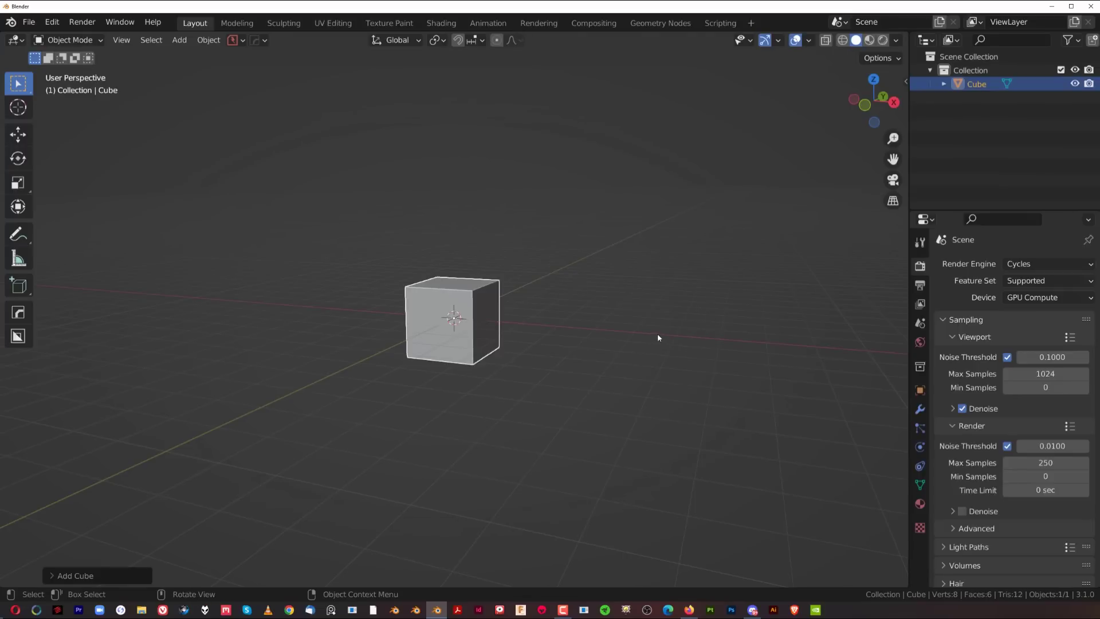
Turn on the Screencast Keys display in the viewport.
{"action": "key", "text": "n"}
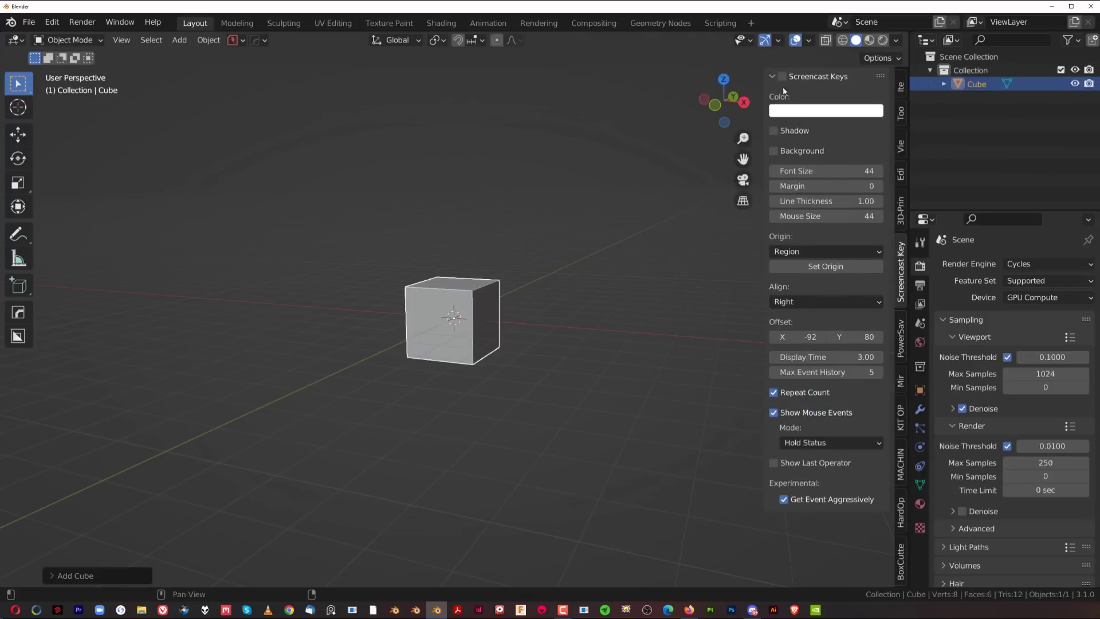
{"action": "key", "text": "n"}
{"action": "middle_click_drag", "start_coordinate": [542, 285], "coordinate": [513, 300]}
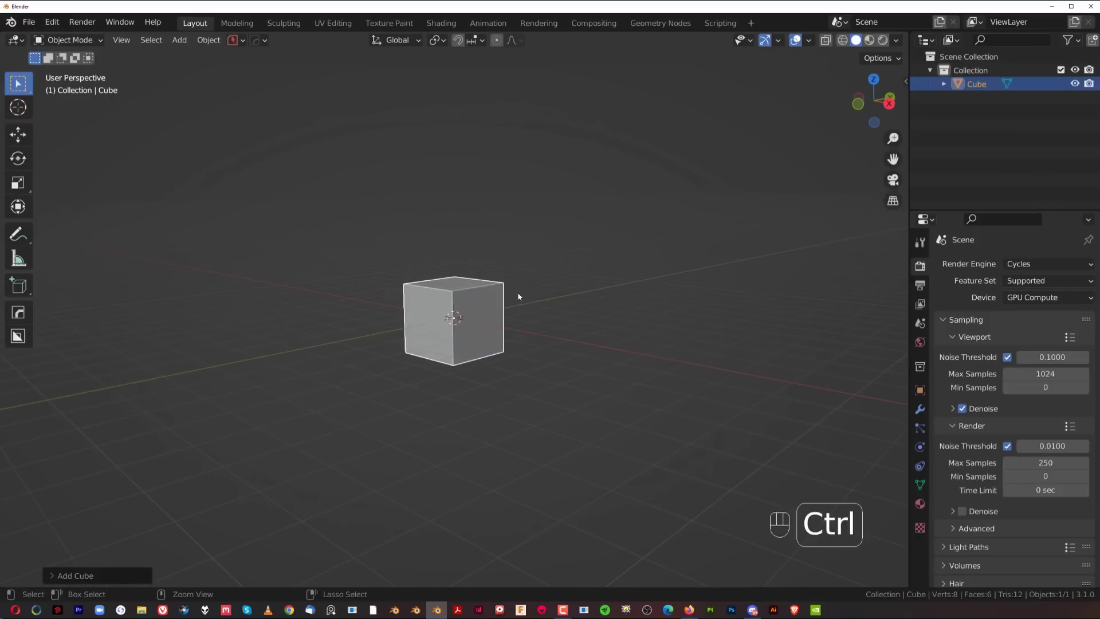
Start an Append from the Save Pie and browse into drone 10.blend in the Desktop's tutorial Save Pie folder.
{"action": "key", "text": "ctrl+s"}
{"action": "left_click", "coordinate": [624, 179]}
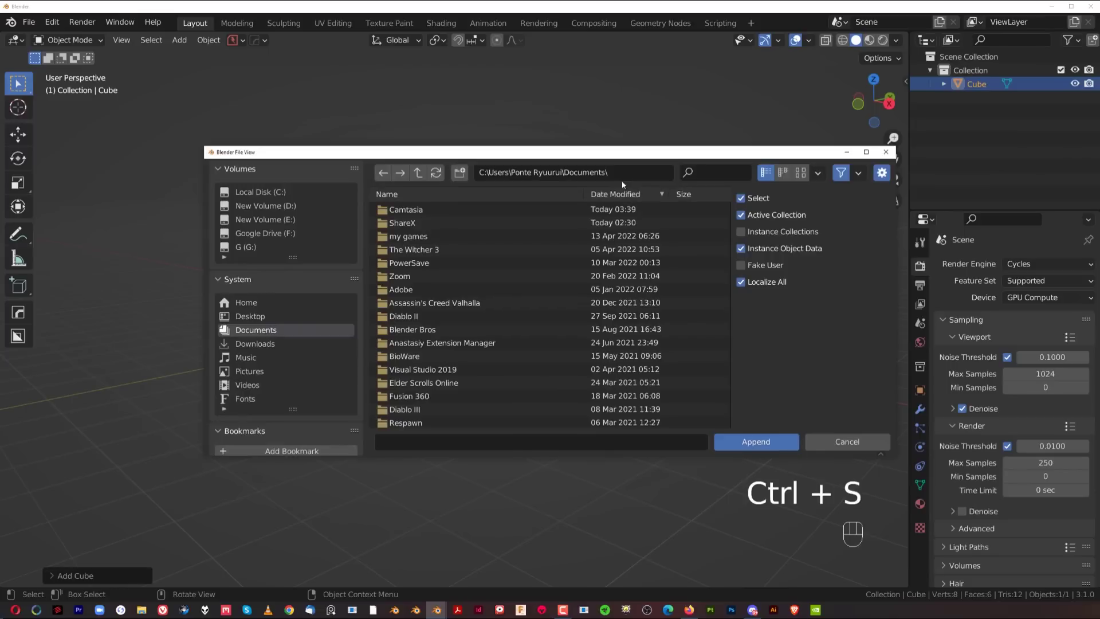
{"action": "left_click", "coordinate": [275, 315]}
{"action": "double_click", "coordinate": [418, 210]}
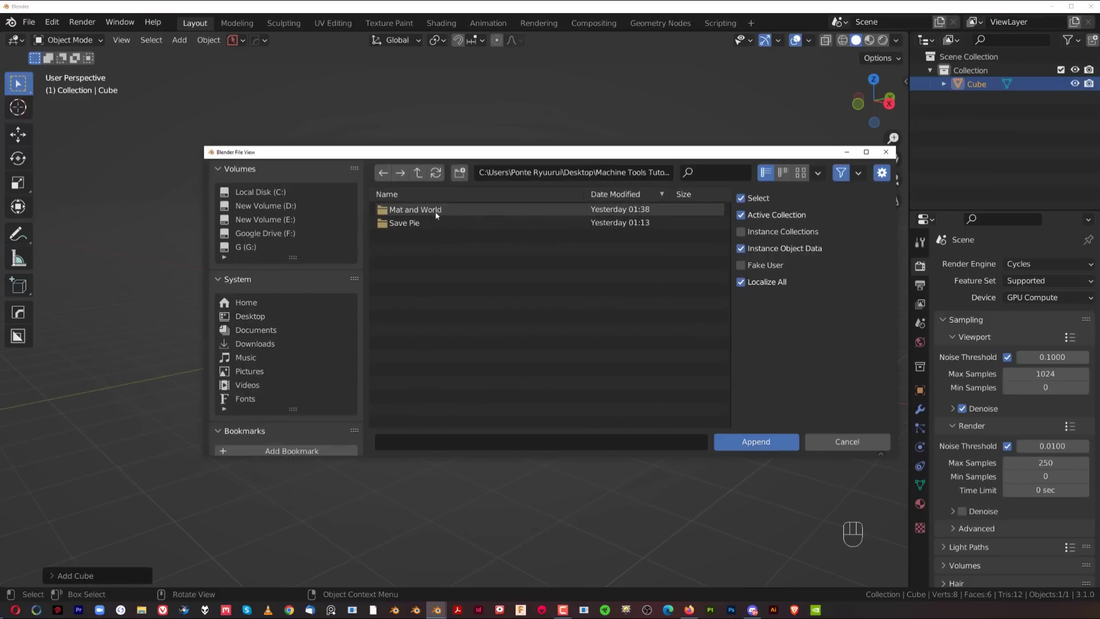
{"action": "double_click", "coordinate": [421, 223]}
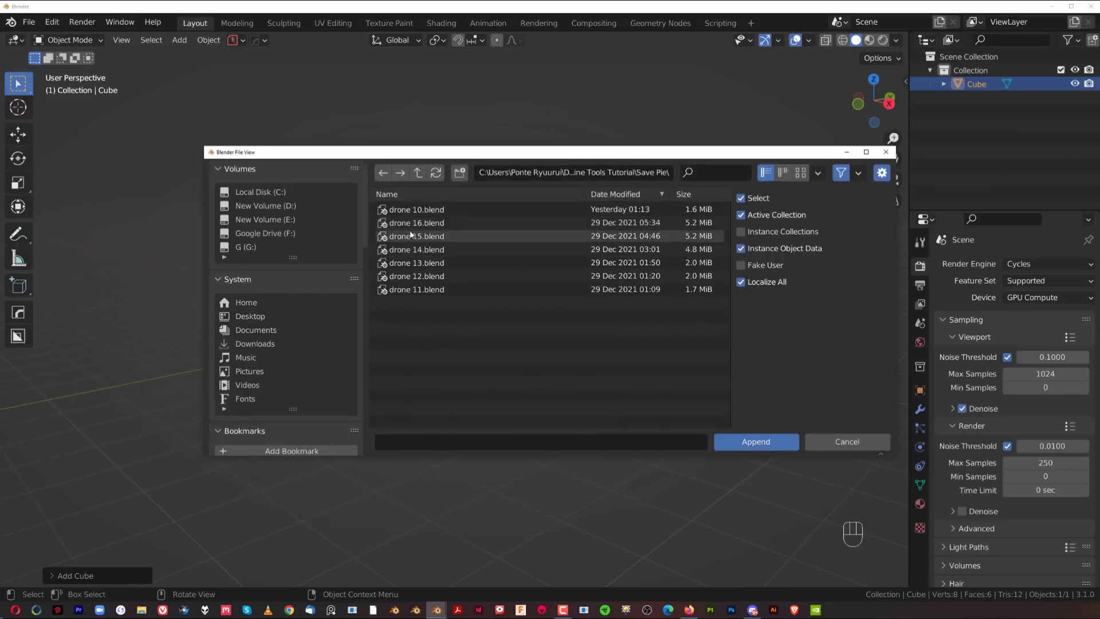
{"action": "double_click", "coordinate": [417, 210]}
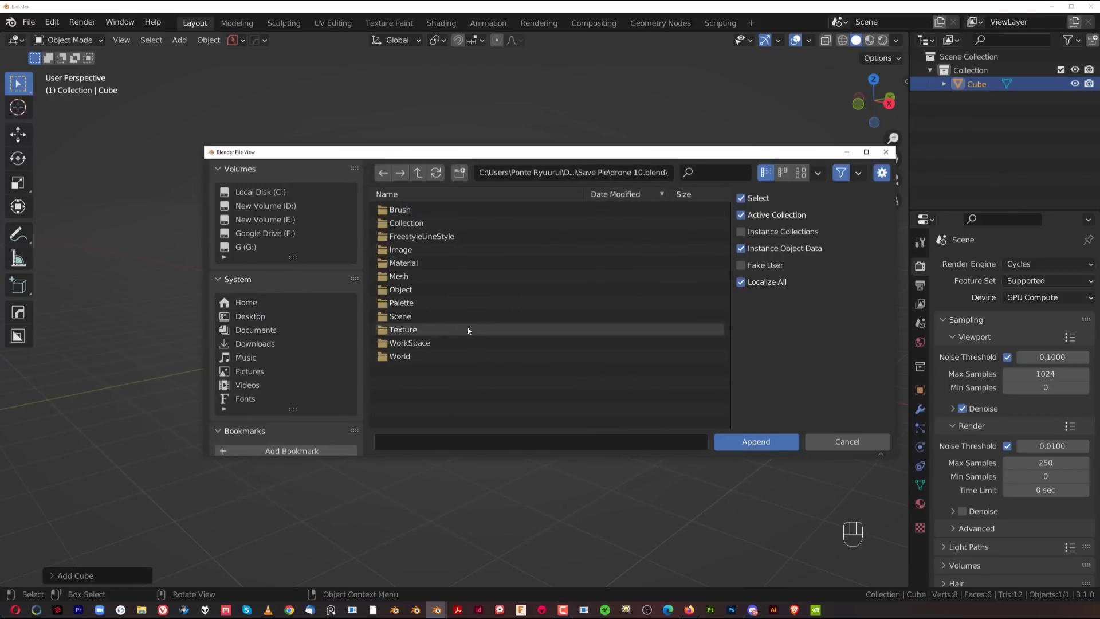
Append both Collection and Cutter from the Collection data of drone 10.blend.
{"action": "left_click", "coordinate": [424, 223]}
{"action": "left_click", "coordinate": [756, 442]}
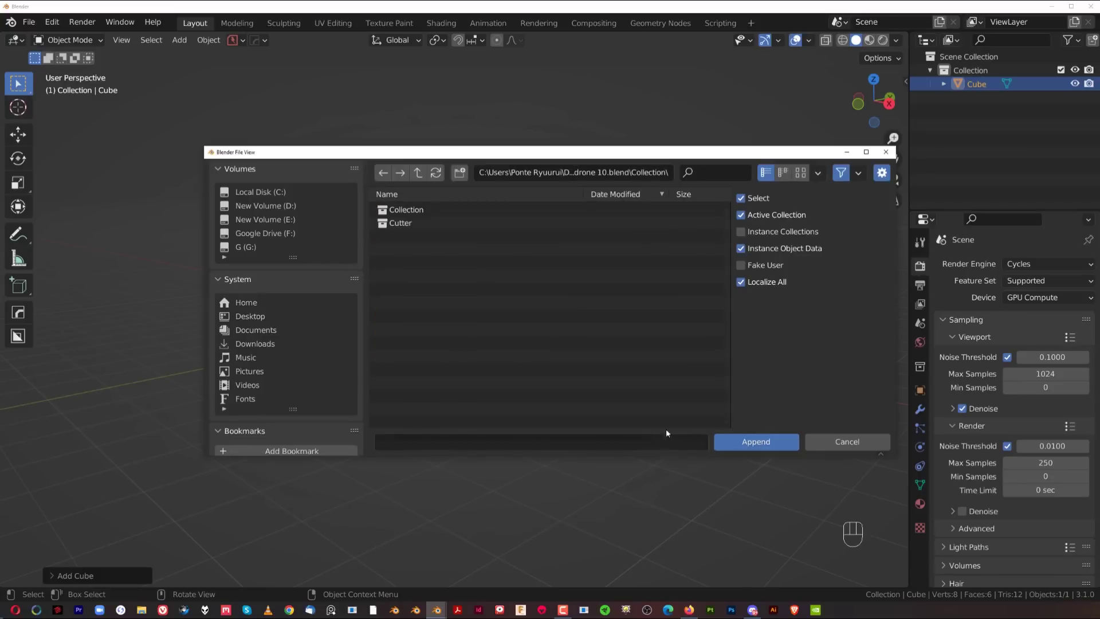
{"action": "left_click_drag", "start_coordinate": [445, 212], "coordinate": [474, 226]}
{"action": "left_click", "coordinate": [750, 443]}
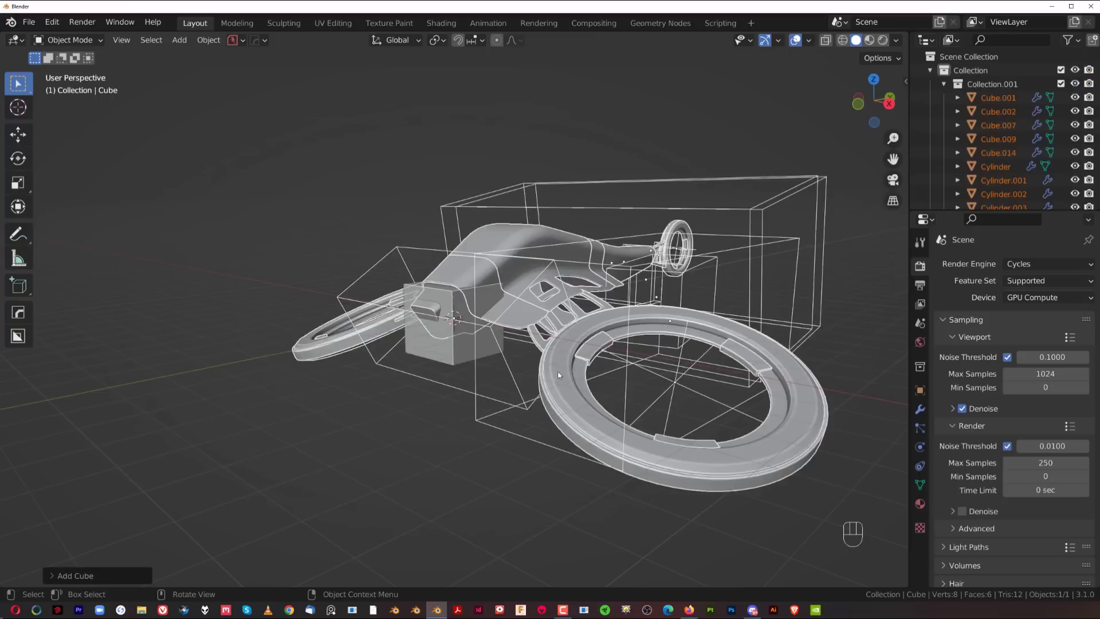
Try moving a vertex of the appended drone body Cube.007 in Edit Mode, cancel the move and return to Object Mode.
{"action": "middle_click_drag", "start_coordinate": [542, 332], "coordinate": [433, 312]}
{"action": "left_click", "coordinate": [433, 312]}
{"action": "scroll", "coordinate": [458, 321], "scroll_direction": "up", "scroll_amount": 8}
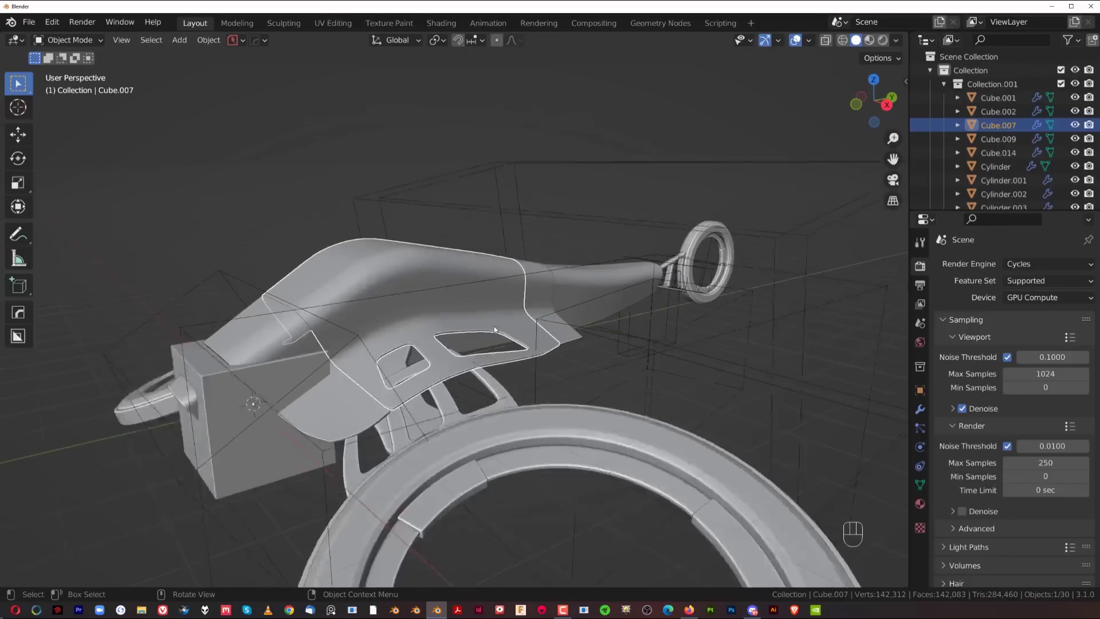
{"action": "key", "text": "Tab"}
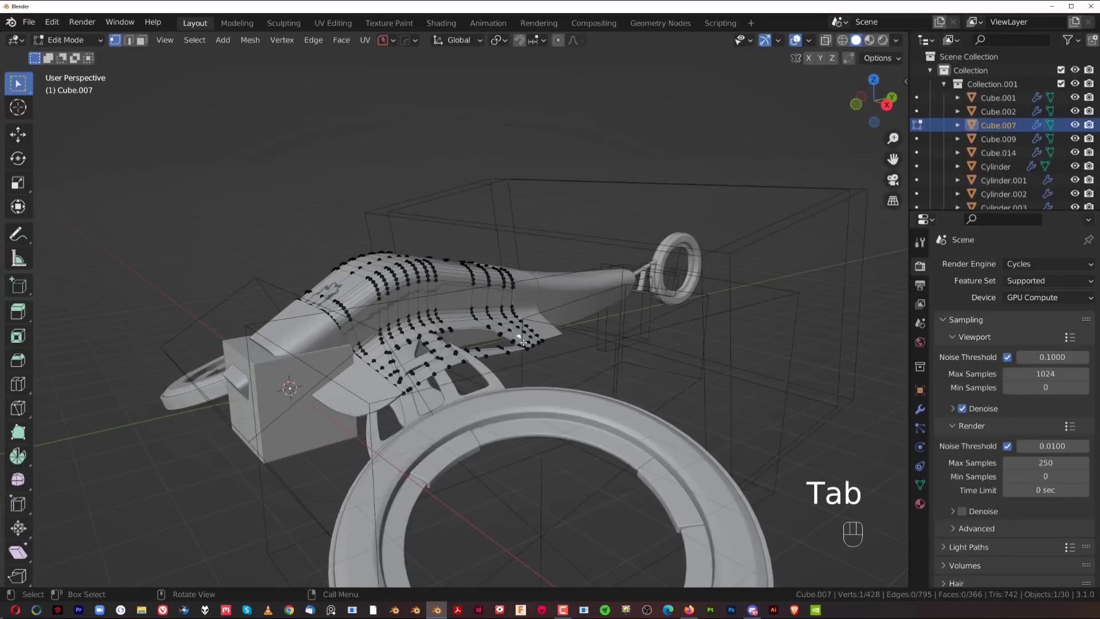
{"action": "key", "text": "g"}
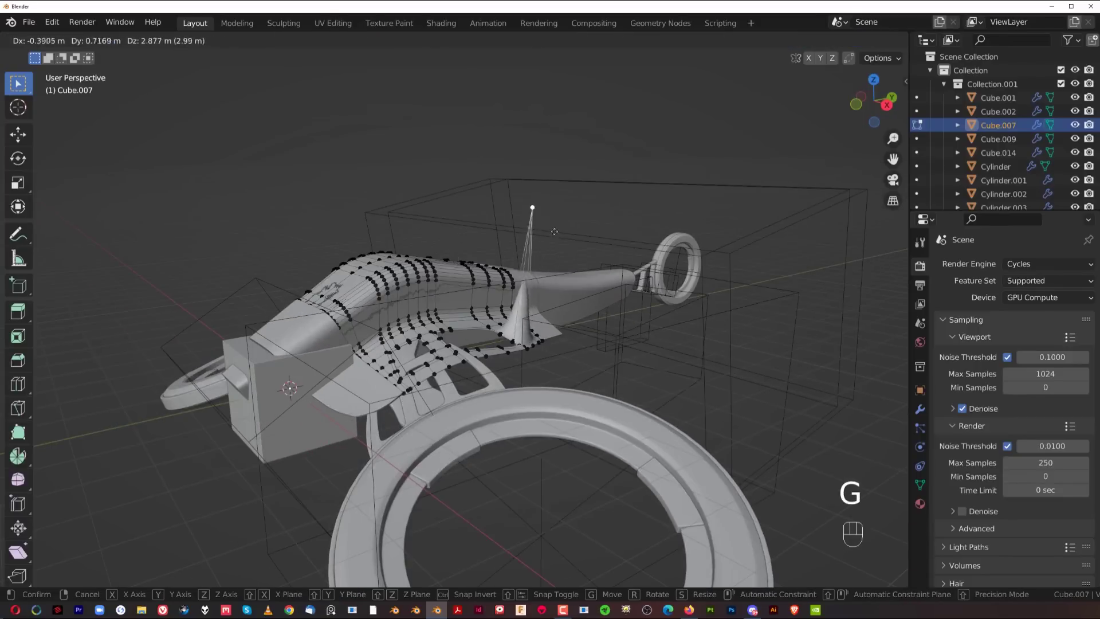
{"action": "right_click", "coordinate": [516, 332]}
{"action": "scroll", "coordinate": [516, 333], "scroll_direction": "down", "scroll_amount": 3}
{"action": "key", "text": "Tab"}
Undo the appended collections and the added cube, back to the empty scene.
{"action": "key", "text": "ctrl+z"}
{"action": "key", "text": "ctrl+z"}
{"action": "key", "text": "ctrl+z"}
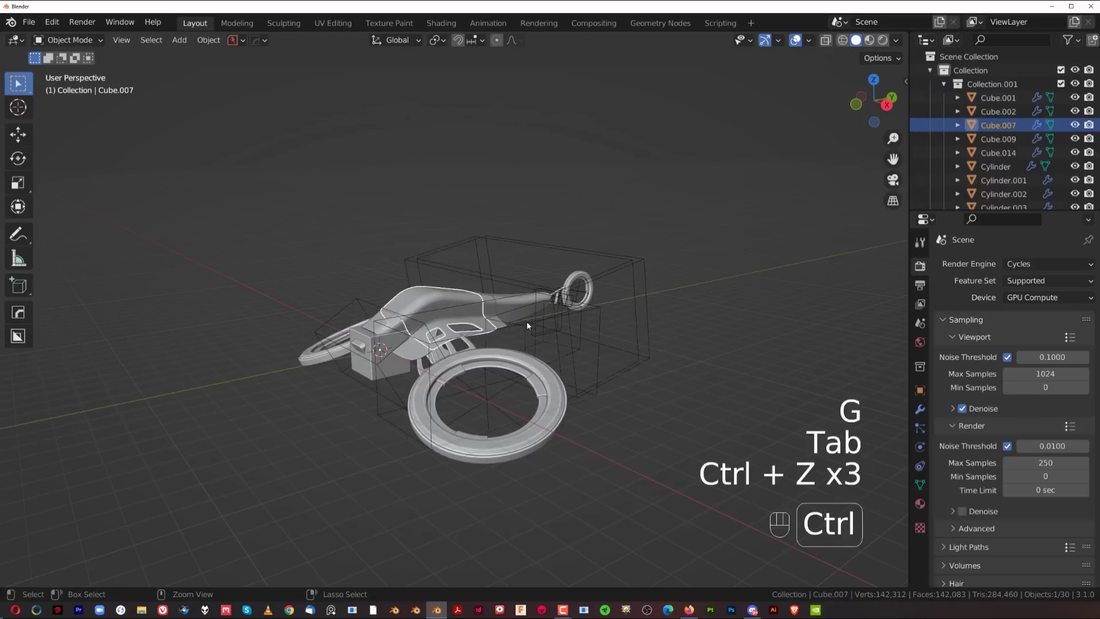
{"action": "key", "text": "ctrl+z"}
{"action": "key", "text": "ctrl+z"}
{"action": "key", "text": "ctrl+z"}
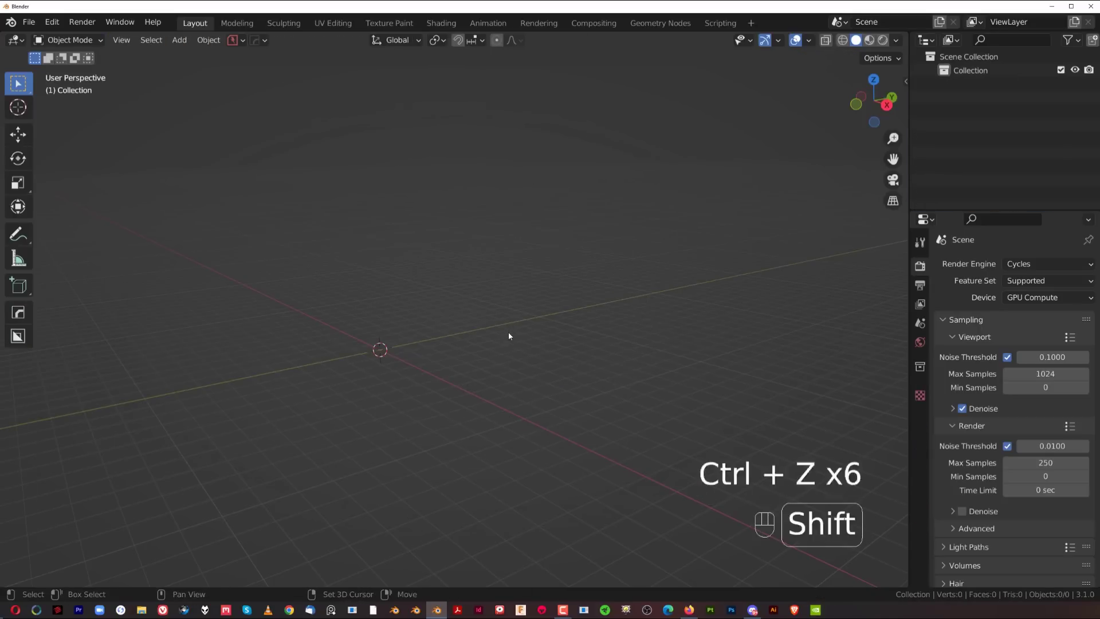
Add a mesh cube at the centre of the emptied scene.
{"action": "key", "text": "shift+a"}
{"action": "mouse_move", "coordinate": [510, 311]}
{"action": "left_click", "coordinate": [573, 358]}
{"action": "middle_click_drag", "start_coordinate": [415, 378], "coordinate": [495, 355]}
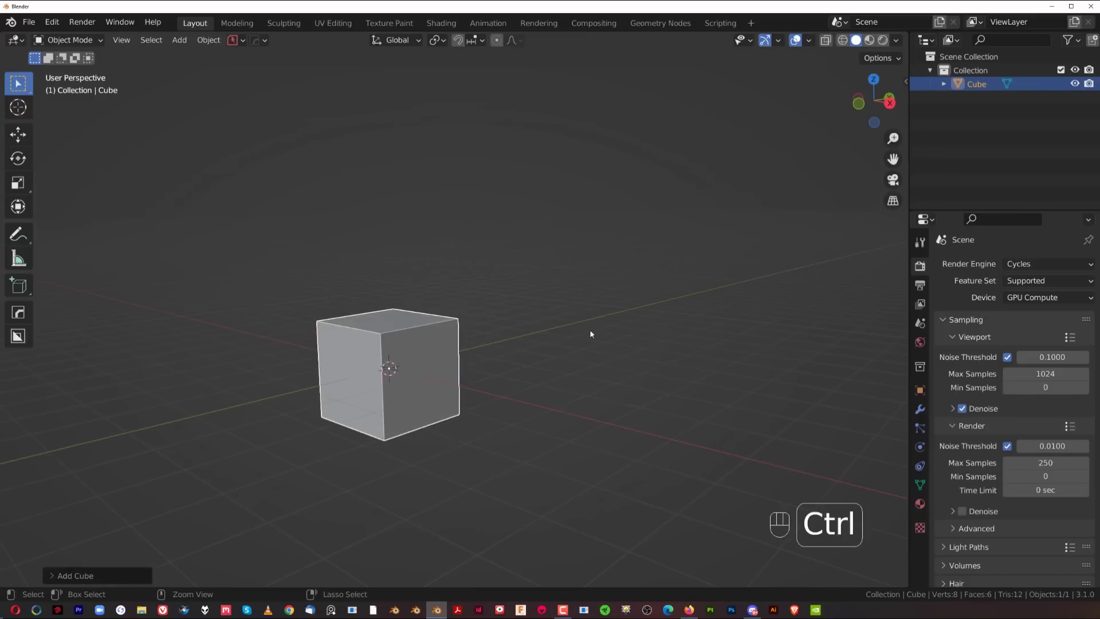
Link the Collection from drone 10.blend into the scene with the Save Pie's Link option.
{"action": "key", "text": "ctrl+s"}
{"action": "left_click", "coordinate": [743, 219]}
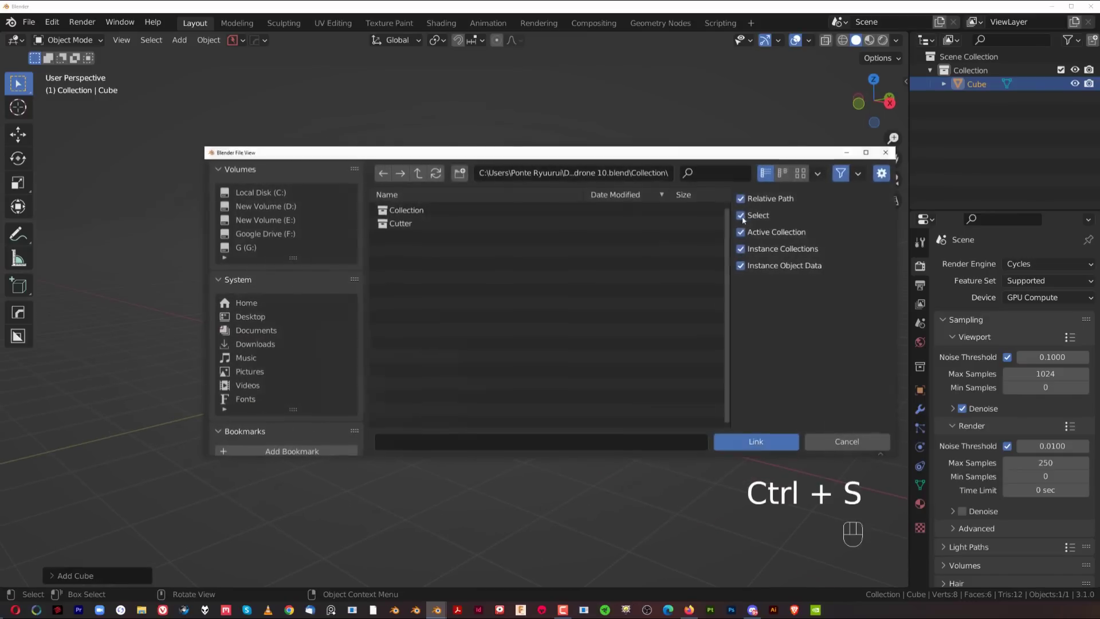
{"action": "left_click", "coordinate": [421, 211]}
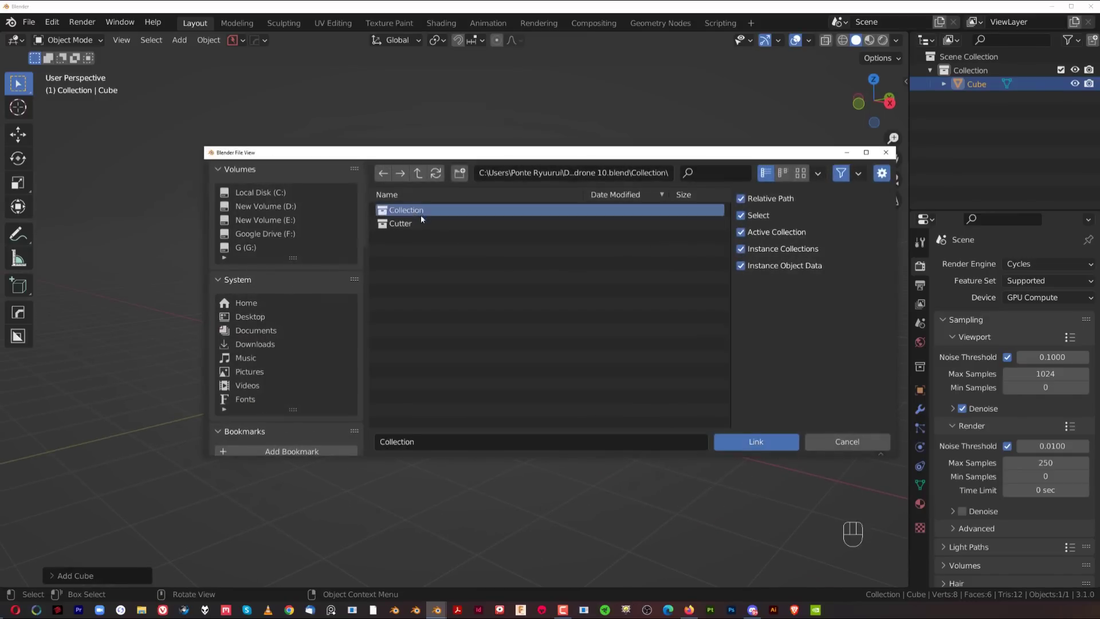
{"action": "left_click", "coordinate": [748, 441]}
{"action": "scroll", "coordinate": [530, 429], "scroll_direction": "down", "scroll_amount": 4}
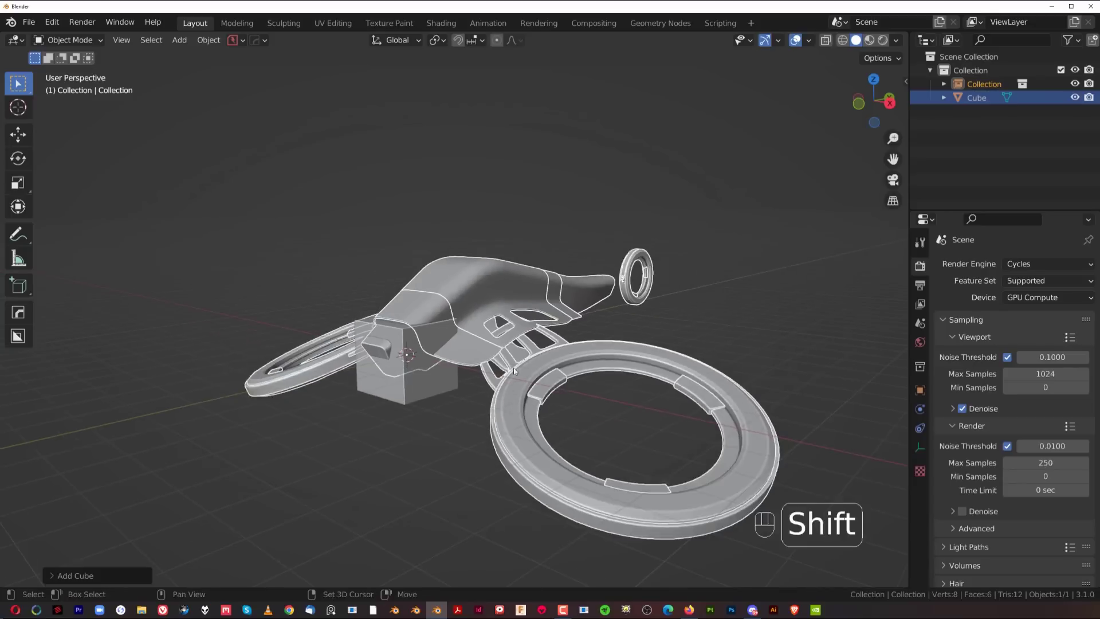
Select the linked drone collection and open its drone 10.blend library from the Modes Pie.
{"action": "key", "text": "Tab"}
{"action": "key", "text": "Tab"}
{"action": "key", "text": "Tab"}
{"action": "scroll", "coordinate": [475, 302], "scroll_direction": "up", "scroll_amount": 3}
{"action": "key", "text": "Tab"}
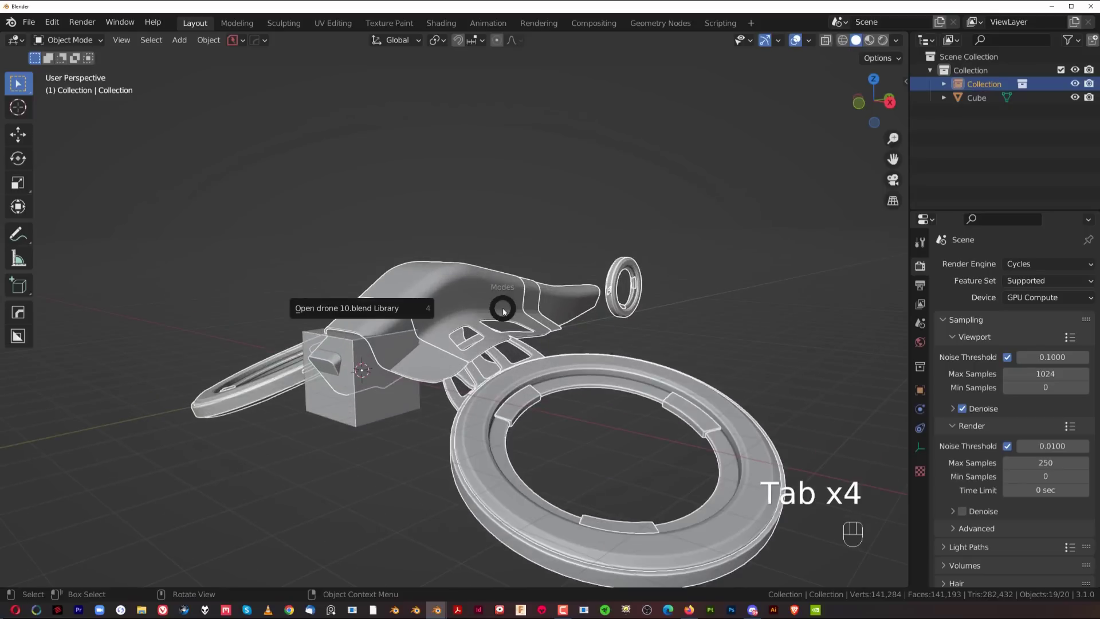
{"action": "left_click", "coordinate": [353, 309]}
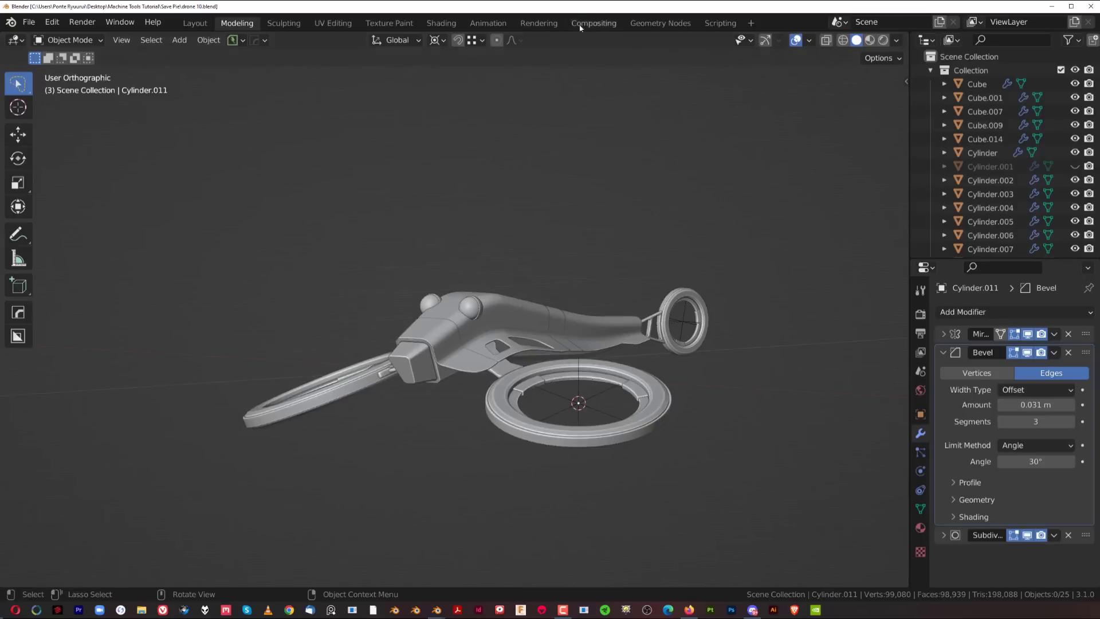
Shift the drone 10.blend window aside and put the drone body Cube.007 into Edit Mode with vertex selection.
{"action": "left_click_drag", "start_coordinate": [578, 6], "coordinate": [609, 47]}
{"action": "left_click", "coordinate": [518, 361]}
{"action": "key", "text": "Tab"}
{"action": "left_click", "coordinate": [453, 366]}
{"action": "scroll", "coordinate": [521, 364], "scroll_direction": "up", "scroll_amount": 2}
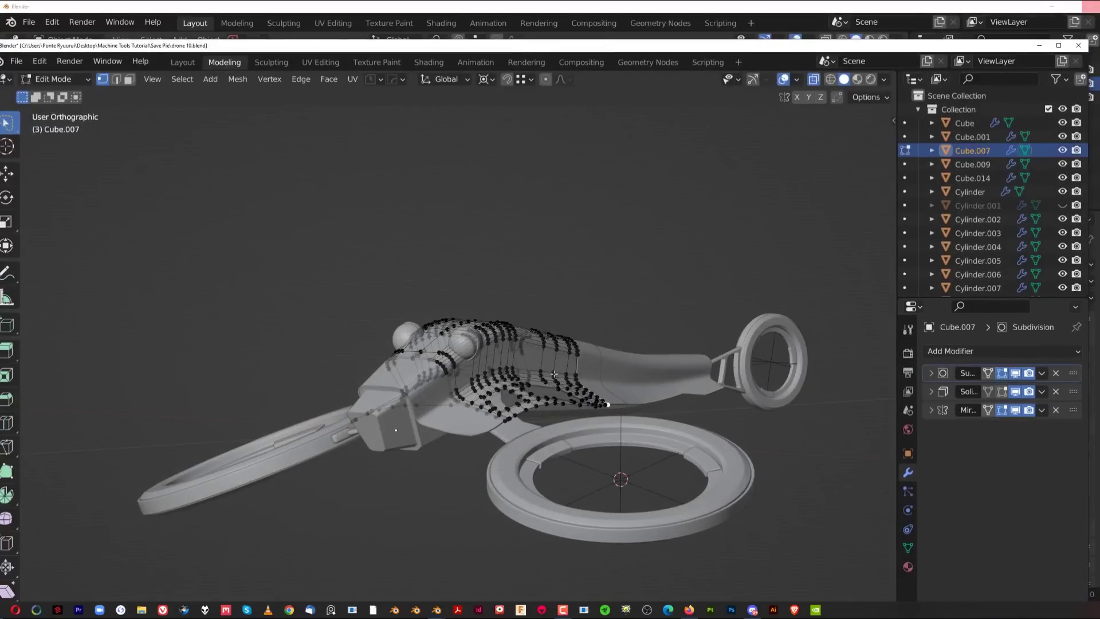
Select a face loop on the middle of drone body Cube.007 and move it upward, returning to Object Mode.
{"action": "key", "text": "Tab"}
{"action": "left_click", "coordinate": [579, 340]}
{"action": "key", "text": "Tab"}
{"action": "key", "text": "3"}
{"action": "left_click", "coordinate": [540, 345], "text": "alt"}
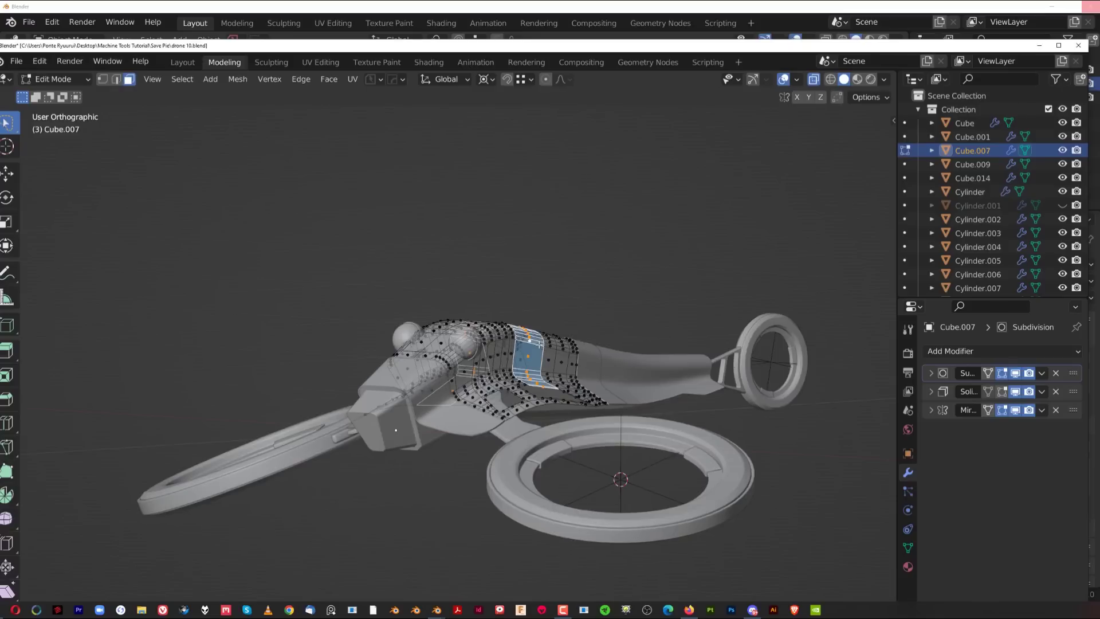
{"action": "key", "text": "g"}
{"action": "left_click", "coordinate": [548, 293]}
{"action": "key", "text": "Tab"}
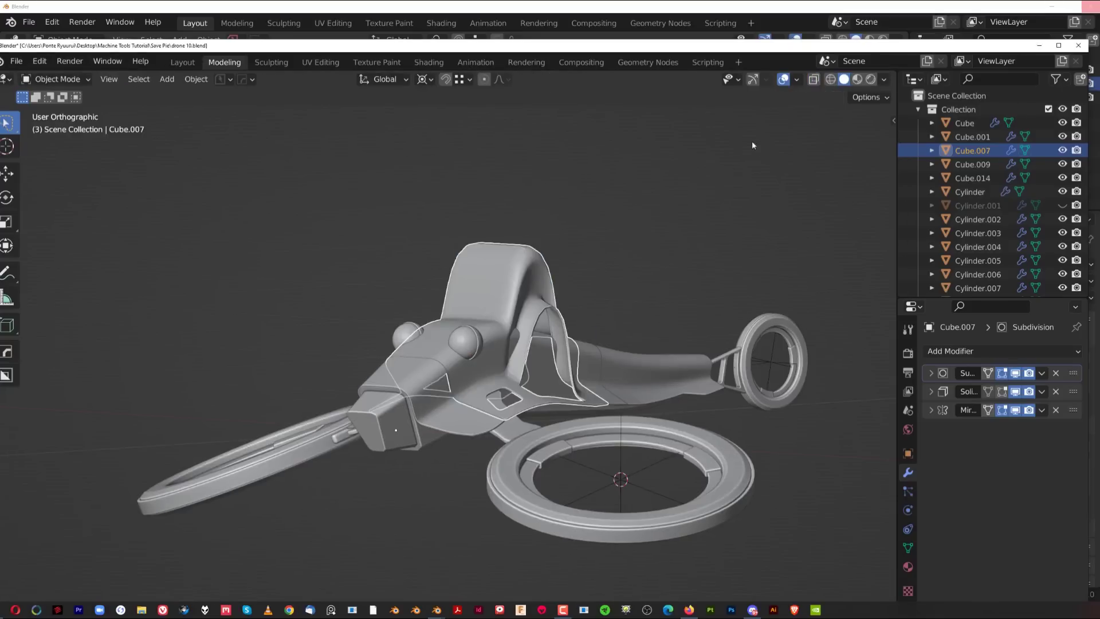
Undo the face loop move on Cube.007 and close the drone 10.blend window.
{"action": "left_click_drag", "start_coordinate": [506, 50], "coordinate": [487, 91]}
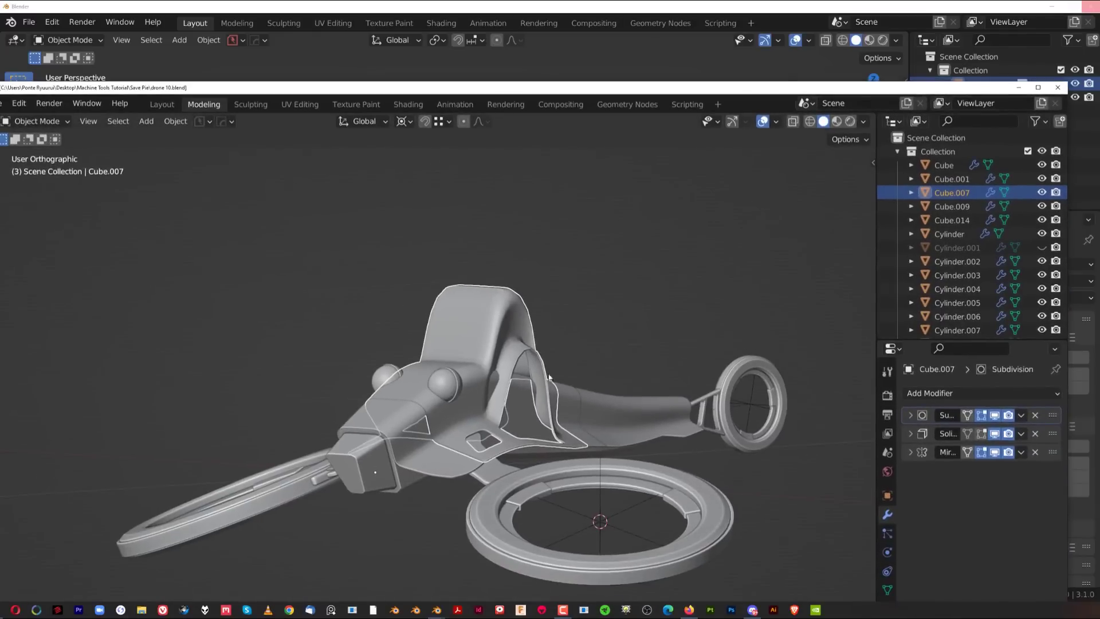
{"action": "key", "text": "Tab"}
{"action": "key", "text": "ctrl+z"}
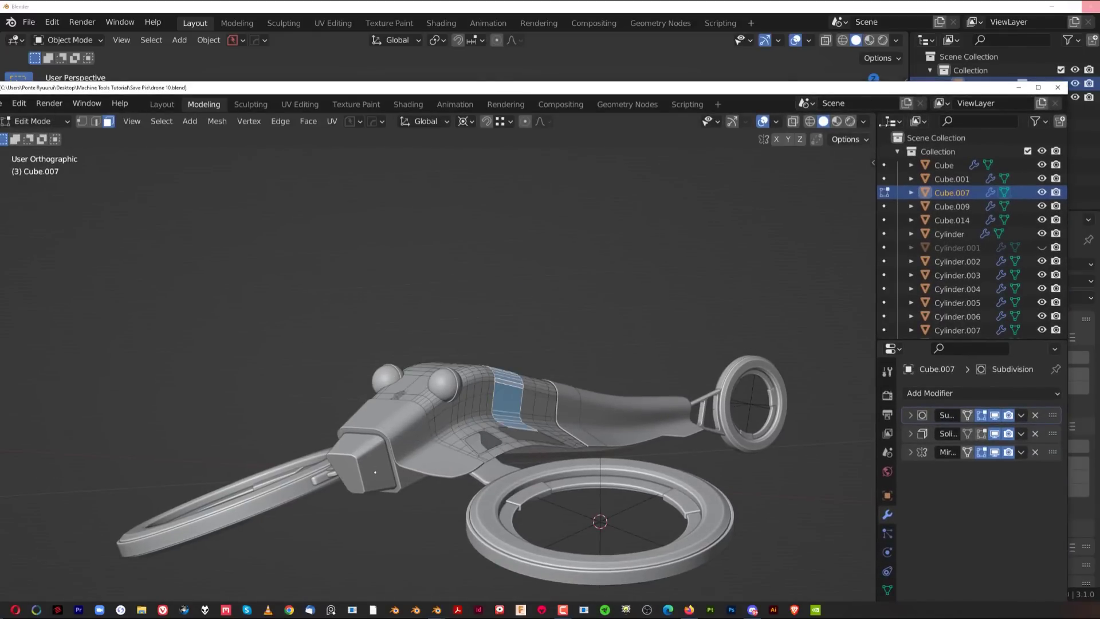
{"action": "left_click", "coordinate": [1061, 89]}
Delete the linked drone Collection from the scene, keeping the cube.
{"action": "left_click", "coordinate": [544, 408]}
{"action": "scroll", "coordinate": [490, 278], "scroll_direction": "down", "scroll_amount": 4}
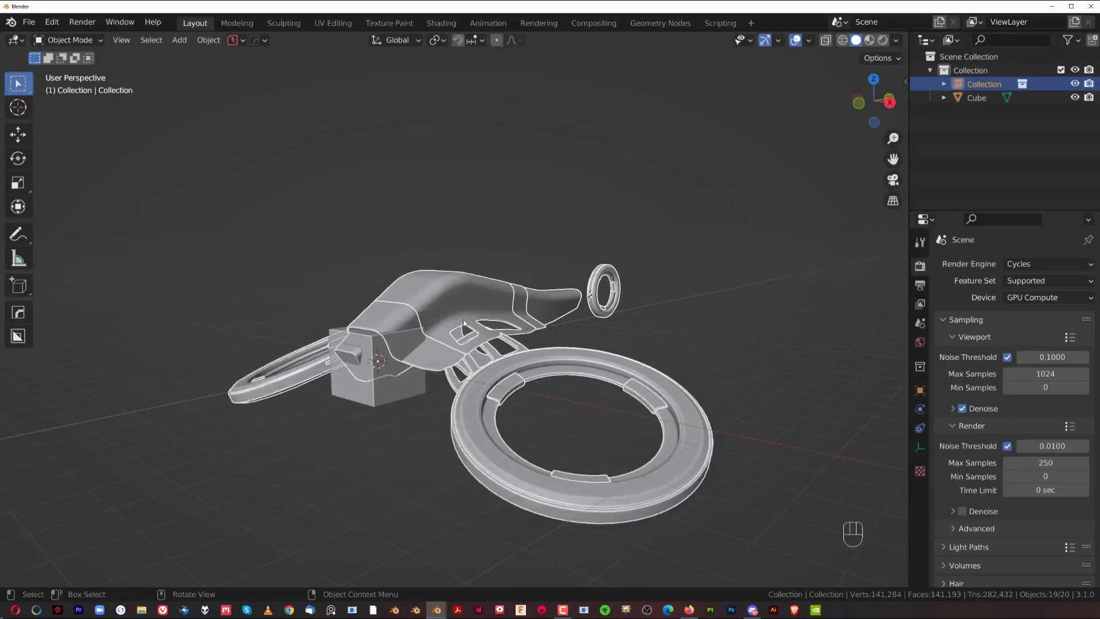
{"action": "key", "text": "x"}
{"action": "left_click", "coordinate": [520, 307]}
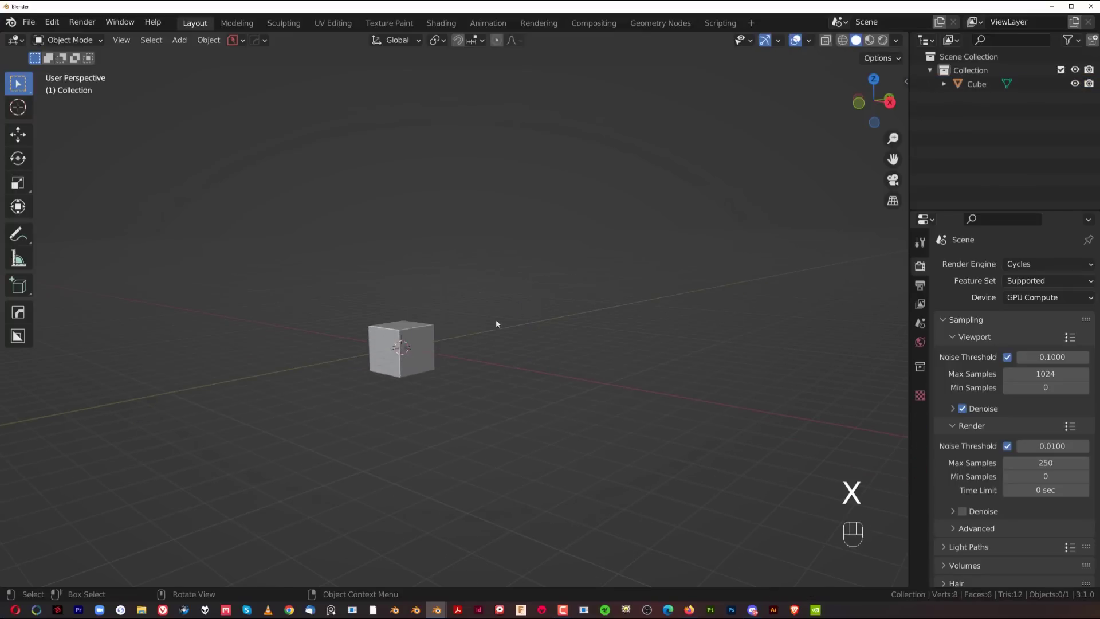
Bring up the External Data options from the Save Pie and look at Pack Resources.
{"action": "scroll", "coordinate": [504, 324], "scroll_direction": "up", "scroll_amount": 3}
{"action": "key", "text": "ctrl+s"}
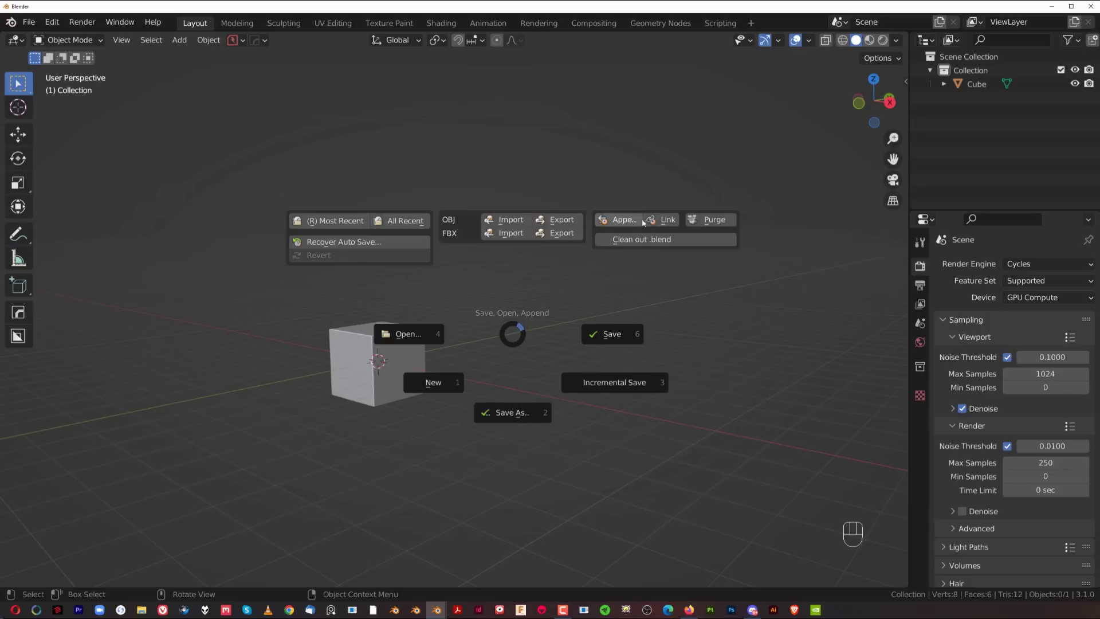
{"action": "left_click", "coordinate": [693, 222]}
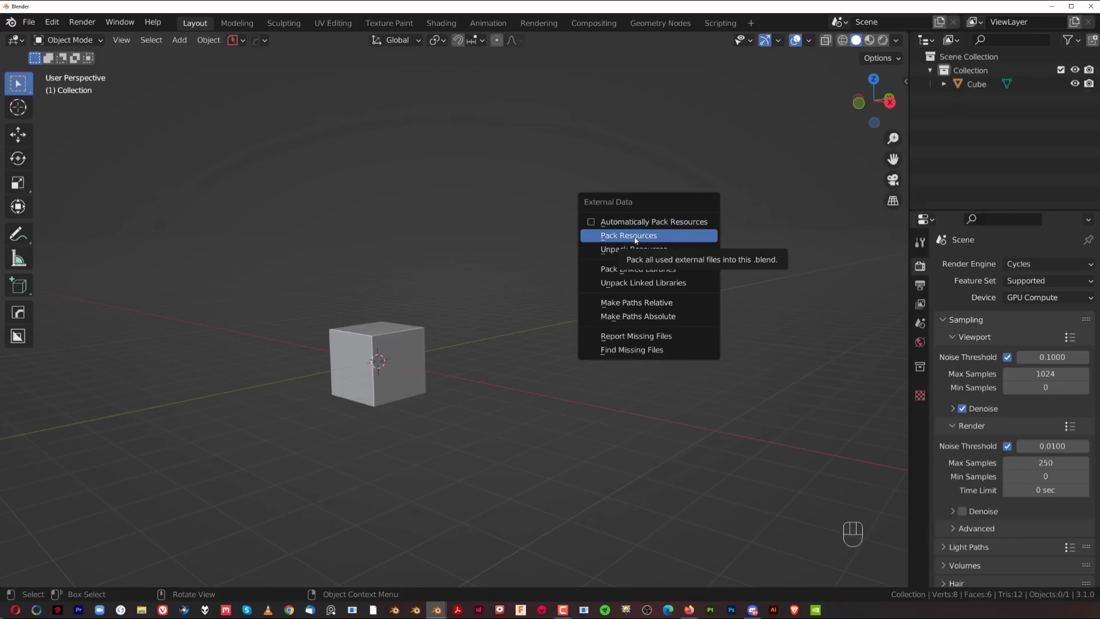
{"action": "left_click", "coordinate": [609, 241]}
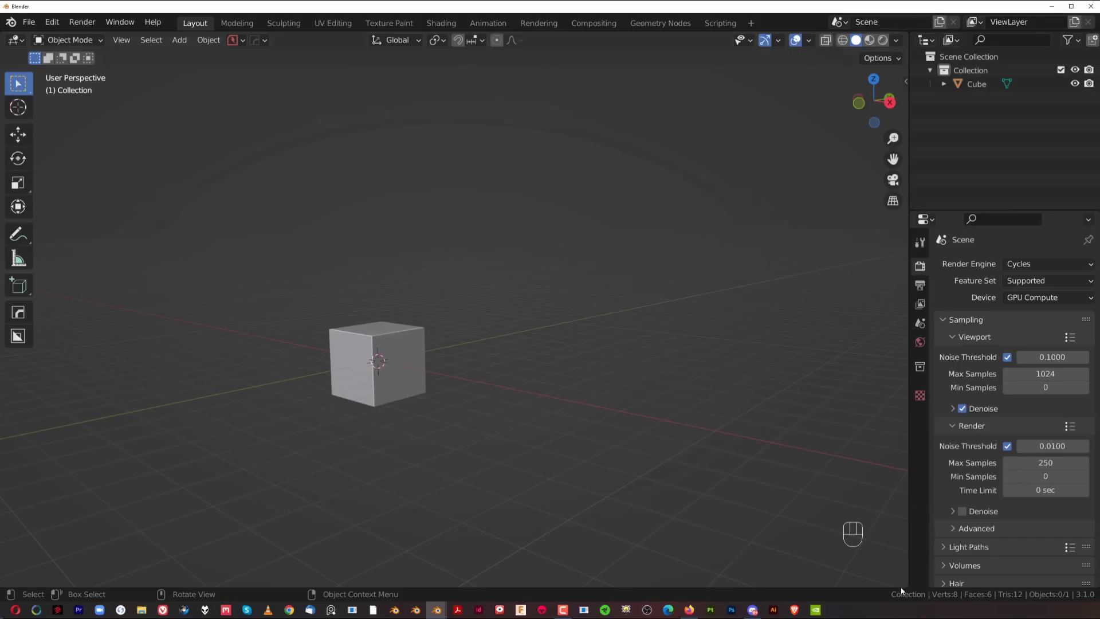
{"action": "middle_click_drag", "start_coordinate": [416, 360], "coordinate": [500, 328], "text": "shift"}
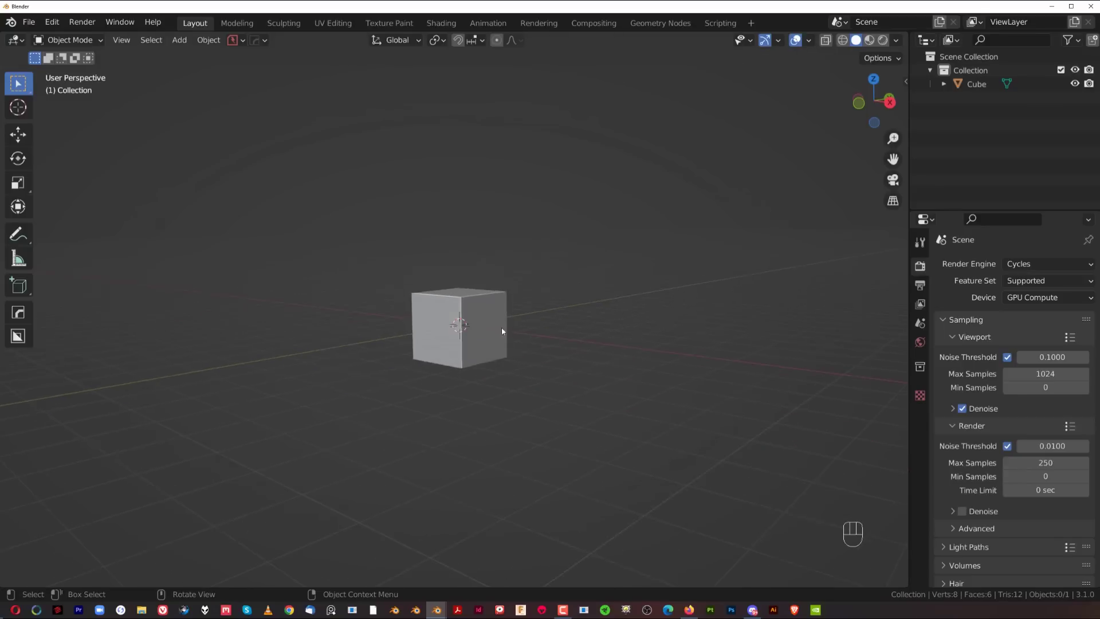
{"action": "scroll", "coordinate": [501, 328], "scroll_direction": "up", "scroll_amount": 2}
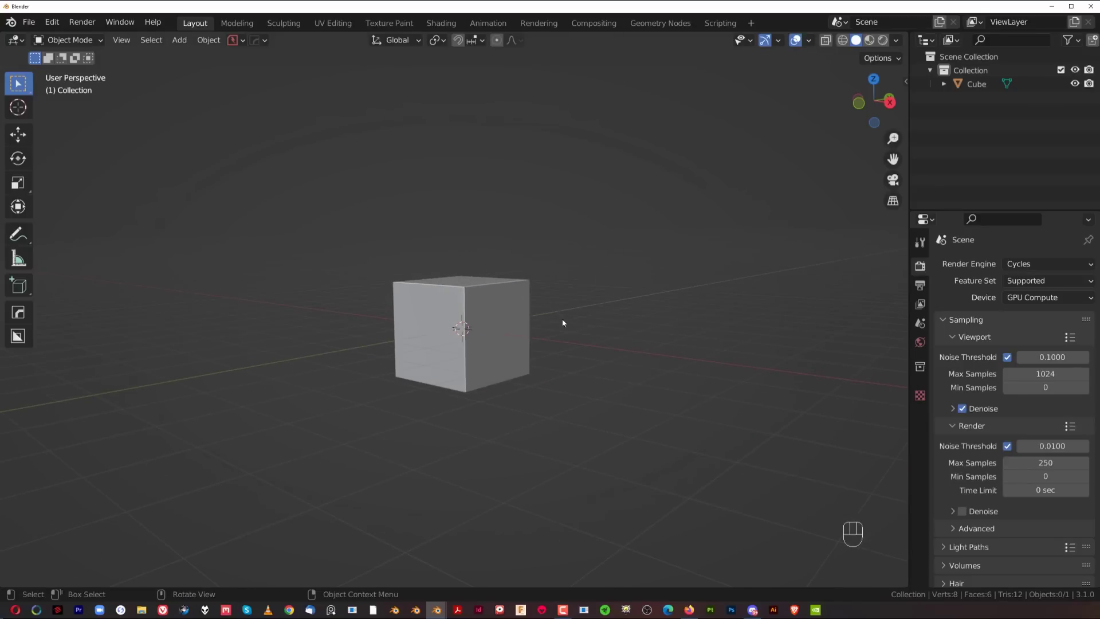
{"action": "middle_click_drag", "start_coordinate": [511, 290], "coordinate": [484, 298]}
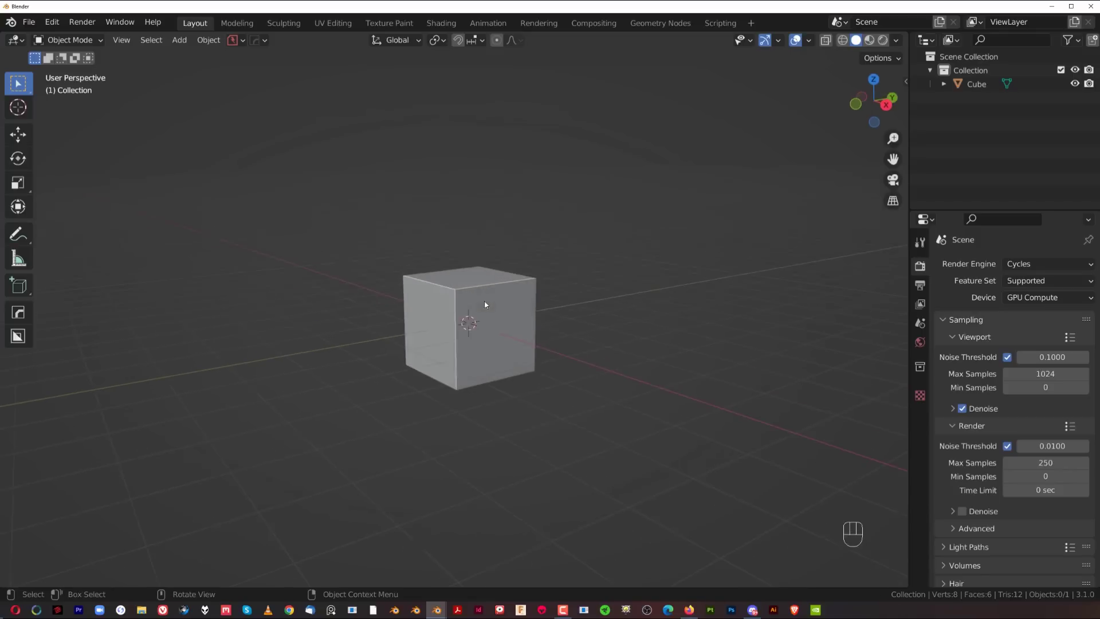
{"action": "scroll", "coordinate": [487, 301], "scroll_direction": "up", "scroll_amount": 1}
{"action": "middle_click_drag", "start_coordinate": [647, 372], "coordinate": [638, 370], "text": "shift"}
{"action": "middle_click_drag", "start_coordinate": [552, 335], "coordinate": [556, 338]}
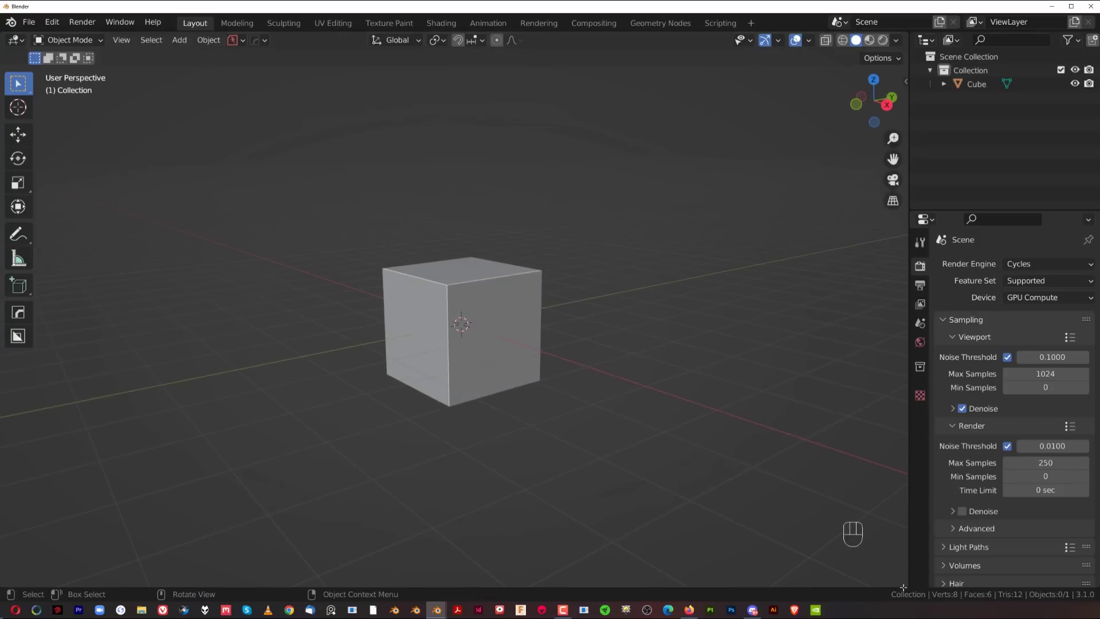
Split the 3D viewport horizontally and turn the lower area into a Shader Editor showing the World nodes.
{"action": "left_click_drag", "start_coordinate": [903, 580], "coordinate": [676, 339]}
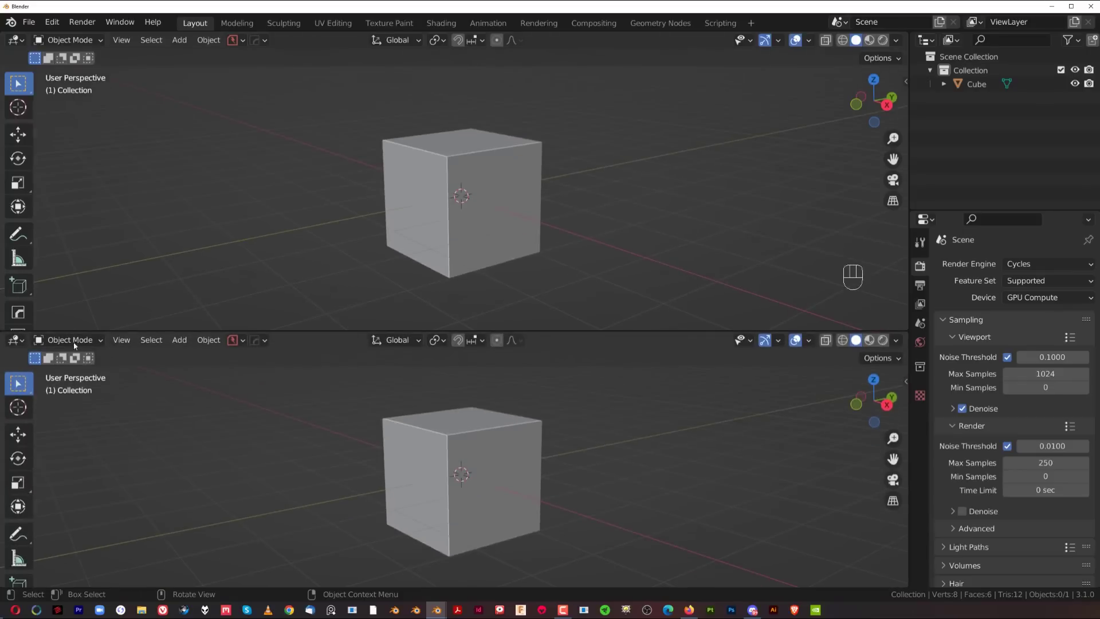
{"action": "left_click", "coordinate": [22, 344]}
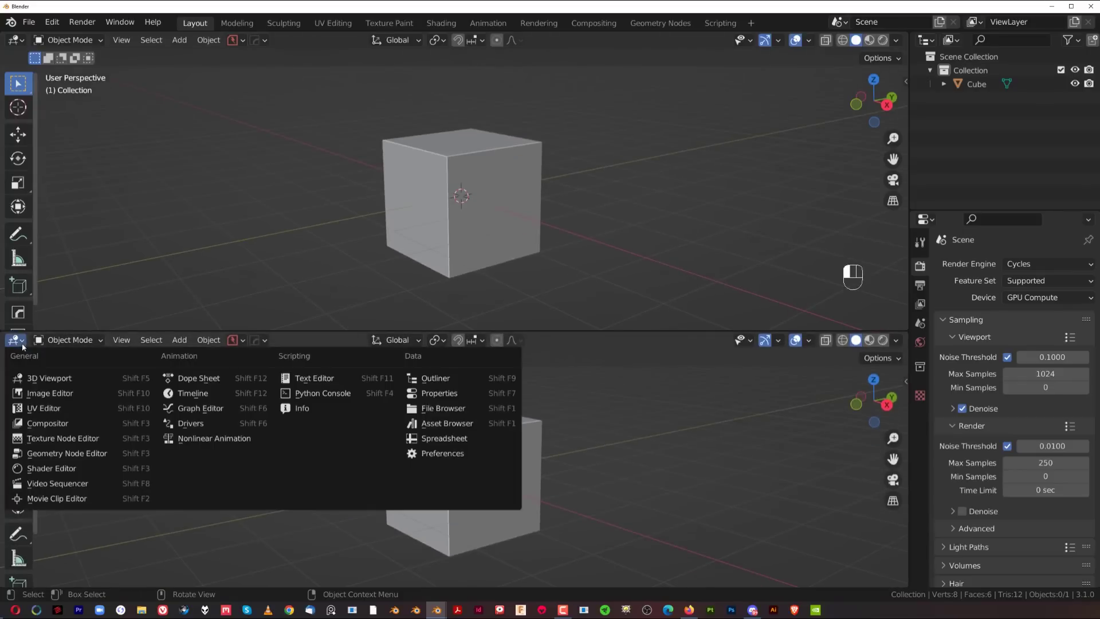
{"action": "left_click", "coordinate": [68, 468]}
{"action": "left_click", "coordinate": [60, 340]}
{"action": "left_click", "coordinate": [68, 370]}
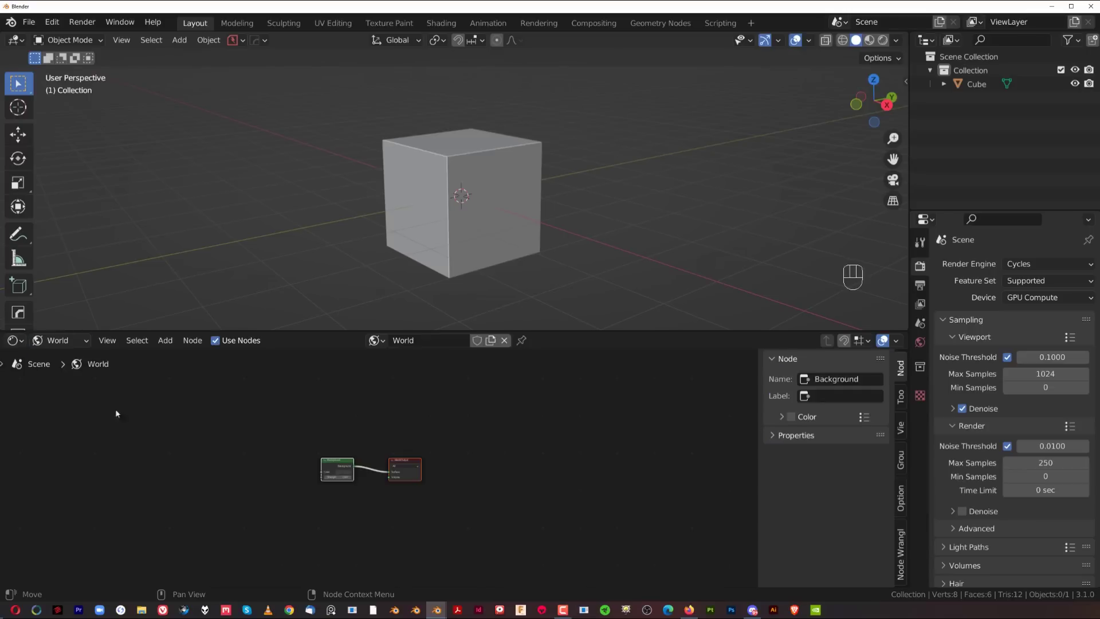
Add an Environment Texture setup with mapping nodes to the World's Background node and space it out beside the node.
{"action": "left_click", "coordinate": [325, 458]}
{"action": "key", "text": "ctrl+t"}
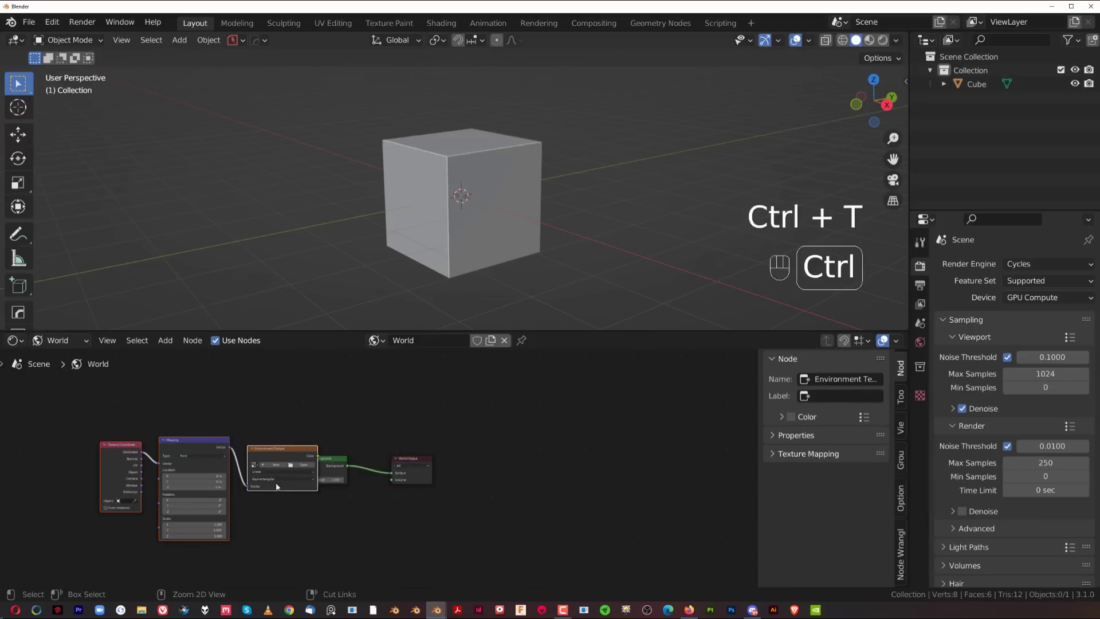
{"action": "left_click_drag", "start_coordinate": [282, 452], "coordinate": [225, 444]}
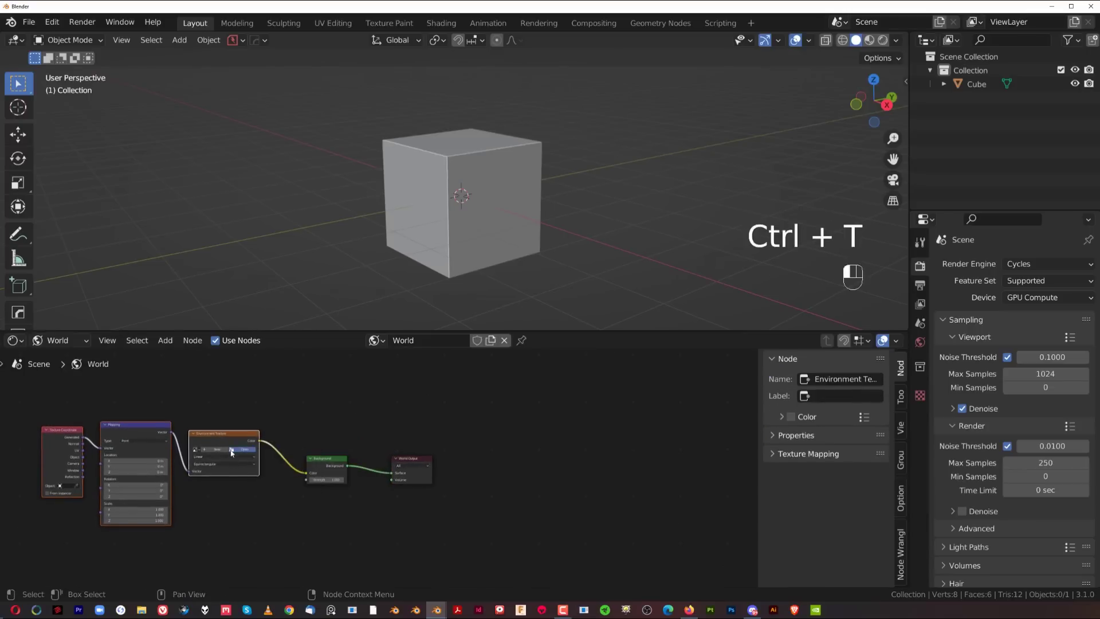
Load abandoned_slipway_4k.hdr from the HDRi folder in Blender - All into the Environment Texture node.
{"action": "left_click", "coordinate": [231, 450]}
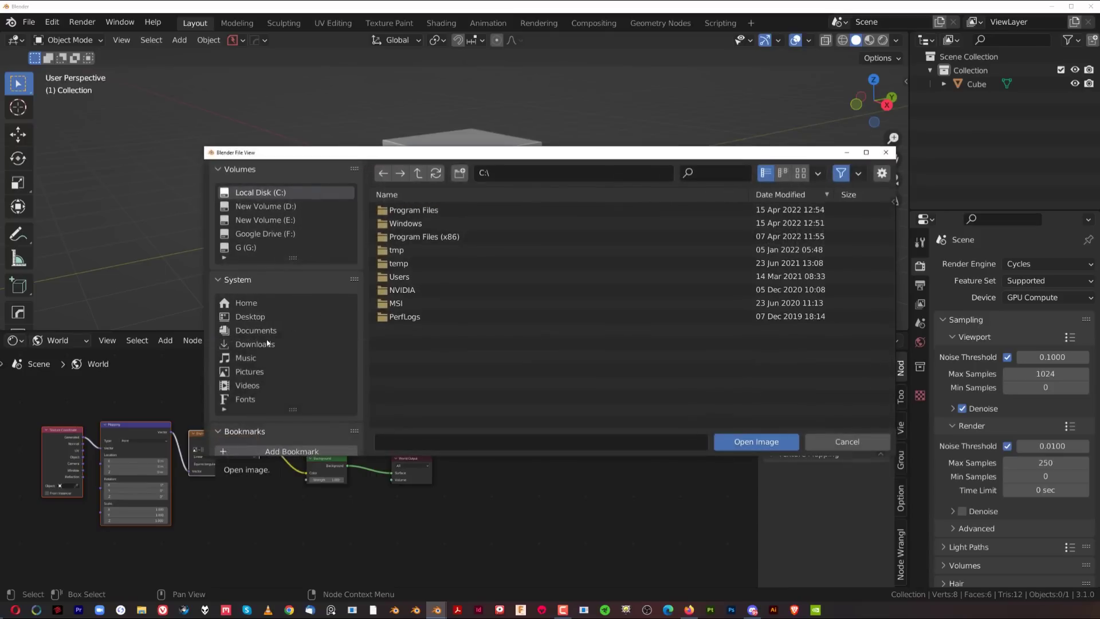
{"action": "left_click", "coordinate": [250, 317]}
{"action": "left_click", "coordinate": [504, 194]}
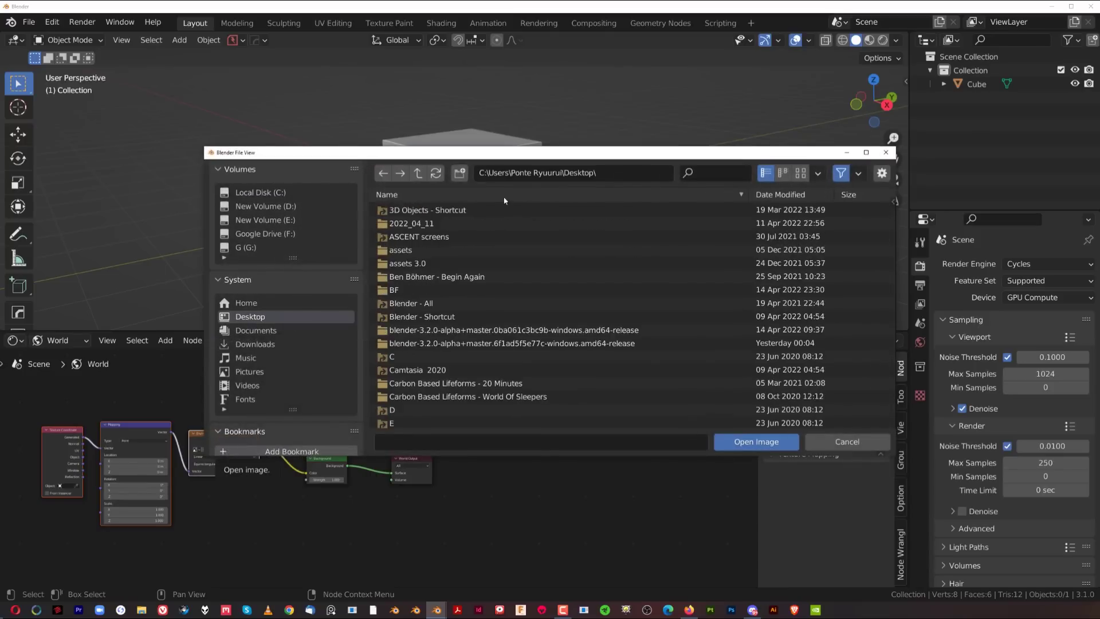
{"action": "double_click", "coordinate": [428, 303]}
{"action": "scroll", "coordinate": [426, 373], "scroll_direction": "down", "scroll_amount": 5}
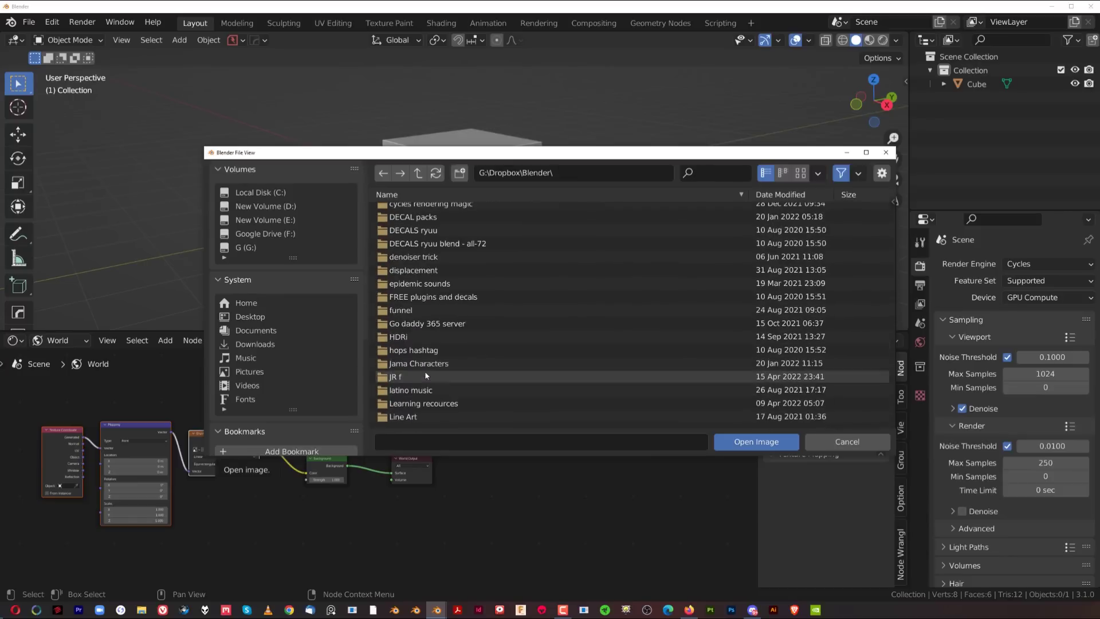
{"action": "double_click", "coordinate": [401, 337]}
{"action": "double_click", "coordinate": [435, 249]}
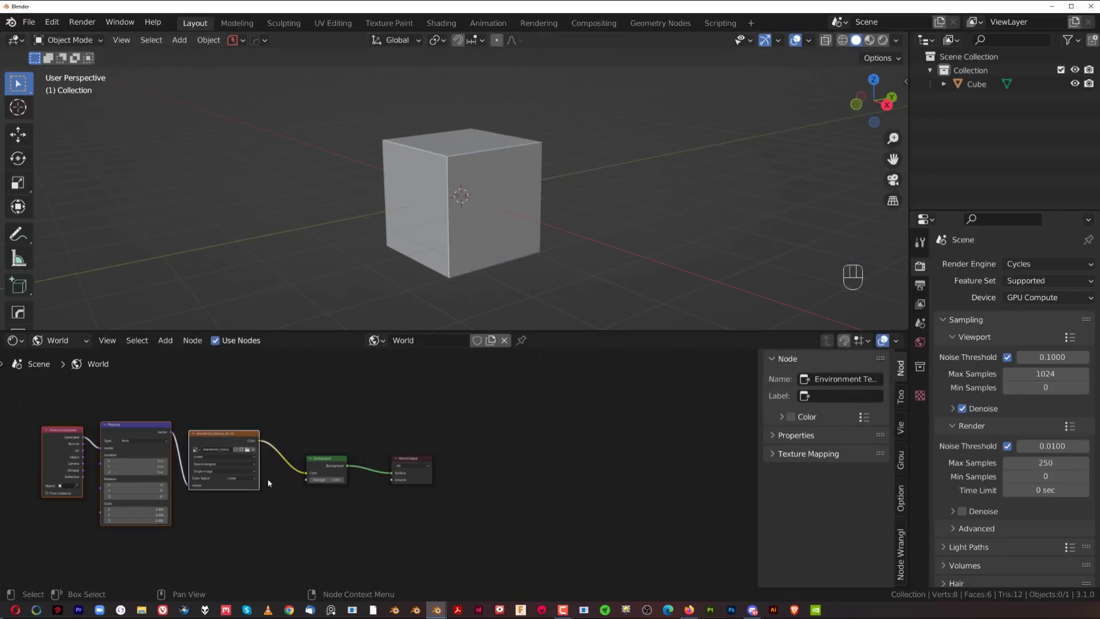
{"action": "scroll", "coordinate": [194, 482], "scroll_direction": "up", "scroll_amount": 4}
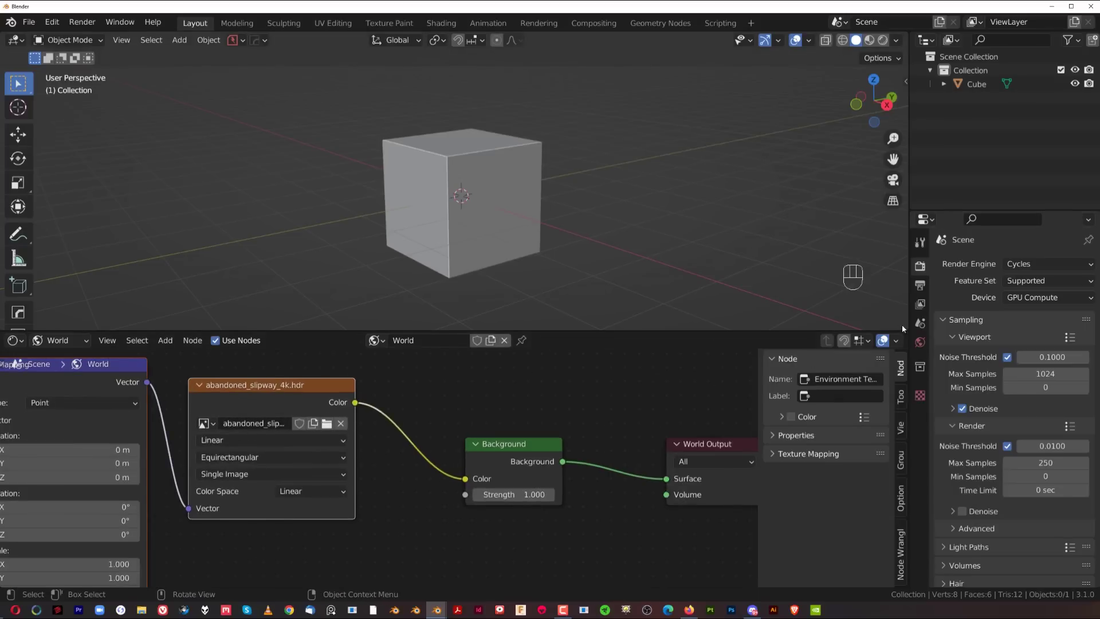
Merge the Shader Editor area back into a single 3D viewport.
{"action": "left_click_drag", "start_coordinate": [904, 324], "coordinate": [768, 363]}
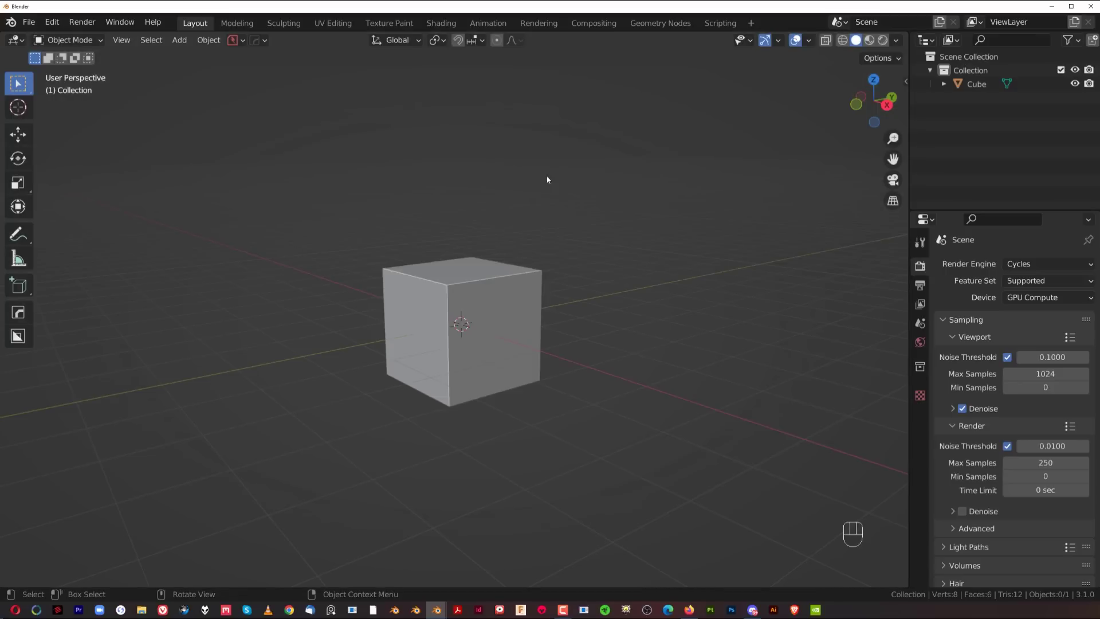
{"action": "middle_click_drag", "start_coordinate": [462, 328], "coordinate": [459, 323], "text": "shift"}
{"action": "scroll", "coordinate": [497, 296], "scroll_direction": "up", "scroll_amount": 2}
Bring up the Save Pie's external data options again with the HDR image loaded in the World.
{"action": "key", "text": "ctrl+s"}
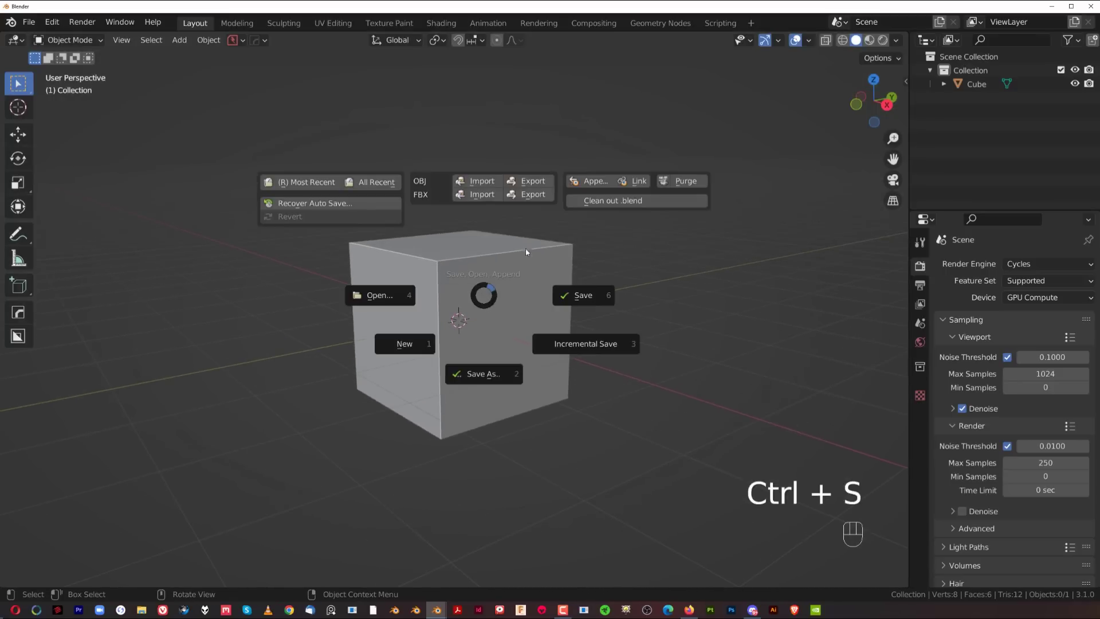
{"action": "left_click", "coordinate": [669, 182]}
{"action": "left_click", "coordinate": [662, 185]}
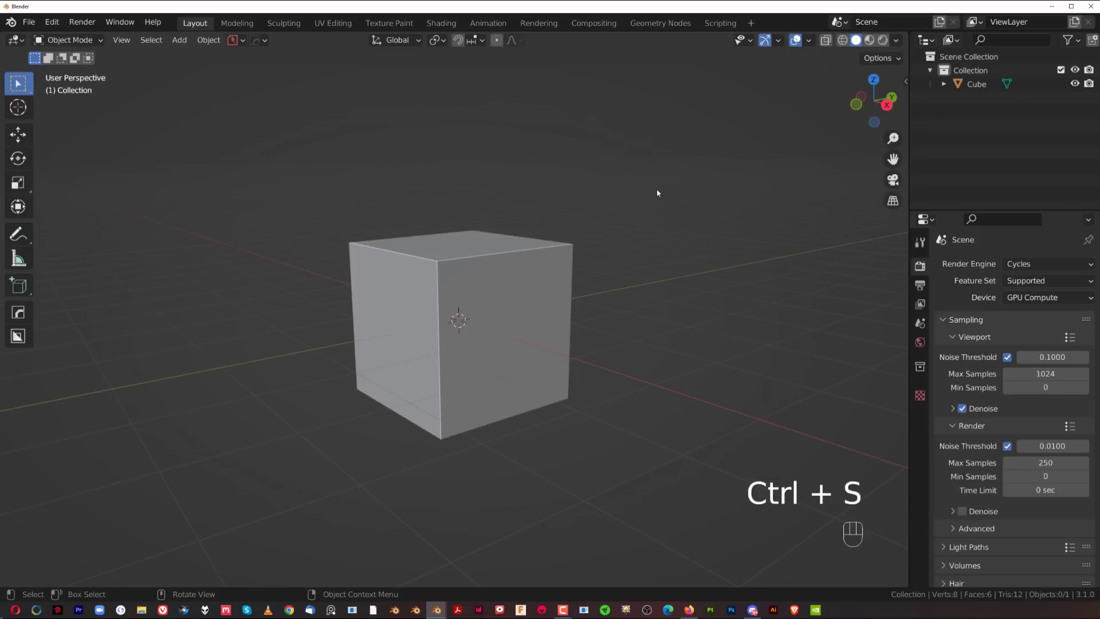
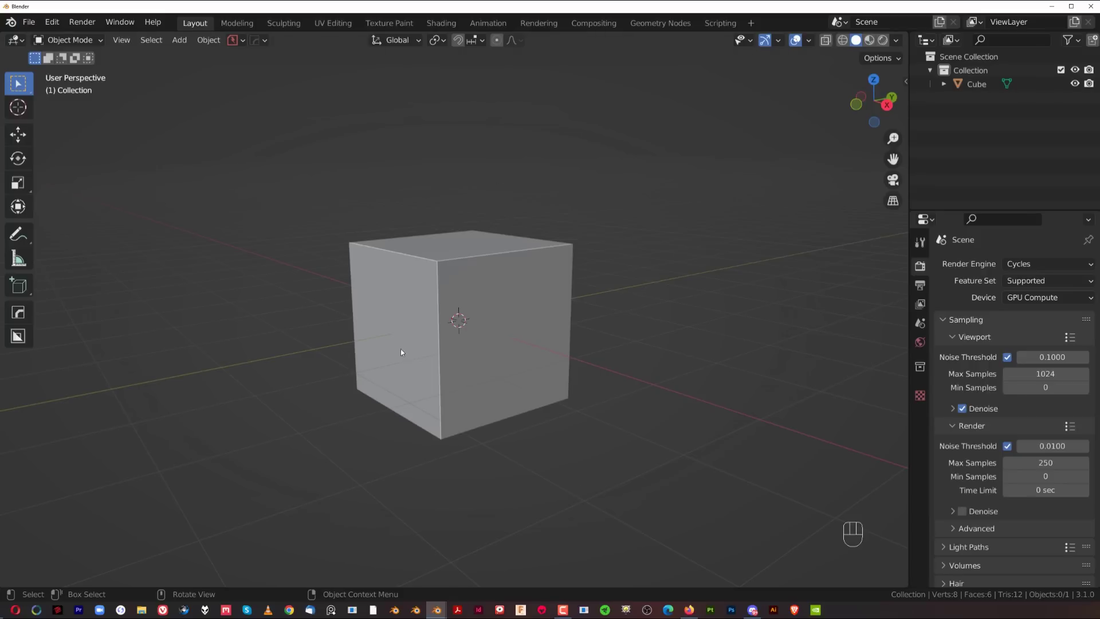
View the Purge option in the Save Pie and undo the last scene change.
{"action": "key", "text": "ctrl+s"}
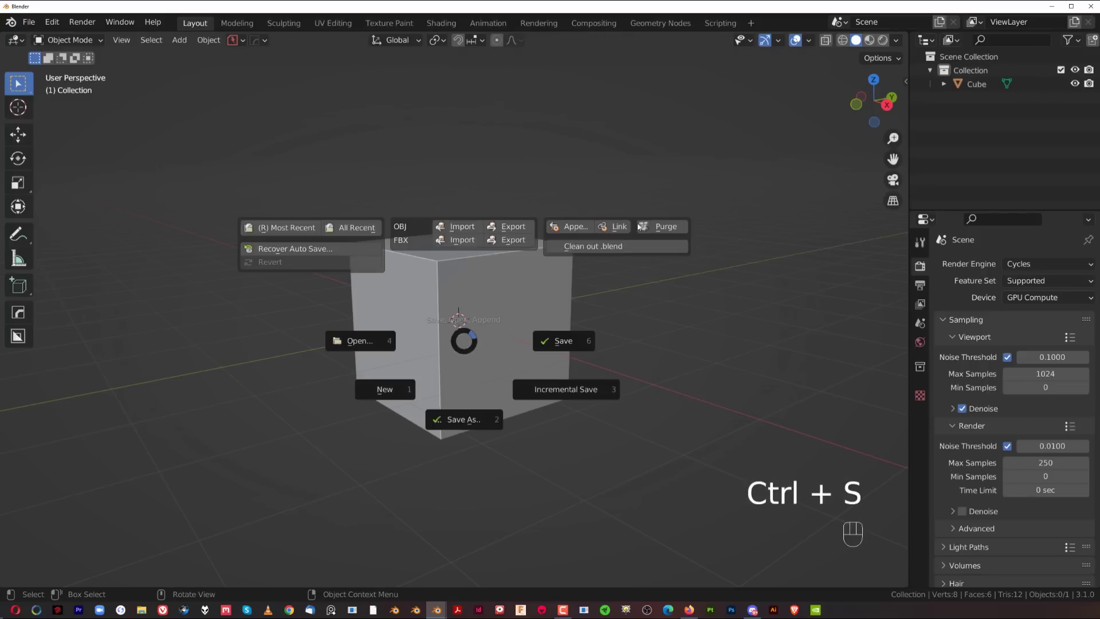
{"action": "key", "text": "ctrl+z"}
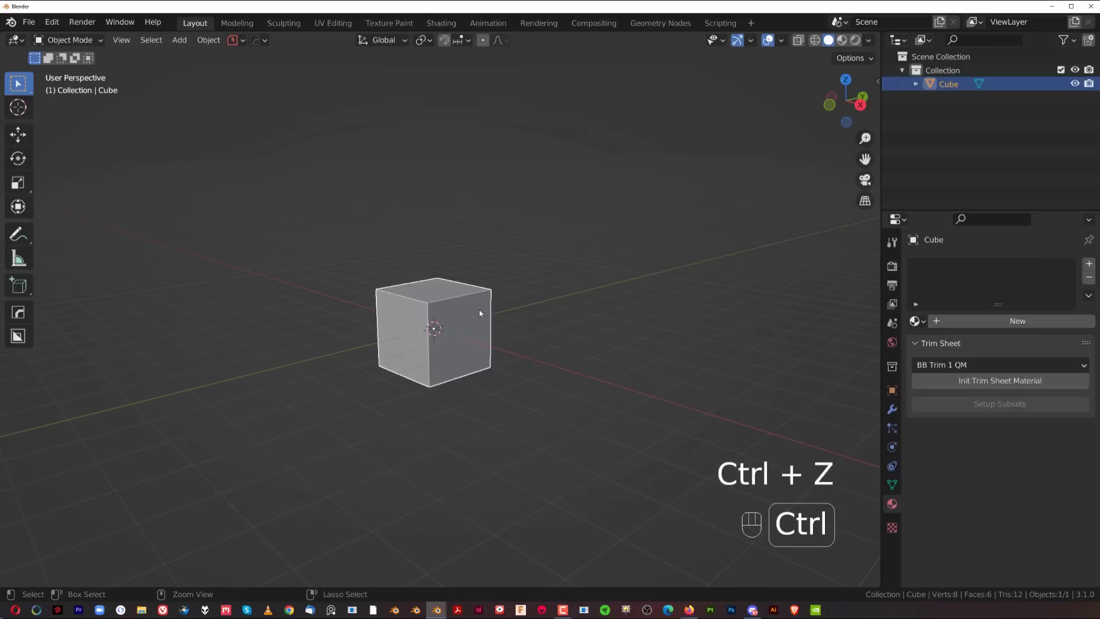
{"action": "key", "text": "ctrl+s"}
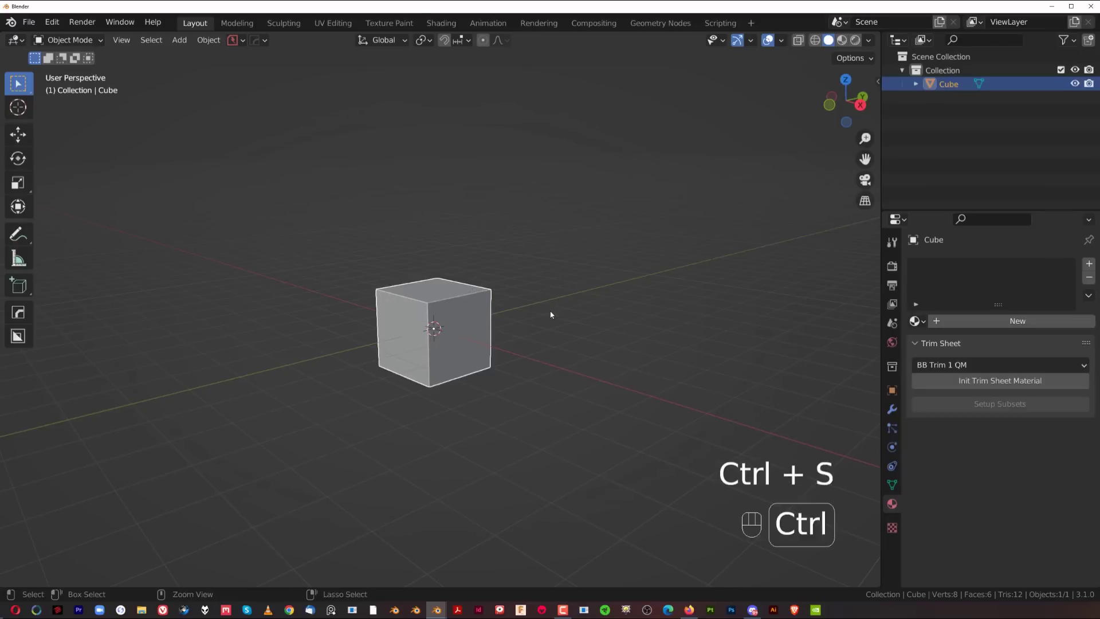
Assign a blank Principled material to the cube with the Blank Material command.
{"action": "key", "text": "alt+m"}
{"action": "left_click", "coordinate": [554, 315]}
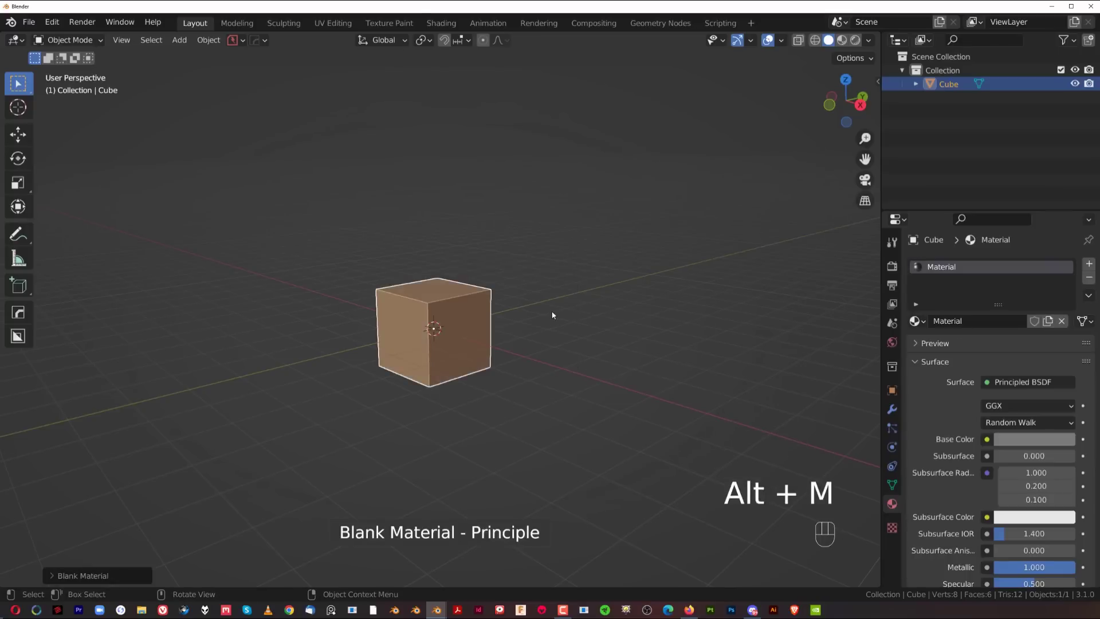
{"action": "middle_click_drag", "start_coordinate": [552, 312], "coordinate": [599, 296], "text": "shift"}
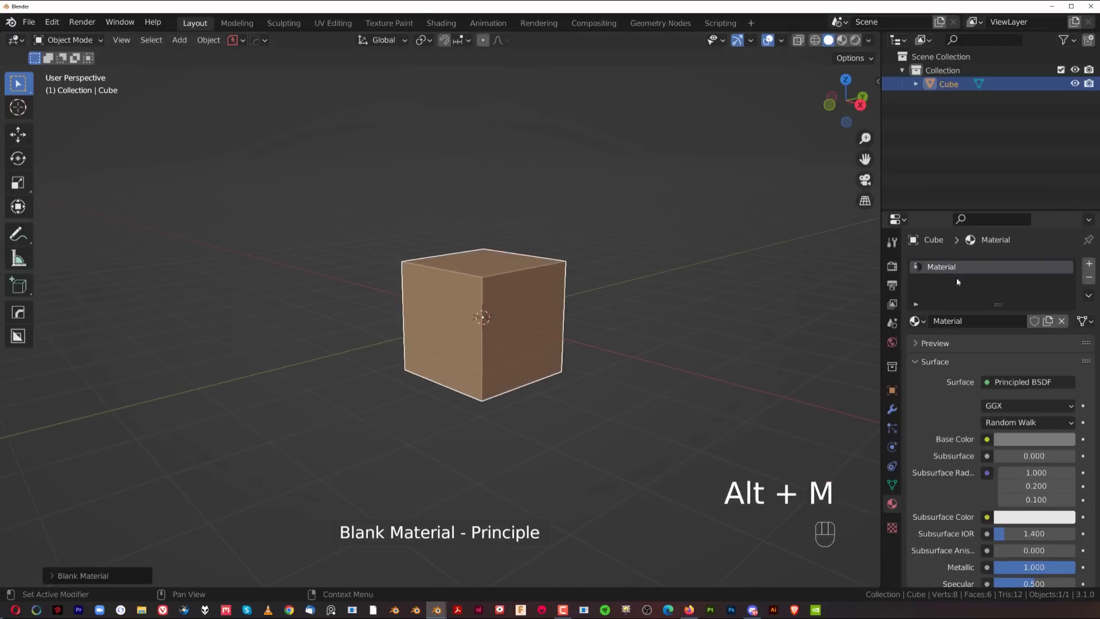
Remove the material slot from the cube and inspect the list of unused materials left in the file.
{"action": "left_click", "coordinate": [1089, 279]}
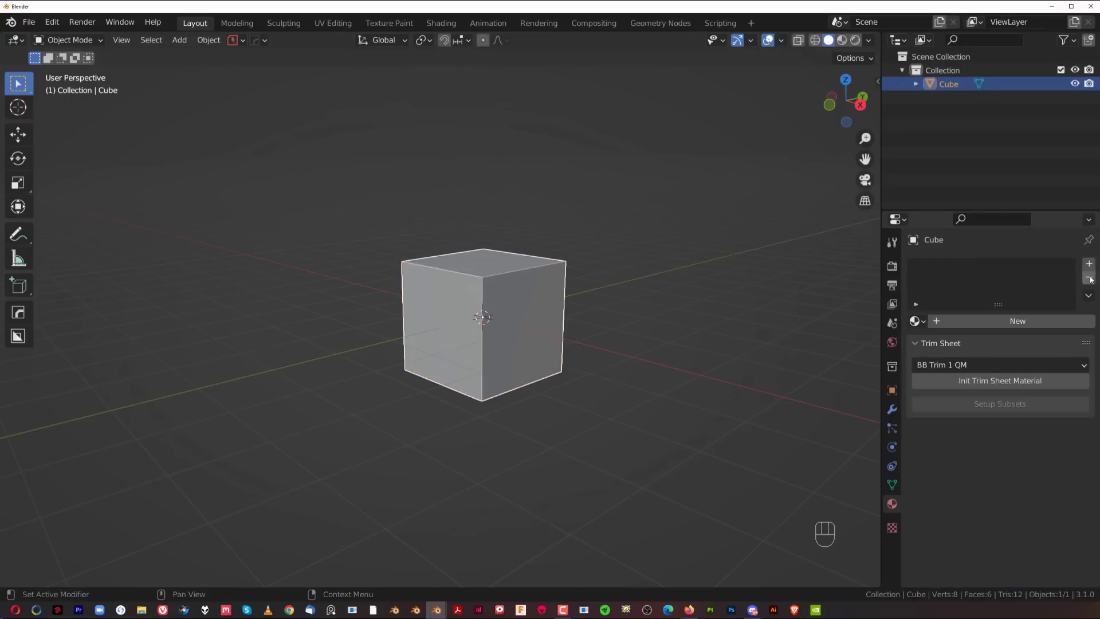
{"action": "middle_click_drag", "start_coordinate": [585, 327], "coordinate": [557, 335], "text": "shift"}
{"action": "left_click", "coordinate": [915, 321]}
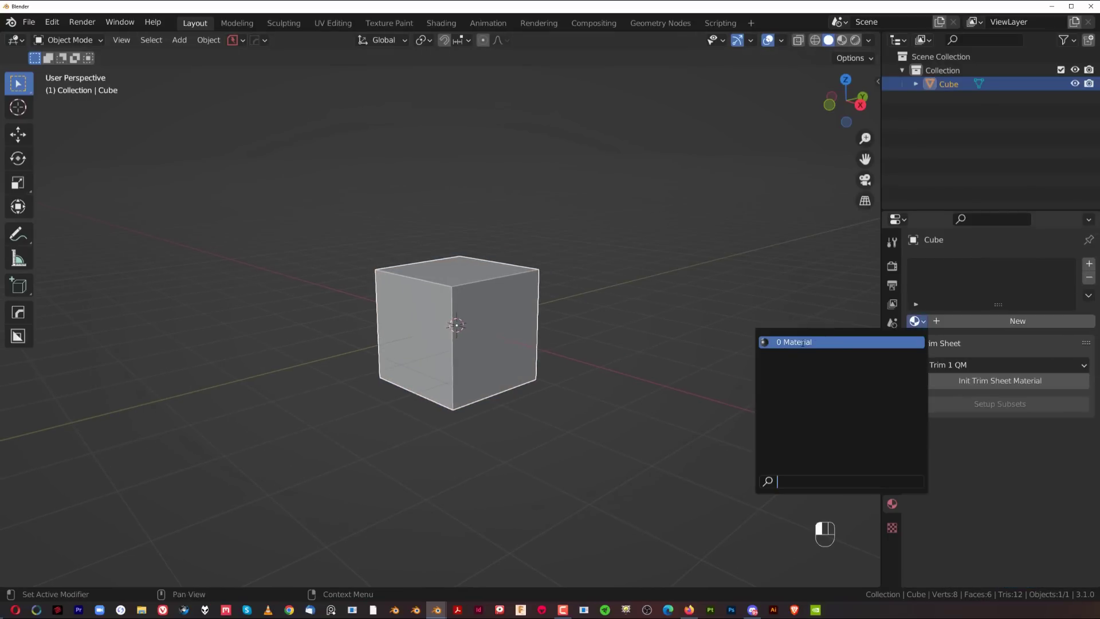
{"action": "left_click", "coordinate": [508, 349]}
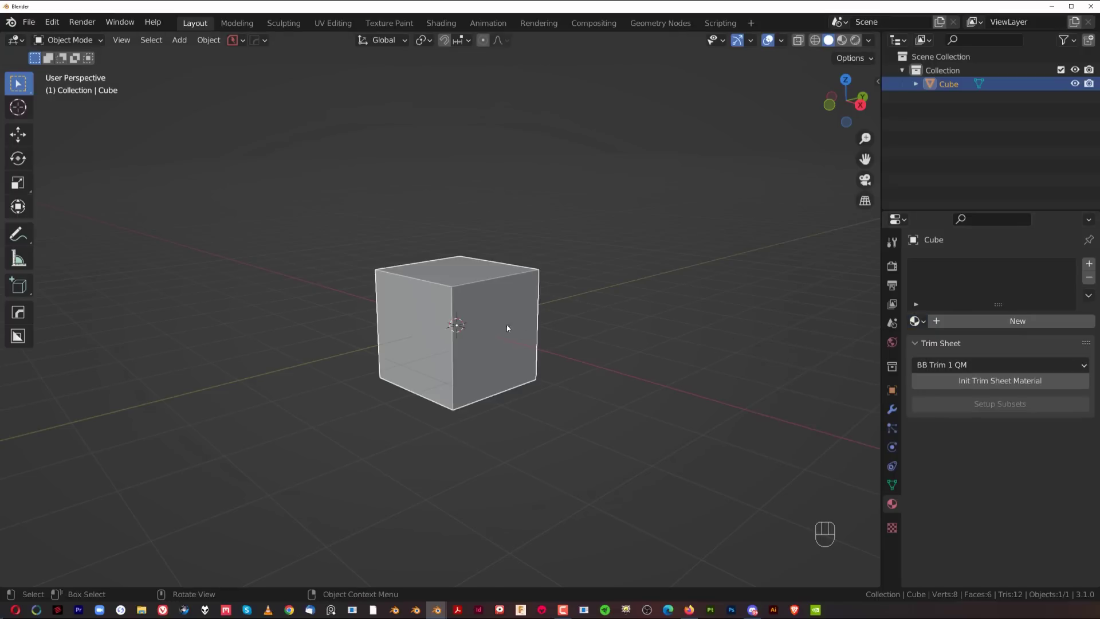
Purge the file's unused data with the Save Pie and check the list of available materials for the cube.
{"action": "key", "text": "ctrl+s"}
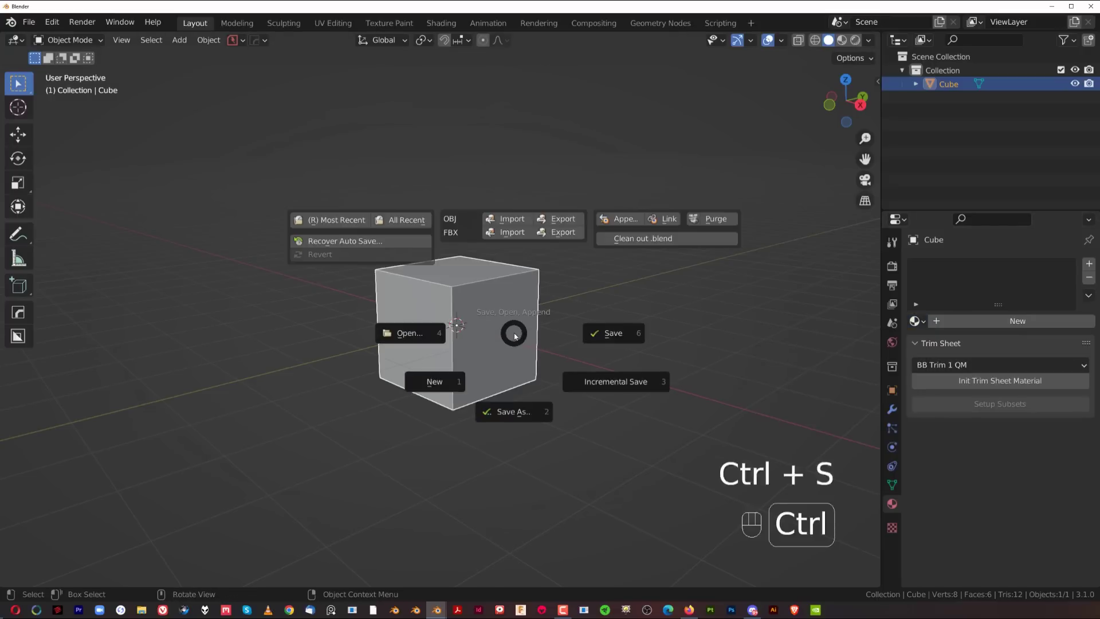
{"action": "left_click", "coordinate": [717, 219]}
{"action": "left_click", "coordinate": [915, 321]}
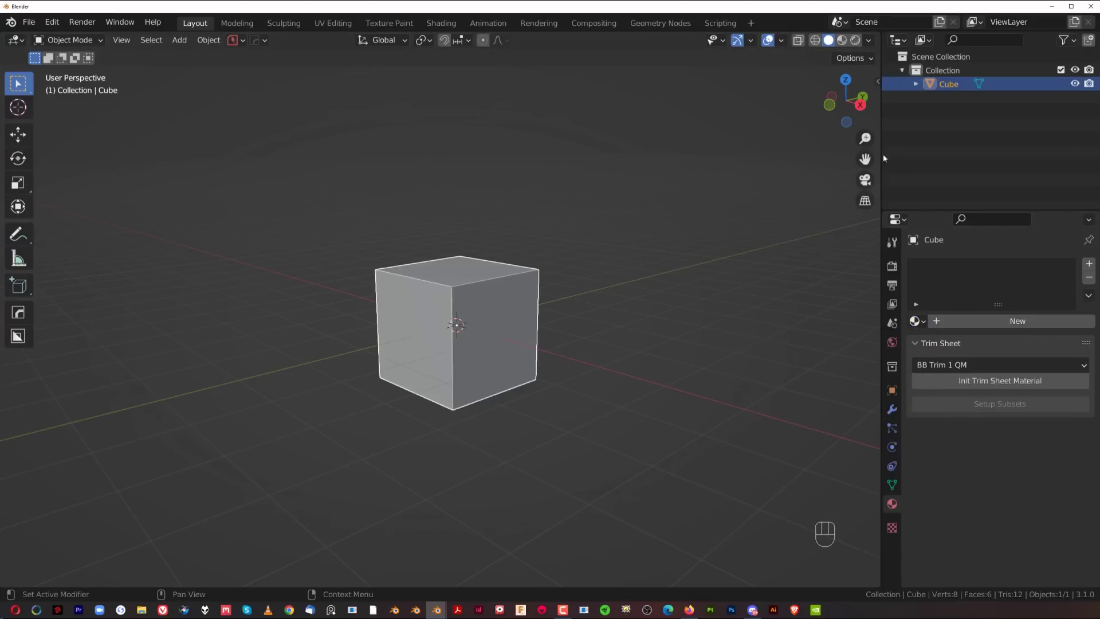
Switch the Outliner's display mode to Orphan Data and purge the orphaned data-blocks from there.
{"action": "left_click_drag", "start_coordinate": [882, 154], "coordinate": [719, 166]}
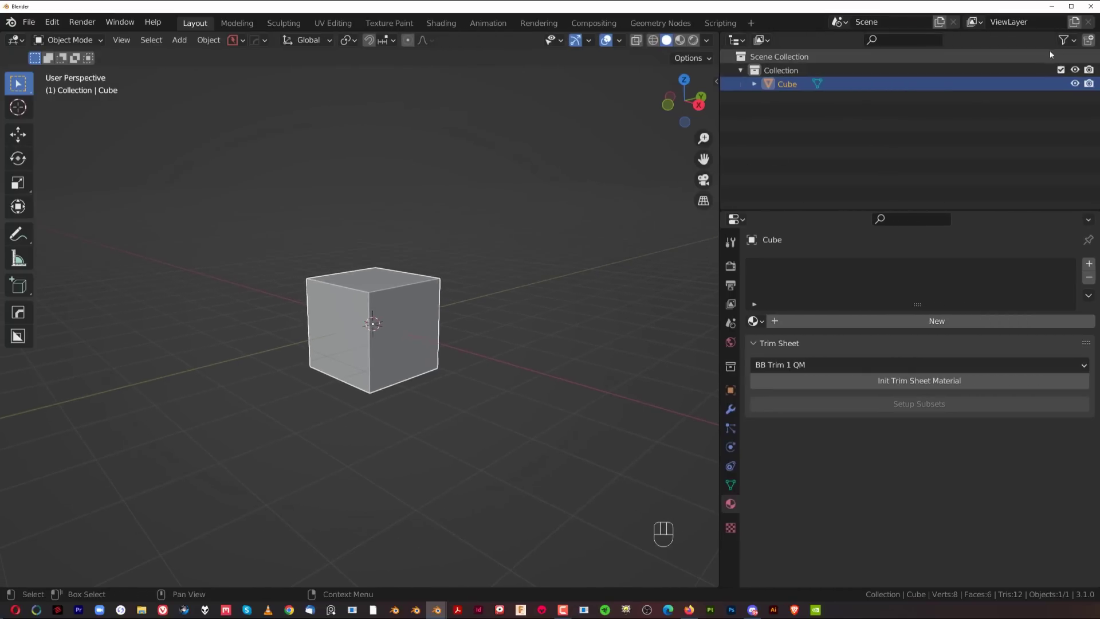
{"action": "left_click", "coordinate": [769, 44]}
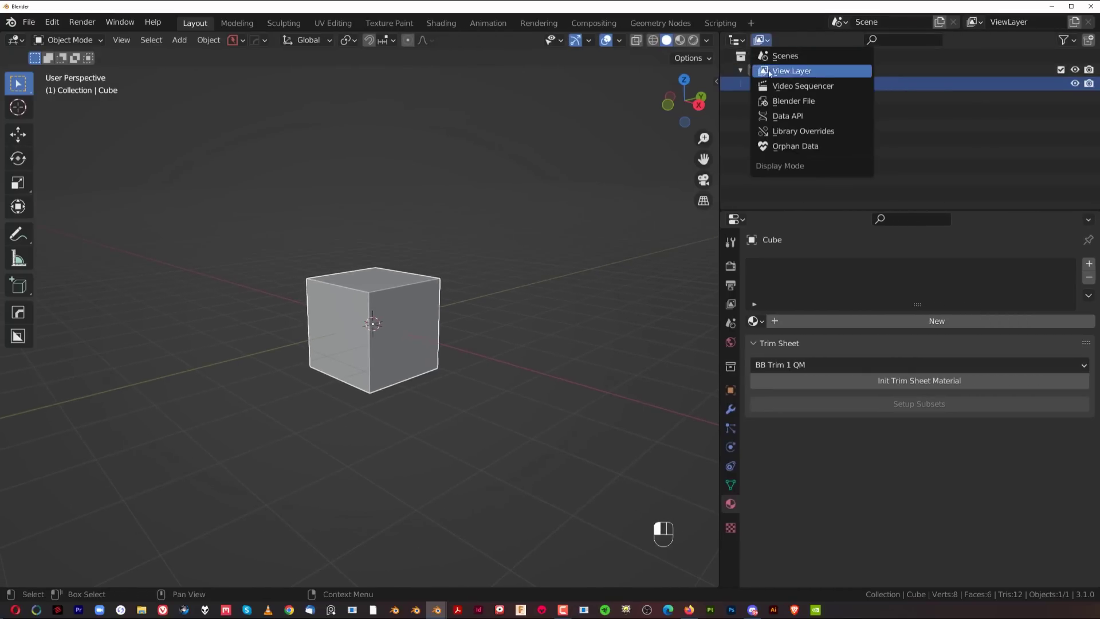
{"action": "left_click", "coordinate": [787, 146]}
{"action": "left_click", "coordinate": [1065, 41]}
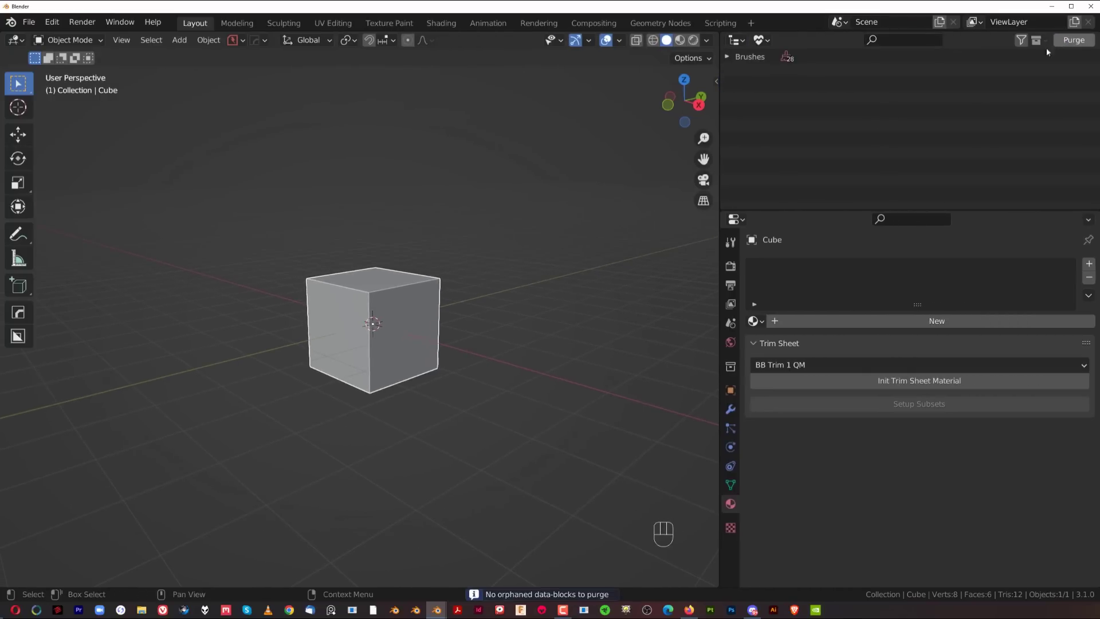
{"action": "left_click_drag", "start_coordinate": [720, 150], "coordinate": [854, 152]}
Purge the orphaned data recursively with the Save Pie's Purge option and bring the Save Pie up again.
{"action": "key", "text": "ctrl+s"}
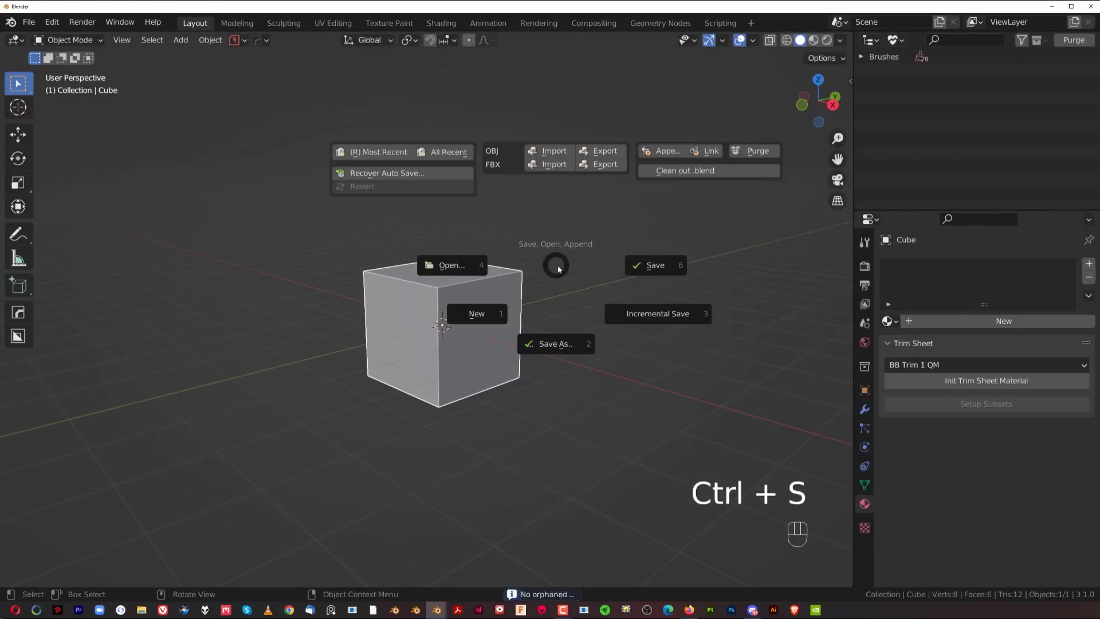
{"action": "key", "text": "alt"}
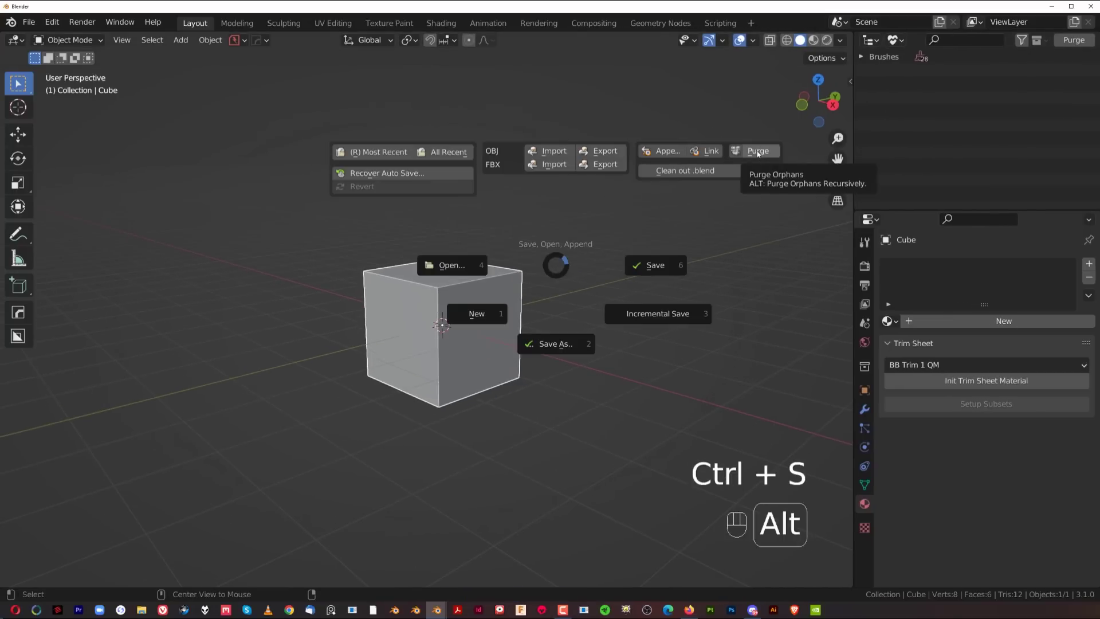
{"action": "left_click", "coordinate": [757, 151], "text": "alt"}
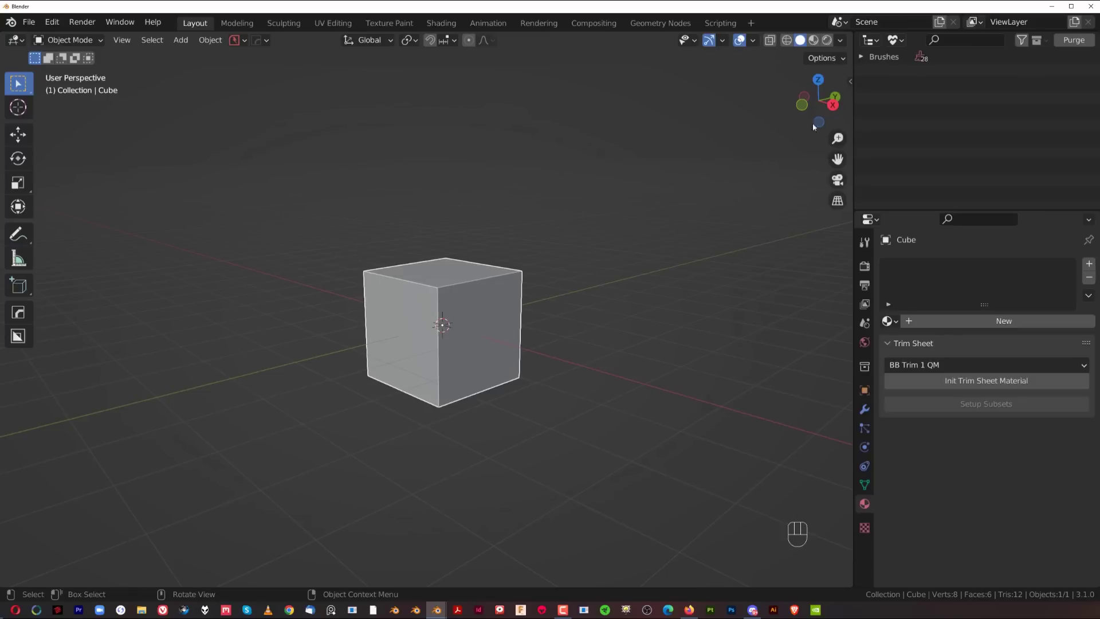
{"action": "key", "text": "ctrl+s"}
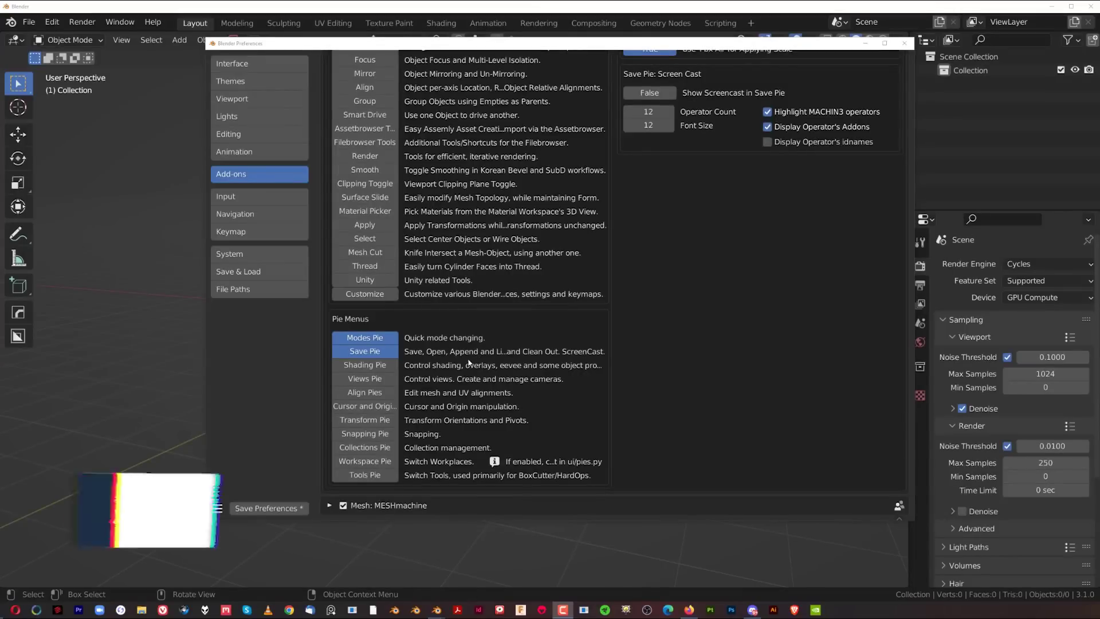
Enable the Shading Pie in the MACHIN3tools preferences, check its assigned shortcut, and save and close the preferences.
{"action": "left_click", "coordinate": [378, 367]}
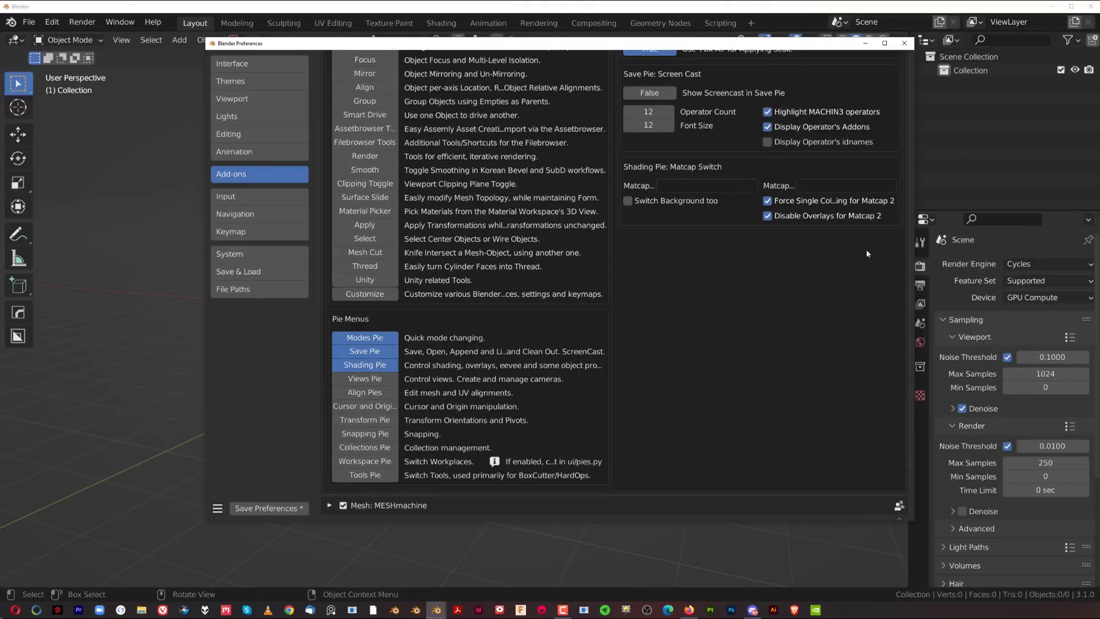
{"action": "left_click_drag", "start_coordinate": [676, 44], "coordinate": [646, 56]}
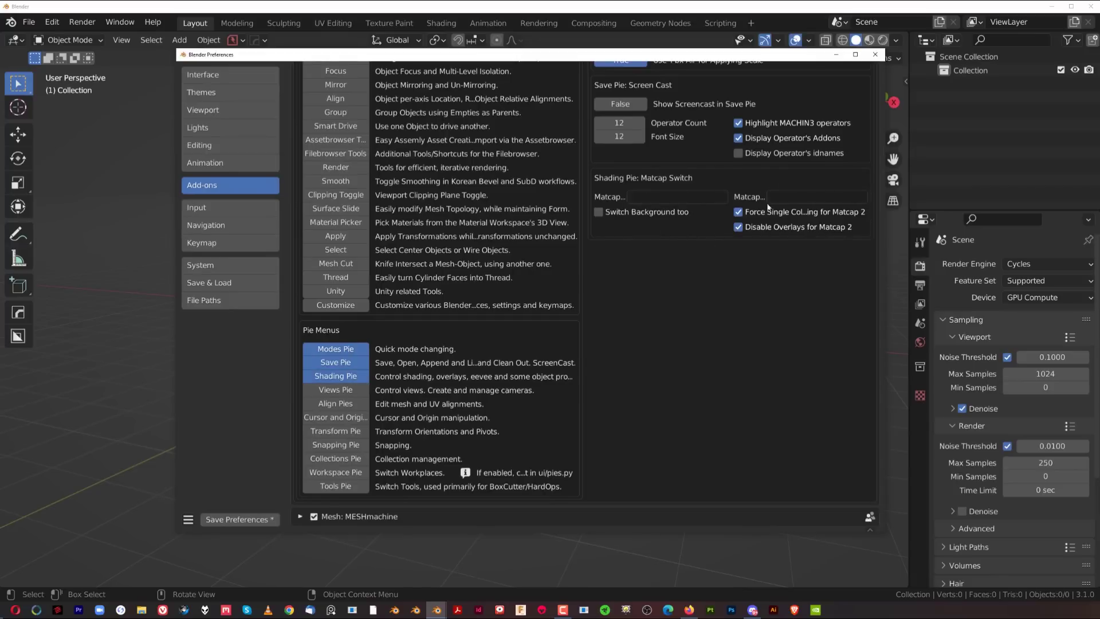
{"action": "scroll", "coordinate": [682, 303], "scroll_direction": "up", "scroll_amount": 10}
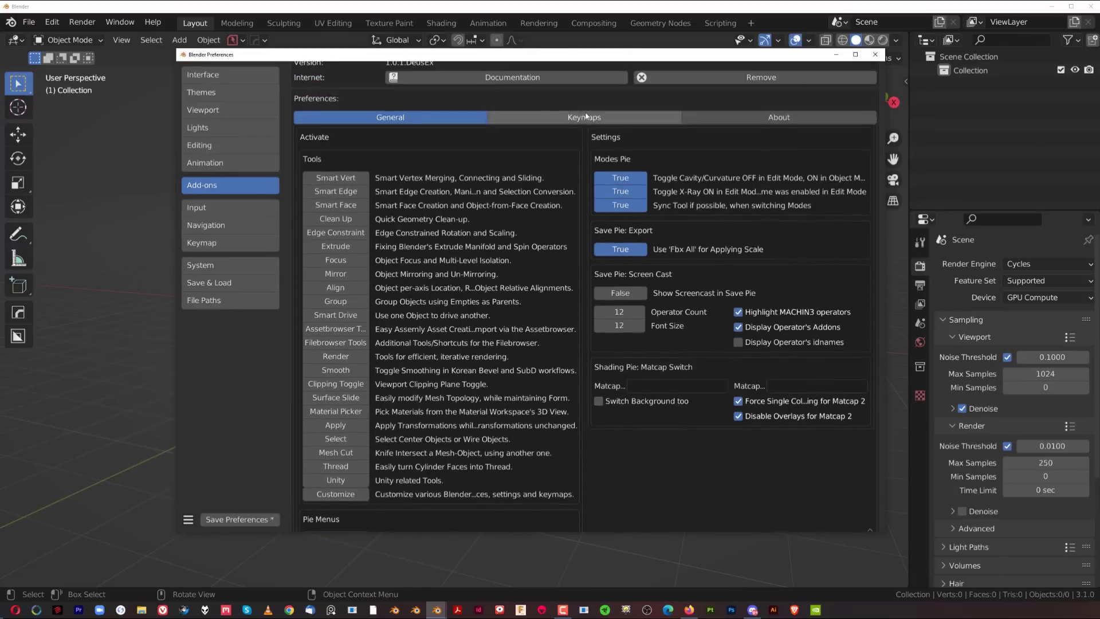
{"action": "left_click", "coordinate": [600, 118]}
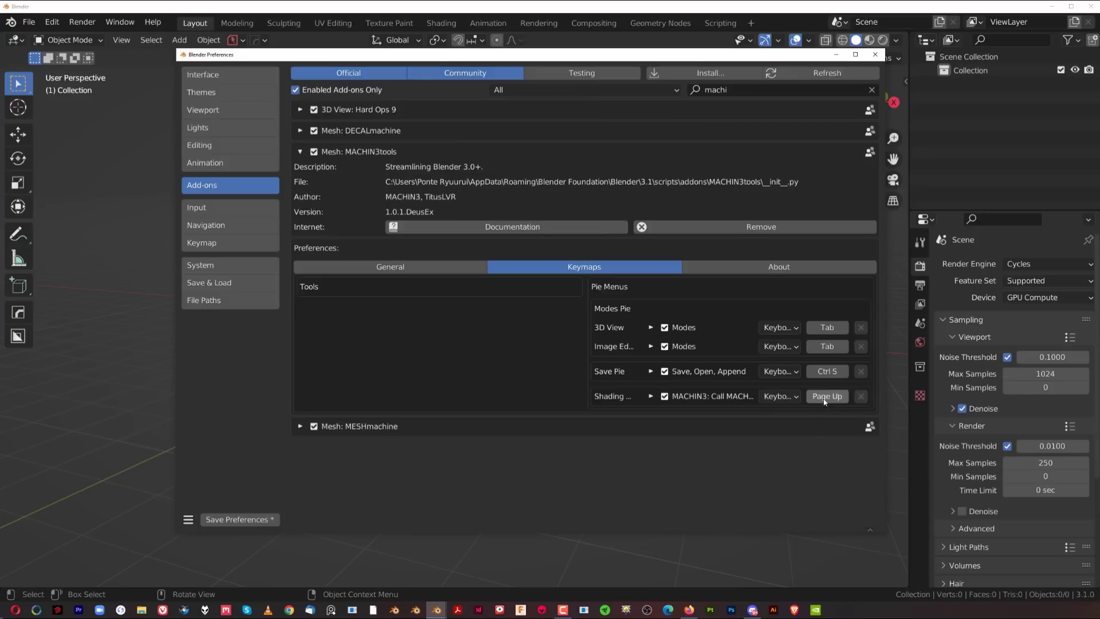
{"action": "left_click", "coordinate": [235, 519]}
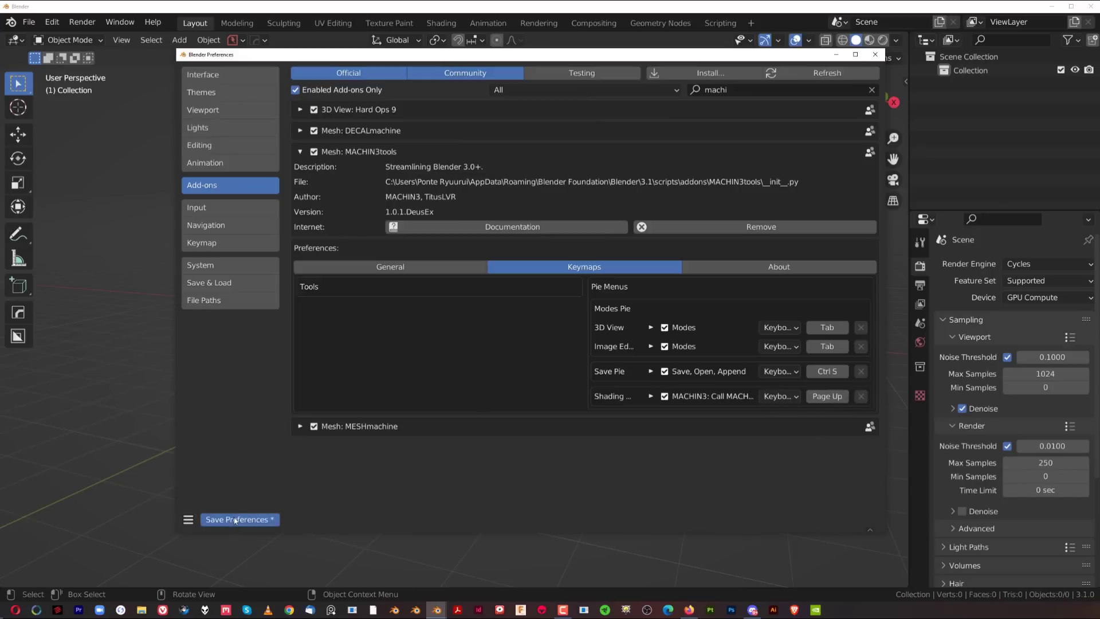
{"action": "left_click", "coordinate": [875, 54]}
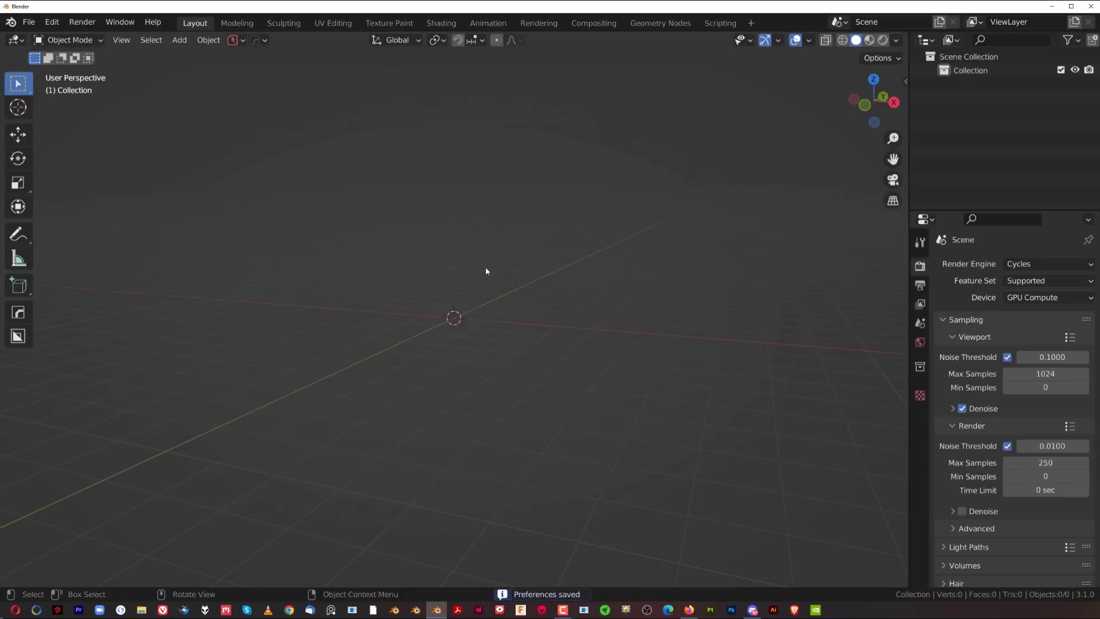
View the Shading Pie's shading and overlay options in the empty scene.
{"action": "key", "text": "z"}
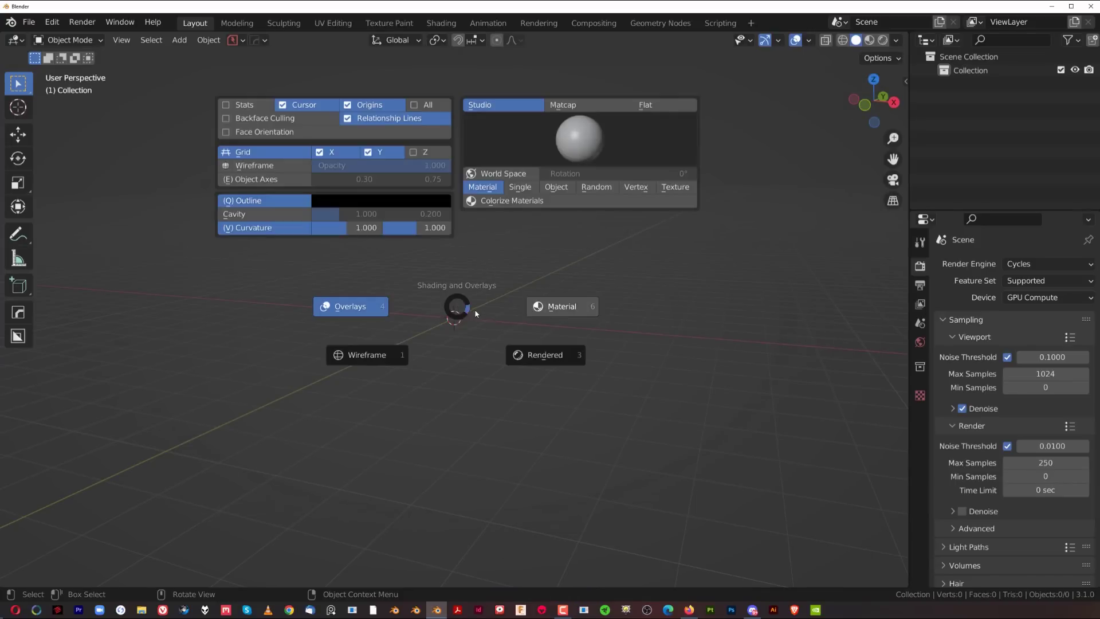
{"action": "key", "text": "z"}
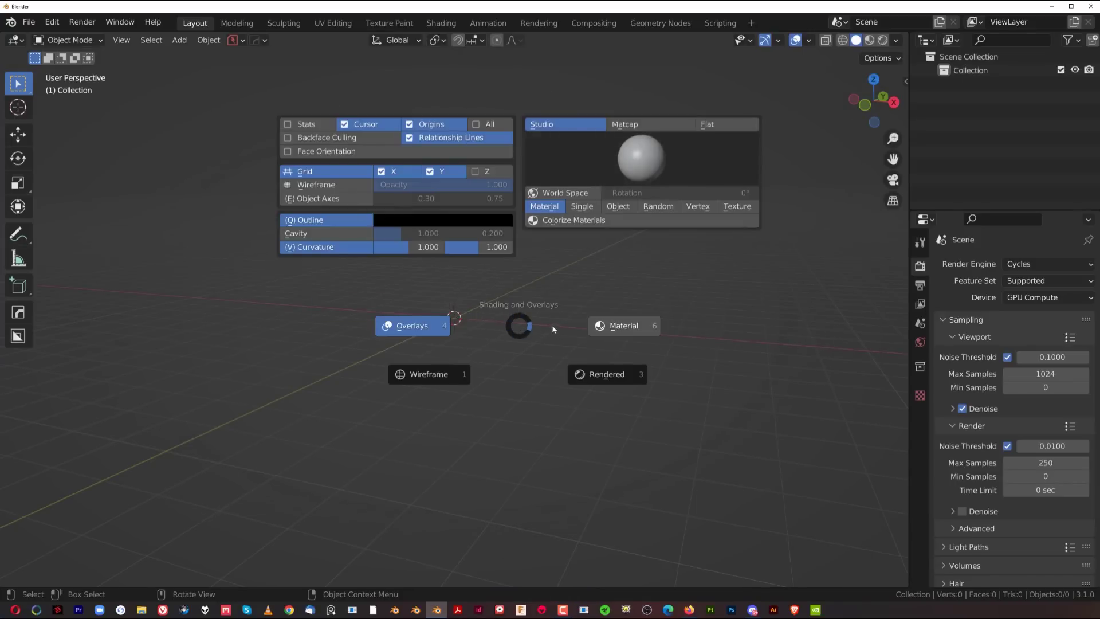
{"action": "key", "text": "Escape"}
Add a mesh cube to the scene and turn on the Screencast Keys display.
{"action": "key", "text": "shift+a"}
{"action": "mouse_move", "coordinate": [549, 323]}
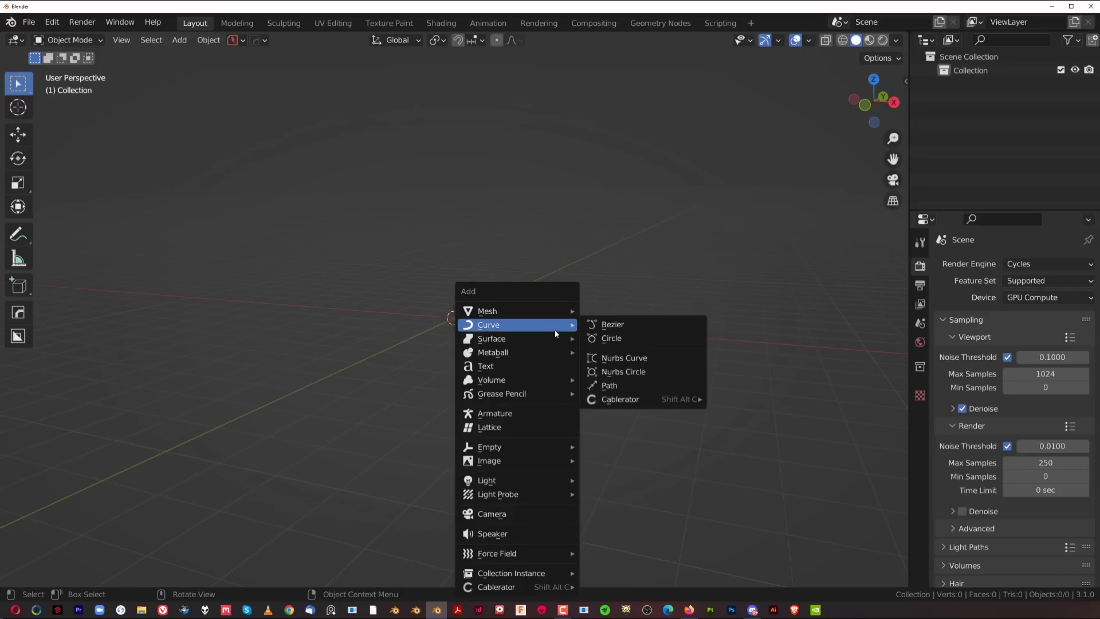
{"action": "left_click", "coordinate": [631, 356]}
{"action": "key", "text": "m"}
{"action": "key", "text": "n"}
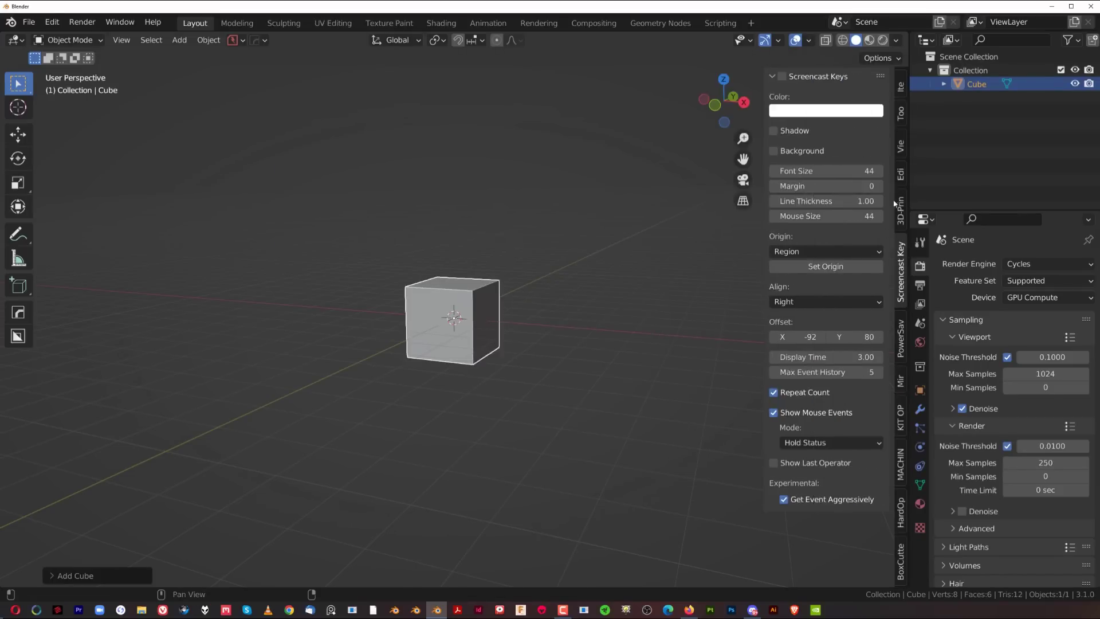
{"action": "left_click", "coordinate": [785, 82]}
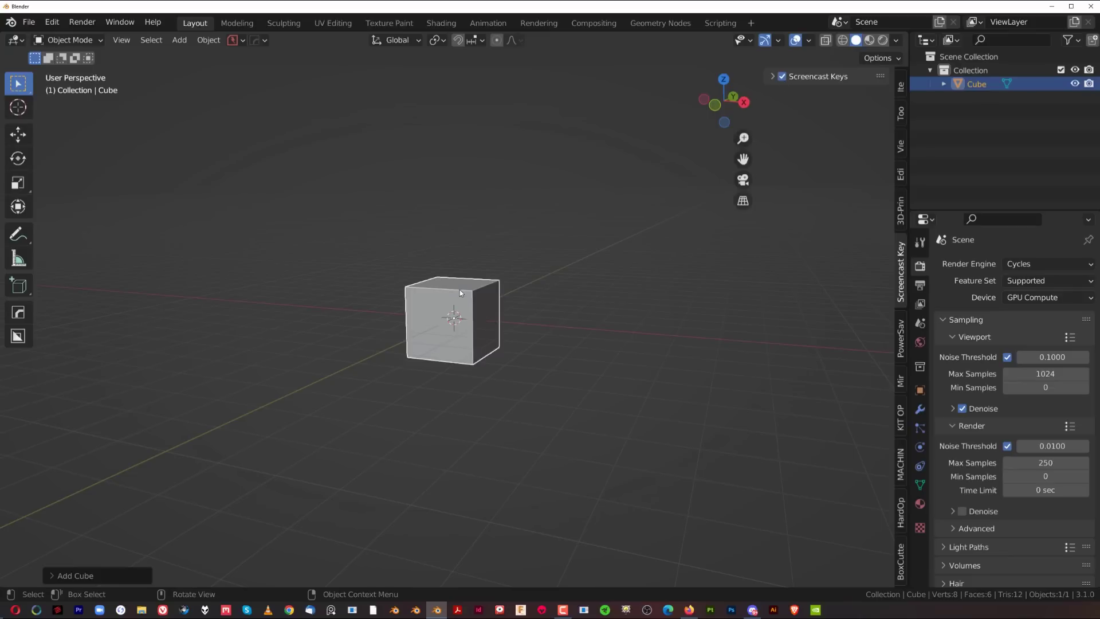
Display the cube's name and axes in the viewport with the Shading Pie.
{"action": "key", "text": "Page_Up"}
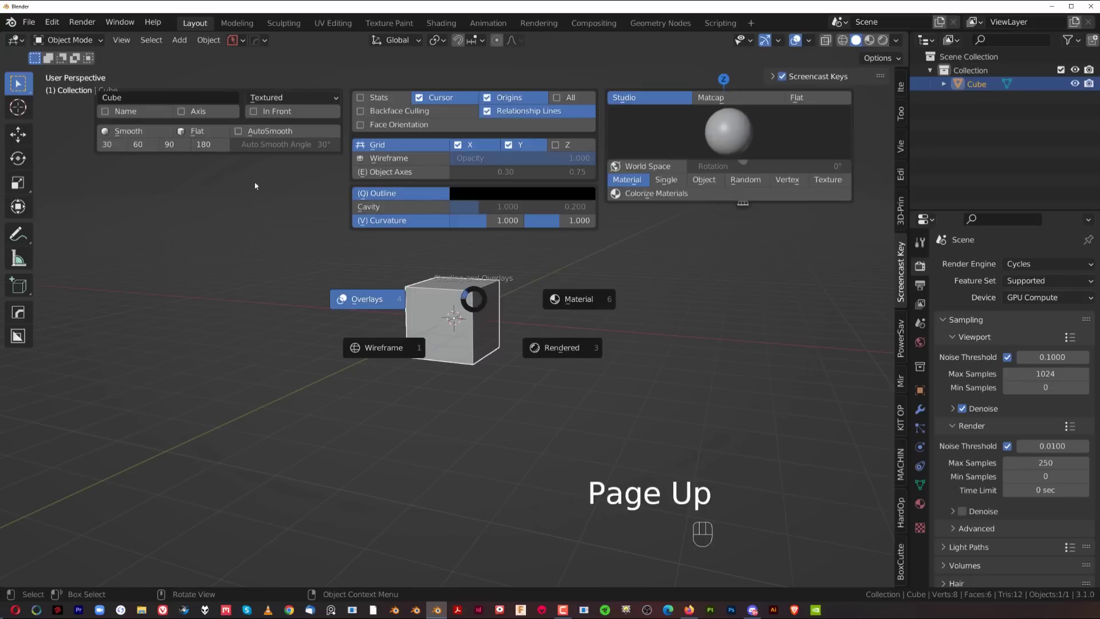
{"action": "key", "text": "Page_Up"}
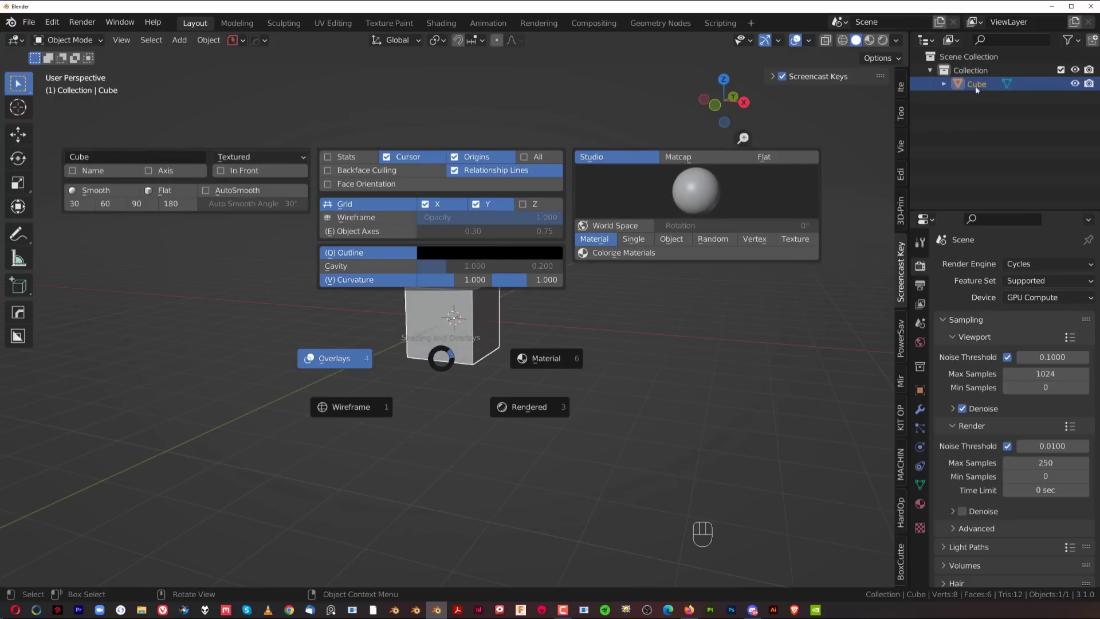
{"action": "left_click", "coordinate": [74, 171]}
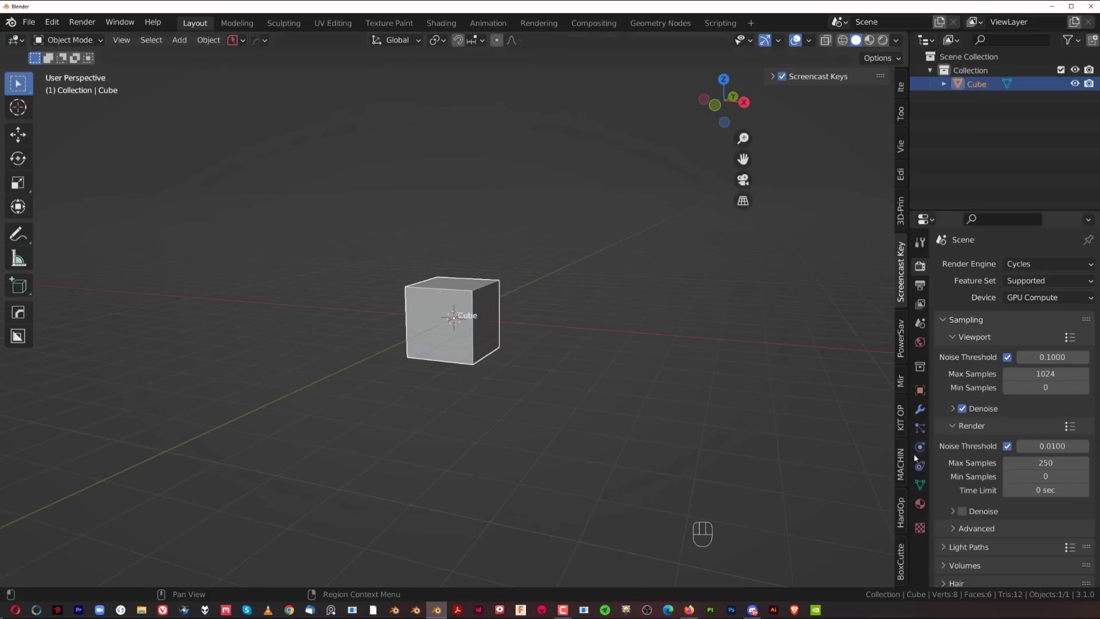
{"action": "key", "text": "Page_Up"}
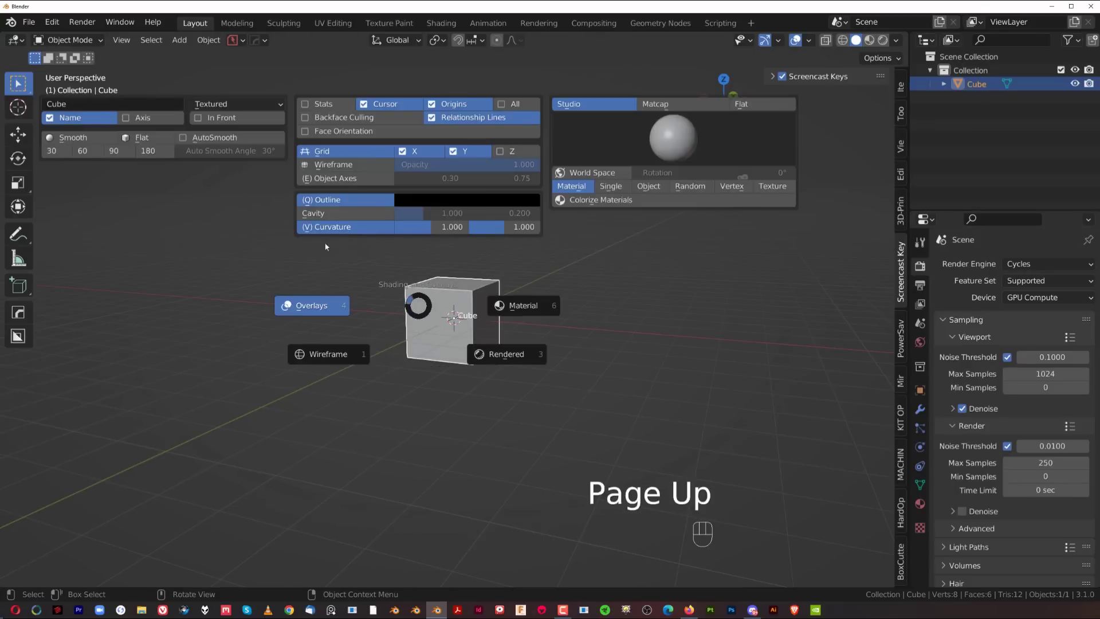
{"action": "left_click", "coordinate": [147, 119]}
Turn off Name and Axis in the cube's Viewport Display object properties.
{"action": "left_click", "coordinate": [920, 391]}
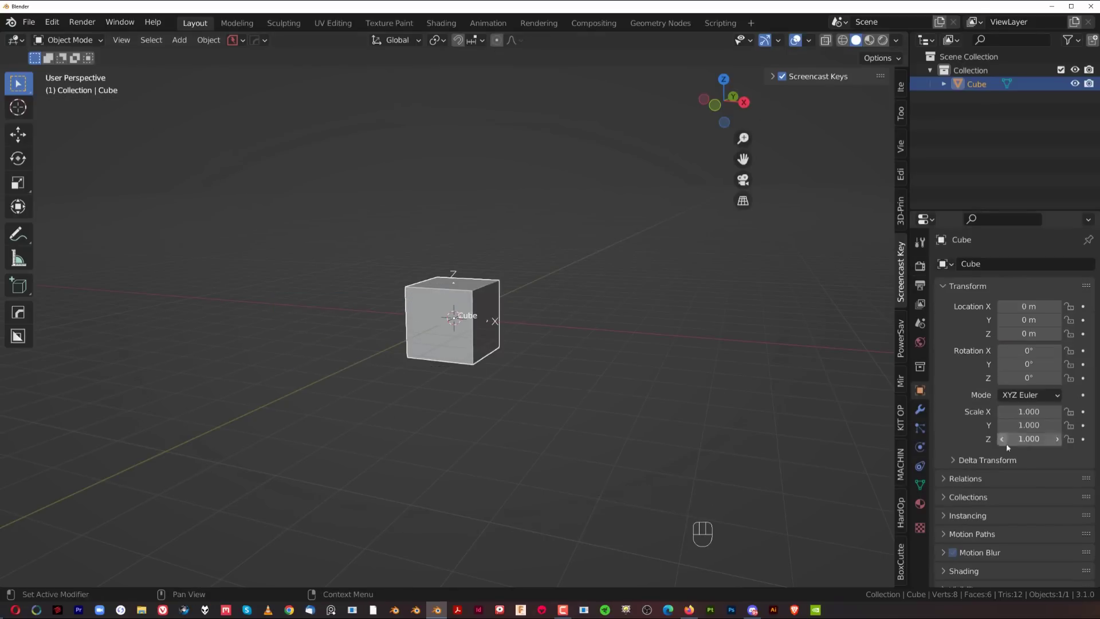
{"action": "scroll", "coordinate": [1000, 510], "scroll_direction": "down", "scroll_amount": 3}
{"action": "left_click", "coordinate": [953, 541]}
{"action": "scroll", "coordinate": [991, 438], "scroll_direction": "down", "scroll_amount": 5}
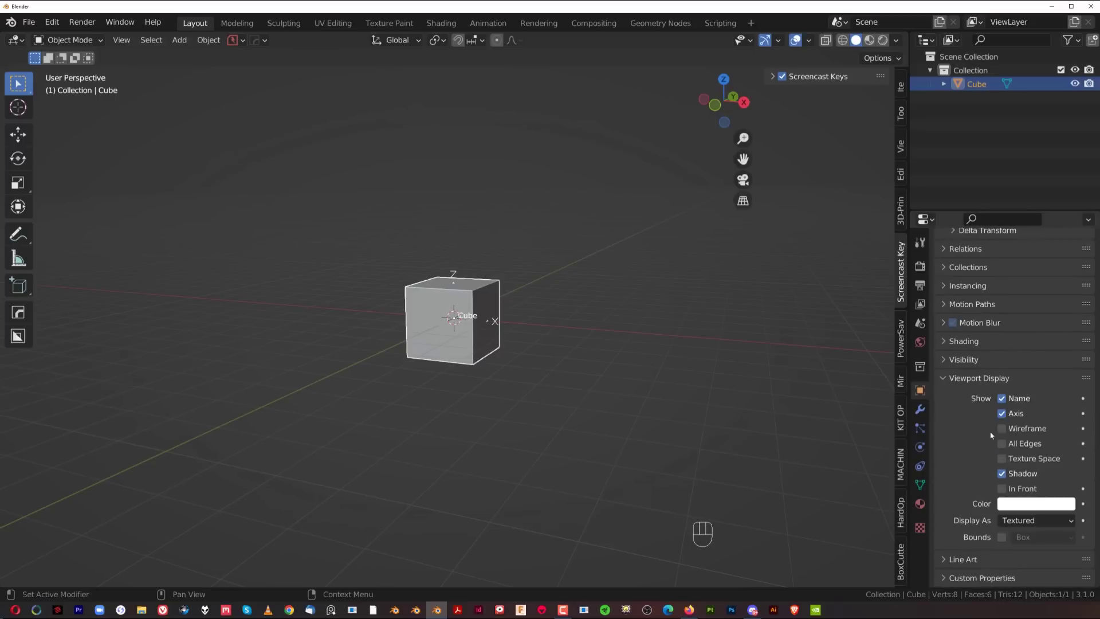
{"action": "left_click", "coordinate": [1002, 398]}
{"action": "left_click", "coordinate": [1001, 413]}
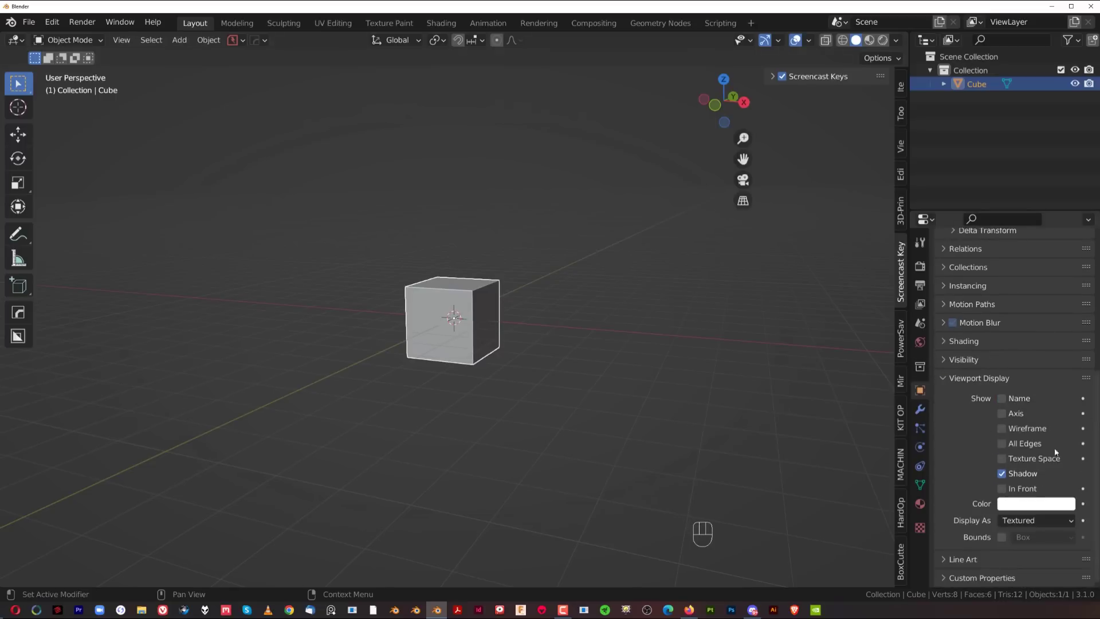
Inspect the Shading Pie and try Shade Smooth on the cube, returning it to Shade Flat with Blender's standard object commands.
{"action": "key", "text": "Page_Up"}
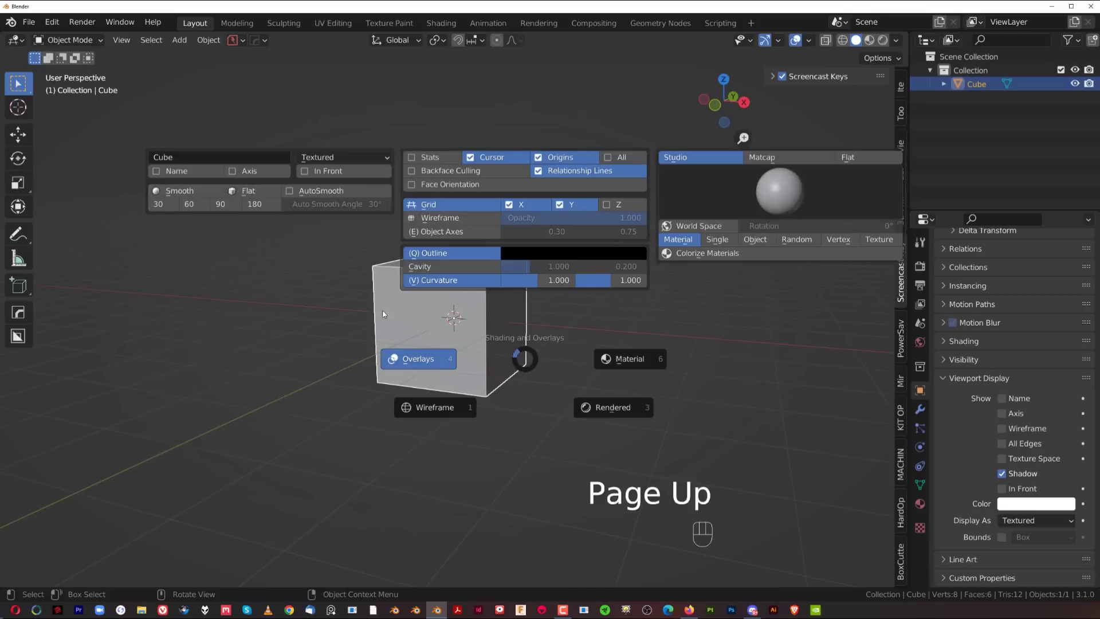
{"action": "right_click", "coordinate": [475, 276]}
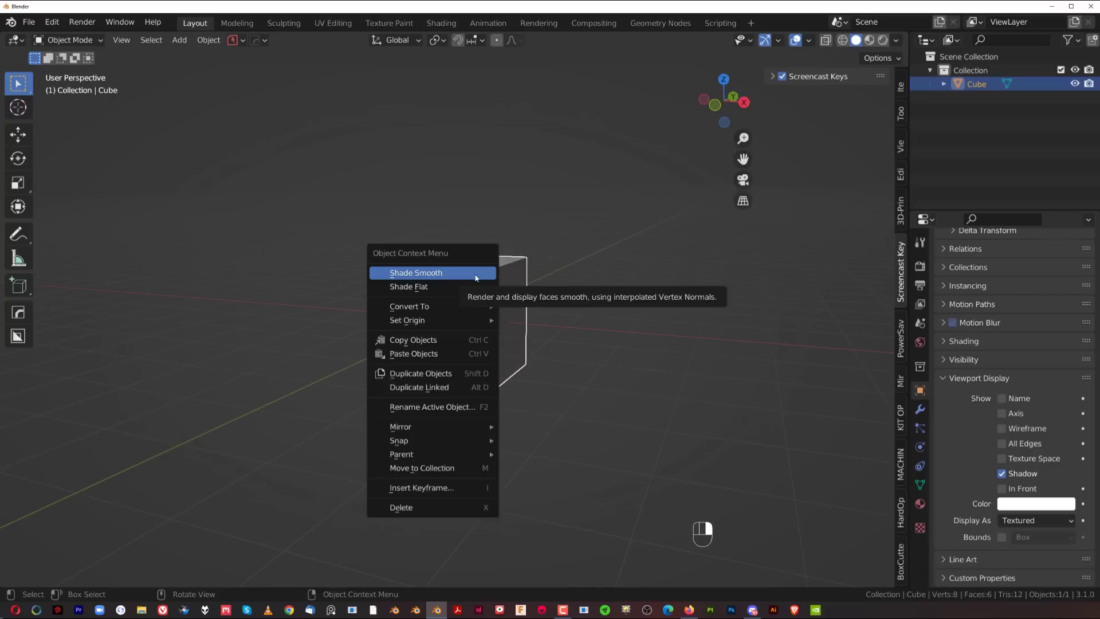
{"action": "left_click", "coordinate": [481, 286]}
{"action": "right_click", "coordinate": [516, 275]}
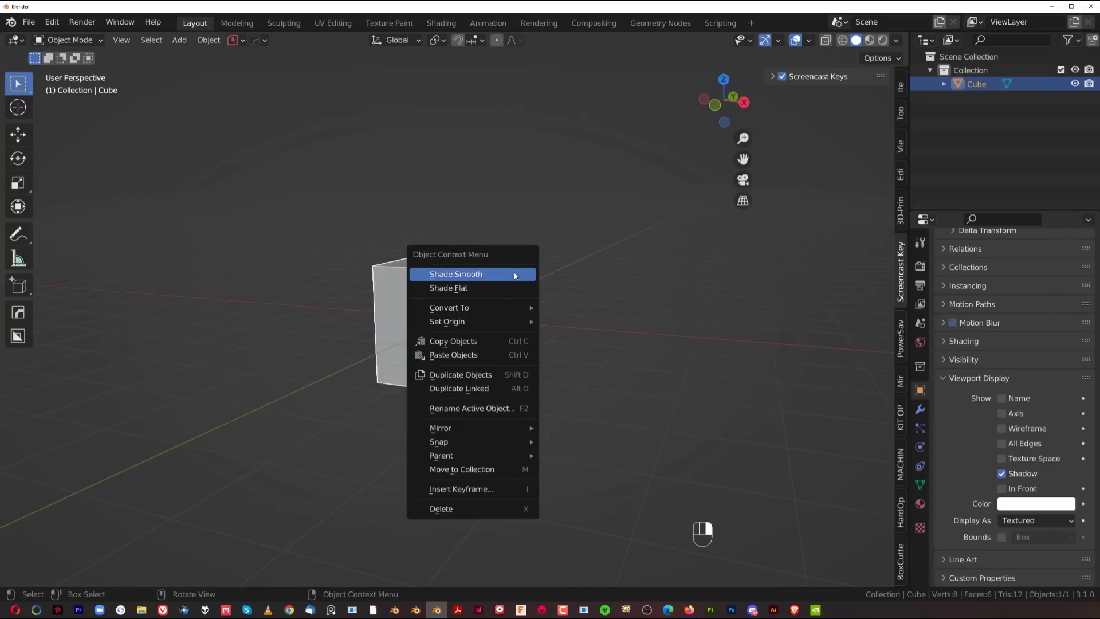
{"action": "left_click", "coordinate": [516, 275]}
{"action": "right_click", "coordinate": [488, 283]}
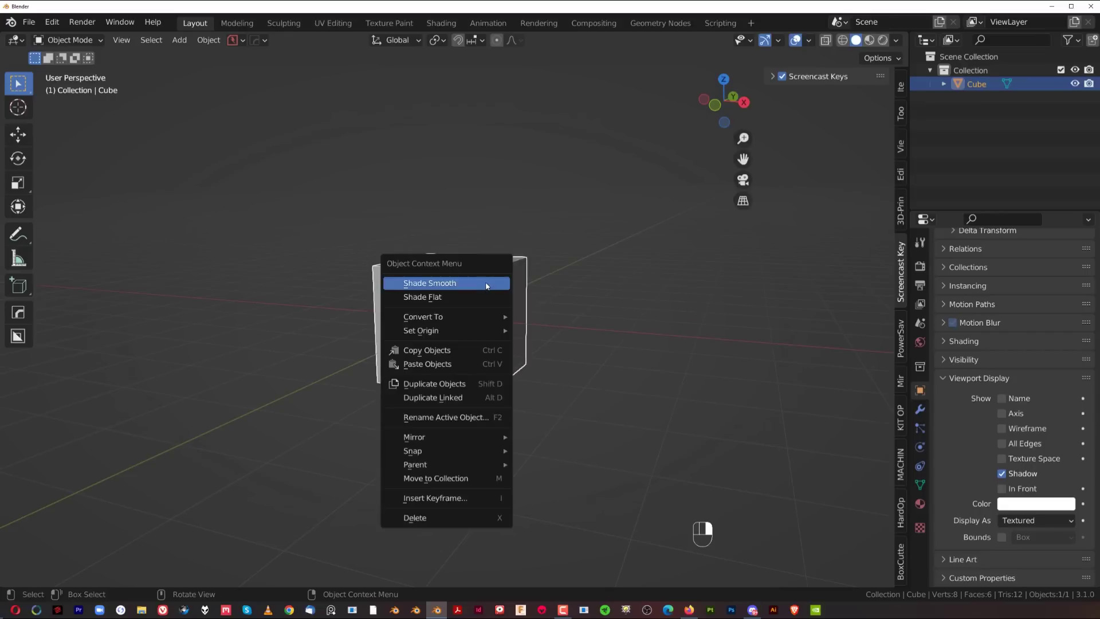
{"action": "left_click", "coordinate": [484, 296]}
Turn on Auto Smooth for the cube with the Shading Pie and check the setting in the mesh's Normals properties.
{"action": "key", "text": "Page_Up"}
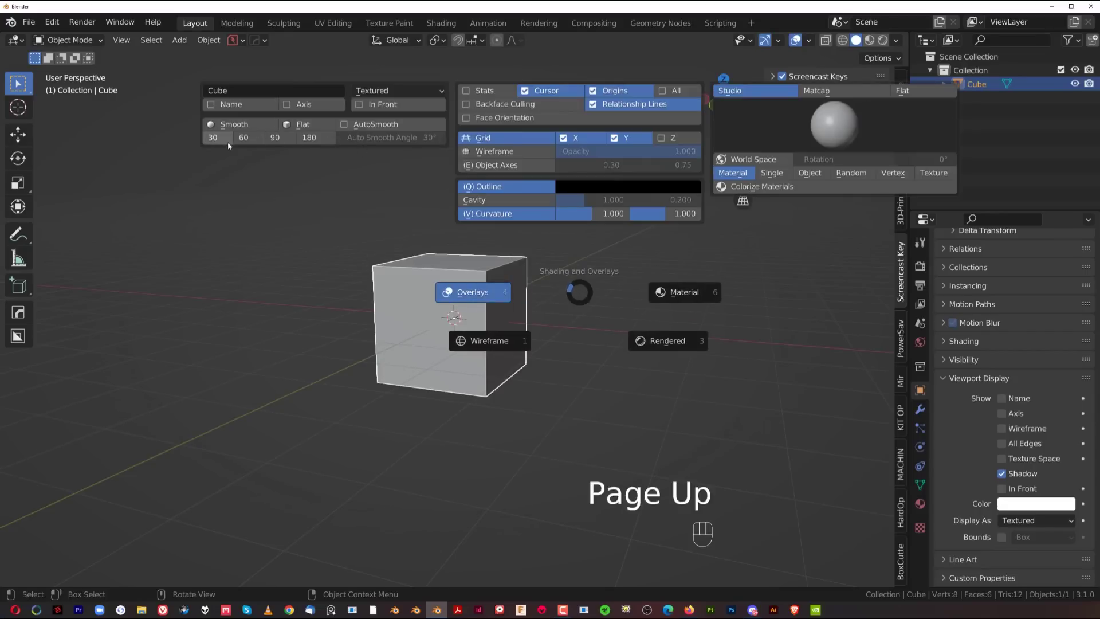
{"action": "left_click", "coordinate": [346, 125]}
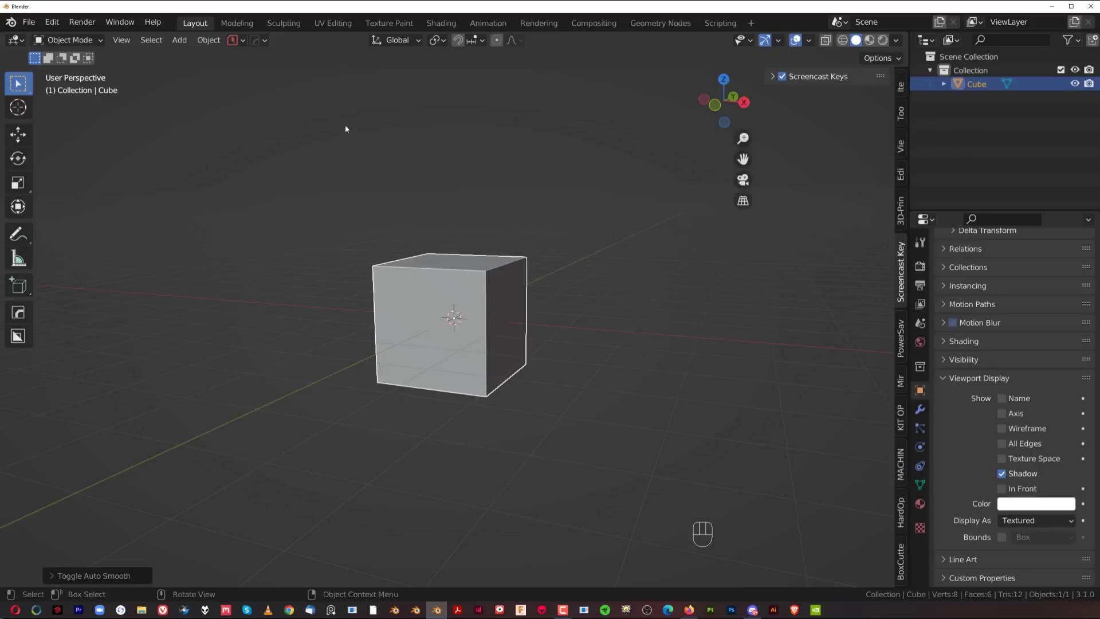
{"action": "left_click", "coordinate": [920, 484]}
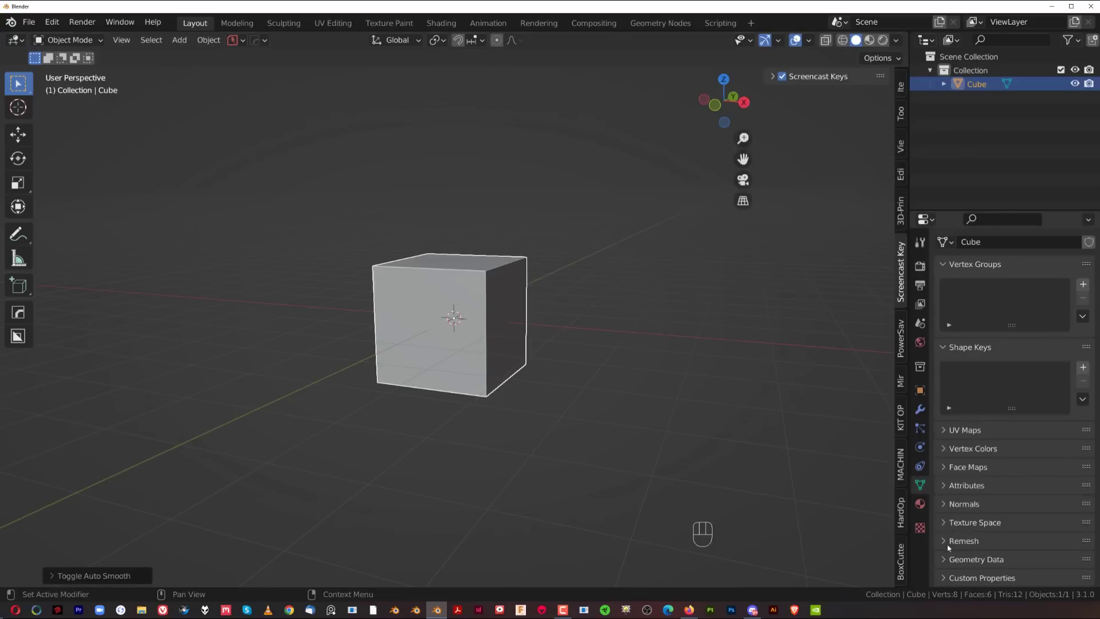
{"action": "left_click", "coordinate": [947, 504]}
{"action": "scroll", "coordinate": [986, 507], "scroll_direction": "down", "scroll_amount": 1}
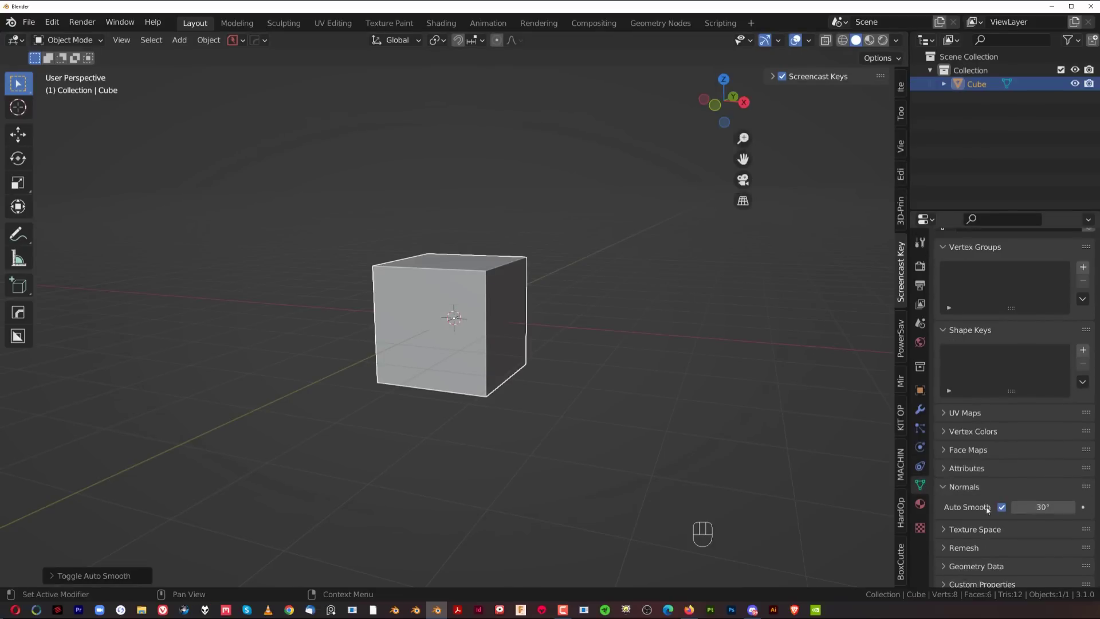
Delete the cube and add a UV sphere at the origin in its place.
{"action": "left_click", "coordinate": [497, 295]}
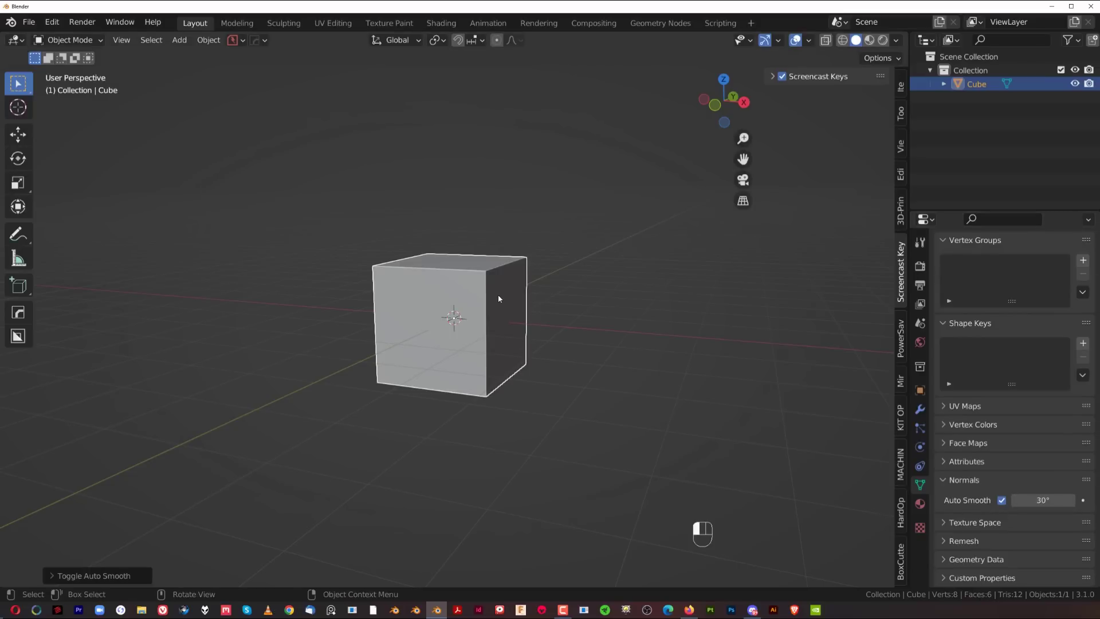
{"action": "key", "text": "x"}
{"action": "left_click", "coordinate": [499, 294]}
{"action": "key", "text": "shift+a"}
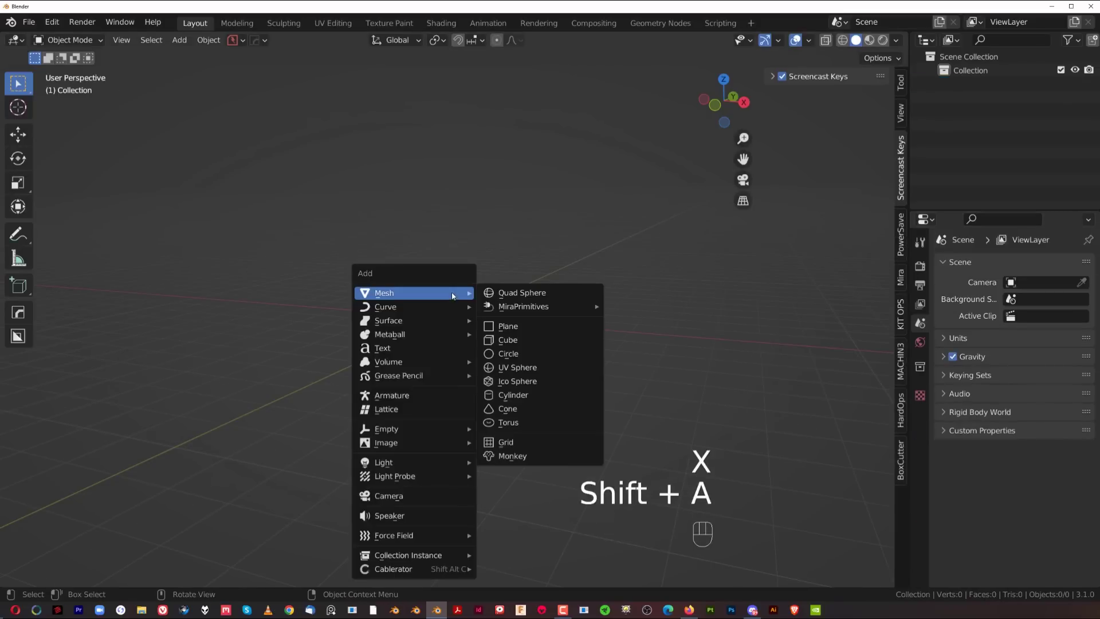
{"action": "mouse_move", "coordinate": [495, 313]}
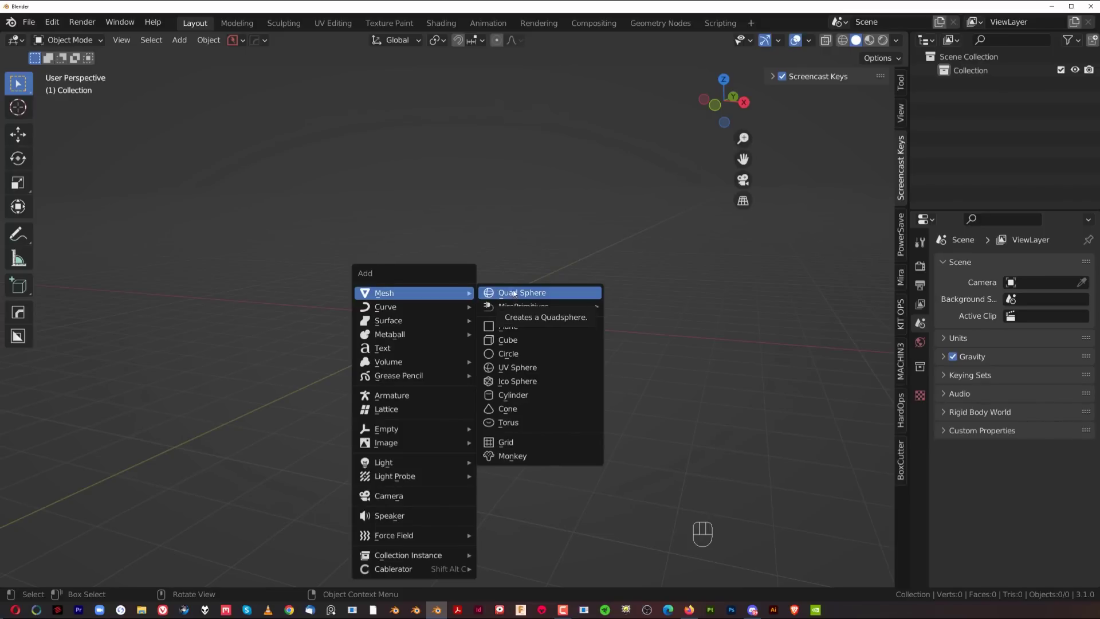
{"action": "left_click", "coordinate": [518, 294]}
Compare Shade Smooth and Shade Flat on the sphere with Blender's standard object commands, ending on Shade Smooth.
{"action": "right_click", "coordinate": [520, 280]}
{"action": "left_click", "coordinate": [521, 278]}
{"action": "right_click", "coordinate": [520, 280]}
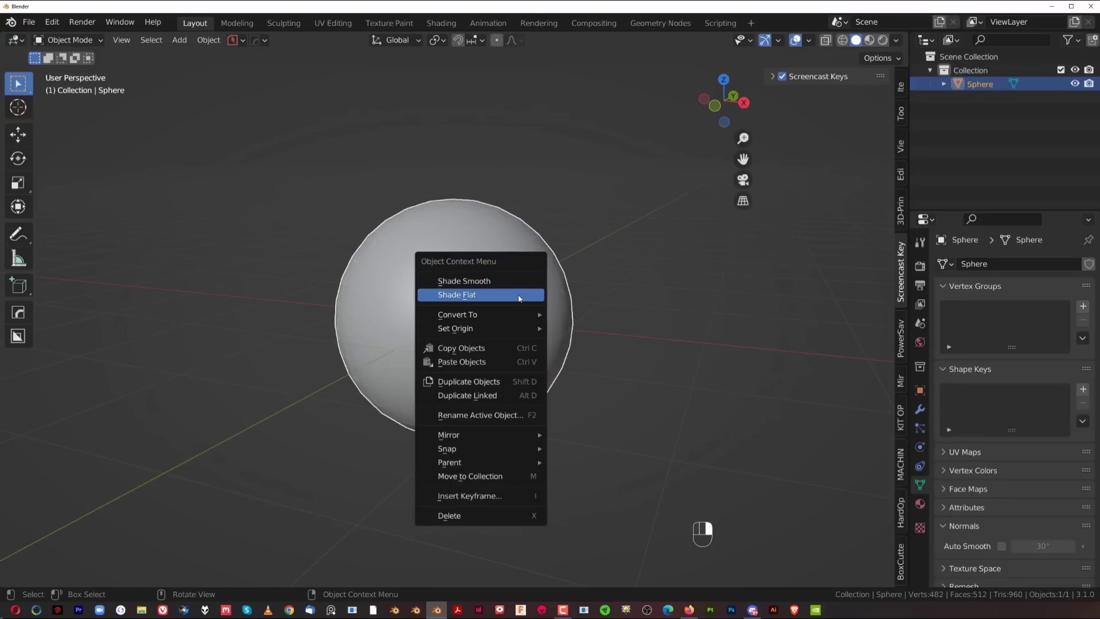
{"action": "left_click", "coordinate": [519, 295]}
{"action": "right_click", "coordinate": [547, 293]}
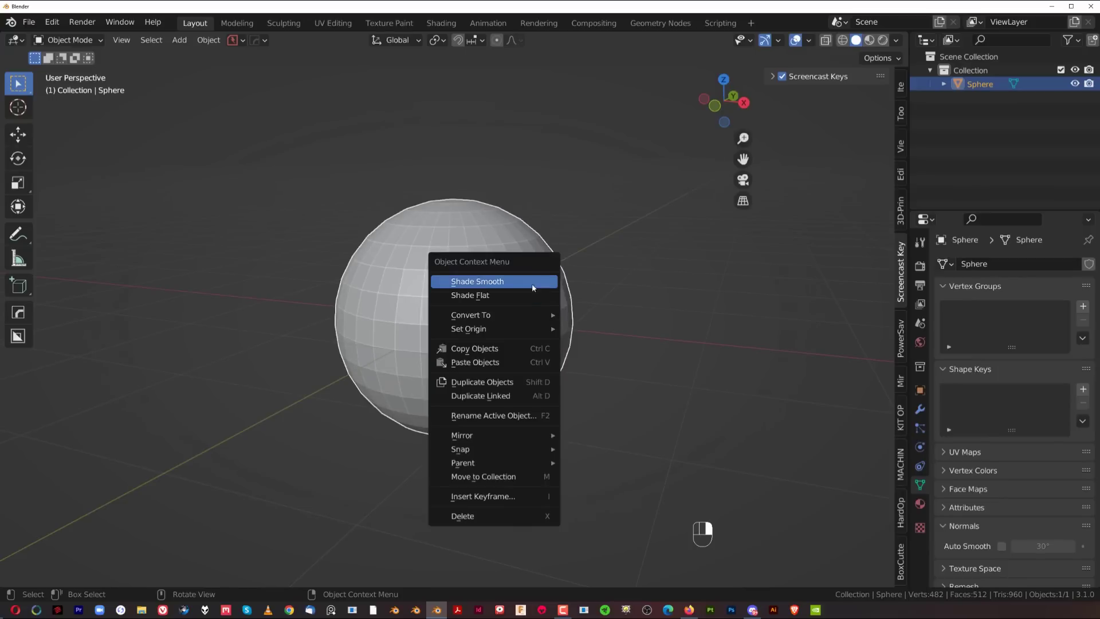
{"action": "left_click", "coordinate": [547, 280]}
Turn on Auto Smooth in the sphere's Normals properties, check it in the Shading Pie and undo the Auto Smooth and smooth shading changes.
{"action": "left_click", "coordinate": [1001, 546]}
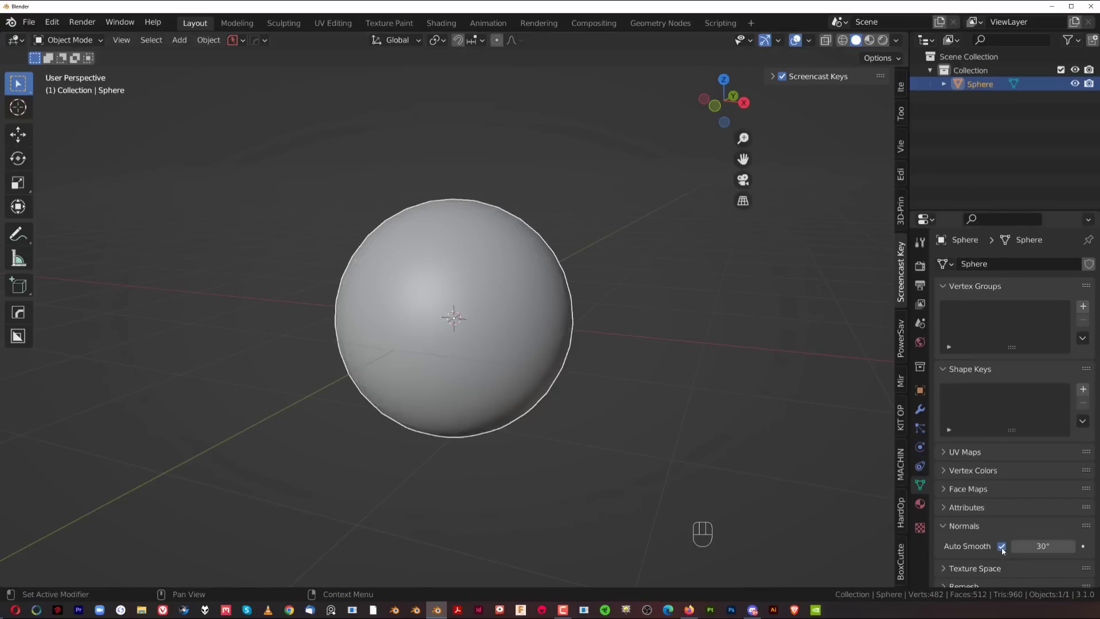
{"action": "key", "text": "Home"}
{"action": "key", "text": "Page_Up"}
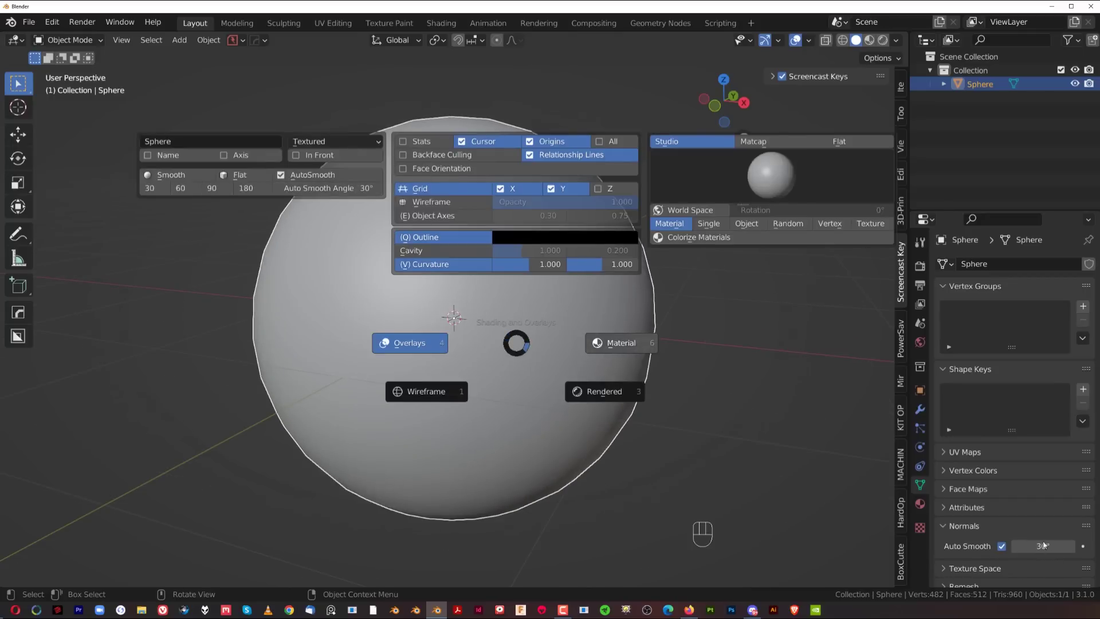
{"action": "key", "text": "ctrl+z"}
{"action": "key", "text": "ctrl+z"}
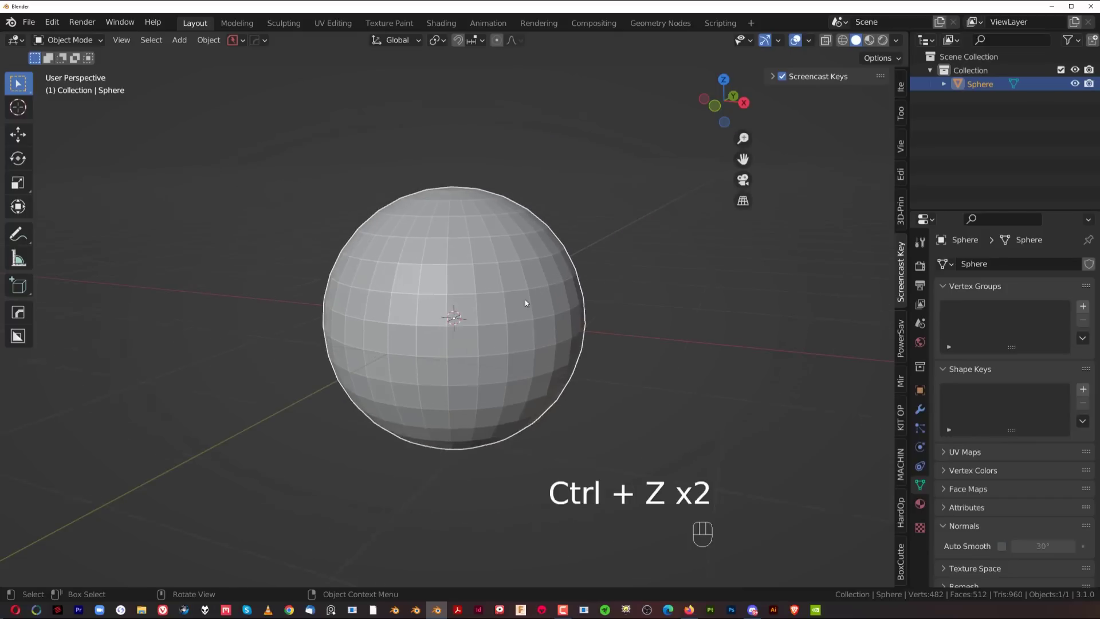
Try the HardOps Sharpen operation on the flat-shaded sphere and undo it.
{"action": "scroll", "coordinate": [526, 298], "scroll_direction": "down", "scroll_amount": 1}
{"action": "key", "text": "q"}
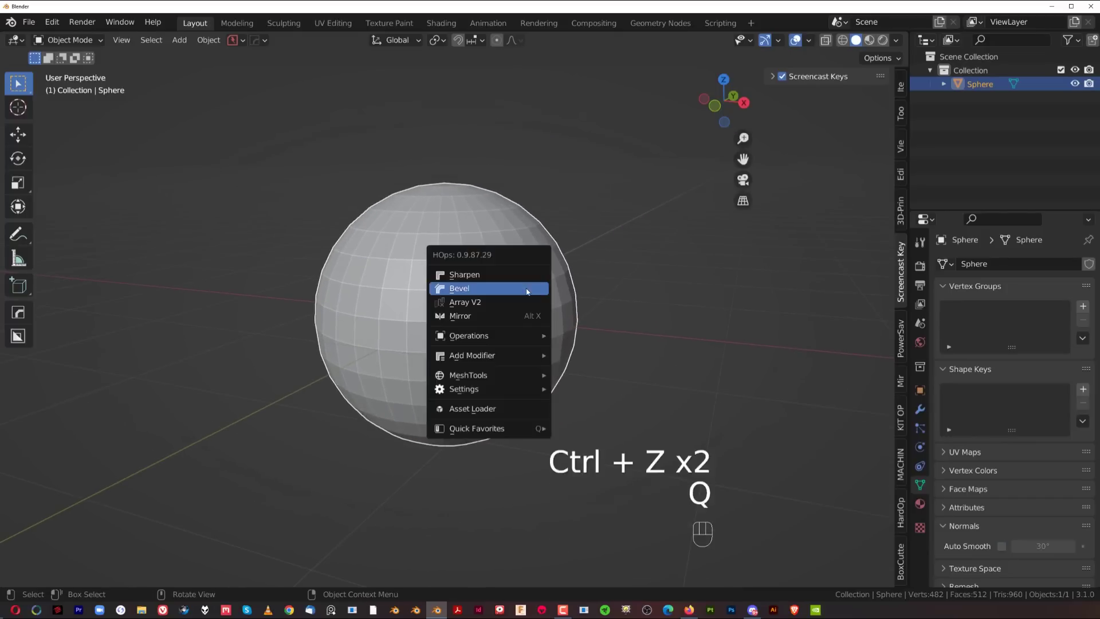
{"action": "left_click", "coordinate": [520, 275]}
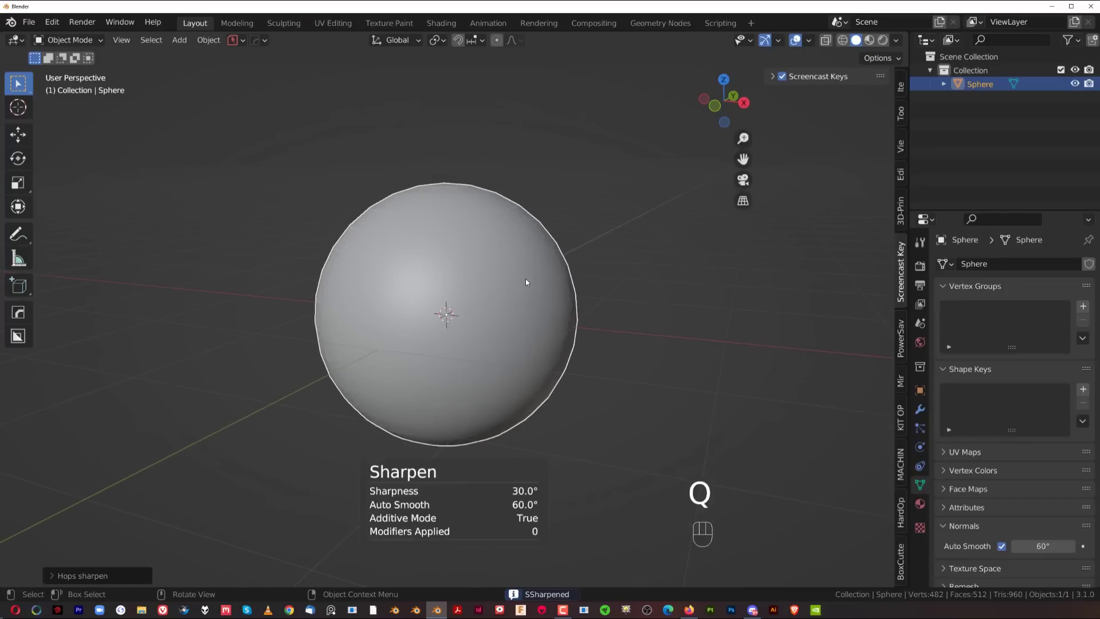
{"action": "key", "text": "ctrl+z"}
Add a bevel to the sphere with the HardOps Bevel operation.
{"action": "key", "text": "q"}
{"action": "left_click", "coordinate": [522, 286]}
{"action": "left_click", "coordinate": [521, 288]}
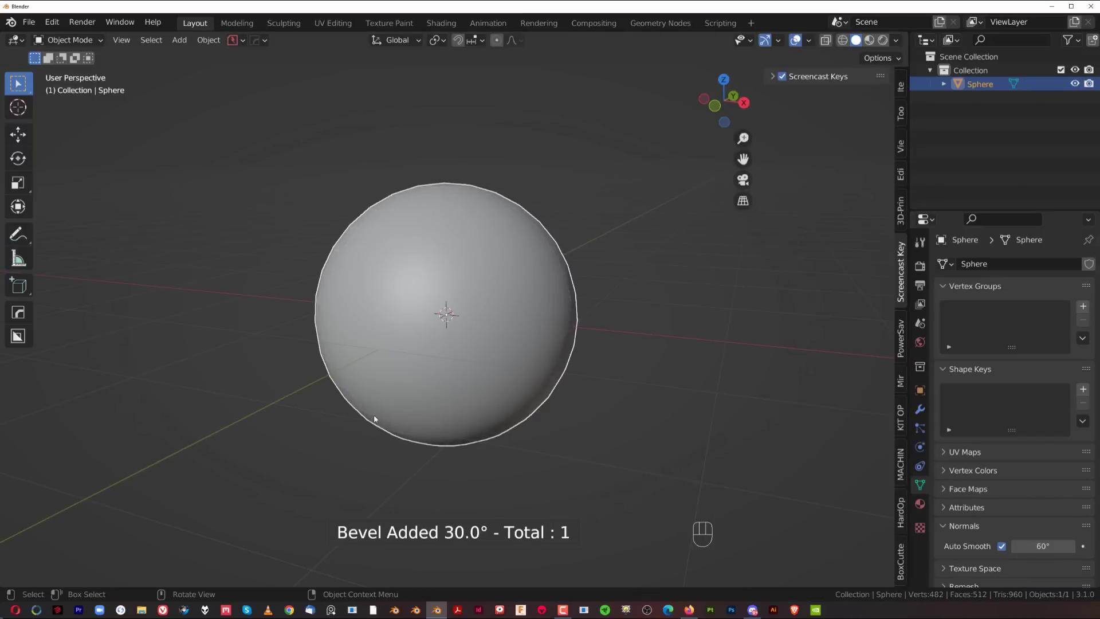
Compare the overlay and shading options in the Shading Pie with Blender's own Viewport Overlays and Viewport Shading settings.
{"action": "key", "text": "Page_Up"}
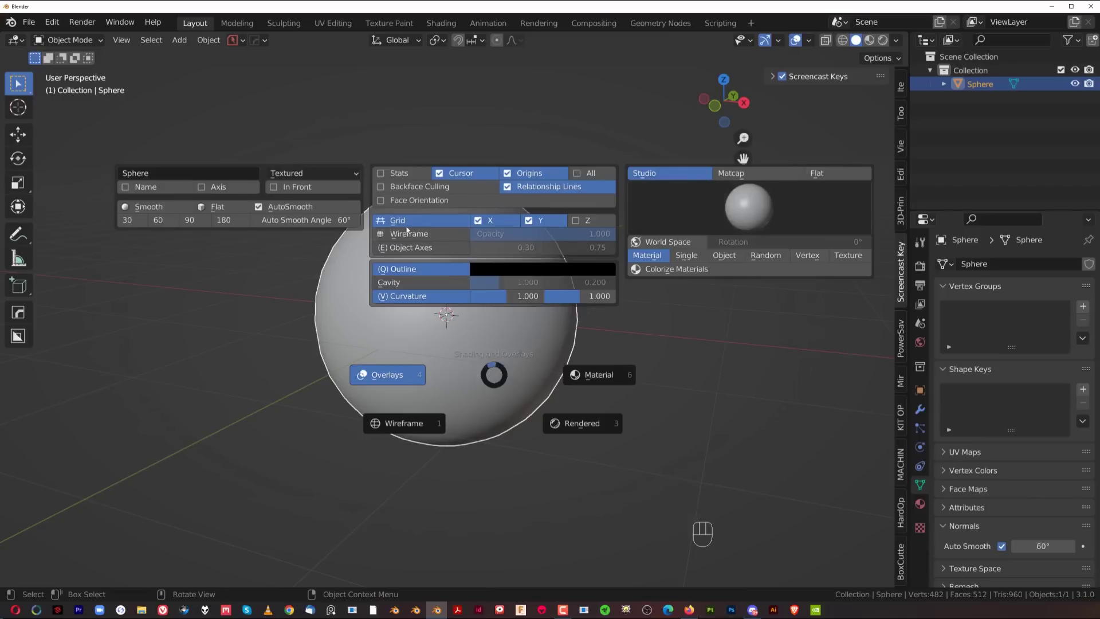
{"action": "key", "text": "Escape"}
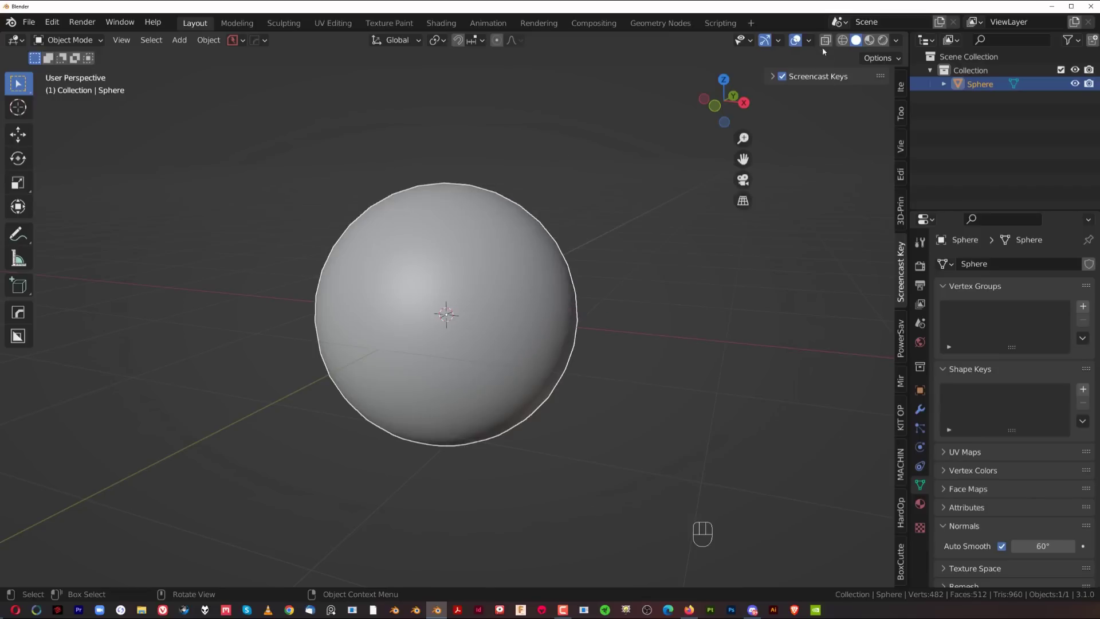
{"action": "left_click", "coordinate": [813, 41]}
{"action": "left_click", "coordinate": [901, 40]}
Show Stats in the viewport with the Shading Pie, and toggle the status bar's Scene Statistics off and back on.
{"action": "key", "text": "Page_Up"}
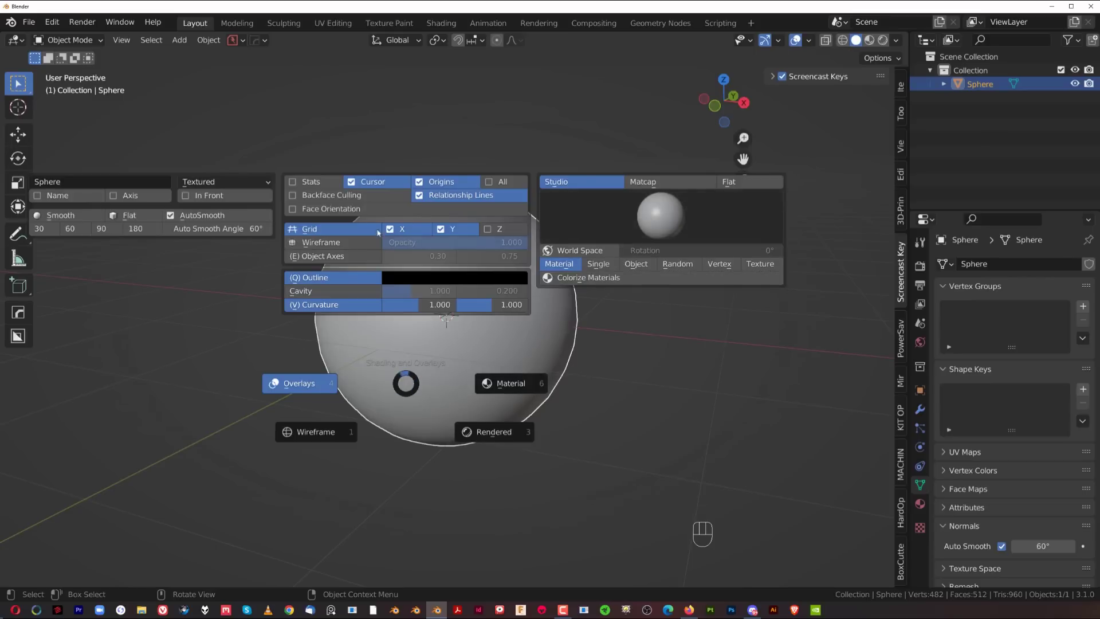
{"action": "left_click", "coordinate": [308, 183]}
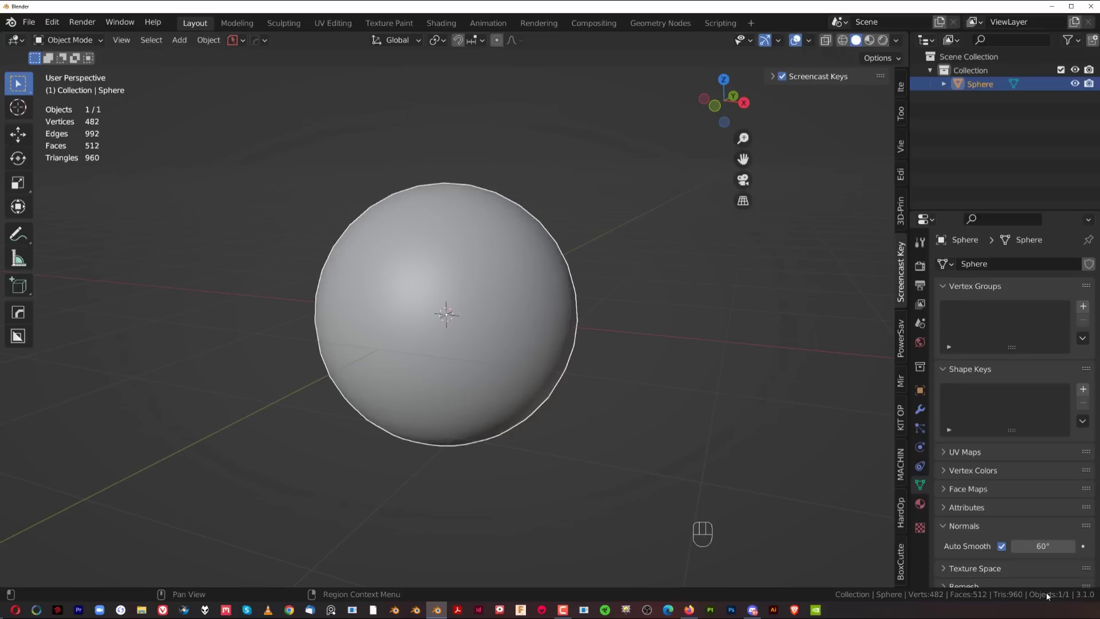
{"action": "right_click", "coordinate": [819, 594]}
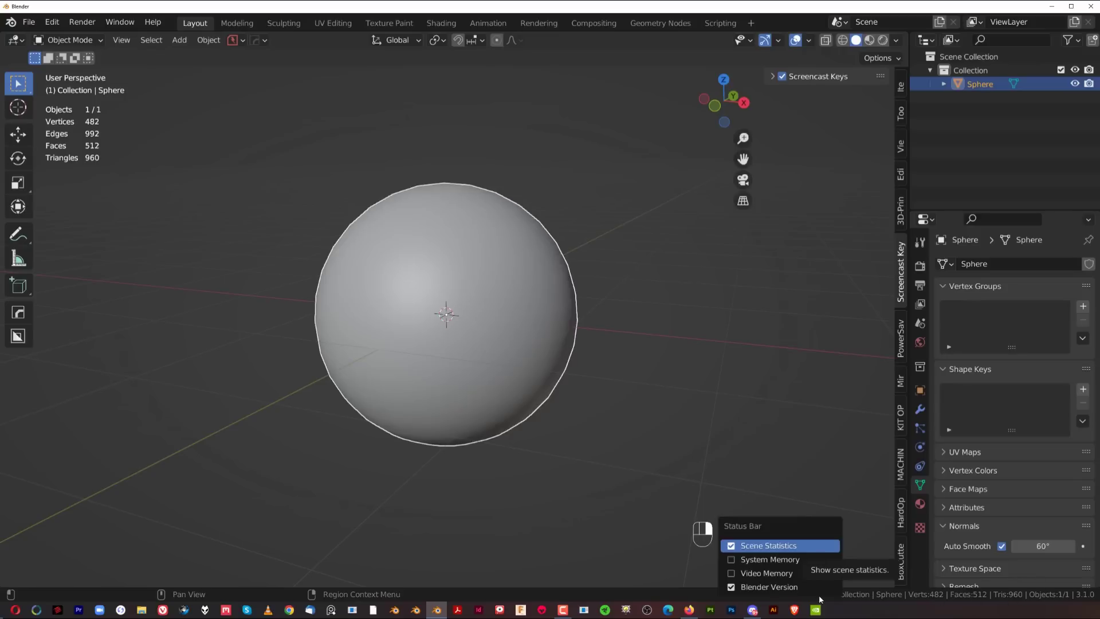
{"action": "left_click", "coordinate": [768, 545]}
{"action": "right_click", "coordinate": [852, 595]}
{"action": "left_click", "coordinate": [814, 546]}
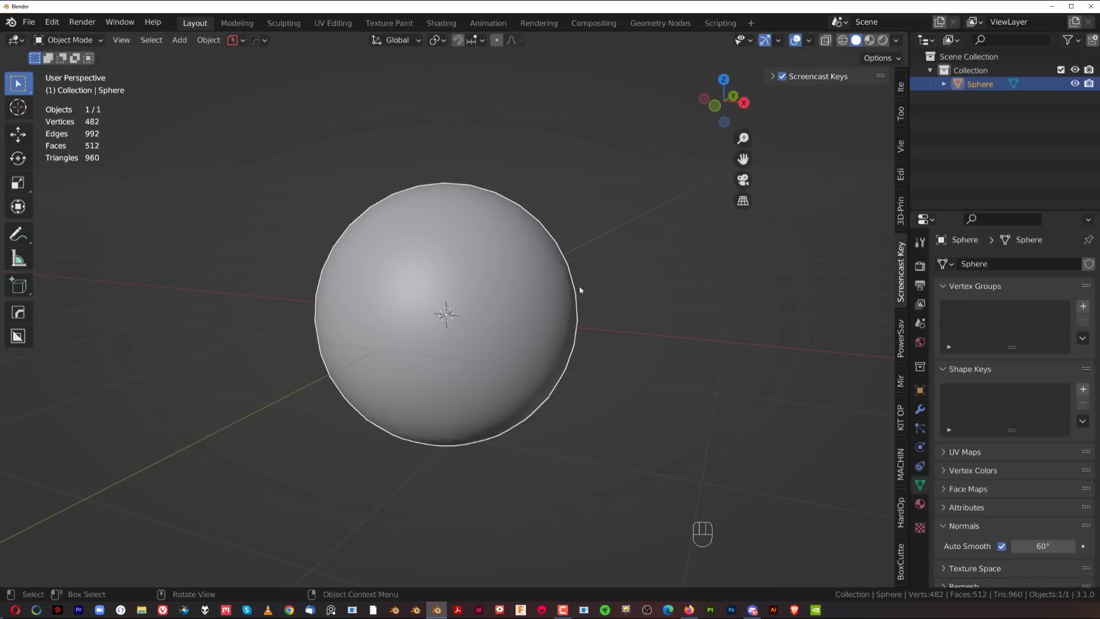
Turn off the viewport Stats with the Shading Pie and look over the remaining overlay options.
{"action": "key", "text": "Page_Up"}
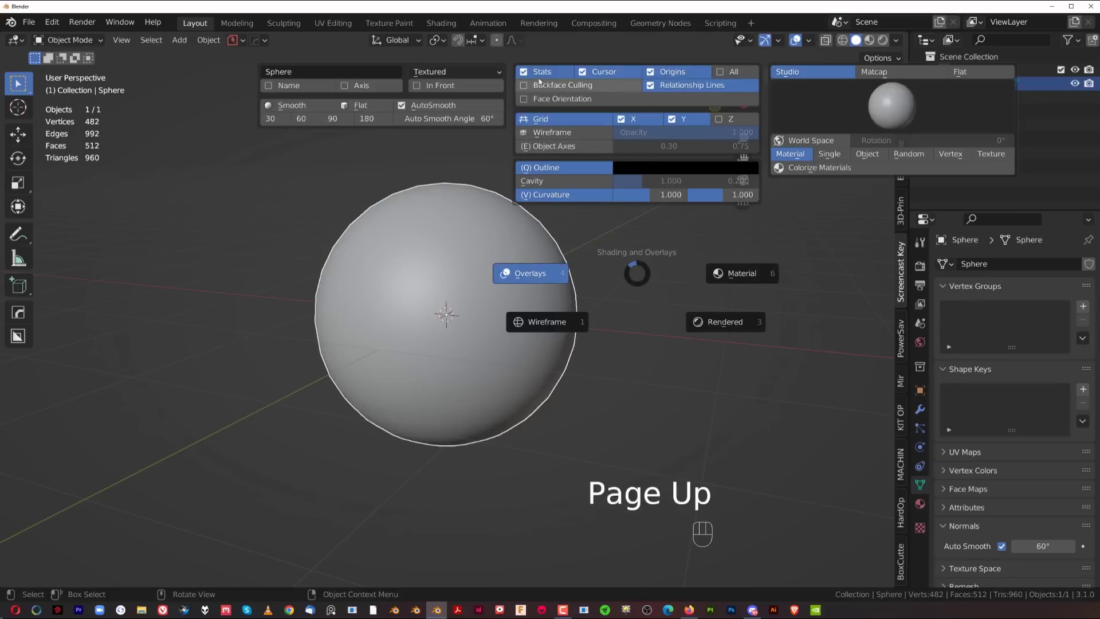
{"action": "key", "text": "Page_Up"}
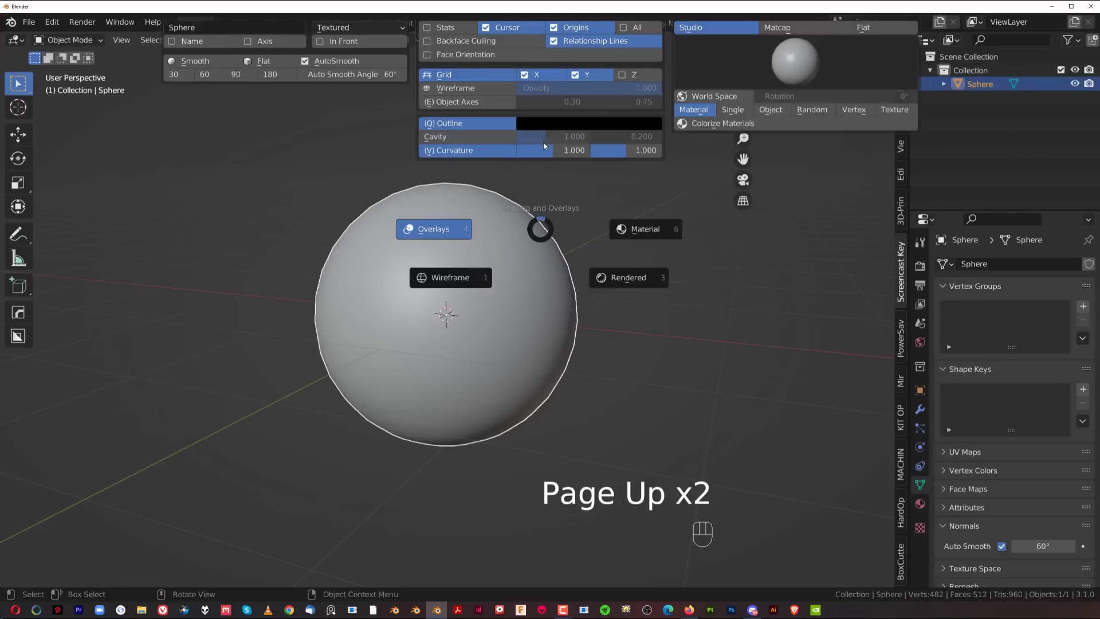
{"action": "key", "text": "Page_Up"}
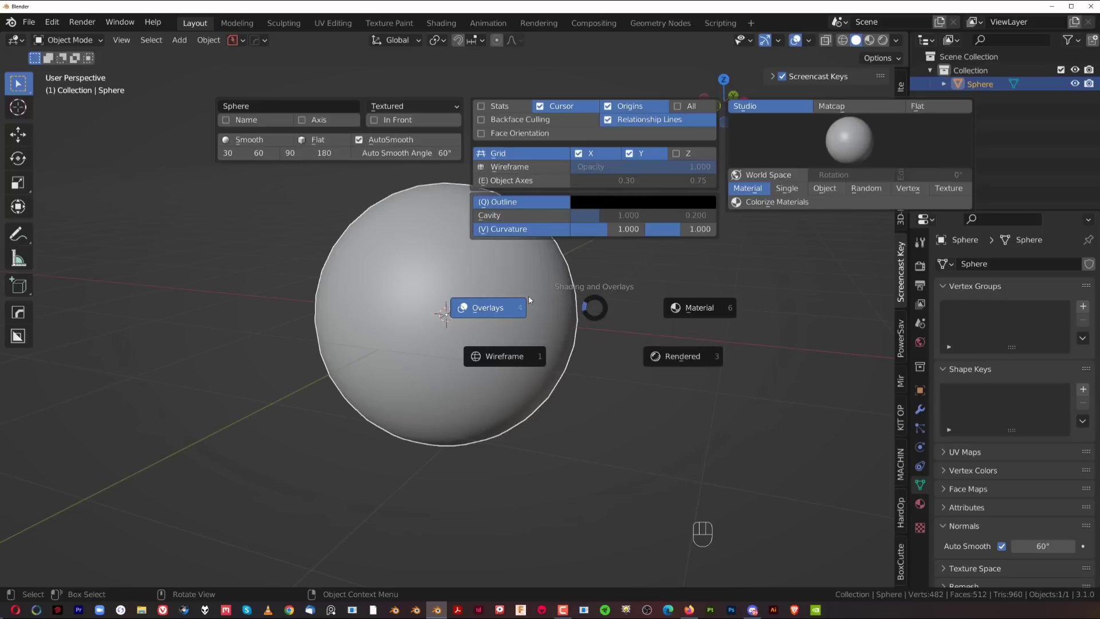
{"action": "key", "text": "Escape"}
Hide the 3D cursor and the object origins with the Shading Pie, and show both again.
{"action": "key", "text": "Page_Up"}
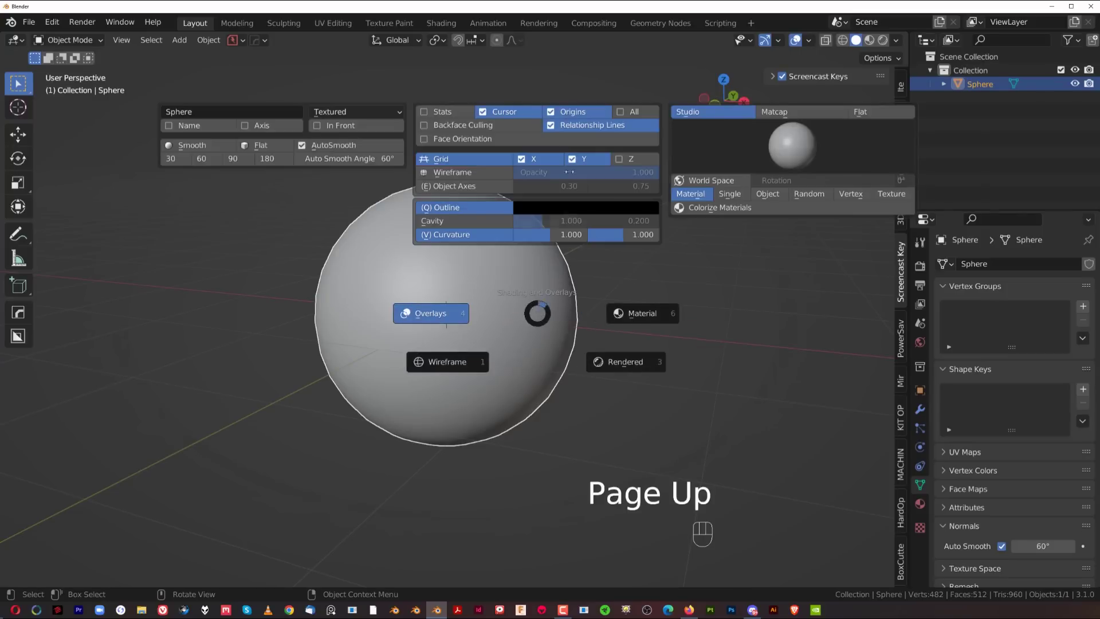
{"action": "left_click", "coordinate": [523, 115]}
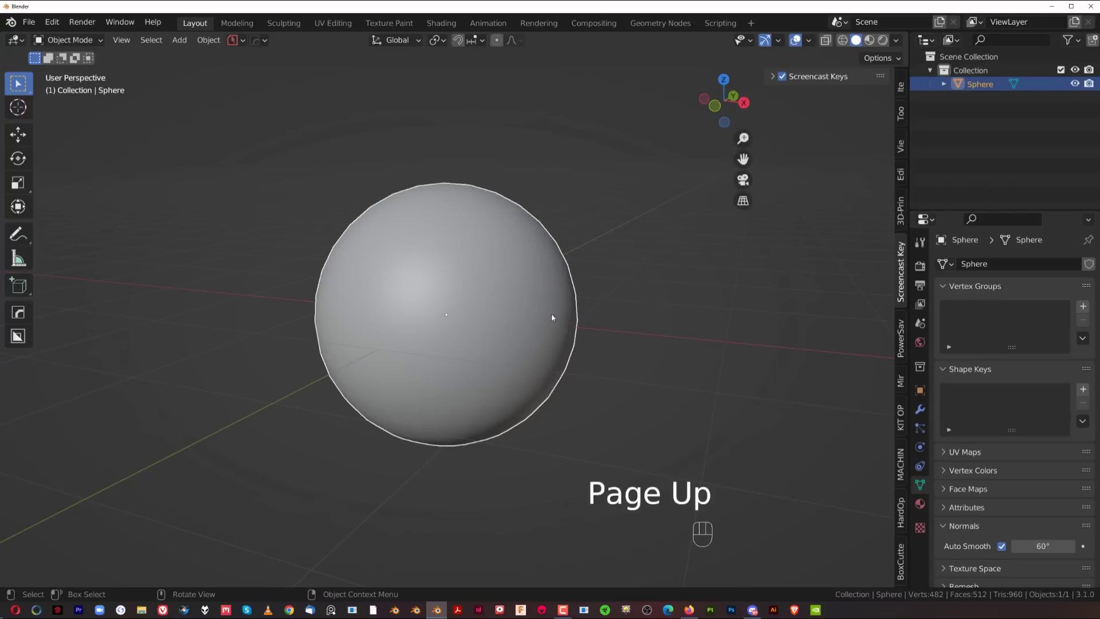
{"action": "key", "text": "Page_Up"}
{"action": "left_click", "coordinate": [670, 91]}
{"action": "key", "text": "Page_Up"}
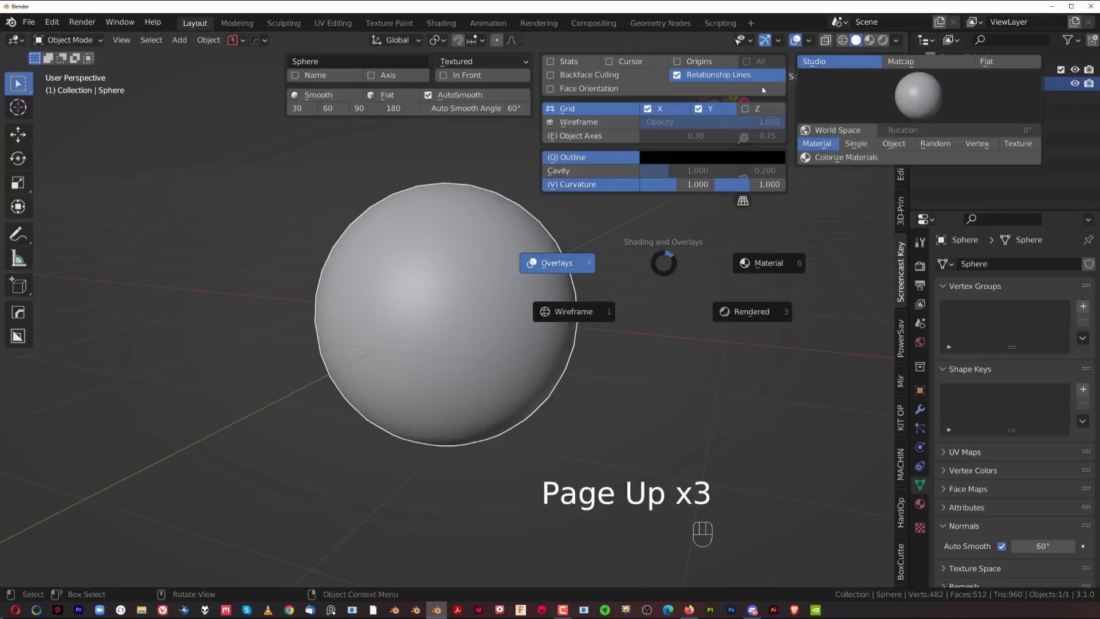
{"action": "left_click", "coordinate": [687, 61]}
{"action": "key", "text": "Page_Up"}
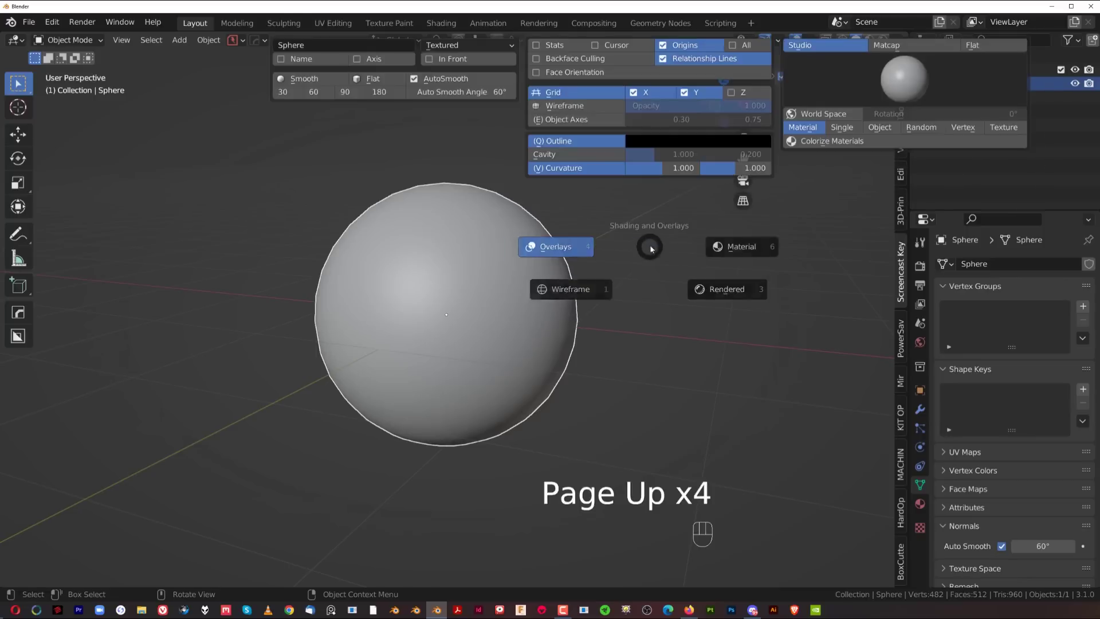
{"action": "left_click", "coordinate": [635, 44]}
Toggle all viewport overlays off and on with the Shading Pie, and repeat it with Blender's own overlay toggle.
{"action": "key", "text": "Page_Up"}
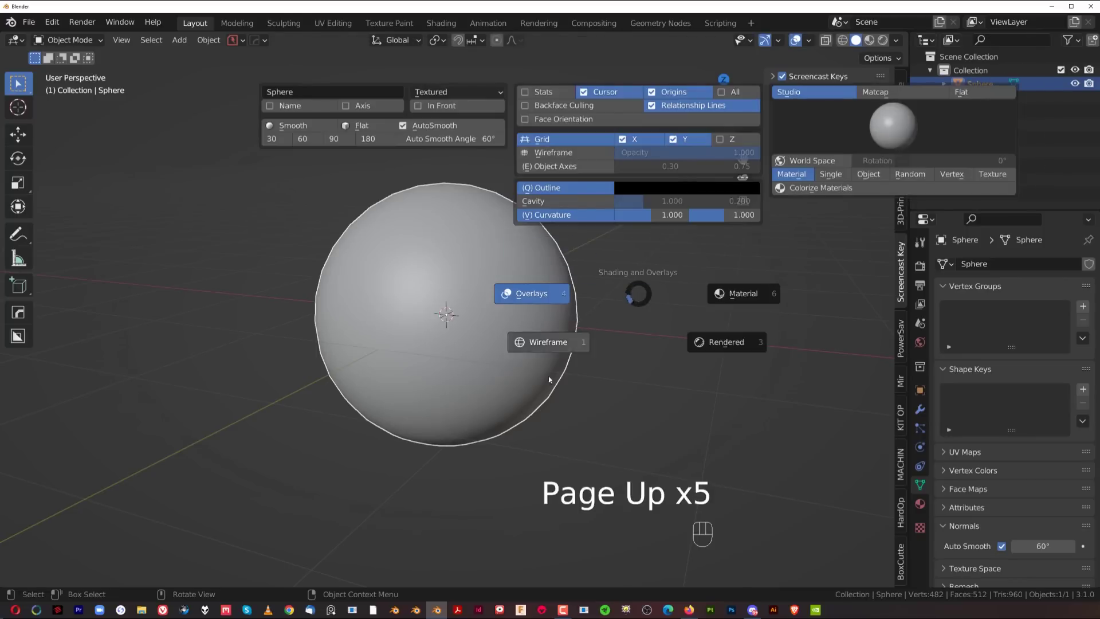
{"action": "left_click", "coordinate": [523, 297]}
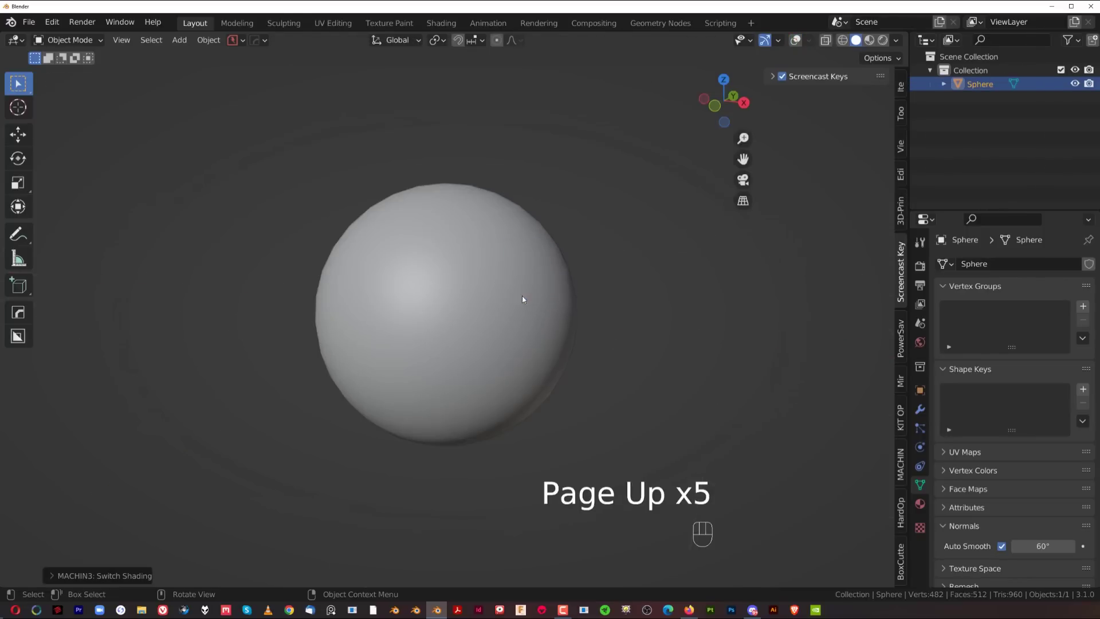
{"action": "key", "text": "Page_Up"}
{"action": "left_click", "coordinate": [644, 313]}
{"action": "left_click", "coordinate": [797, 42]}
{"action": "left_click", "coordinate": [798, 43]}
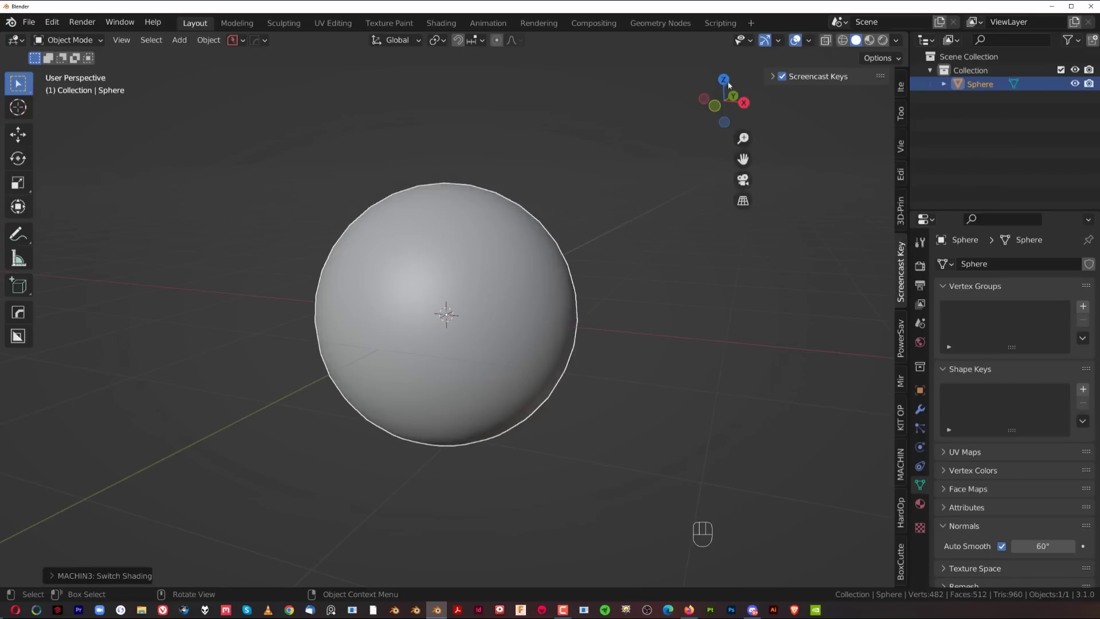
Examine the Backface Culling, Face Orientation and Relationship Lines options in the Shading Pie.
{"action": "key", "text": "Page_Up"}
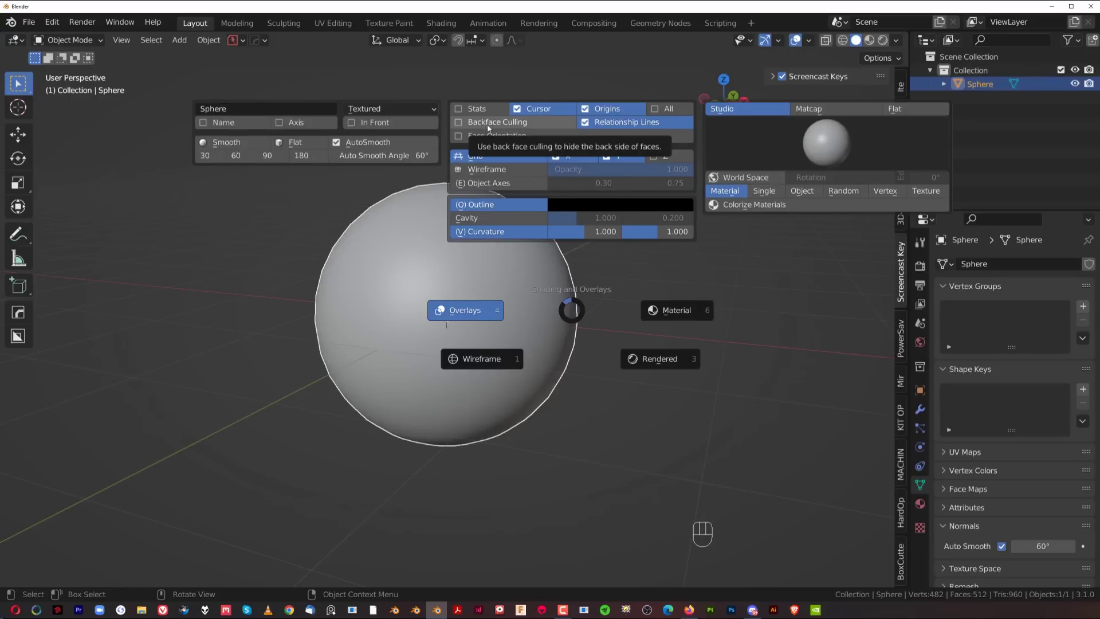
{"action": "key", "text": "Escape"}
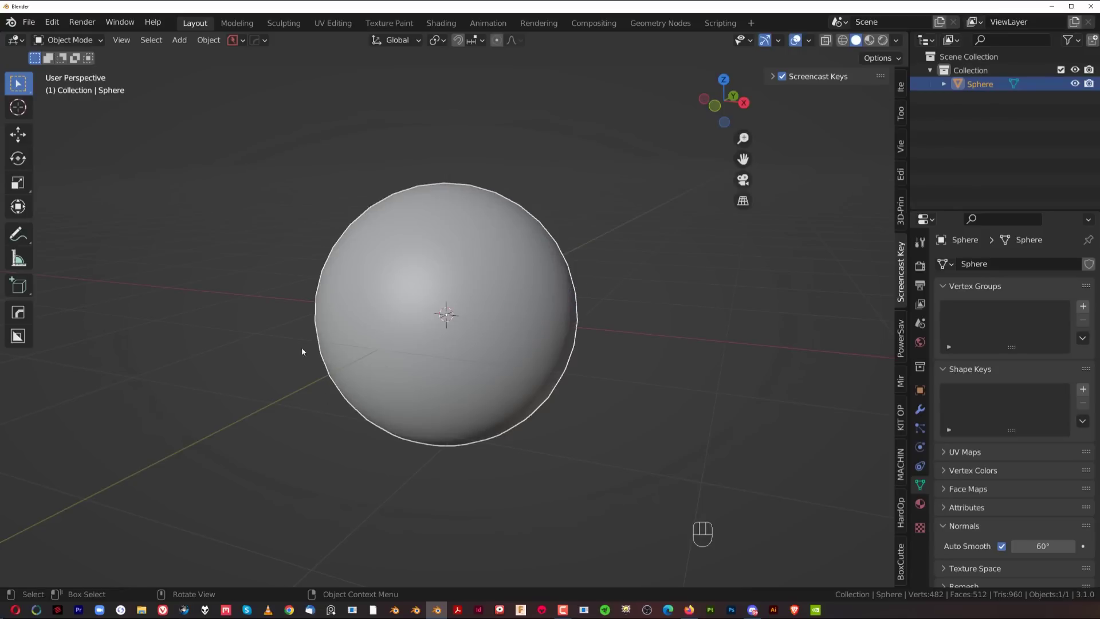
{"action": "middle_click_drag", "start_coordinate": [491, 325], "coordinate": [500, 345]}
{"action": "mouse_move", "coordinate": [561, 233]}
{"action": "middle_mouse_down"}
{"action": "mouse_move", "coordinate": [510, 285]}
{"action": "mouse_move", "coordinate": [554, 222]}
{"action": "middle_mouse_up"}
{"action": "key", "text": "Page_Up"}
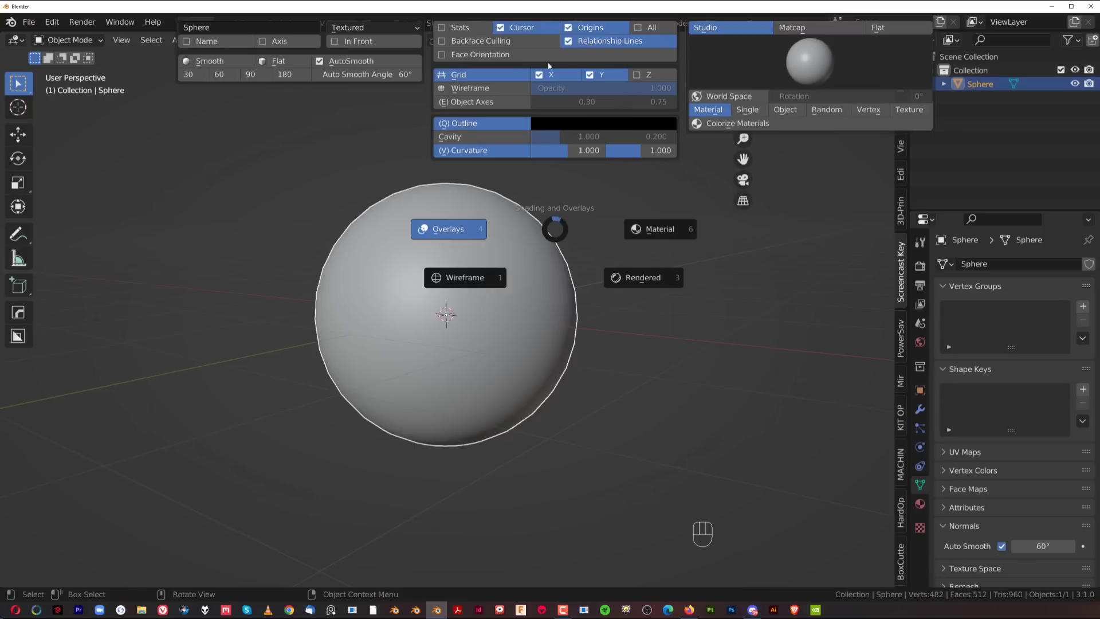
{"action": "key", "text": "Escape"}
Duplicate the sphere, place the copy above and to the right of the original, and parent it to the original sphere.
{"action": "scroll", "coordinate": [525, 215], "scroll_direction": "down", "scroll_amount": 3}
{"action": "scroll", "coordinate": [528, 352], "scroll_direction": "down", "scroll_amount": 2}
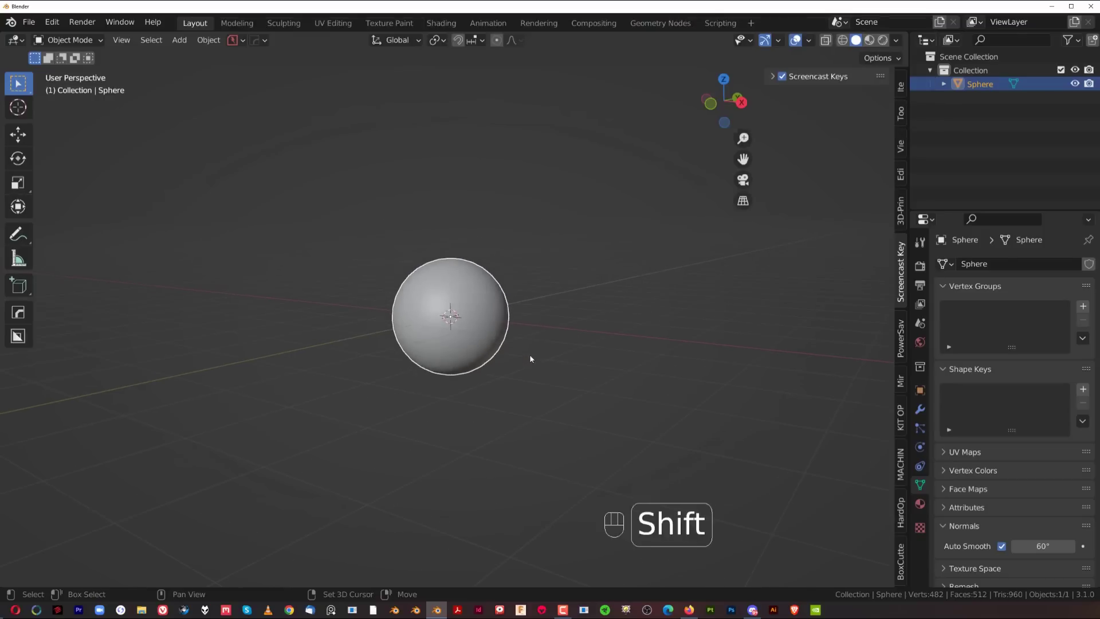
{"action": "key", "text": "shift+d"}
{"action": "left_click", "coordinate": [710, 247]}
{"action": "left_click", "coordinate": [471, 307], "text": "shift"}
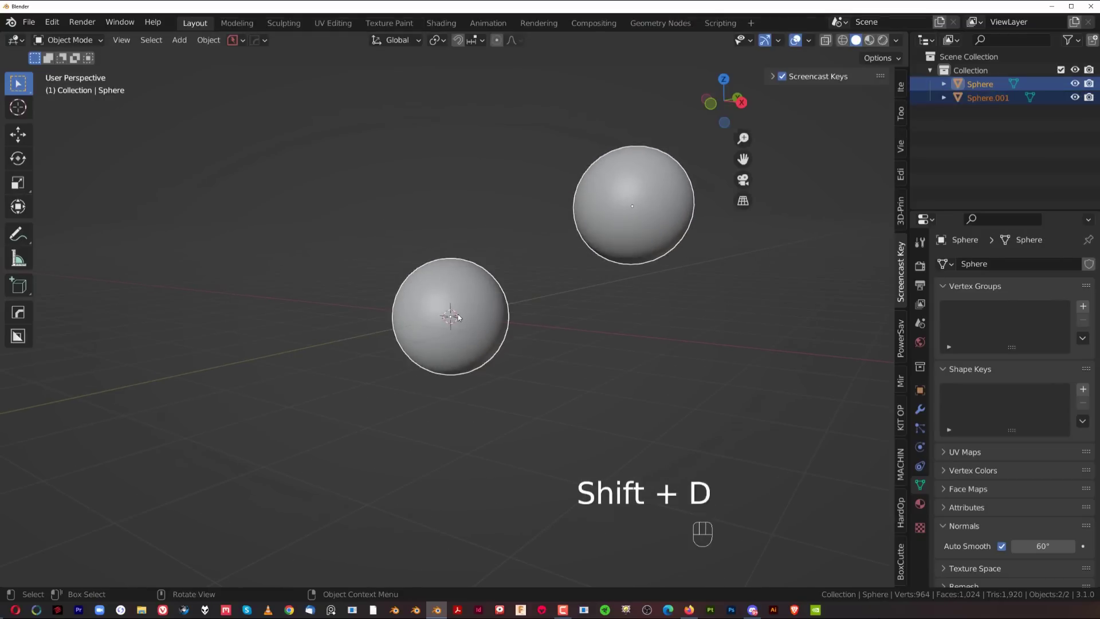
{"action": "key", "text": "ctrl+p"}
{"action": "left_click", "coordinate": [458, 317]}
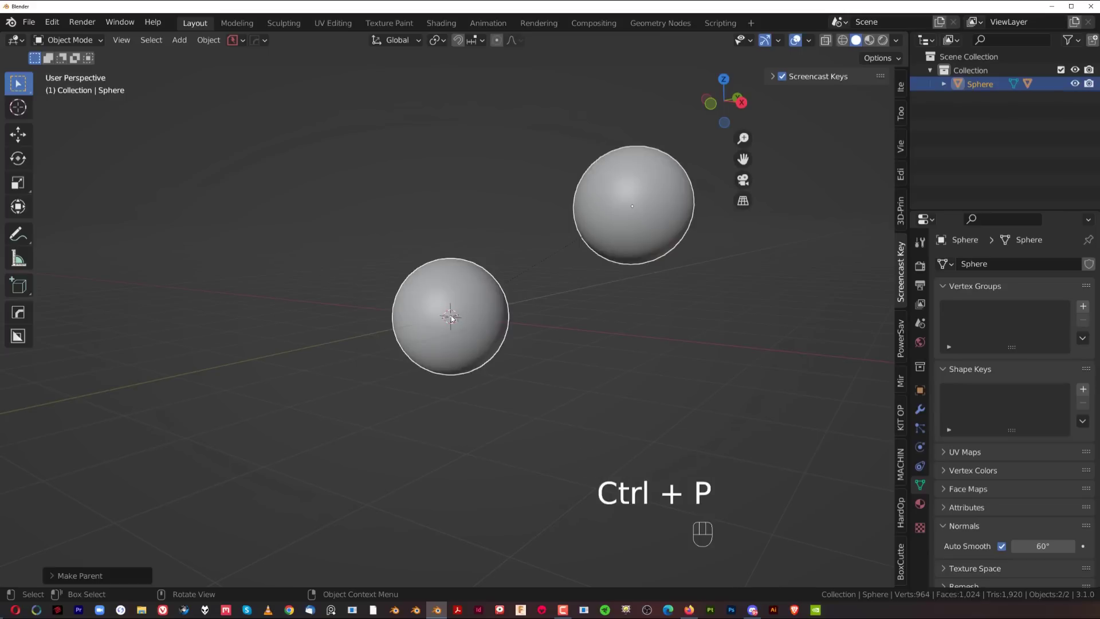
{"action": "scroll", "coordinate": [535, 211], "scroll_direction": "up", "scroll_amount": 2}
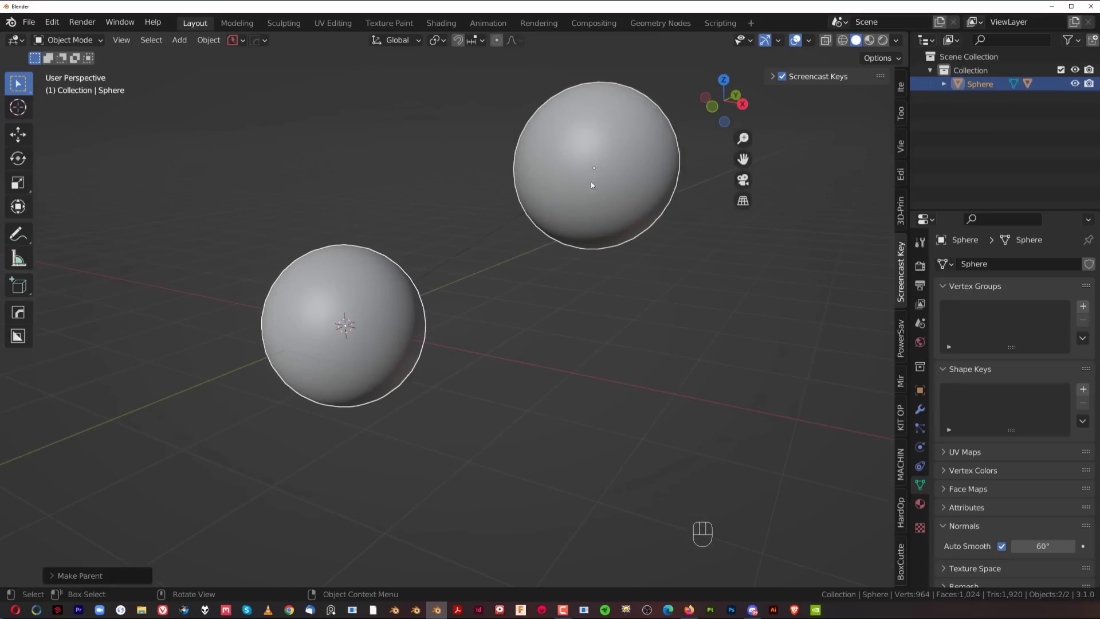
{"action": "scroll", "coordinate": [476, 264], "scroll_direction": "down", "scroll_amount": 2}
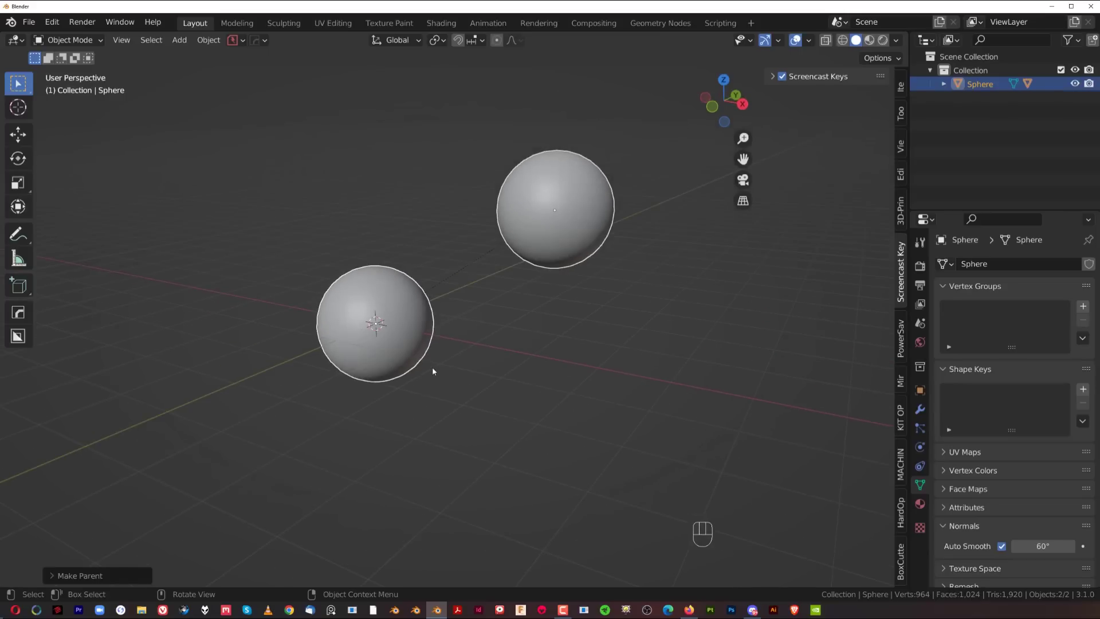
Try moving both spheres together, and select and try moving only the child sphere, cancelling each move.
{"action": "key", "text": "g"}
{"action": "right_click", "coordinate": [546, 200]}
{"action": "left_click", "coordinate": [547, 202]}
{"action": "key", "text": "g"}
{"action": "right_click", "coordinate": [546, 238]}
Turn Relationship Lines off and back on with the Shading Pie while the child sphere is selected.
{"action": "key", "text": "Page_Up"}
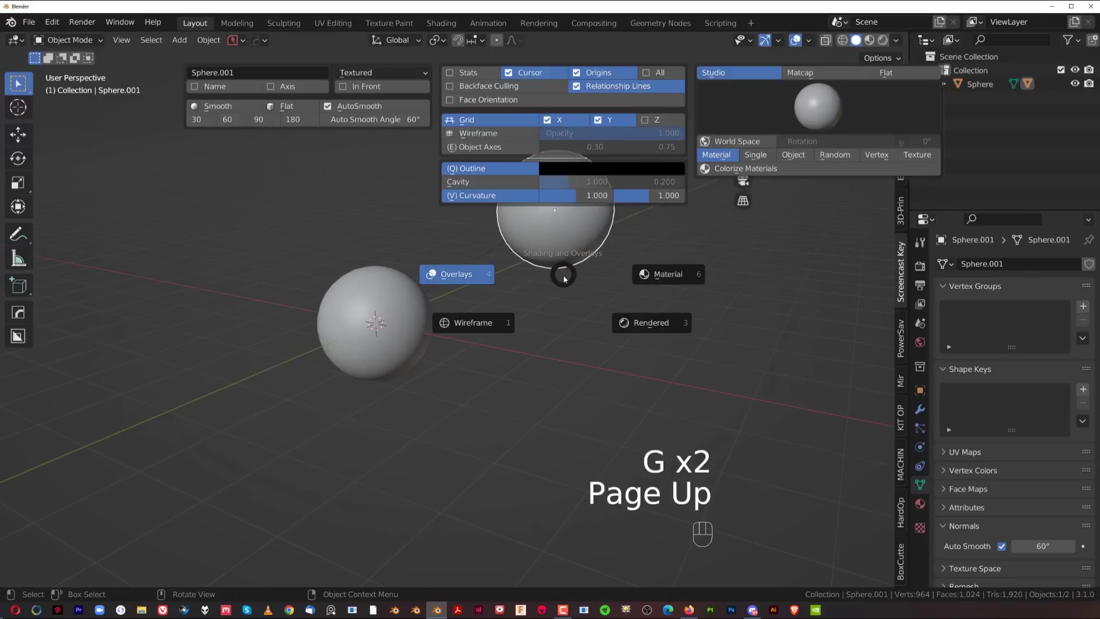
{"action": "left_click", "coordinate": [633, 88]}
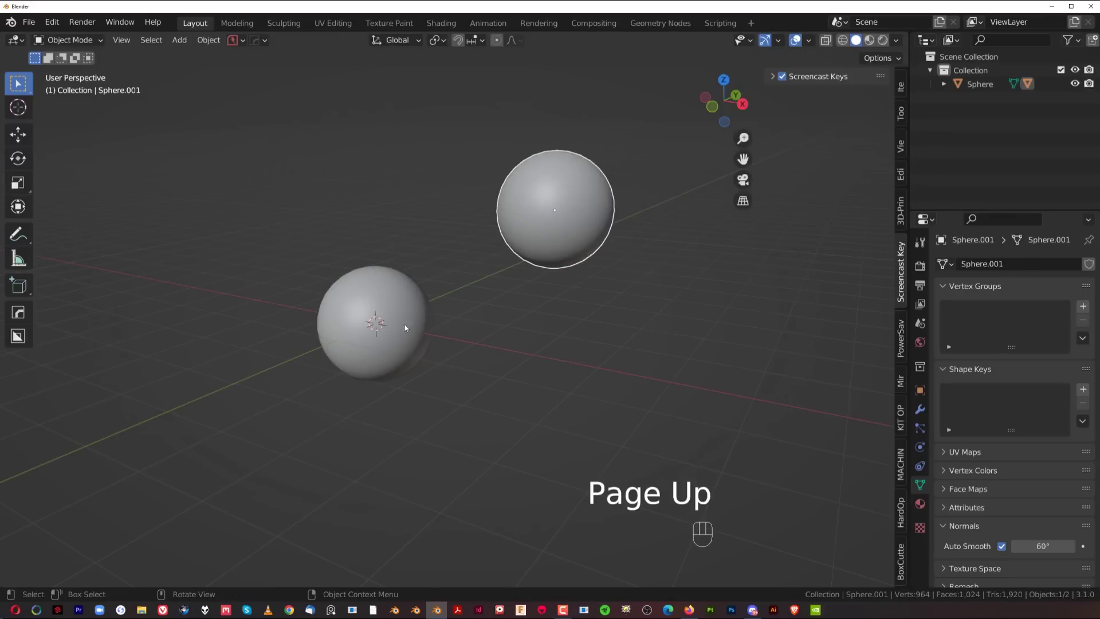
{"action": "key", "text": "Page_Up"}
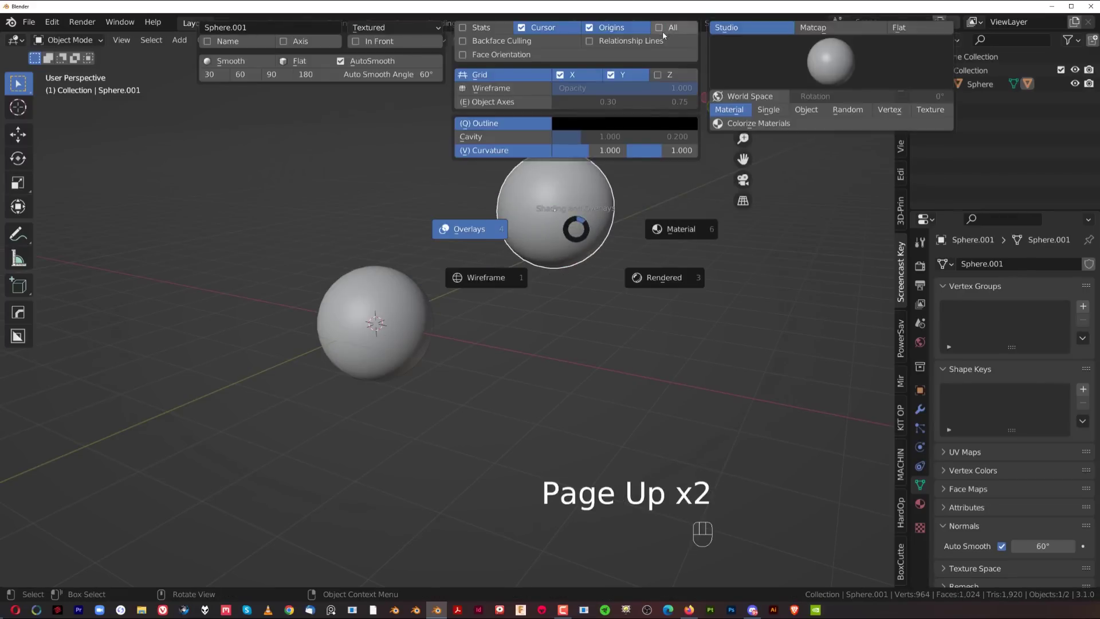
{"action": "scroll", "coordinate": [481, 305], "scroll_direction": "up", "scroll_amount": 2}
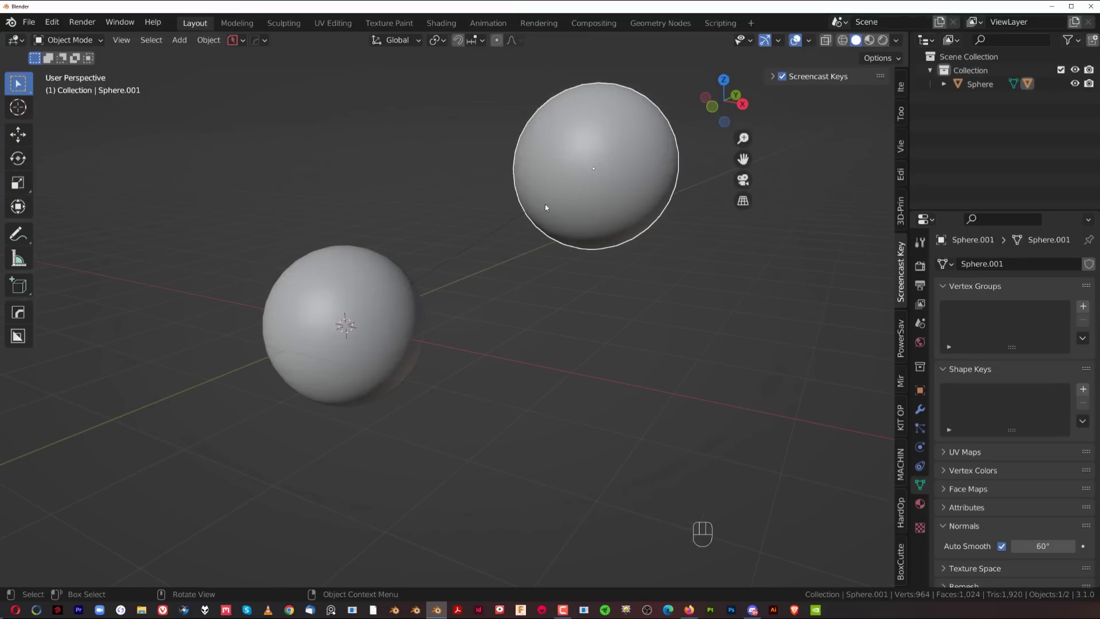
{"action": "scroll", "coordinate": [417, 155], "scroll_direction": "down", "scroll_amount": 3}
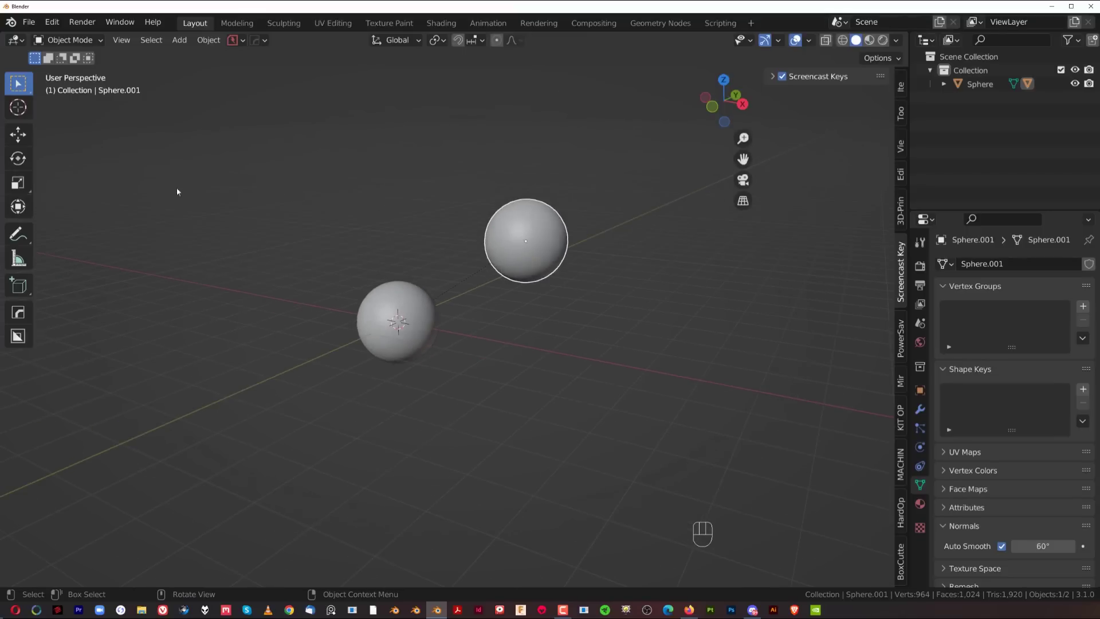
Duplicate the child sphere twice to the upper left, and repeat the last duplication eight times to form a row.
{"action": "key", "text": "shift+d"}
{"action": "key", "text": "shift+d"}
{"action": "key", "text": "shift+d"}
{"action": "key", "text": "shift+d"}
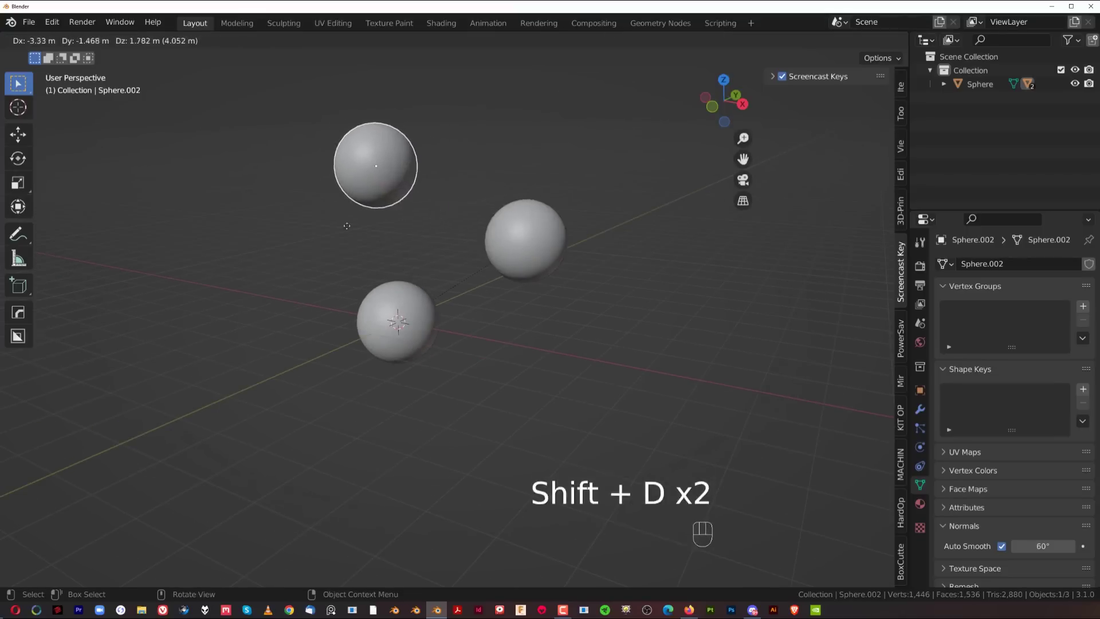
{"action": "left_click", "coordinate": [160, 318]}
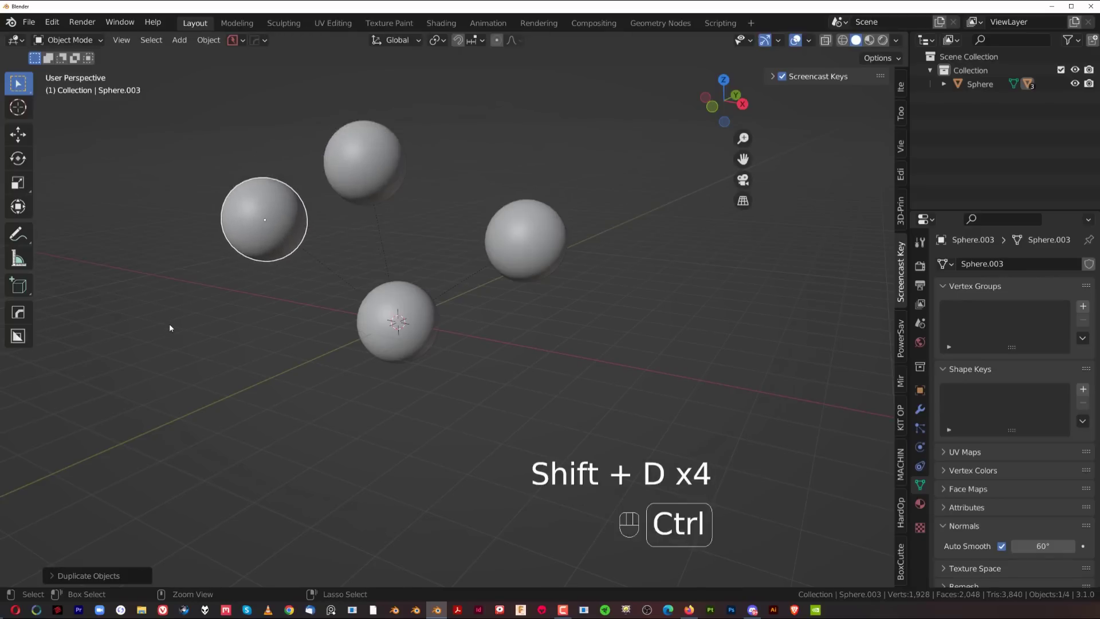
{"action": "key", "text": "shift+r"}
{"action": "key", "text": "shift+r"}
{"action": "key", "text": "shift+r"}
{"action": "key", "text": "shift+r"}
{"action": "key", "text": "shift+r"}
{"action": "key", "text": "shift+r"}
{"action": "key", "text": "shift+r"}
{"action": "key", "text": "shift+r"}
{"action": "scroll", "coordinate": [344, 355], "scroll_direction": "down", "scroll_amount": 2}
{"action": "scroll", "coordinate": [342, 362], "scroll_direction": "up", "scroll_amount": 1}
{"action": "middle_click_drag", "start_coordinate": [342, 362], "coordinate": [355, 321]}
Select the parent sphere and toggle Relationship Lines off and on with the Shading Pie to compare the row's links.
{"action": "left_click", "coordinate": [377, 256]}
{"action": "middle_click_drag", "start_coordinate": [277, 305], "coordinate": [343, 287]}
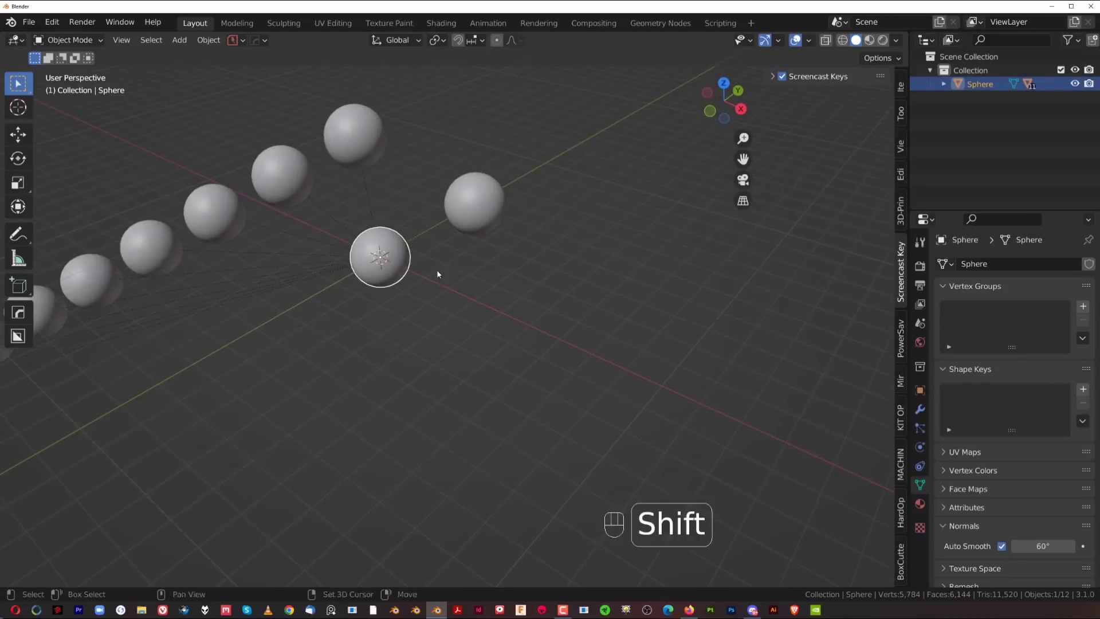
{"action": "middle_click_drag", "start_coordinate": [456, 268], "coordinate": [495, 285], "text": "shift"}
{"action": "key", "text": "Page_Up"}
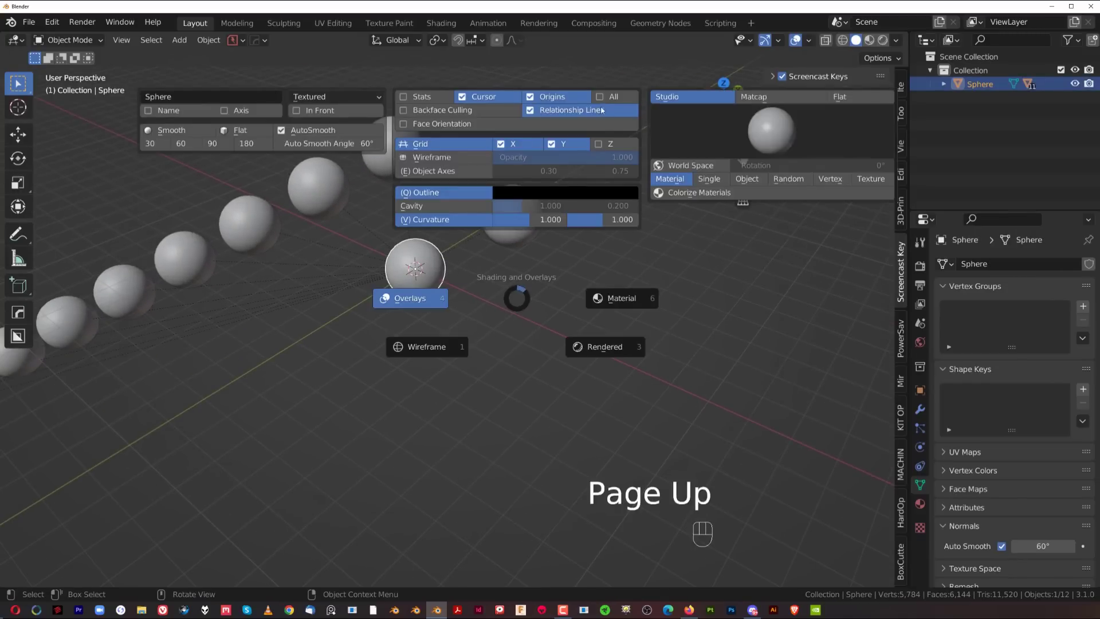
{"action": "key", "text": "Page_Up"}
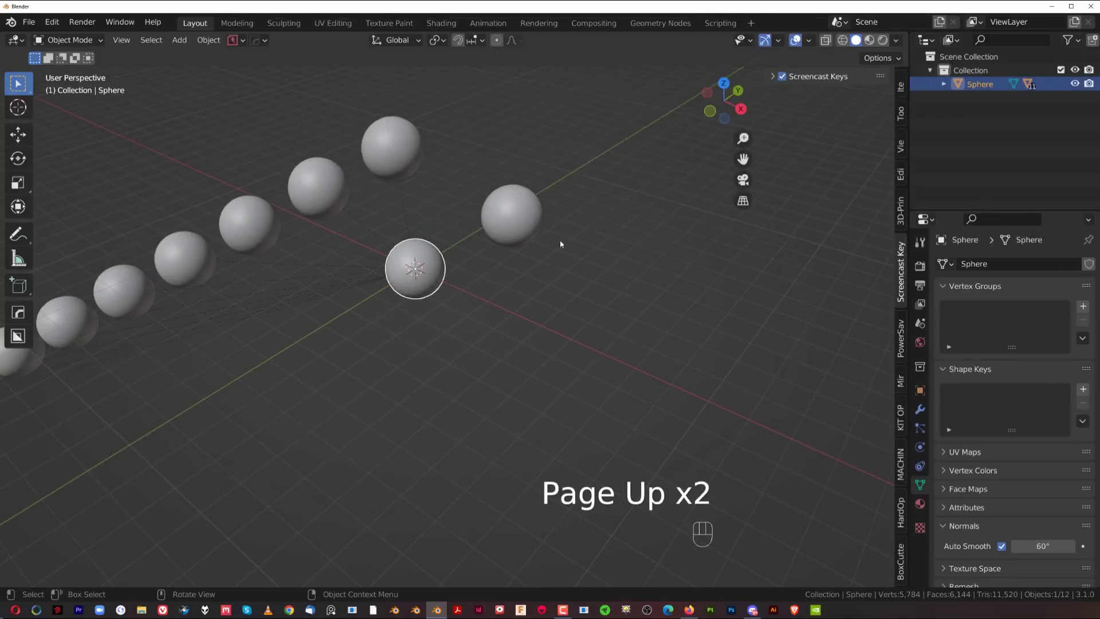
Look over the viewport shading options and enable the Face Orientation overlay with Blender's own overlay settings.
{"action": "key", "text": "Page_Up"}
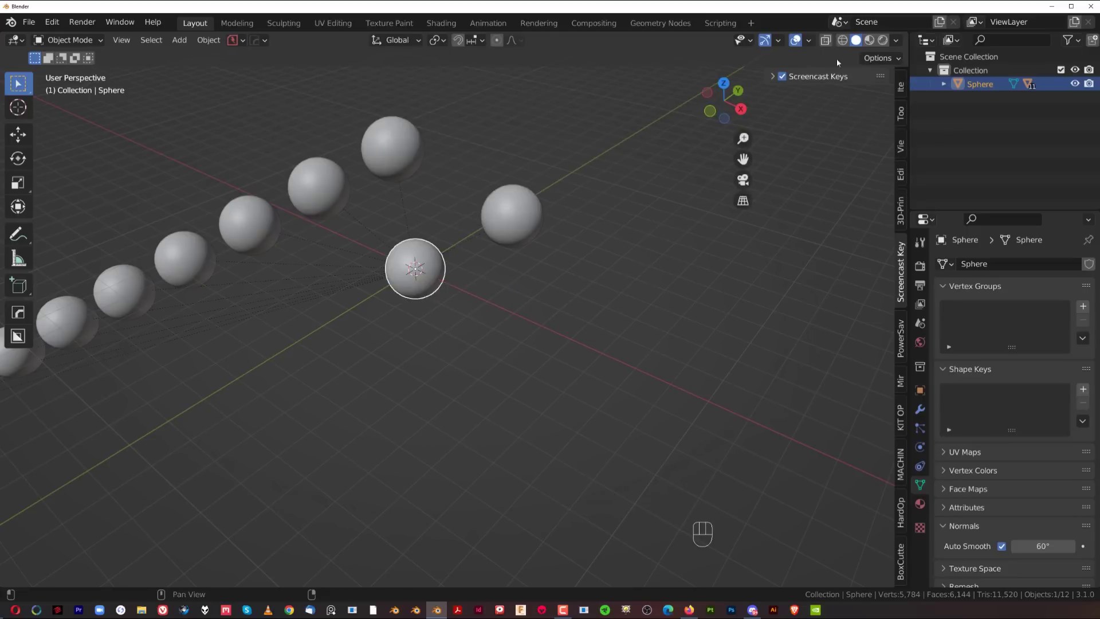
{"action": "left_click", "coordinate": [896, 40]}
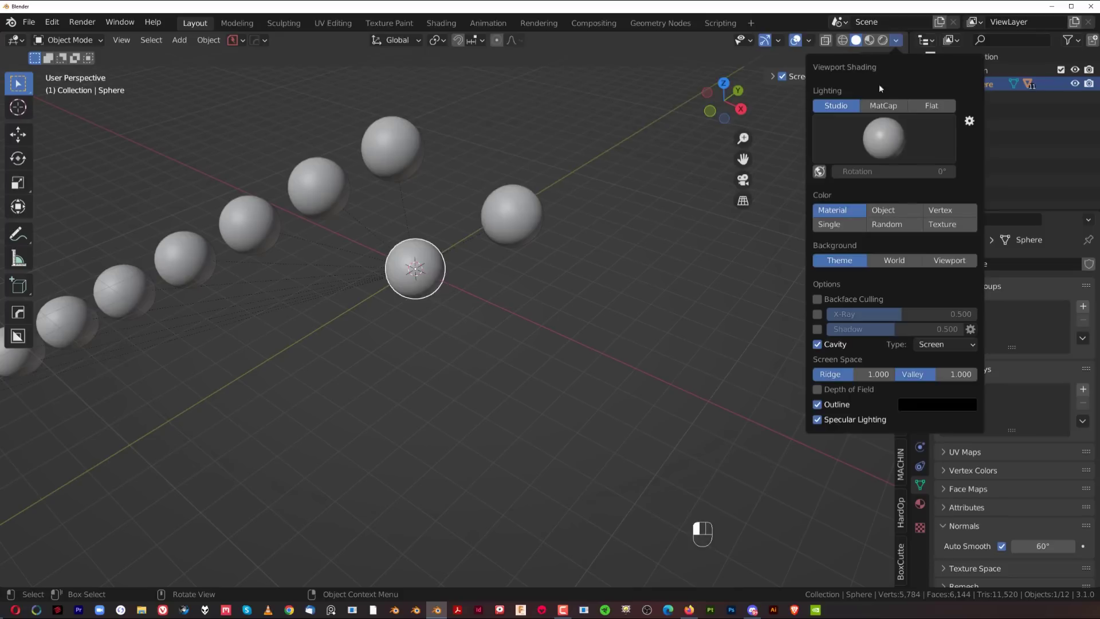
{"action": "left_click", "coordinate": [809, 40]}
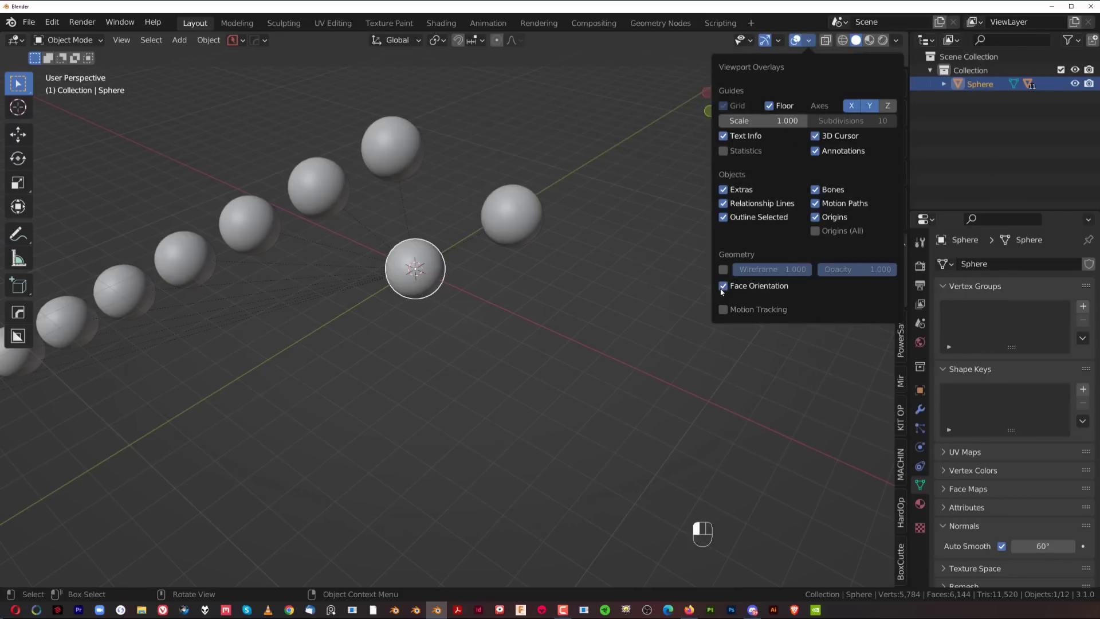
Delete all the spheres and add a cube at the 3D cursor.
{"action": "key", "text": "a"}
{"action": "key", "text": "x"}
{"action": "key", "text": "shift+a"}
{"action": "mouse_move", "coordinate": [447, 270]}
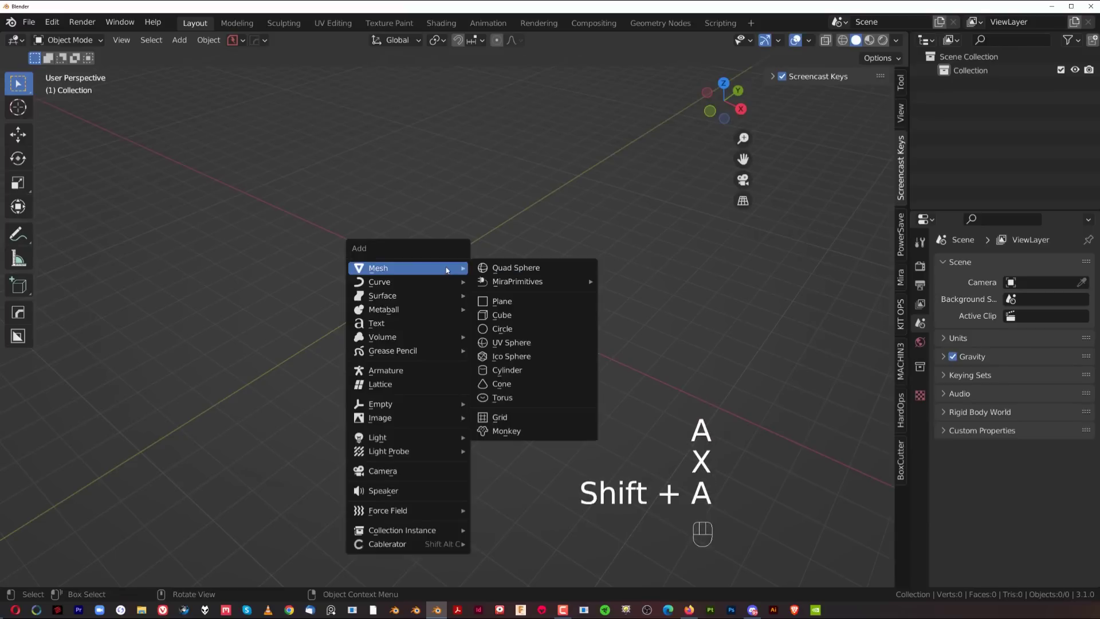
{"action": "left_click", "coordinate": [502, 315]}
{"action": "scroll", "coordinate": [517, 318], "scroll_direction": "up", "scroll_amount": 4}
{"action": "middle_click_drag", "start_coordinate": [425, 224], "coordinate": [484, 292], "text": "shift"}
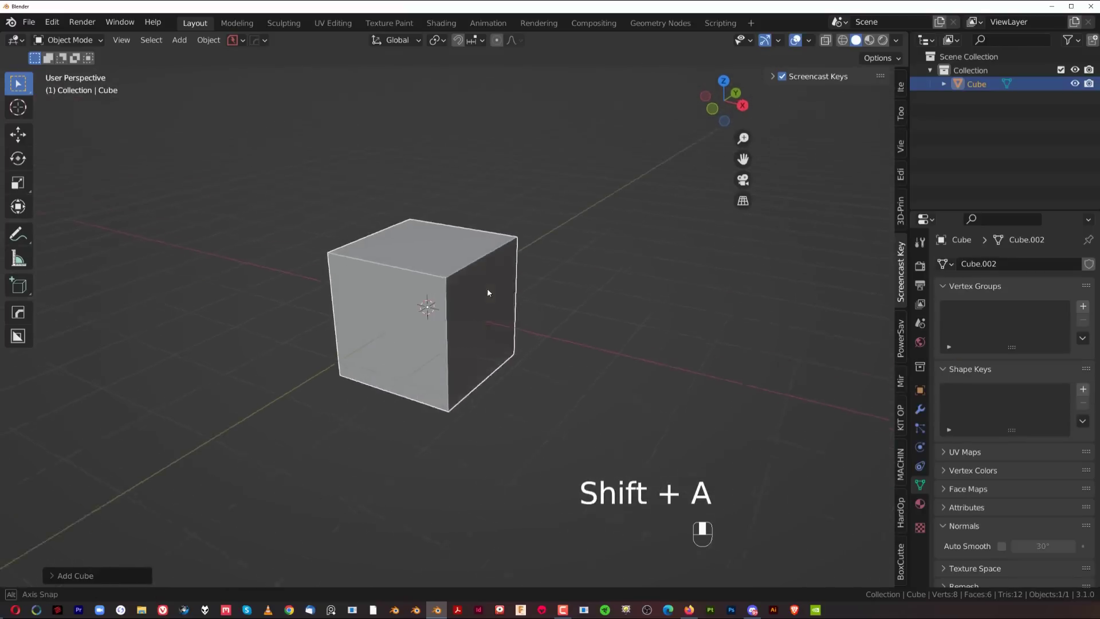
{"action": "scroll", "coordinate": [458, 245], "scroll_direction": "up", "scroll_amount": 2}
{"action": "scroll", "coordinate": [459, 246], "scroll_direction": "down", "scroll_amount": 2}
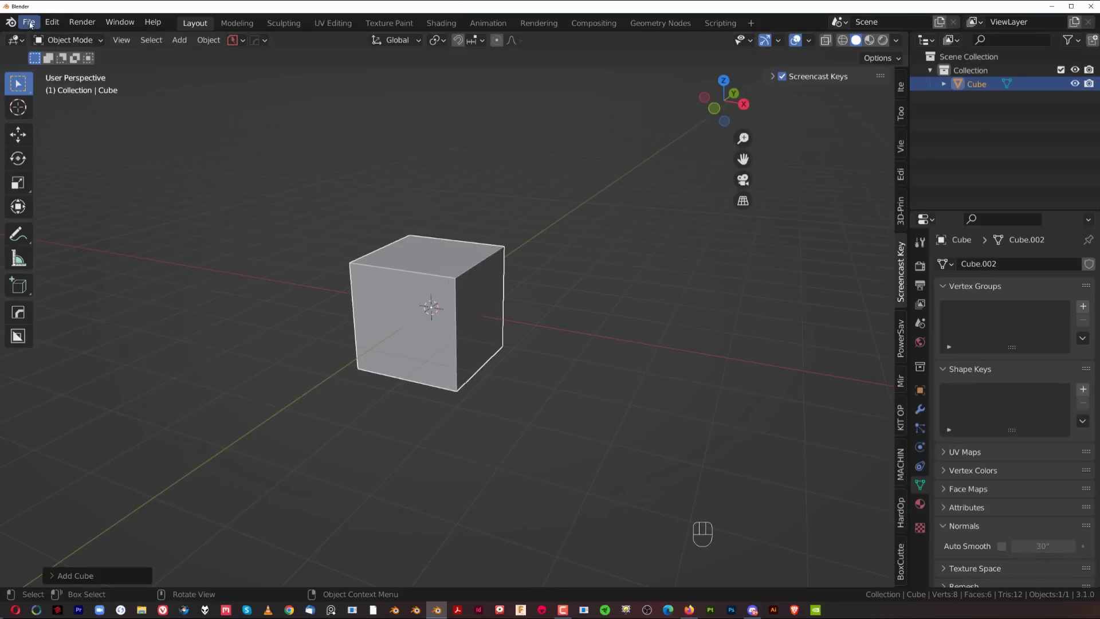
Flip the normal of the cube's side face facing positive X, and return to Object Mode.
{"action": "mouse_move", "coordinate": [424, 305]}
{"action": "middle_mouse_down"}
{"action": "mouse_move", "coordinate": [389, 302]}
{"action": "mouse_move", "coordinate": [429, 309]}
{"action": "middle_mouse_up"}
{"action": "key", "text": "Tab"}
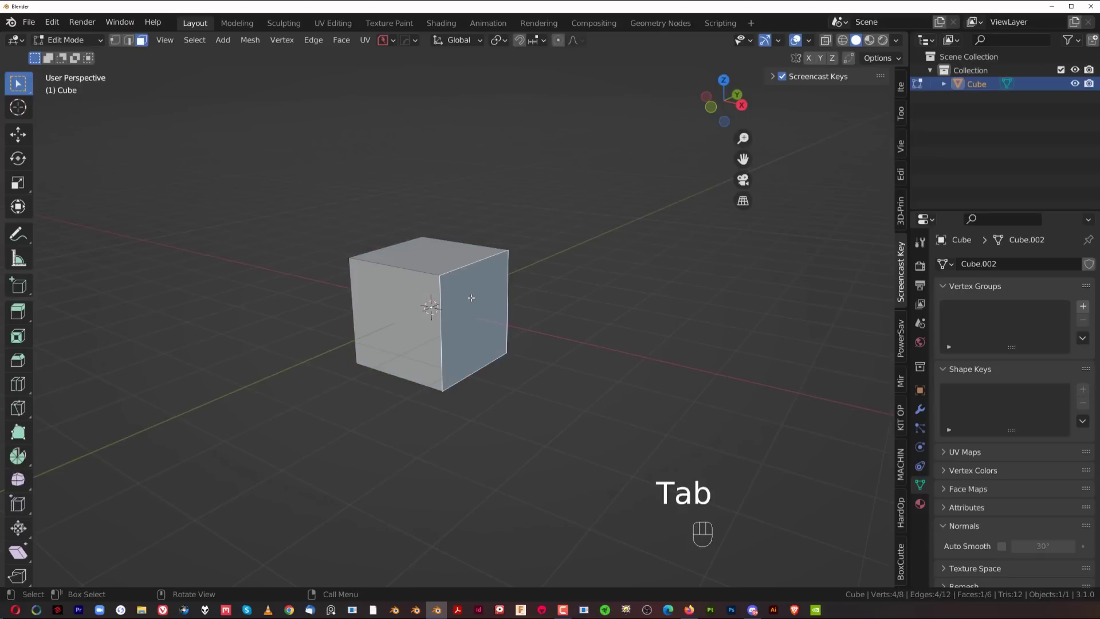
{"action": "key", "text": "alt+n"}
{"action": "left_click", "coordinate": [553, 318]}
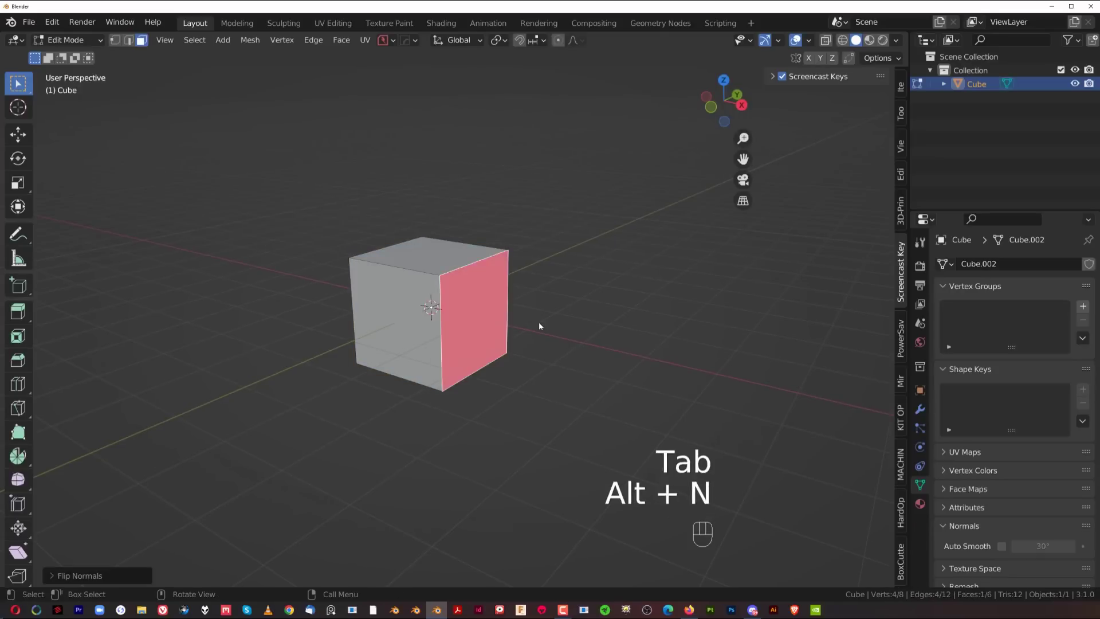
{"action": "scroll", "coordinate": [528, 275], "scroll_direction": "up", "scroll_amount": 1}
{"action": "key", "text": "Tab"}
Add a Hard Ops bevel to the cube and confirm it.
{"action": "middle_click_drag", "start_coordinate": [501, 253], "coordinate": [497, 283]}
{"action": "scroll", "coordinate": [446, 286], "scroll_direction": "up", "scroll_amount": 2}
{"action": "middle_click_drag", "start_coordinate": [551, 257], "coordinate": [503, 281]}
{"action": "scroll", "coordinate": [503, 282], "scroll_direction": "up", "scroll_amount": 1}
{"action": "scroll", "coordinate": [504, 279], "scroll_direction": "up", "scroll_amount": 3}
{"action": "key", "text": "q"}
{"action": "left_click", "coordinate": [519, 272]}
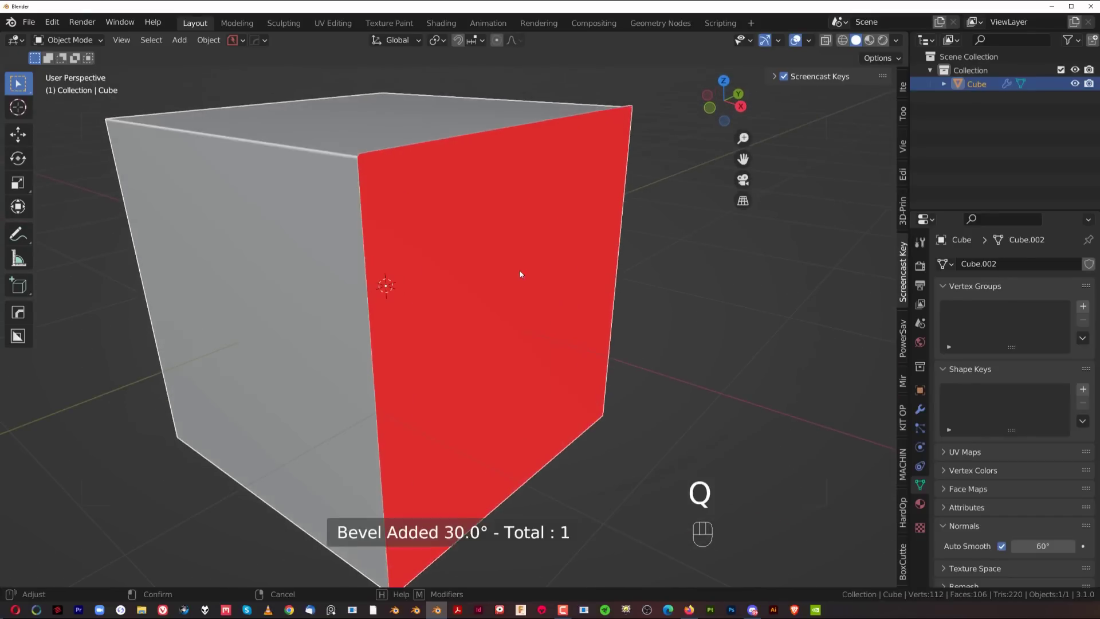
{"action": "left_click", "coordinate": [516, 273]}
{"action": "mouse_move", "coordinate": [516, 273]}
{"action": "middle_mouse_down"}
{"action": "mouse_move", "coordinate": [503, 287]}
{"action": "mouse_move", "coordinate": [515, 275]}
{"action": "middle_mouse_up"}
Flip the reversed side face's normal again in Edit Mode so that it points outward.
{"action": "key", "text": "Tab"}
{"action": "scroll", "coordinate": [504, 279], "scroll_direction": "down", "scroll_amount": 3}
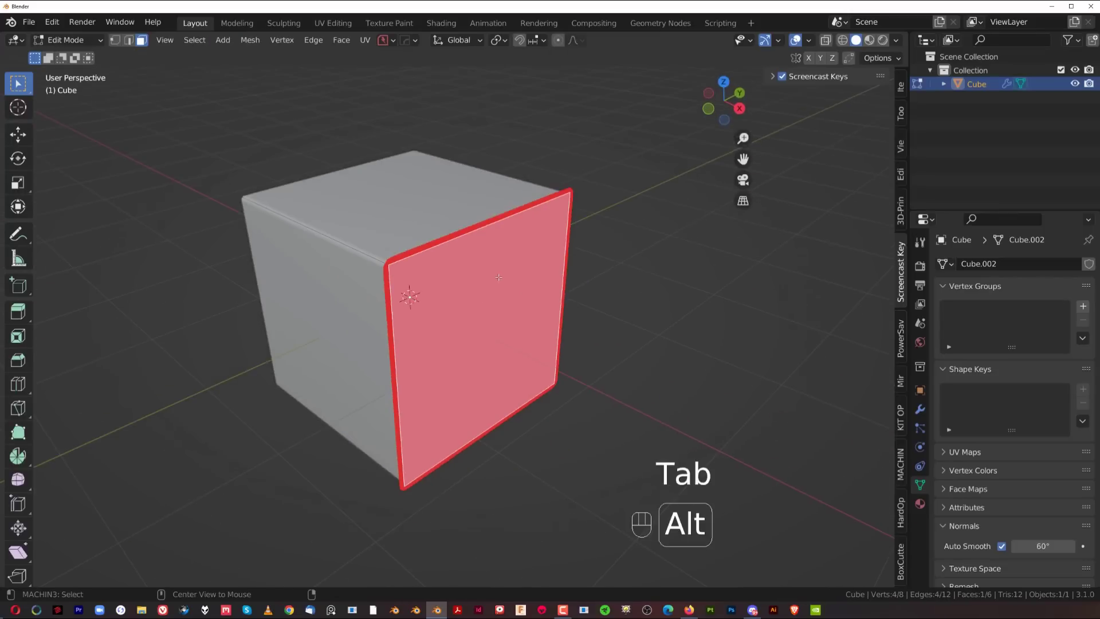
{"action": "key", "text": "alt+n"}
{"action": "left_click", "coordinate": [502, 281]}
Delete the cube's front face facing negative Y to expose the inside, and return to Object Mode.
{"action": "middle_click_drag", "start_coordinate": [502, 283], "coordinate": [394, 244]}
{"action": "key", "text": "x"}
{"action": "left_click", "coordinate": [448, 334]}
{"action": "left_click", "coordinate": [211, 310]}
{"action": "scroll", "coordinate": [382, 298], "scroll_direction": "down", "scroll_amount": 1}
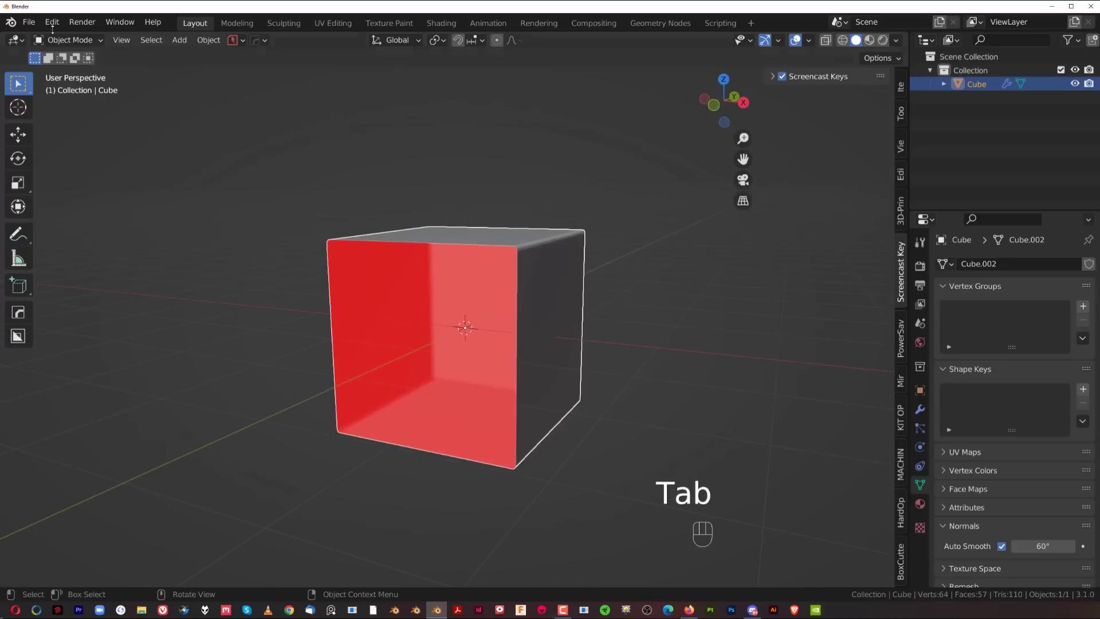
Open the Blender Preferences and display the Viewport settings.
{"action": "left_click", "coordinate": [52, 21]}
{"action": "left_click", "coordinate": [92, 218]}
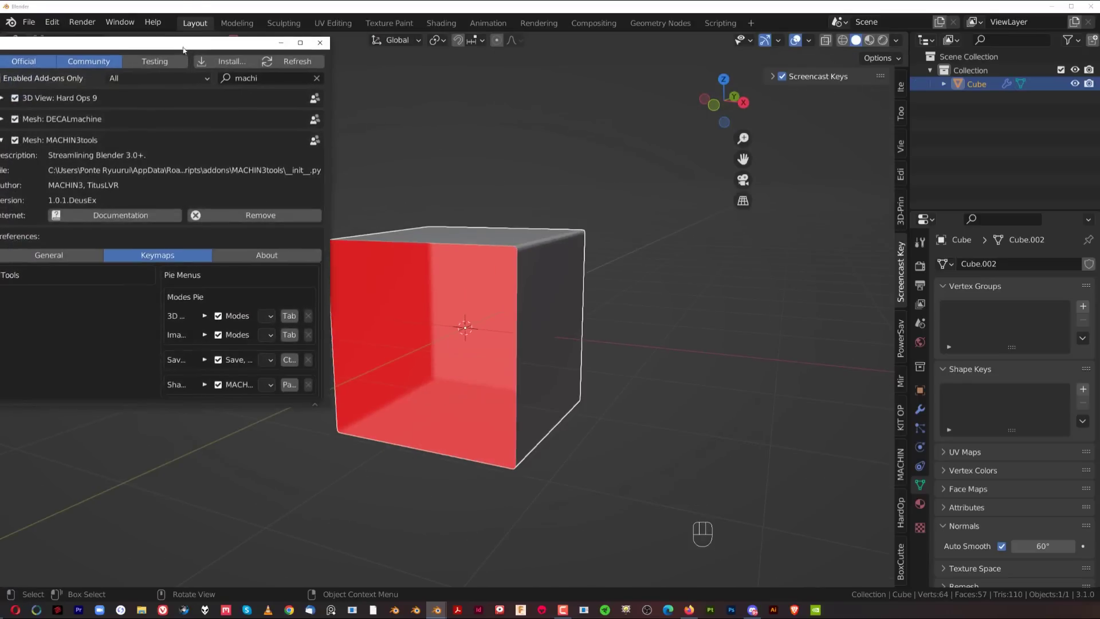
{"action": "left_click", "coordinate": [201, 113]}
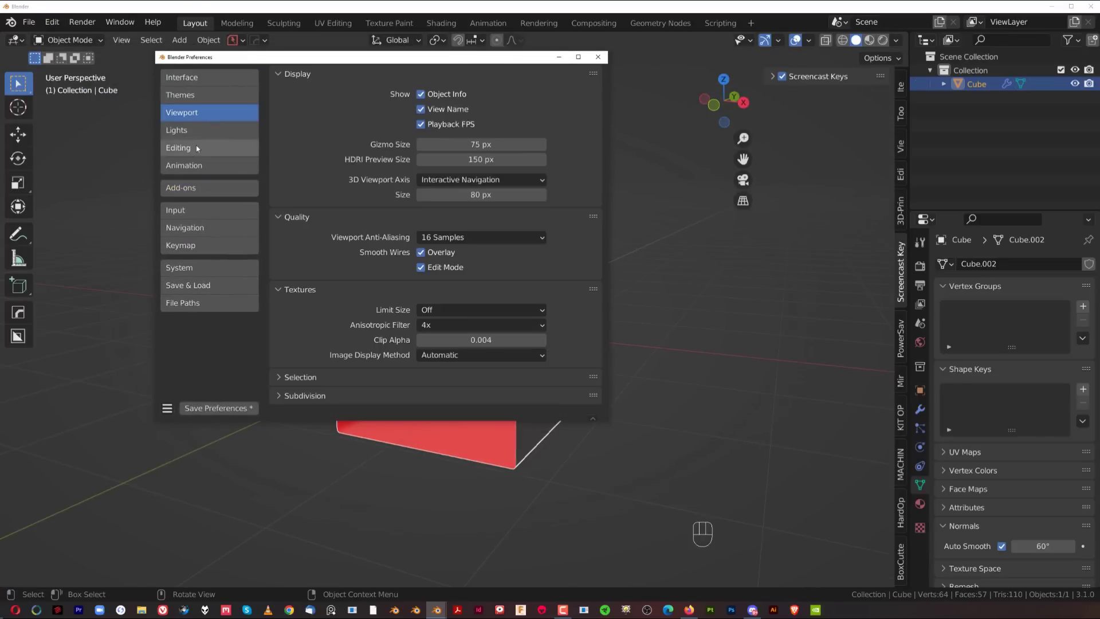
Inspect the alpha of the Face Orientation Front colour in the 3D Viewport theme and close the preferences.
{"action": "left_click", "coordinate": [203, 95]}
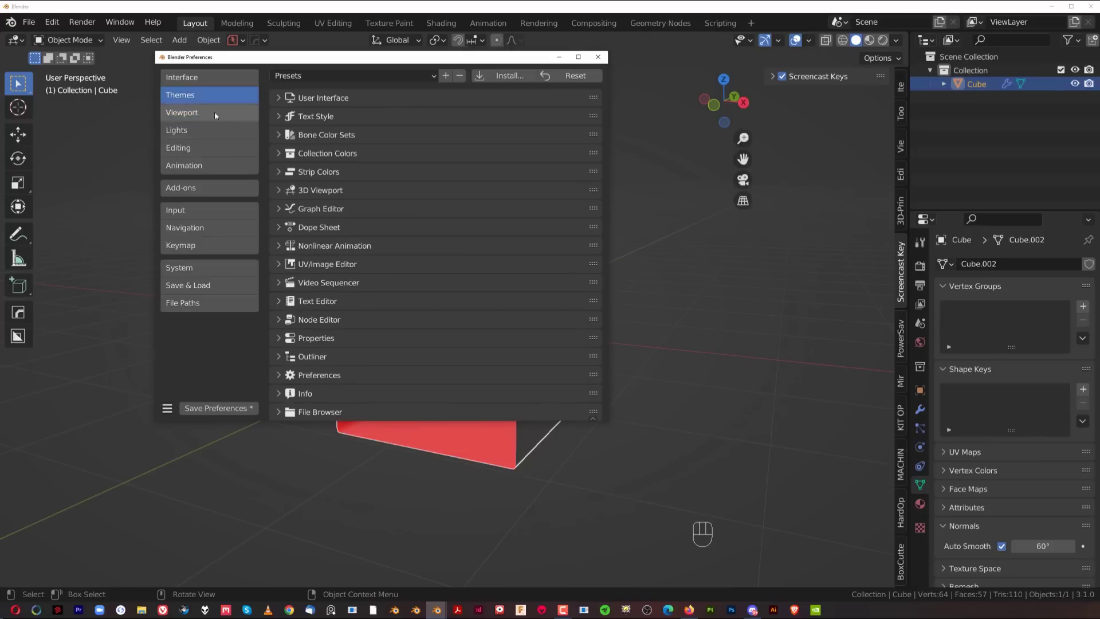
{"action": "left_click", "coordinate": [278, 190]}
{"action": "scroll", "coordinate": [277, 191], "scroll_direction": "down", "scroll_amount": 15}
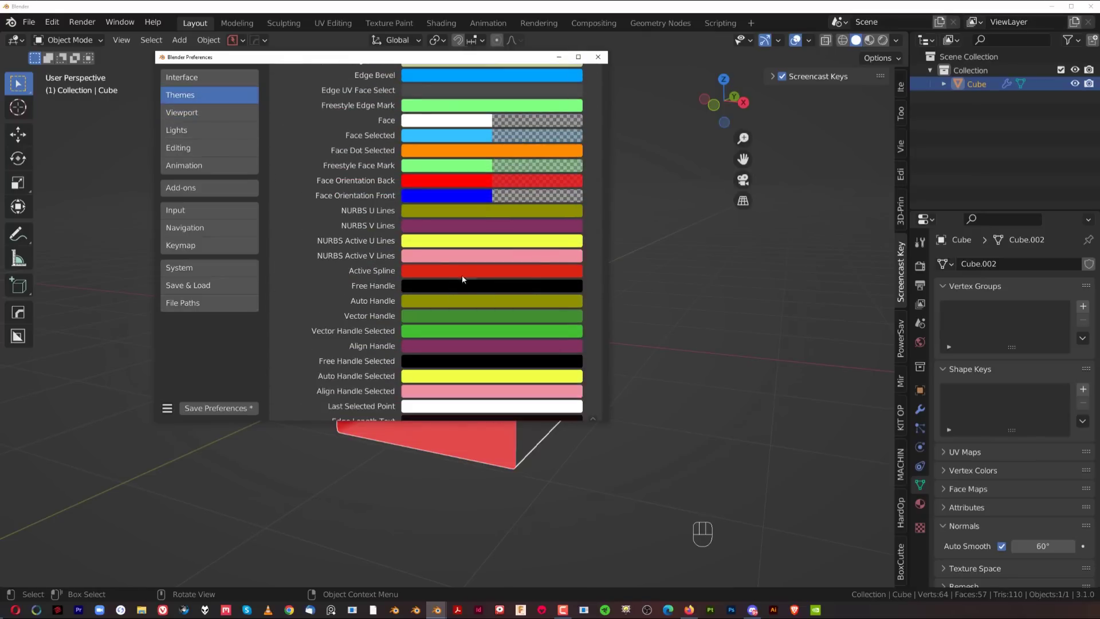
{"action": "left_click_drag", "start_coordinate": [486, 52], "coordinate": [919, 78]}
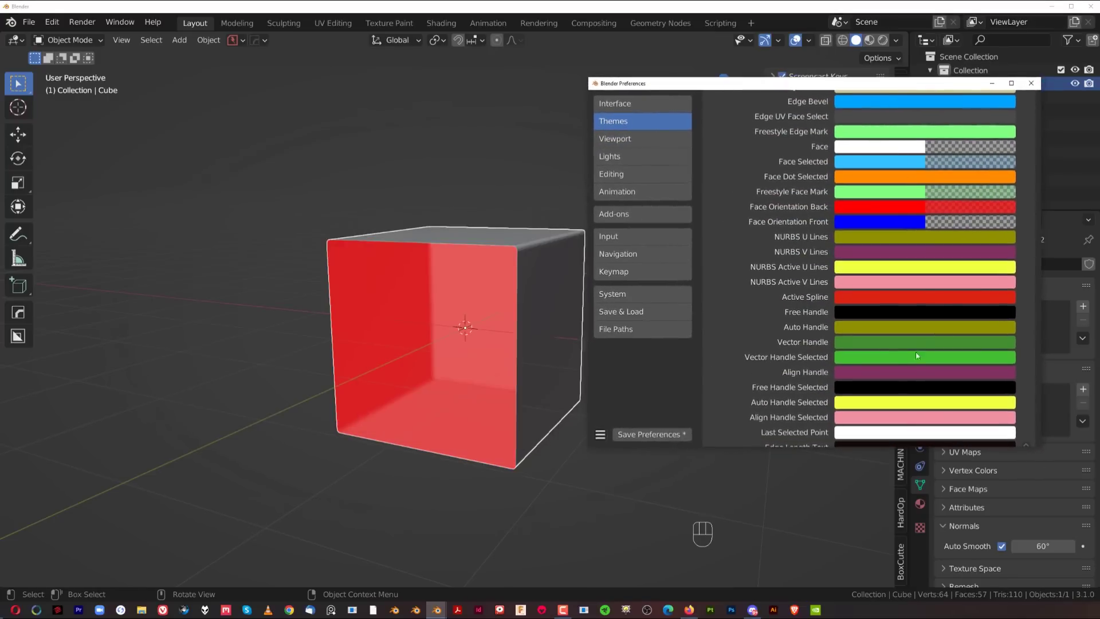
{"action": "scroll", "coordinate": [916, 330], "scroll_direction": "down", "scroll_amount": 10}
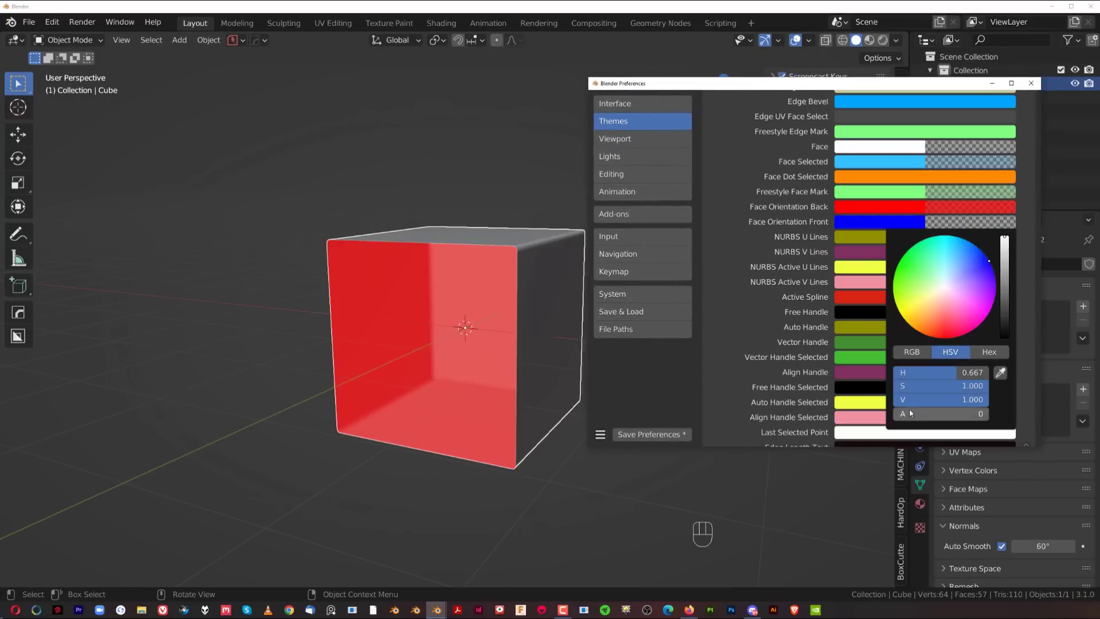
{"action": "mouse_move", "coordinate": [910, 413]}
{"action": "left_mouse_down"}
{"action": "mouse_move", "coordinate": [1006, 413]}
{"action": "mouse_move", "coordinate": [892, 413]}
{"action": "left_mouse_up"}
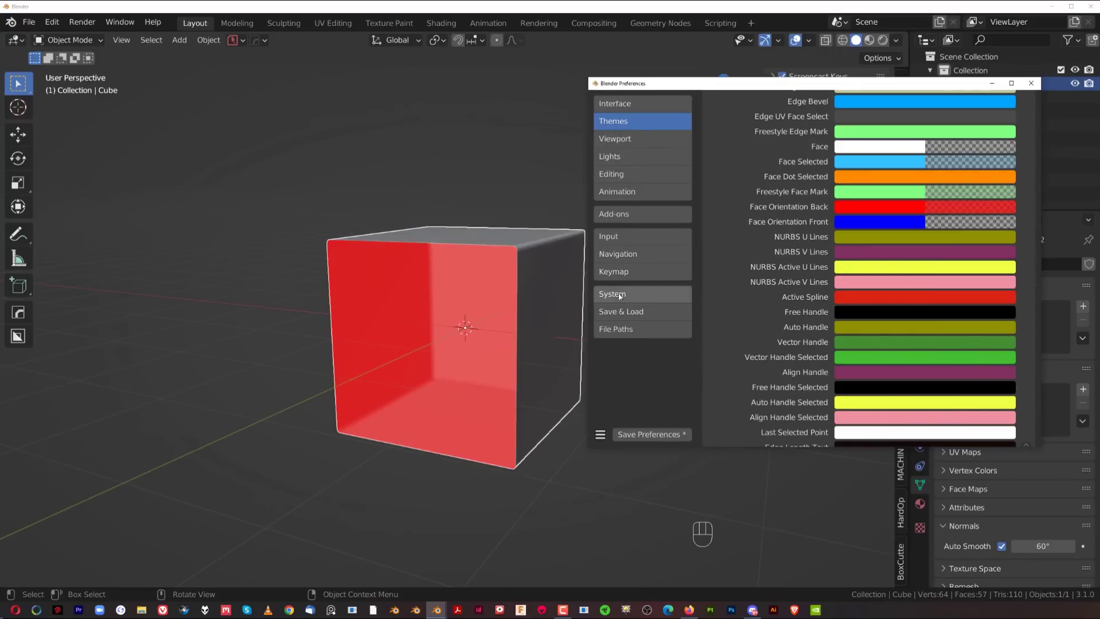
{"action": "left_click", "coordinate": [1031, 83]}
Look for the Face Orientation option in the viewport shading settings, the viewport overlays and the Shading and Overlays pie.
{"action": "mouse_move", "coordinate": [655, 214]}
{"action": "middle_mouse_down"}
{"action": "mouse_move", "coordinate": [643, 227]}
{"action": "mouse_move", "coordinate": [503, 238]}
{"action": "middle_mouse_up"}
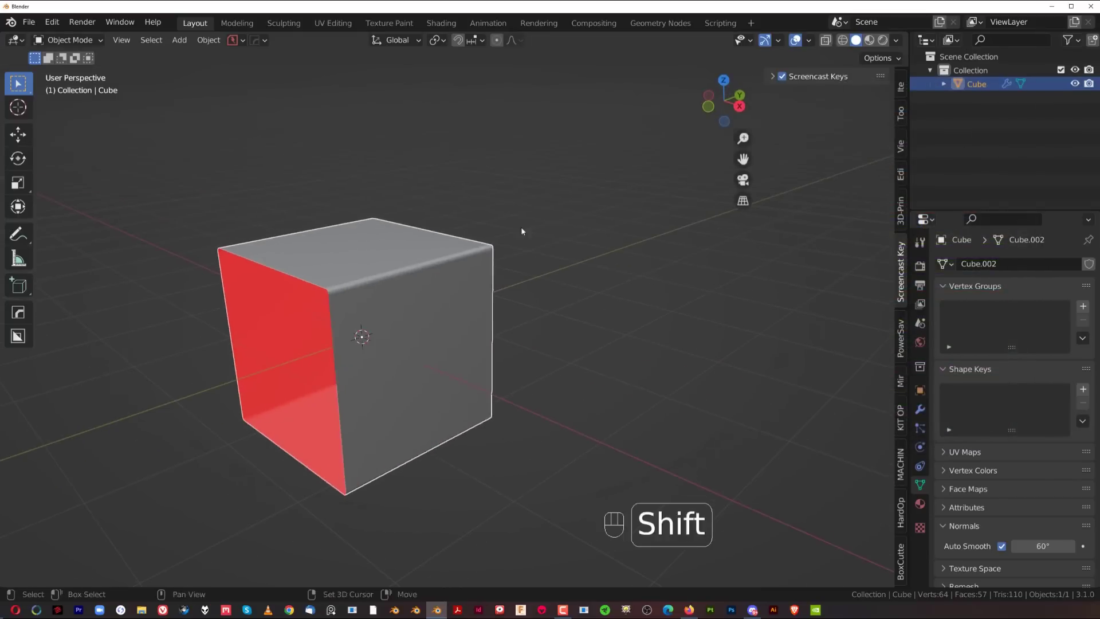
{"action": "left_click", "coordinate": [896, 41]}
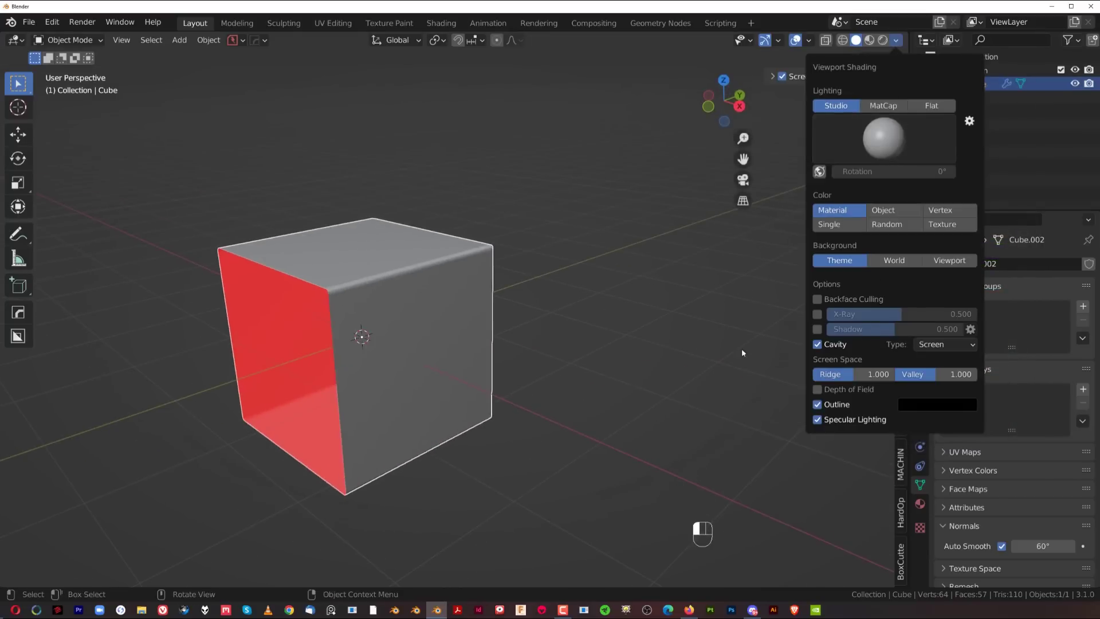
{"action": "left_click", "coordinate": [808, 40]}
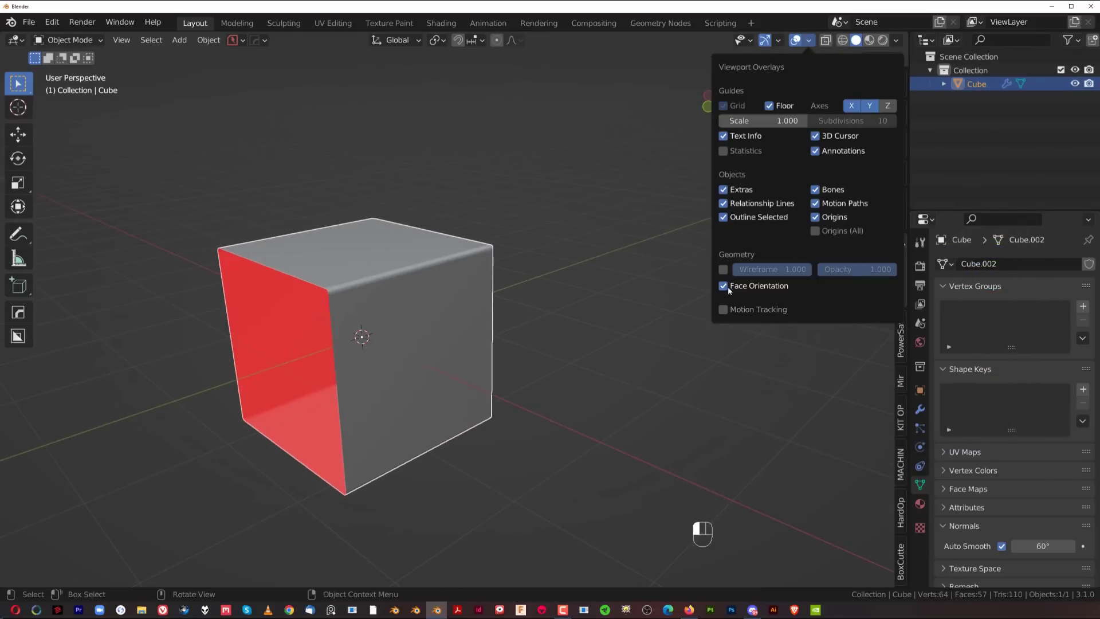
{"action": "key", "text": "Page_Up"}
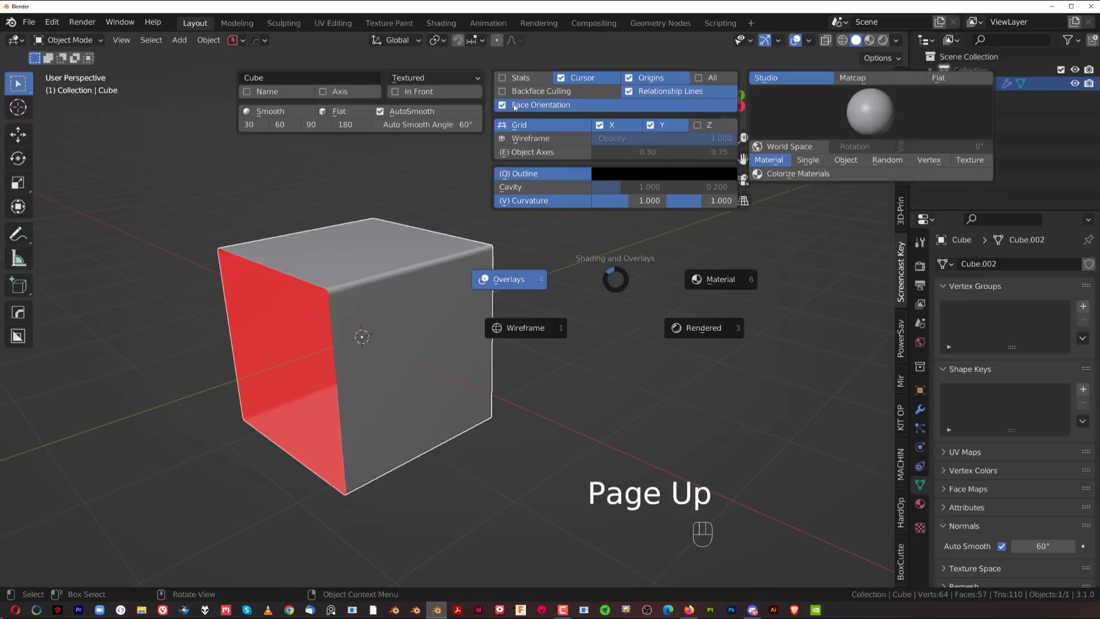
Fill the cube's missing side face in Edit Mode and return to Object Mode.
{"action": "middle_click_drag", "start_coordinate": [327, 282], "coordinate": [458, 292]}
{"action": "key", "text": "Tab"}
{"action": "left_click", "coordinate": [404, 268]}
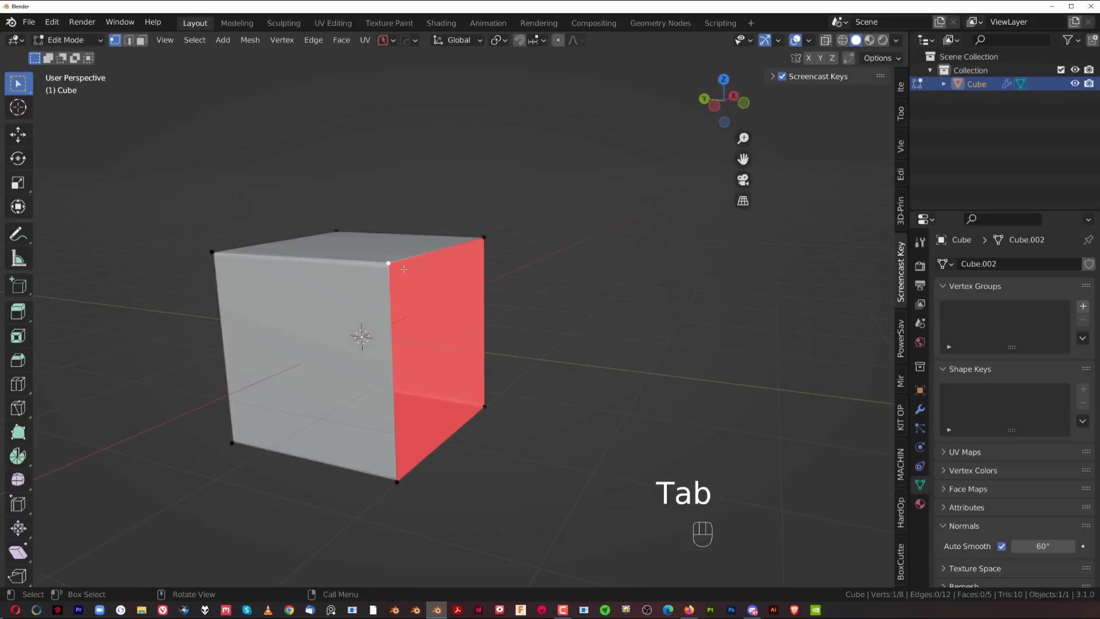
{"action": "key", "text": "4"}
Compare the grid and X, Y, Z axis options in the Shading and Overlays pie with those in the viewport overlays.
{"action": "key", "text": "Page_Up"}
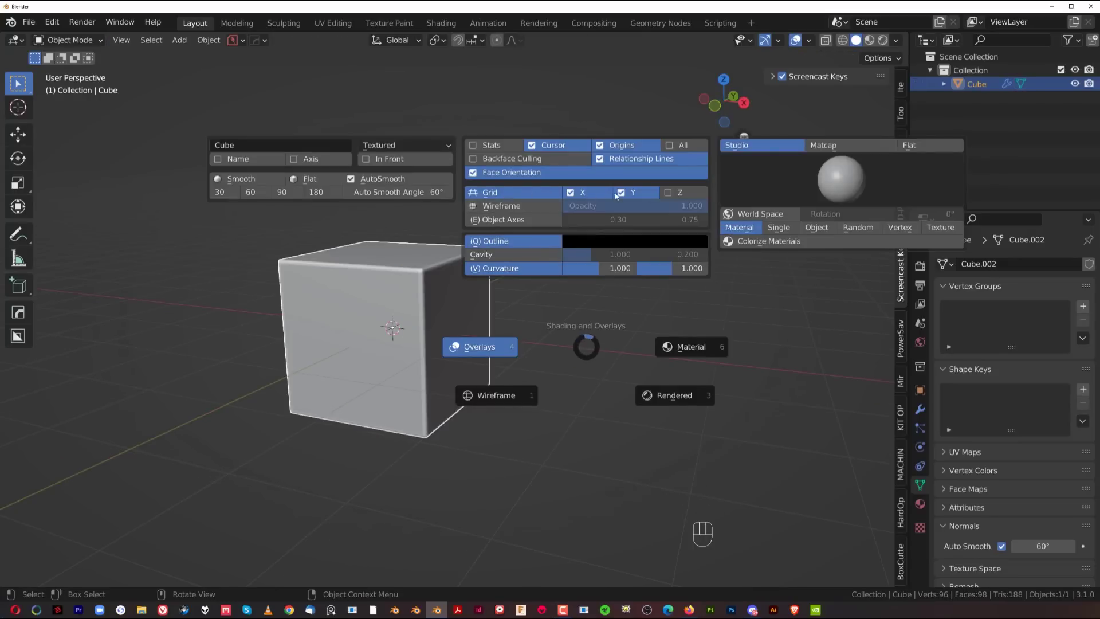
{"action": "key", "text": "Page_Up"}
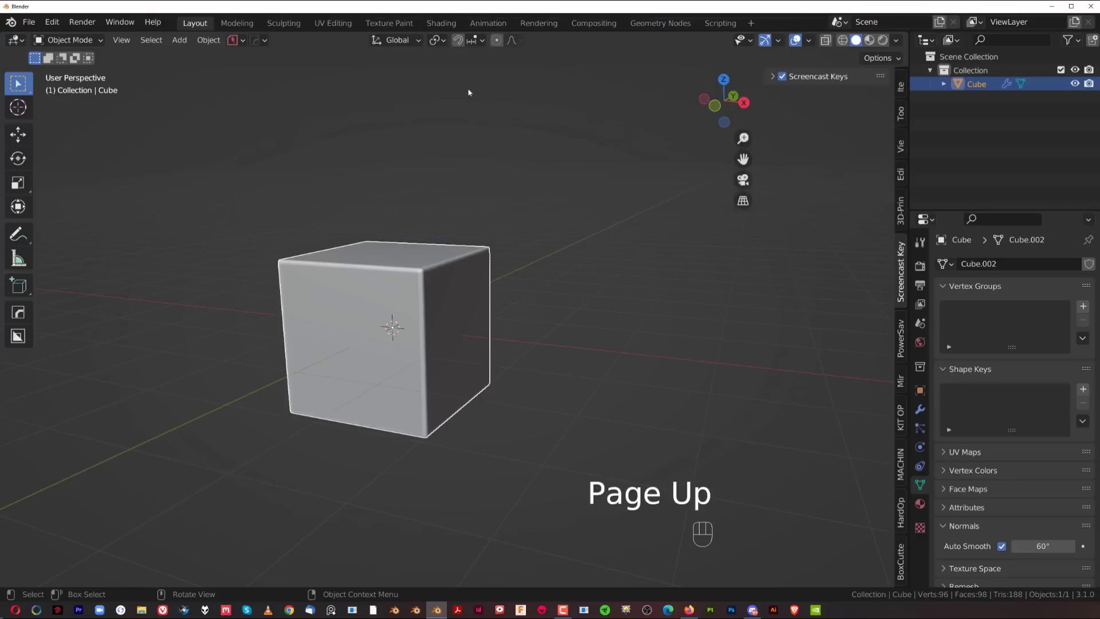
{"action": "left_click", "coordinate": [808, 40]}
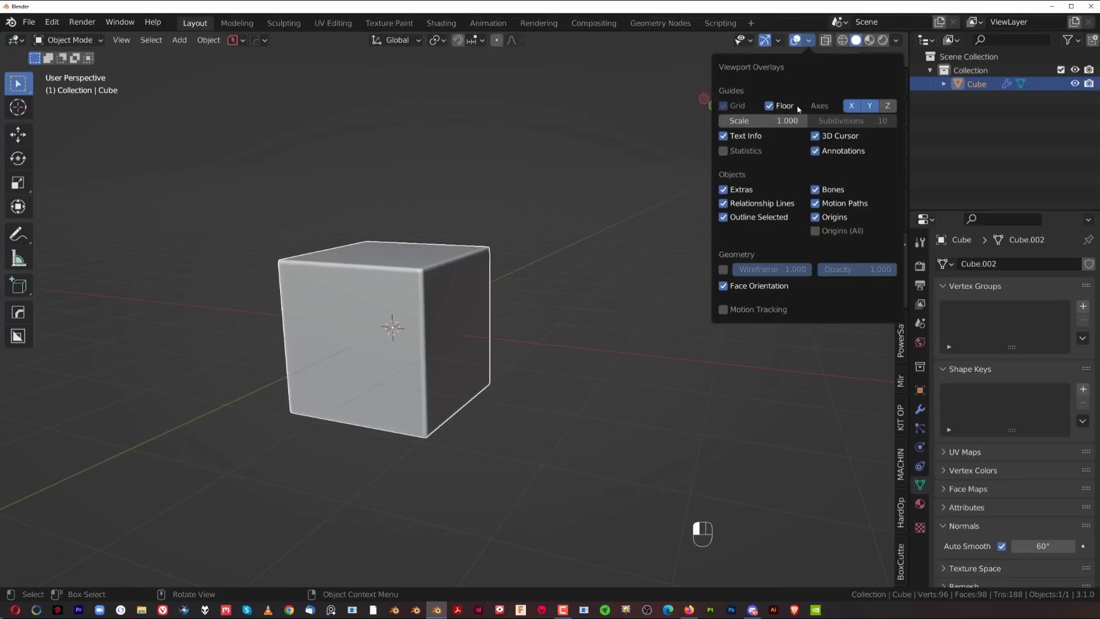
{"action": "left_click", "coordinate": [887, 105]}
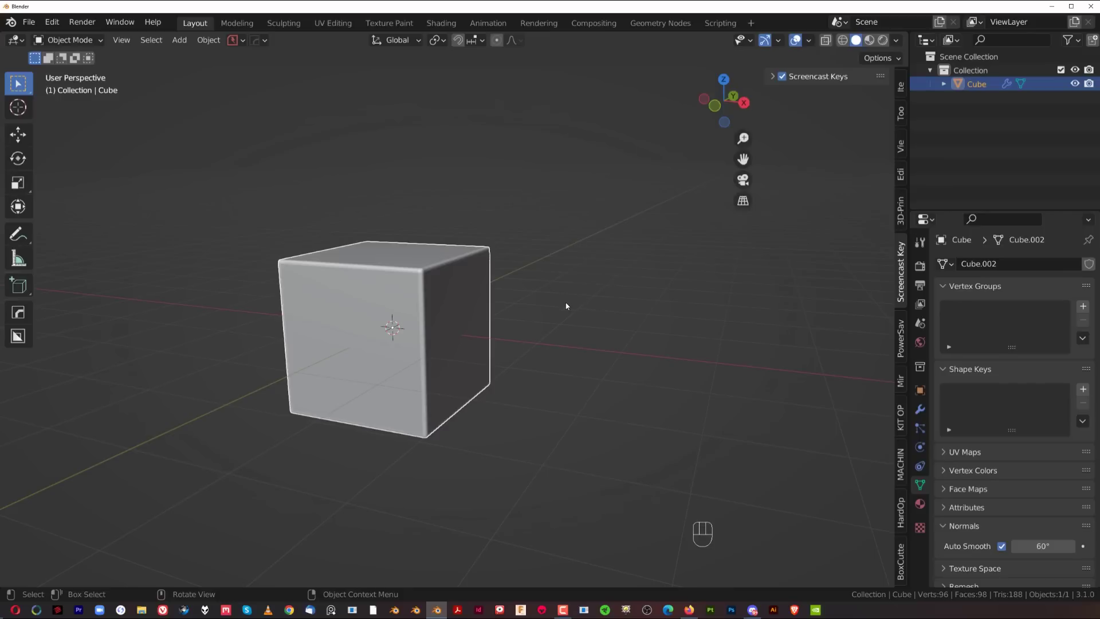
Turn on the wireframe overlay from the shading pie to show the cube's bevel edges.
{"action": "key", "text": "Page_Up"}
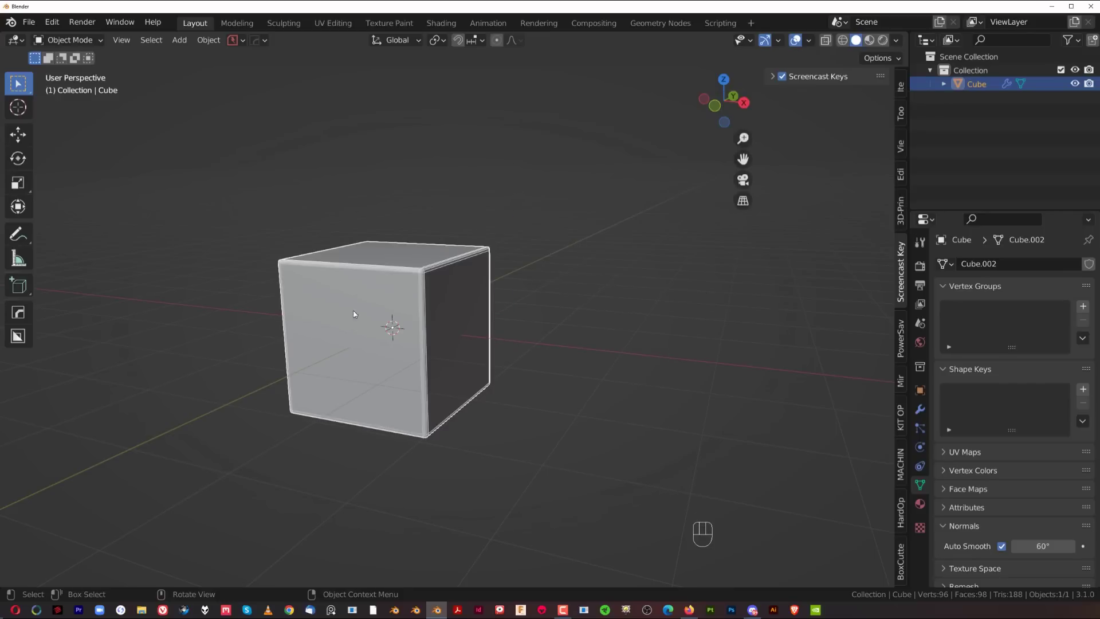
{"action": "scroll", "coordinate": [351, 322], "scroll_direction": "up", "scroll_amount": 2}
{"action": "scroll", "coordinate": [434, 282], "scroll_direction": "up", "scroll_amount": 2}
{"action": "middle_click_drag", "start_coordinate": [411, 295], "coordinate": [400, 288]}
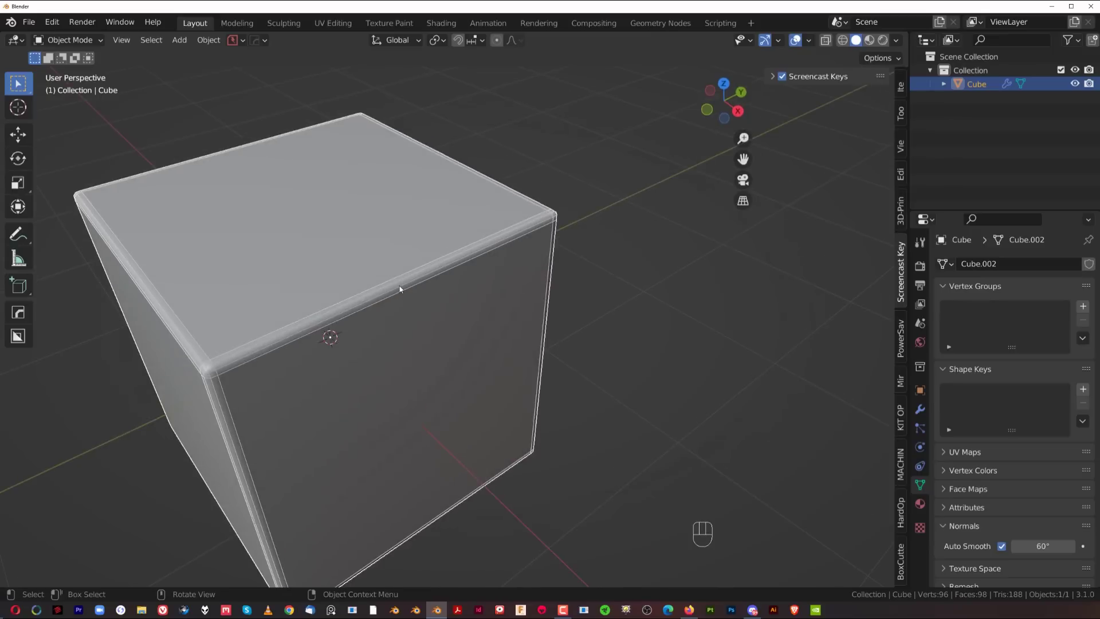
Try widening the cube's bevel to about 0.19 with the HardOps bevel adjustment, and cancel it.
{"action": "key", "text": "q"}
{"action": "left_click", "coordinate": [399, 292]}
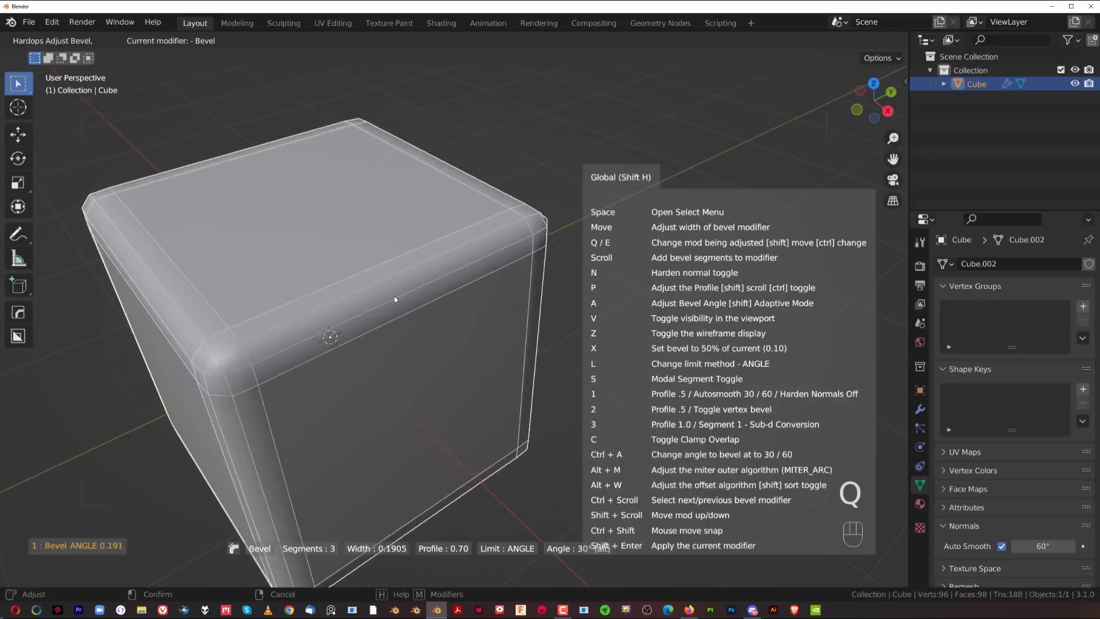
{"action": "right_click", "coordinate": [395, 302]}
{"action": "scroll", "coordinate": [403, 327], "scroll_direction": "down", "scroll_amount": 2}
{"action": "middle_click_drag", "start_coordinate": [437, 294], "coordinate": [516, 262], "text": "shift"}
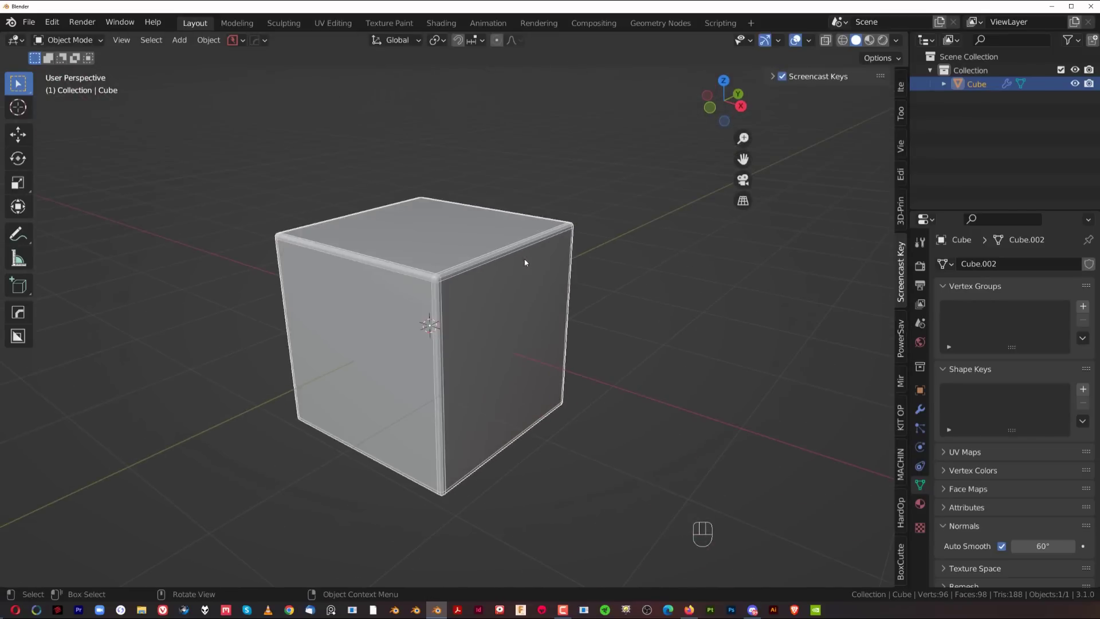
Turn off the wireframe overlay, and toggle the wireframe display on and off within the HardOps bevel adjustment.
{"action": "key", "text": "Page_Up"}
{"action": "left_click", "coordinate": [461, 123]}
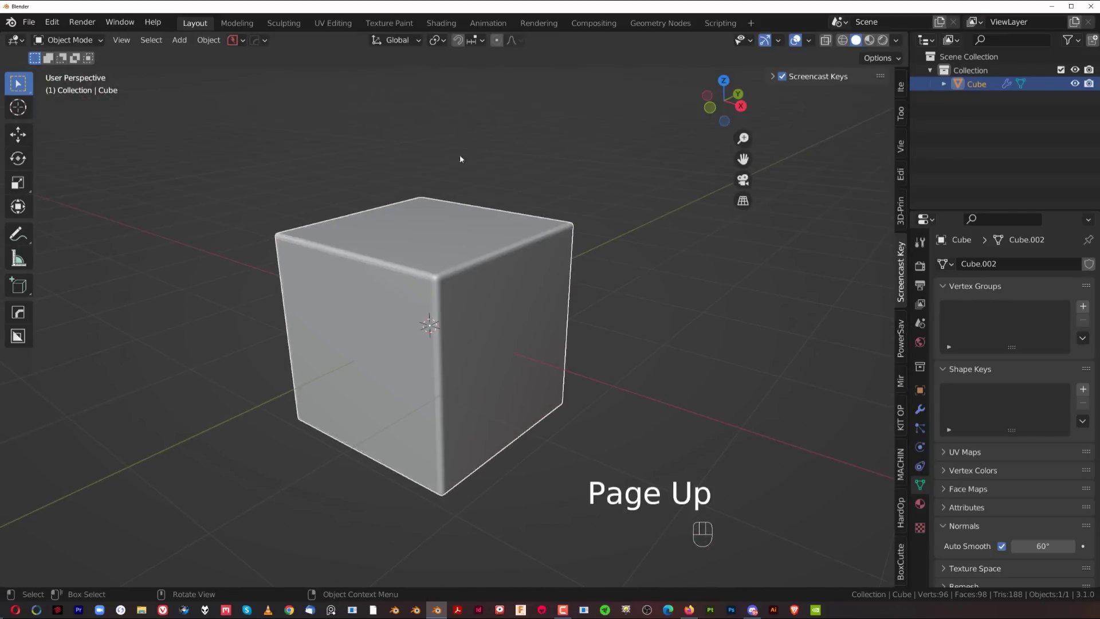
{"action": "scroll", "coordinate": [474, 284], "scroll_direction": "up", "scroll_amount": 2}
{"action": "key", "text": "q"}
{"action": "left_click", "coordinate": [486, 274]}
{"action": "key", "text": "z"}
{"action": "key", "text": "z"}
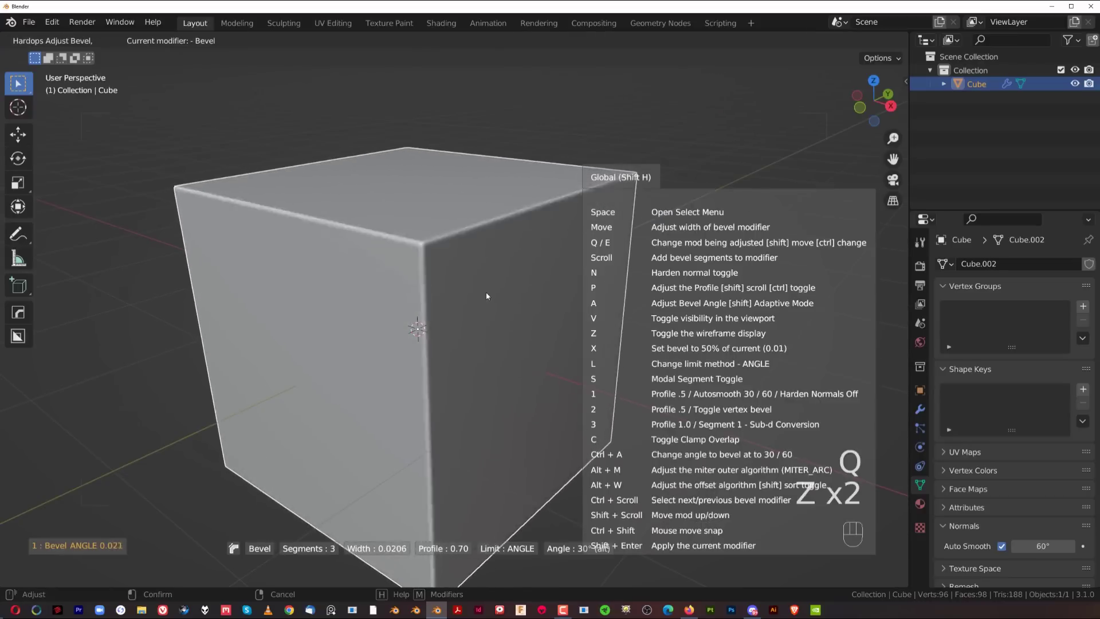
{"action": "left_click", "coordinate": [480, 295]}
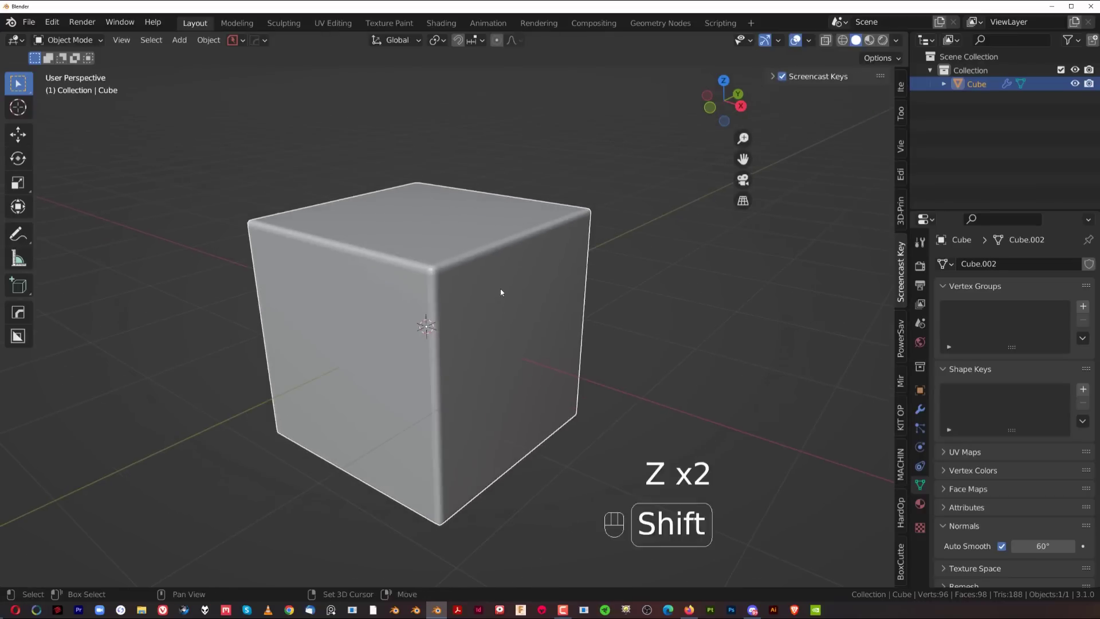
Enable Object Axes for the cube in the Shading and Overlays pie.
{"action": "middle_click_drag", "start_coordinate": [499, 294], "coordinate": [545, 280], "text": "shift"}
{"action": "key", "text": "Page_Up"}
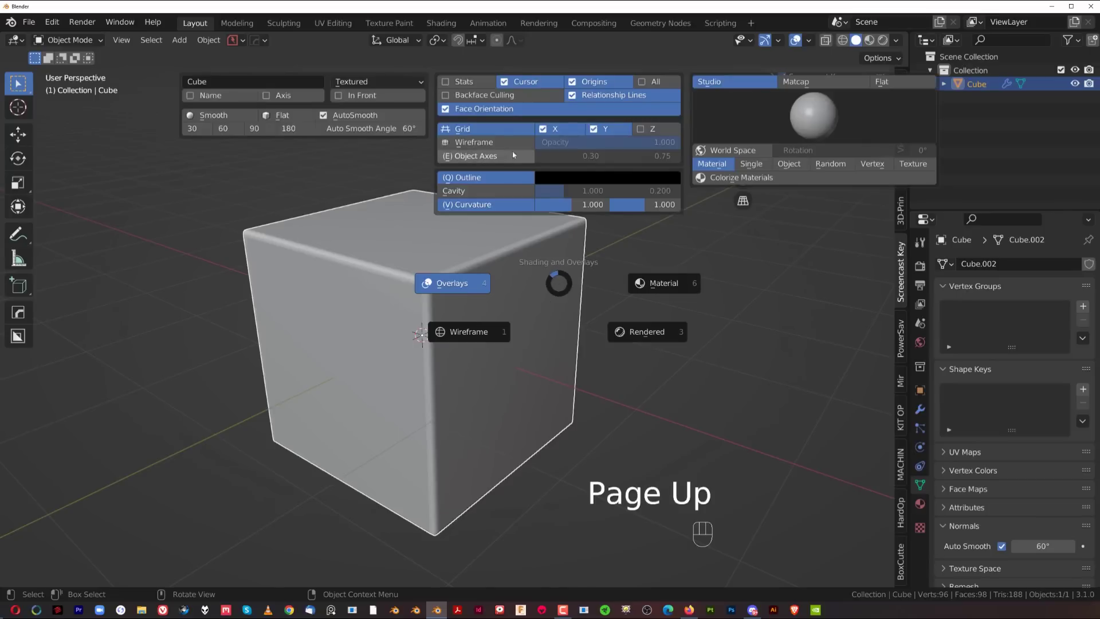
{"action": "left_click", "coordinate": [473, 157]}
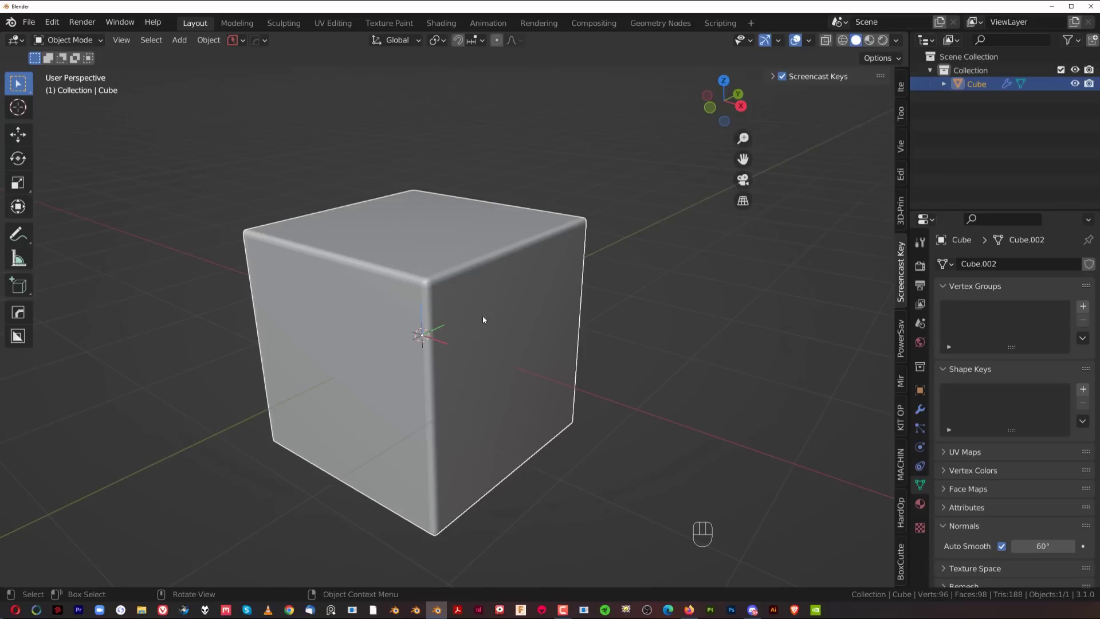
Examine the object axes drawn at the cube's origin from several angles and distances.
{"action": "scroll", "coordinate": [458, 327], "scroll_direction": "up", "scroll_amount": 4}
{"action": "middle_click_drag", "start_coordinate": [427, 339], "coordinate": [433, 322]}
{"action": "scroll", "coordinate": [433, 323], "scroll_direction": "down", "scroll_amount": 4}
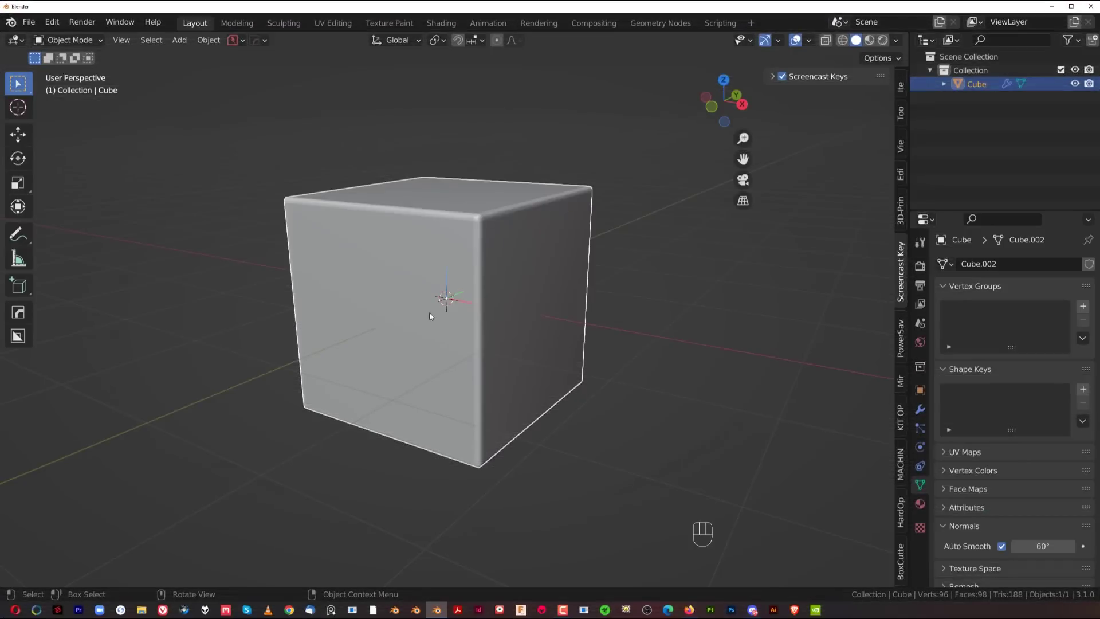
{"action": "scroll", "coordinate": [441, 308], "scroll_direction": "up", "scroll_amount": 2}
{"action": "middle_click_drag", "start_coordinate": [447, 292], "coordinate": [546, 282]}
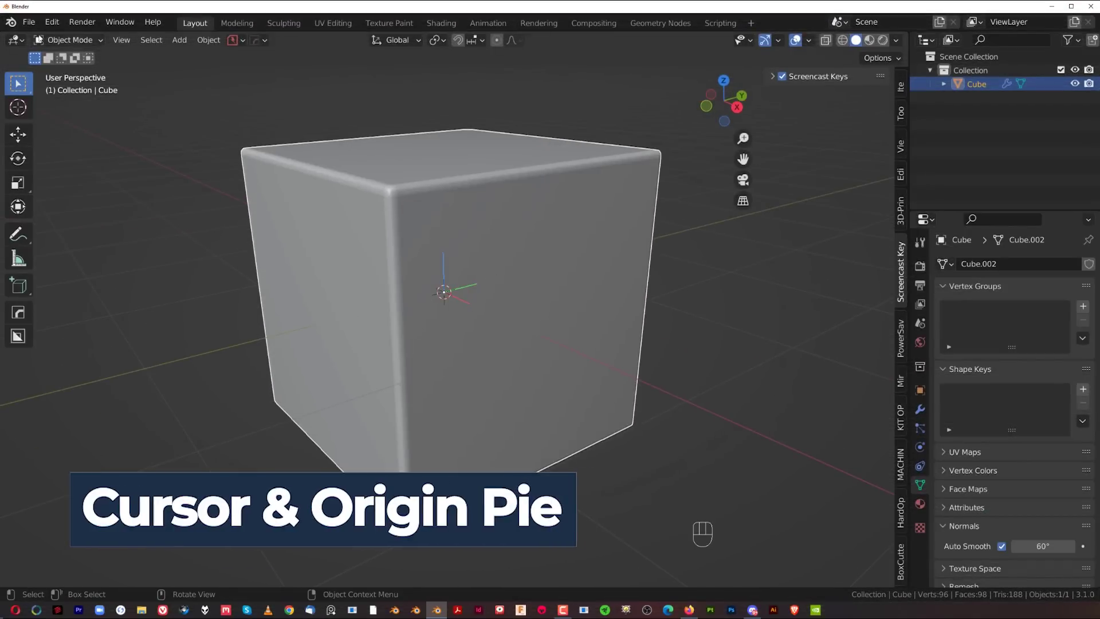
{"action": "scroll", "coordinate": [509, 287], "scroll_direction": "down", "scroll_amount": 1}
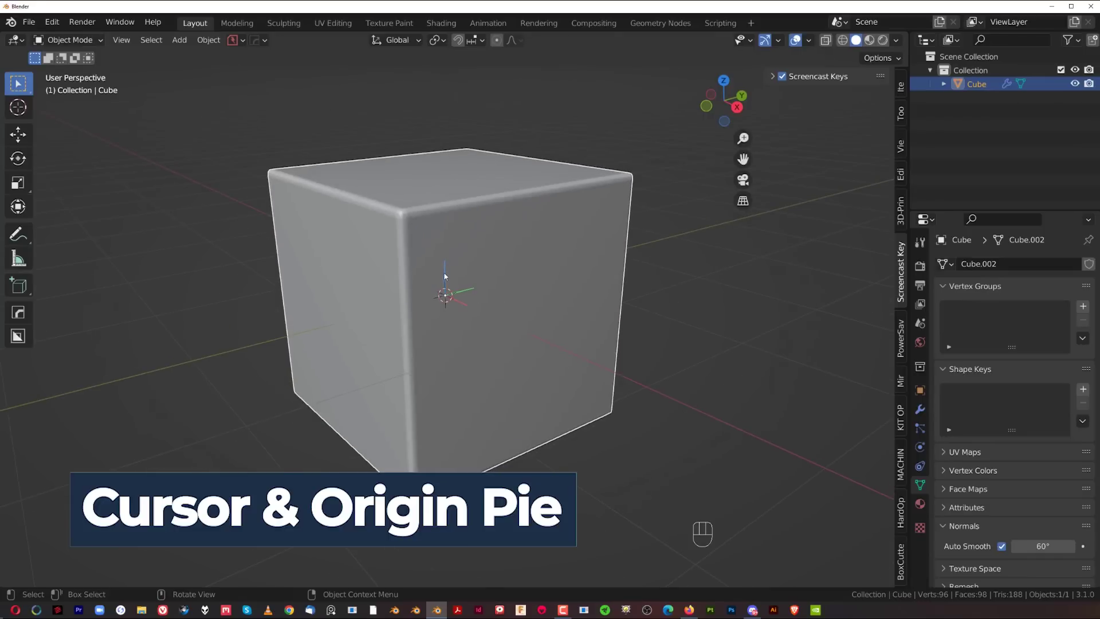
{"action": "scroll", "coordinate": [449, 298], "scroll_direction": "up", "scroll_amount": 3}
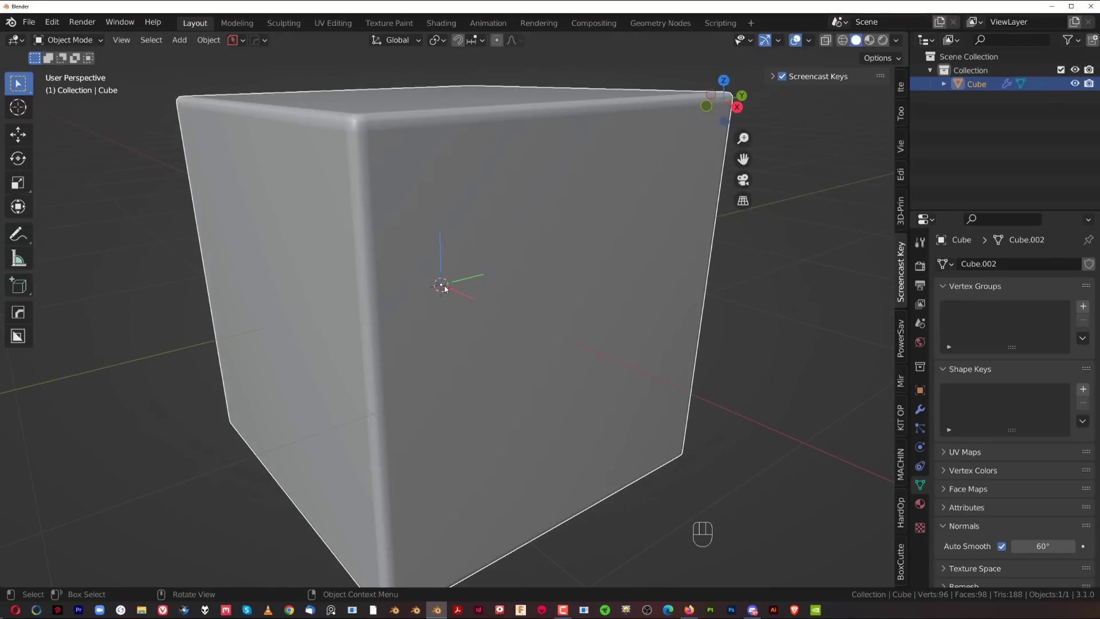
{"action": "scroll", "coordinate": [443, 284], "scroll_direction": "down", "scroll_amount": 3}
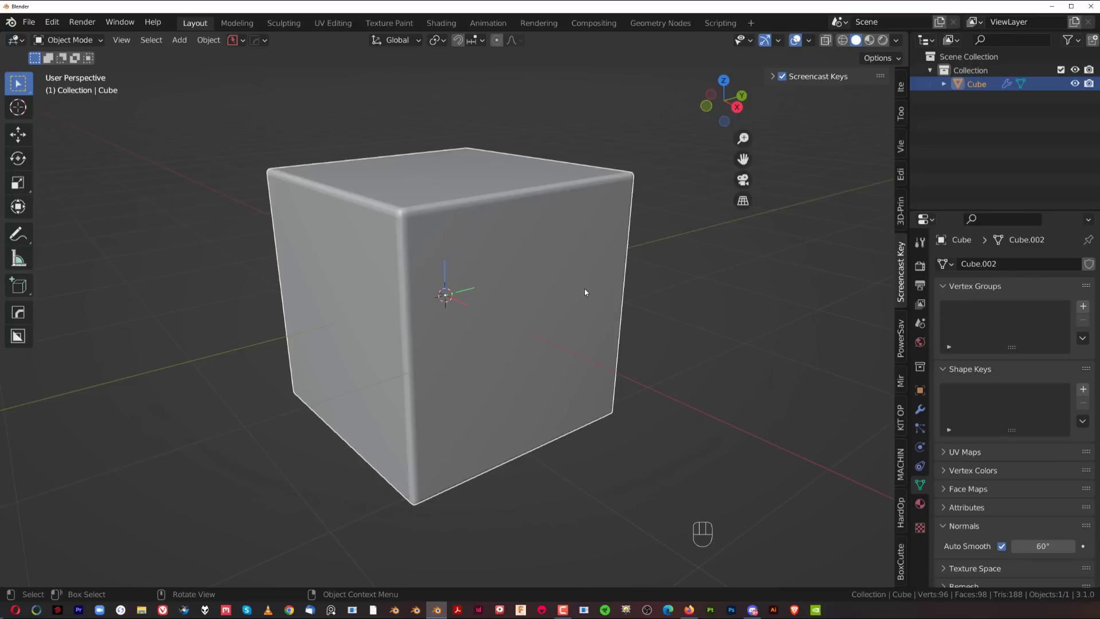
{"action": "scroll", "coordinate": [428, 310], "scroll_direction": "up", "scroll_amount": 3}
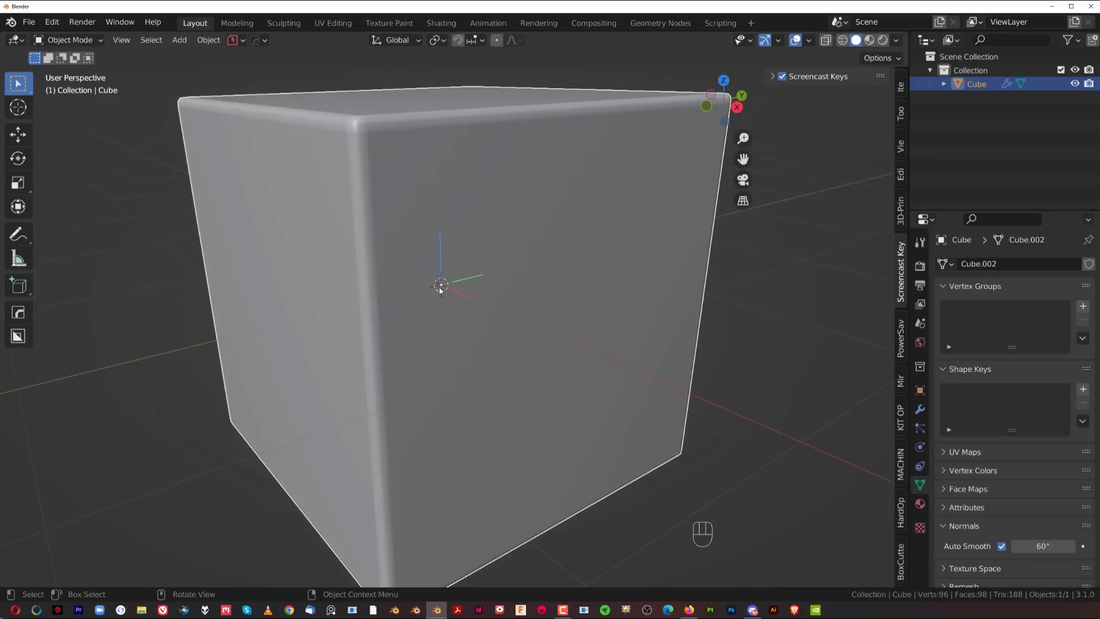
{"action": "scroll", "coordinate": [489, 276], "scroll_direction": "down", "scroll_amount": 5}
Switch the cube to Edit Mode and bring up the Pie Menus list in the MACHIN3 add-on preferences.
{"action": "key", "text": "Tab"}
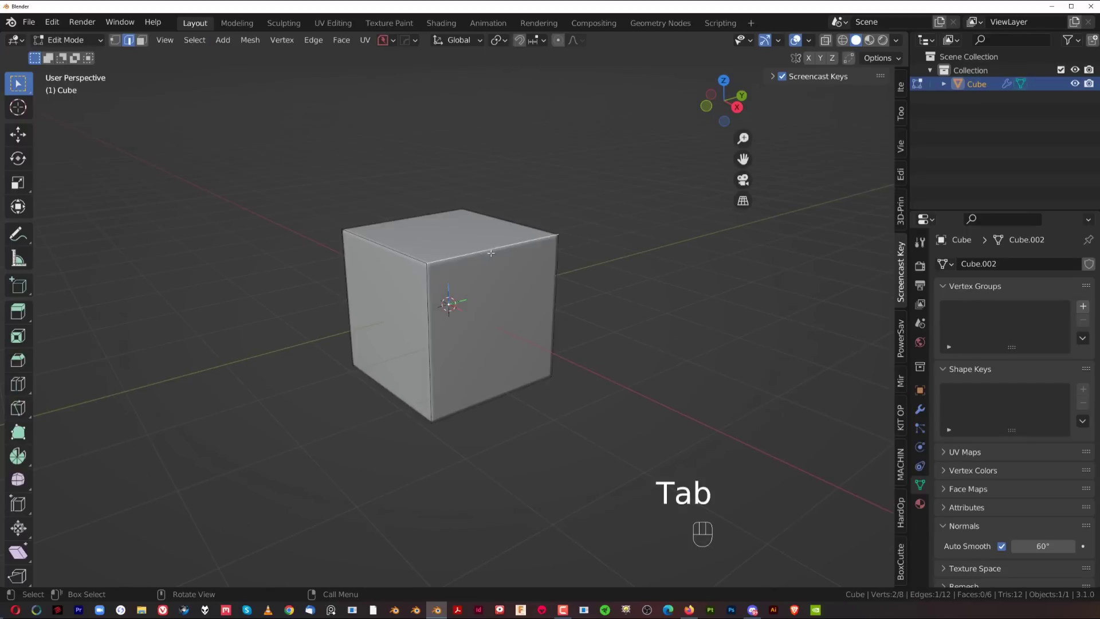
{"action": "key", "text": "Tab"}
{"action": "left_click", "coordinate": [51, 22]}
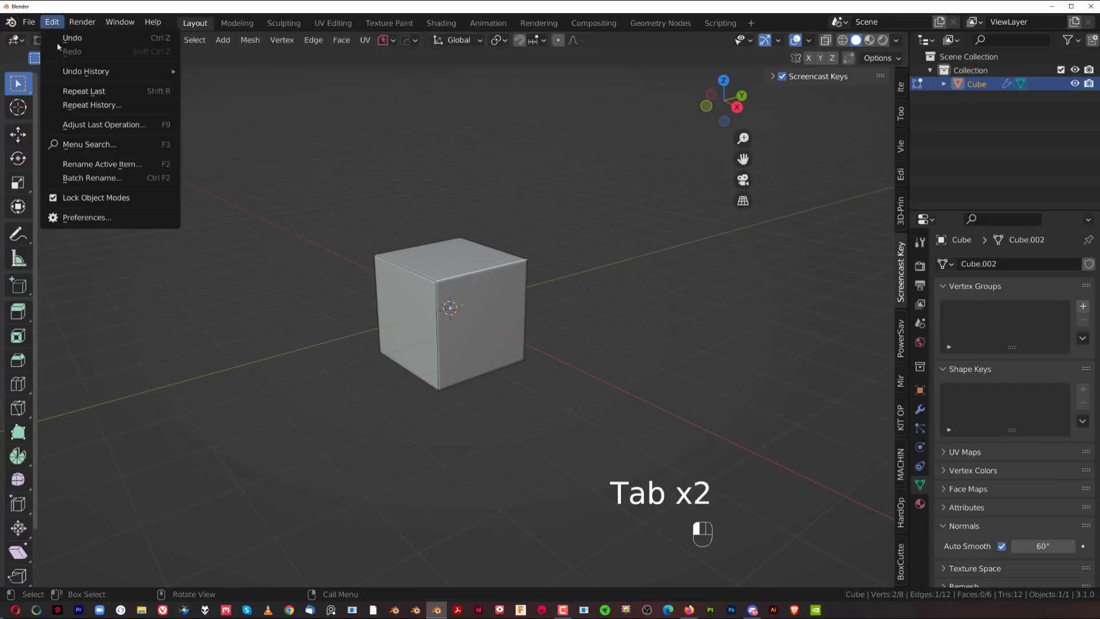
{"action": "left_click", "coordinate": [103, 217]}
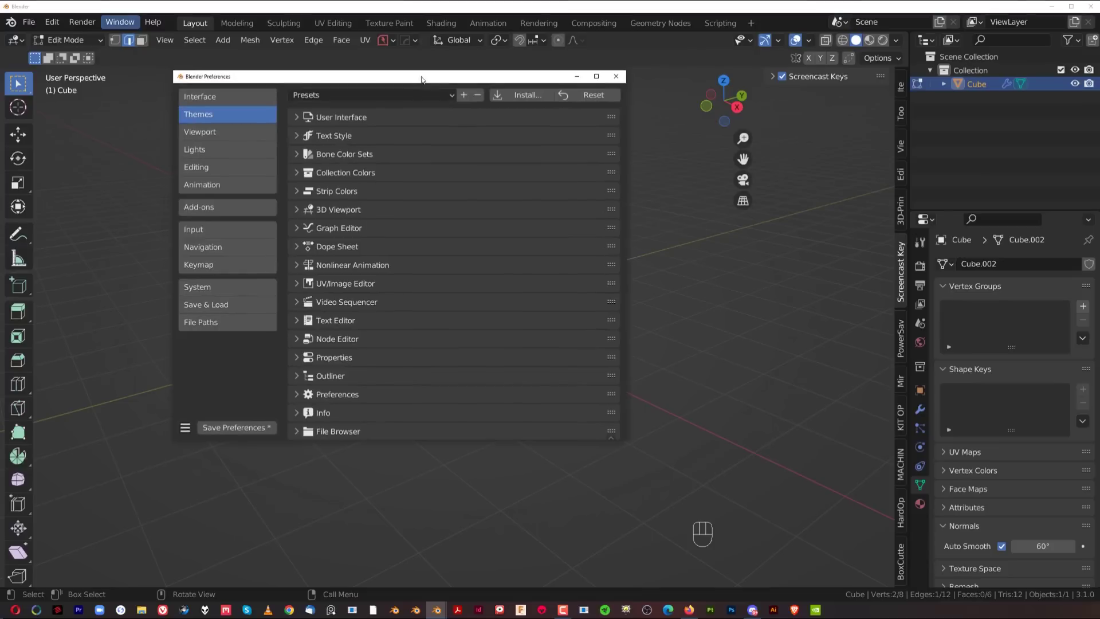
{"action": "left_click", "coordinate": [228, 205]}
{"action": "left_click", "coordinate": [346, 288]}
{"action": "scroll", "coordinate": [401, 298], "scroll_direction": "down", "scroll_amount": 15}
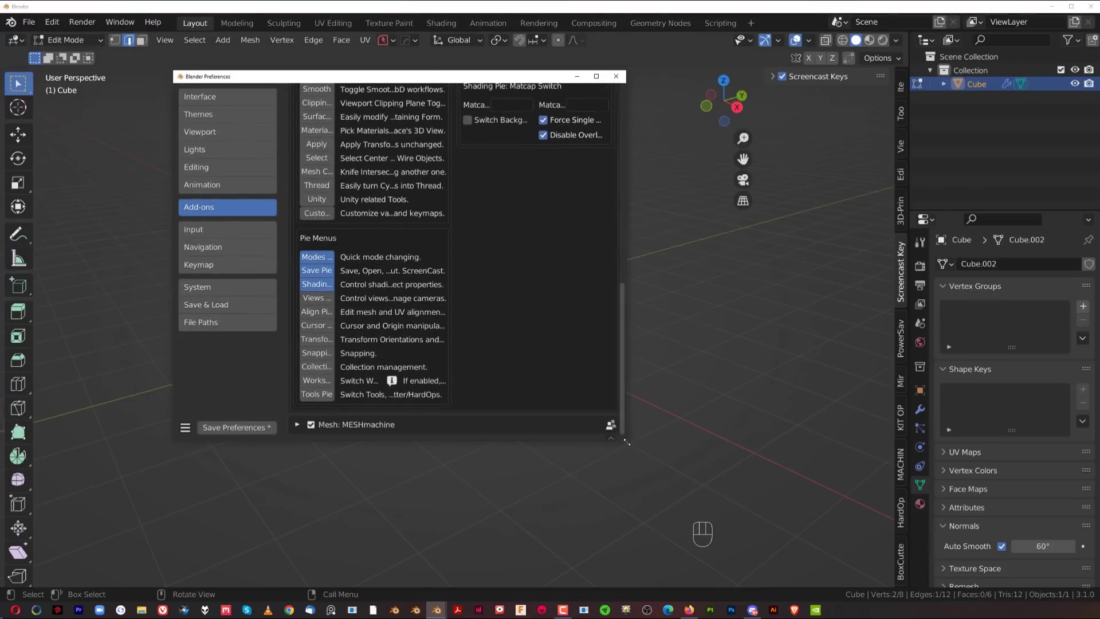
Enlarge the preferences window, enable the Cursor and Origin pie, and save the preferences.
{"action": "left_click_drag", "start_coordinate": [626, 440], "coordinate": [900, 564]}
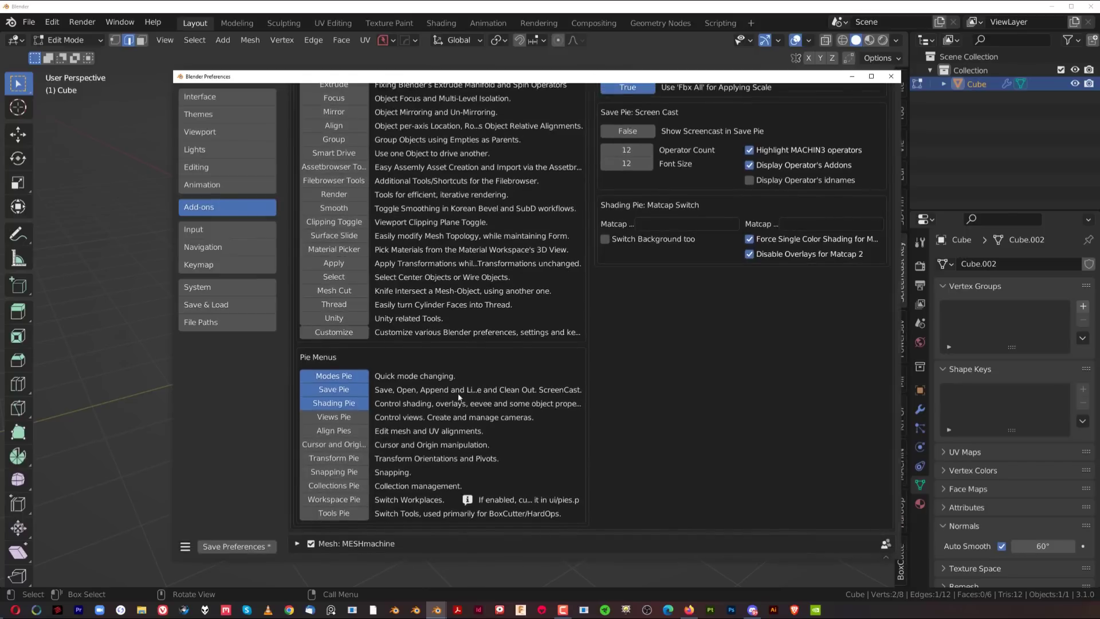
{"action": "left_click", "coordinate": [334, 444]}
{"action": "left_click", "coordinate": [237, 546]}
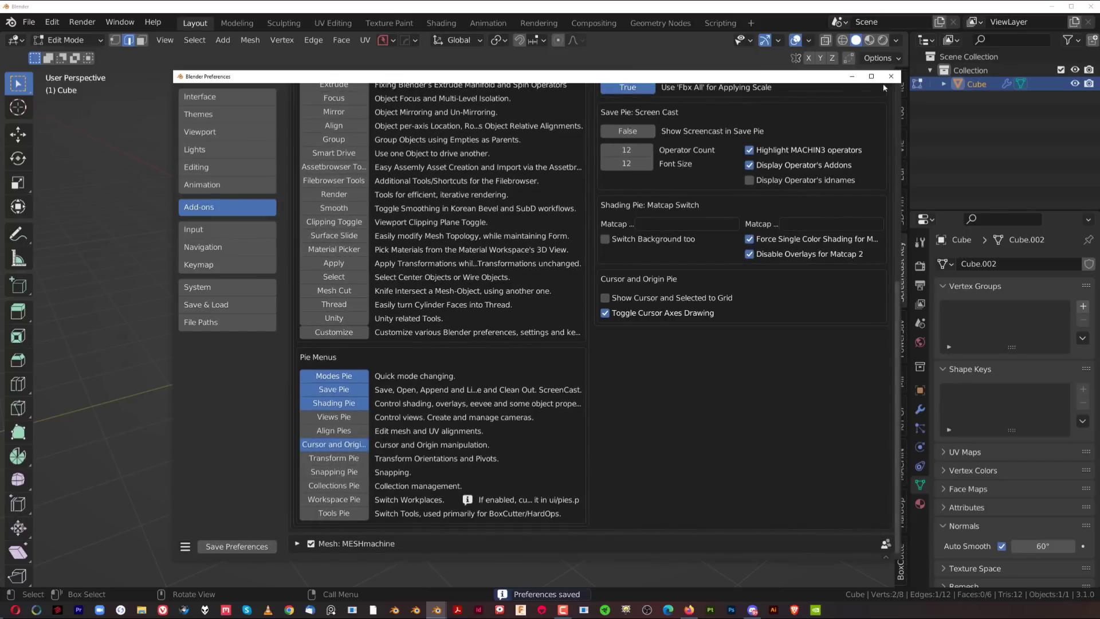
Close the preferences, duplicate the cube's selected edge, place the copy away from the cube and rotate it freely.
{"action": "left_click", "coordinate": [891, 76]}
{"action": "middle_click_drag", "start_coordinate": [504, 337], "coordinate": [367, 309], "text": "shift"}
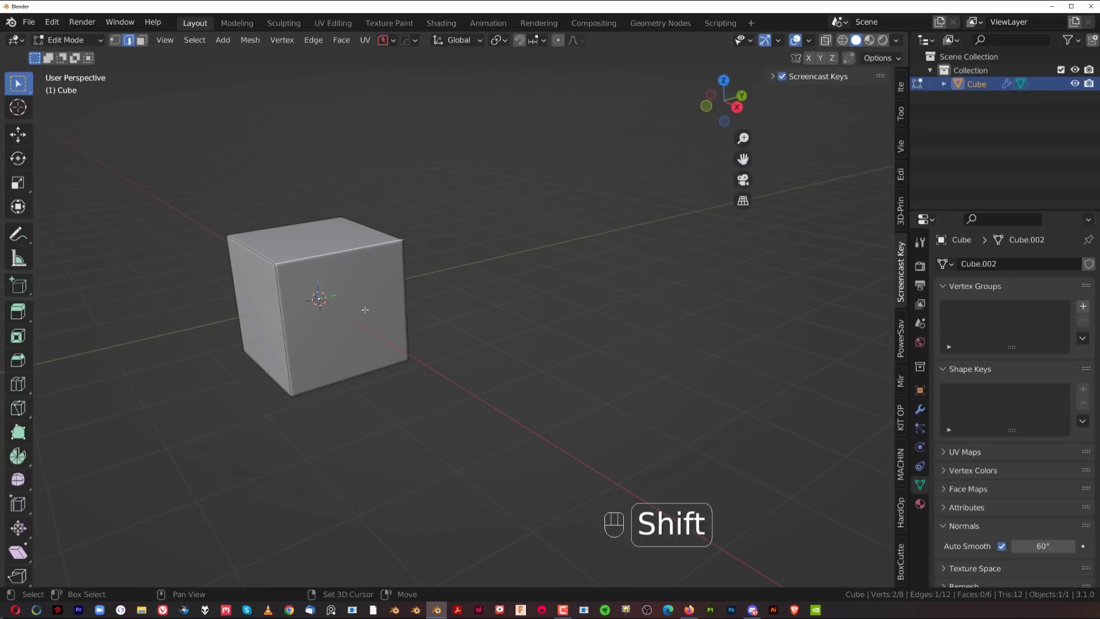
{"action": "key", "text": "shift+d"}
{"action": "left_click", "coordinate": [523, 206]}
{"action": "middle_click_drag", "start_coordinate": [565, 216], "coordinate": [646, 243], "text": "shift"}
{"action": "key", "text": "r"}
{"action": "left_click", "coordinate": [579, 365]}
{"action": "middle_click_drag", "start_coordinate": [579, 364], "coordinate": [593, 402], "text": "shift"}
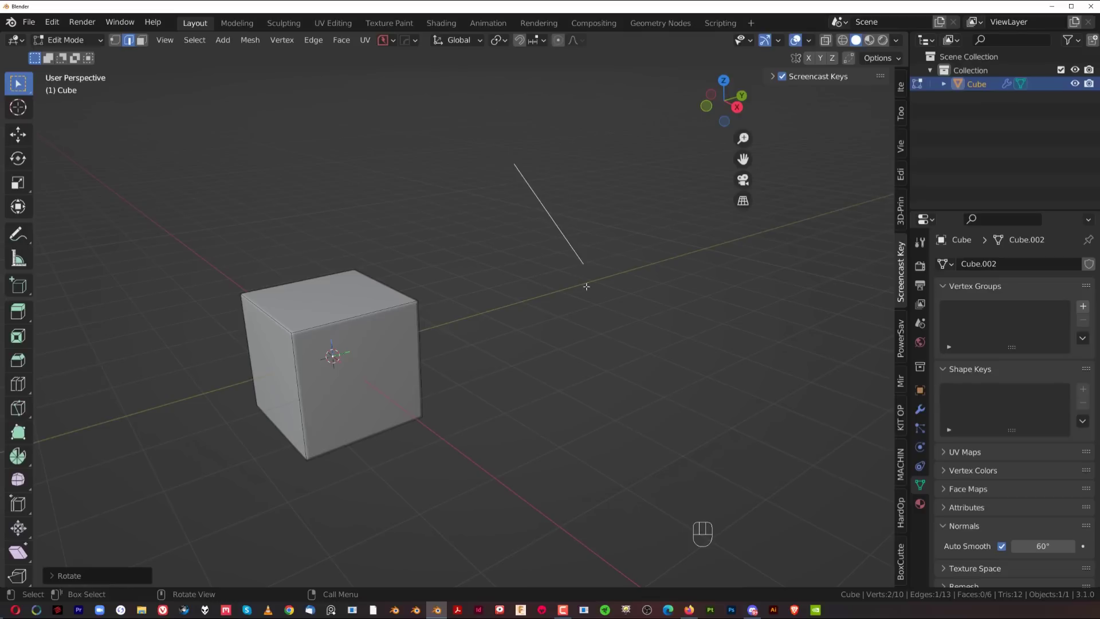
{"action": "key", "text": "Tab"}
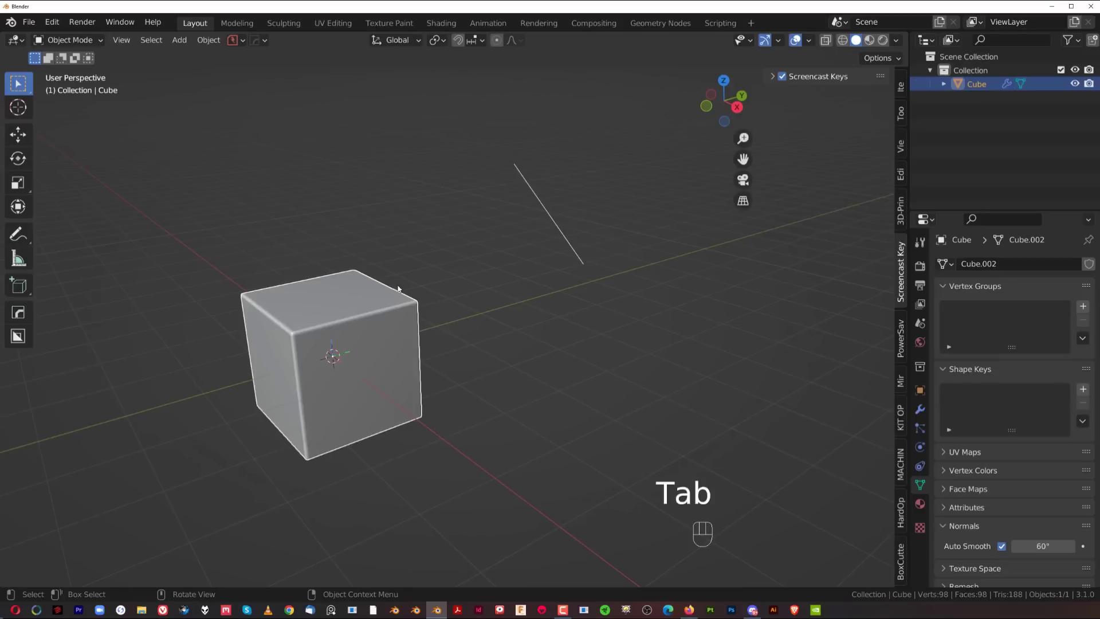
{"action": "key", "text": "r"}
{"action": "right_click", "coordinate": [536, 414]}
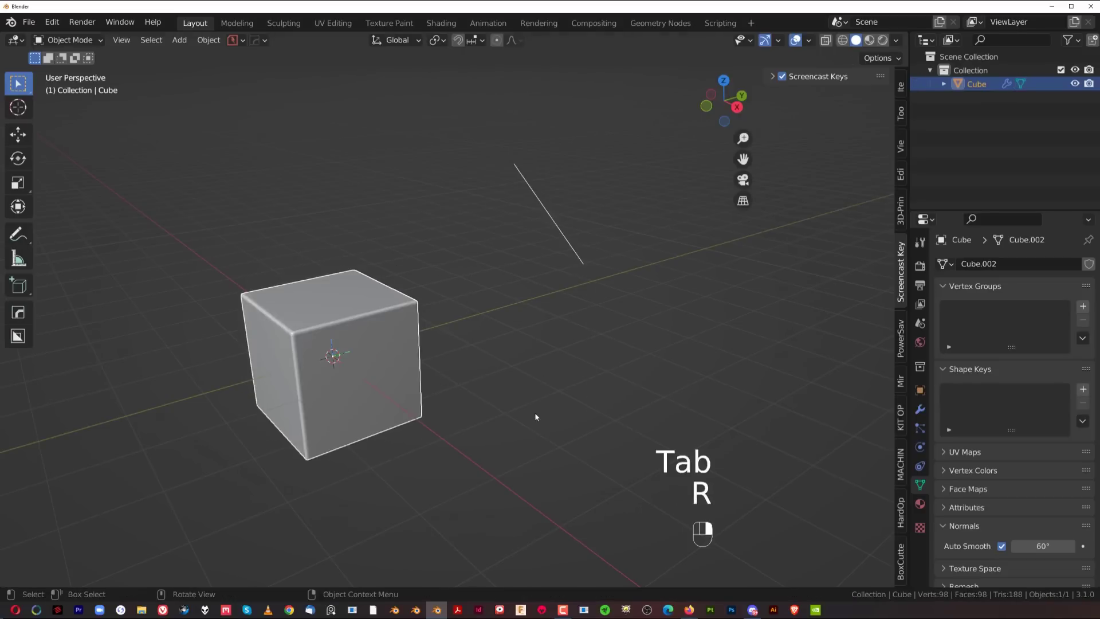
{"action": "middle_click_drag", "start_coordinate": [526, 411], "coordinate": [527, 271], "text": "shift"}
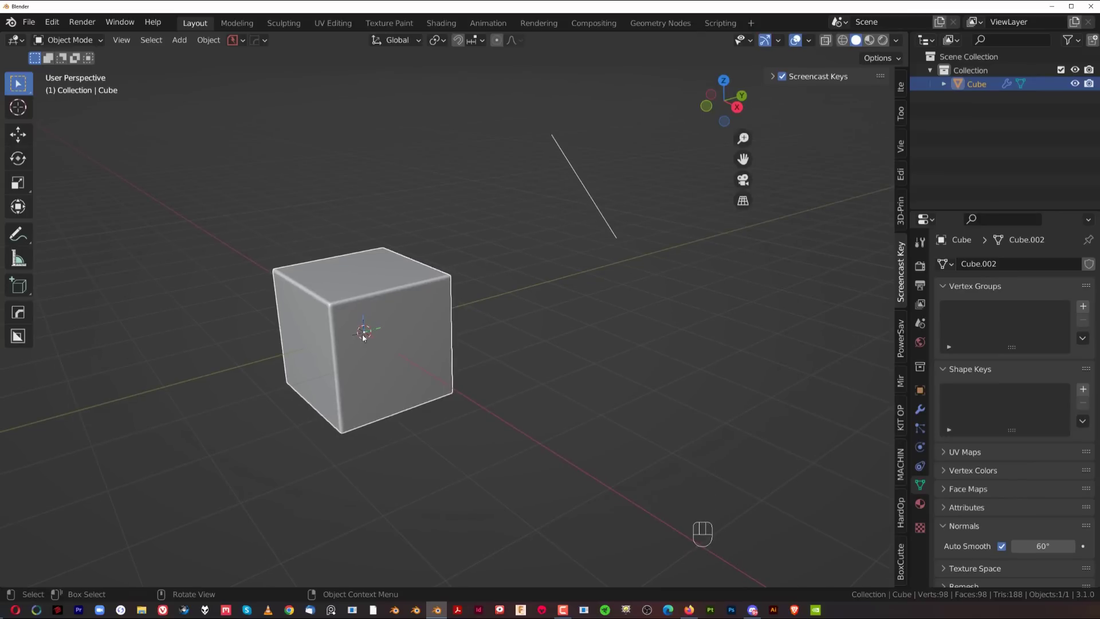
Move the 3D cursor to the detached edge with the Cursor and Origin pie and return to Object Mode.
{"action": "key", "text": "Tab"}
{"action": "key", "text": "shift+s"}
{"action": "left_click", "coordinate": [481, 250]}
{"action": "middle_click_drag", "start_coordinate": [587, 255], "coordinate": [439, 364], "text": "shift"}
{"action": "scroll", "coordinate": [427, 354], "scroll_direction": "up", "scroll_amount": 7}
{"action": "middle_click_drag", "start_coordinate": [351, 243], "coordinate": [537, 285], "text": "shift"}
{"action": "key", "text": "Tab"}
{"action": "scroll", "coordinate": [437, 300], "scroll_direction": "down", "scroll_amount": 7}
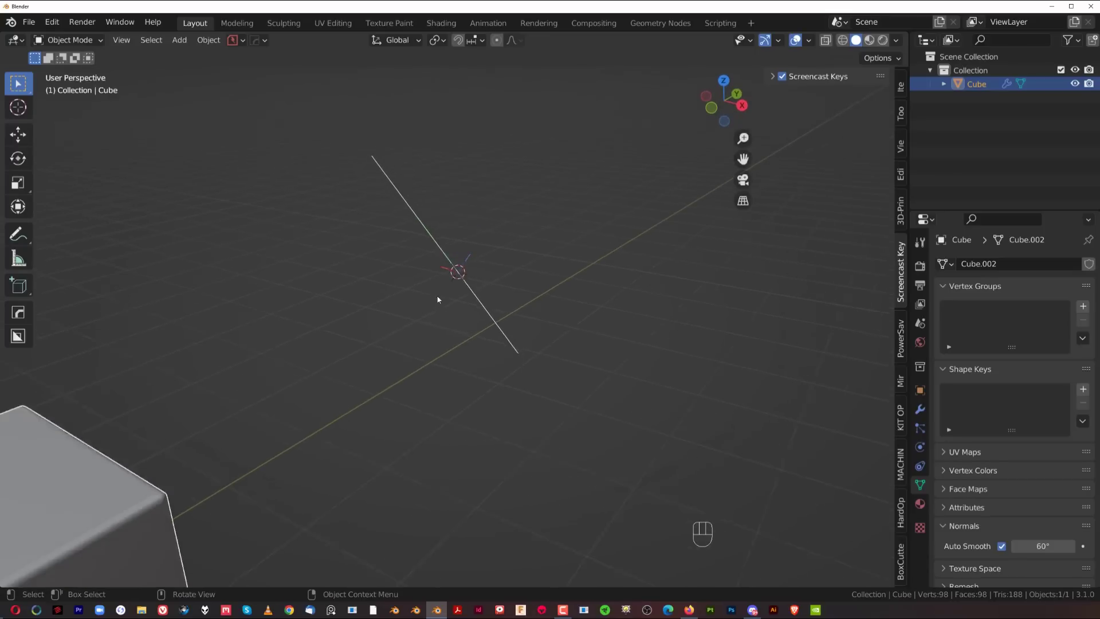
Duplicate the cube three times, spread the copies around the original, and clear the selection.
{"action": "middle_click_drag", "start_coordinate": [447, 336], "coordinate": [523, 281], "text": "shift"}
{"action": "scroll", "coordinate": [450, 386], "scroll_direction": "down", "scroll_amount": 7}
{"action": "middle_click_drag", "start_coordinate": [411, 363], "coordinate": [465, 364], "text": "shift"}
{"action": "key", "text": "shift+d"}
{"action": "left_click", "coordinate": [366, 252]}
{"action": "key", "text": "shift+d"}
{"action": "left_click", "coordinate": [176, 259]}
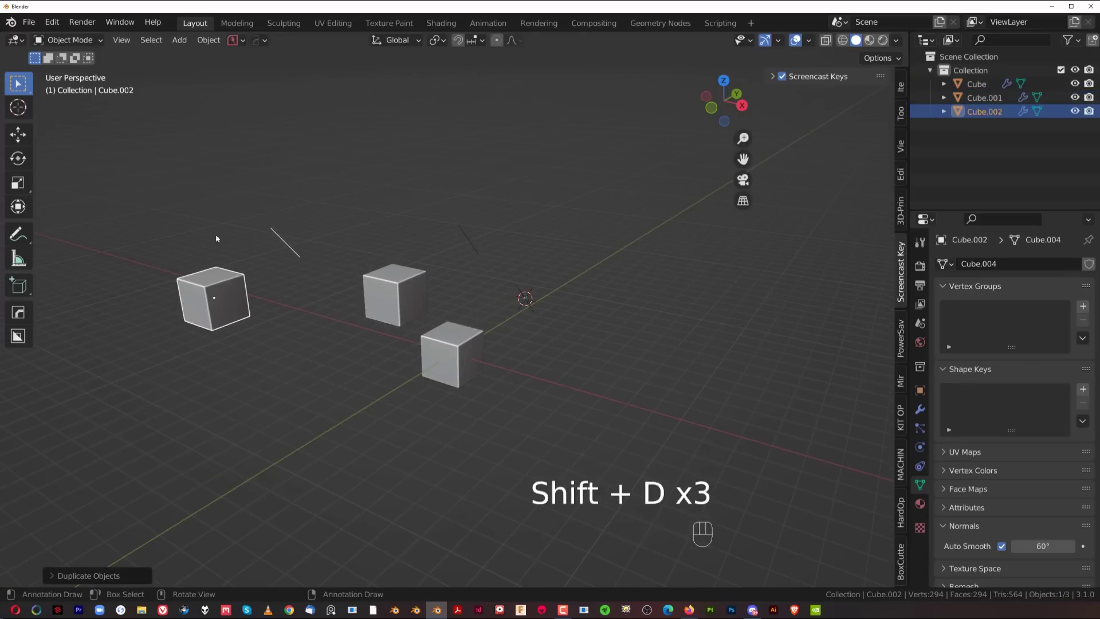
{"action": "key", "text": "shift+d"}
{"action": "left_click", "coordinate": [617, 230]}
{"action": "left_click", "coordinate": [595, 205]}
{"action": "middle_click_drag", "start_coordinate": [486, 268], "coordinate": [509, 278], "text": "shift"}
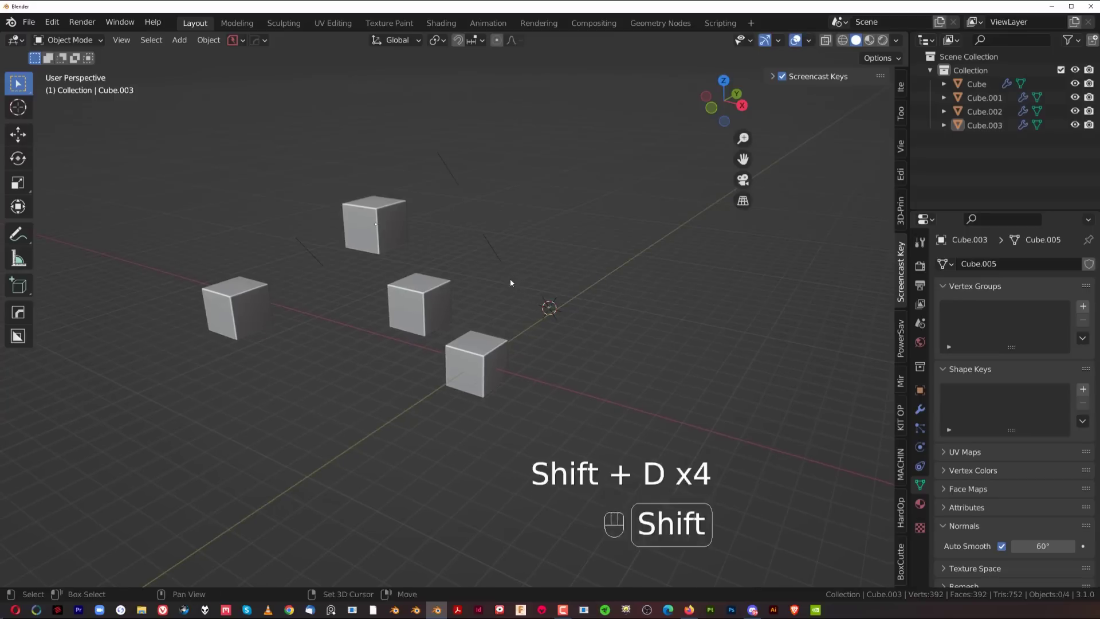
Toggle Object Axes in the Shading and Overlays pie while no cube is selected.
{"action": "scroll", "coordinate": [558, 268], "scroll_direction": "up", "scroll_amount": 1}
{"action": "key", "text": "Page_Up"}
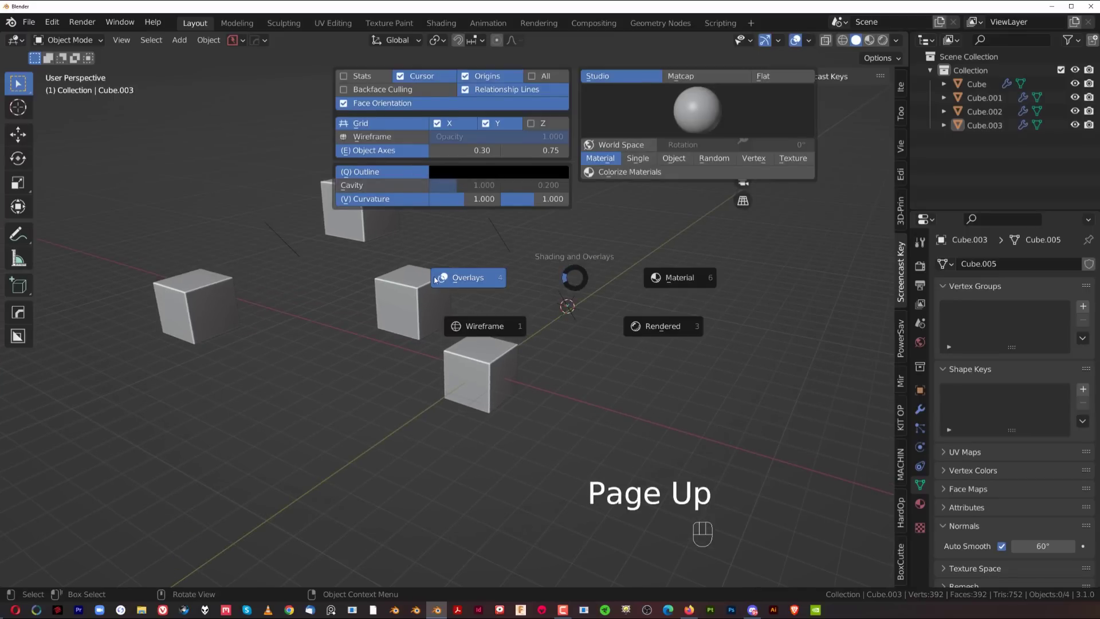
{"action": "left_click", "coordinate": [421, 148]}
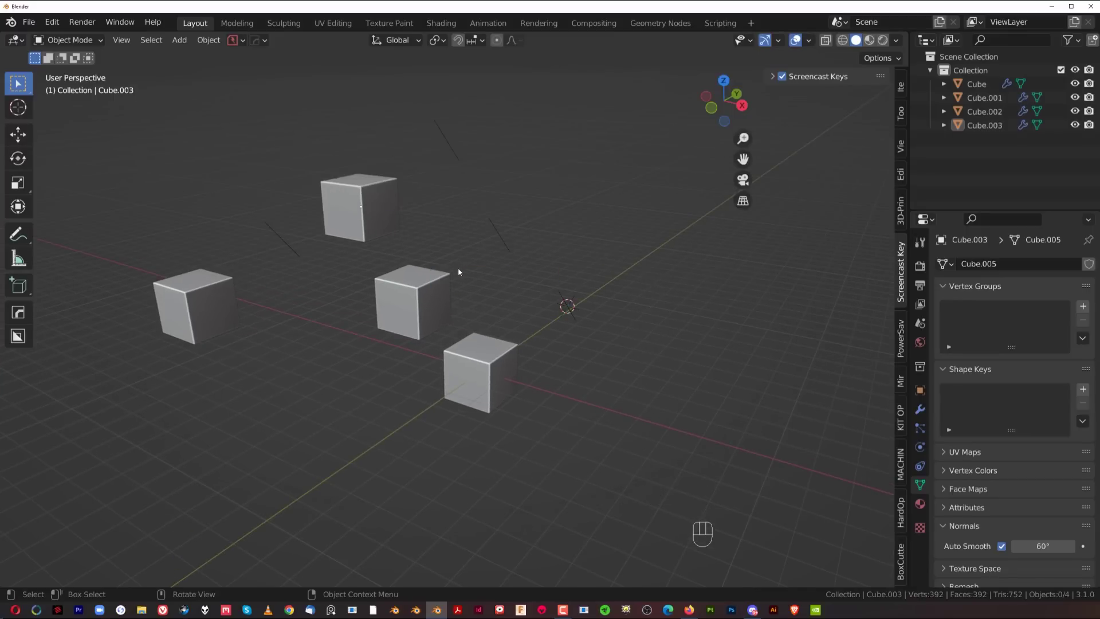
{"action": "key", "text": "Page_Up"}
{"action": "left_click", "coordinate": [279, 148]}
Undo the cube duplications so only the original cube is left.
{"action": "key", "text": "ctrl+z"}
{"action": "key", "text": "ctrl+z"}
{"action": "key", "text": "ctrl+z"}
{"action": "key", "text": "ctrl+z"}
{"action": "key", "text": "ctrl+z"}
{"action": "key", "text": "ctrl+z"}
{"action": "key", "text": "ctrl+z"}
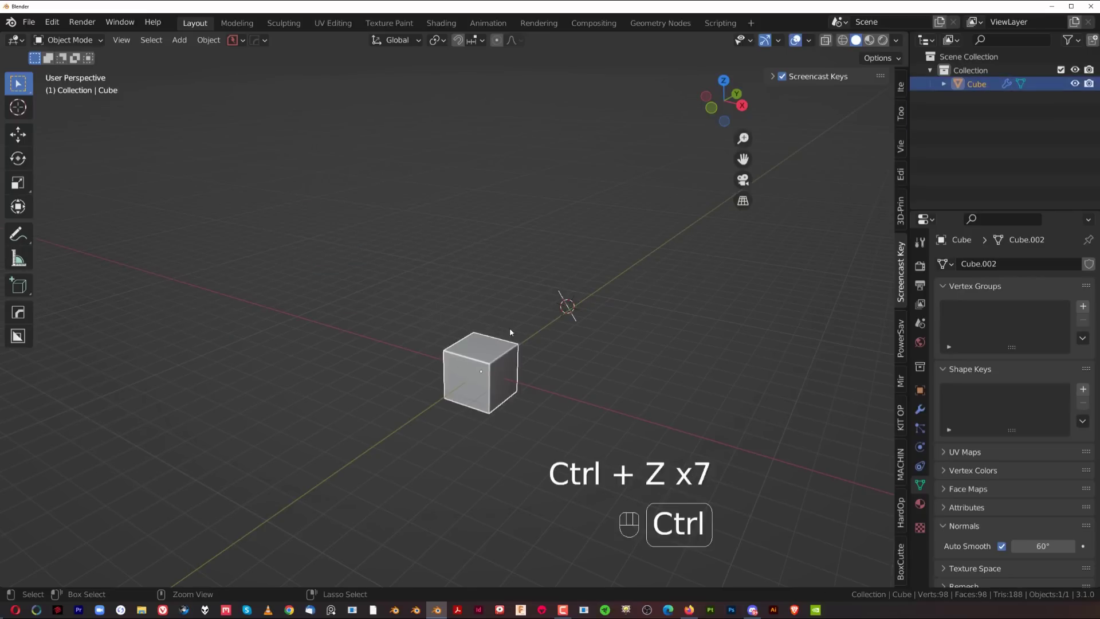
Enable Object Axes for the original cube in the Shading and Overlays pie.
{"action": "middle_click_drag", "start_coordinate": [503, 329], "coordinate": [541, 326], "text": "ctrl"}
{"action": "key", "text": "Tab"}
{"action": "key", "text": "Page_Up"}
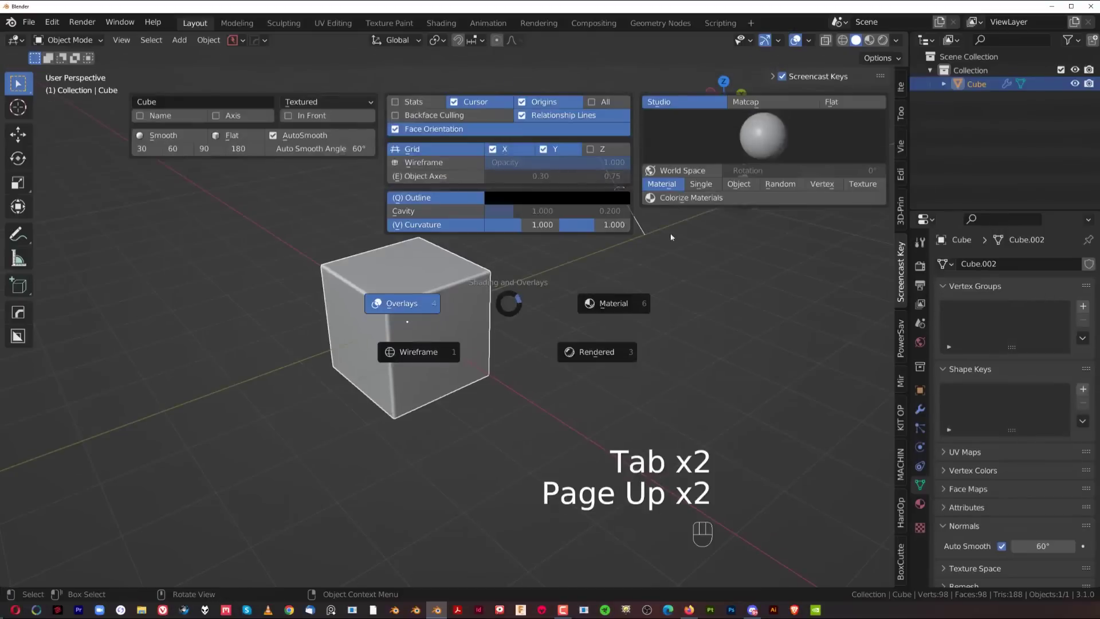
{"action": "key", "text": "Page_Up"}
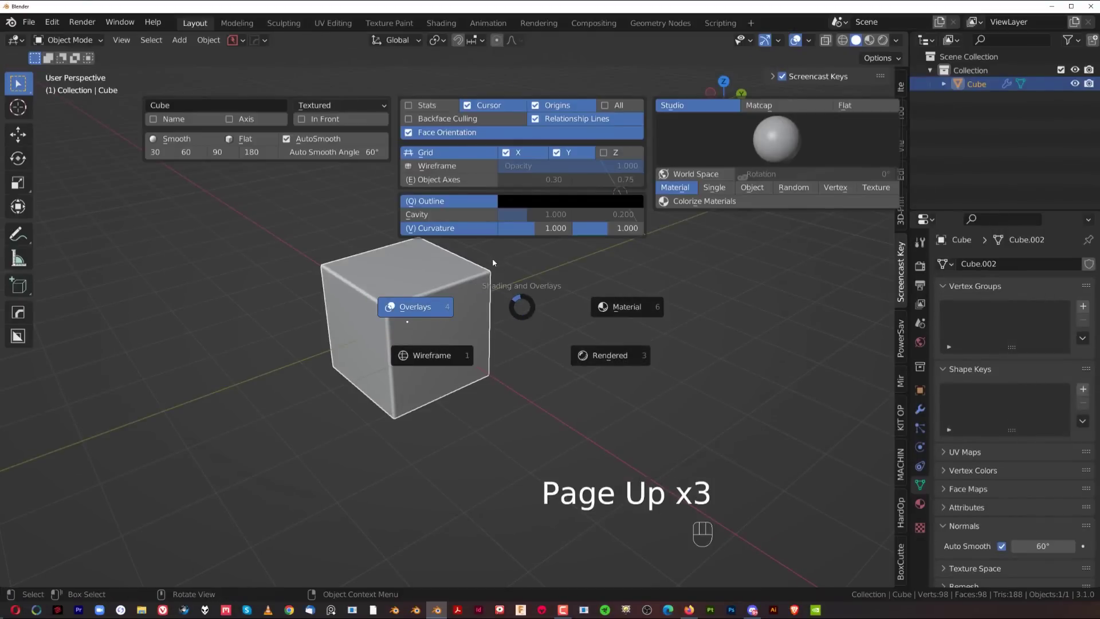
{"action": "left_click", "coordinate": [437, 181]}
Set the object axes to size 0.60 and opacity 0.18 in the Shading and Overlays pie.
{"action": "key", "text": "Page_Up"}
{"action": "left_click_drag", "start_coordinate": [527, 144], "coordinate": [579, 143]}
{"action": "key", "text": "Page_Up"}
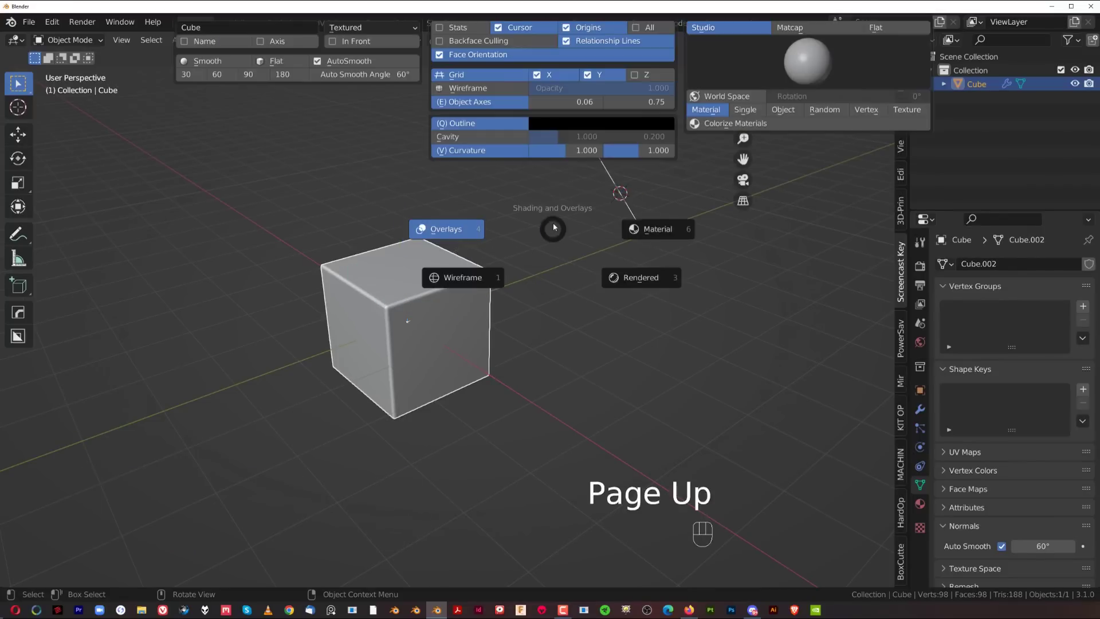
{"action": "left_click_drag", "start_coordinate": [551, 102], "coordinate": [580, 102]}
{"action": "key", "text": "Page_Up"}
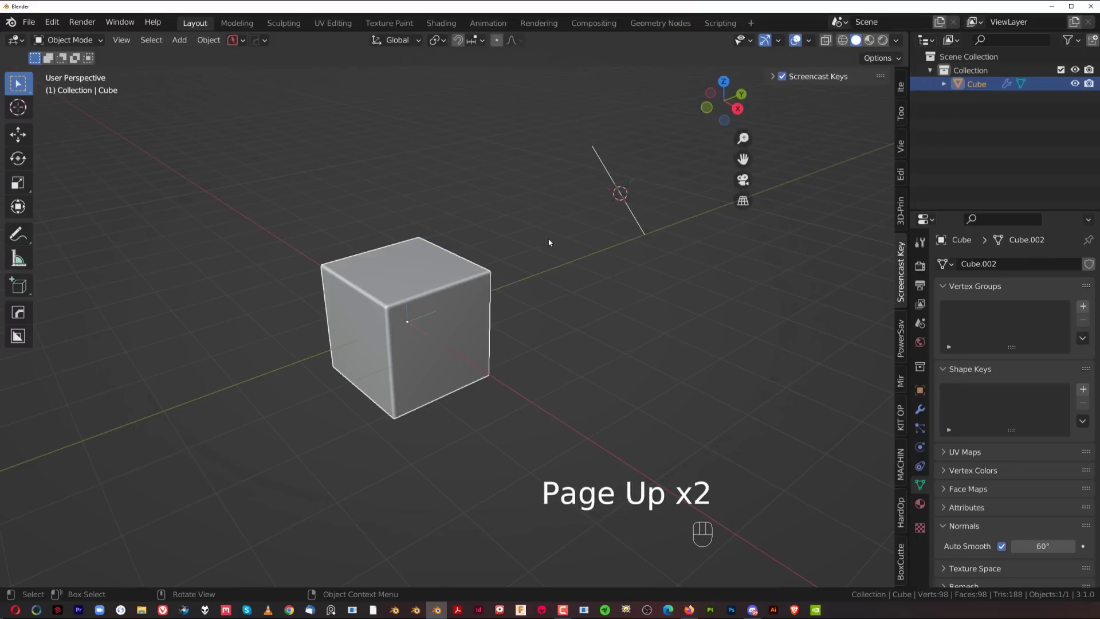
Turn off Object Axes in the Shading and Overlays pie.
{"action": "key", "text": "Page_Up"}
{"action": "key", "text": "Page_Up"}
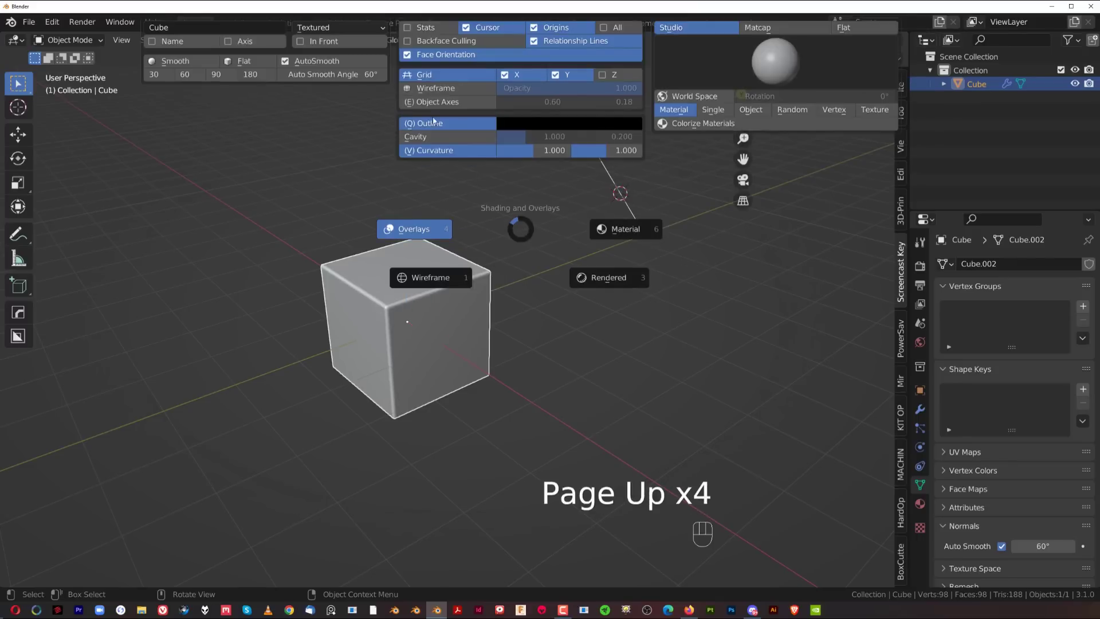
{"action": "middle_click_drag", "start_coordinate": [438, 168], "coordinate": [448, 312]}
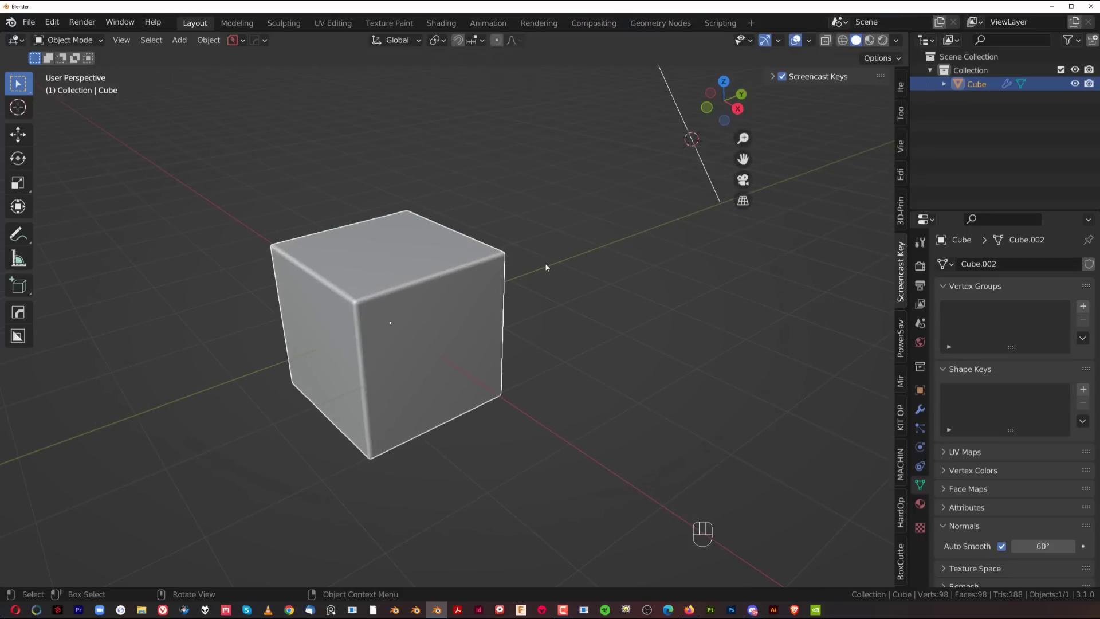
Change the Outline colour to bright blue in the Shading and Overlays pie.
{"action": "key", "text": "Page_Up"}
{"action": "key", "text": "Page_Up"}
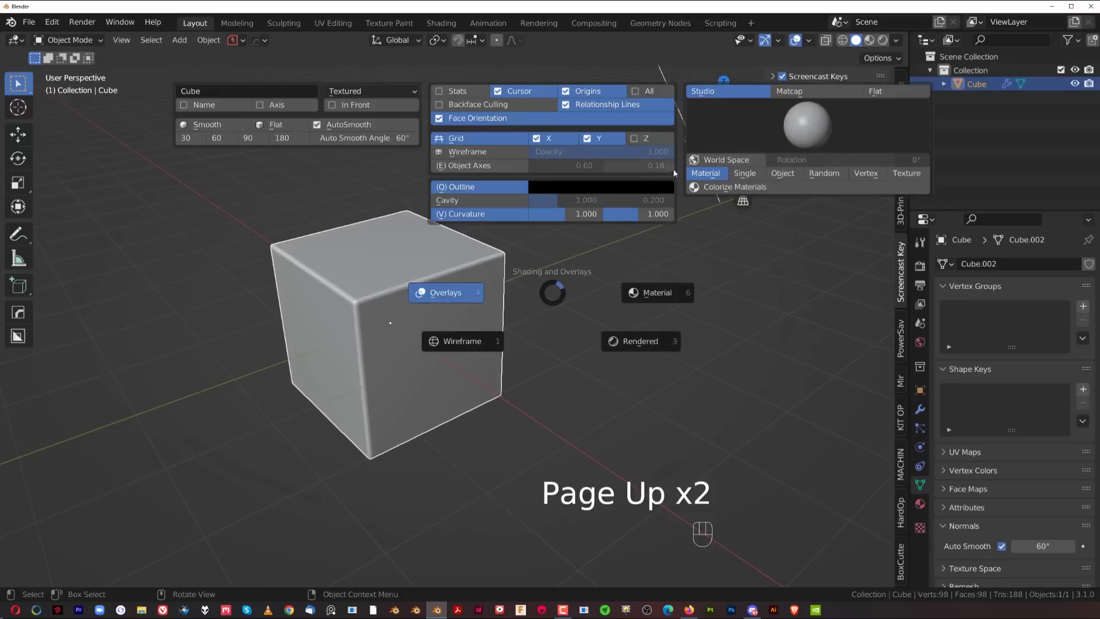
{"action": "left_click", "coordinate": [652, 188]}
{"action": "left_click_drag", "start_coordinate": [644, 258], "coordinate": [647, 202]}
{"action": "left_click_drag", "start_coordinate": [603, 241], "coordinate": [620, 212]}
Delete the cube, add a new cube mesh at the 3D cursor, and deselect it.
{"action": "scroll", "coordinate": [382, 271], "scroll_direction": "down", "scroll_amount": 5}
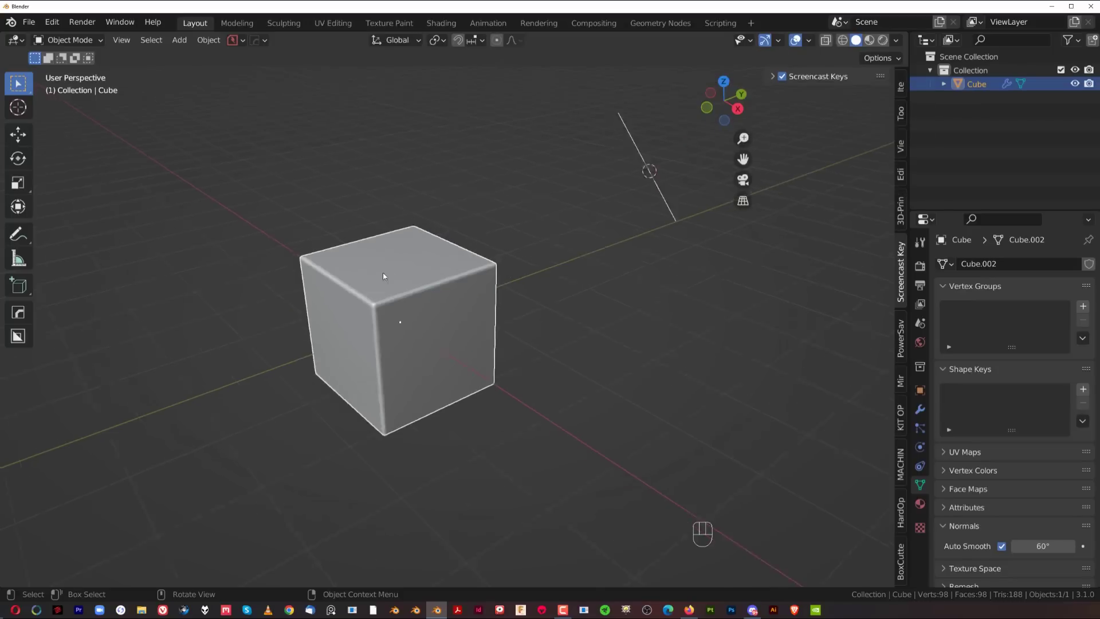
{"action": "key", "text": "x"}
{"action": "left_click", "coordinate": [484, 290]}
{"action": "key", "text": "shift+a"}
{"action": "mouse_move", "coordinate": [491, 287]}
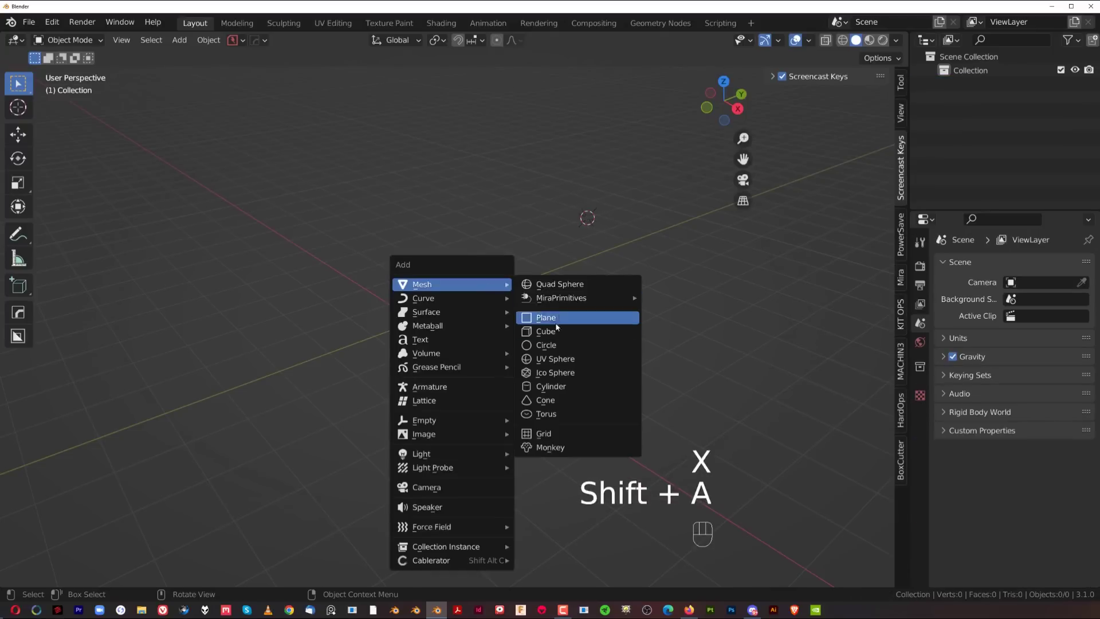
{"action": "left_click", "coordinate": [552, 331]}
{"action": "scroll", "coordinate": [552, 318], "scroll_direction": "up", "scroll_amount": 2}
{"action": "left_click", "coordinate": [551, 314]}
{"action": "middle_click_drag", "start_coordinate": [549, 301], "coordinate": [337, 388], "text": "shift"}
{"action": "scroll", "coordinate": [343, 378], "scroll_direction": "up", "scroll_amount": 1}
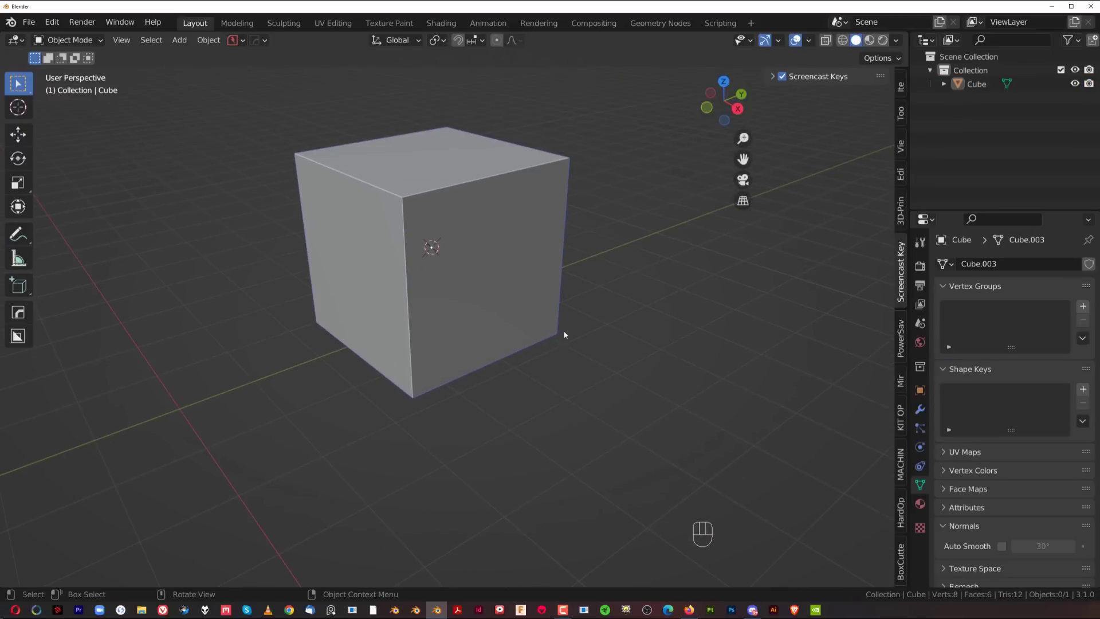
Duplicate the new cube three times, placing copies on either side and one above it.
{"action": "scroll", "coordinate": [565, 341], "scroll_direction": "down", "scroll_amount": 3}
{"action": "key", "text": "shift+d"}
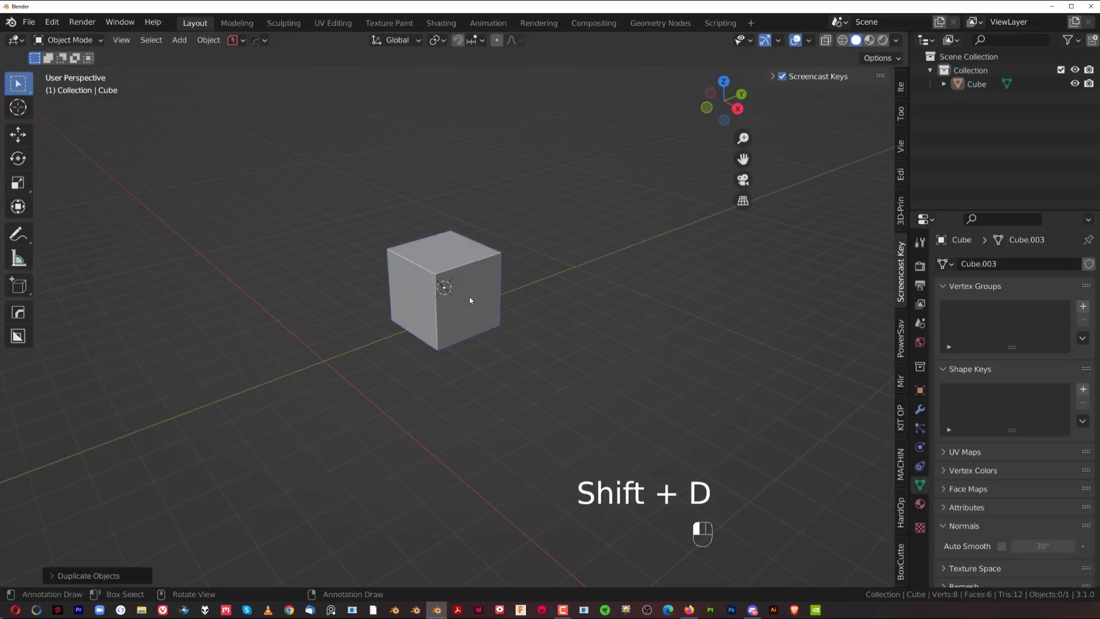
{"action": "key", "text": "shift+d"}
{"action": "left_click", "coordinate": [669, 293]}
{"action": "key", "text": "shift+d"}
{"action": "left_click", "coordinate": [378, 232]}
{"action": "key", "text": "shift+d"}
{"action": "left_click", "coordinate": [527, 220]}
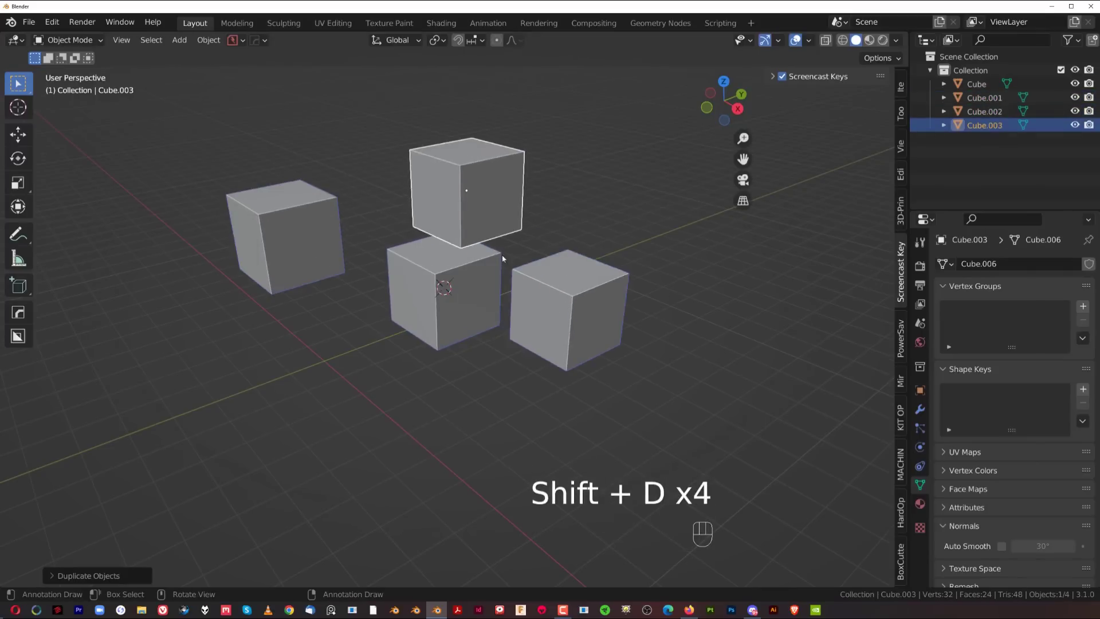
Examine the outlines of the four cubes from several angles, leaving the uppermost cube selected.
{"action": "scroll", "coordinate": [466, 332], "scroll_direction": "down", "scroll_amount": 2}
{"action": "scroll", "coordinate": [433, 346], "scroll_direction": "up", "scroll_amount": 2}
{"action": "middle_click_drag", "start_coordinate": [466, 332], "coordinate": [486, 304], "text": "shift"}
{"action": "scroll", "coordinate": [538, 288], "scroll_direction": "down", "scroll_amount": 2}
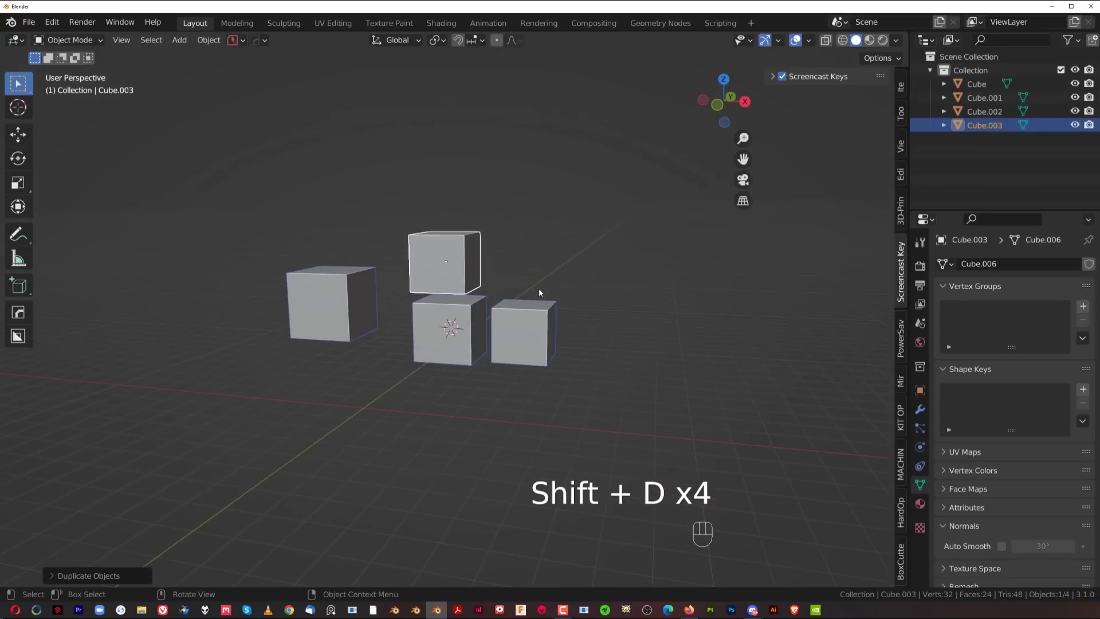
{"action": "scroll", "coordinate": [538, 283], "scroll_direction": "up", "scroll_amount": 1}
{"action": "scroll", "coordinate": [532, 281], "scroll_direction": "up", "scroll_amount": 1}
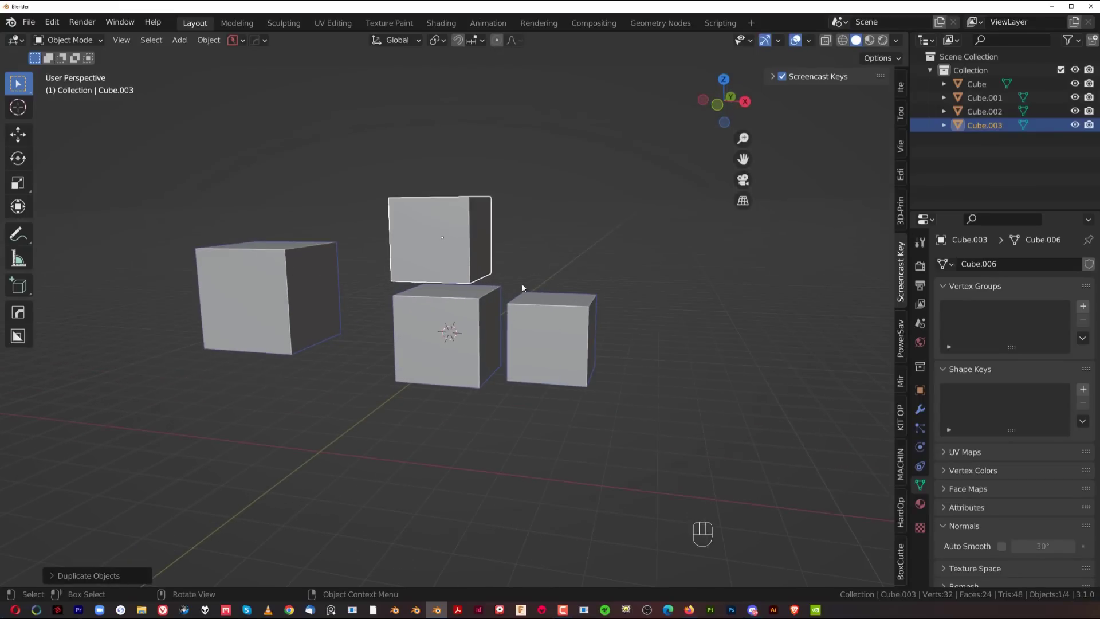
{"action": "middle_click_drag", "start_coordinate": [526, 298], "coordinate": [501, 184]}
{"action": "left_click", "coordinate": [473, 322]}
{"action": "left_click", "coordinate": [470, 243]}
{"action": "scroll", "coordinate": [498, 325], "scroll_direction": "up", "scroll_amount": 1}
Turn off Outline and enable Cavity in place of Curvature in the Shading and Overlays pie.
{"action": "key", "text": "Page_Up"}
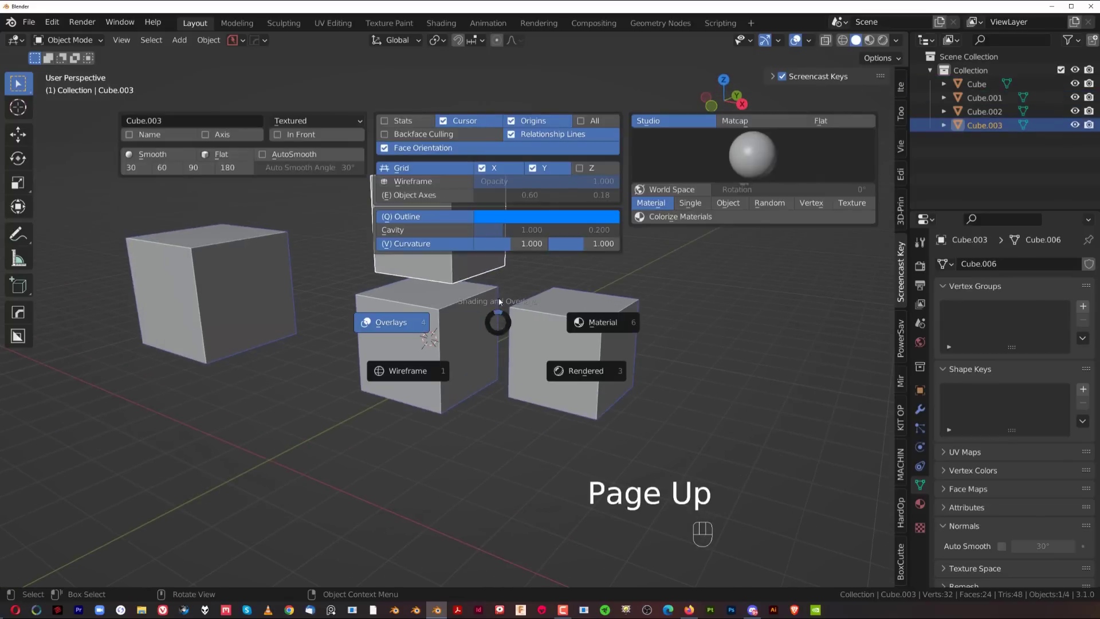
{"action": "key", "text": "Page_Up"}
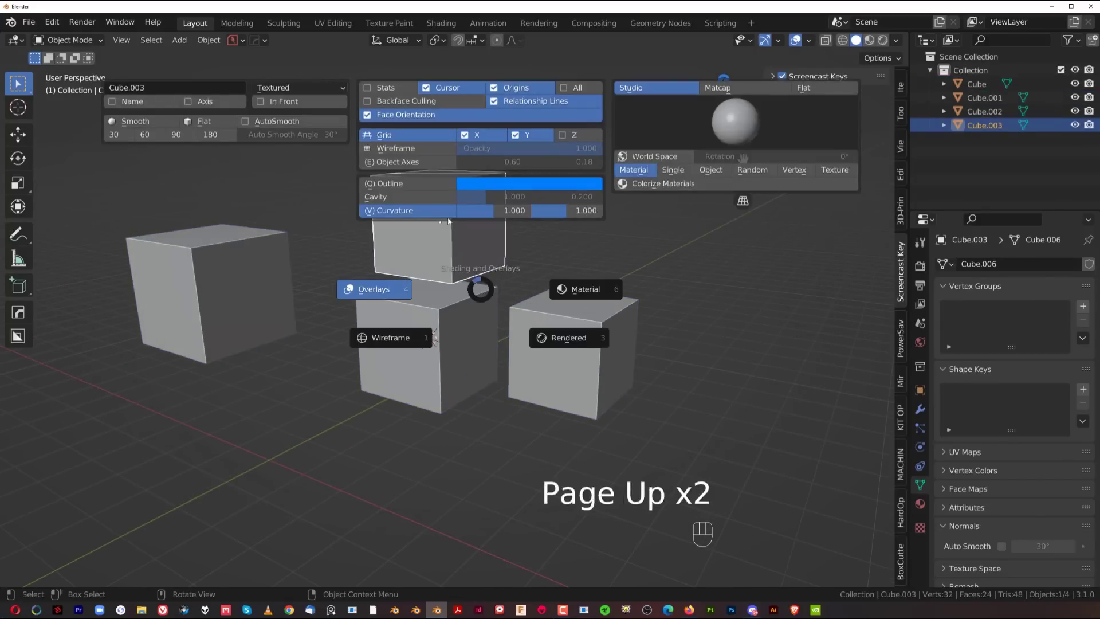
{"action": "left_click", "coordinate": [402, 201]}
{"action": "scroll", "coordinate": [453, 245], "scroll_direction": "up", "scroll_amount": 3}
{"action": "middle_click_drag", "start_coordinate": [486, 216], "coordinate": [543, 199], "text": "shift"}
{"action": "key", "text": "Page_Up"}
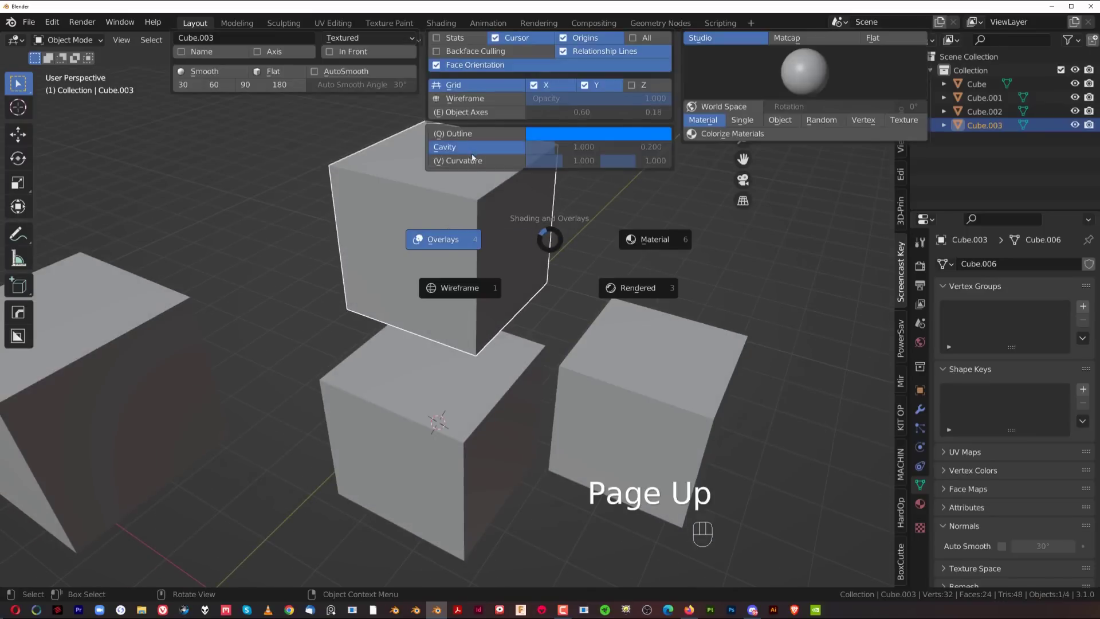
{"action": "key", "text": "Escape"}
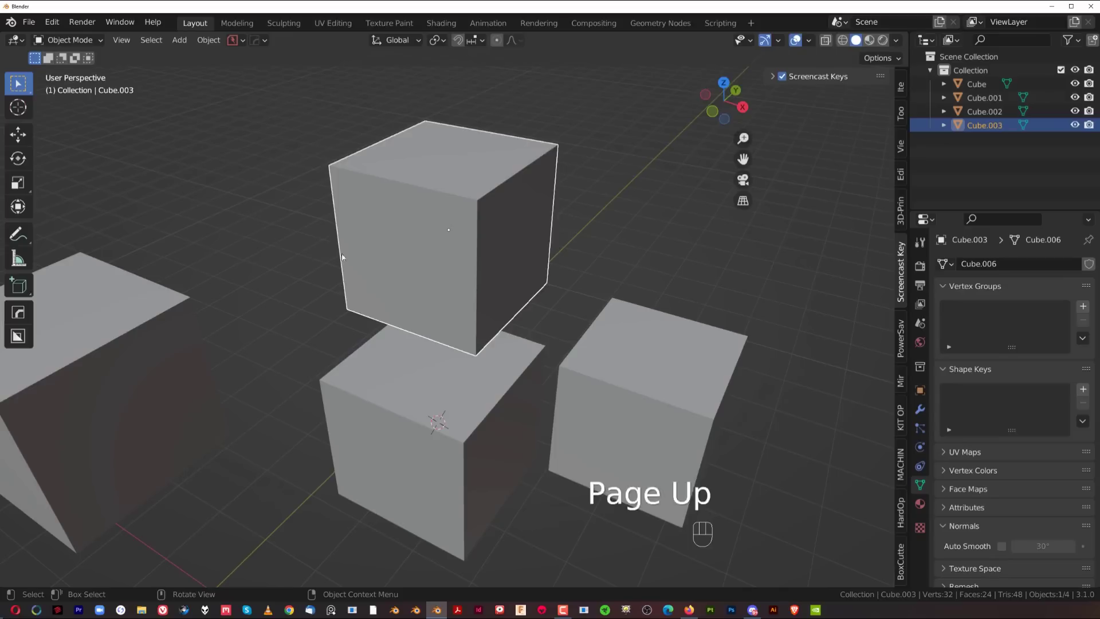
Enable Cavity of type Screen in the viewport shading options and check its effect on the cubes.
{"action": "left_click", "coordinate": [897, 43]}
{"action": "left_click", "coordinate": [819, 344]}
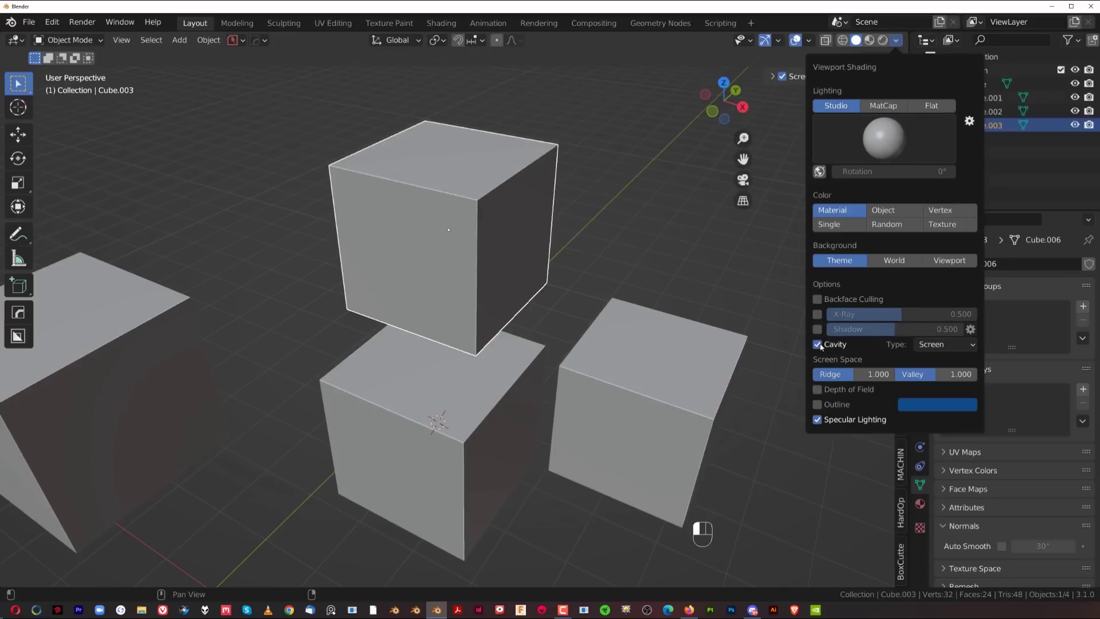
{"action": "middle_click_drag", "start_coordinate": [553, 321], "coordinate": [521, 293]}
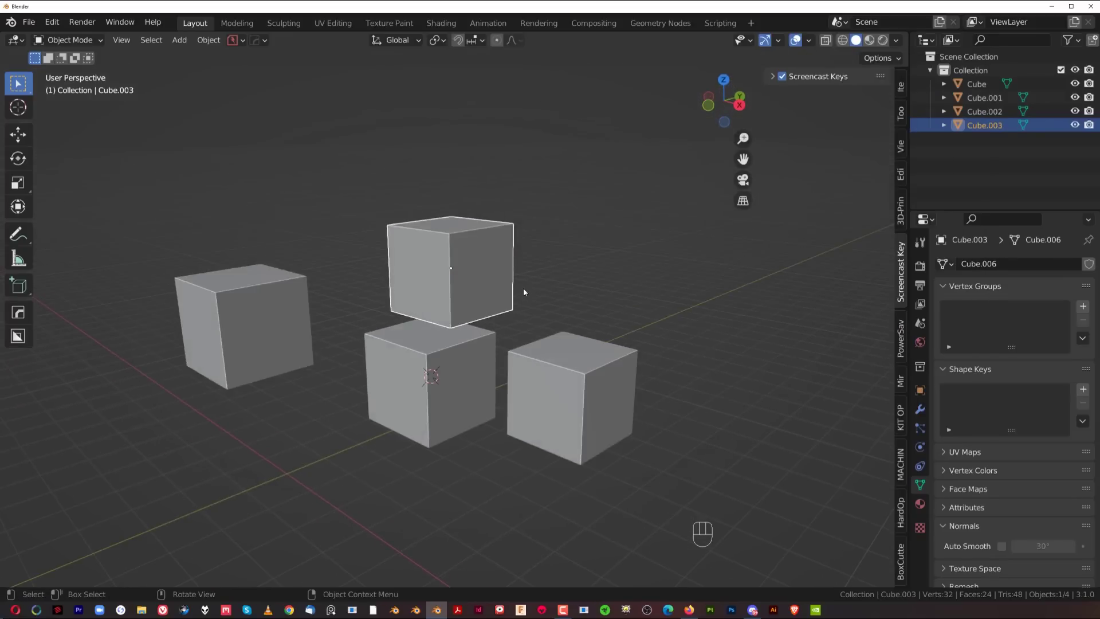
{"action": "scroll", "coordinate": [525, 292], "scroll_direction": "up", "scroll_amount": 5}
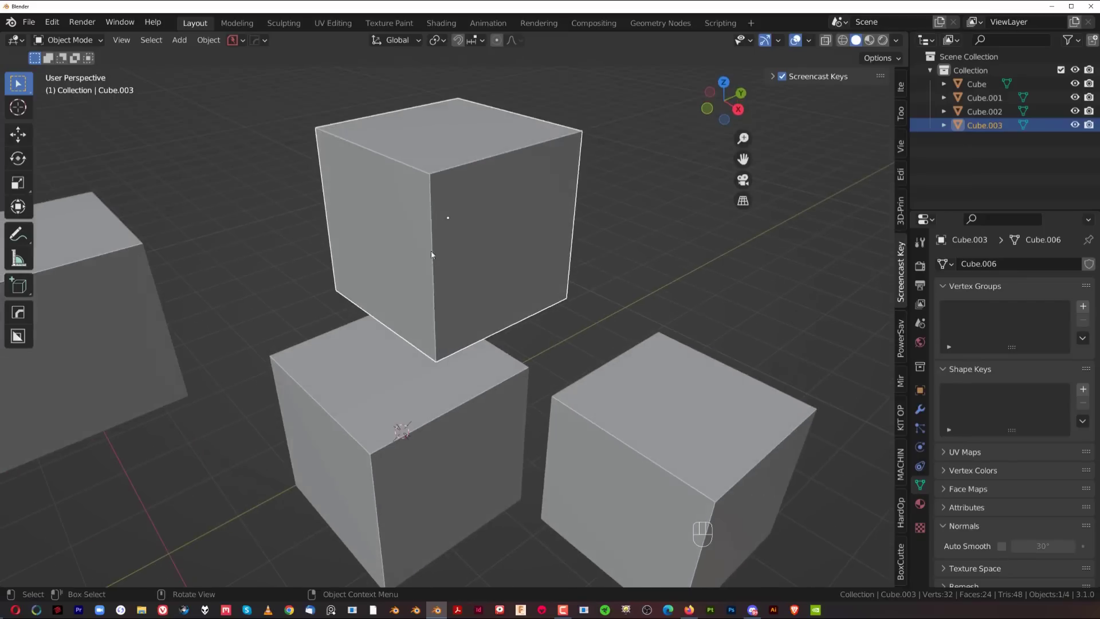
{"action": "key", "text": "Page_Down"}
{"action": "right_click", "coordinate": [449, 241]}
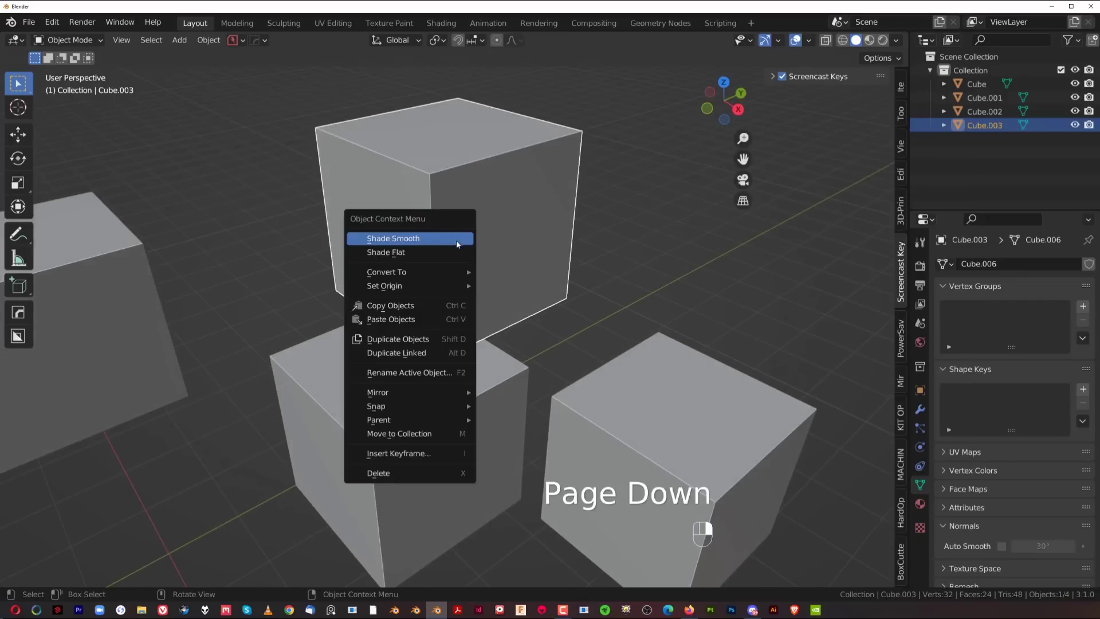
{"action": "scroll", "coordinate": [559, 304], "scroll_direction": "down", "scroll_amount": 4}
{"action": "middle_click_drag", "start_coordinate": [559, 303], "coordinate": [571, 309]}
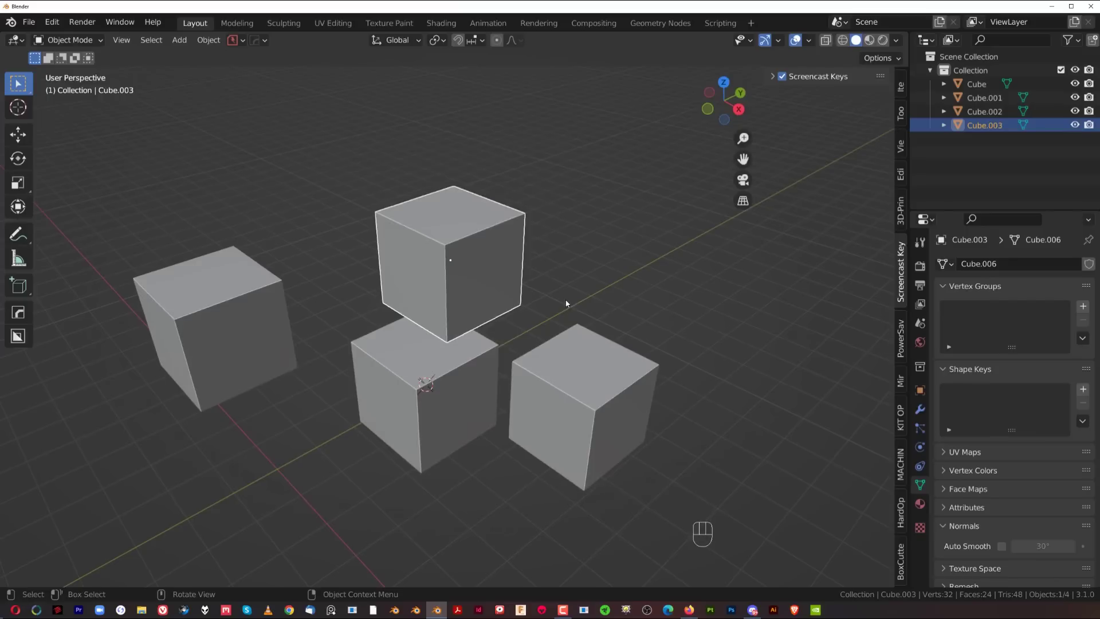
Switch the solid shading lighting from Studio to Matcap and apply the red metal_carpaint matcap to the cubes.
{"action": "key", "text": "Page_Up"}
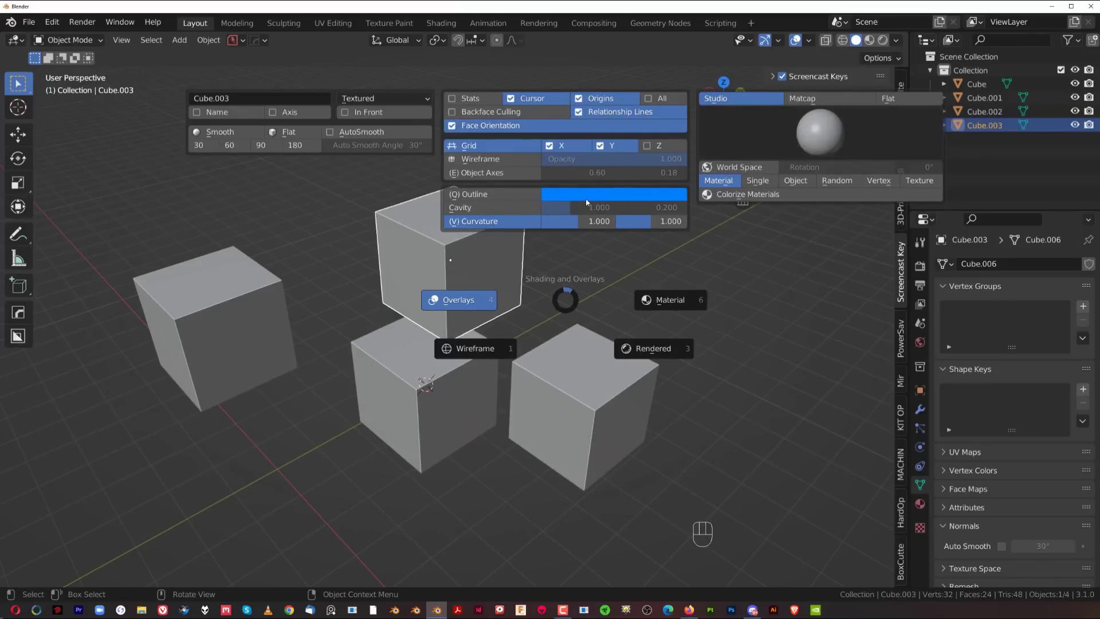
{"action": "key", "text": "Escape"}
{"action": "key", "text": "Page_Up"}
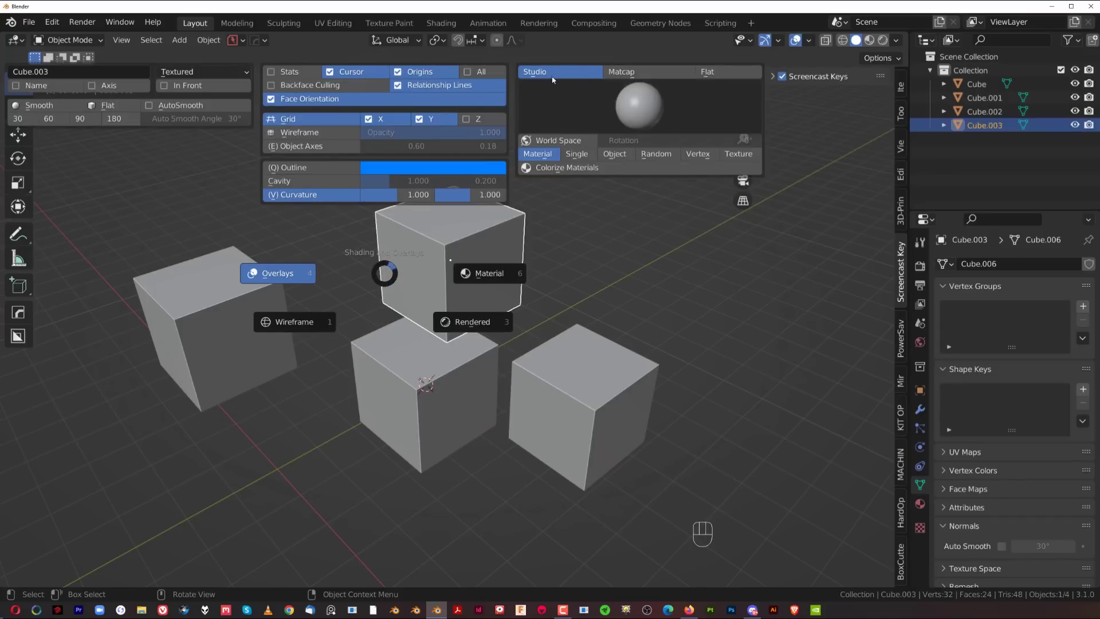
{"action": "left_click", "coordinate": [635, 77]}
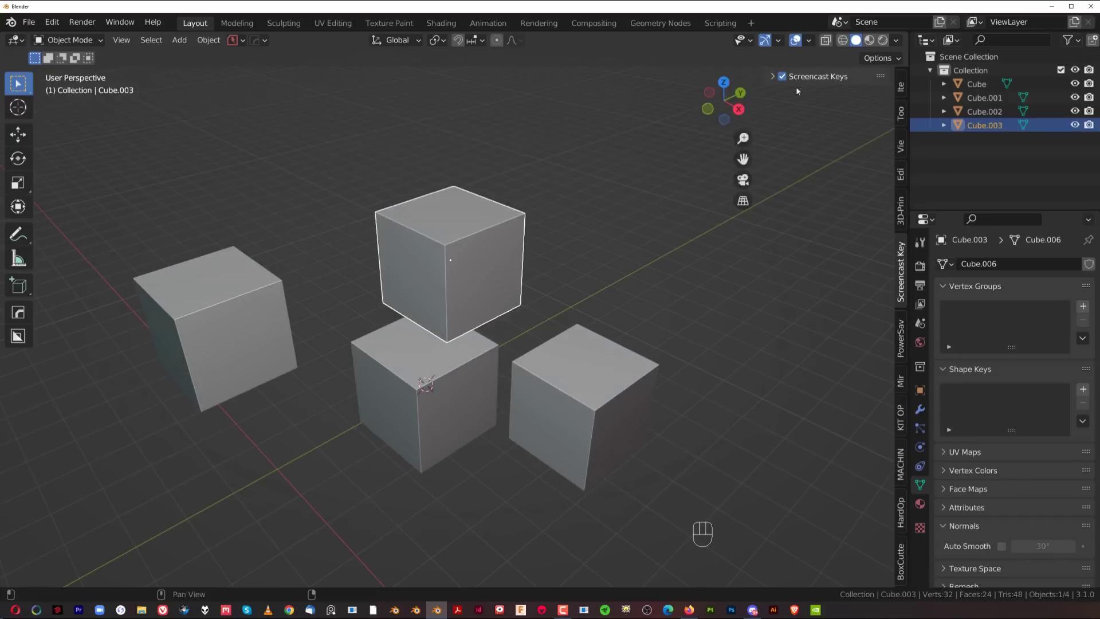
{"action": "key", "text": "Page_Up"}
{"action": "left_click", "coordinate": [769, 81]}
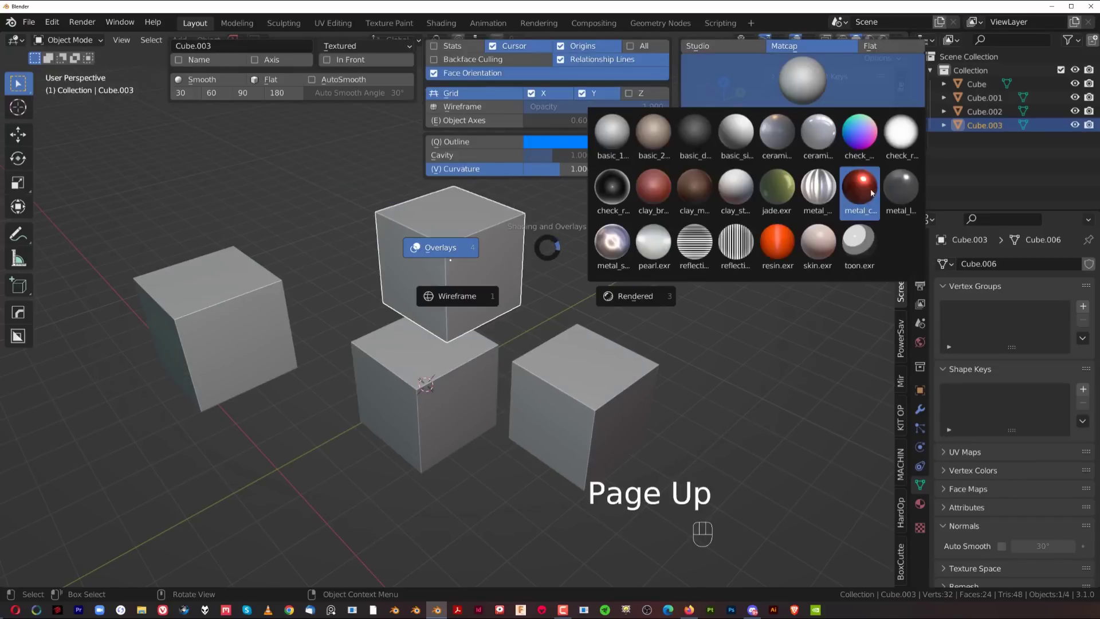
{"action": "left_click", "coordinate": [846, 192]}
{"action": "middle_click_drag", "start_coordinate": [485, 297], "coordinate": [546, 139]}
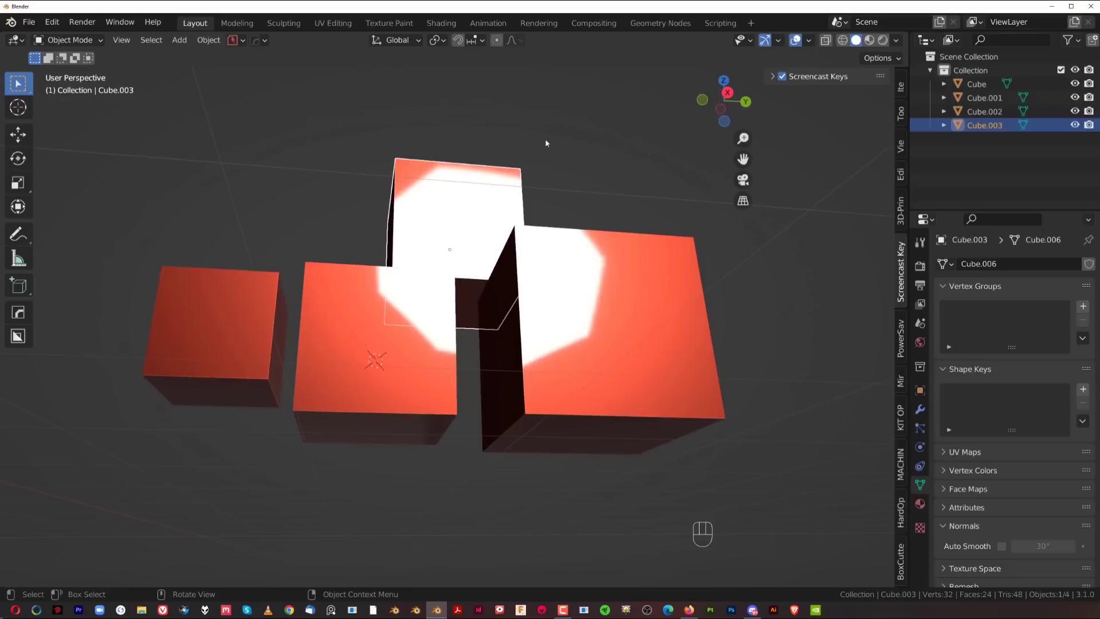
{"action": "middle_click_drag", "start_coordinate": [476, 193], "coordinate": [494, 227]}
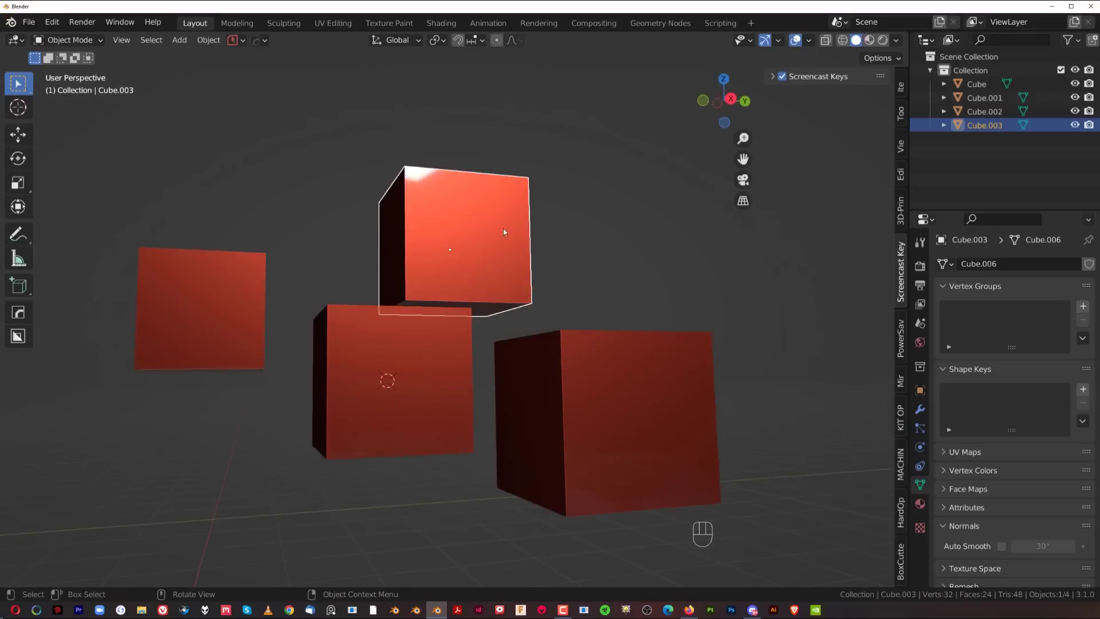
Flip the red matcap with Matcap Flip and check the changed reflections on the cubes.
{"action": "key", "text": "Page_Up"}
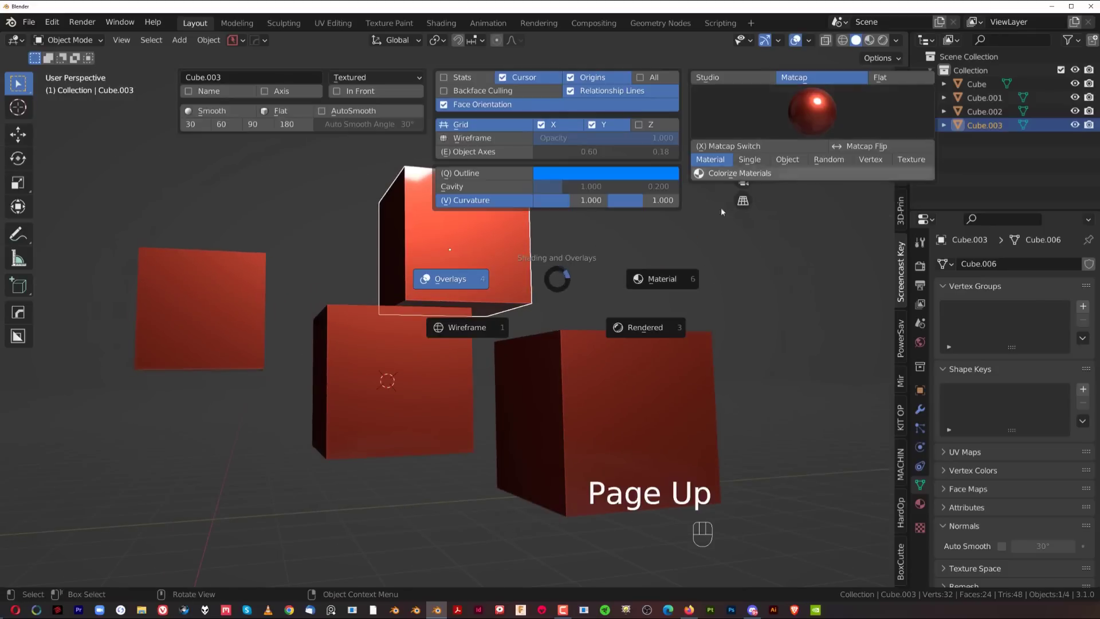
{"action": "middle_click_drag", "start_coordinate": [510, 312], "coordinate": [518, 298]}
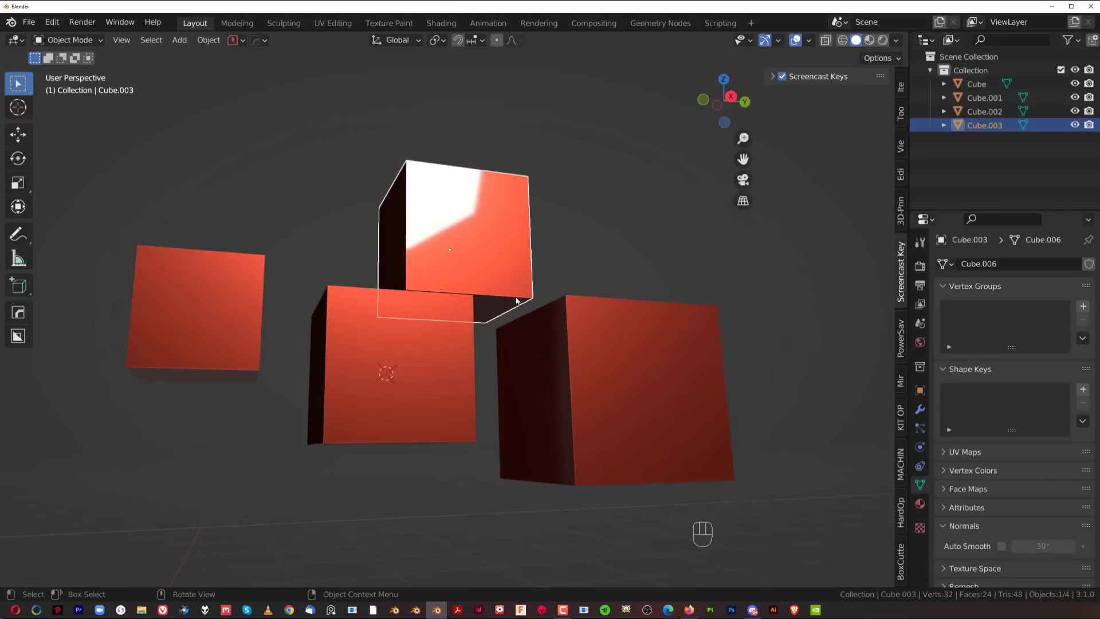
{"action": "key", "text": "Page_Up"}
{"action": "left_click", "coordinate": [826, 168]}
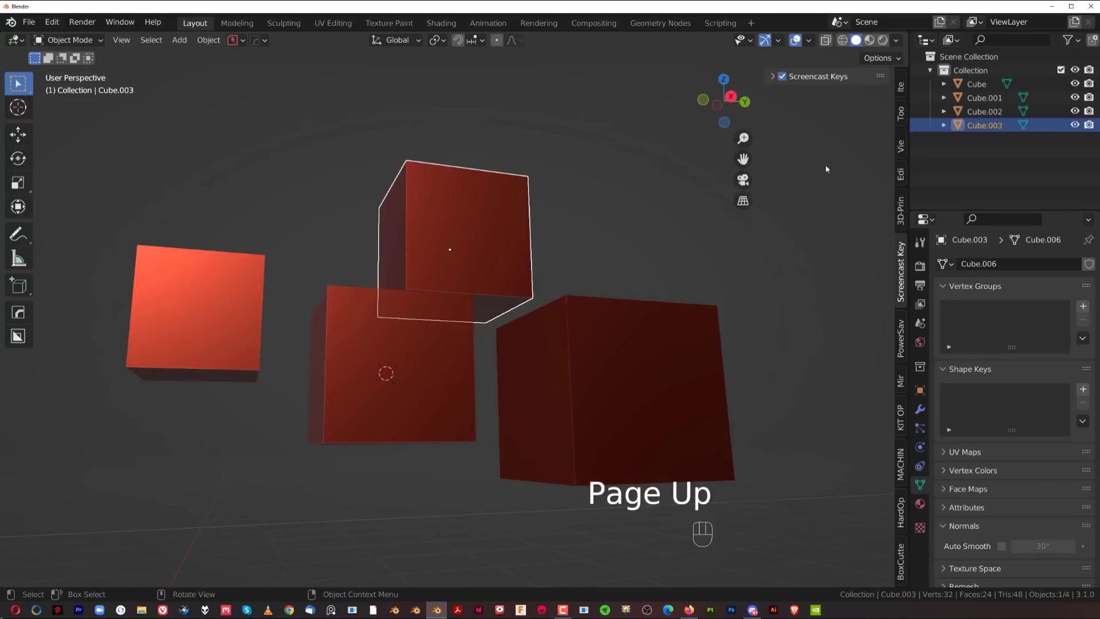
{"action": "mouse_move", "coordinate": [436, 282]}
{"action": "middle_mouse_down"}
{"action": "mouse_move", "coordinate": [514, 298]}
{"action": "mouse_move", "coordinate": [633, 297]}
{"action": "mouse_move", "coordinate": [484, 307]}
{"action": "mouse_move", "coordinate": [499, 277]}
{"action": "middle_mouse_up"}
Flip the matcap back to its original direction and check the reflections from other angles.
{"action": "key", "text": "Page_Up"}
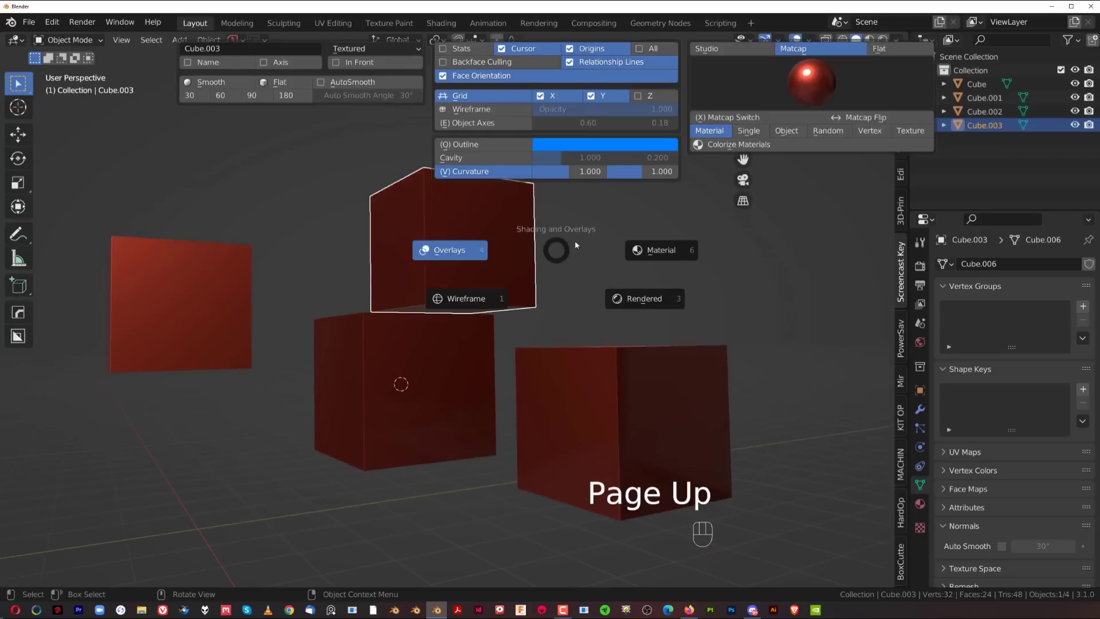
{"action": "left_click", "coordinate": [862, 119]}
{"action": "mouse_move", "coordinate": [507, 278]}
{"action": "middle_mouse_down"}
{"action": "mouse_move", "coordinate": [464, 266]}
{"action": "mouse_move", "coordinate": [490, 256]}
{"action": "mouse_move", "coordinate": [583, 265]}
{"action": "middle_mouse_up"}
{"action": "key", "text": "Page_Up"}
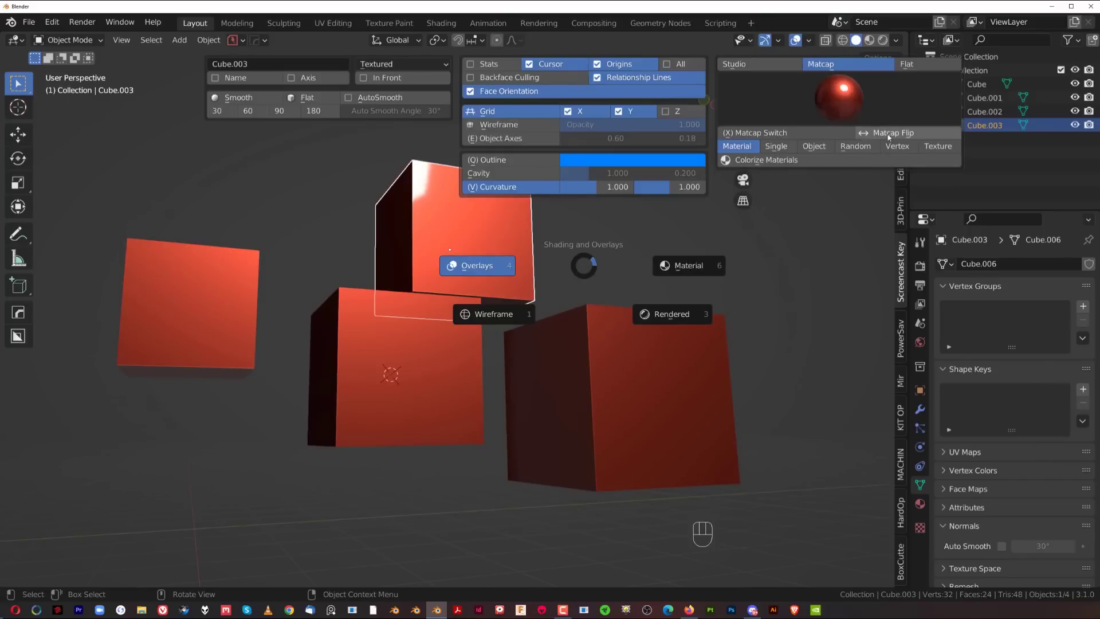
{"action": "key", "text": "Escape"}
{"action": "mouse_move", "coordinate": [443, 278]}
{"action": "middle_mouse_down"}
{"action": "mouse_move", "coordinate": [473, 294]}
{"action": "mouse_move", "coordinate": [546, 267]}
{"action": "mouse_move", "coordinate": [433, 317]}
{"action": "mouse_move", "coordinate": [344, 299]}
{"action": "mouse_move", "coordinate": [316, 302]}
{"action": "mouse_move", "coordinate": [304, 326]}
{"action": "mouse_move", "coordinate": [376, 275]}
{"action": "mouse_move", "coordinate": [481, 303]}
{"action": "middle_mouse_up"}
Try Matcap Switch on the four cubes in the Shading and Overlays pie.
{"action": "key", "text": "Page_Up"}
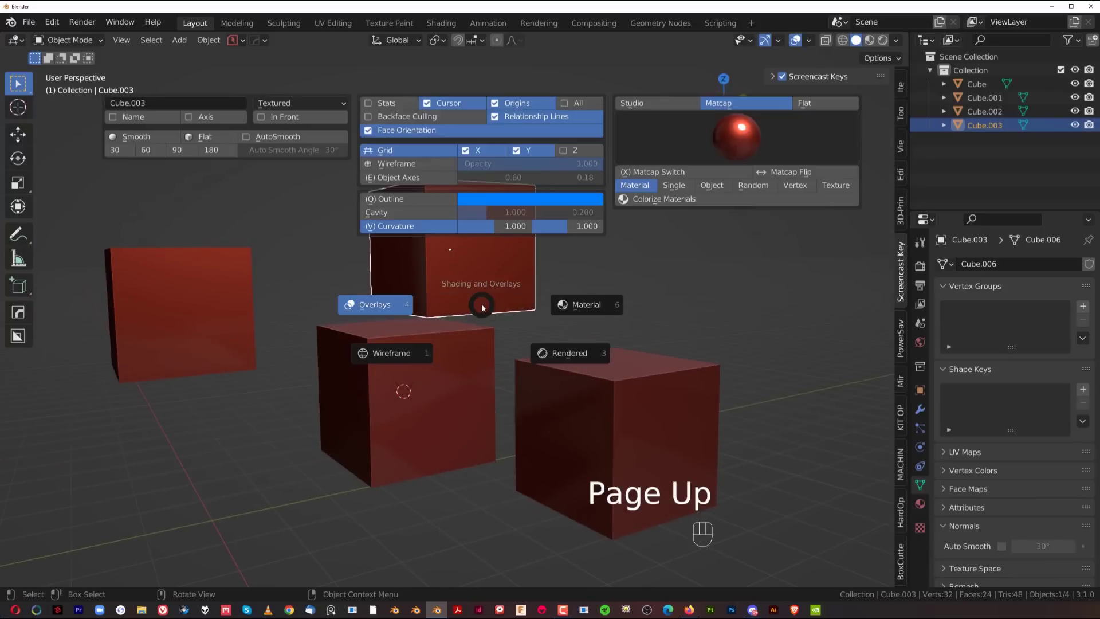
{"action": "left_click", "coordinate": [675, 172]}
{"action": "scroll", "coordinate": [622, 229], "scroll_direction": "down", "scroll_amount": 3}
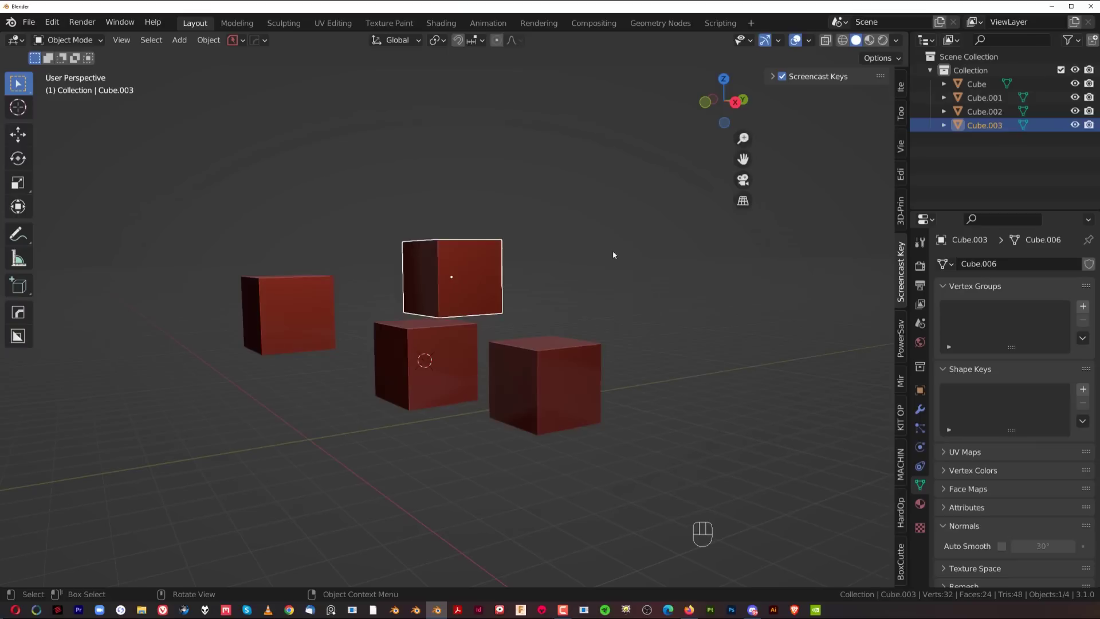
Bring up the Matcap Switch settings in the MACHIN3tools add-on preferences, enlarging the window and keeping the viewport shading options reachable.
{"action": "left_click", "coordinate": [52, 21]}
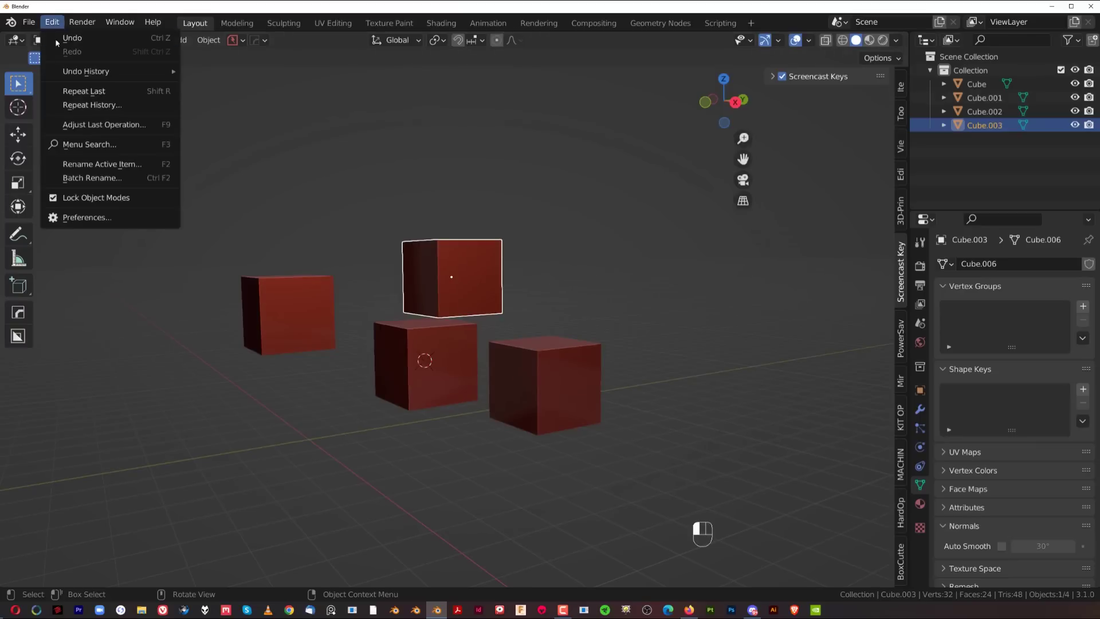
{"action": "left_click", "coordinate": [63, 217]}
{"action": "left_click", "coordinate": [52, 21]}
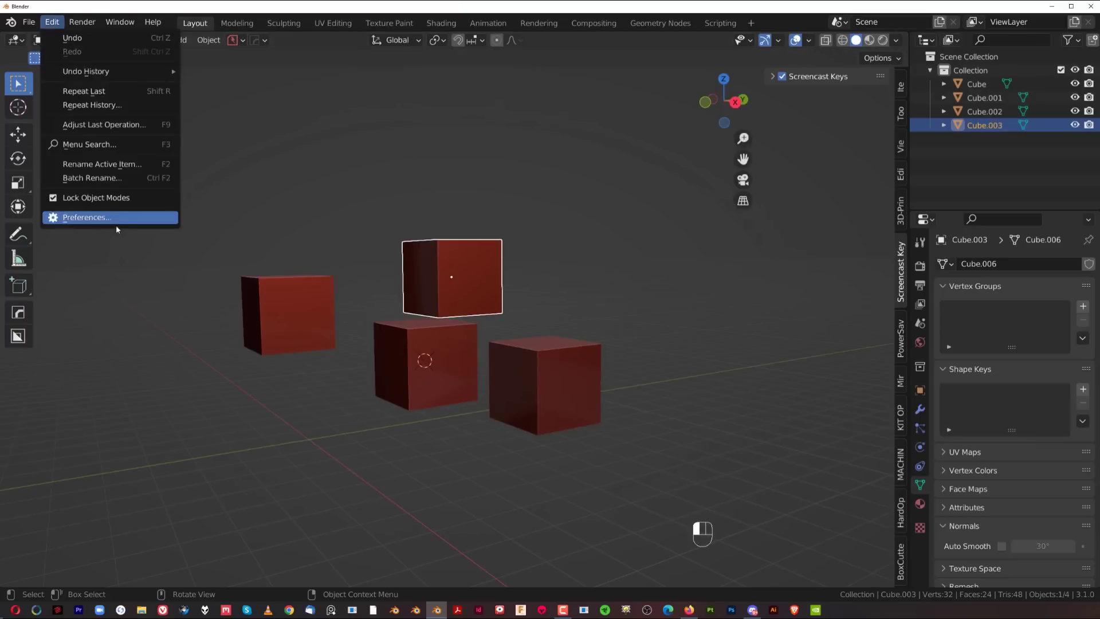
{"action": "left_click", "coordinate": [63, 216]}
{"action": "left_click_drag", "start_coordinate": [180, 41], "coordinate": [432, 61]}
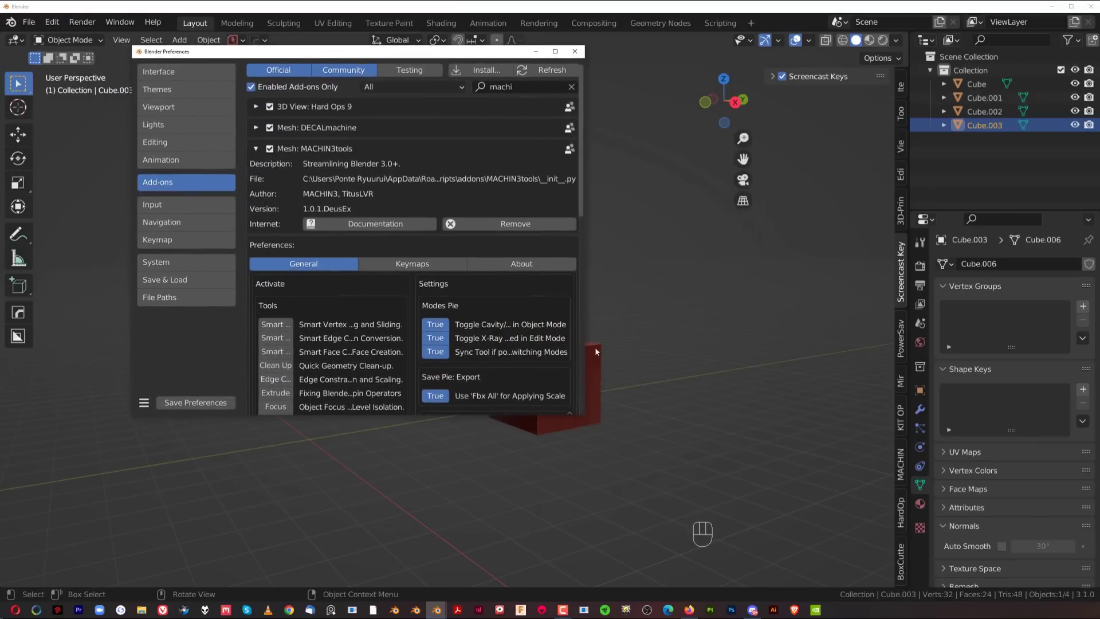
{"action": "left_click_drag", "start_coordinate": [587, 418], "coordinate": [832, 570]}
{"action": "scroll", "coordinate": [624, 383], "scroll_direction": "down", "scroll_amount": 8}
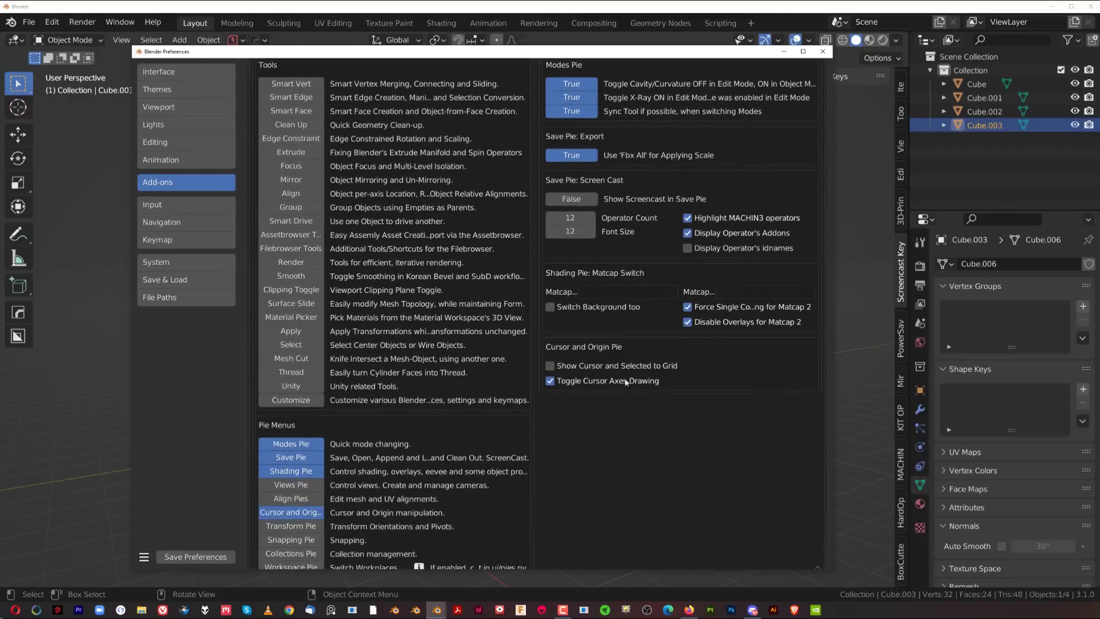
{"action": "left_click_drag", "start_coordinate": [616, 53], "coordinate": [507, 41]}
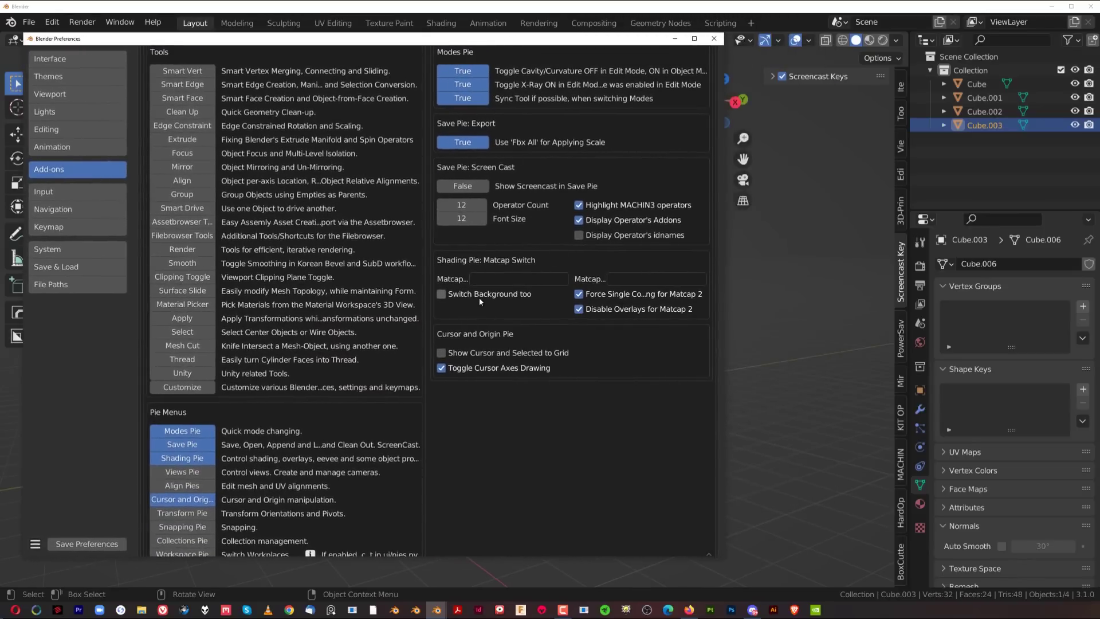
Look up the red matcap's file name in the viewport shading options and enter metal_carpaint.exr as the first Matcap Switch matcap.
{"action": "left_click", "coordinate": [896, 40]}
{"action": "left_click", "coordinate": [897, 137]}
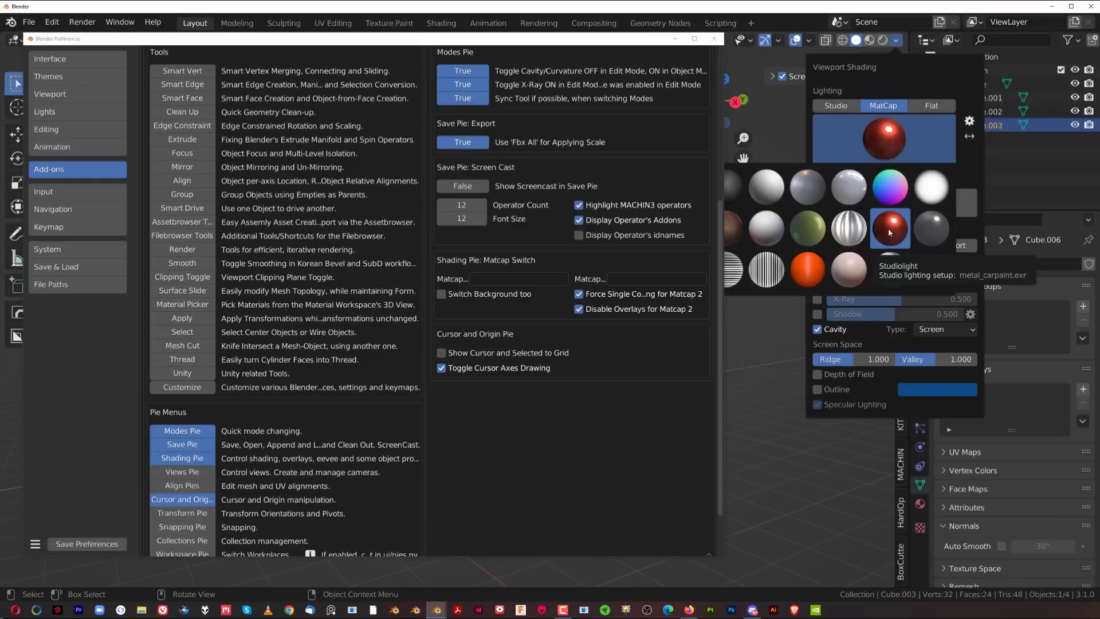
{"action": "left_click", "coordinate": [513, 279]}
{"action": "type", "text": "metal"}
{"action": "type", "text": "_carpain"}
{"action": "type", "text": "t.exr"}
{"action": "key", "text": "Tab"}
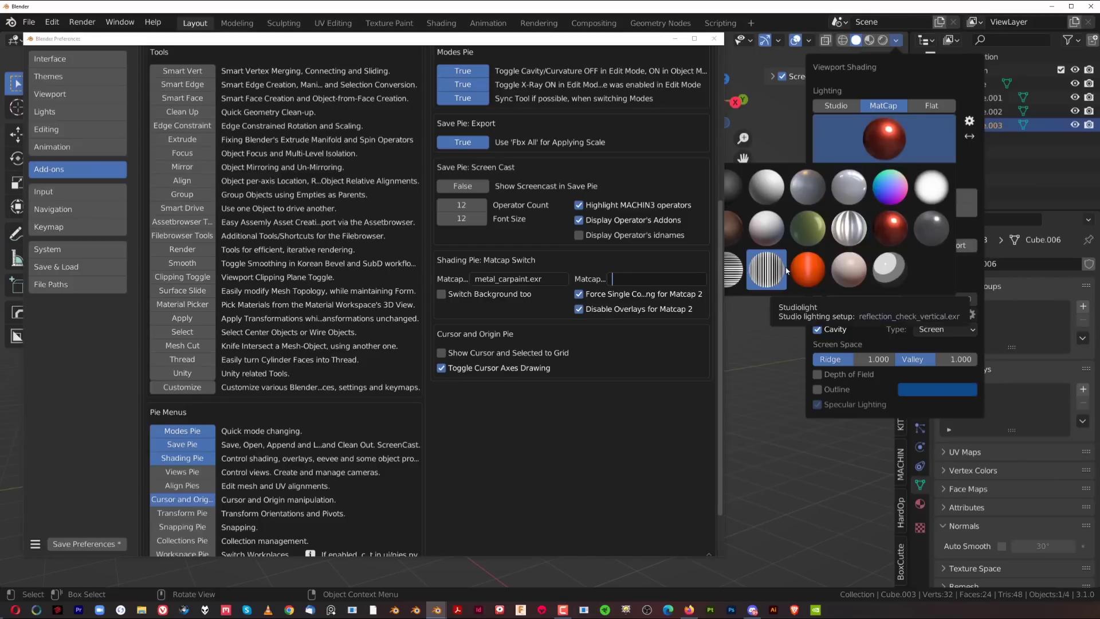
Enter reflection_check_vertical.exr as the second Matcap Switch matcap, save the preferences and close them.
{"action": "type", "text": "r"}
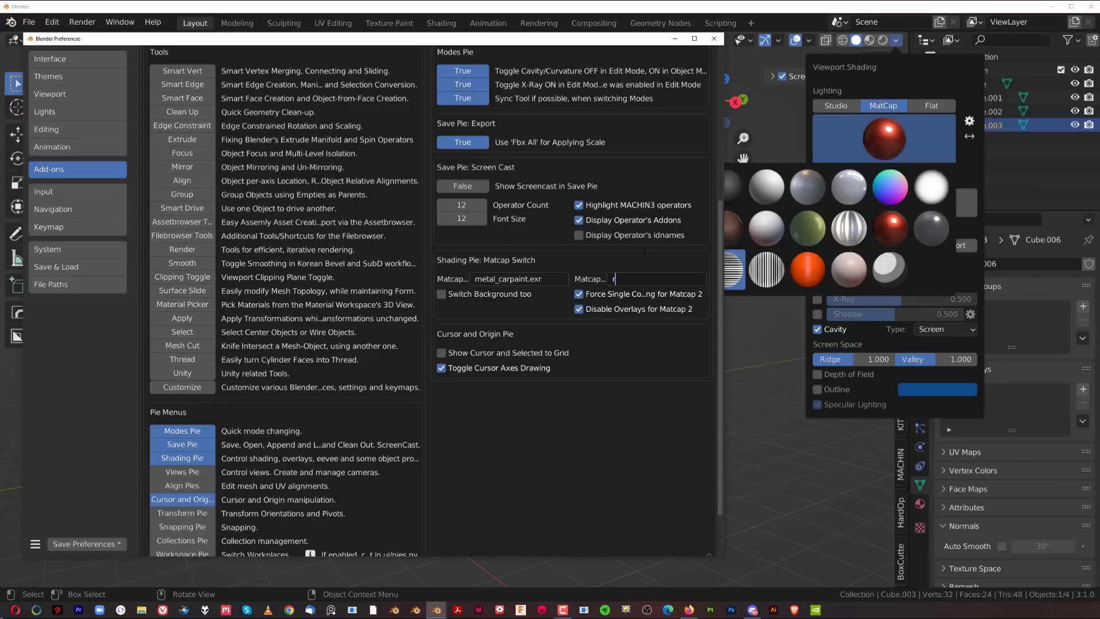
{"action": "type", "text": "eflection_check_vertical.exr"}
{"action": "key", "text": "Return"}
{"action": "left_click", "coordinate": [86, 543]}
{"action": "left_click", "coordinate": [713, 38]}
Alternate between the two configured matcaps with Matcap Switch, ending on the vertical stripes.
{"action": "key", "text": "Page_Up"}
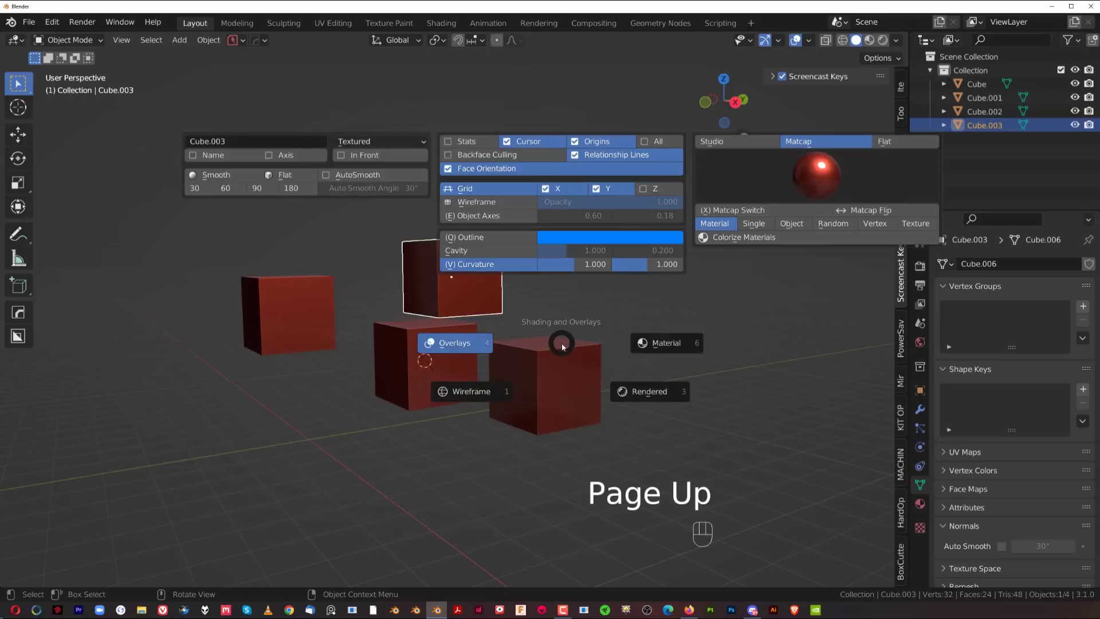
{"action": "left_click", "coordinate": [743, 210]}
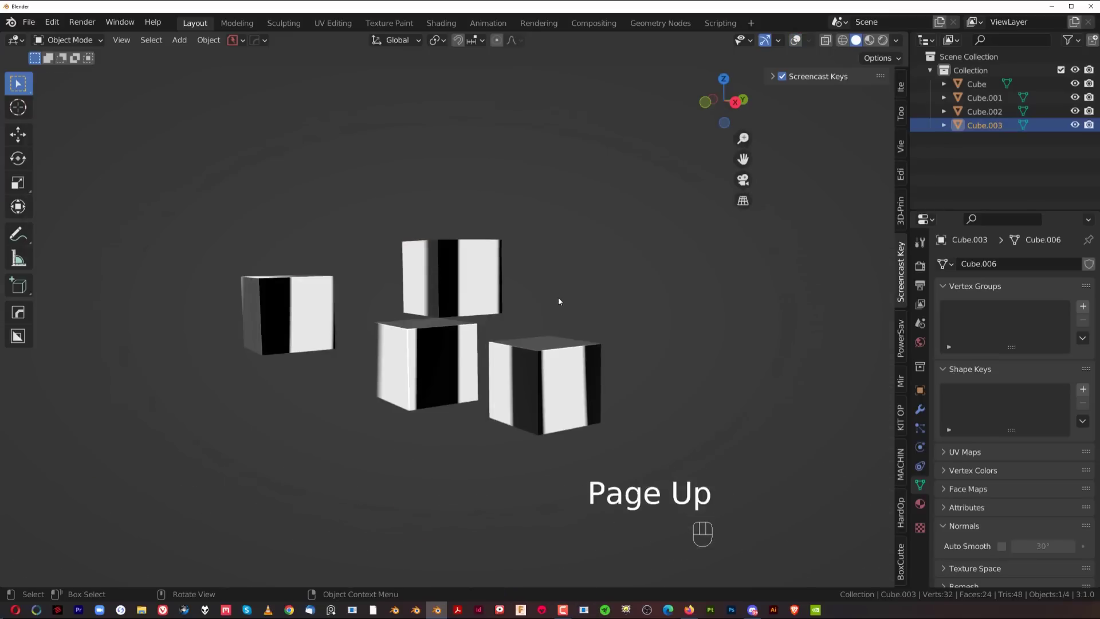
{"action": "key", "text": "Page_Up"}
{"action": "left_click", "coordinate": [755, 195]}
{"action": "key", "text": "Page_Up"}
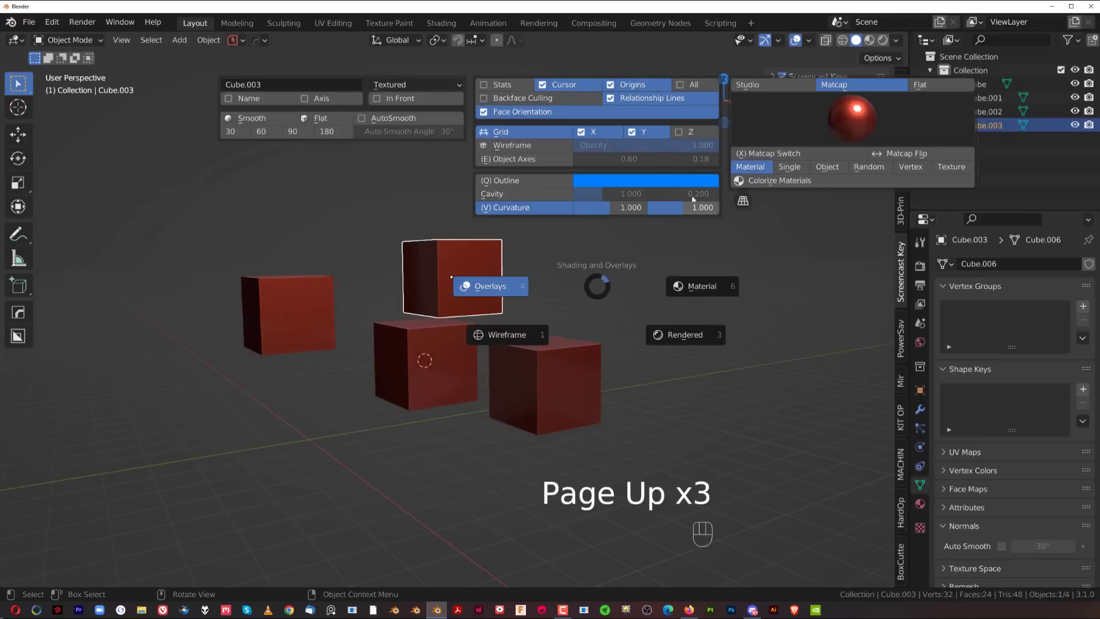
{"action": "left_click", "coordinate": [745, 154]}
Set the striped matcap's coloring to Material and turn the viewport overlays back on.
{"action": "key", "text": "Page_Up"}
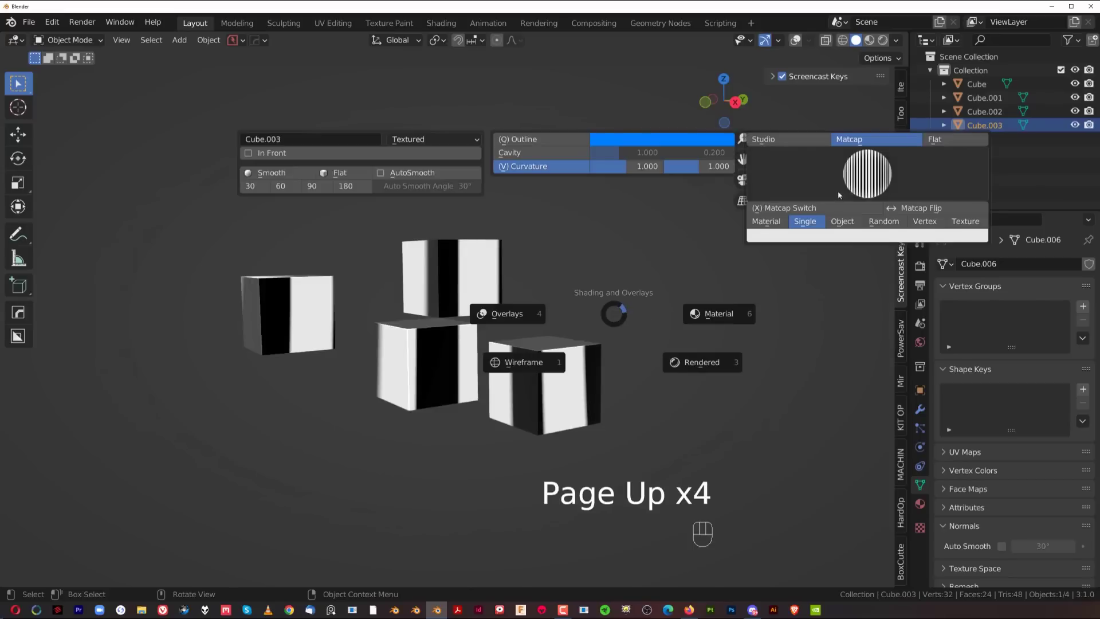
{"action": "left_click", "coordinate": [579, 328]}
{"action": "key", "text": "Page_Up"}
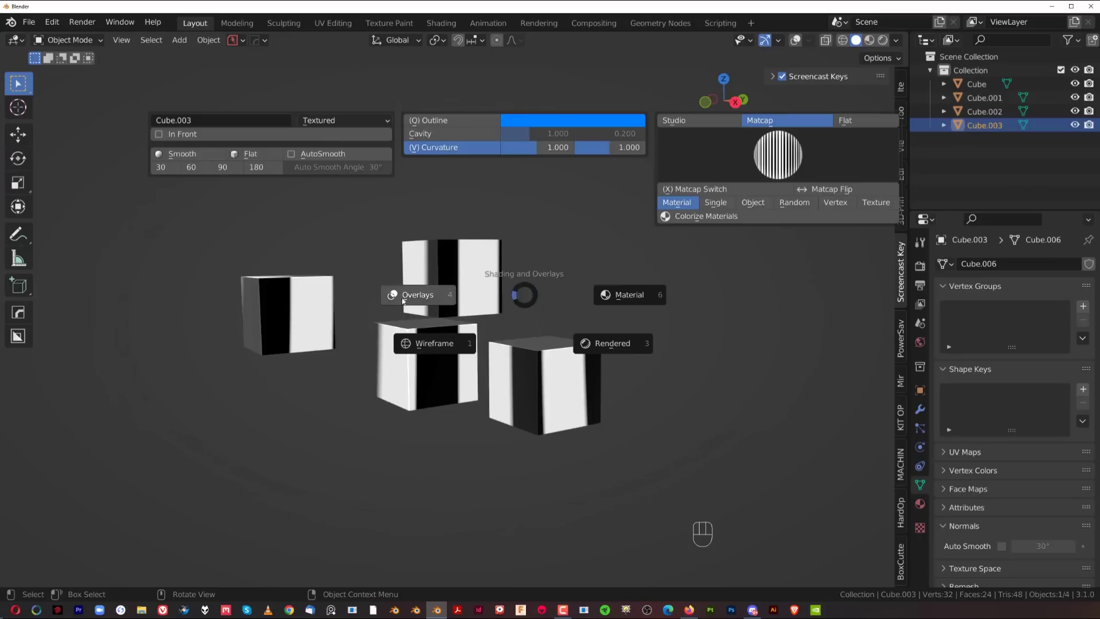
{"action": "left_click", "coordinate": [455, 293]}
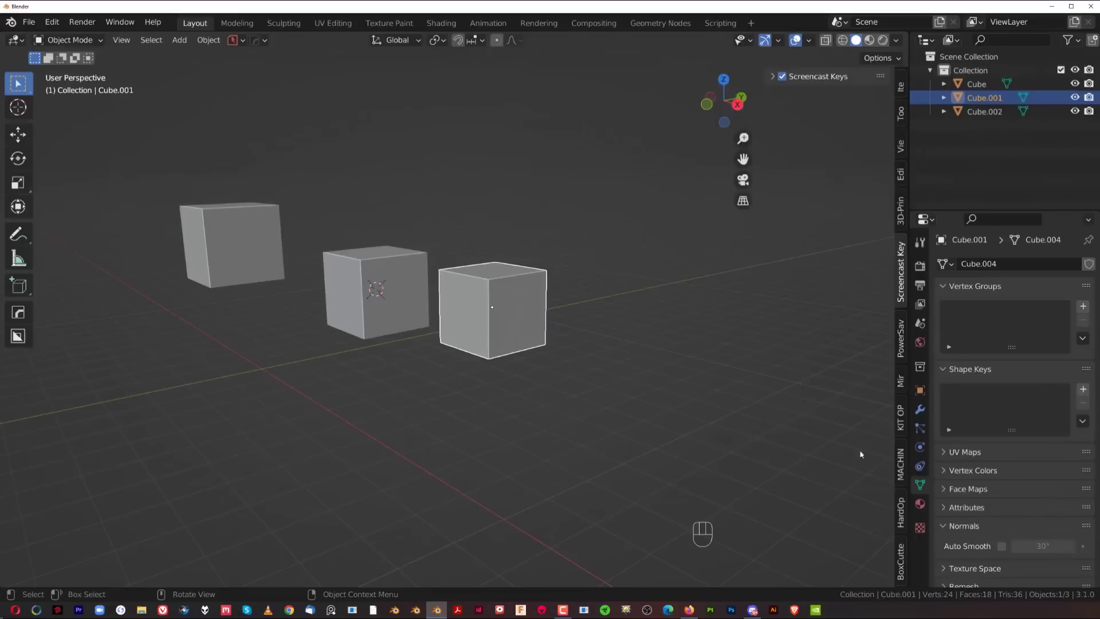
Create a new material for Cube.001 and set its Base Color to blue with hue 0.564, saturation 1 and value 0.8.
{"action": "left_click", "coordinate": [920, 504]}
{"action": "left_click", "coordinate": [1031, 321]}
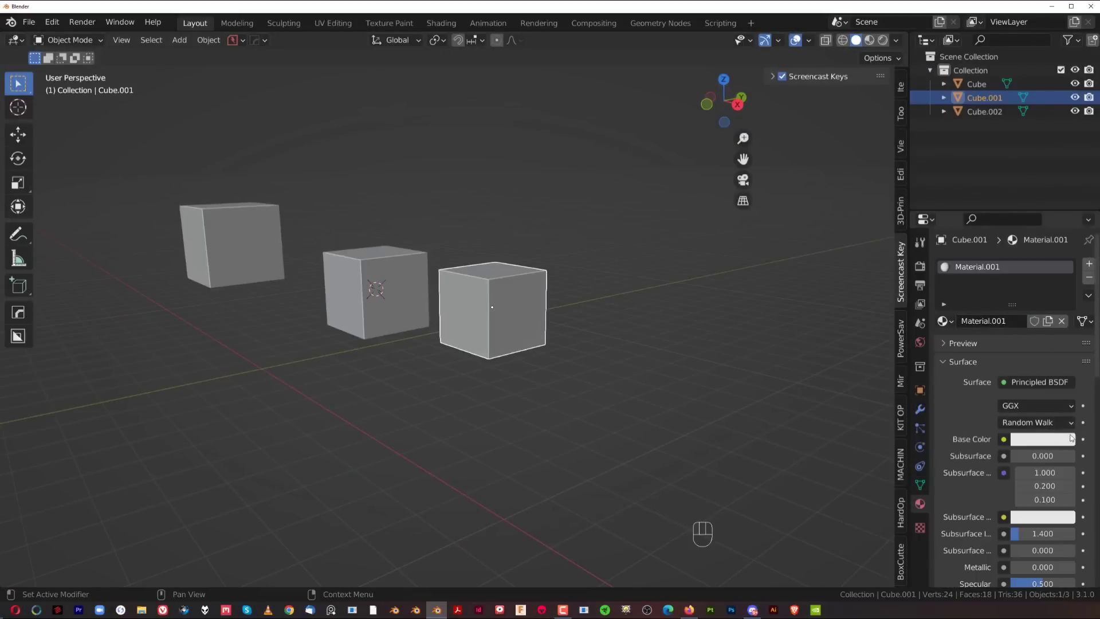
{"action": "left_click", "coordinate": [1060, 439]}
{"action": "left_click", "coordinate": [1014, 243]}
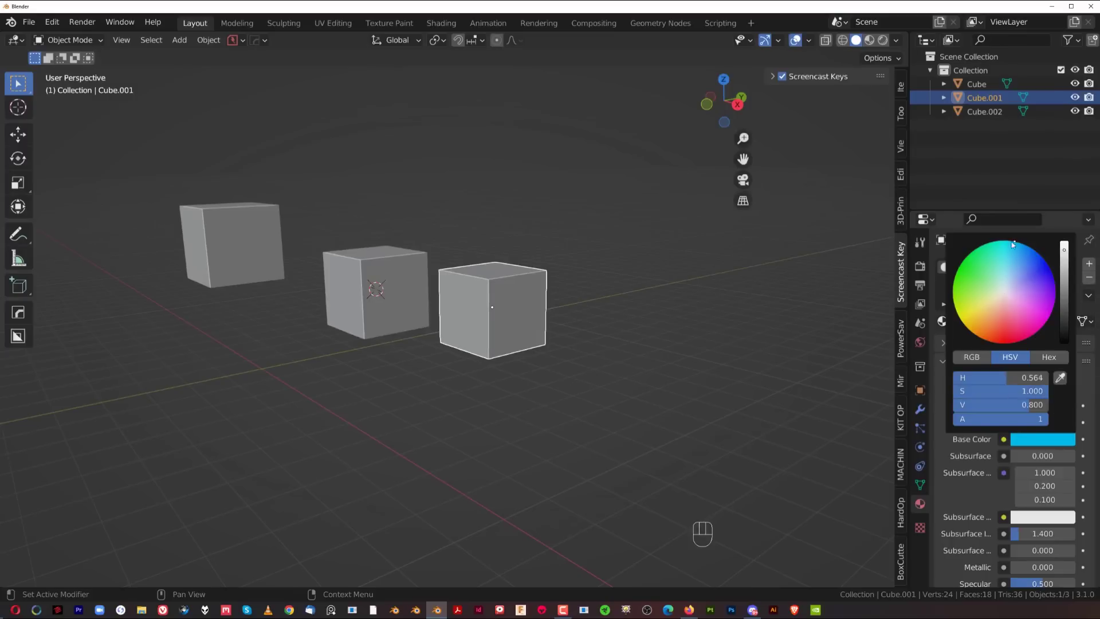
Check the blue cube in Material Preview, return to Solid shading and review the pie's color options.
{"action": "left_click", "coordinate": [869, 40]}
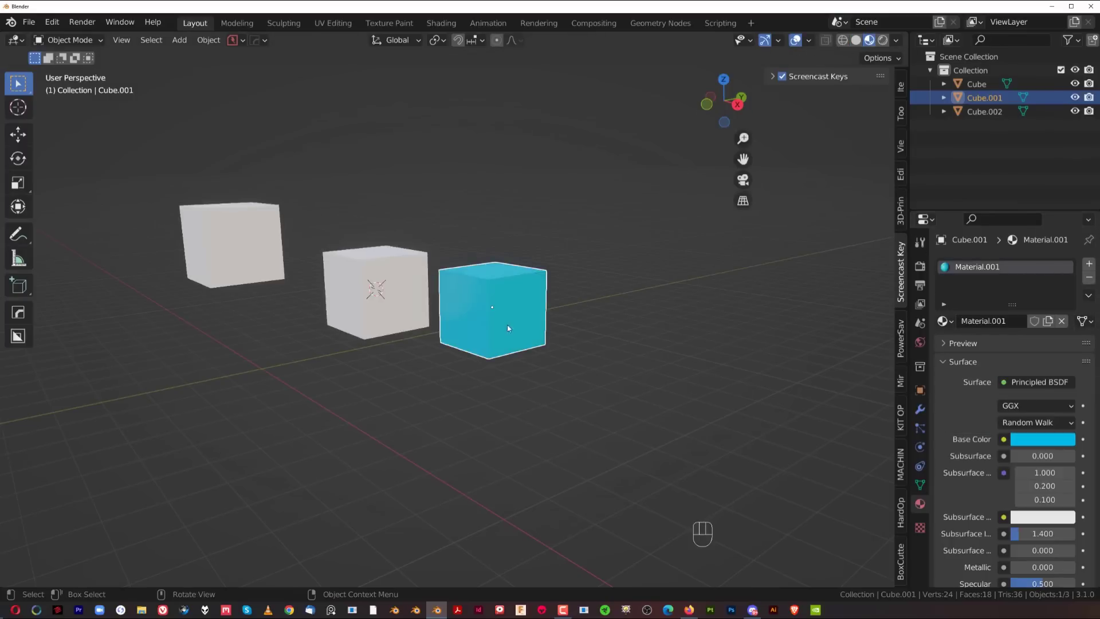
{"action": "scroll", "coordinate": [547, 284], "scroll_direction": "up", "scroll_amount": 2}
{"action": "left_click", "coordinate": [856, 40]}
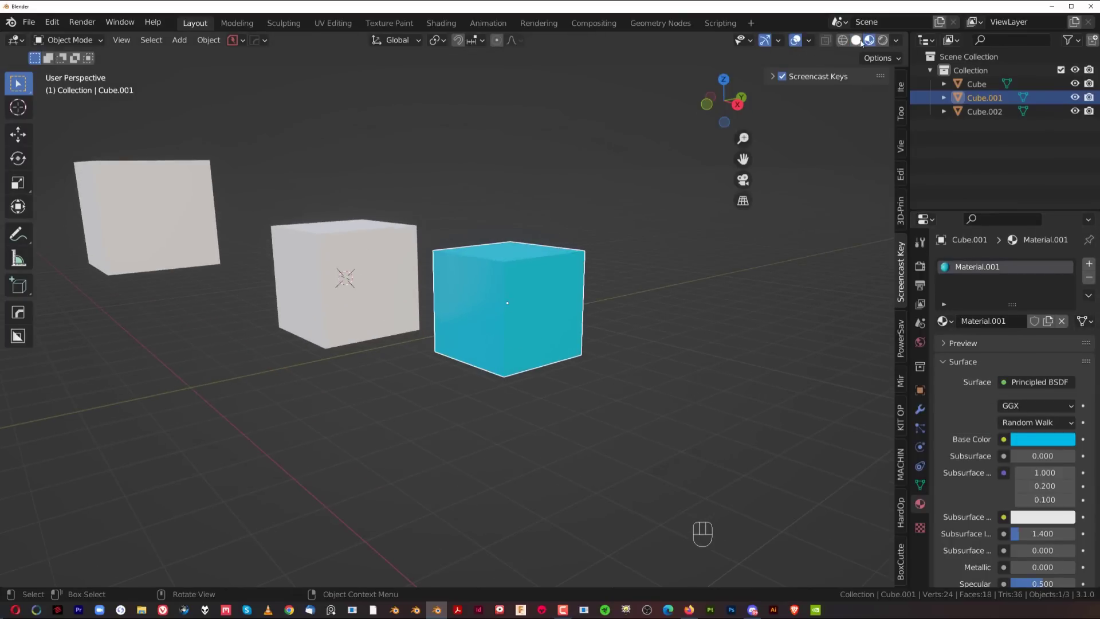
{"action": "key", "text": "Page_Up"}
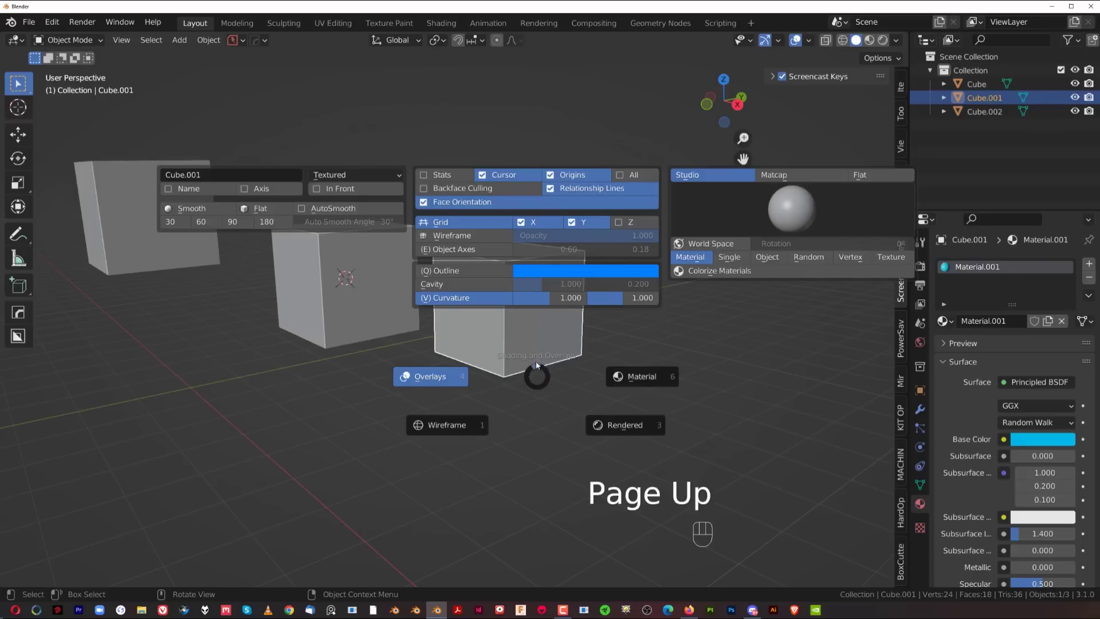
{"action": "key", "text": "Escape"}
Set the material's Viewport Display color to blue with hue 0.602, saturation 1 and value 0.8.
{"action": "scroll", "coordinate": [956, 437], "scroll_direction": "down", "scroll_amount": 15}
{"action": "scroll", "coordinate": [947, 414], "scroll_direction": "down", "scroll_amount": 12}
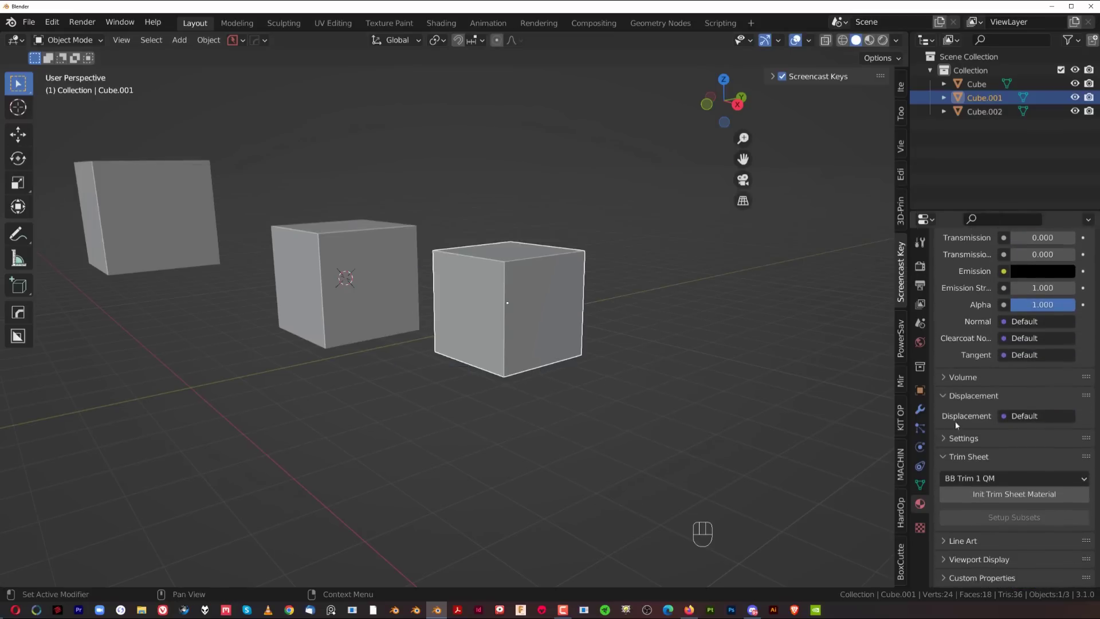
{"action": "left_click", "coordinate": [955, 560]}
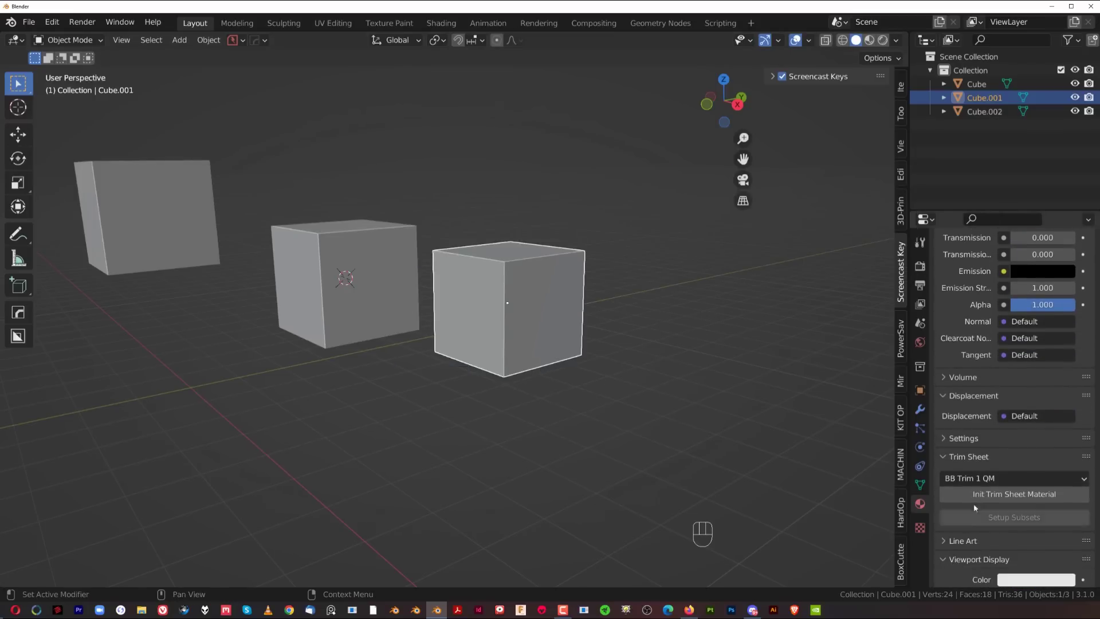
{"action": "scroll", "coordinate": [974, 503], "scroll_direction": "down", "scroll_amount": 6}
{"action": "left_click", "coordinate": [1036, 424]}
{"action": "left_click", "coordinate": [1032, 279]}
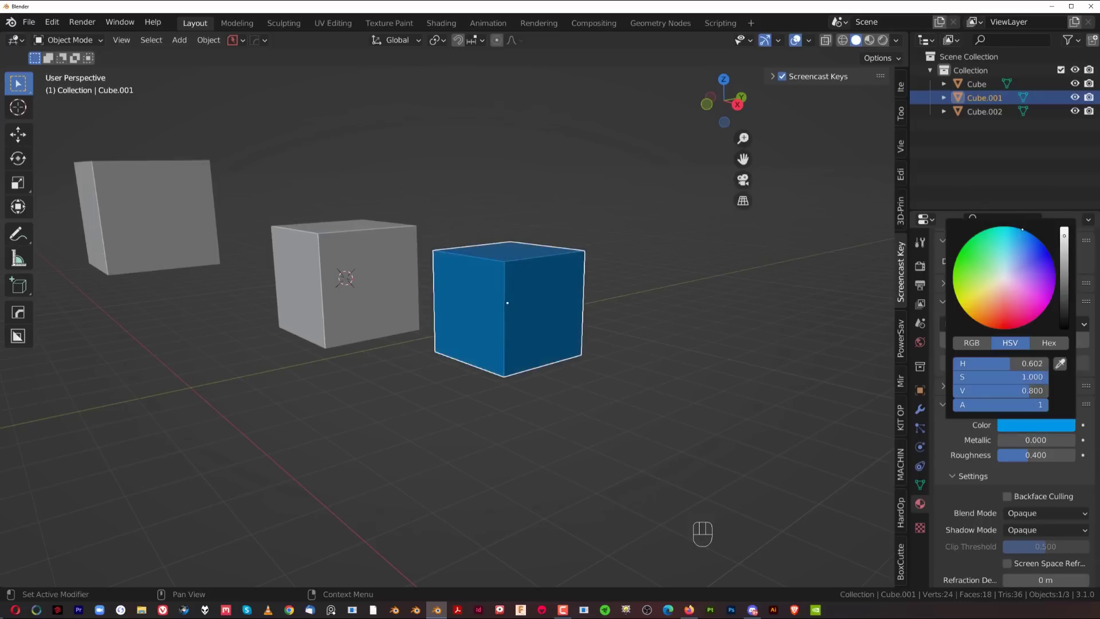
Set the Solid shading color to Object and compare the cubes.
{"action": "scroll", "coordinate": [488, 302], "scroll_direction": "down", "scroll_amount": 1}
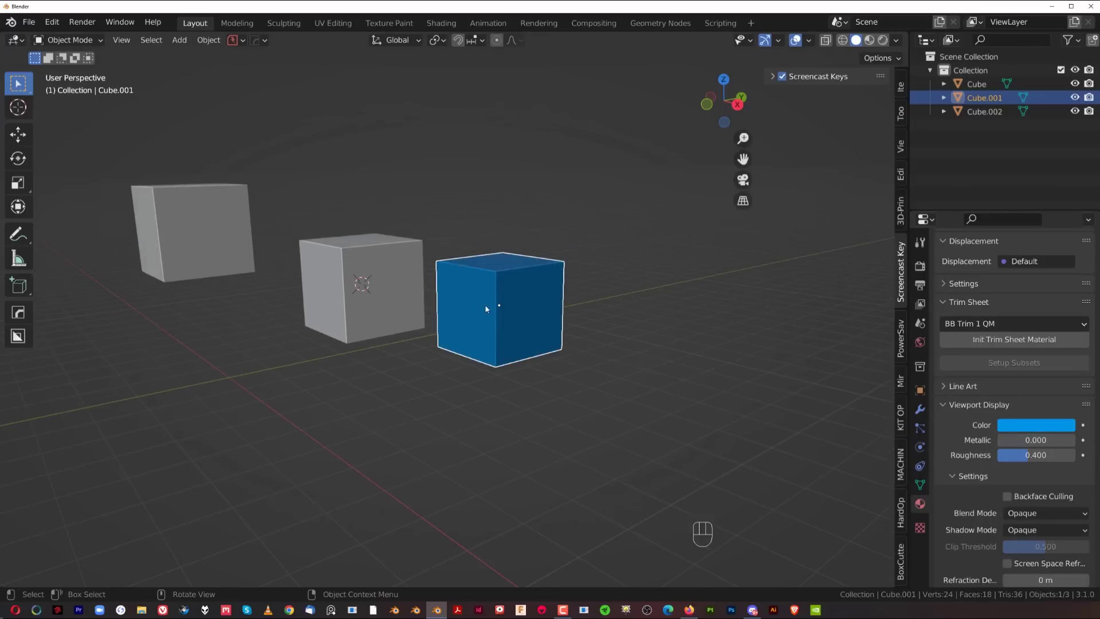
{"action": "key", "text": "Page_Up"}
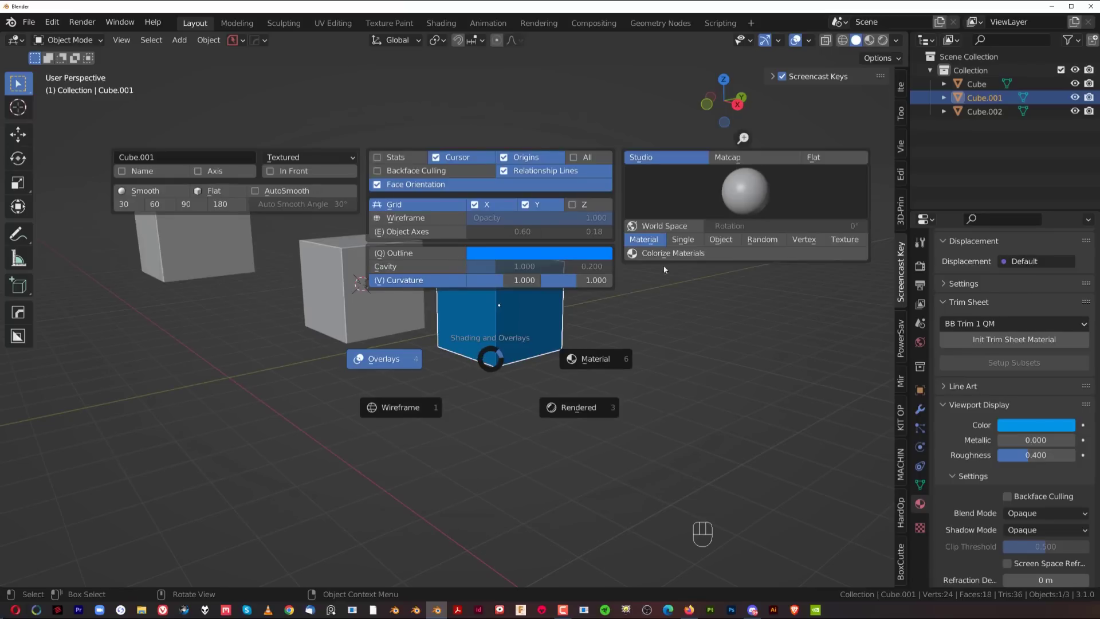
{"action": "left_click", "coordinate": [726, 245]}
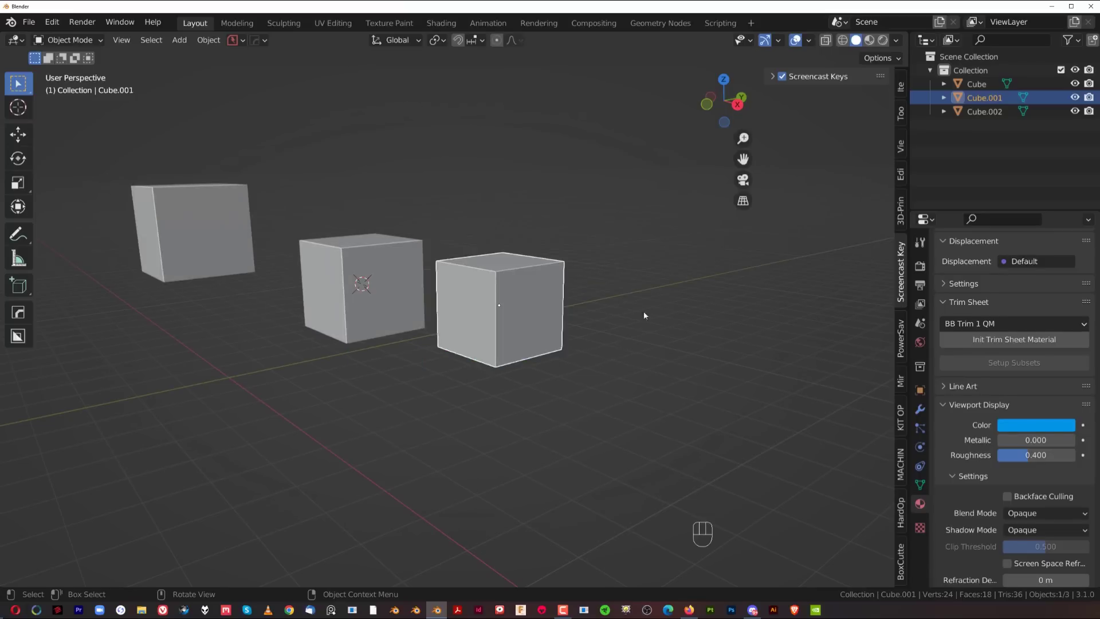
{"action": "scroll", "coordinate": [426, 270], "scroll_direction": "up", "scroll_amount": 3}
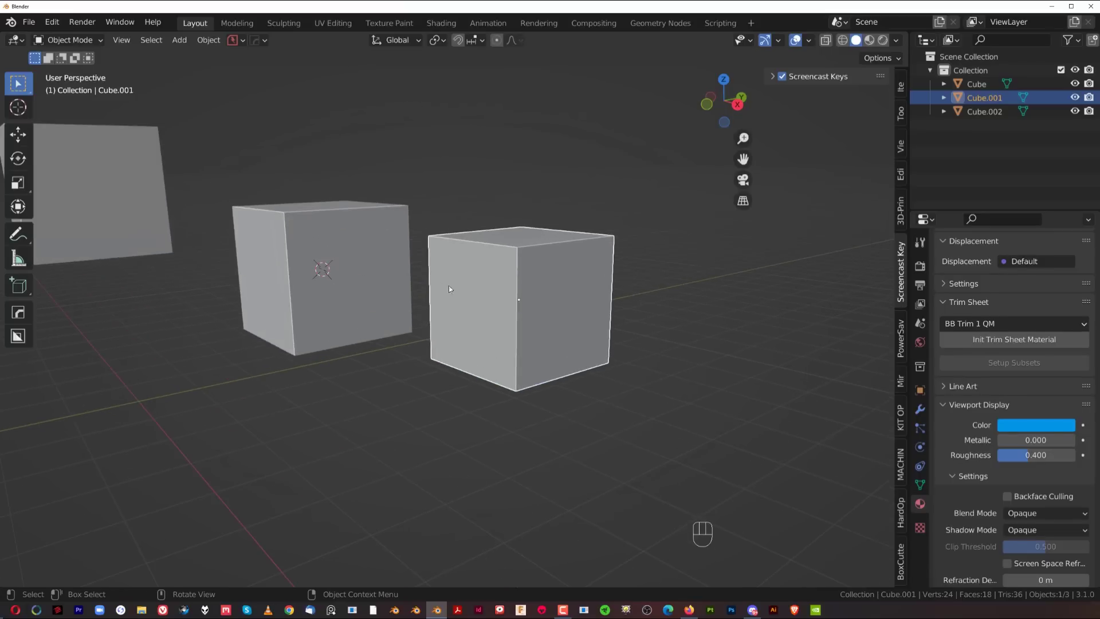
{"action": "scroll", "coordinate": [548, 349], "scroll_direction": "down", "scroll_amount": 3}
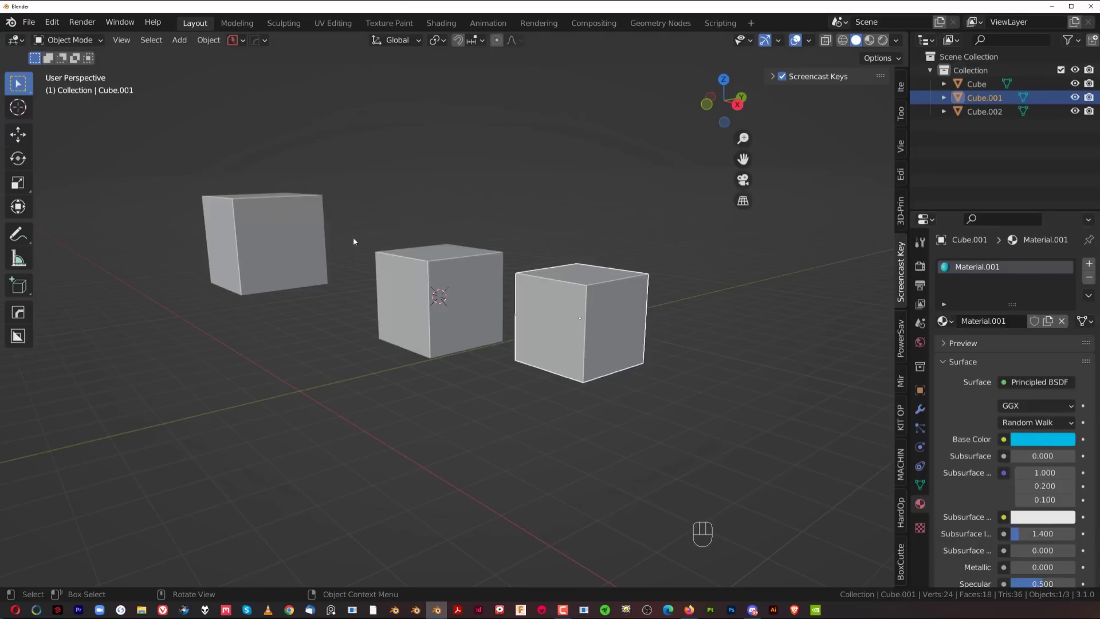
Colorize the objects Cube.001 and Cube from their materials.
{"action": "key", "text": "Page_Up"}
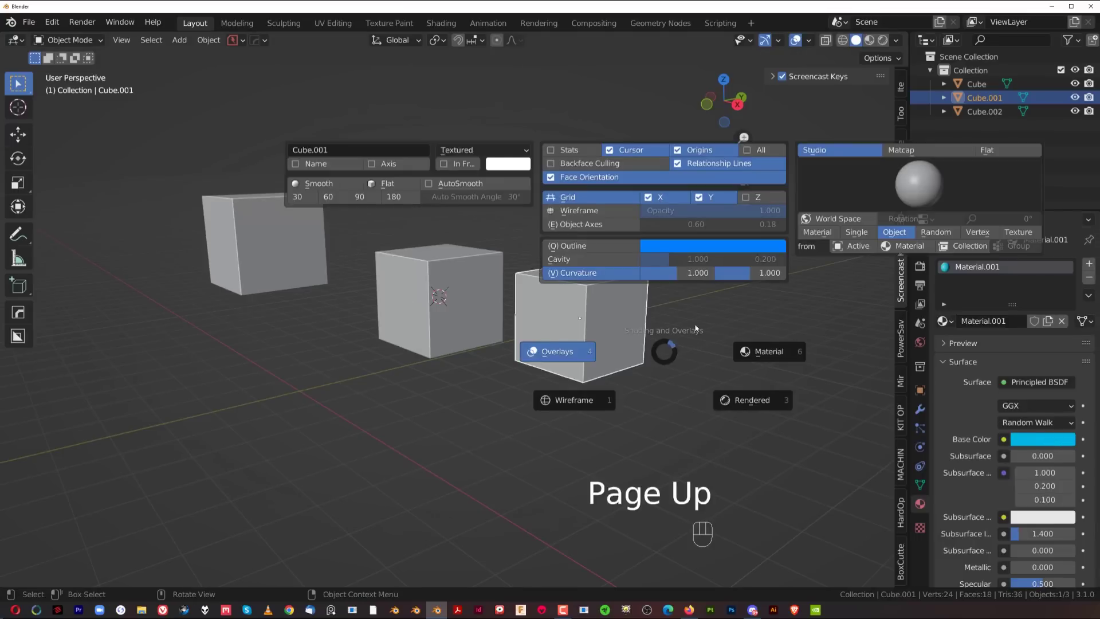
{"action": "left_click", "coordinate": [912, 251]}
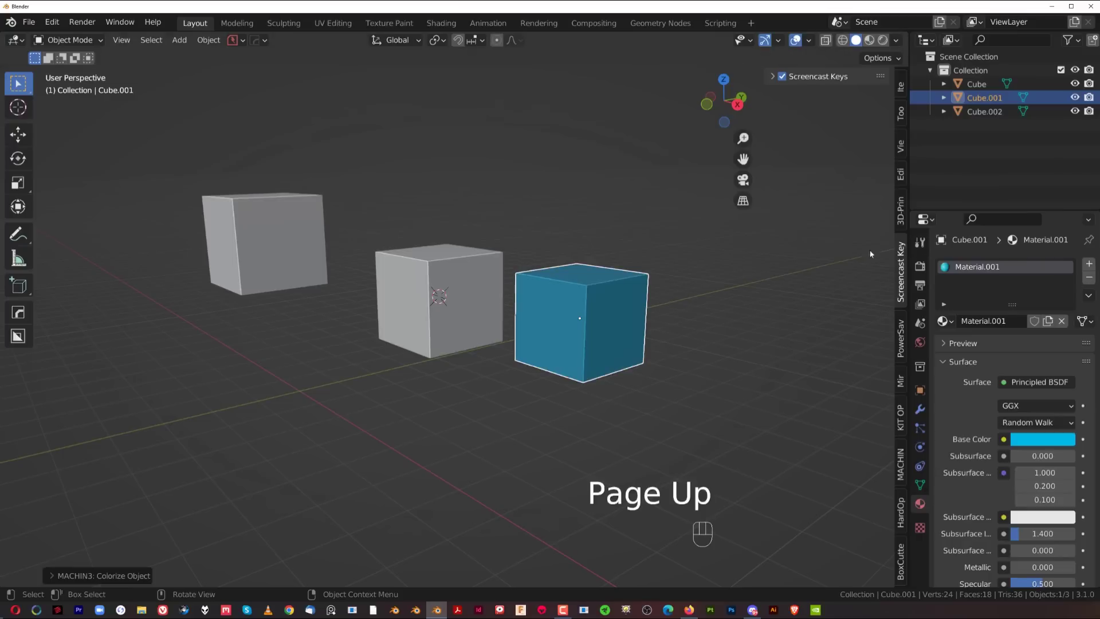
{"action": "left_click", "coordinate": [452, 295]}
{"action": "key", "text": "Page_Up"}
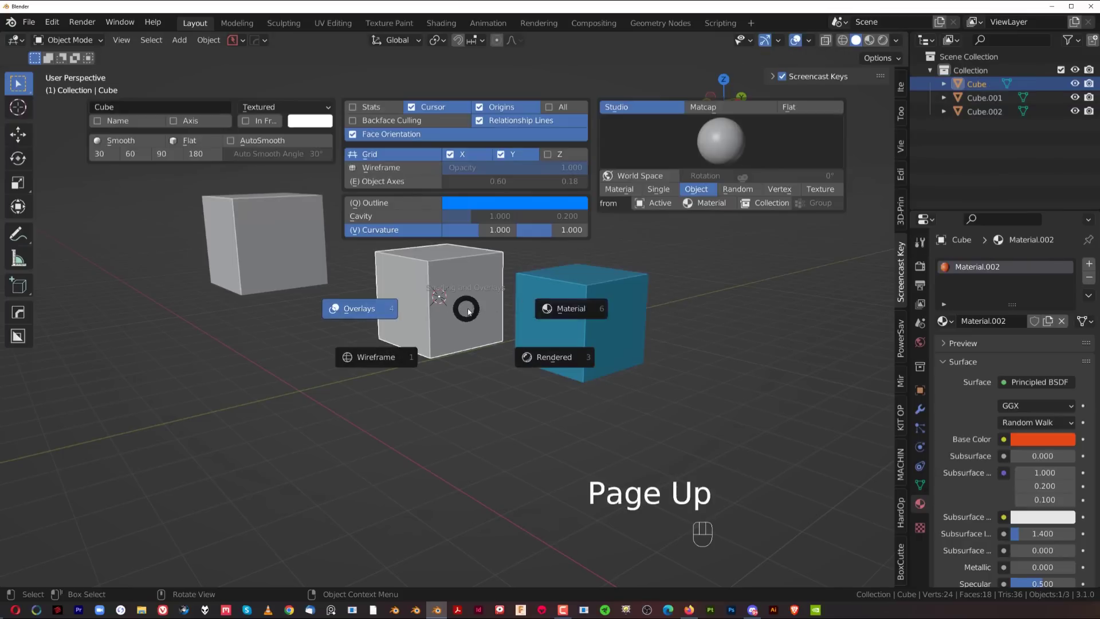
{"action": "left_click", "coordinate": [722, 204]}
Undo the last two operations and review the pie's object color source options with nothing selected.
{"action": "key", "text": "Page_Up"}
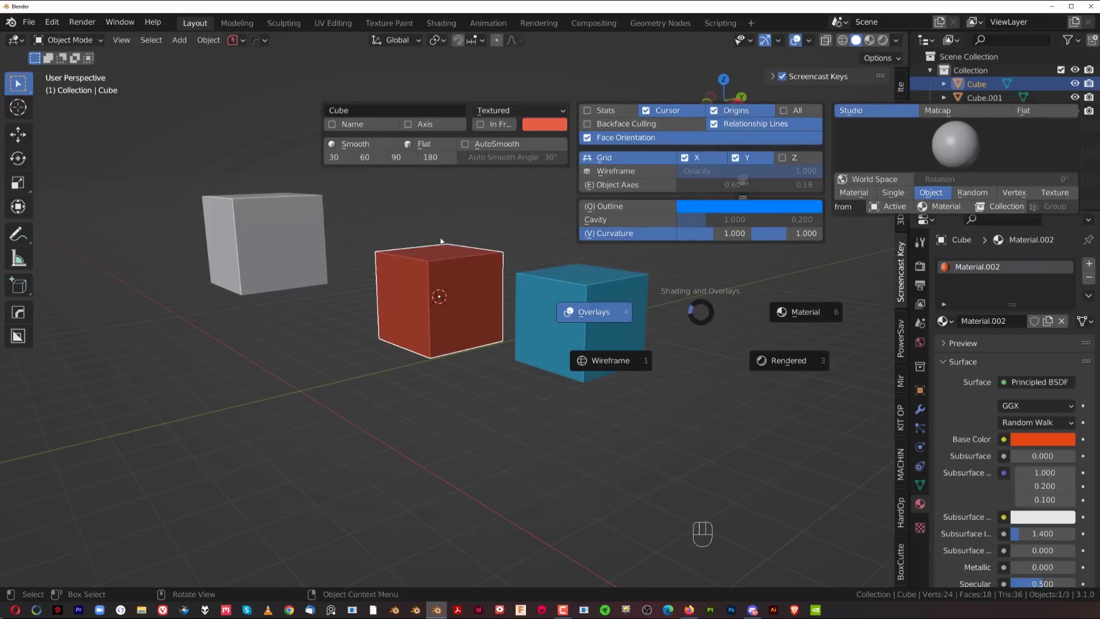
{"action": "key", "text": "ctrl+z"}
{"action": "key", "text": "ctrl+z"}
{"action": "key", "text": "Page_Up"}
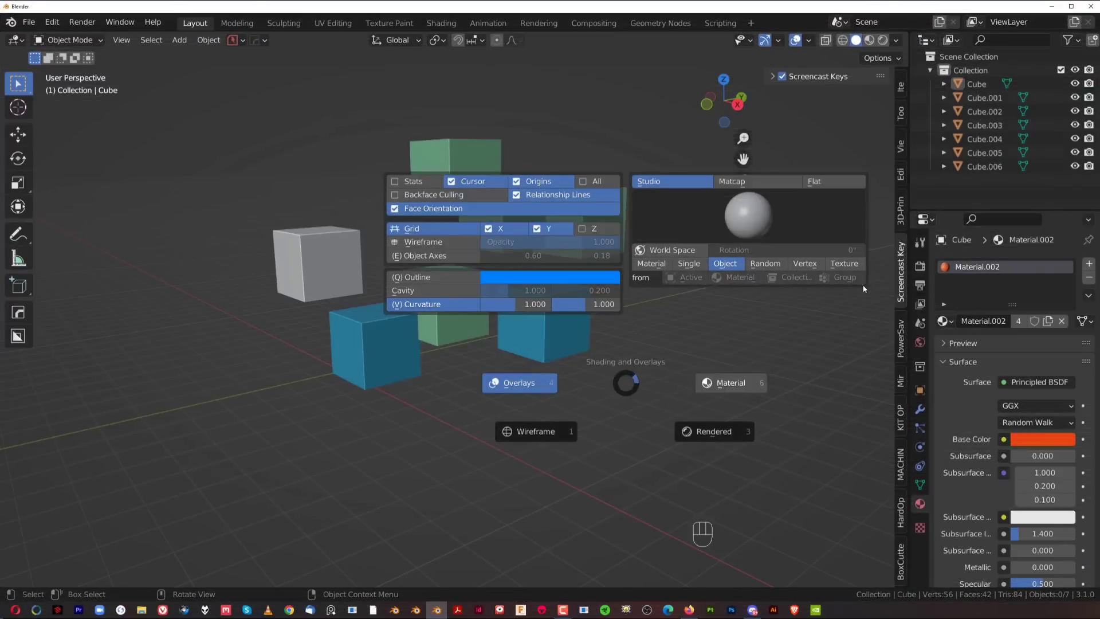
{"action": "right_click", "coordinate": [687, 336]}
{"action": "scroll", "coordinate": [519, 358], "scroll_direction": "up", "scroll_amount": 2}
{"action": "middle_click_drag", "start_coordinate": [546, 317], "coordinate": [528, 318], "text": "shift"}
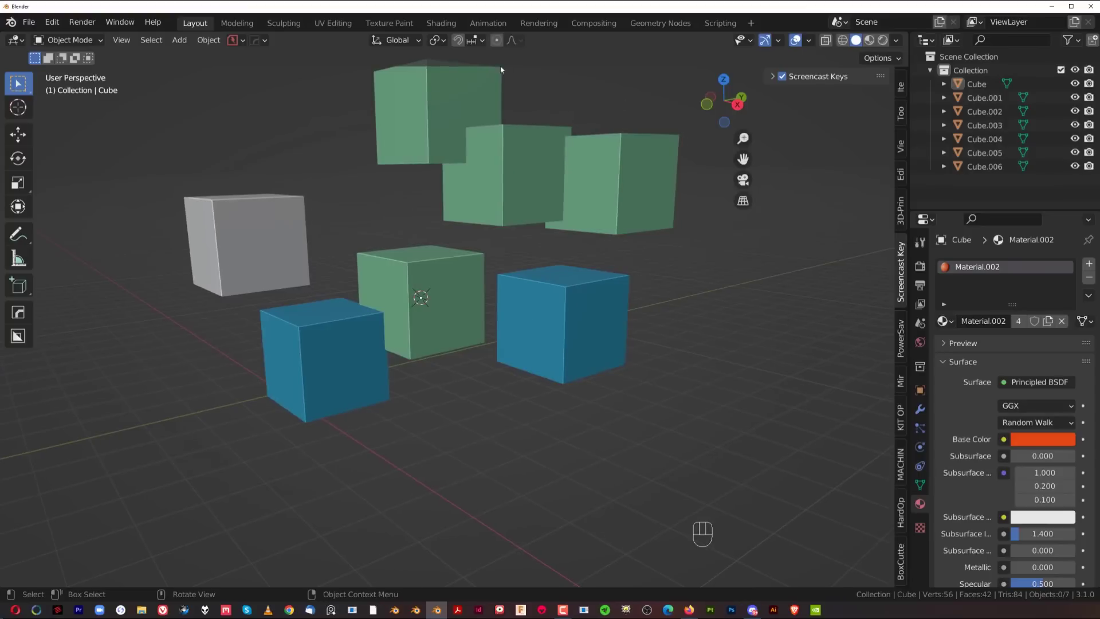
{"action": "scroll", "coordinate": [496, 284], "scroll_direction": "down", "scroll_amount": 2}
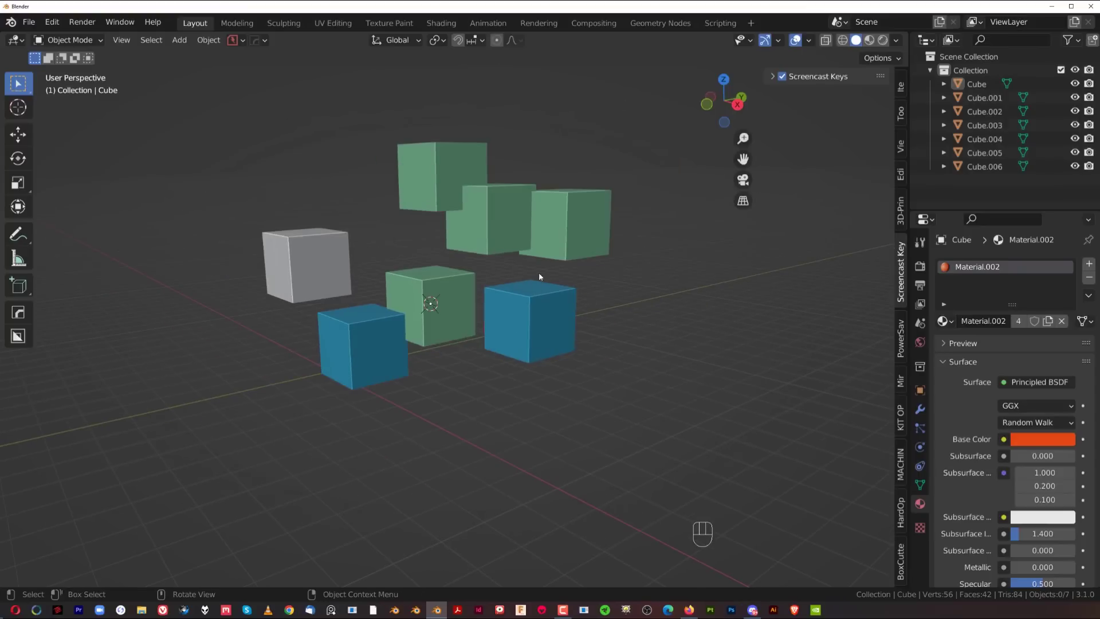
Select the two blue and four green cubes with Cube.003 active and colorize them from the active object.
{"action": "scroll", "coordinate": [535, 323], "scroll_direction": "up", "scroll_amount": 1}
{"action": "left_click", "coordinate": [370, 349]}
{"action": "left_click", "coordinate": [518, 312], "text": "shift"}
{"action": "left_click", "coordinate": [427, 301], "text": "shift"}
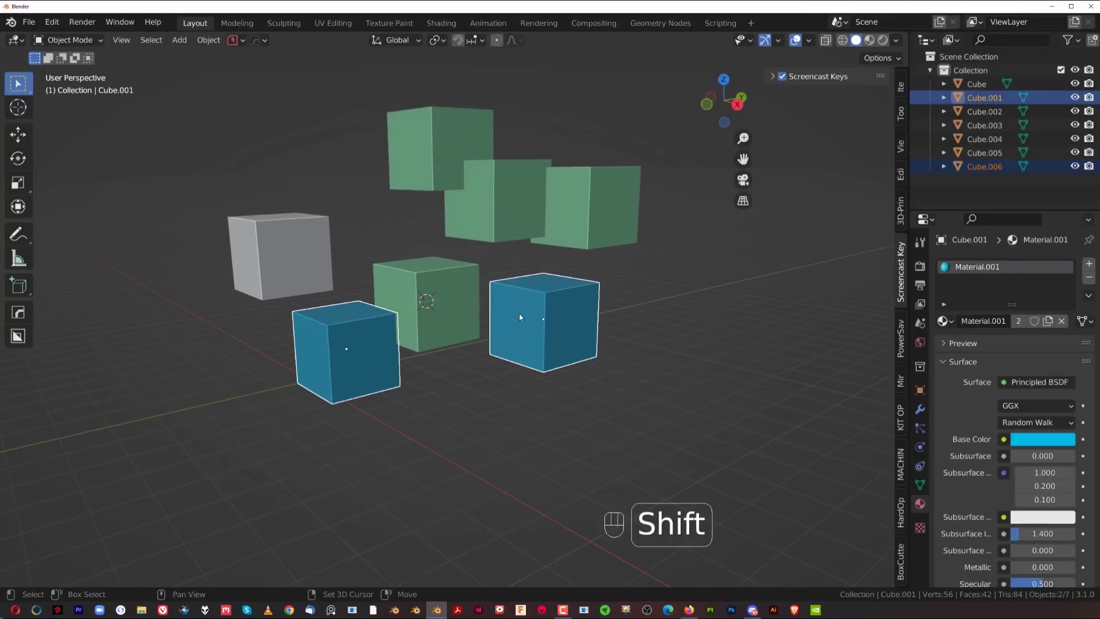
{"action": "left_click", "coordinate": [497, 201], "text": "shift"}
{"action": "left_click", "coordinate": [458, 158], "text": "shift"}
{"action": "left_click", "coordinate": [596, 198], "text": "shift"}
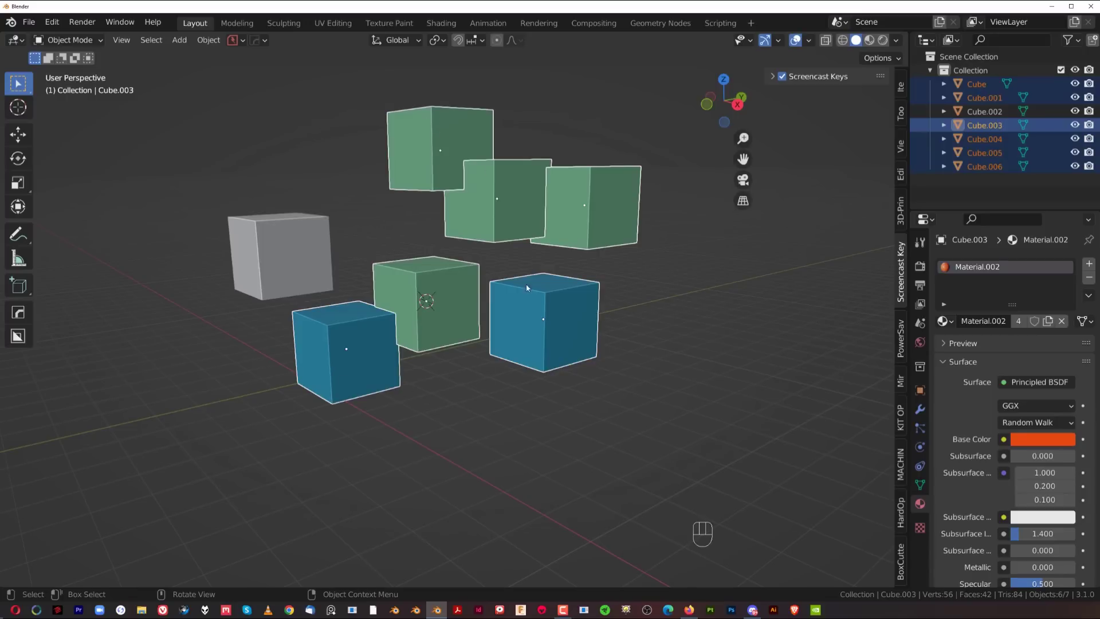
{"action": "key", "text": "Page_Up"}
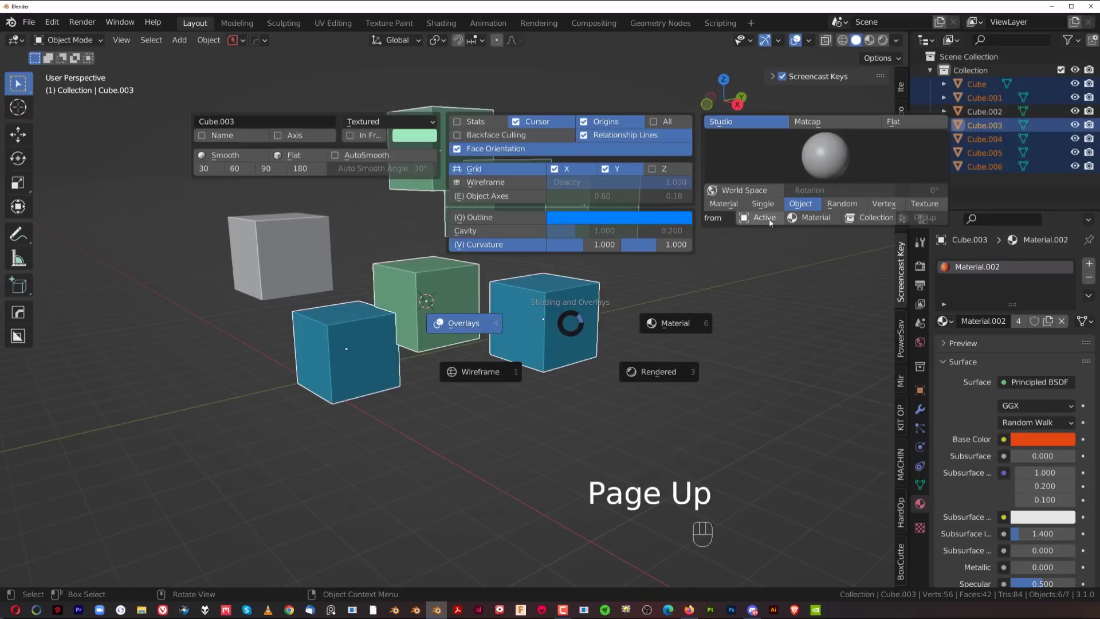
{"action": "left_click", "coordinate": [769, 222]}
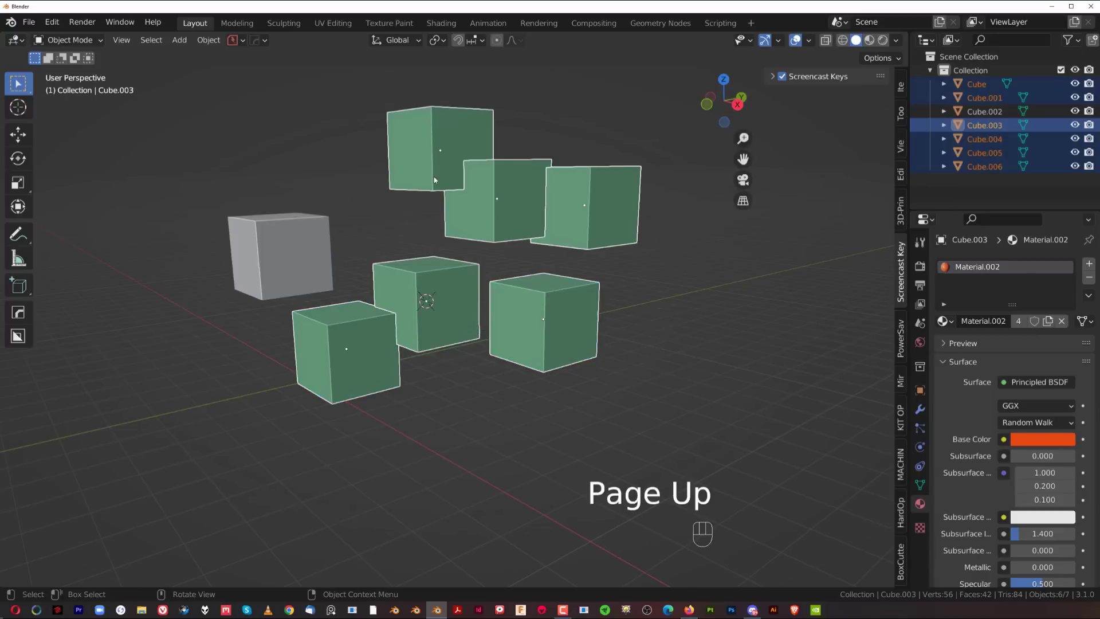
Select Cube.004 and review its object color and the color source options in the Shading and Overlays pie.
{"action": "left_click", "coordinate": [451, 121]}
{"action": "key", "text": "Page_Up"}
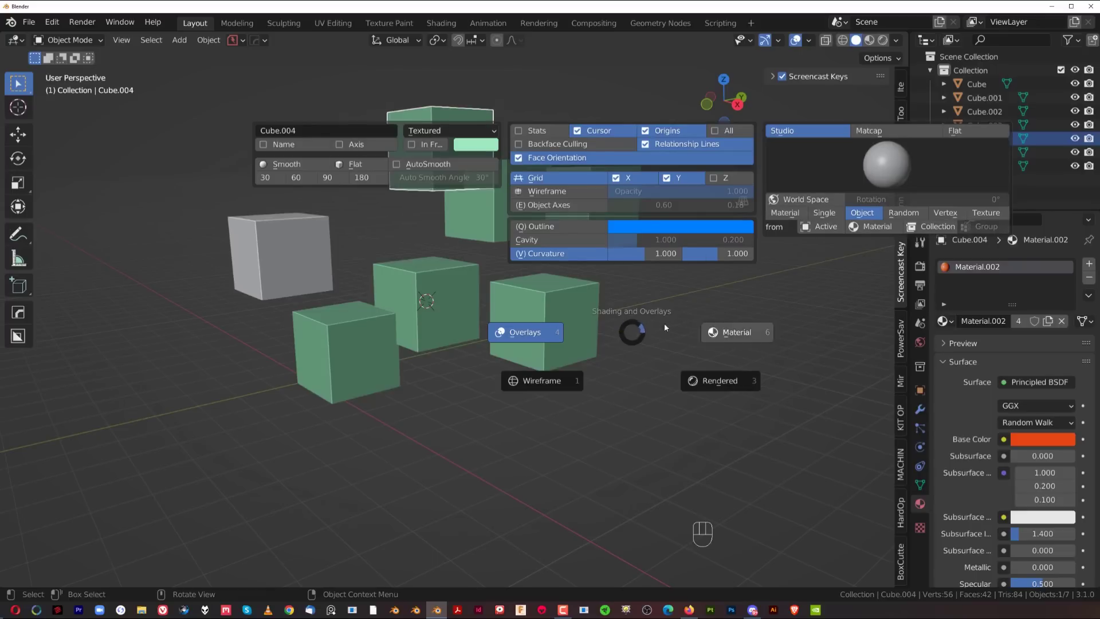
{"action": "key", "text": "Escape"}
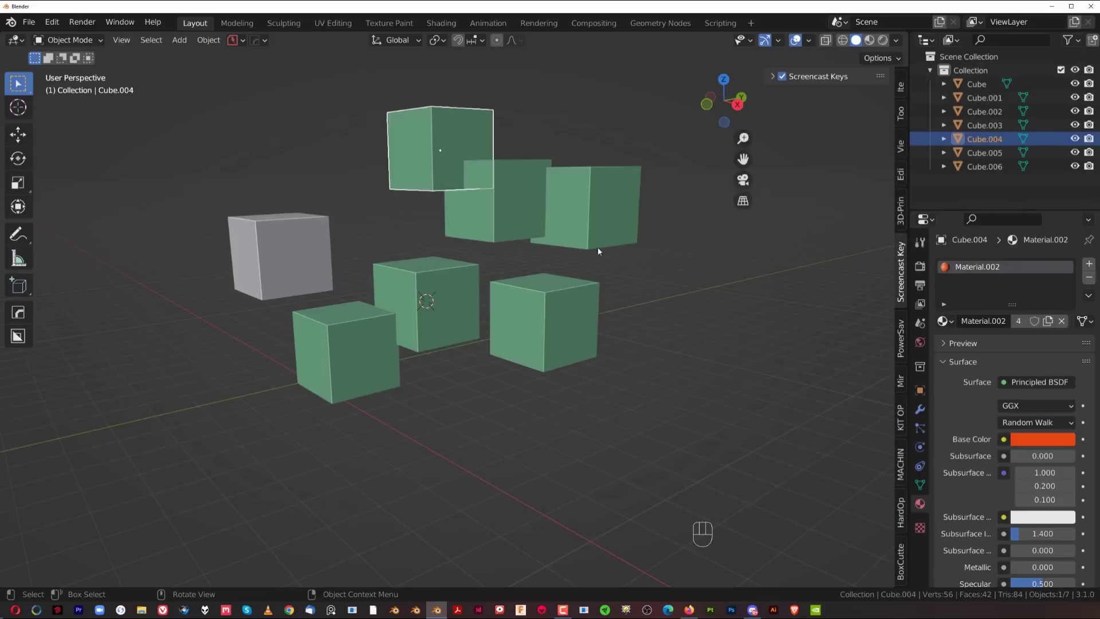
{"action": "key", "text": "Page_Up"}
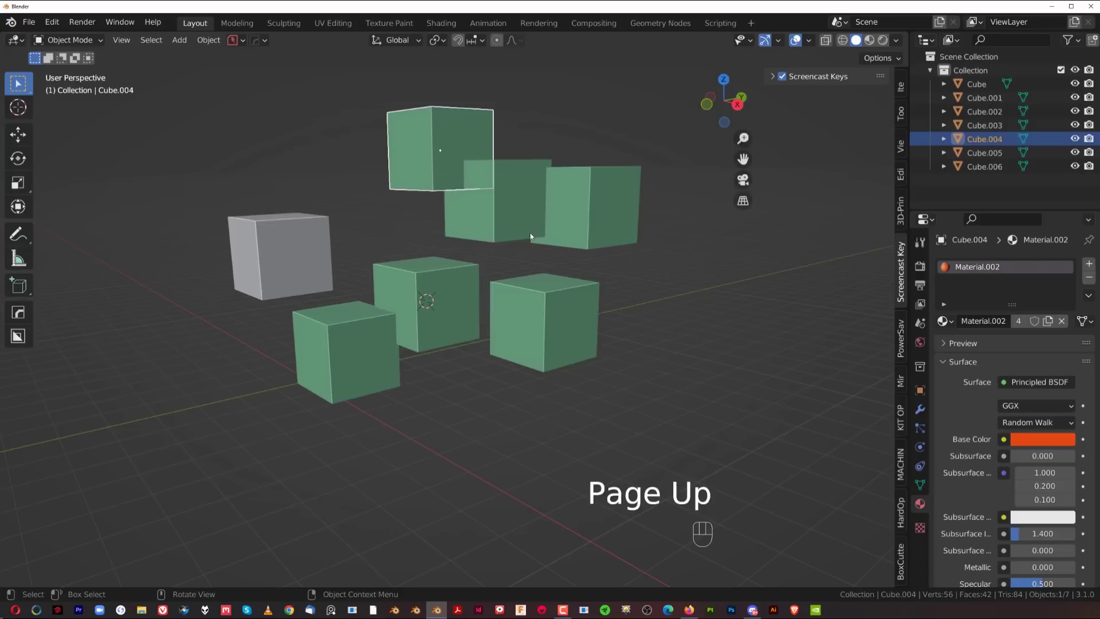
Delete all the cubes from the scene.
{"action": "key", "text": "a"}
{"action": "key", "text": "x"}
{"action": "left_click", "coordinate": [524, 247]}
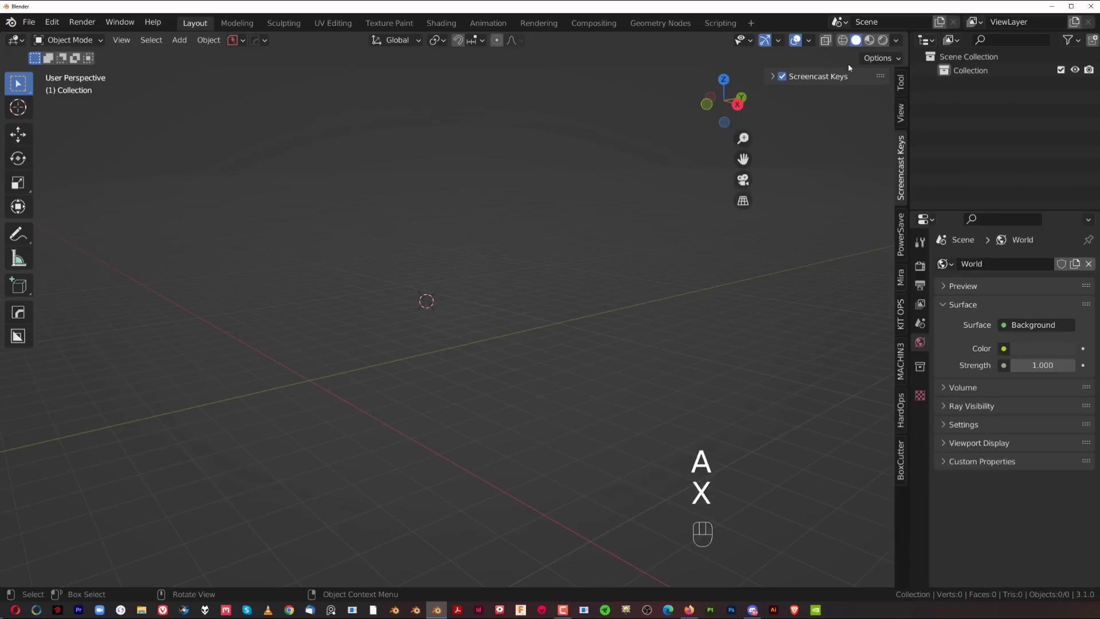
Switch the viewport to Material Preview and review the pie's world lighting, preset and effect settings.
{"action": "left_click", "coordinate": [869, 40]}
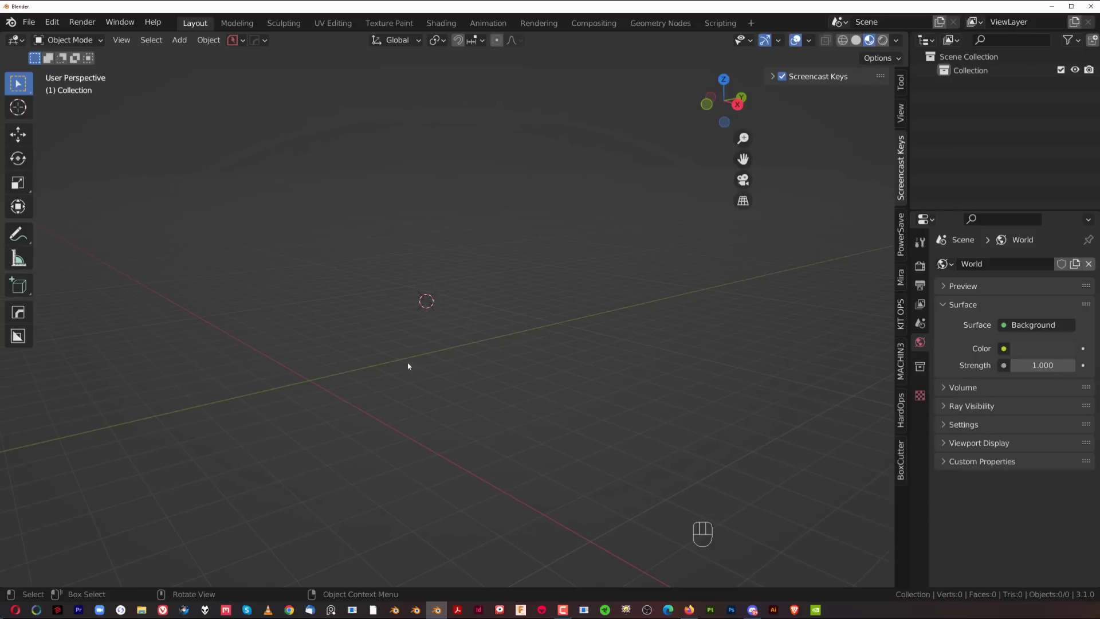
{"action": "key", "text": "Page_Up"}
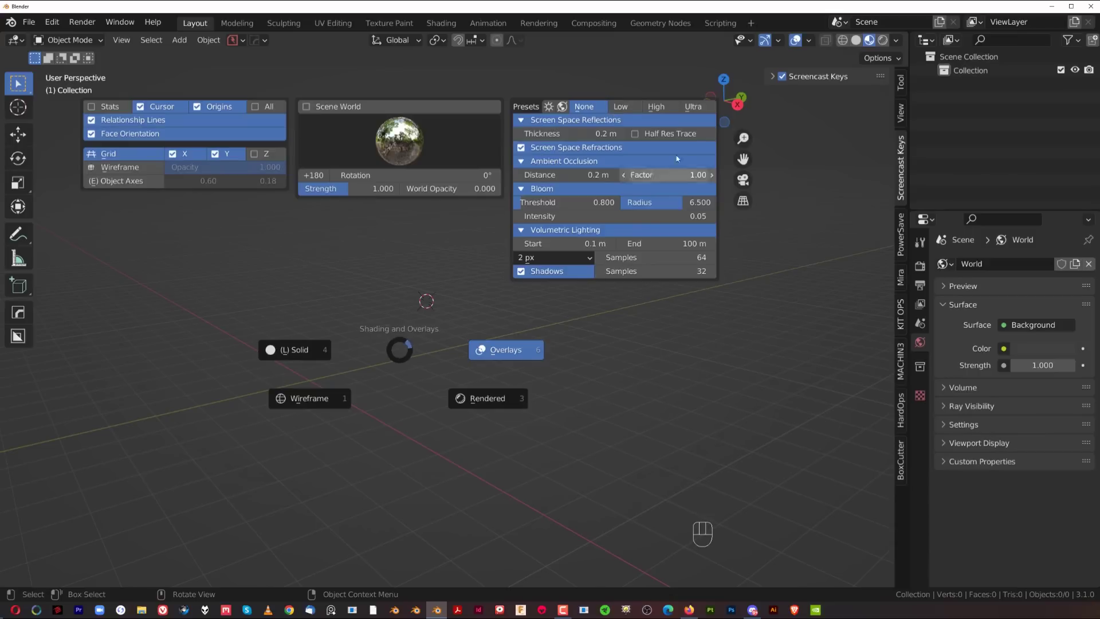
{"action": "left_click", "coordinate": [926, 268]}
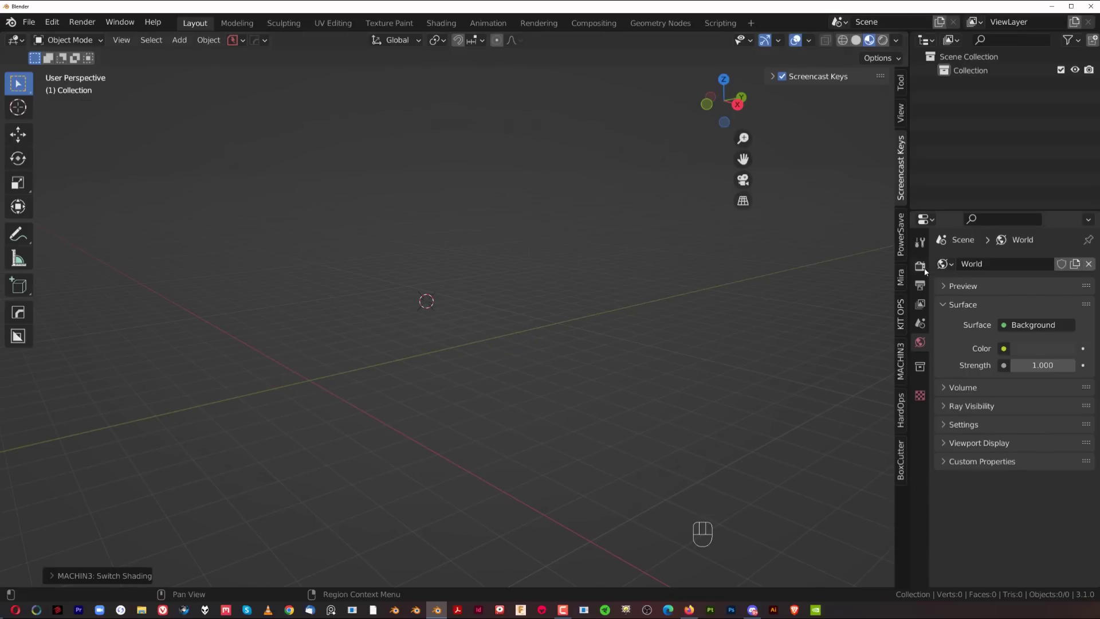
Look through the Cycles render properties and set the render engine to Eevee.
{"action": "left_click", "coordinate": [920, 266]}
{"action": "scroll", "coordinate": [963, 395], "scroll_direction": "down", "scroll_amount": 5}
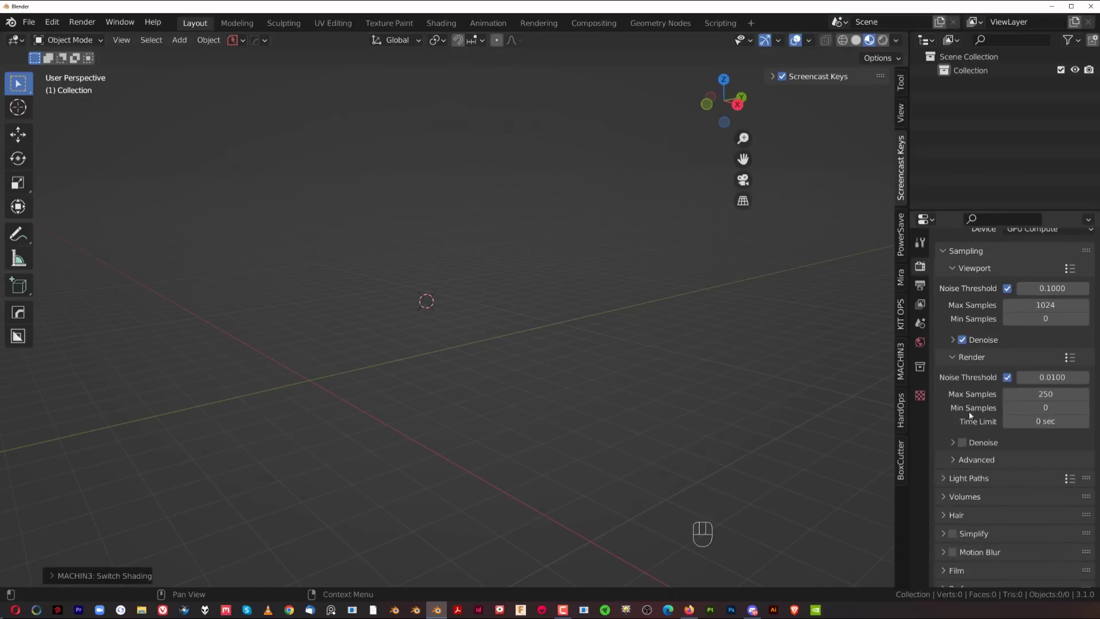
{"action": "scroll", "coordinate": [972, 409], "scroll_direction": "down", "scroll_amount": 4}
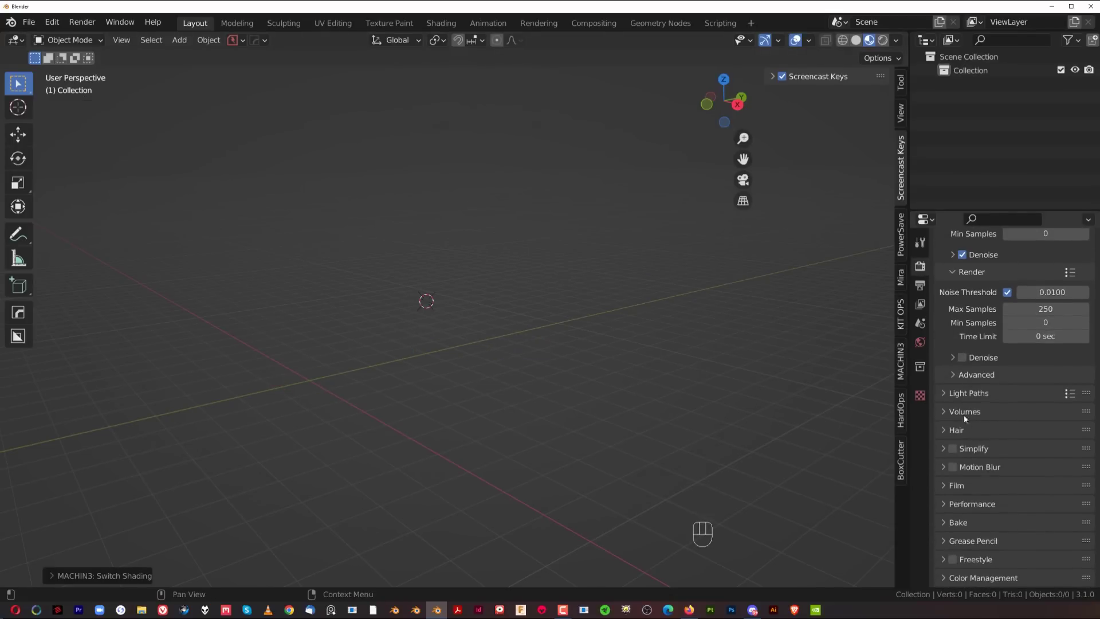
{"action": "left_click", "coordinate": [944, 394]}
{"action": "left_click", "coordinate": [944, 394]}
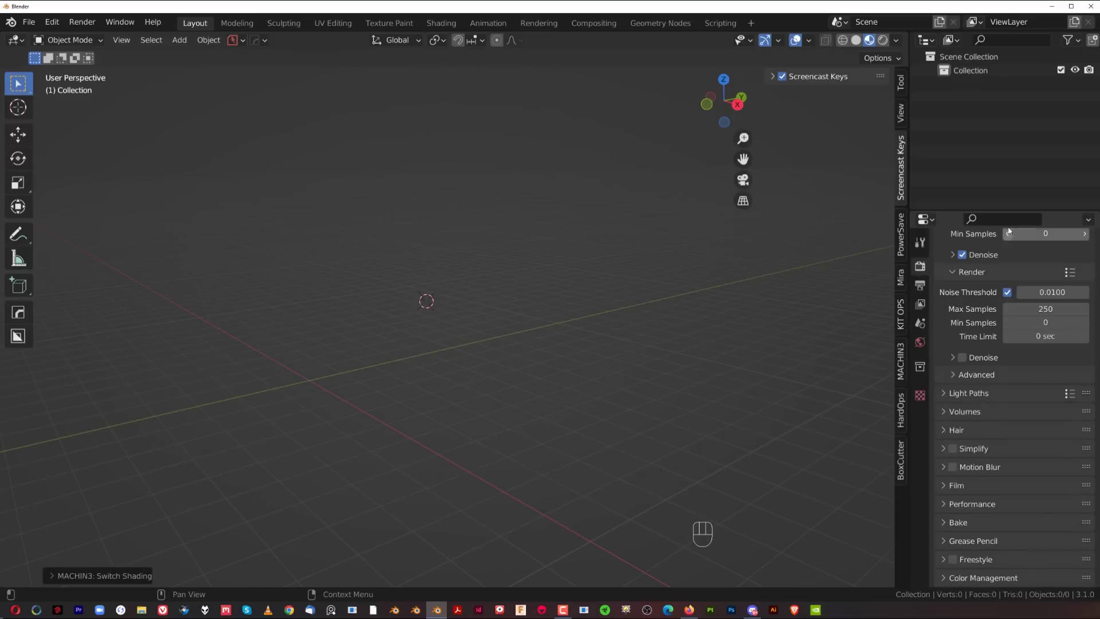
{"action": "scroll", "coordinate": [974, 266], "scroll_direction": "up", "scroll_amount": 7}
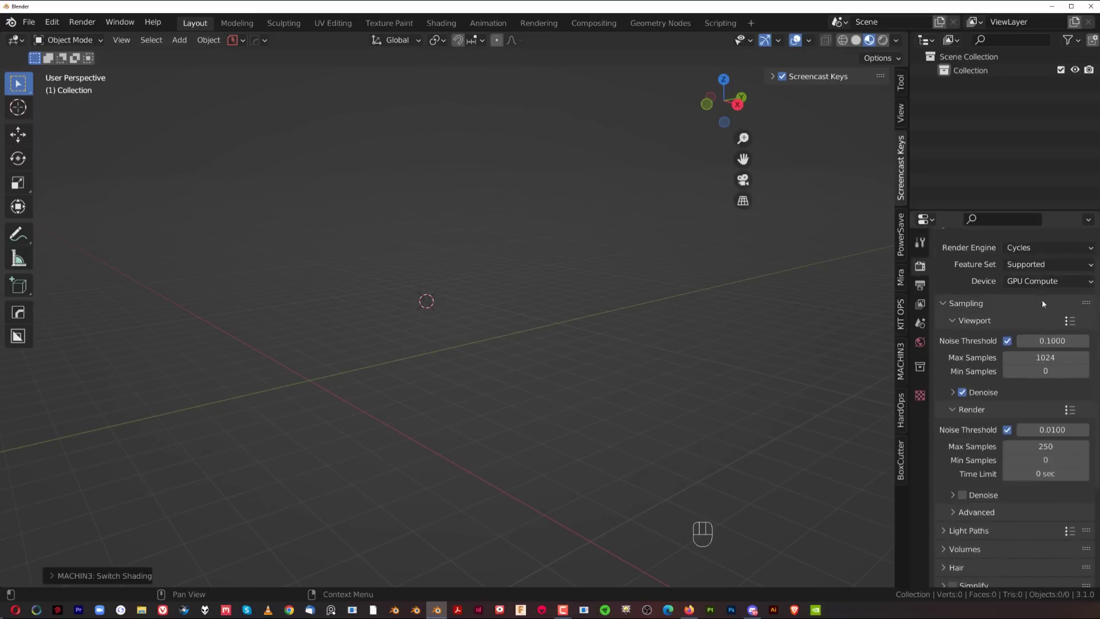
{"action": "left_click", "coordinate": [1044, 263]}
{"action": "left_click", "coordinate": [1048, 279]}
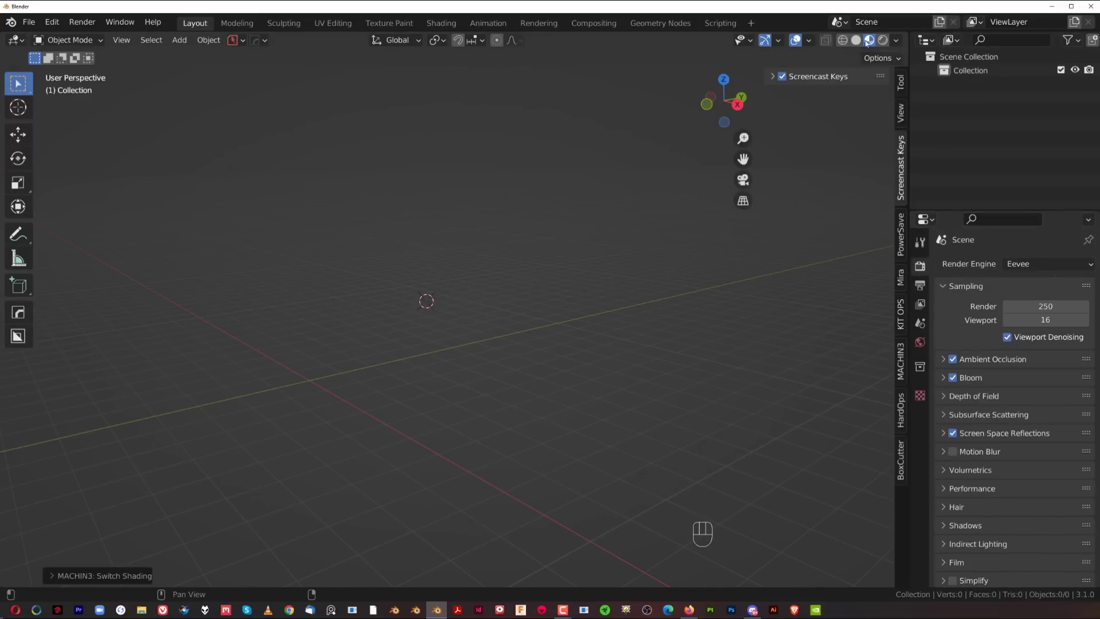
Compare the Eevee render properties, including Ambient Occlusion and Bloom, with the pie's settings.
{"action": "scroll", "coordinate": [1009, 338], "scroll_direction": "down", "scroll_amount": 3}
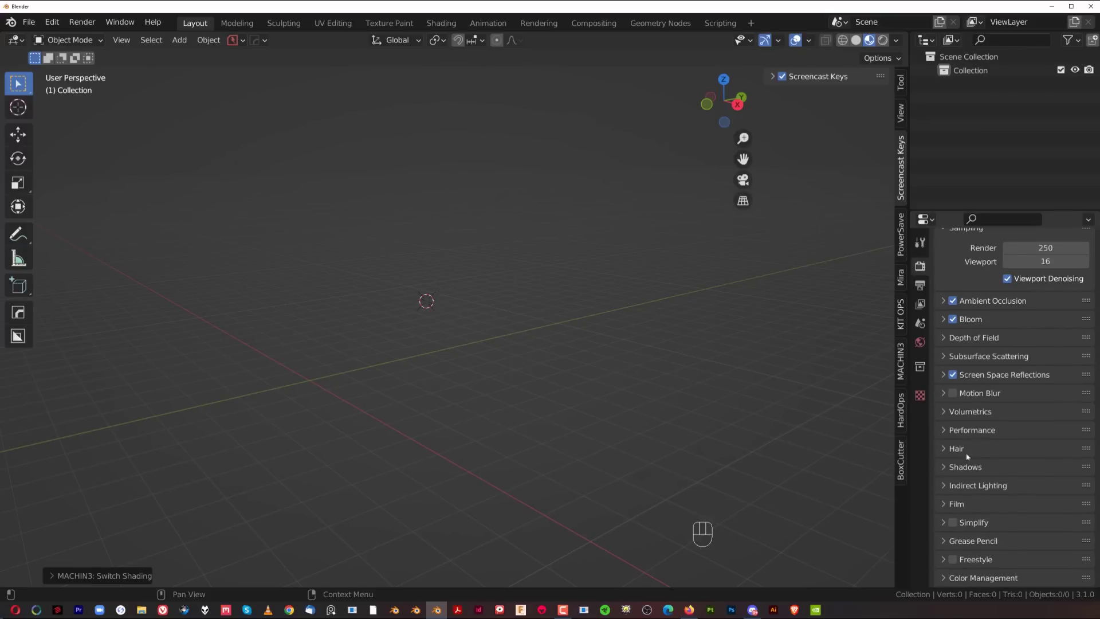
{"action": "left_click", "coordinate": [945, 300]}
{"action": "left_click", "coordinate": [945, 300]}
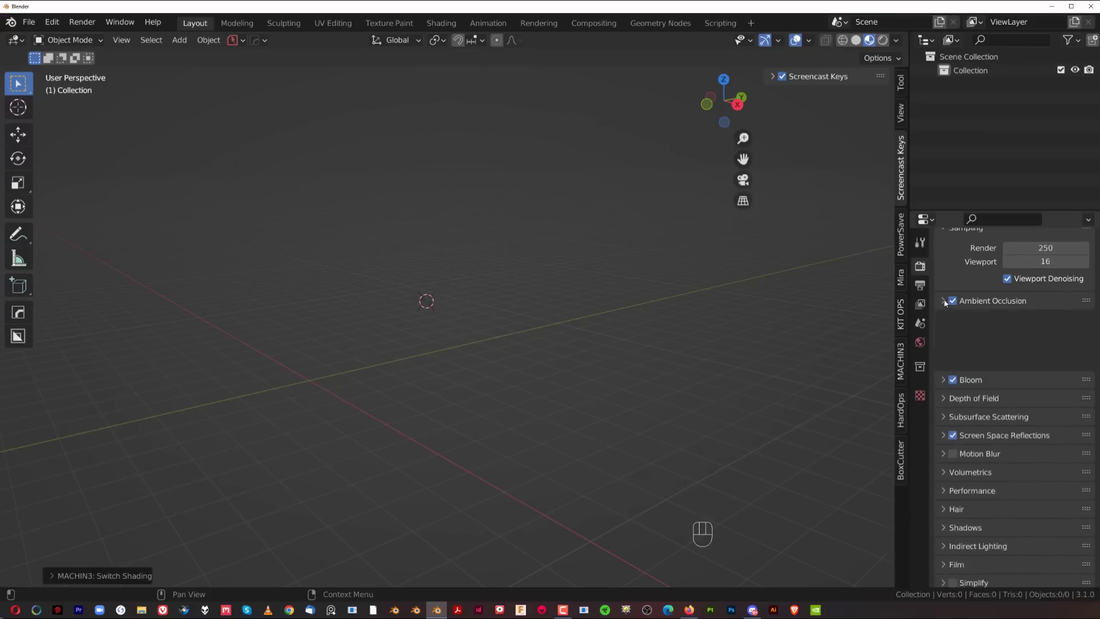
{"action": "left_click", "coordinate": [942, 320]}
{"action": "key", "text": "Page_Up"}
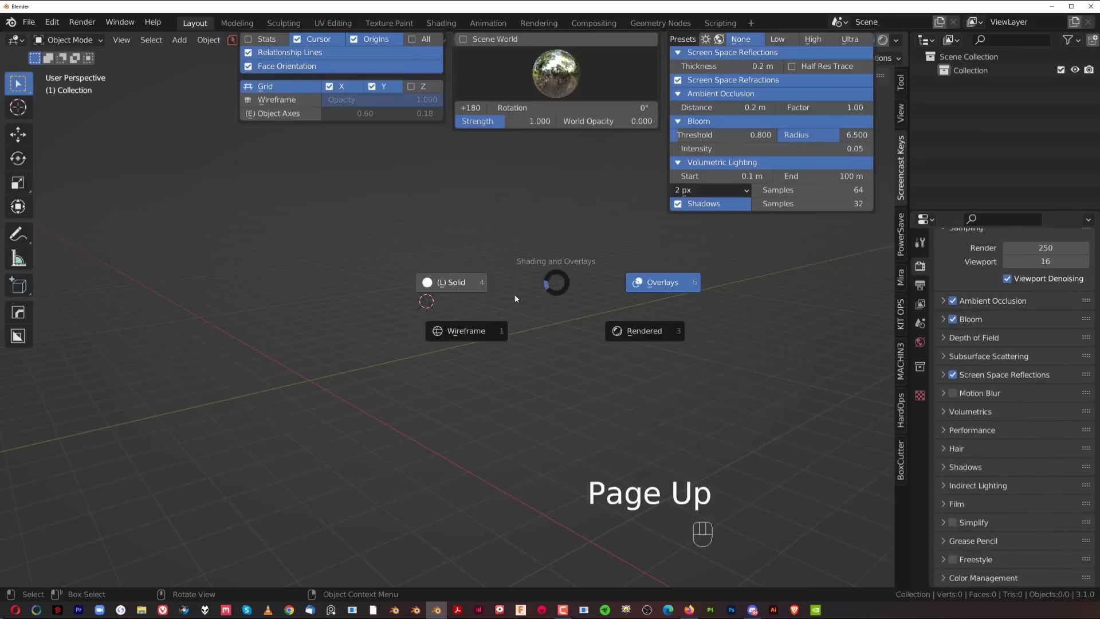
Try the Low Eevee preset, switch to the High preset and review its settings in the pie.
{"action": "key", "text": "Page_Up"}
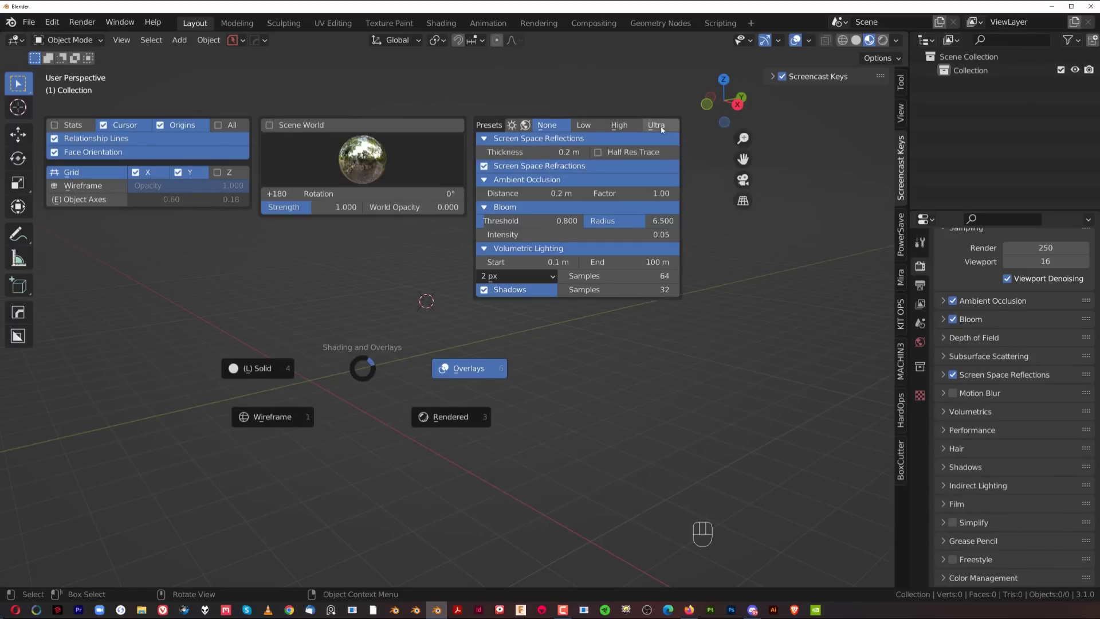
{"action": "left_click", "coordinate": [585, 128]}
{"action": "key", "text": "Page_Up"}
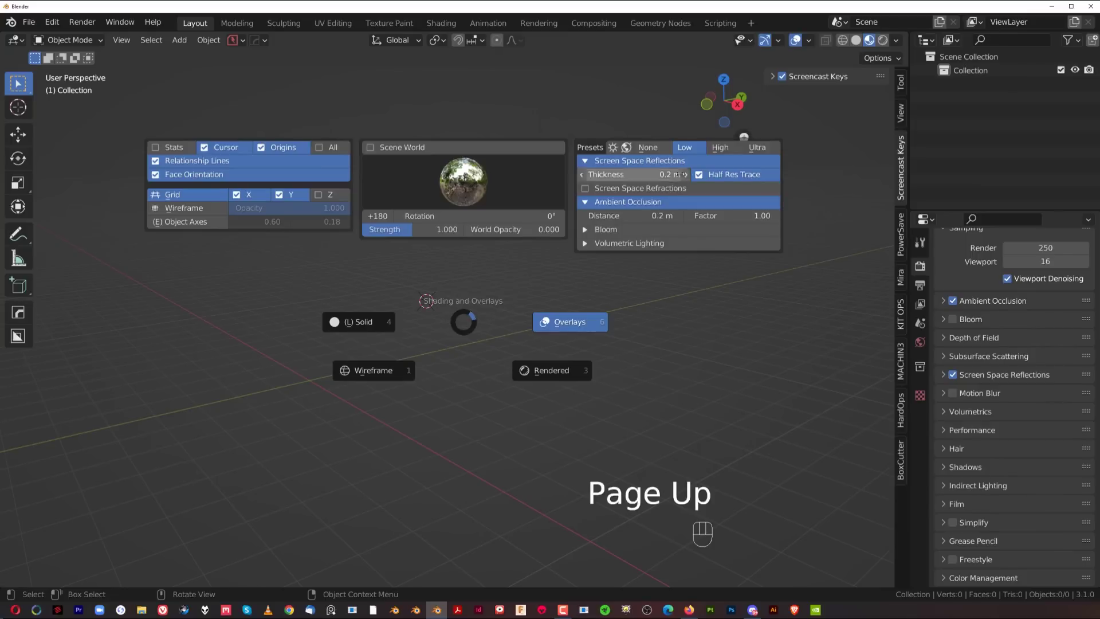
{"action": "left_click", "coordinate": [709, 147]}
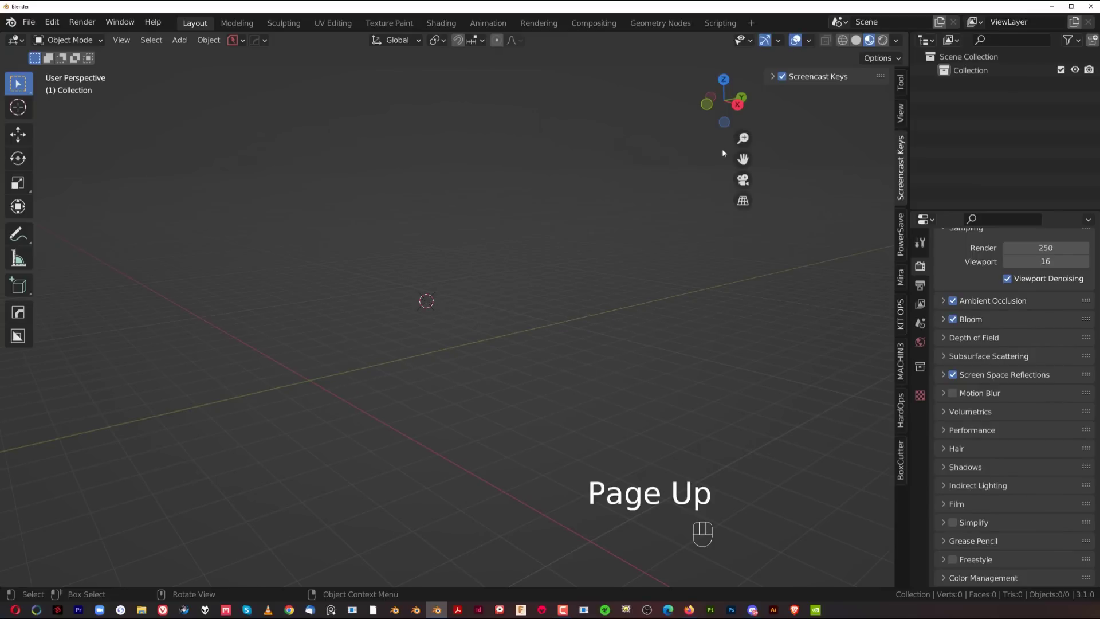
{"action": "key", "text": "Page_Up"}
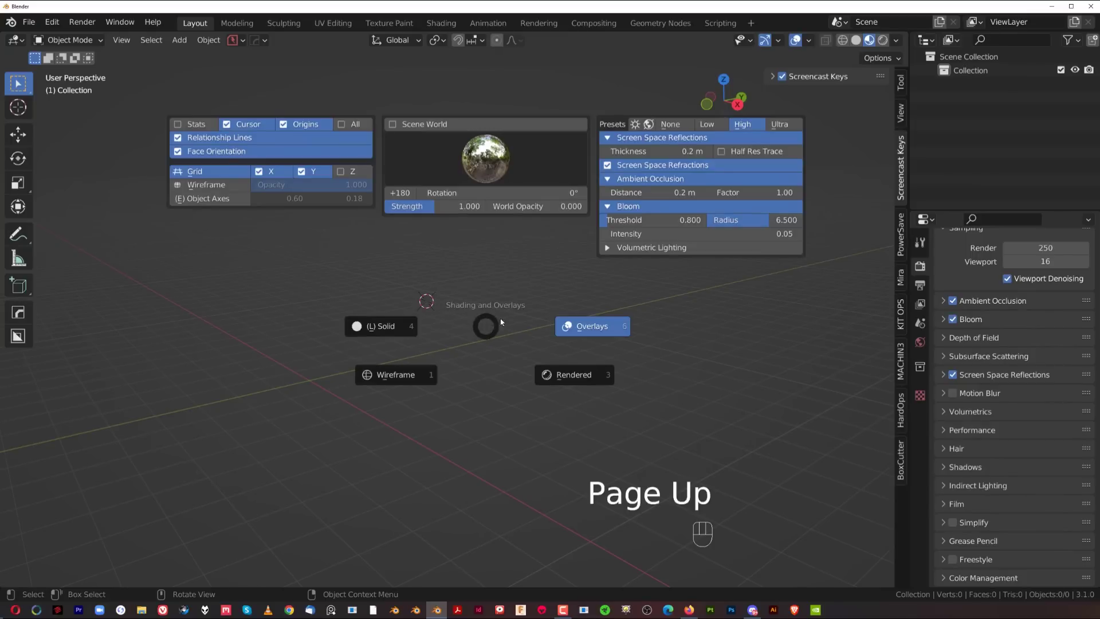
Try the Ultra Eevee preset in the Shading and Overlays pie and return to the High preset.
{"action": "left_click", "coordinate": [779, 125]}
{"action": "key", "text": "Page_Up"}
{"action": "left_click", "coordinate": [731, 123]}
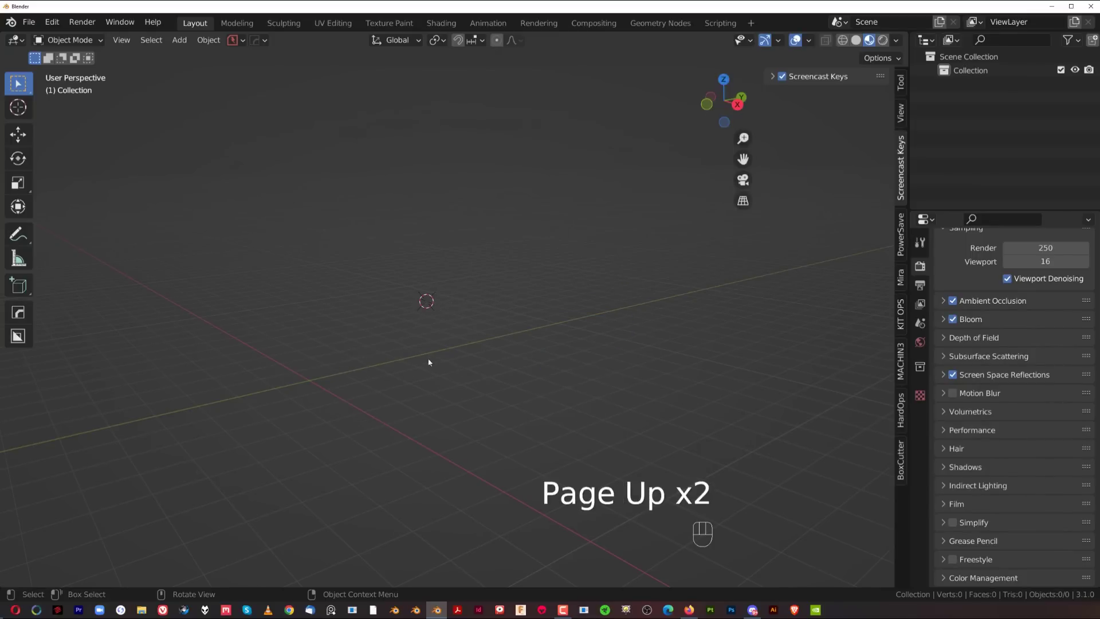
Look through the HDRI choices for Material Preview world lighting in the Shading and Overlays pie.
{"action": "key", "text": "Page_Up"}
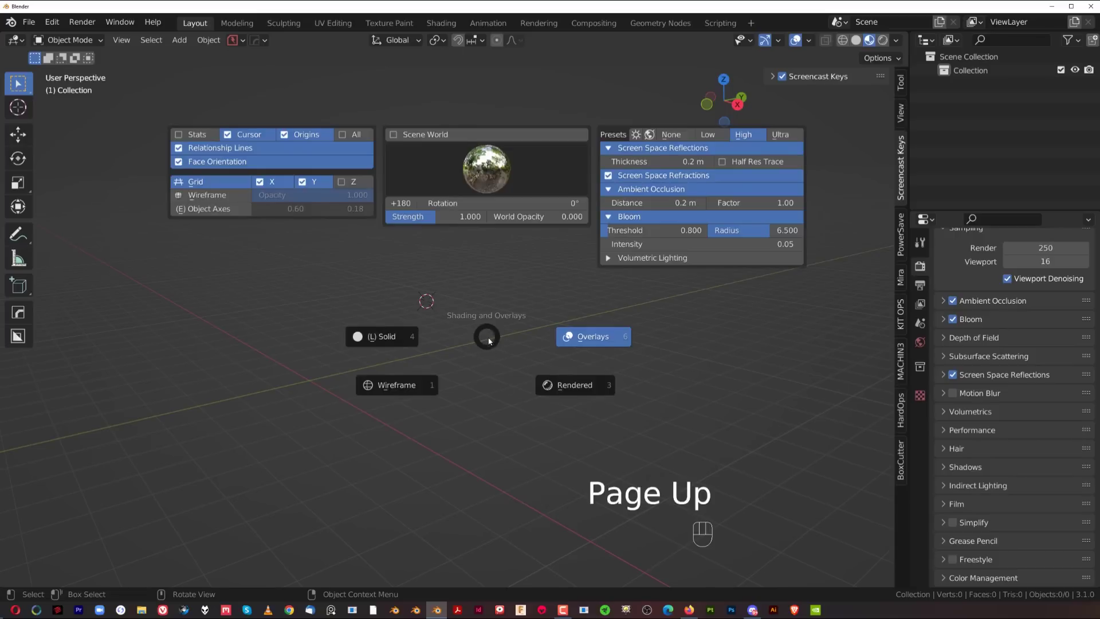
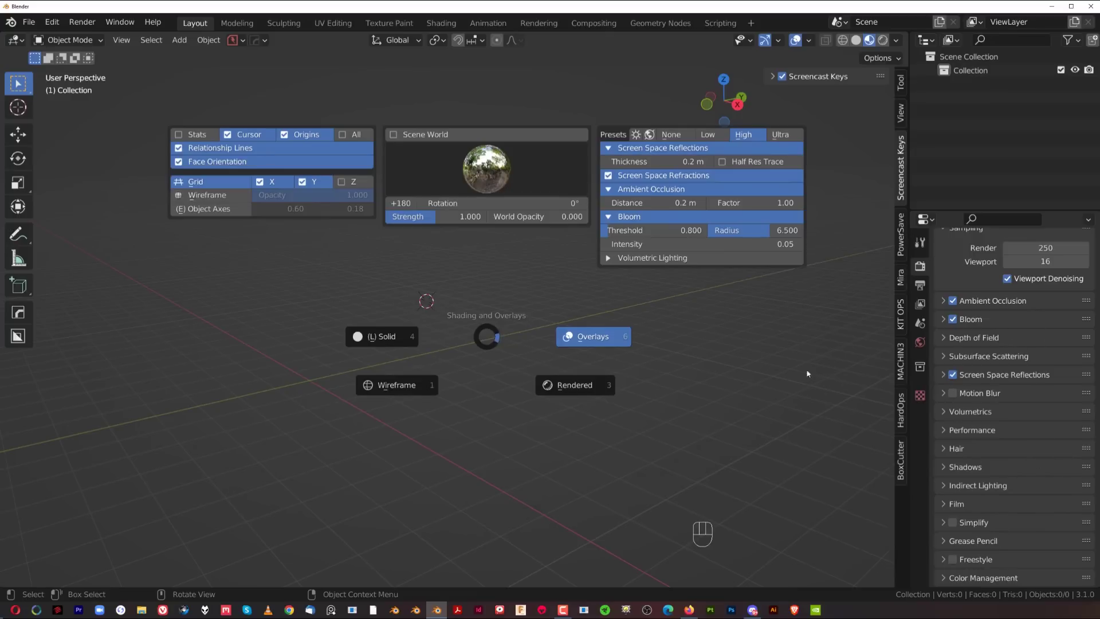
{"action": "left_click", "coordinate": [491, 172]}
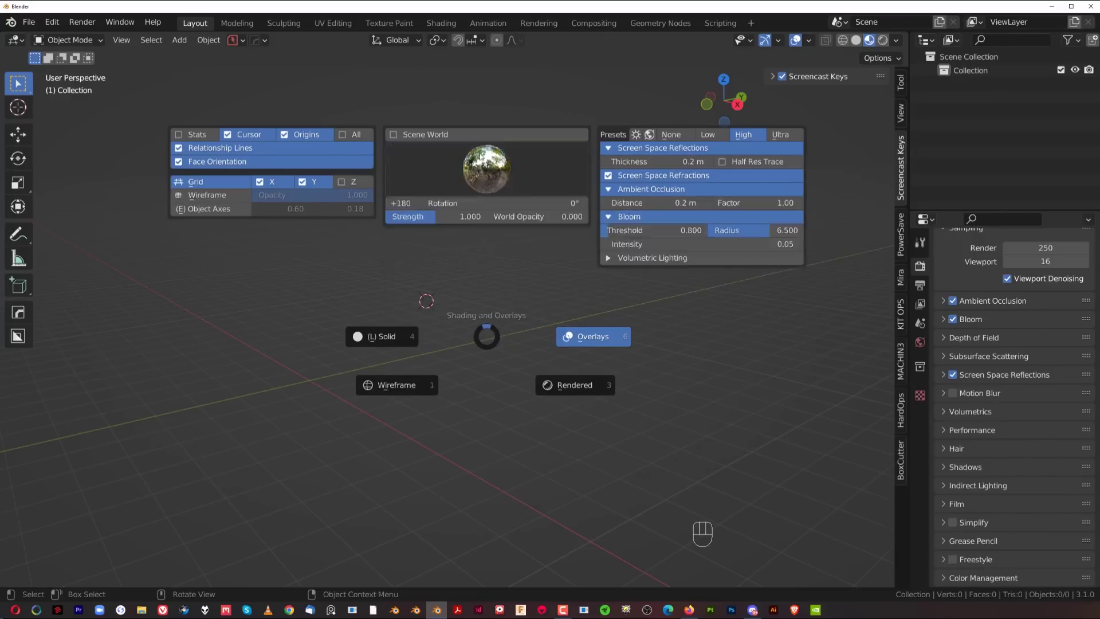
{"action": "key", "text": "Page_Up"}
{"action": "left_click", "coordinate": [440, 102]}
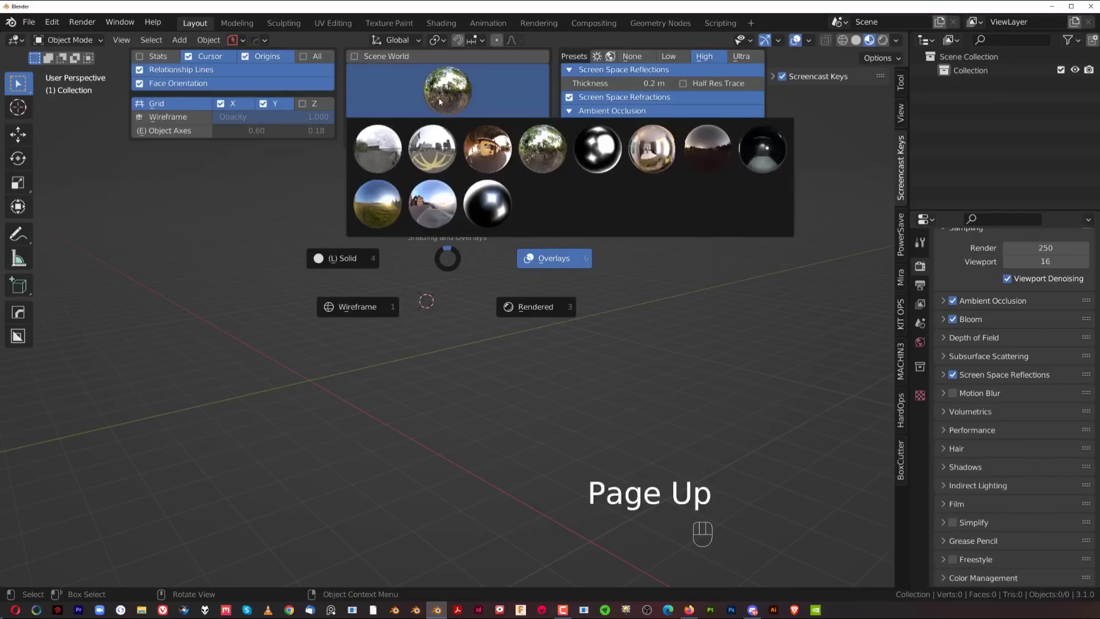
{"action": "key", "text": "Page_Up"}
{"action": "key", "text": "Page_Up"}
{"action": "key", "text": "Page_Up"}
{"action": "key", "text": "Page_Up"}
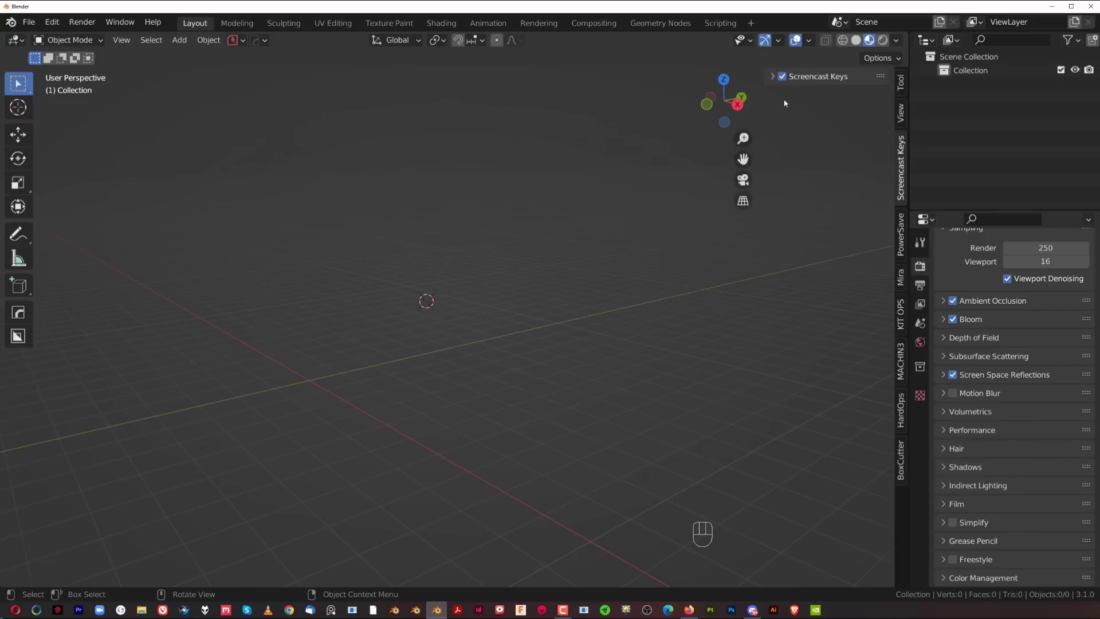
Examine the custom HDRIs in the Lights preferences, reached from the viewport shading options, and close the preferences.
{"action": "left_click", "coordinate": [898, 40]}
{"action": "left_click", "coordinate": [840, 44]}
{"action": "left_click", "coordinate": [897, 40]}
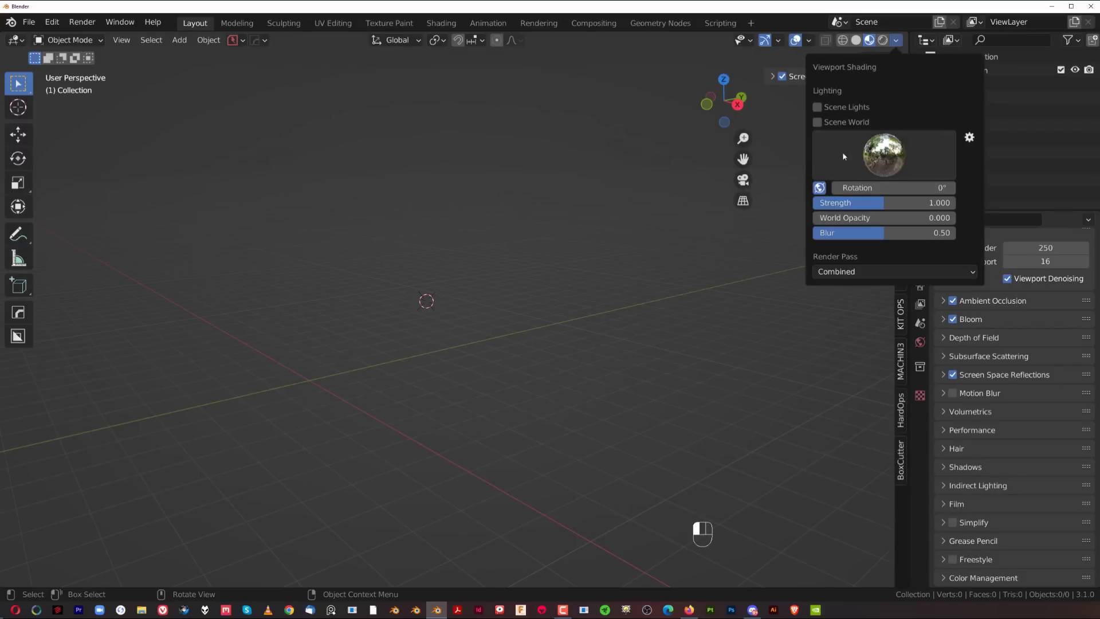
{"action": "left_click", "coordinate": [969, 138]}
{"action": "left_click_drag", "start_coordinate": [978, 8], "coordinate": [487, 105]}
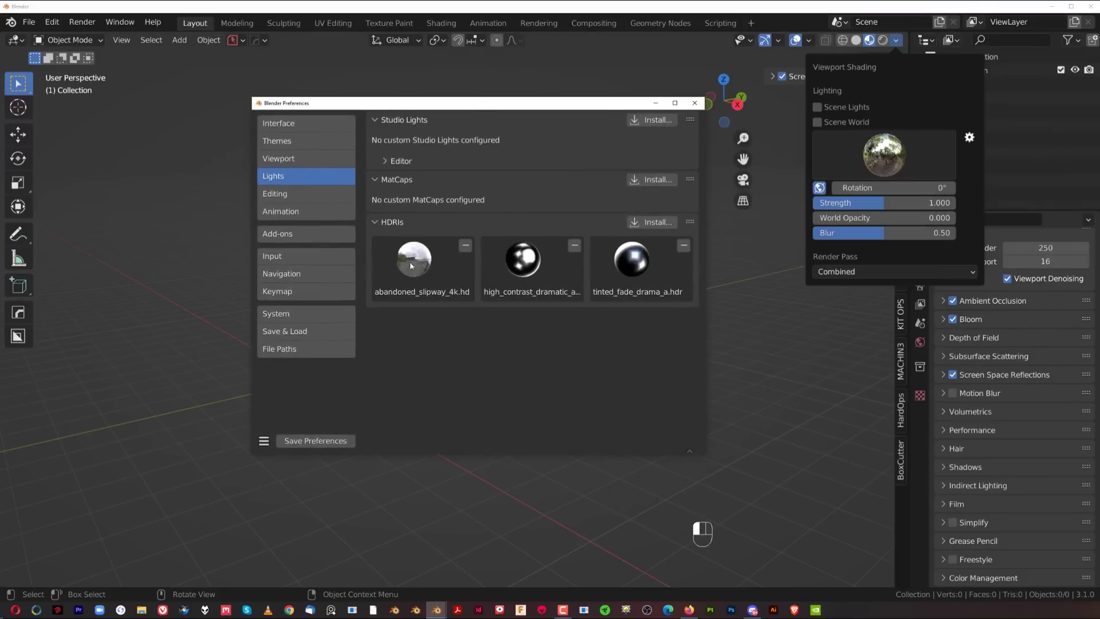
{"action": "left_click", "coordinate": [695, 103]}
Rotate the Material Preview world lighting to about -13.4° in the Shading and Overlays pie.
{"action": "key", "text": "Page_Up"}
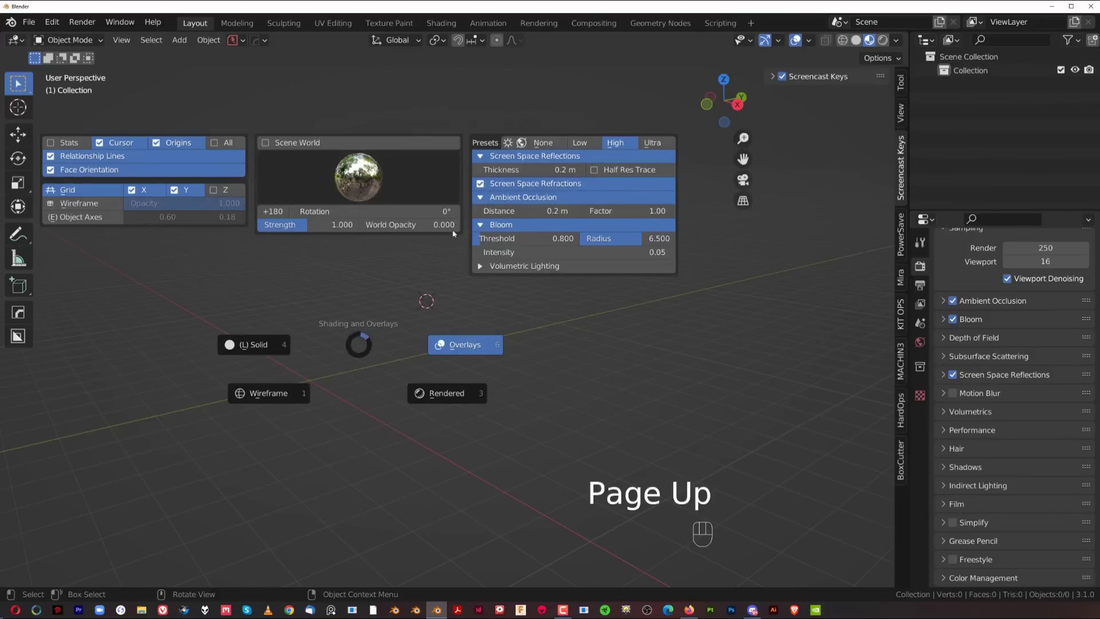
{"action": "left_click_drag", "start_coordinate": [387, 211], "coordinate": [401, 211]}
Turn the viewport overlays off and back on through the Shading and Overlays pie.
{"action": "key", "text": "Page_Up"}
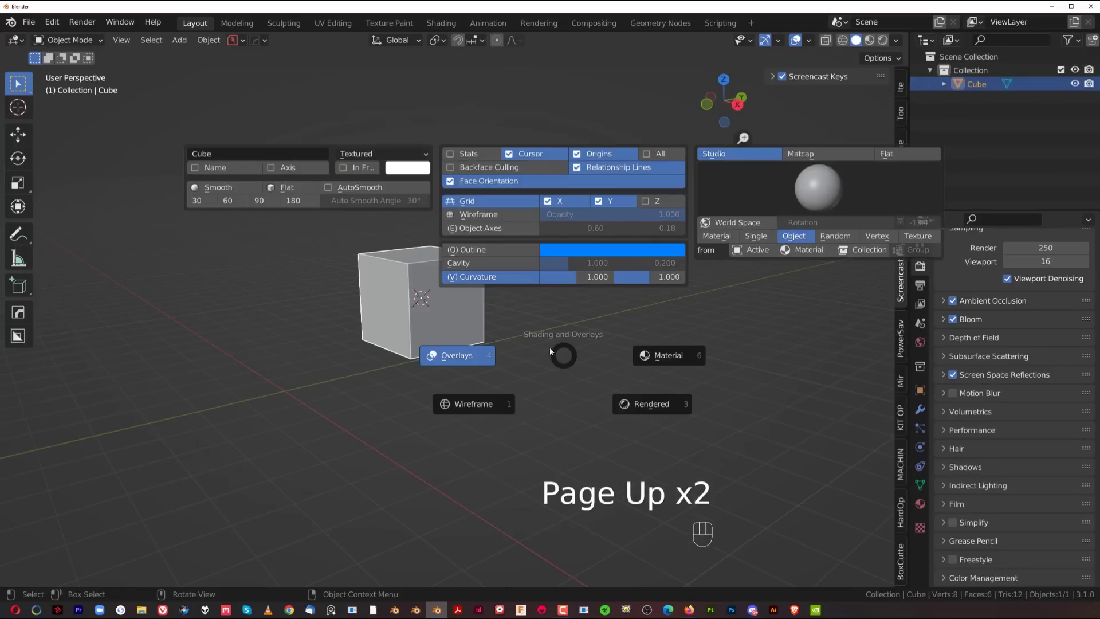
{"action": "left_click", "coordinate": [458, 363]}
{"action": "key", "text": "Page_Up"}
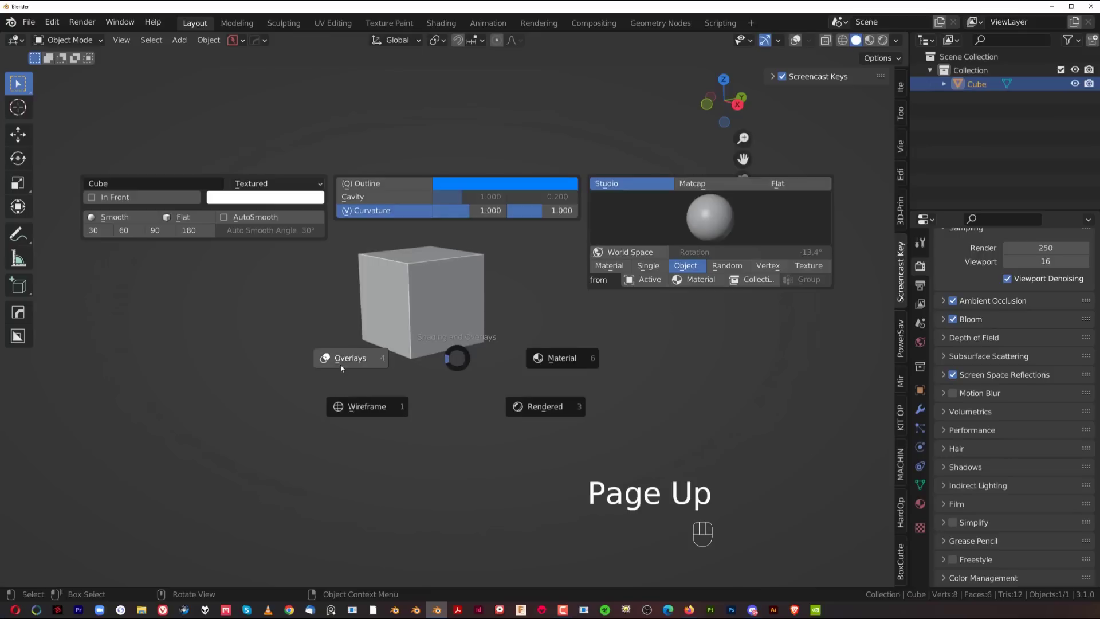
{"action": "left_click", "coordinate": [342, 367]}
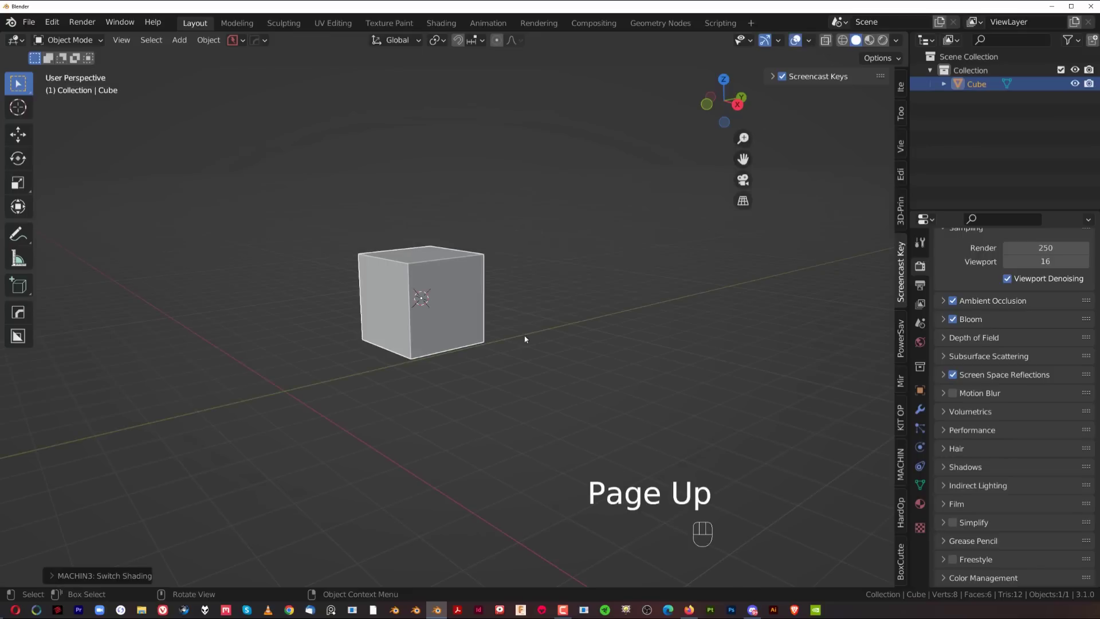
Switch the cube's viewport to Wireframe shading through the pie, review its X-Ray options and return to Solid.
{"action": "key", "text": "Page_Up"}
{"action": "left_click", "coordinate": [412, 389]}
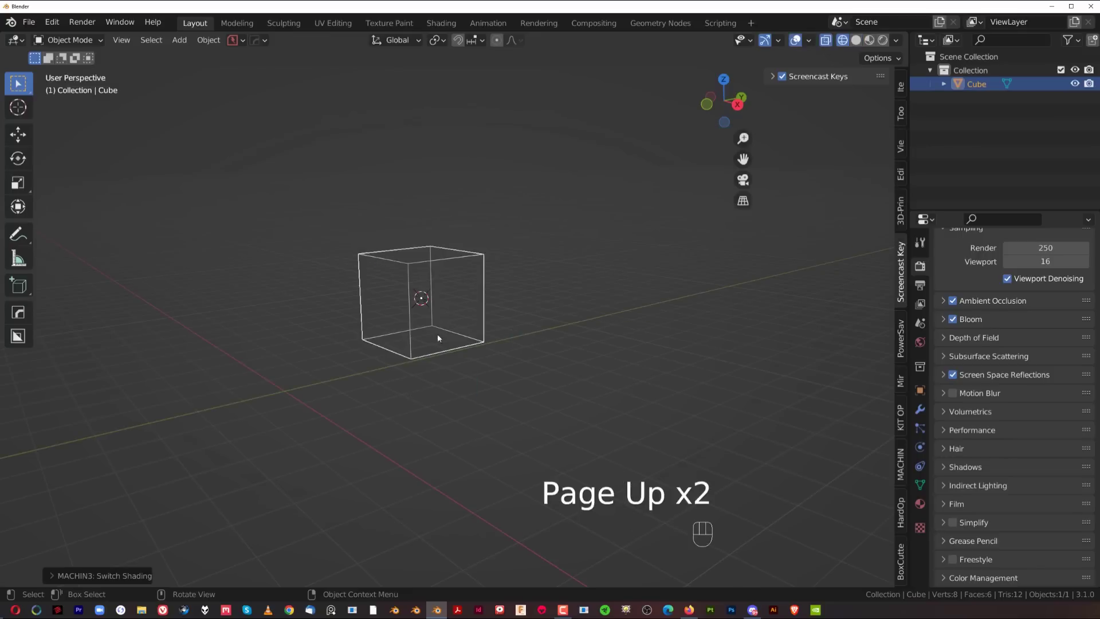
{"action": "key", "text": "Page_Up"}
{"action": "key", "text": "Escape"}
{"action": "key", "text": "Page_Up"}
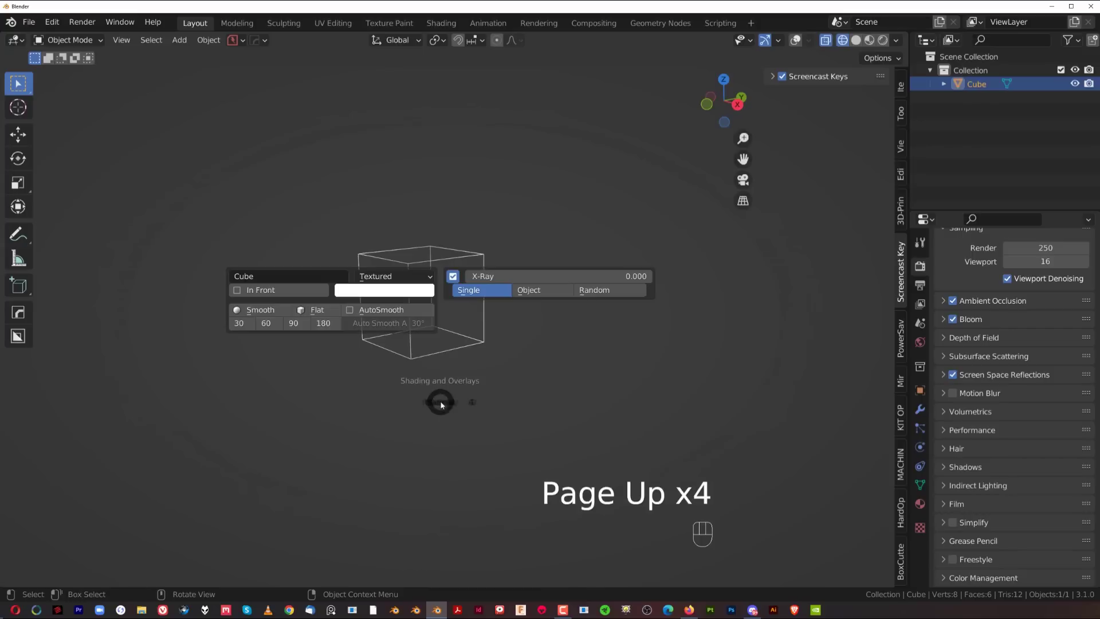
{"action": "left_click", "coordinate": [344, 398]}
Switch to Rendered shading through the pie, review its engine and preset settings, and return to Solid.
{"action": "key", "text": "Page_Up"}
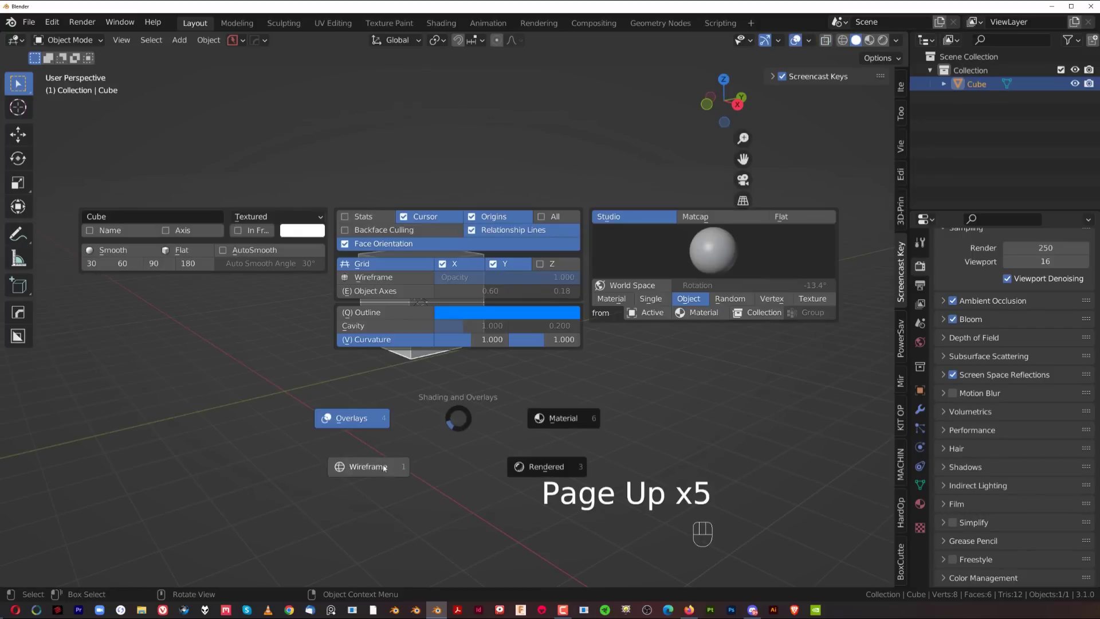
{"action": "left_click", "coordinate": [530, 473]}
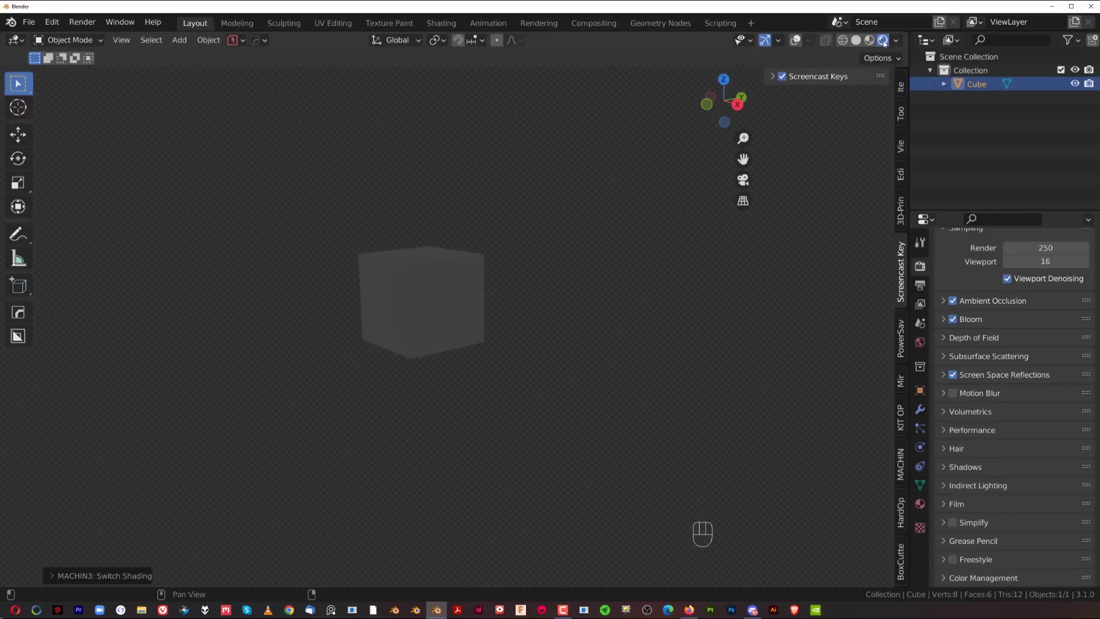
{"action": "key", "text": "Page_Up"}
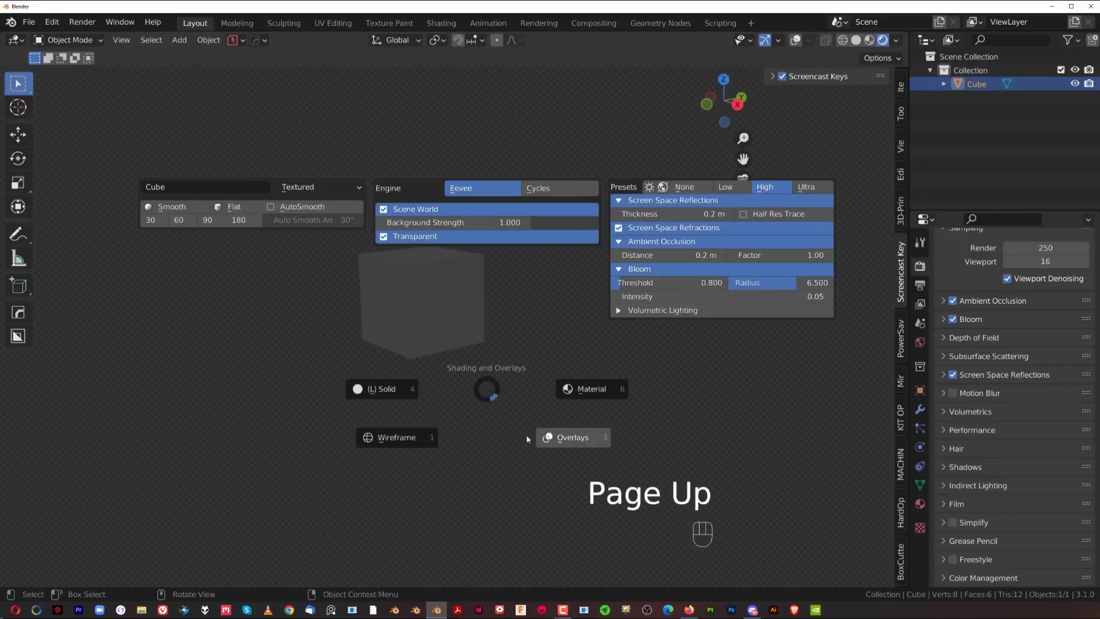
{"action": "left_click", "coordinate": [401, 389]}
Switch to Material Preview shading through the pie, review its options for the cube and return to Solid.
{"action": "key", "text": "Page_Up"}
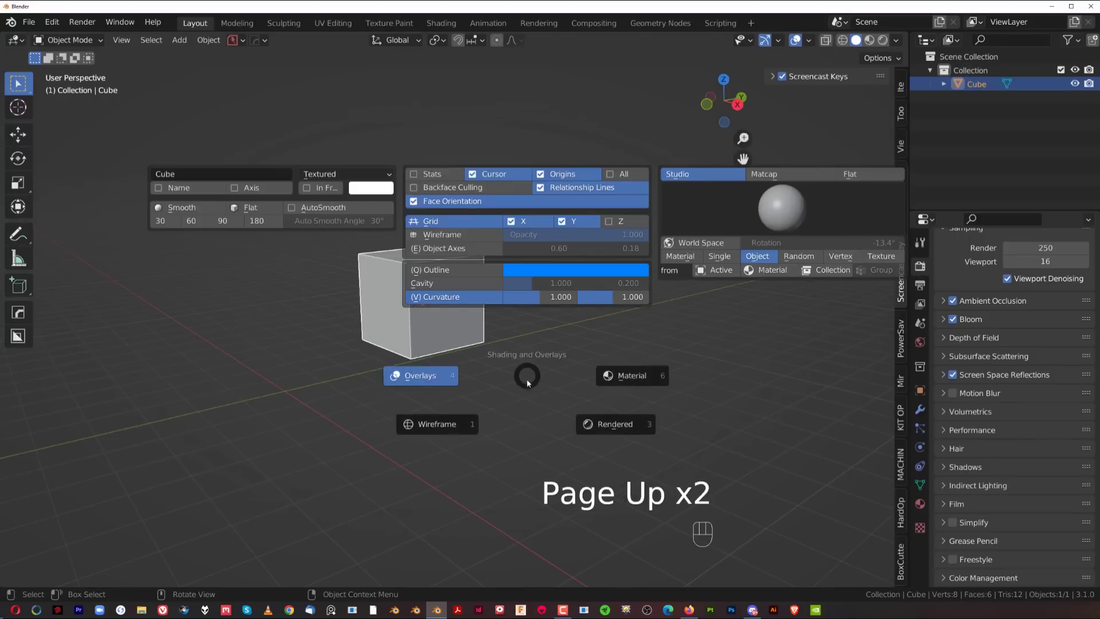
{"action": "left_click", "coordinate": [630, 379]}
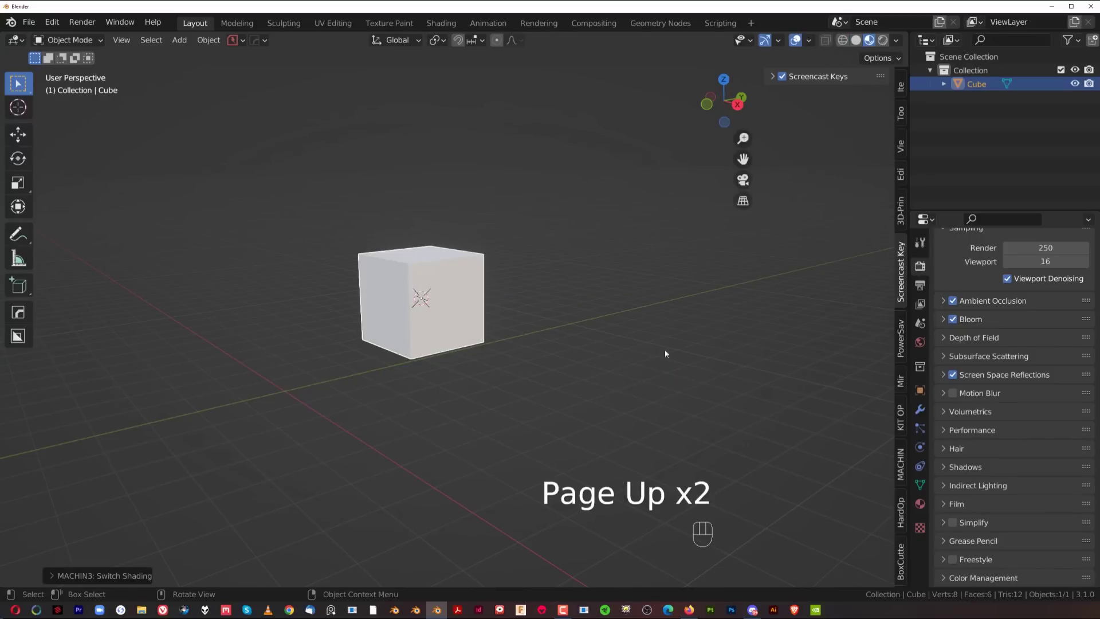
{"action": "key", "text": "Page_Up"}
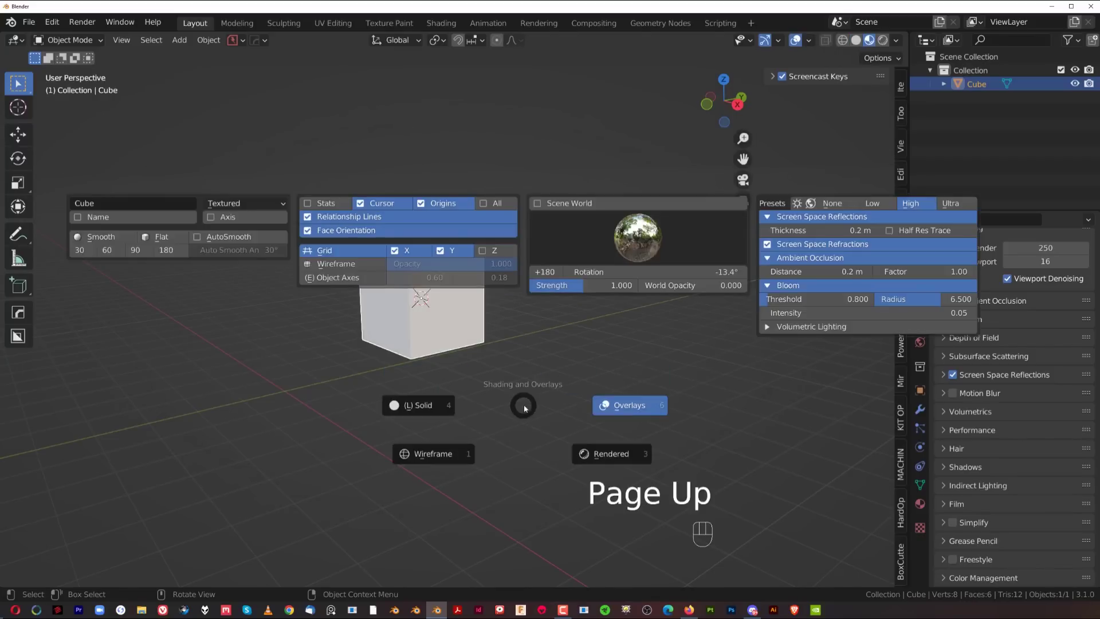
{"action": "left_click", "coordinate": [409, 405]}
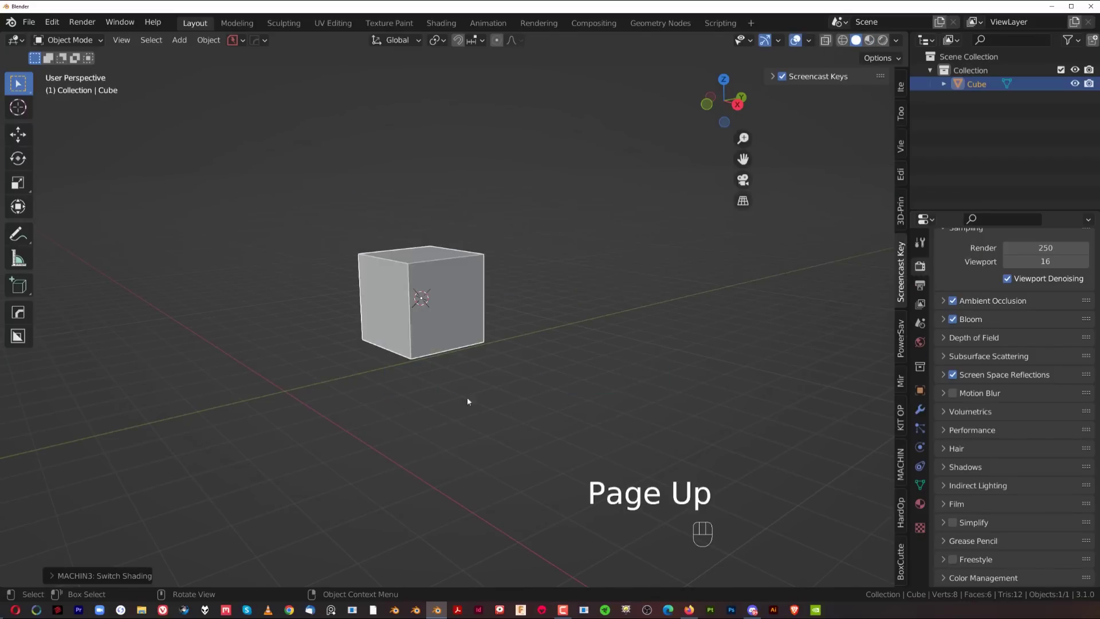
Try Blender's standard viewport shading controls for Material Preview and Rendered, and finish in Solid shading.
{"action": "left_click", "coordinate": [869, 40]}
{"action": "left_click", "coordinate": [859, 42]}
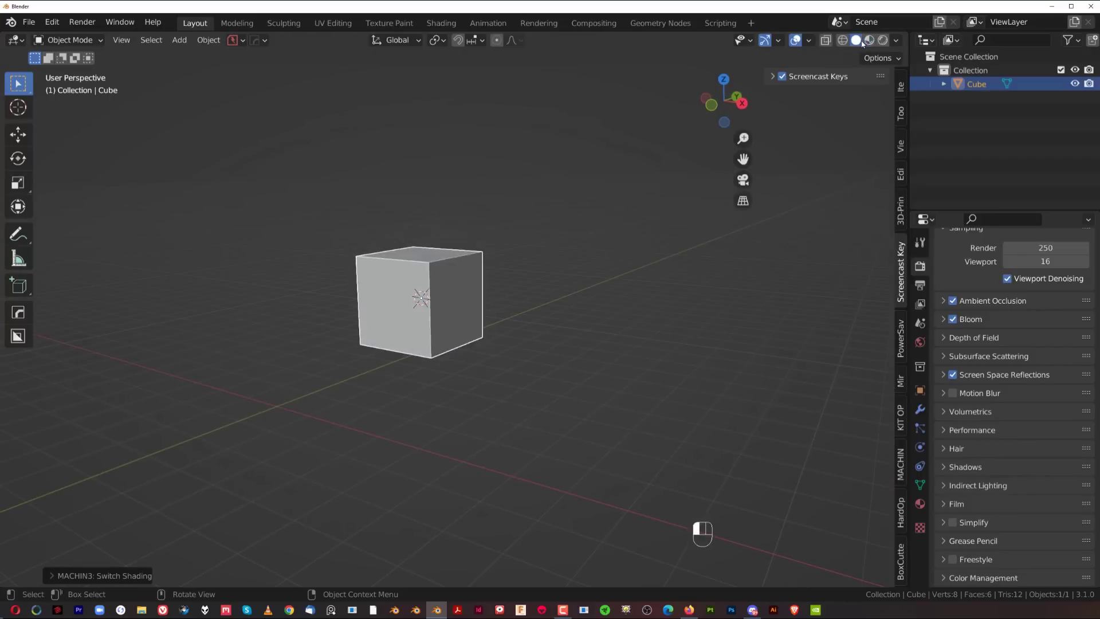
{"action": "mouse_move", "coordinate": [614, 277]}
{"action": "middle_mouse_down"}
{"action": "mouse_move", "coordinate": [533, 277]}
{"action": "mouse_move", "coordinate": [491, 209]}
{"action": "mouse_move", "coordinate": [590, 232]}
{"action": "middle_mouse_up"}
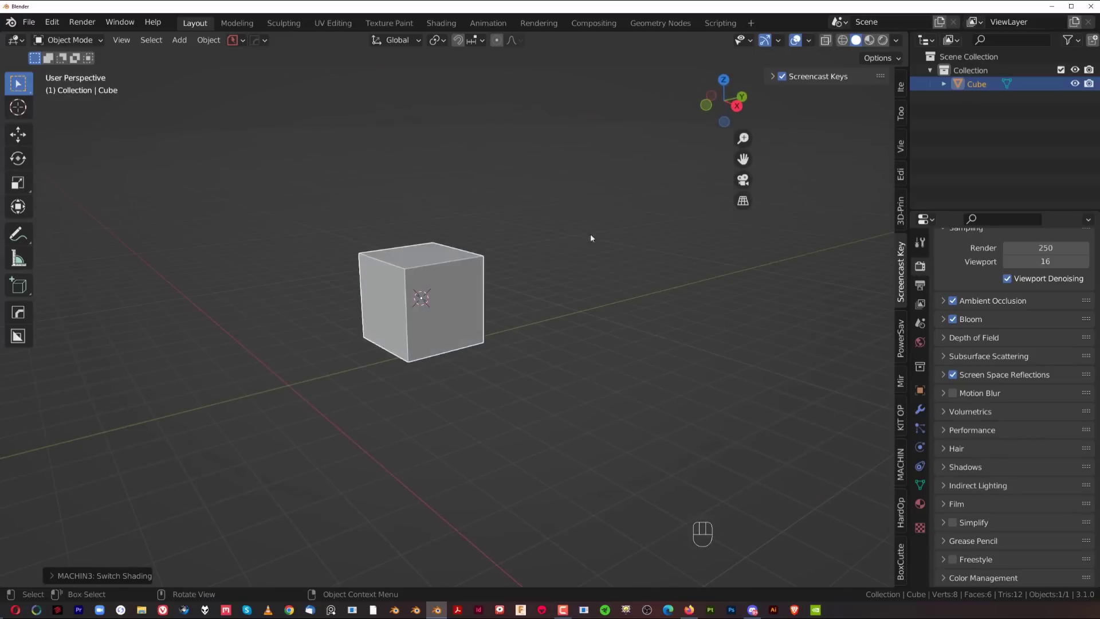
{"action": "left_click", "coordinate": [869, 40]}
{"action": "left_click", "coordinate": [882, 40]}
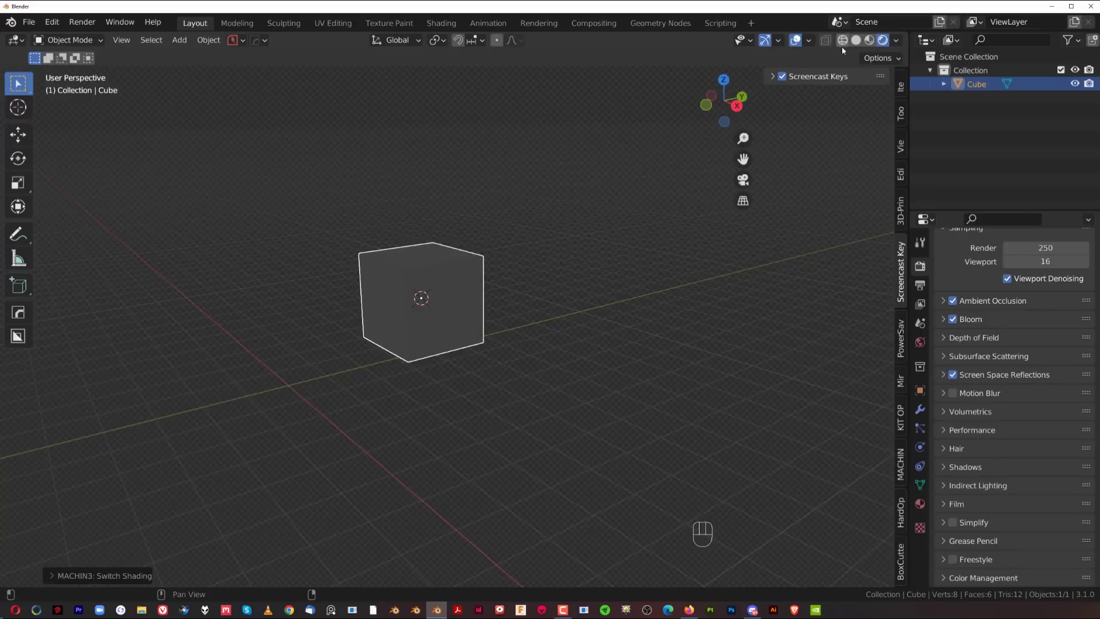
{"action": "left_click", "coordinate": [855, 41]}
{"action": "key", "text": "Page_Up"}
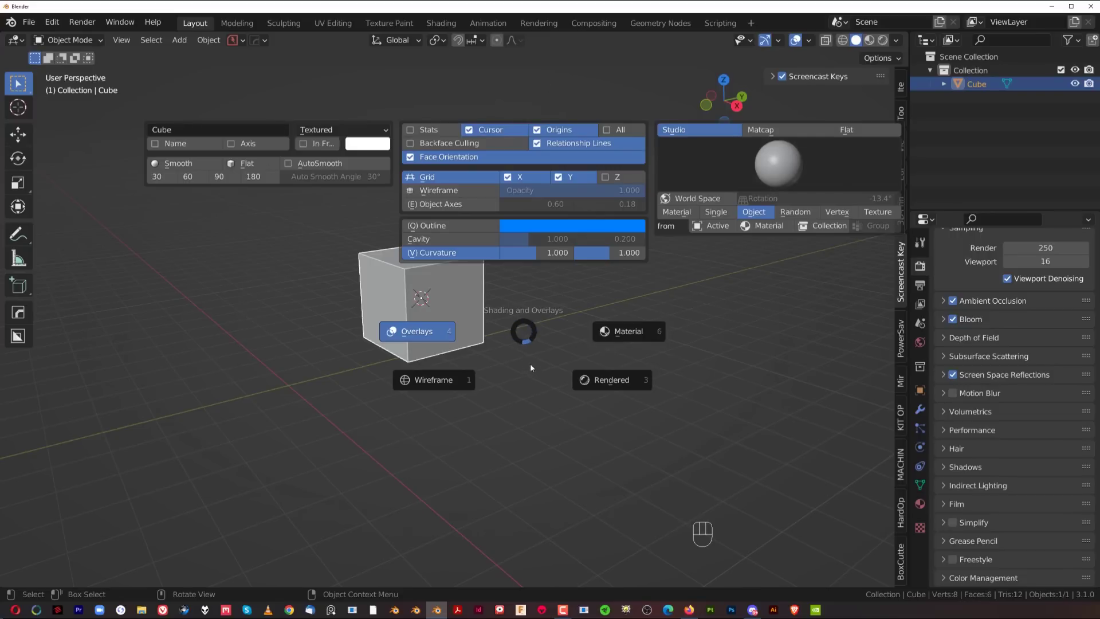
{"action": "key", "text": "Page_Up"}
{"action": "key", "text": "Page_Up"}
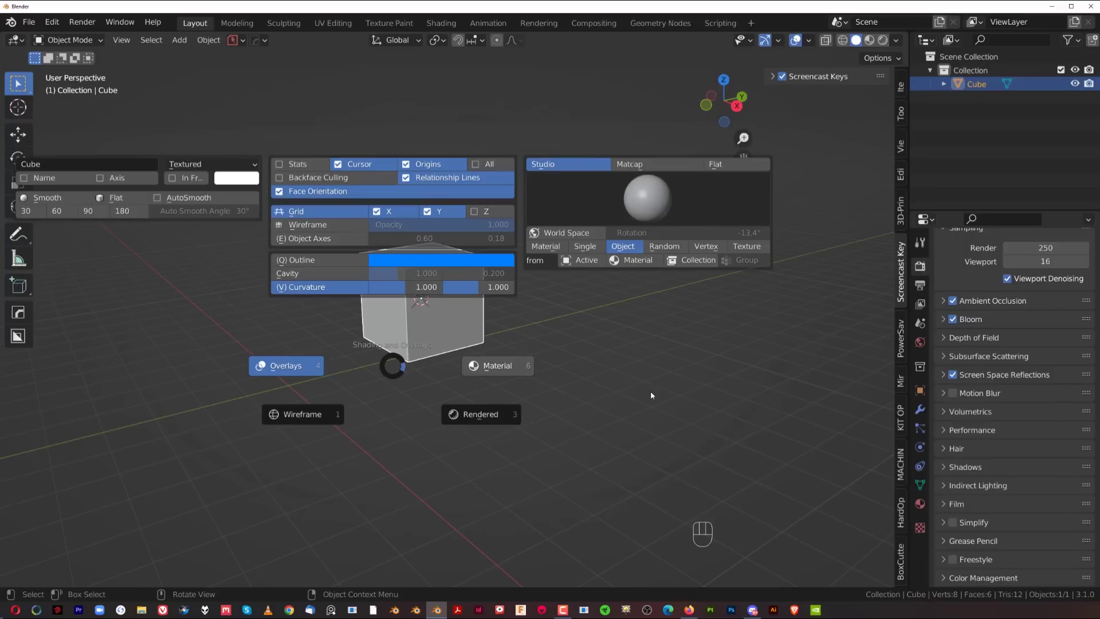
{"action": "key", "text": "Escape"}
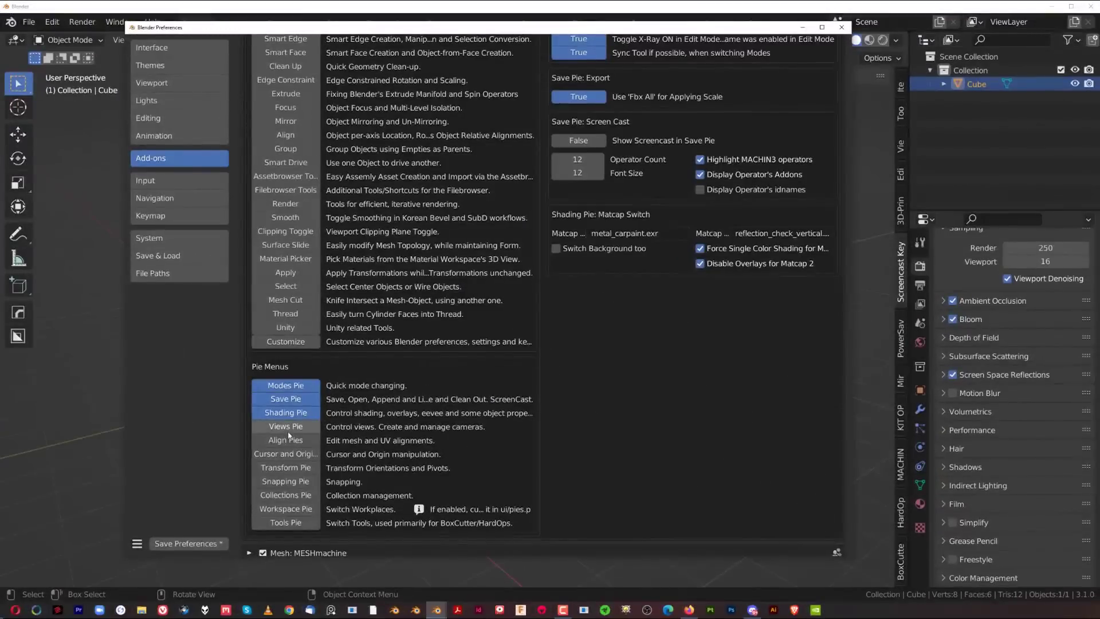
Activate the Views Pie in the MACHIN3tools add-on preferences, save the preferences and close them.
{"action": "left_click", "coordinate": [288, 432]}
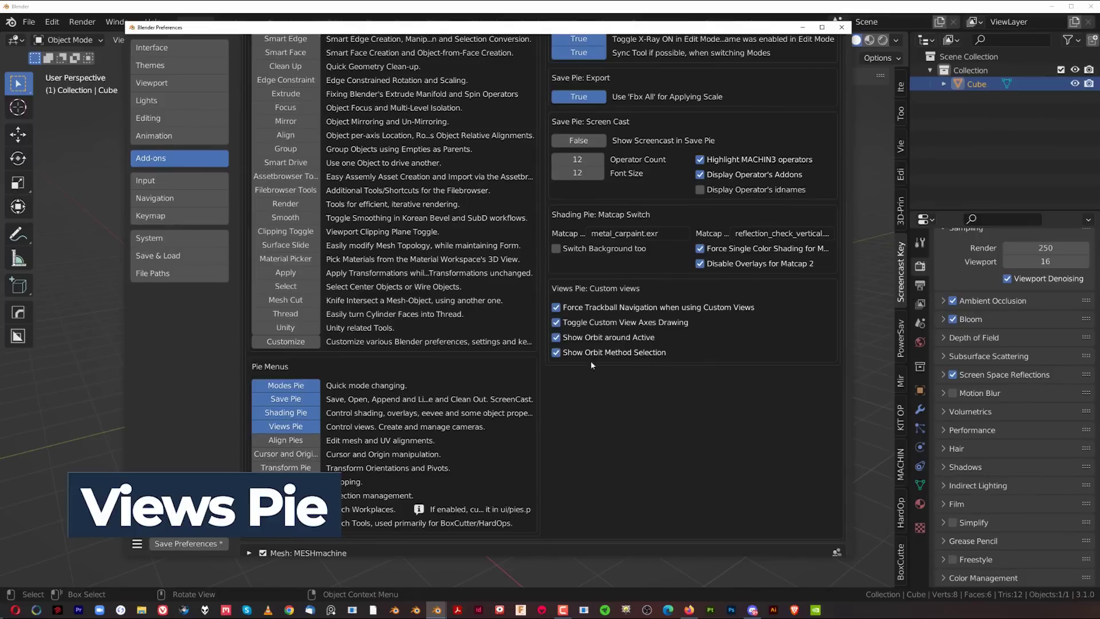
{"action": "left_click", "coordinate": [188, 543]}
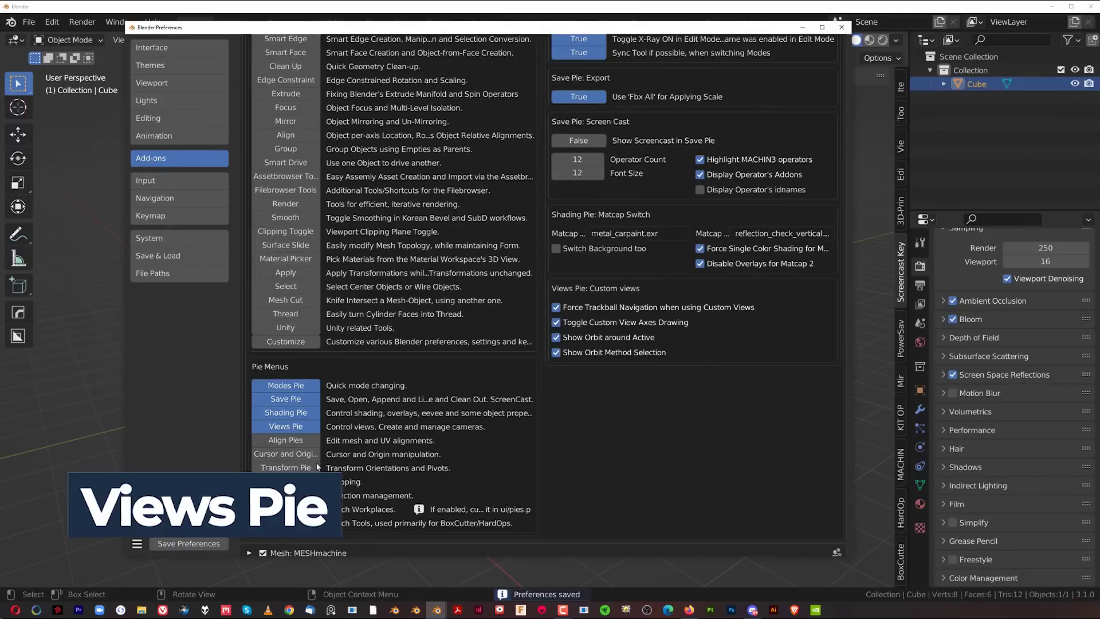
{"action": "left_click", "coordinate": [841, 26]}
Delete the cube and snap the 3D cursor to the world origin.
{"action": "key", "text": "x"}
{"action": "left_click", "coordinate": [459, 312]}
{"action": "middle_click_drag", "start_coordinate": [459, 312], "coordinate": [535, 311], "text": "shift"}
{"action": "key", "text": "shift+s"}
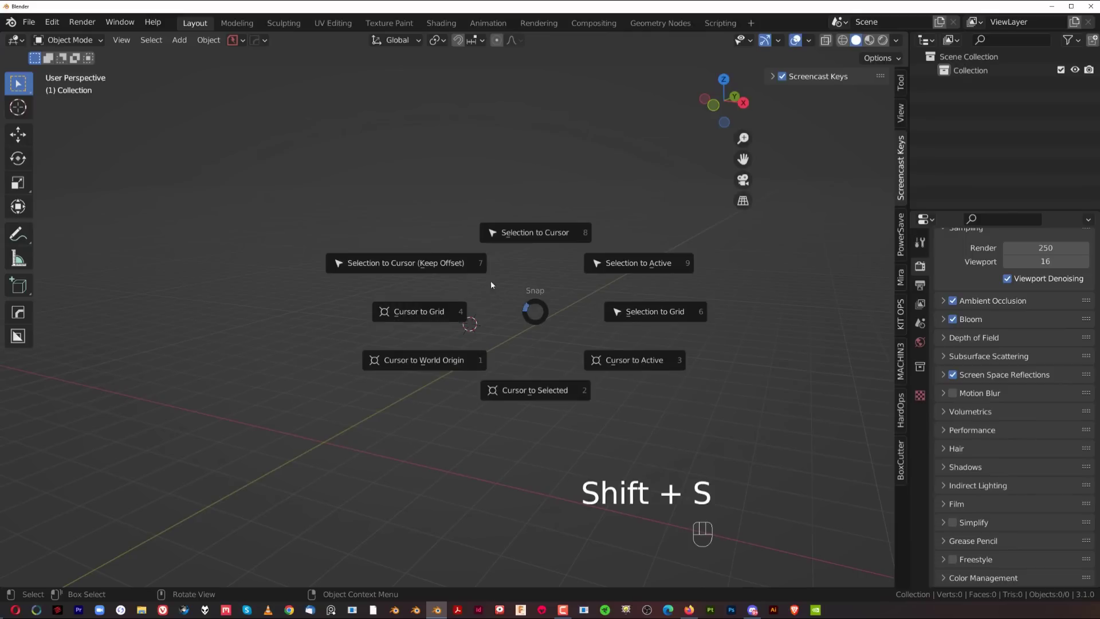
{"action": "left_click", "coordinate": [456, 361]}
Open the most recent file, drone 10.blend, through the Save pie and bring the drone into view.
{"action": "key", "text": "ctrl+s"}
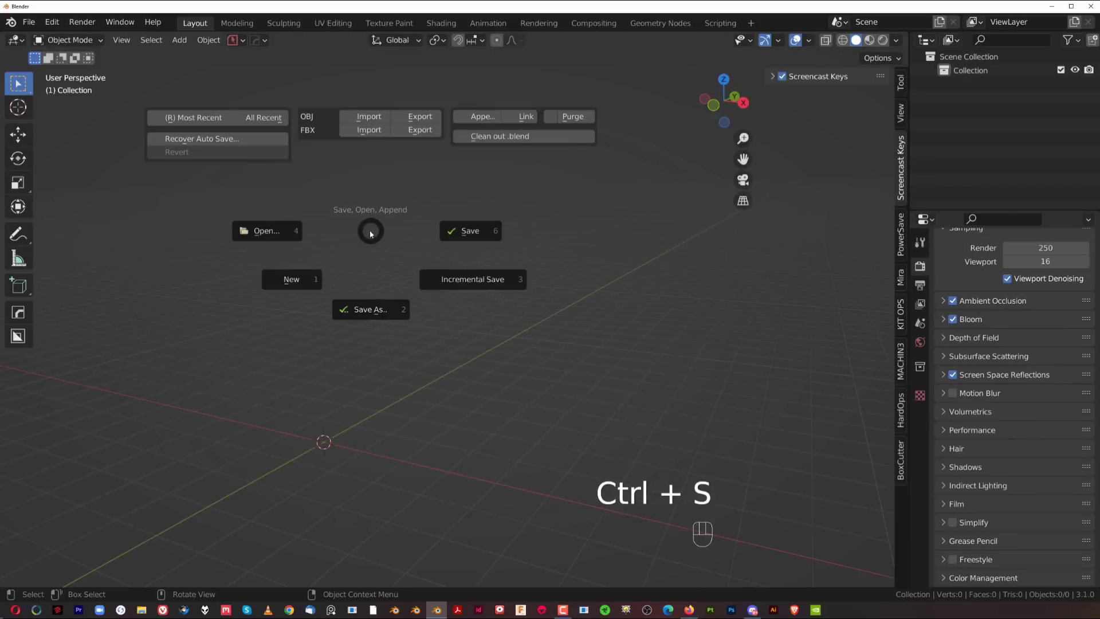
{"action": "left_click", "coordinate": [193, 118]}
{"action": "middle_click_drag", "start_coordinate": [554, 331], "coordinate": [481, 291]}
{"action": "key", "text": "KP_5"}
{"action": "scroll", "coordinate": [479, 288], "scroll_direction": "down", "scroll_amount": 2}
{"action": "key", "text": "KP_5"}
{"action": "scroll", "coordinate": [486, 291], "scroll_direction": "up", "scroll_amount": 4}
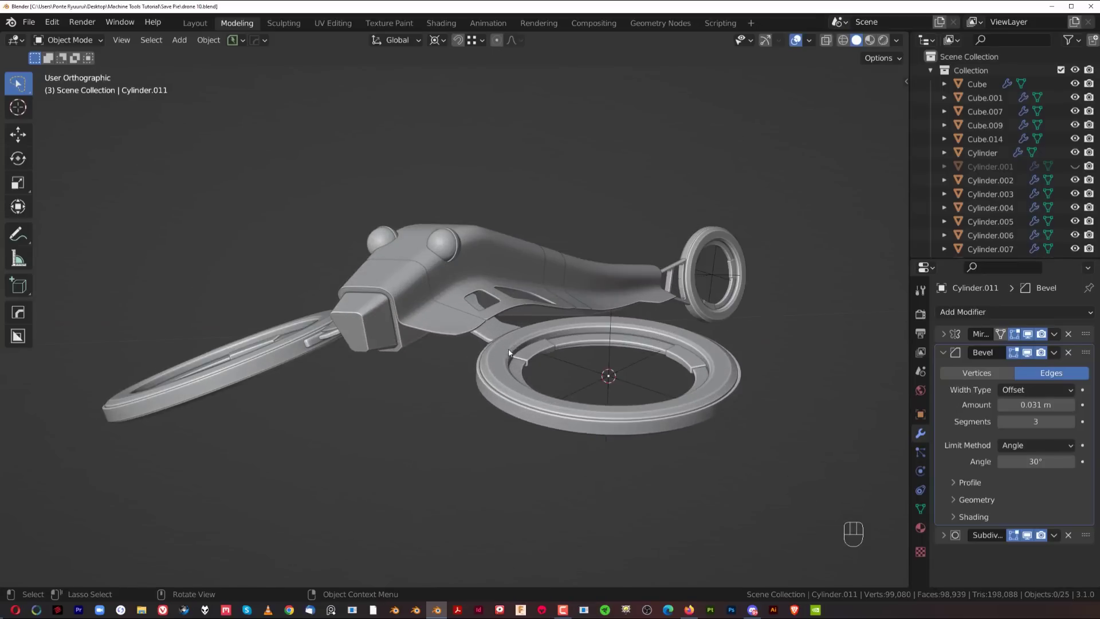
Review the Views pie's camera, axis view, custom view, perspective and orbit options, and close it.
{"action": "key", "text": "Page_Down"}
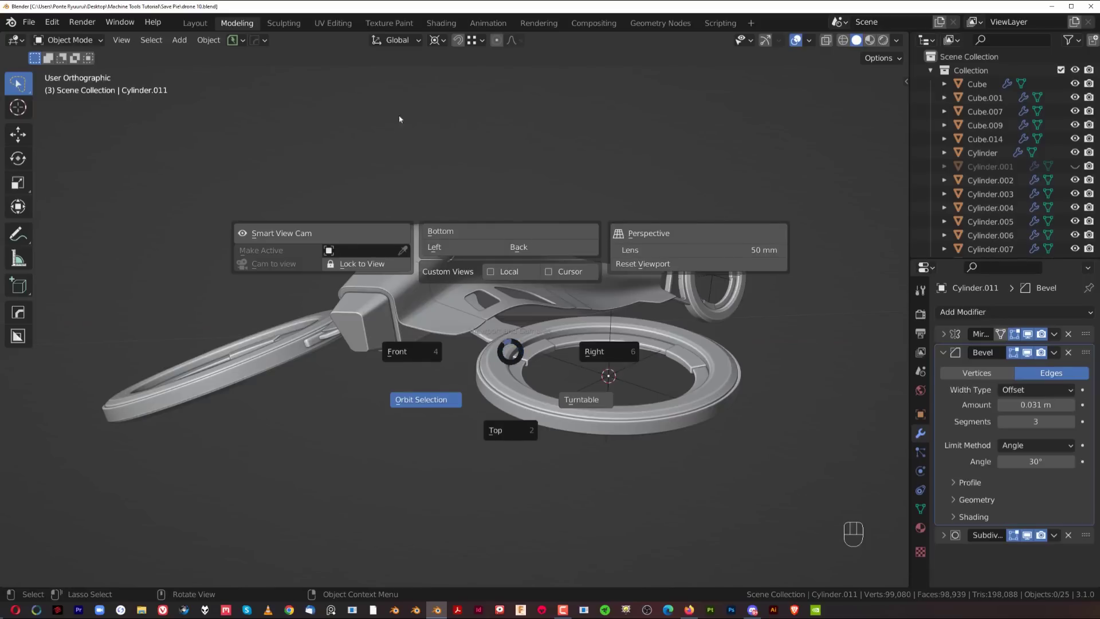
{"action": "left_click", "coordinate": [441, 380]}
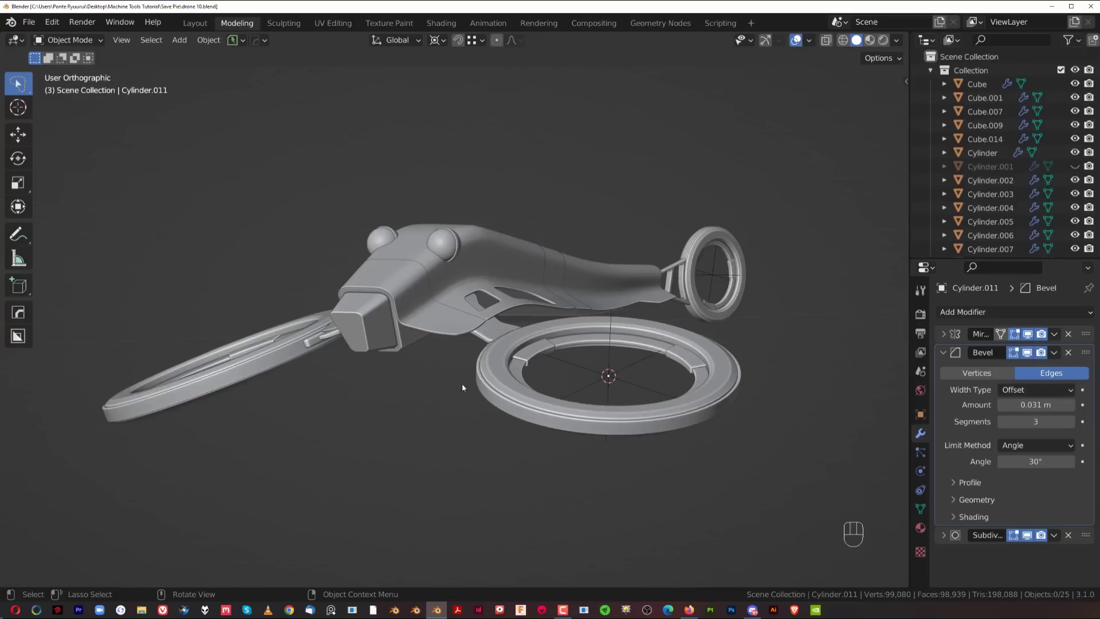
{"action": "scroll", "coordinate": [490, 366], "scroll_direction": "down", "scroll_amount": 3}
{"action": "middle_click_drag", "start_coordinate": [507, 384], "coordinate": [499, 322]}
{"action": "scroll", "coordinate": [493, 310], "scroll_direction": "up", "scroll_amount": 3}
{"action": "left_click", "coordinate": [493, 309]}
{"action": "scroll", "coordinate": [501, 338], "scroll_direction": "up", "scroll_amount": 2}
{"action": "left_click", "coordinate": [574, 180]}
{"action": "middle_click_drag", "start_coordinate": [564, 224], "coordinate": [569, 257], "text": "shift"}
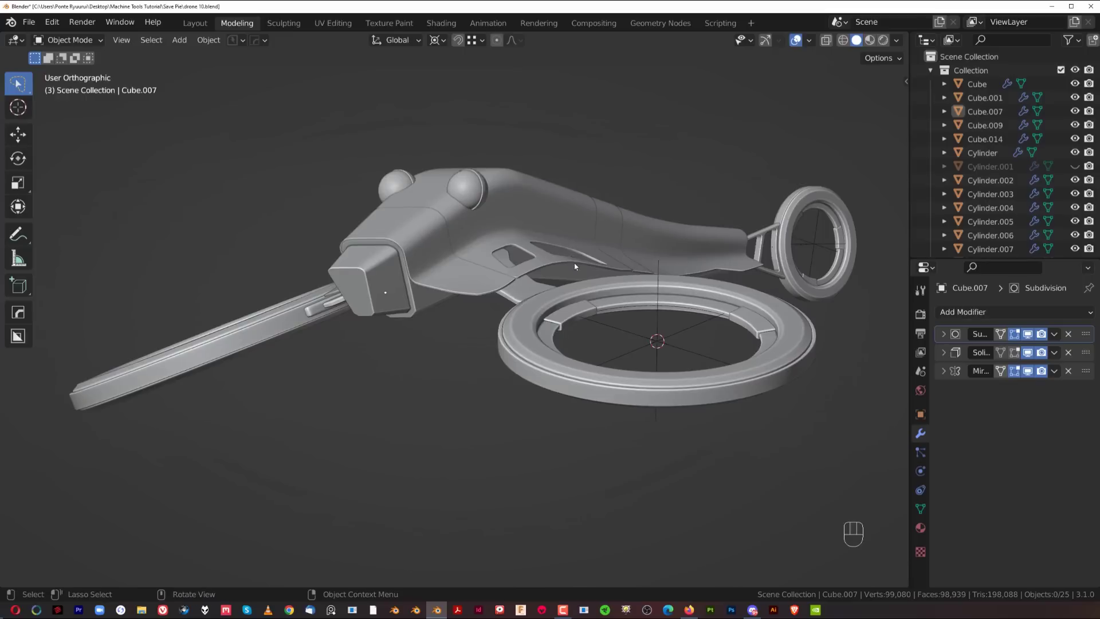
Snap the 3D cursor to the world origin in the drone scene.
{"action": "key", "text": "shift+s"}
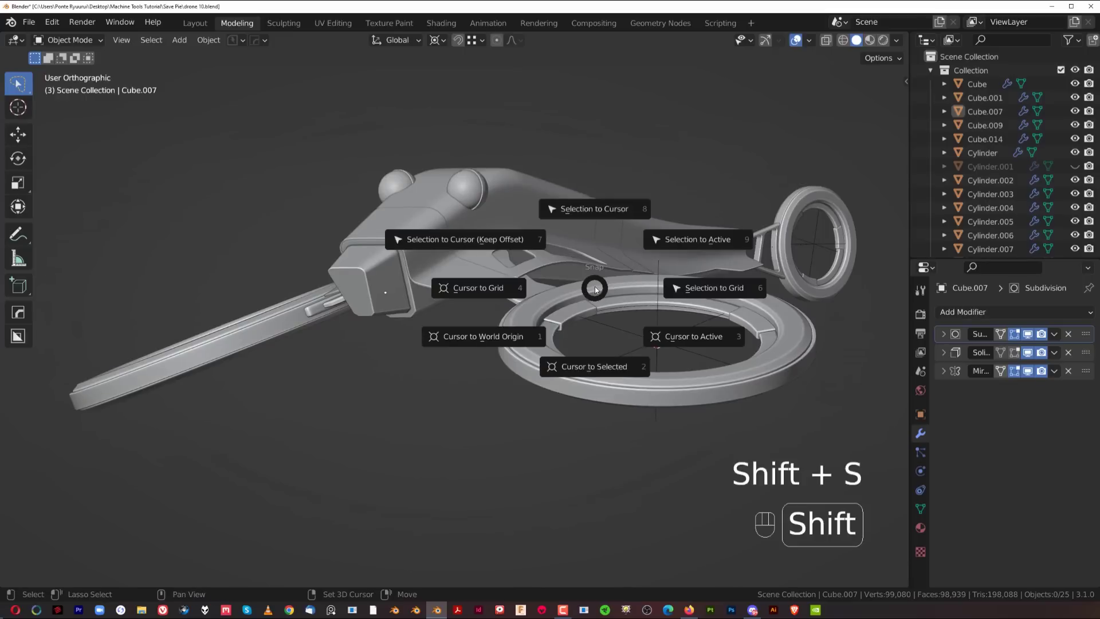
{"action": "left_click", "coordinate": [508, 336]}
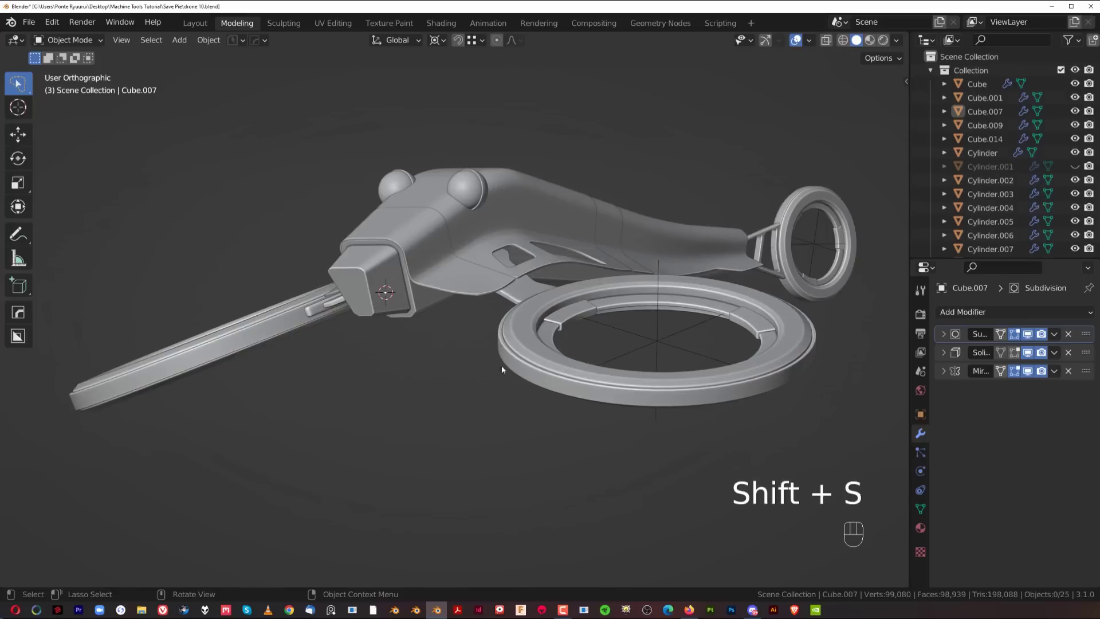
Add a camera at the 3D cursor and move it about 1.69 m down, below the drone's nose.
{"action": "key", "text": "shift+a"}
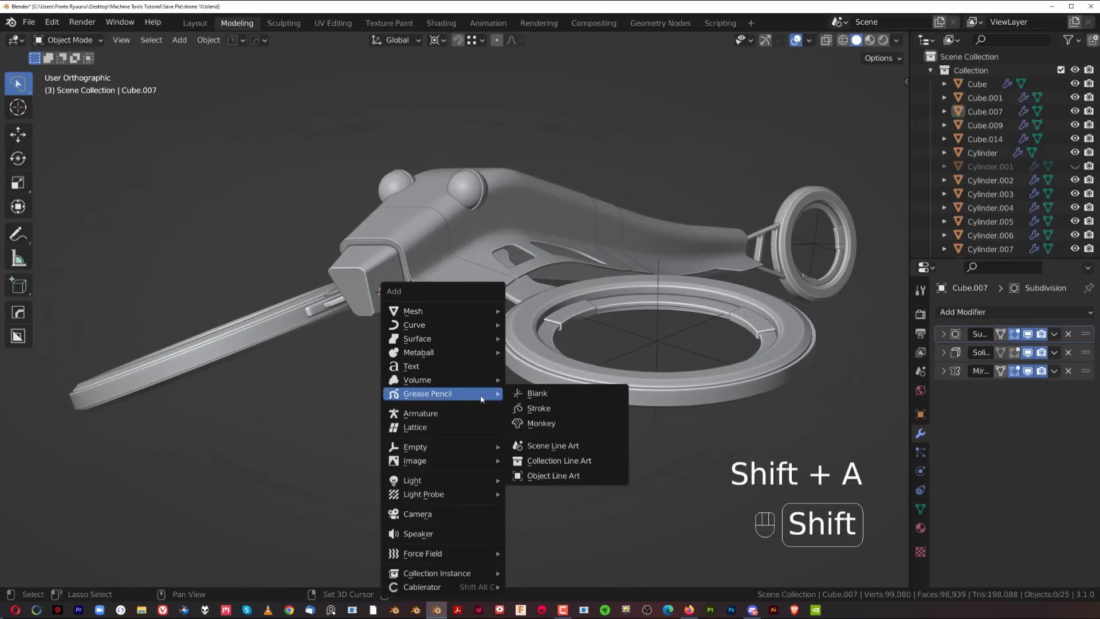
{"action": "left_click", "coordinate": [433, 514]}
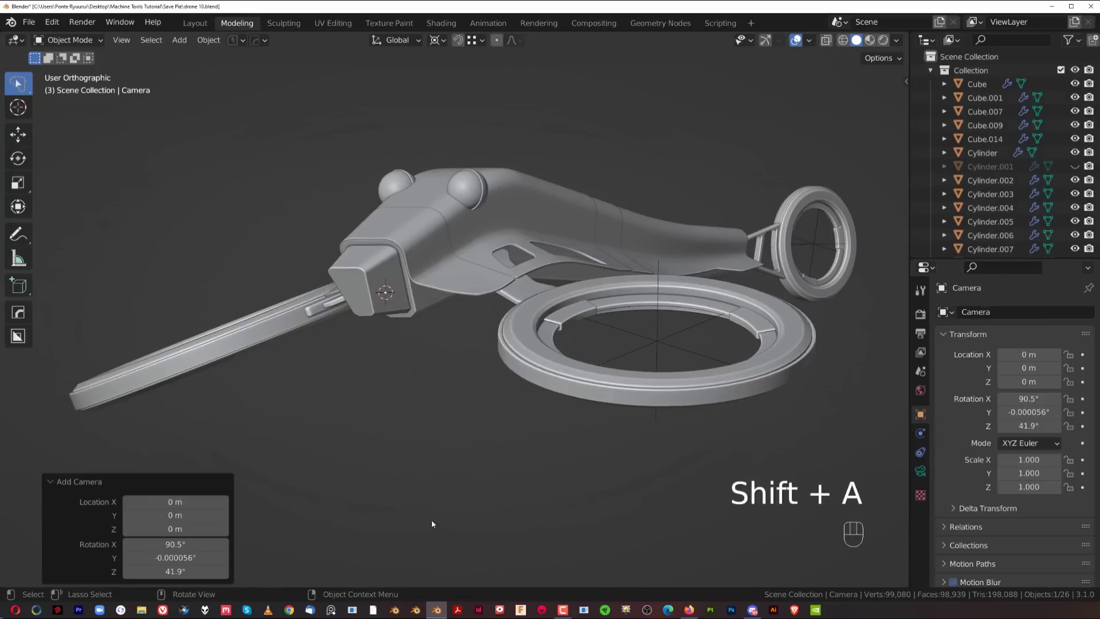
{"action": "key", "text": "g"}
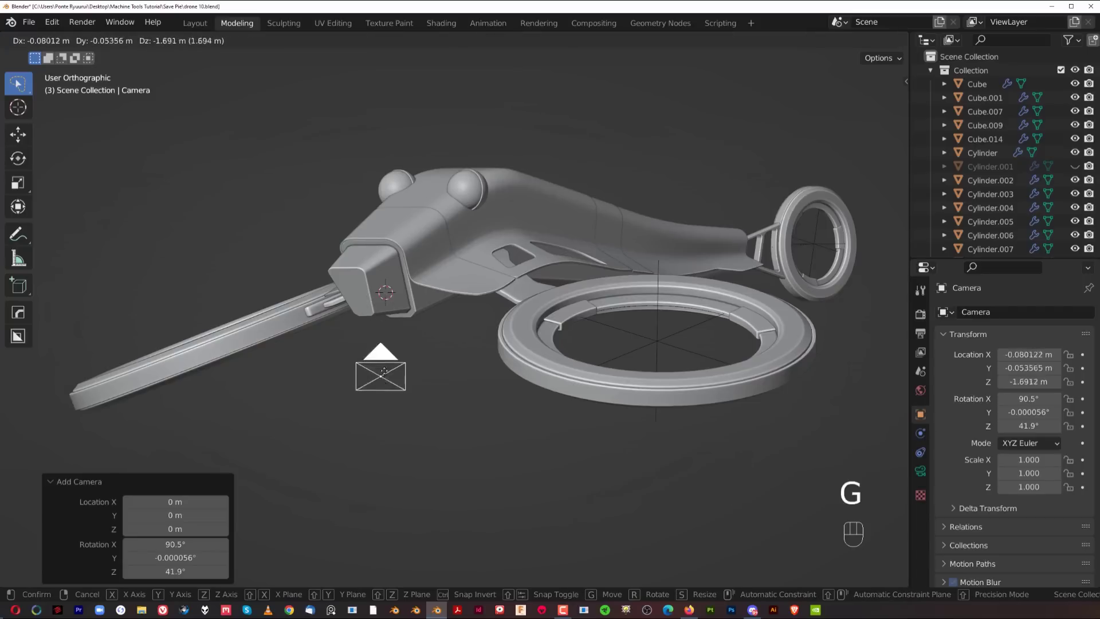
{"action": "left_click", "coordinate": [403, 391]}
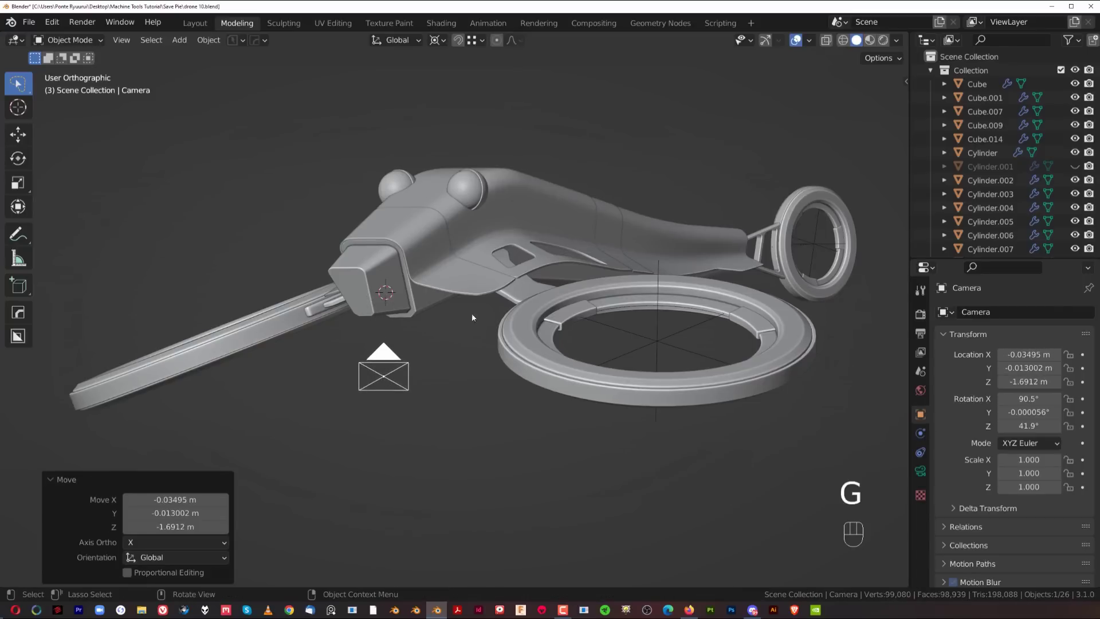
Delete the camera placed below the drone's nose.
{"action": "middle_click_drag", "start_coordinate": [465, 331], "coordinate": [510, 314]}
{"action": "key", "text": "x"}
{"action": "left_click", "coordinate": [590, 326]}
Create a camera from the current low front view of the drone with the Views pie's Smart View Cam.
{"action": "scroll", "coordinate": [435, 299], "scroll_direction": "up", "scroll_amount": 1}
{"action": "key", "text": "Page_Down"}
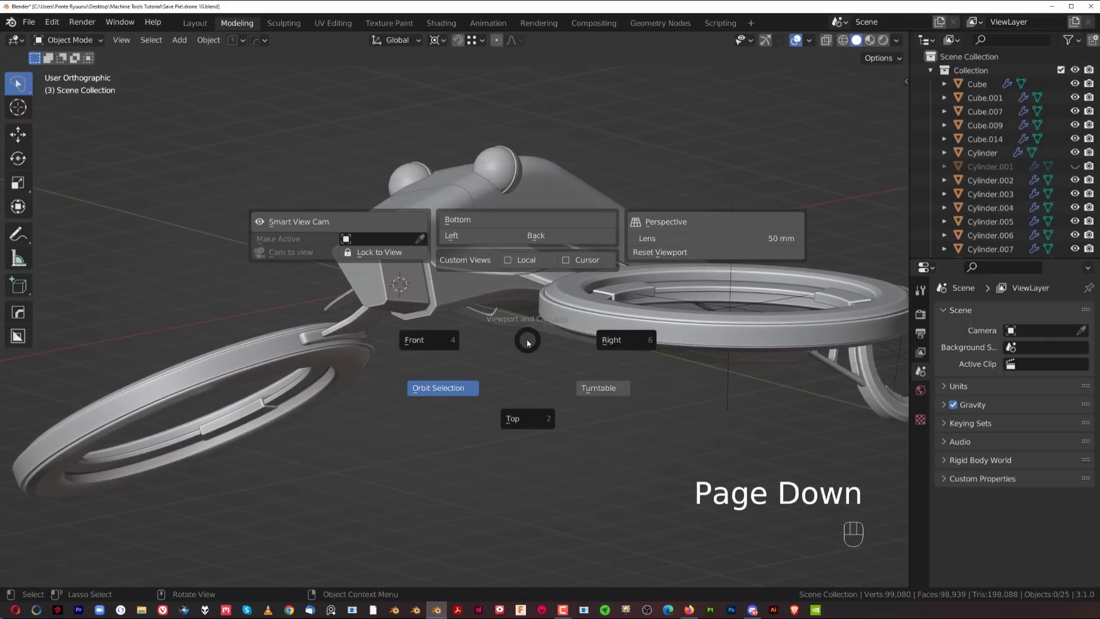
{"action": "left_click", "coordinate": [327, 229]}
Increase the new camera's focal length well above 50 mm through the Views pie.
{"action": "key", "text": "Page_Down"}
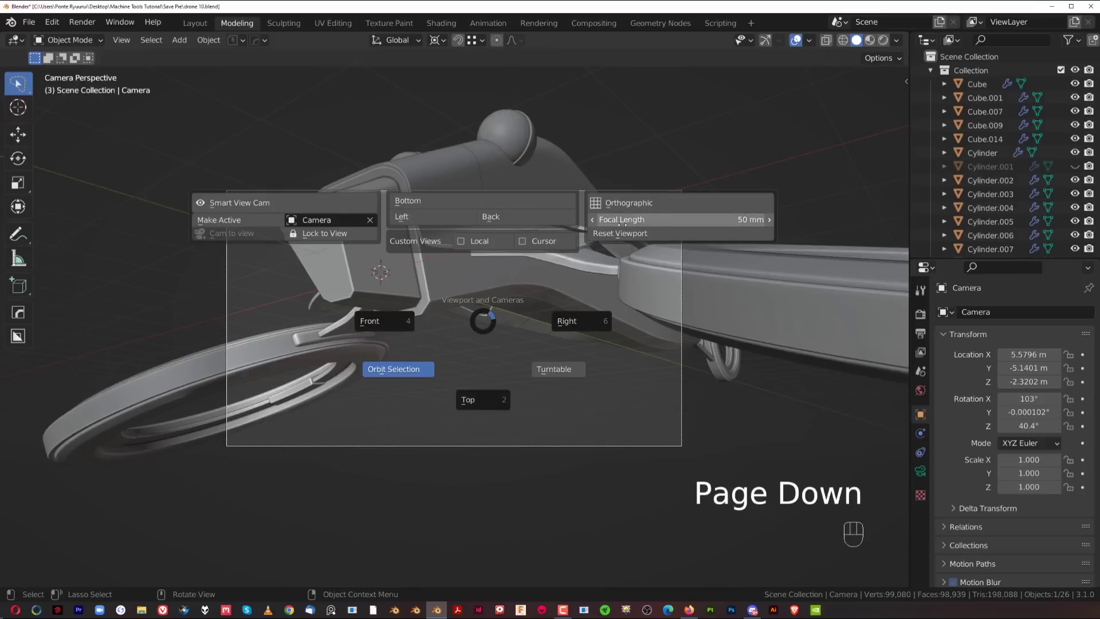
{"action": "left_click_drag", "start_coordinate": [622, 220], "coordinate": [726, 220]}
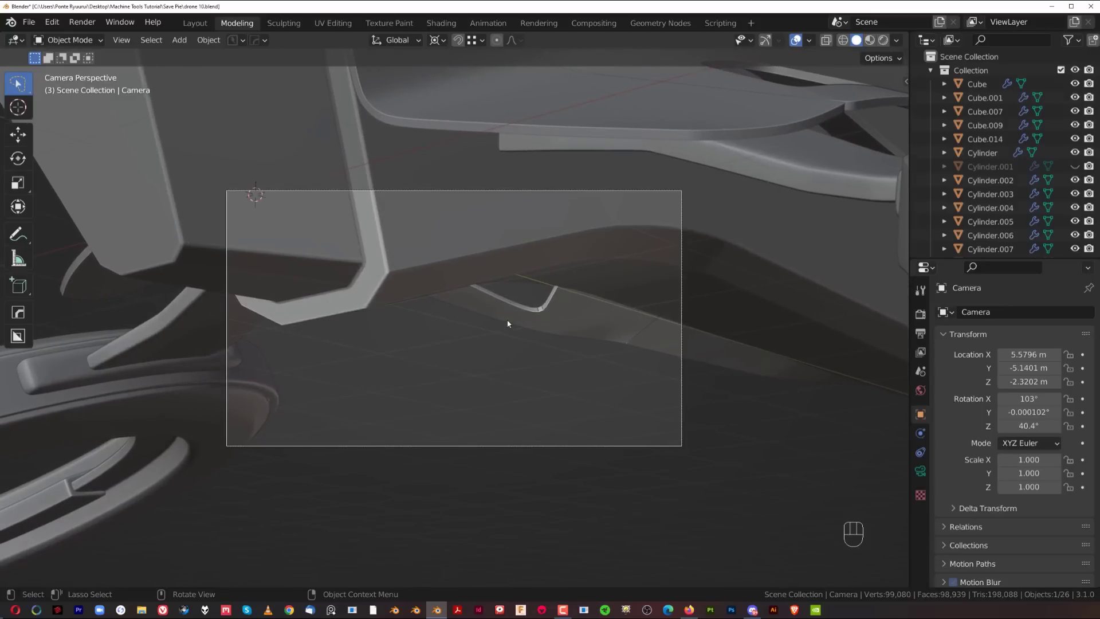
{"action": "scroll", "coordinate": [497, 328], "scroll_direction": "up", "scroll_amount": 2}
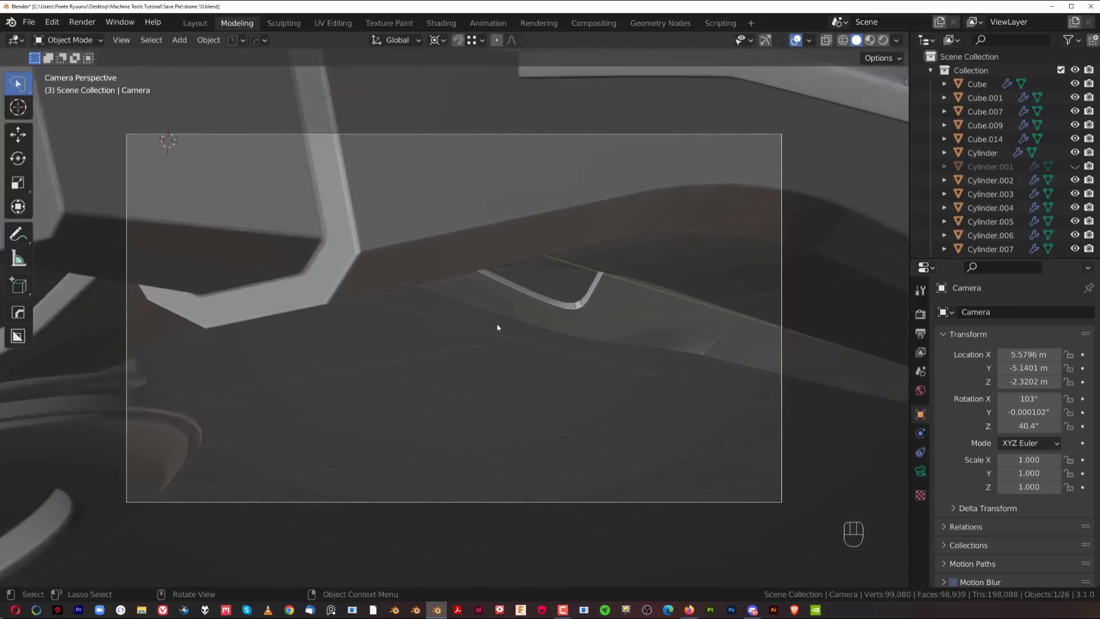
{"action": "scroll", "coordinate": [497, 328], "scroll_direction": "up", "scroll_amount": 1}
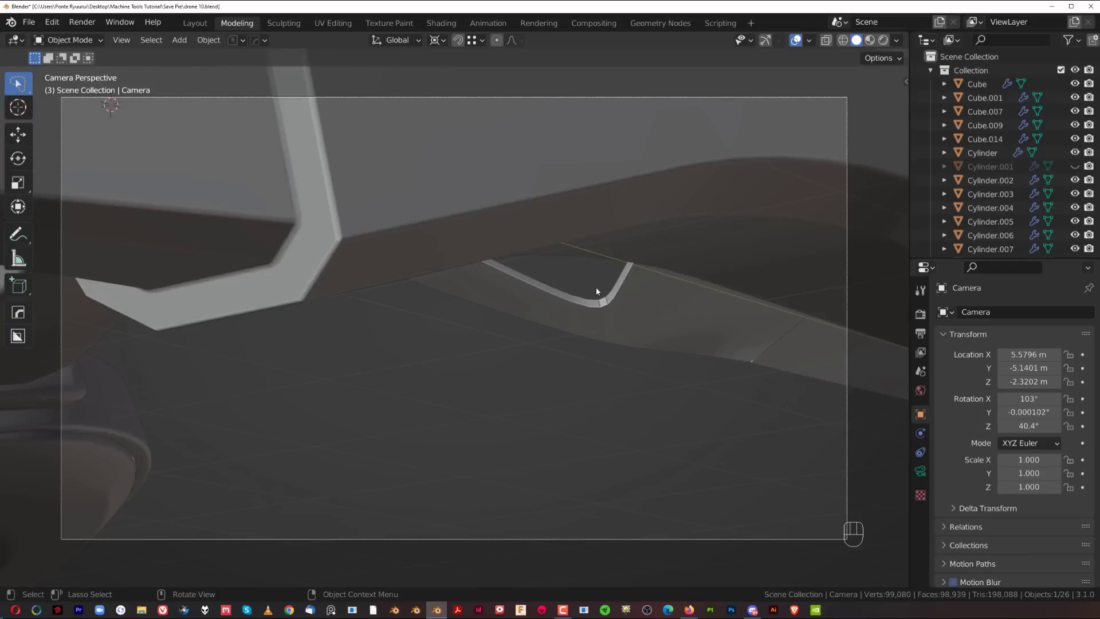
Enable Lock to View and pull the camera back until most of the drone fits inside its frame.
{"action": "key", "text": "Page_Down"}
{"action": "left_click", "coordinate": [472, 229]}
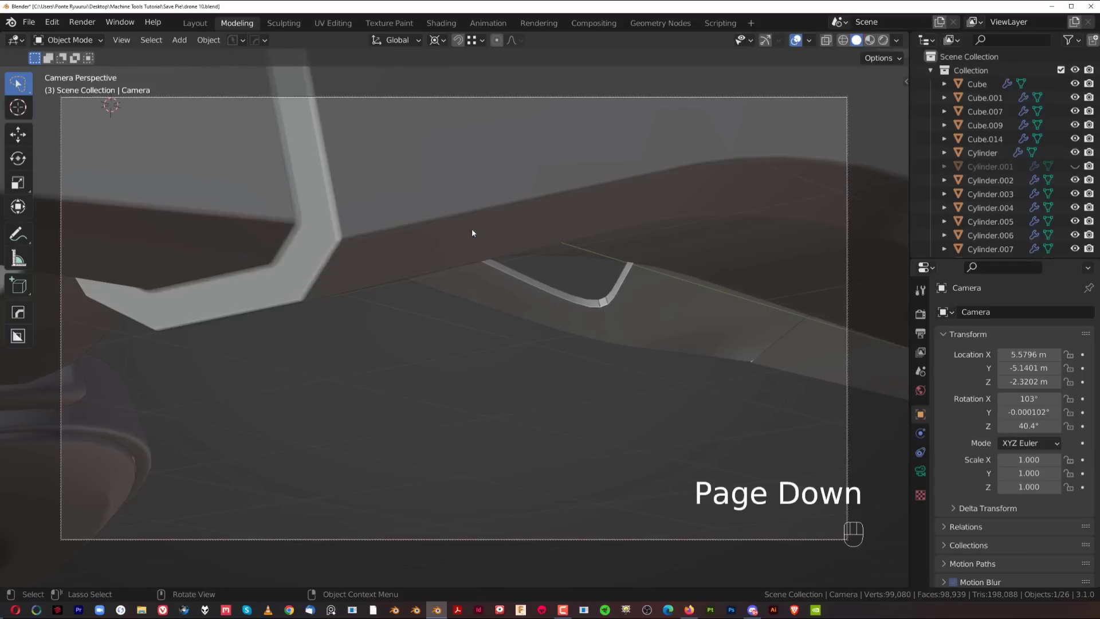
{"action": "scroll", "coordinate": [472, 231], "scroll_direction": "down", "scroll_amount": 8}
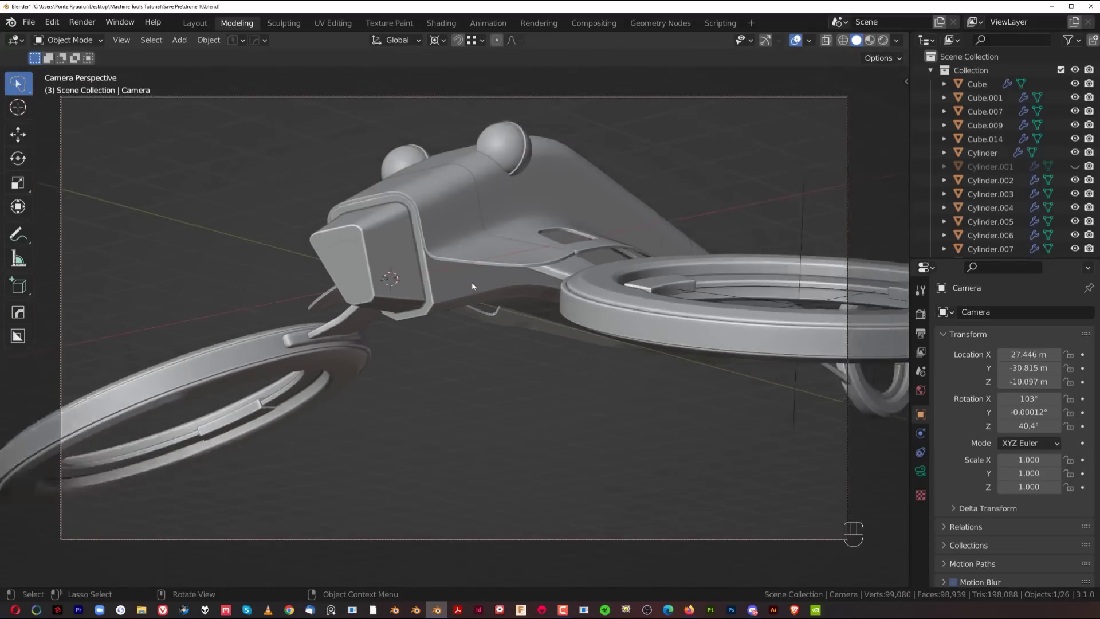
{"action": "scroll", "coordinate": [472, 285], "scroll_direction": "down", "scroll_amount": 4}
{"action": "scroll", "coordinate": [483, 318], "scroll_direction": "up", "scroll_amount": 3}
{"action": "scroll", "coordinate": [500, 333], "scroll_direction": "up", "scroll_amount": 1}
{"action": "middle_click_drag", "start_coordinate": [501, 332], "coordinate": [473, 329], "text": "shift"}
{"action": "scroll", "coordinate": [460, 277], "scroll_direction": "down", "scroll_amount": 2}
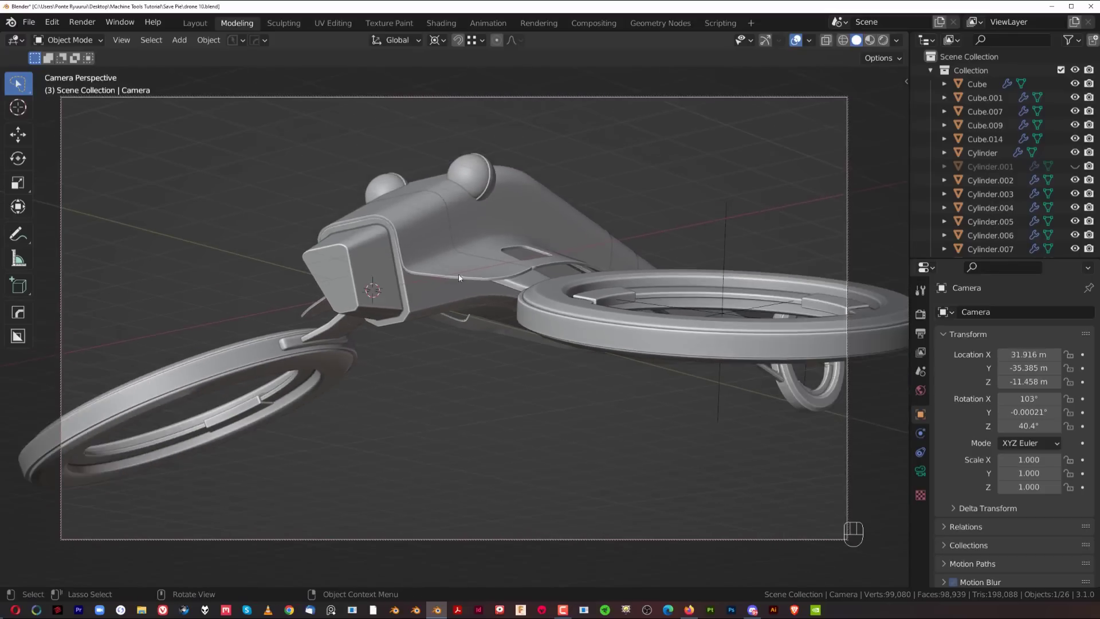
Orbit the locked camera around the drone's selected front shell and disable Lock to View.
{"action": "left_click", "coordinate": [459, 278]}
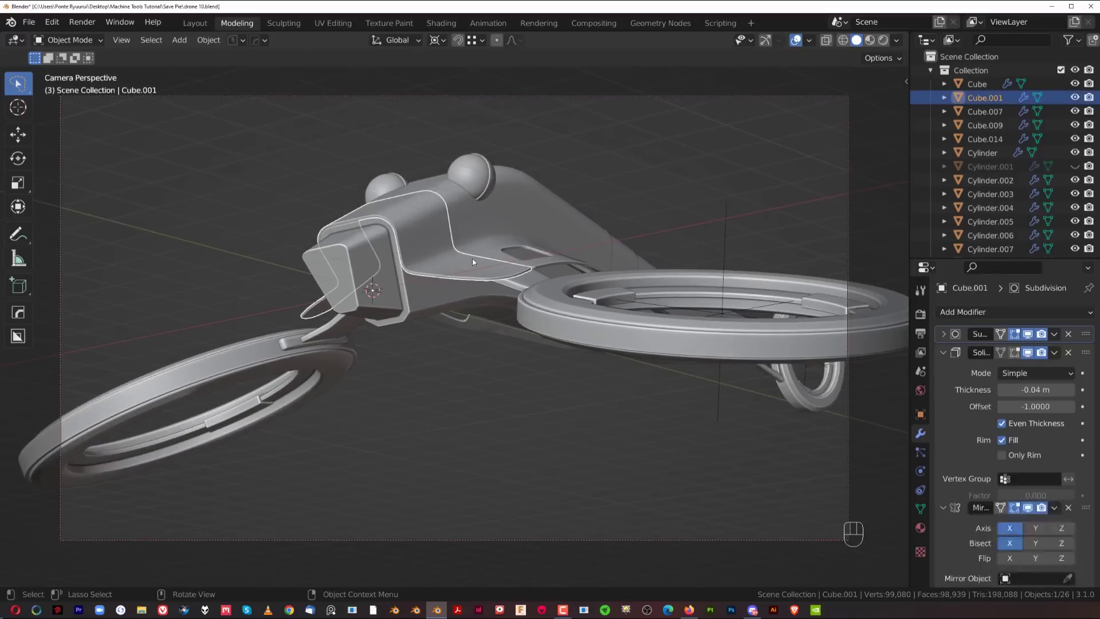
{"action": "middle_click_drag", "start_coordinate": [459, 257], "coordinate": [504, 268]}
{"action": "scroll", "coordinate": [450, 259], "scroll_direction": "up", "scroll_amount": 1}
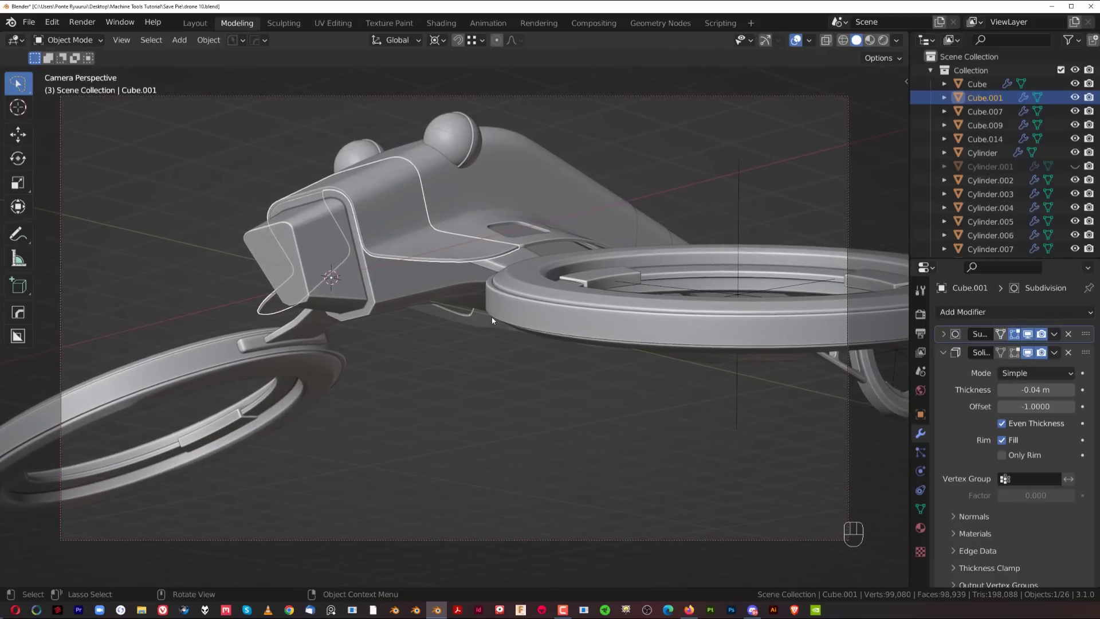
{"action": "key", "text": "Page_Down"}
{"action": "left_click", "coordinate": [346, 228]}
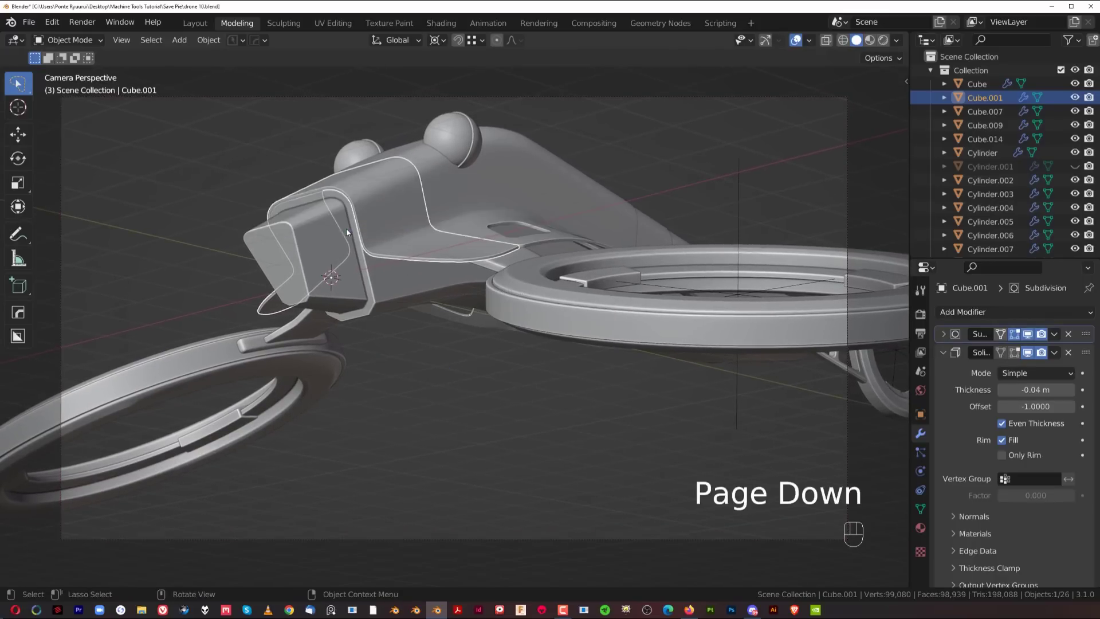
Leave the camera, frame the drone from the opposite side, and create a second camera from that view with Smart View Cam.
{"action": "scroll", "coordinate": [445, 311], "scroll_direction": "down", "scroll_amount": 5}
{"action": "middle_click_drag", "start_coordinate": [445, 270], "coordinate": [761, 270]}
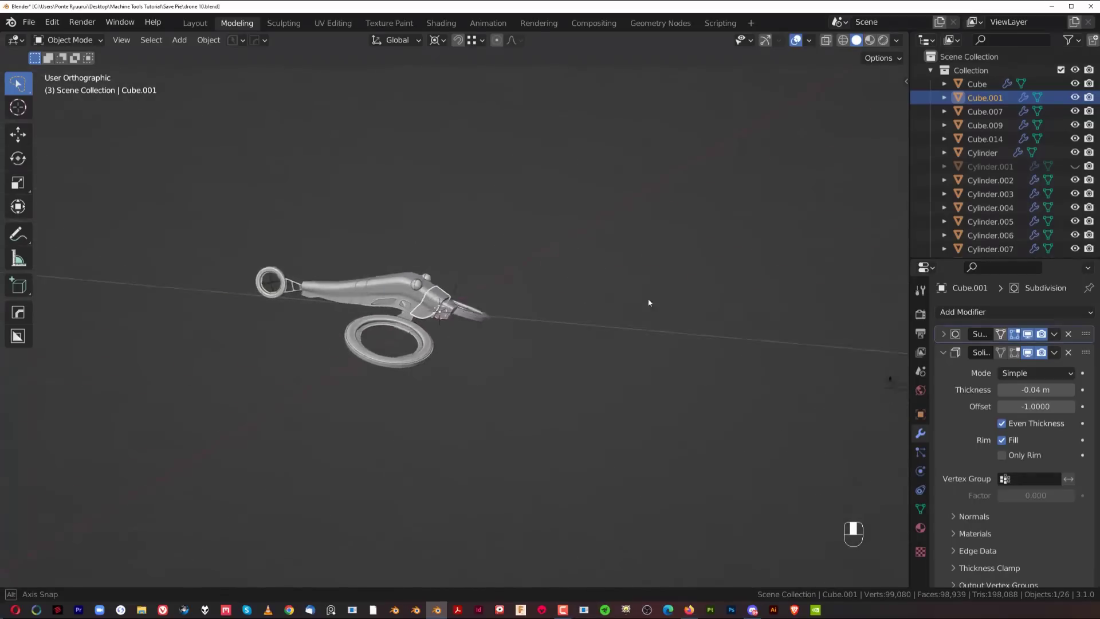
{"action": "scroll", "coordinate": [564, 307], "scroll_direction": "up", "scroll_amount": 5}
{"action": "left_click", "coordinate": [559, 224]}
{"action": "scroll", "coordinate": [560, 224], "scroll_direction": "up", "scroll_amount": 2}
{"action": "middle_click_drag", "start_coordinate": [515, 238], "coordinate": [486, 250]}
{"action": "middle_click_drag", "start_coordinate": [487, 250], "coordinate": [514, 307]}
{"action": "scroll", "coordinate": [545, 284], "scroll_direction": "up", "scroll_amount": 1}
{"action": "scroll", "coordinate": [507, 272], "scroll_direction": "down", "scroll_amount": 1}
{"action": "scroll", "coordinate": [520, 287], "scroll_direction": "up", "scroll_amount": 1}
{"action": "key", "text": "Page_Down"}
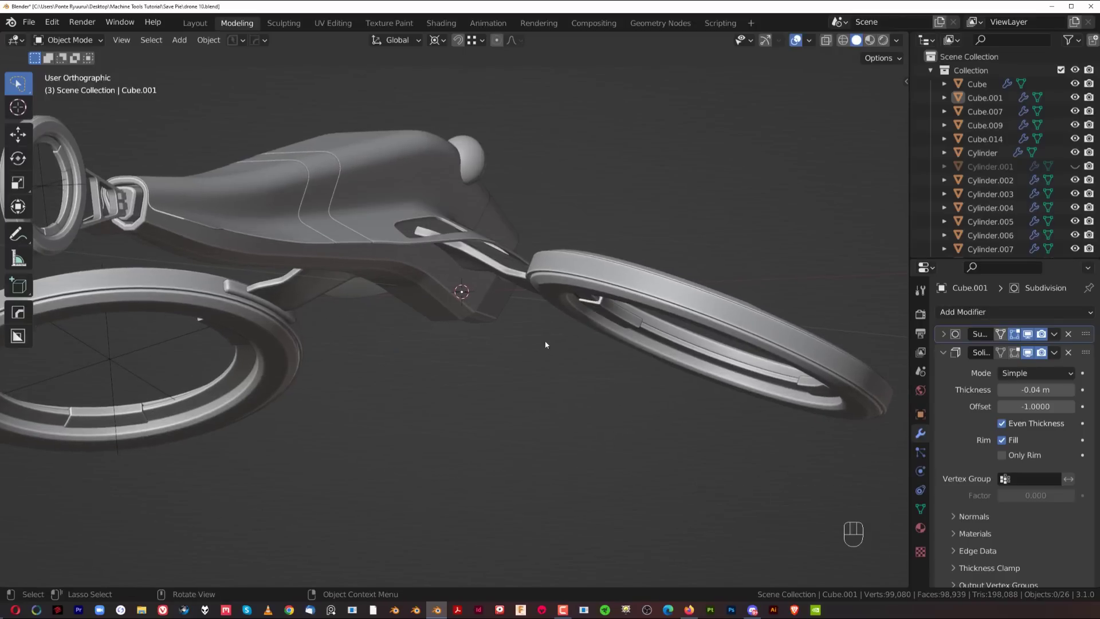
{"action": "key", "text": "Page_Down"}
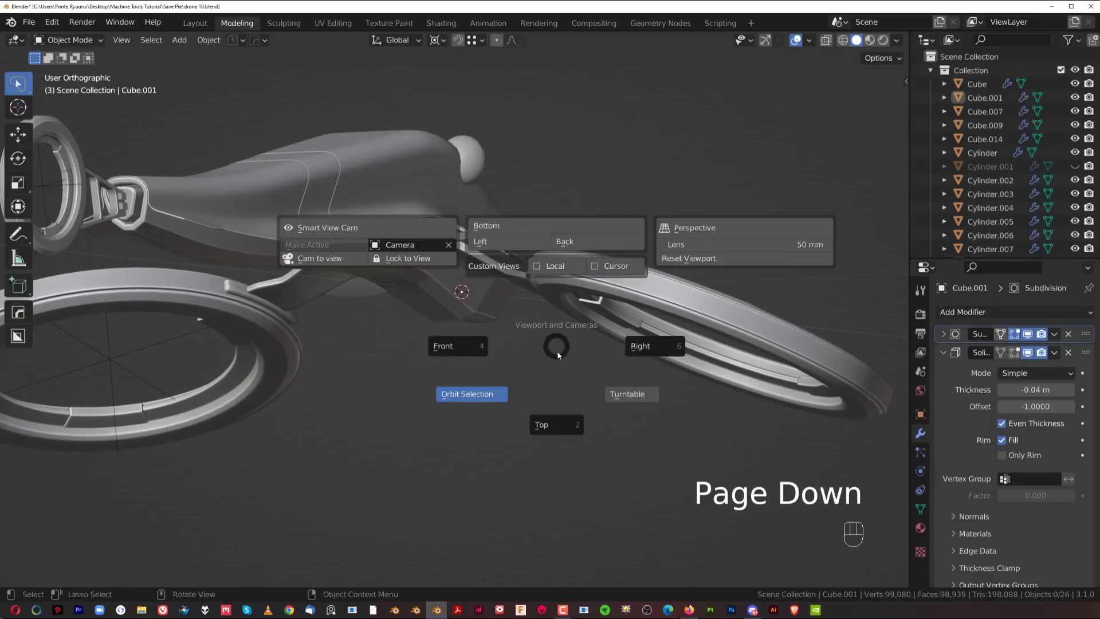
{"action": "key", "text": "alt"}
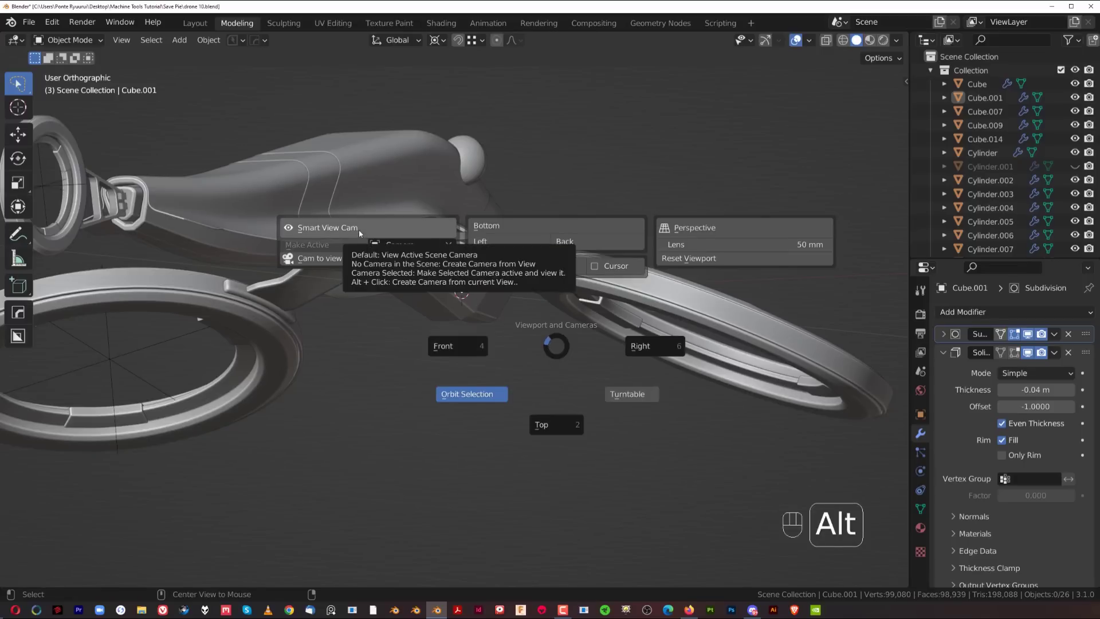
{"action": "left_click", "coordinate": [359, 229], "text": "alt"}
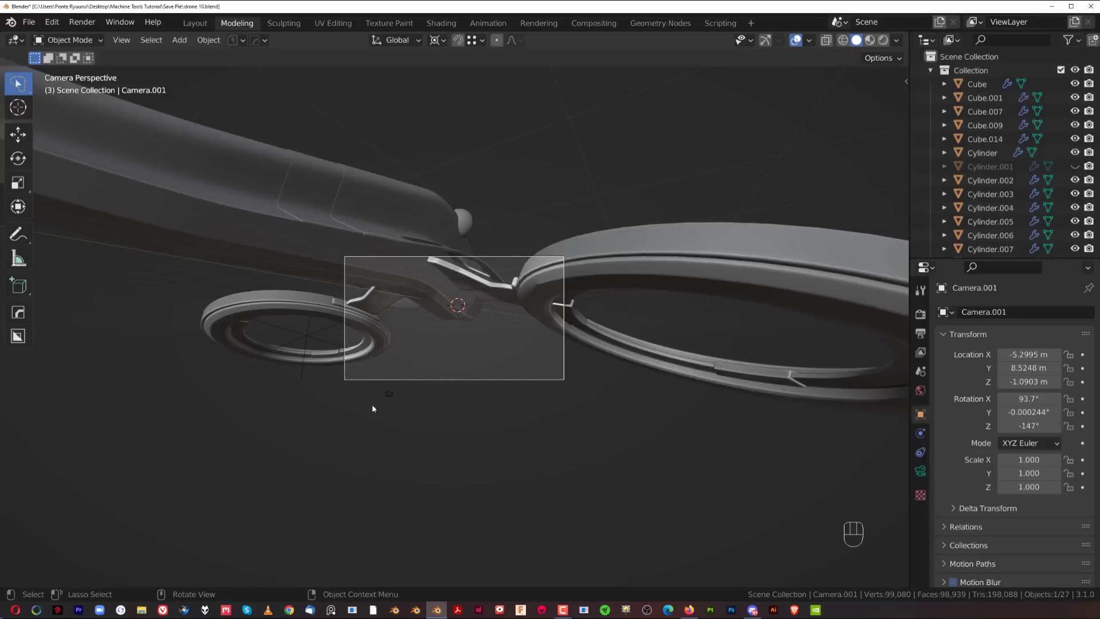
Set the second camera's focal length to 85 mm through the Views pie.
{"action": "left_click", "coordinate": [390, 394]}
{"action": "left_click", "coordinate": [439, 379]}
{"action": "scroll", "coordinate": [482, 374], "scroll_direction": "up", "scroll_amount": 6}
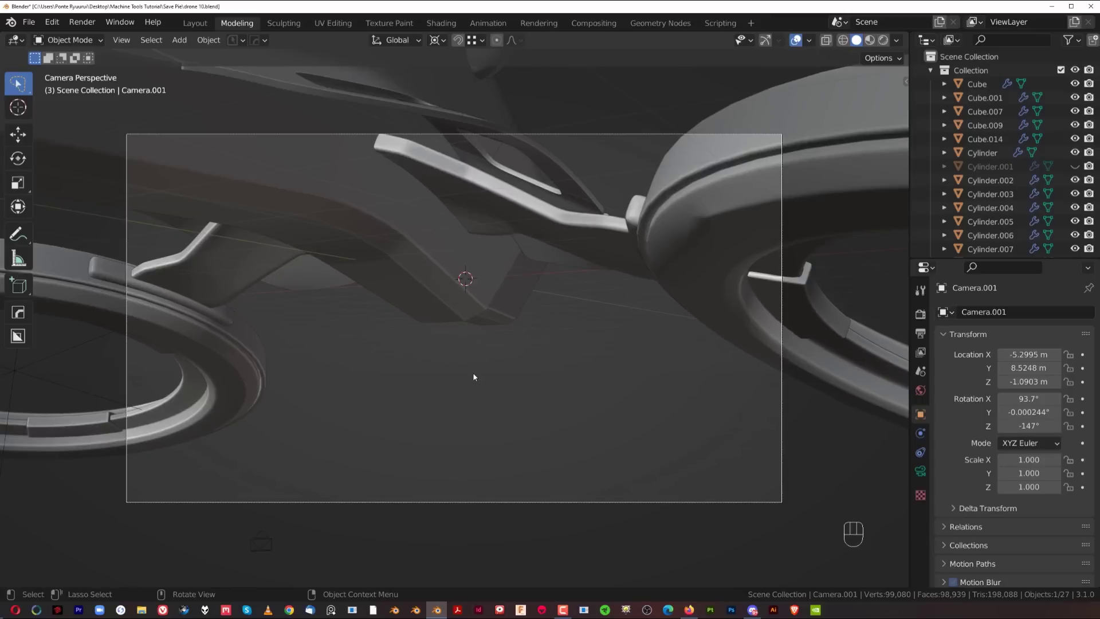
{"action": "key", "text": "Page_Down"}
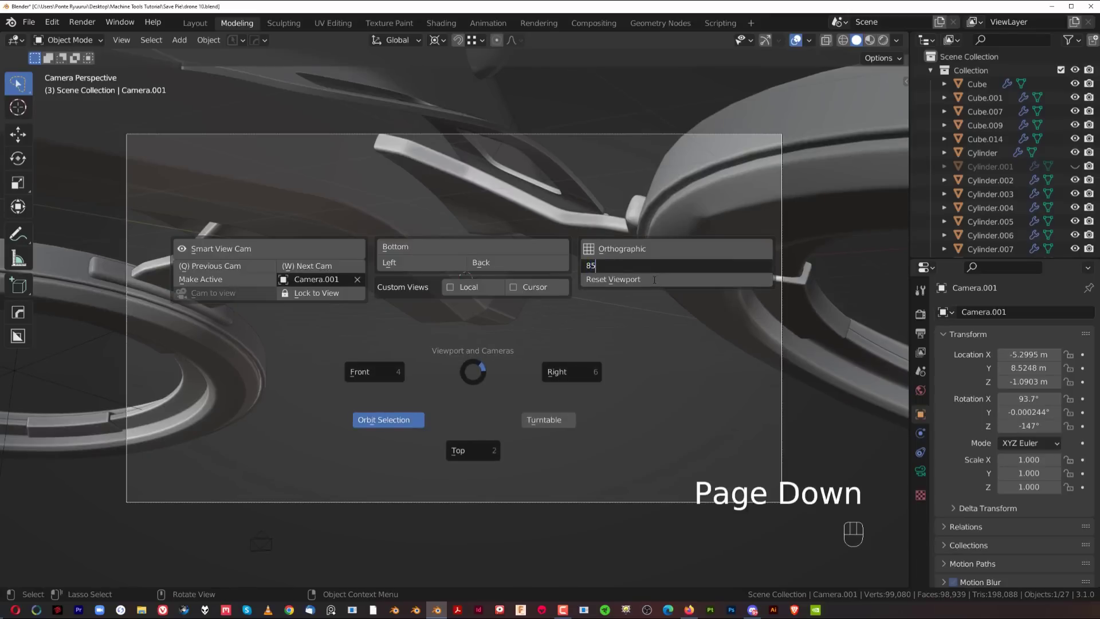
{"action": "type", "text": "85"}
{"action": "key", "text": "Return"}
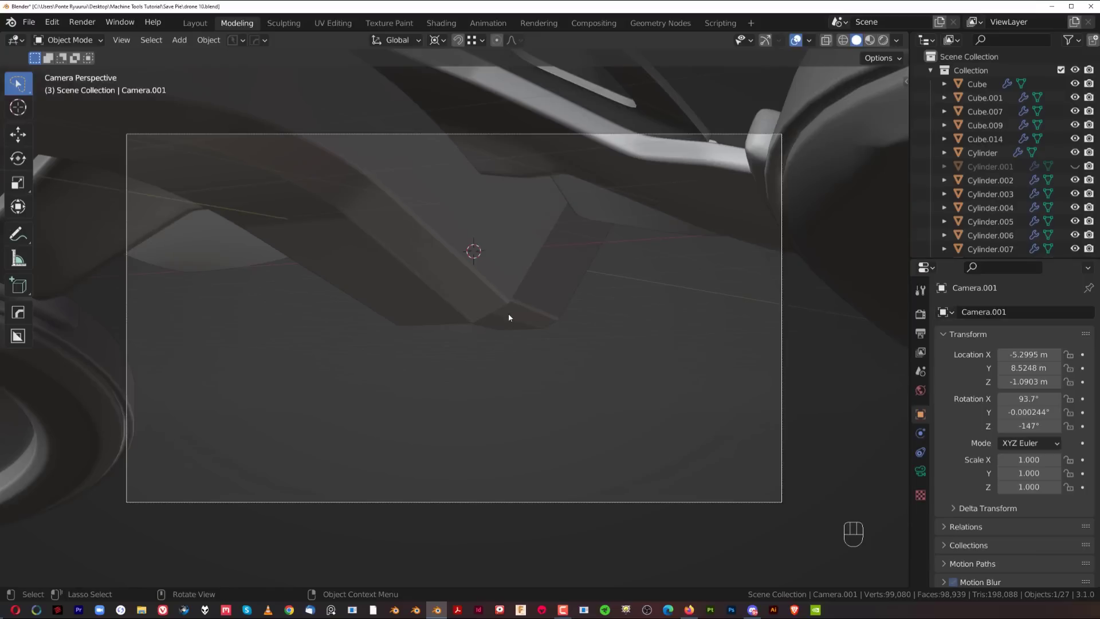
Enable Lock to View for the second camera and pull it back to frame the drone.
{"action": "key", "text": "Page_Down"}
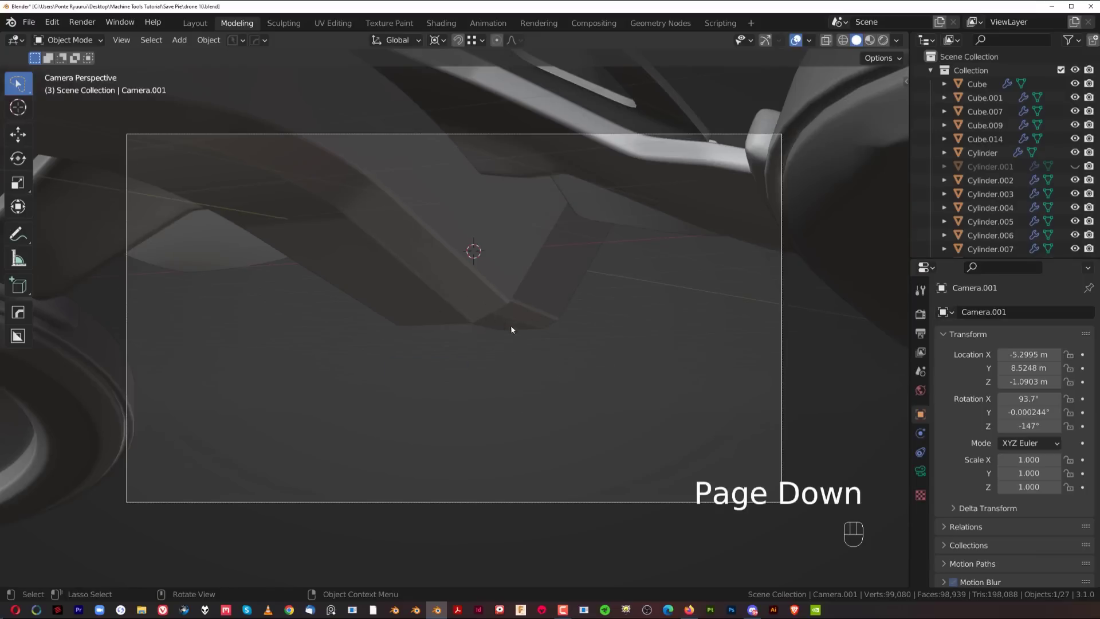
{"action": "key", "text": "Page_Down"}
{"action": "key", "text": "Page_Down"}
{"action": "left_click", "coordinate": [295, 258]}
{"action": "scroll", "coordinate": [363, 301], "scroll_direction": "down", "scroll_amount": 8}
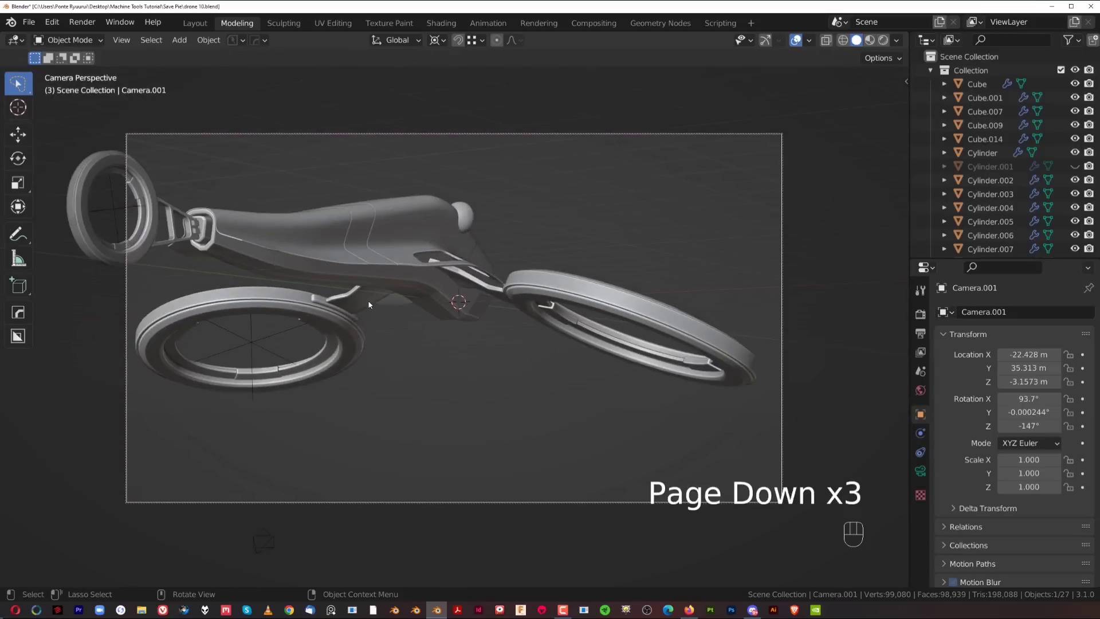
{"action": "middle_click_drag", "start_coordinate": [368, 304], "coordinate": [432, 279], "text": "shift"}
{"action": "scroll", "coordinate": [390, 291], "scroll_direction": "up", "scroll_amount": 2}
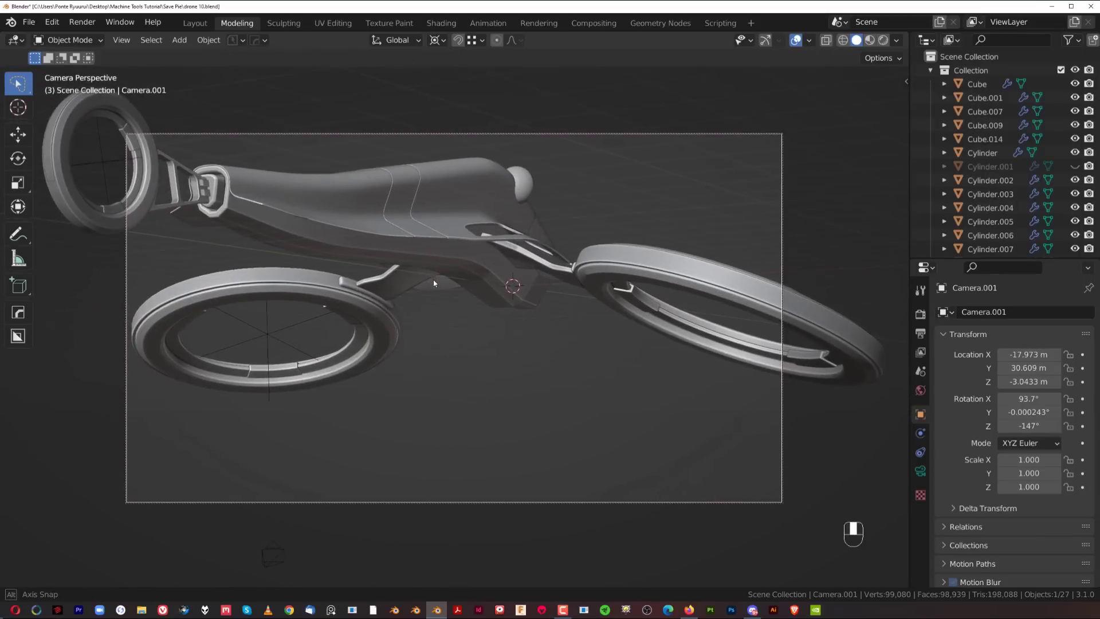
Refine the second camera's framing around the drone's selected main body and turn off Lock to View.
{"action": "scroll", "coordinate": [441, 258], "scroll_direction": "up", "scroll_amount": 1}
{"action": "left_click", "coordinate": [448, 236]}
{"action": "scroll", "coordinate": [448, 236], "scroll_direction": "up", "scroll_amount": 1}
{"action": "middle_click_drag", "start_coordinate": [448, 236], "coordinate": [467, 272], "text": "shift"}
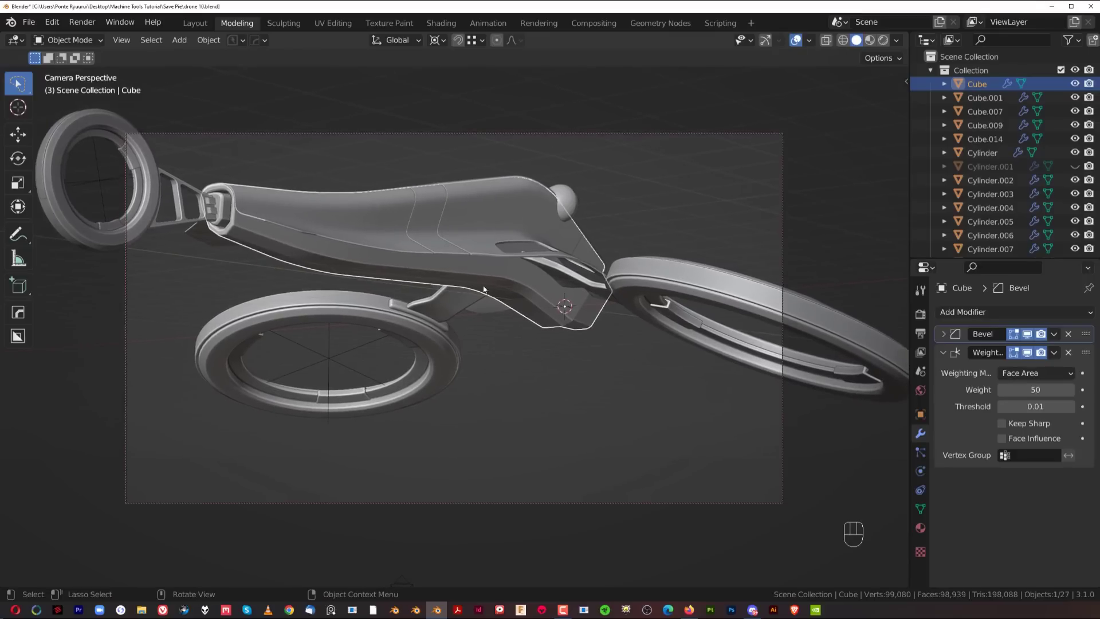
{"action": "key", "text": "Page_Down"}
{"action": "left_click", "coordinate": [339, 229]}
Leave the camera view, select the second camera in the scene, and make it the active camera to look through.
{"action": "scroll", "coordinate": [458, 267], "scroll_direction": "down", "scroll_amount": 5}
{"action": "middle_click_drag", "start_coordinate": [577, 287], "coordinate": [427, 302]}
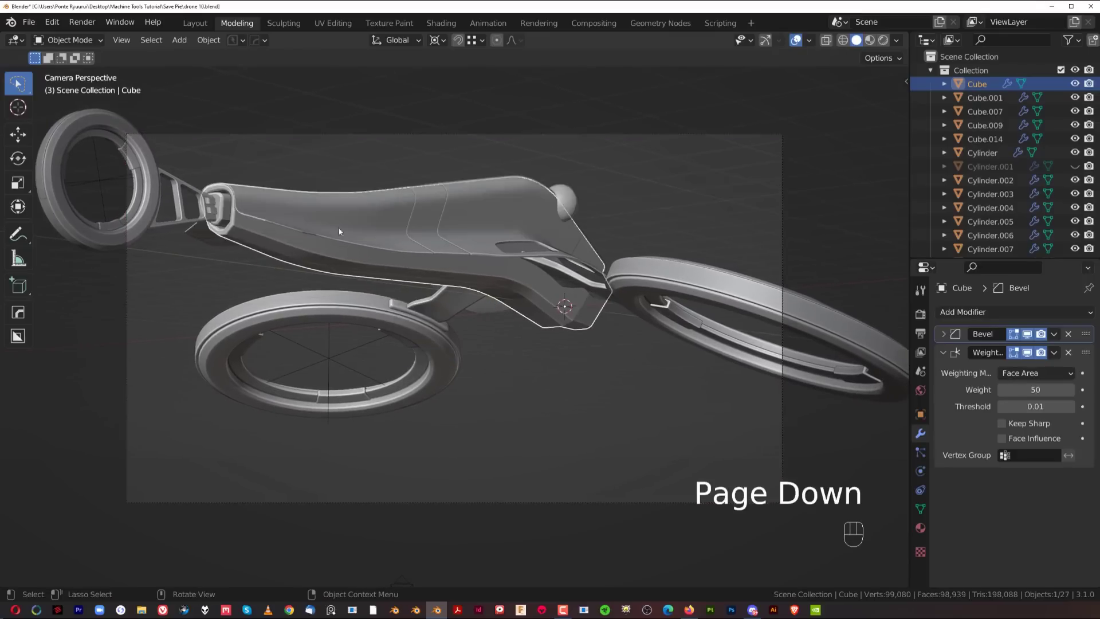
{"action": "scroll", "coordinate": [427, 305], "scroll_direction": "down", "scroll_amount": 4}
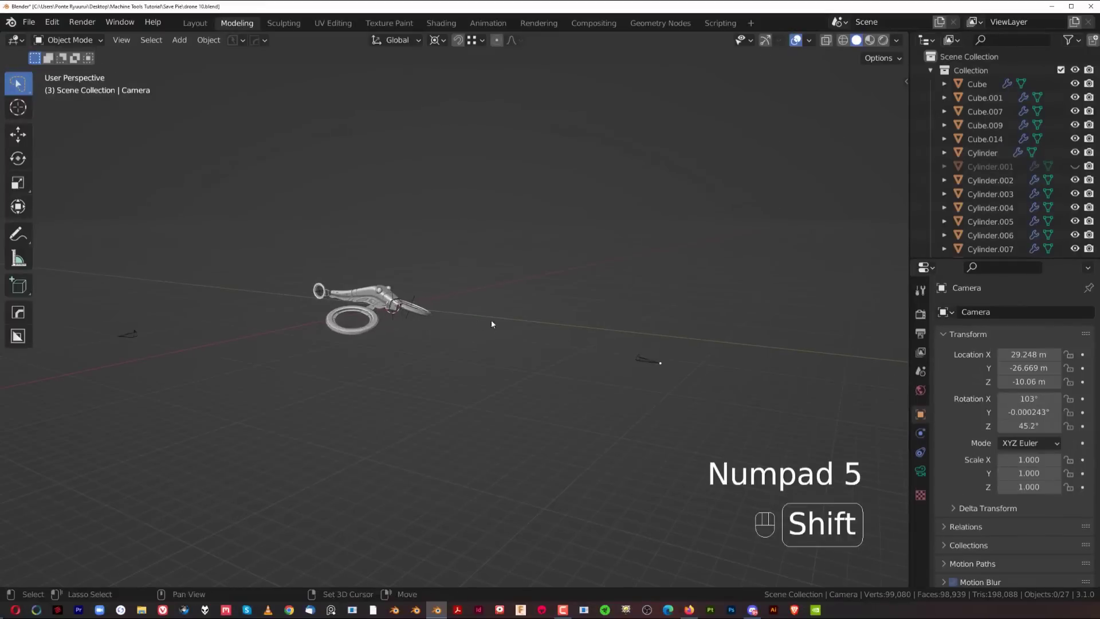
{"action": "middle_click_drag", "start_coordinate": [491, 321], "coordinate": [566, 315], "text": "shift"}
{"action": "left_click", "coordinate": [203, 327]}
{"action": "mouse_move", "coordinate": [409, 350]}
{"action": "middle_mouse_down"}
{"action": "mouse_move", "coordinate": [432, 342]}
{"action": "mouse_move", "coordinate": [386, 349]}
{"action": "mouse_move", "coordinate": [429, 327]}
{"action": "mouse_move", "coordinate": [395, 353]}
{"action": "middle_mouse_up"}
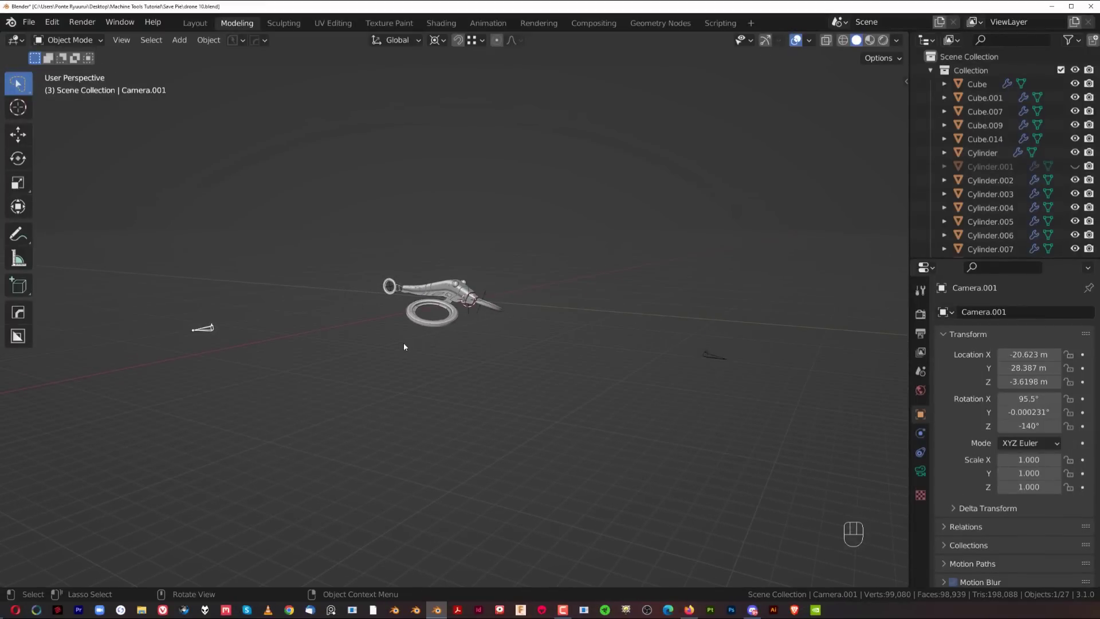
{"action": "key", "text": "ctrl+KP_0"}
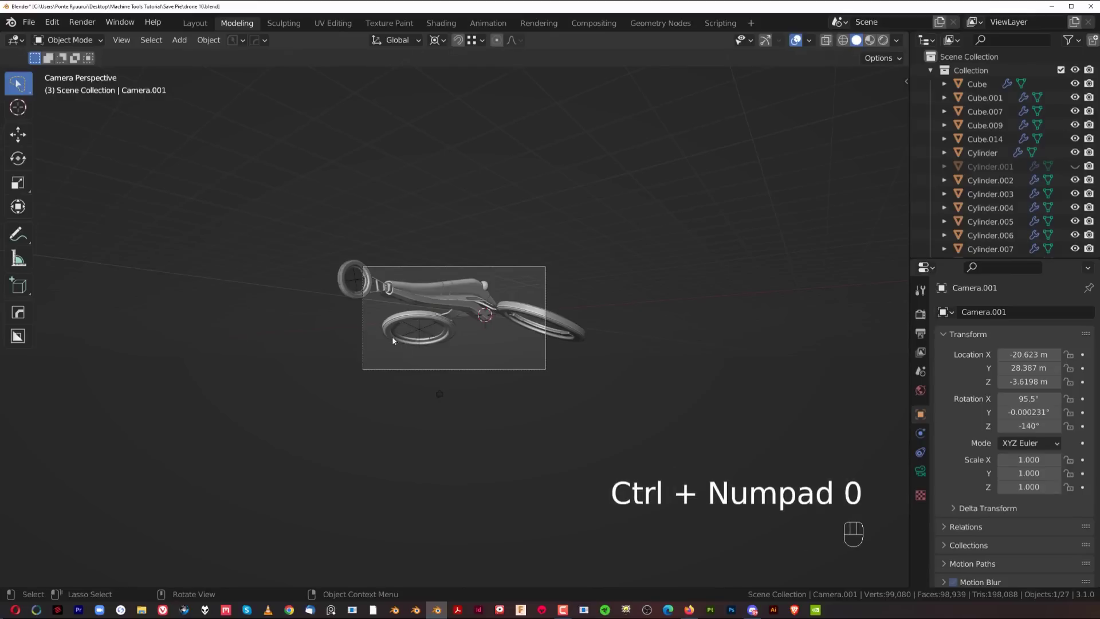
Select a part of the drone's body, orbit to a new angle and move the second camera there with Cam to view.
{"action": "left_click", "coordinate": [507, 263]}
{"action": "middle_click_drag", "start_coordinate": [506, 262], "coordinate": [444, 284]}
{"action": "scroll", "coordinate": [464, 248], "scroll_direction": "up", "scroll_amount": 2}
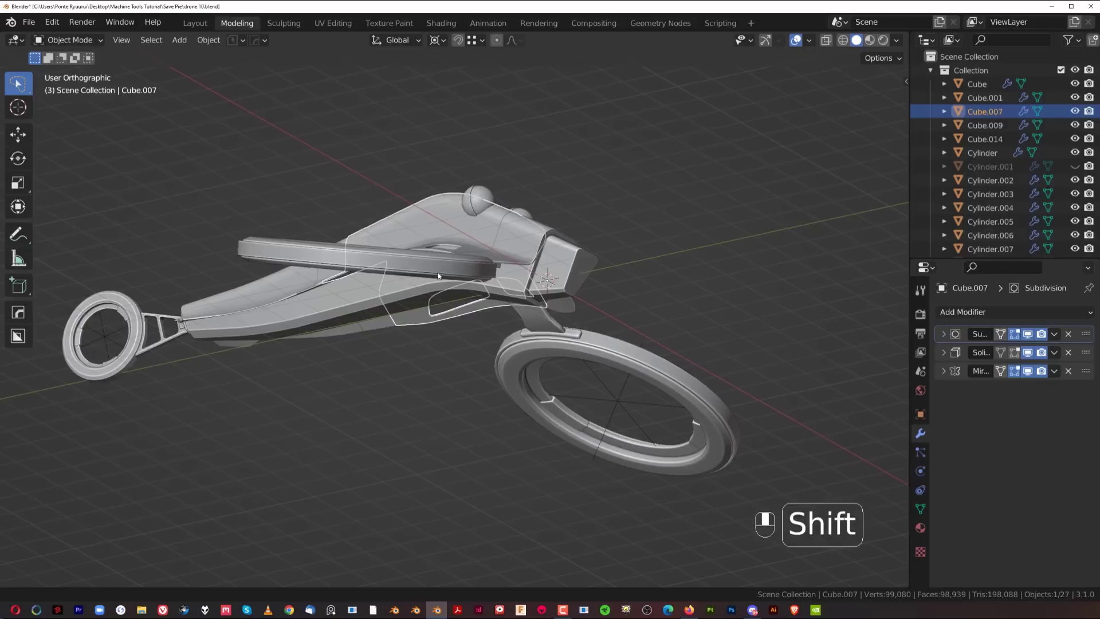
{"action": "key", "text": "Page_Down"}
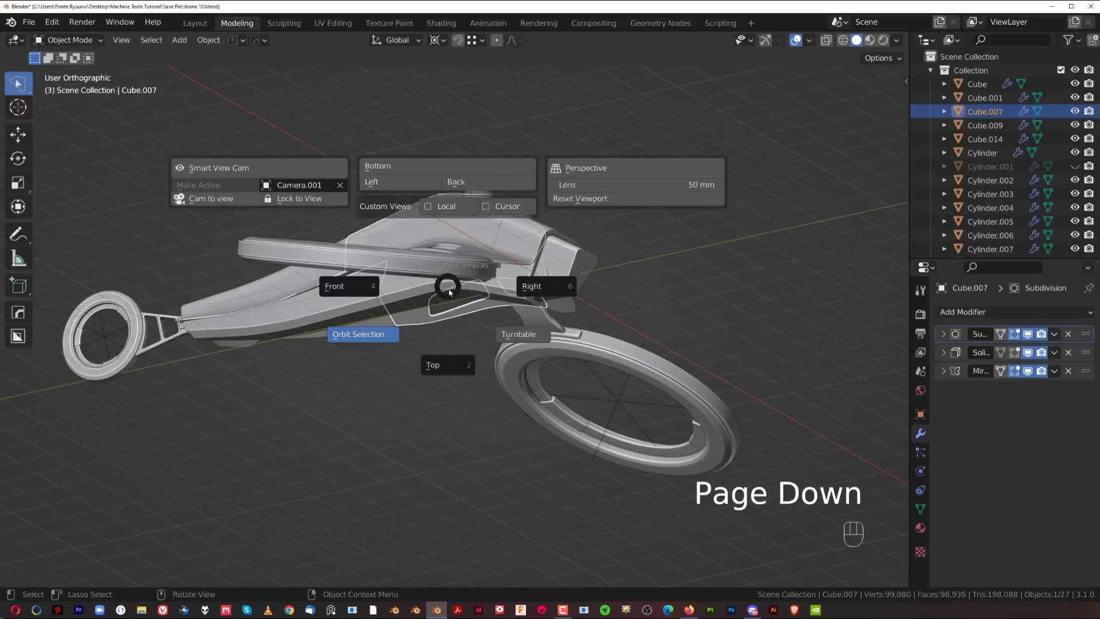
{"action": "left_click", "coordinate": [209, 199]}
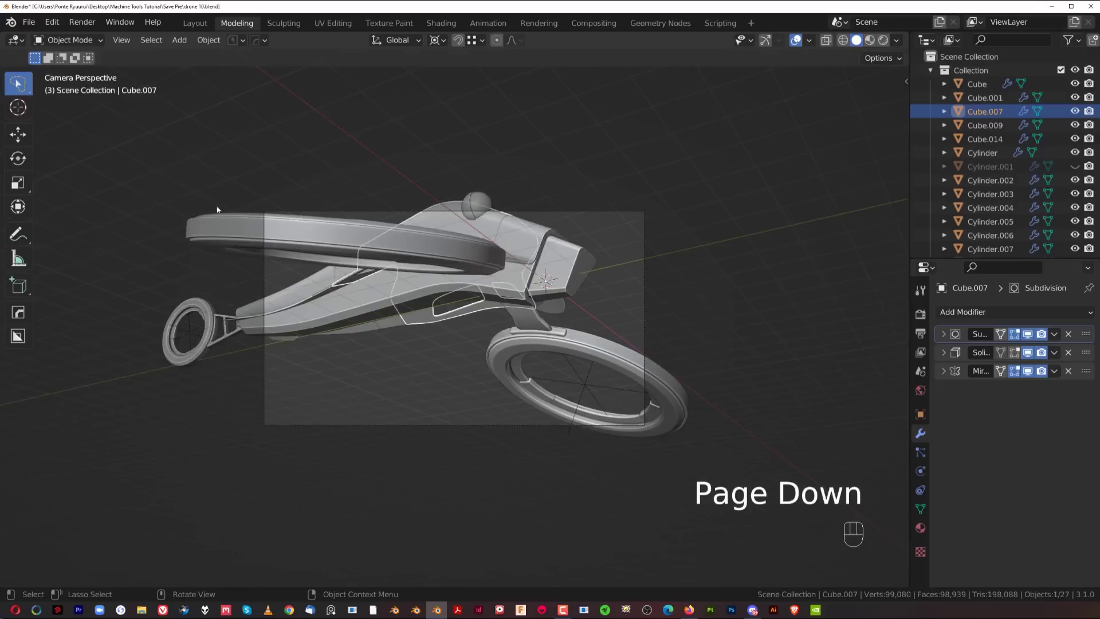
{"action": "scroll", "coordinate": [484, 230], "scroll_direction": "down", "scroll_amount": 5}
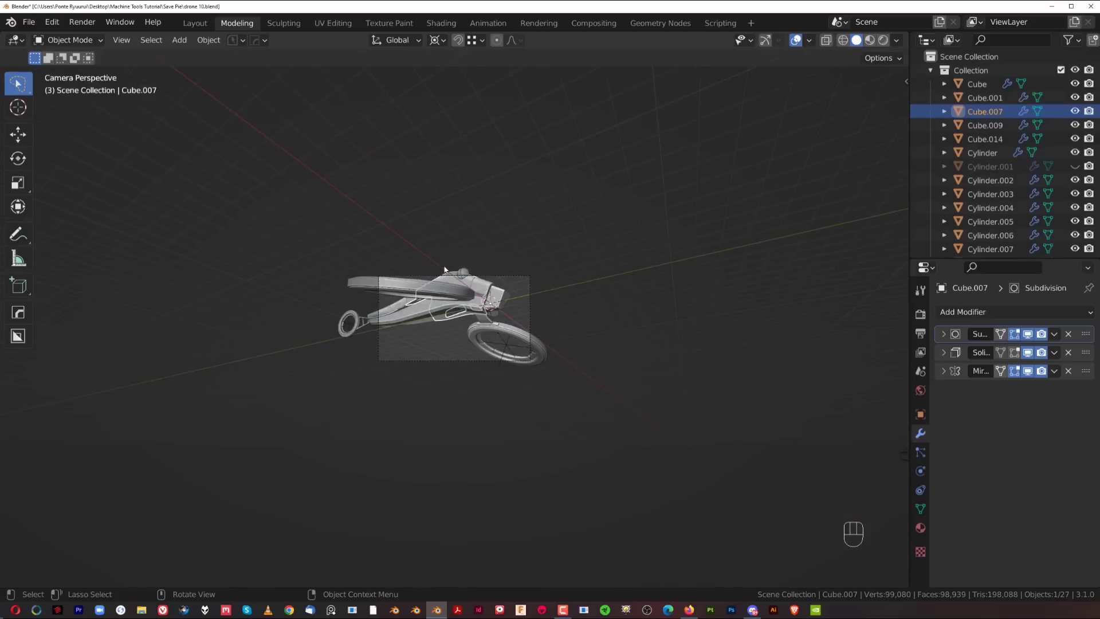
Select the second camera in the scene, look through it and enable Lock to View.
{"action": "middle_click_drag", "start_coordinate": [269, 330], "coordinate": [475, 328]}
{"action": "scroll", "coordinate": [473, 404], "scroll_direction": "up", "scroll_amount": 3}
{"action": "left_click", "coordinate": [443, 473]}
{"action": "key", "text": "ctrl+KP_0"}
{"action": "scroll", "coordinate": [529, 411], "scroll_direction": "up", "scroll_amount": 5}
{"action": "middle_click_drag", "start_coordinate": [550, 314], "coordinate": [331, 283], "text": "shift"}
{"action": "key", "text": "Page_Down"}
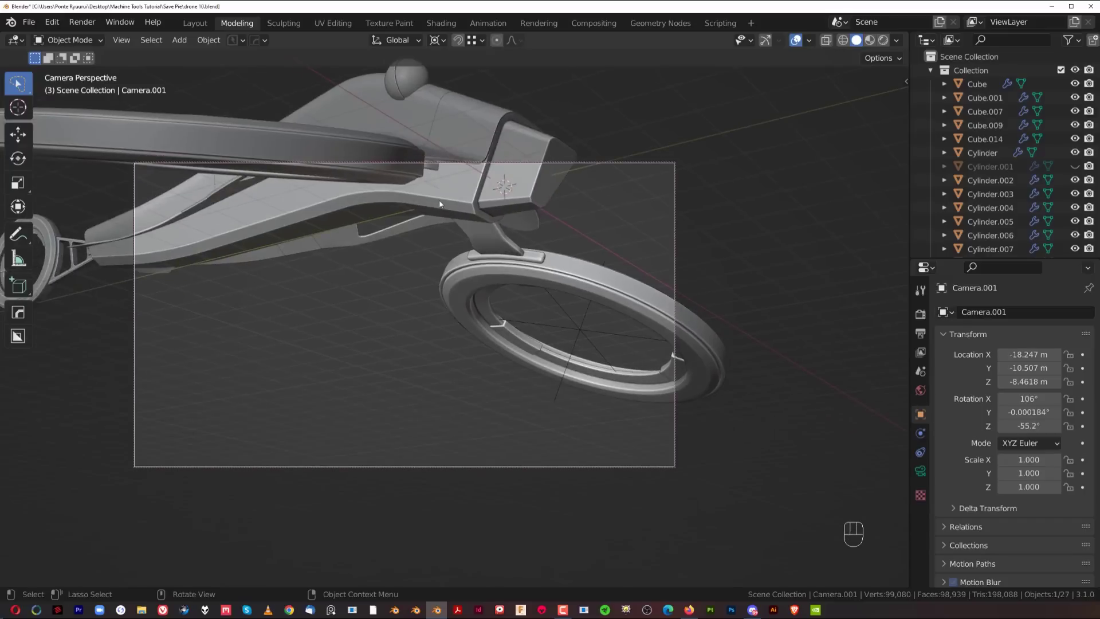
Select the drone's main body, reframe the second camera around it and turn off Lock to View.
{"action": "left_click", "coordinate": [439, 203]}
{"action": "middle_click_drag", "start_coordinate": [439, 204], "coordinate": [392, 339], "text": "shift"}
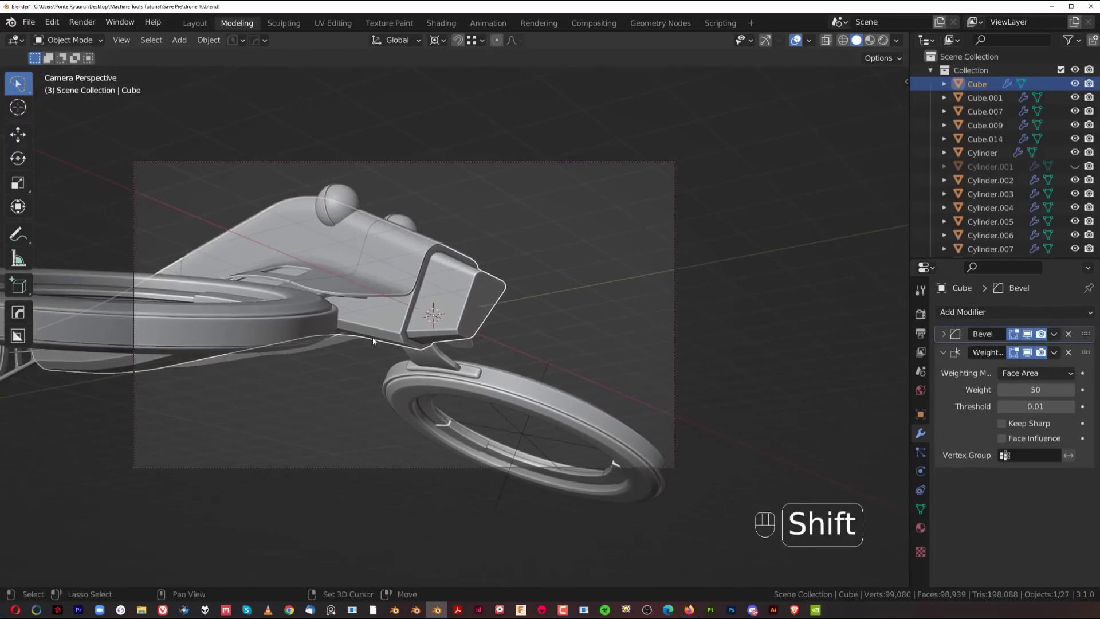
{"action": "key", "text": "Page_Down"}
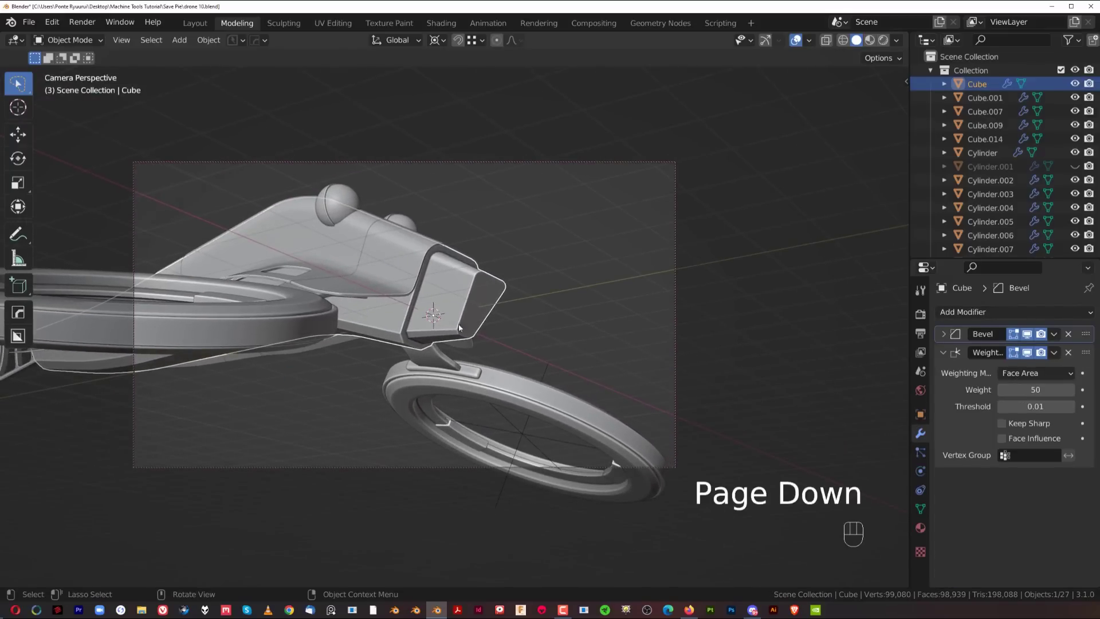
{"action": "key", "text": "Page_Down"}
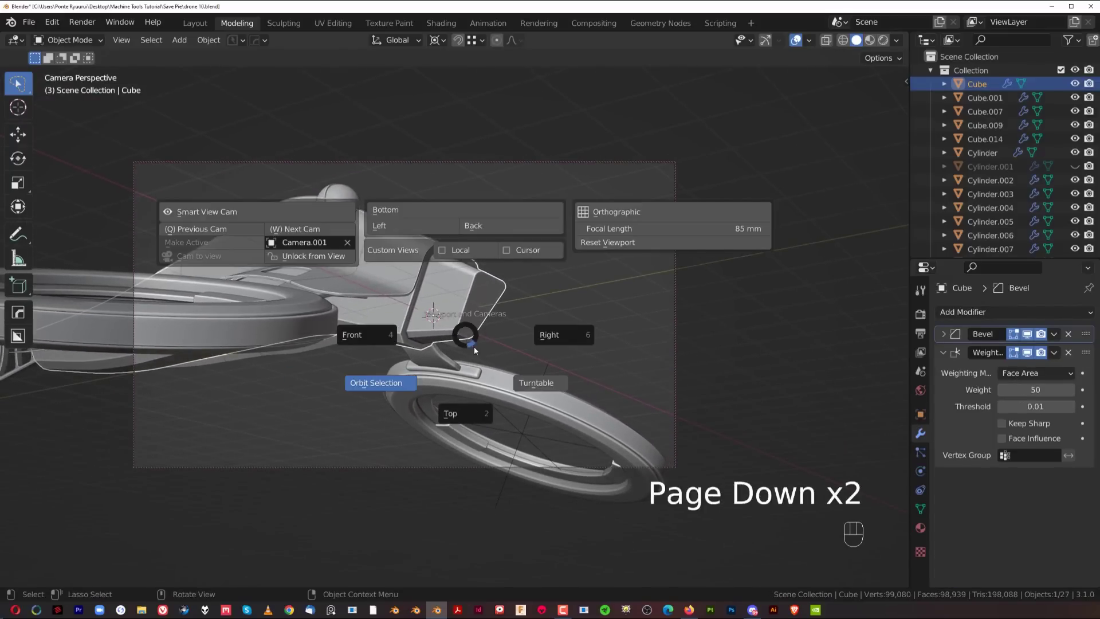
{"action": "left_click", "coordinate": [331, 257]}
Orbit out of the camera view, reselect the second camera and look through it as the active camera.
{"action": "scroll", "coordinate": [418, 360], "scroll_direction": "down", "scroll_amount": 3}
{"action": "middle_click_drag", "start_coordinate": [630, 279], "coordinate": [525, 354]}
{"action": "scroll", "coordinate": [524, 360], "scroll_direction": "down", "scroll_amount": 5}
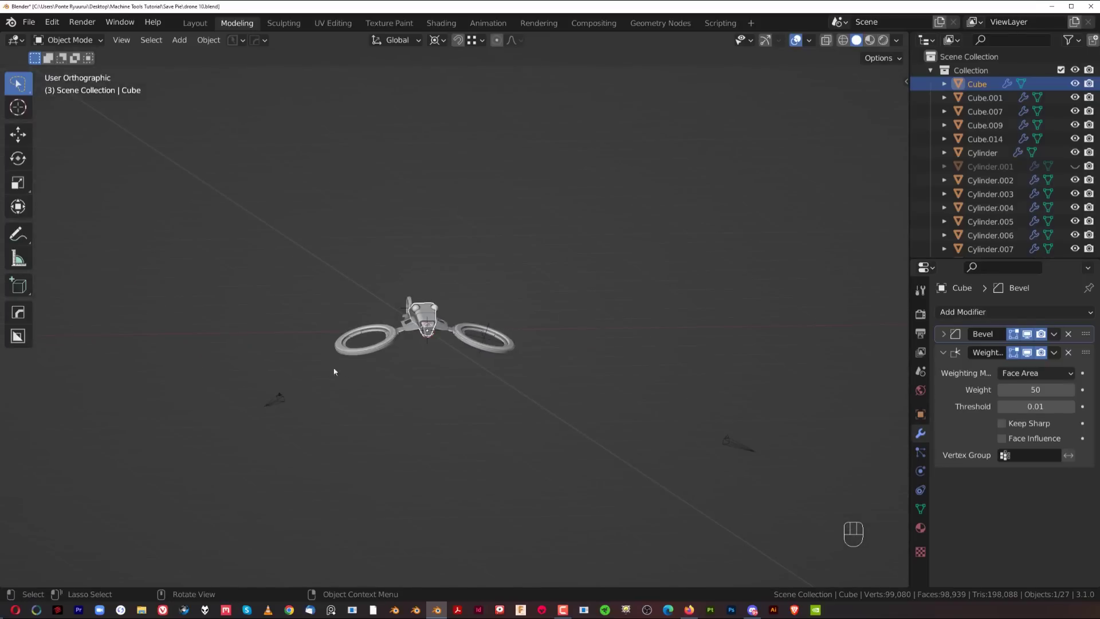
{"action": "middle_click_drag", "start_coordinate": [334, 371], "coordinate": [382, 381]}
{"action": "left_click", "coordinate": [383, 380]}
{"action": "key", "text": "ctrl+KP_0"}
Switch to the next camera and back to the previous one through the Views pie.
{"action": "key", "text": "grave"}
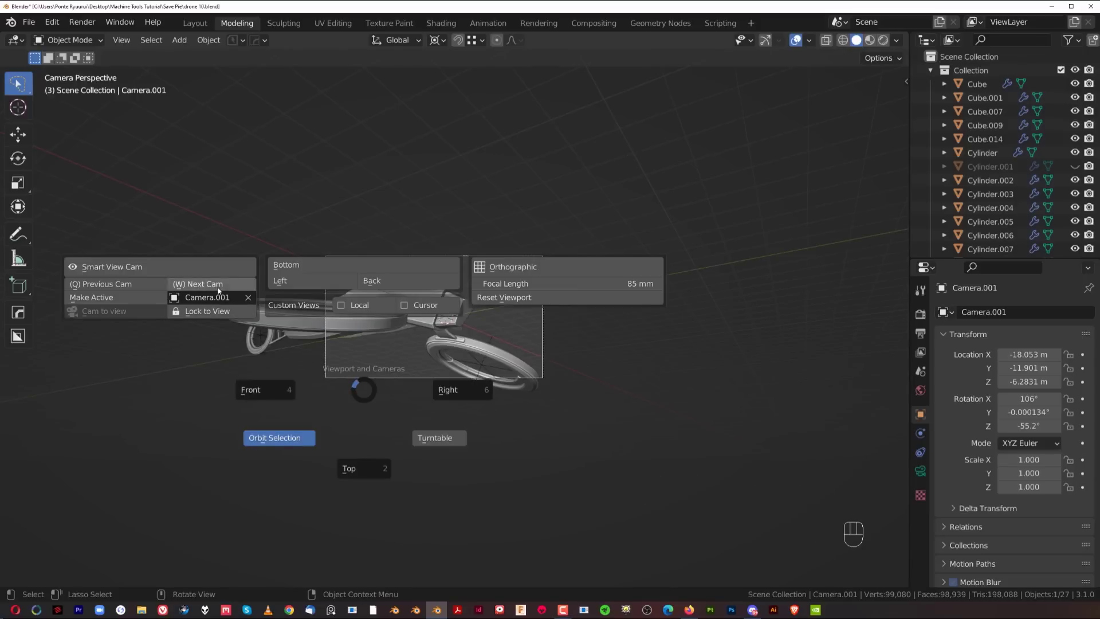
{"action": "left_click", "coordinate": [194, 283]}
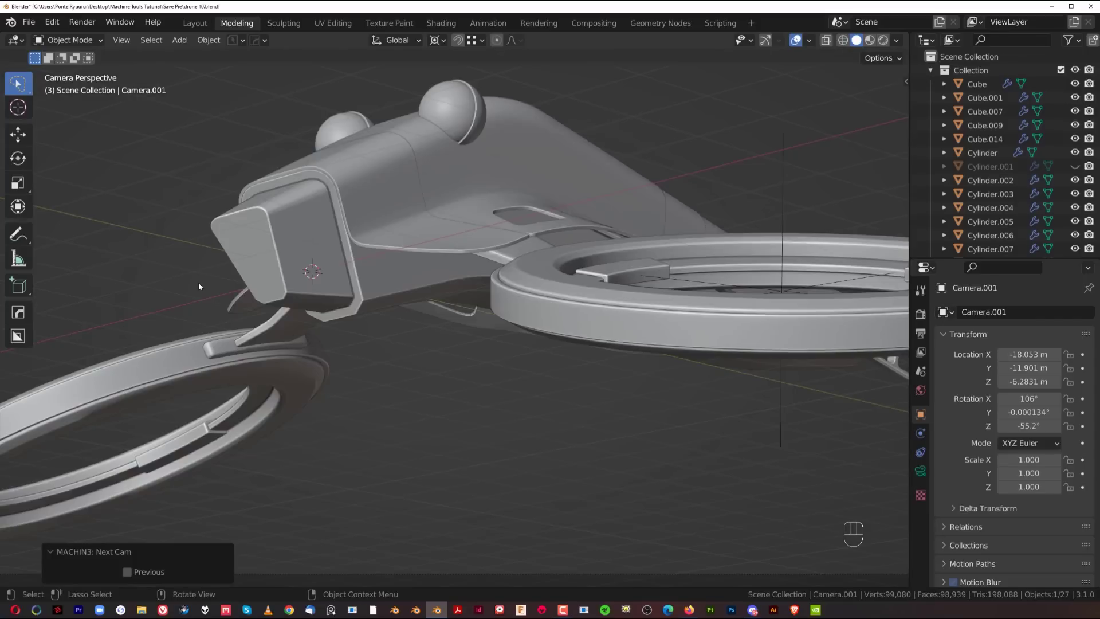
{"action": "key", "text": "Page_Down"}
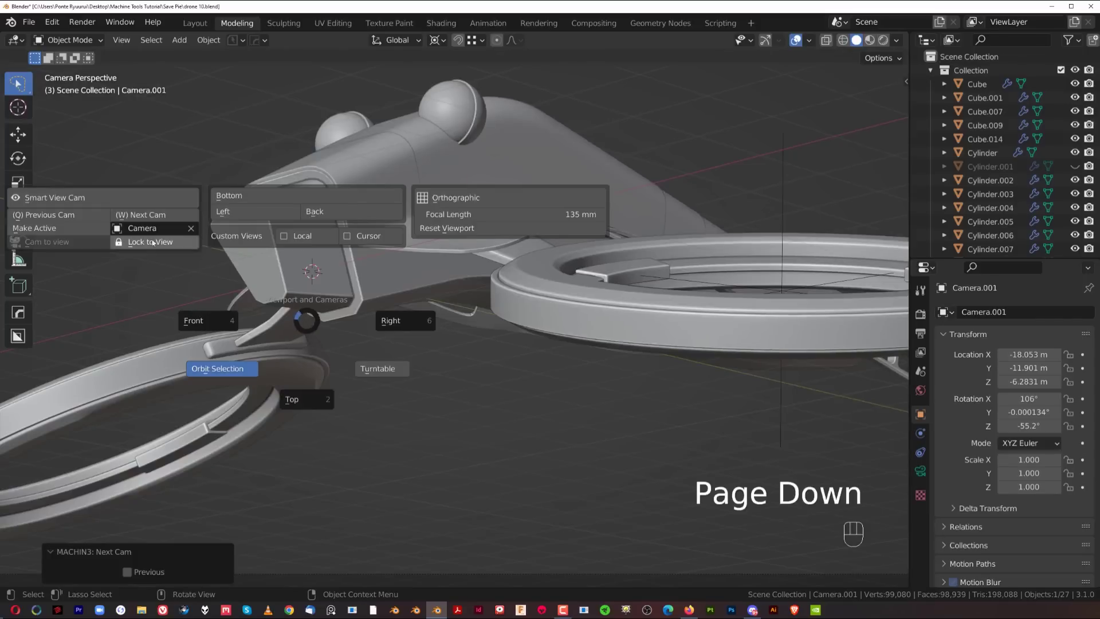
{"action": "left_click", "coordinate": [57, 219]}
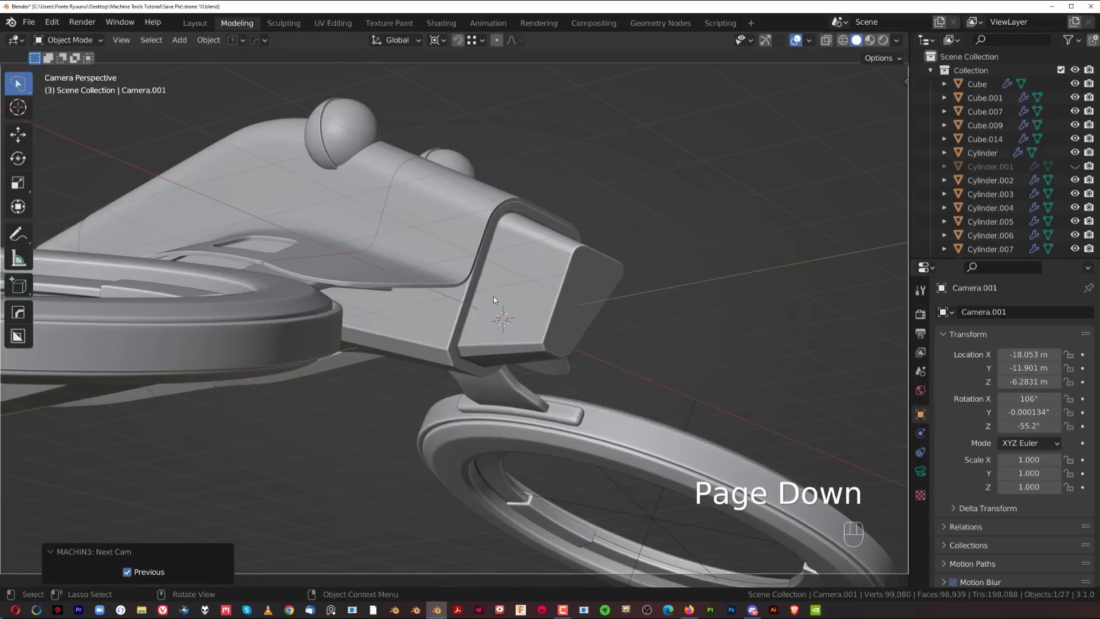
Leave the camera view and switch the active camera by selecting the second and first cameras directly in the scene.
{"action": "scroll", "coordinate": [494, 296], "scroll_direction": "down", "scroll_amount": 5}
{"action": "middle_click_drag", "start_coordinate": [540, 274], "coordinate": [444, 329]}
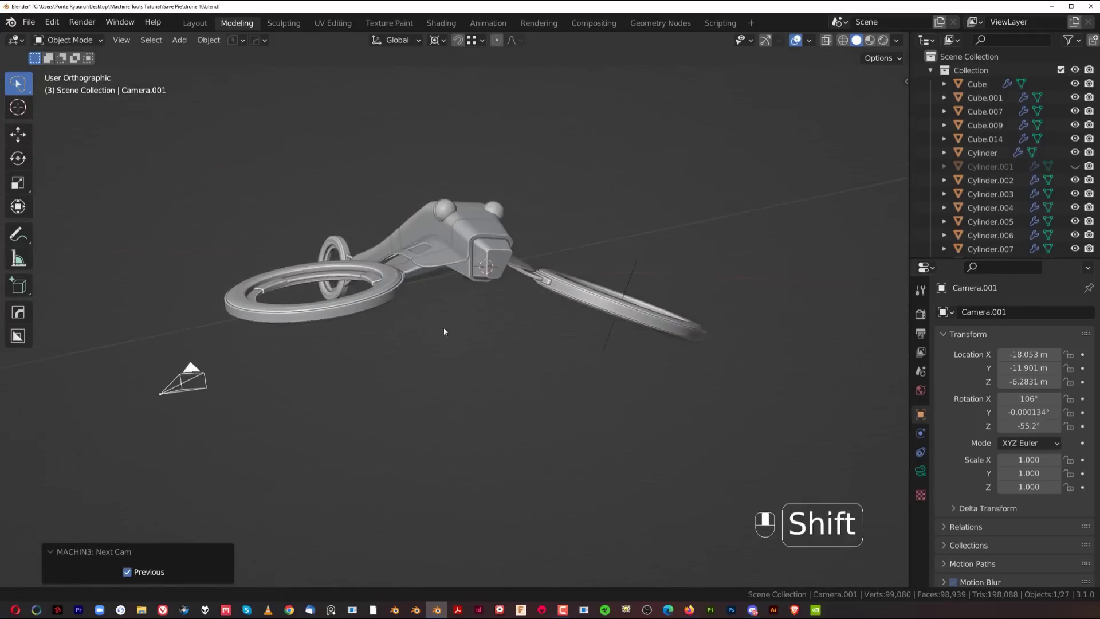
{"action": "scroll", "coordinate": [484, 339], "scroll_direction": "down", "scroll_amount": 5}
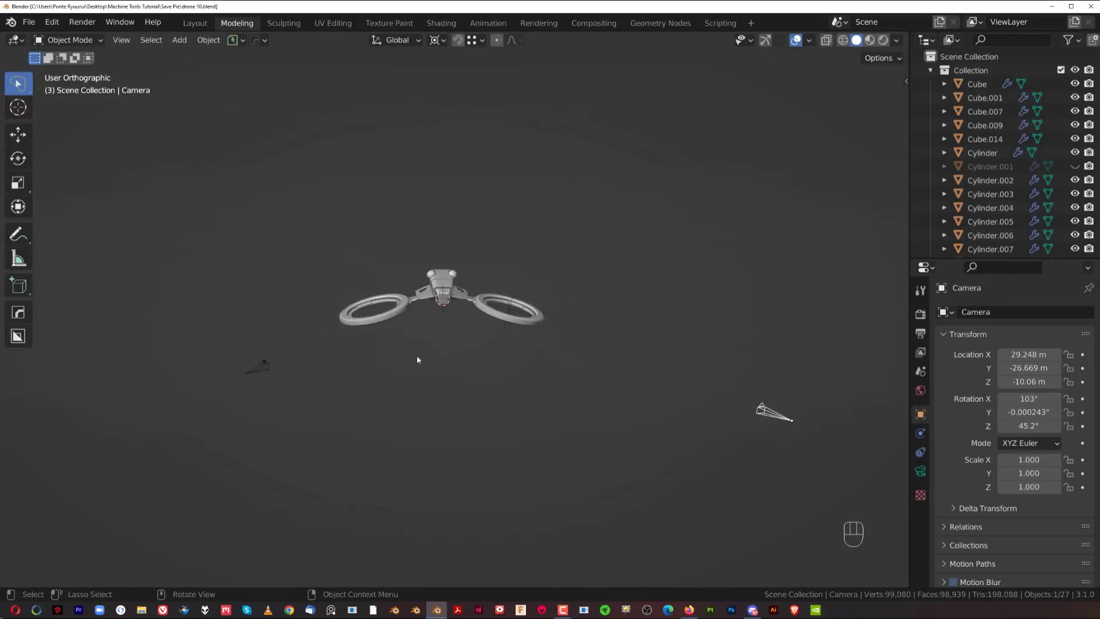
{"action": "middle_click_drag", "start_coordinate": [417, 356], "coordinate": [558, 354]}
{"action": "scroll", "coordinate": [594, 349], "scroll_direction": "down", "scroll_amount": 2}
{"action": "left_click", "coordinate": [369, 365]}
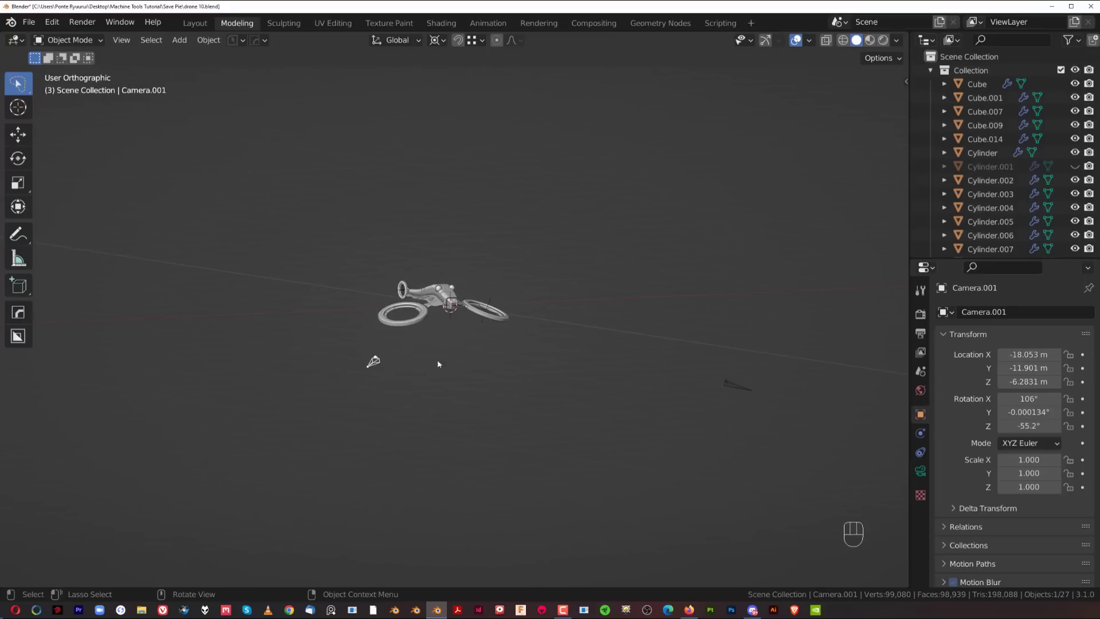
{"action": "key", "text": "ctrl+KP_0"}
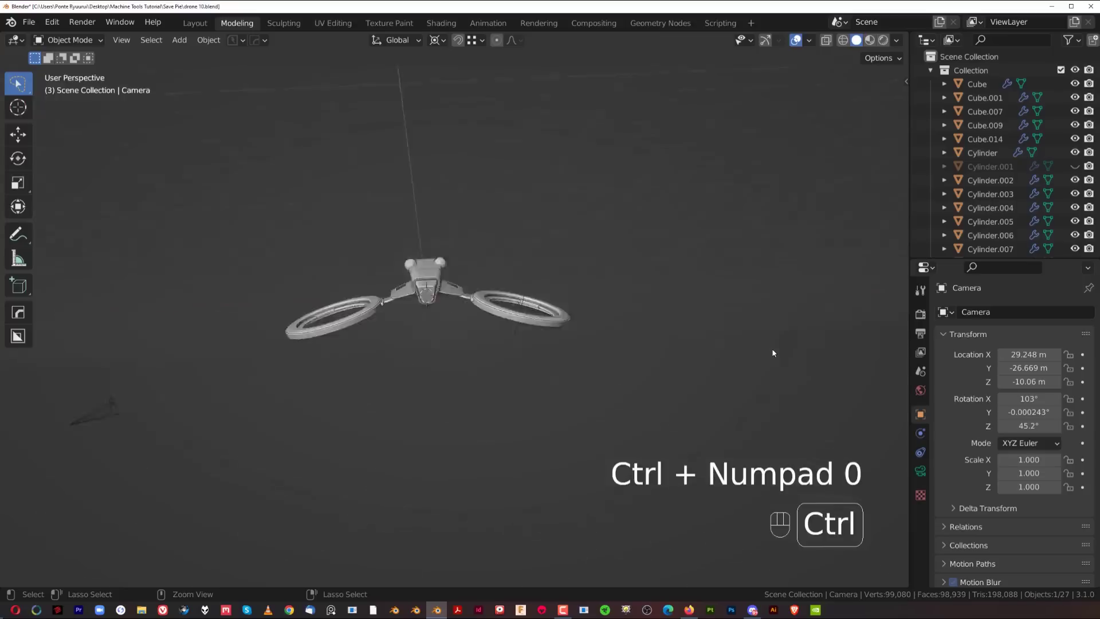
Look through the selected first camera and then the selected second camera using Smart View Cam.
{"action": "middle_click_drag", "start_coordinate": [405, 279], "coordinate": [540, 319]}
{"action": "key", "text": "Page_Down"}
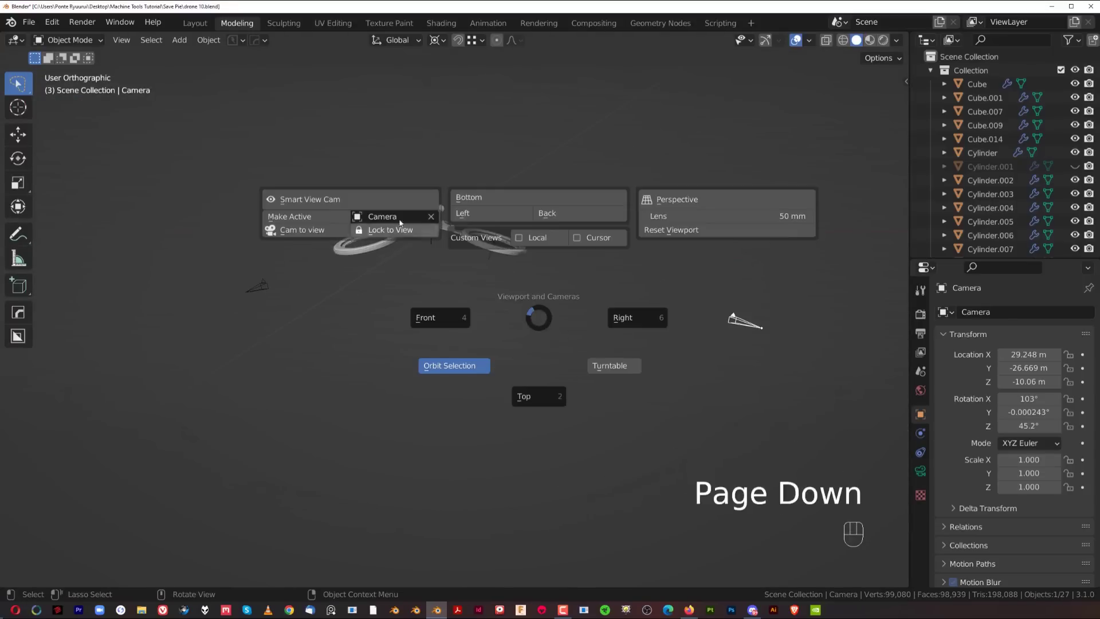
{"action": "left_click", "coordinate": [345, 203]}
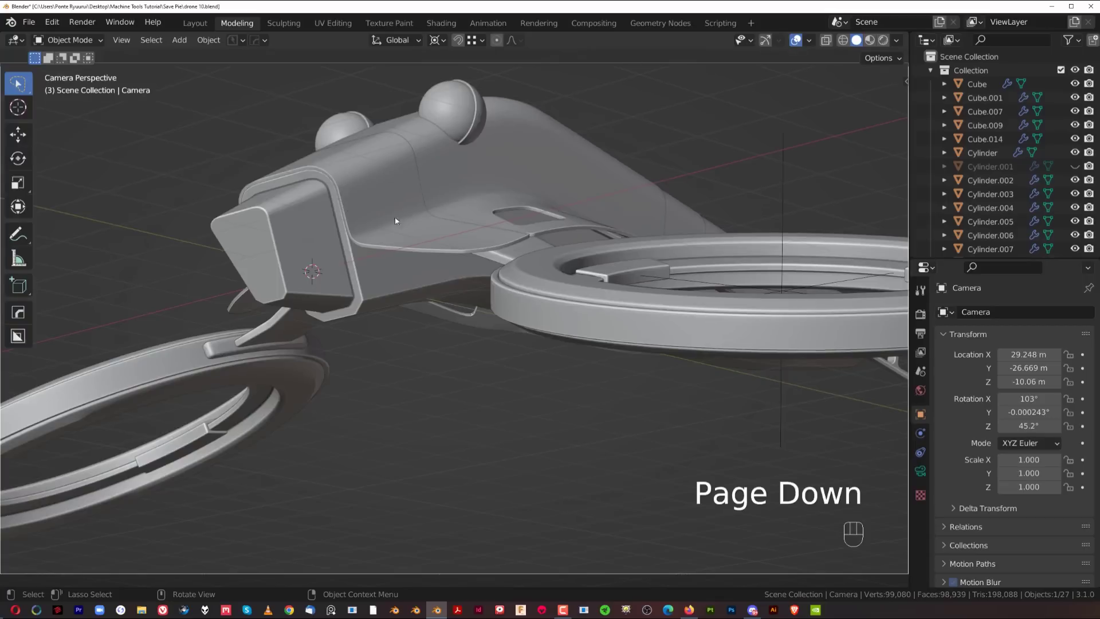
{"action": "scroll", "coordinate": [463, 201], "scroll_direction": "down", "scroll_amount": 6}
{"action": "middle_click_drag", "start_coordinate": [466, 242], "coordinate": [384, 253]}
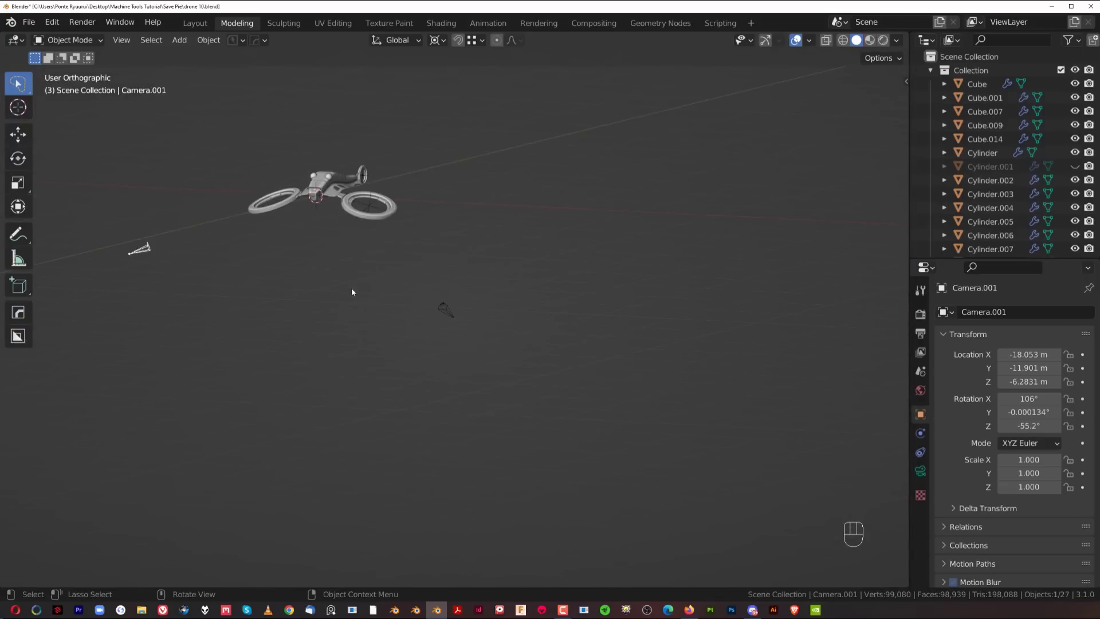
{"action": "key", "text": "Page_Down"}
{"action": "left_click", "coordinate": [229, 195]}
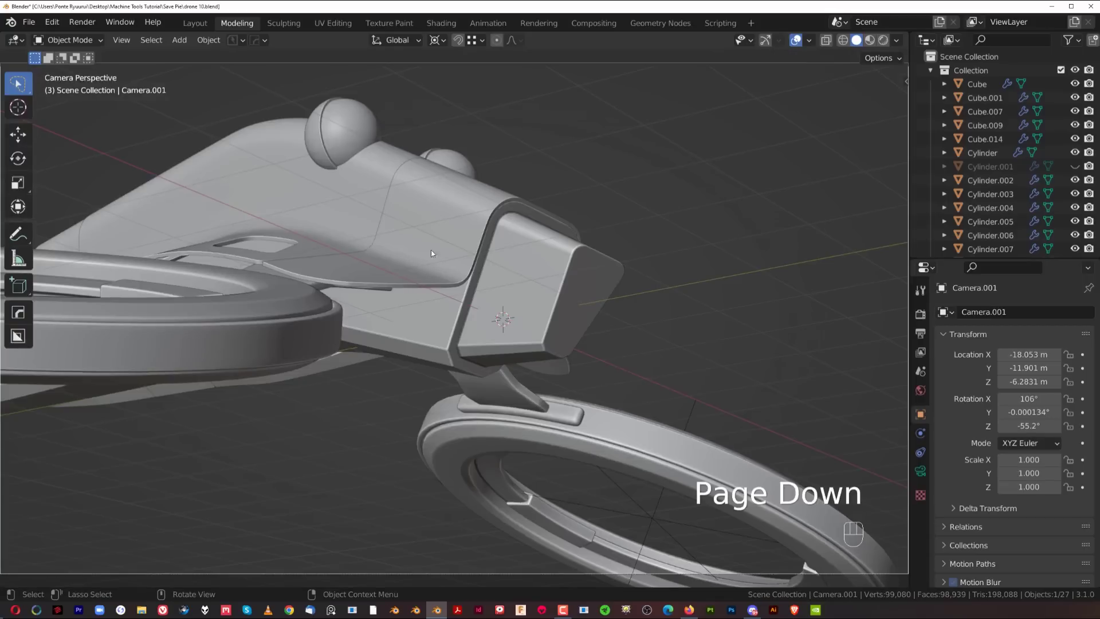
Leave the camera view and switch to the Bottom and Left views through the Views pie.
{"action": "scroll", "coordinate": [554, 275], "scroll_direction": "down", "scroll_amount": 6}
{"action": "middle_click_drag", "start_coordinate": [521, 267], "coordinate": [433, 275]}
{"action": "scroll", "coordinate": [546, 270], "scroll_direction": "down", "scroll_amount": 3}
{"action": "middle_click_drag", "start_coordinate": [676, 319], "coordinate": [542, 352], "text": "shift"}
{"action": "key", "text": "Page_Down"}
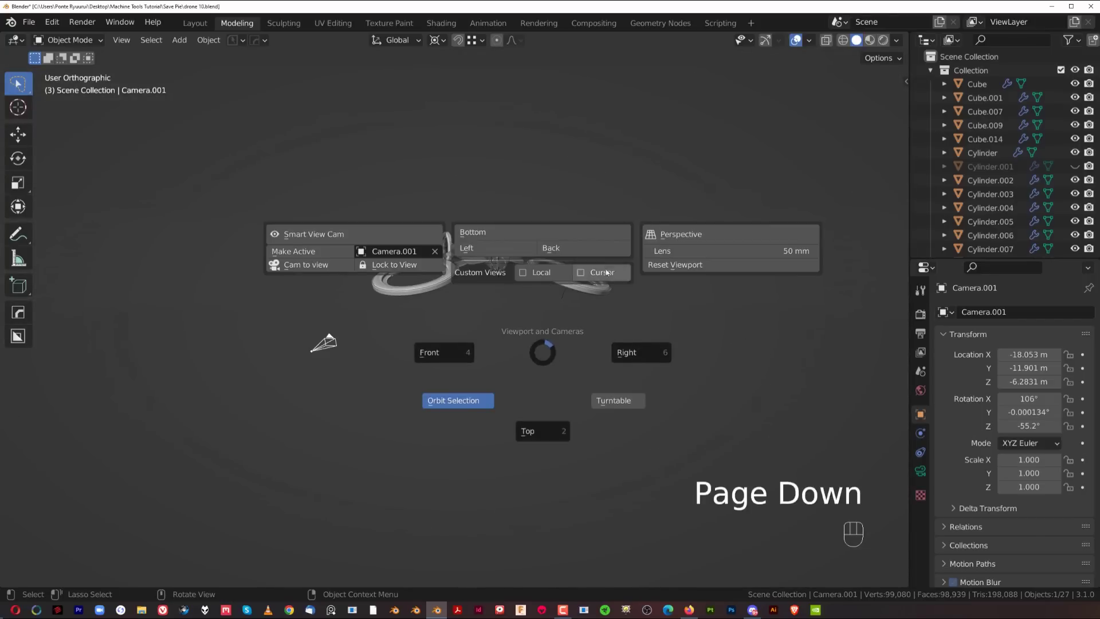
{"action": "left_click", "coordinate": [546, 232]}
{"action": "scroll", "coordinate": [547, 247], "scroll_direction": "down", "scroll_amount": 4}
{"action": "middle_click_drag", "start_coordinate": [553, 325], "coordinate": [524, 378], "text": "shift"}
{"action": "key", "text": "Page_Down"}
{"action": "left_click", "coordinate": [477, 274]}
Frame the drone and switch the viewport to Orthographic and back to Perspective through the Views pie.
{"action": "middle_click_drag", "start_coordinate": [361, 286], "coordinate": [498, 292], "text": "shift"}
{"action": "scroll", "coordinate": [529, 297], "scroll_direction": "up", "scroll_amount": 5}
{"action": "middle_click_drag", "start_coordinate": [280, 186], "coordinate": [380, 275], "text": "shift"}
{"action": "key", "text": "Page_Down"}
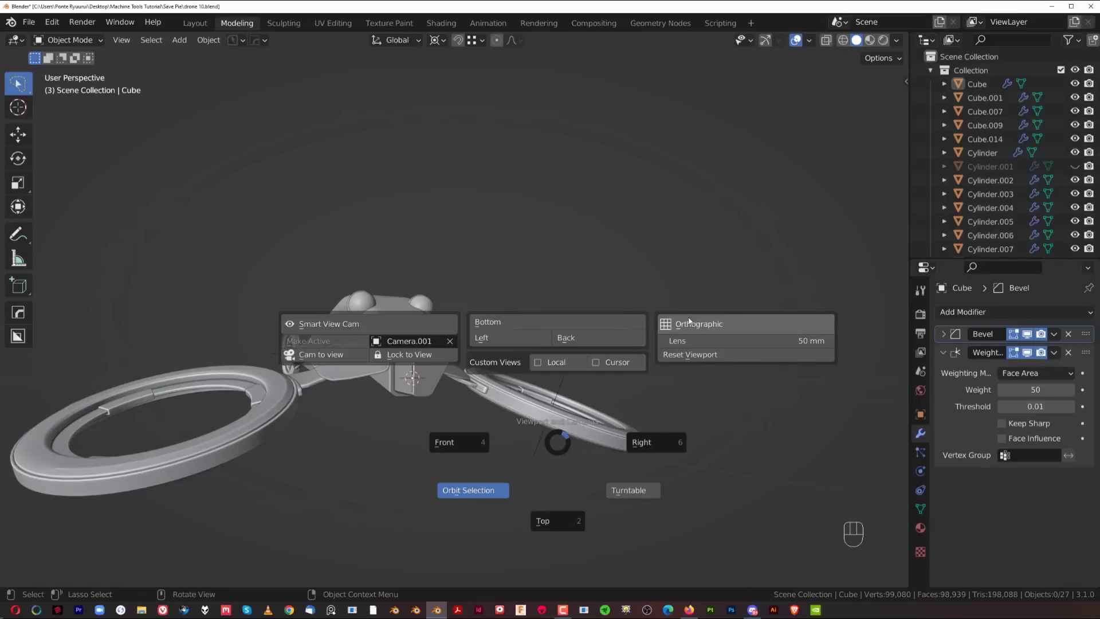
{"action": "left_click", "coordinate": [743, 321]}
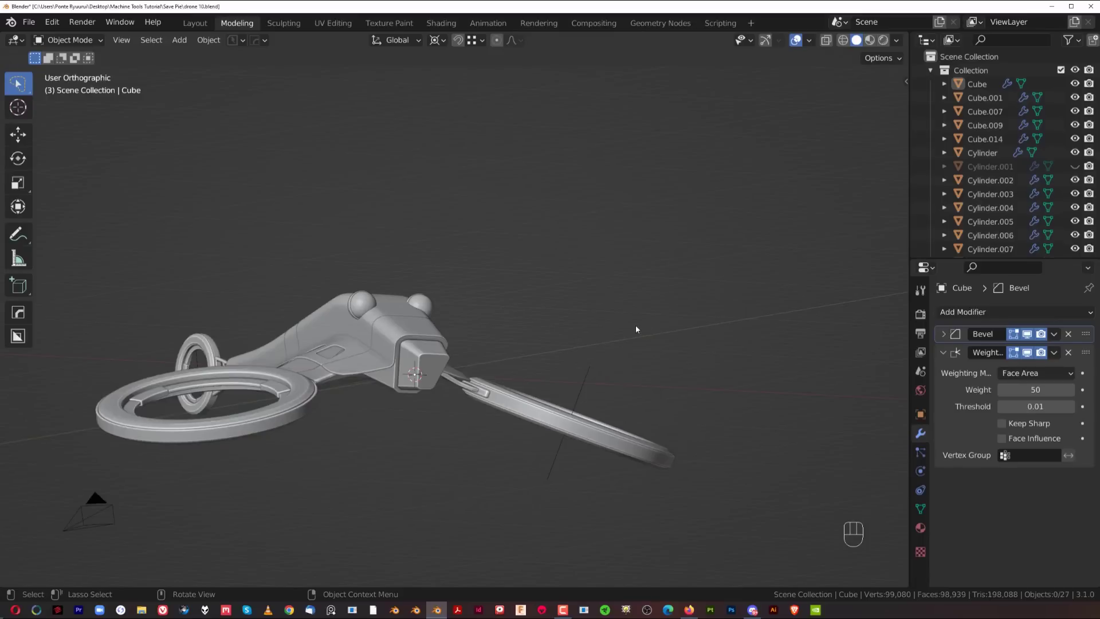
{"action": "key", "text": "Page_Down"}
{"action": "left_click", "coordinate": [810, 202]}
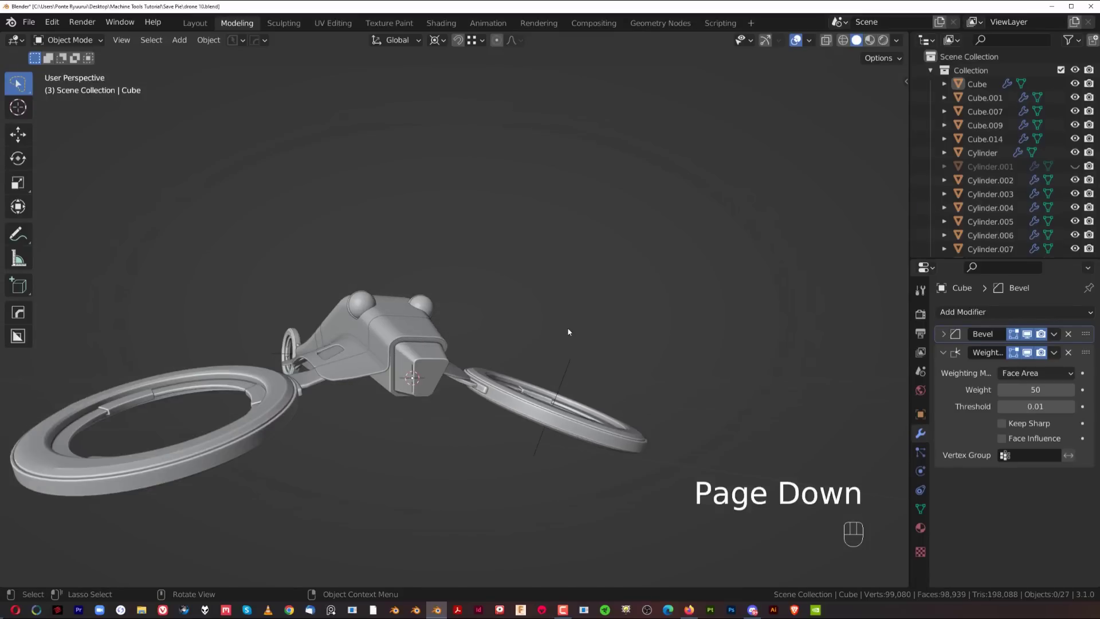
Toggle the viewport projection repeatedly between perspective and orthographic, finishing in perspective.
{"action": "key", "text": "KP_5"}
{"action": "key", "text": "KP_5"}
{"action": "key", "text": "KP_5"}
{"action": "key", "text": "KP_5"}
{"action": "key", "text": "KP_5"}
{"action": "key", "text": "KP_5"}
{"action": "key", "text": "KP_5"}
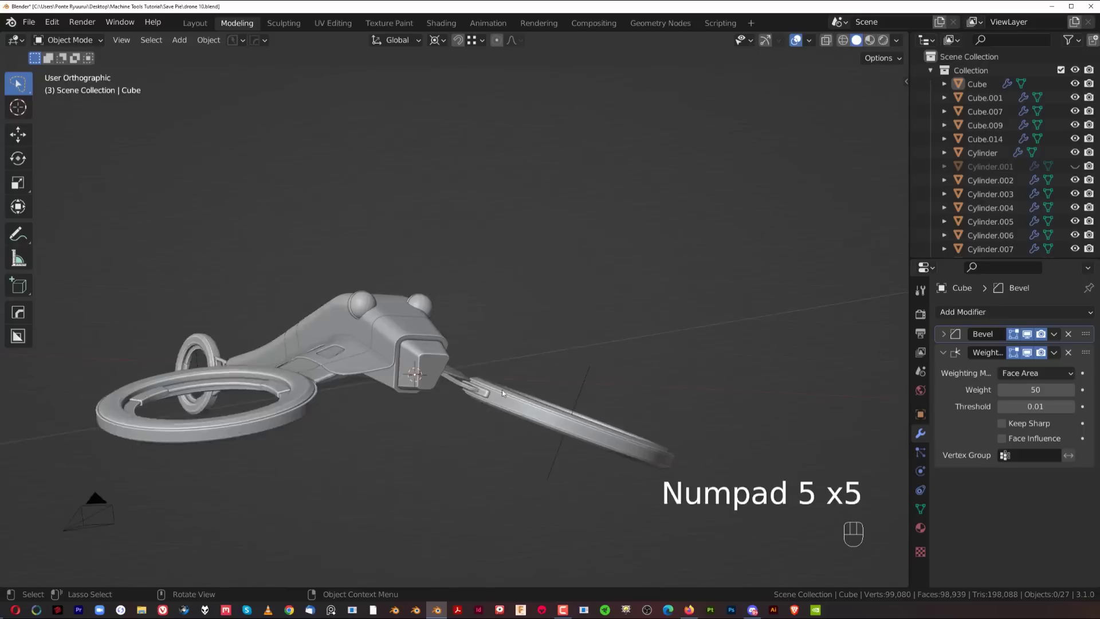
{"action": "key", "text": "KP_5"}
{"action": "scroll", "coordinate": [512, 367], "scroll_direction": "up", "scroll_amount": 3}
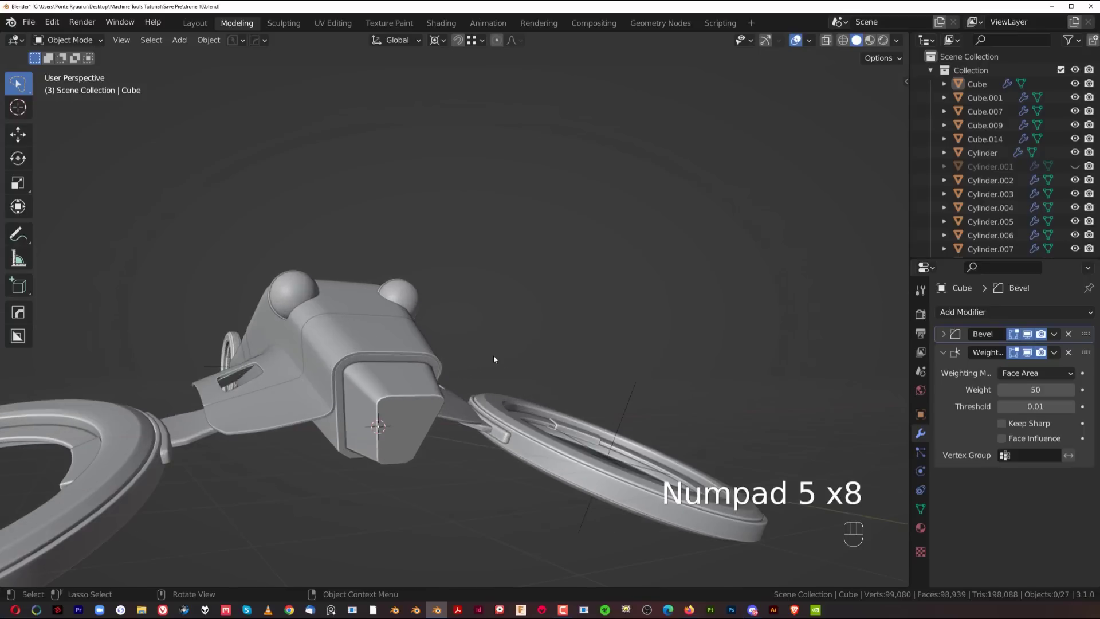
Reset the viewport to its default view through the Views pie.
{"action": "key", "text": "Page_Down"}
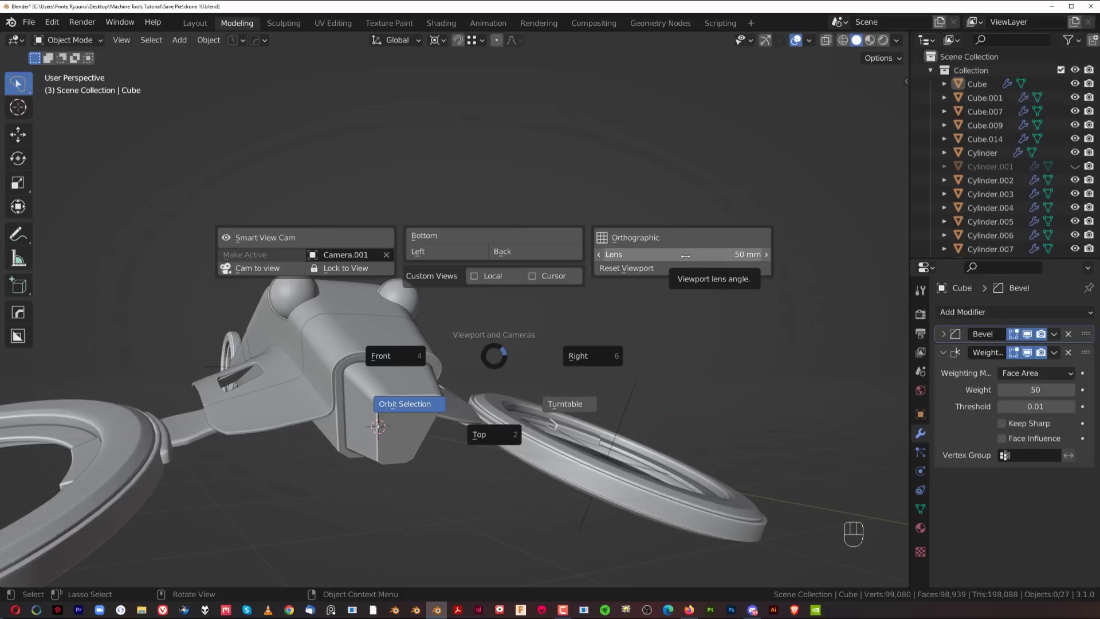
{"action": "left_click", "coordinate": [661, 266]}
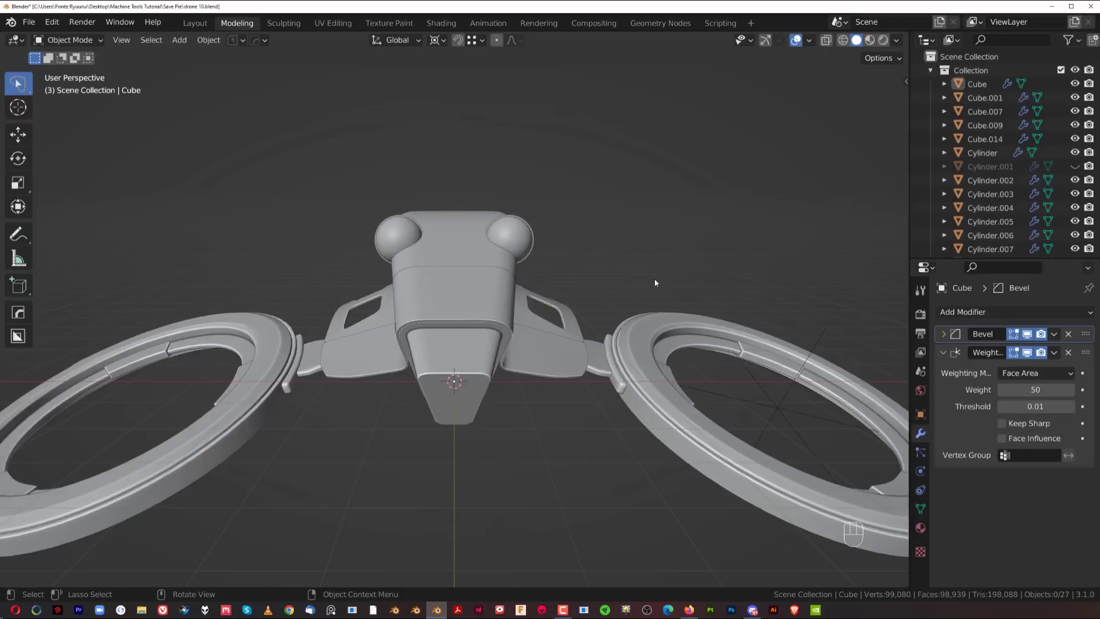
{"action": "scroll", "coordinate": [424, 326], "scroll_direction": "up", "scroll_amount": 2}
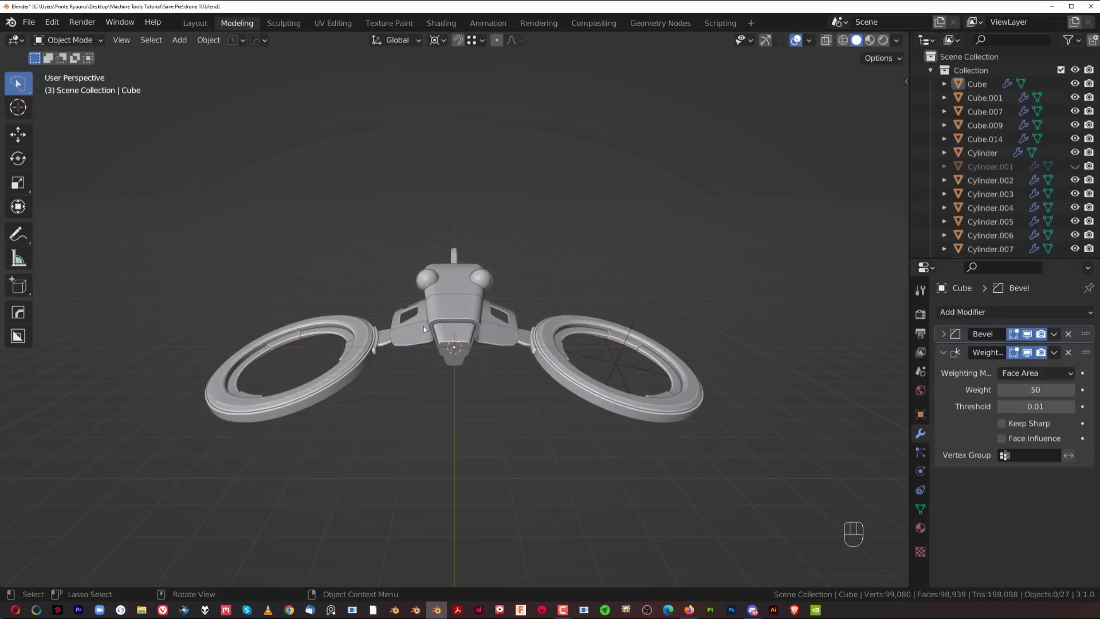
Switch the viewport to the Front, Right and Top views in turn through the Views pie.
{"action": "key", "text": "Page_Down"}
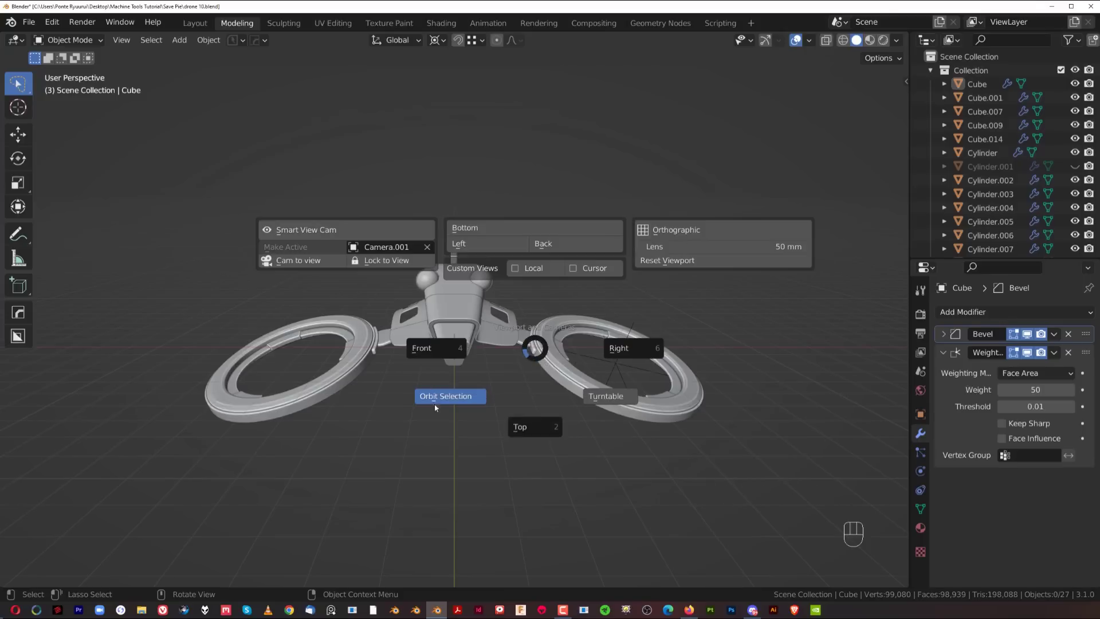
{"action": "left_click", "coordinate": [457, 362]}
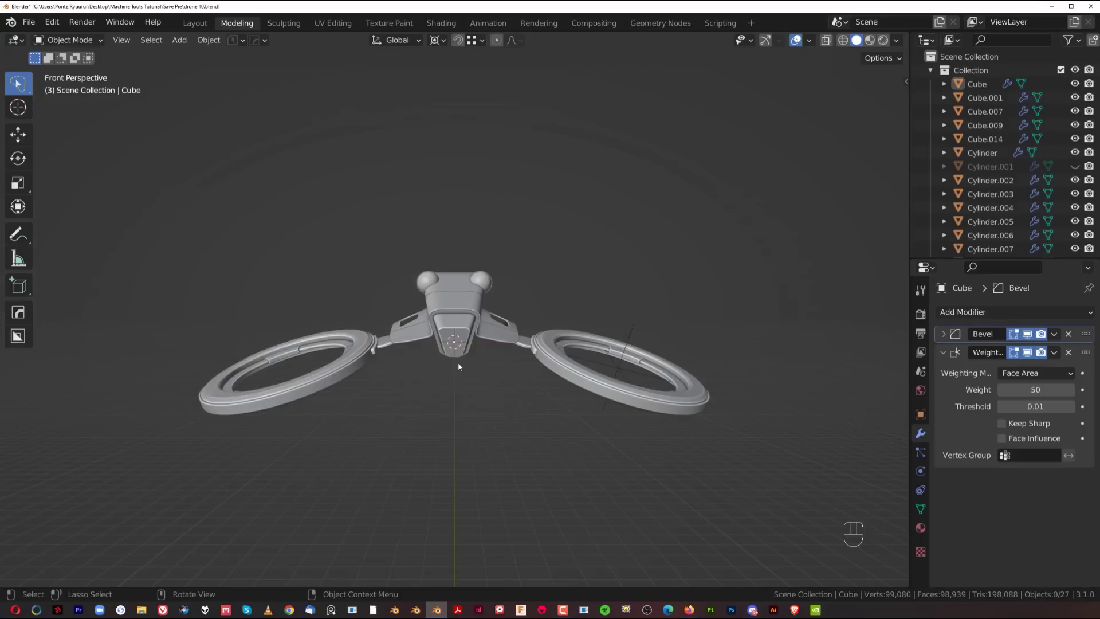
{"action": "key", "text": "Page_Down"}
{"action": "left_click", "coordinate": [570, 365]}
{"action": "key", "text": "Page_Down"}
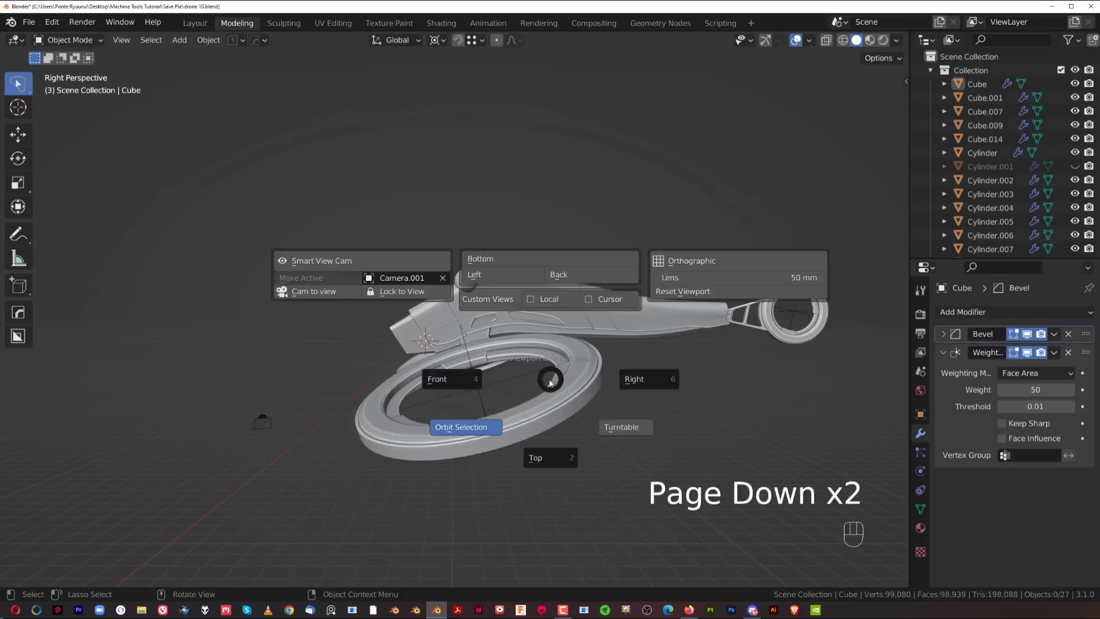
{"action": "left_click", "coordinate": [559, 459]}
{"action": "key", "text": "Page_Down"}
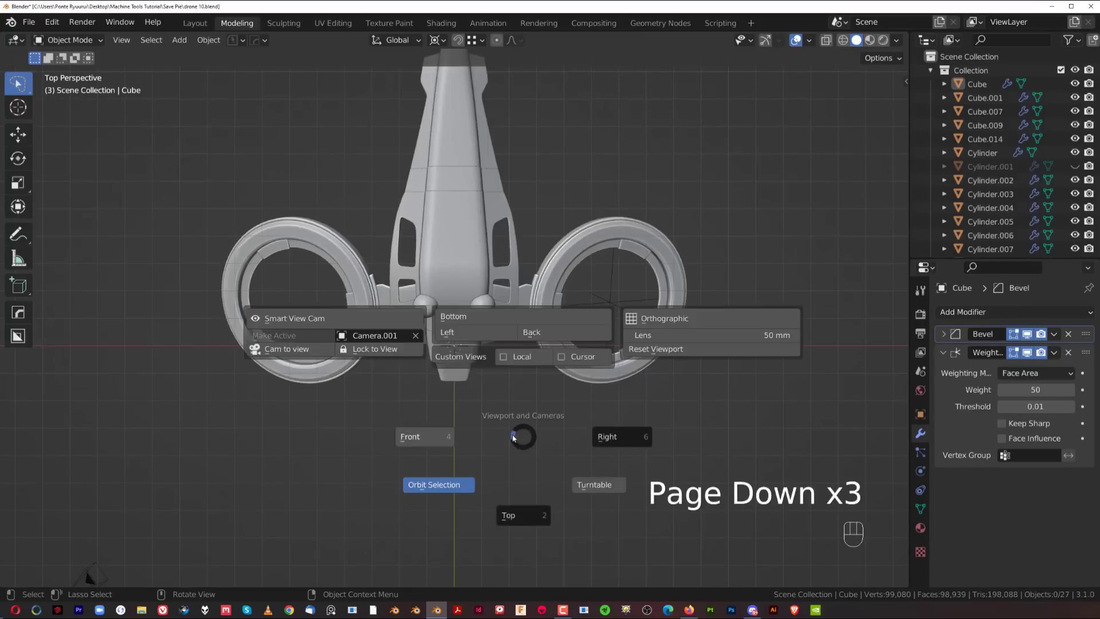
{"action": "left_click", "coordinate": [433, 484]}
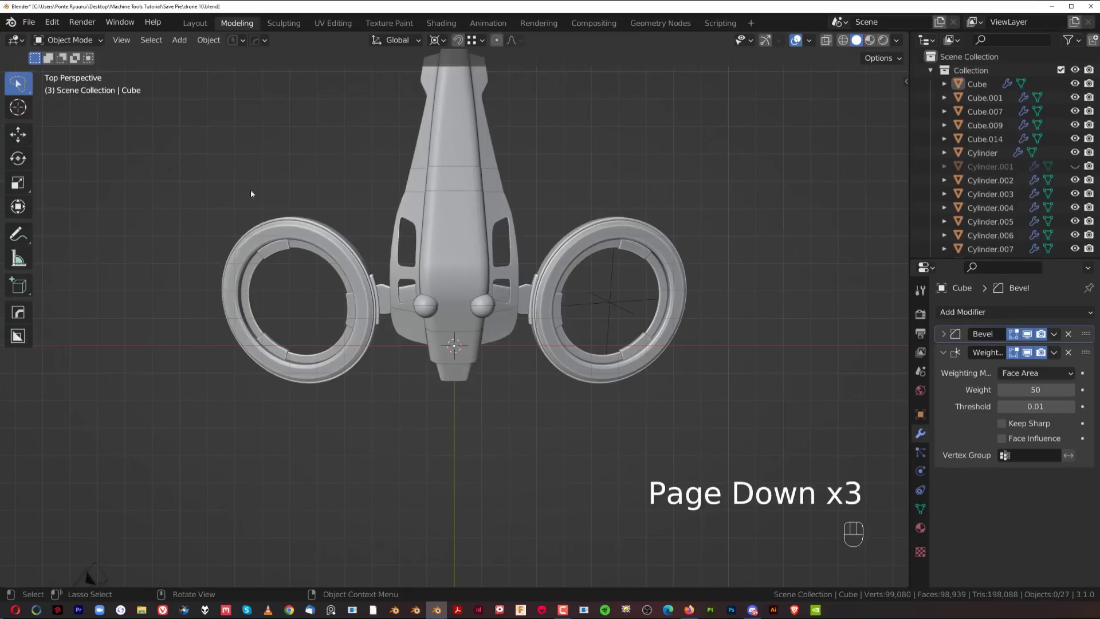
Show the orbit options in the Navigation preferences, save the preferences and close them.
{"action": "left_click", "coordinate": [29, 22]}
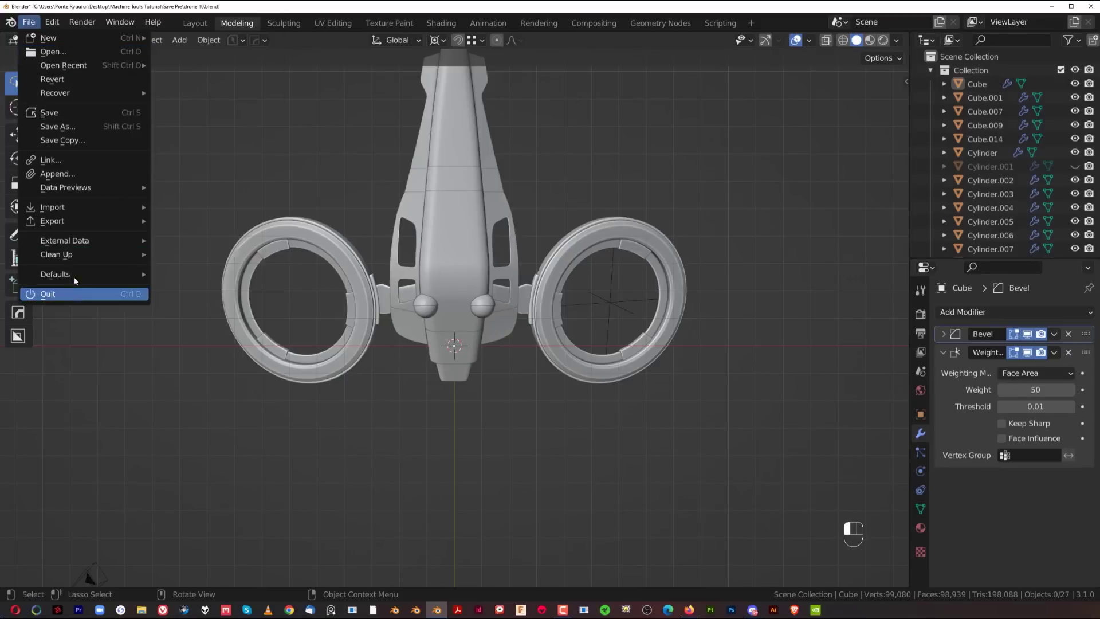
{"action": "left_click", "coordinate": [52, 22]}
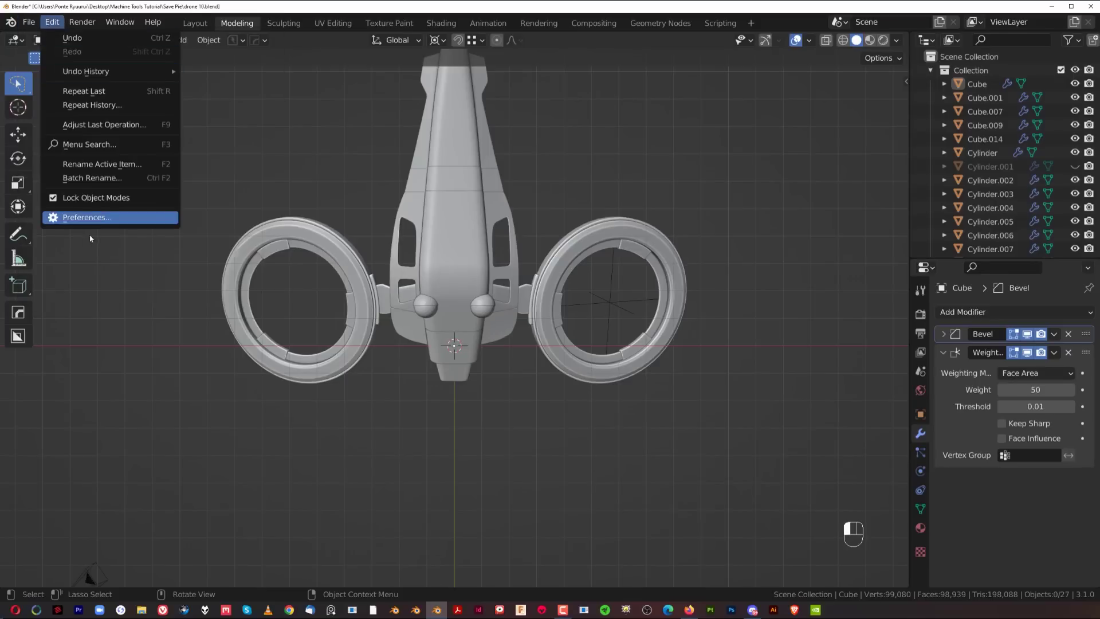
{"action": "left_click", "coordinate": [101, 217]}
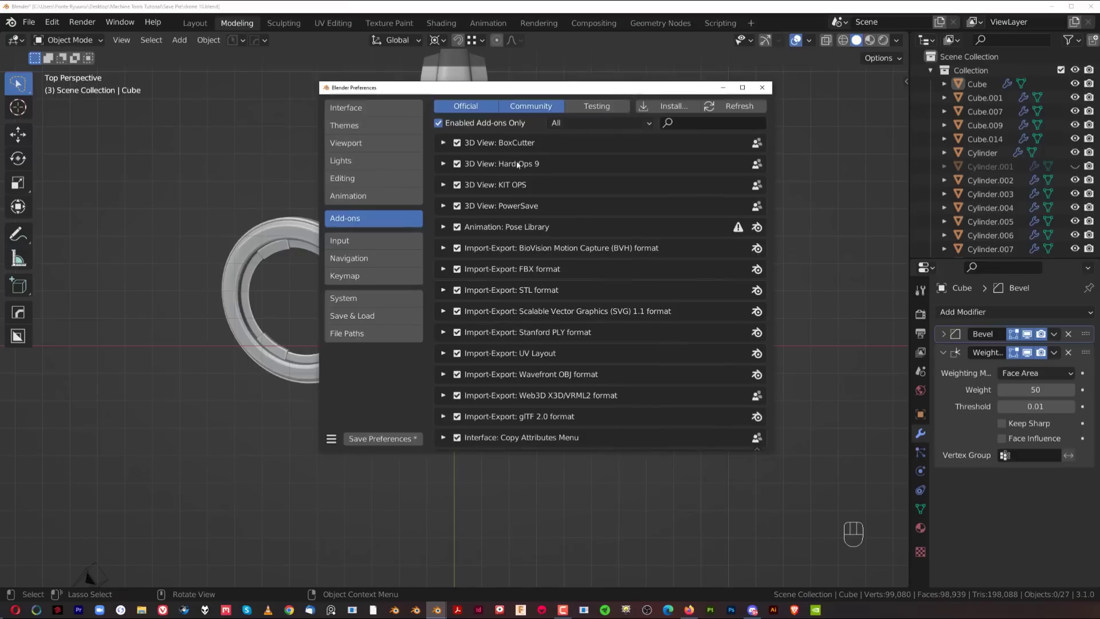
{"action": "left_click", "coordinate": [360, 258]}
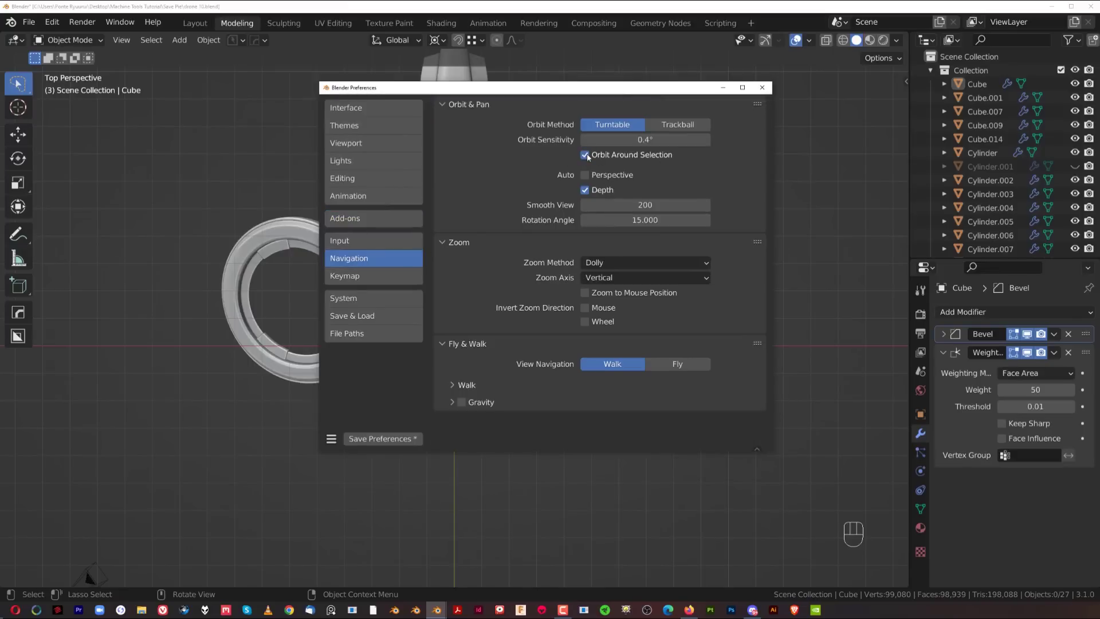
{"action": "left_click", "coordinate": [398, 443]}
{"action": "left_click", "coordinate": [762, 88]}
Select the drone's body shell and toggle its isolated local view on and off twice.
{"action": "middle_click_drag", "start_coordinate": [533, 310], "coordinate": [486, 256]}
{"action": "left_click", "coordinate": [479, 270]}
{"action": "scroll", "coordinate": [454, 279], "scroll_direction": "up", "scroll_amount": 3}
{"action": "key", "text": "slash"}
{"action": "key", "text": "slash"}
{"action": "key", "text": "slash"}
{"action": "key", "text": "slash"}
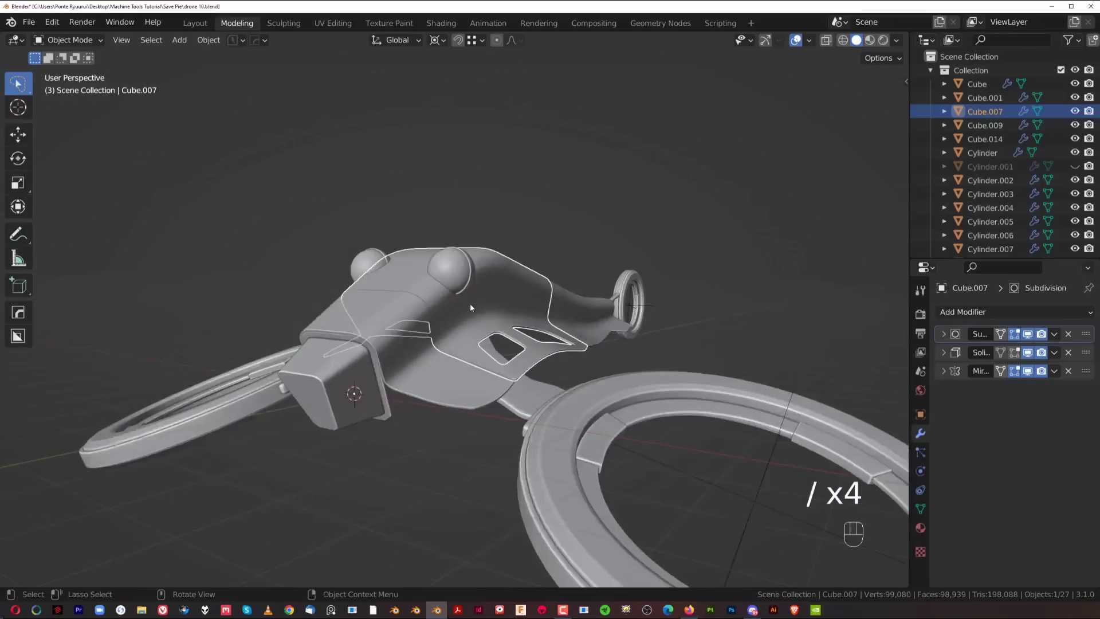
Switch the viewport to the Right view, set the orbit method to Trackball through the Views pie and orbit the drone.
{"action": "key", "text": "Page_Down"}
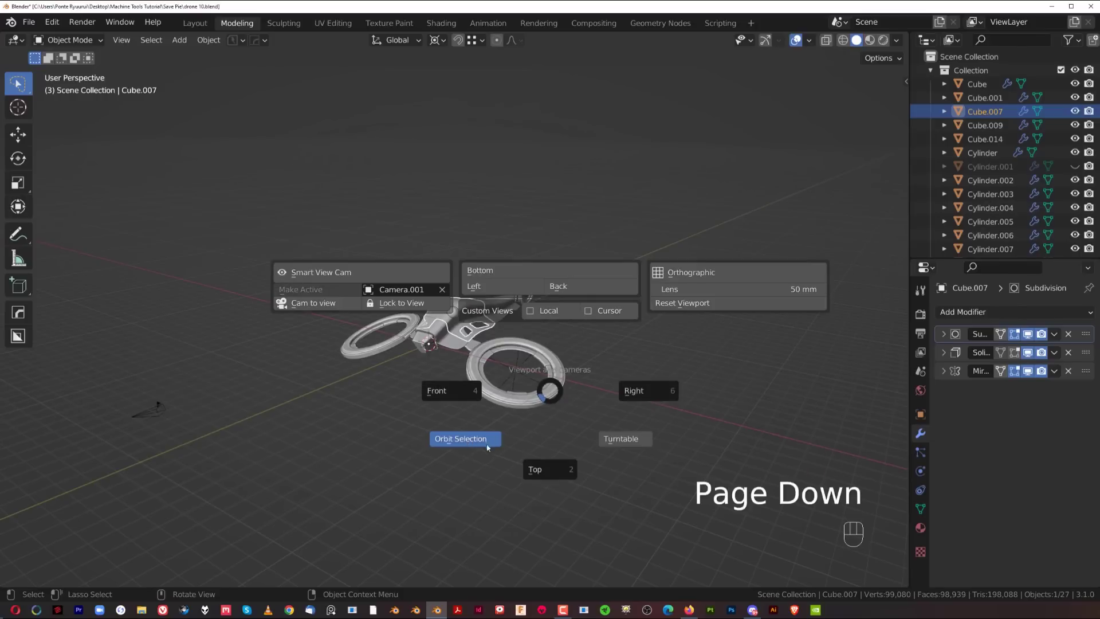
{"action": "left_click", "coordinate": [633, 390]}
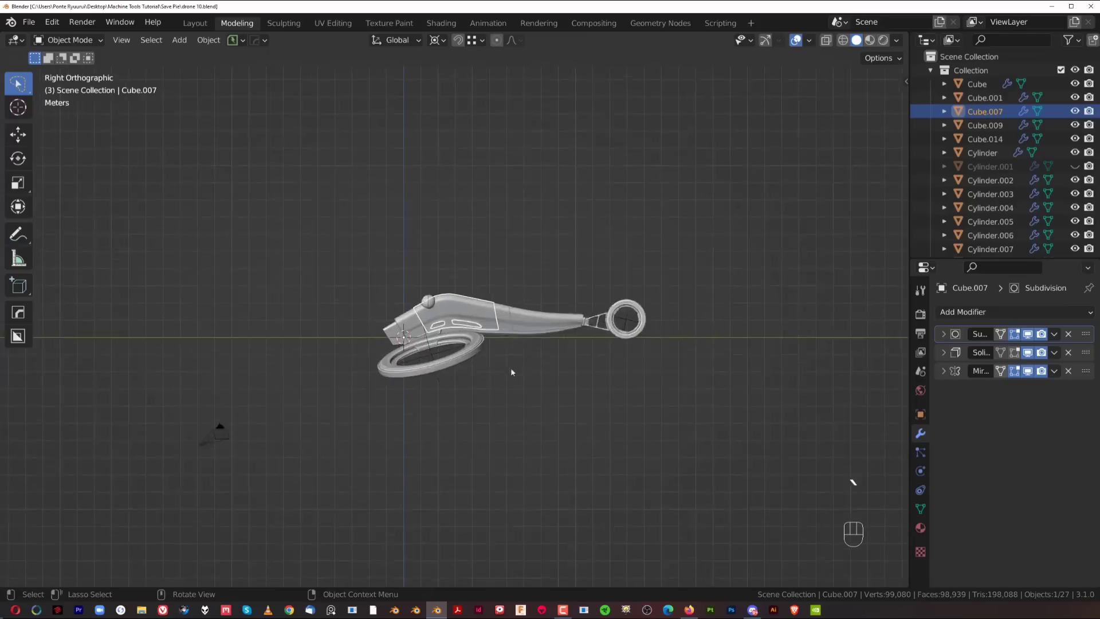
{"action": "key", "text": "Page_Down"}
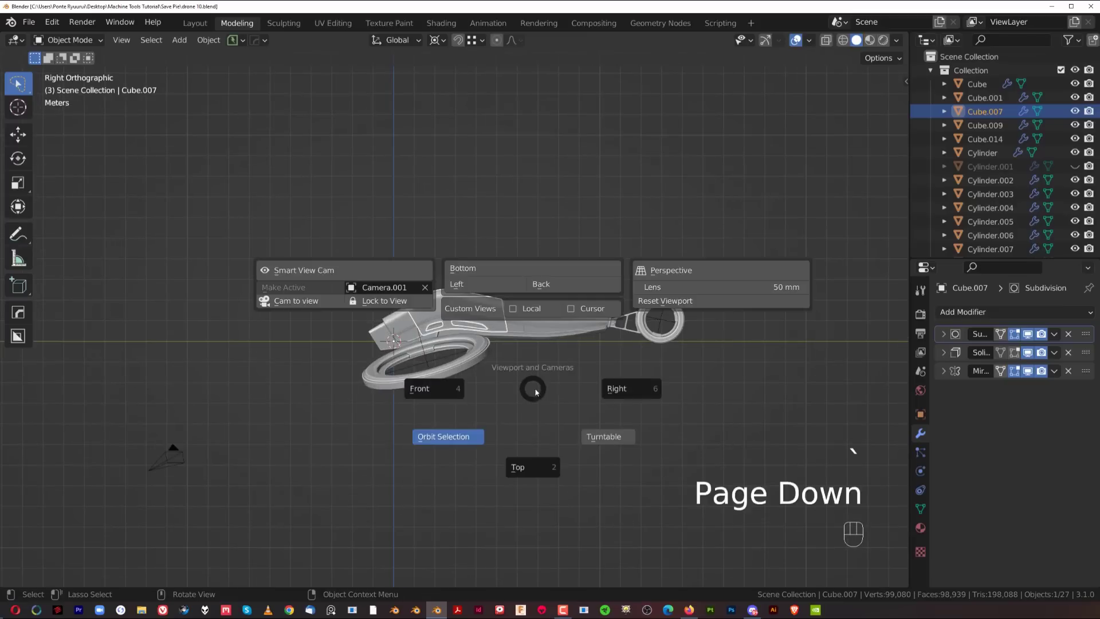
{"action": "left_click", "coordinate": [607, 438]}
{"action": "middle_click_drag", "start_coordinate": [419, 347], "coordinate": [583, 389]}
Return the orbit method to Turntable through the Views pie, orbit the drone and clear the selection.
{"action": "key", "text": "Page_Down"}
{"action": "left_click", "coordinate": [553, 452]}
{"action": "key", "text": "Page_Down"}
{"action": "left_click", "coordinate": [671, 448]}
{"action": "middle_click_drag", "start_coordinate": [504, 429], "coordinate": [611, 359]}
{"action": "left_click", "coordinate": [720, 305]}
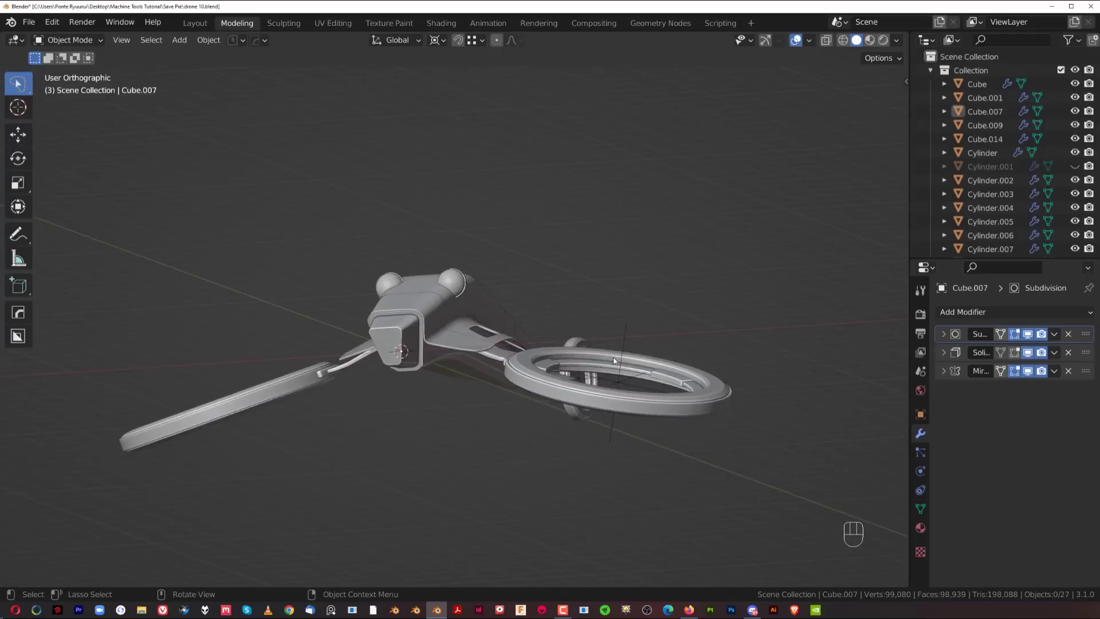
Turn on the Local custom views in the Views pie and orbit around the whole drone.
{"action": "key", "text": "Page_Down"}
{"action": "key", "text": "Page_Down"}
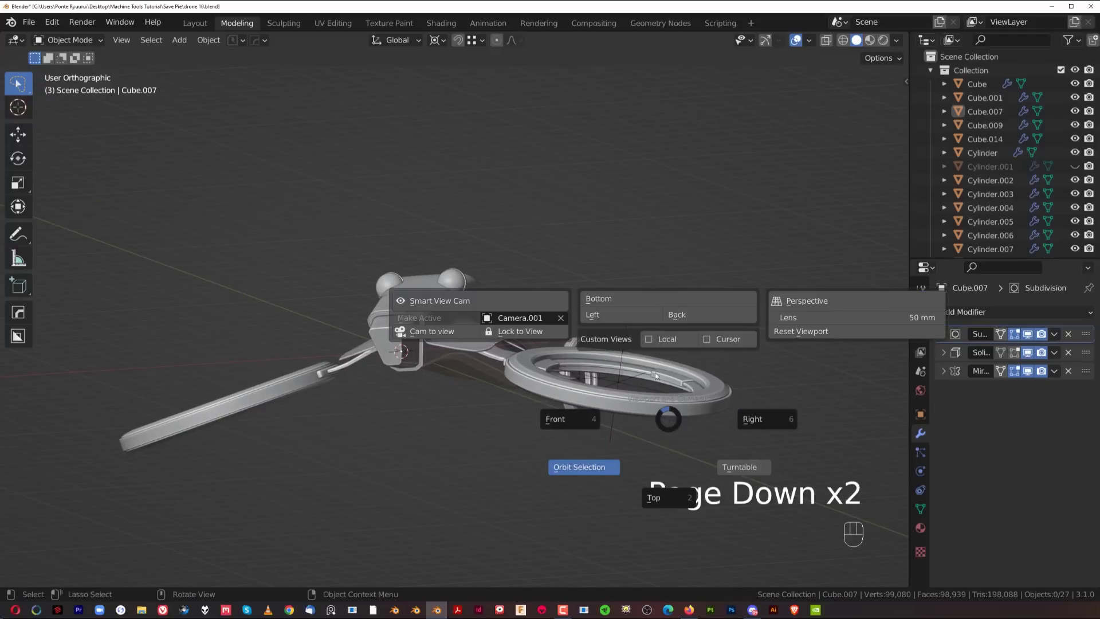
{"action": "key", "text": "Escape"}
{"action": "middle_click_drag", "start_coordinate": [657, 345], "coordinate": [541, 269]}
{"action": "scroll", "coordinate": [421, 278], "scroll_direction": "up", "scroll_amount": 2}
{"action": "scroll", "coordinate": [576, 328], "scroll_direction": "down", "scroll_amount": 2}
{"action": "middle_click_drag", "start_coordinate": [576, 328], "coordinate": [642, 324]}
{"action": "middle_click_drag", "start_coordinate": [515, 290], "coordinate": [581, 330], "text": "shift"}
Turn off the Local custom views and look over the Views pie's camera, projection and orbit options.
{"action": "key", "text": "Page_Down"}
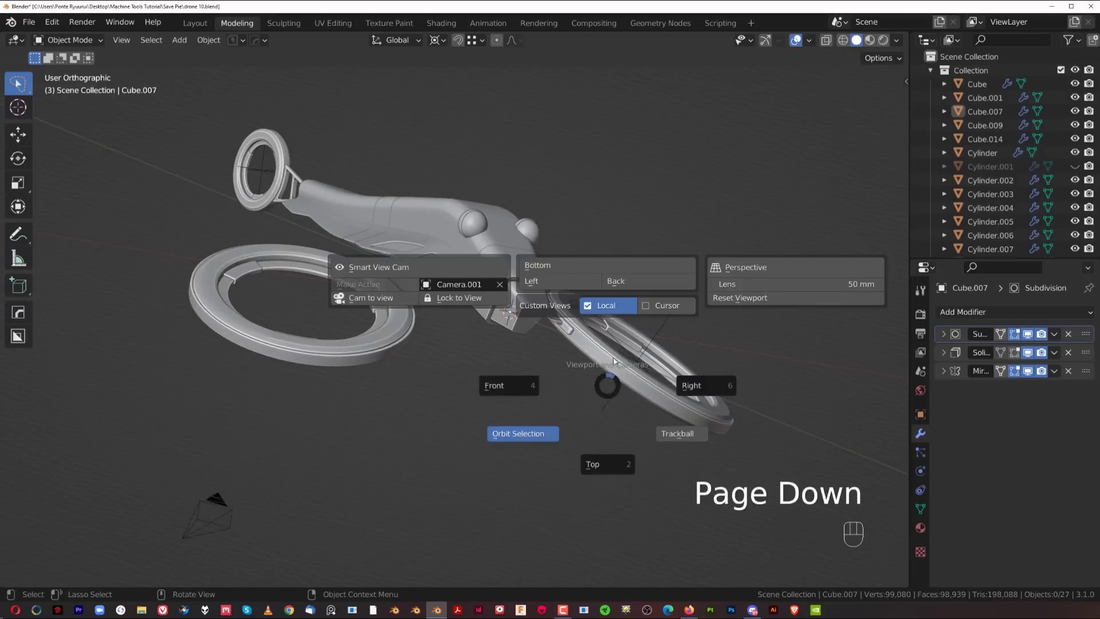
{"action": "left_click", "coordinate": [611, 312]}
{"action": "key", "text": "Page_Down"}
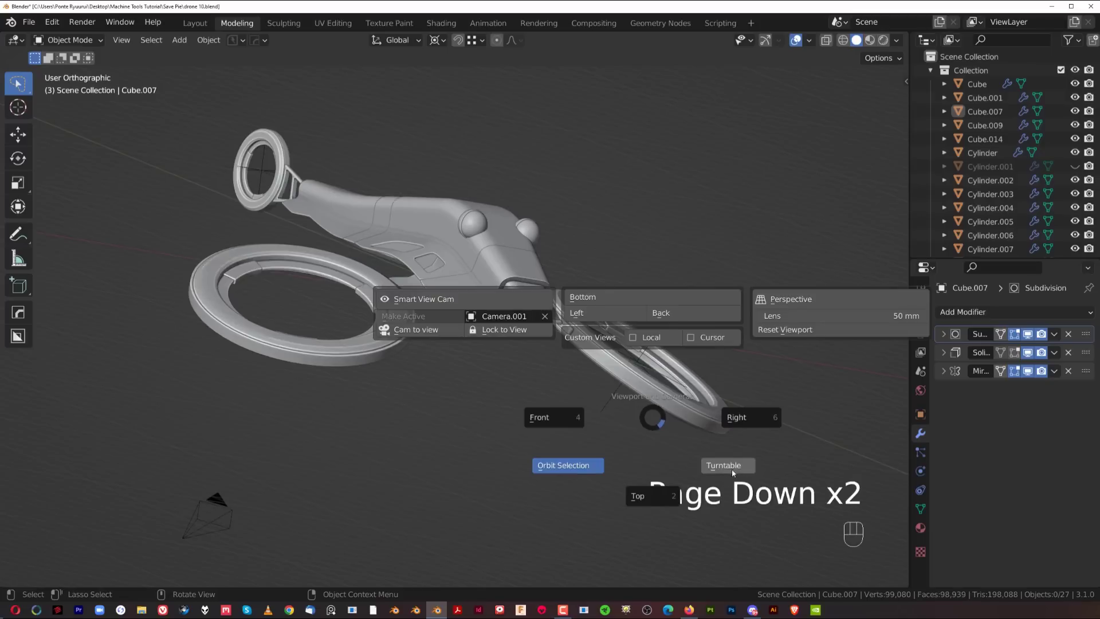
{"action": "key", "text": "Page_Down"}
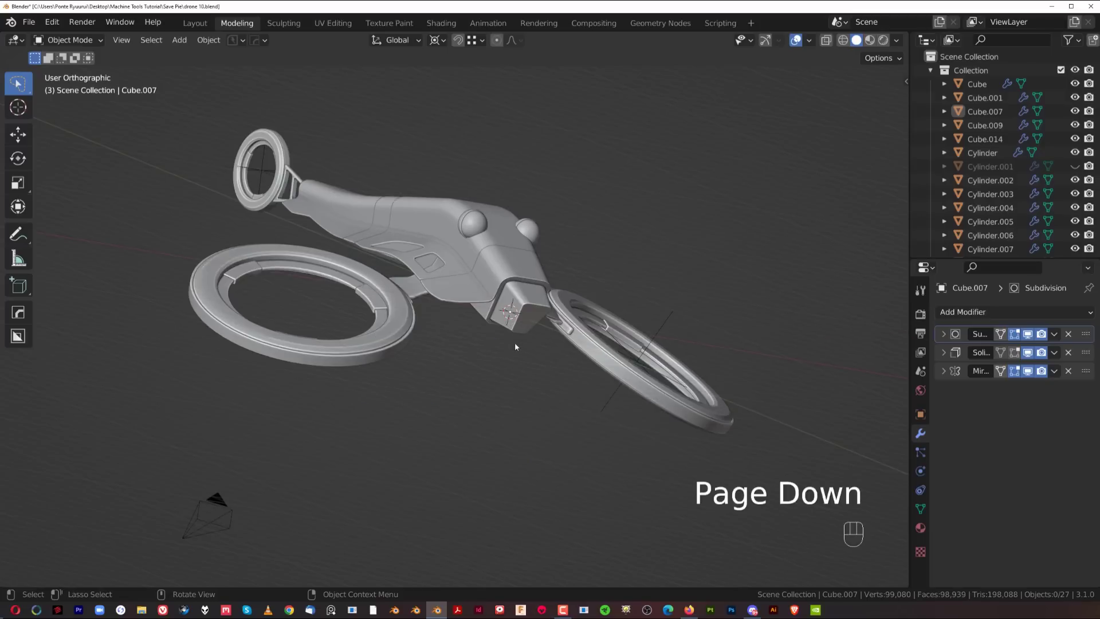
{"action": "key", "text": "Page_Down"}
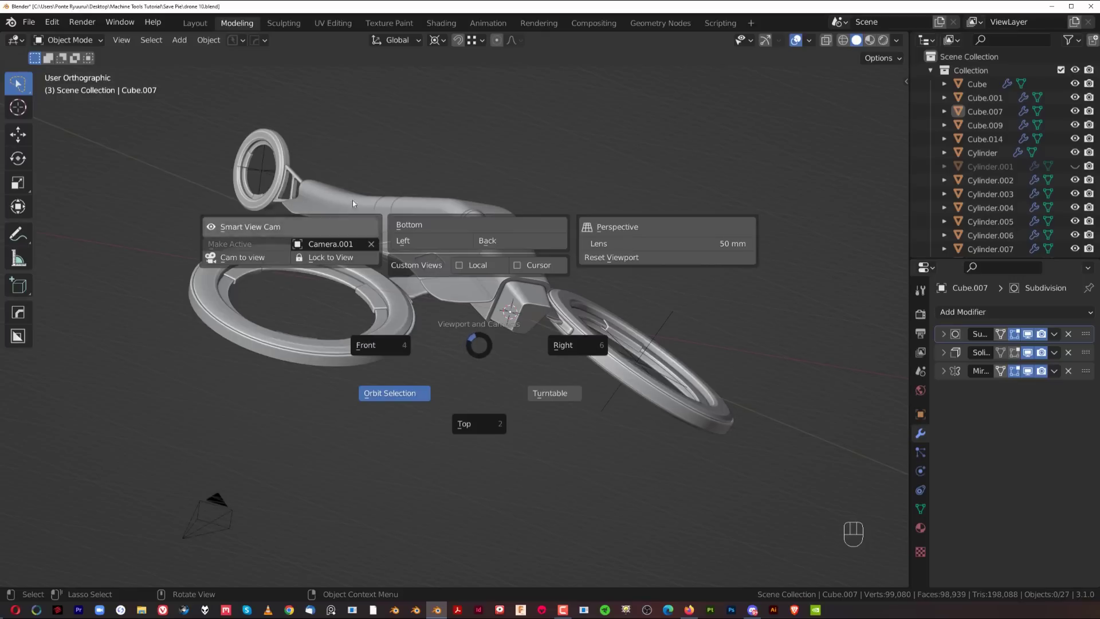
{"action": "key", "text": "Escape"}
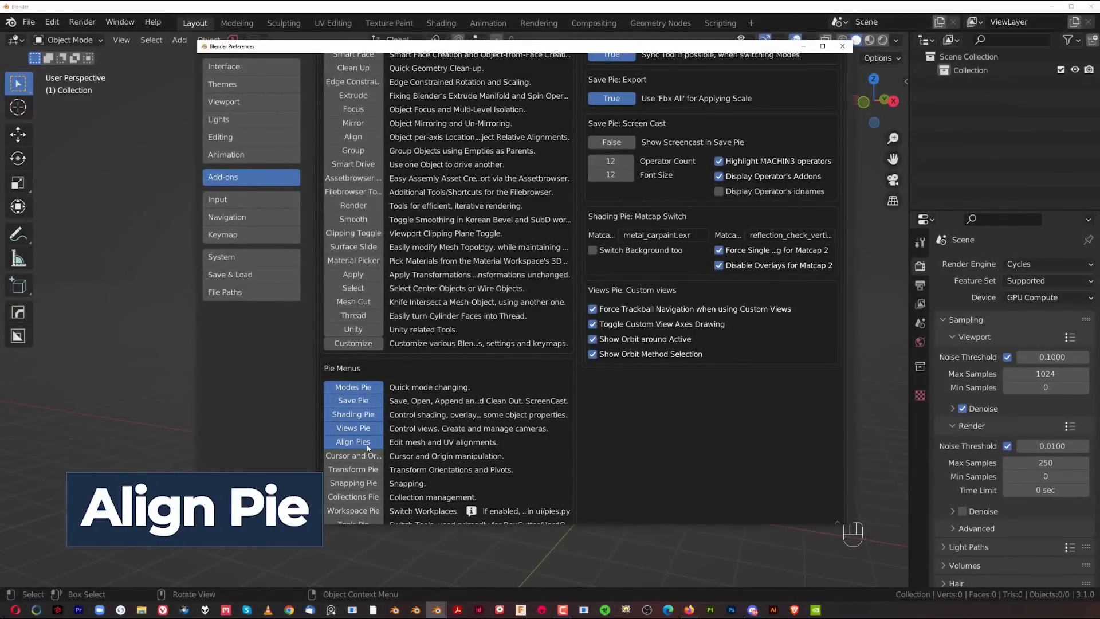
Check the Align Pie shortcuts in the MACHIN3tools keymaps, save the preferences and close them.
{"action": "scroll", "coordinate": [567, 381], "scroll_direction": "up", "scroll_amount": 7}
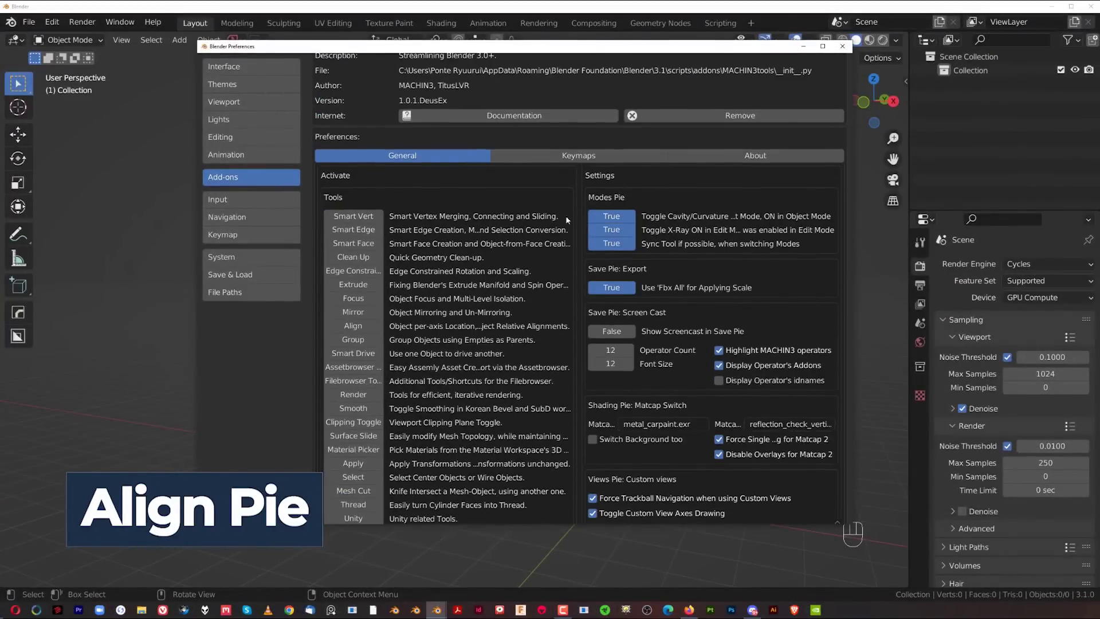
{"action": "left_click", "coordinate": [562, 157]}
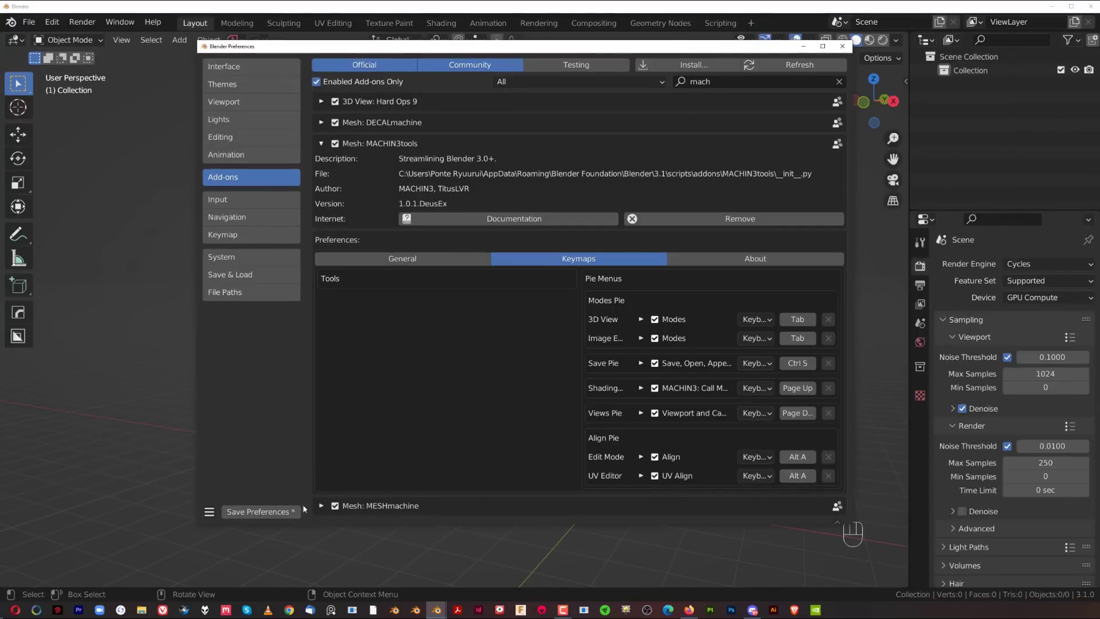
{"action": "left_click", "coordinate": [261, 512]}
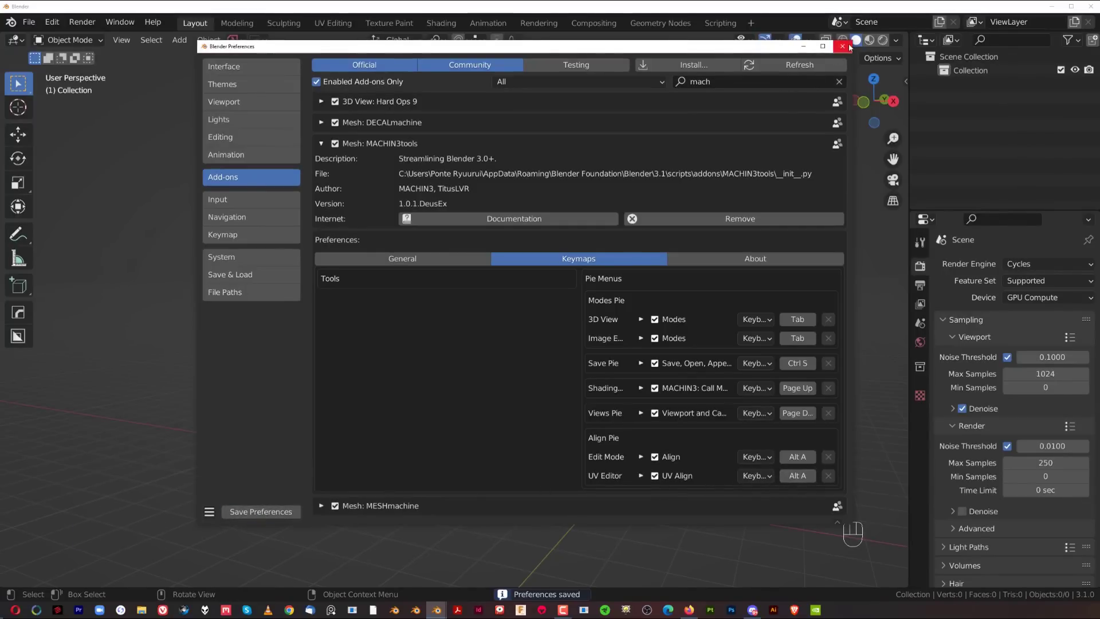
{"action": "left_click", "coordinate": [843, 46]}
Add a mesh cube to the empty scene and enter Edit Mode on it.
{"action": "middle_click_drag", "start_coordinate": [496, 504], "coordinate": [513, 440], "text": "shift"}
{"action": "key", "text": "shift+a"}
{"action": "mouse_move", "coordinate": [475, 310]}
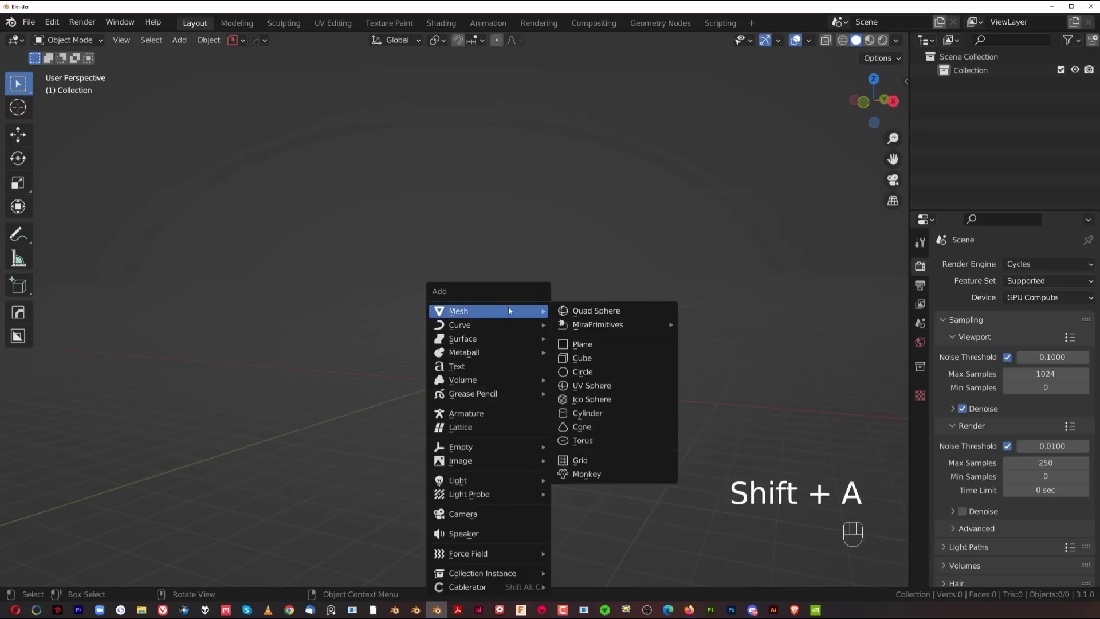
{"action": "left_click", "coordinate": [580, 357]}
{"action": "key", "text": "Tab"}
{"action": "scroll", "coordinate": [502, 385], "scroll_direction": "up", "scroll_amount": 3}
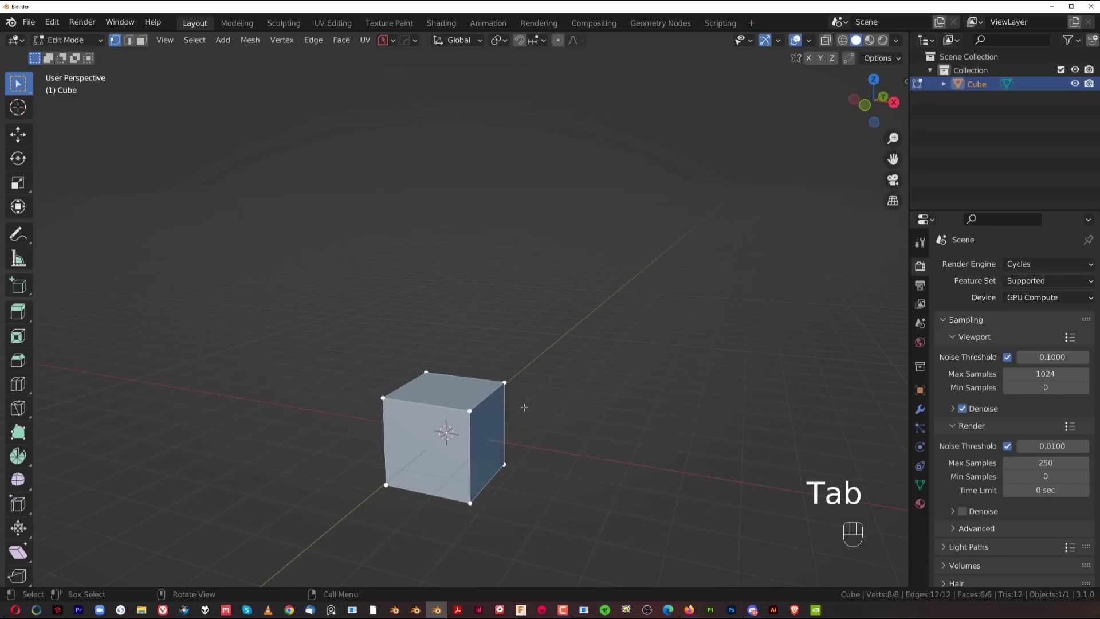
Switch the Align pie between its View and Axes modes repeatedly, finishing in View mode.
{"action": "key", "text": "alt+a"}
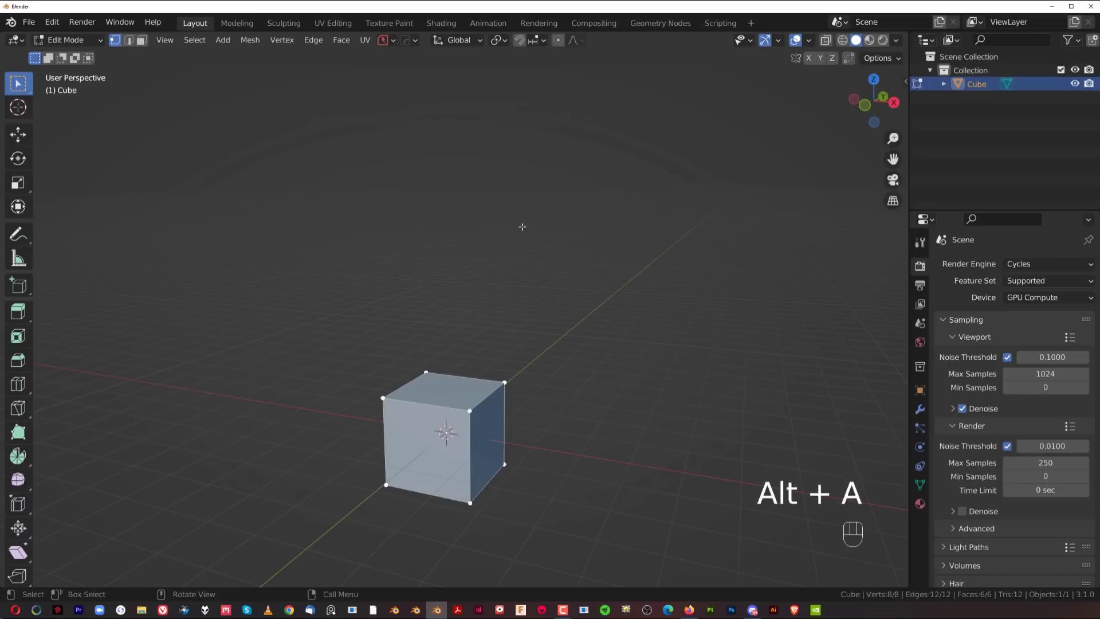
{"action": "key", "text": "alt+a"}
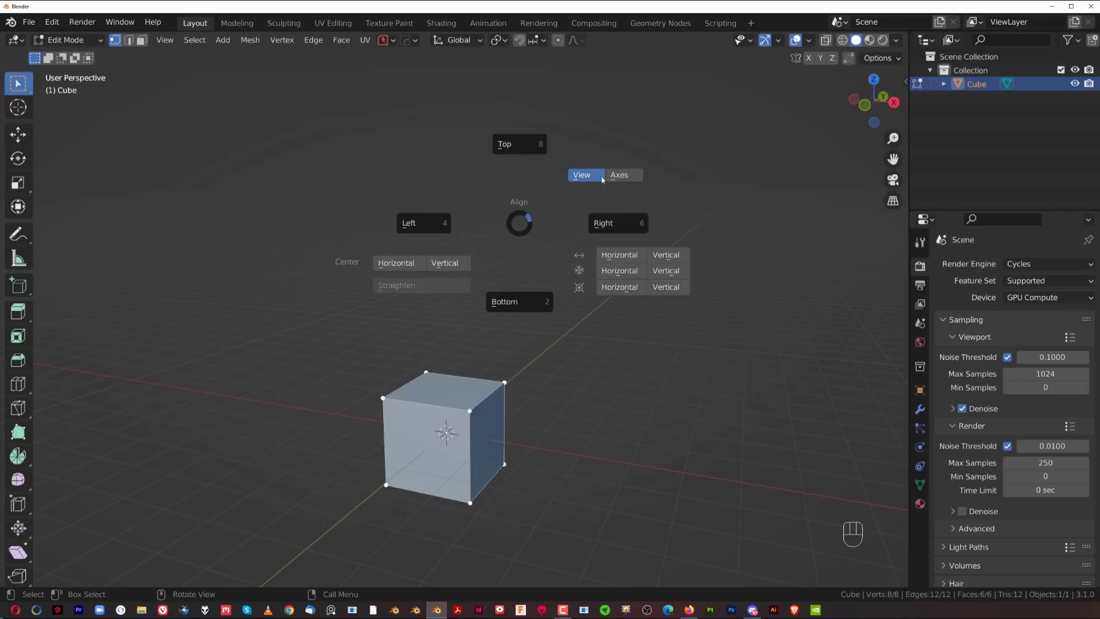
{"action": "left_click", "coordinate": [627, 175]}
{"action": "key", "text": "alt+a"}
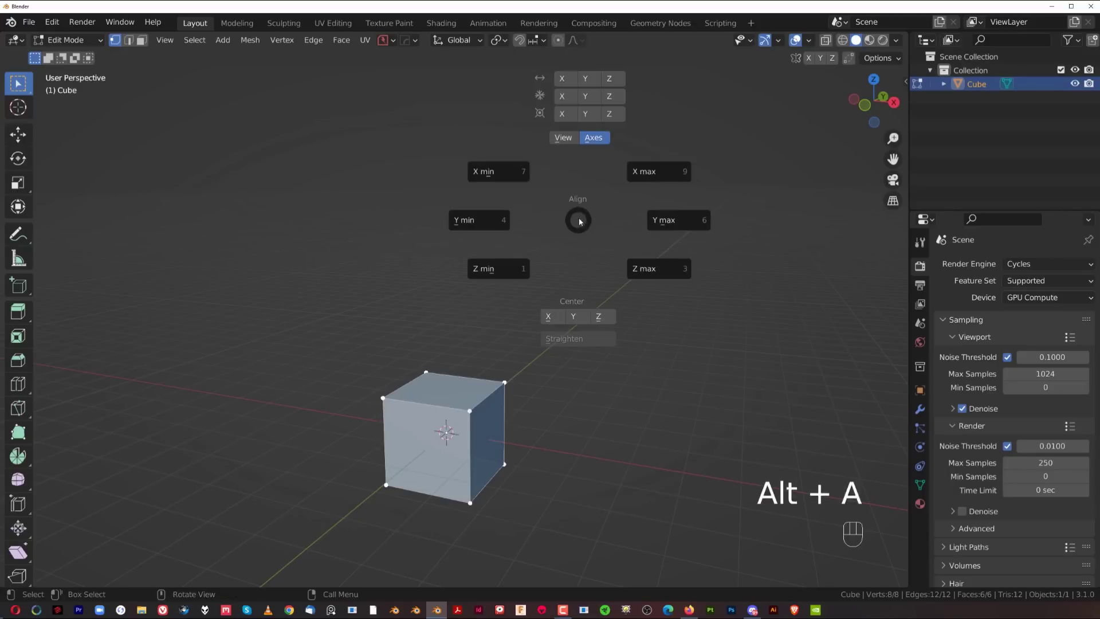
{"action": "left_click", "coordinate": [564, 138]}
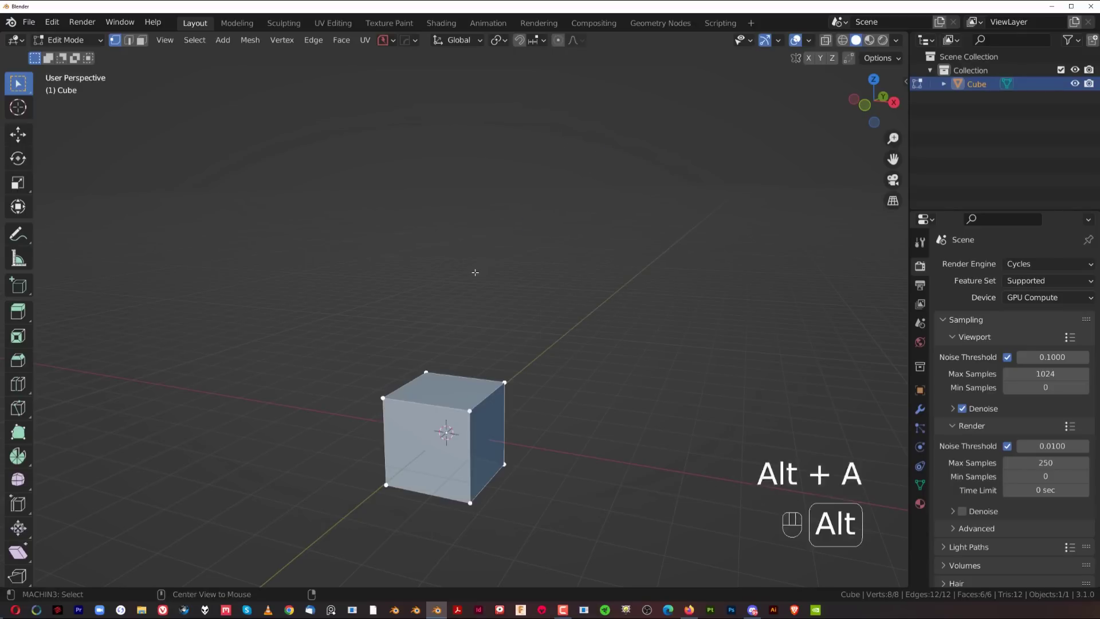
{"action": "key", "text": "alt+a"}
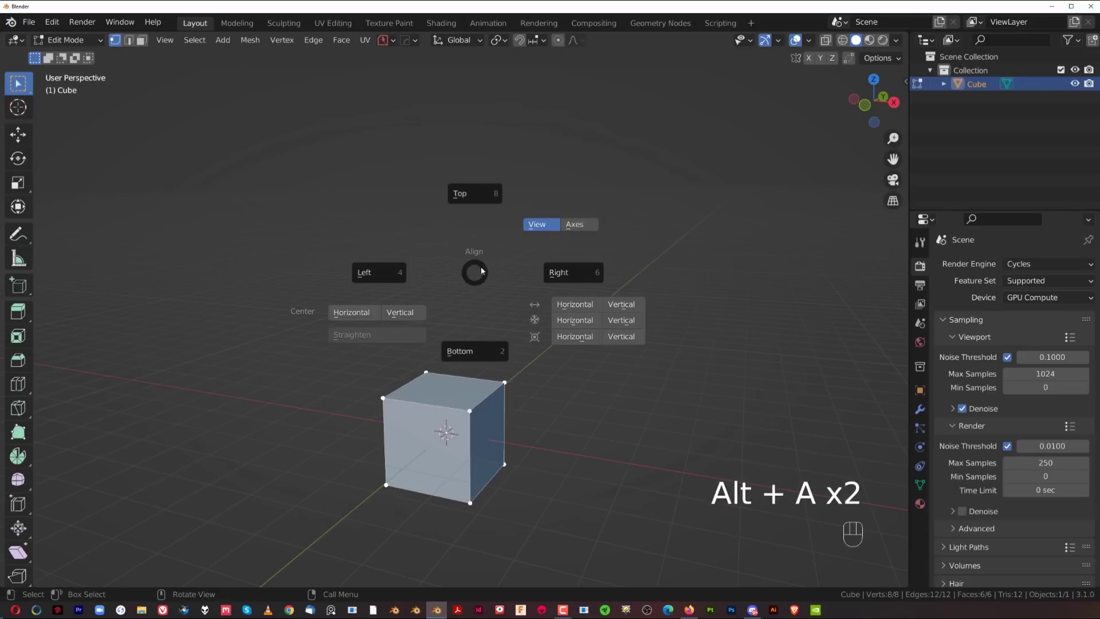
{"action": "left_click", "coordinate": [585, 228]}
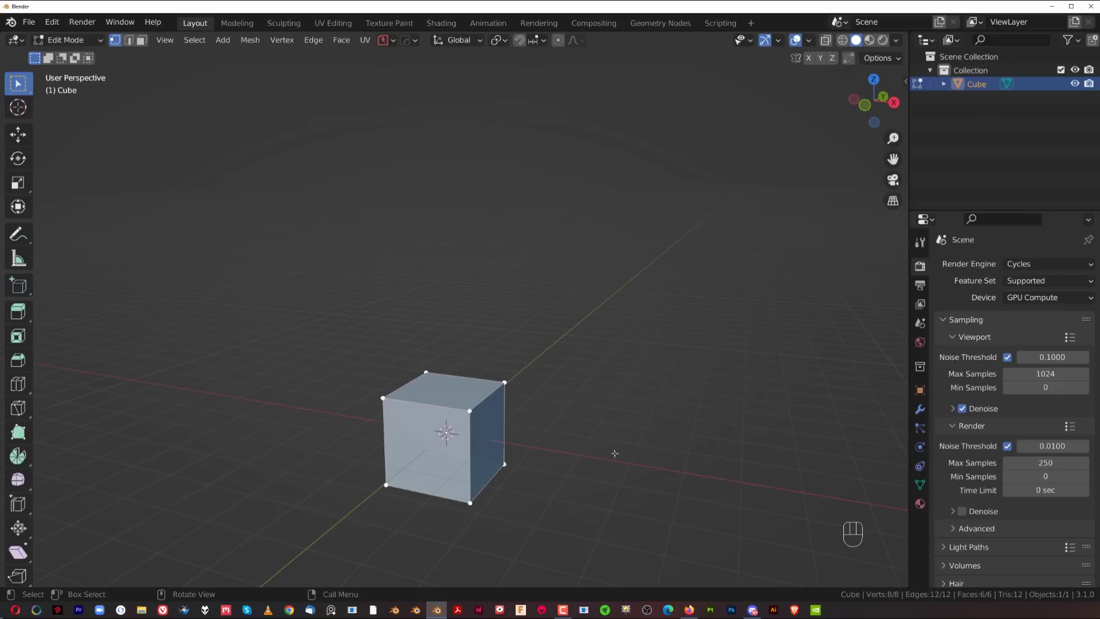
{"action": "key", "text": "alt+a"}
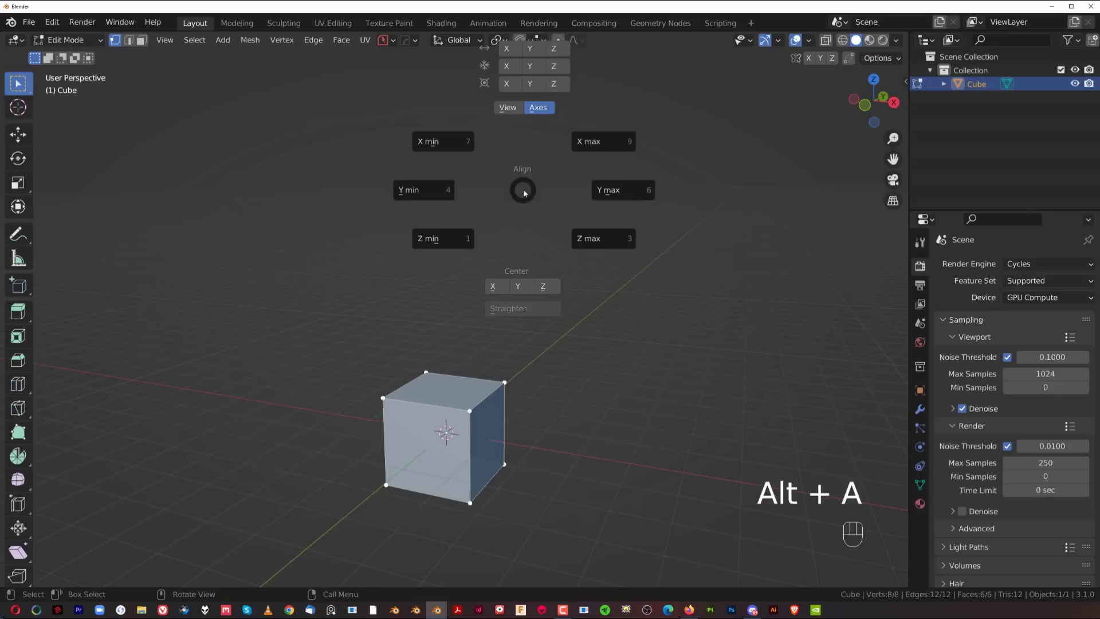
{"action": "left_click", "coordinate": [508, 112]}
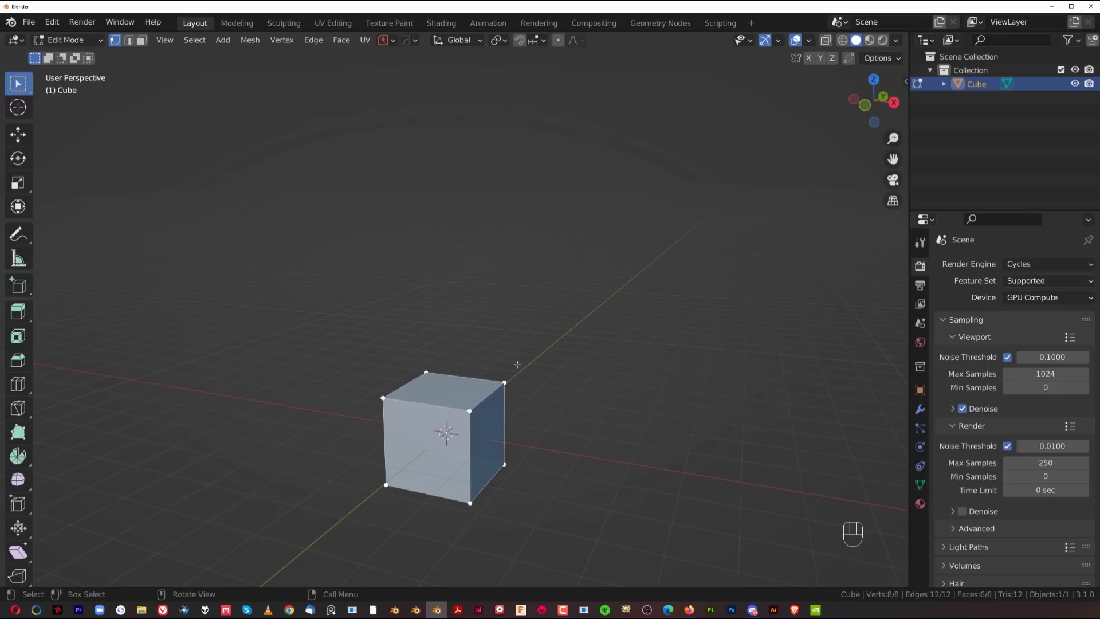
Move the cube's nearest top corner vertex outward and down to distort the shape.
{"action": "middle_click_drag", "start_coordinate": [517, 364], "coordinate": [351, 334]}
{"action": "scroll", "coordinate": [456, 373], "scroll_direction": "up", "scroll_amount": 1}
{"action": "scroll", "coordinate": [470, 279], "scroll_direction": "up", "scroll_amount": 2}
{"action": "middle_click_drag", "start_coordinate": [457, 374], "coordinate": [585, 355], "text": "shift"}
{"action": "scroll", "coordinate": [584, 355], "scroll_direction": "up", "scroll_amount": 1}
{"action": "left_click", "coordinate": [514, 351]}
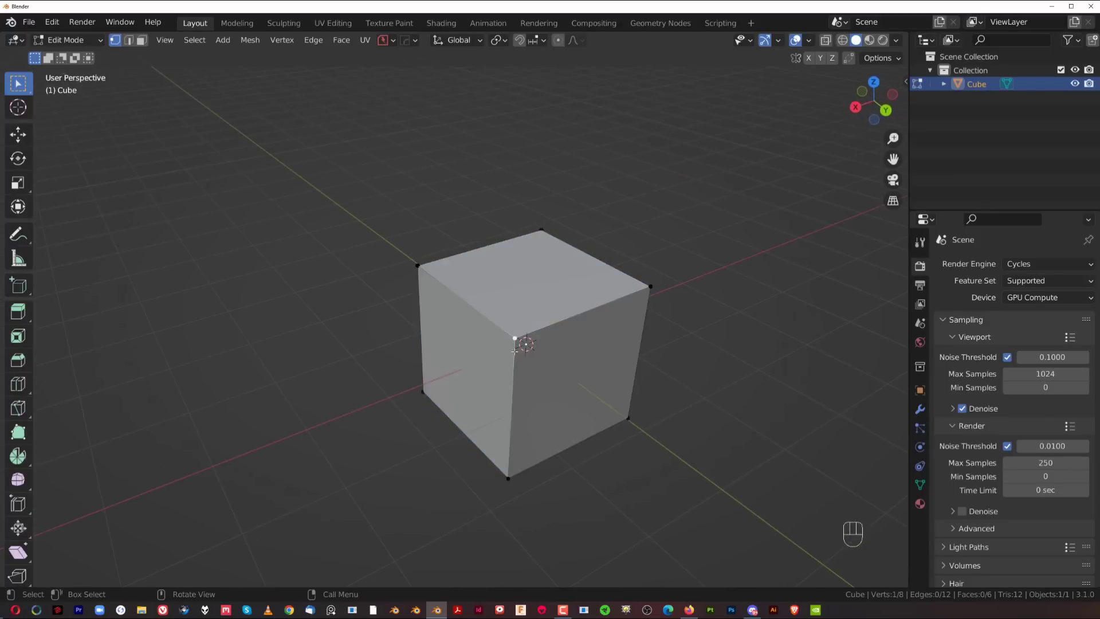
{"action": "key", "text": "g"}
{"action": "left_click", "coordinate": [458, 420]}
Select the displaced vertex together with an adjacent top corner vertex and align them Left in View mode.
{"action": "scroll", "coordinate": [487, 399], "scroll_direction": "down", "scroll_amount": 3}
{"action": "middle_click_drag", "start_coordinate": [511, 381], "coordinate": [648, 381]}
{"action": "middle_click_drag", "start_coordinate": [424, 408], "coordinate": [521, 353], "text": "shift"}
{"action": "scroll", "coordinate": [570, 346], "scroll_direction": "up", "scroll_amount": 3}
{"action": "scroll", "coordinate": [558, 356], "scroll_direction": "up", "scroll_amount": 1}
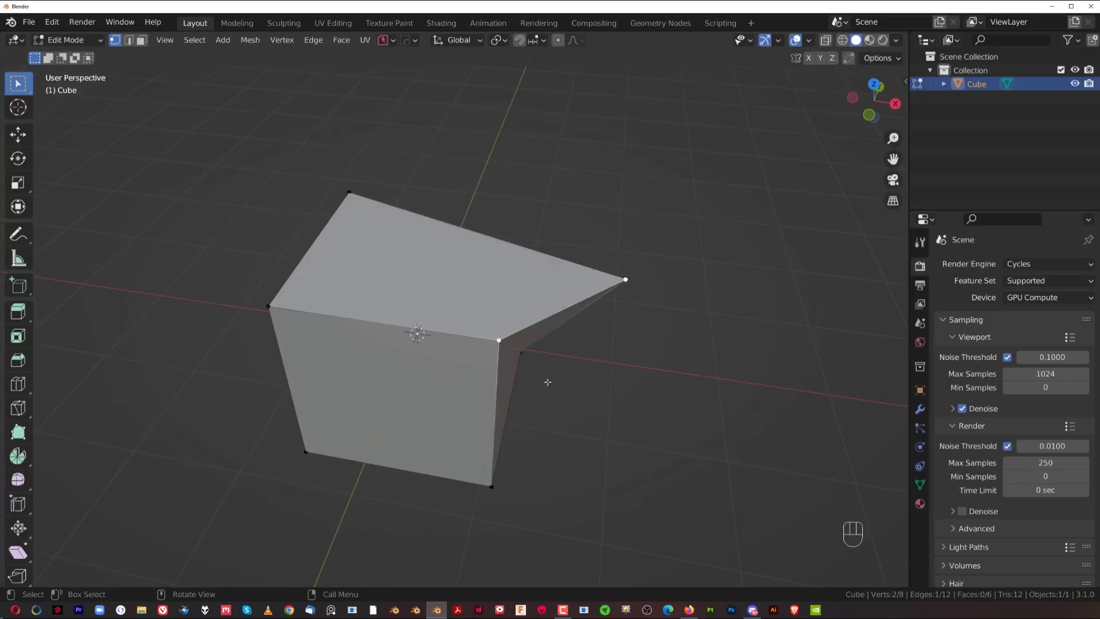
{"action": "middle_click_drag", "start_coordinate": [557, 368], "coordinate": [543, 345]}
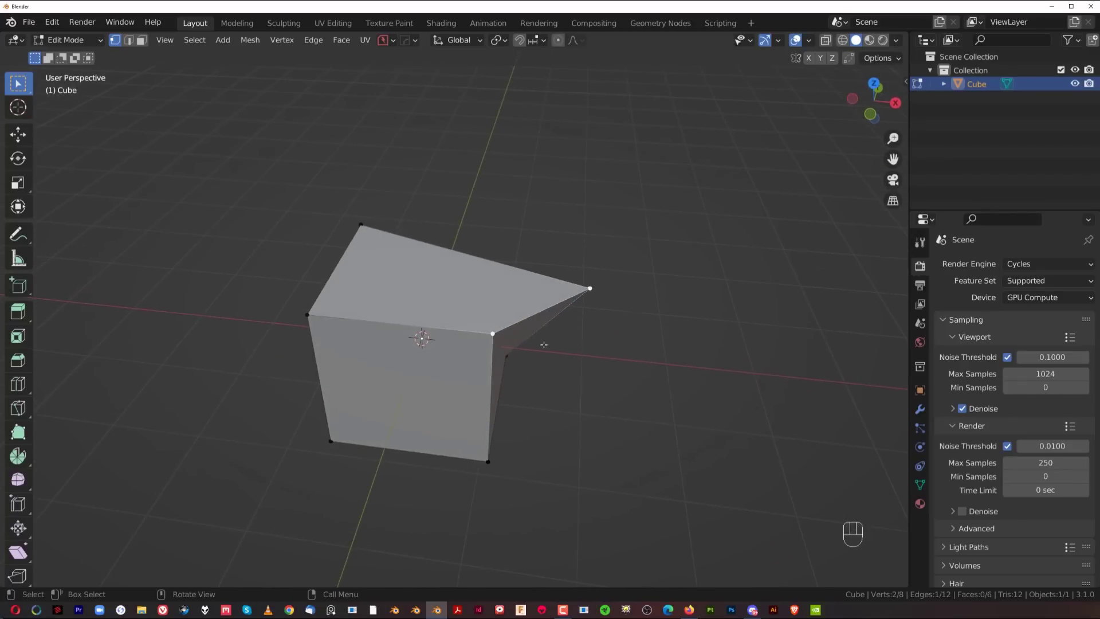
{"action": "key", "text": "alt+a"}
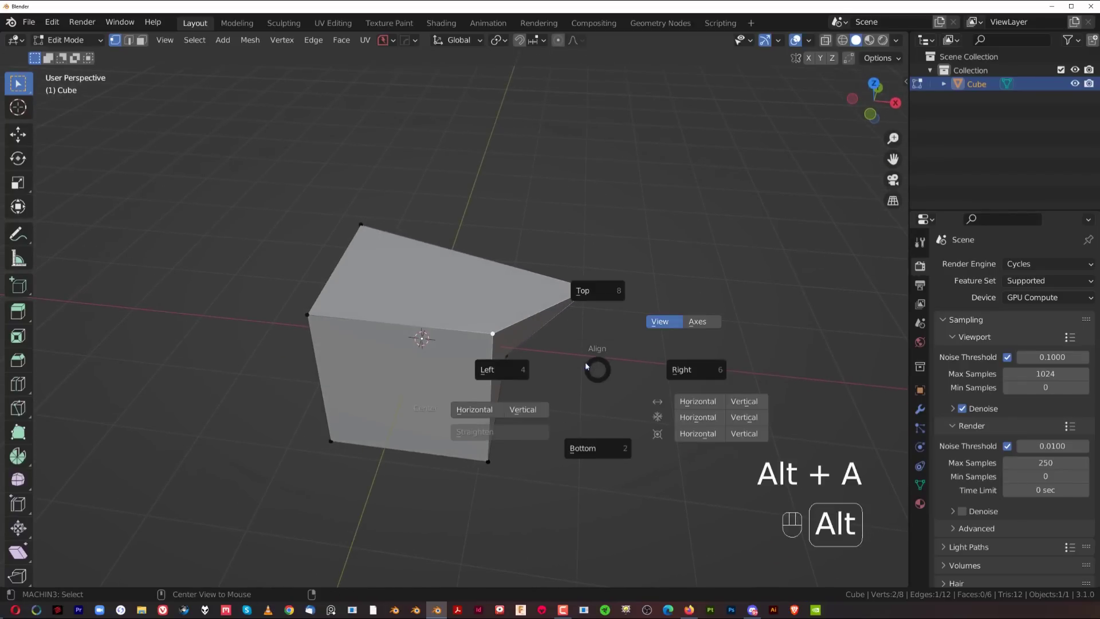
{"action": "left_click", "coordinate": [503, 367]}
{"action": "middle_click_drag", "start_coordinate": [510, 339], "coordinate": [512, 337]}
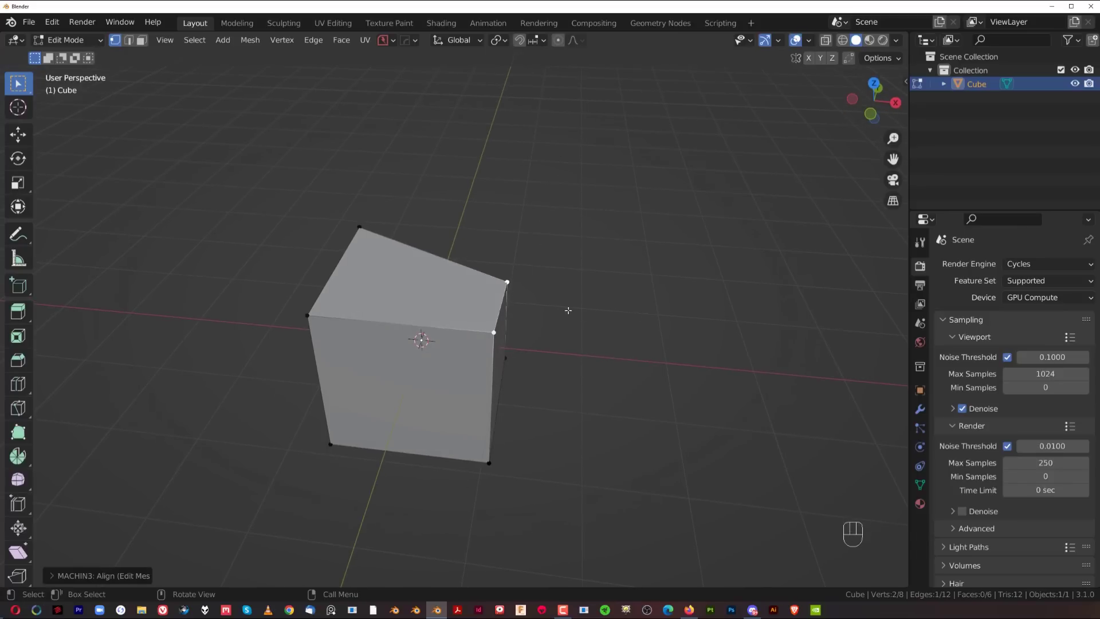
Align the two selected vertices to the Top, viewing the cube from the side of the displaced corner.
{"action": "middle_click_drag", "start_coordinate": [472, 292], "coordinate": [514, 336]}
{"action": "key", "text": "alt+a"}
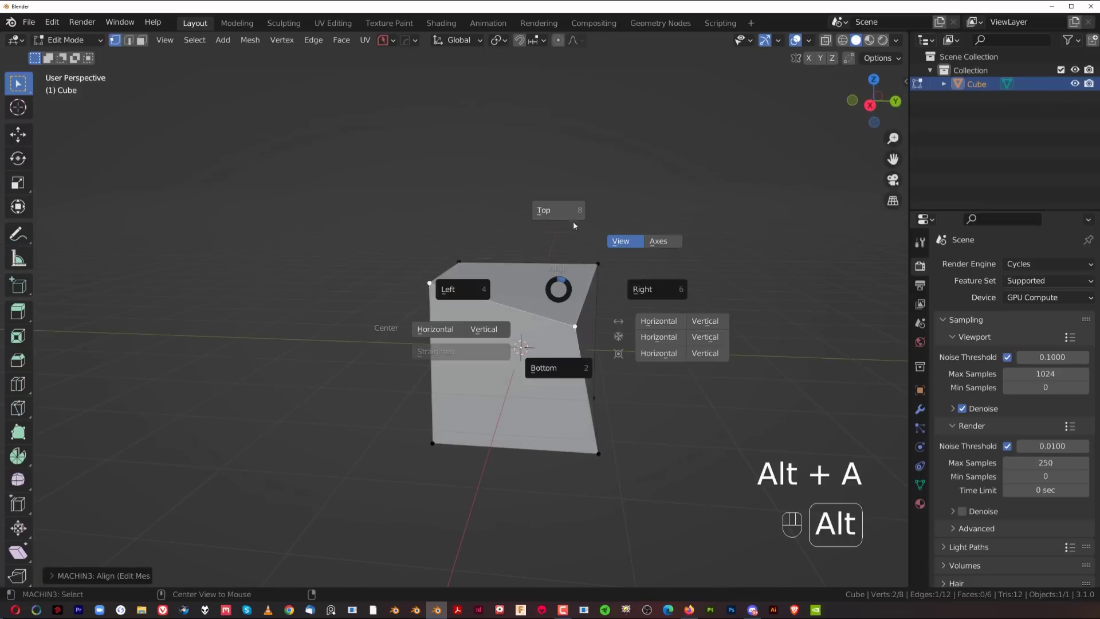
{"action": "left_click", "coordinate": [573, 213]}
{"action": "middle_click_drag", "start_coordinate": [600, 270], "coordinate": [617, 289]}
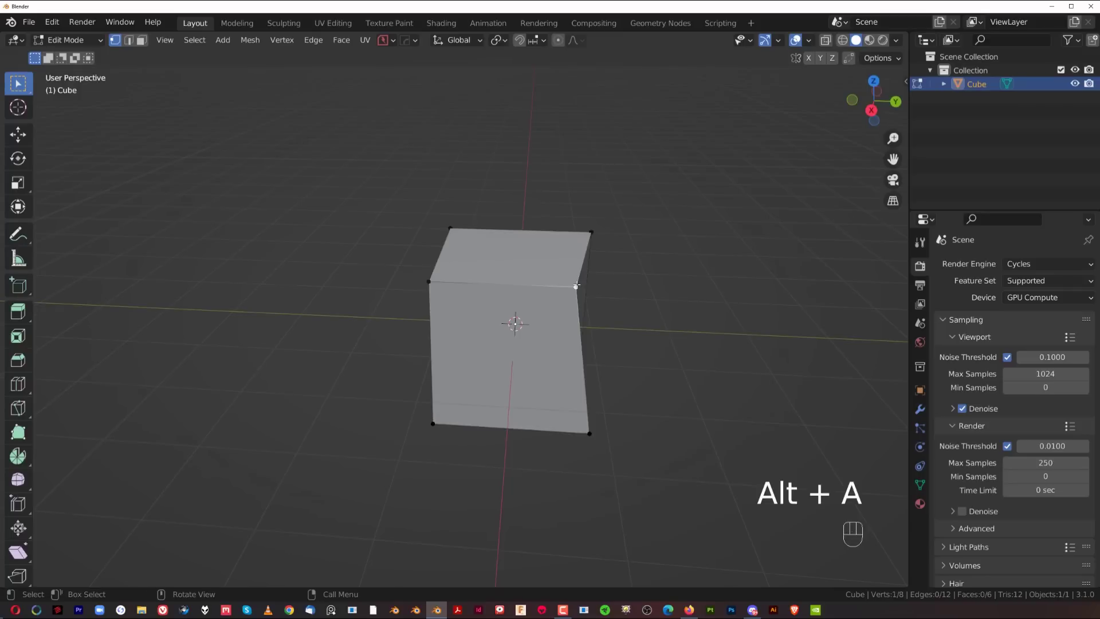
Align the selected top corner vertex in View mode and change the viewpoint with the Views pie.
{"action": "key", "text": "alt+a"}
{"action": "left_click", "coordinate": [710, 296]}
{"action": "middle_click_drag", "start_coordinate": [622, 284], "coordinate": [577, 293]}
{"action": "key", "text": "grave"}
{"action": "key", "text": "KP_5"}
{"action": "left_click", "coordinate": [675, 205]}
Raise one top corner vertex of the cube, add the adjacent near top corner to the selection and move both upward.
{"action": "middle_click_drag", "start_coordinate": [533, 358], "coordinate": [618, 302], "text": "shift"}
{"action": "scroll", "coordinate": [472, 359], "scroll_direction": "down", "scroll_amount": 2}
{"action": "left_click", "coordinate": [468, 421]}
{"action": "left_click", "coordinate": [617, 282]}
{"action": "key", "text": "g"}
{"action": "left_click", "coordinate": [617, 256]}
{"action": "left_click", "coordinate": [464, 318], "text": "shift"}
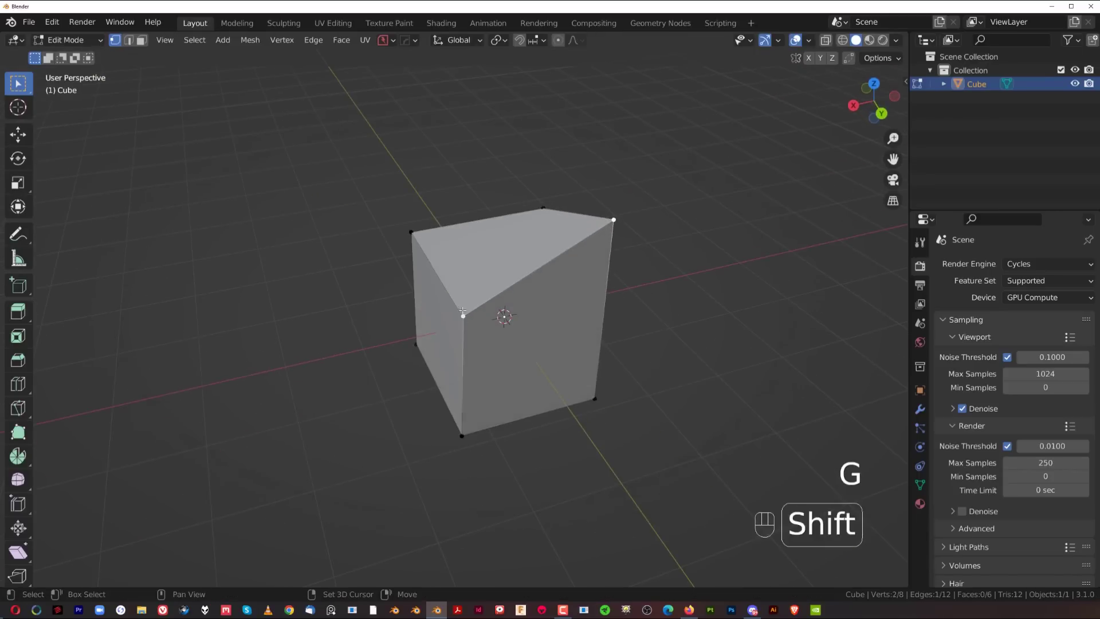
{"action": "key", "text": "g"}
{"action": "left_click", "coordinate": [469, 277]}
Add the third, lower top corner vertex to the selection and align all three vertices to the Bottom in View mode.
{"action": "middle_click_drag", "start_coordinate": [494, 277], "coordinate": [603, 274]}
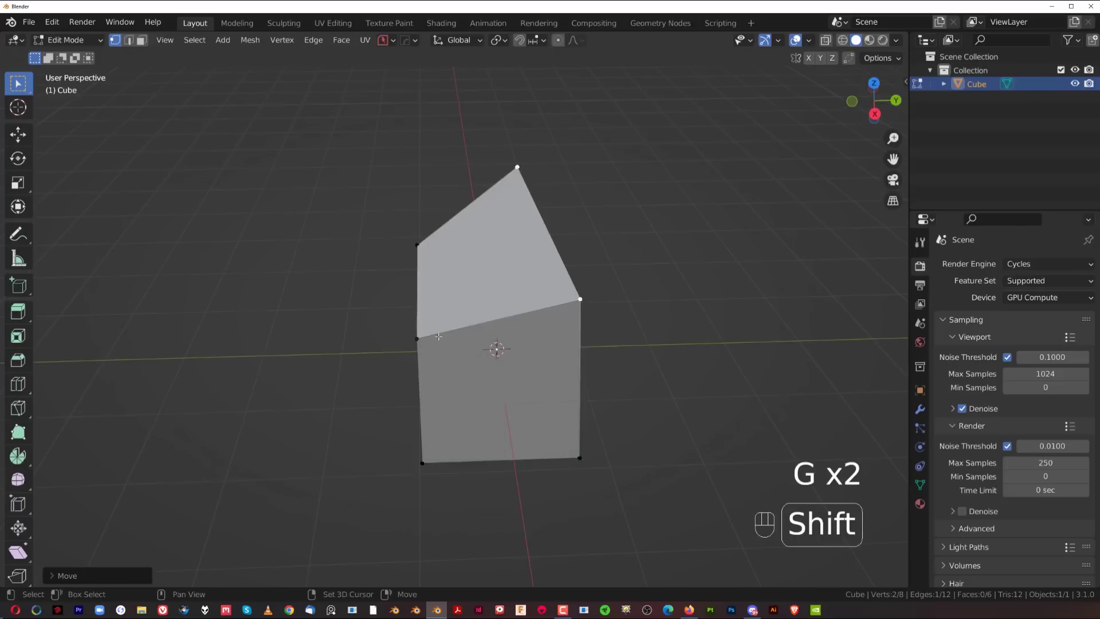
{"action": "left_click", "coordinate": [418, 338], "text": "shift"}
{"action": "middle_click_drag", "start_coordinate": [499, 247], "coordinate": [511, 226]}
{"action": "key", "text": "alt"}
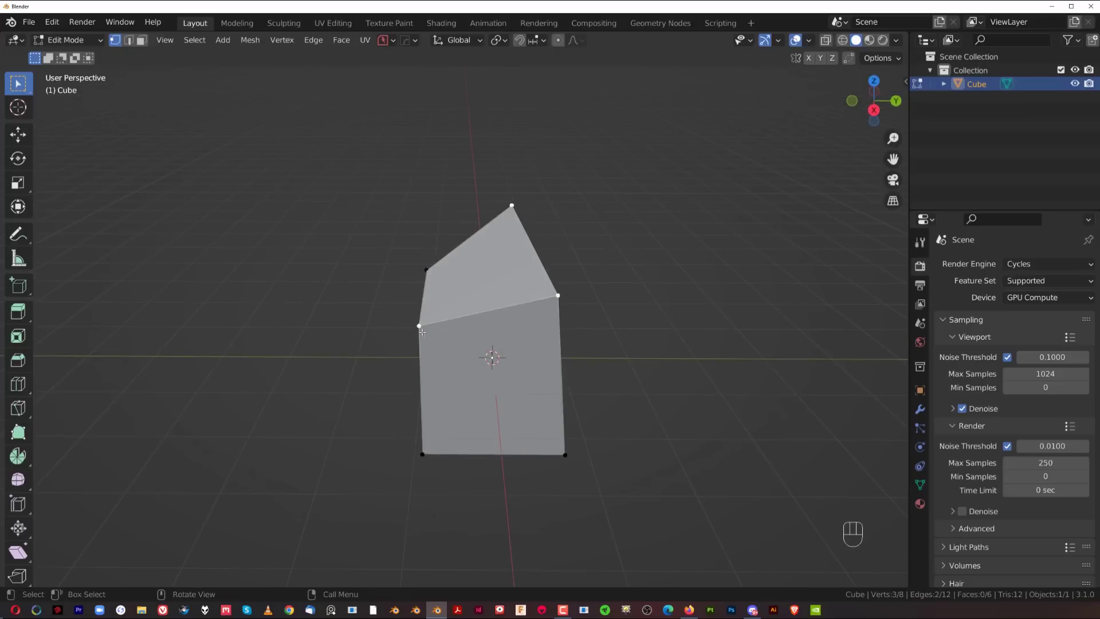
{"action": "left_click", "coordinate": [522, 220]}
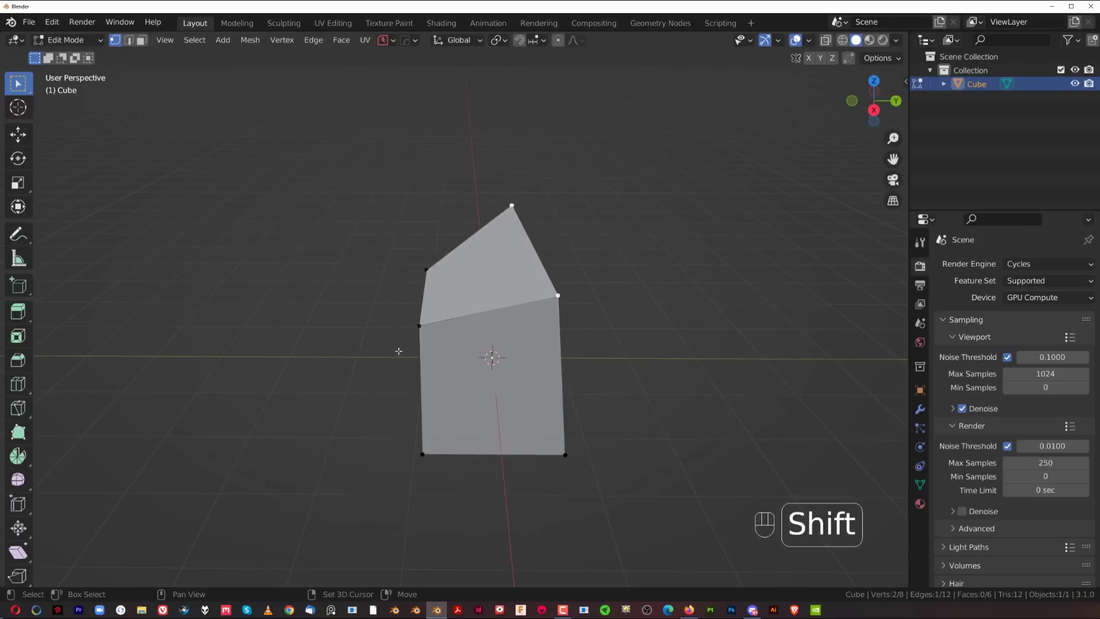
{"action": "key", "text": "alt+a"}
{"action": "left_click", "coordinate": [504, 336]}
{"action": "middle_click_drag", "start_coordinate": [590, 272], "coordinate": [555, 289]}
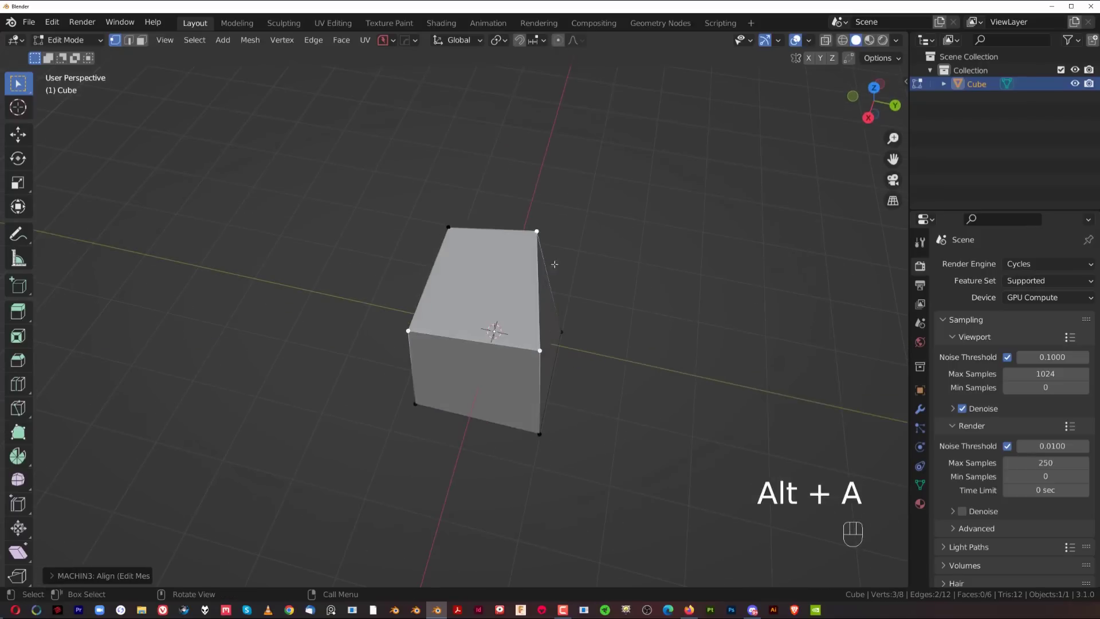
Select only the cube's nearest top corner vertex and align it to the Top in View mode.
{"action": "left_click", "coordinate": [555, 288]}
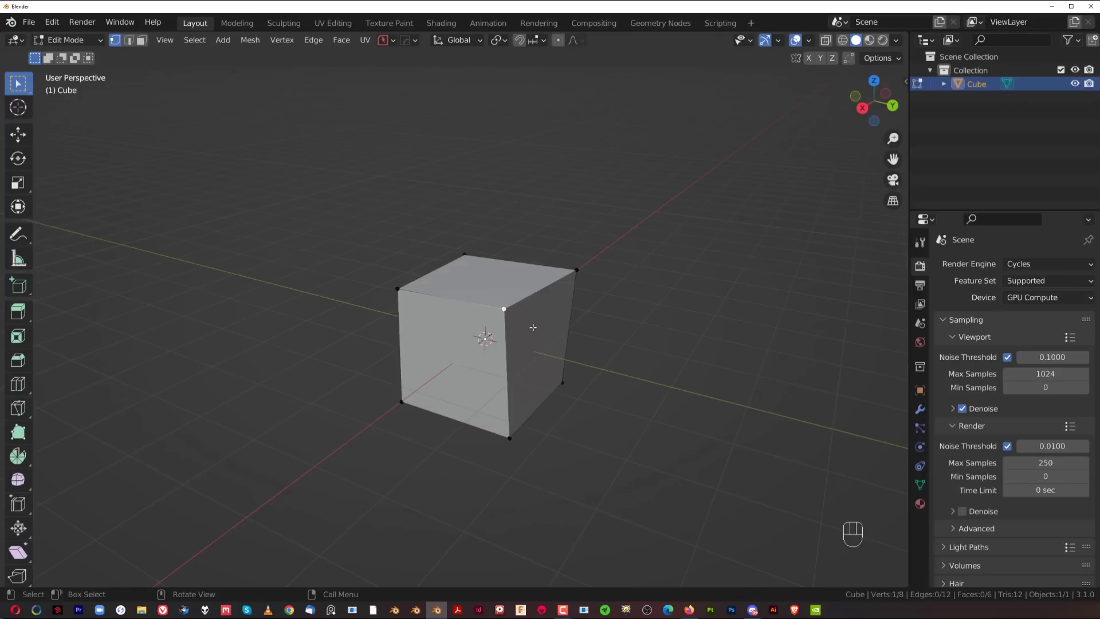
{"action": "key", "text": "alt+a"}
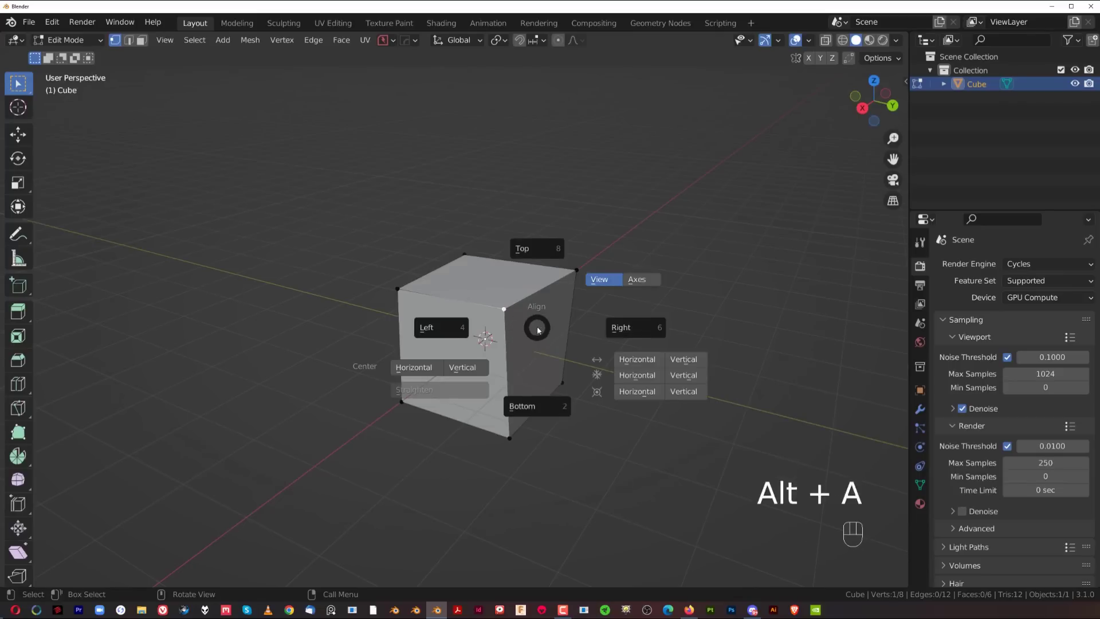
{"action": "left_click", "coordinate": [537, 251]}
Rotate the whole cube freely in Object Mode so that it sits tilted to the world axes.
{"action": "key", "text": "Tab"}
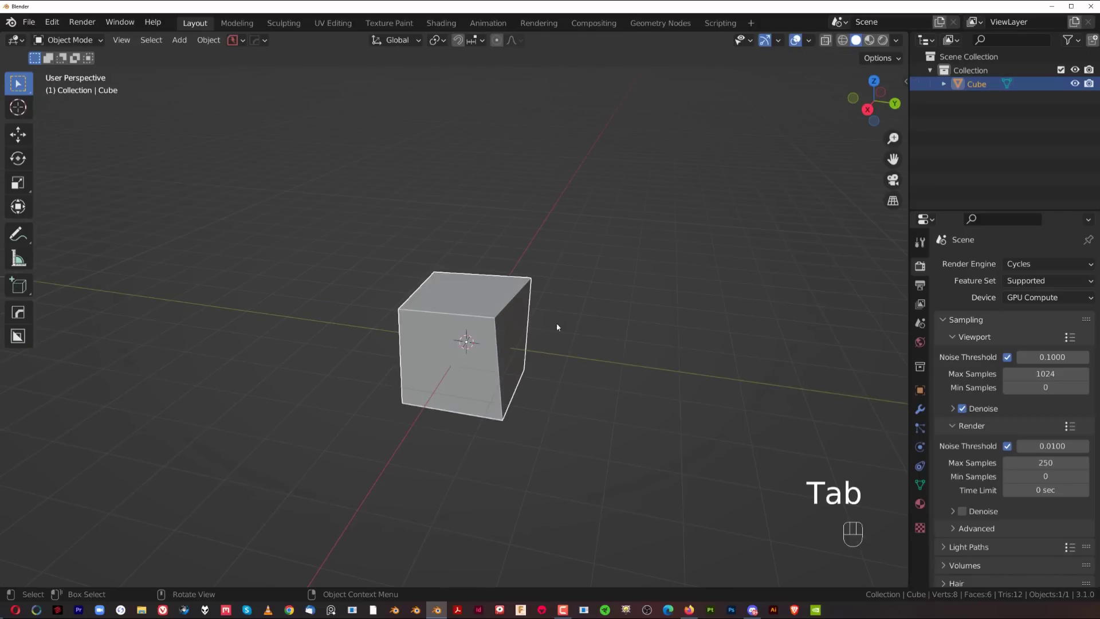
{"action": "key", "text": "r"}
{"action": "left_click", "coordinate": [642, 381]}
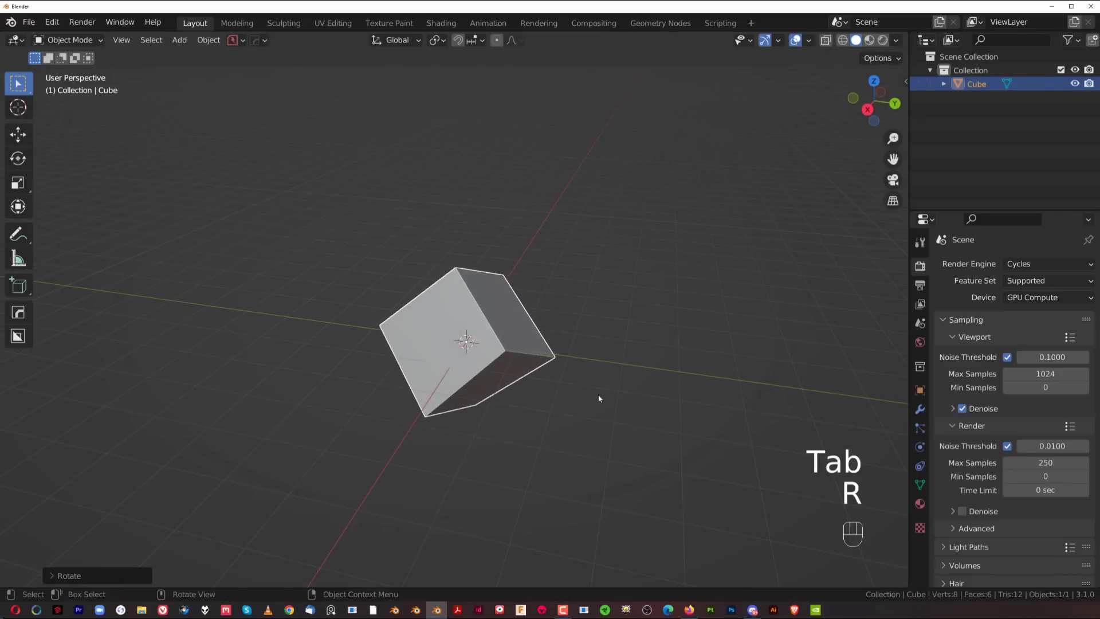
{"action": "middle_click_drag", "start_coordinate": [561, 365], "coordinate": [484, 363]}
In Edit Mode, move the tilted cube's nearest corner vertex to distort its shape.
{"action": "key", "text": "Tab"}
{"action": "left_click", "coordinate": [434, 248]}
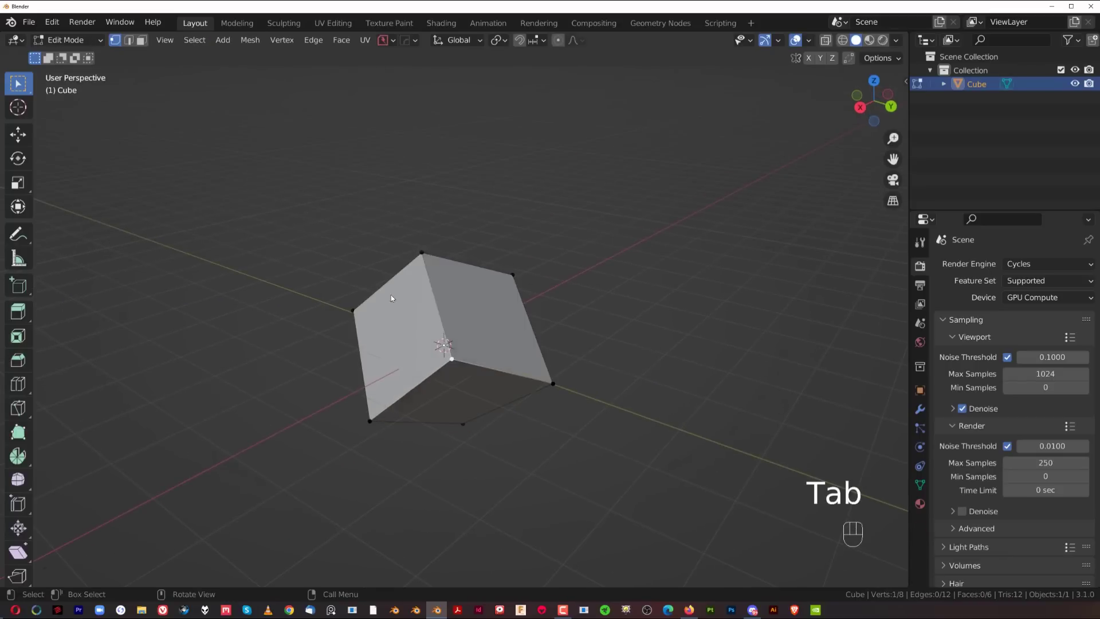
{"action": "left_click", "coordinate": [452, 361]}
{"action": "key", "text": "g"}
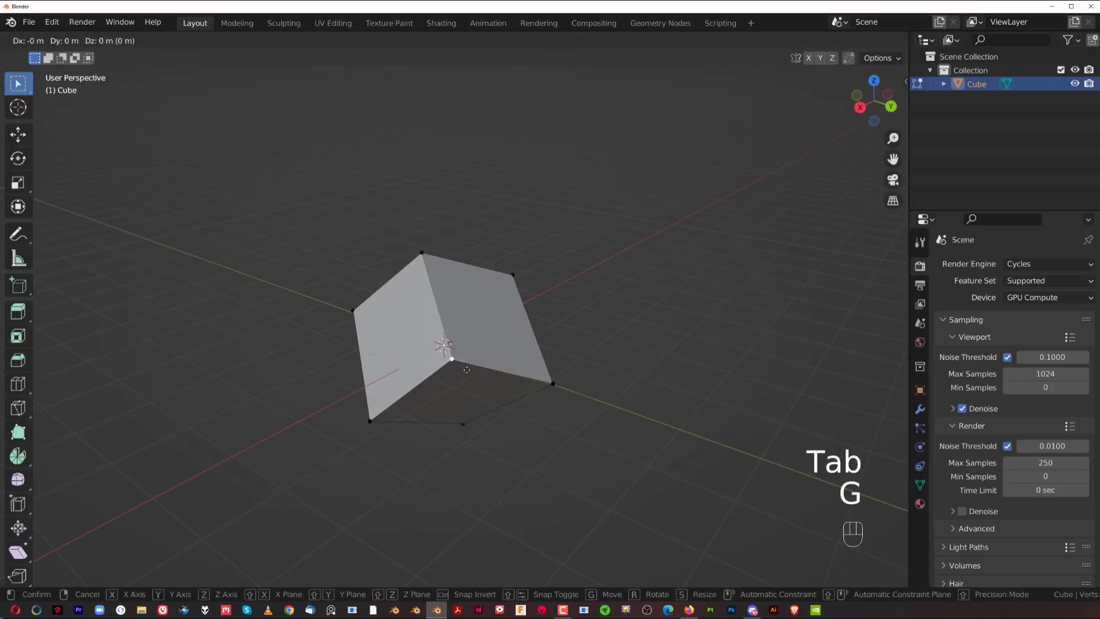
{"action": "left_click", "coordinate": [441, 341]}
{"action": "mouse_move", "coordinate": [448, 320]}
{"action": "middle_mouse_down"}
{"action": "mouse_move", "coordinate": [457, 343]}
{"action": "mouse_move", "coordinate": [466, 327]}
{"action": "middle_mouse_up"}
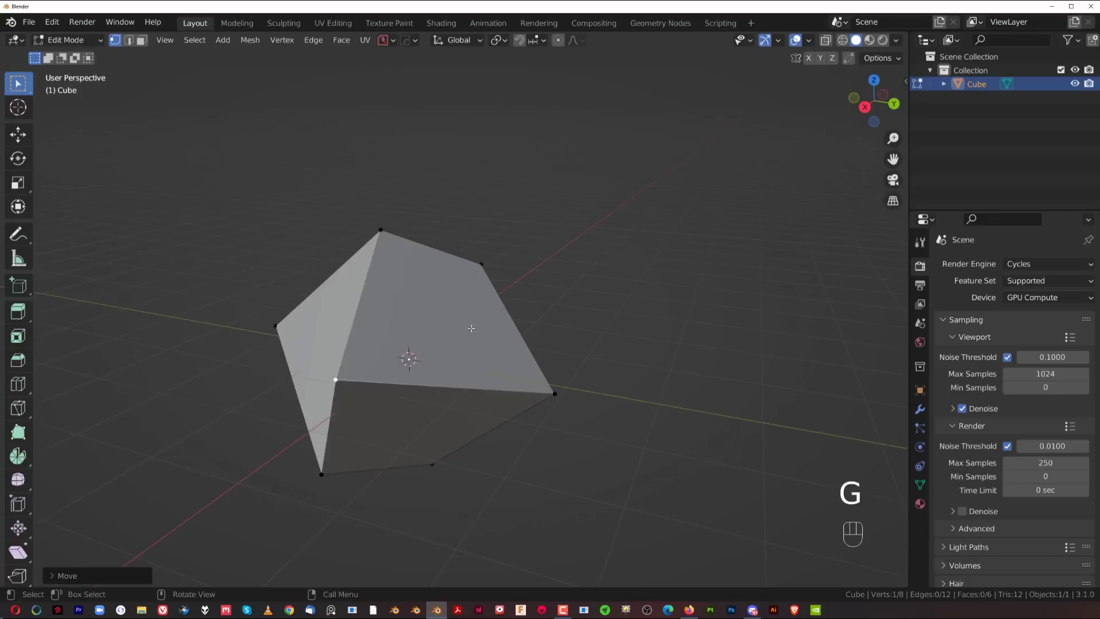
In Object Mode, try moving the tilted cube along the global Z axis and cancel the move.
{"action": "key", "text": "Tab"}
{"action": "left_click", "coordinate": [429, 225]}
{"action": "key", "text": "g"}
{"action": "key", "text": "z"}
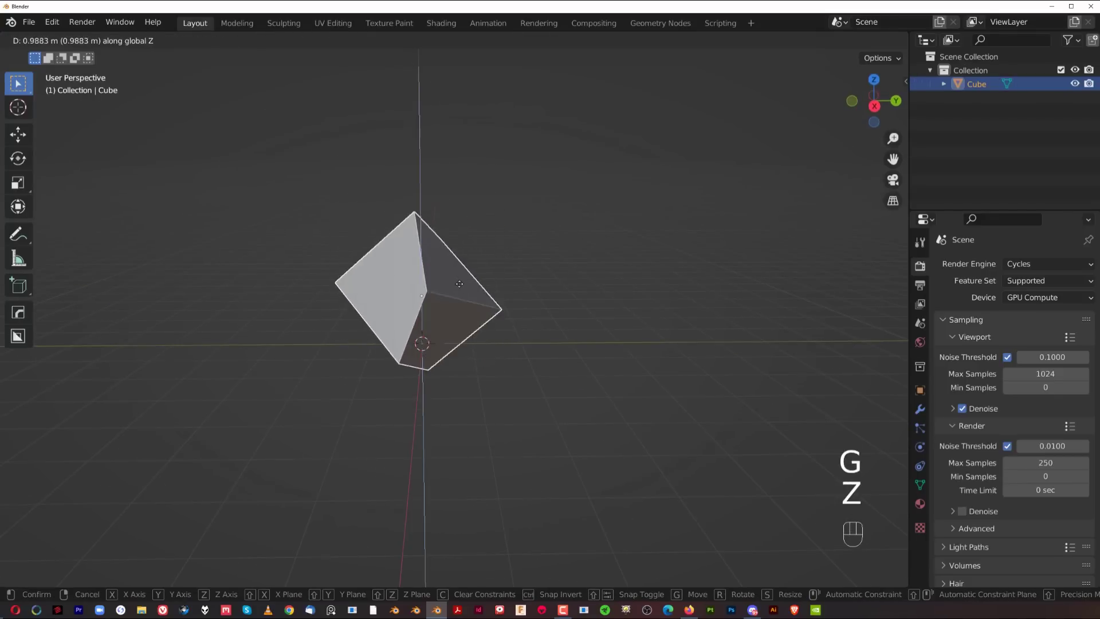
{"action": "right_click", "coordinate": [422, 243]}
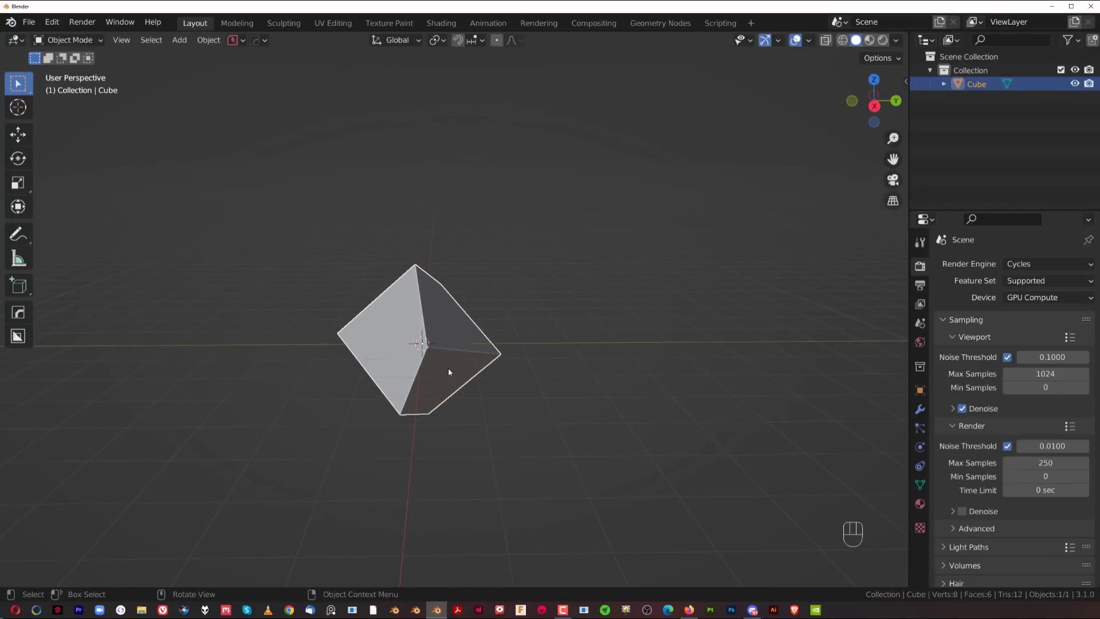
Try moving the cube along its local Z axis and rotating it freely, cancelling both transforms.
{"action": "key", "text": "g"}
{"action": "key", "text": "z"}
{"action": "key", "text": "z"}
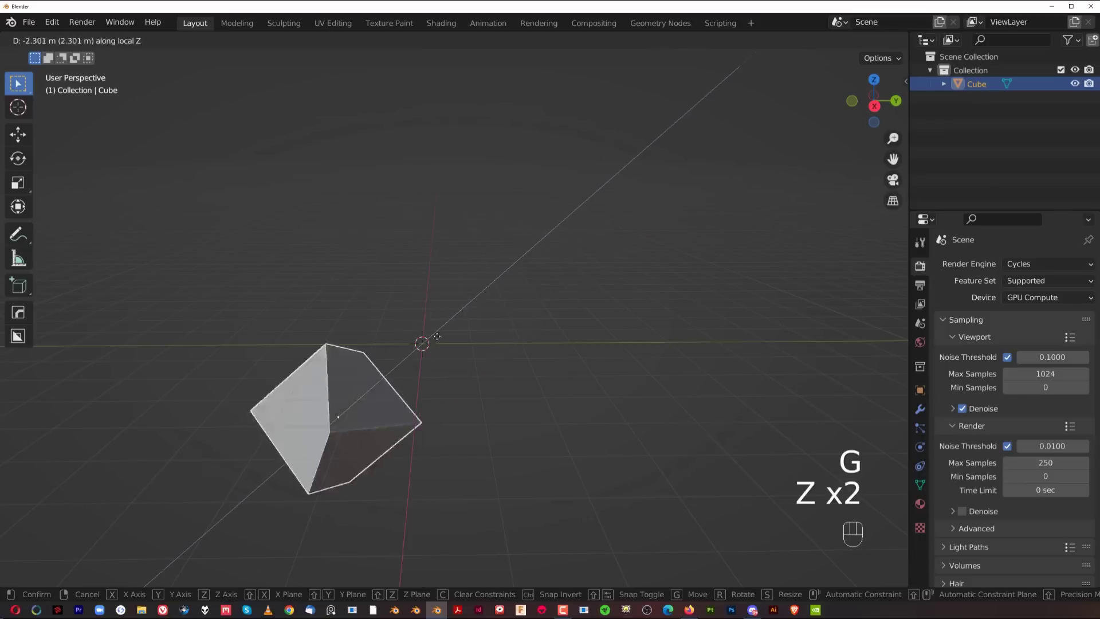
{"action": "right_click", "coordinate": [507, 286]}
{"action": "key", "text": "r"}
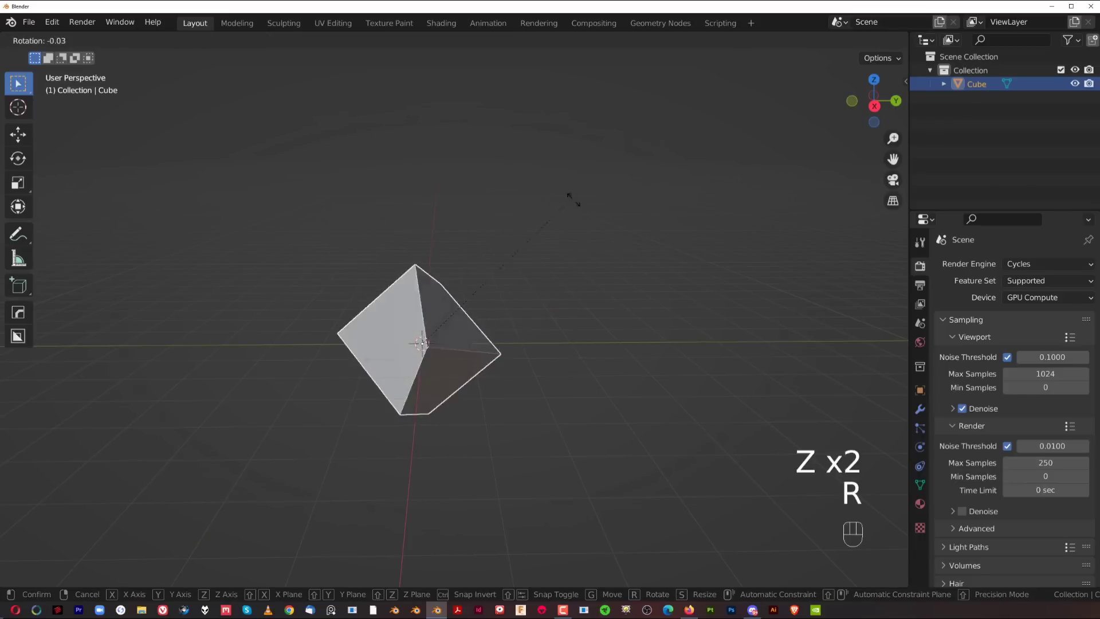
{"action": "right_click", "coordinate": [341, 130]}
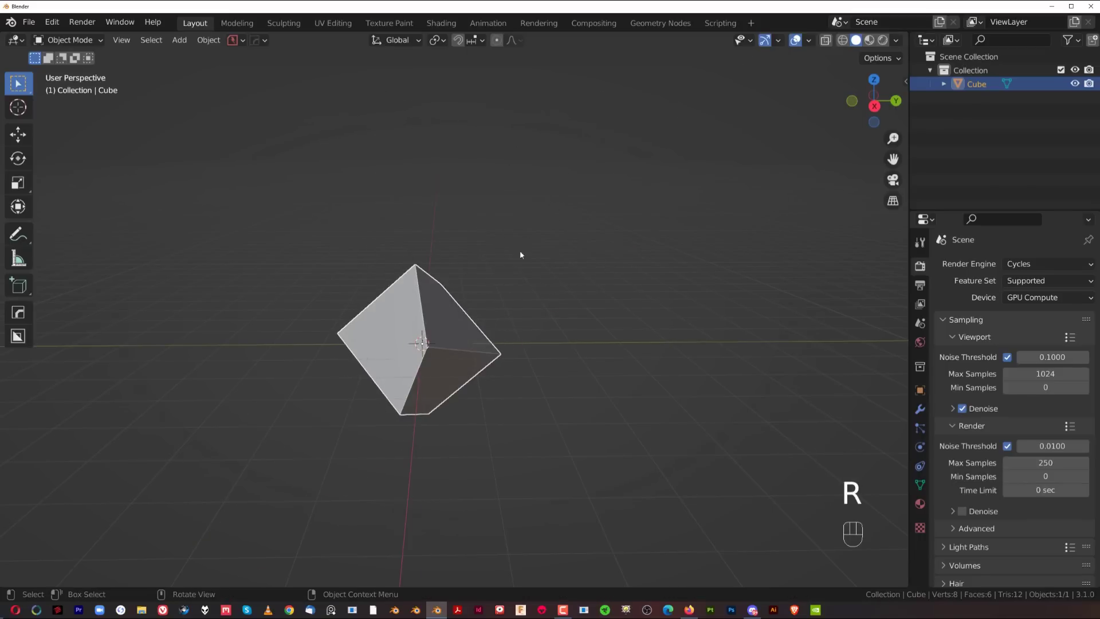
In Edit Mode, try aligning the displaced vertex with the topmost corner vertex, and undo the attempt.
{"action": "key", "text": "Tab"}
{"action": "middle_click_drag", "start_coordinate": [499, 287], "coordinate": [452, 387]}
{"action": "middle_click_drag", "start_coordinate": [462, 315], "coordinate": [444, 310]}
{"action": "left_click", "coordinate": [418, 268], "text": "shift"}
{"action": "middle_click_drag", "start_coordinate": [417, 268], "coordinate": [542, 320]}
{"action": "key", "text": "alt+a"}
{"action": "key", "text": "ctrl+z"}
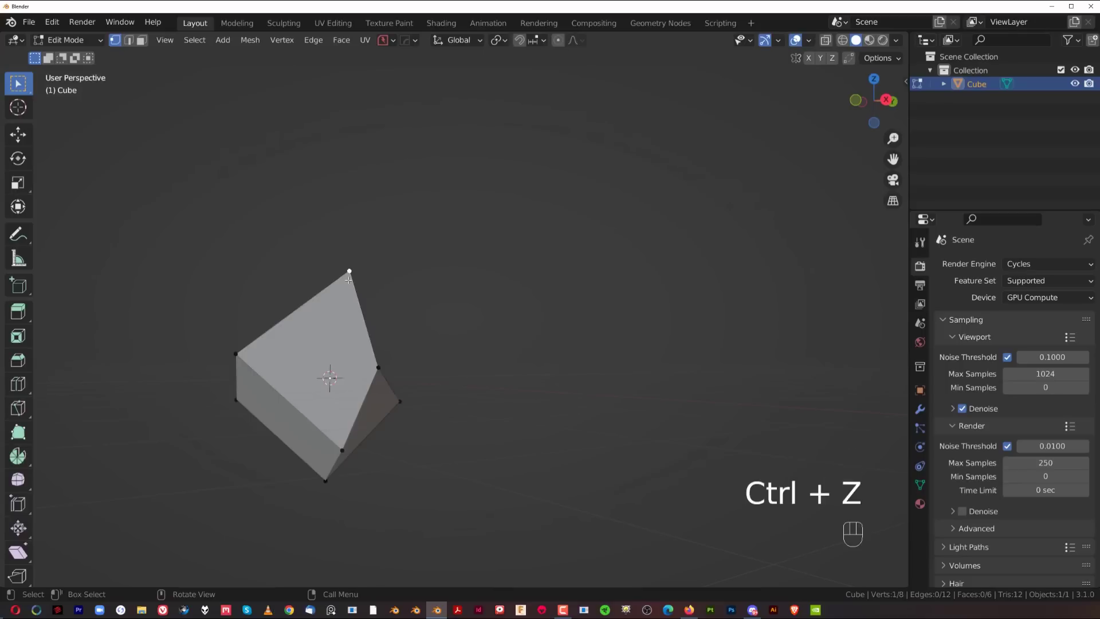
Select the displaced vertex together with the topmost corner vertex and align them in View mode.
{"action": "middle_click_drag", "start_coordinate": [379, 376], "coordinate": [434, 316]}
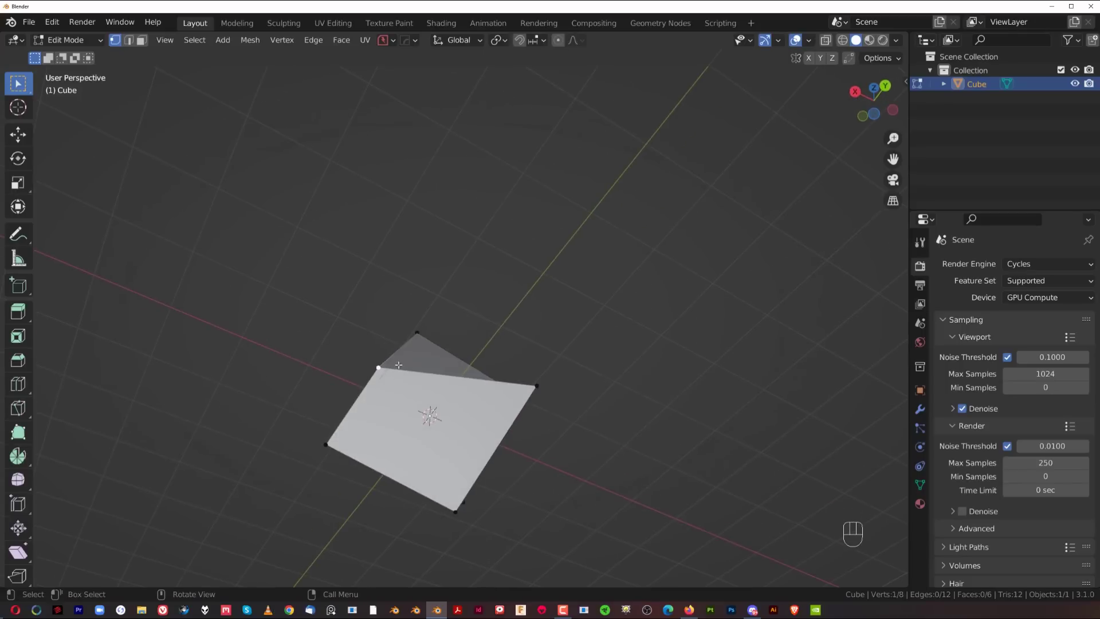
{"action": "left_click", "coordinate": [379, 367], "text": "shift"}
{"action": "middle_click_drag", "start_coordinate": [378, 367], "coordinate": [615, 420]}
{"action": "key", "text": "alt+a"}
{"action": "middle_click_drag", "start_coordinate": [453, 366], "coordinate": [377, 365]}
{"action": "middle_click_drag", "start_coordinate": [327, 258], "coordinate": [489, 388]}
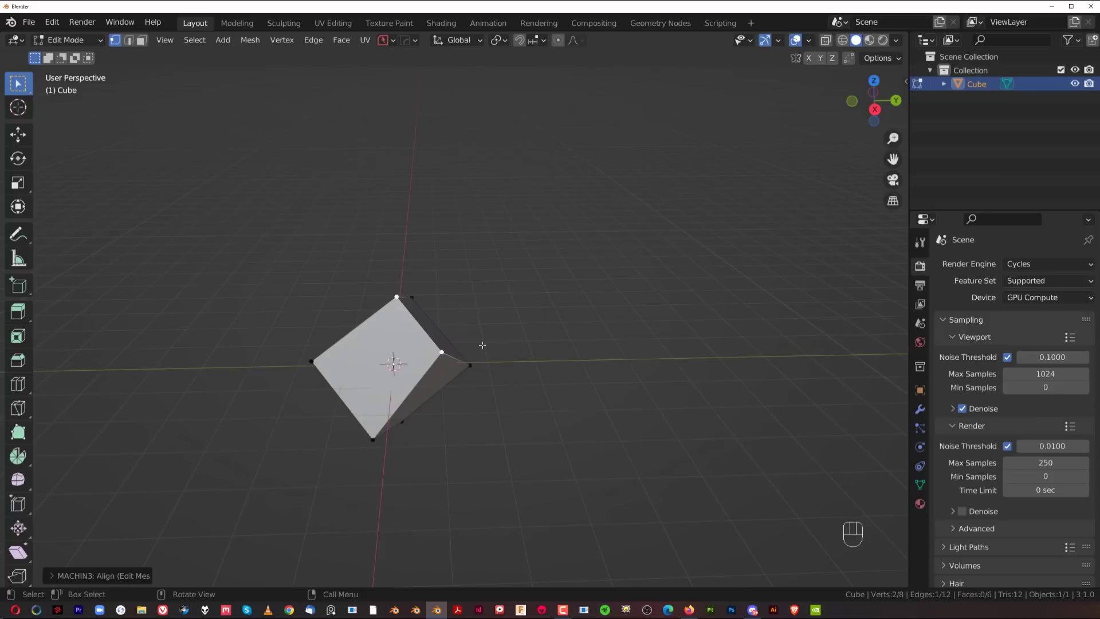
Try aligning the two selected vertices to the Top in world space, and undo that alignment.
{"action": "key", "text": "alt+a"}
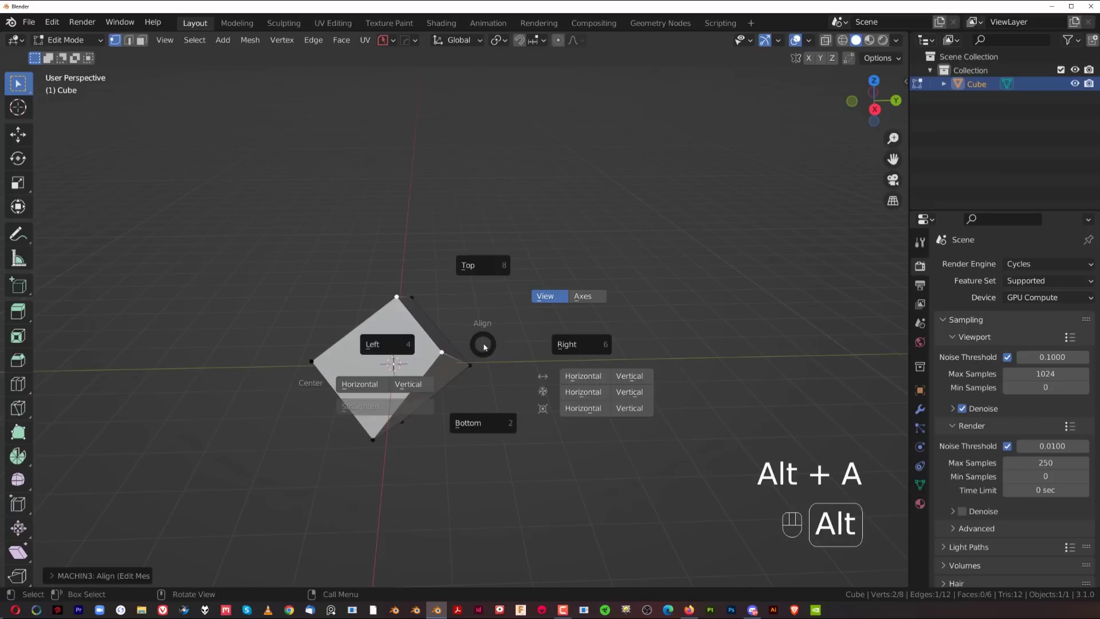
{"action": "left_click", "coordinate": [480, 266]}
{"action": "middle_click_drag", "start_coordinate": [229, 367], "coordinate": [197, 354]}
{"action": "scroll", "coordinate": [256, 338], "scroll_direction": "up", "scroll_amount": 2}
{"action": "scroll", "coordinate": [198, 355], "scroll_direction": "down", "scroll_amount": 3}
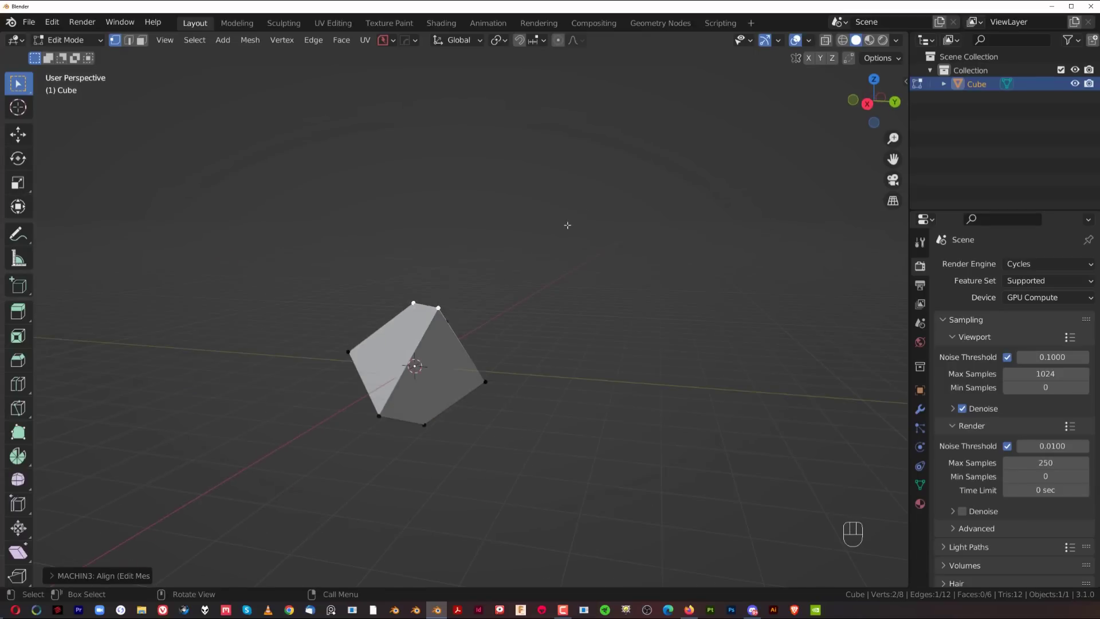
{"action": "middle_click_drag", "start_coordinate": [316, 410], "coordinate": [443, 396]}
{"action": "key", "text": "ctrl+z"}
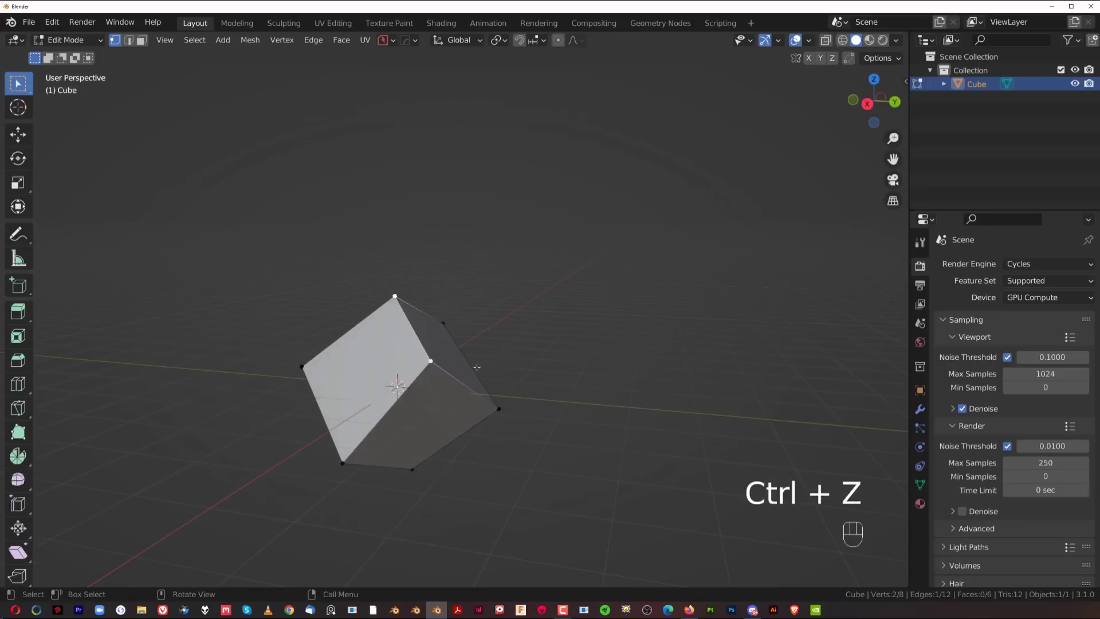
Examine the Align pie's Top option for its local, world and cursor space modifiers.
{"action": "key", "text": "alt+a"}
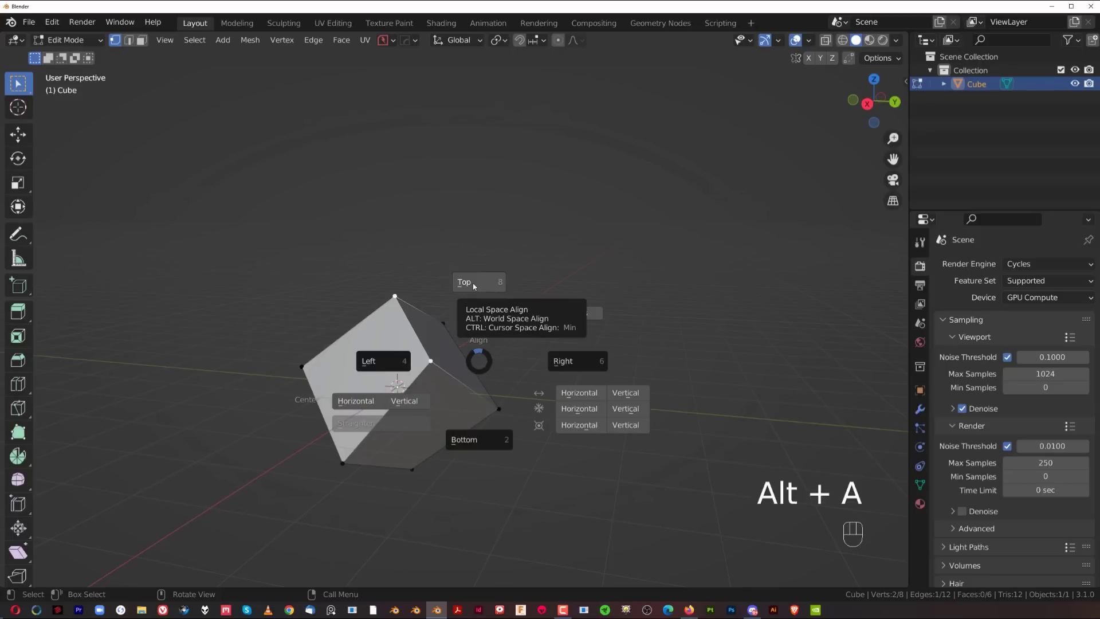
{"action": "left_click", "coordinate": [489, 327]}
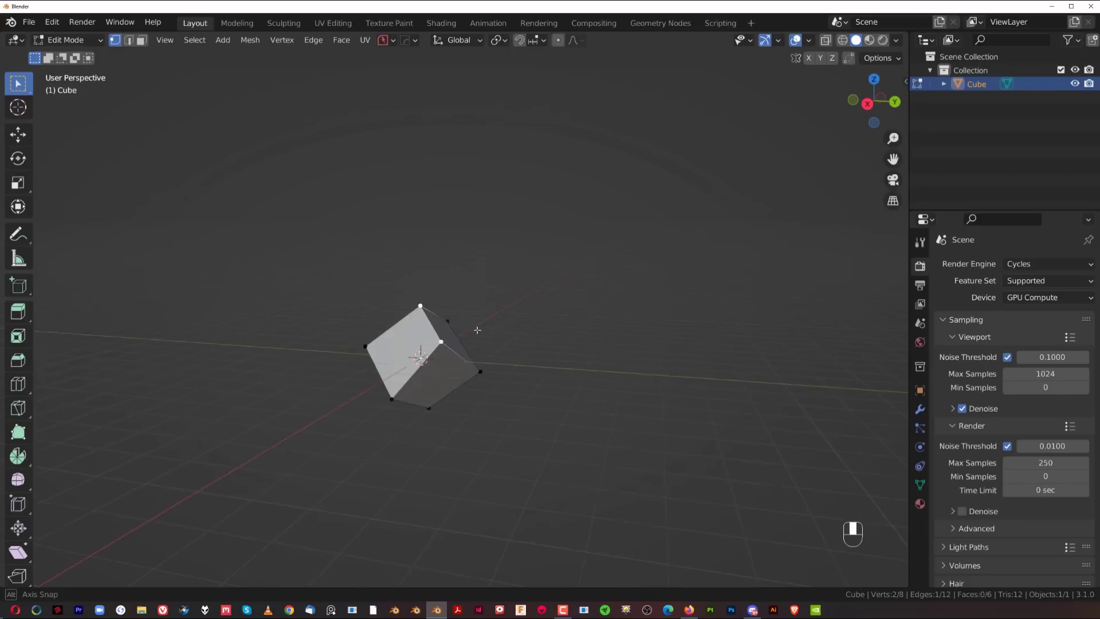
{"action": "key", "text": "alt+a"}
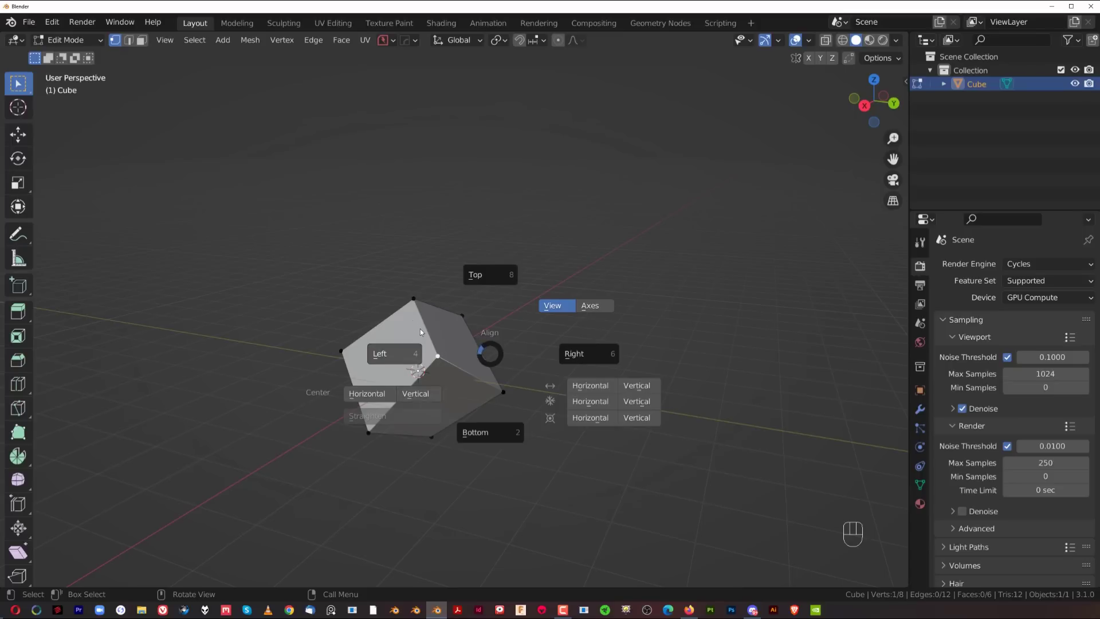
{"action": "middle_click_drag", "start_coordinate": [420, 328], "coordinate": [509, 368]}
{"action": "scroll", "coordinate": [485, 351], "scroll_direction": "up", "scroll_amount": 2}
Center the two selected vertices horizontally and vertically in local space, with the Align pie in View mode.
{"action": "key", "text": "alt+a"}
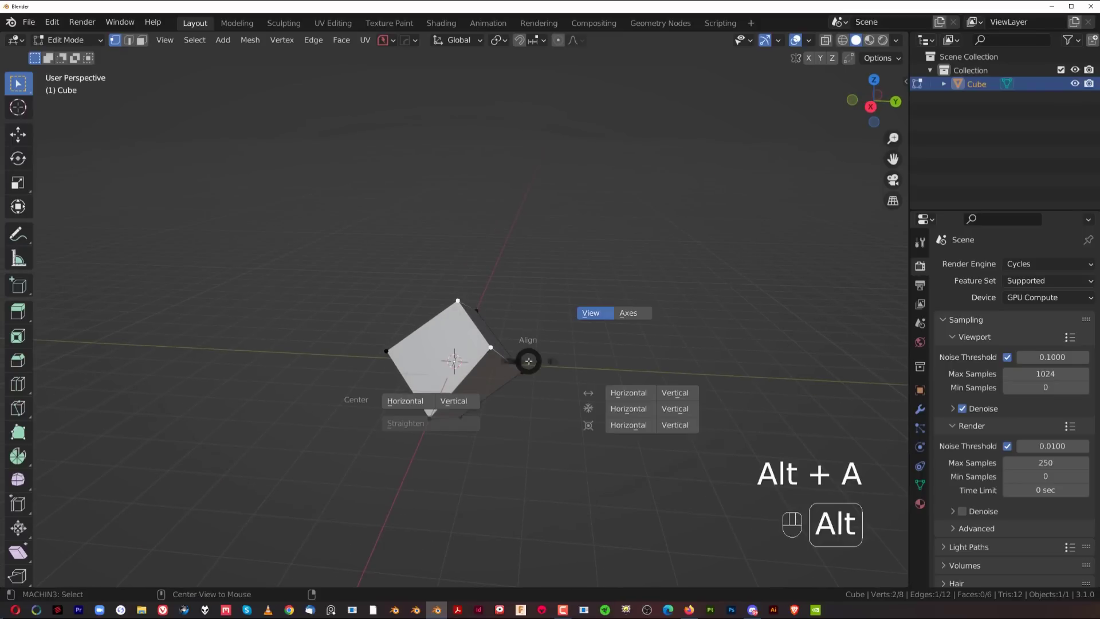
{"action": "left_click", "coordinate": [403, 401]}
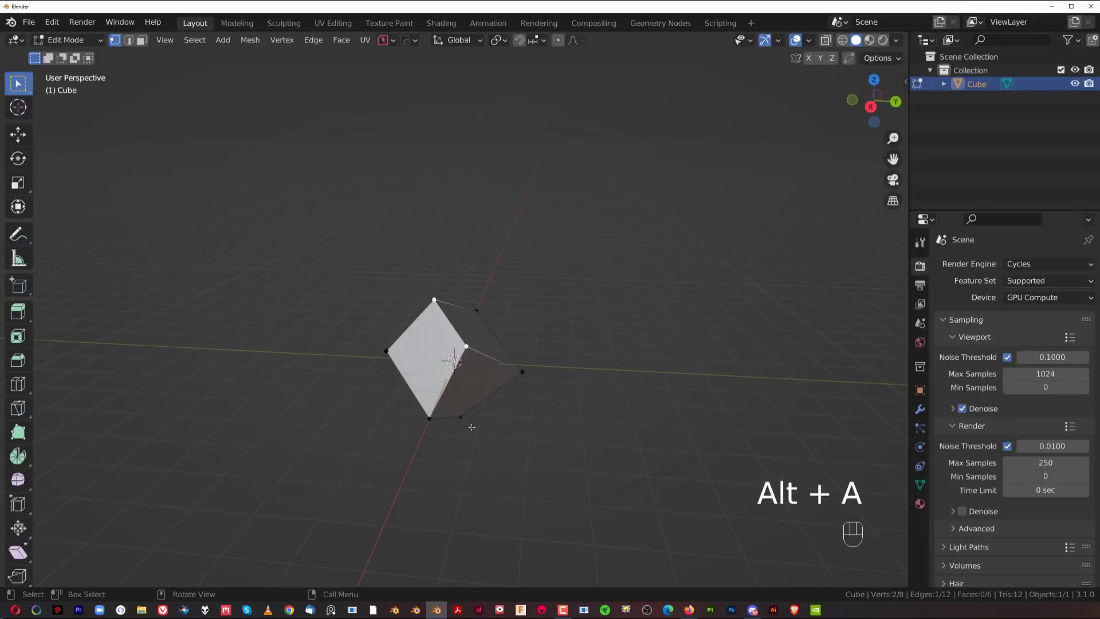
{"action": "key", "text": "alt+a"}
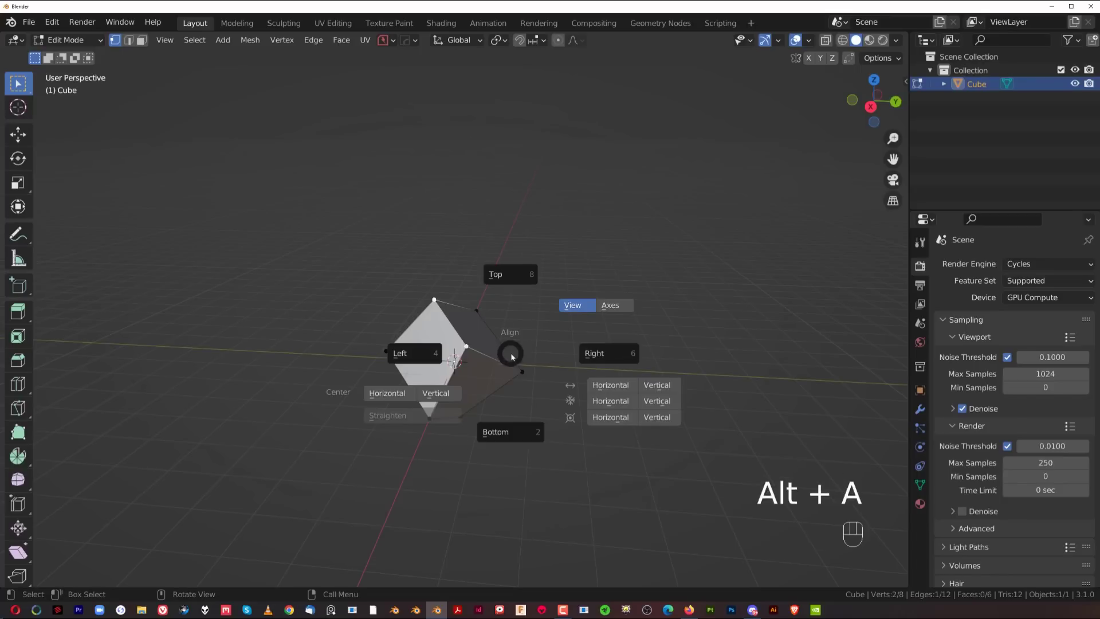
{"action": "left_click", "coordinate": [440, 386]}
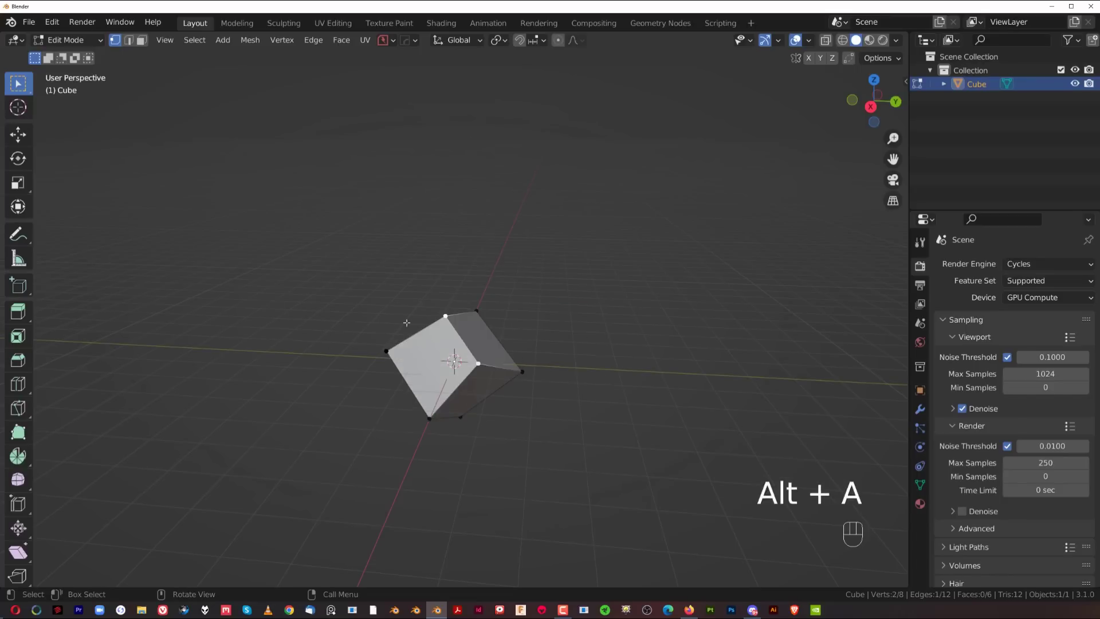
Center the two selected vertices horizontally in world space instead of local space.
{"action": "middle_click_drag", "start_coordinate": [501, 400], "coordinate": [471, 208]}
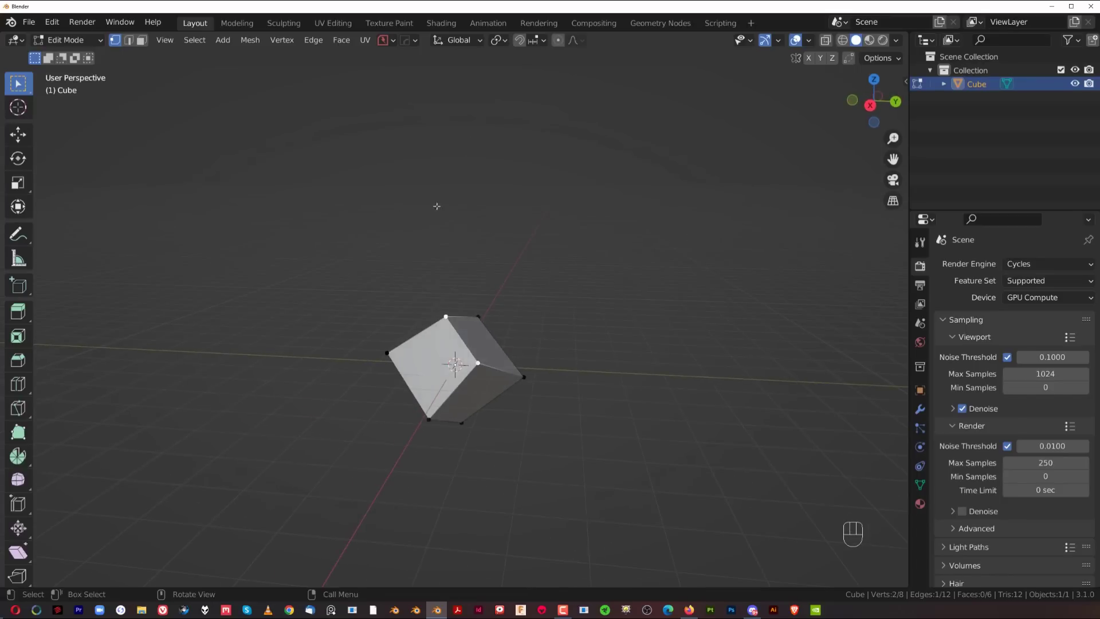
{"action": "key", "text": "alt+a"}
{"action": "key", "text": "alt+a"}
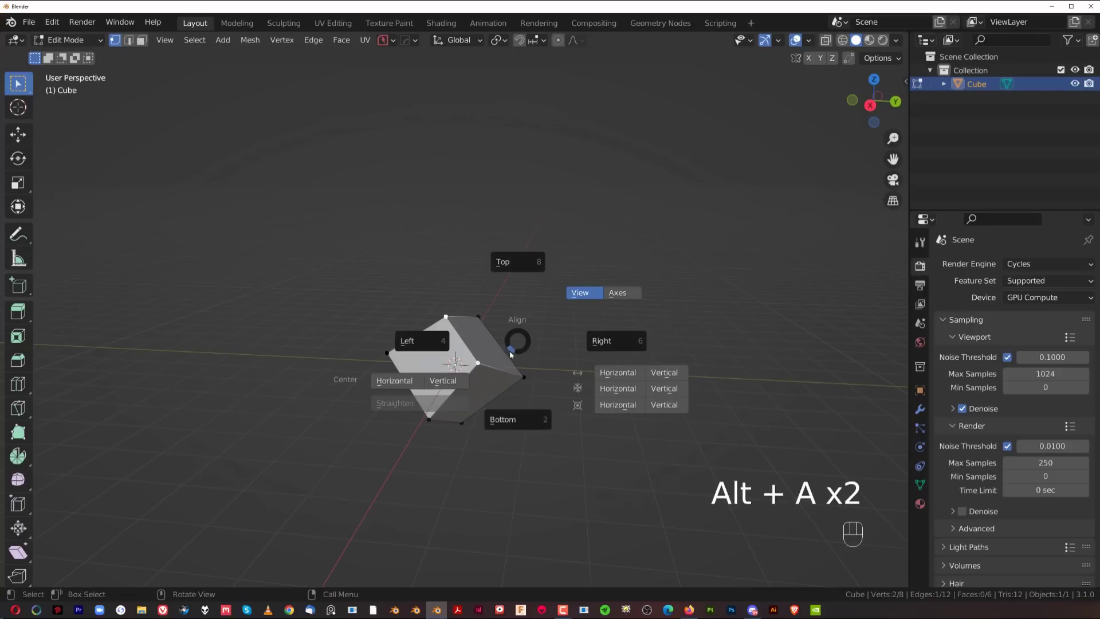
{"action": "left_click", "coordinate": [394, 384], "text": "alt"}
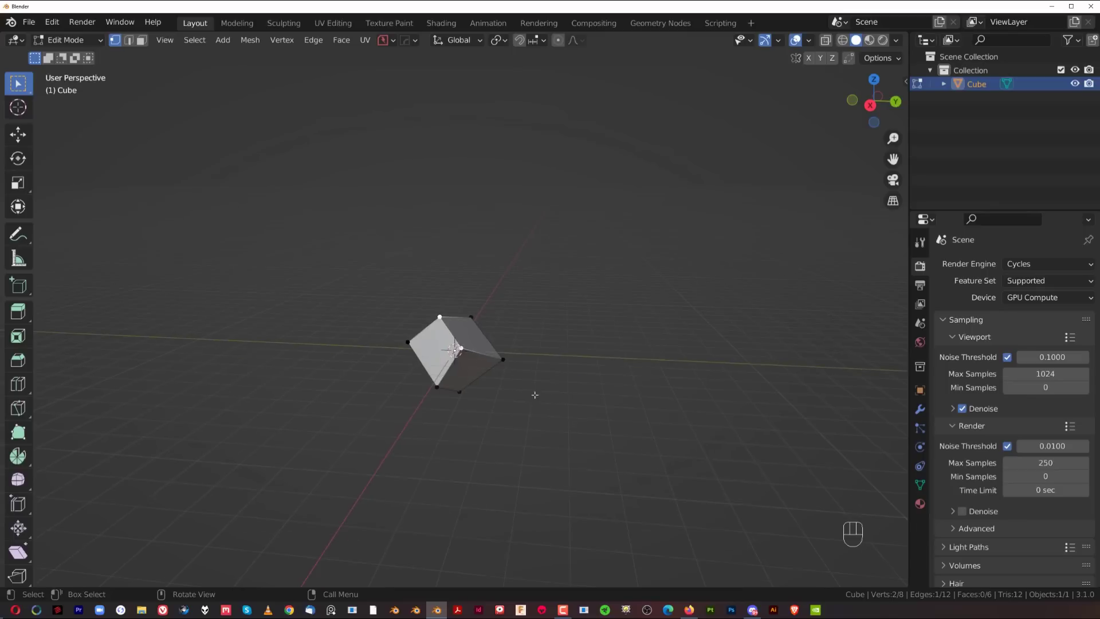
Move the whole tilted cube away from the world origin in Object Mode and return to Edit Mode.
{"action": "key", "text": "Tab"}
{"action": "key", "text": "g"}
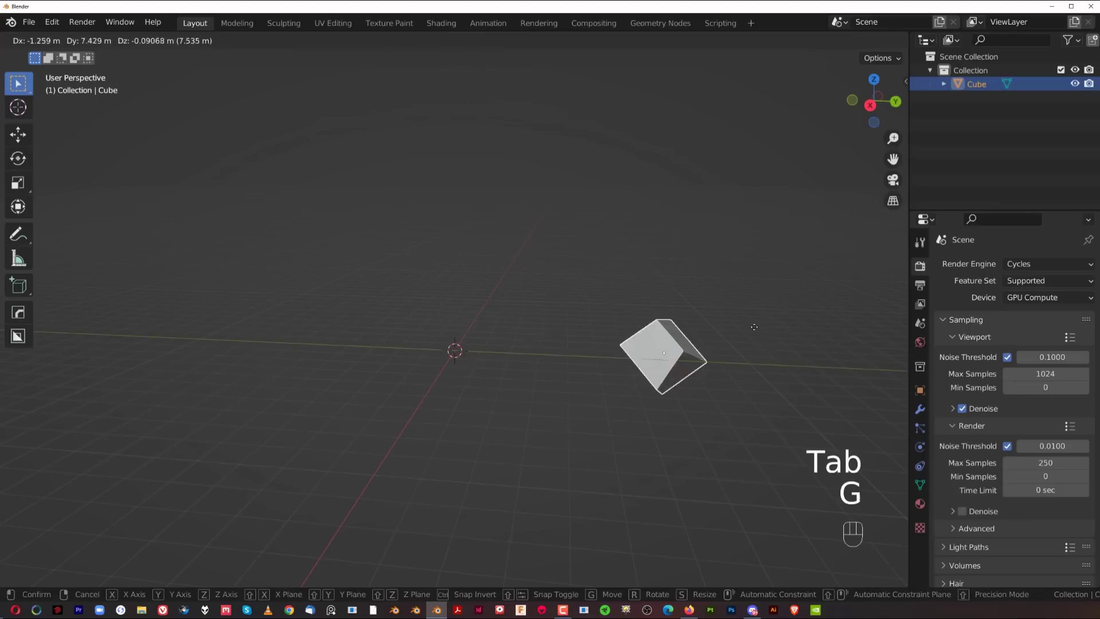
{"action": "left_click", "coordinate": [700, 312]}
{"action": "key", "text": "Tab"}
{"action": "middle_click_drag", "start_coordinate": [584, 362], "coordinate": [521, 367], "text": "shift"}
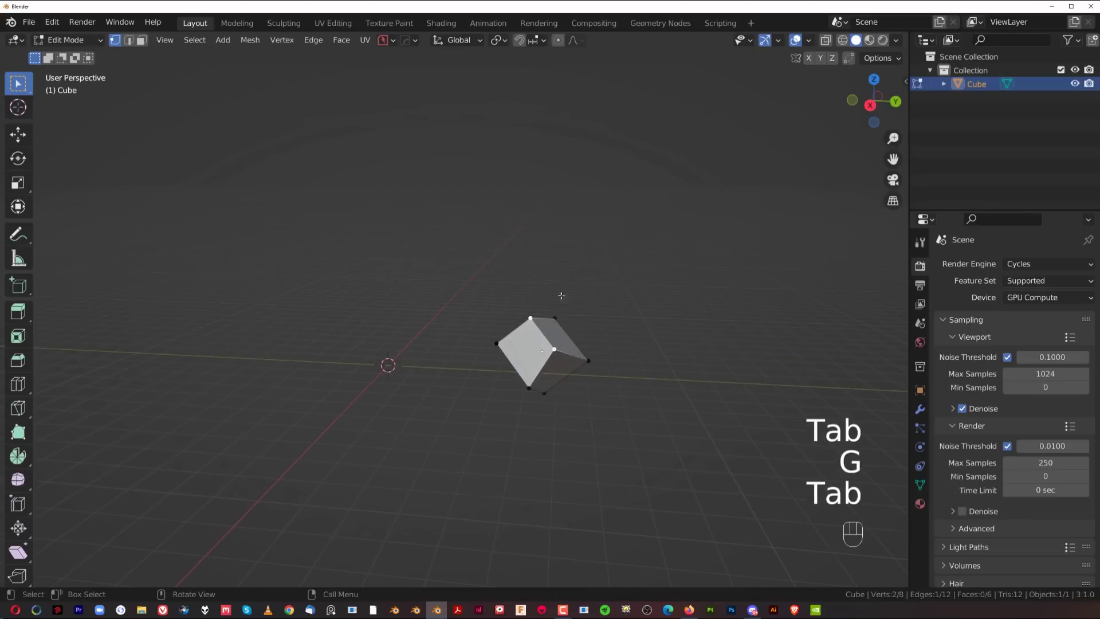
Try centering the two selected vertices horizontally in world space on the moved cube, and undo the alignment.
{"action": "scroll", "coordinate": [541, 384], "scroll_direction": "up", "scroll_amount": 2}
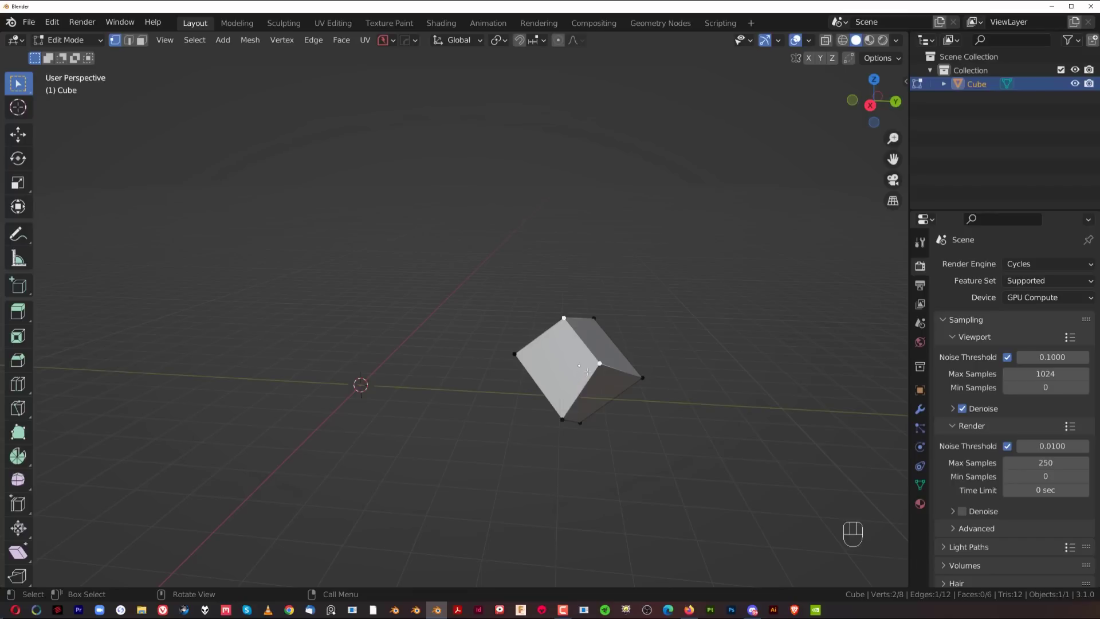
{"action": "key", "text": "alt+a"}
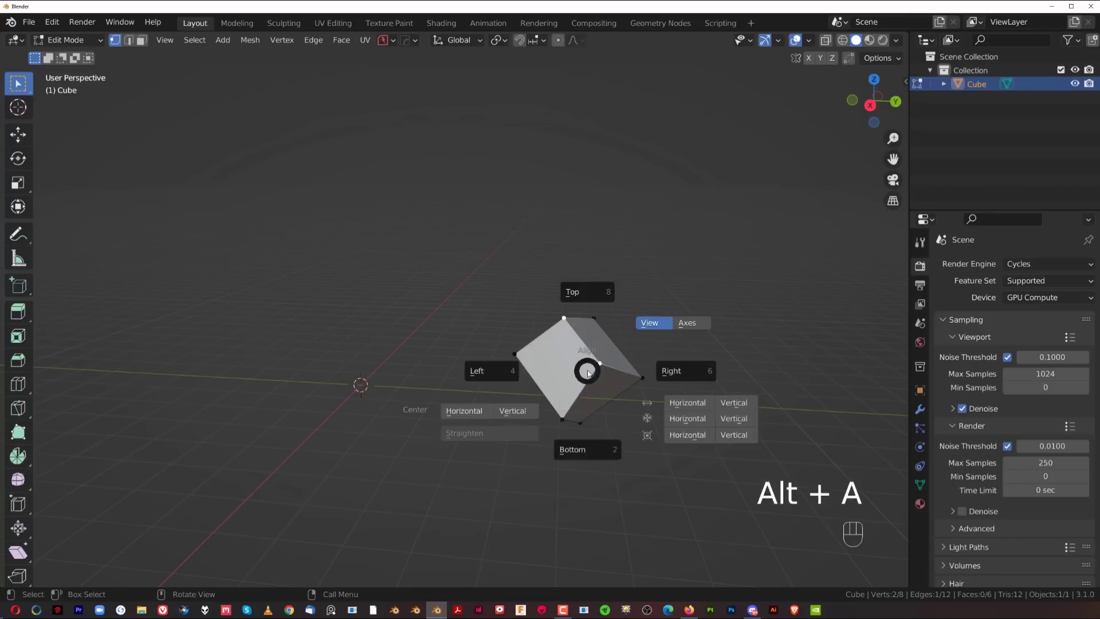
{"action": "left_click", "coordinate": [466, 412], "text": "alt"}
{"action": "middle_click_drag", "start_coordinate": [368, 312], "coordinate": [408, 301]}
{"action": "scroll", "coordinate": [360, 333], "scroll_direction": "down", "scroll_amount": 3}
{"action": "middle_click_drag", "start_coordinate": [304, 273], "coordinate": [387, 321]}
{"action": "key", "text": "ctrl+z"}
Center all of the cube's vertices horizontally in world space, with the Align pie in View mode.
{"action": "middle_click_drag", "start_coordinate": [474, 359], "coordinate": [281, 321]}
{"action": "scroll", "coordinate": [435, 333], "scroll_direction": "up", "scroll_amount": 2}
{"action": "middle_click_drag", "start_coordinate": [446, 335], "coordinate": [491, 355], "text": "shift"}
{"action": "middle_click_drag", "start_coordinate": [492, 355], "coordinate": [592, 311]}
{"action": "key", "text": "a"}
{"action": "key", "text": "alt+a"}
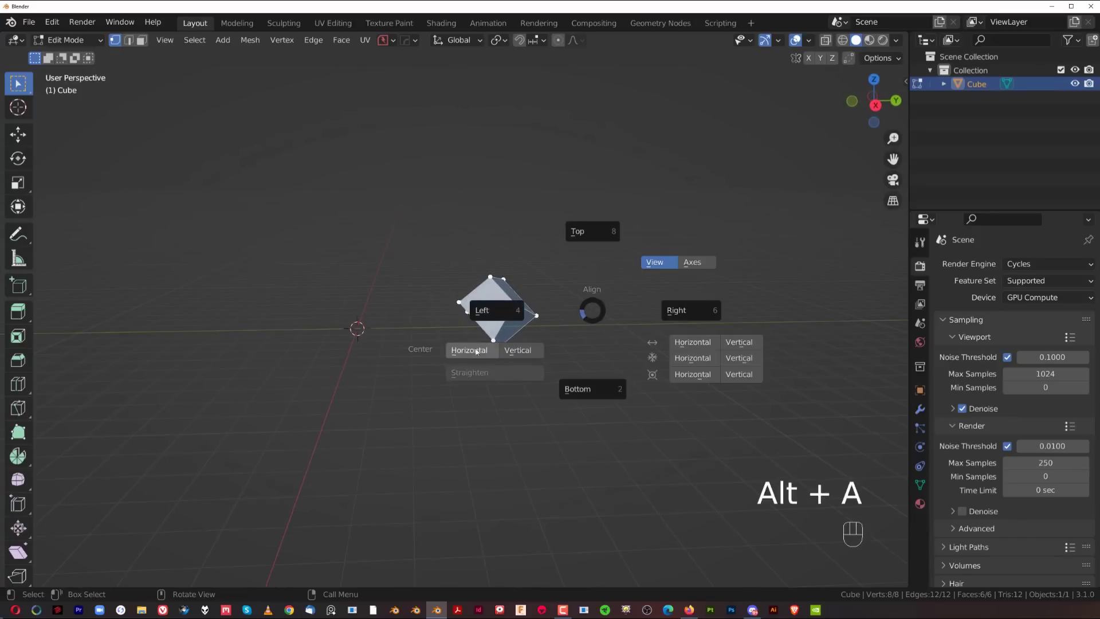
{"action": "right_click", "coordinate": [587, 312]}
{"action": "key", "text": "alt+a"}
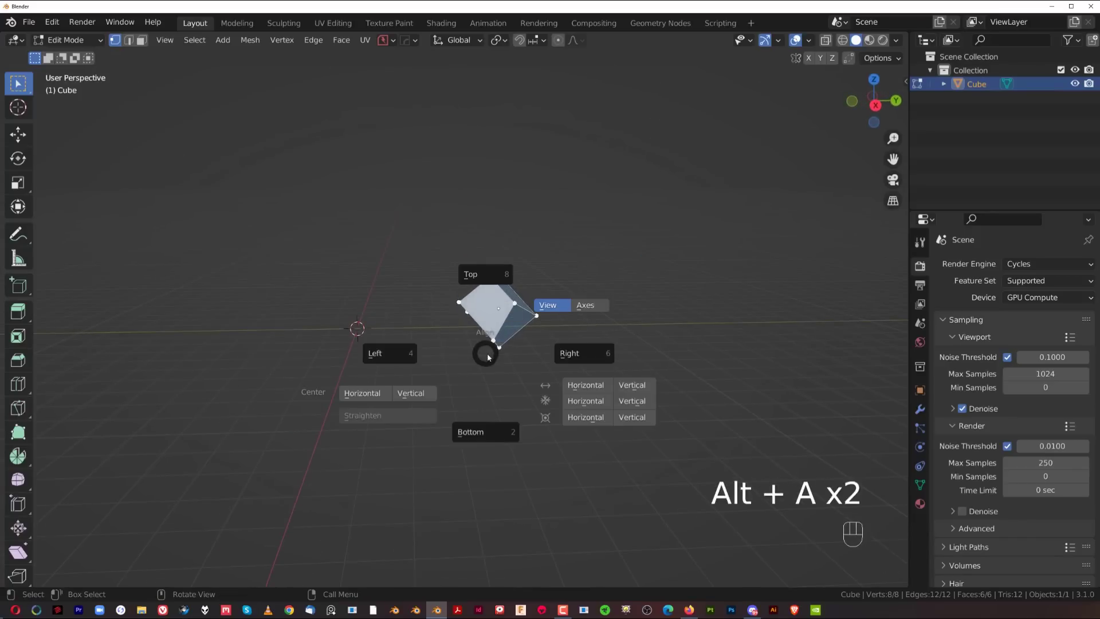
{"action": "left_click", "coordinate": [360, 393]}
{"action": "key", "text": "alt+a"}
{"action": "left_click", "coordinate": [349, 406]}
{"action": "middle_click_drag", "start_coordinate": [349, 407], "coordinate": [263, 413]}
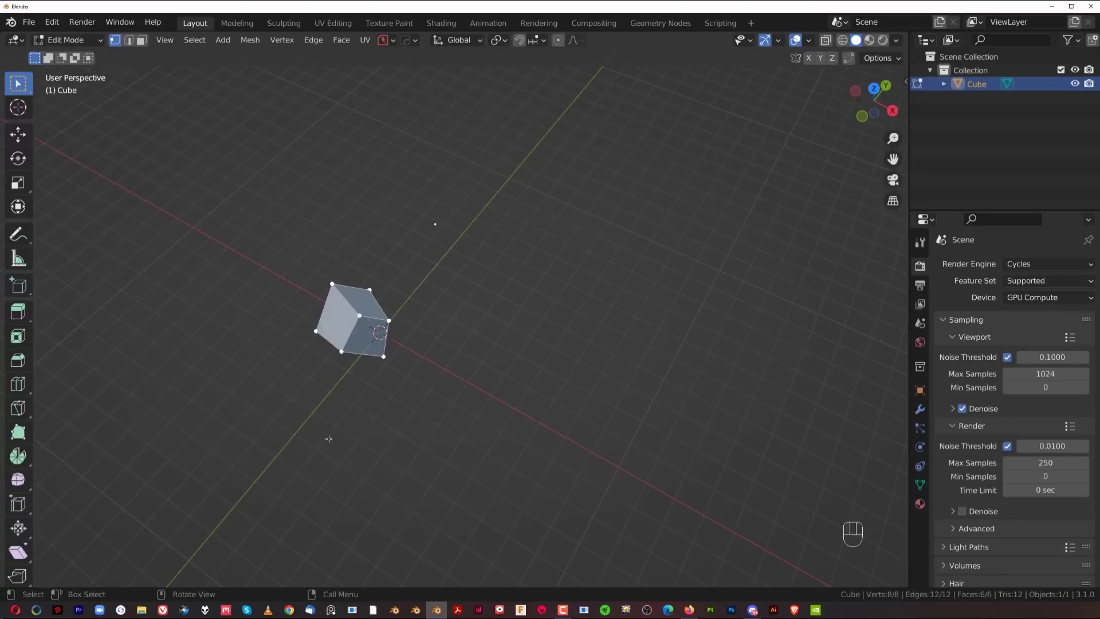
{"action": "middle_click_drag", "start_coordinate": [474, 383], "coordinate": [454, 340]}
Delete the tilted cube in Object Mode and add a new mesh cube.
{"action": "key", "text": "Tab"}
{"action": "key", "text": "x"}
{"action": "left_click", "coordinate": [560, 300]}
{"action": "key", "text": "shift+a"}
{"action": "mouse_move", "coordinate": [458, 309]}
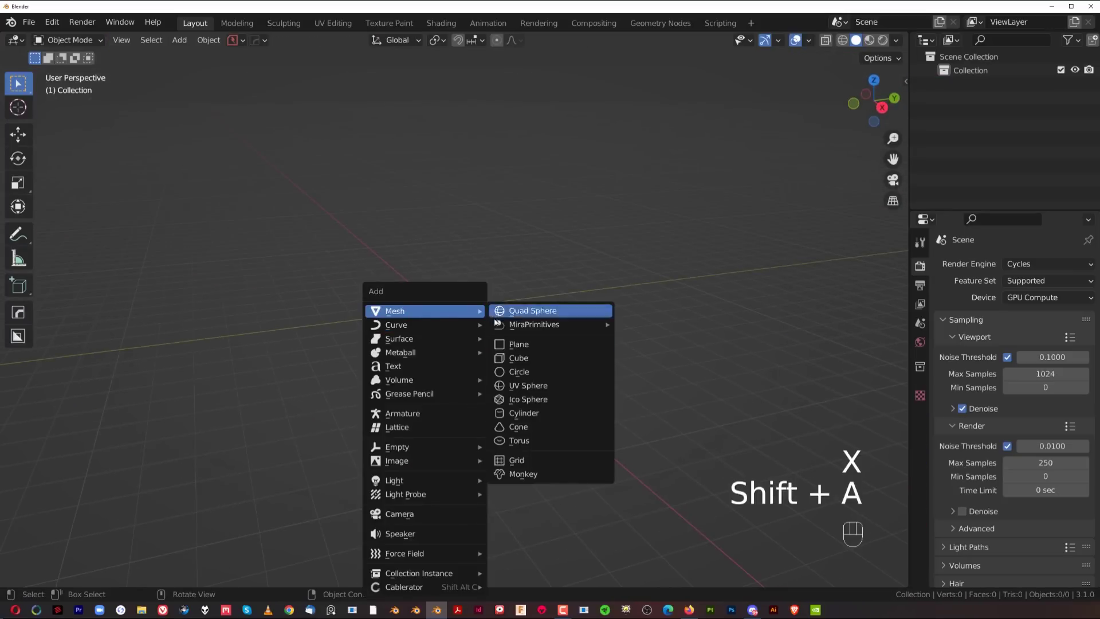
{"action": "left_click", "coordinate": [521, 355]}
Extrude one side face of the new cube outward and scale its end face down to form a taper.
{"action": "scroll", "coordinate": [534, 315], "scroll_direction": "up", "scroll_amount": 2}
{"action": "key", "text": "Tab"}
{"action": "middle_click_drag", "start_coordinate": [534, 315], "coordinate": [463, 349]}
{"action": "scroll", "coordinate": [269, 344], "scroll_direction": "up", "scroll_amount": 2}
{"action": "middle_click_drag", "start_coordinate": [463, 350], "coordinate": [433, 353]}
{"action": "left_click", "coordinate": [433, 351]}
{"action": "key", "text": "Tab"}
{"action": "left_click", "coordinate": [494, 370]}
{"action": "scroll", "coordinate": [494, 370], "scroll_direction": "down", "scroll_amount": 3}
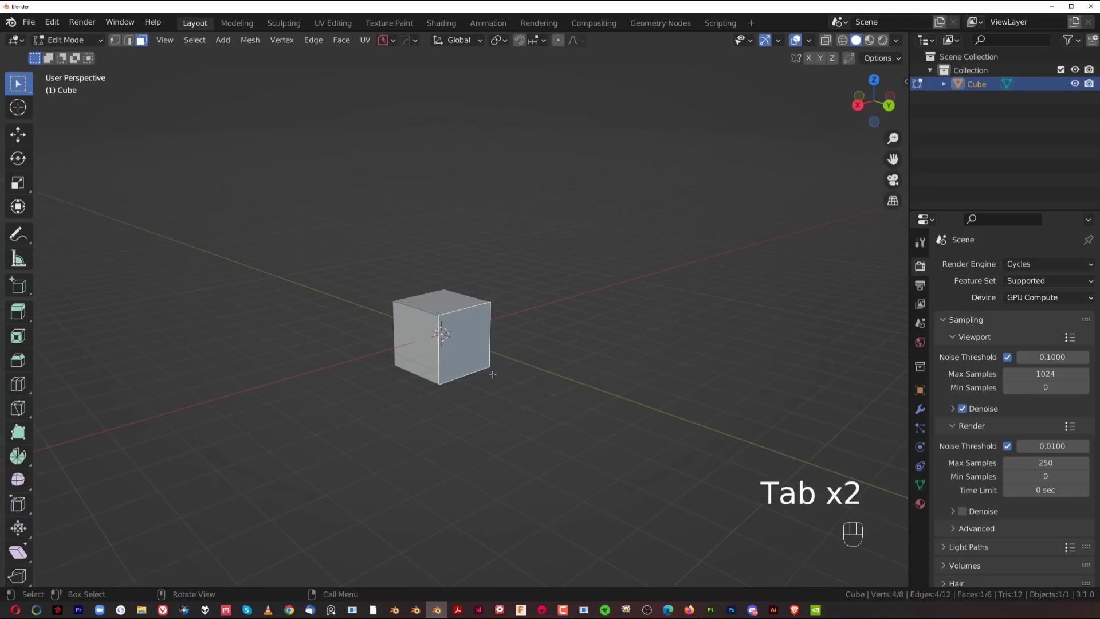
{"action": "key", "text": "e"}
{"action": "left_click", "coordinate": [589, 422]}
{"action": "key", "text": "s"}
{"action": "left_click", "coordinate": [628, 365]}
Try to straighten three consecutive vertices along one upper edge of the tapered block with the Align pie.
{"action": "scroll", "coordinate": [624, 368], "scroll_direction": "up", "scroll_amount": 2}
{"action": "key", "text": "Tab"}
{"action": "middle_click_drag", "start_coordinate": [562, 394], "coordinate": [567, 395]}
{"action": "left_click", "coordinate": [614, 399]}
{"action": "left_click", "coordinate": [404, 327], "text": "shift"}
{"action": "left_click", "coordinate": [314, 303], "text": "shift"}
{"action": "key", "text": "ctrl+a"}
{"action": "key", "text": "alt+a"}
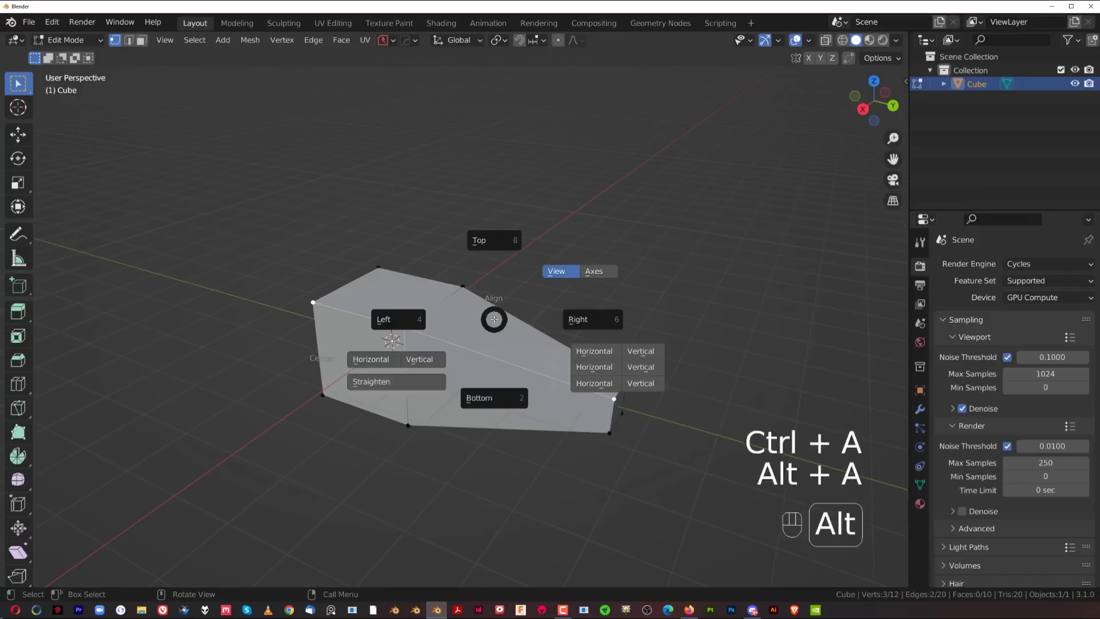
{"action": "left_click", "coordinate": [397, 381]}
Reselect the three vertices along the tapered block's upper edge, straighten them with the Align pie, and undo the change.
{"action": "left_click", "coordinate": [599, 398]}
{"action": "left_click", "coordinate": [405, 327], "text": "ctrl"}
{"action": "left_click", "coordinate": [313, 301], "text": "ctrl"}
{"action": "middle_click_drag", "start_coordinate": [313, 301], "coordinate": [413, 324]}
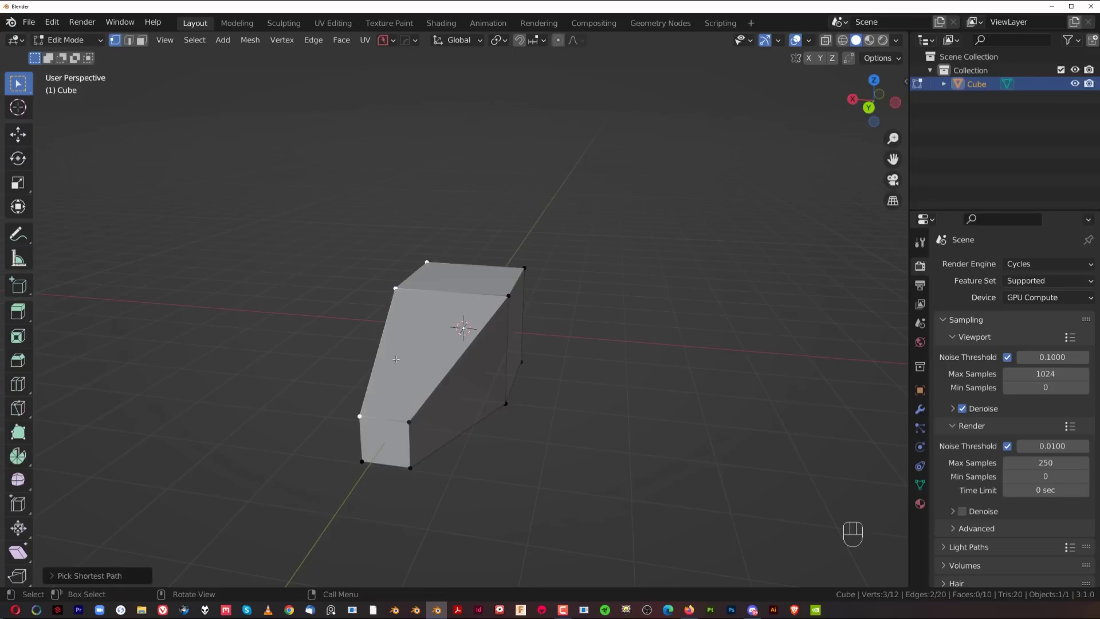
{"action": "left_click", "coordinate": [360, 417]}
{"action": "left_click", "coordinate": [429, 261], "text": "shift"}
{"action": "scroll", "coordinate": [452, 321], "scroll_direction": "down", "scroll_amount": 4}
{"action": "scroll", "coordinate": [400, 370], "scroll_direction": "up", "scroll_amount": 3}
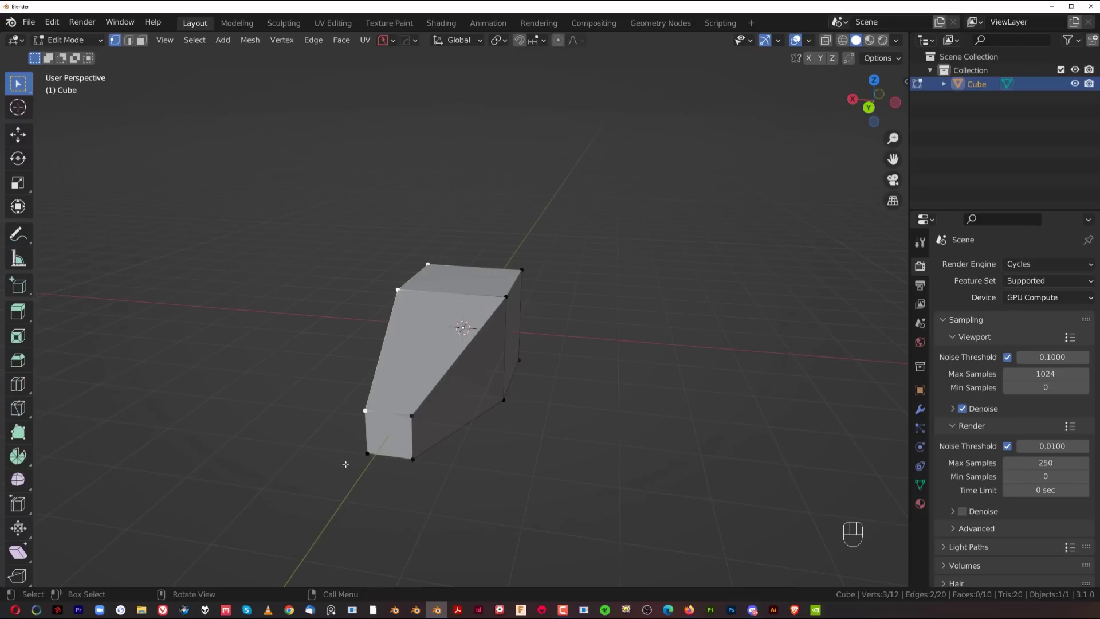
{"action": "key", "text": "alt+a"}
{"action": "left_click", "coordinate": [334, 443]}
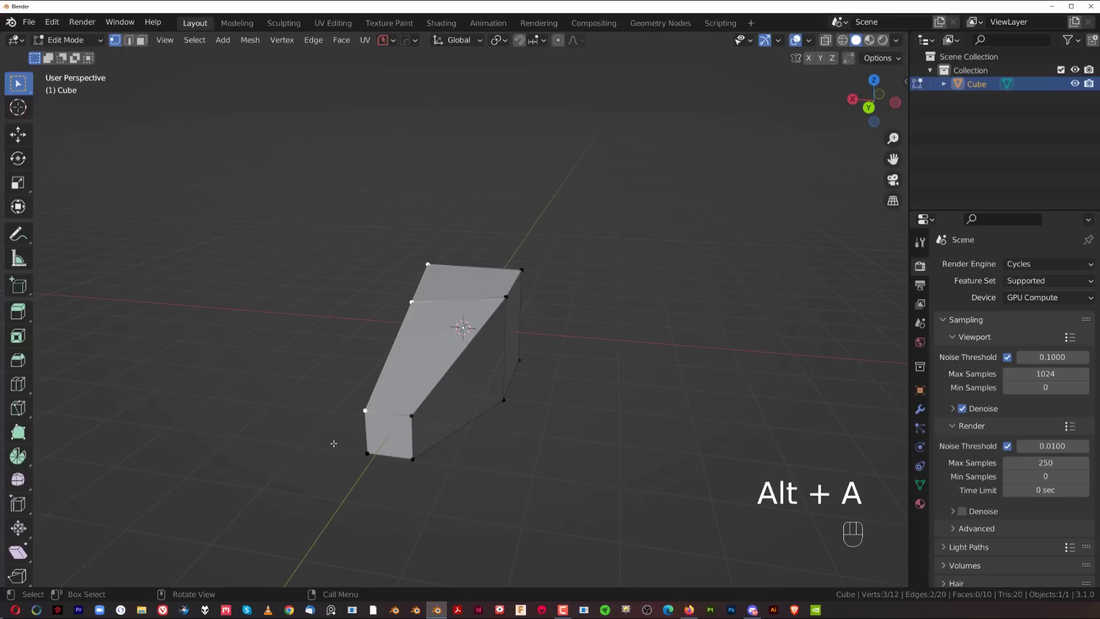
{"action": "key", "text": "ctrl+z"}
In edge mode, try straightening the edges along both upper sides of the block together, undo it, and return to vertex mode.
{"action": "key", "text": "Tab"}
{"action": "left_click", "coordinate": [429, 324]}
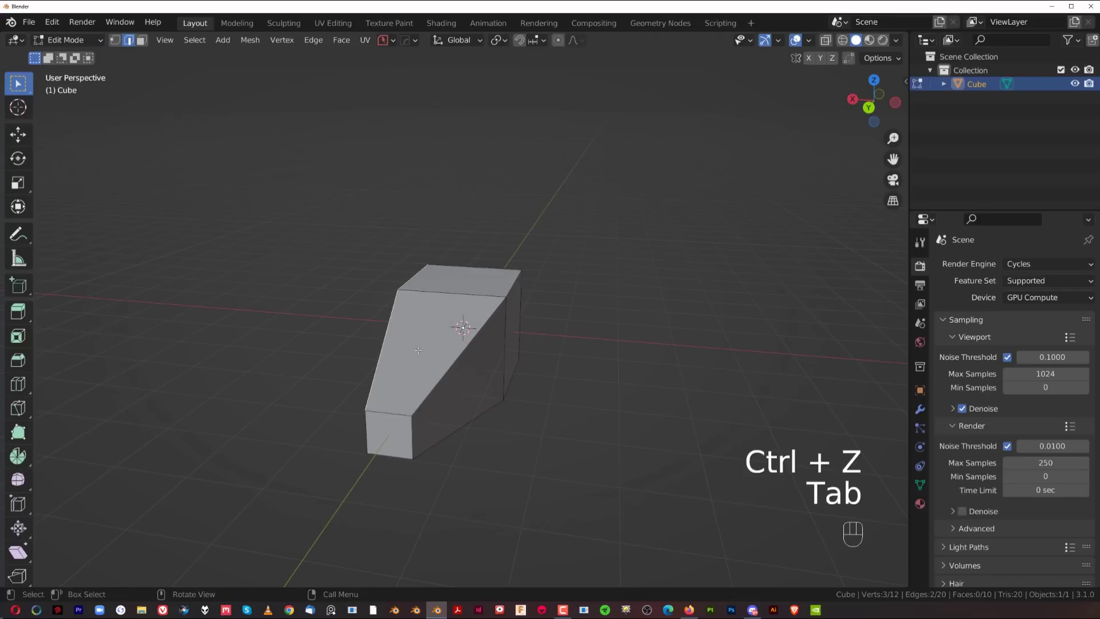
{"action": "left_click", "coordinate": [452, 361], "text": "shift"}
{"action": "left_click", "coordinate": [506, 279], "text": "shift"}
{"action": "key", "text": "alt+a"}
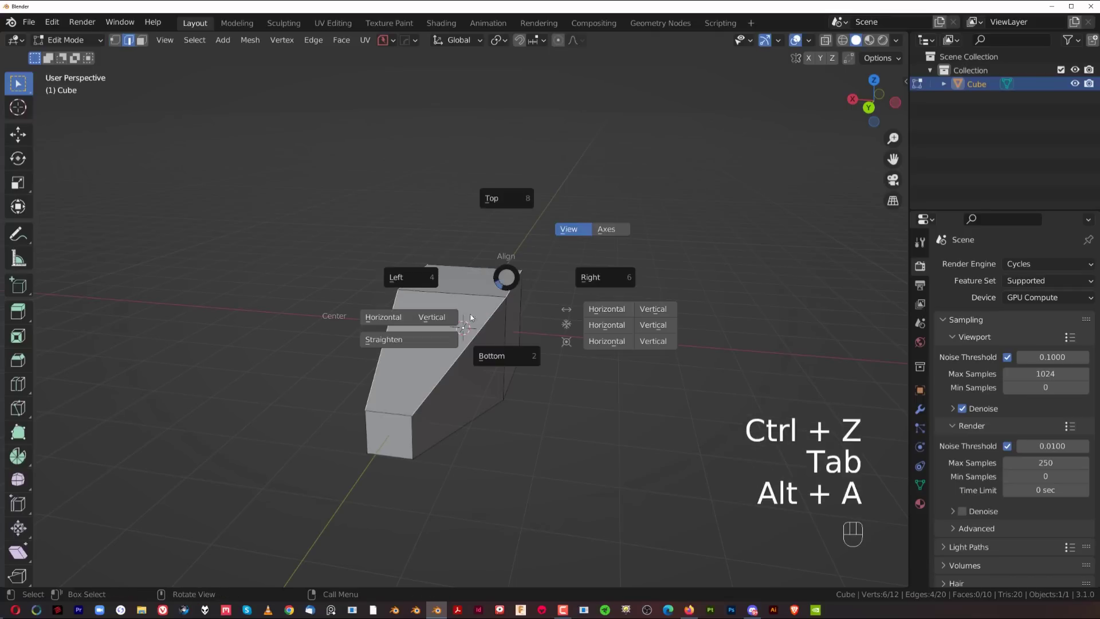
{"action": "left_click", "coordinate": [423, 335]}
{"action": "middle_click_drag", "start_coordinate": [427, 331], "coordinate": [502, 340]}
{"action": "key", "text": "ctrl+z"}
{"action": "key", "text": "Tab"}
{"action": "left_click", "coordinate": [292, 351]}
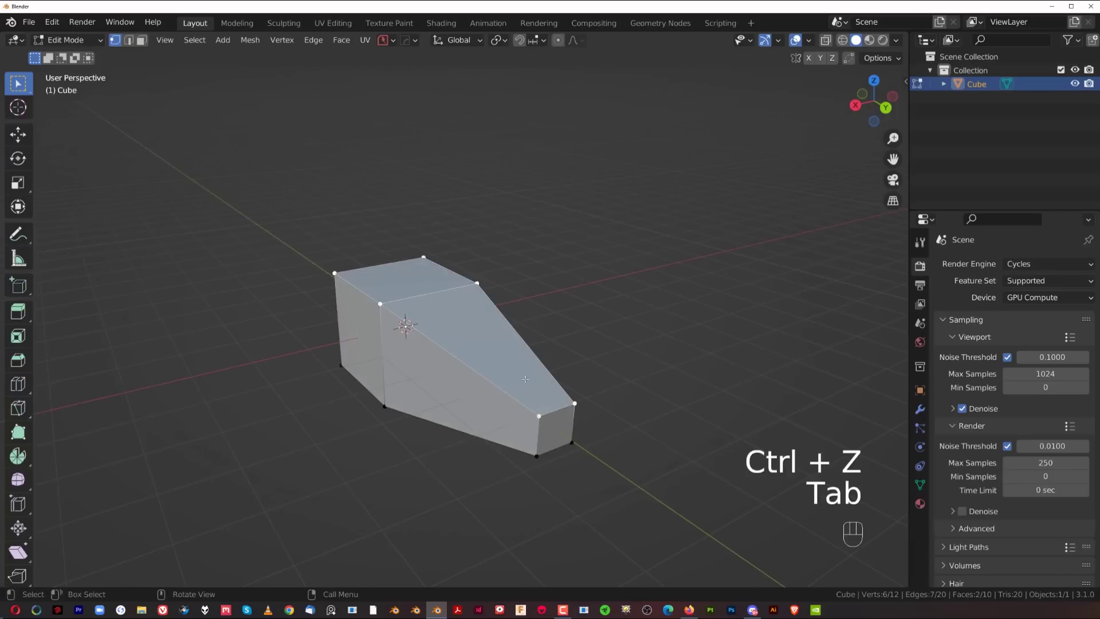
Switch to face mode and extrude the small end face of the taper in place.
{"action": "middle_click_drag", "start_coordinate": [490, 381], "coordinate": [553, 373]}
{"action": "key", "text": "Tab"}
{"action": "left_click", "coordinate": [602, 376]}
{"action": "left_click", "coordinate": [566, 390]}
{"action": "scroll", "coordinate": [555, 415], "scroll_direction": "down", "scroll_amount": 3}
{"action": "middle_click_drag", "start_coordinate": [555, 415], "coordinate": [646, 375]}
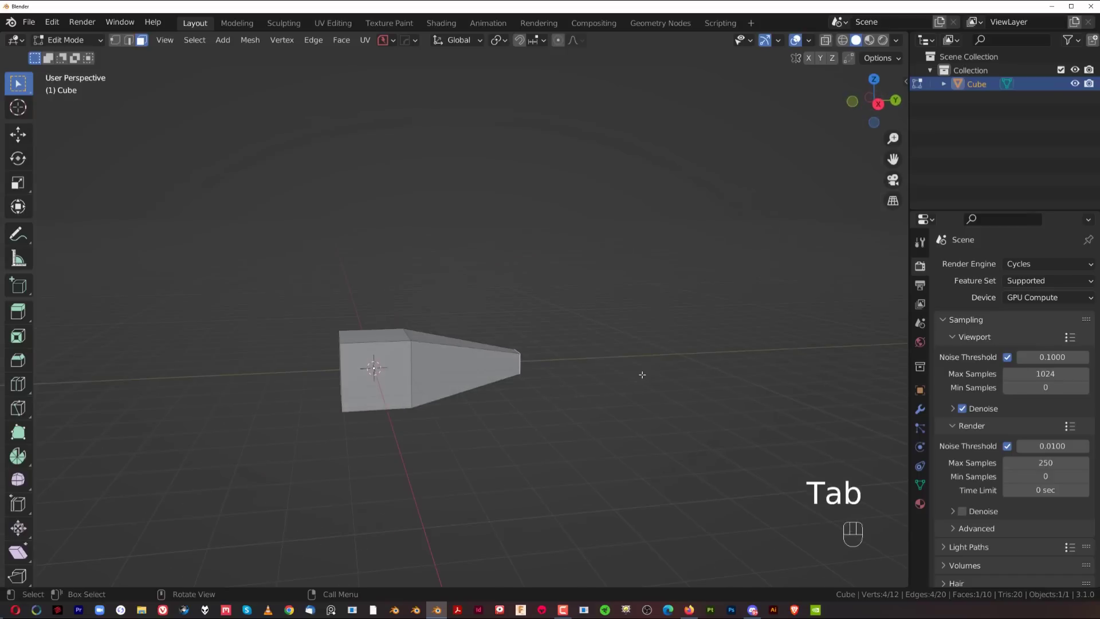
{"action": "key", "text": "e"}
{"action": "right_click", "coordinate": [710, 381]}
Move the extruded end face outward and well above the taper to form a steeply rising arm.
{"action": "key", "text": "g"}
{"action": "key", "text": "g"}
{"action": "left_click", "coordinate": [699, 383]}
{"action": "key", "text": "g"}
{"action": "left_click", "coordinate": [626, 349]}
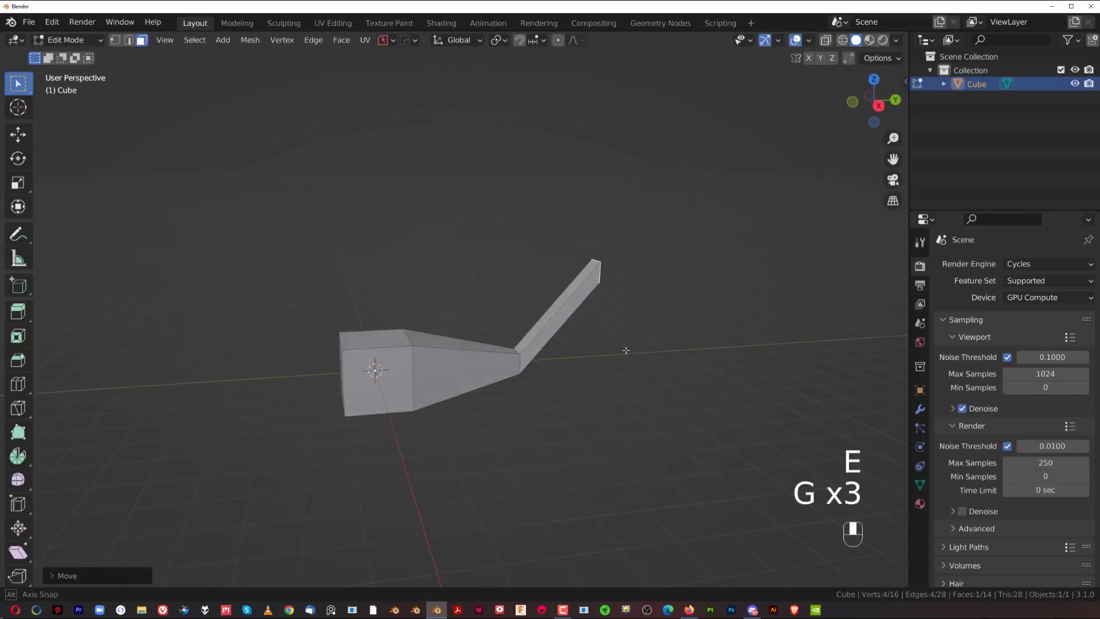
{"action": "middle_click_drag", "start_coordinate": [627, 349], "coordinate": [688, 393]}
{"action": "key", "text": "g"}
{"action": "left_click", "coordinate": [584, 288]}
Move the face at the block's opposite end downward, out of line with the rest of the mesh.
{"action": "middle_click_drag", "start_coordinate": [611, 364], "coordinate": [445, 314]}
{"action": "scroll", "coordinate": [444, 315], "scroll_direction": "up", "scroll_amount": 1}
{"action": "middle_click_drag", "start_coordinate": [292, 455], "coordinate": [437, 472]}
{"action": "left_click", "coordinate": [346, 488]}
{"action": "key", "text": "g"}
{"action": "left_click", "coordinate": [467, 505]}
{"action": "middle_click_drag", "start_coordinate": [467, 505], "coordinate": [341, 434]}
Switch to vertex mode and select the two outermost vertices along one side of the bent mesh.
{"action": "key", "text": "Tab"}
{"action": "scroll", "coordinate": [450, 355], "scroll_direction": "up", "scroll_amount": 1}
{"action": "middle_click_drag", "start_coordinate": [523, 452], "coordinate": [523, 262], "text": "shift"}
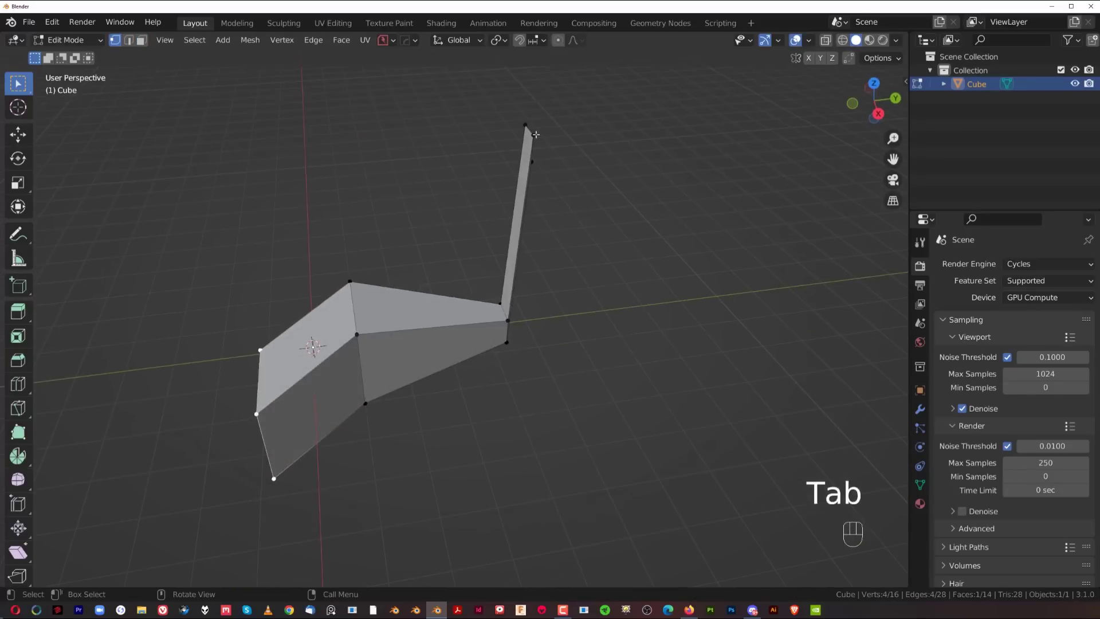
{"action": "left_click", "coordinate": [263, 428]}
{"action": "left_click", "coordinate": [534, 134], "text": "shift"}
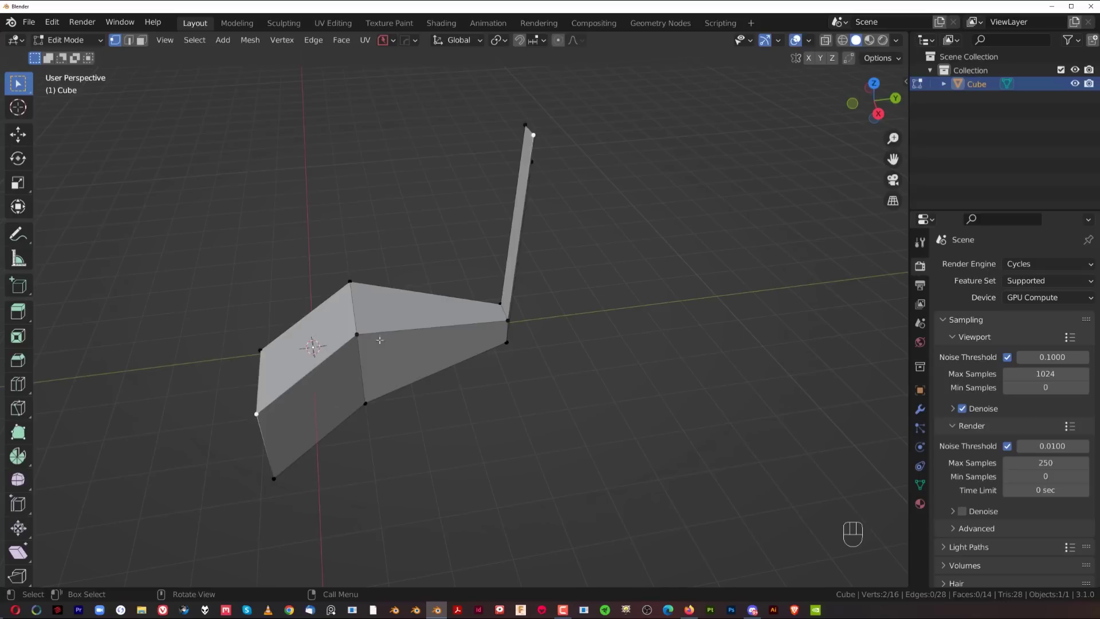
{"action": "middle_click_drag", "start_coordinate": [442, 348], "coordinate": [456, 351], "text": "shift"}
{"action": "middle_click_drag", "start_coordinate": [455, 351], "coordinate": [452, 312]}
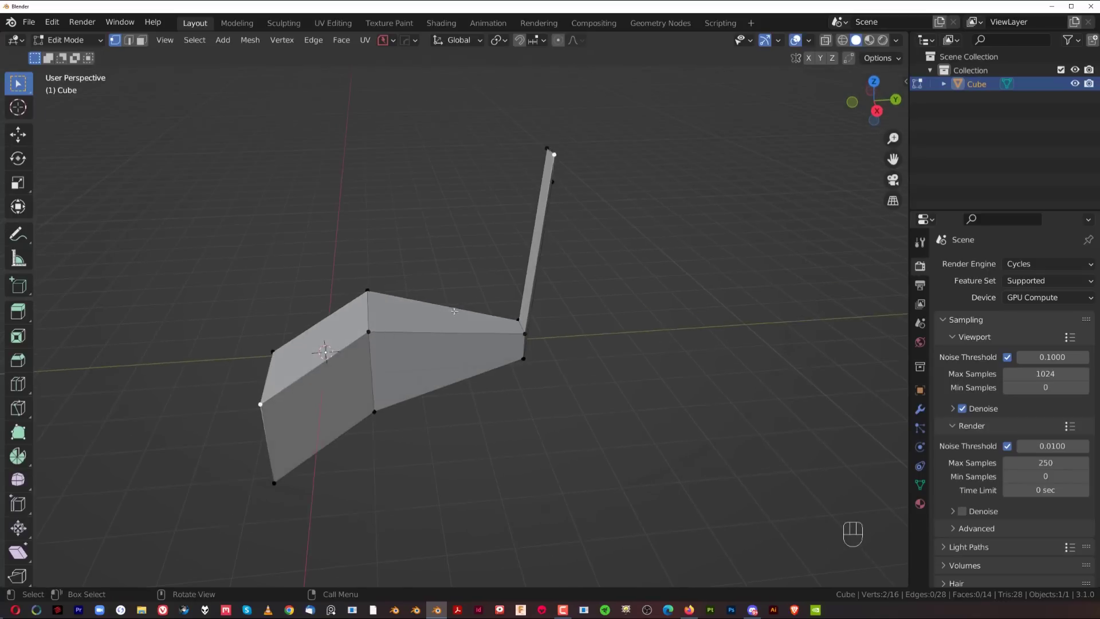
Select the four vertices along one upper side of the bent mesh and straighten them with the Align pie.
{"action": "left_click", "coordinate": [373, 331]}
{"action": "left_click", "coordinate": [260, 404], "text": "shift"}
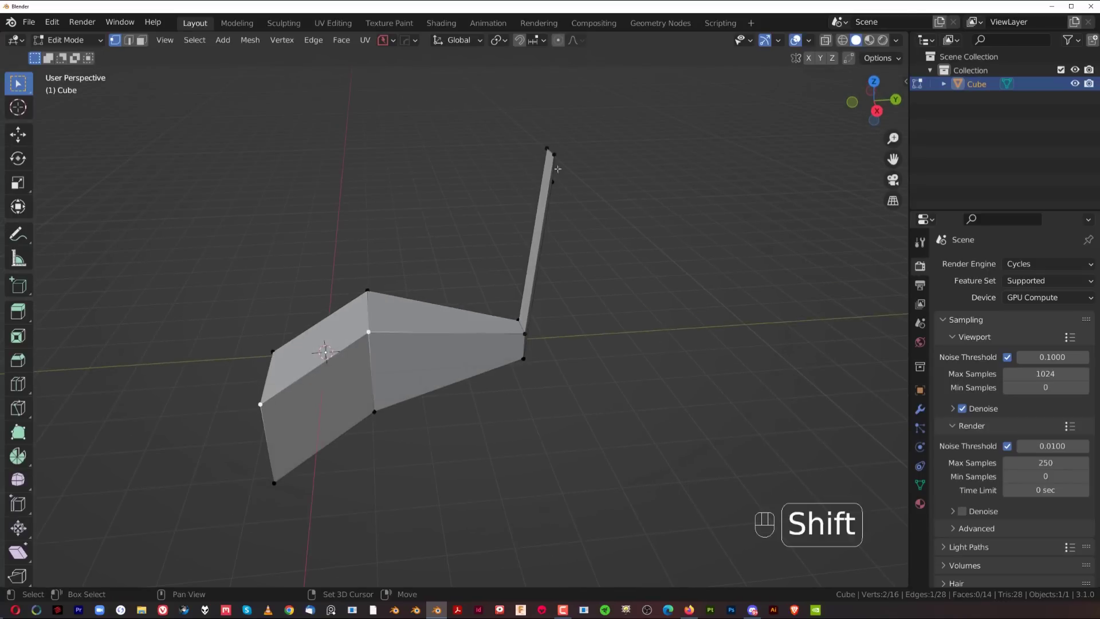
{"action": "middle_click_drag", "start_coordinate": [520, 263], "coordinate": [545, 290]}
{"action": "left_click", "coordinate": [516, 302], "text": "shift"}
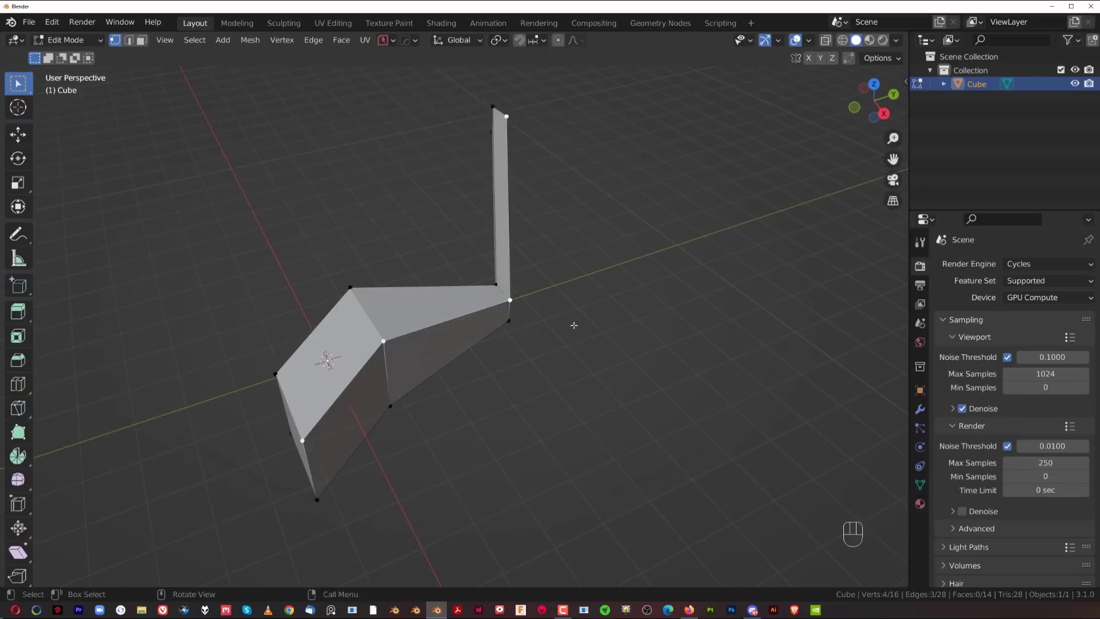
{"action": "middle_click_drag", "start_coordinate": [575, 326], "coordinate": [569, 298]}
{"action": "key", "text": "alt+a"}
{"action": "left_click", "coordinate": [476, 354]}
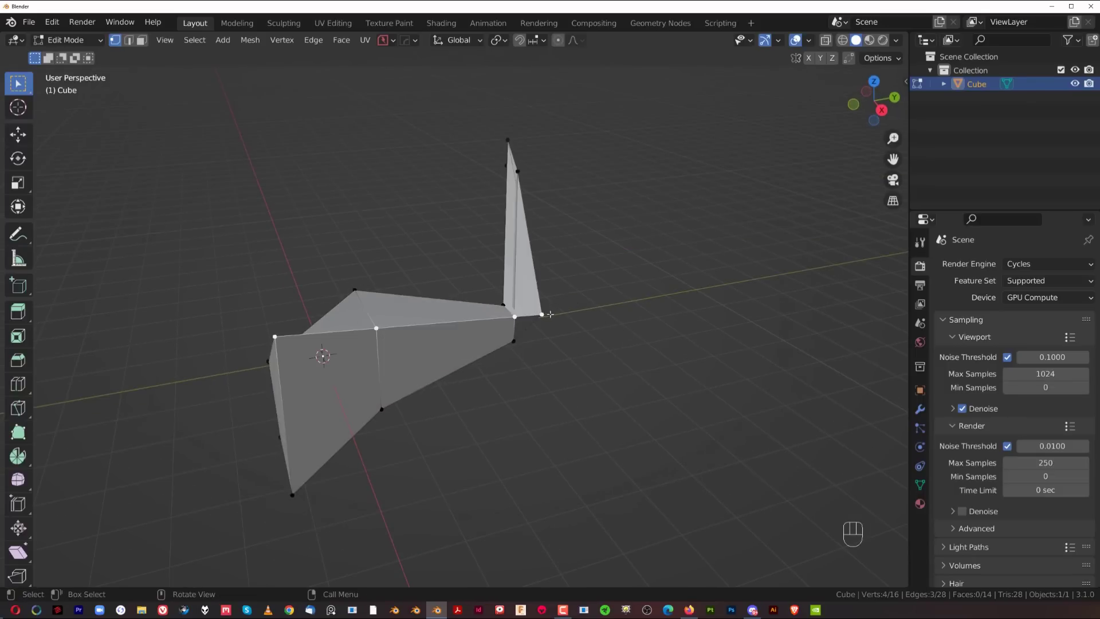
Undo the last alignment and try the Straighten alignment on the four selected vertices.
{"action": "key", "text": "ctrl+z"}
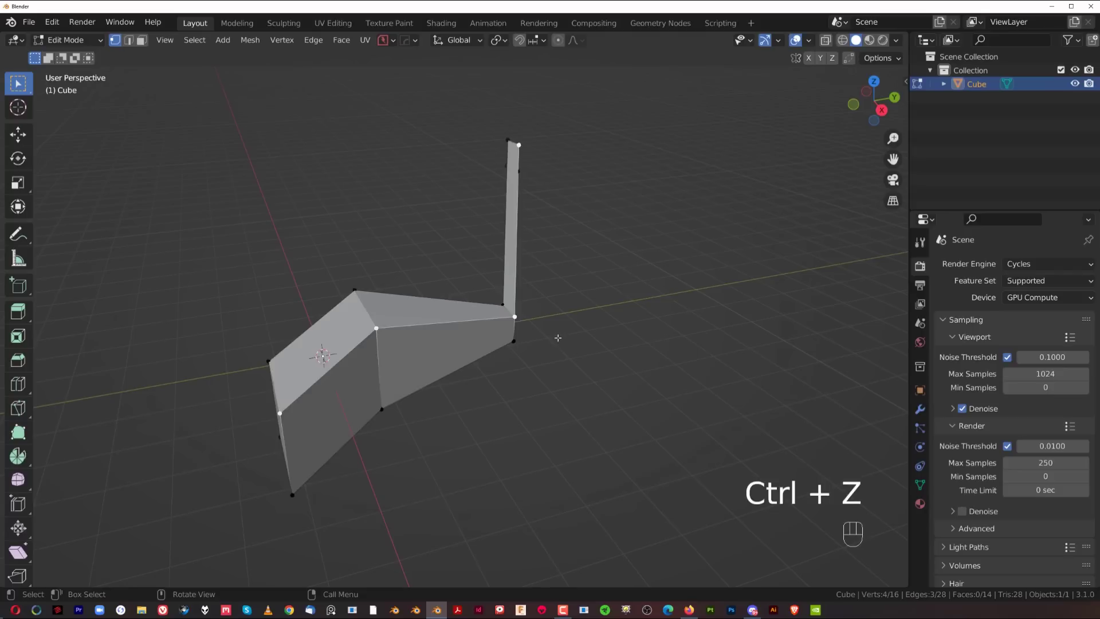
{"action": "key", "text": "alt+a"}
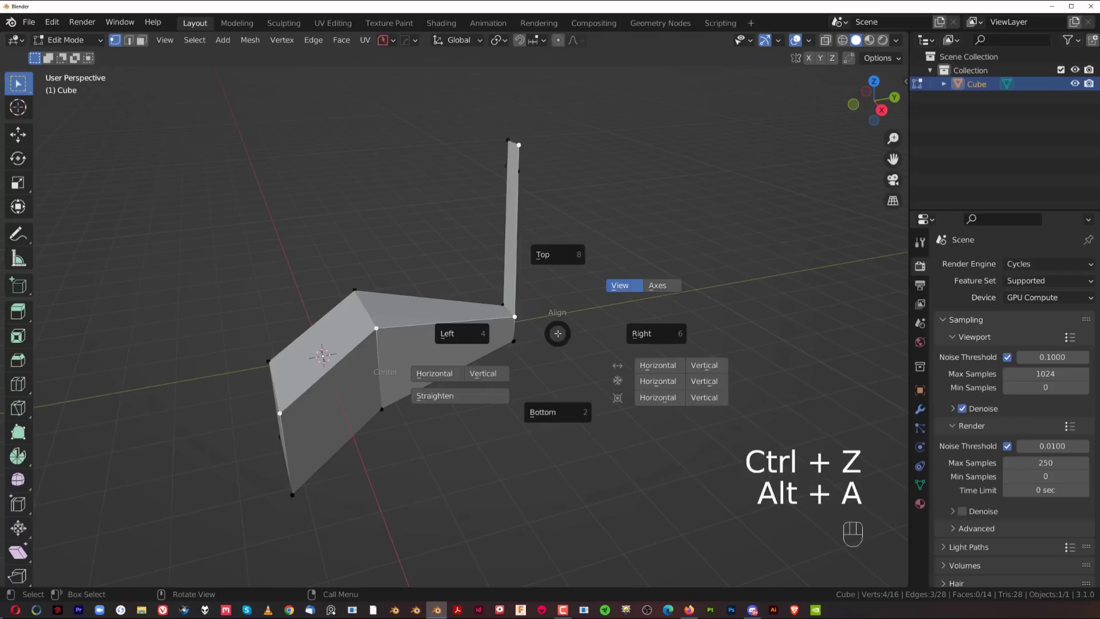
{"action": "left_click", "coordinate": [435, 394], "text": "alt"}
{"action": "middle_click_drag", "start_coordinate": [418, 315], "coordinate": [472, 343]}
{"action": "key", "text": "ctrl+z"}
Leave mesh editing, delete the angular mesh object, and open the list of objects to add.
{"action": "key", "text": "Tab"}
{"action": "middle_click_drag", "start_coordinate": [484, 219], "coordinate": [444, 331]}
{"action": "key", "text": "x"}
{"action": "left_click", "coordinate": [417, 321]}
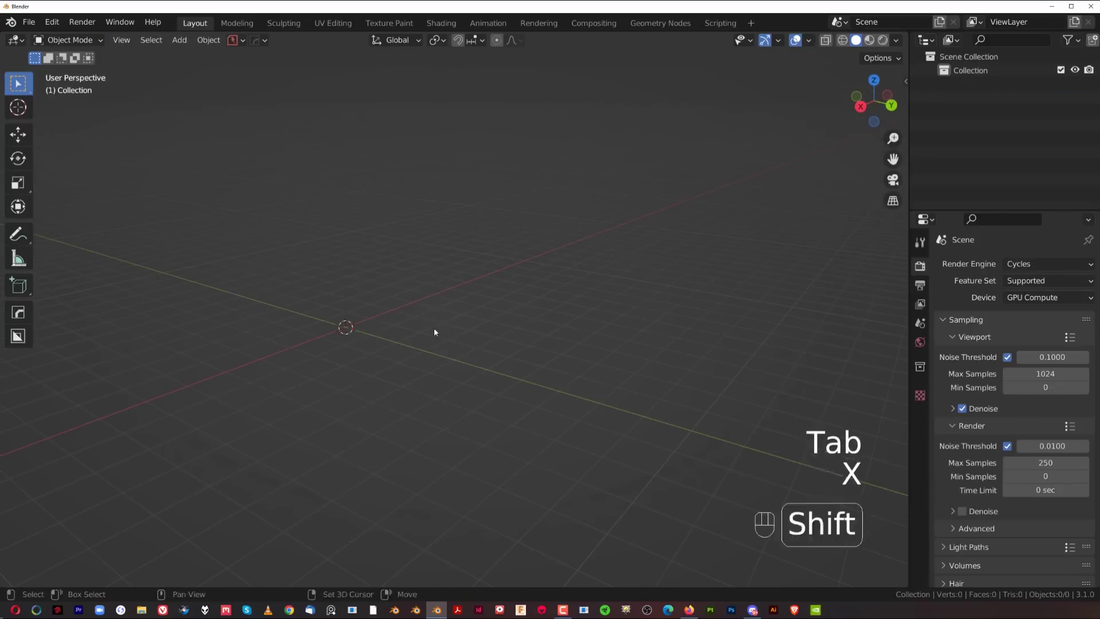
{"action": "key", "text": "shift+a"}
{"action": "mouse_move", "coordinate": [407, 314]}
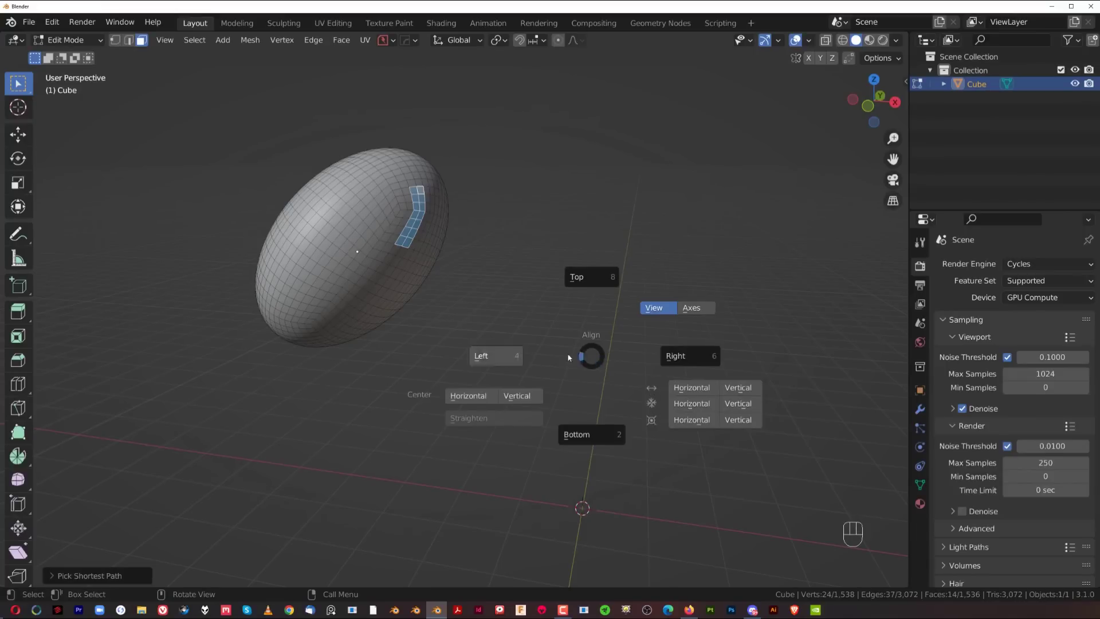
Try flattening the selected face strip on the ellipsoid by scaling it to 0 along X.
{"action": "key", "text": "Escape"}
{"action": "mouse_move", "coordinate": [560, 349]}
{"action": "middle_mouse_down"}
{"action": "mouse_move", "coordinate": [567, 330]}
{"action": "mouse_move", "coordinate": [556, 346]}
{"action": "middle_mouse_up"}
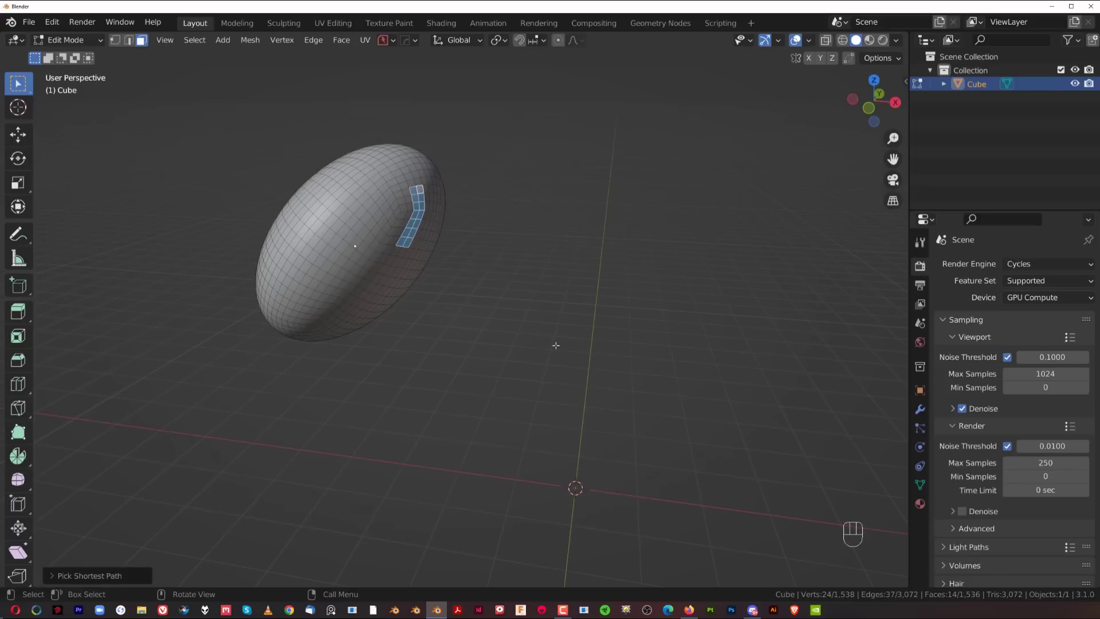
{"action": "key", "text": "s"}
{"action": "key", "text": "x"}
{"action": "key", "text": "0"}
{"action": "key", "text": "Return"}
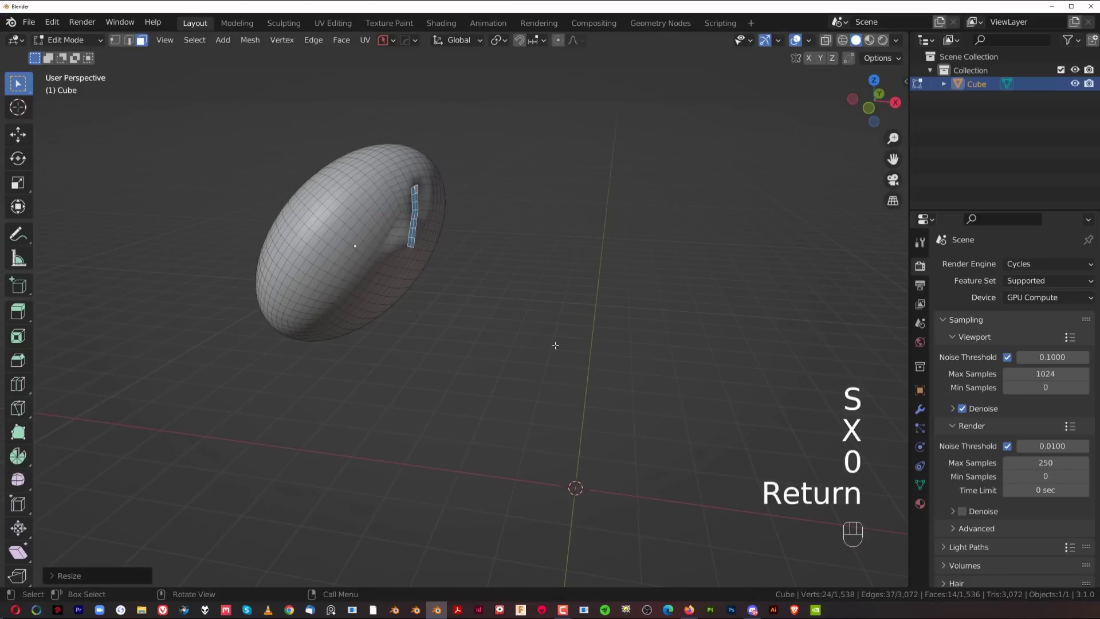
{"action": "key", "text": "ctrl+z"}
Try flattening the selected face strip by scaling it to 0 along Y.
{"action": "key", "text": "s"}
{"action": "key", "text": "y"}
{"action": "key", "text": "0"}
{"action": "key", "text": "Return"}
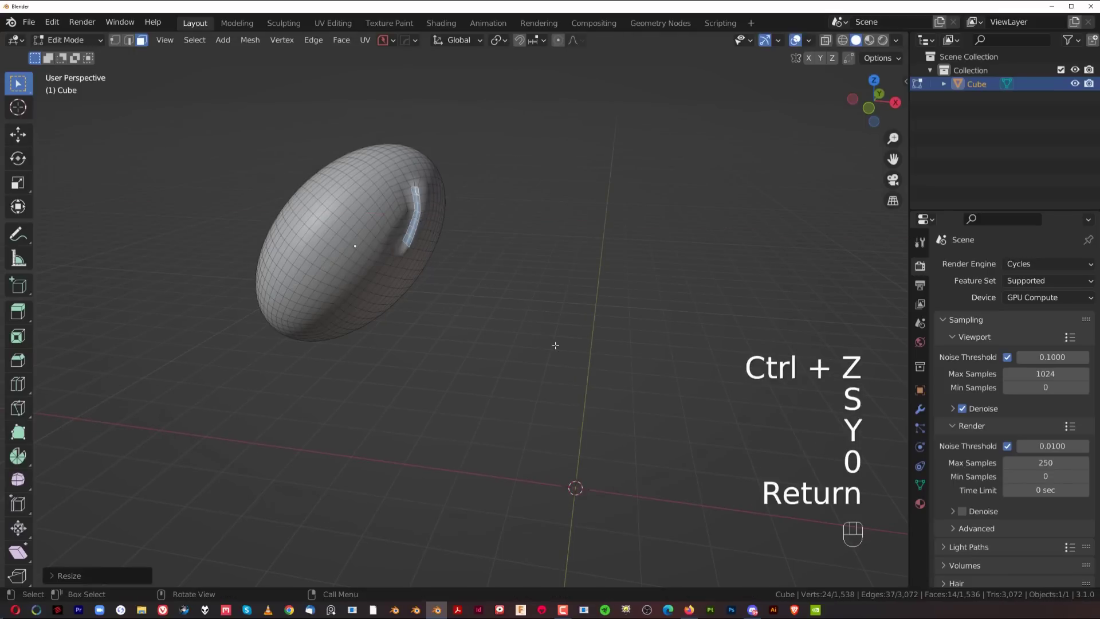
{"action": "middle_click_drag", "start_coordinate": [619, 257], "coordinate": [294, 341]}
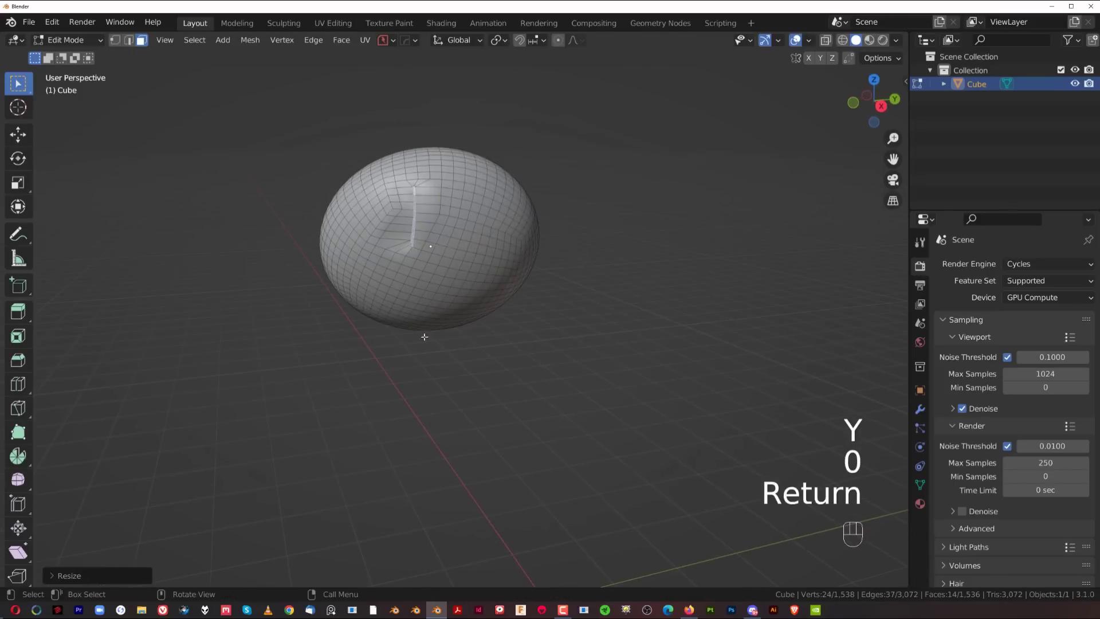
{"action": "key", "text": "ctrl+z"}
{"action": "middle_click_drag", "start_coordinate": [466, 327], "coordinate": [556, 340]}
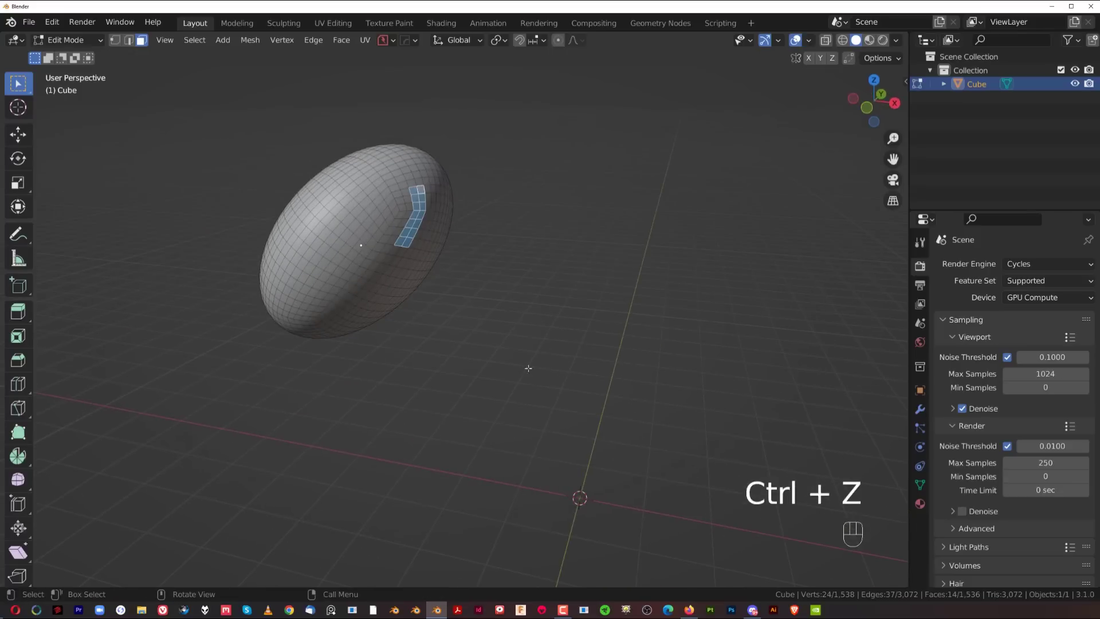
Examine the Align options in both Axes and View mode for the selected face strip.
{"action": "key", "text": "alt+a"}
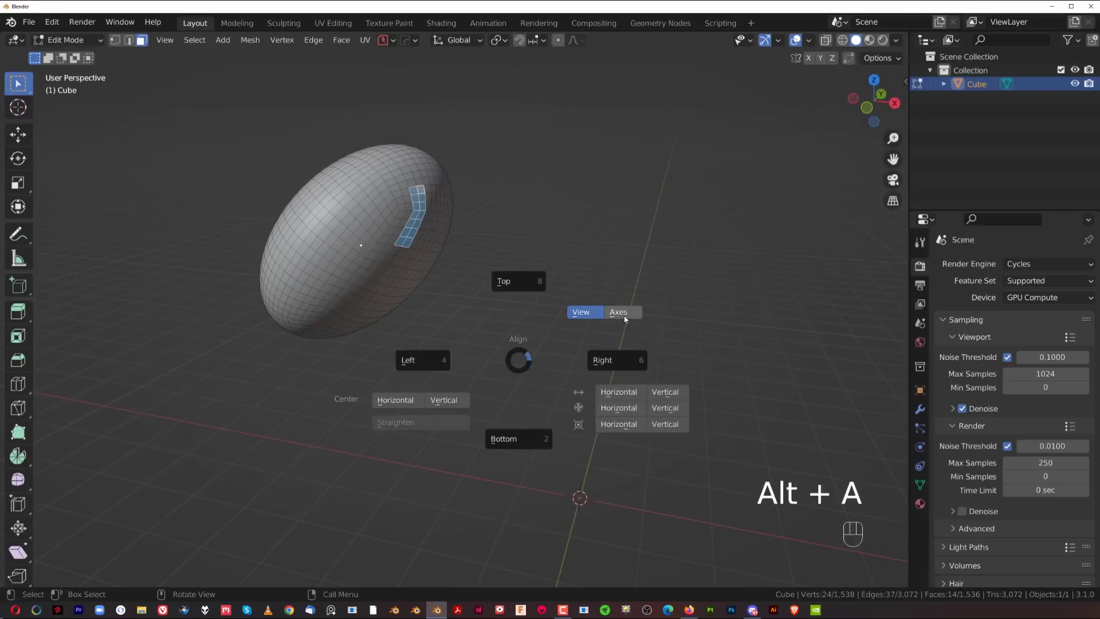
{"action": "key", "text": "Escape"}
{"action": "key", "text": "alt+a"}
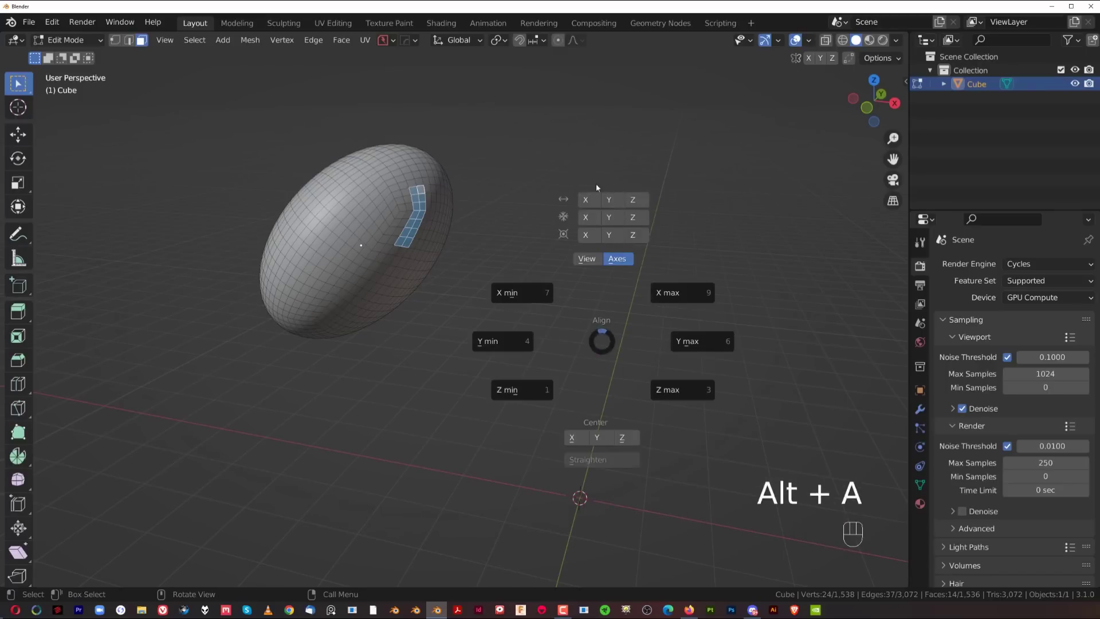
{"action": "key", "text": "Escape"}
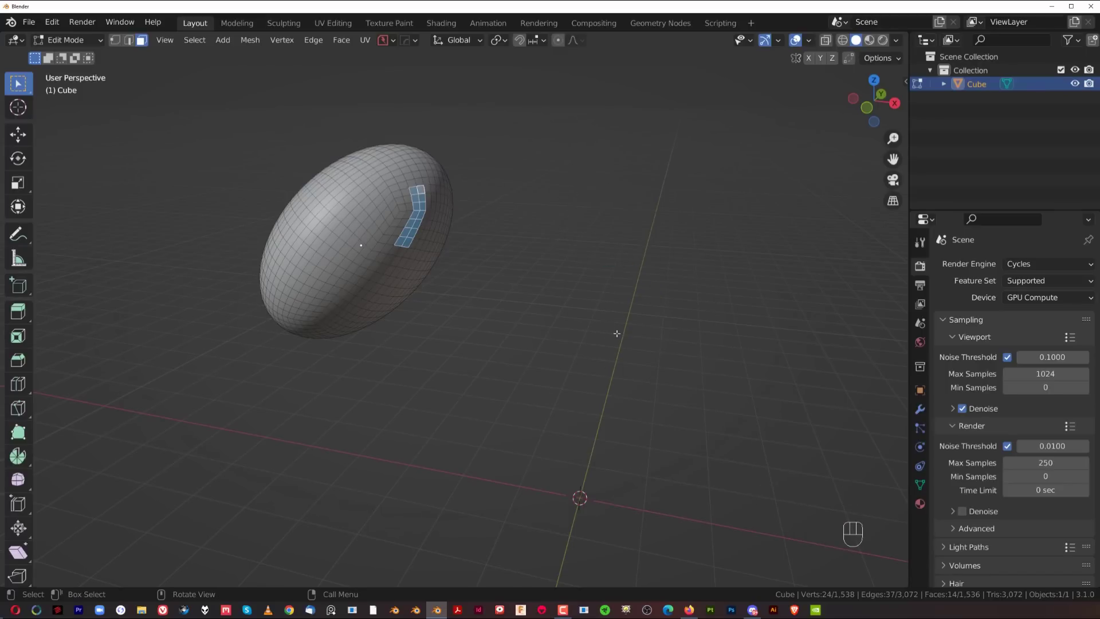
{"action": "key", "text": "alt+a"}
{"action": "left_click", "coordinate": [606, 262]}
{"action": "key", "text": "alt+a"}
{"action": "key", "text": "Escape"}
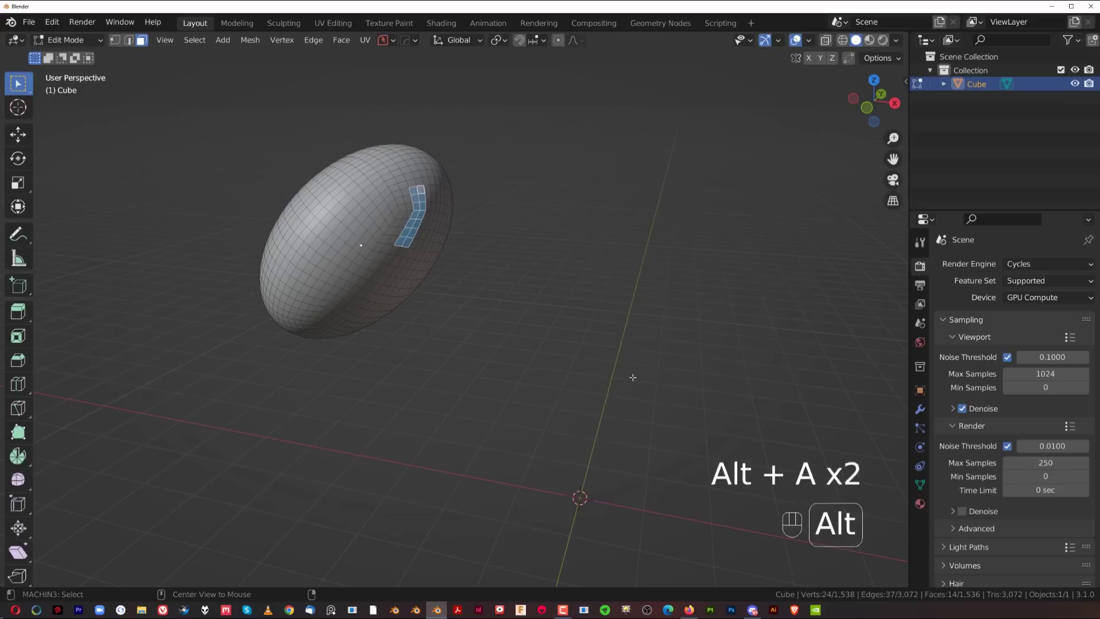
Try the first-row Horizontal alignment on the selected face strip in View mode.
{"action": "key", "text": "alt+a"}
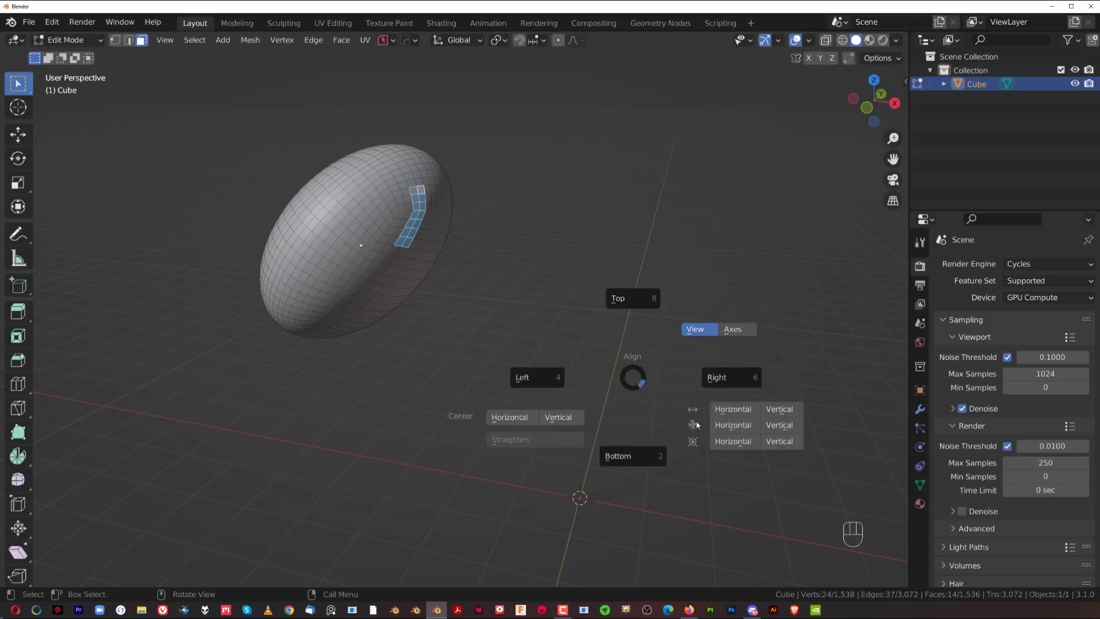
{"action": "left_click", "coordinate": [731, 409]}
{"action": "middle_click_drag", "start_coordinate": [570, 347], "coordinate": [369, 167]}
{"action": "key", "text": "ctrl+z"}
{"action": "middle_click_drag", "start_coordinate": [439, 297], "coordinate": [545, 339]}
Try another View-mode alignment on the face strip, plus the Horizontal alignment to the 3D cursor.
{"action": "key", "text": "alt+a"}
{"action": "left_click", "coordinate": [506, 323]}
{"action": "key", "text": "ctrl+z"}
{"action": "key", "text": "alt+a"}
{"action": "key", "text": "alt+a"}
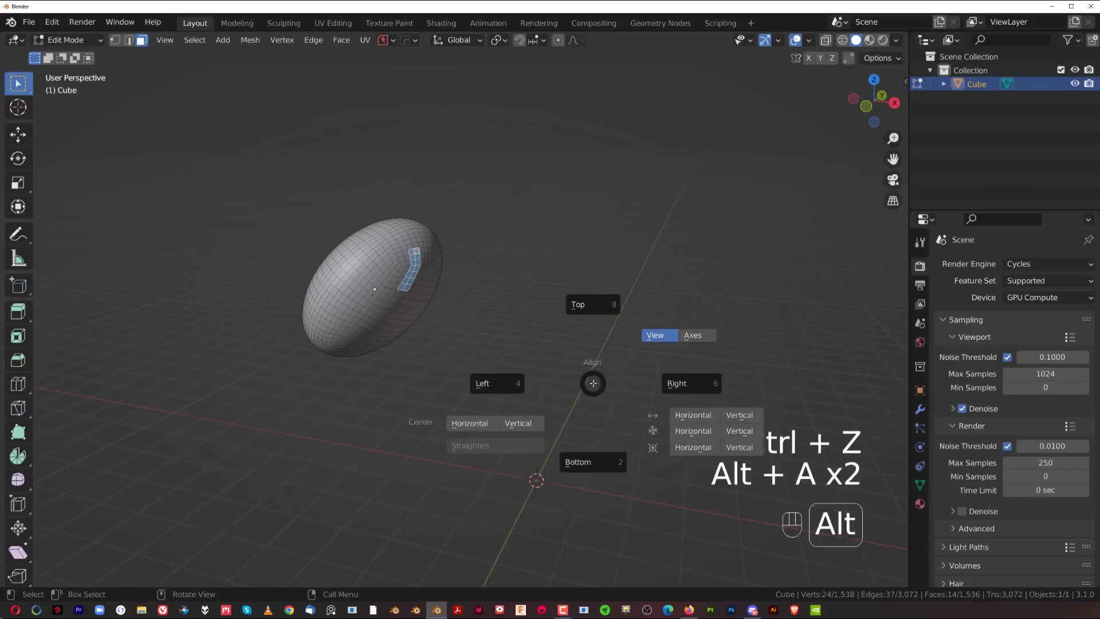
{"action": "left_click", "coordinate": [694, 447]}
{"action": "key", "text": "ctrl+z"}
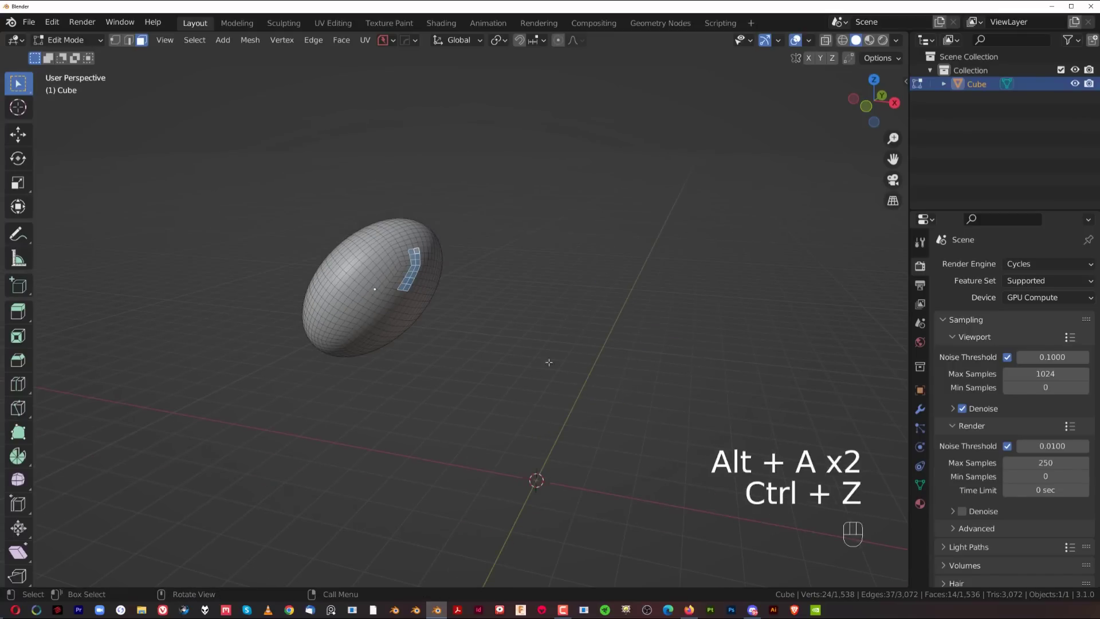
{"action": "middle_click_drag", "start_coordinate": [522, 353], "coordinate": [552, 314], "text": "shift"}
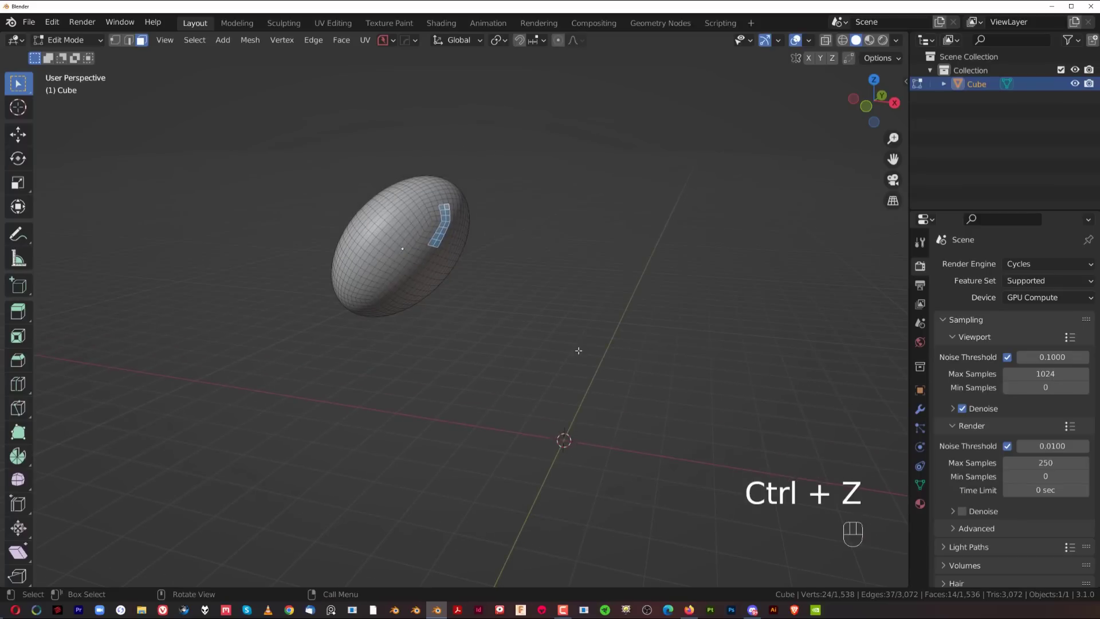
Try aligning the selected face strip horizontally to zero in world space.
{"action": "key", "text": "alt+a"}
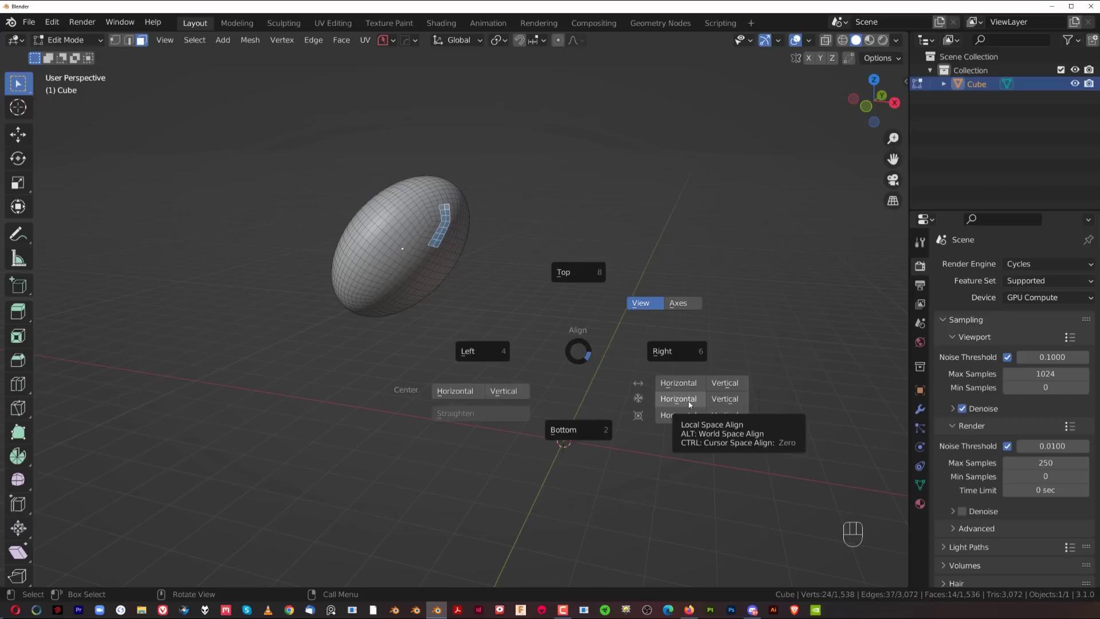
{"action": "key", "text": "alt"}
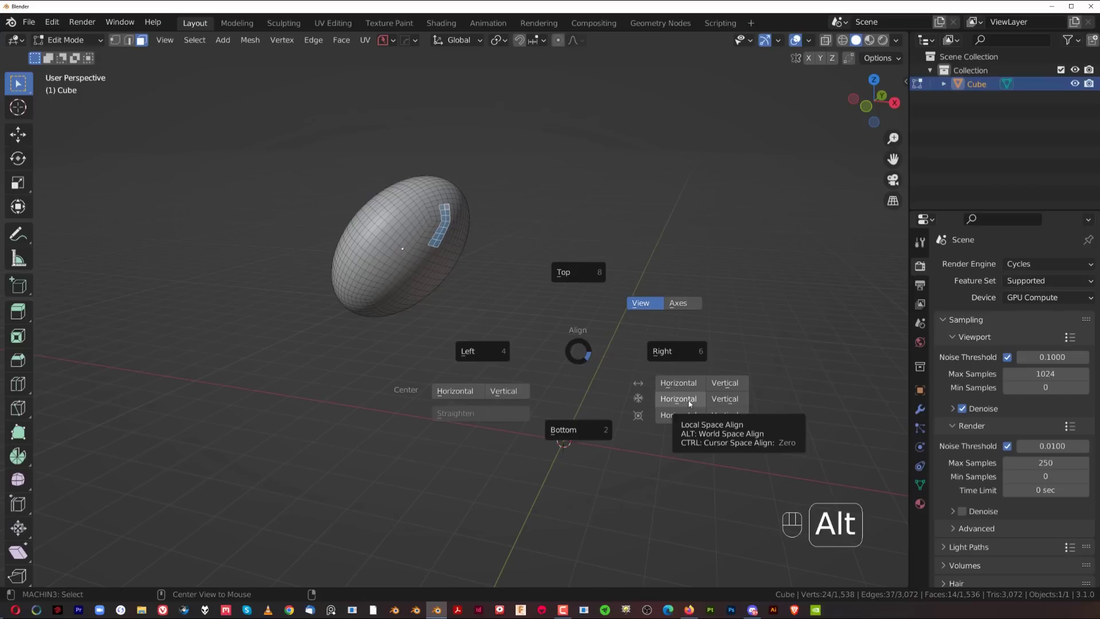
{"action": "left_click", "coordinate": [690, 403], "text": "alt"}
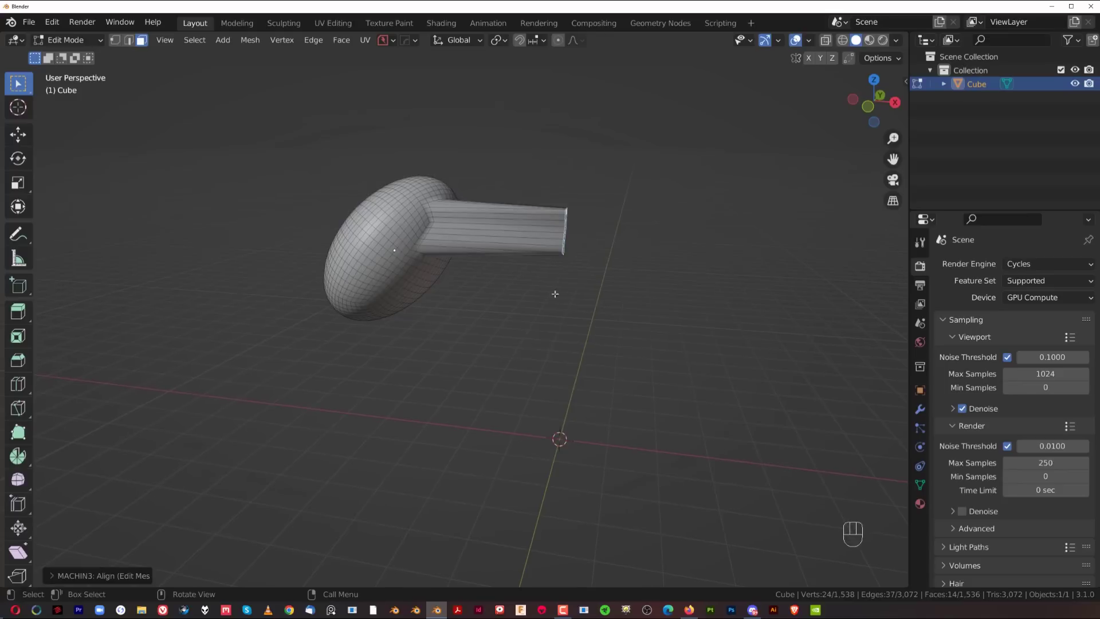
{"action": "key", "text": "ctrl"}
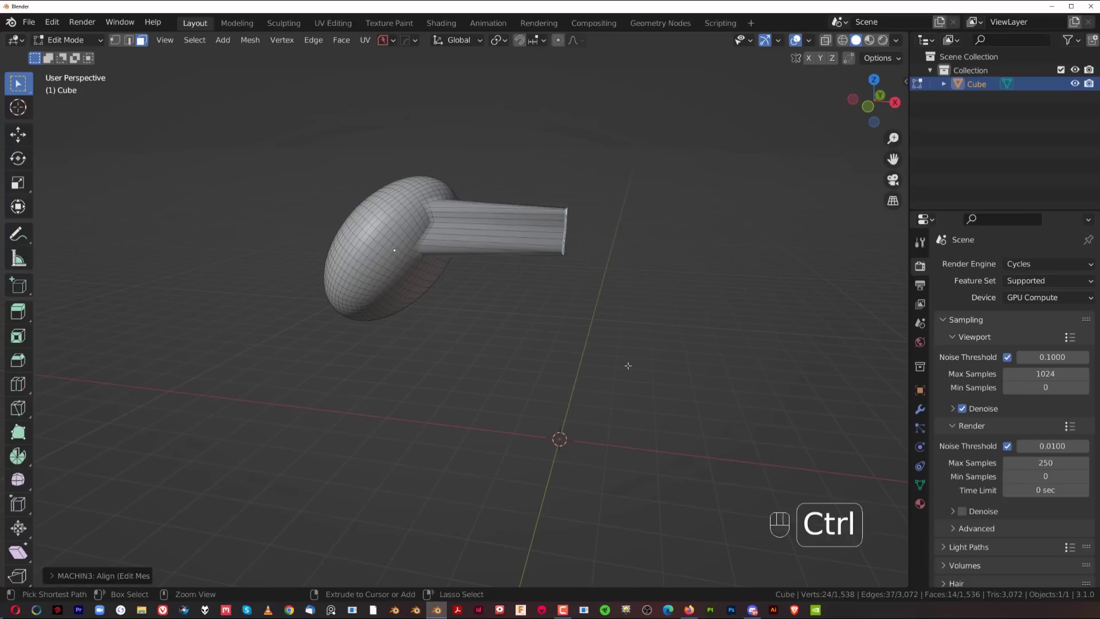
{"action": "key", "text": "ctrl+z"}
Place the 3D cursor in empty space above and beside the ellipsoid and try aligning the face strip horizontally to it.
{"action": "key", "text": "shift"}
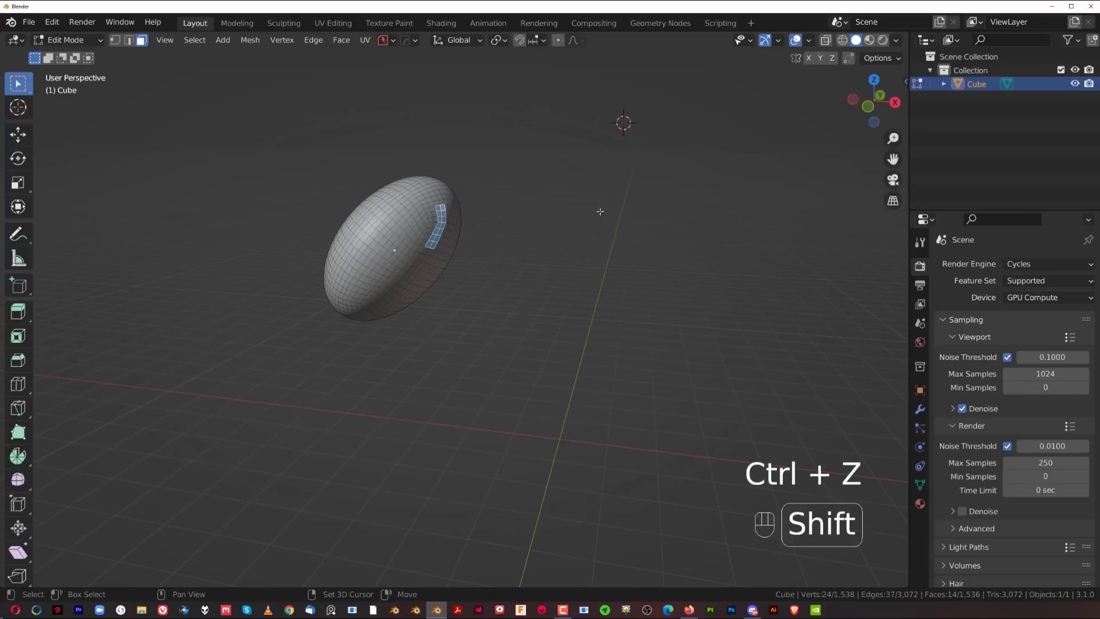
{"action": "middle_click_drag", "start_coordinate": [609, 194], "coordinate": [547, 270], "text": "shift"}
{"action": "key", "text": "alt+a"}
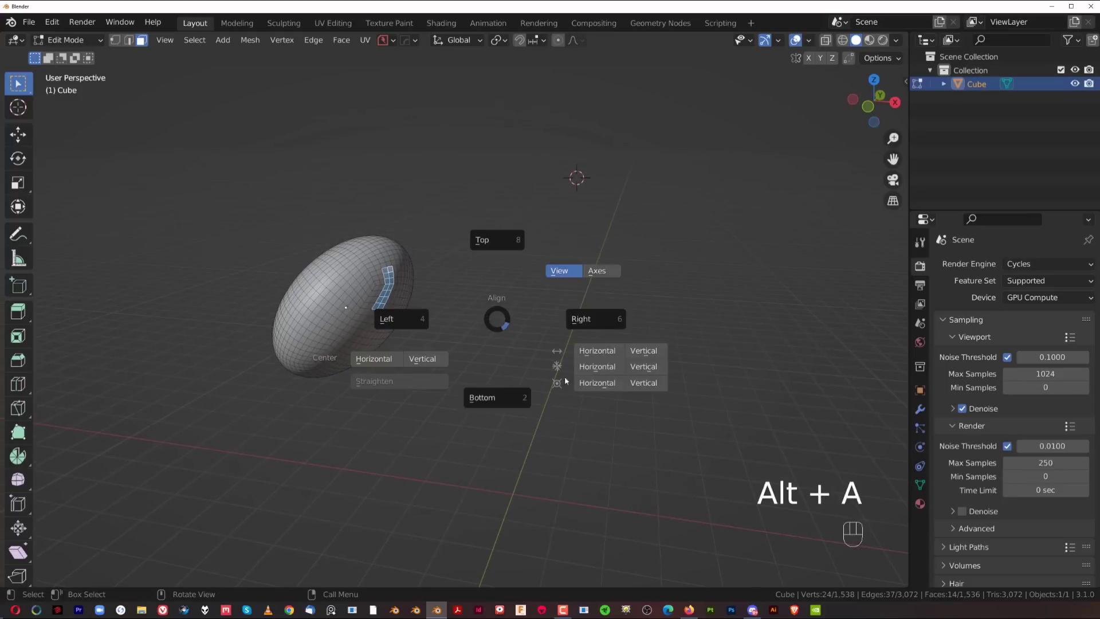
{"action": "left_click", "coordinate": [605, 381]}
{"action": "key", "text": "ctrl+z"}
Try aligning the selected face strip vertically to the repositioned 3D cursor.
{"action": "key", "text": "alt+a"}
{"action": "key", "text": "alt+a"}
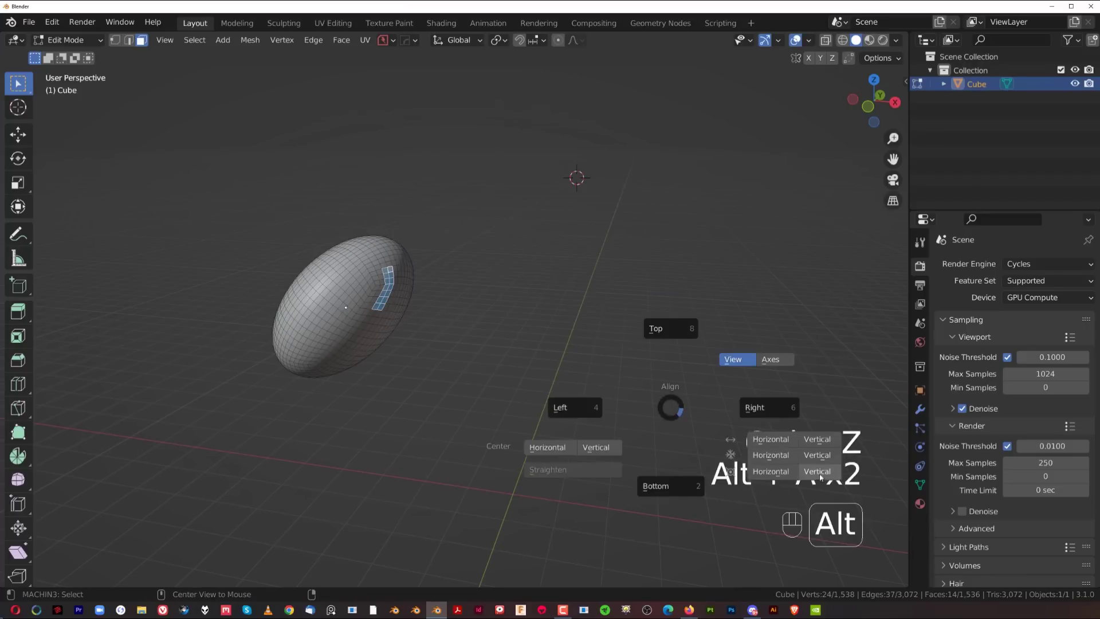
{"action": "left_click", "coordinate": [821, 477]}
{"action": "middle_click_drag", "start_coordinate": [545, 368], "coordinate": [455, 351]}
{"action": "key", "text": "ctrl+z"}
Switch Align to Axes mode and try the first-row Z alignment on the face strip.
{"action": "key", "text": "alt+a"}
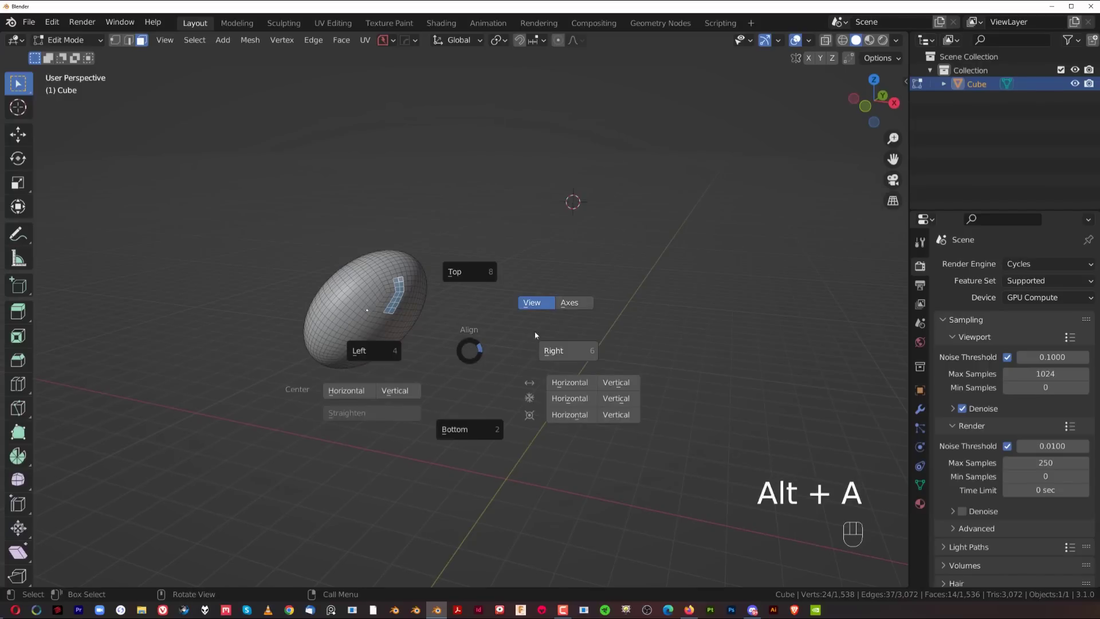
{"action": "left_click", "coordinate": [583, 305]}
{"action": "key", "text": "alt+a"}
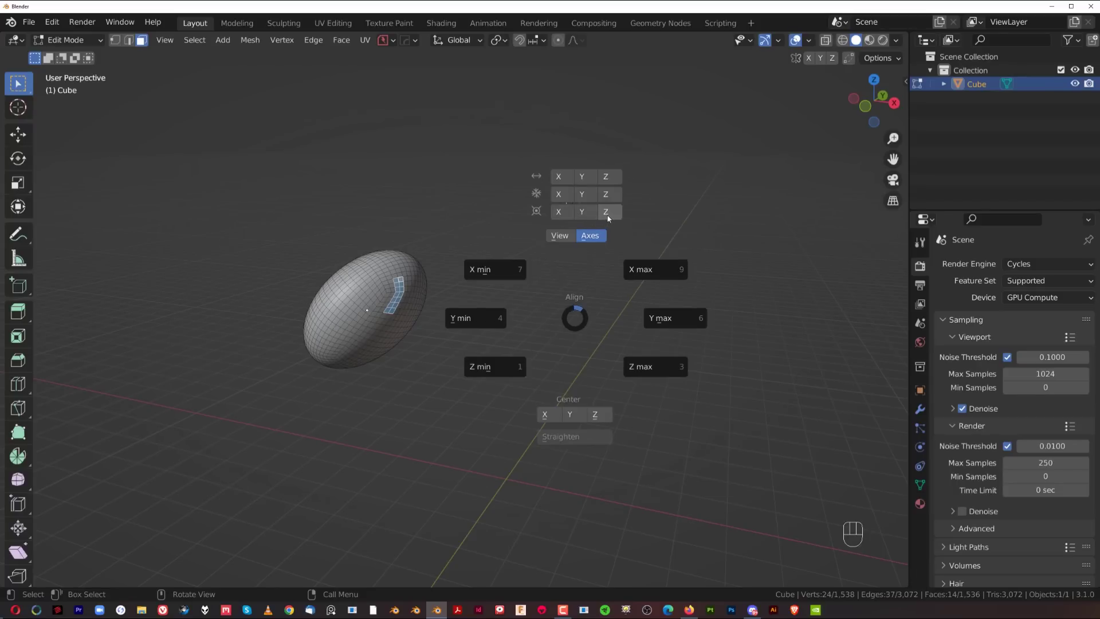
{"action": "left_click", "coordinate": [609, 177]}
{"action": "middle_click_drag", "start_coordinate": [609, 177], "coordinate": [580, 116]}
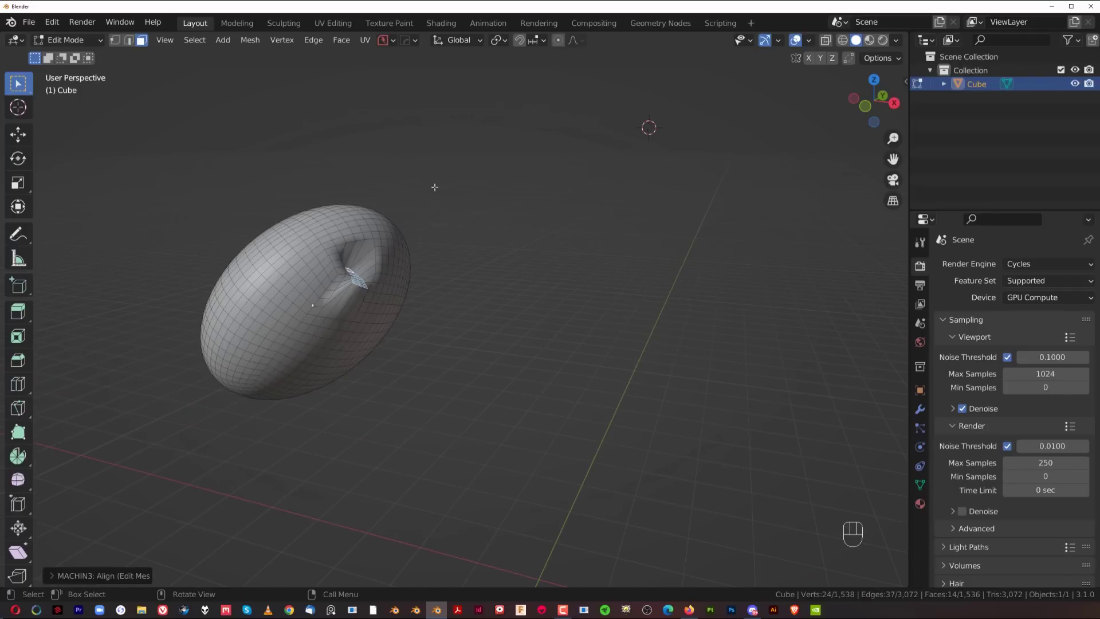
Try moving the ellipsoid object along its local Z axis, and undo back to the unaligned face strip.
{"action": "key", "text": "Tab"}
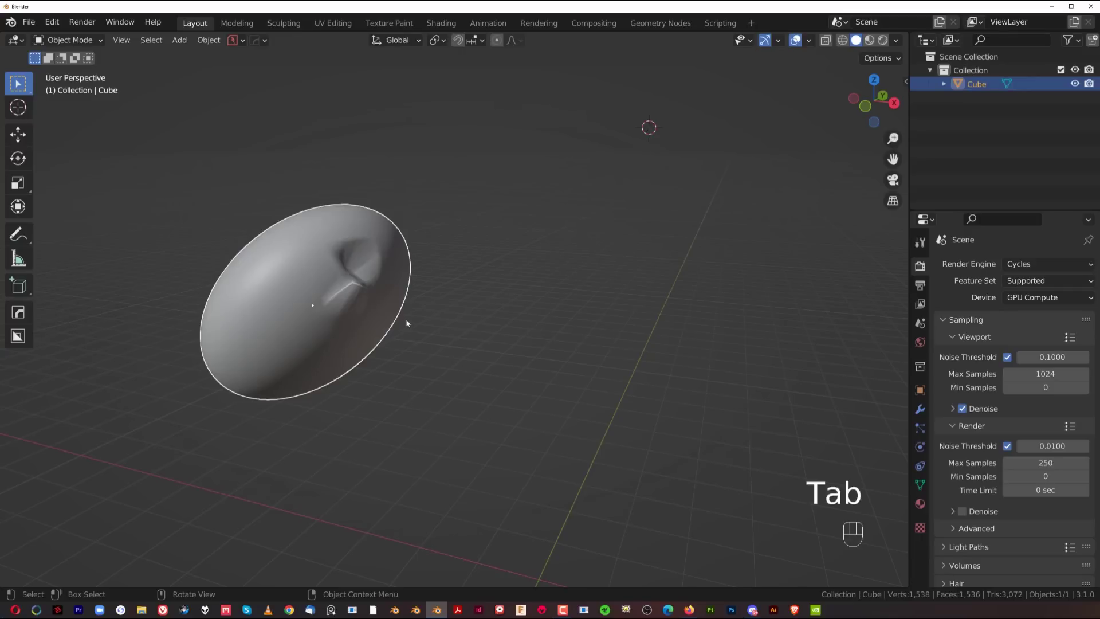
{"action": "key", "text": "g"}
{"action": "key", "text": "z"}
{"action": "key", "text": "z"}
{"action": "right_click", "coordinate": [480, 303]}
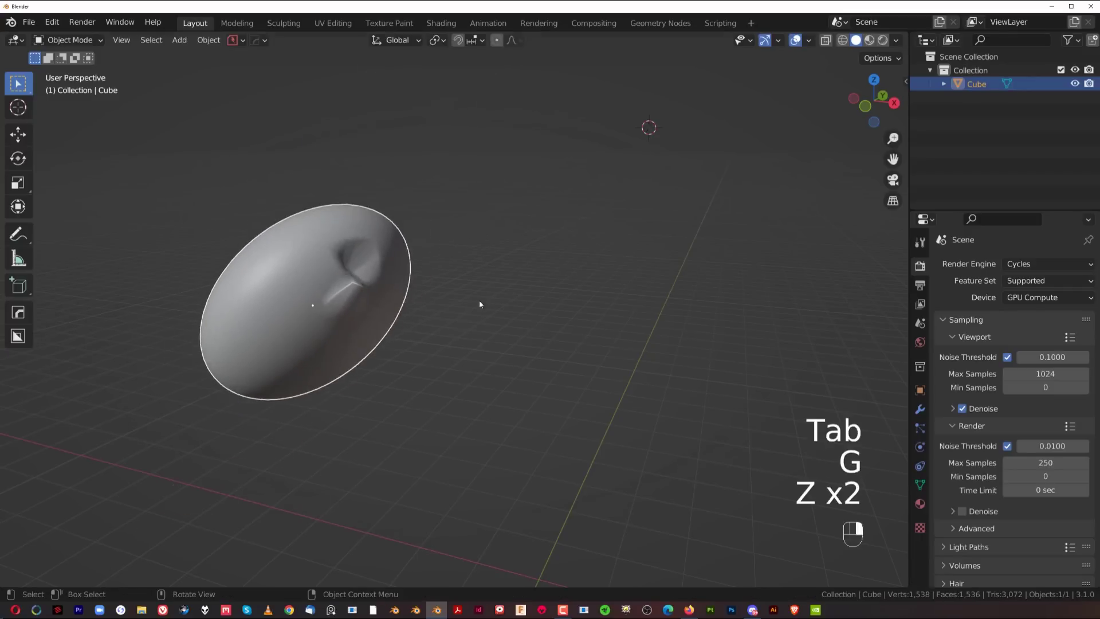
{"action": "key", "text": "Tab"}
{"action": "key", "text": "Tab"}
{"action": "key", "text": "ctrl+z"}
{"action": "key", "text": "ctrl+z"}
{"action": "key", "text": "ctrl+z"}
{"action": "key", "text": "ctrl+z"}
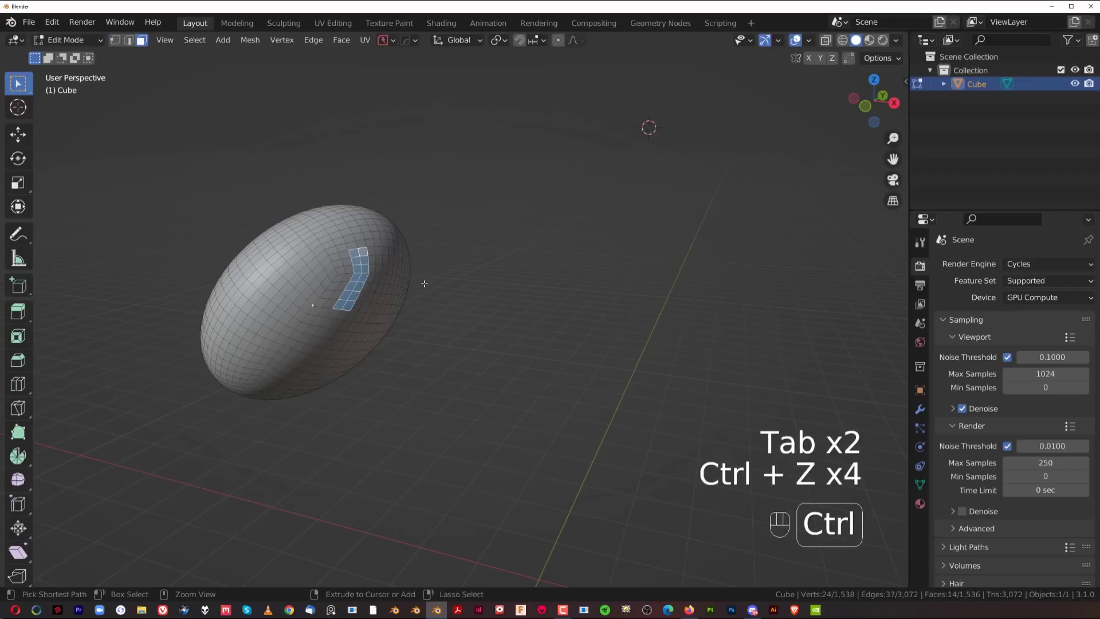
{"action": "middle_click_drag", "start_coordinate": [424, 283], "coordinate": [420, 292]}
Switch Align to Axes mode and try aligning the face strip to the 3D cursor along Z.
{"action": "key", "text": "alt+a"}
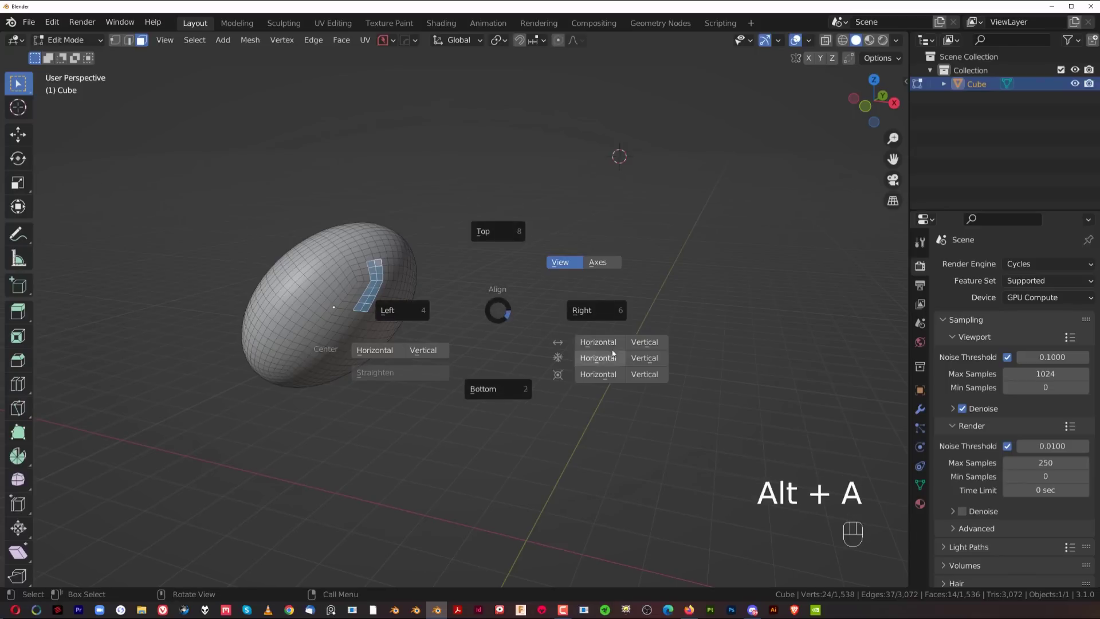
{"action": "left_click", "coordinate": [598, 261]}
{"action": "key", "text": "alt+a"}
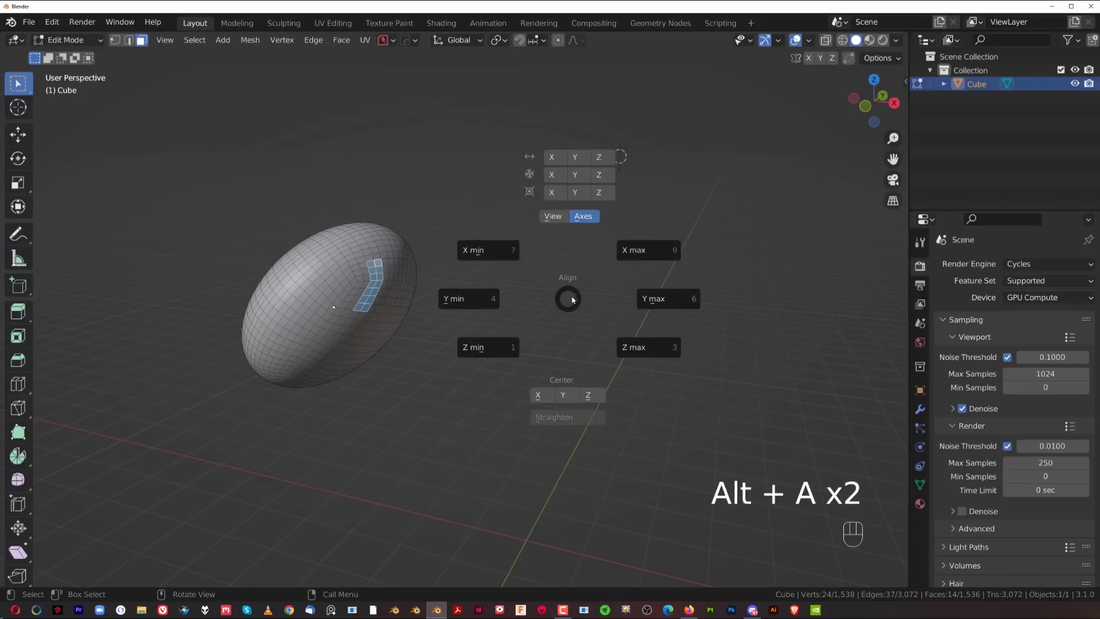
{"action": "left_click", "coordinate": [597, 194]}
{"action": "scroll", "coordinate": [572, 202], "scroll_direction": "down", "scroll_amount": 2}
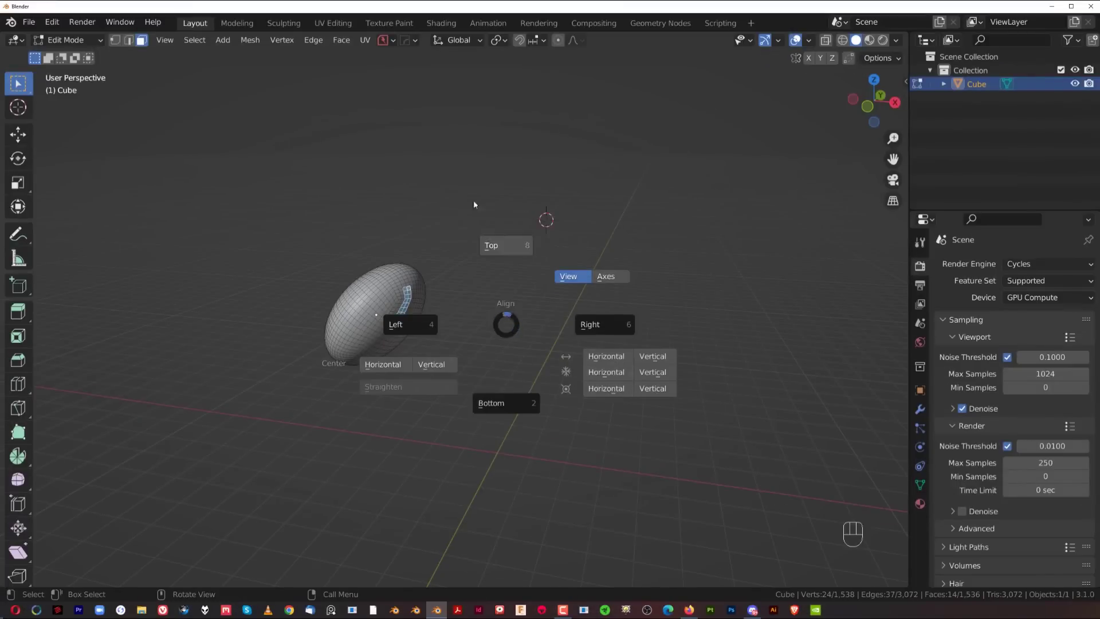
{"action": "key", "text": "Escape"}
{"action": "key", "text": "alt+a"}
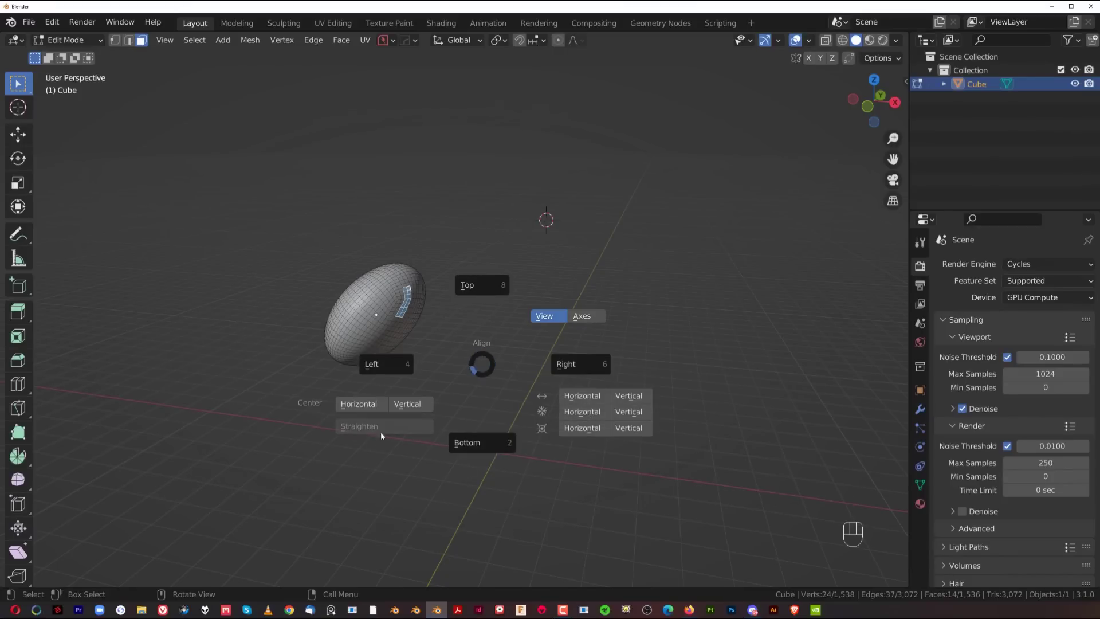
{"action": "right_click", "coordinate": [461, 394]}
Delete the ellipsoid object in Object Mode and reset the 3D cursor to the world origin.
{"action": "key", "text": "Tab"}
{"action": "key", "text": "x"}
{"action": "left_click", "coordinate": [427, 343]}
{"action": "key", "text": "shift+a"}
{"action": "mouse_move", "coordinate": [531, 325]}
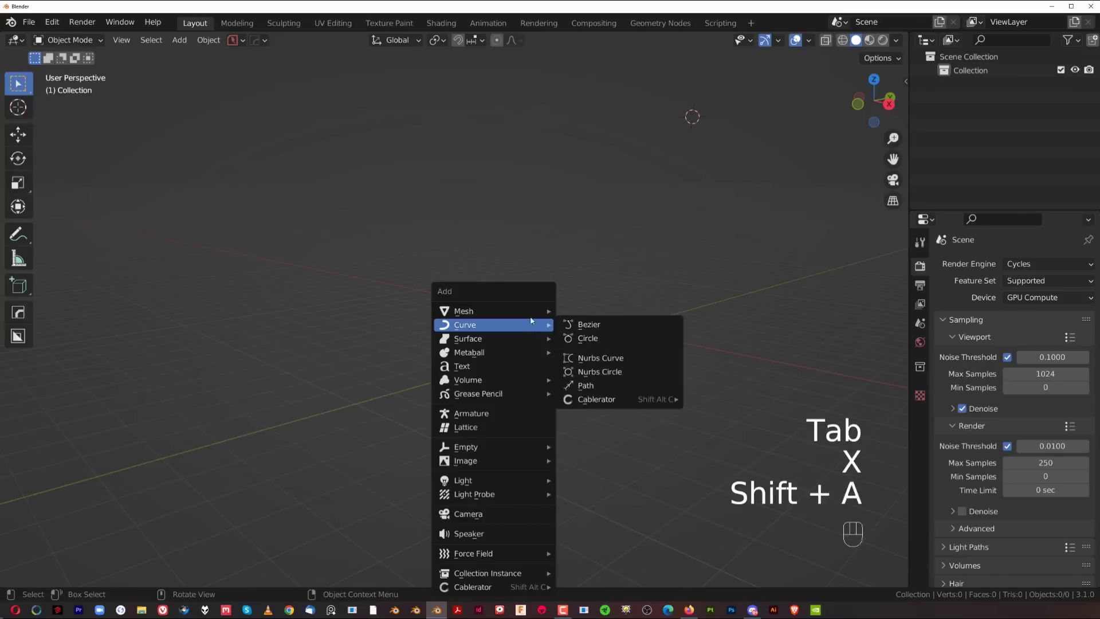
{"action": "key", "text": "shift+s"}
{"action": "left_click", "coordinate": [498, 366]}
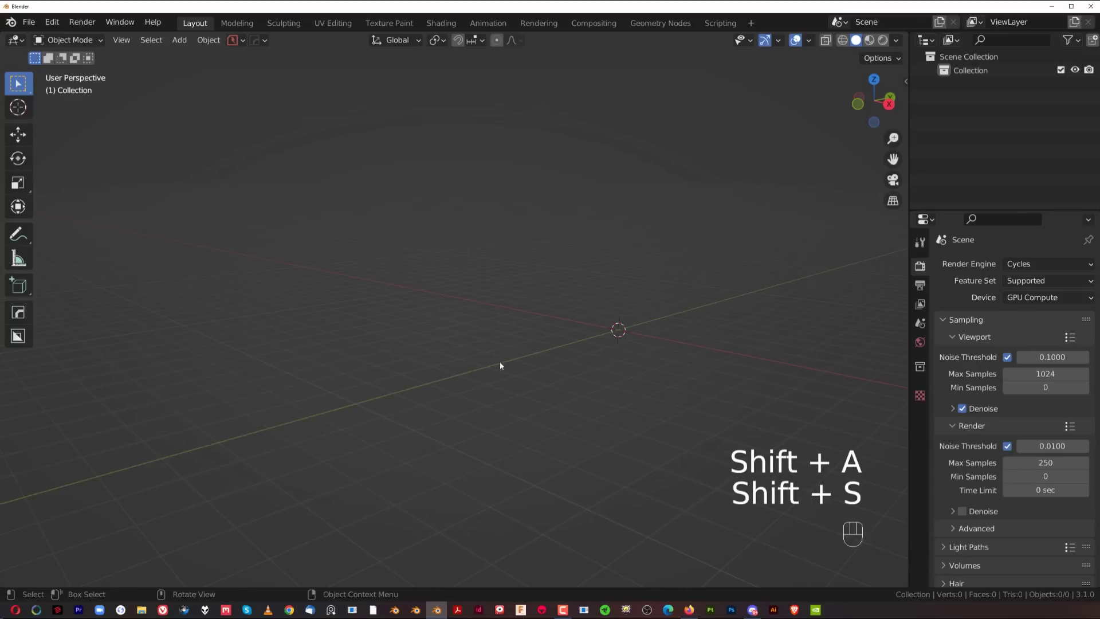
Add a mesh cube at the world origin.
{"action": "key", "text": "shift+a"}
{"action": "mouse_move", "coordinate": [504, 311]}
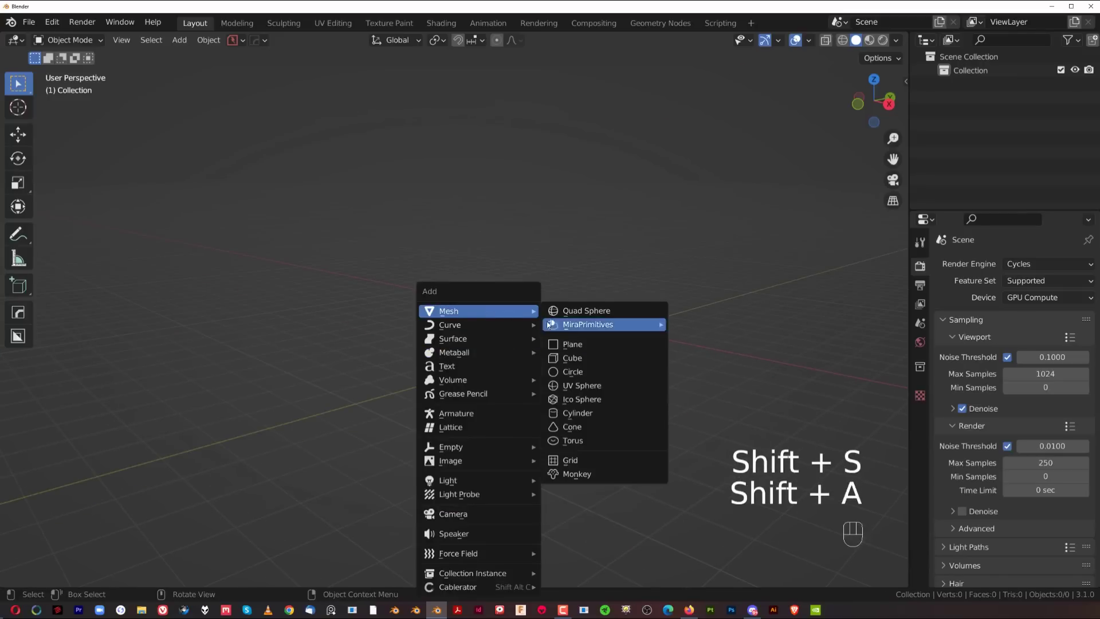
{"action": "left_click", "coordinate": [586, 363]}
{"action": "scroll", "coordinate": [618, 358], "scroll_direction": "up", "scroll_amount": 2}
{"action": "middle_click_drag", "start_coordinate": [737, 342], "coordinate": [566, 344], "text": "shift"}
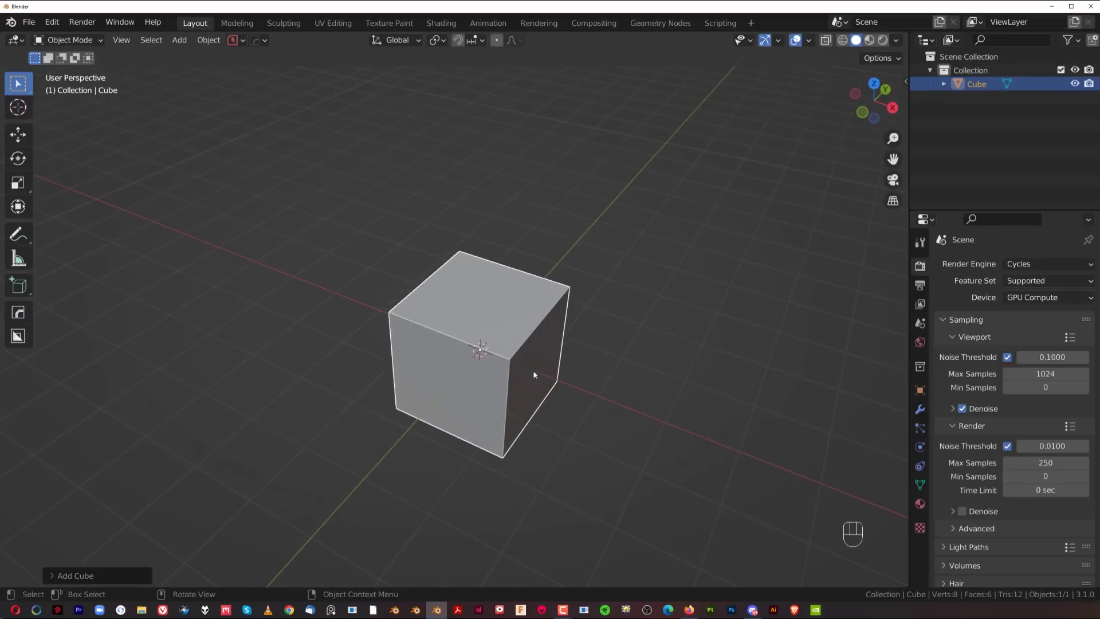
{"action": "middle_click_drag", "start_coordinate": [524, 376], "coordinate": [651, 346]}
Activate BoxCutter and cut a narrow rectangular slot through the cube's top, opening onto one side face.
{"action": "key", "text": "alt+w"}
{"action": "scroll", "coordinate": [507, 299], "scroll_direction": "up", "scroll_amount": 3}
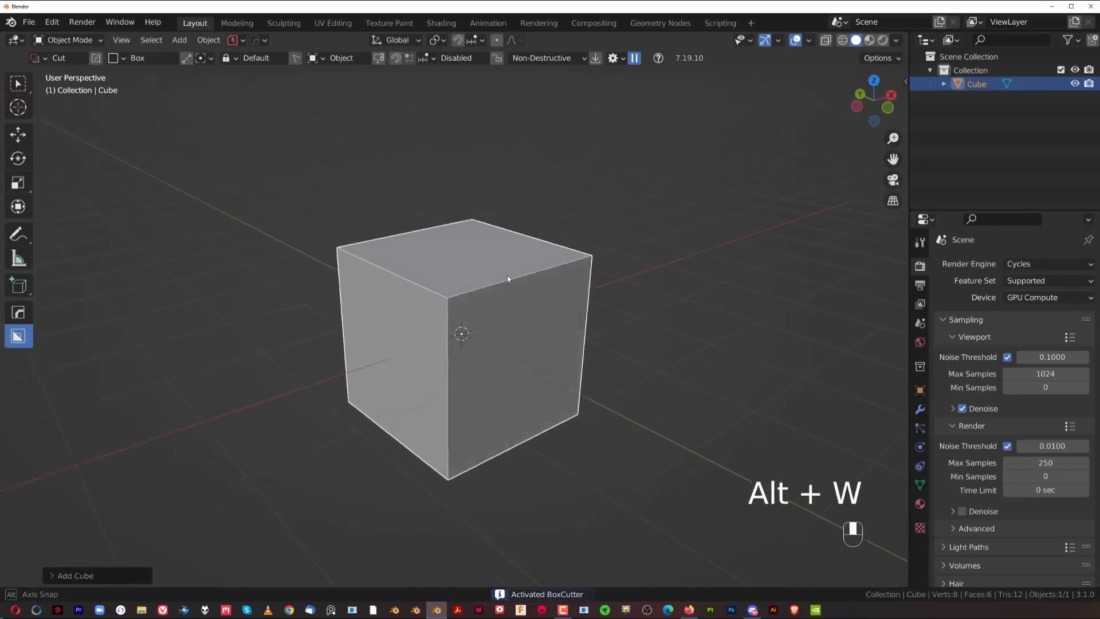
{"action": "middle_click_drag", "start_coordinate": [505, 271], "coordinate": [502, 294]}
{"action": "left_click_drag", "start_coordinate": [450, 265], "coordinate": [509, 329]}
{"action": "left_click", "coordinate": [535, 420]}
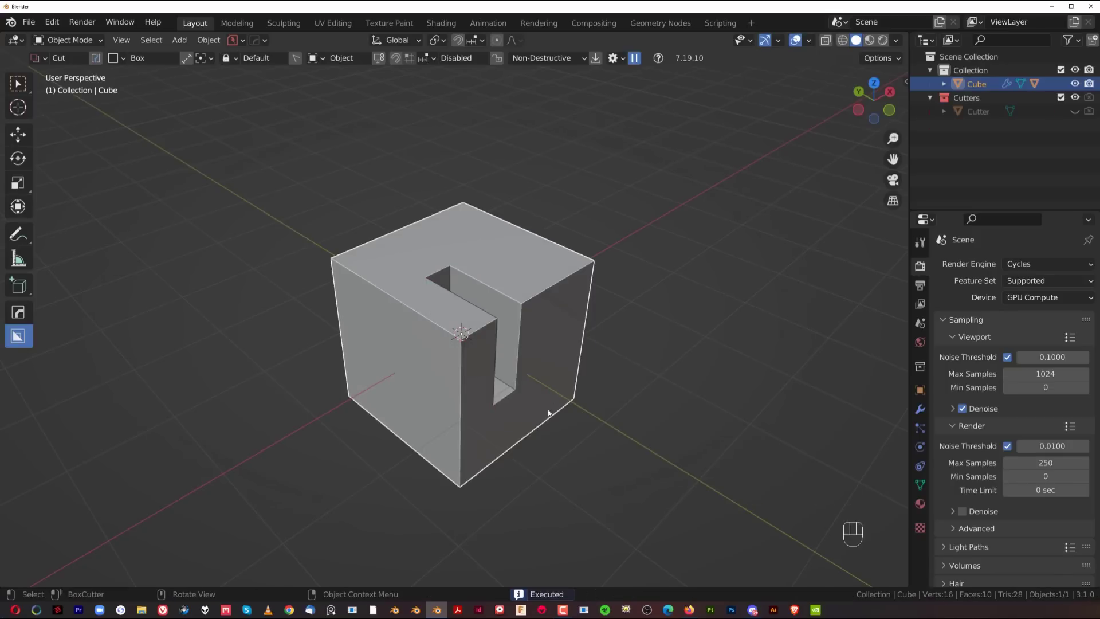
Apply the slot cut with HardOps CSharpen and enter Edit Mode on the cube with vertex selection.
{"action": "key", "text": "q"}
{"action": "left_click", "coordinate": [482, 321], "text": "ctrl"}
{"action": "mouse_move", "coordinate": [482, 321]}
{"action": "middle_mouse_down"}
{"action": "mouse_move", "coordinate": [525, 319]}
{"action": "mouse_move", "coordinate": [407, 329]}
{"action": "mouse_move", "coordinate": [453, 356]}
{"action": "mouse_move", "coordinate": [474, 324]}
{"action": "middle_mouse_up"}
{"action": "scroll", "coordinate": [458, 354], "scroll_direction": "down", "scroll_amount": 3}
{"action": "key", "text": "Tab"}
{"action": "left_click", "coordinate": [310, 347]}
{"action": "scroll", "coordinate": [453, 362], "scroll_direction": "up", "scroll_amount": 2}
{"action": "mouse_move", "coordinate": [463, 364]}
{"action": "middle_mouse_down"}
{"action": "mouse_move", "coordinate": [435, 368]}
{"action": "mouse_move", "coordinate": [452, 376]}
{"action": "middle_mouse_up"}
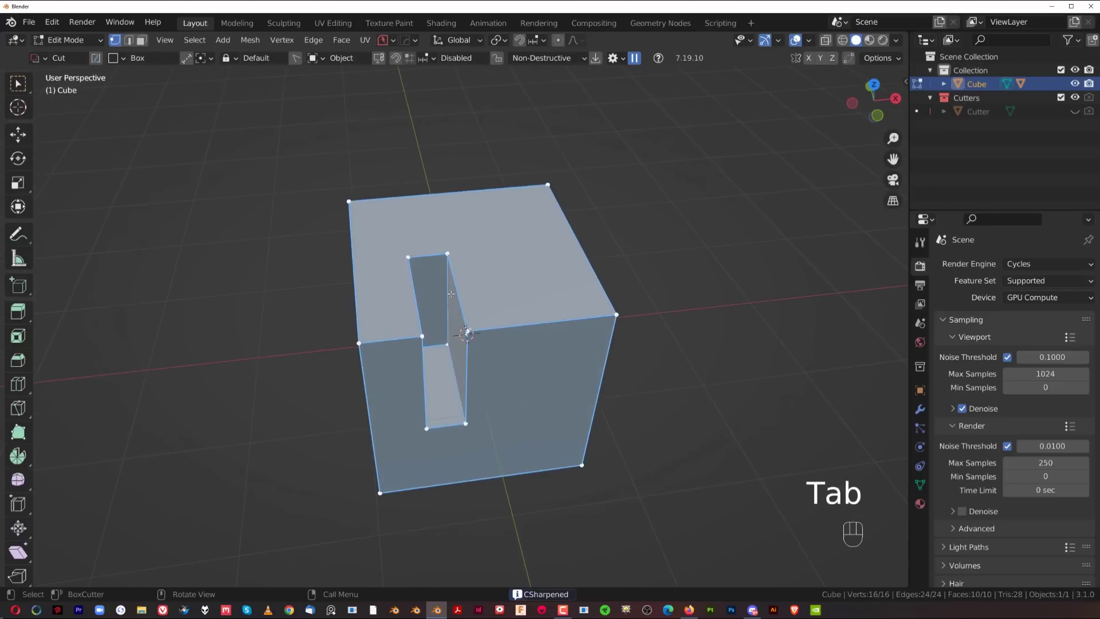
Try aligning the slot's inner-end vertices flush with its open end, undo the alignment and leave Edit Mode.
{"action": "middle_click_drag", "start_coordinate": [455, 310], "coordinate": [548, 321]}
{"action": "middle_click_drag", "start_coordinate": [580, 364], "coordinate": [461, 275]}
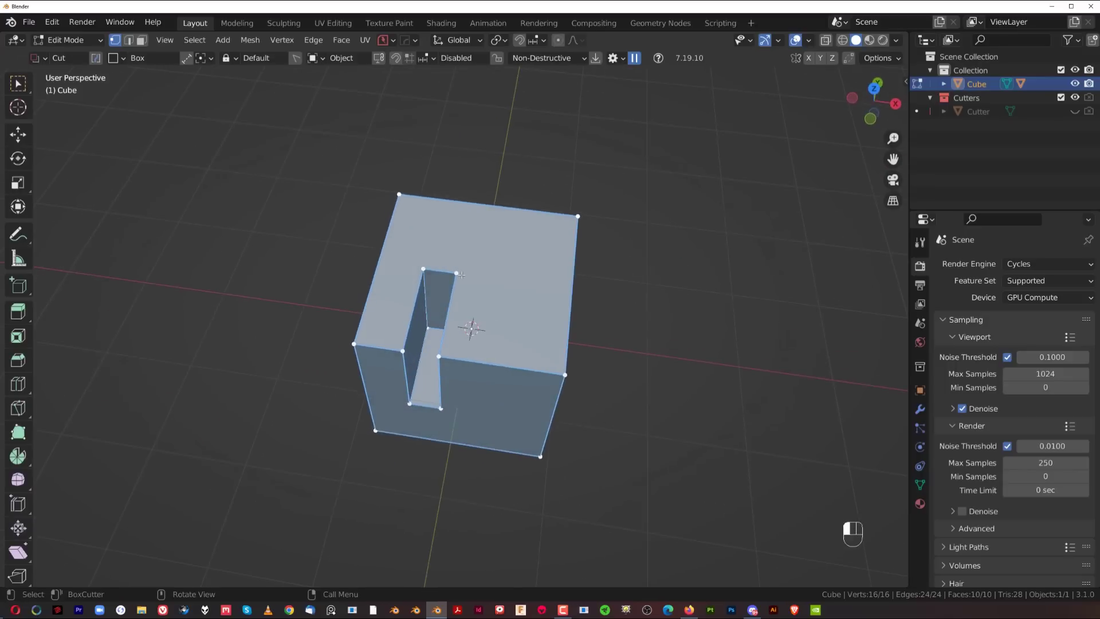
{"action": "left_click", "coordinate": [459, 274]}
{"action": "middle_click_drag", "start_coordinate": [436, 328], "coordinate": [534, 243]}
{"action": "left_click", "coordinate": [458, 354], "text": "shift"}
{"action": "key", "text": "alt+a"}
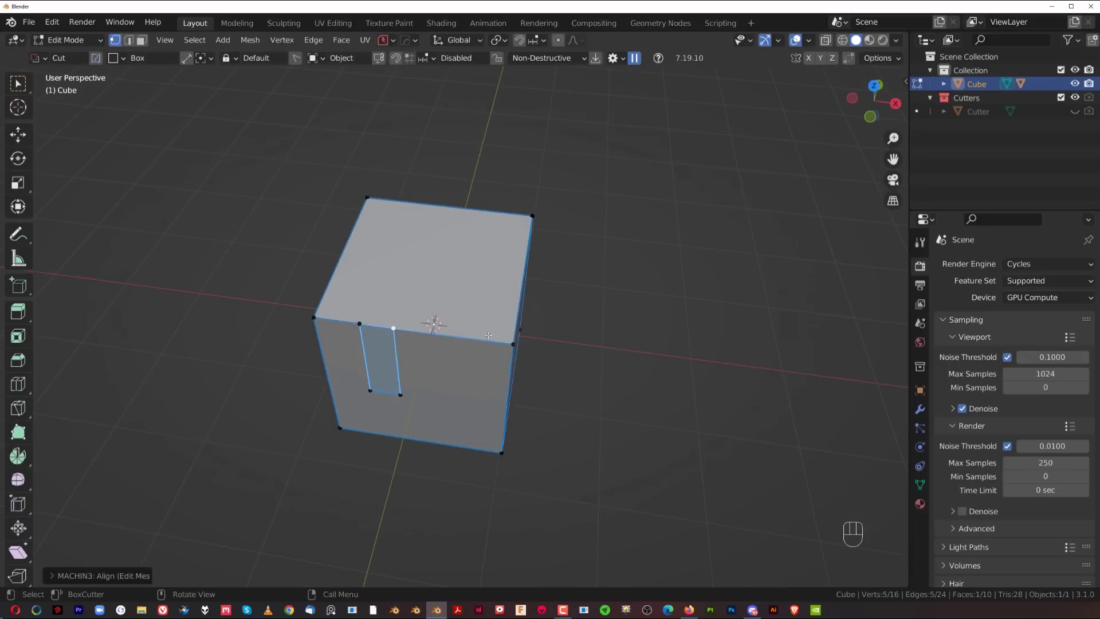
{"action": "key", "text": "ctrl+z"}
{"action": "key", "text": "Tab"}
{"action": "middle_click_drag", "start_coordinate": [489, 357], "coordinate": [528, 304]}
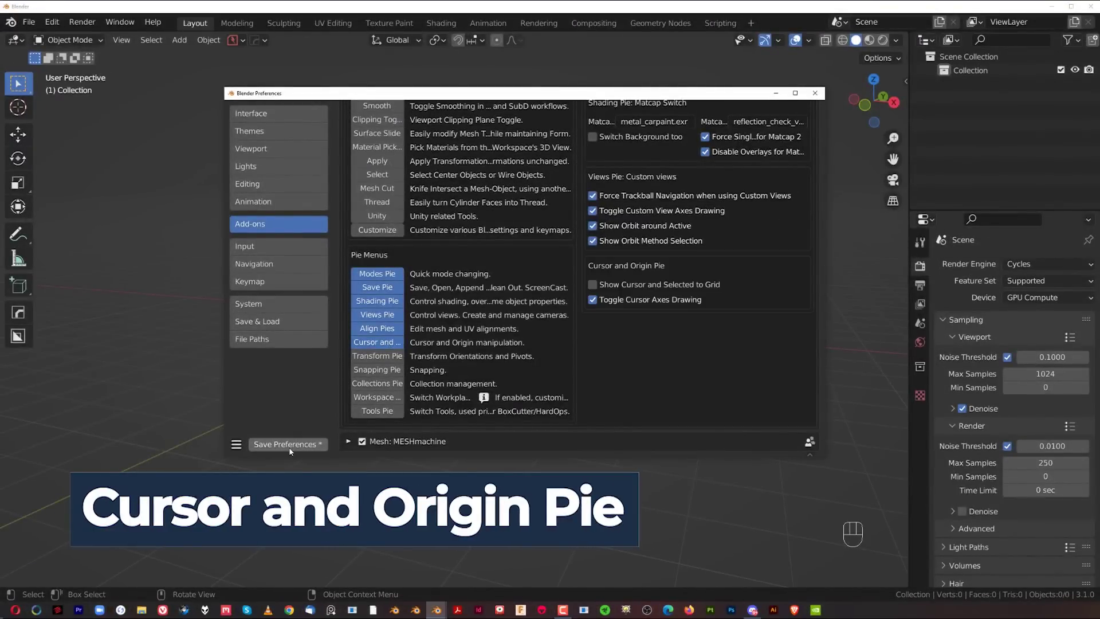
Look up the Cursor and Origin Pie shortcut in the MACHIN3tools keymaps and return to the general add-on settings.
{"action": "scroll", "coordinate": [582, 204], "scroll_direction": "up", "scroll_amount": 15}
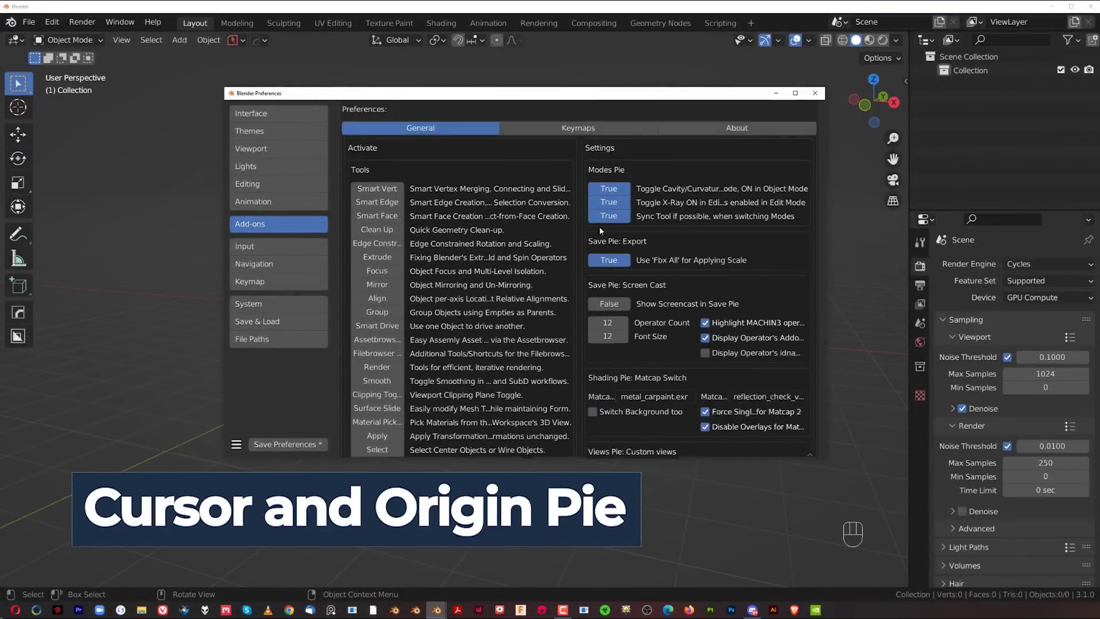
{"action": "left_click", "coordinate": [582, 201]}
{"action": "scroll", "coordinate": [659, 320], "scroll_direction": "down", "scroll_amount": 2}
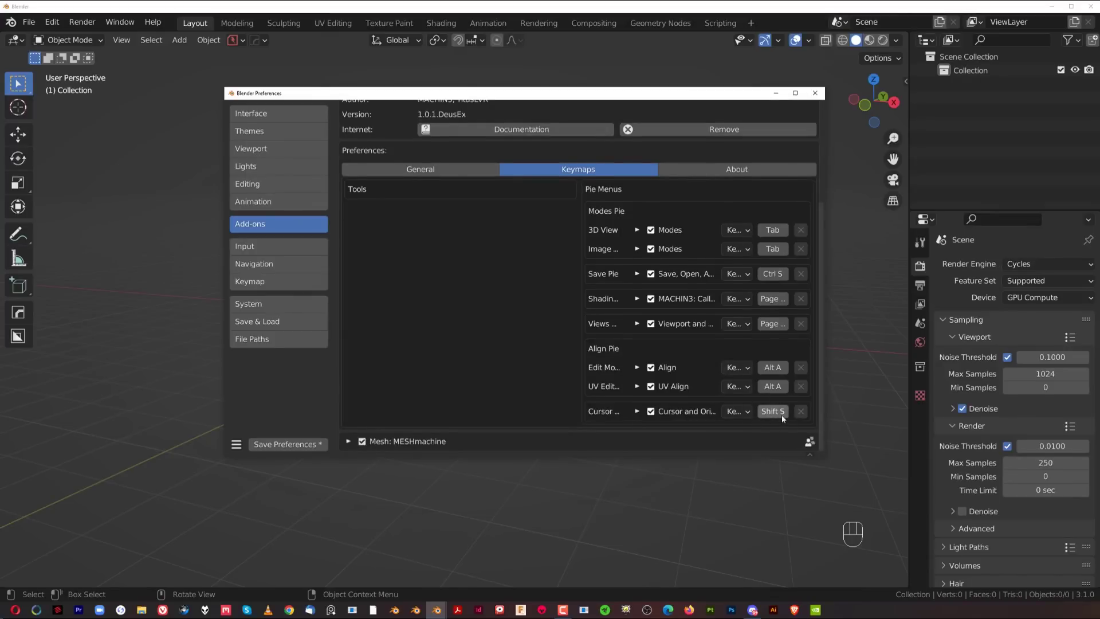
{"action": "left_click", "coordinate": [418, 170]}
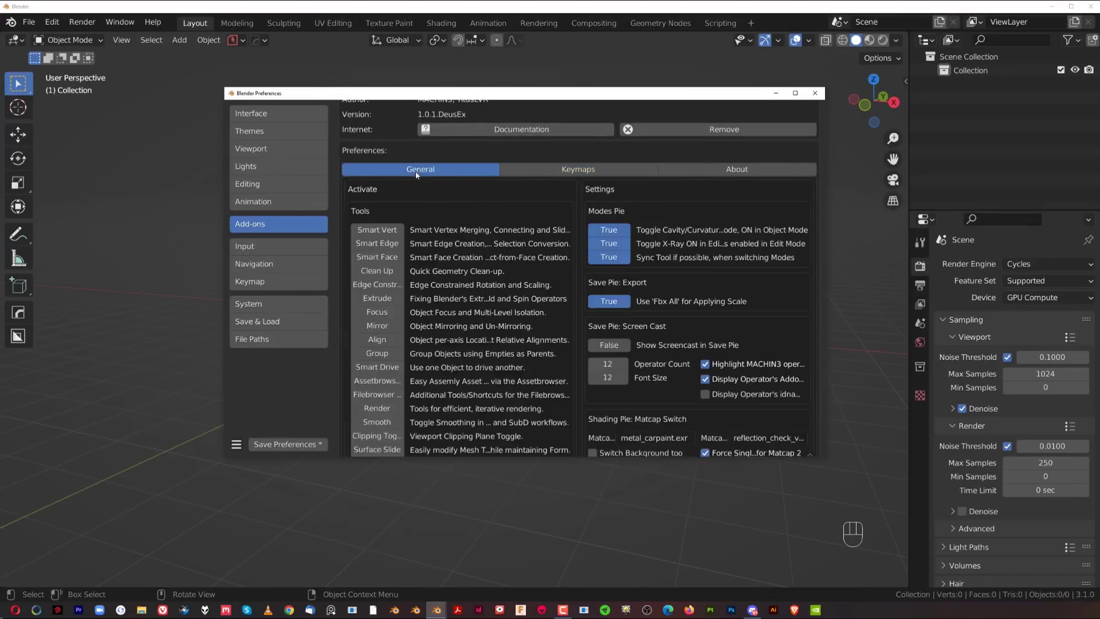
Save the add-on preferences and close the Preferences window.
{"action": "scroll", "coordinate": [451, 314], "scroll_direction": "down", "scroll_amount": 3}
{"action": "scroll", "coordinate": [451, 313], "scroll_direction": "down", "scroll_amount": 10}
{"action": "left_click", "coordinate": [299, 443]}
{"action": "left_click", "coordinate": [815, 93]}
Examine the options of Blender's default Snap pie and dismiss it.
{"action": "middle_click_drag", "start_coordinate": [437, 356], "coordinate": [447, 307]}
{"action": "key", "text": "shift+s"}
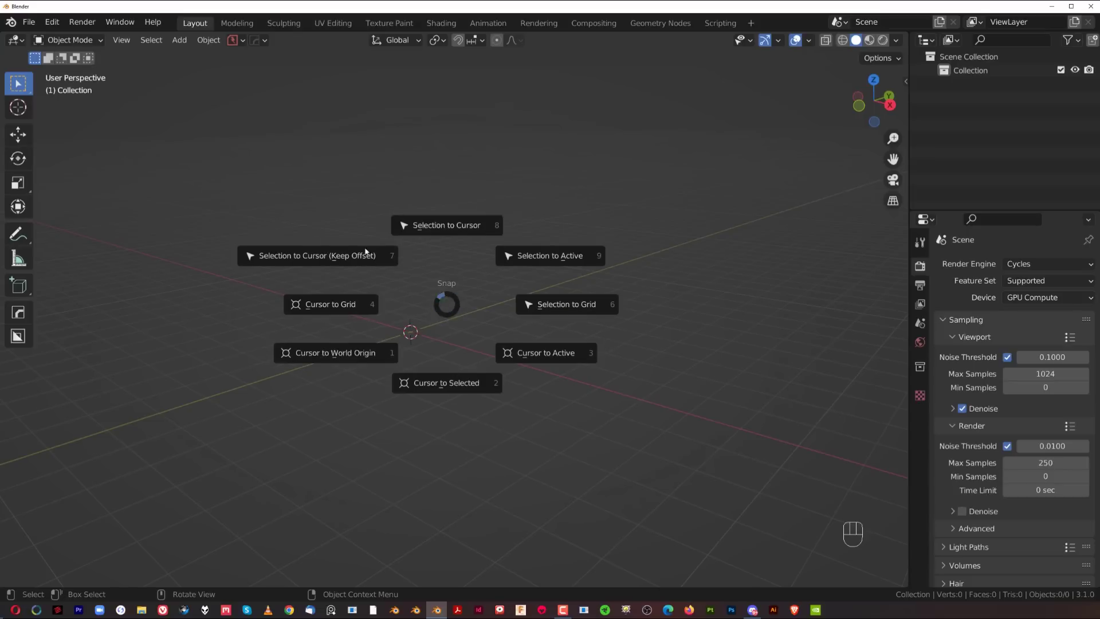
{"action": "key", "text": "Escape"}
Add a mesh cube and toggle it into Edit Mode and back to Object Mode.
{"action": "key", "text": "shift+a"}
{"action": "mouse_move", "coordinate": [452, 307]}
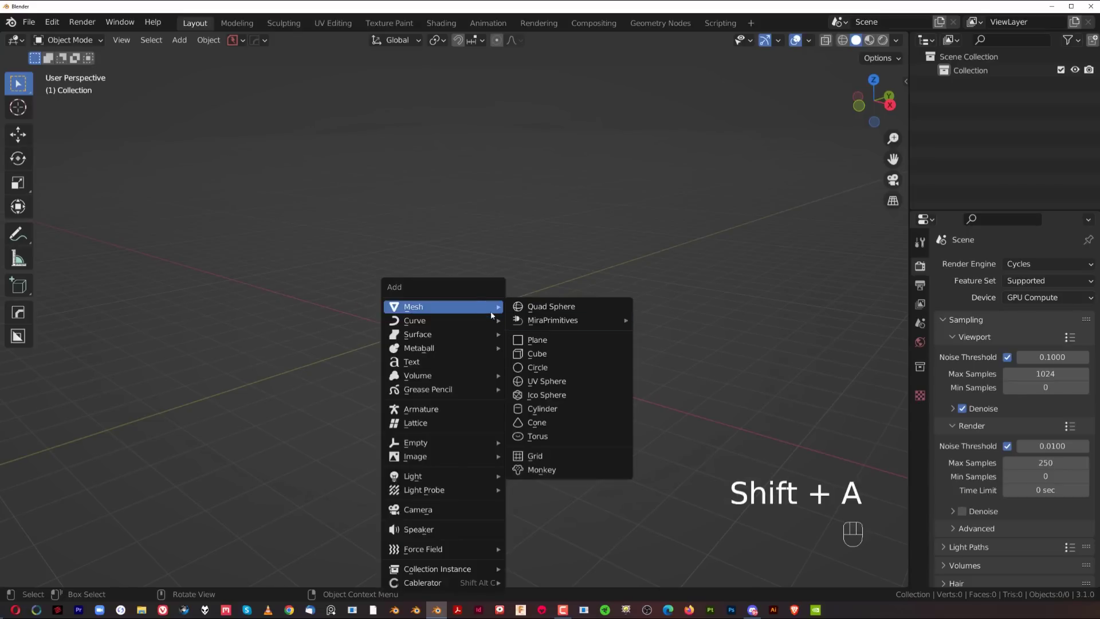
{"action": "left_click", "coordinate": [538, 354]}
{"action": "key", "text": "Tab"}
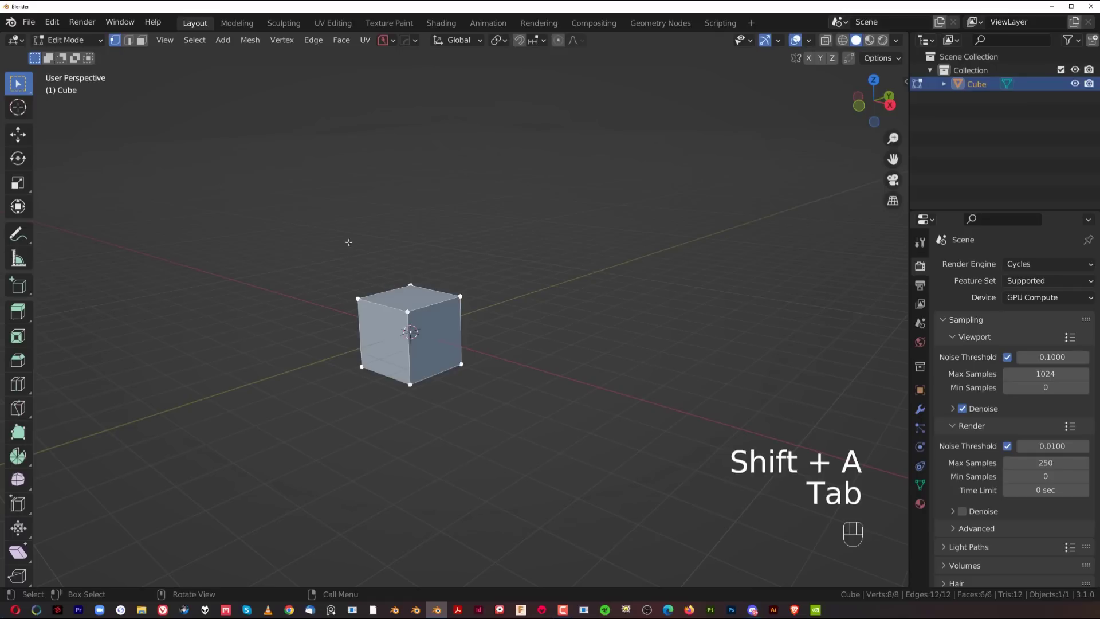
{"action": "key", "text": "Tab"}
Go through the cube's Set Origin options and delete the cube.
{"action": "left_click", "coordinate": [209, 40]}
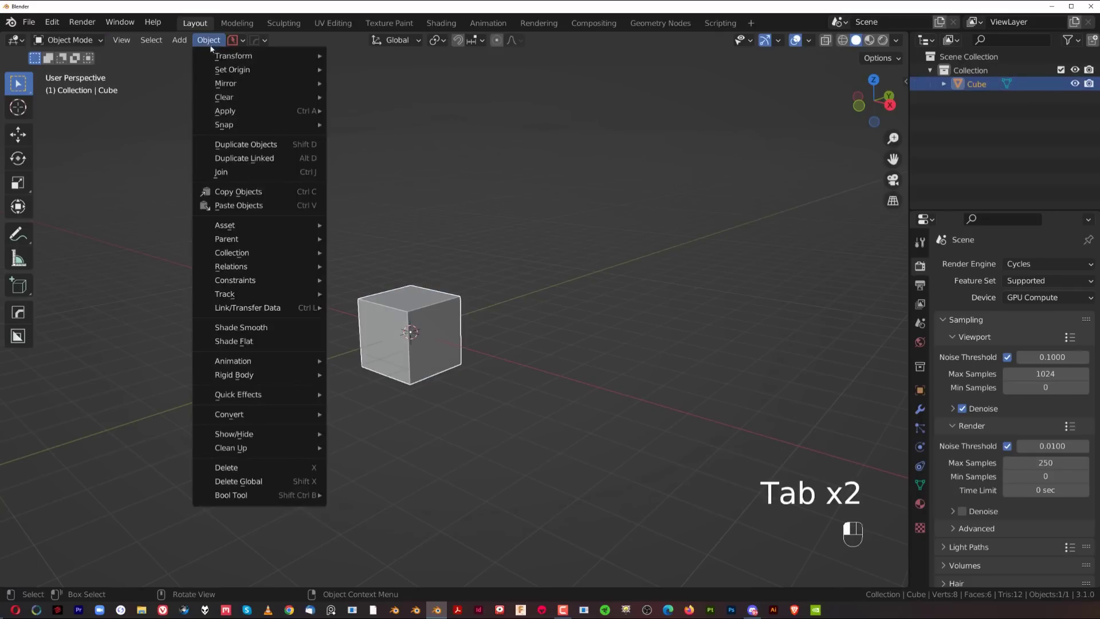
{"action": "mouse_move", "coordinate": [243, 78]}
{"action": "mouse_move", "coordinate": [286, 68]}
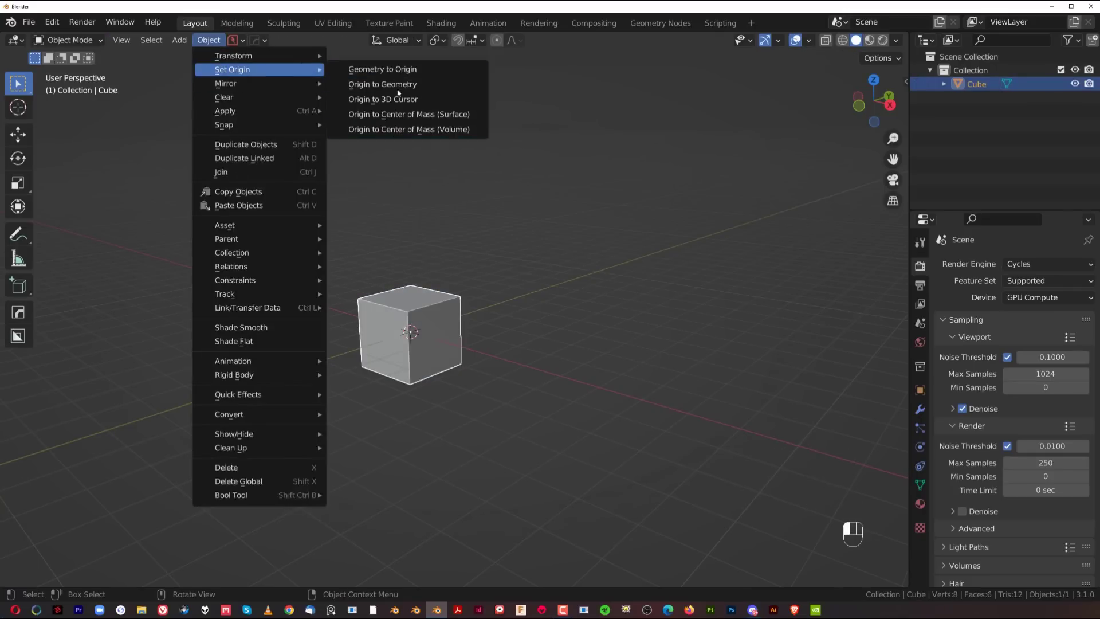
{"action": "left_click", "coordinate": [401, 129]}
{"action": "middle_click_drag", "start_coordinate": [480, 320], "coordinate": [489, 321], "text": "shift"}
{"action": "key", "text": "x"}
Enable the Cursor and Origin Pie in the MACHIN3tools add-on preferences.
{"action": "left_click", "coordinate": [51, 21]}
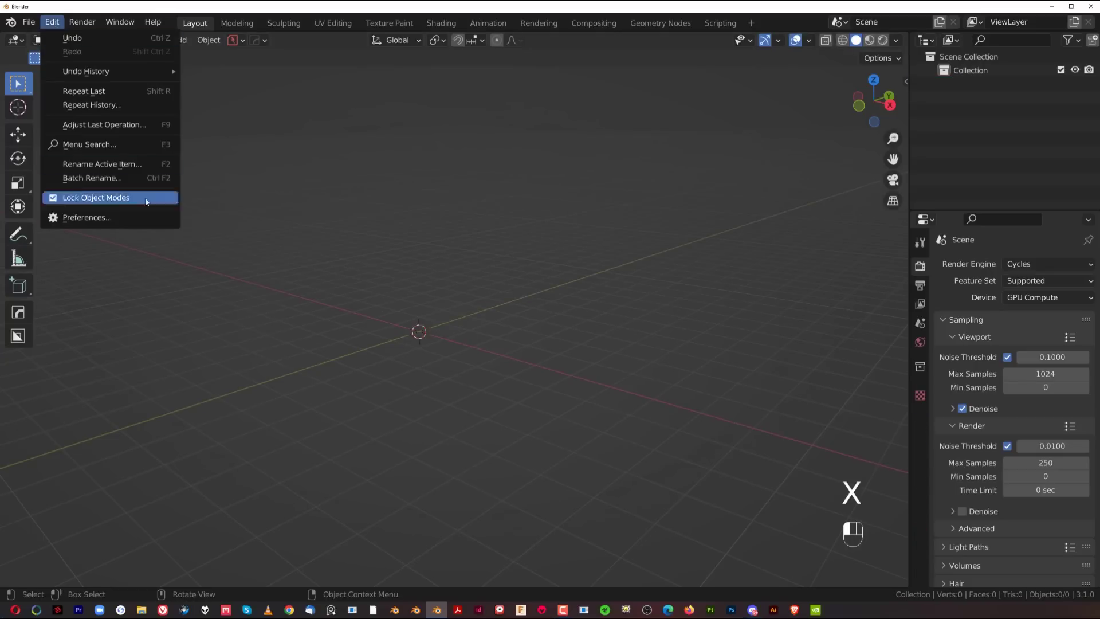
{"action": "left_click", "coordinate": [51, 21]}
{"action": "left_click", "coordinate": [86, 218]}
{"action": "left_click_drag", "start_coordinate": [165, 37], "coordinate": [509, 52]}
{"action": "scroll", "coordinate": [404, 345], "scroll_direction": "down", "scroll_amount": 15}
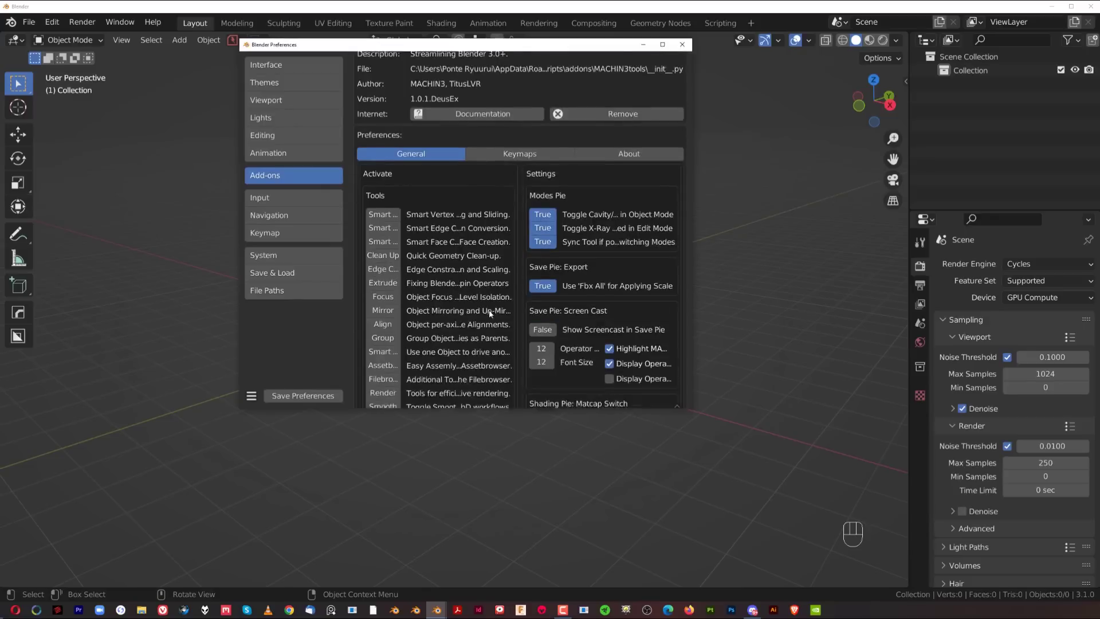
{"action": "scroll", "coordinate": [404, 345], "scroll_direction": "down", "scroll_amount": 1}
{"action": "left_click", "coordinate": [393, 299]}
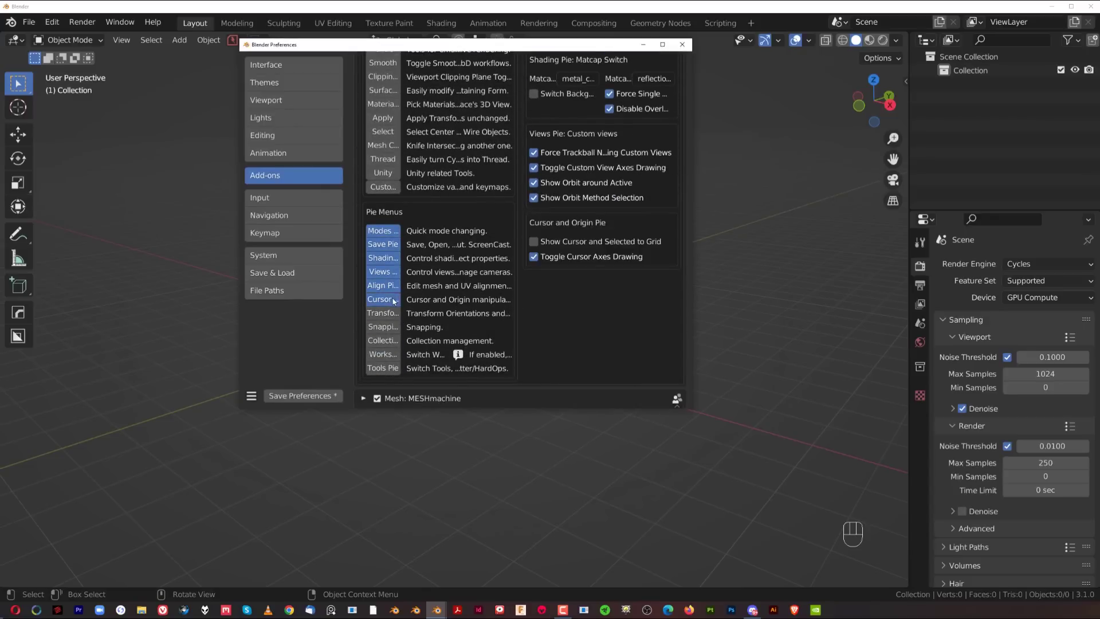
Bring up the Cursor and Origin pie in the empty scene and dismiss it.
{"action": "key", "text": "shift+s"}
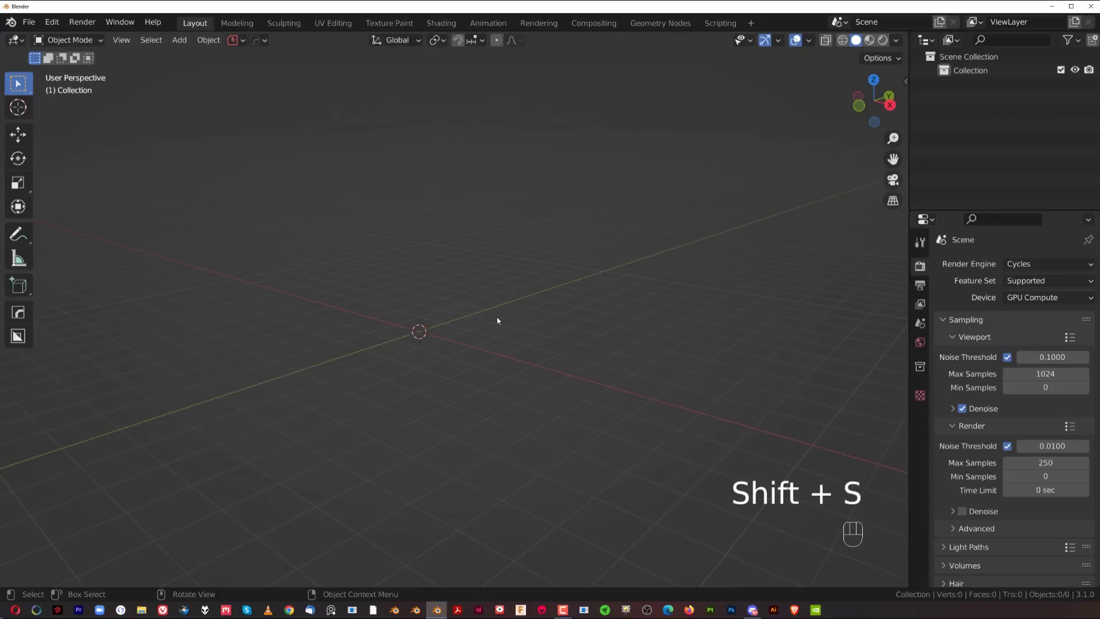
{"action": "key", "text": "shift+s"}
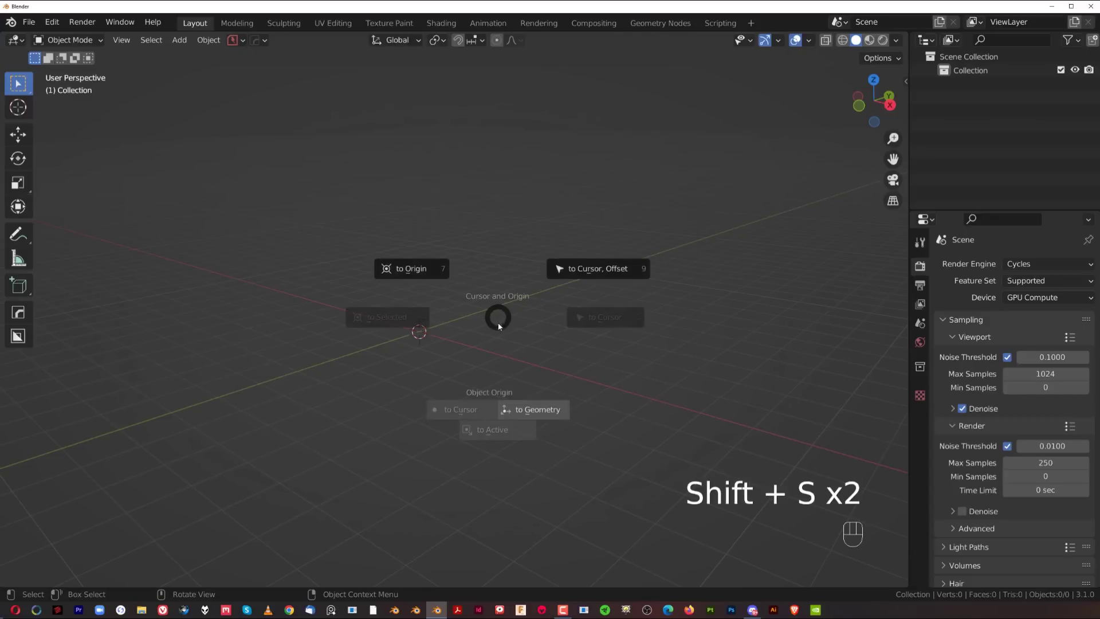
{"action": "key", "text": "Escape"}
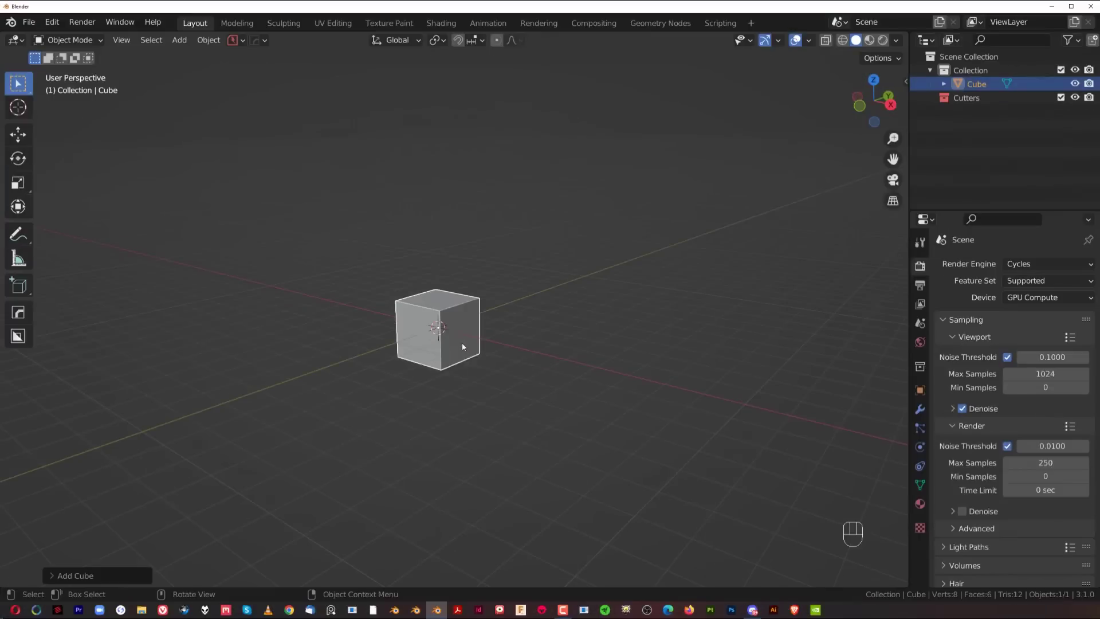
Examine the Cursor and Origin pie's options for the selected cube and compare them with the Set Origin options.
{"action": "scroll", "coordinate": [464, 339], "scroll_direction": "up", "scroll_amount": 2}
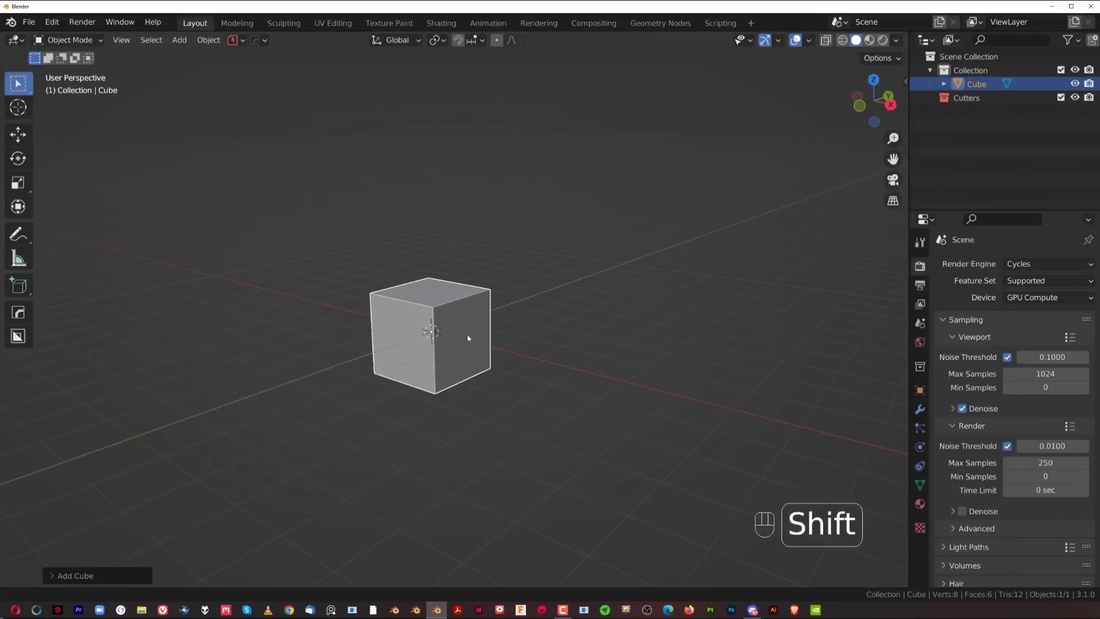
{"action": "key", "text": "shift+s"}
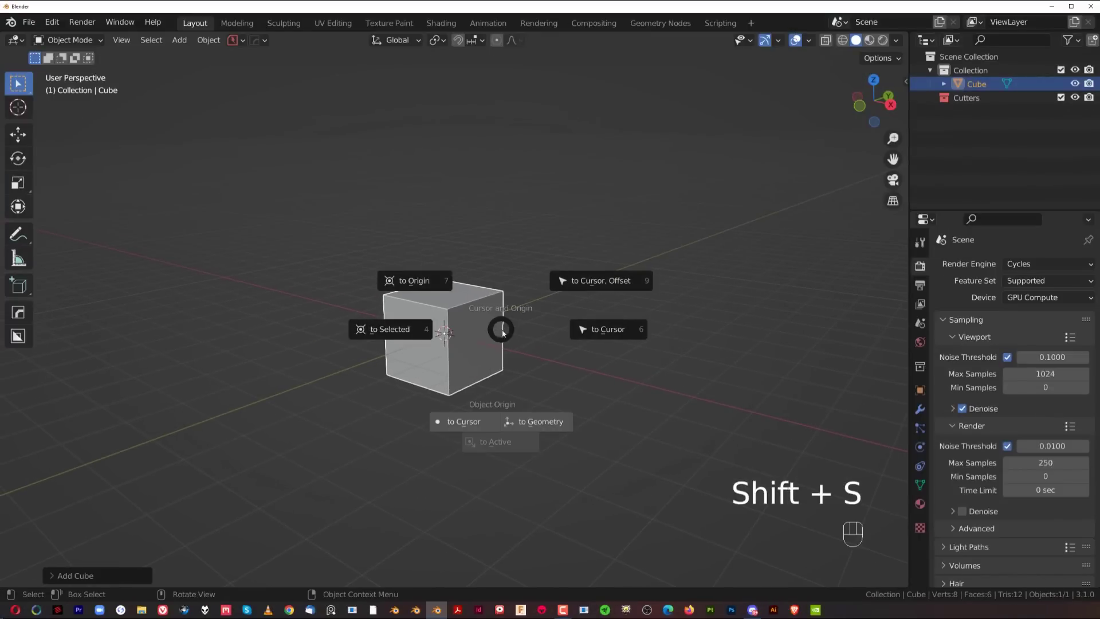
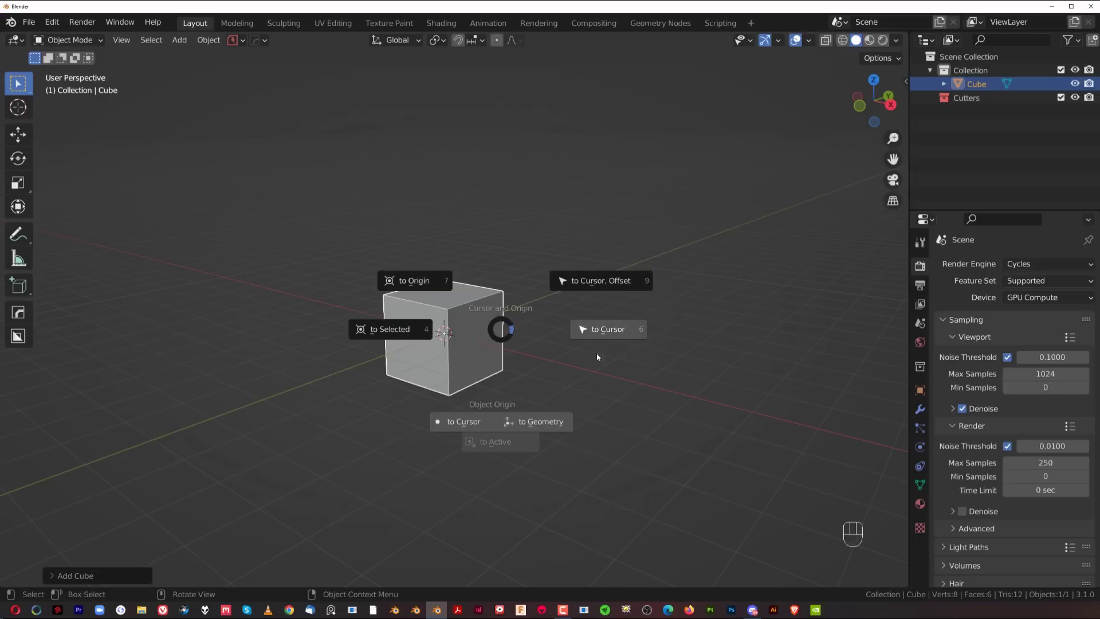
{"action": "left_click", "coordinate": [276, 317]}
{"action": "left_click", "coordinate": [208, 39]}
{"action": "mouse_move", "coordinate": [307, 71]}
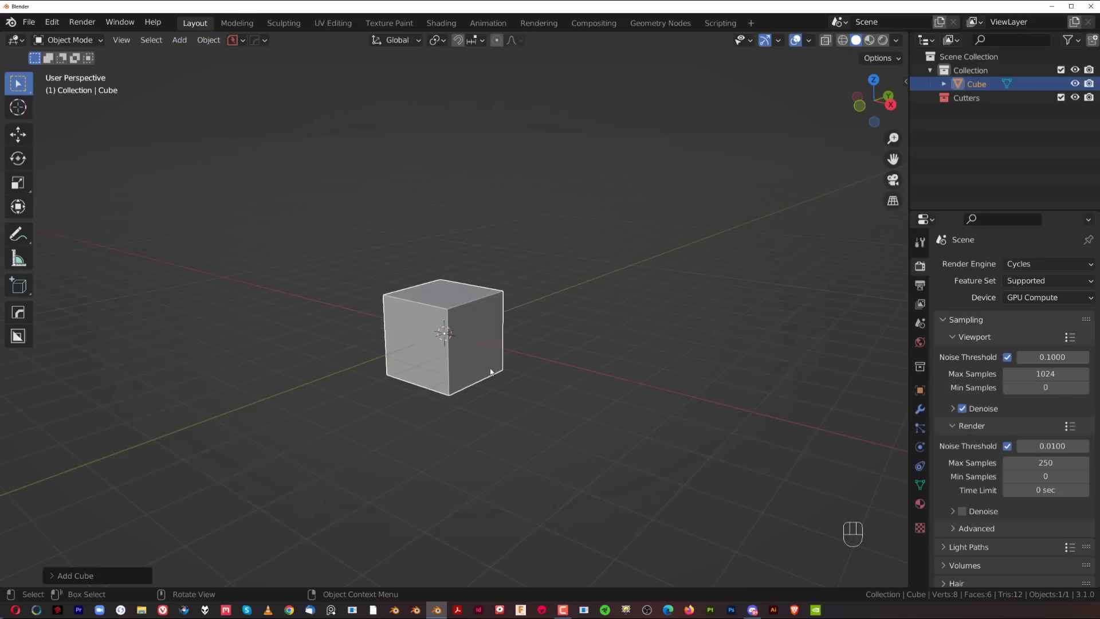
Duplicate the cube to a spot up and away from the original, and snap the 3D cursor to the duplicate.
{"action": "scroll", "coordinate": [495, 339], "scroll_direction": "down", "scroll_amount": 3}
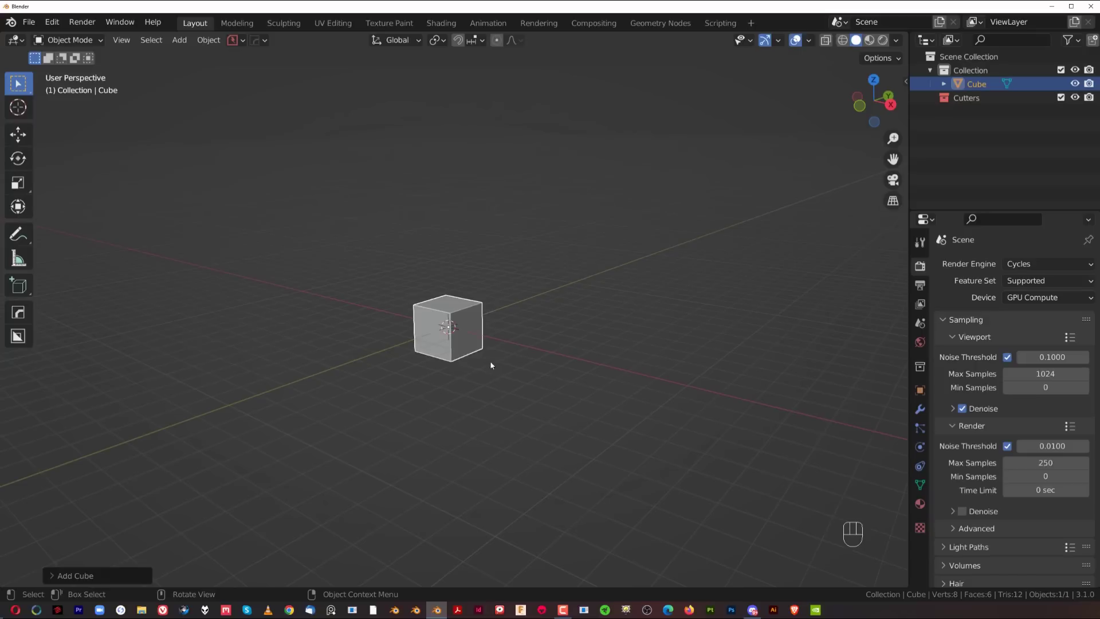
{"action": "key", "text": "shift+d"}
{"action": "left_click", "coordinate": [585, 274]}
{"action": "middle_click_drag", "start_coordinate": [585, 273], "coordinate": [452, 377], "text": "shift"}
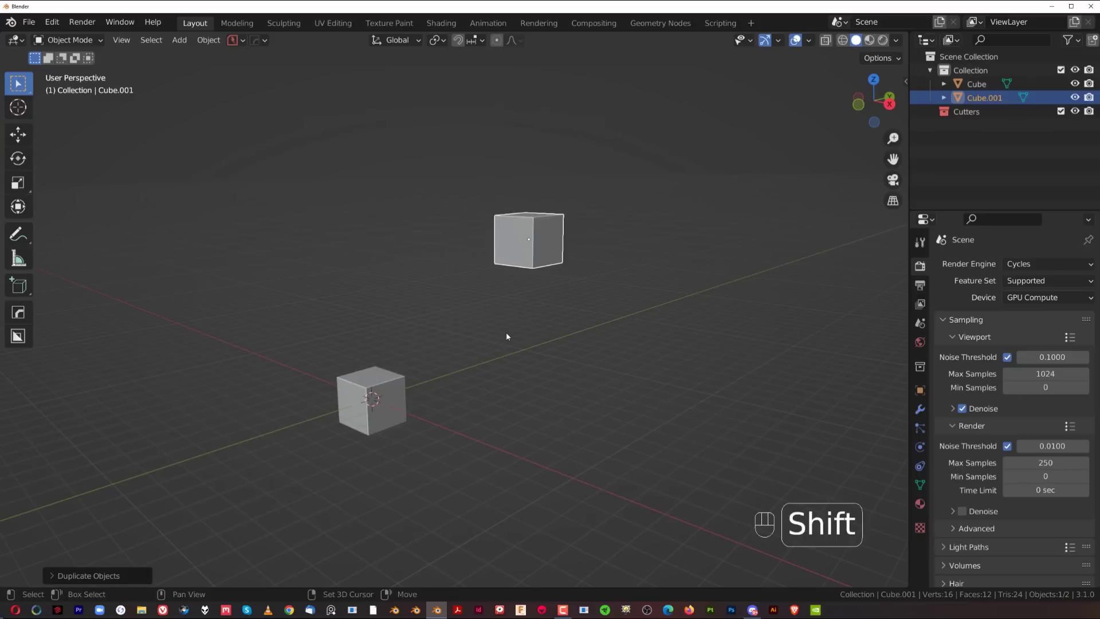
{"action": "key", "text": "shift+s"}
{"action": "left_click", "coordinate": [377, 337]}
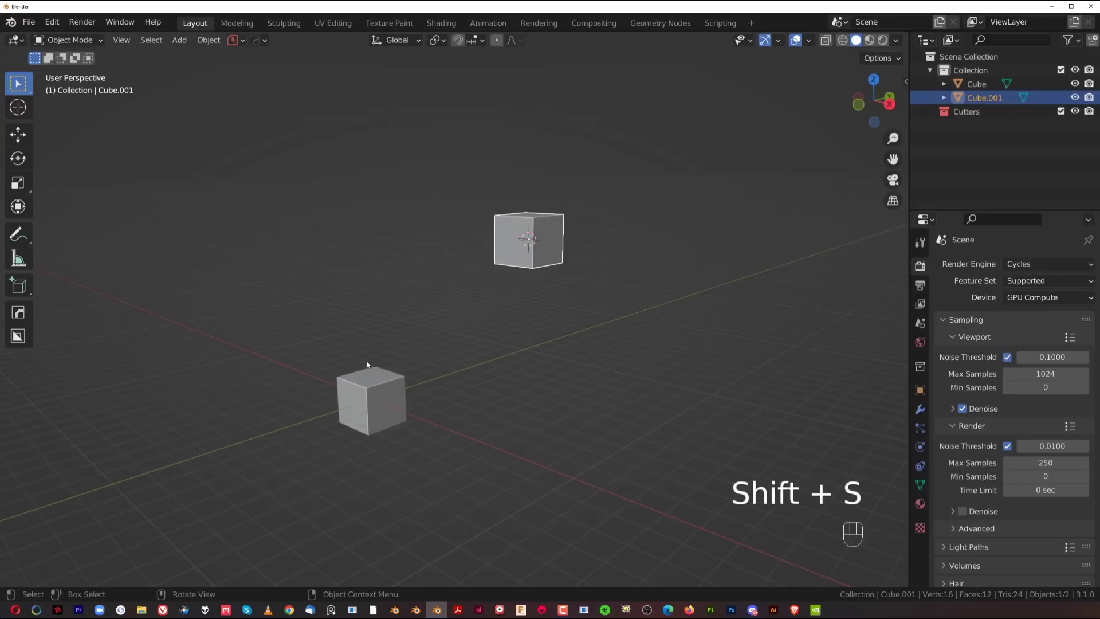
Enter Edit Mode on the original cube and snap the 3D cursor to its outer top corner vertex.
{"action": "left_click", "coordinate": [336, 383]}
{"action": "key", "text": "Tab"}
{"action": "key", "text": "shift+s"}
{"action": "left_click", "coordinate": [299, 388]}
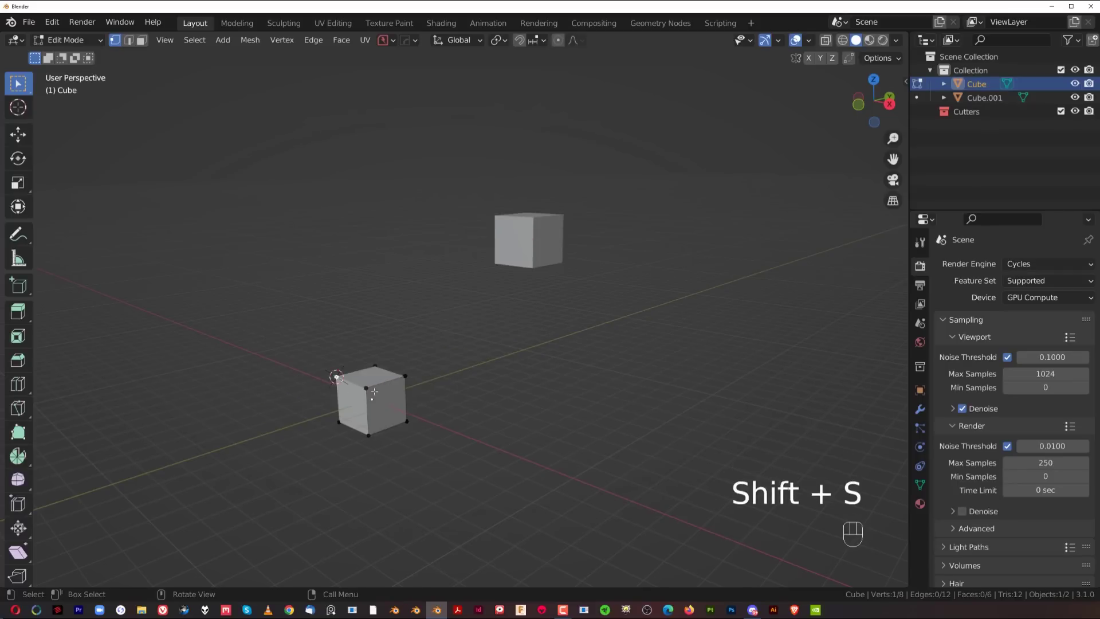
Switch to face selection and snap the 3D cursor to the original cube's side face that crosses the red axis.
{"action": "key", "text": "Tab"}
{"action": "left_click", "coordinate": [515, 367]}
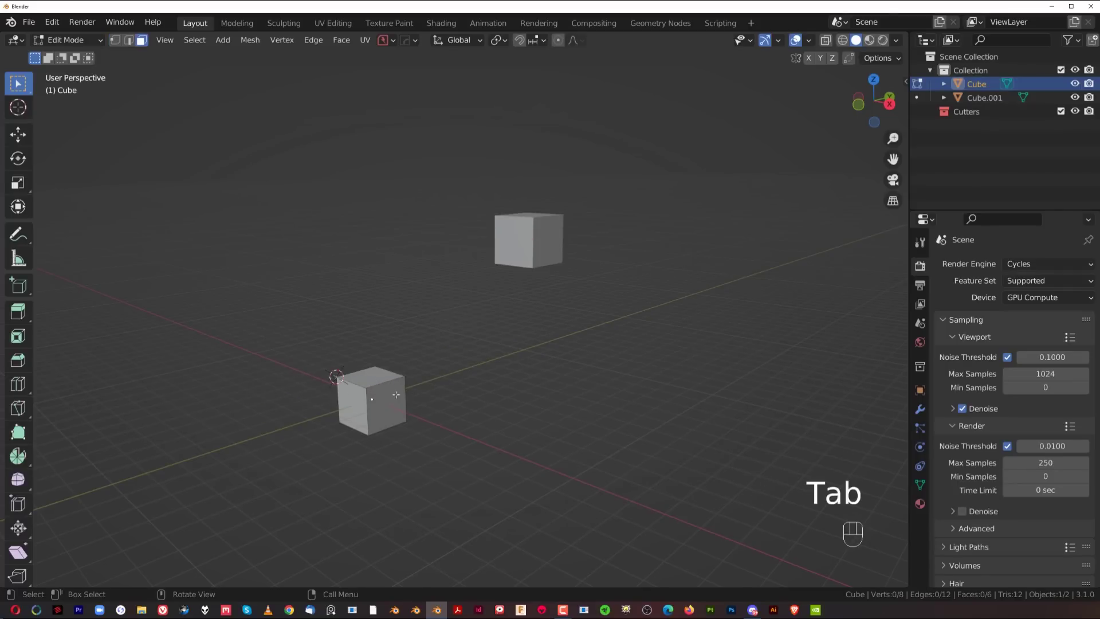
{"action": "left_click", "coordinate": [396, 395]}
{"action": "key", "text": "shift+s"}
{"action": "left_click", "coordinate": [401, 442]}
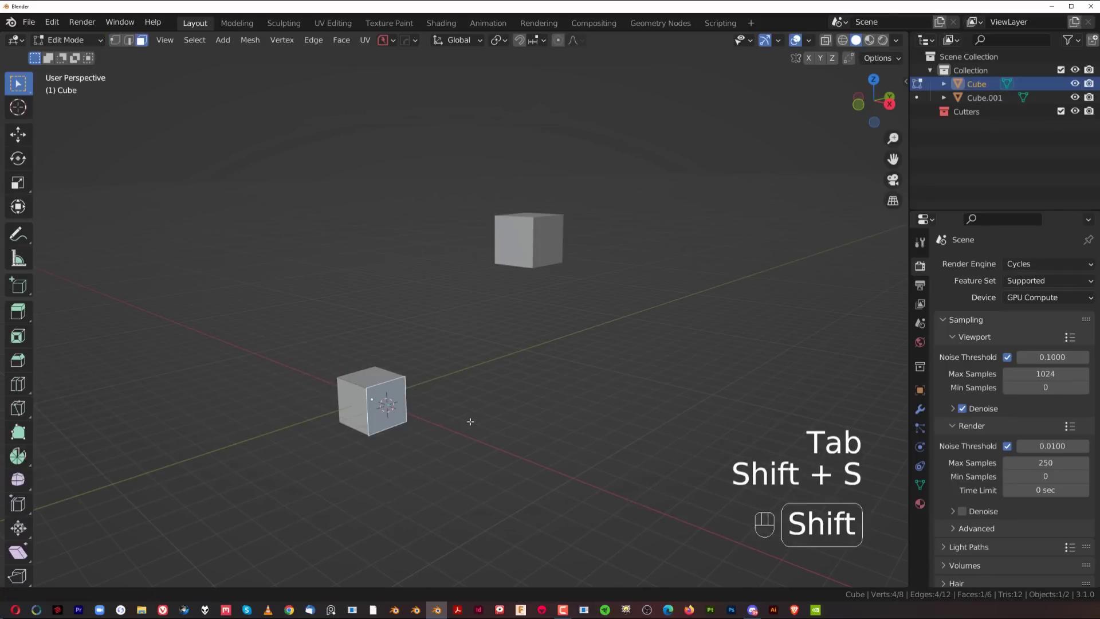
Return to Object Mode, select the duplicate cube and snap the 3D cursor to it.
{"action": "middle_click_drag", "start_coordinate": [469, 420], "coordinate": [498, 405], "text": "shift"}
{"action": "key", "text": "Tab"}
{"action": "left_click", "coordinate": [551, 246]}
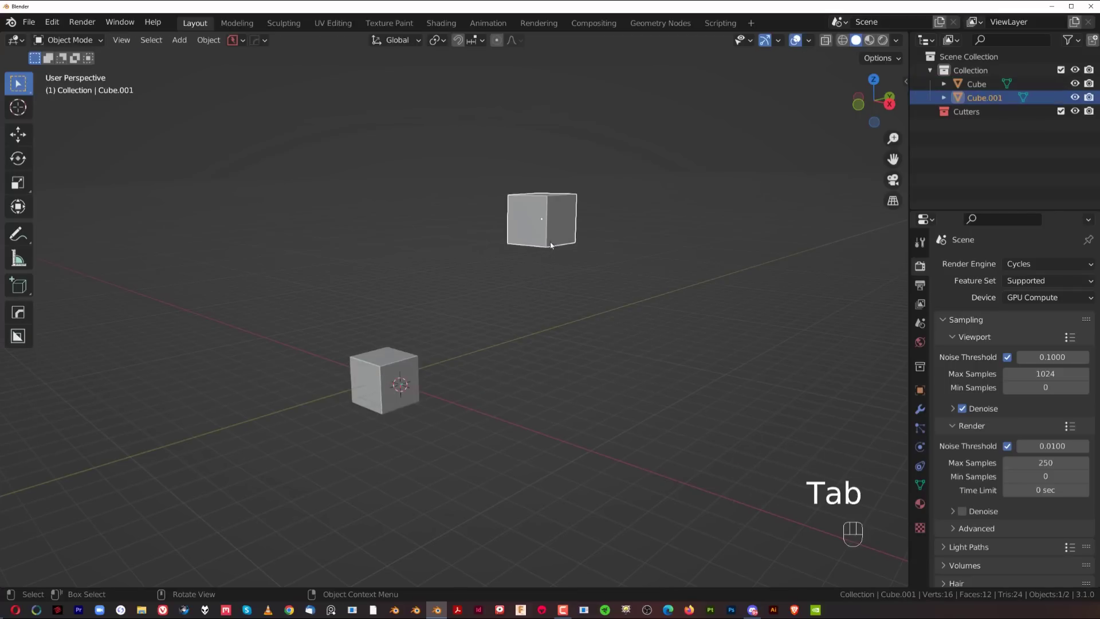
{"action": "key", "text": "shift+s"}
{"action": "left_click", "coordinate": [571, 438]}
{"action": "middle_click_drag", "start_coordinate": [496, 368], "coordinate": [480, 364], "text": "shift"}
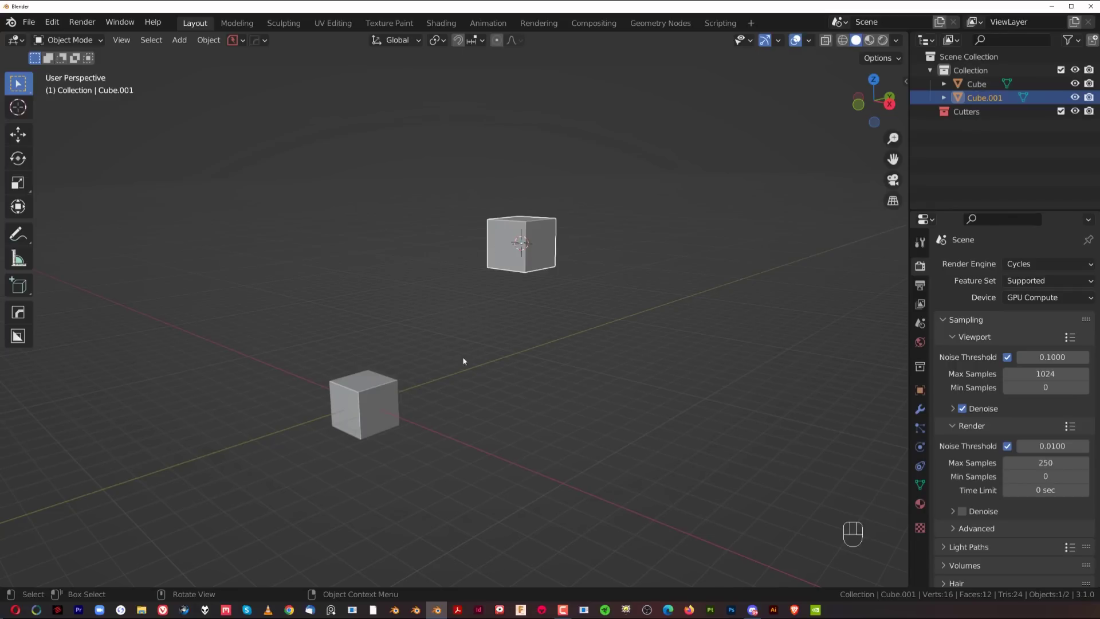
{"action": "key", "text": "shift+s"}
{"action": "left_click", "coordinate": [337, 352]}
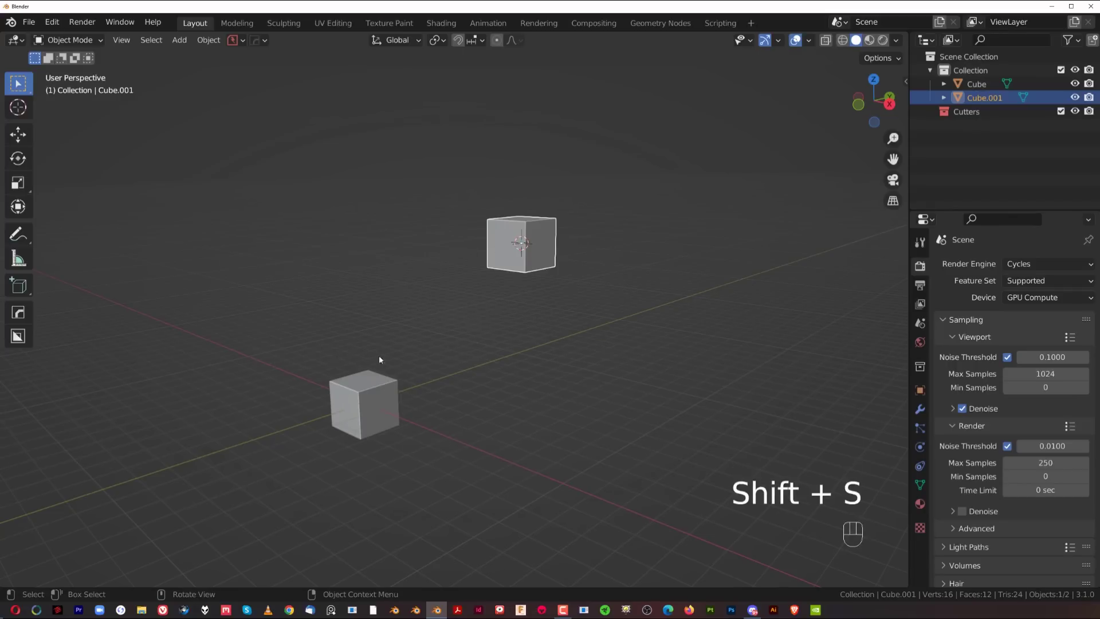
Move the duplicate cube away from the 3D cursor, and snap the original cube to the cursor.
{"action": "key", "text": "g"}
{"action": "left_click", "coordinate": [161, 313]}
{"action": "left_click", "coordinate": [379, 400]}
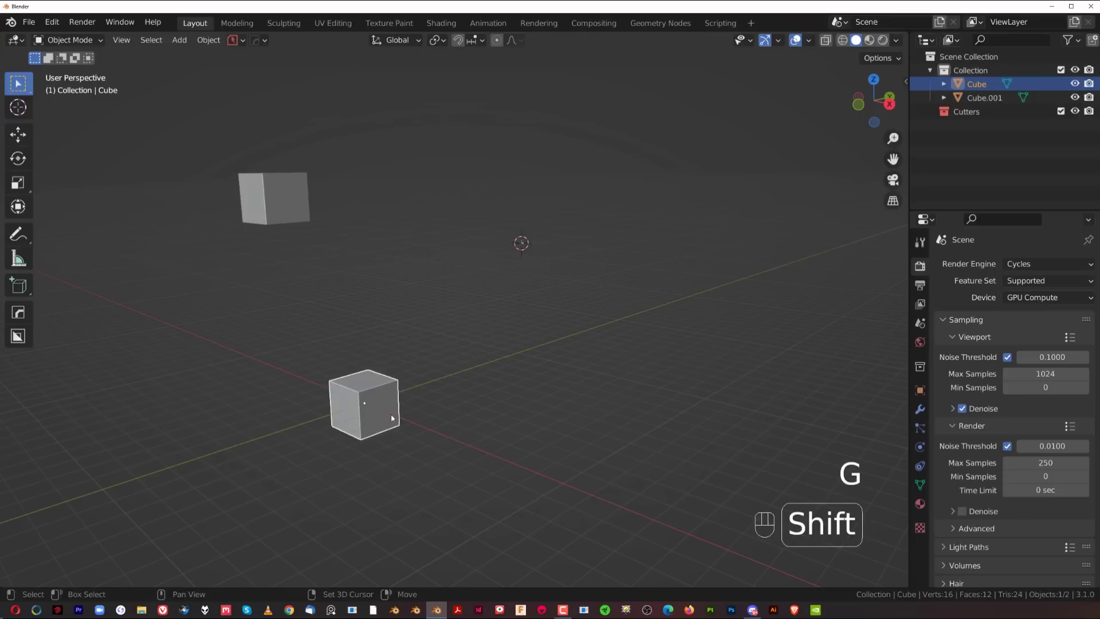
{"action": "key", "text": "shift+s"}
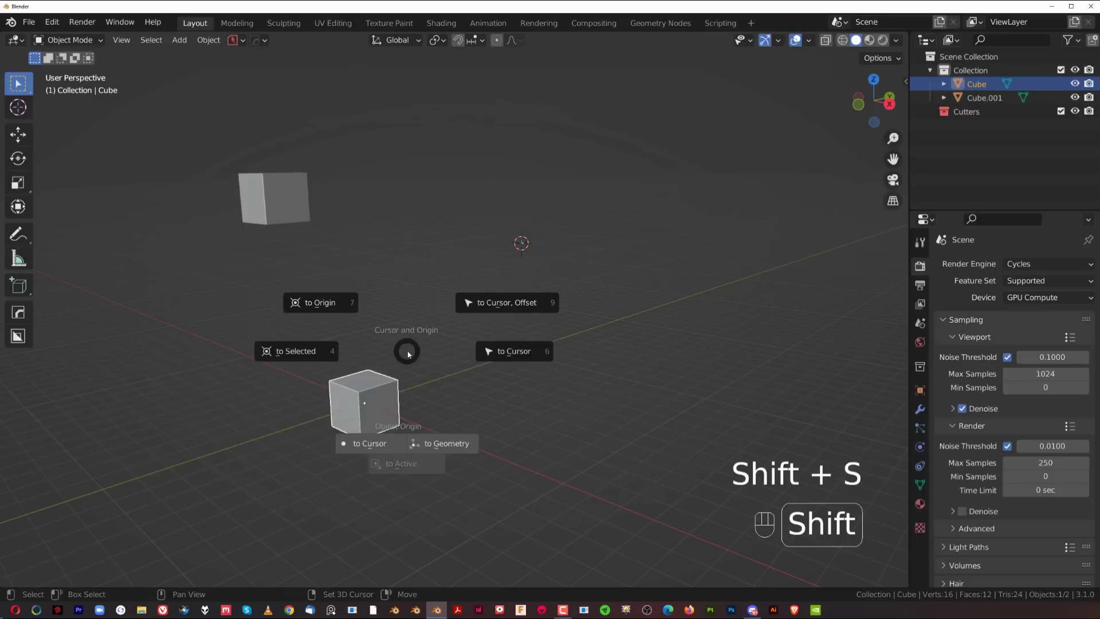
{"action": "left_click", "coordinate": [514, 351]}
Enter Edit Mode on the duplicate cube, select a top corner vertex and snap it to the 3D cursor.
{"action": "left_click", "coordinate": [294, 210]}
{"action": "key", "text": "Tab"}
{"action": "left_click", "coordinate": [307, 171]}
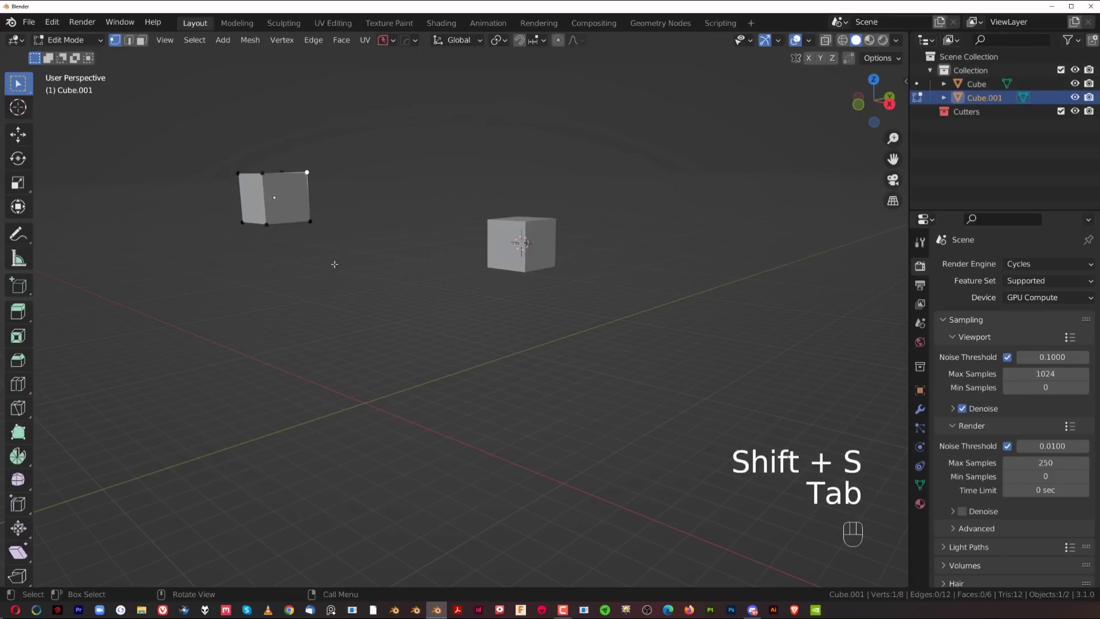
{"action": "key", "text": "shift+s"}
{"action": "left_click", "coordinate": [537, 313]}
Undo the vertex snap on the duplicate cube.
{"action": "middle_click_drag", "start_coordinate": [501, 323], "coordinate": [479, 332]}
{"action": "key", "text": "Tab"}
{"action": "key", "text": "ctrl+z"}
{"action": "key", "text": "ctrl+z"}
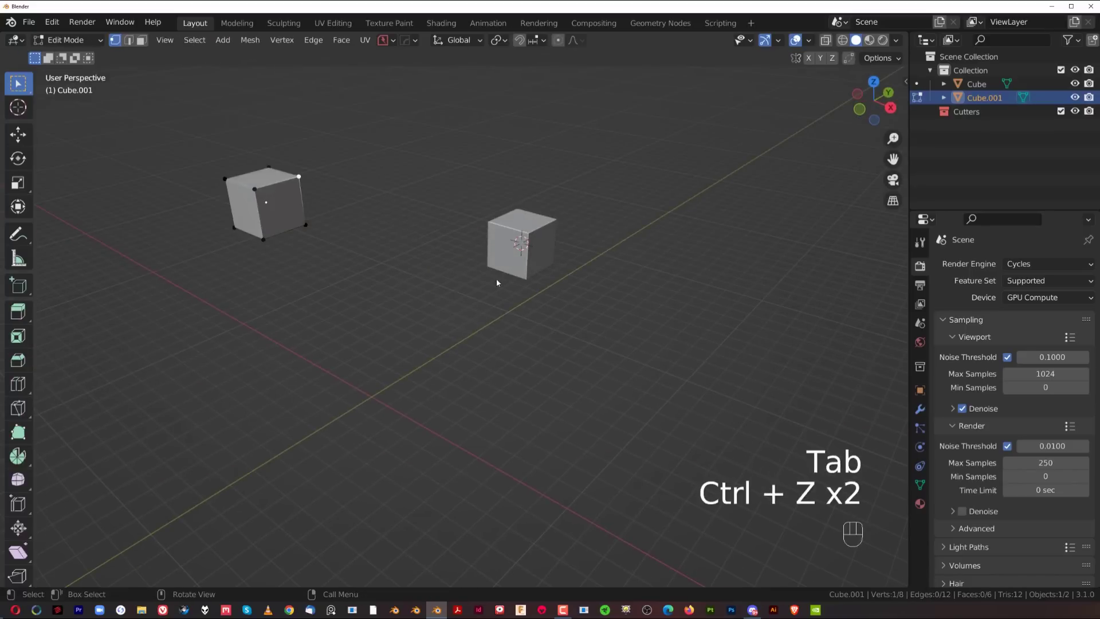
Return to Object Mode and delete both cubes.
{"action": "key", "text": "Tab"}
{"action": "left_click", "coordinate": [509, 254], "text": "shift"}
{"action": "left_click", "coordinate": [269, 210], "text": "shift"}
{"action": "key", "text": "x"}
{"action": "left_click", "coordinate": [391, 266]}
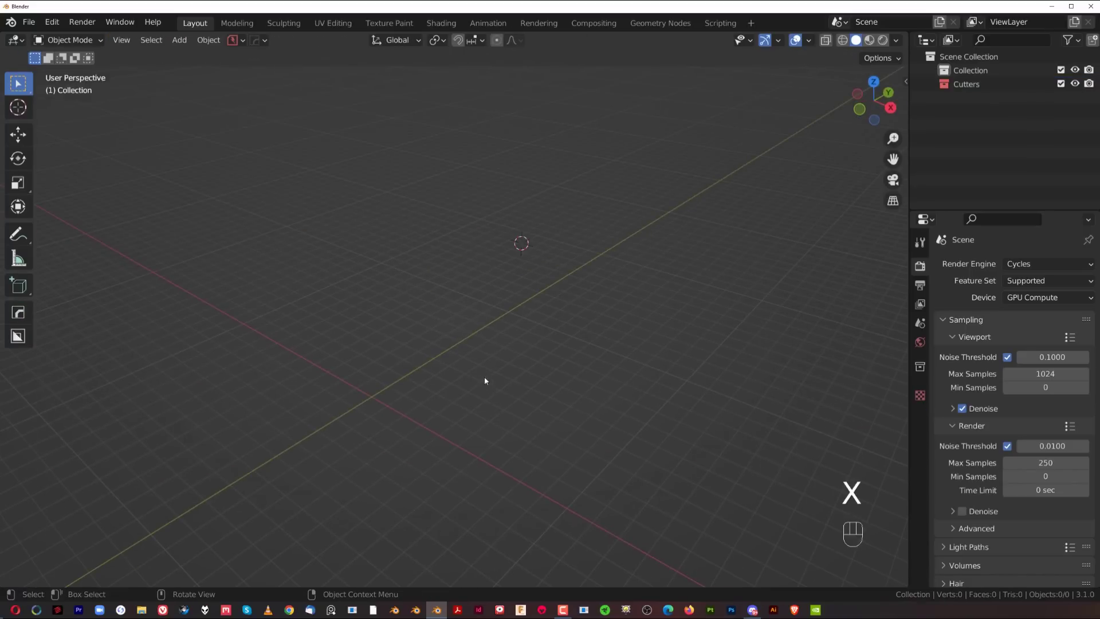
Reset the 3D cursor to the world origin with the Cursor and Origin pie.
{"action": "middle_click_drag", "start_coordinate": [473, 386], "coordinate": [442, 351]}
{"action": "key", "text": "shift+s"}
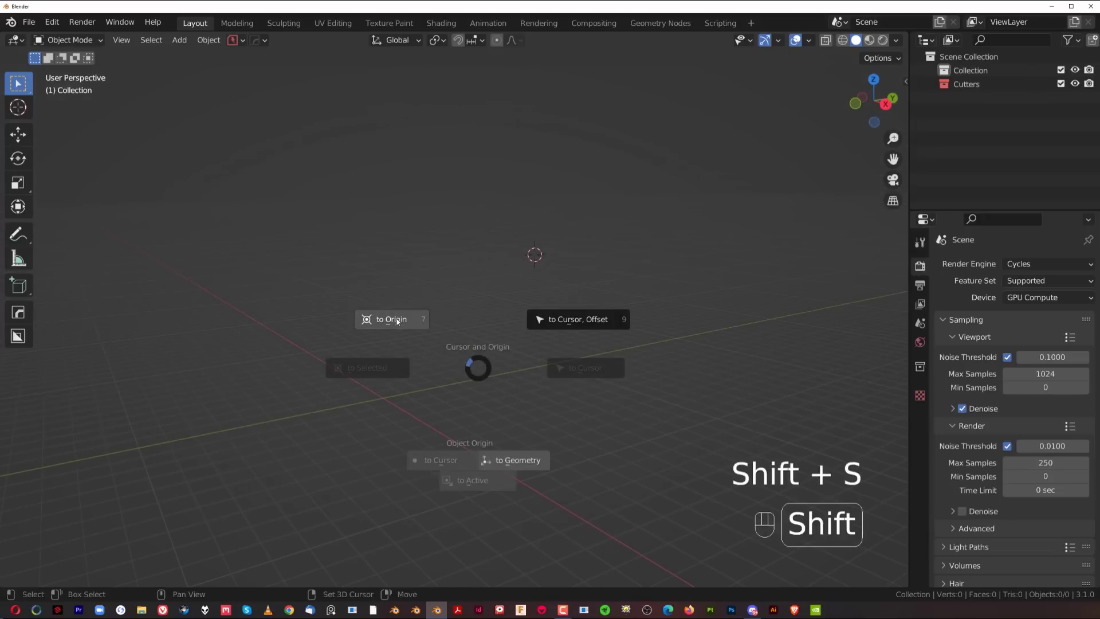
{"action": "left_click", "coordinate": [395, 319]}
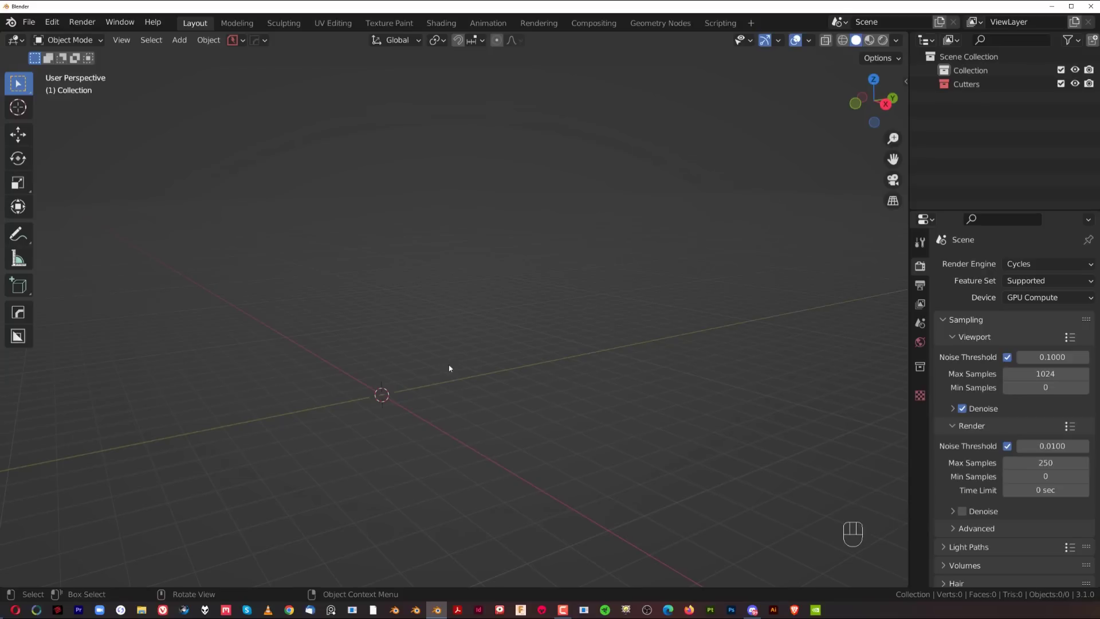
Add a mesh cube at the world origin.
{"action": "key", "text": "shift+a"}
{"action": "mouse_move", "coordinate": [412, 311]}
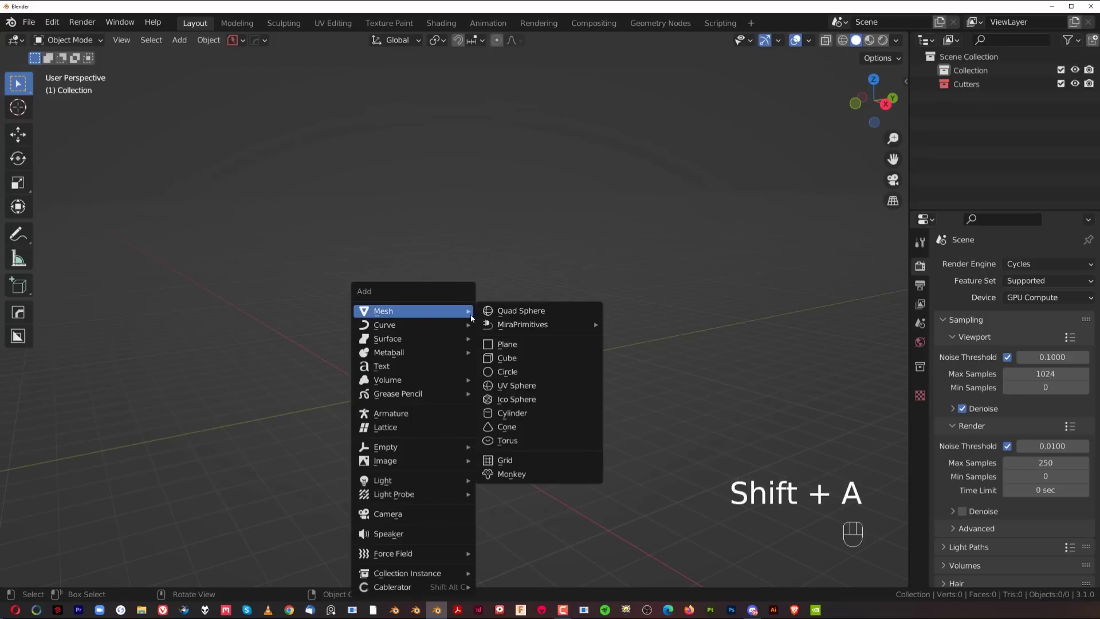
{"action": "left_click", "coordinate": [509, 356]}
Duplicate the cube four times and spread the copies at different spots around the original.
{"action": "key", "text": "shift+d"}
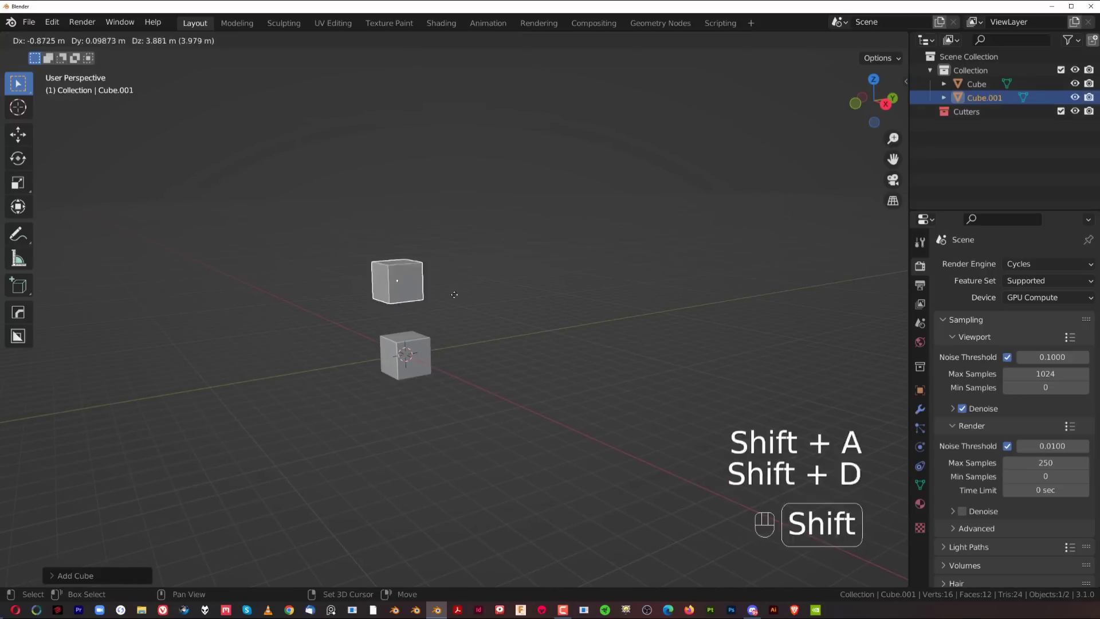
{"action": "right_click", "coordinate": [458, 321]}
{"action": "key", "text": "shift+d"}
{"action": "left_click", "coordinate": [656, 255]}
{"action": "key", "text": "shift+d"}
{"action": "left_click", "coordinate": [679, 410]}
{"action": "key", "text": "shift+d"}
{"action": "right_click", "coordinate": [666, 430]}
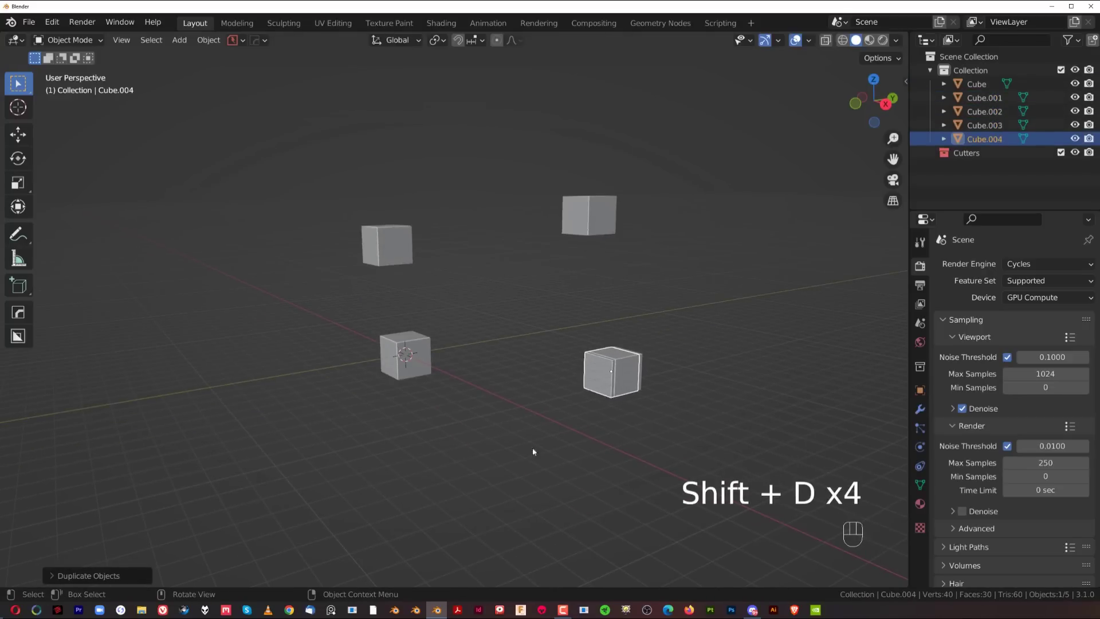
{"action": "key", "text": "g"}
{"action": "left_click", "coordinate": [571, 491]}
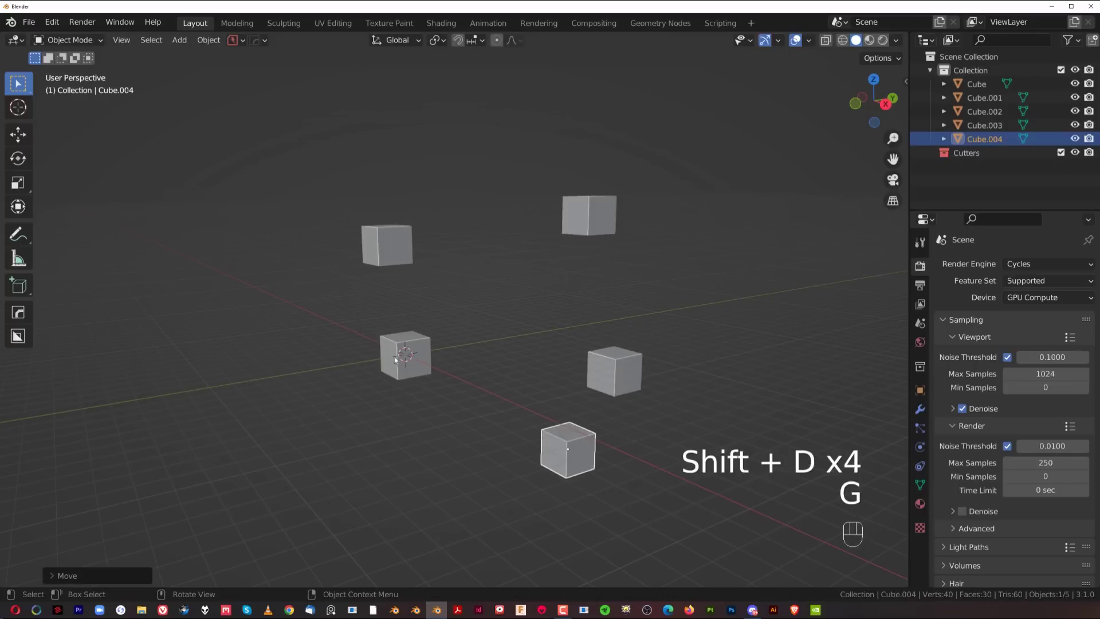
Select the four duplicate cubes, snap them to the 3D cursor with offset, and snap each one directly onto the cursor.
{"action": "left_click", "coordinate": [386, 246]}
{"action": "left_click", "coordinate": [589, 215], "text": "shift"}
{"action": "left_click", "coordinate": [614, 371], "text": "shift"}
{"action": "left_click", "coordinate": [567, 449], "text": "shift"}
{"action": "key", "text": "shift+s"}
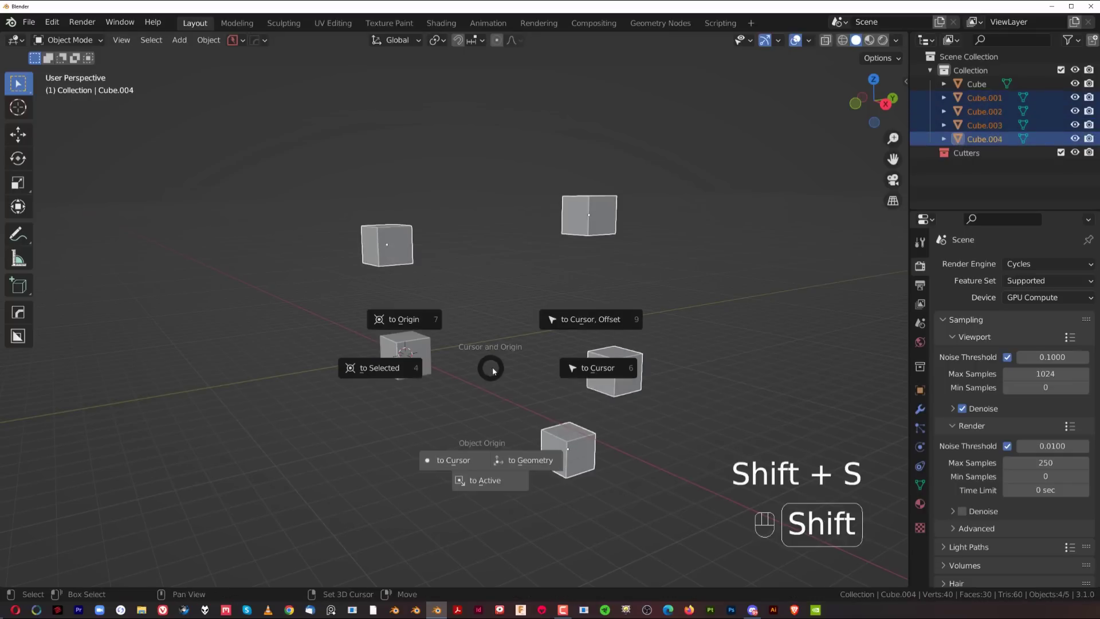
{"action": "left_click", "coordinate": [588, 321]}
{"action": "key", "text": "shift+s"}
{"action": "left_click", "coordinate": [644, 342]}
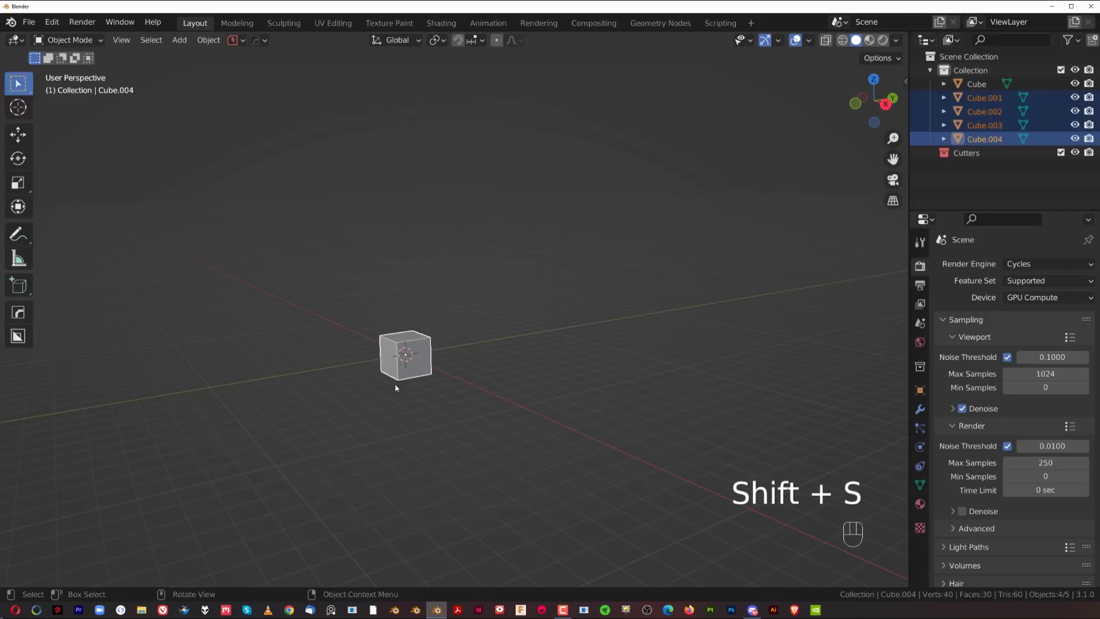
Move one cube up and away from the stack at the origin, and duplicate it three times to scattered spots.
{"action": "key", "text": "g"}
{"action": "left_click", "coordinate": [493, 285]}
{"action": "left_click", "coordinate": [428, 339]}
{"action": "key", "text": "g"}
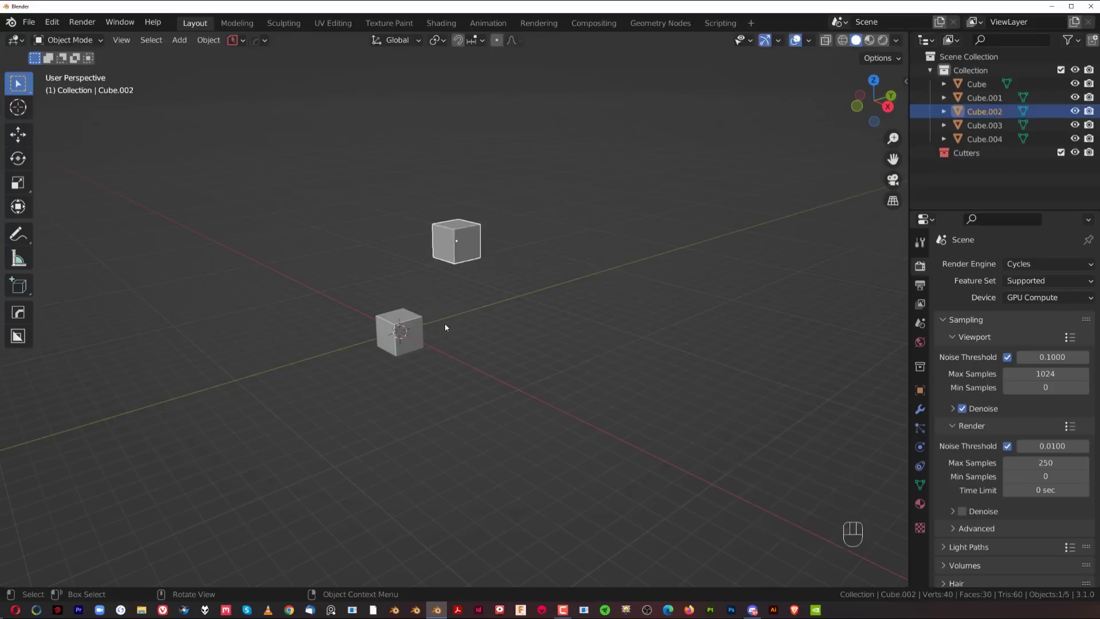
{"action": "key", "text": "shift+d"}
{"action": "left_click", "coordinate": [595, 350]}
{"action": "key", "text": "shift+d"}
{"action": "left_click", "coordinate": [515, 188]}
{"action": "key", "text": "shift+d"}
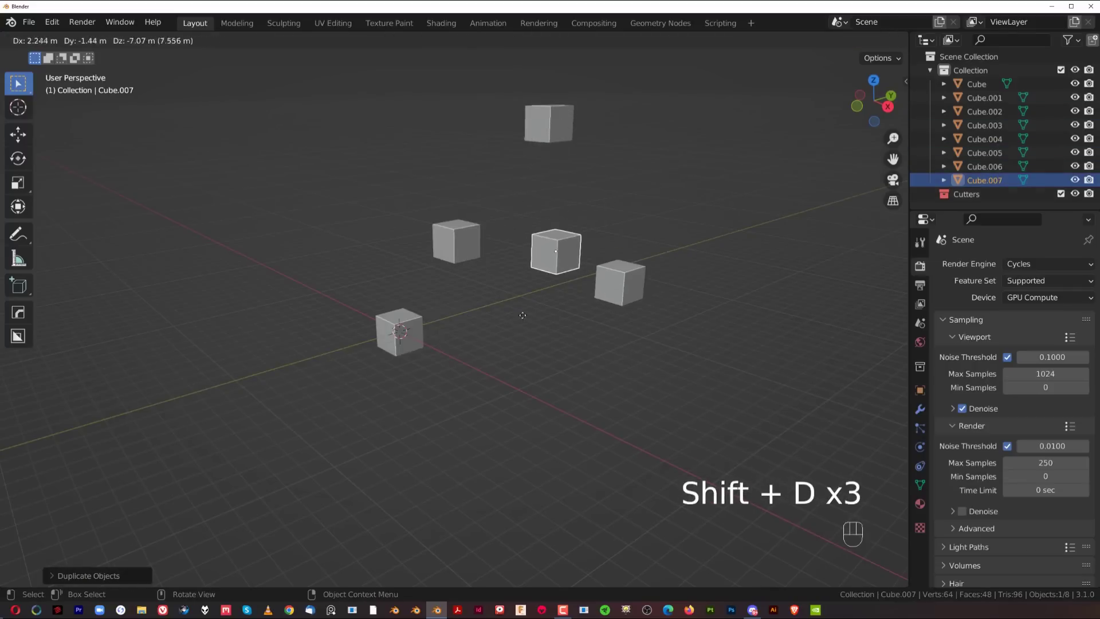
{"action": "left_click", "coordinate": [524, 312]}
Select the four scattered cubes and snap them as a group to the 3D cursor with offset.
{"action": "left_click", "coordinate": [456, 239]}
{"action": "left_click", "coordinate": [551, 245], "text": "shift"}
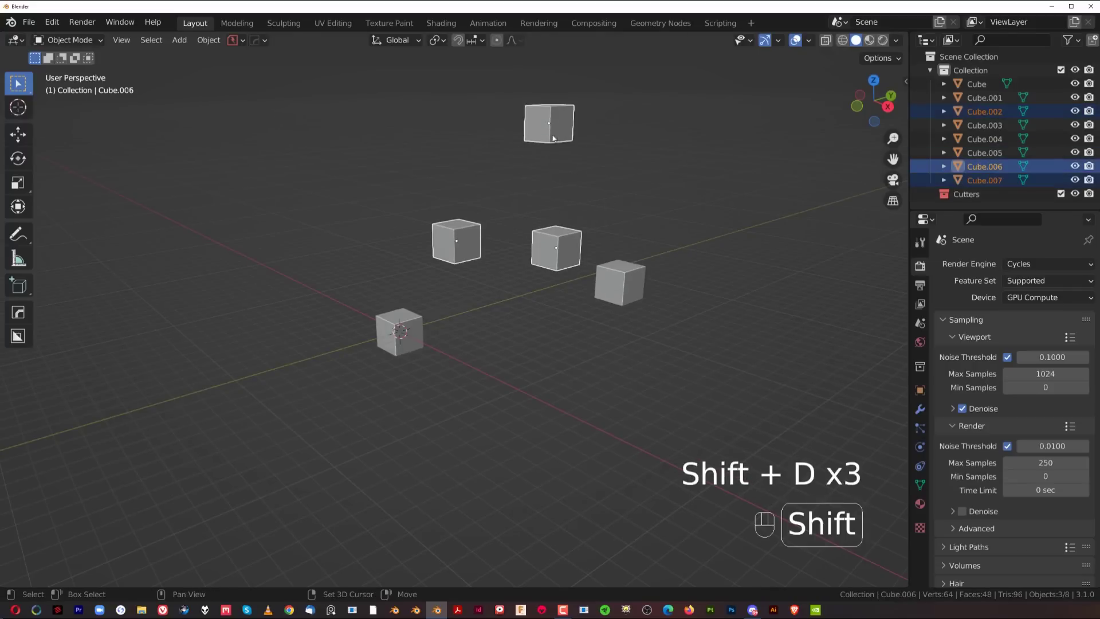
{"action": "left_click", "coordinate": [550, 129], "text": "shift"}
{"action": "left_click", "coordinate": [625, 292], "text": "shift"}
{"action": "middle_click_drag", "start_coordinate": [626, 292], "coordinate": [683, 98]}
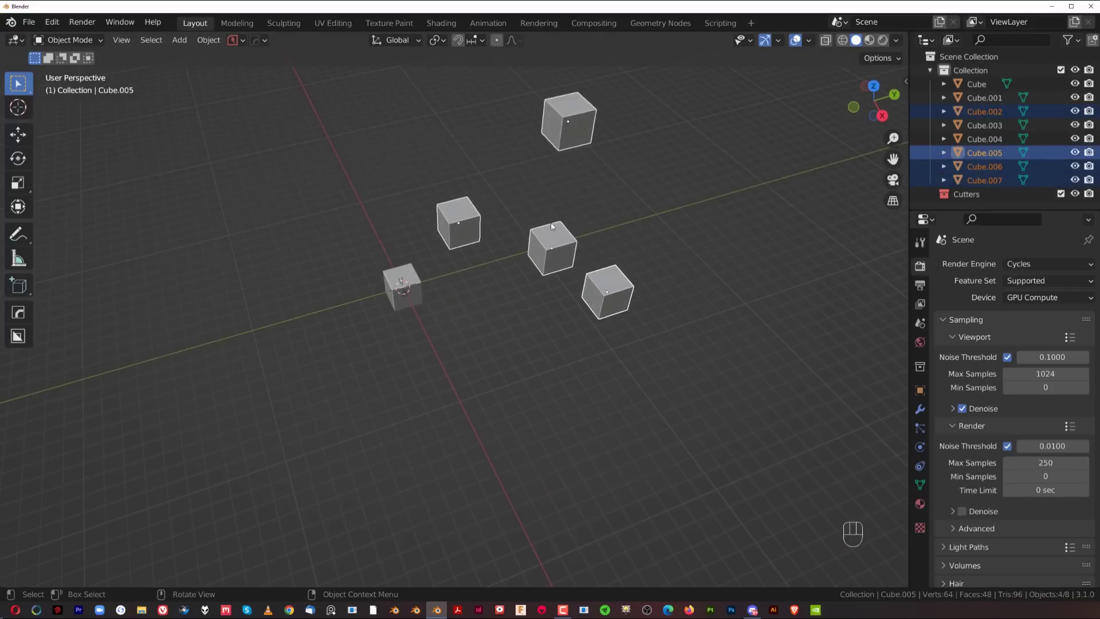
{"action": "middle_click_drag", "start_coordinate": [553, 226], "coordinate": [572, 164]}
{"action": "key", "text": "shift+s"}
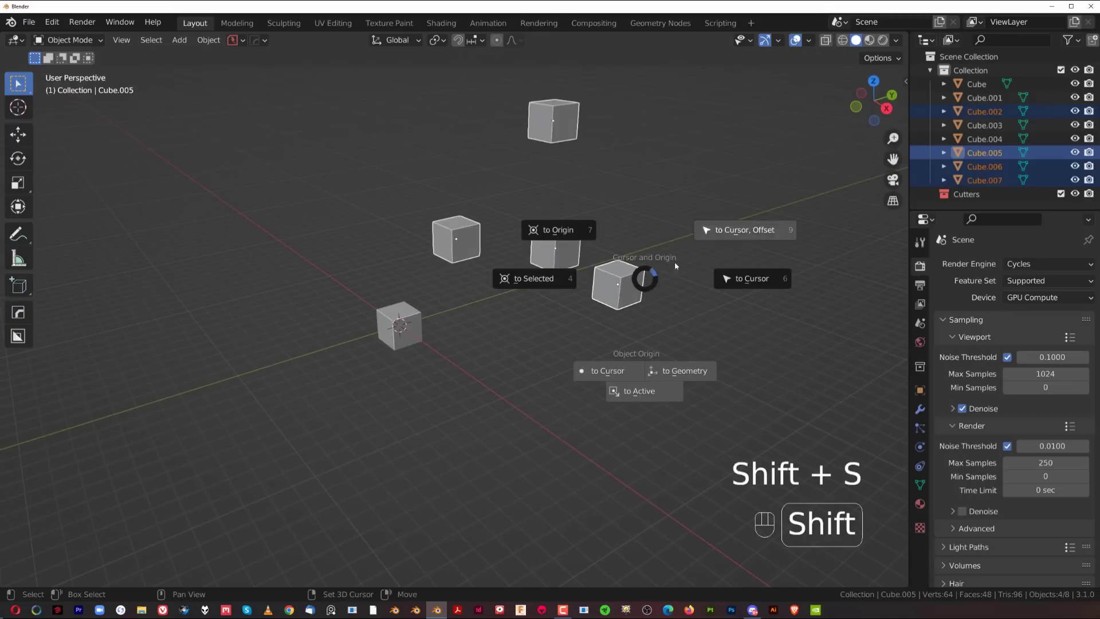
{"action": "left_click", "coordinate": [754, 236]}
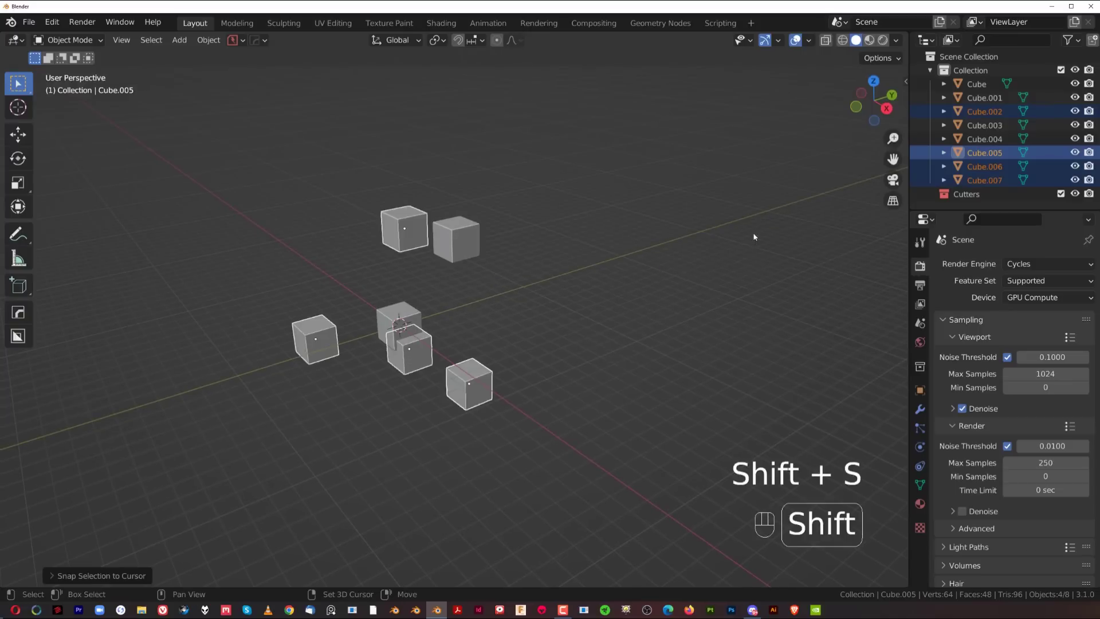
Delete the snapped group of cubes.
{"action": "middle_click_drag", "start_coordinate": [484, 339], "coordinate": [540, 292]}
{"action": "key", "text": "x"}
{"action": "left_click", "coordinate": [458, 312]}
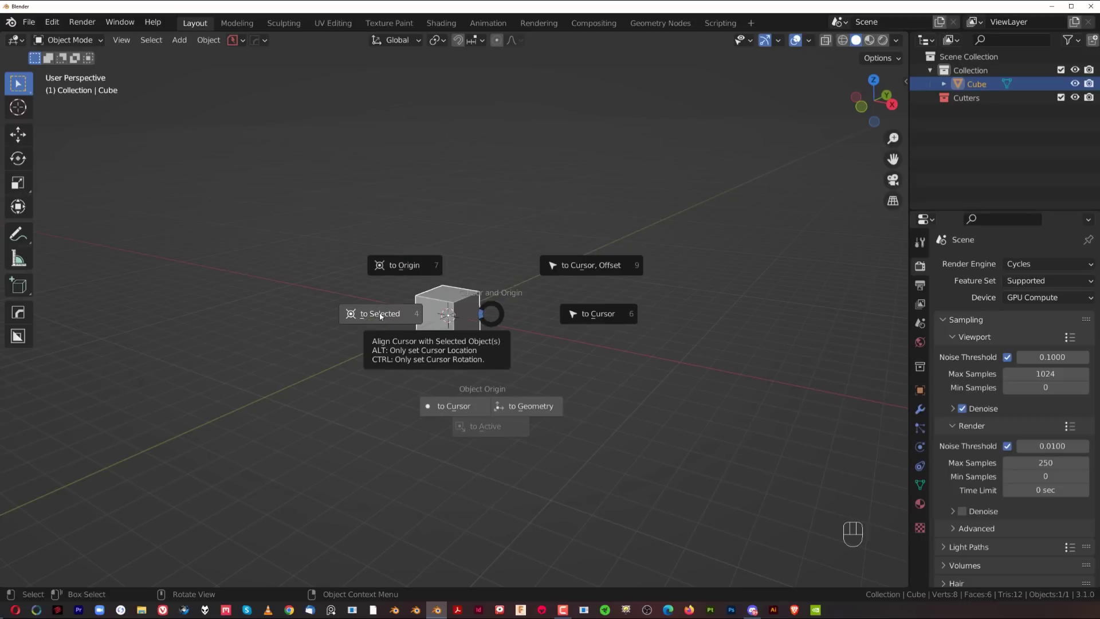
Move the remaining cube about 5.9 m up and away from the world origin, and rotate it about 59° in the view.
{"action": "key", "text": "Escape"}
{"action": "scroll", "coordinate": [506, 304], "scroll_direction": "up", "scroll_amount": 4}
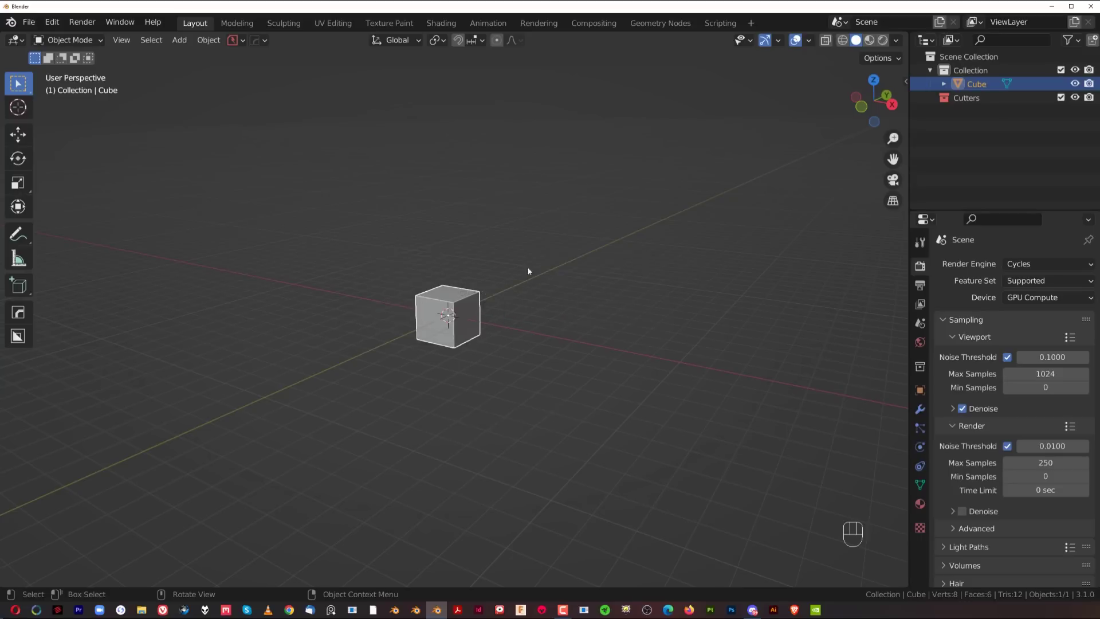
{"action": "middle_click_drag", "start_coordinate": [454, 318], "coordinate": [395, 333], "text": "shift"}
{"action": "scroll", "coordinate": [395, 333], "scroll_direction": "down", "scroll_amount": 1}
{"action": "key", "text": "g"}
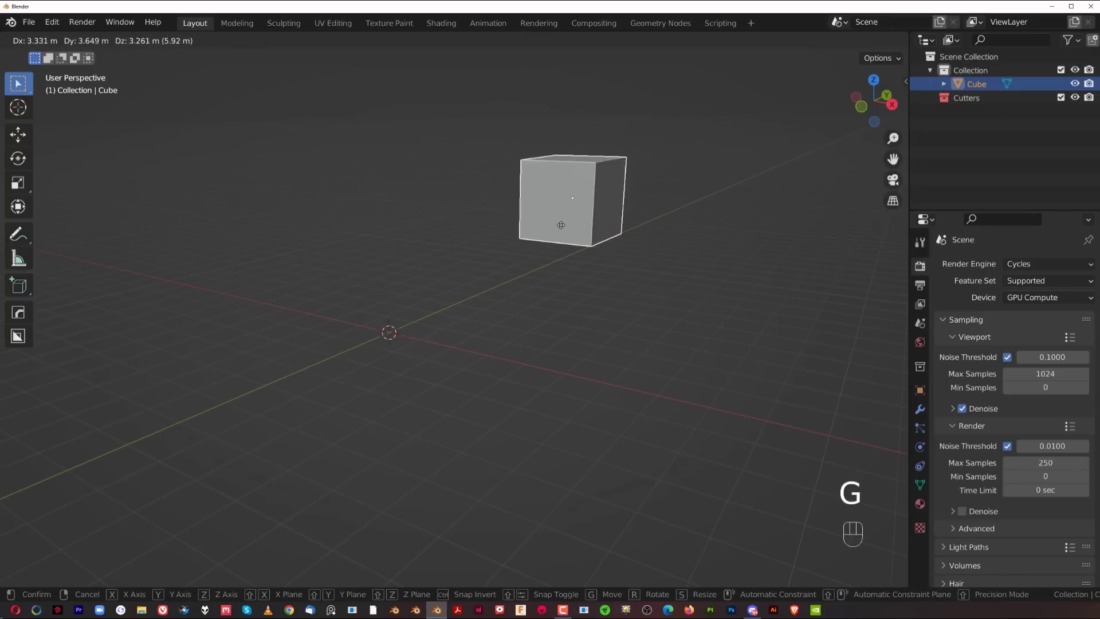
{"action": "left_click", "coordinate": [568, 245]}
{"action": "scroll", "coordinate": [623, 246], "scroll_direction": "down", "scroll_amount": 2}
{"action": "middle_click_drag", "start_coordinate": [623, 213], "coordinate": [559, 269], "text": "shift"}
{"action": "scroll", "coordinate": [607, 229], "scroll_direction": "up", "scroll_amount": 2}
{"action": "key", "text": "r"}
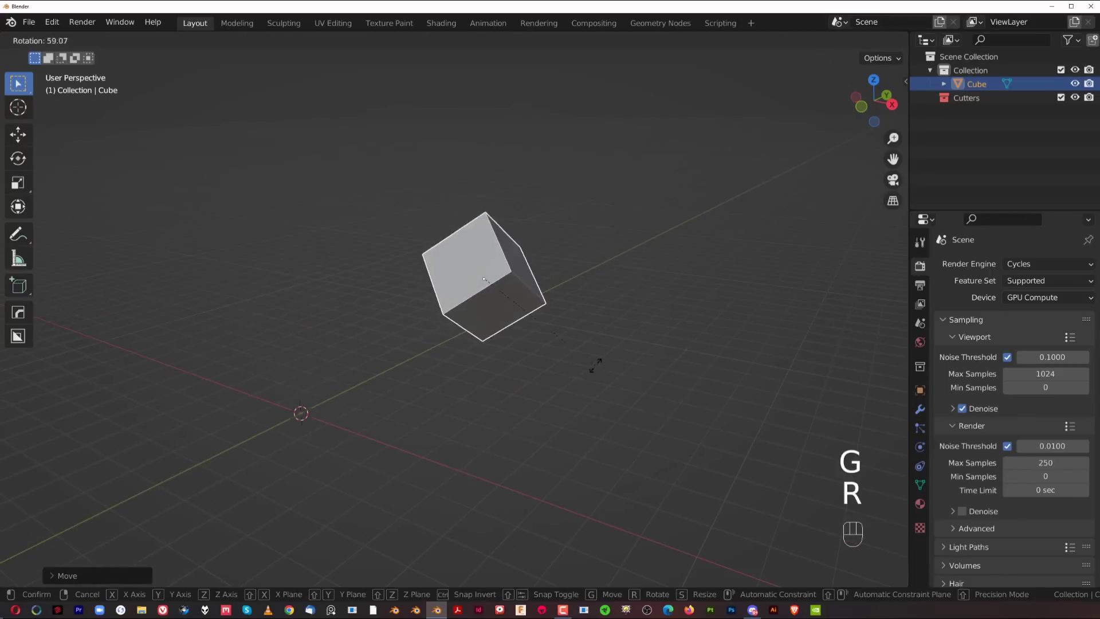
{"action": "left_click", "coordinate": [513, 299]}
Enter Edit Mode with one edge of the tilted cube selected, and enable the Object Axes overlay.
{"action": "key", "text": "Tab"}
{"action": "scroll", "coordinate": [513, 298], "scroll_direction": "up", "scroll_amount": 2}
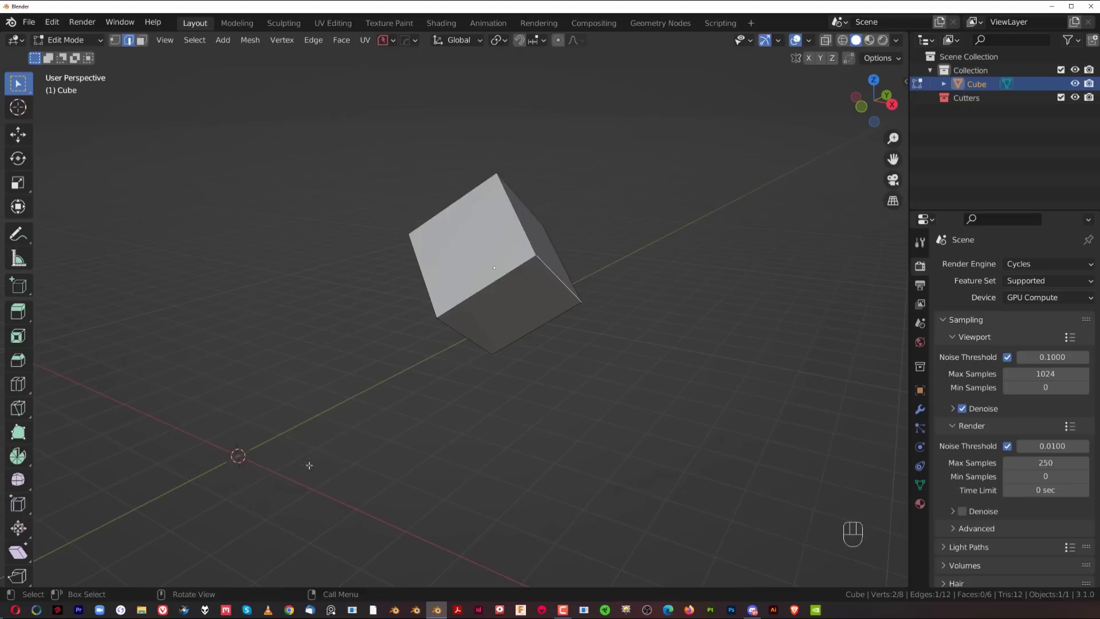
{"action": "middle_click_drag", "start_coordinate": [348, 452], "coordinate": [480, 362], "text": "shift"}
{"action": "scroll", "coordinate": [401, 355], "scroll_direction": "up", "scroll_amount": 5}
{"action": "key", "text": "Page_Up"}
{"action": "left_click", "coordinate": [299, 296]}
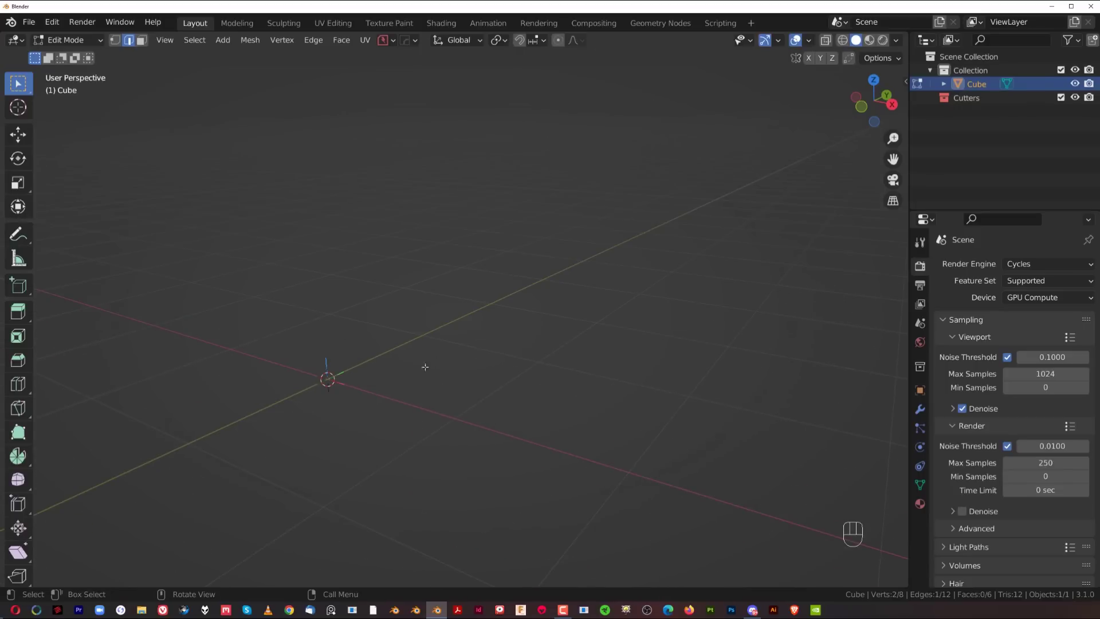
Increase the size of the Object Axes overlay in the Shading and Overlays pie.
{"action": "key", "text": "Page_Up"}
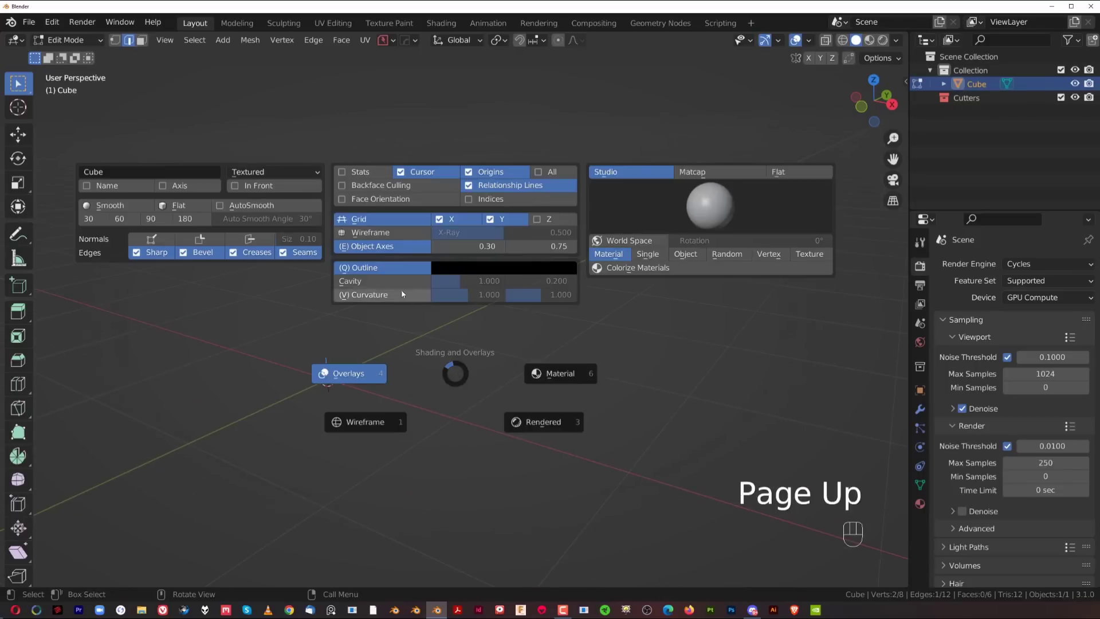
{"action": "left_click_drag", "start_coordinate": [468, 246], "coordinate": [497, 246]}
{"action": "scroll", "coordinate": [452, 329], "scroll_direction": "down", "scroll_amount": 6}
{"action": "middle_click_drag", "start_coordinate": [452, 329], "coordinate": [311, 376], "text": "shift"}
{"action": "scroll", "coordinate": [229, 396], "scroll_direction": "up", "scroll_amount": 2}
{"action": "middle_click_drag", "start_coordinate": [223, 429], "coordinate": [305, 360], "text": "shift"}
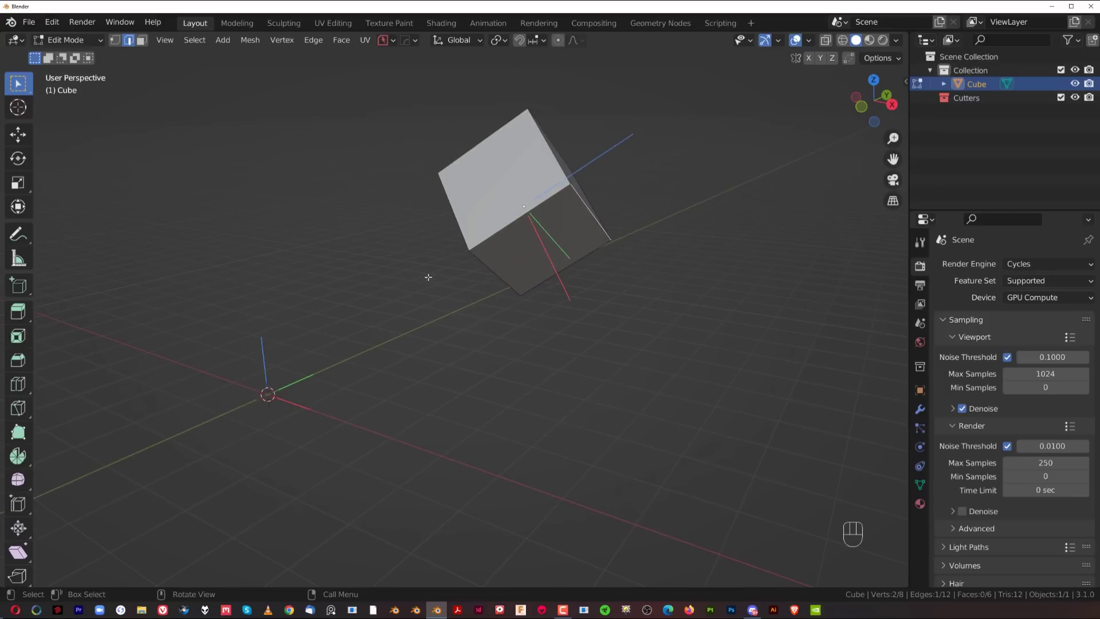
{"action": "middle_click_drag", "start_coordinate": [553, 225], "coordinate": [562, 265], "text": "shift"}
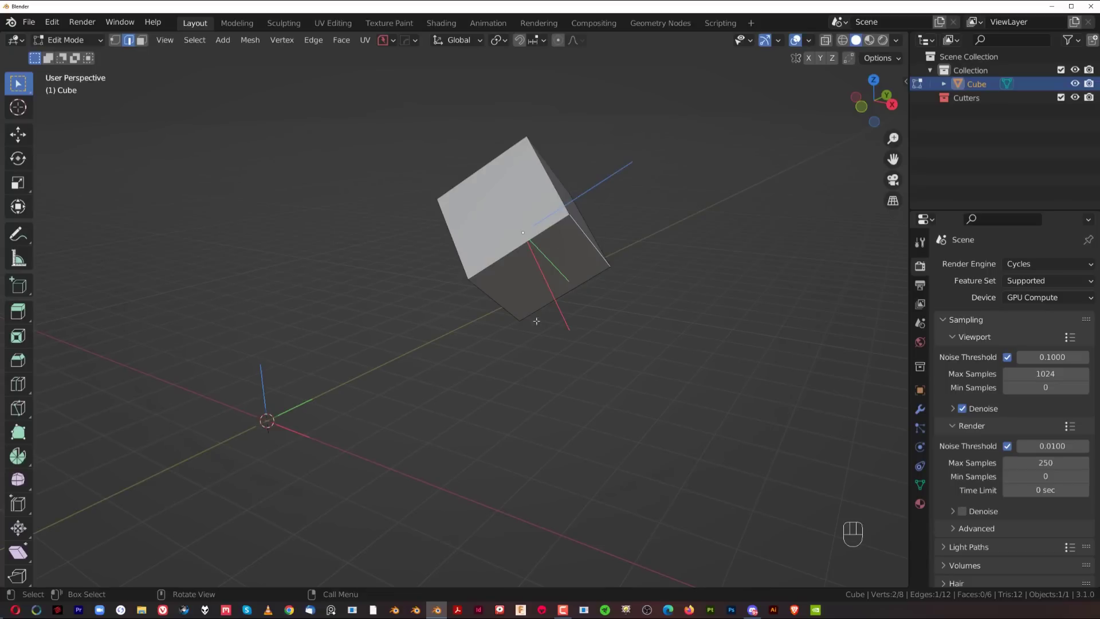
Snap the 3D cursor to the tilted cube's selected edge, aligning its rotation too.
{"action": "key", "text": "shift+s"}
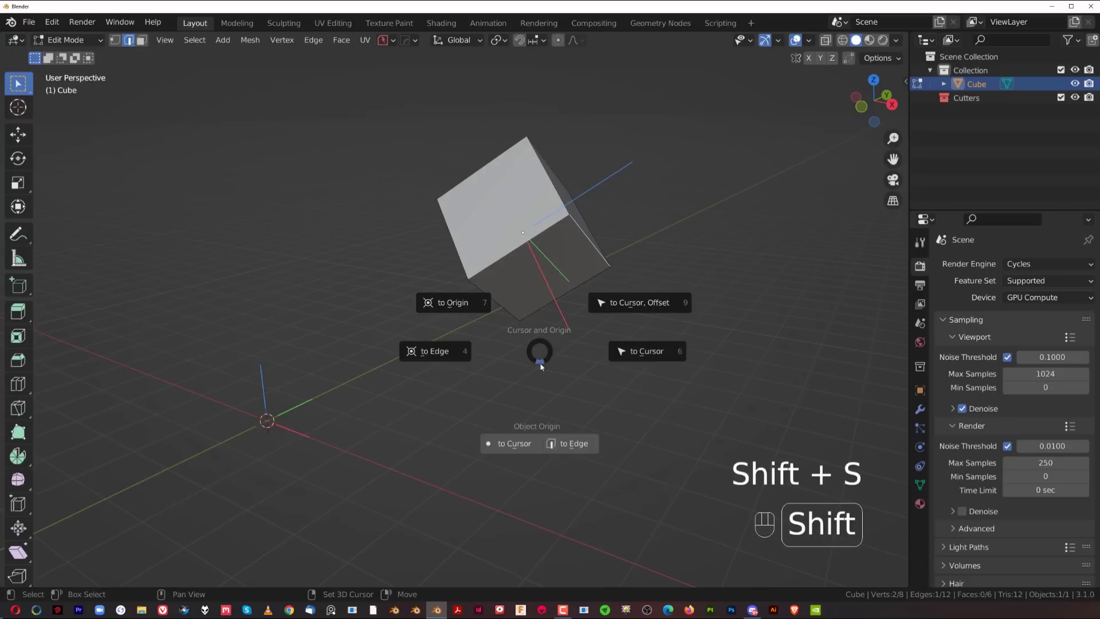
{"action": "left_click", "coordinate": [426, 355]}
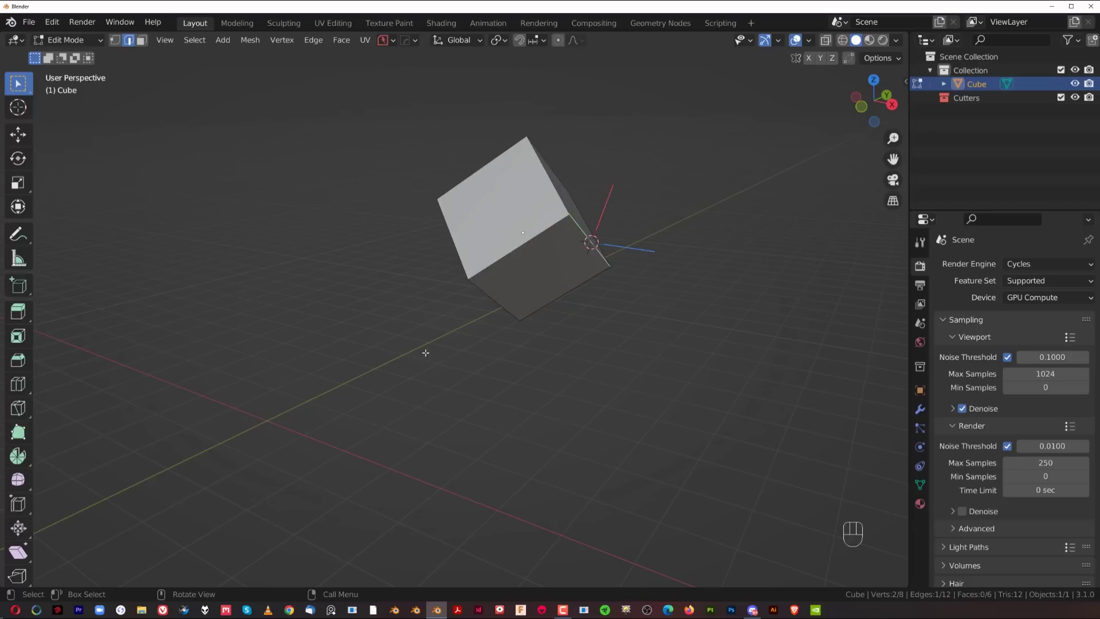
{"action": "mouse_move", "coordinate": [516, 316]}
{"action": "middle_mouse_down"}
{"action": "mouse_move", "coordinate": [456, 327]}
{"action": "mouse_move", "coordinate": [491, 285]}
{"action": "mouse_move", "coordinate": [417, 269]}
{"action": "mouse_move", "coordinate": [413, 246]}
{"action": "mouse_move", "coordinate": [343, 255]}
{"action": "mouse_move", "coordinate": [560, 305]}
{"action": "mouse_move", "coordinate": [563, 328]}
{"action": "mouse_move", "coordinate": [572, 319]}
{"action": "mouse_move", "coordinate": [521, 300]}
{"action": "mouse_move", "coordinate": [491, 304]}
{"action": "mouse_move", "coordinate": [503, 304]}
{"action": "middle_mouse_up"}
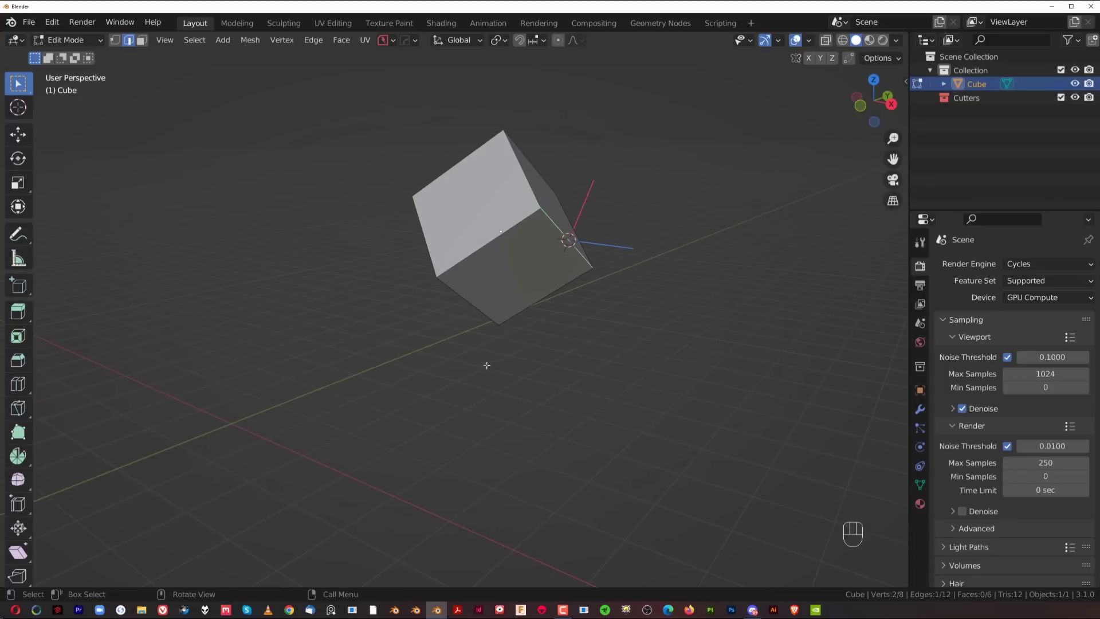
Return to Object Mode and reset the 3D cursor to the world origin.
{"action": "key", "text": "Tab"}
{"action": "key", "text": "shift+s"}
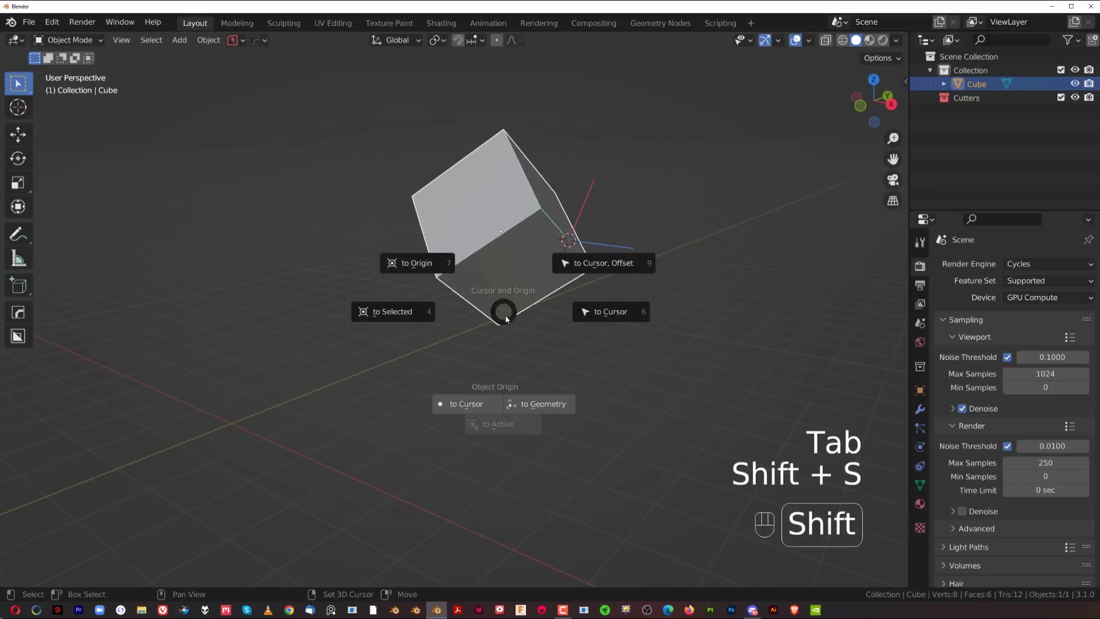
{"action": "left_click", "coordinate": [434, 276]}
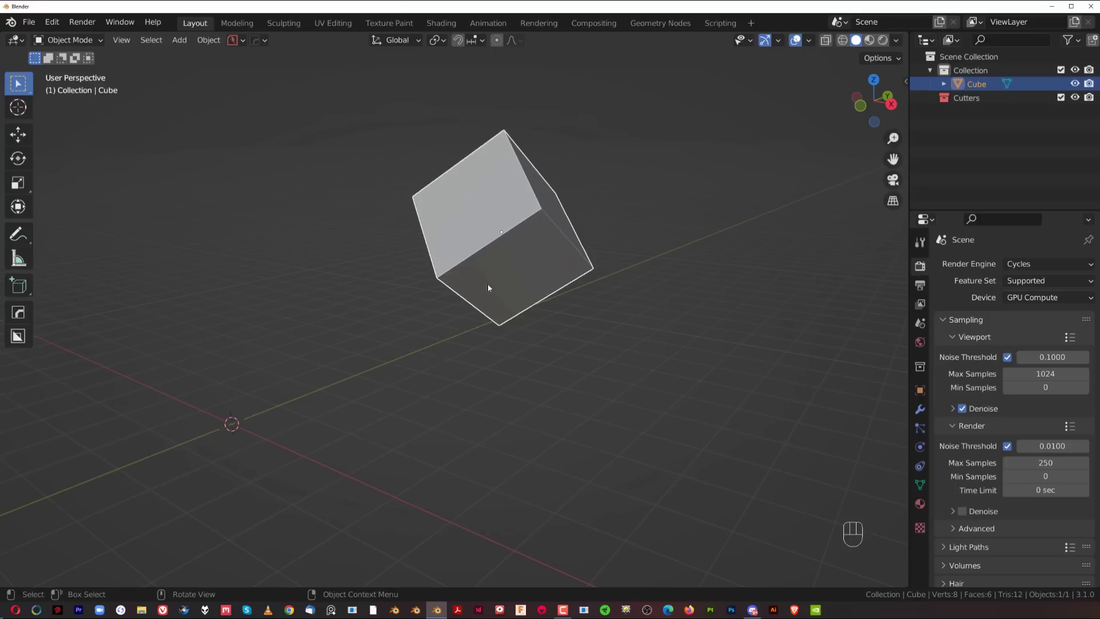
In Edit Mode, snap only the 3D cursor's location to the tilted cube's selected edge, leaving its rotation out.
{"action": "key", "text": "Tab"}
{"action": "key", "text": "shift+s"}
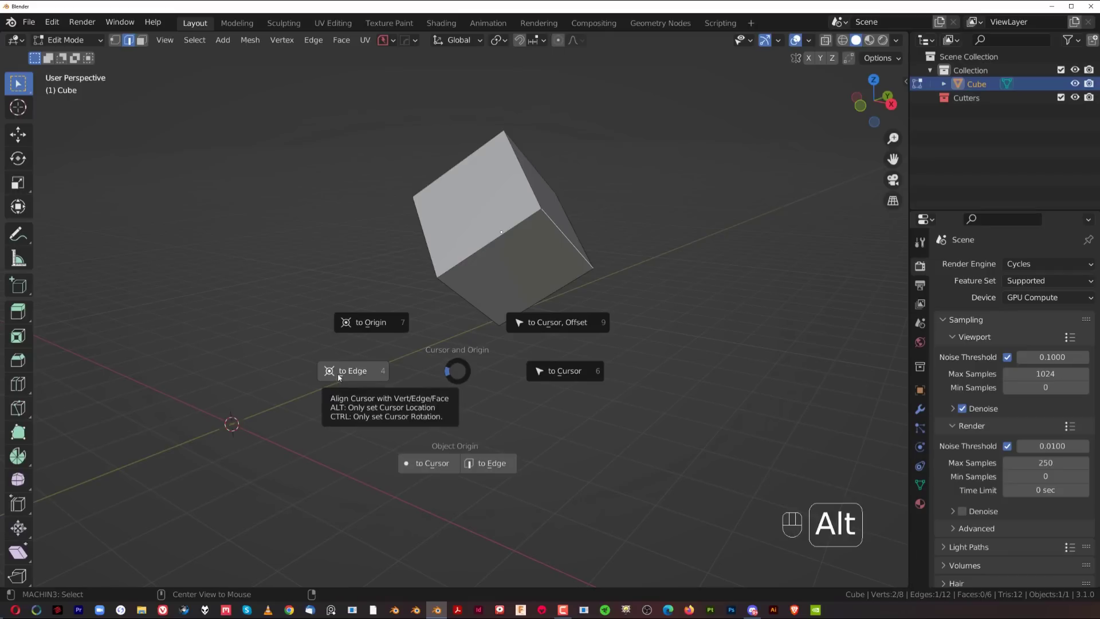
{"action": "left_click", "coordinate": [338, 375], "text": "alt"}
Examine the 3D cursor's placement and axis orientation on the cube's selected edge from several angles.
{"action": "scroll", "coordinate": [509, 343], "scroll_direction": "up", "scroll_amount": 3}
{"action": "scroll", "coordinate": [508, 343], "scroll_direction": "down", "scroll_amount": 3}
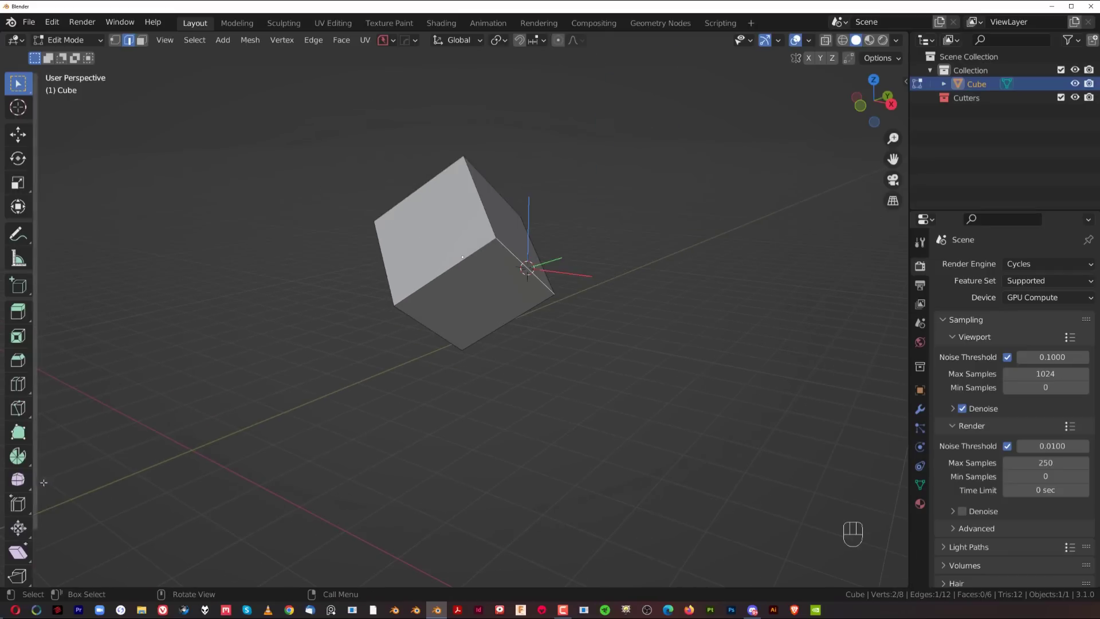
{"action": "scroll", "coordinate": [548, 264], "scroll_direction": "up", "scroll_amount": 2}
{"action": "middle_click_drag", "start_coordinate": [548, 277], "coordinate": [493, 329], "text": "shift"}
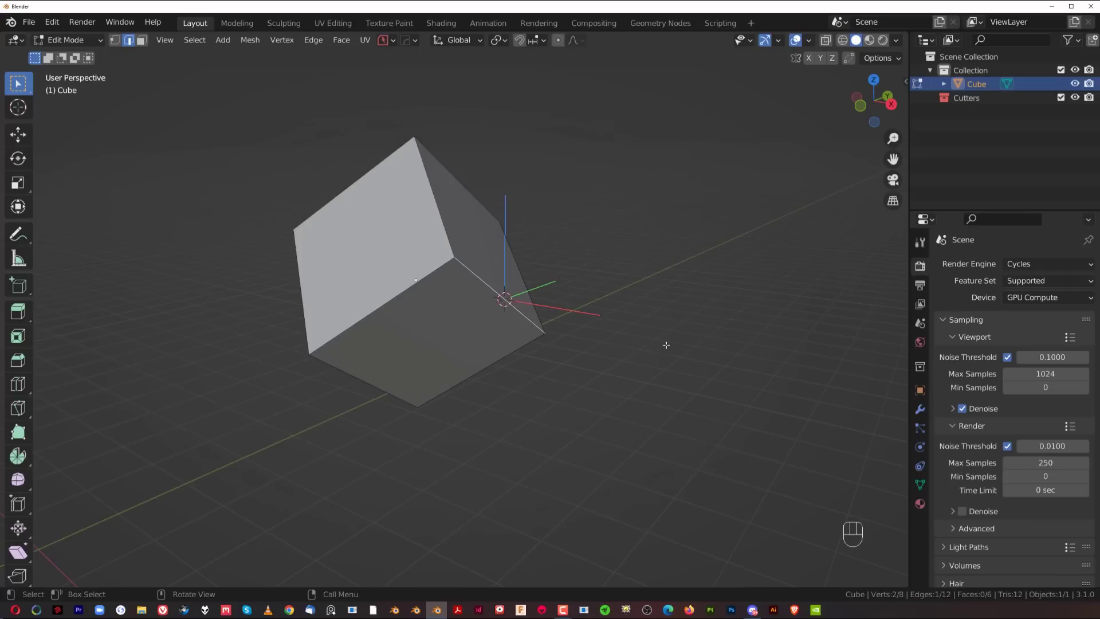
{"action": "middle_click_drag", "start_coordinate": [565, 293], "coordinate": [446, 332]}
{"action": "middle_click_drag", "start_coordinate": [369, 306], "coordinate": [309, 344]}
{"action": "scroll", "coordinate": [344, 378], "scroll_direction": "down", "scroll_amount": 3}
{"action": "middle_click_drag", "start_coordinate": [418, 381], "coordinate": [544, 321], "text": "shift"}
{"action": "scroll", "coordinate": [196, 355], "scroll_direction": "up", "scroll_amount": 2}
{"action": "scroll", "coordinate": [545, 321], "scroll_direction": "up", "scroll_amount": 3}
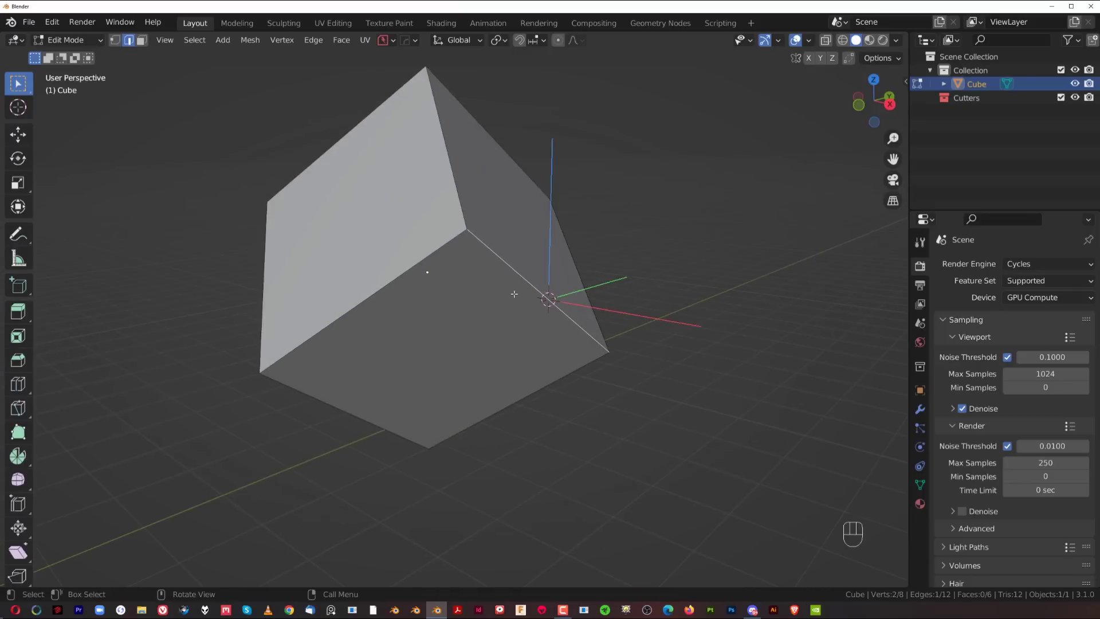
{"action": "scroll", "coordinate": [542, 350], "scroll_direction": "down", "scroll_amount": 2}
{"action": "middle_click_drag", "start_coordinate": [546, 343], "coordinate": [523, 340]}
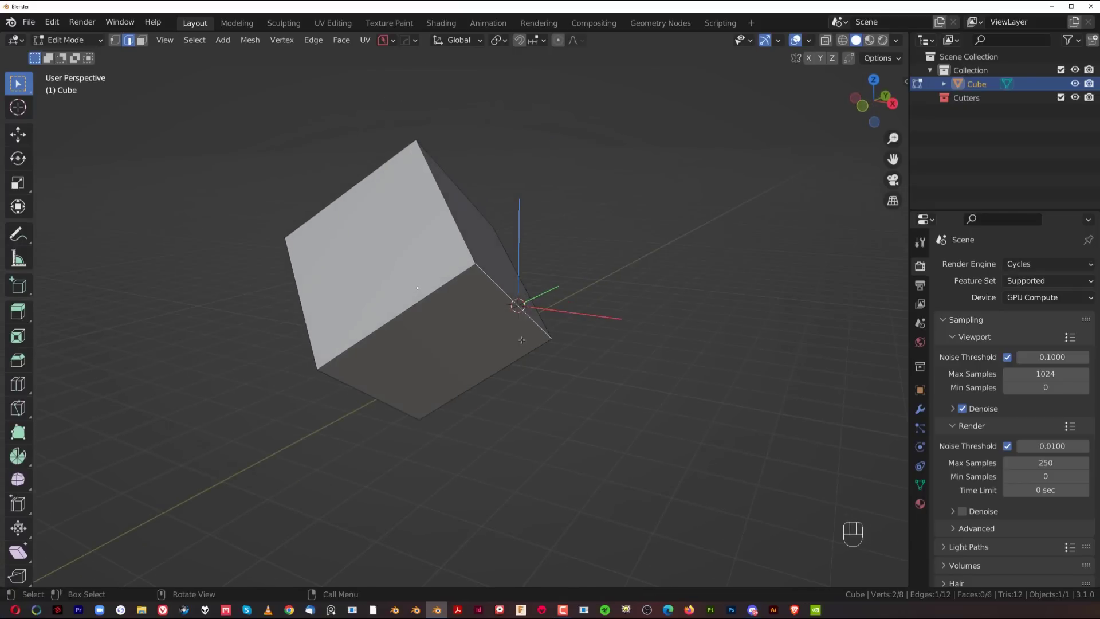
Align only the 3D cursor's rotation to the cube's selected edge.
{"action": "key", "text": "shift+s"}
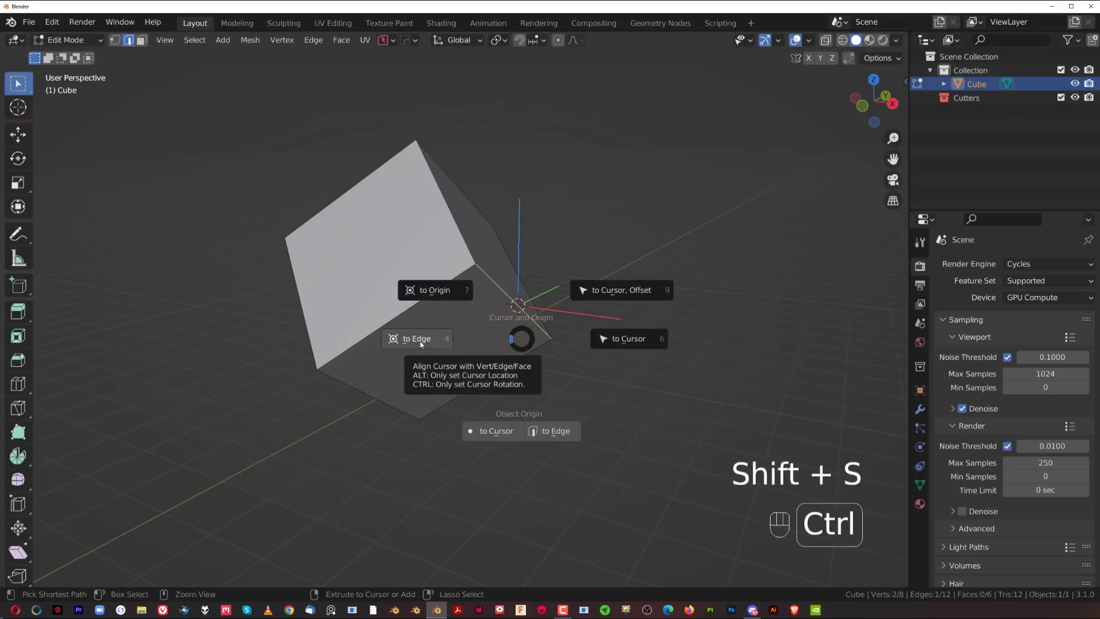
{"action": "left_click", "coordinate": [421, 343], "text": "ctrl"}
{"action": "middle_click_drag", "start_coordinate": [524, 341], "coordinate": [593, 255]}
{"action": "middle_click_drag", "start_coordinate": [480, 368], "coordinate": [600, 323]}
{"action": "middle_click_drag", "start_coordinate": [466, 335], "coordinate": [560, 288]}
{"action": "scroll", "coordinate": [455, 322], "scroll_direction": "down", "scroll_amount": 2}
{"action": "middle_click_drag", "start_coordinate": [560, 288], "coordinate": [502, 342]}
Switch to Object Mode and delete the tilted cube.
{"action": "key", "text": "Tab"}
{"action": "key", "text": "shift+s"}
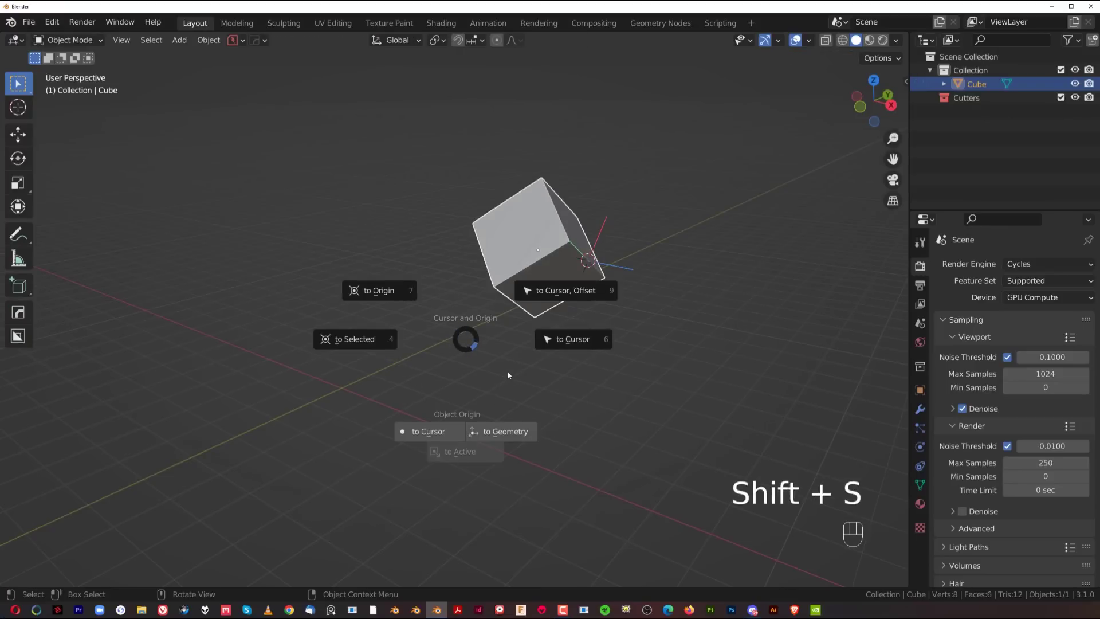
{"action": "key", "text": "Escape"}
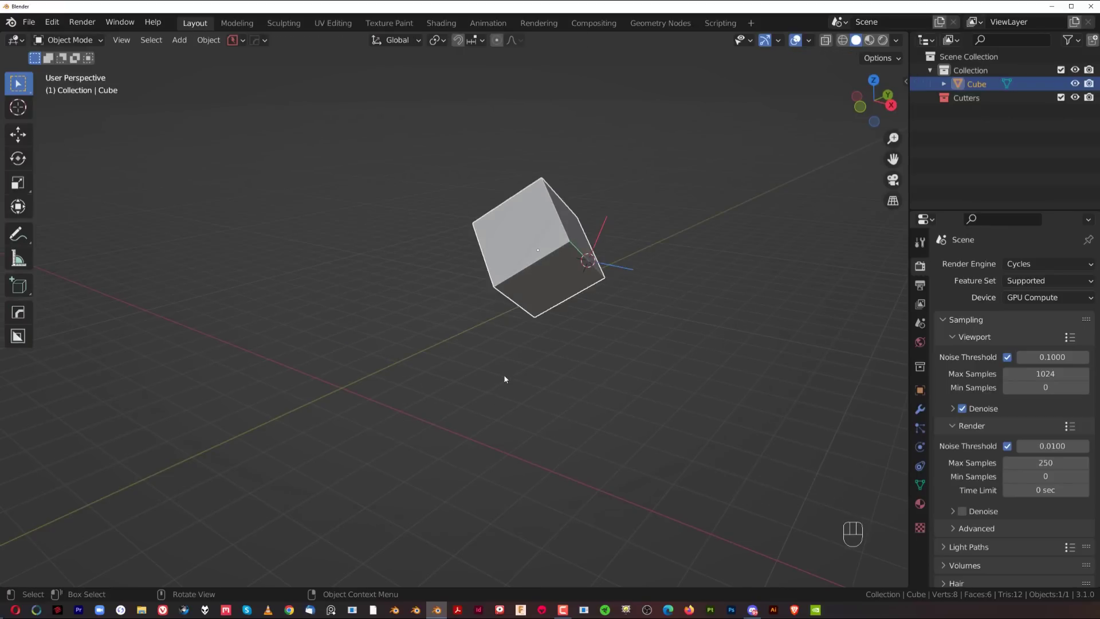
{"action": "key", "text": "x"}
{"action": "left_click", "coordinate": [537, 266]}
Add a new mesh cube to the empty scene.
{"action": "middle_click_drag", "start_coordinate": [376, 363], "coordinate": [454, 334], "text": "shift"}
{"action": "key", "text": "shift+s"}
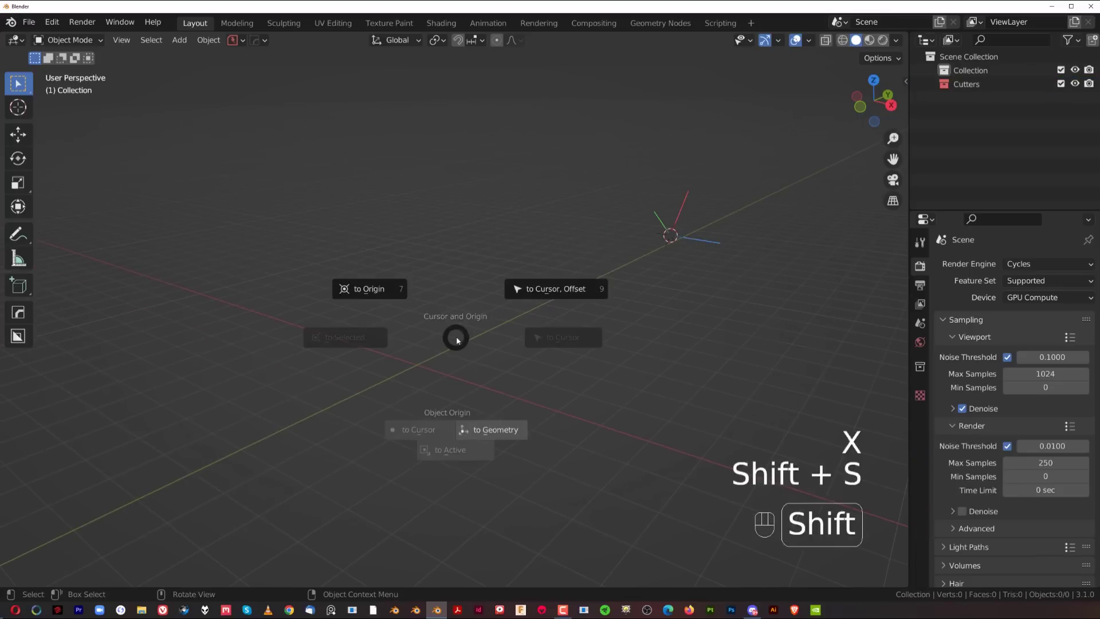
{"action": "key", "text": "shift+a"}
{"action": "mouse_move", "coordinate": [456, 319]}
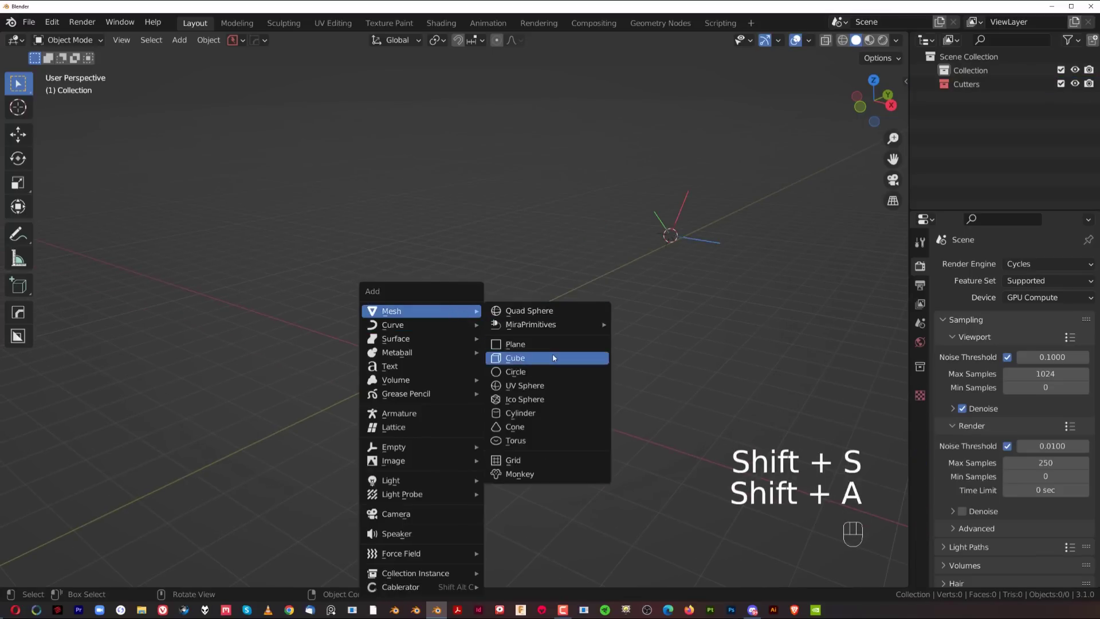
{"action": "left_click", "coordinate": [552, 353]}
Reset the 3D cursor to the world origin and place the new cube there.
{"action": "scroll", "coordinate": [479, 377], "scroll_direction": "down", "scroll_amount": 2}
{"action": "key", "text": "shift+s"}
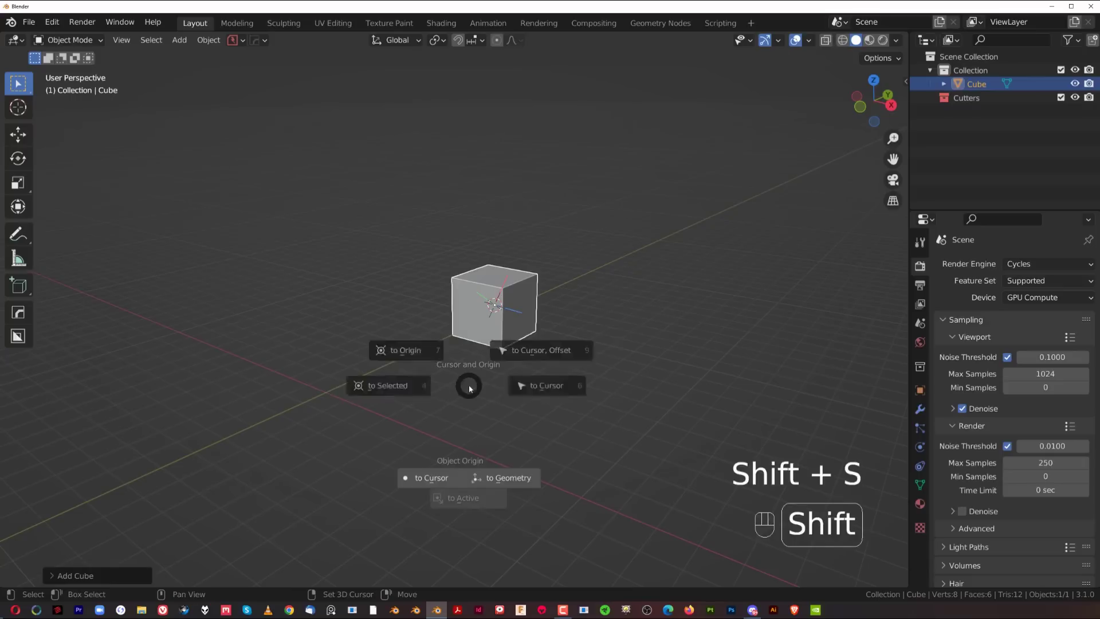
{"action": "left_click", "coordinate": [374, 395]}
{"action": "key", "text": "shift+s"}
{"action": "left_click", "coordinate": [375, 343]}
{"action": "middle_click_drag", "start_coordinate": [416, 371], "coordinate": [497, 321], "text": "shift"}
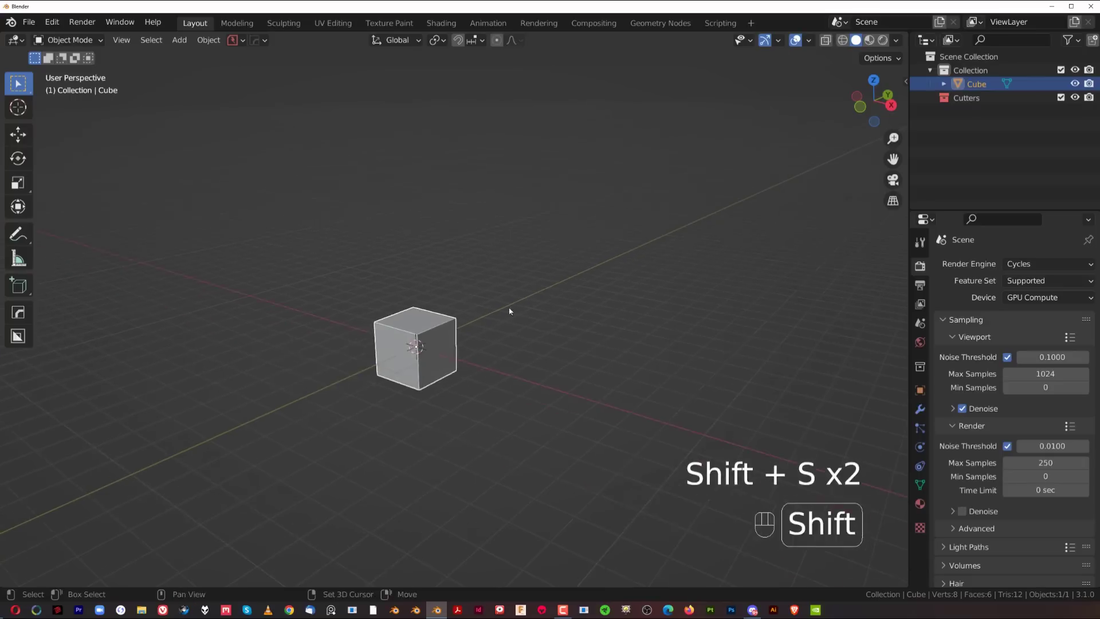
In Edit Mode, select one top edge of the cube and move it outward to slant the side face.
{"action": "scroll", "coordinate": [461, 373], "scroll_direction": "up", "scroll_amount": 4}
{"action": "key", "text": "Tab"}
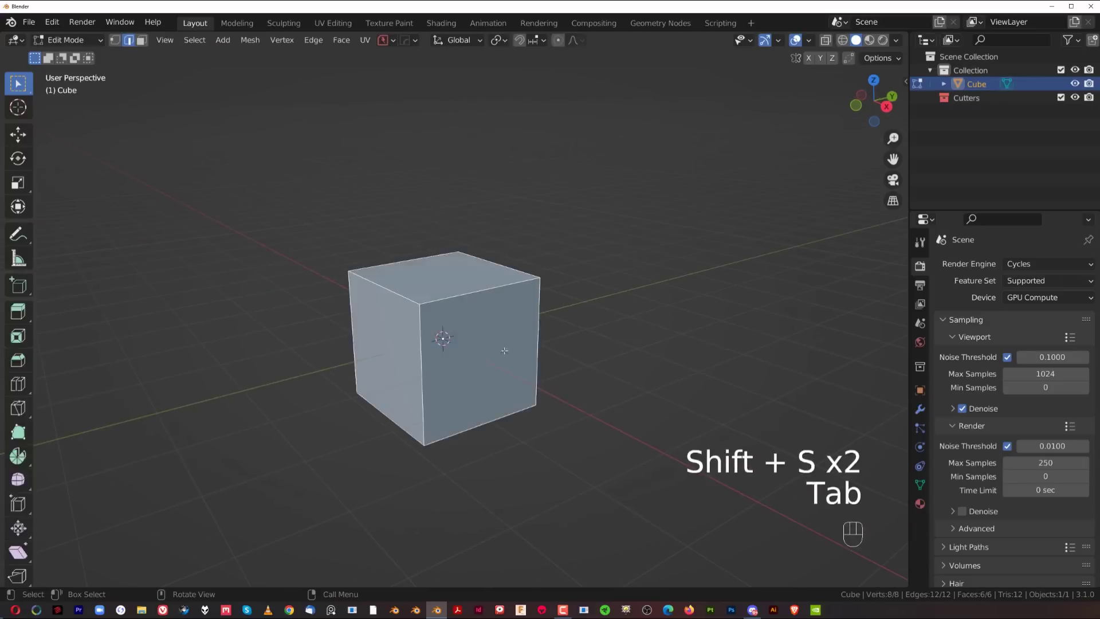
{"action": "middle_click_drag", "start_coordinate": [459, 311], "coordinate": [379, 298]}
{"action": "left_click", "coordinate": [388, 294]}
{"action": "key", "text": "g"}
{"action": "left_click", "coordinate": [406, 334]}
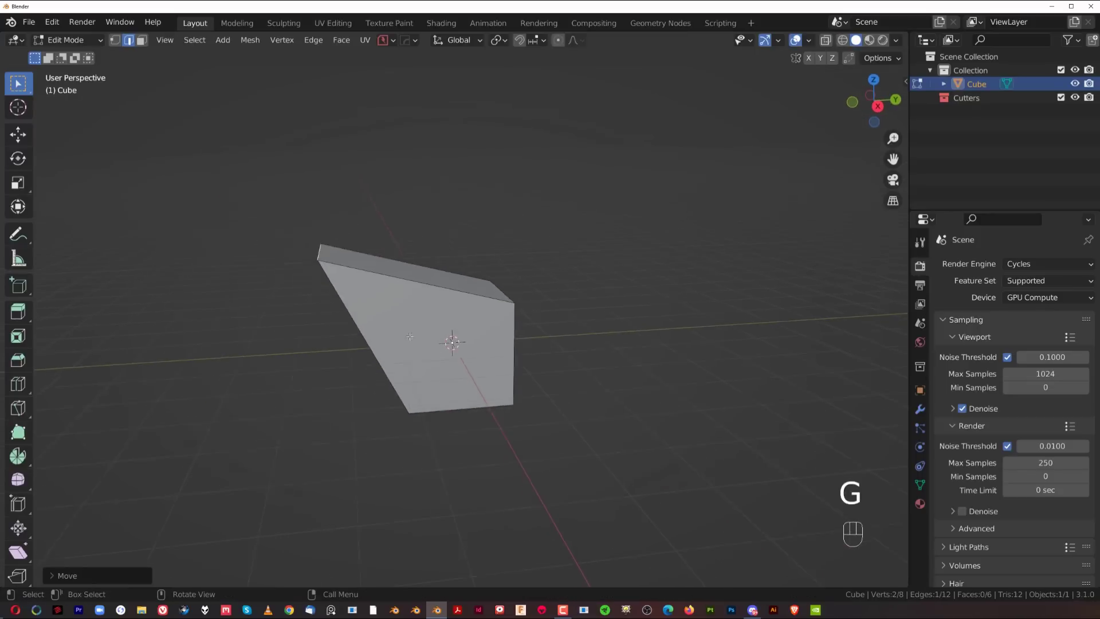
{"action": "middle_click_drag", "start_coordinate": [406, 334], "coordinate": [461, 305]}
Set the object's origin to the moved top edge.
{"action": "middle_click_drag", "start_coordinate": [318, 295], "coordinate": [456, 315]}
{"action": "key", "text": "shift+s"}
{"action": "key", "text": "shift+s"}
{"action": "key", "text": "shift+s"}
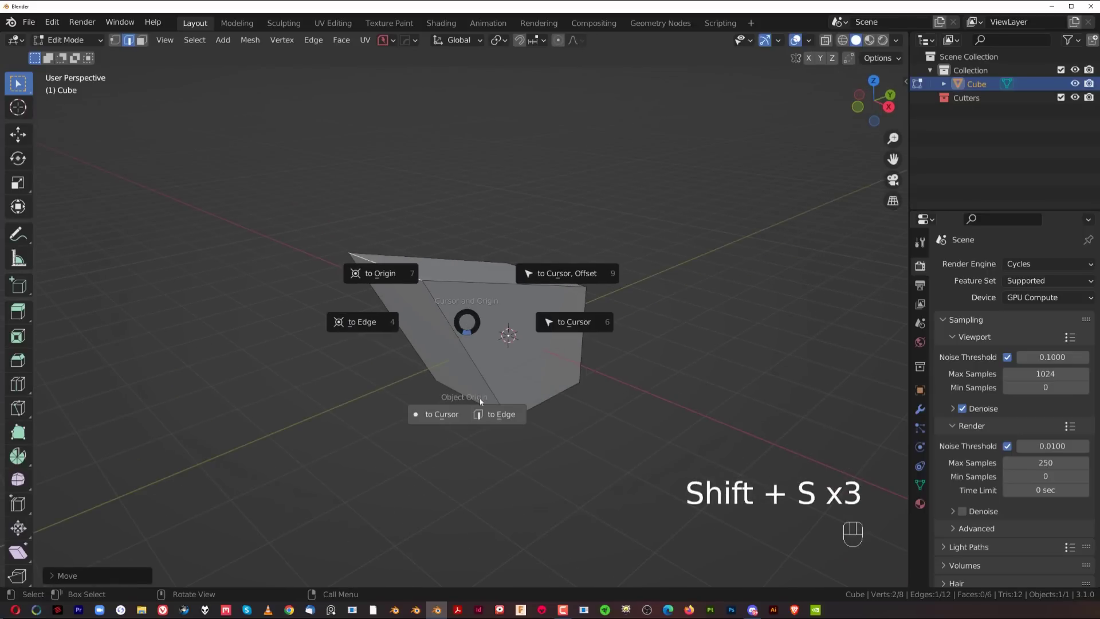
{"action": "left_click", "coordinate": [499, 413]}
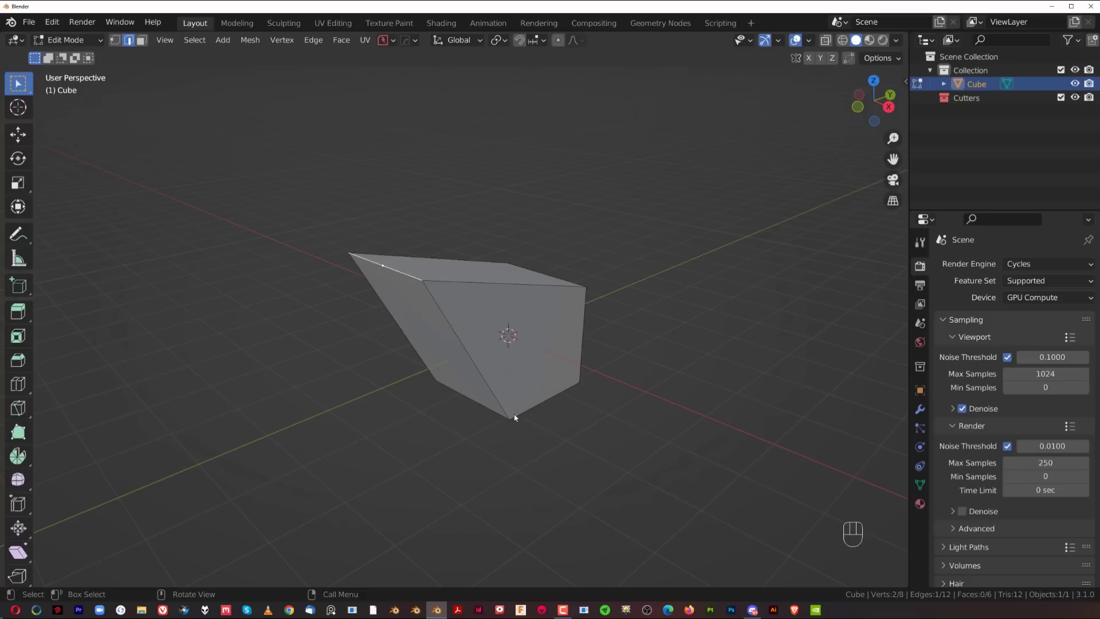
Set the object's origin to the 3D cursor while staying in Edit Mode.
{"action": "middle_click_drag", "start_coordinate": [474, 333], "coordinate": [523, 340]}
{"action": "key", "text": "shift+s"}
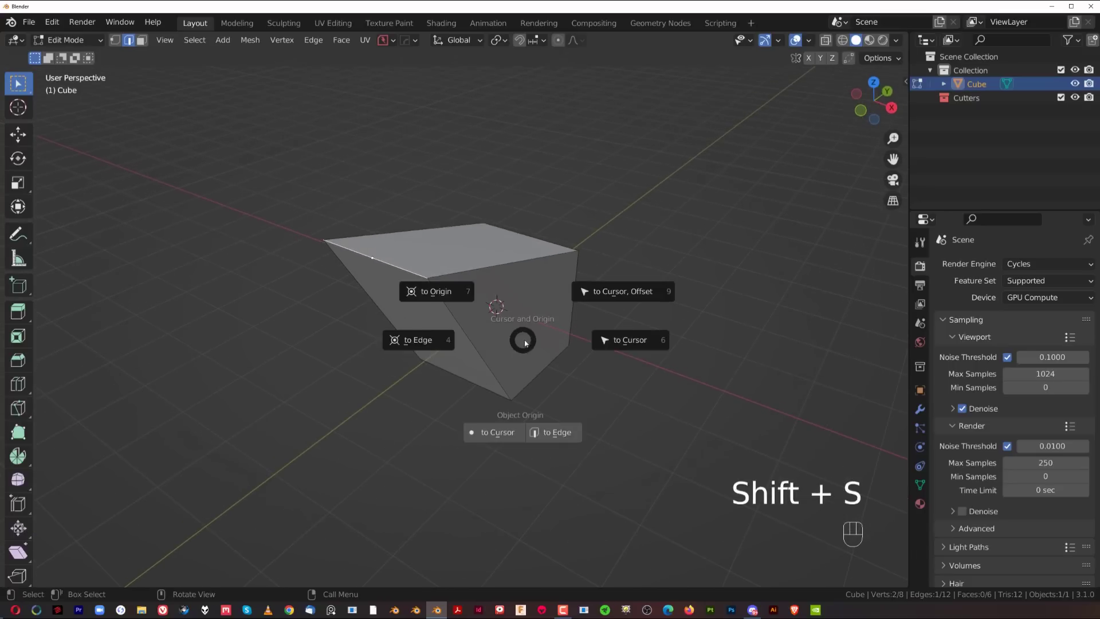
{"action": "left_click", "coordinate": [504, 433]}
{"action": "middle_click_drag", "start_coordinate": [504, 433], "coordinate": [513, 282]}
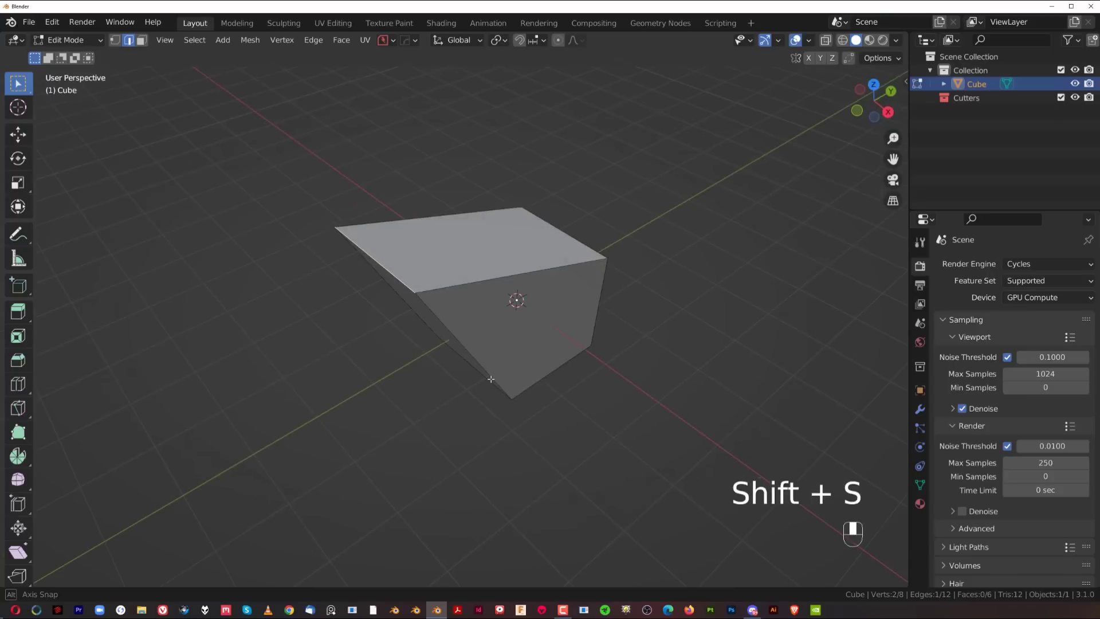
{"action": "key", "text": "shift+s"}
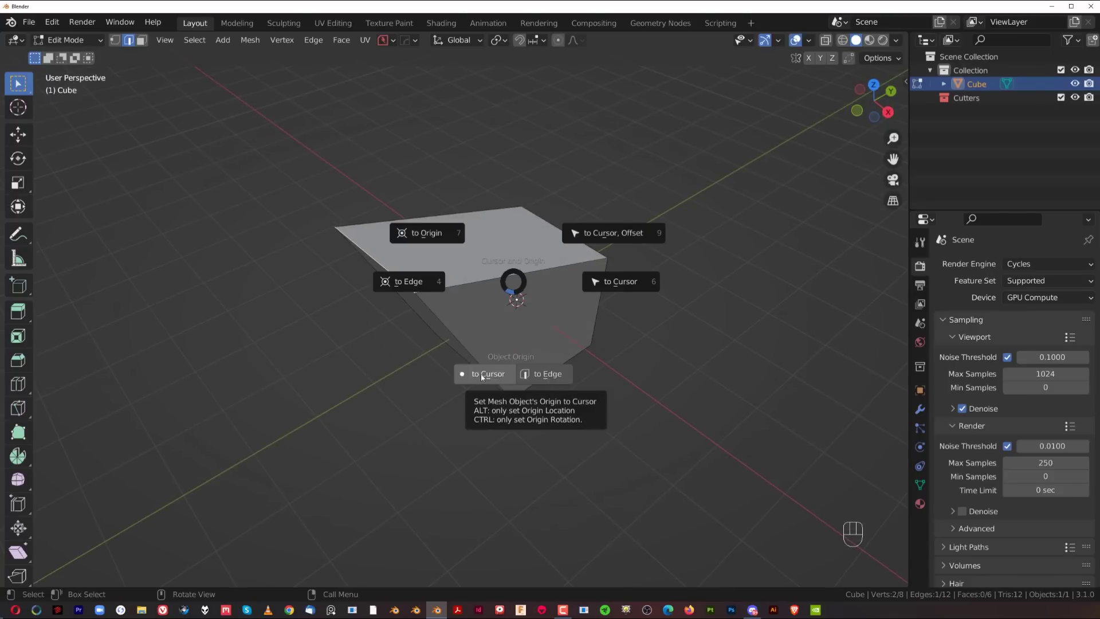
{"action": "left_click", "coordinate": [481, 375]}
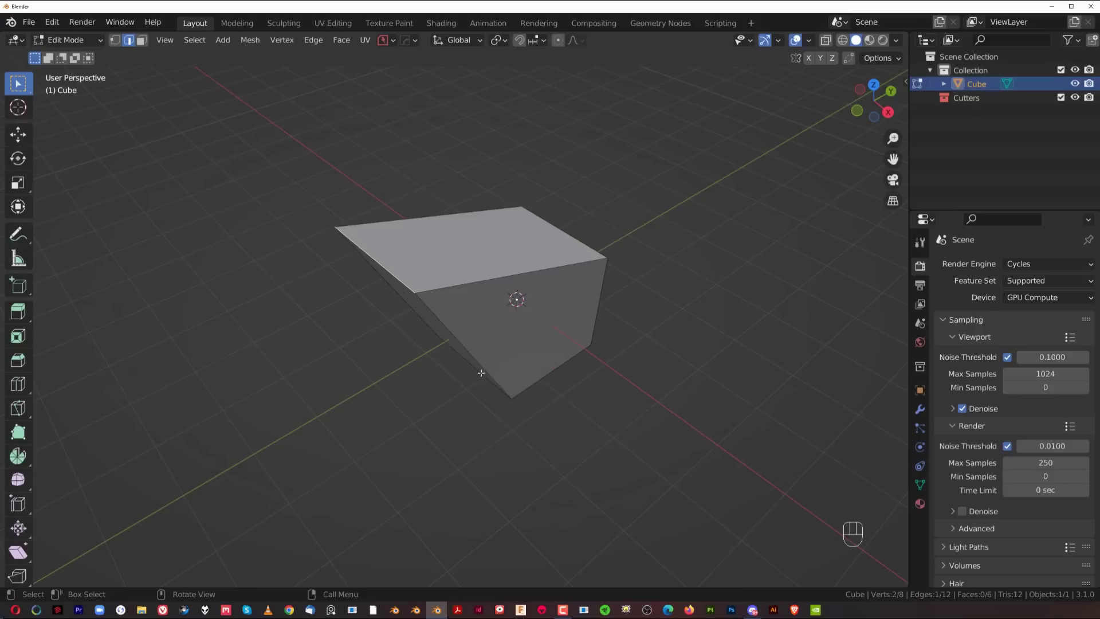
Delete the deformed cube in Object Mode and add a fresh mesh cube at the 3D cursor.
{"action": "key", "text": "Tab"}
{"action": "key", "text": "x"}
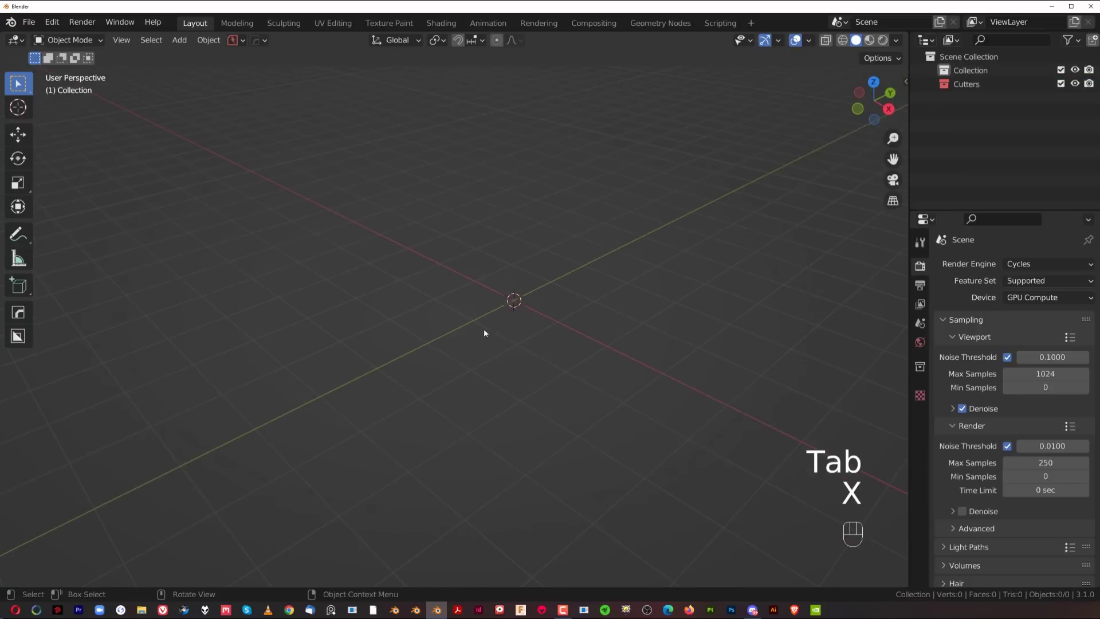
{"action": "middle_click_drag", "start_coordinate": [483, 329], "coordinate": [485, 354], "text": "shift"}
{"action": "key", "text": "shift+s"}
{"action": "key", "text": "shift+a"}
{"action": "mouse_move", "coordinate": [487, 311]}
{"action": "left_click", "coordinate": [592, 357]}
Move the new cube up and away from the world origin.
{"action": "middle_click_drag", "start_coordinate": [573, 349], "coordinate": [476, 387], "text": "ctrl"}
{"action": "middle_click_drag", "start_coordinate": [463, 386], "coordinate": [416, 404], "text": "shift"}
{"action": "middle_click_drag", "start_coordinate": [426, 386], "coordinate": [447, 346]}
{"action": "key", "text": "g"}
{"action": "left_click", "coordinate": [624, 240]}
Rotate the cube freely in the view twice so that it is tilted off the world axes.
{"action": "middle_click_drag", "start_coordinate": [624, 252], "coordinate": [531, 351], "text": "shift"}
{"action": "key", "text": "r"}
{"action": "left_click", "coordinate": [634, 342]}
{"action": "middle_click_drag", "start_coordinate": [615, 339], "coordinate": [546, 280], "text": "shift"}
{"action": "key", "text": "r"}
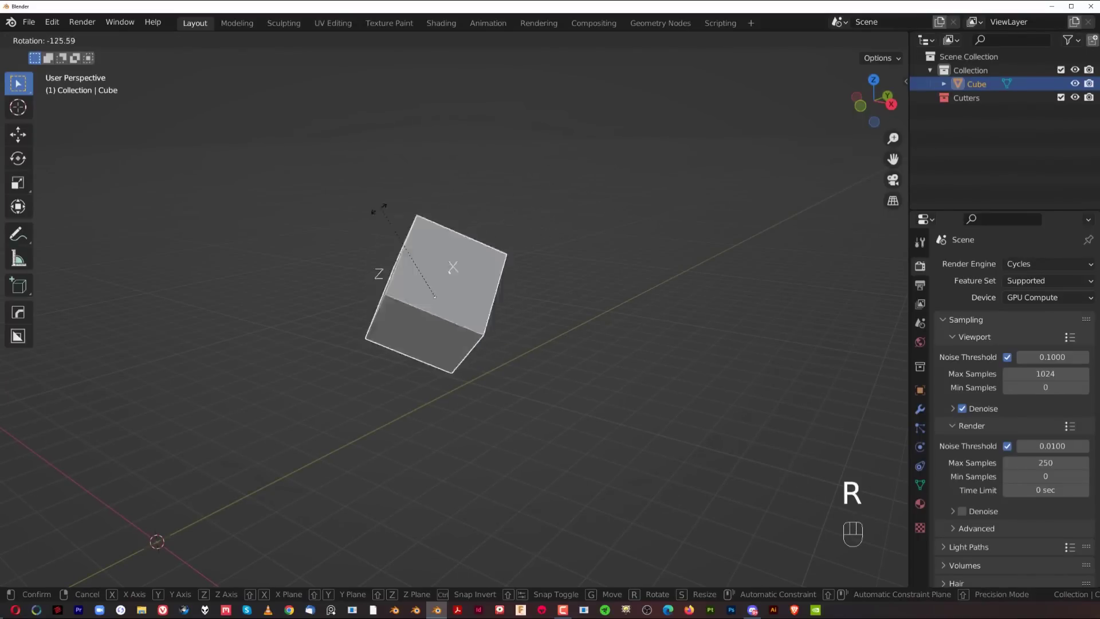
{"action": "left_click", "coordinate": [596, 270]}
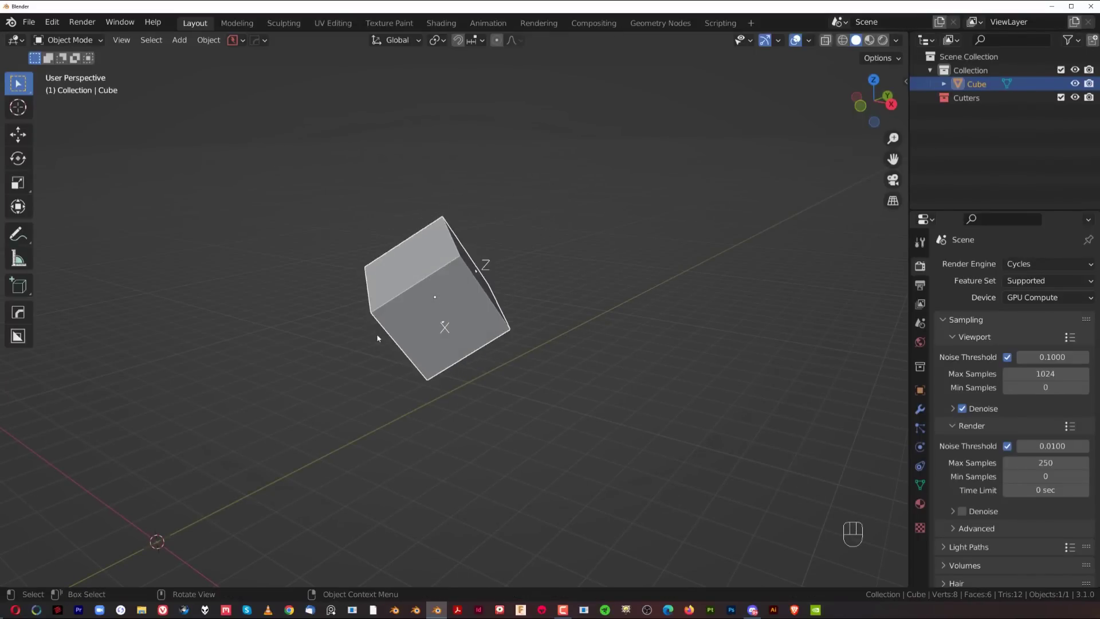
{"action": "middle_click_drag", "start_coordinate": [502, 305], "coordinate": [485, 324], "text": "shift"}
{"action": "scroll", "coordinate": [482, 324], "scroll_direction": "up", "scroll_amount": 1}
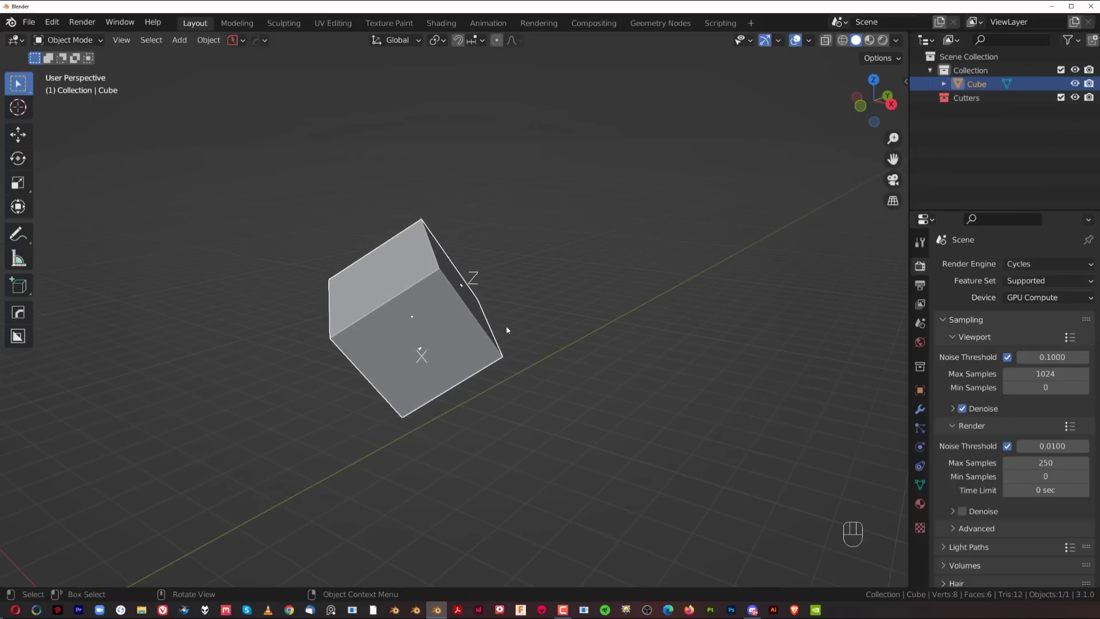
In Edit Mode, select an upper edge of the tilted cube and set the object's origin to it.
{"action": "key", "text": "Tab"}
{"action": "left_click", "coordinate": [436, 252]}
{"action": "middle_click_drag", "start_coordinate": [456, 280], "coordinate": [430, 300]}
{"action": "key", "text": "shift+s"}
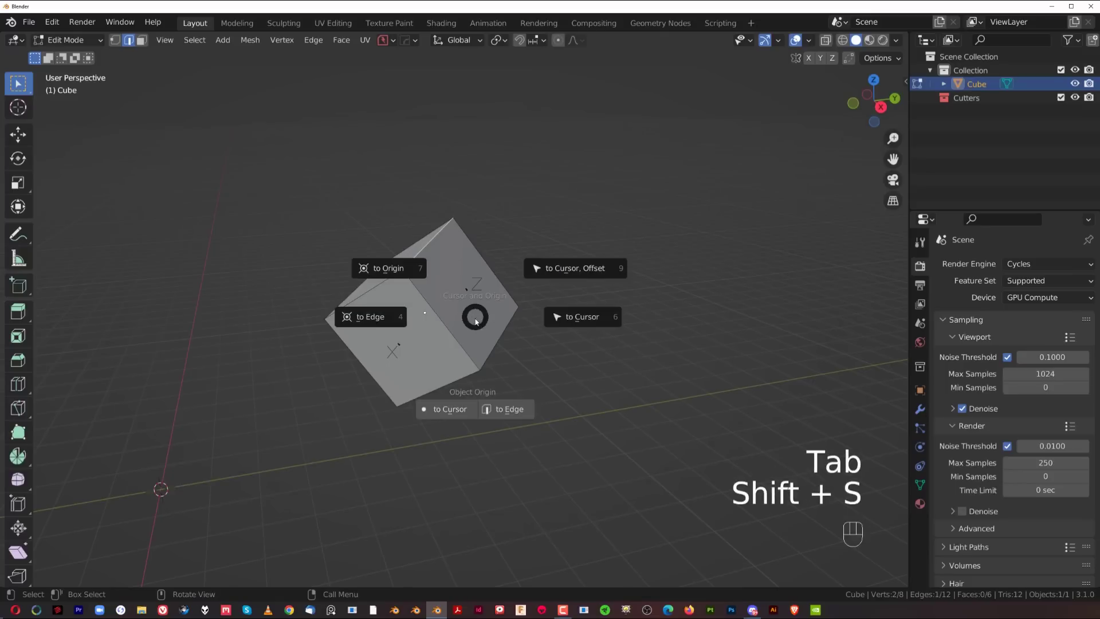
{"action": "left_click", "coordinate": [514, 411]}
{"action": "middle_click_drag", "start_coordinate": [514, 410], "coordinate": [364, 343]}
{"action": "middle_click_drag", "start_coordinate": [429, 254], "coordinate": [436, 296]}
Rotate the cube's lower edge freely in the view to distort the adjoining faces.
{"action": "middle_click_drag", "start_coordinate": [519, 322], "coordinate": [643, 317]}
{"action": "key", "text": "r"}
{"action": "left_click", "coordinate": [693, 506]}
{"action": "middle_click_drag", "start_coordinate": [654, 386], "coordinate": [597, 381]}
Set the object's origin to the rotated lower edge.
{"action": "key", "text": "shift+s"}
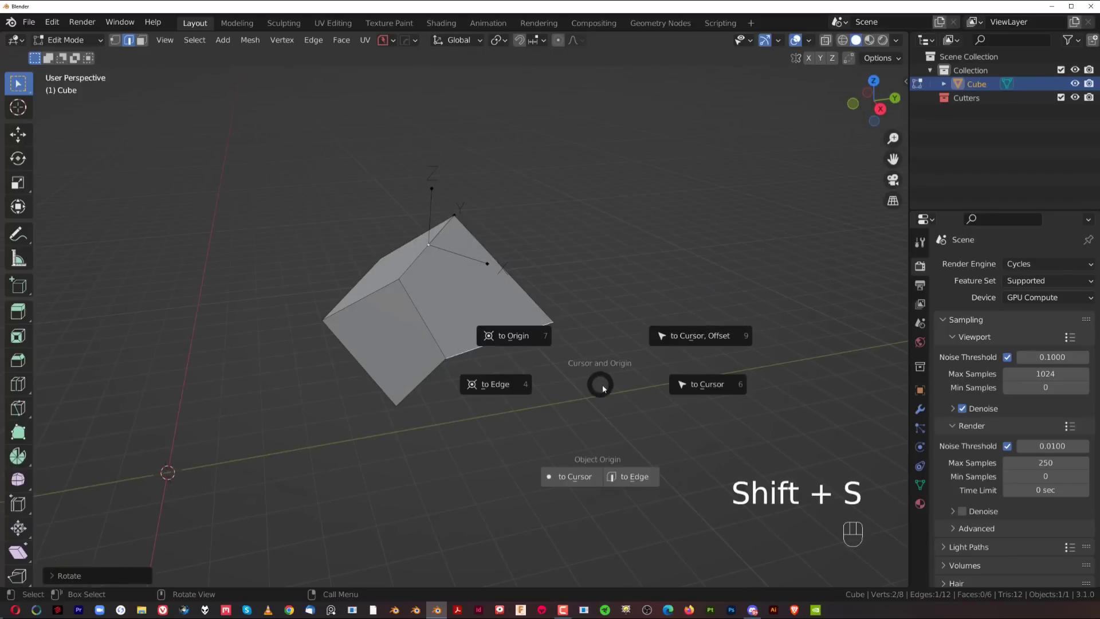
{"action": "left_click", "coordinate": [627, 477]}
{"action": "middle_click_drag", "start_coordinate": [590, 385], "coordinate": [452, 342]}
Preview the Mirror gizmo on the cube in Object Mode, and exit it without mirroring.
{"action": "key", "text": "Tab"}
{"action": "key", "text": "alt+x"}
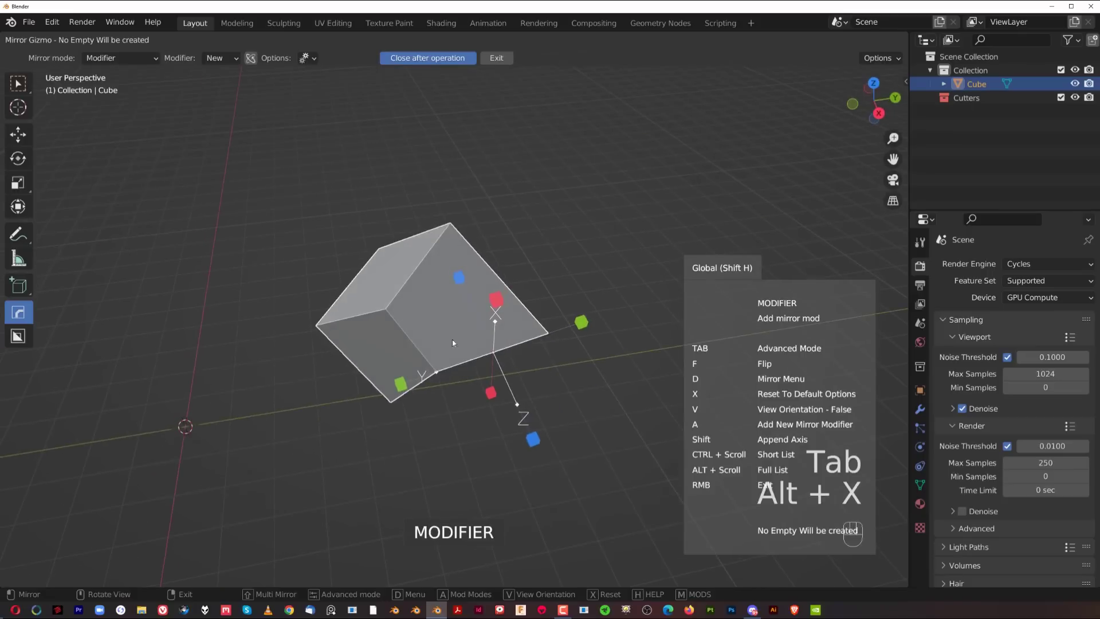
{"action": "right_click", "coordinate": [508, 355]}
{"action": "middle_click_drag", "start_coordinate": [508, 355], "coordinate": [505, 339]}
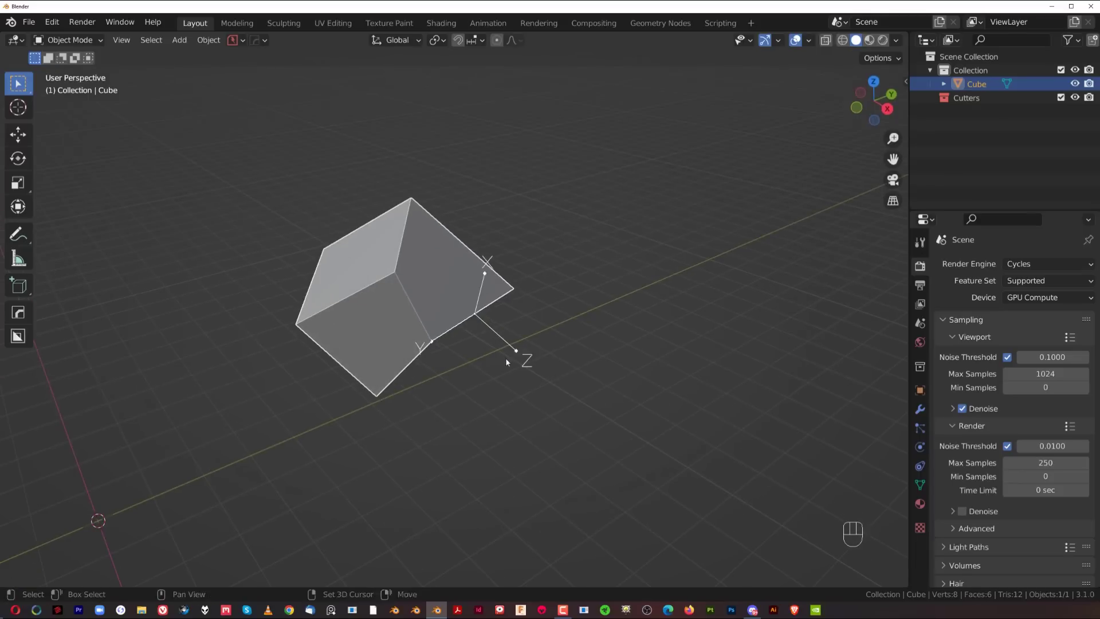
In Edit Mode, set the object's origin to the upper edge of the distorted cube.
{"action": "key", "text": "Tab"}
{"action": "key", "text": "shift+s"}
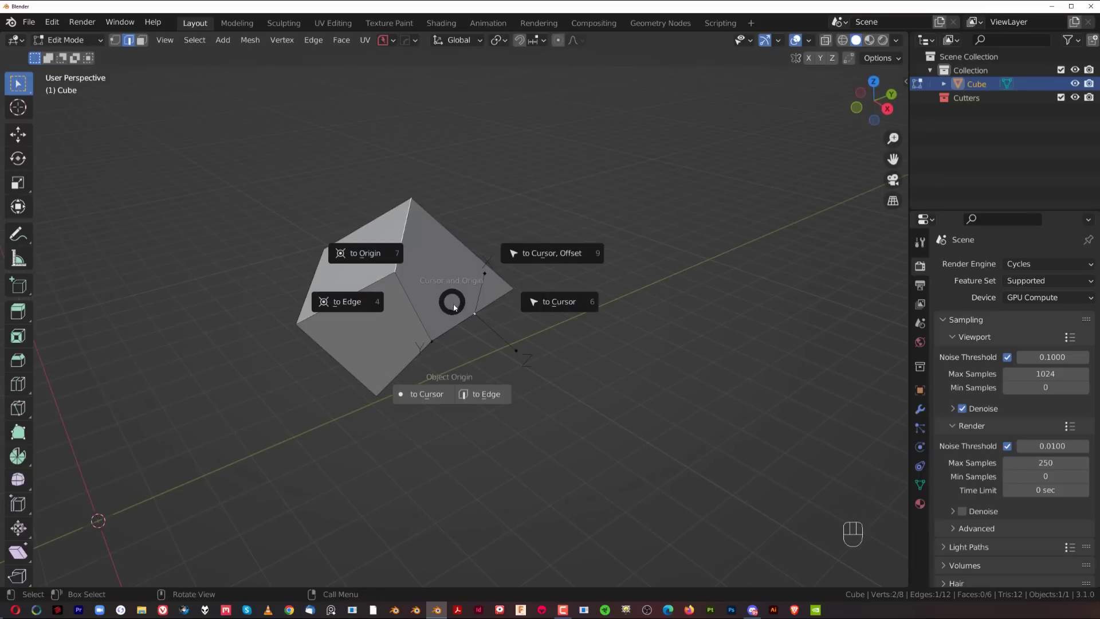
{"action": "left_click", "coordinate": [482, 394]}
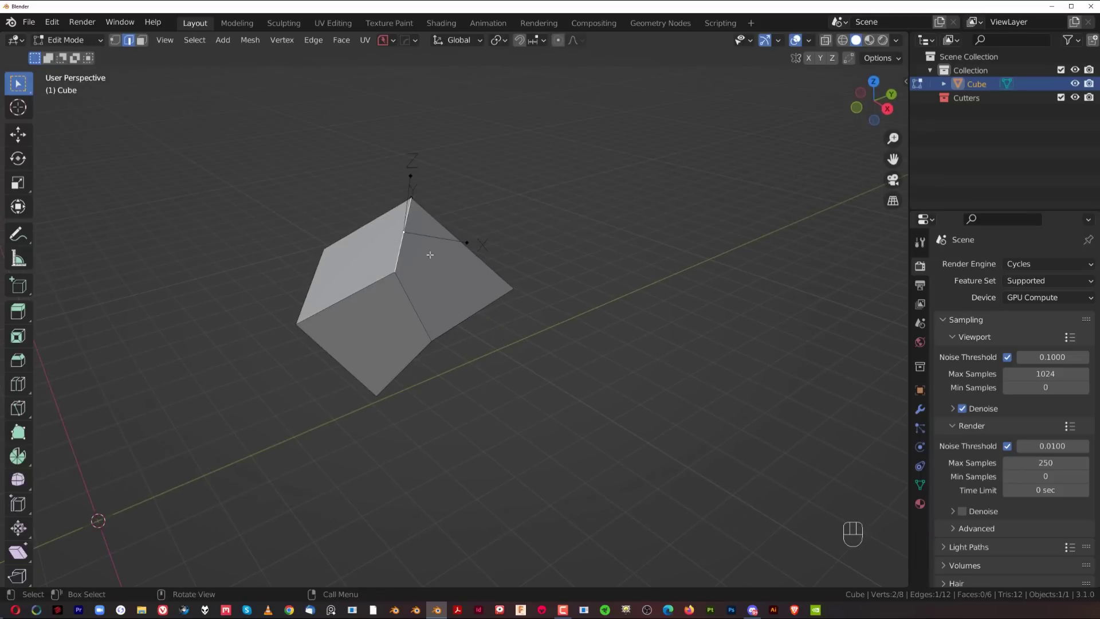
Set the object's origin back to the cube's lower edge and return to Object Mode.
{"action": "middle_click_drag", "start_coordinate": [484, 308], "coordinate": [458, 355]}
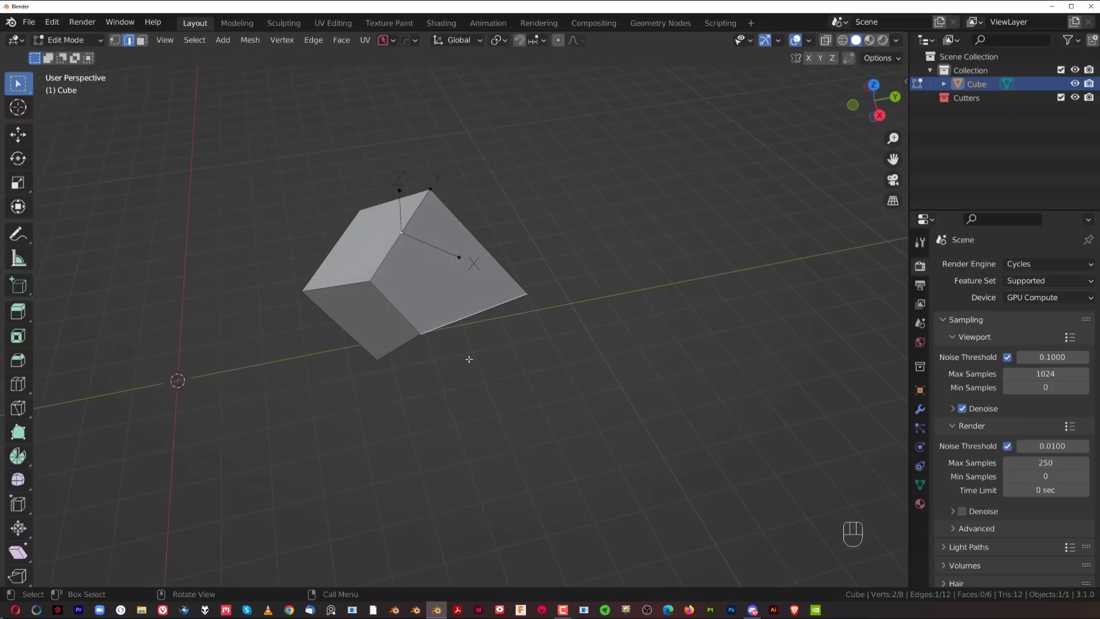
{"action": "key", "text": "shift+s"}
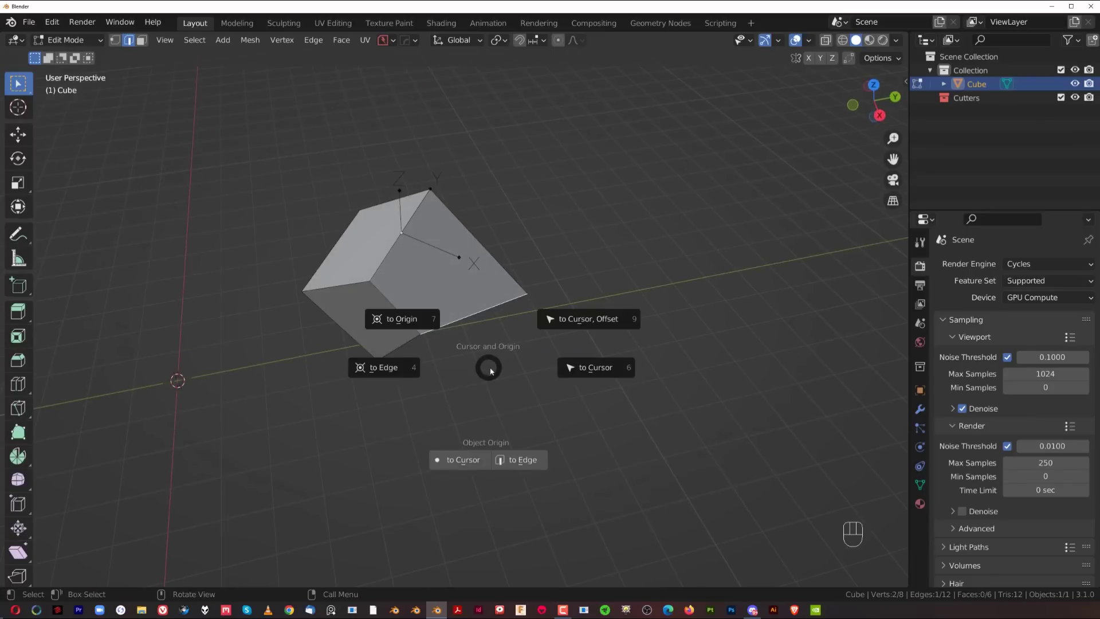
{"action": "left_click", "coordinate": [476, 461]}
{"action": "middle_click_drag", "start_coordinate": [475, 461], "coordinate": [437, 301]}
{"action": "key", "text": "Tab"}
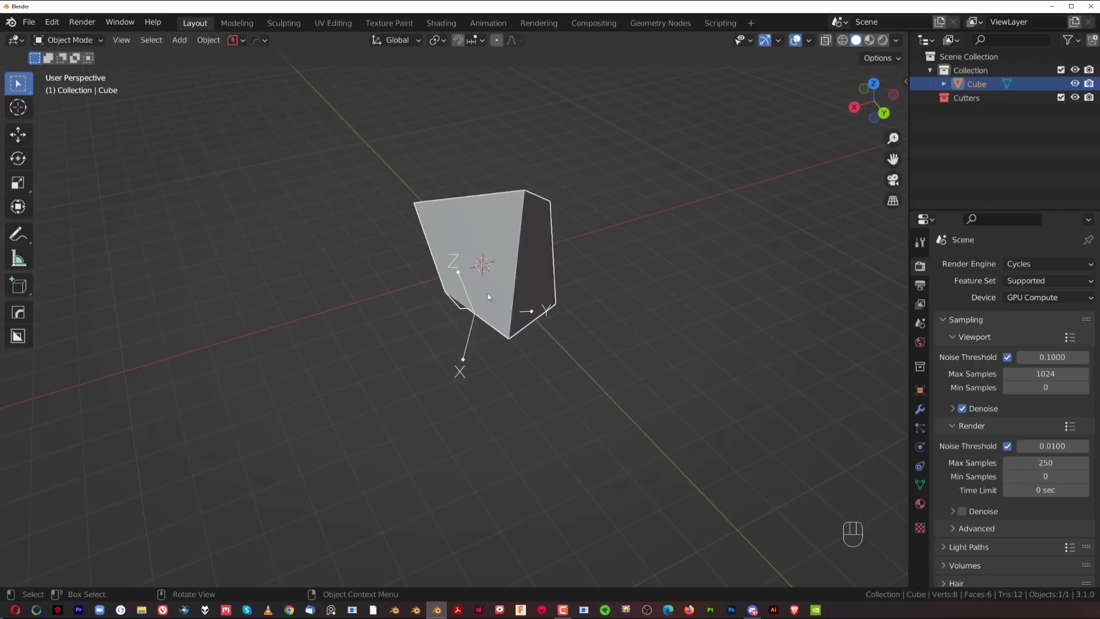
Try mirroring the cube in Object Mode along an axis of its edge-aligned origin, and undo the mirror.
{"action": "key", "text": "alt+x"}
{"action": "middle_click_drag", "start_coordinate": [499, 338], "coordinate": [526, 360]}
{"action": "middle_click_drag", "start_coordinate": [386, 302], "coordinate": [577, 291]}
{"action": "left_click", "coordinate": [577, 291]}
{"action": "middle_click_drag", "start_coordinate": [399, 315], "coordinate": [464, 288]}
{"action": "middle_click_drag", "start_coordinate": [421, 336], "coordinate": [497, 306]}
{"action": "key", "text": "ctrl+z"}
In Edit Mode, align only the rotation of the object's origin to the selected lower edge.
{"action": "key", "text": "Tab"}
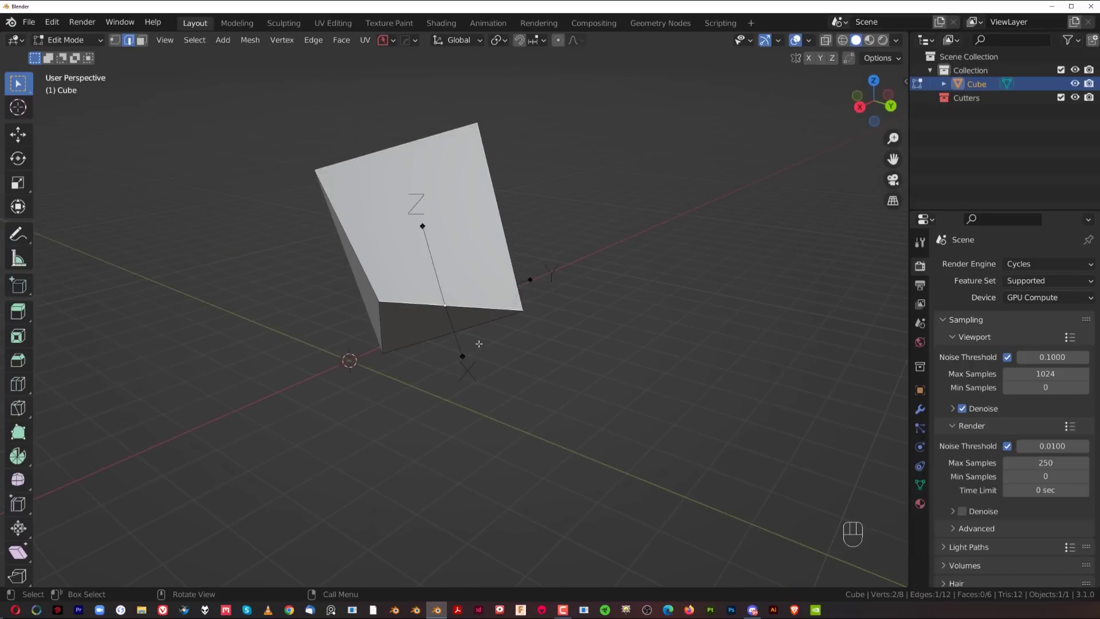
{"action": "key", "text": "shift+s"}
{"action": "key", "text": "ctrl"}
{"action": "left_click", "coordinate": [490, 429], "text": "ctrl"}
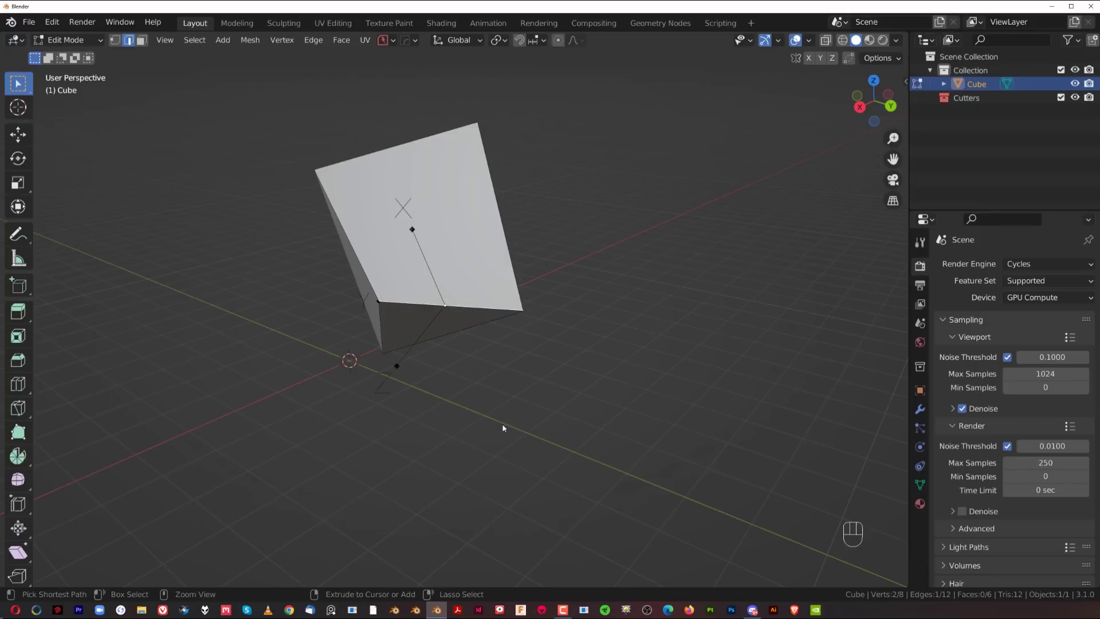
{"action": "middle_click_drag", "start_coordinate": [360, 343], "coordinate": [374, 306]}
{"action": "scroll", "coordinate": [299, 349], "scroll_direction": "down", "scroll_amount": 3}
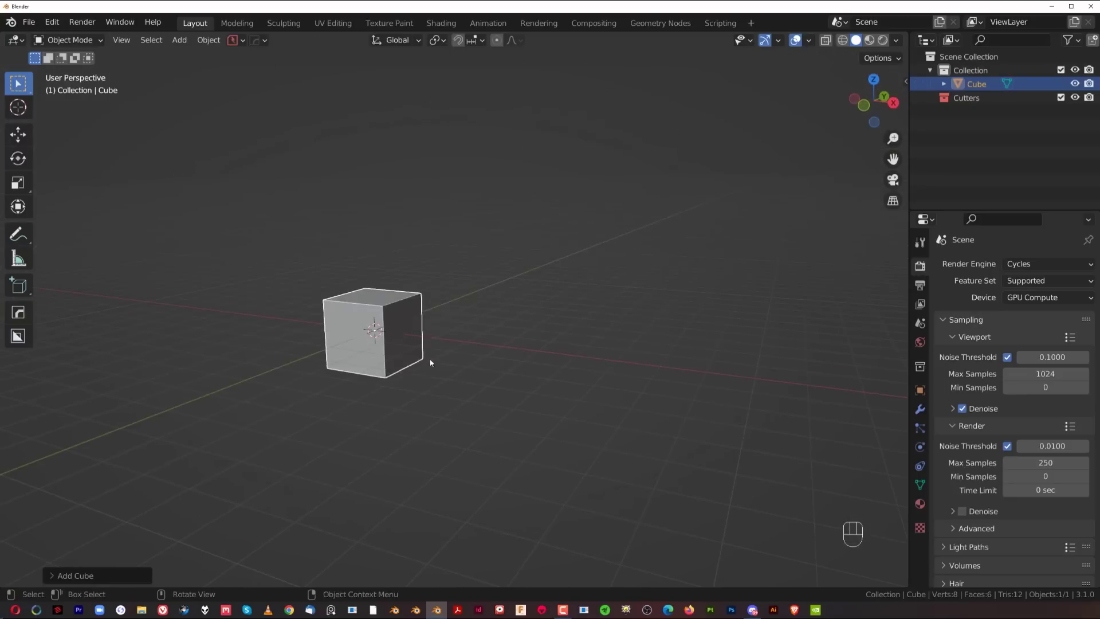
Duplicate the cube three times and spread the copies freely around the original.
{"action": "key", "text": "shift+d"}
{"action": "left_click", "coordinate": [599, 275]}
{"action": "key", "text": "shift+d"}
{"action": "left_click", "coordinate": [399, 195]}
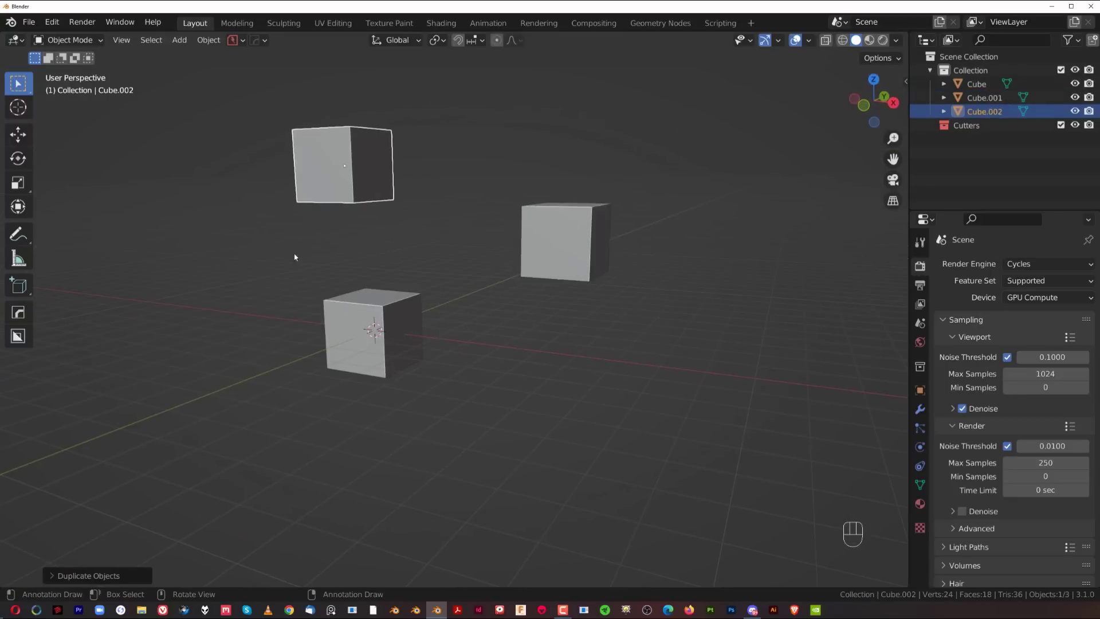
{"action": "key", "text": "shift+d"}
{"action": "left_click", "coordinate": [176, 347]}
Select all four cubes with Cube.001 active and set the selected objects' origins to the active object.
{"action": "scroll", "coordinate": [275, 332], "scroll_direction": "down", "scroll_amount": 1}
{"action": "middle_click_drag", "start_coordinate": [398, 309], "coordinate": [390, 327]}
{"action": "left_click", "coordinate": [391, 326], "text": "shift"}
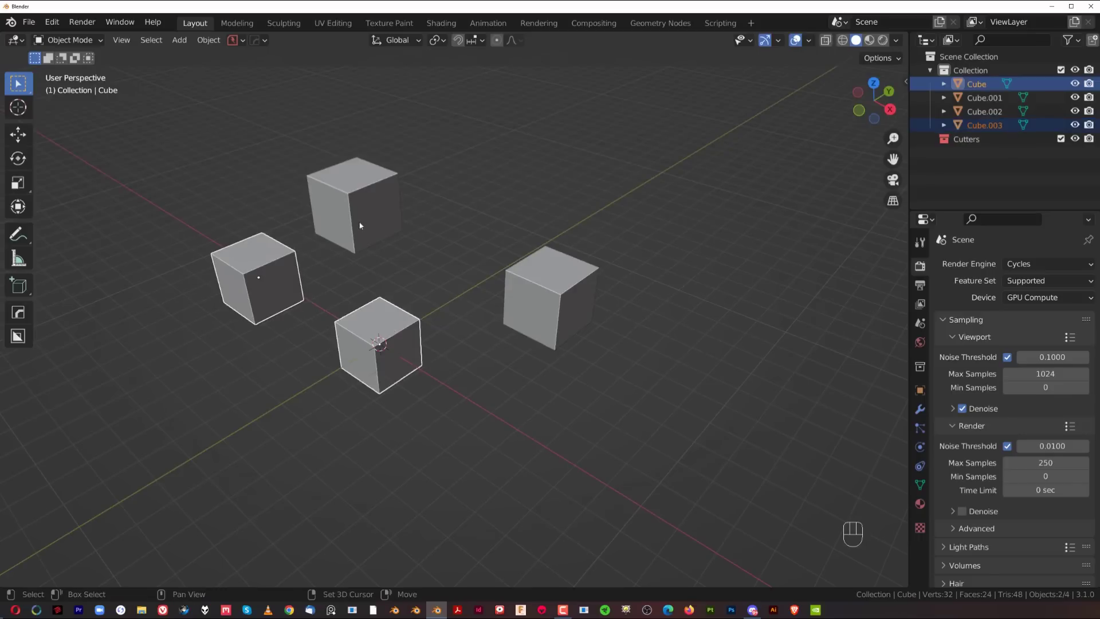
{"action": "left_click", "coordinate": [358, 221], "text": "shift"}
{"action": "left_click", "coordinate": [568, 310], "text": "shift"}
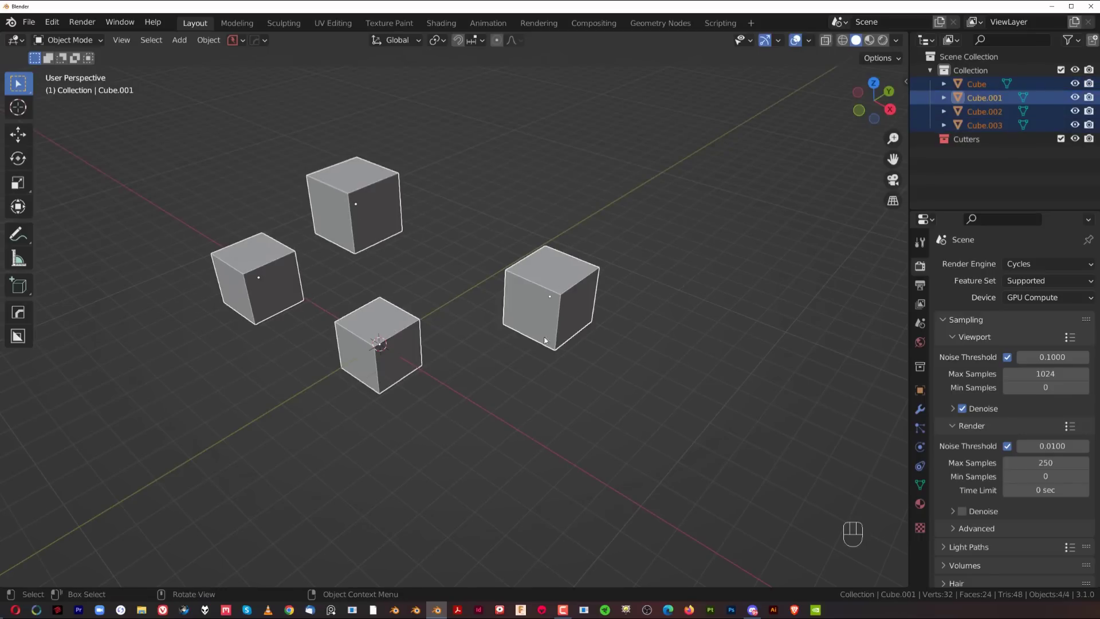
{"action": "middle_click_drag", "start_coordinate": [462, 290], "coordinate": [598, 337]}
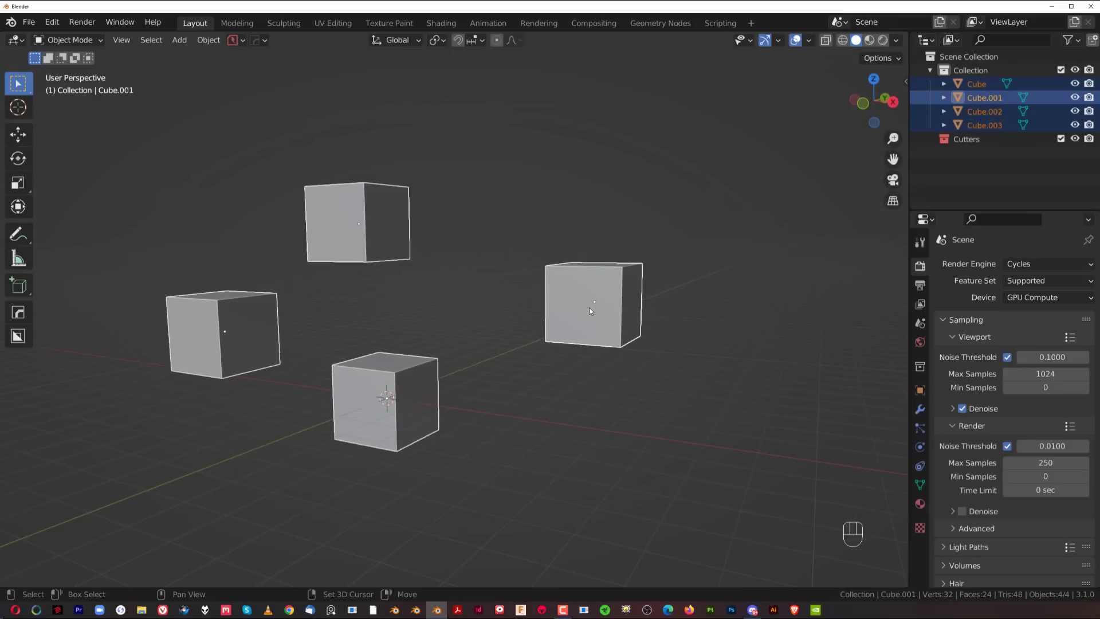
{"action": "middle_click_drag", "start_coordinate": [589, 311], "coordinate": [413, 360]}
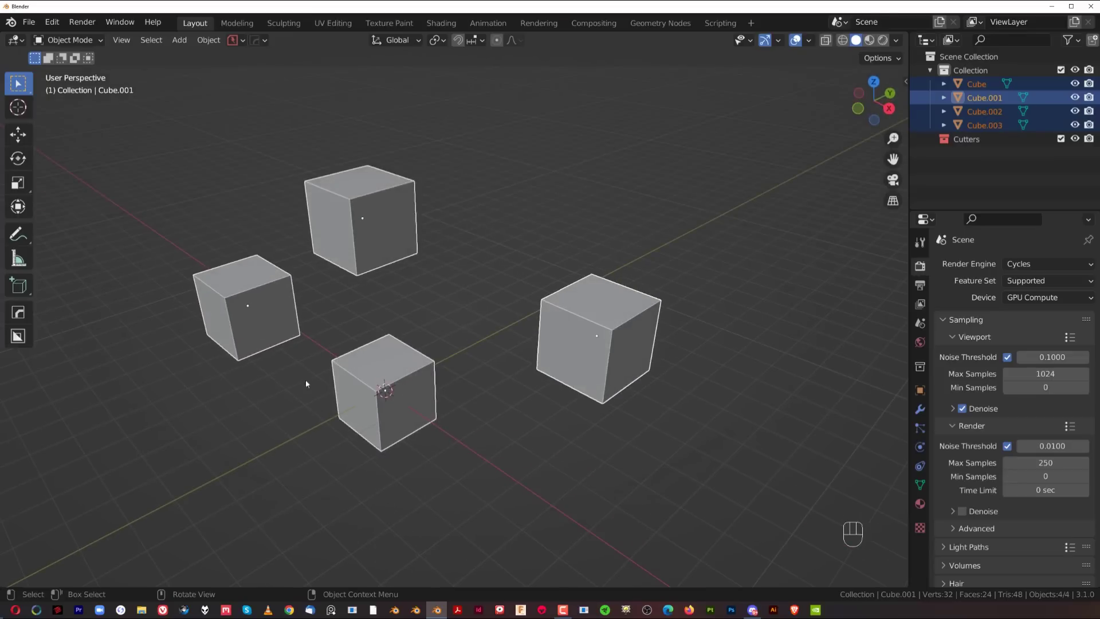
{"action": "key", "text": "shift+s"}
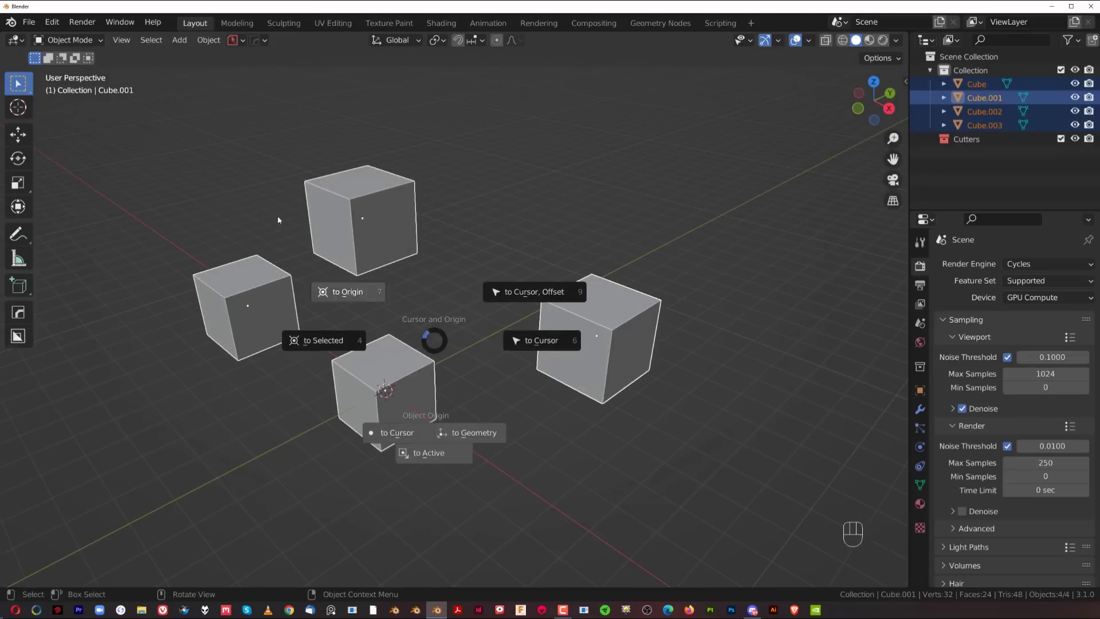
{"action": "left_click", "coordinate": [453, 456]}
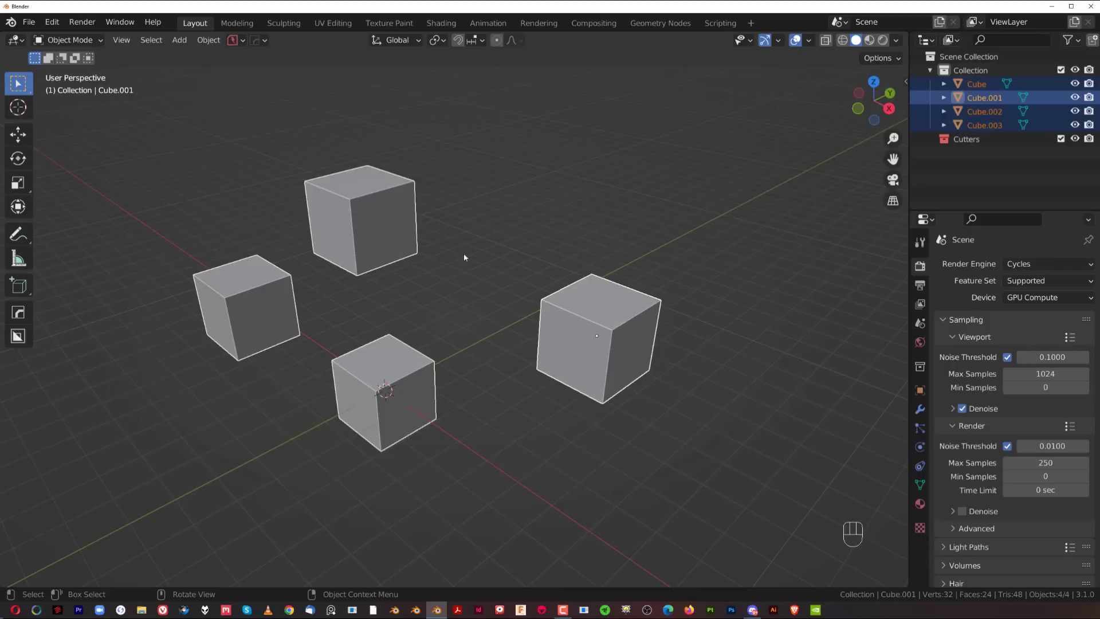
Set the transform pivot to Individual Origins and try rotating the three other cubes about their shared origin.
{"action": "left_click", "coordinate": [602, 329]}
{"action": "scroll", "coordinate": [603, 329], "scroll_direction": "down", "scroll_amount": 3}
{"action": "left_click", "coordinate": [400, 259]}
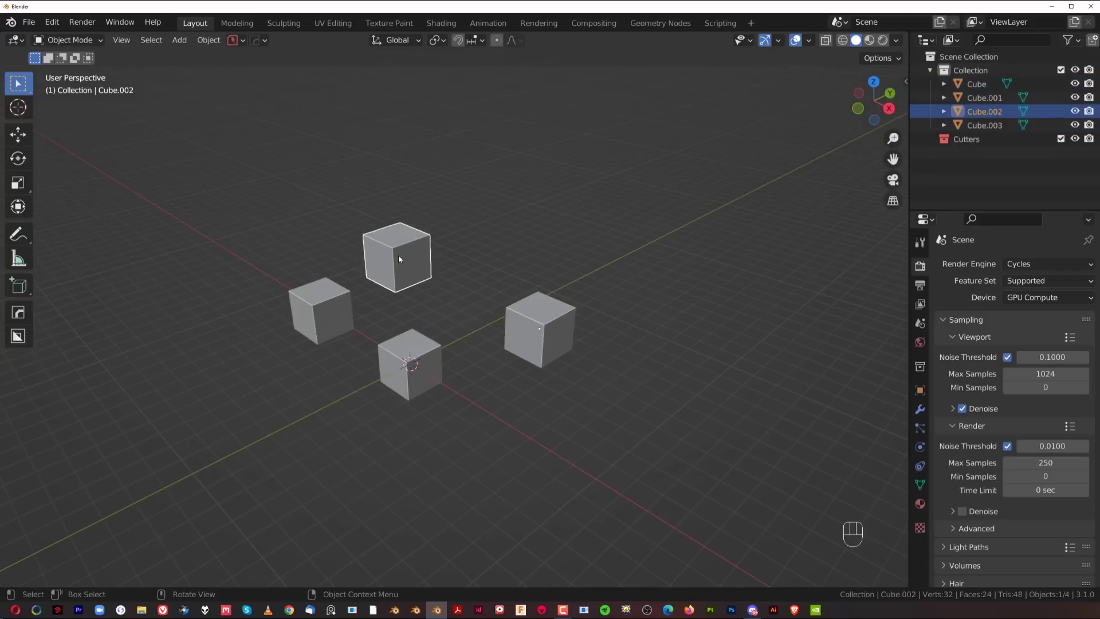
{"action": "left_click", "coordinate": [437, 40]}
{"action": "left_click", "coordinate": [491, 84]}
{"action": "key", "text": "r"}
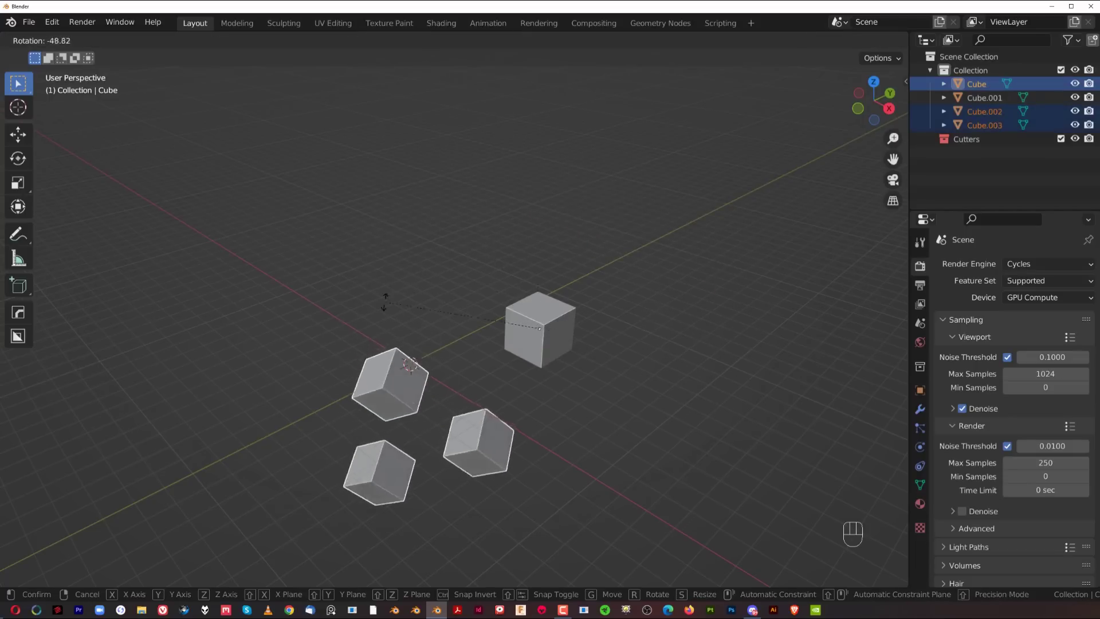
{"action": "right_click", "coordinate": [545, 306]}
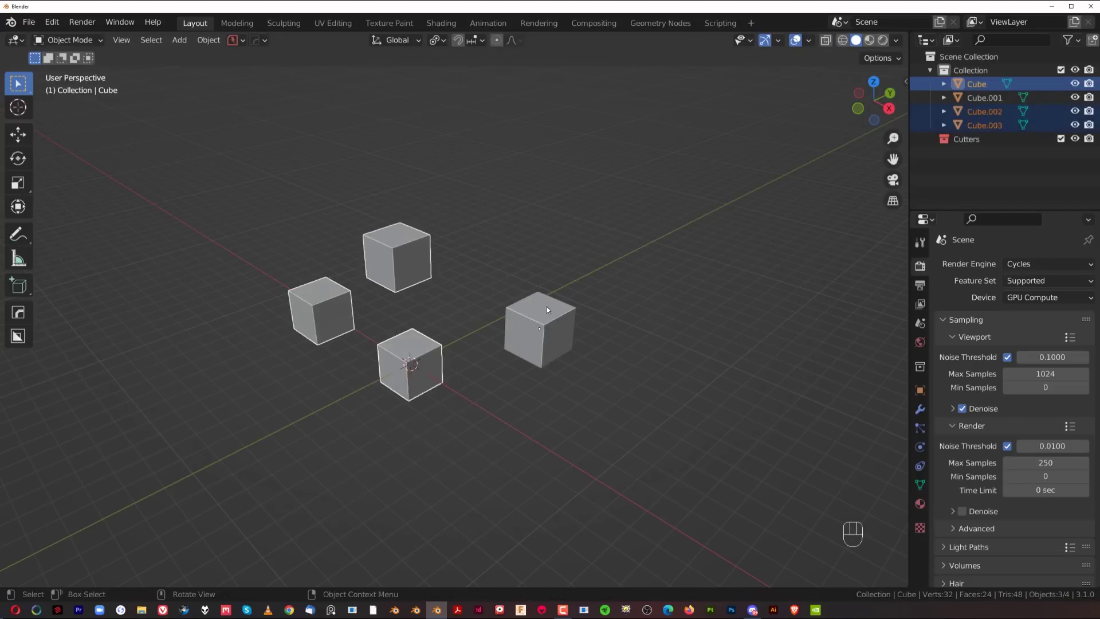
Add Cube.001 to the selection as the active object and apply the to Active origin option again.
{"action": "left_click", "coordinate": [507, 330], "text": "shift"}
{"action": "key", "text": "shift+s"}
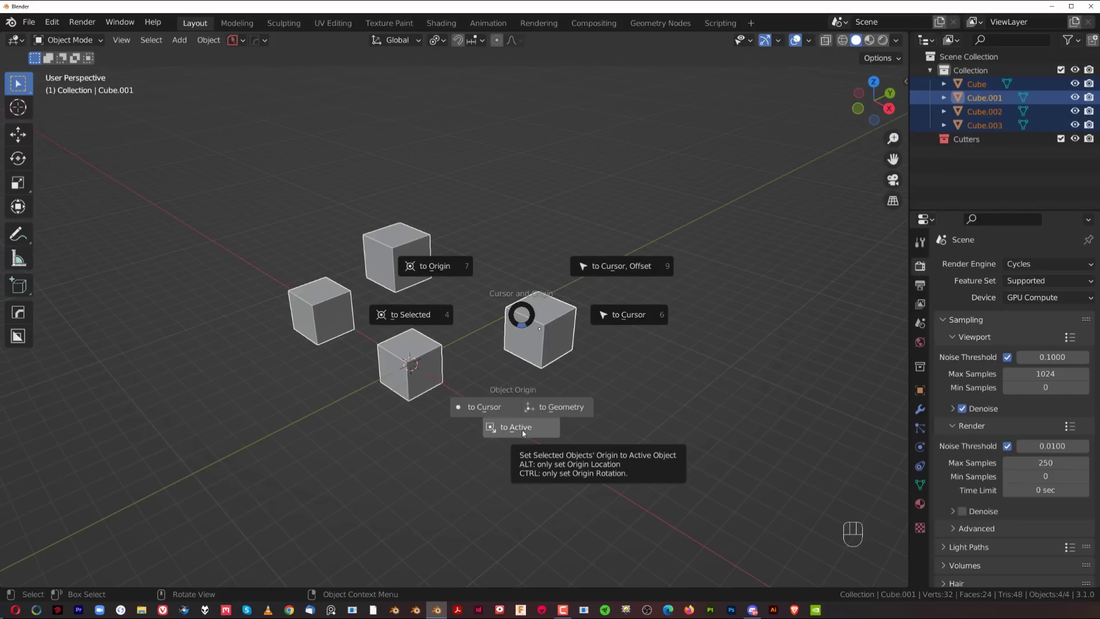
{"action": "left_click", "coordinate": [522, 434]}
Rotate Cube.001 freely on its own, and select the upper cube, Cube.002.
{"action": "left_click", "coordinate": [559, 321]}
{"action": "key", "text": "r"}
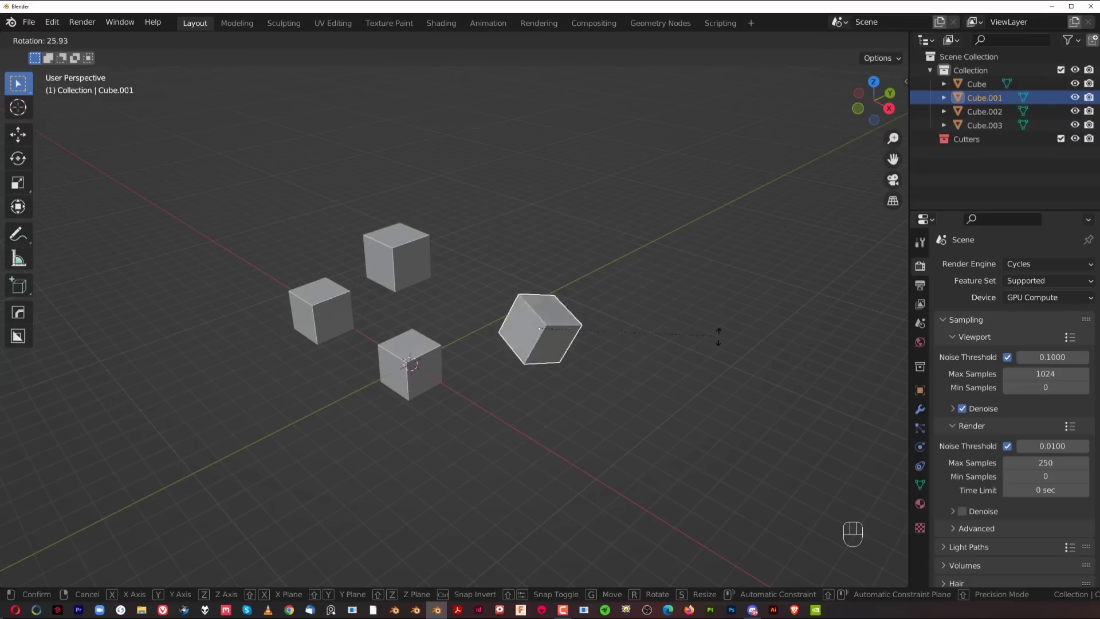
{"action": "left_click", "coordinate": [683, 450]}
{"action": "left_click", "coordinate": [392, 261]}
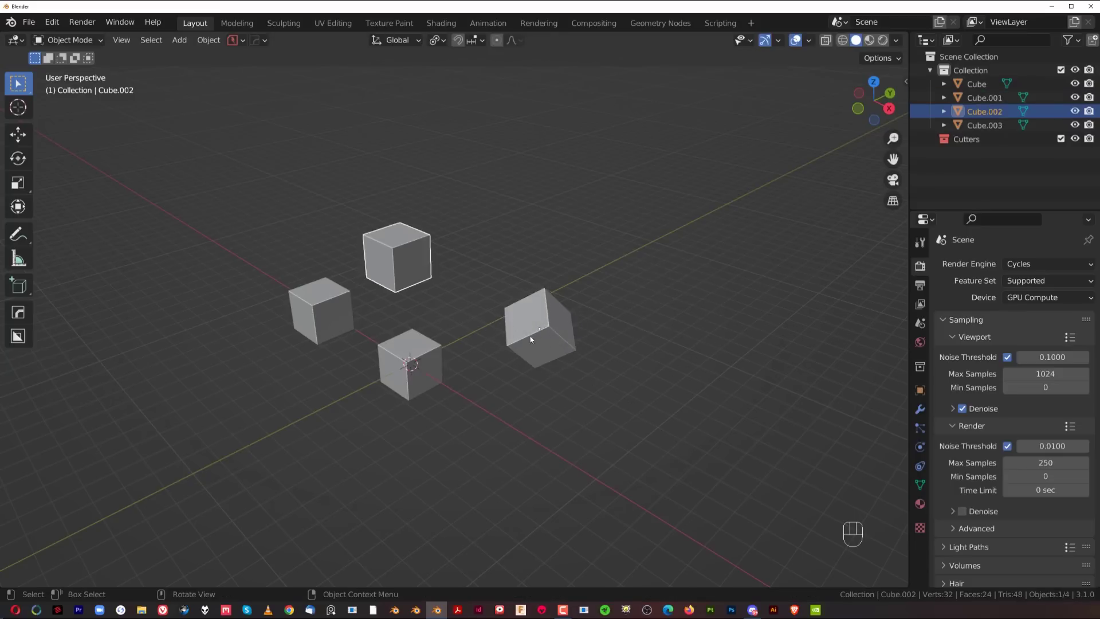
{"action": "middle_click_drag", "start_coordinate": [398, 337], "coordinate": [436, 322]}
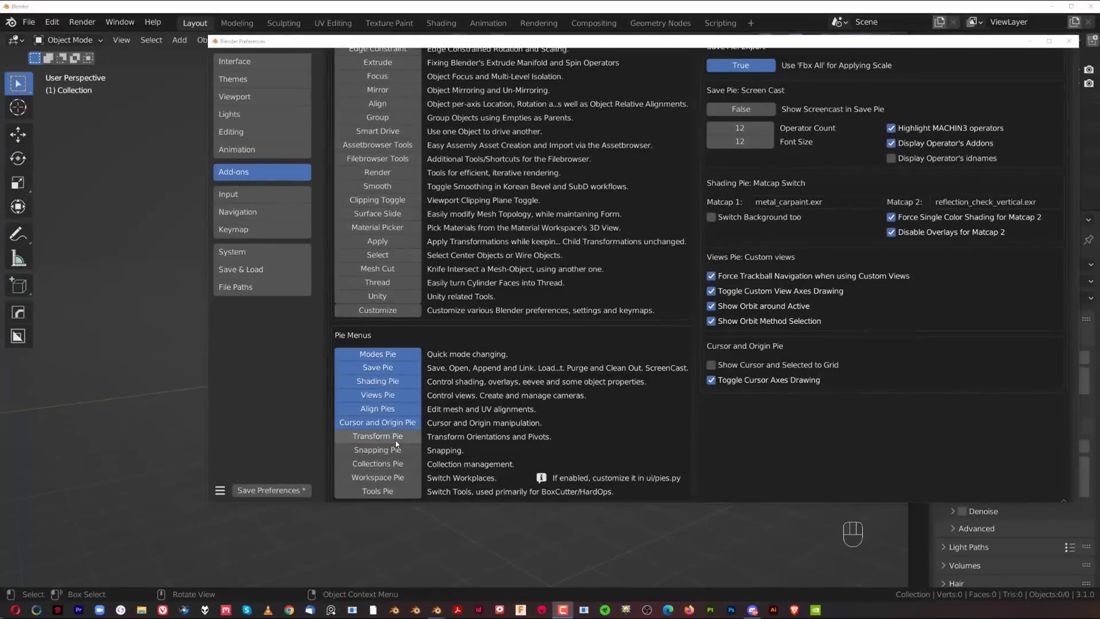
Enable the Transform Pie in the MACHIN3tools preferences, save the preferences and close the window.
{"action": "left_click", "coordinate": [396, 437]}
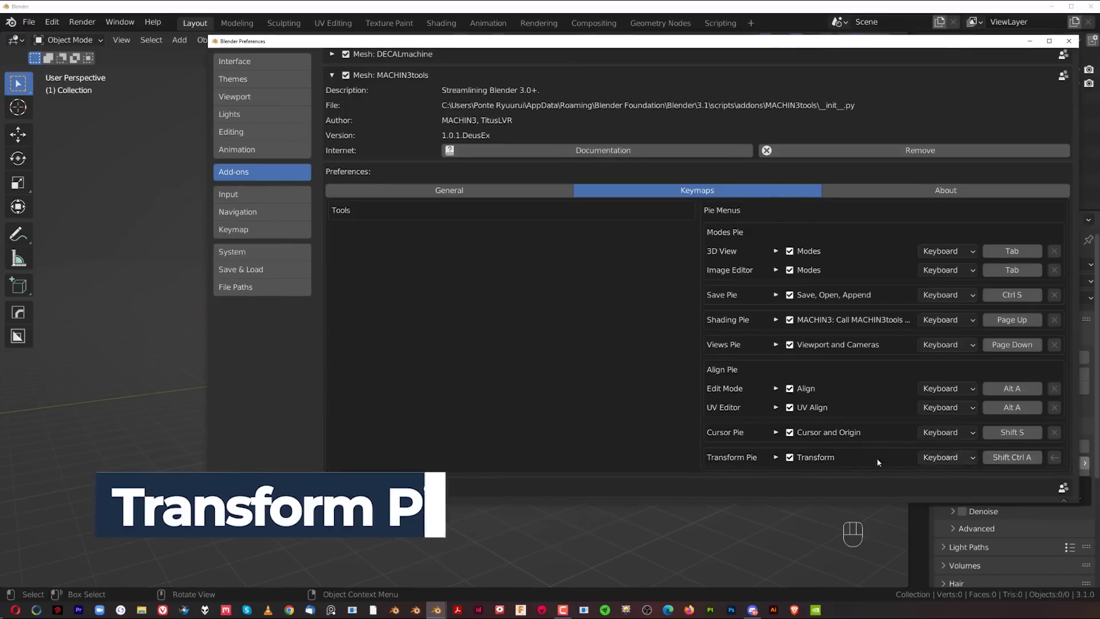
{"action": "left_click", "coordinate": [271, 490]}
{"action": "left_click", "coordinate": [1069, 40]}
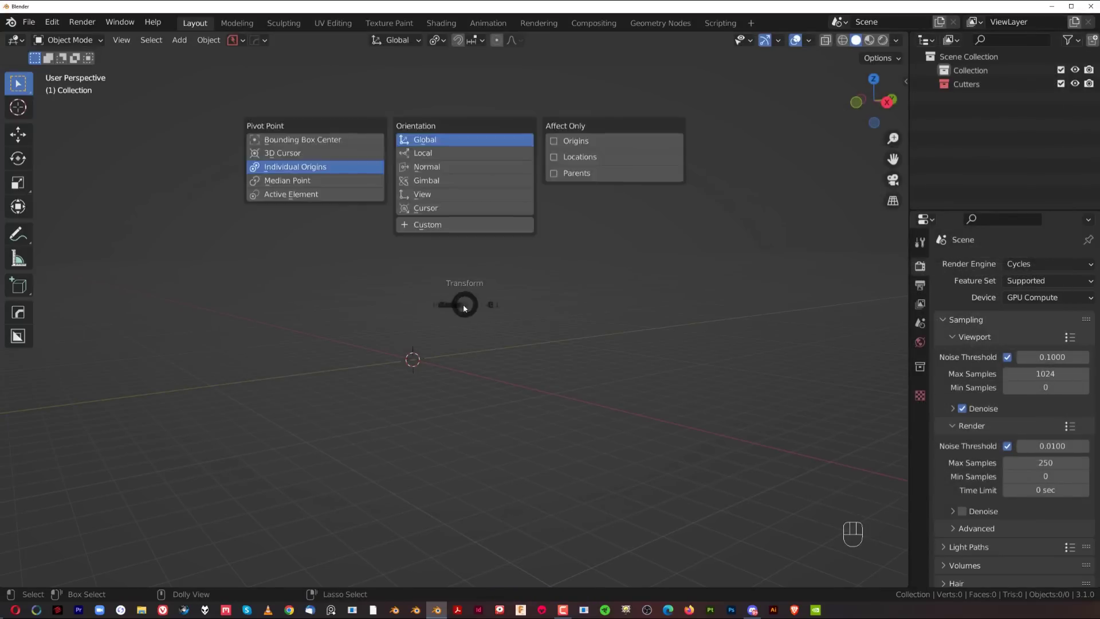
Compare the Transform pie's pivot, orientation and Affect Only options with the standard orientation and pivot point lists.
{"action": "key", "text": "shift+ctrl+a"}
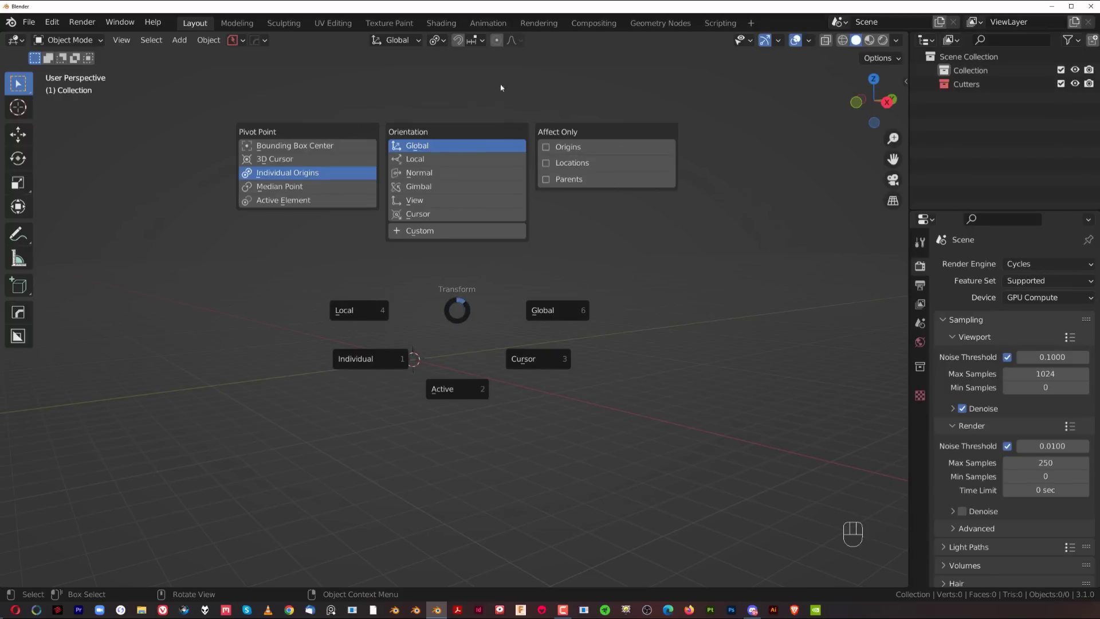
{"action": "left_click", "coordinate": [457, 101]}
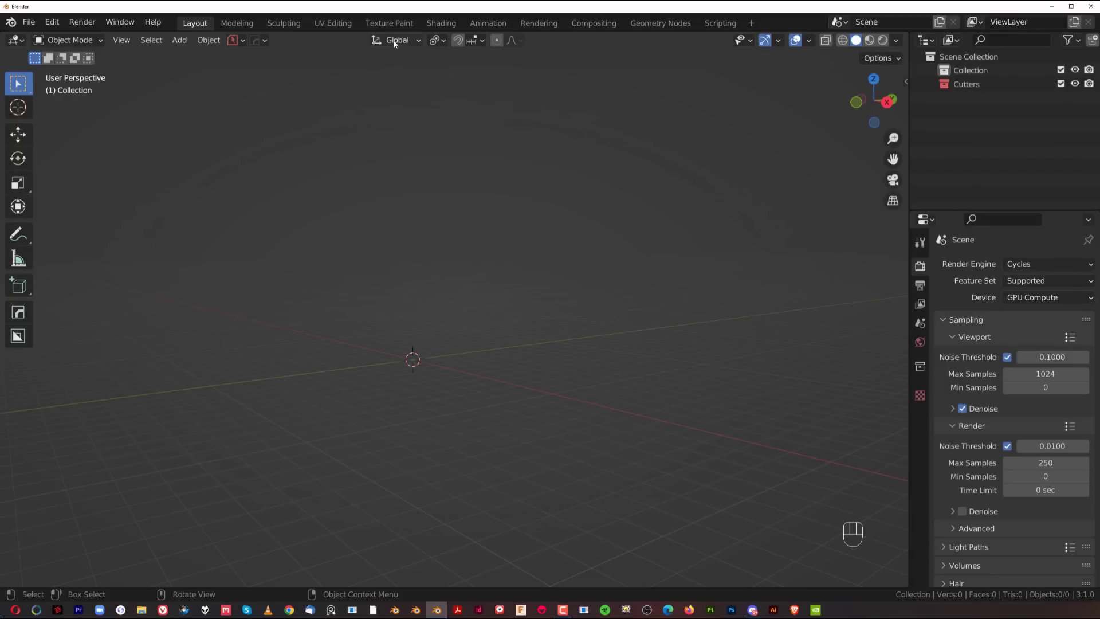
{"action": "left_click", "coordinate": [395, 41]}
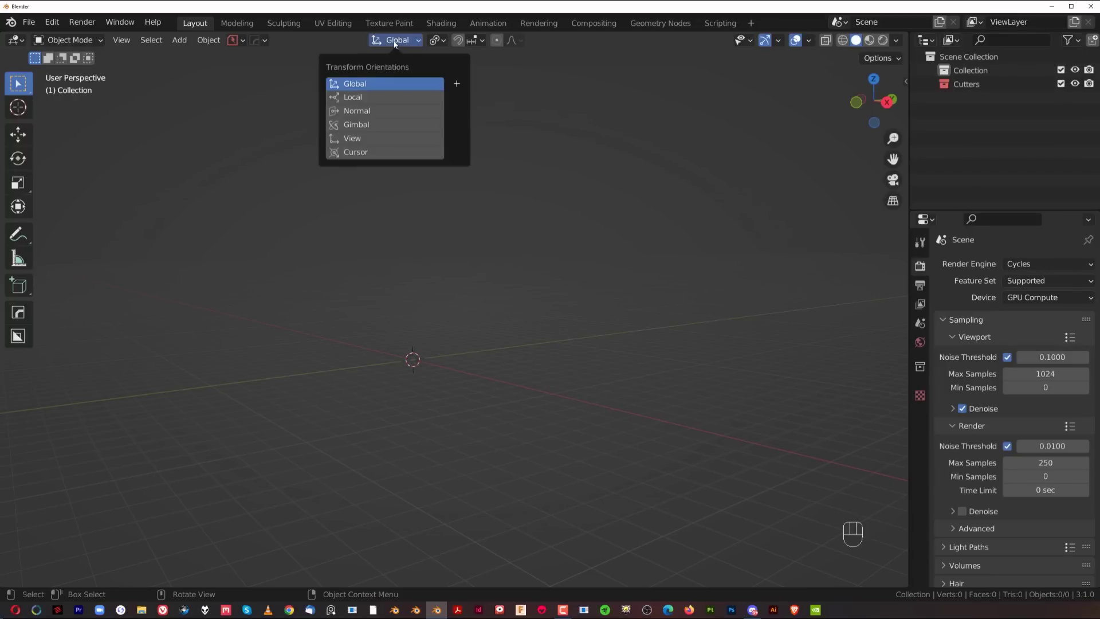
{"action": "left_click", "coordinate": [437, 40]}
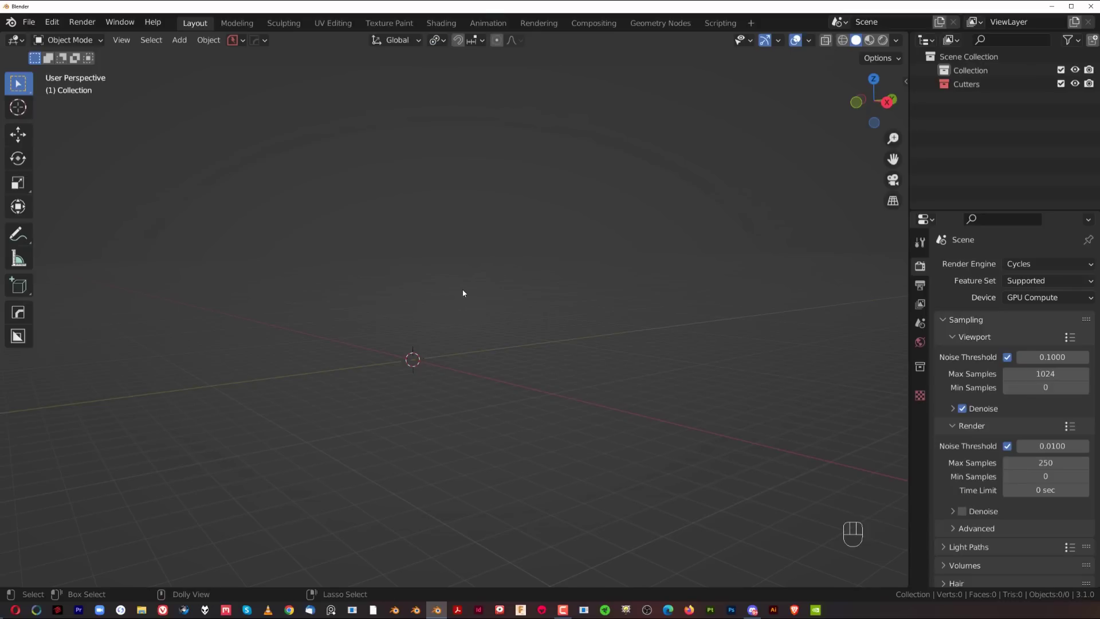
{"action": "key", "text": "shift+space"}
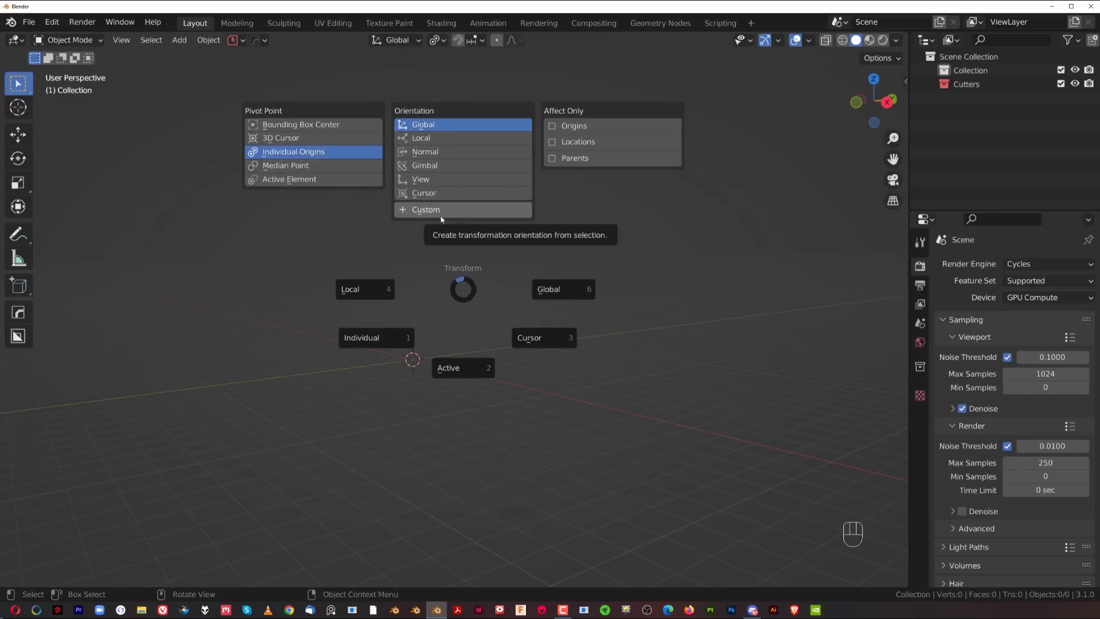
{"action": "key", "text": "Escape"}
Add a mesh cube to the empty scene.
{"action": "key", "text": "shift+a"}
{"action": "mouse_move", "coordinate": [447, 311]}
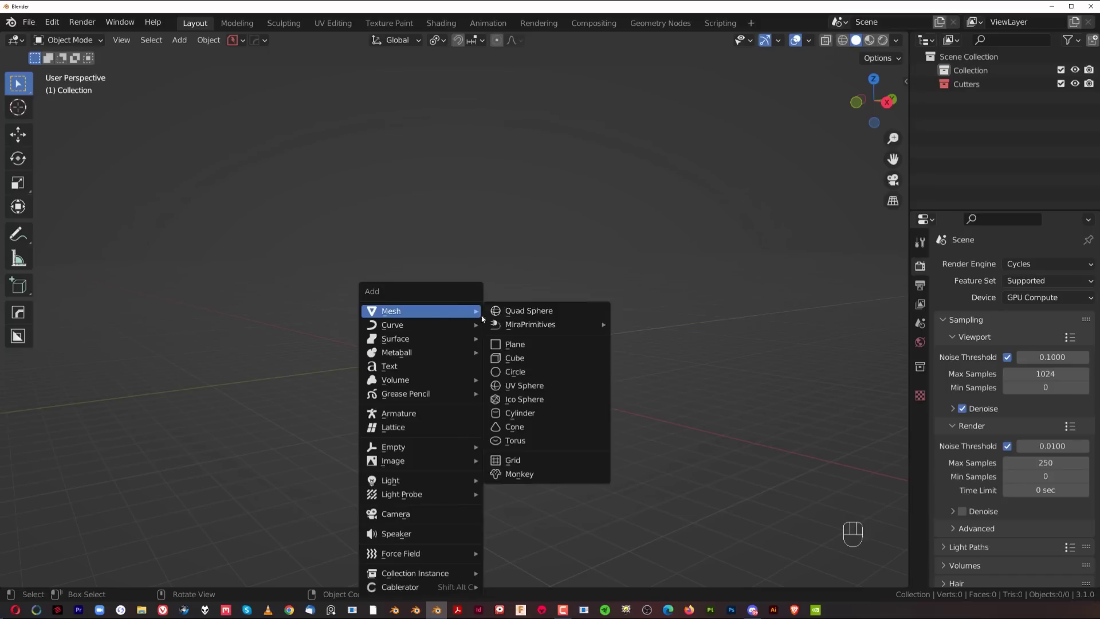
{"action": "left_click", "coordinate": [528, 360]}
{"action": "middle_click_drag", "start_coordinate": [533, 369], "coordinate": [507, 345]}
{"action": "scroll", "coordinate": [505, 346], "scroll_direction": "up", "scroll_amount": 2}
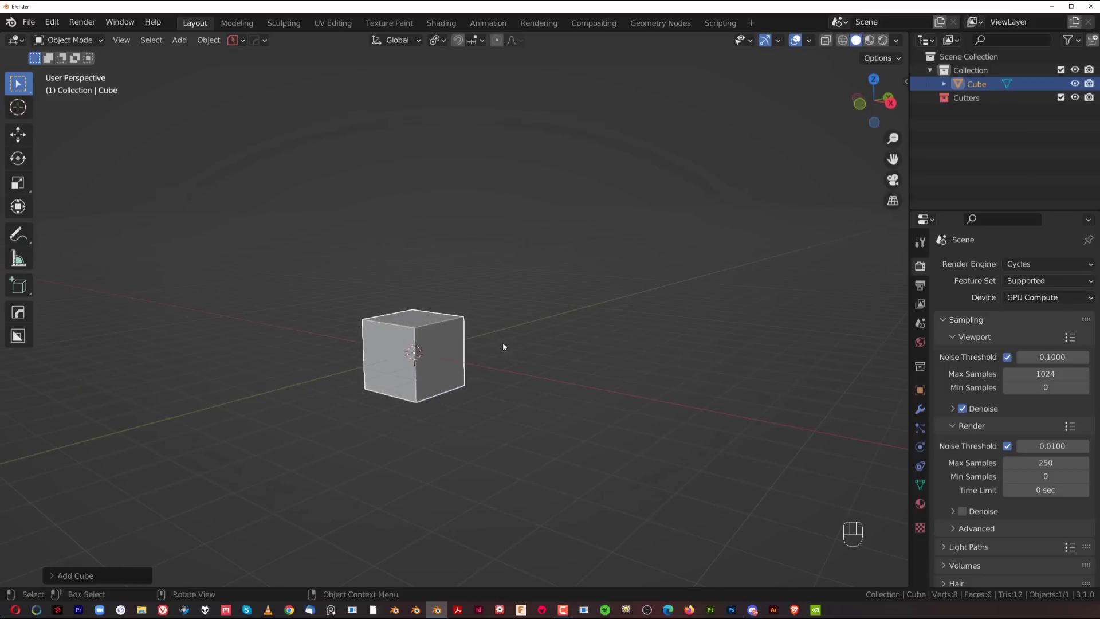
{"action": "middle_click_drag", "start_coordinate": [467, 367], "coordinate": [516, 345], "text": "shift"}
{"action": "scroll", "coordinate": [506, 355], "scroll_direction": "up", "scroll_amount": 2}
{"action": "scroll", "coordinate": [569, 369], "scroll_direction": "down", "scroll_amount": 2}
Try moving the cube along the global Z, X and Y axes and rotating it freely, cancelling the transforms.
{"action": "key", "text": "g"}
{"action": "key", "text": "z"}
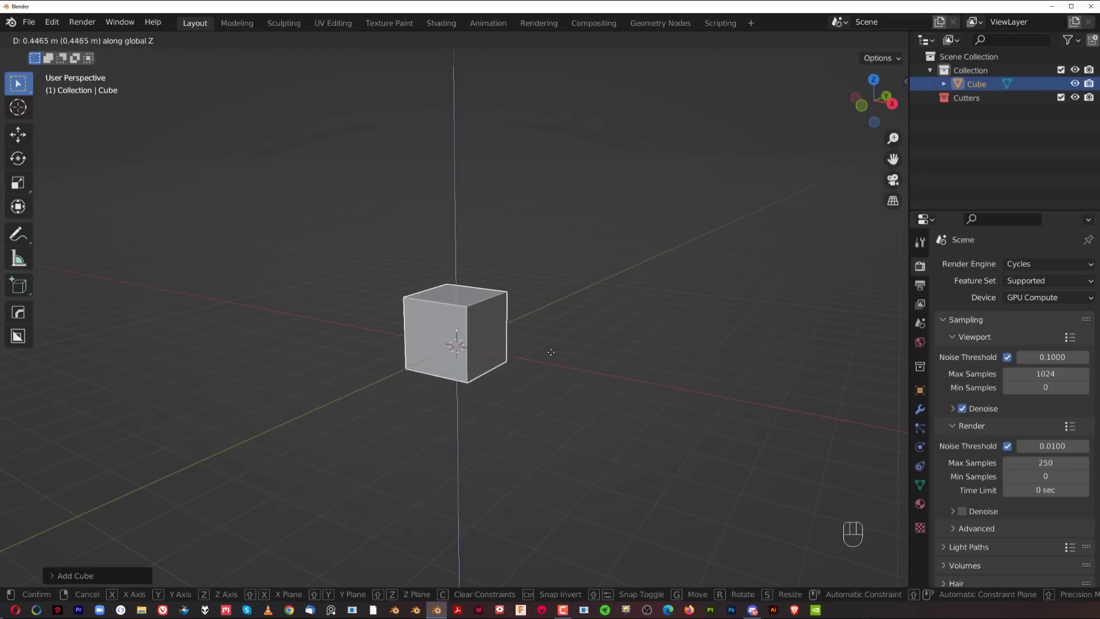
{"action": "key", "text": "r"}
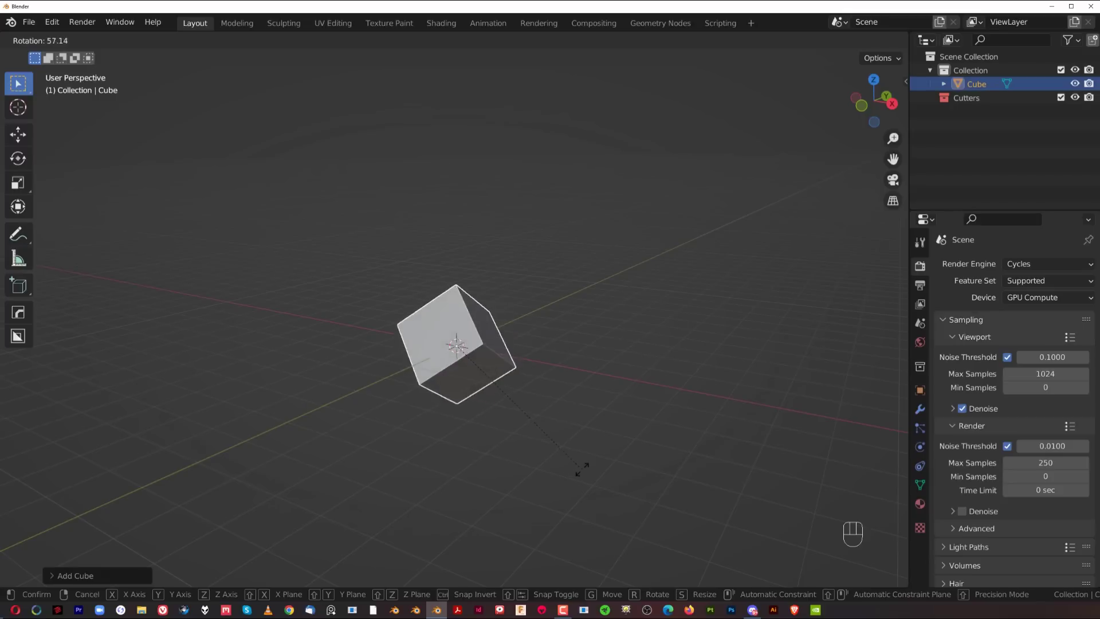
{"action": "key", "text": "Escape"}
{"action": "key", "text": "g"}
{"action": "key", "text": "z"}
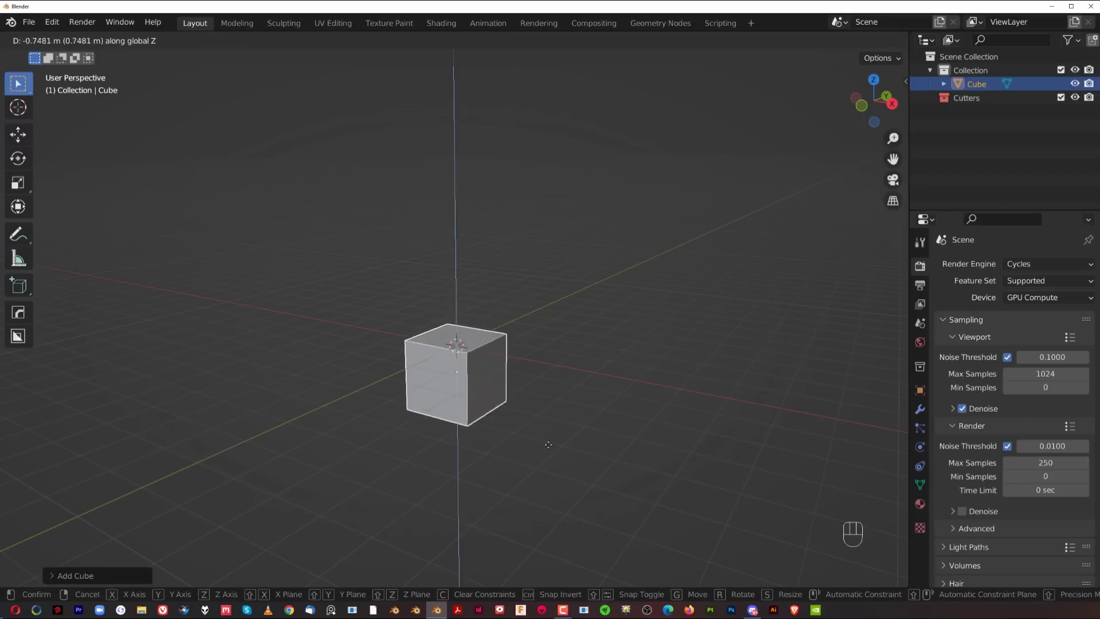
{"action": "key", "text": "x"}
{"action": "key", "text": "y"}
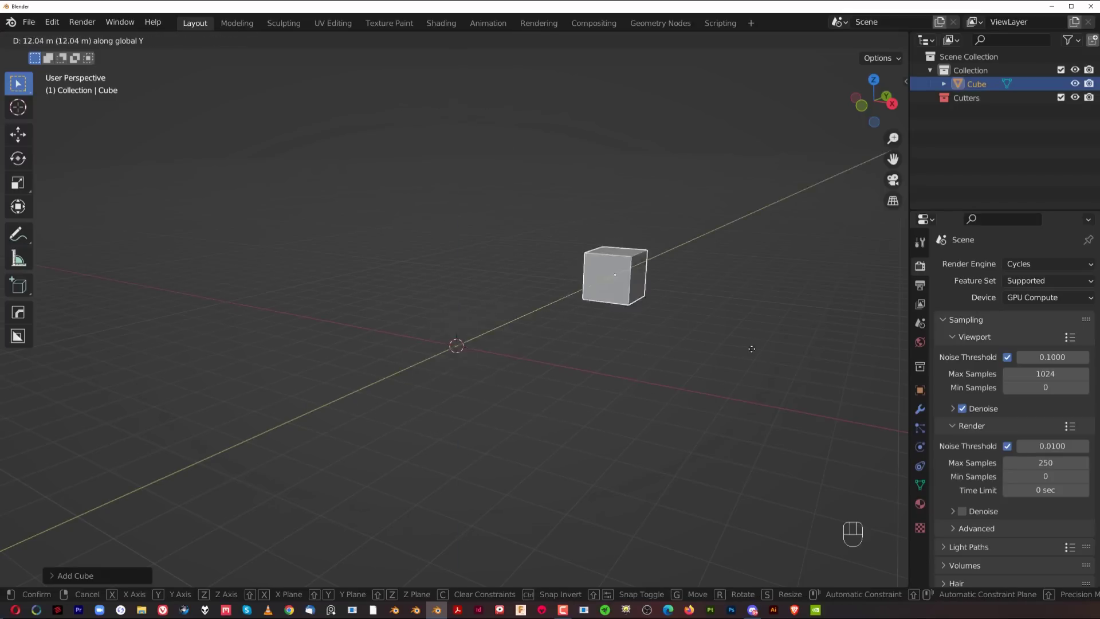
{"action": "key", "text": "Escape"}
In Edit Mode, bevel one upper edge of the cube into a wide slanted face.
{"action": "scroll", "coordinate": [429, 401], "scroll_direction": "down", "scroll_amount": 1}
{"action": "middle_click_drag", "start_coordinate": [460, 356], "coordinate": [444, 359], "text": "shift"}
{"action": "scroll", "coordinate": [441, 349], "scroll_direction": "up", "scroll_amount": 2}
{"action": "key", "text": "Tab"}
{"action": "left_click", "coordinate": [463, 404]}
{"action": "left_click", "coordinate": [461, 325]}
{"action": "key", "text": "ctrl+b"}
{"action": "left_click", "coordinate": [537, 353]}
Switch to face selection and select the slanted bevel face.
{"action": "key", "text": "Tab"}
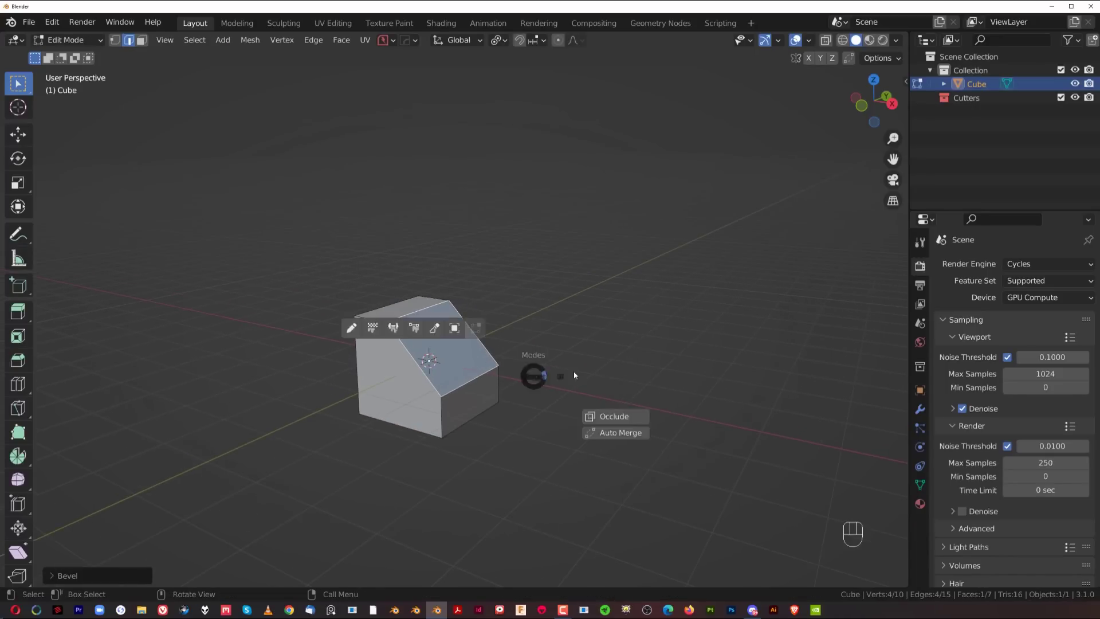
{"action": "left_click", "coordinate": [542, 375]}
{"action": "left_click", "coordinate": [458, 350]}
{"action": "middle_click_drag", "start_coordinate": [329, 331], "coordinate": [530, 380]}
{"action": "scroll", "coordinate": [449, 357], "scroll_direction": "down", "scroll_amount": 1}
{"action": "middle_click_drag", "start_coordinate": [514, 338], "coordinate": [405, 301]}
{"action": "middle_click_drag", "start_coordinate": [437, 342], "coordinate": [470, 367]}
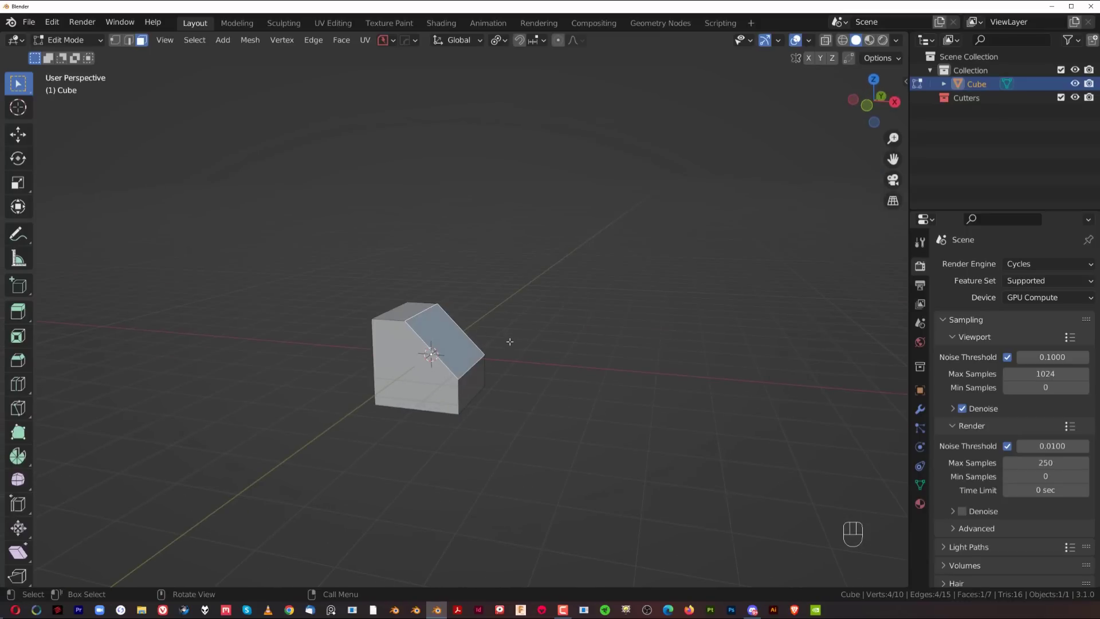
Create a custom transform orientation from the selected slanted face.
{"action": "left_click", "coordinate": [499, 40]}
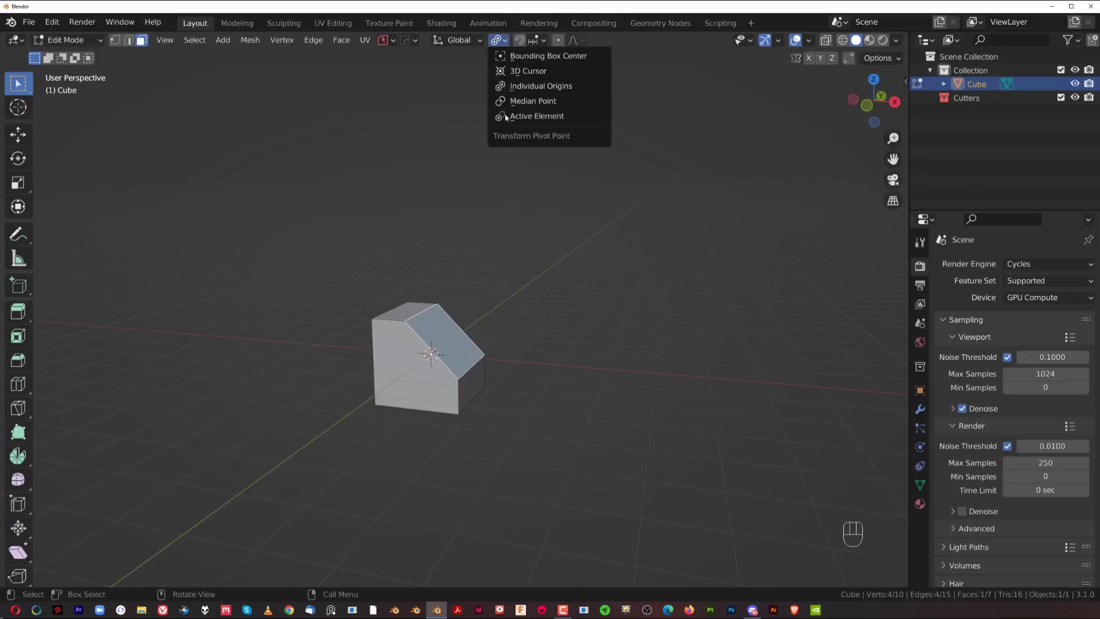
{"action": "left_click", "coordinate": [470, 40]}
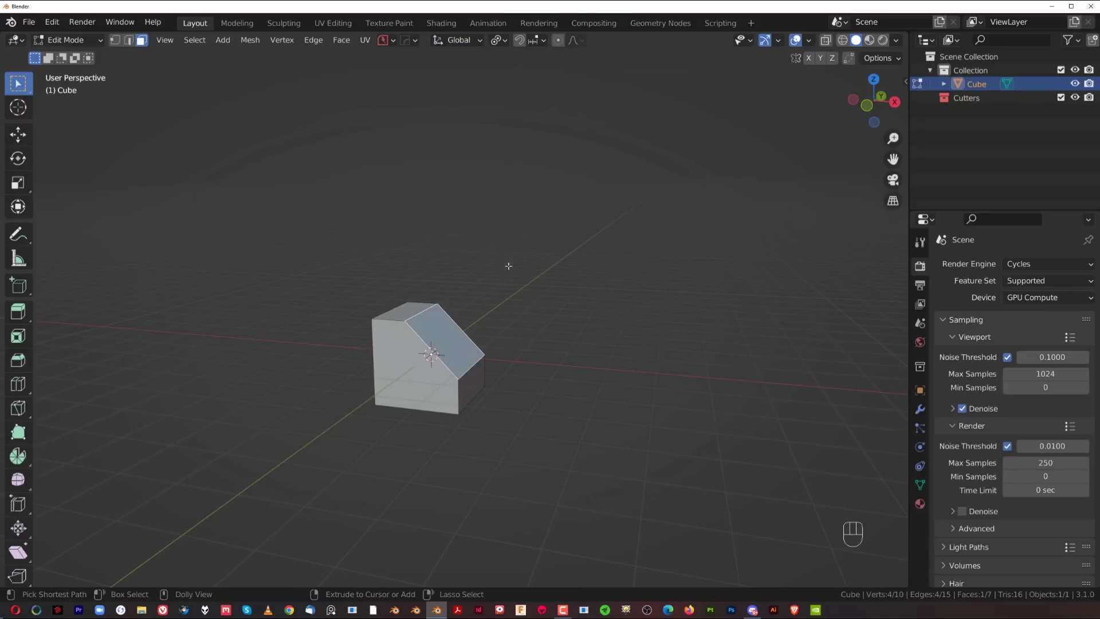
{"action": "key", "text": "shift+space"}
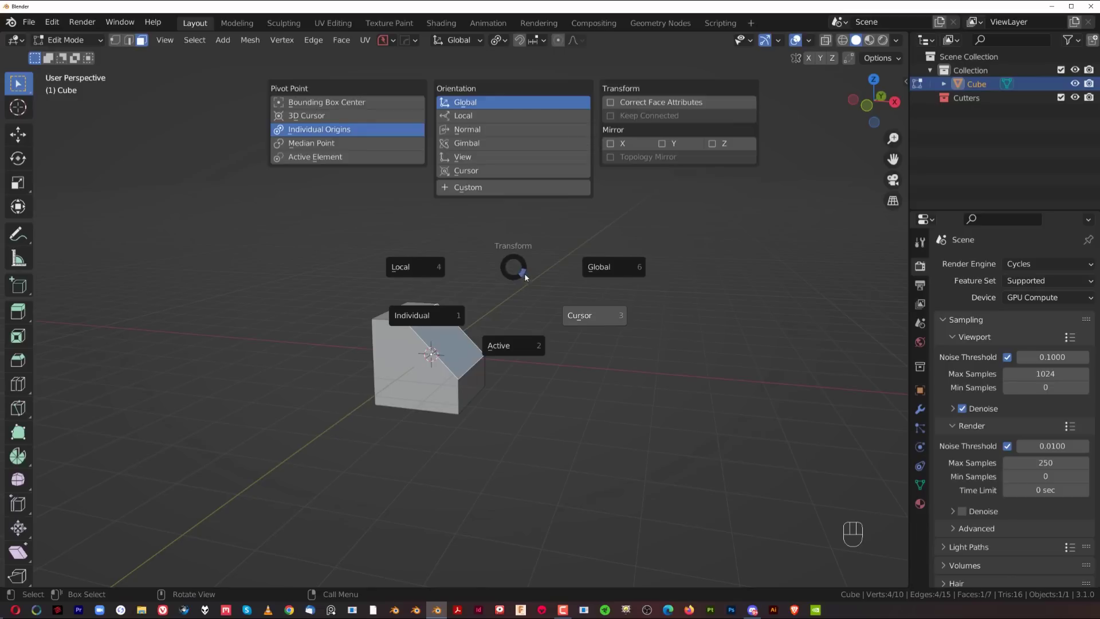
{"action": "left_click", "coordinate": [494, 189]}
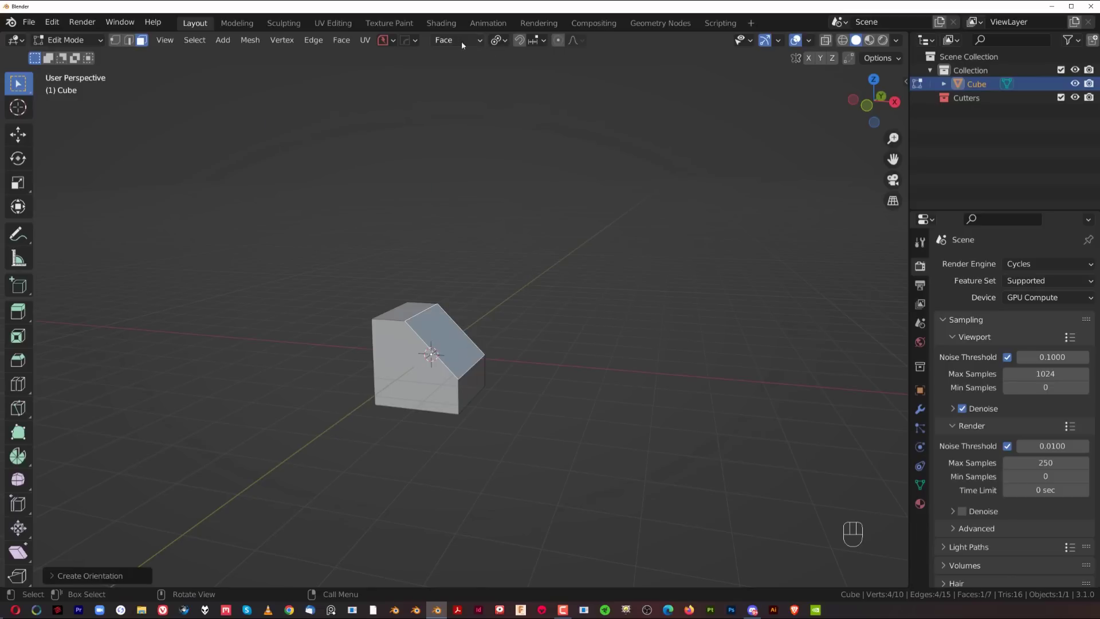
In Object Mode, try moving the cube along the Z axis of the custom Face orientation.
{"action": "key", "text": "Tab"}
{"action": "left_click", "coordinate": [490, 214]}
{"action": "middle_click_drag", "start_coordinate": [516, 350], "coordinate": [536, 343]}
{"action": "key", "text": "g"}
{"action": "right_click", "coordinate": [536, 349]}
{"action": "key", "text": "g"}
{"action": "key", "text": "z"}
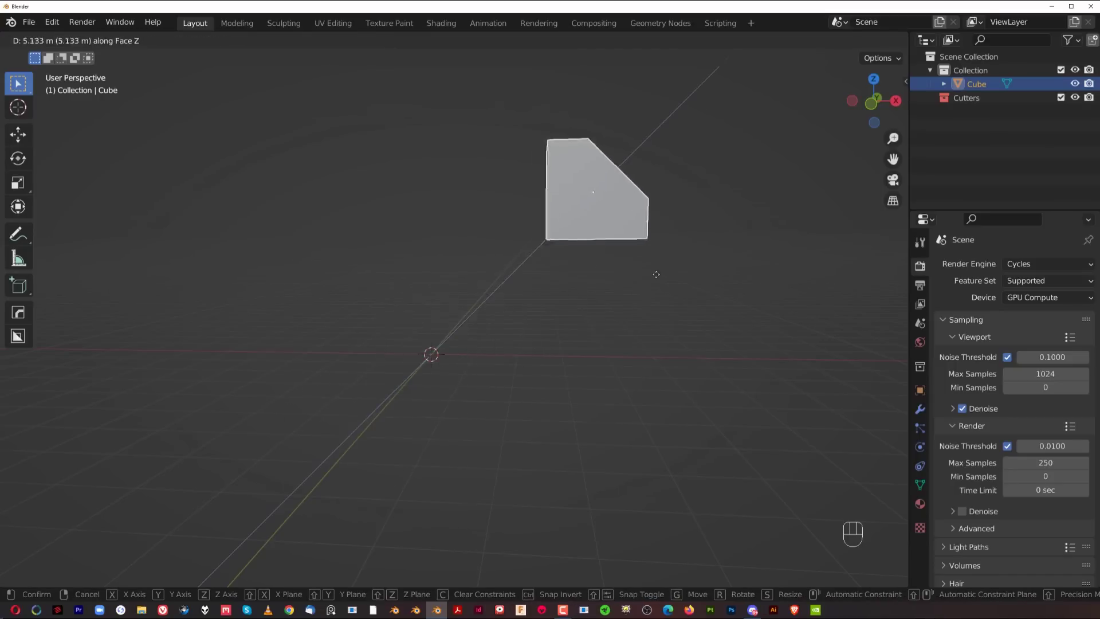
{"action": "left_click", "coordinate": [501, 402]}
{"action": "middle_click_drag", "start_coordinate": [501, 401], "coordinate": [394, 390]}
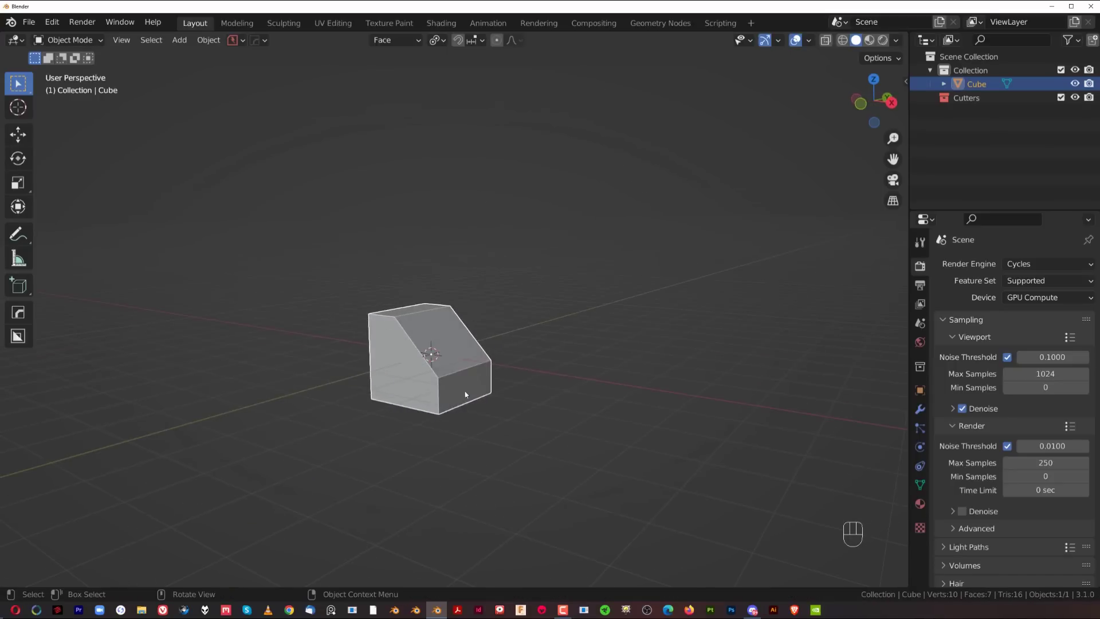
Delete the bevelled cube and remove the custom Face orientation.
{"action": "key", "text": "x"}
{"action": "left_click", "coordinate": [463, 323]}
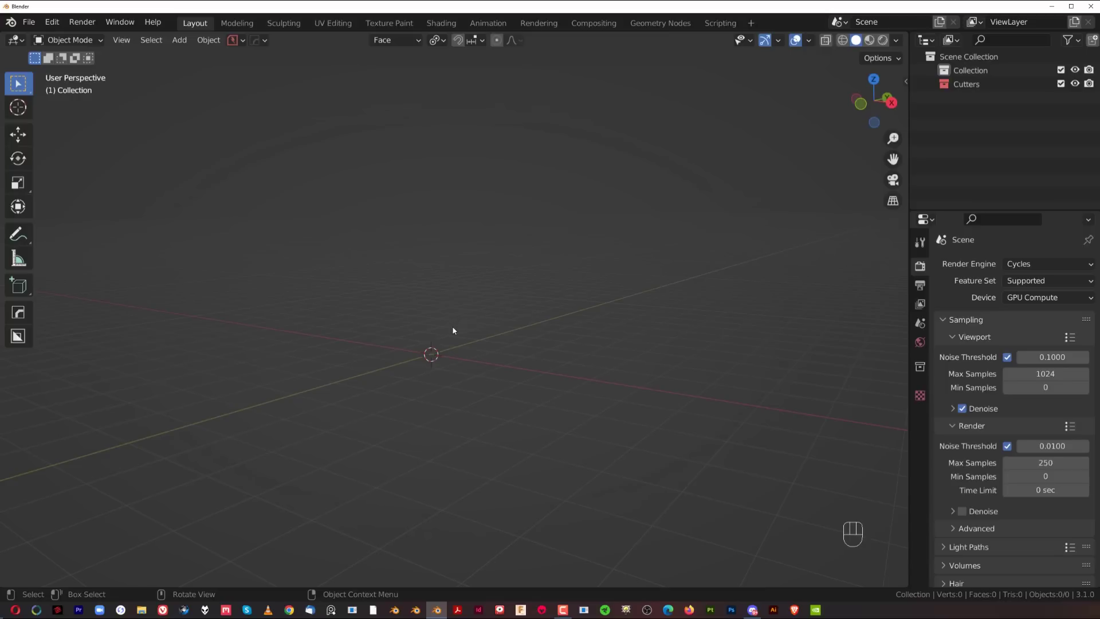
{"action": "key", "text": "ctrl+period"}
{"action": "left_click", "coordinate": [404, 149]}
Set pivot and orientation together with the Local preset, and switch both to the Cursor preset.
{"action": "key", "text": "ctrl+period"}
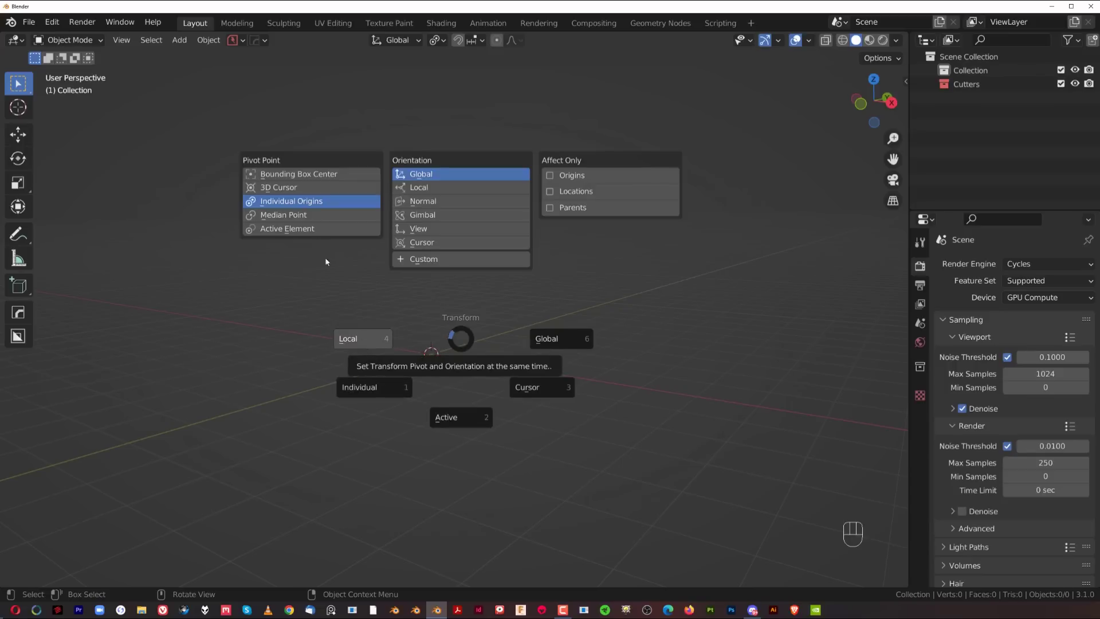
{"action": "left_click", "coordinate": [365, 340]}
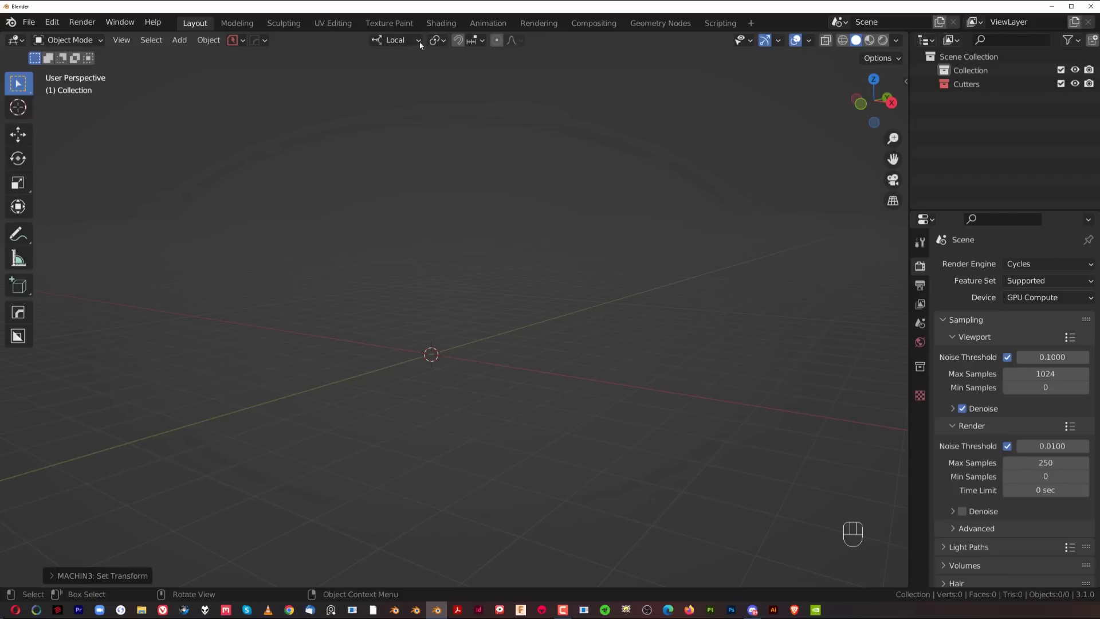
{"action": "key", "text": "period"}
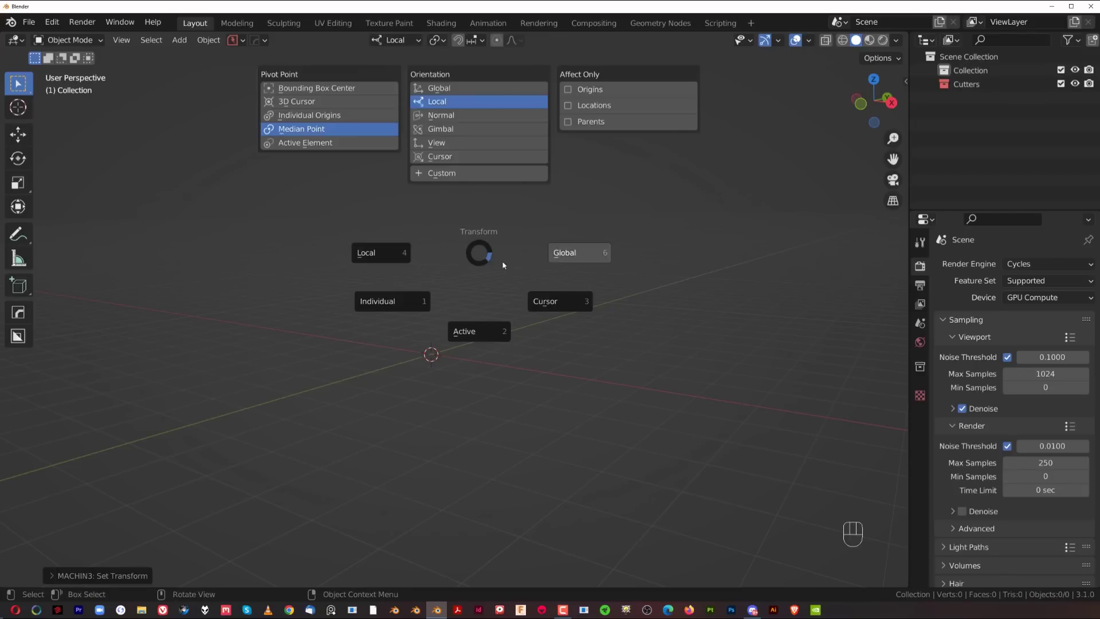
{"action": "left_click", "coordinate": [552, 299]}
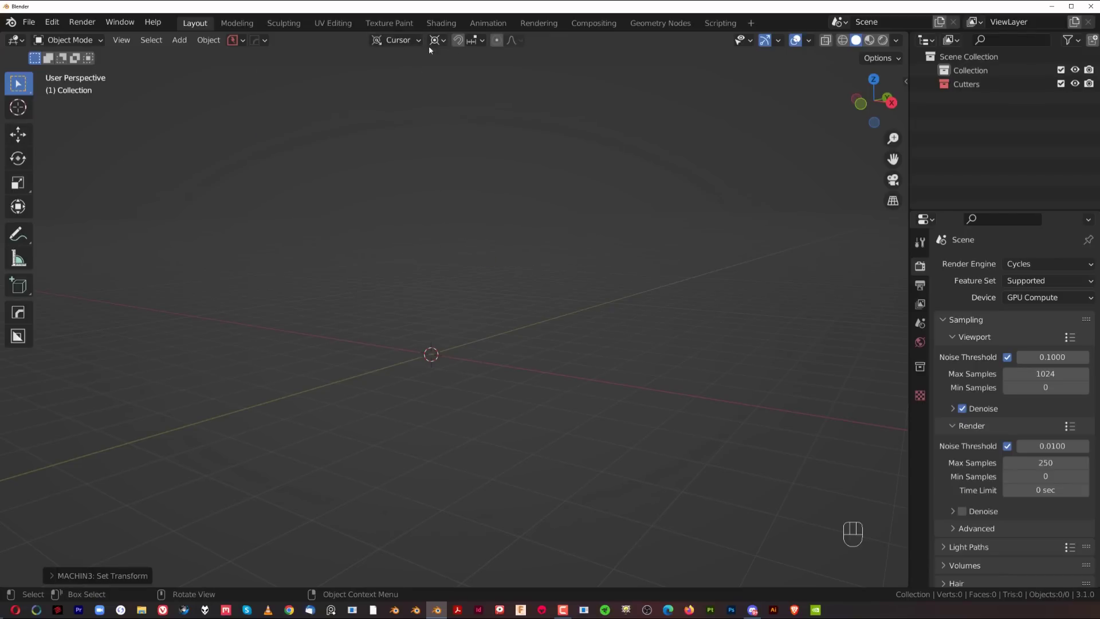
{"action": "left_click", "coordinate": [391, 41]}
{"action": "left_click", "coordinate": [443, 40]}
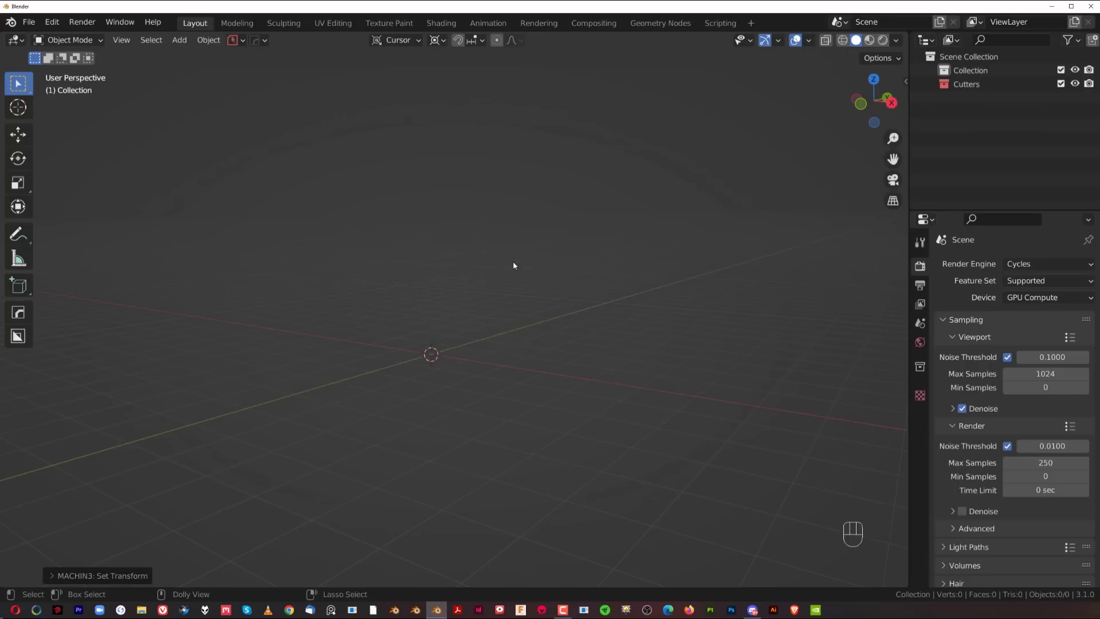
Look over the Affect Only options in the Transform pie and add a mesh cube to the scene.
{"action": "key", "text": "period"}
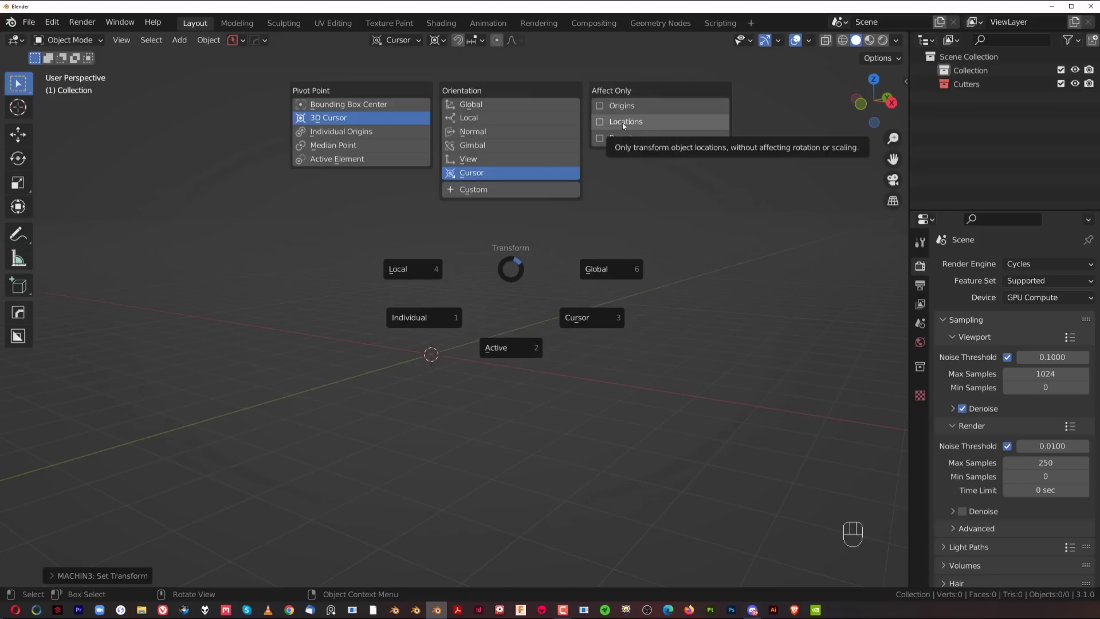
{"action": "key", "text": "Escape"}
{"action": "key", "text": "shift+a"}
{"action": "mouse_move", "coordinate": [523, 313]}
{"action": "left_click", "coordinate": [591, 358]}
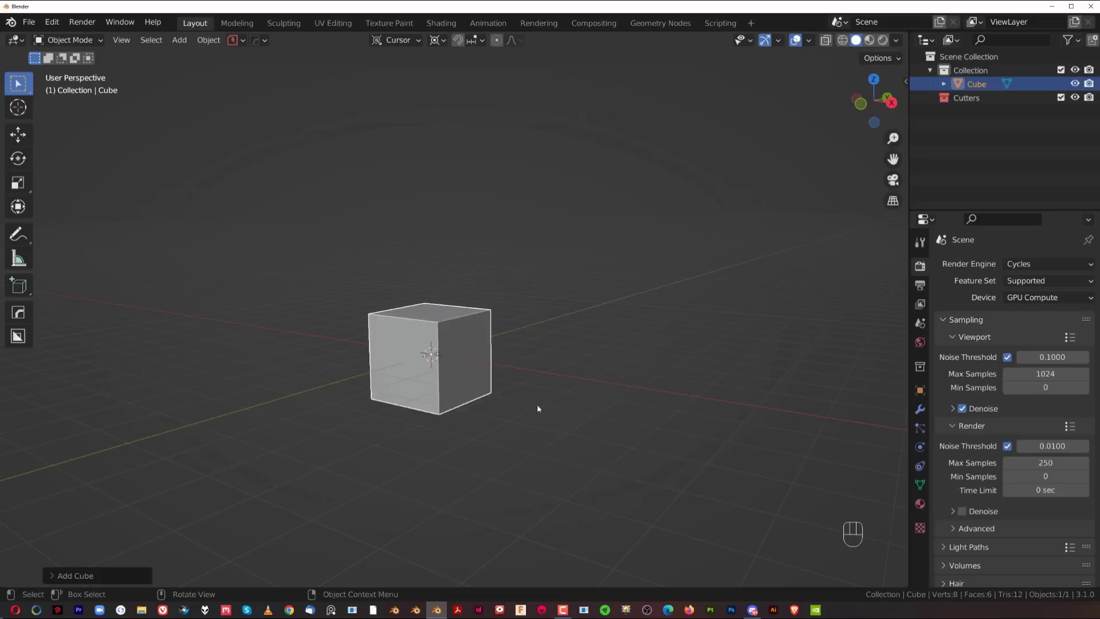
Enable the Axis display for the cube in the shading and overlays settings.
{"action": "scroll", "coordinate": [479, 354], "scroll_direction": "up", "scroll_amount": 4}
{"action": "middle_click_drag", "start_coordinate": [479, 355], "coordinate": [497, 350], "text": "shift"}
{"action": "middle_click_drag", "start_coordinate": [420, 340], "coordinate": [433, 338]}
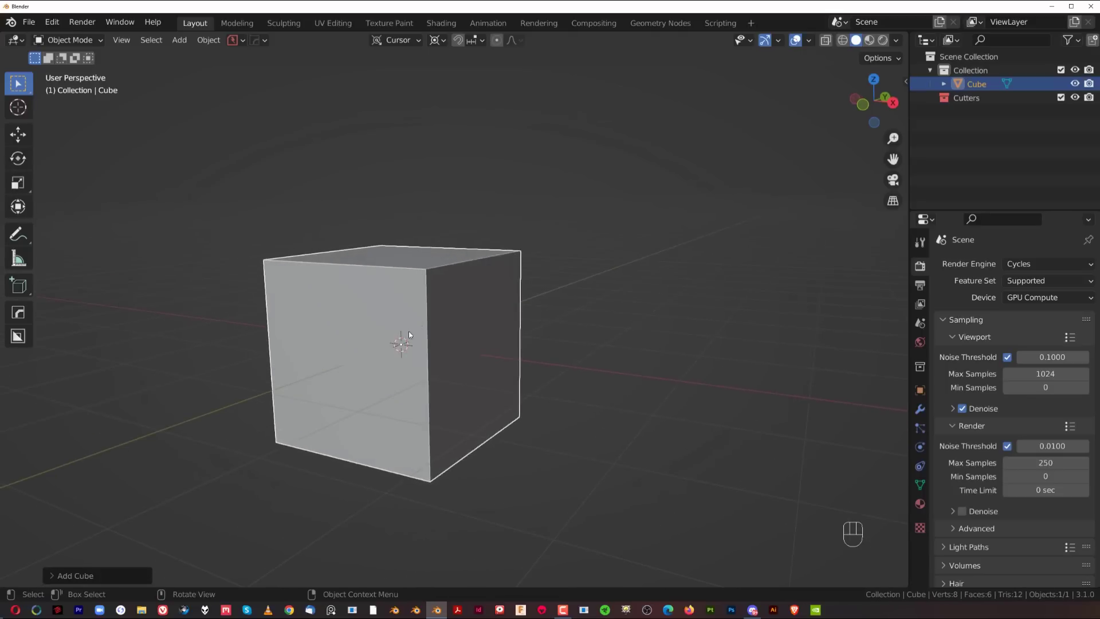
{"action": "scroll", "coordinate": [407, 373], "scroll_direction": "down", "scroll_amount": 1}
{"action": "scroll", "coordinate": [406, 373], "scroll_direction": "down", "scroll_amount": 2}
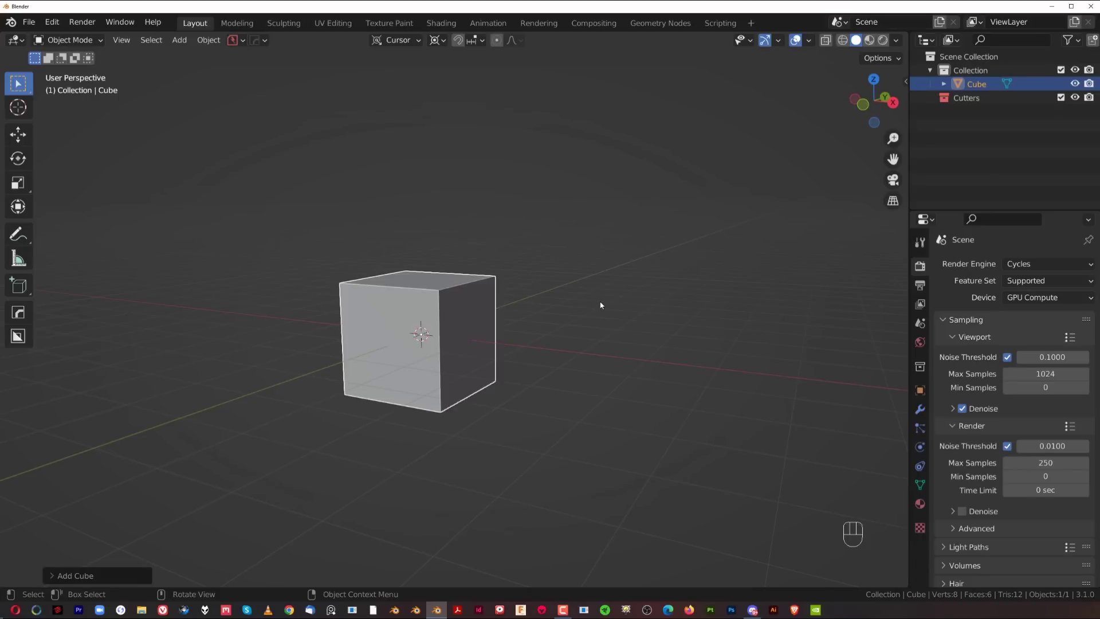
{"action": "key", "text": "z"}
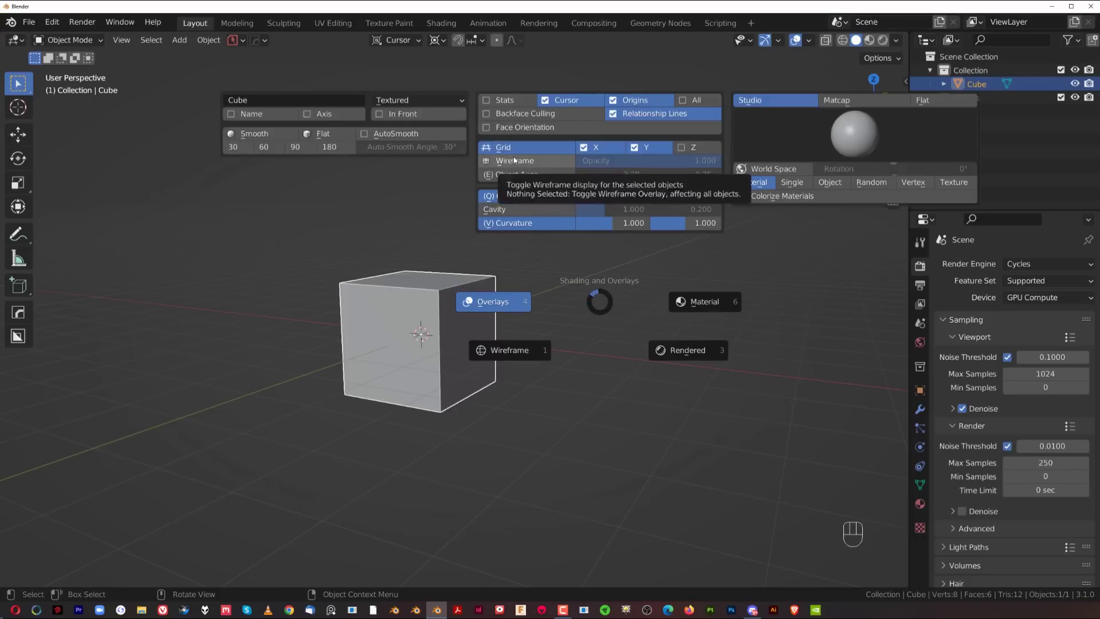
{"action": "left_click", "coordinate": [335, 113]}
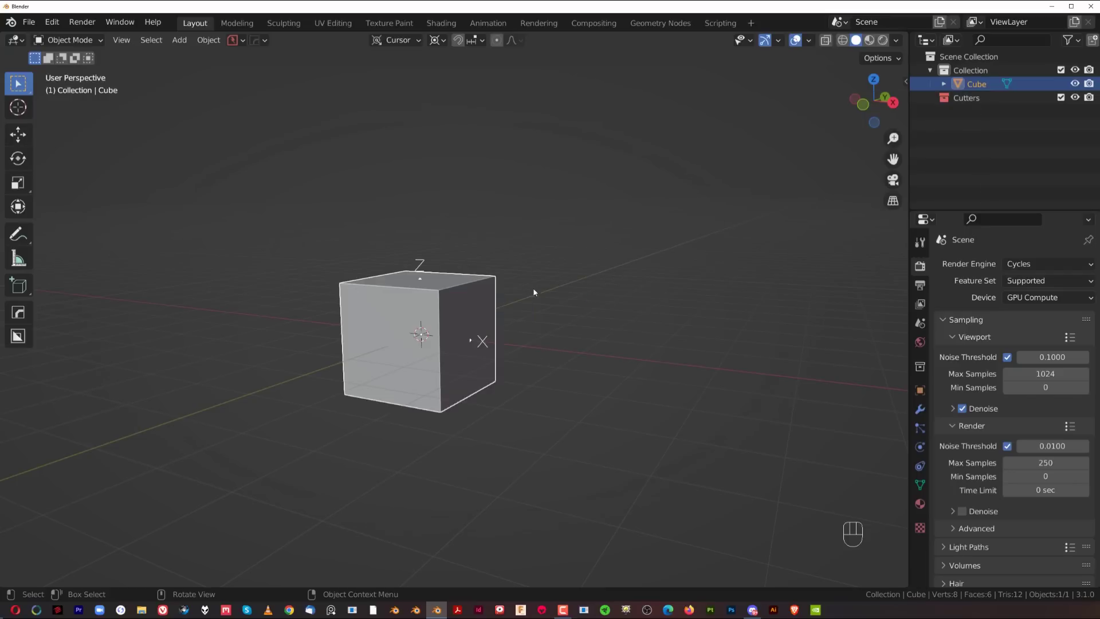
{"action": "middle_click_drag", "start_coordinate": [504, 275], "coordinate": [477, 279]}
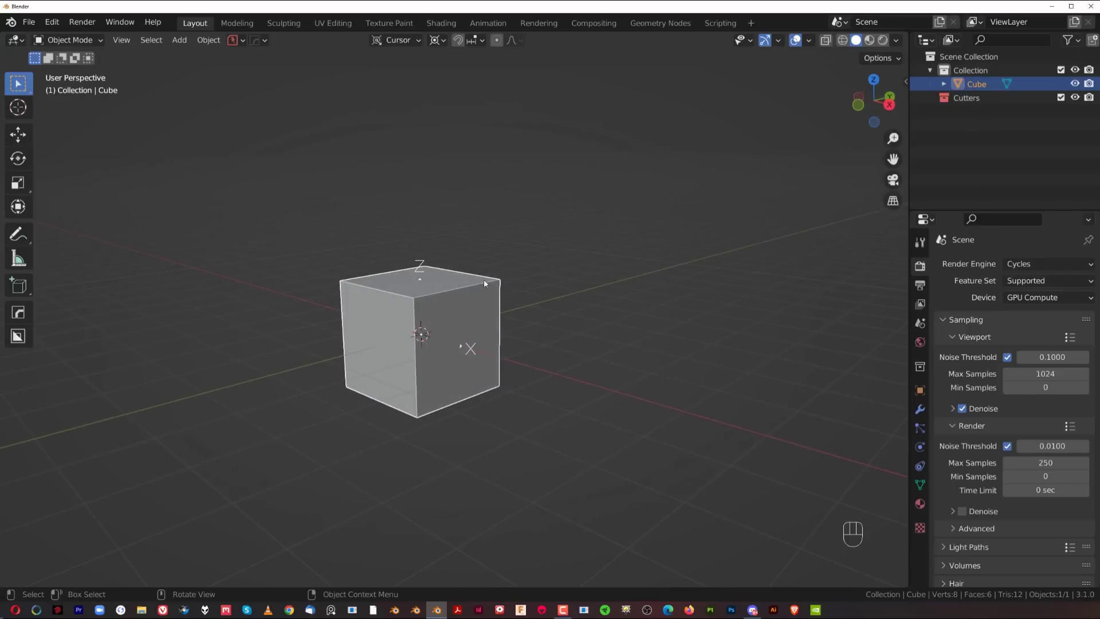
{"action": "key", "text": "z"}
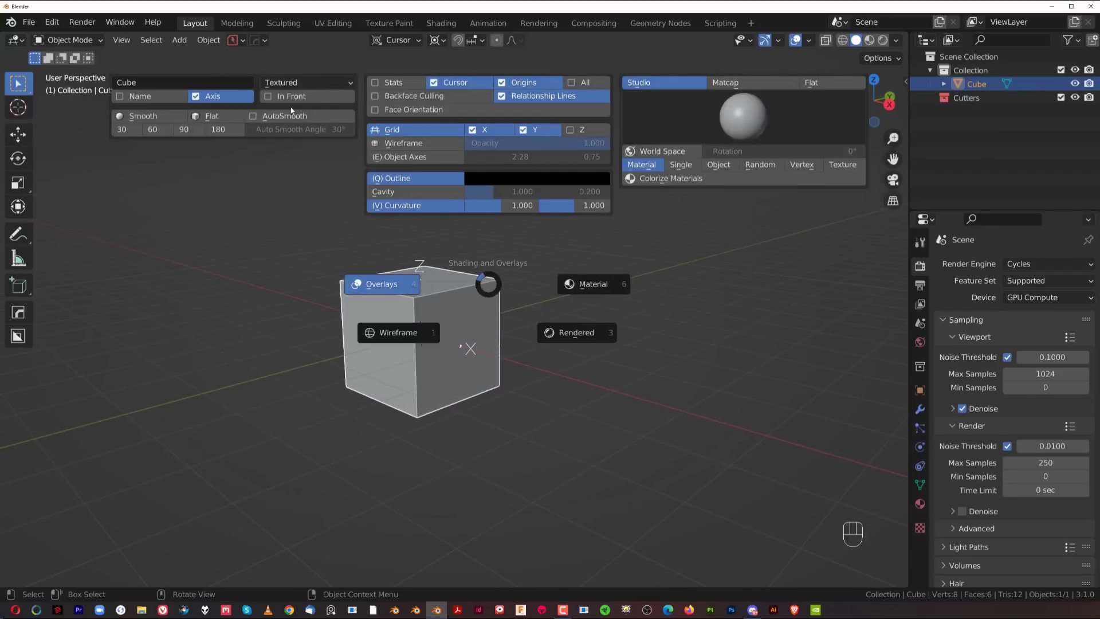
{"action": "key", "text": "Escape"}
{"action": "middle_click_drag", "start_coordinate": [542, 305], "coordinate": [589, 284]}
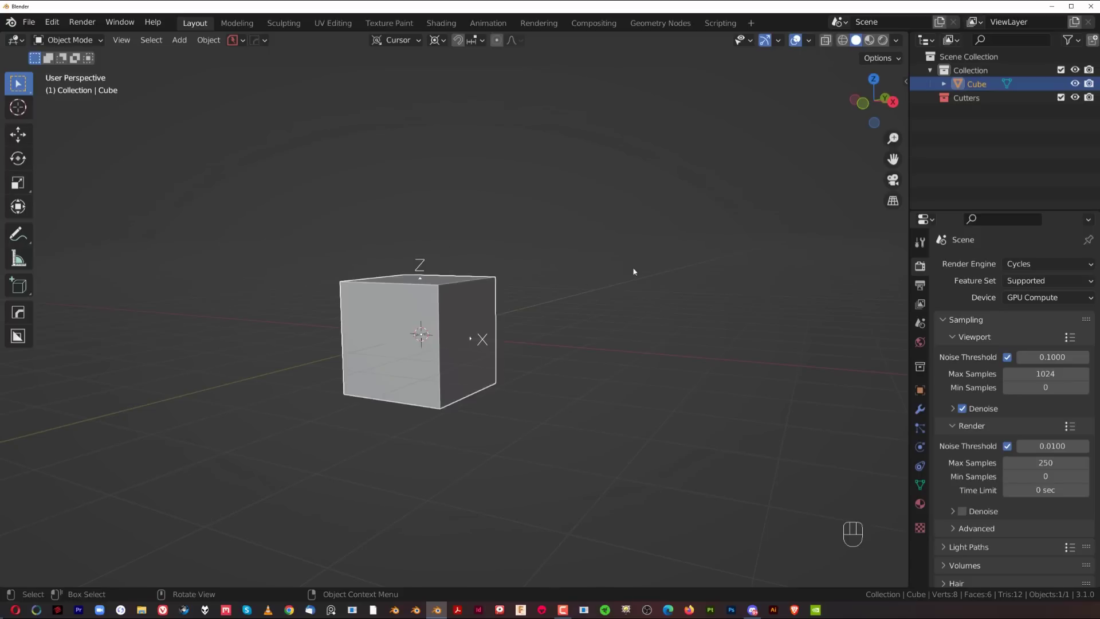
Try rotating the whole cube freely with its axes shown.
{"action": "key", "text": "r"}
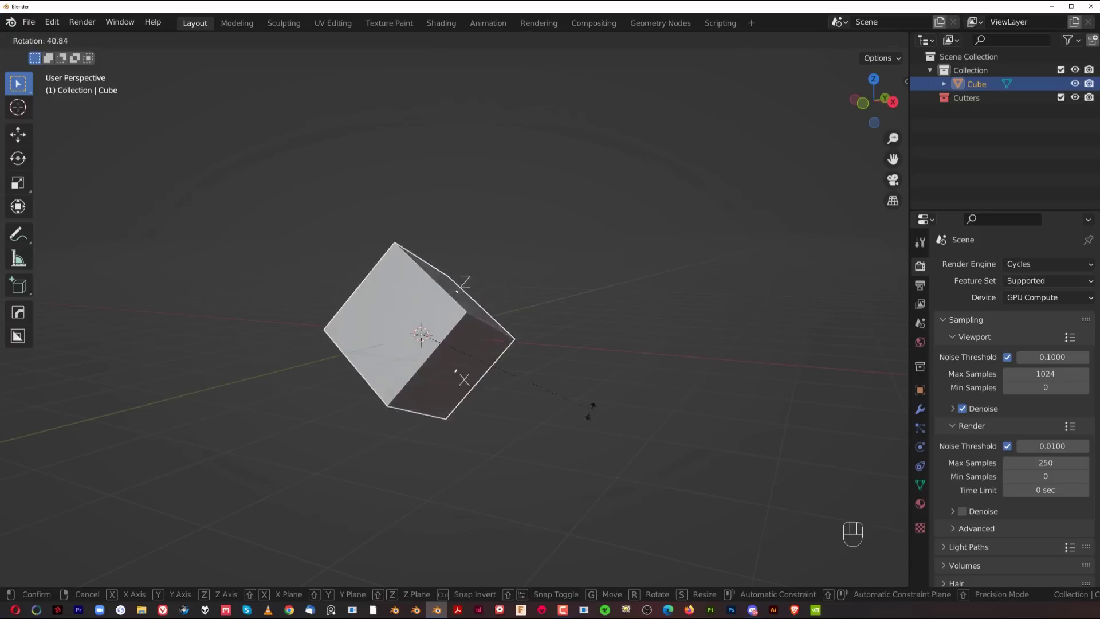
{"action": "key", "text": "Escape"}
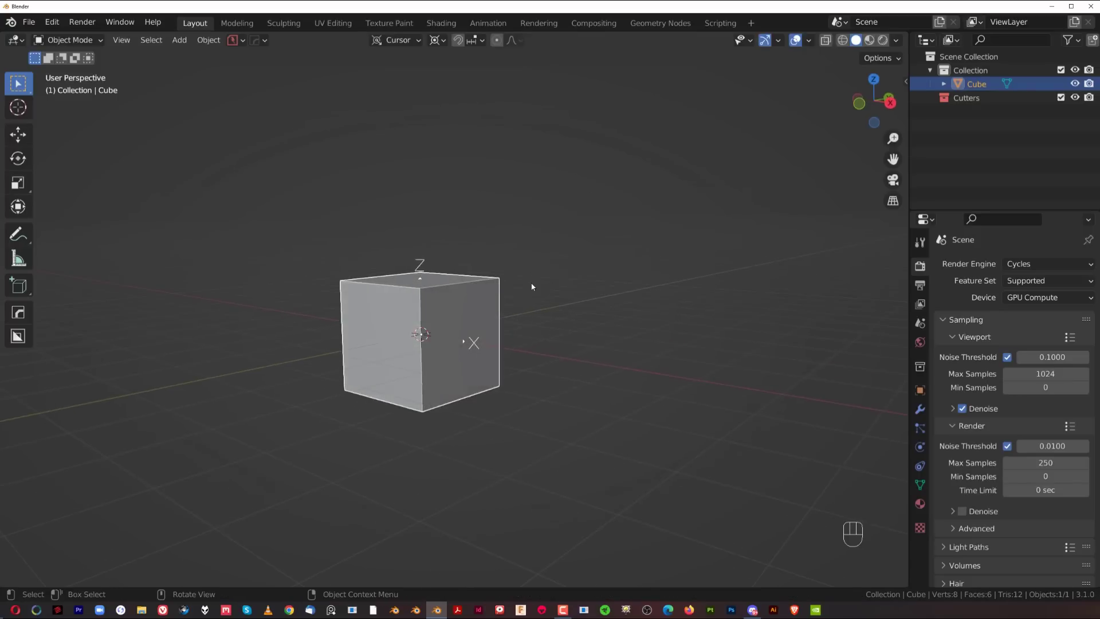
{"action": "middle_click_drag", "start_coordinate": [526, 314], "coordinate": [545, 316]}
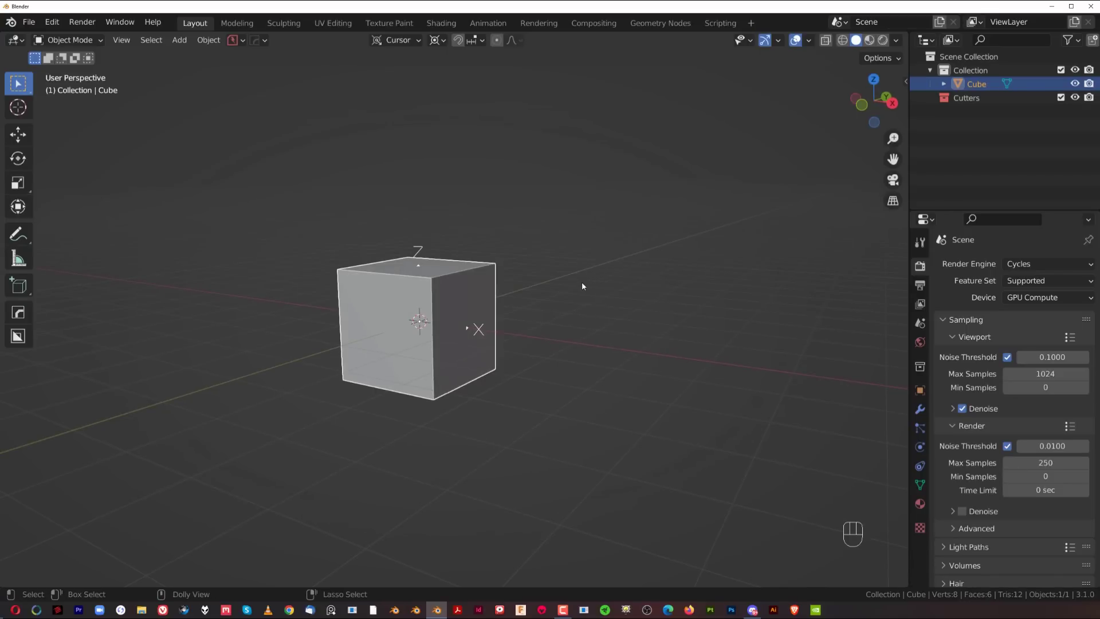
Restrict transforms to Origins and tilt the cube's origin about the cursor's Y axis.
{"action": "key", "text": "shift+space"}
{"action": "left_click", "coordinate": [672, 120]}
{"action": "middle_click_drag", "start_coordinate": [539, 246], "coordinate": [570, 248]}
{"action": "key", "text": "r"}
{"action": "key", "text": "y"}
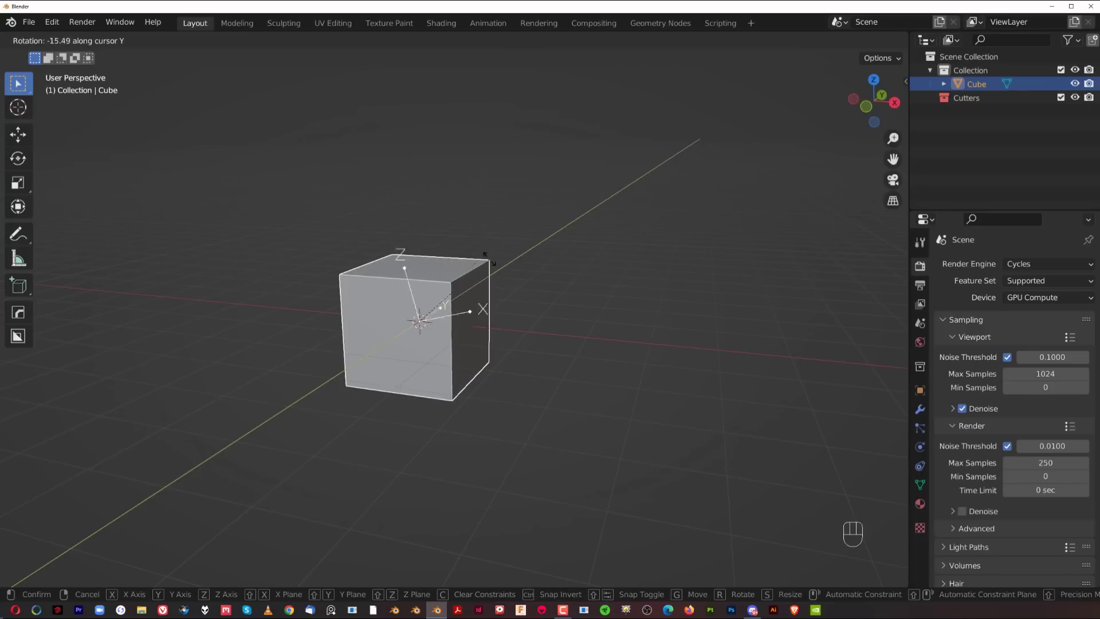
{"action": "left_click", "coordinate": [471, 228]}
Mirror the cube across its tilted local axis and deselect it.
{"action": "middle_click_drag", "start_coordinate": [502, 265], "coordinate": [493, 292]}
{"action": "key", "text": "alt+x"}
{"action": "key", "text": "shift+h"}
{"action": "left_click", "coordinate": [497, 264]}
{"action": "left_click", "coordinate": [510, 278]}
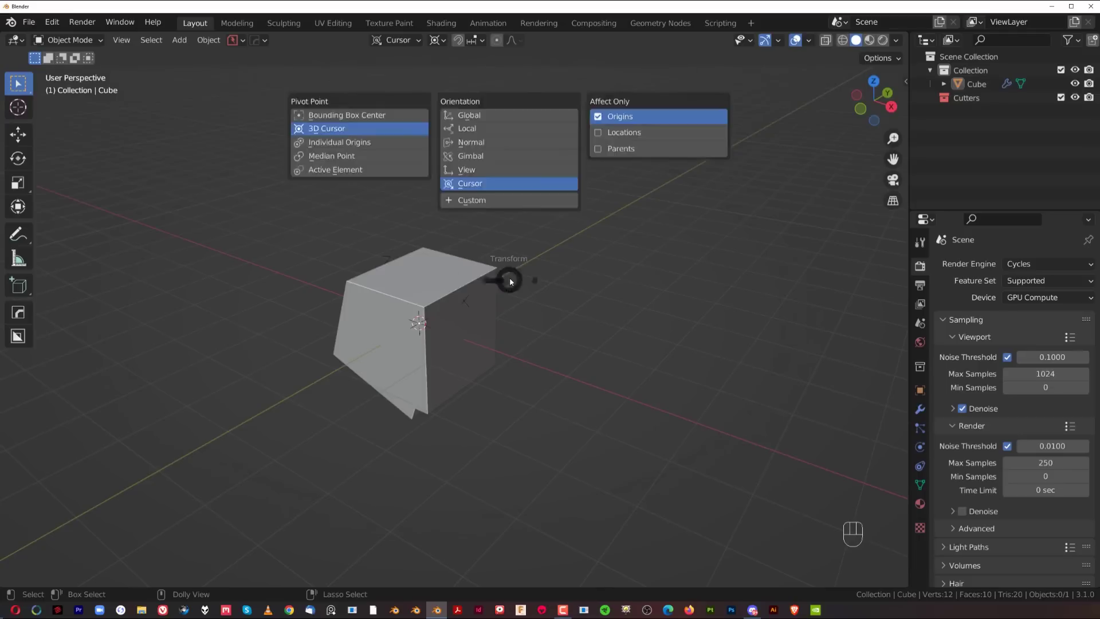
In the Affect Only options, turn off Origins and enable Parents.
{"action": "key", "text": "ctrl+space"}
{"action": "key", "text": "ctrl+space"}
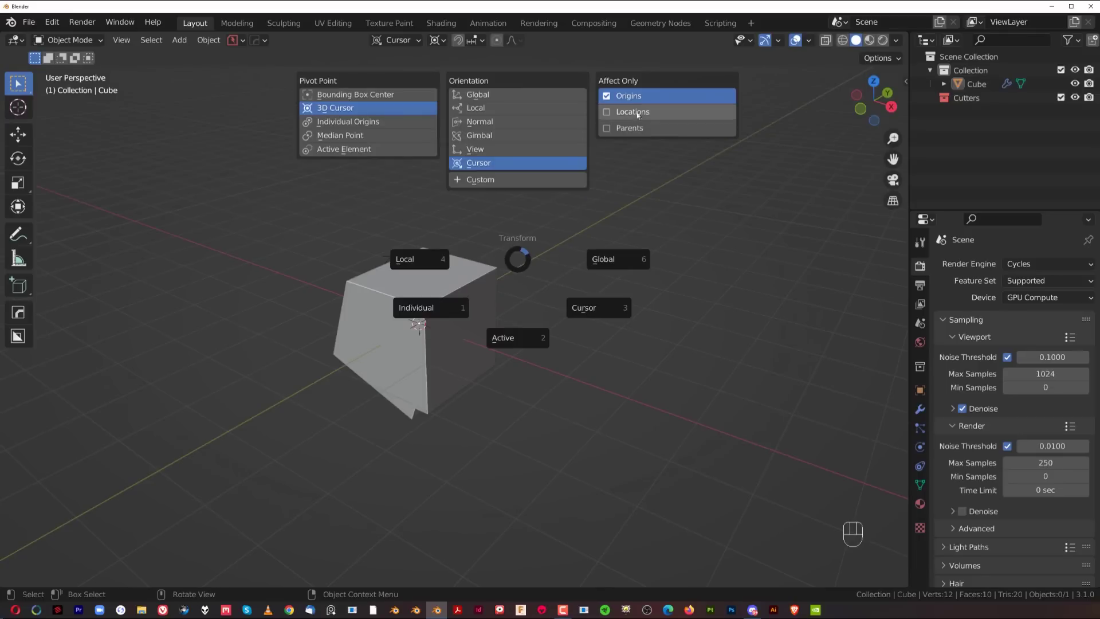
{"action": "left_click", "coordinate": [608, 97]}
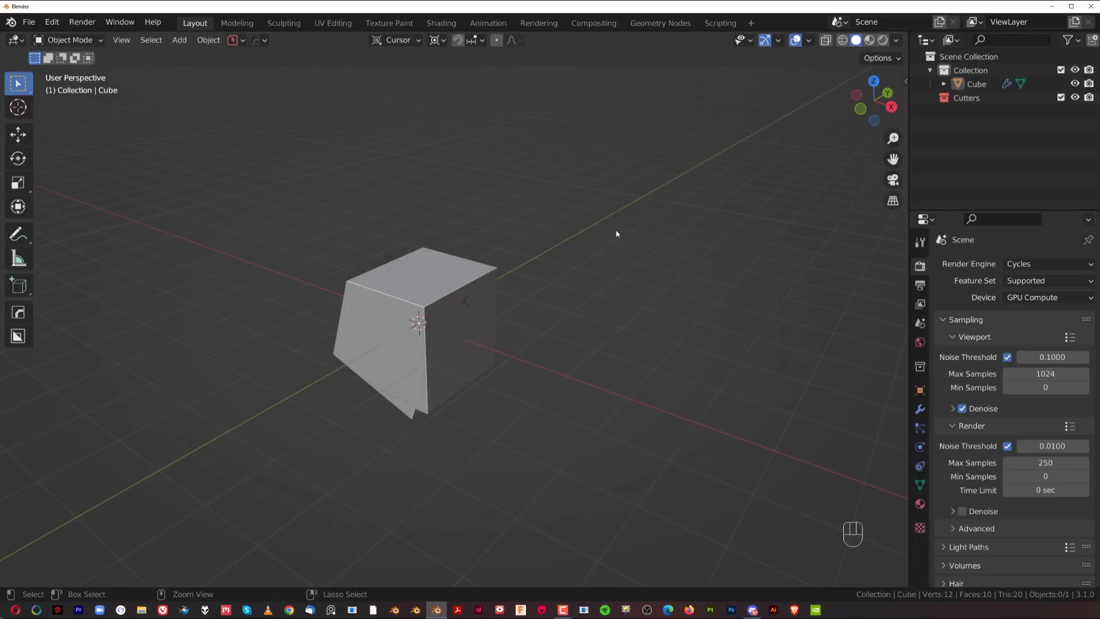
{"action": "key", "text": "ctrl+space"}
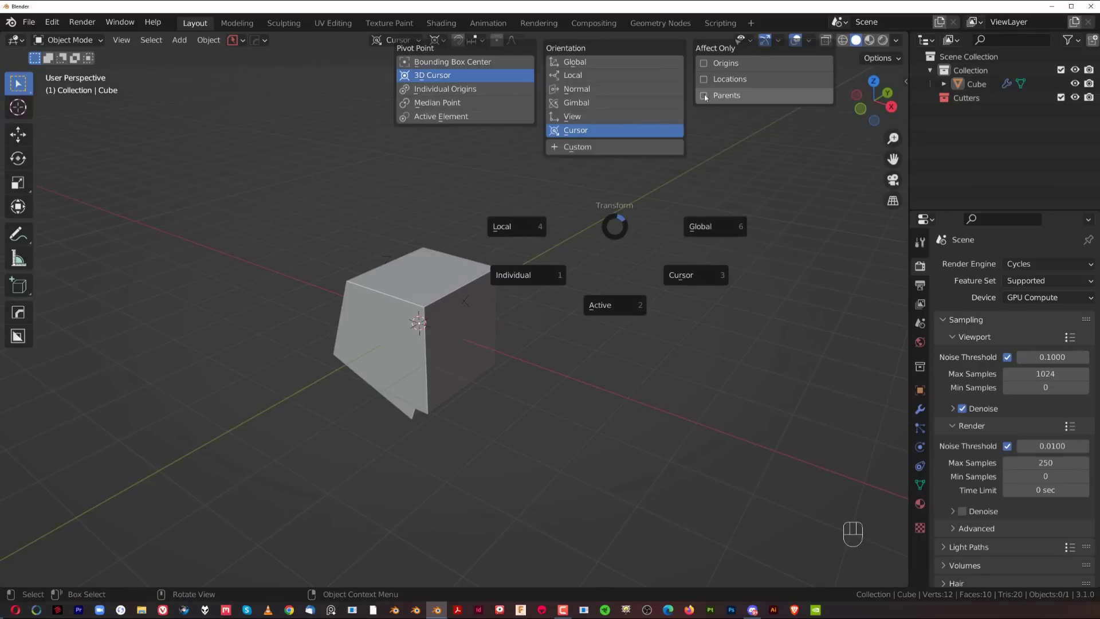
{"action": "left_click", "coordinate": [705, 97]}
Delete the mirrored cube and add a fresh mesh cube.
{"action": "key", "text": "Delete"}
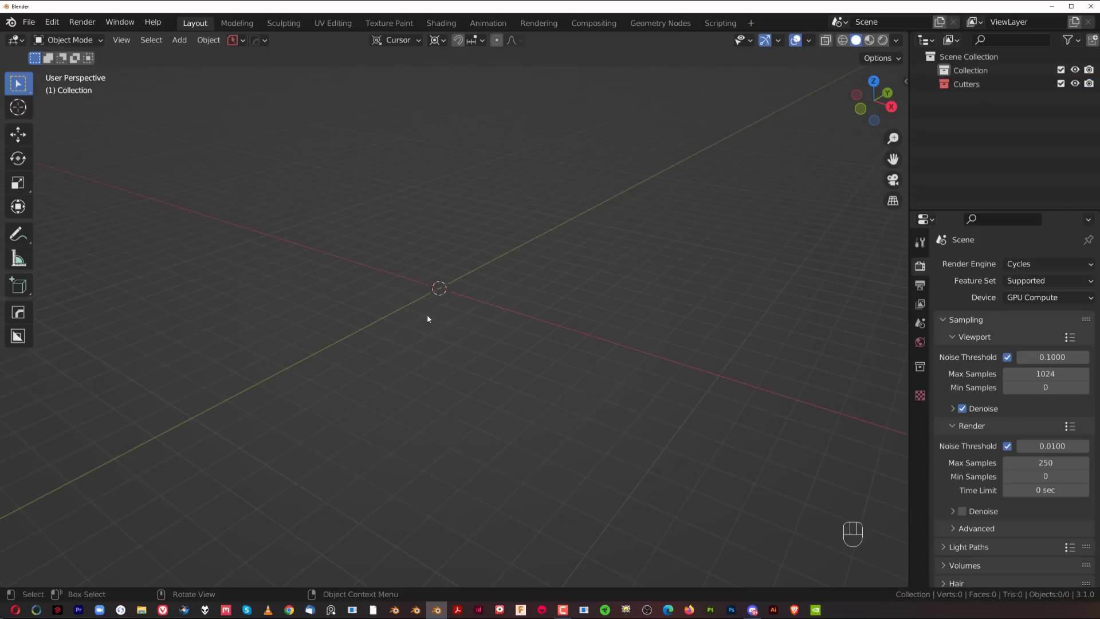
{"action": "key", "text": "shift+a"}
{"action": "mouse_move", "coordinate": [436, 311]}
{"action": "middle_click_drag", "start_coordinate": [485, 386], "coordinate": [434, 405]}
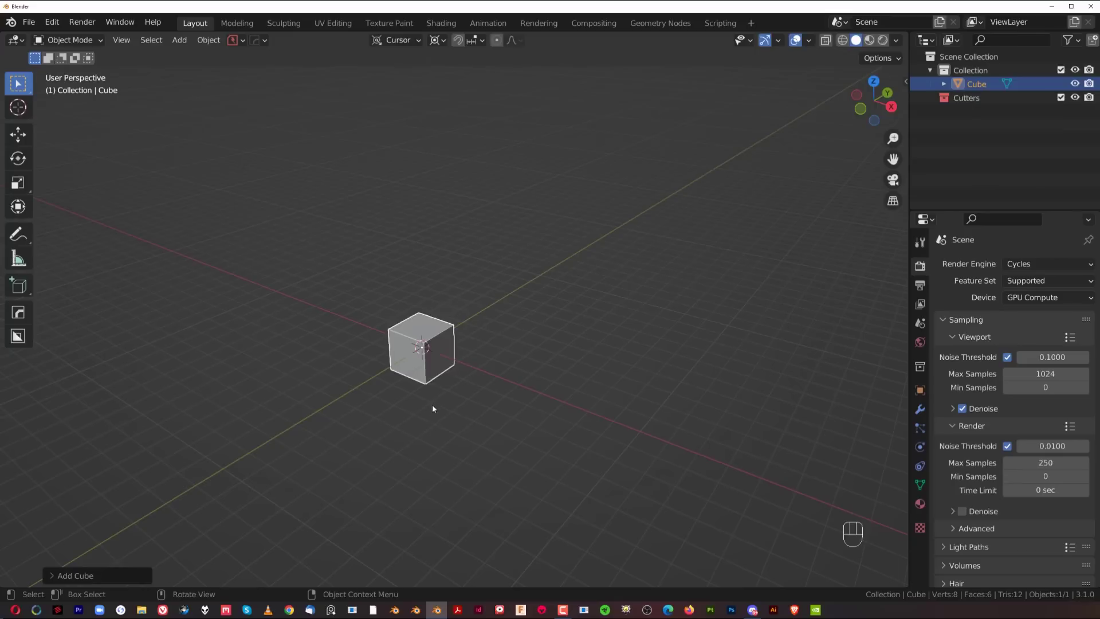
Duplicate the cube twice, placing one copy to the upper left and one to the upper right of the original.
{"action": "key", "text": "shift+d"}
{"action": "left_click", "coordinate": [337, 307]}
{"action": "key", "text": "shift+d"}
{"action": "left_click", "coordinate": [508, 307]}
Parent the two raised copies to the original cube and select only that parent cube.
{"action": "scroll", "coordinate": [508, 310], "scroll_direction": "up", "scroll_amount": 3}
{"action": "left_click", "coordinate": [265, 180], "text": "shift"}
{"action": "left_click", "coordinate": [401, 346], "text": "shift"}
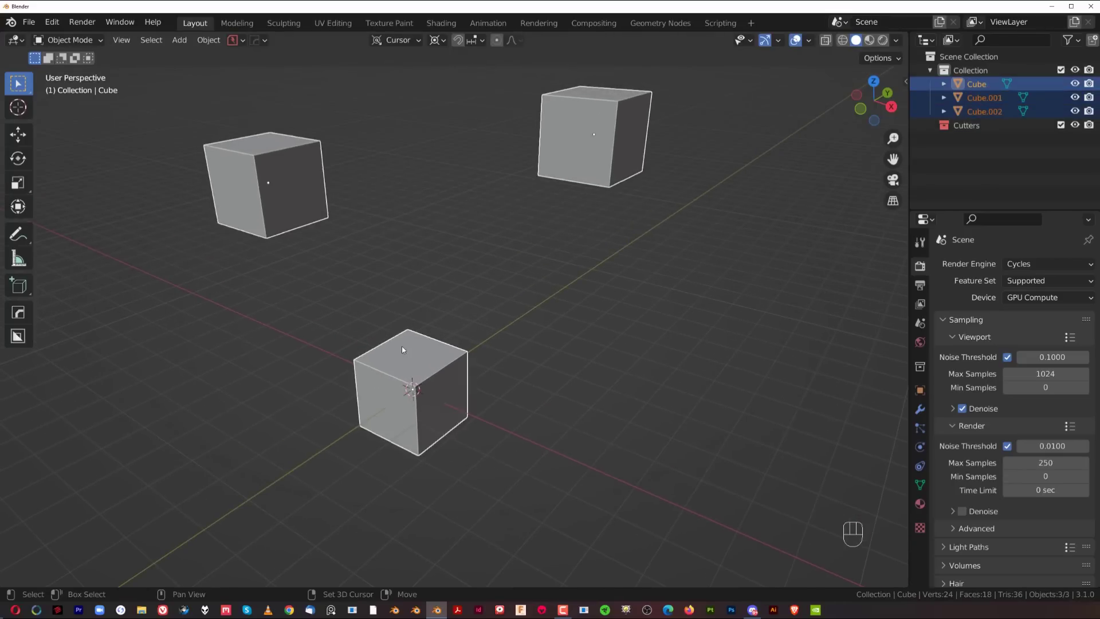
{"action": "key", "text": "ctrl+p"}
{"action": "left_click", "coordinate": [632, 367]}
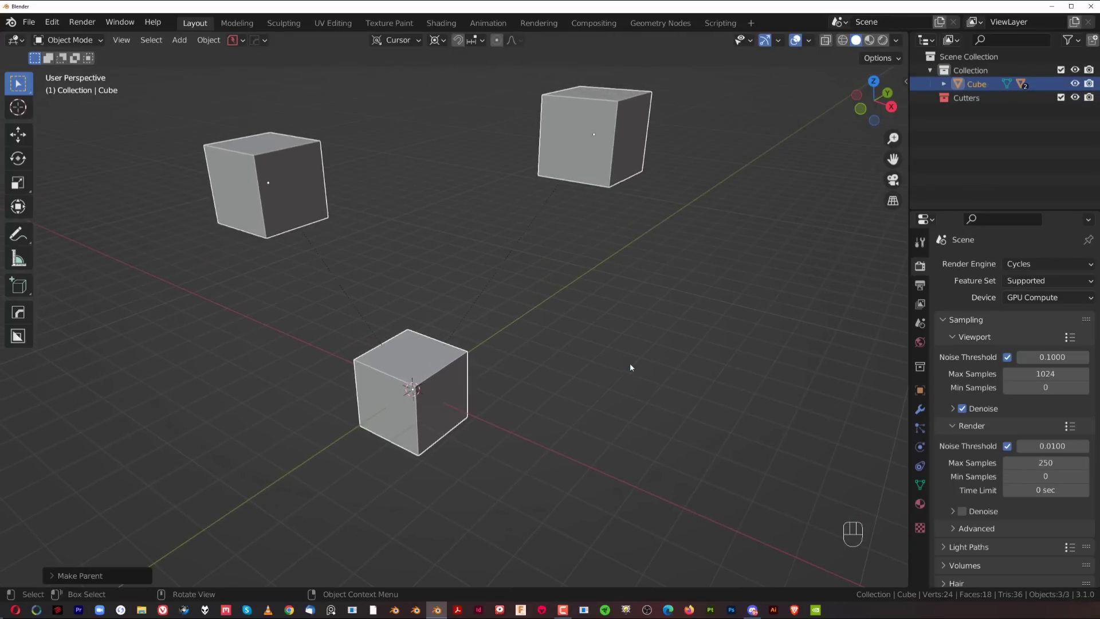
{"action": "middle_click_drag", "start_coordinate": [516, 356], "coordinate": [527, 215]}
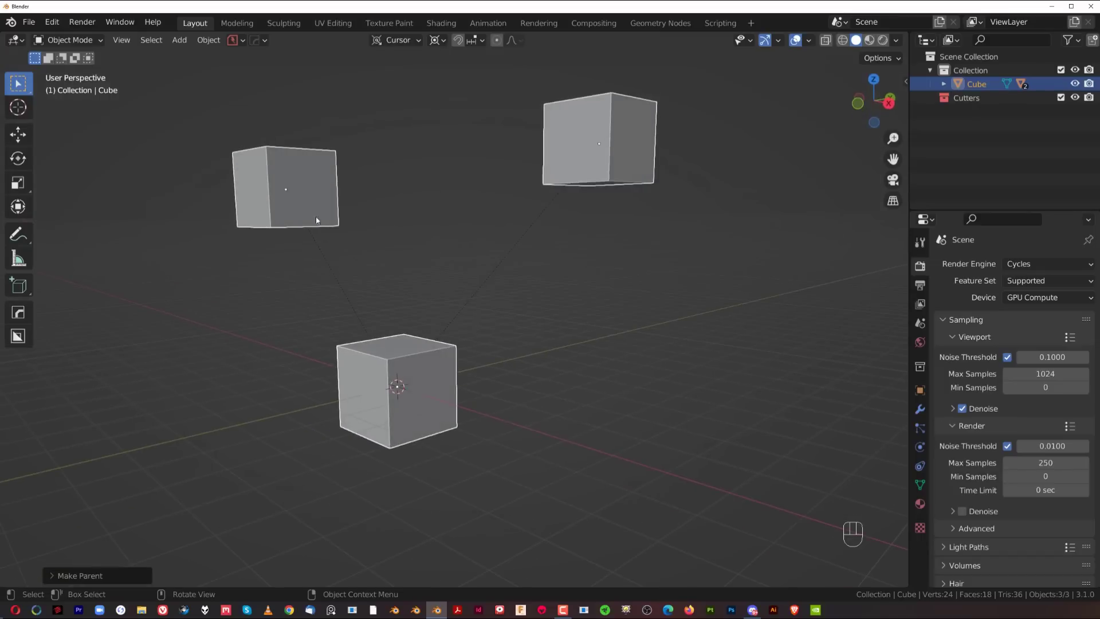
{"action": "left_click", "coordinate": [411, 361]}
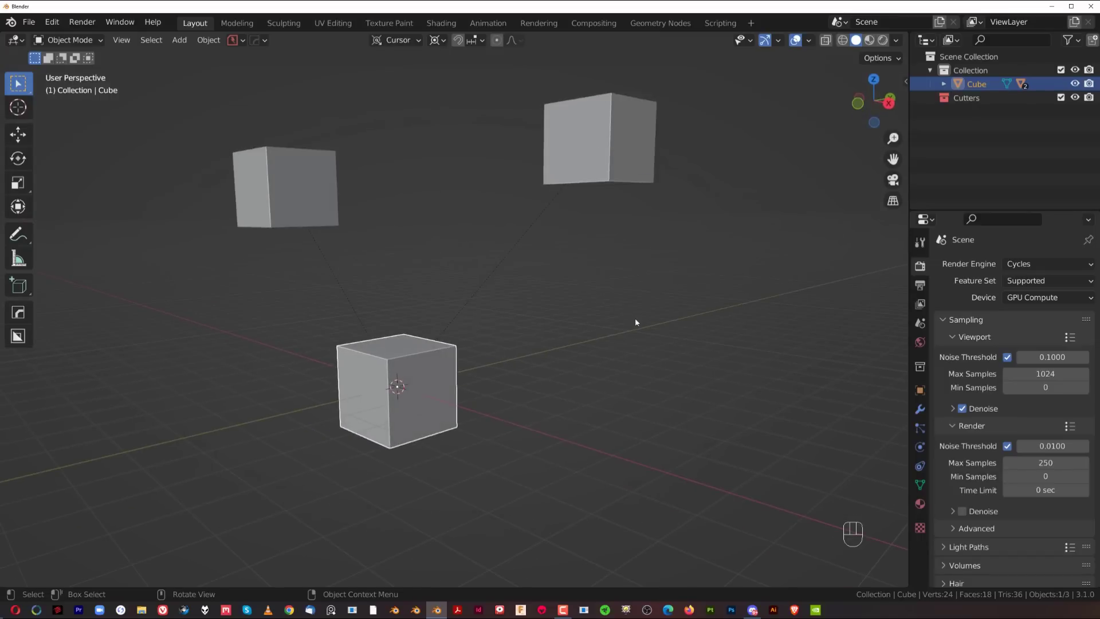
Turn off the Affect Only Parents option and try rotating the parent cube together with its children.
{"action": "key", "text": "shift+space"}
{"action": "left_click", "coordinate": [746, 195]}
{"action": "key", "text": "r"}
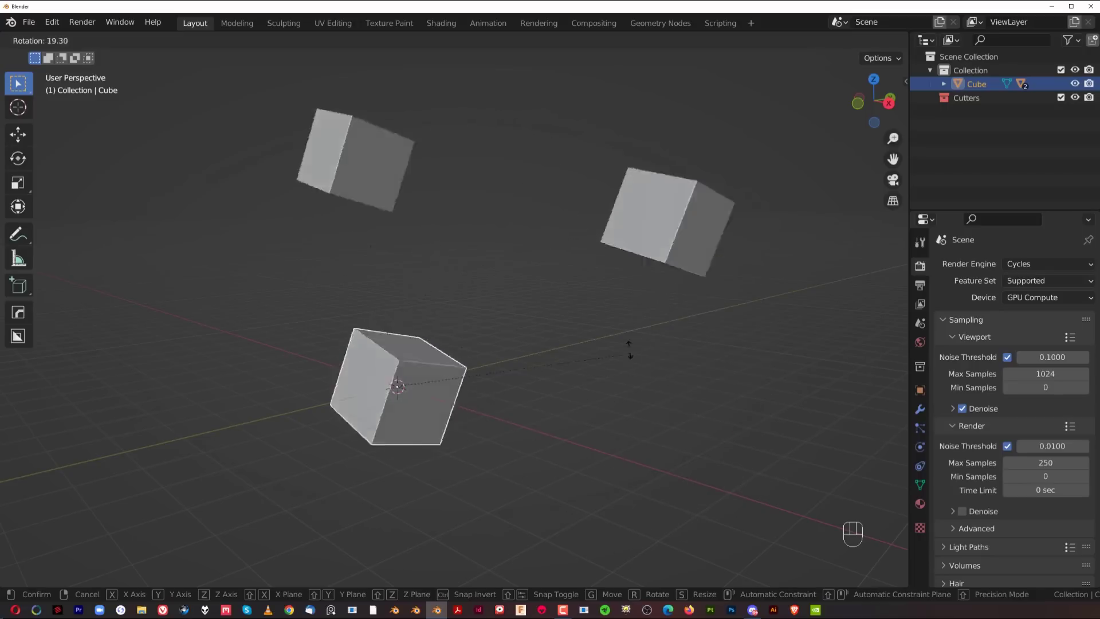
{"action": "key", "text": "Escape"}
Enable Affect Only Parents again and try rotating the parent cube without its two children.
{"action": "key", "text": "shift+space"}
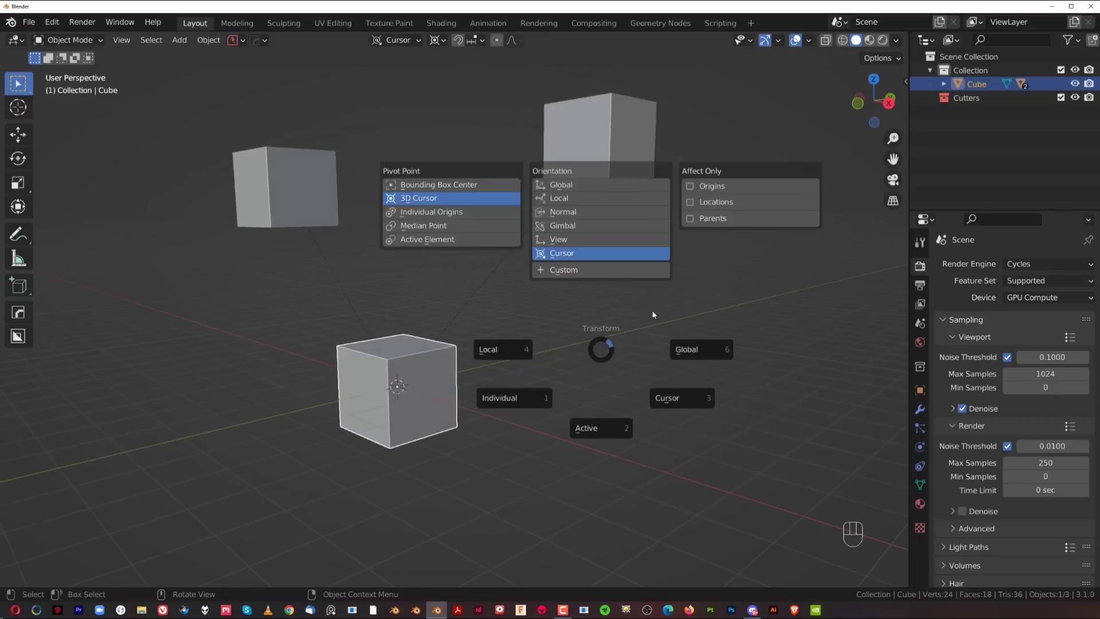
{"action": "left_click", "coordinate": [724, 218]}
{"action": "key", "text": "r"}
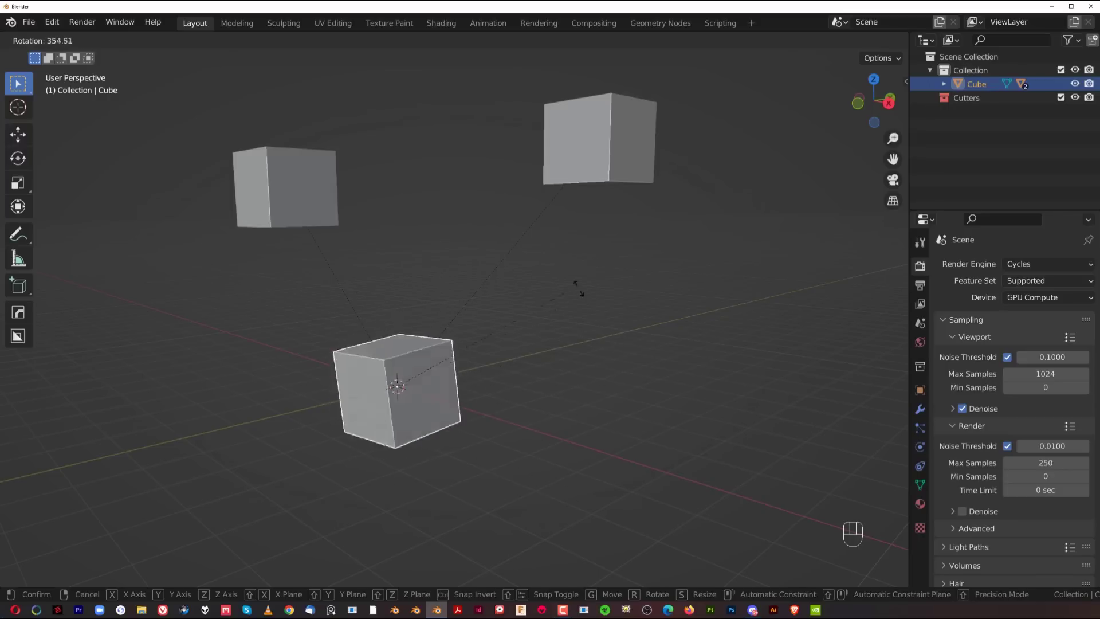
{"action": "key", "text": "Escape"}
{"action": "scroll", "coordinate": [293, 348], "scroll_direction": "down", "scroll_amount": 4}
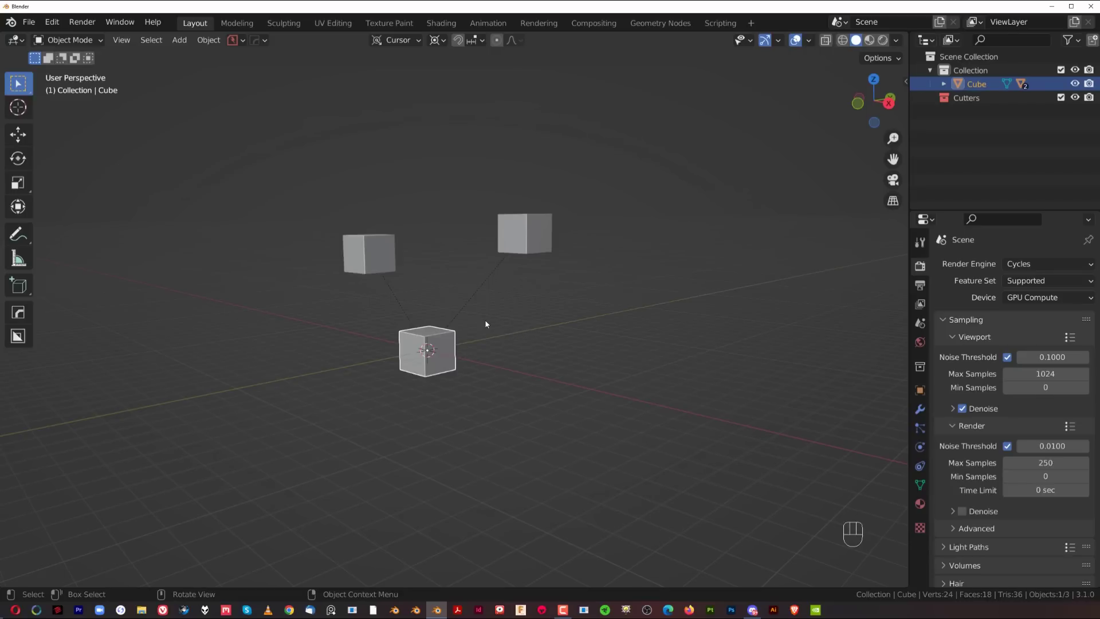
{"action": "scroll", "coordinate": [418, 311], "scroll_direction": "up", "scroll_amount": 3}
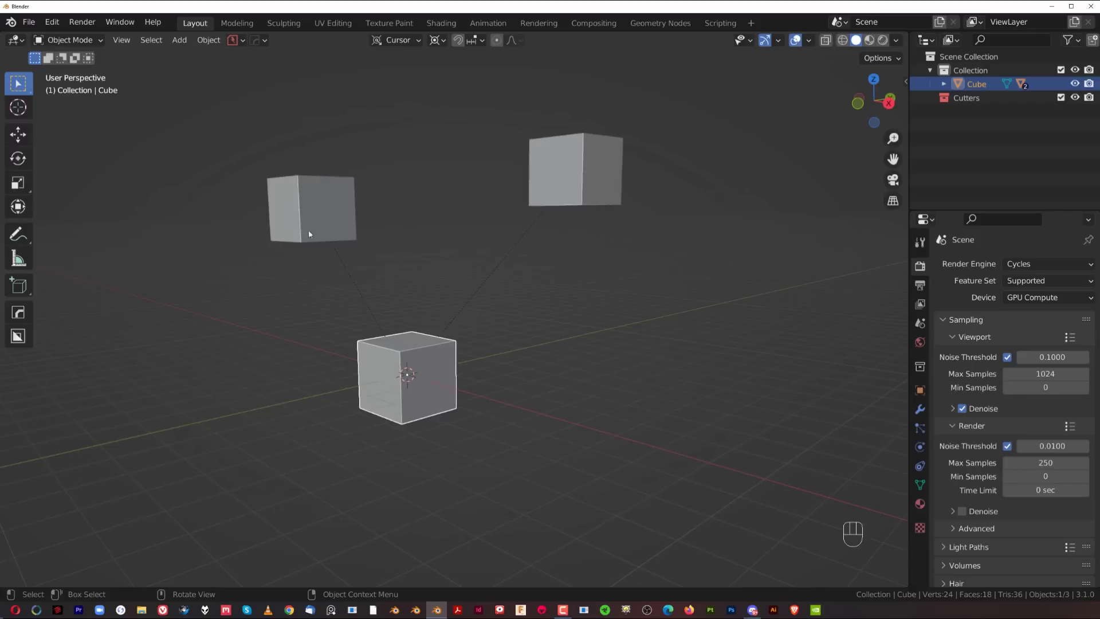
Enable the Snapping Pie in the MACHIN3tools preferences and show the add-on's keymaps in a repositioned, larger window.
{"action": "key", "text": "shift+space"}
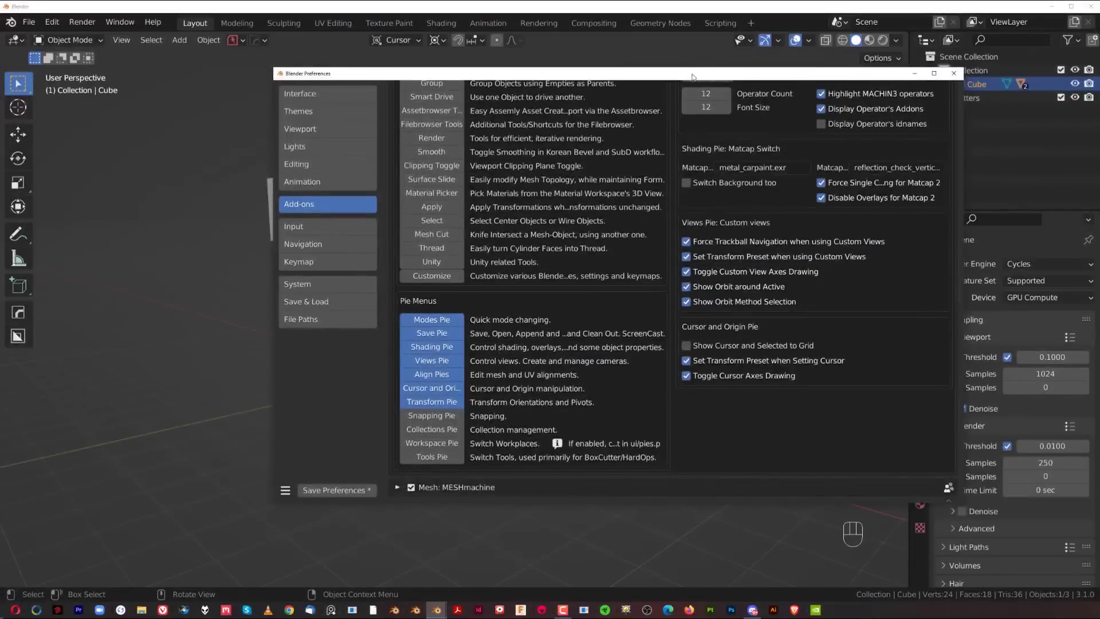
{"action": "left_click", "coordinate": [342, 405]}
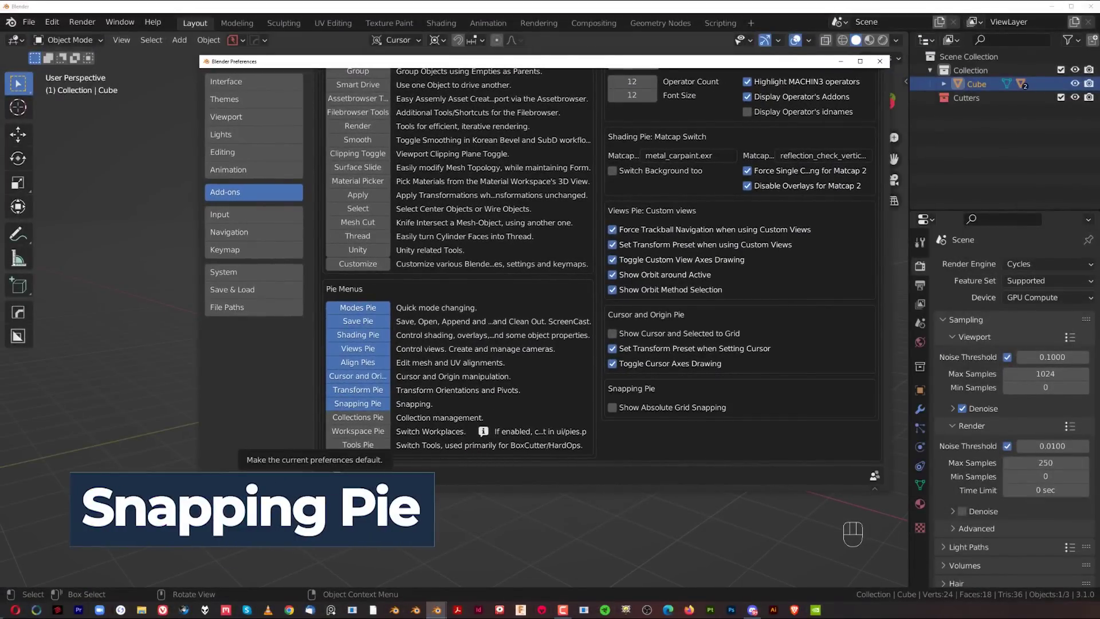
{"action": "scroll", "coordinate": [614, 299], "scroll_direction": "up", "scroll_amount": 10}
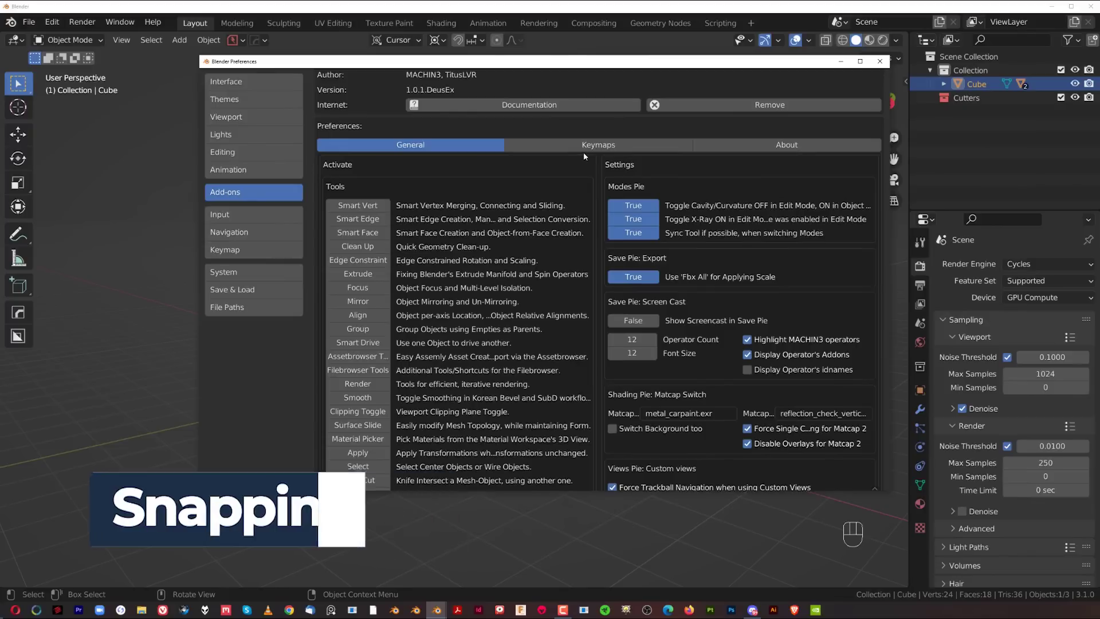
{"action": "left_click", "coordinate": [584, 149]}
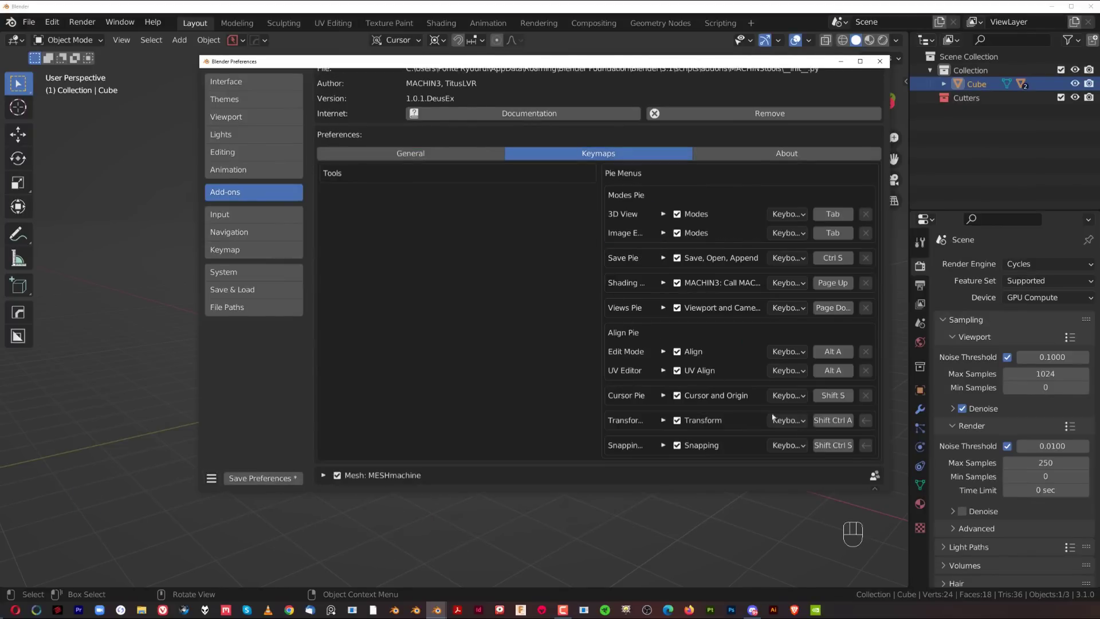
{"action": "left_click_drag", "start_coordinate": [726, 63], "coordinate": [644, 48]}
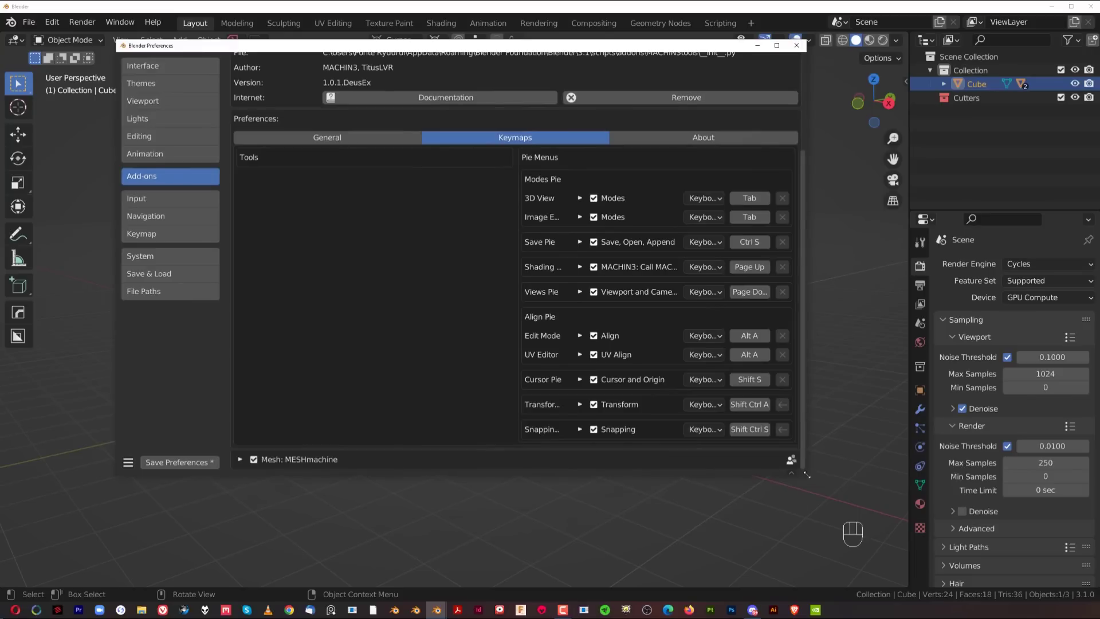
{"action": "left_click_drag", "start_coordinate": [808, 477], "coordinate": [900, 499]}
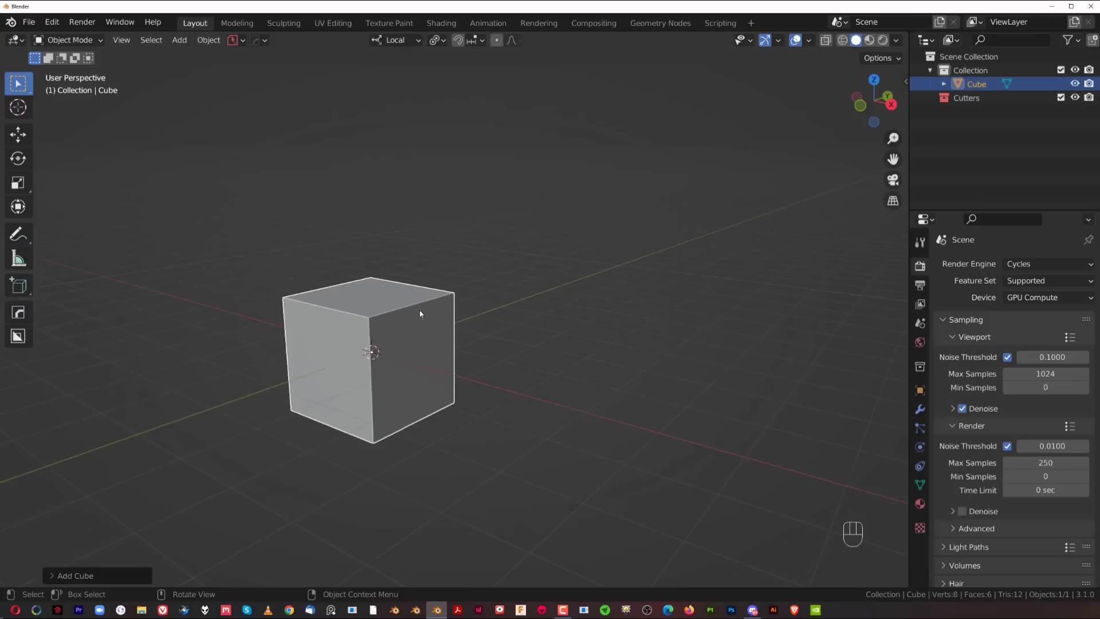
Try Face and Edge as Blender's native snap targets, restore Increment, and toggle snapping on and off.
{"action": "middle_click_drag", "start_coordinate": [420, 314], "coordinate": [459, 282], "text": "shift"}
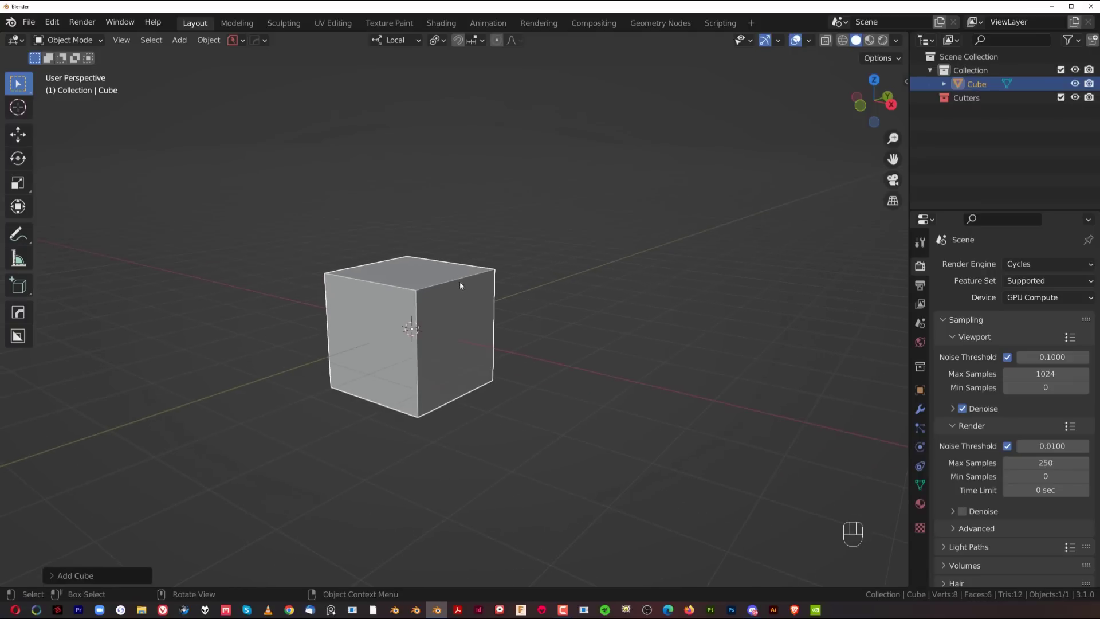
{"action": "left_click", "coordinate": [480, 41]}
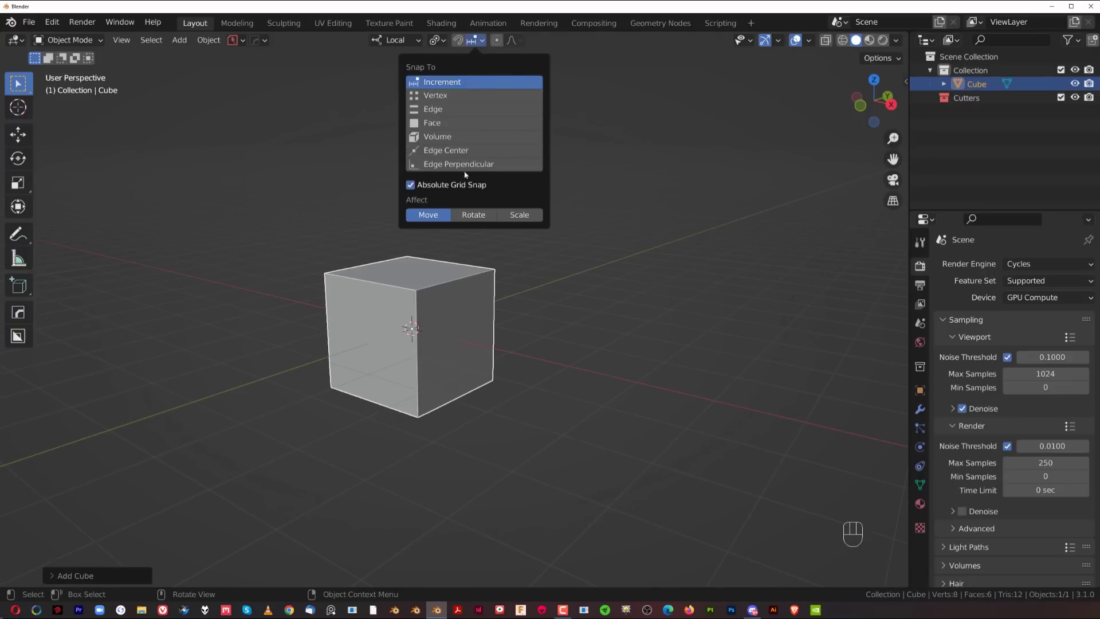
{"action": "left_click", "coordinate": [443, 124]}
{"action": "left_click", "coordinate": [445, 112]}
{"action": "left_click", "coordinate": [447, 122]}
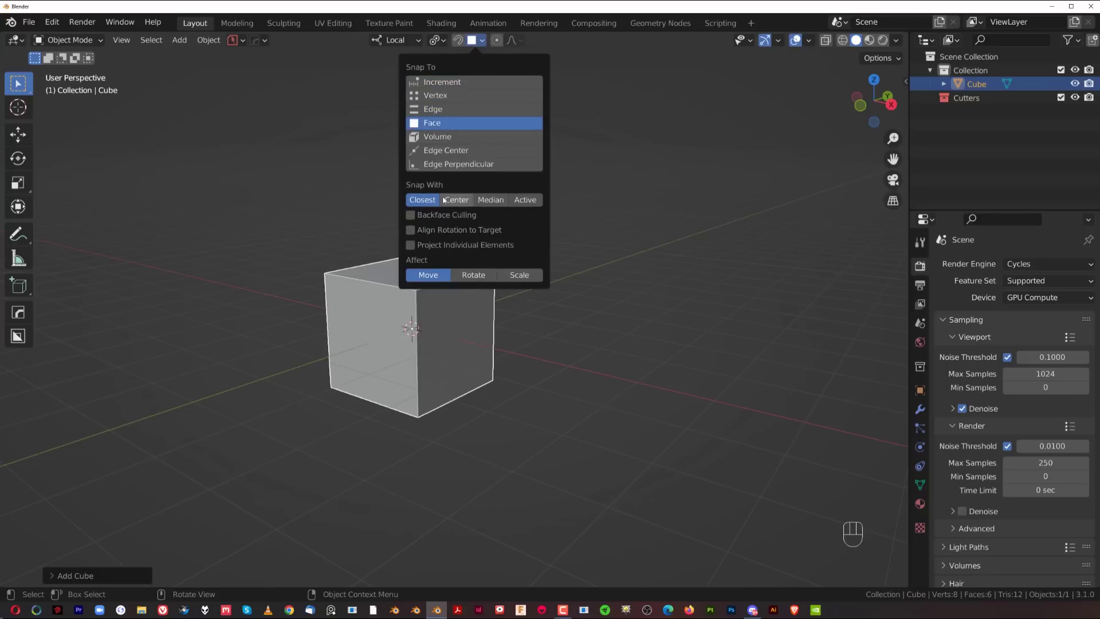
{"action": "left_click", "coordinate": [443, 82]}
{"action": "left_click", "coordinate": [460, 41]}
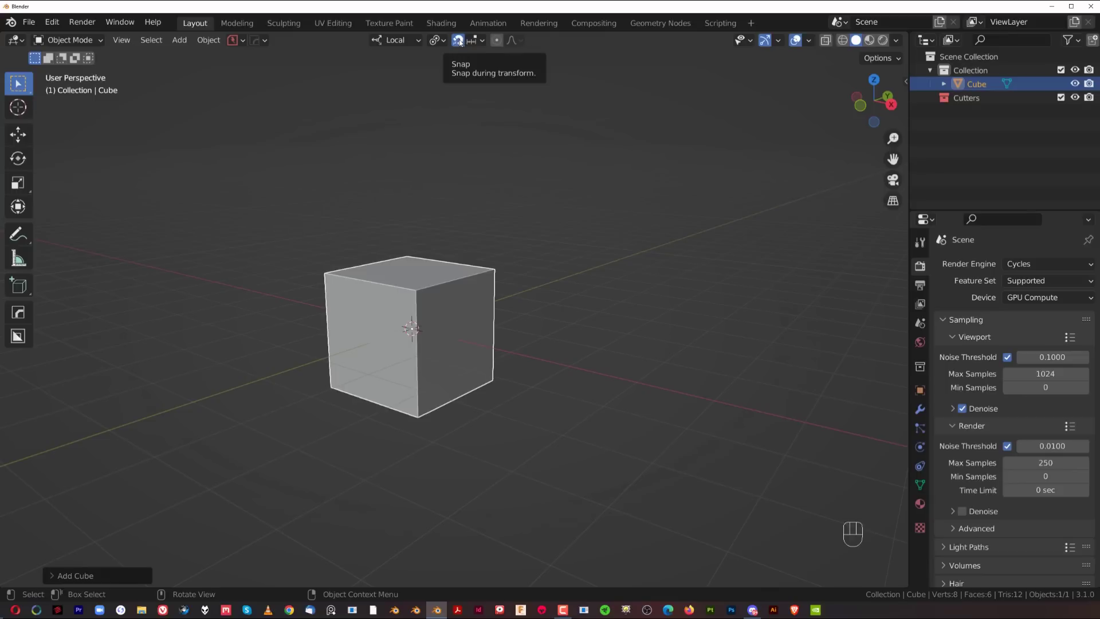
{"action": "left_click", "coordinate": [460, 43]}
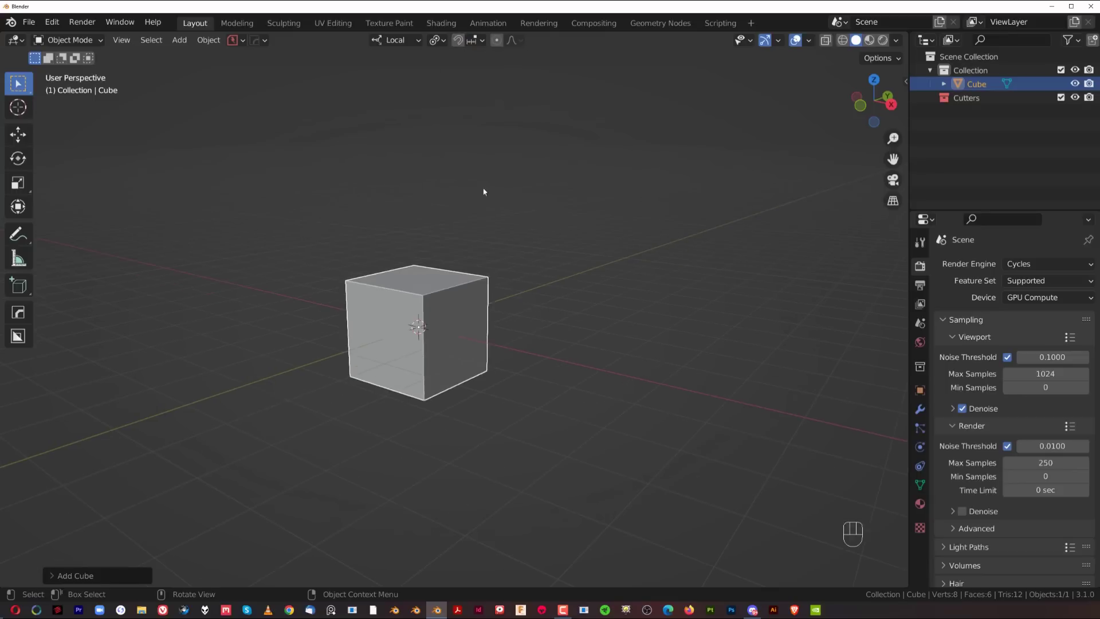
Duplicate the cube, placing the copy to the upper right of the original, and scale the copy down.
{"action": "middle_click_drag", "start_coordinate": [487, 288], "coordinate": [472, 315], "text": "shift"}
{"action": "scroll", "coordinate": [470, 303], "scroll_direction": "down", "scroll_amount": 1}
{"action": "key", "text": "Tab"}
{"action": "left_click", "coordinate": [439, 295]}
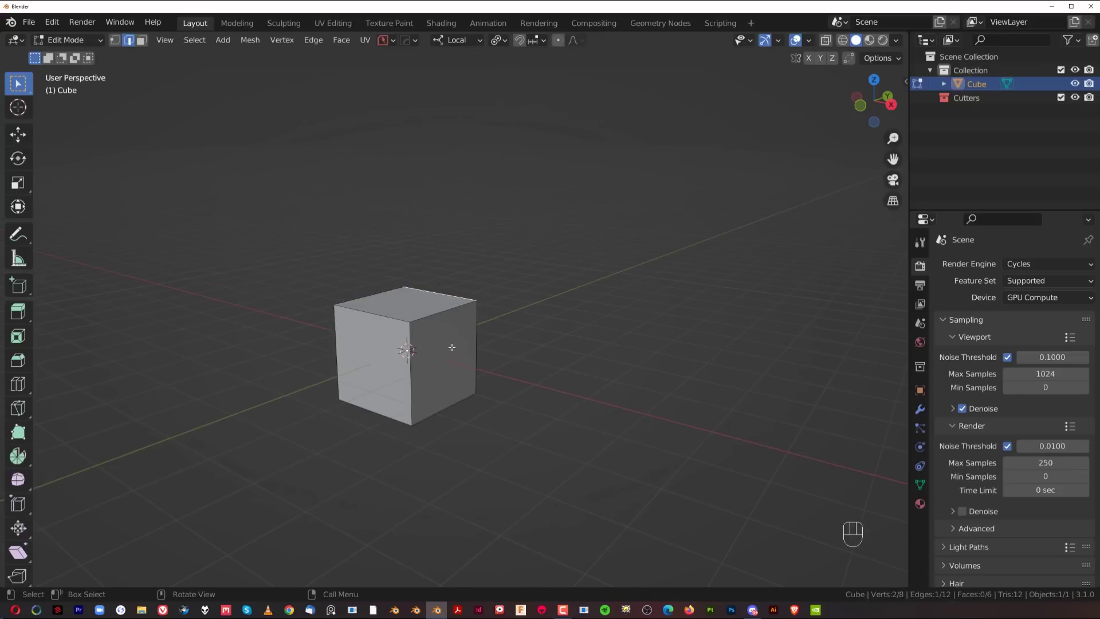
{"action": "key", "text": "Tab"}
{"action": "key", "text": "shift+d"}
{"action": "left_click", "coordinate": [619, 290]}
{"action": "key", "text": "s"}
{"action": "left_click", "coordinate": [668, 229]}
Bevel the original cube's upper right edge into a wide single-segment slope.
{"action": "left_click", "coordinate": [432, 321]}
{"action": "key", "text": "Tab"}
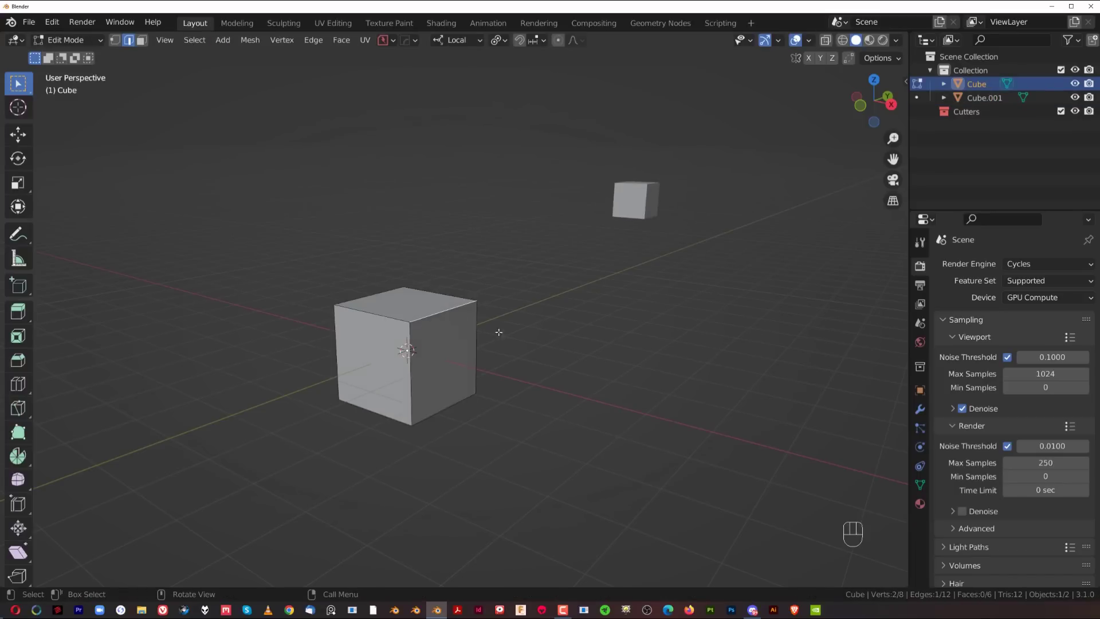
{"action": "key", "text": "ctrl+b"}
{"action": "left_click", "coordinate": [545, 343]}
{"action": "key", "text": "Tab"}
{"action": "middle_click_drag", "start_coordinate": [503, 278], "coordinate": [486, 260], "text": "shift"}
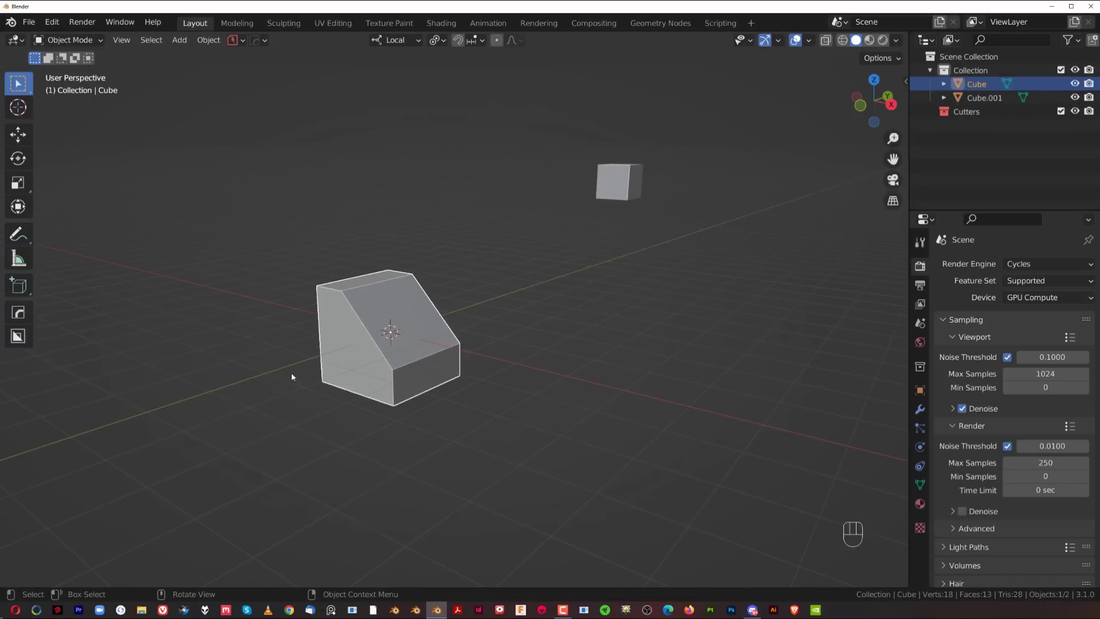
{"action": "middle_click_drag", "start_coordinate": [415, 283], "coordinate": [444, 306], "text": "shift"}
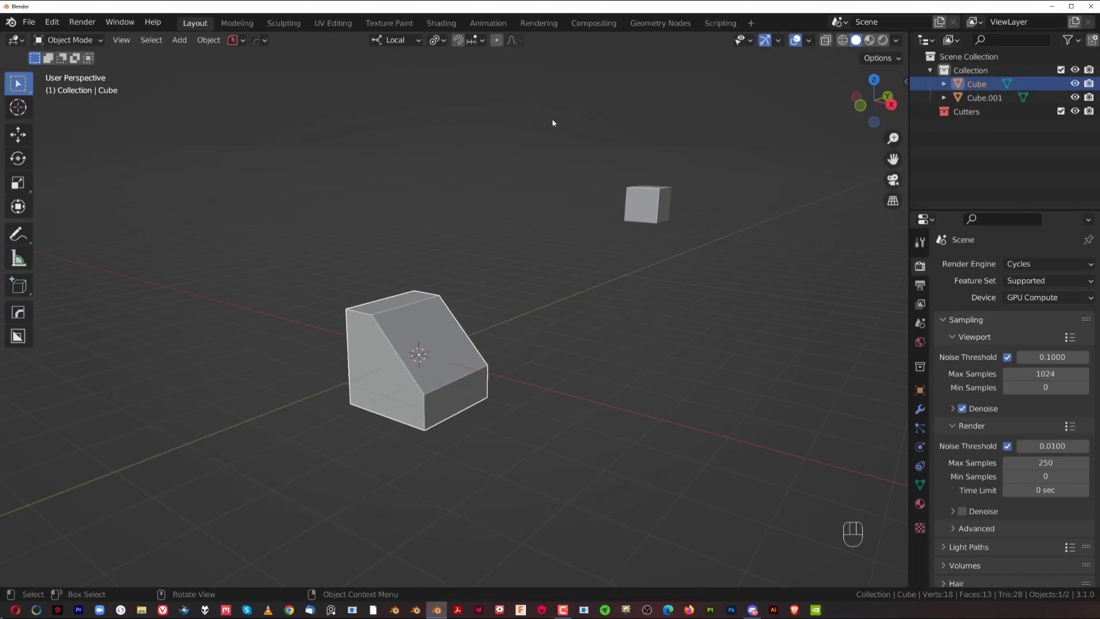
With the small cube selected, remove Absolute Grid from the Snapping pie and apply the Surface snapping preset.
{"action": "left_click", "coordinate": [651, 202]}
{"action": "middle_click_drag", "start_coordinate": [555, 309], "coordinate": [544, 305], "text": "shift"}
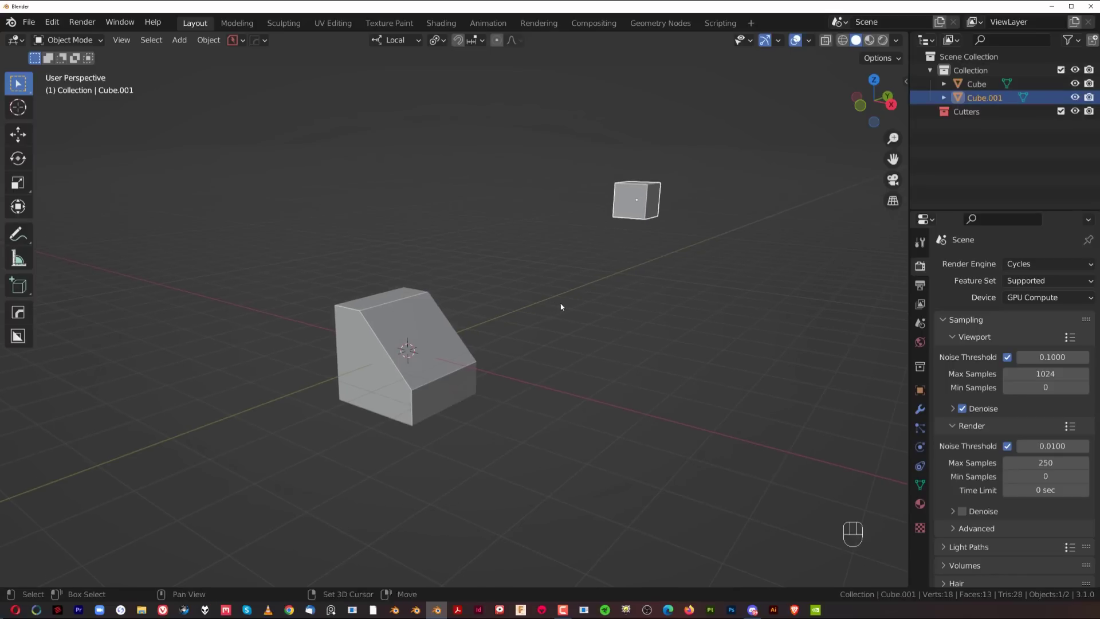
{"action": "key", "text": "shift+Tab"}
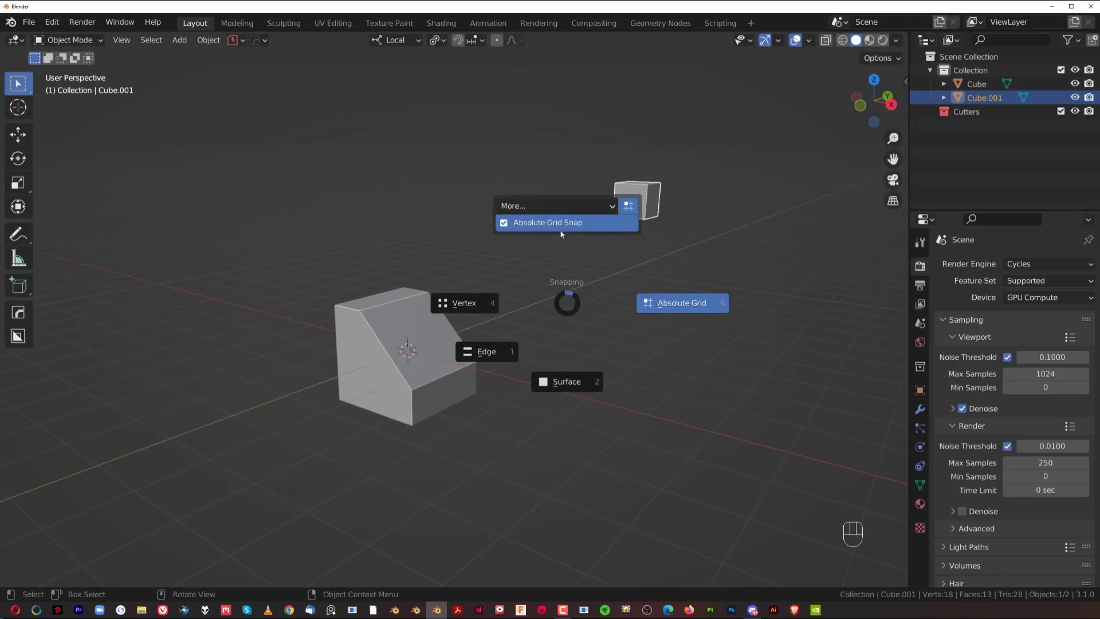
{"action": "left_click", "coordinate": [568, 304]}
{"action": "key", "text": "shift+Tab"}
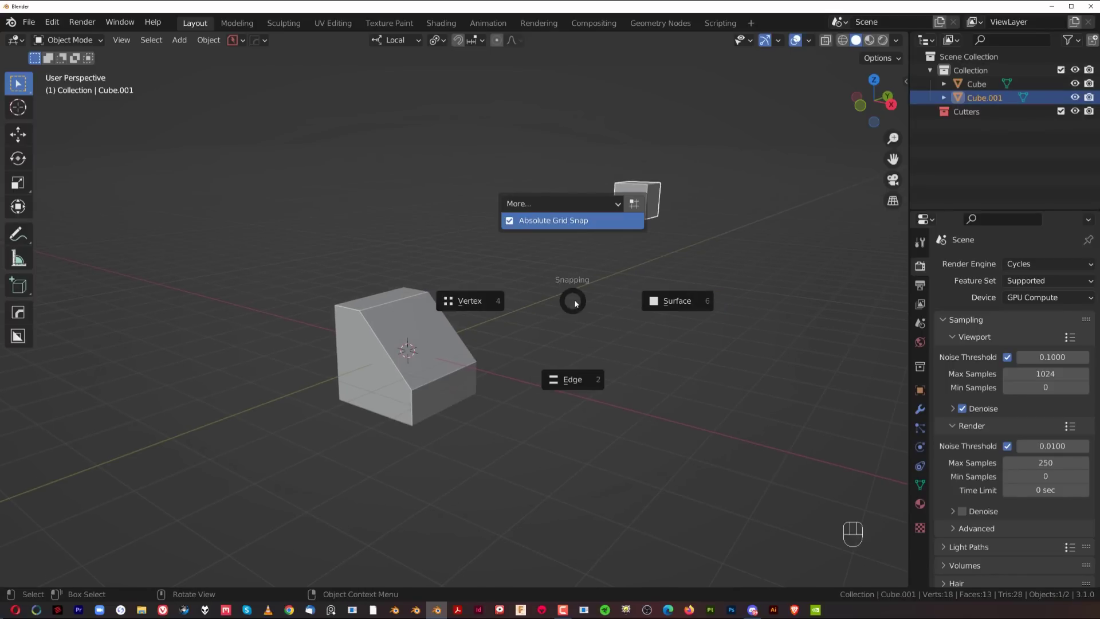
{"action": "left_click", "coordinate": [696, 303]}
{"action": "left_click", "coordinate": [481, 40]}
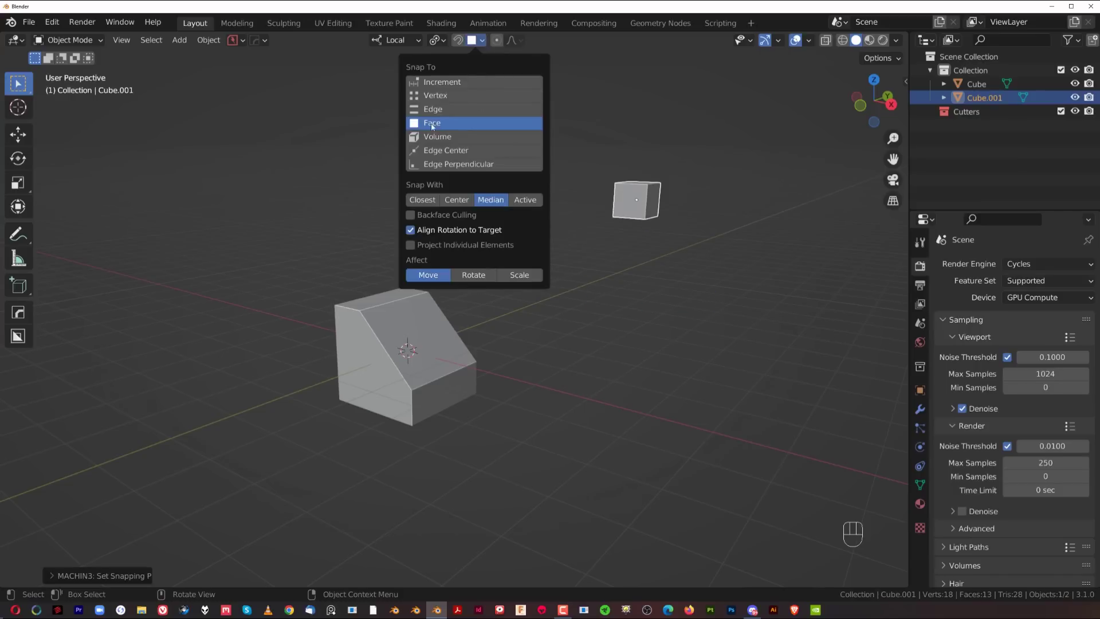
Try snapping the small cube onto the beveled block's surface with Median and Align Rotation to Target active.
{"action": "key", "text": "shift+Tab"}
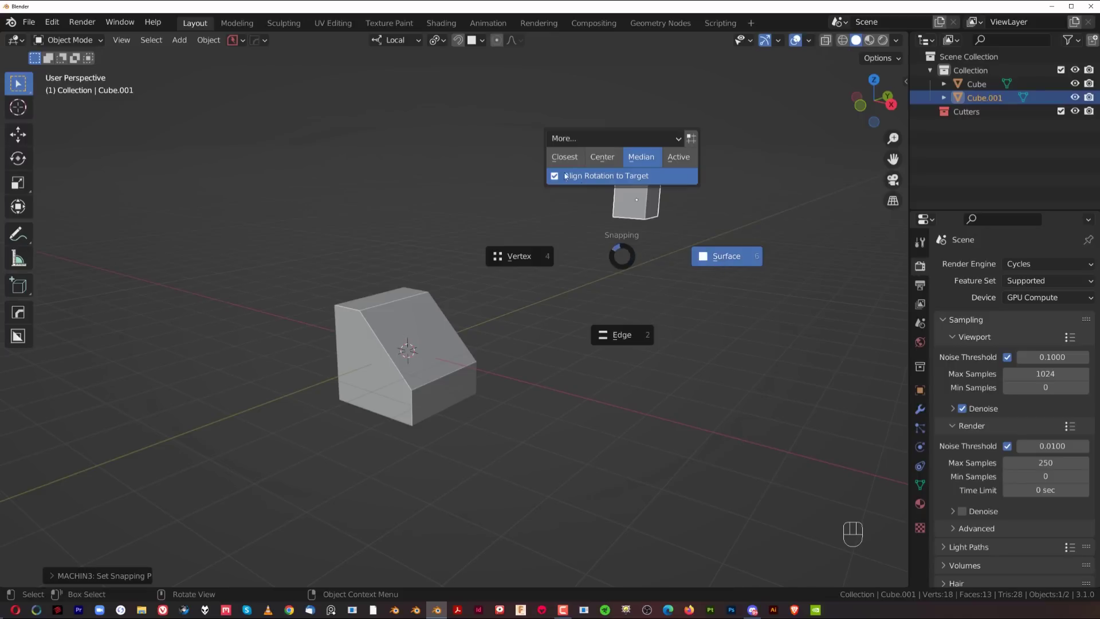
{"action": "left_click", "coordinate": [604, 176]}
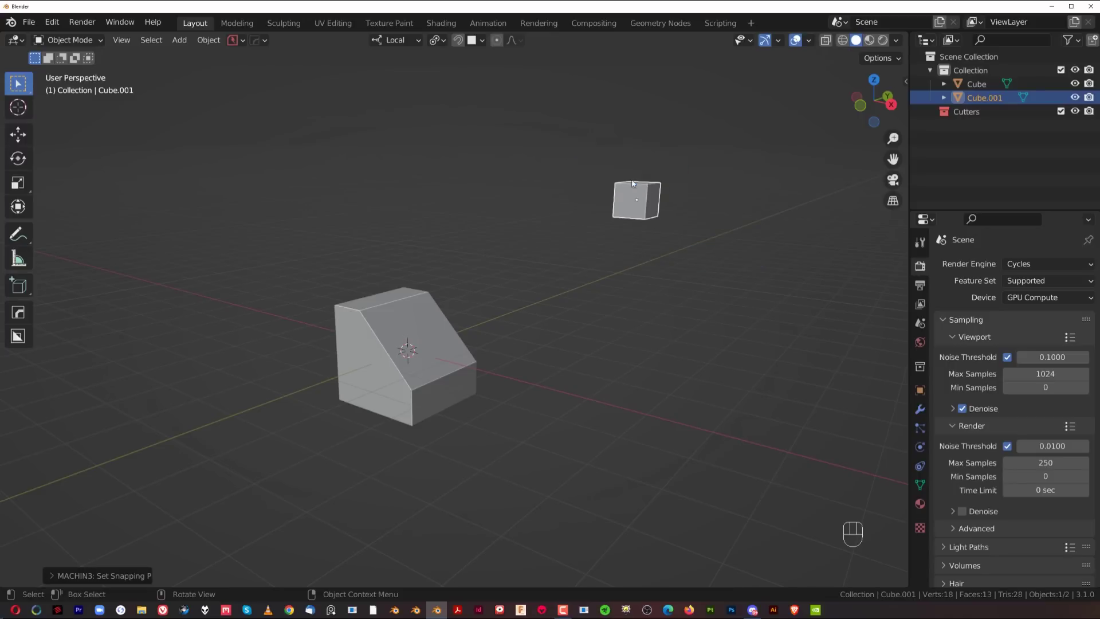
{"action": "key", "text": "g"}
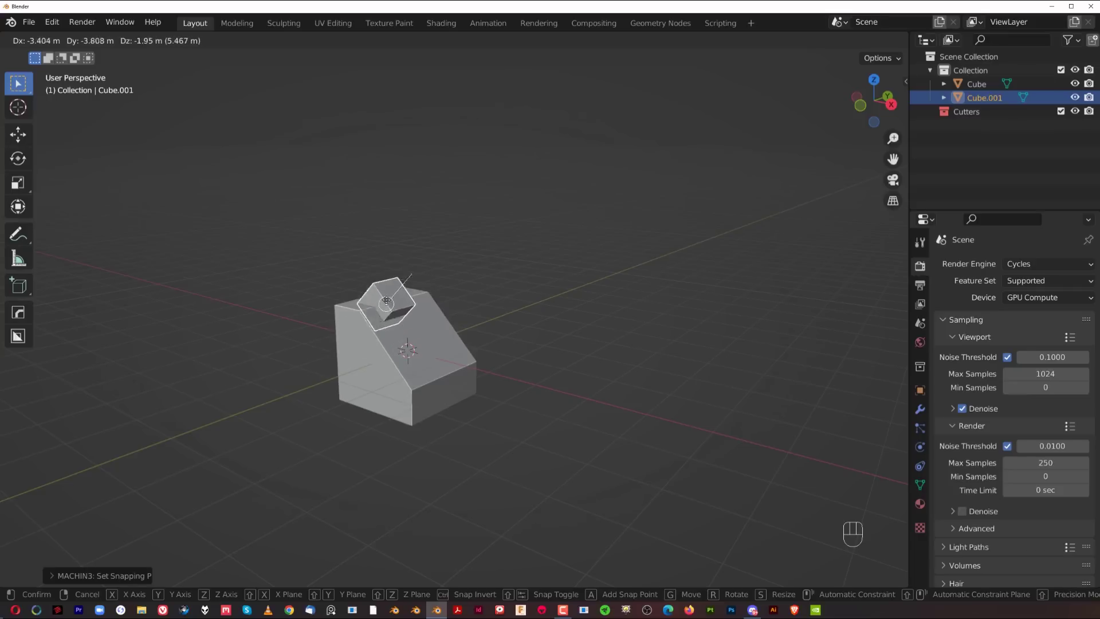
{"action": "right_click", "coordinate": [444, 362]}
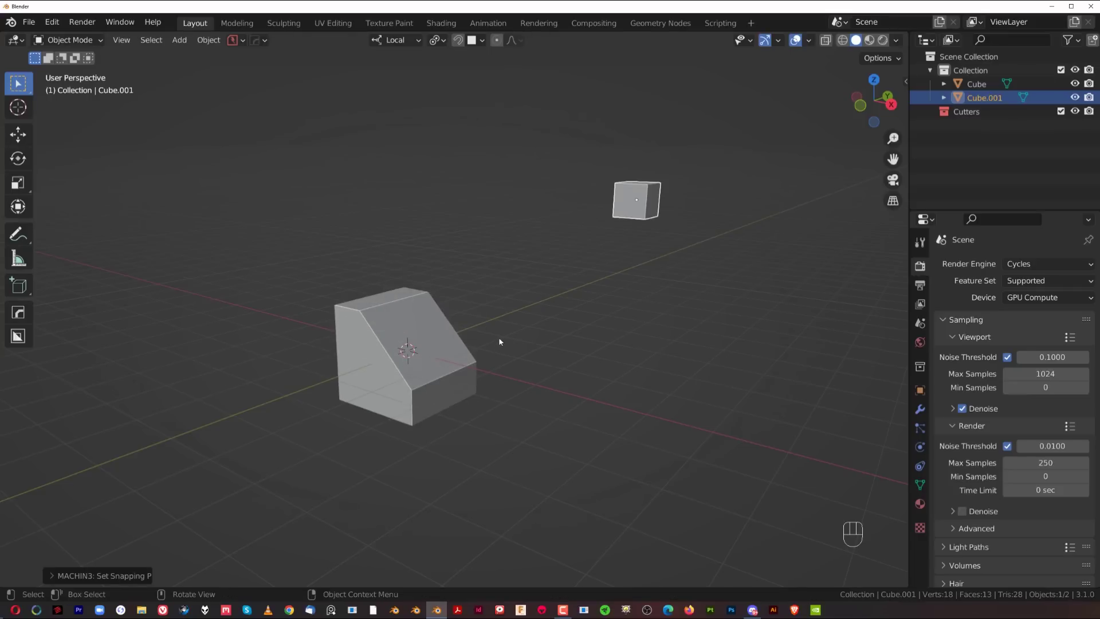
Apply the Vertex snapping preset and try snapping the small cube's corner onto a vertex of the beveled block.
{"action": "key", "text": "ctrl+shift+Tab"}
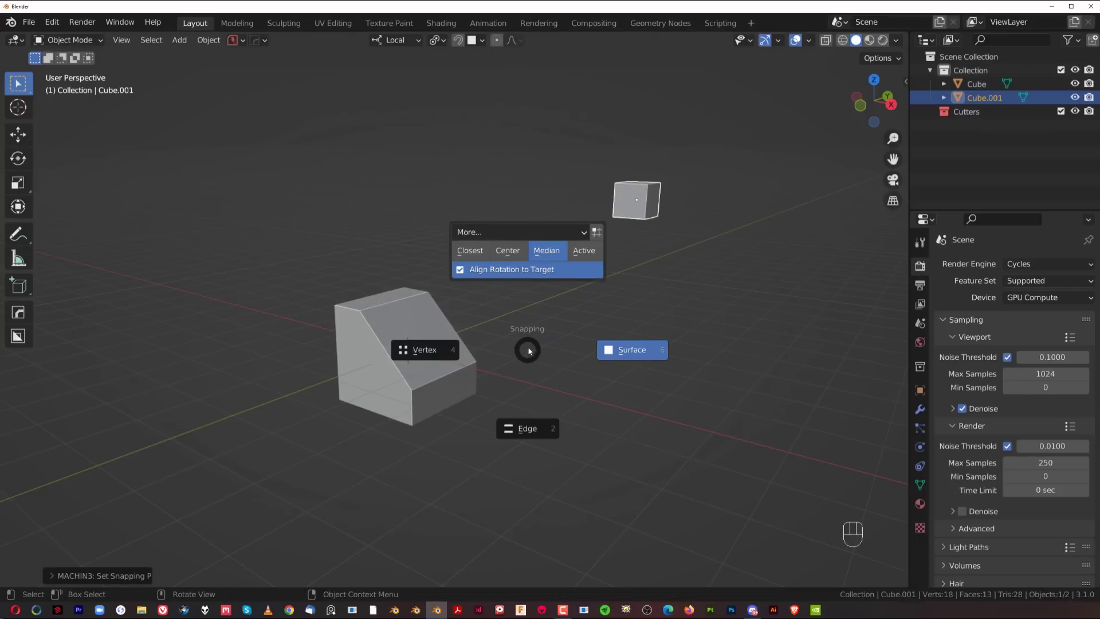
{"action": "left_click", "coordinate": [424, 352]}
{"action": "key", "text": "g"}
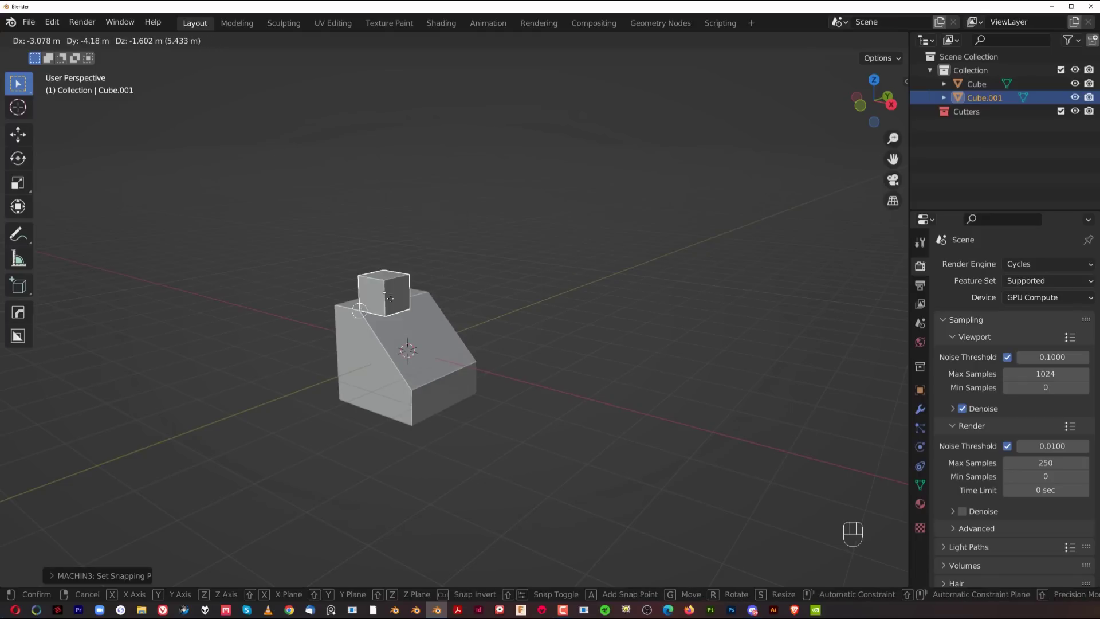
{"action": "left_click", "coordinate": [575, 314]}
Set edge snapping to Closest and try snapping the small cube onto the beveled block's top edge.
{"action": "key", "text": "ctrl+shift+Tab"}
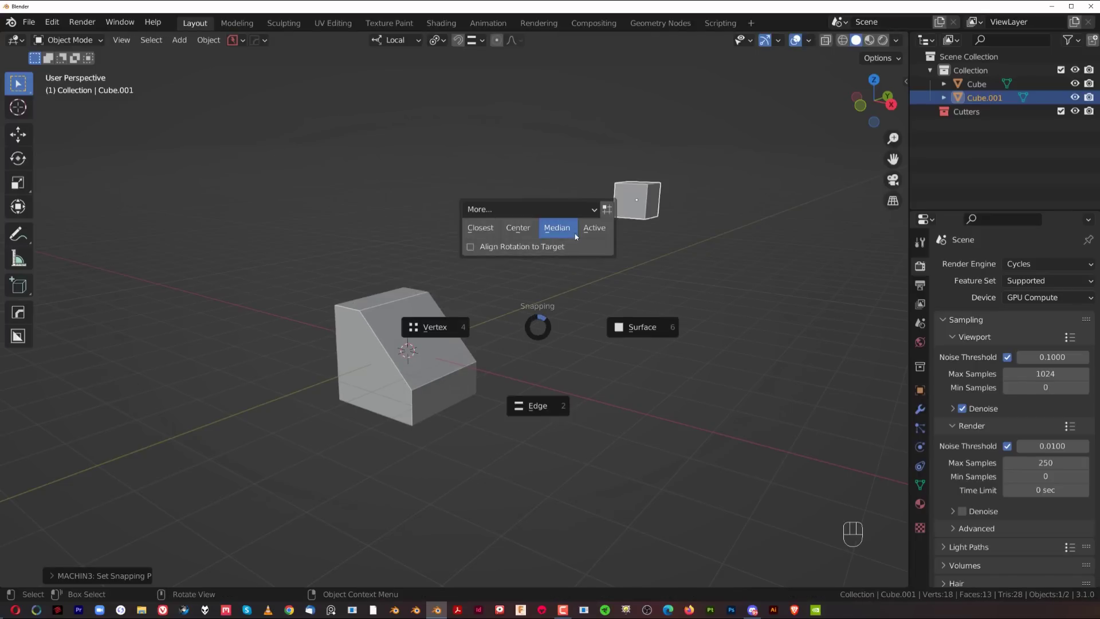
{"action": "left_click", "coordinate": [627, 196]}
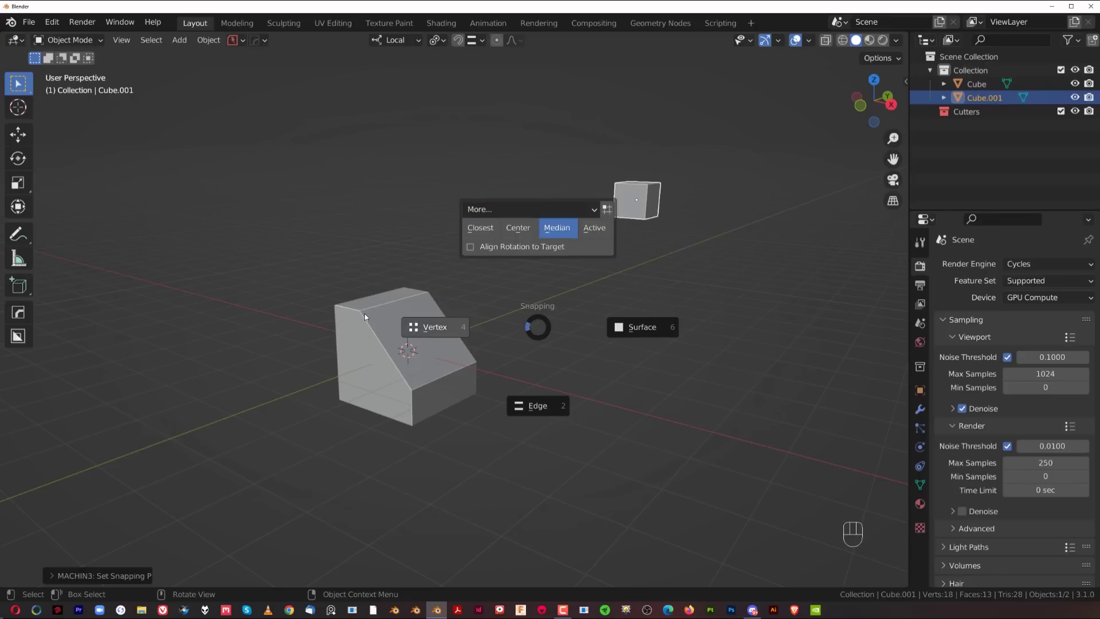
{"action": "left_click", "coordinate": [481, 228]}
{"action": "key", "text": "g"}
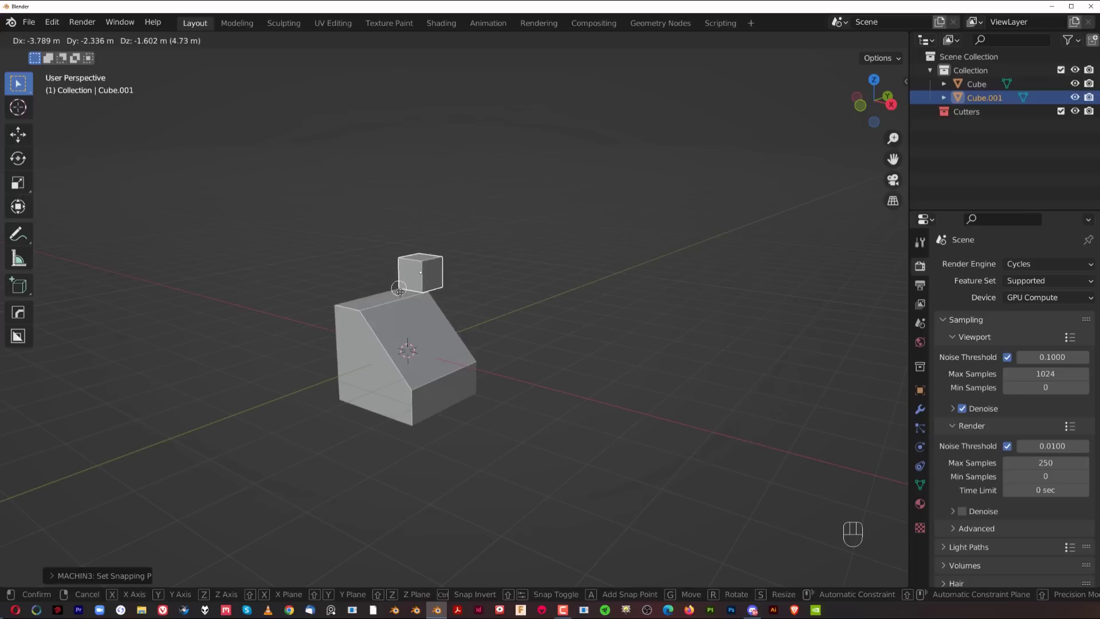
{"action": "right_click", "coordinate": [473, 307]}
Set edge snapping to Center and snap the small cube onto the beveled block's top edge.
{"action": "key", "text": "shift+Tab"}
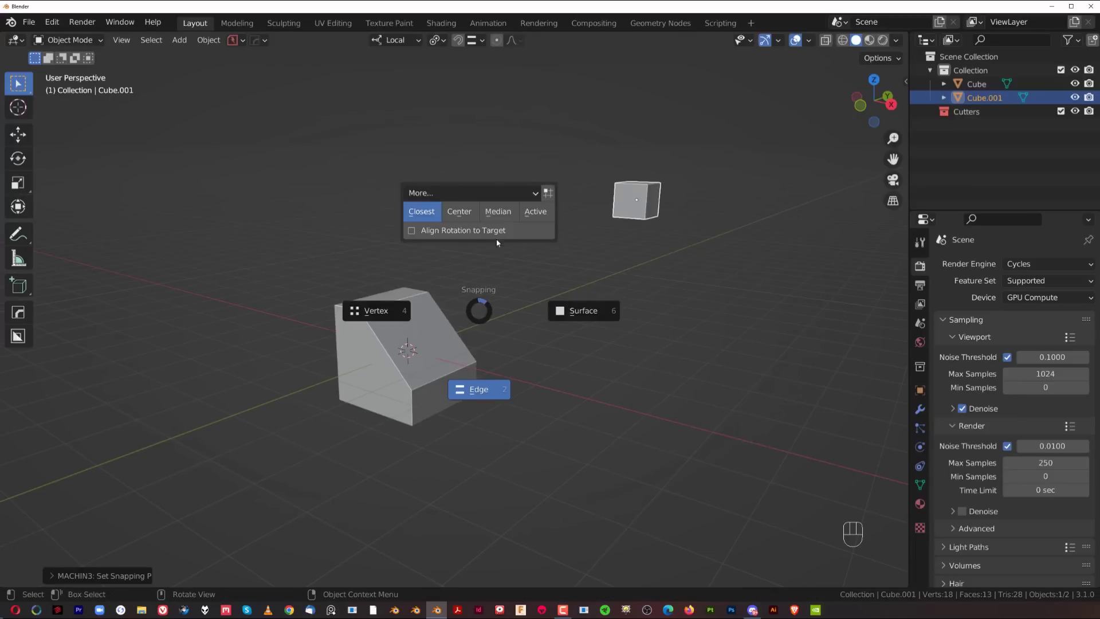
{"action": "left_click", "coordinate": [494, 212]}
{"action": "key", "text": "g"}
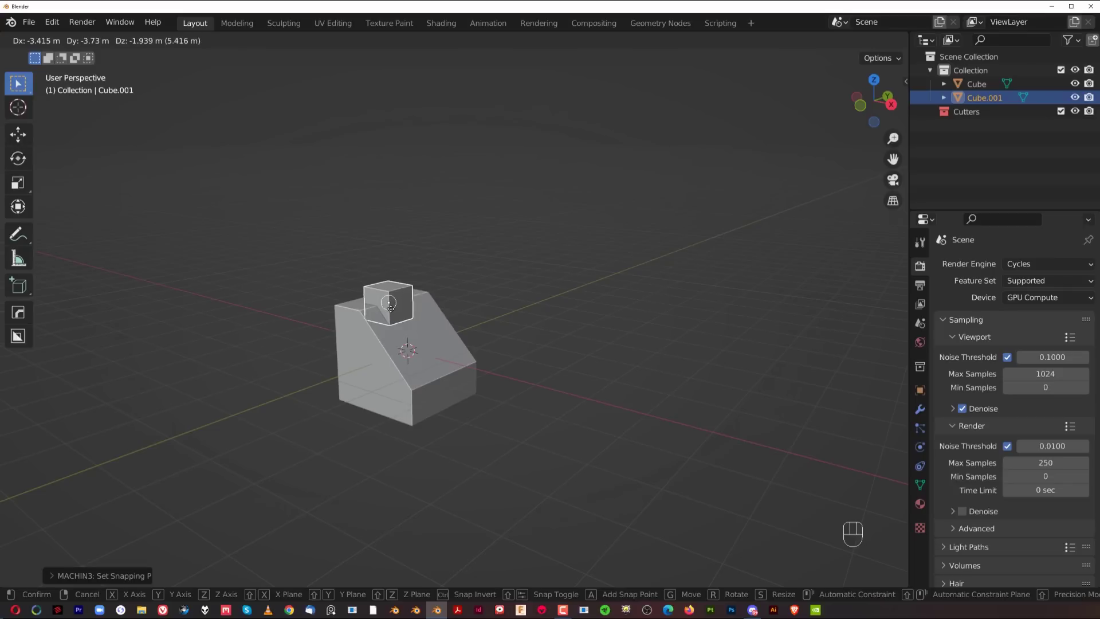
{"action": "left_click", "coordinate": [390, 308]}
{"action": "middle_click_drag", "start_coordinate": [442, 319], "coordinate": [452, 342]}
Examine the full snapping settings under More in the Snapping pie.
{"action": "key", "text": "ctrl+shift+Tab"}
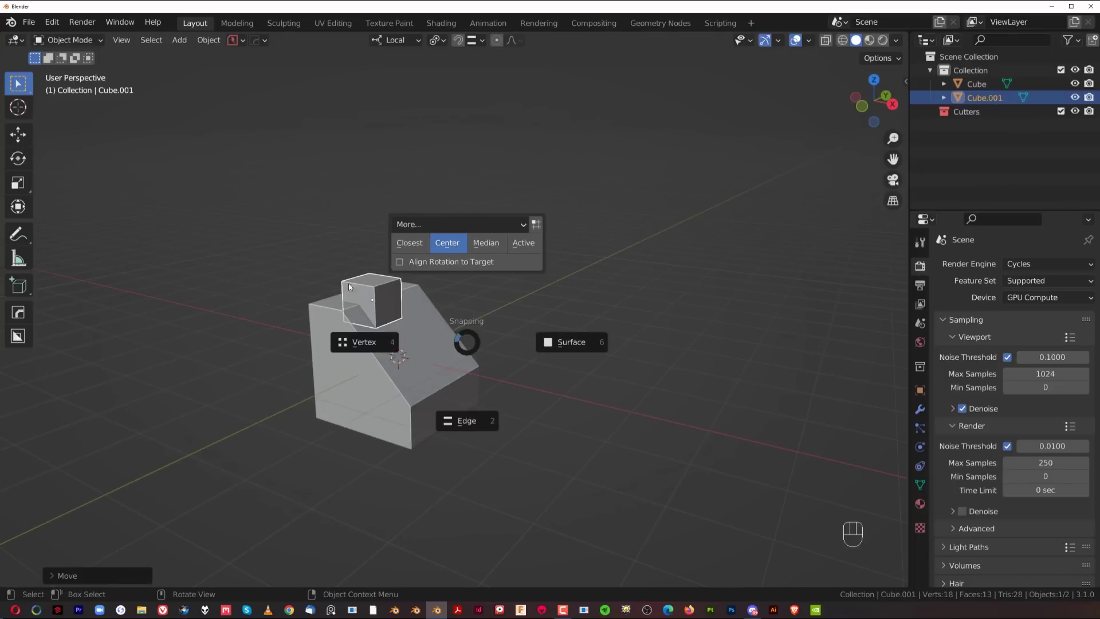
{"action": "mouse_move", "coordinate": [474, 230]}
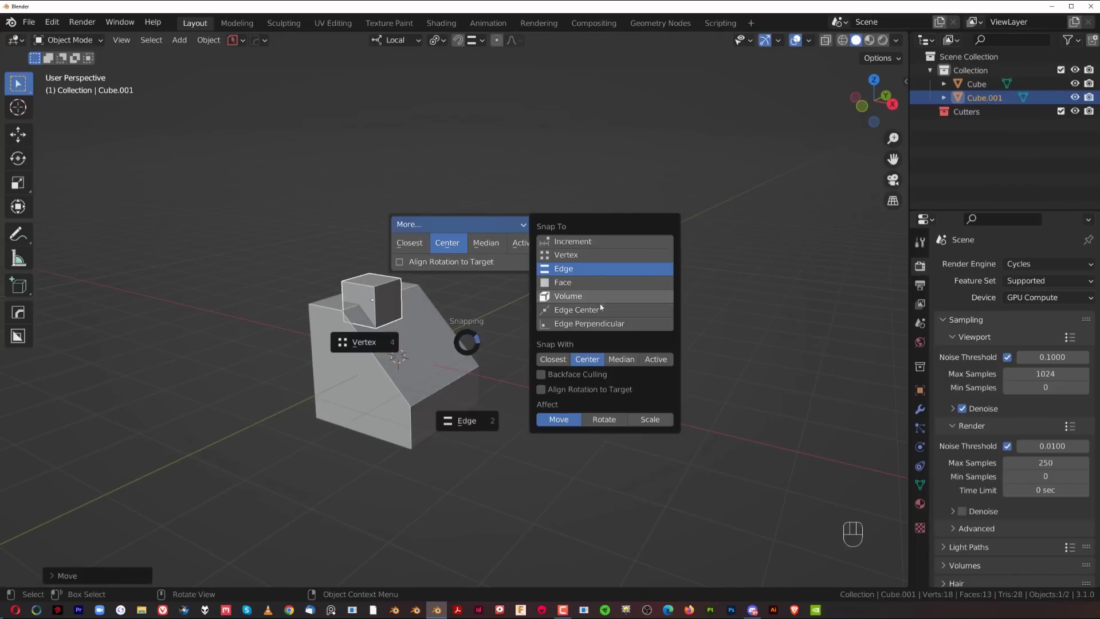
{"action": "left_click", "coordinate": [475, 43]}
{"action": "left_click", "coordinate": [476, 43]}
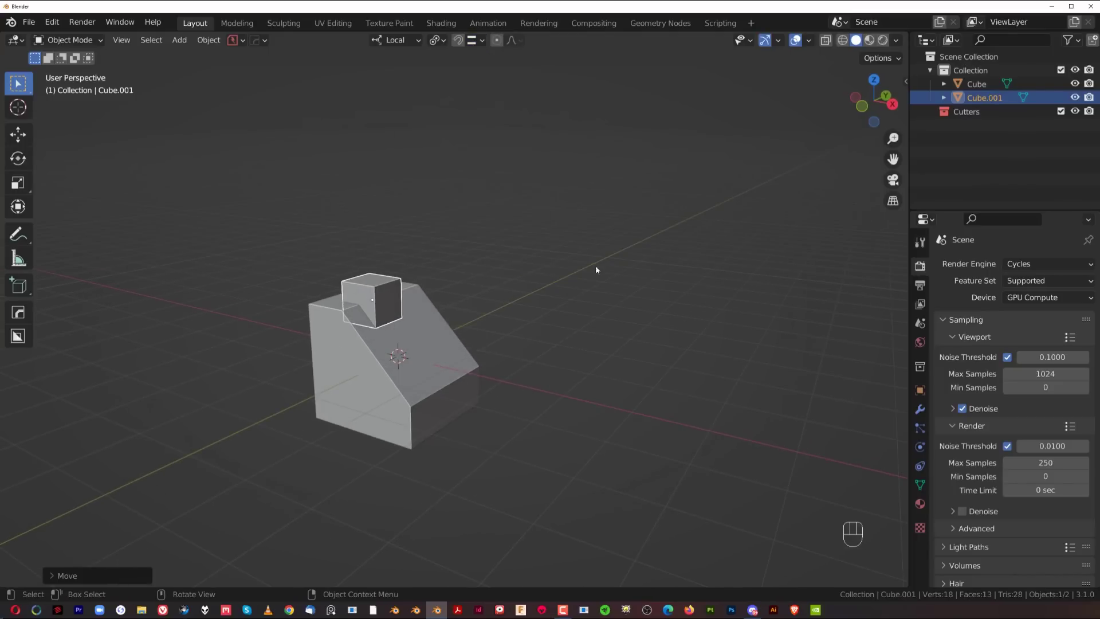
Add Absolute Grid back to the Snapping pie and apply the Absolute Grid preset.
{"action": "key", "text": "ctrl+shift+Tab"}
{"action": "mouse_move", "coordinate": [651, 164]}
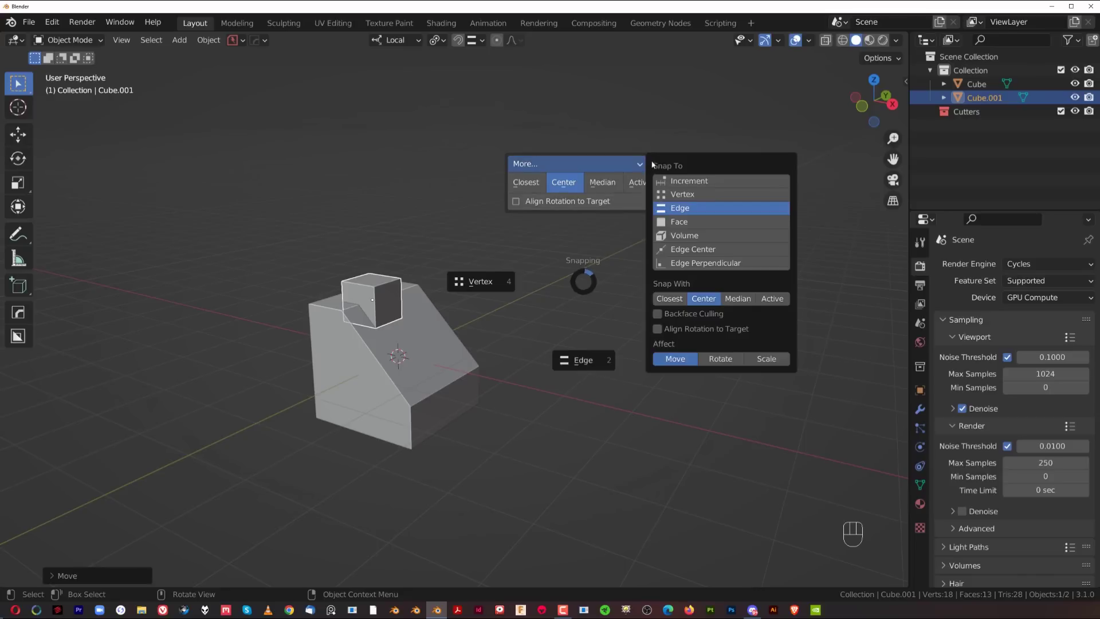
{"action": "left_click", "coordinate": [652, 164]}
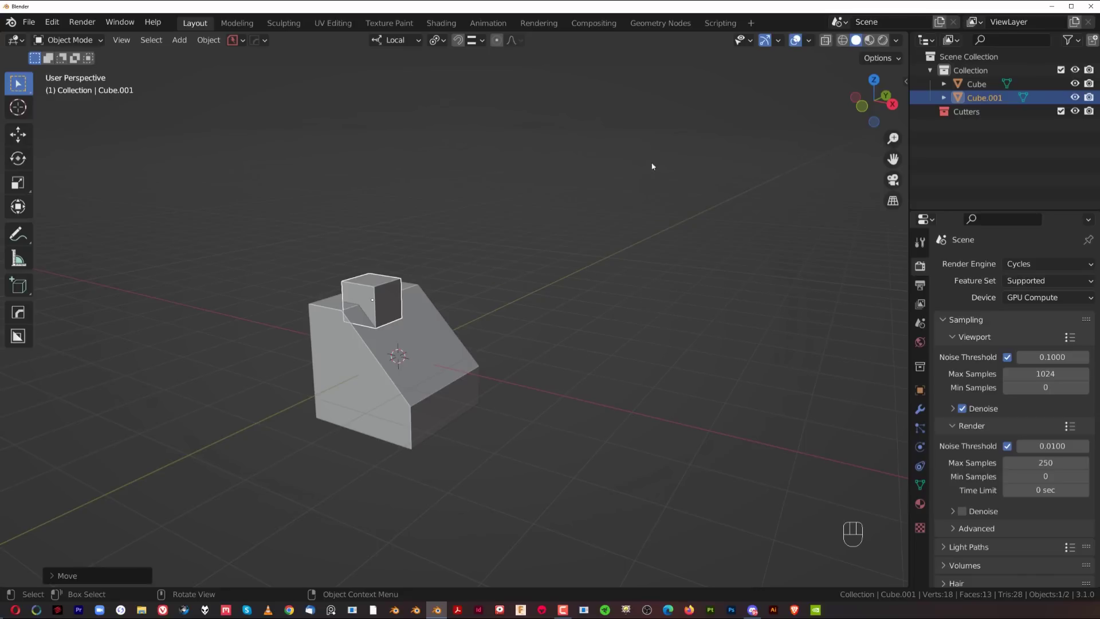
{"action": "key", "text": "ctrl+shift+Tab"}
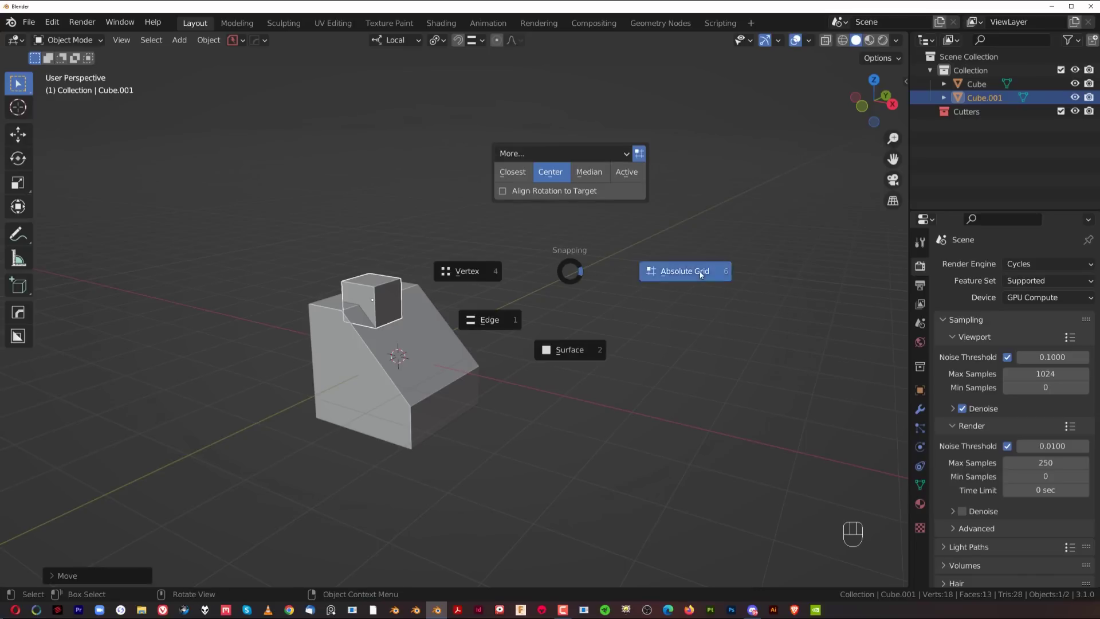
{"action": "left_click", "coordinate": [581, 265]}
Switch to the top view and try moving the small cube off the beveled block on the 10-centimeter grid.
{"action": "key", "text": "grave"}
{"action": "left_click", "coordinate": [533, 201]}
{"action": "scroll", "coordinate": [462, 338], "scroll_direction": "up", "scroll_amount": 3}
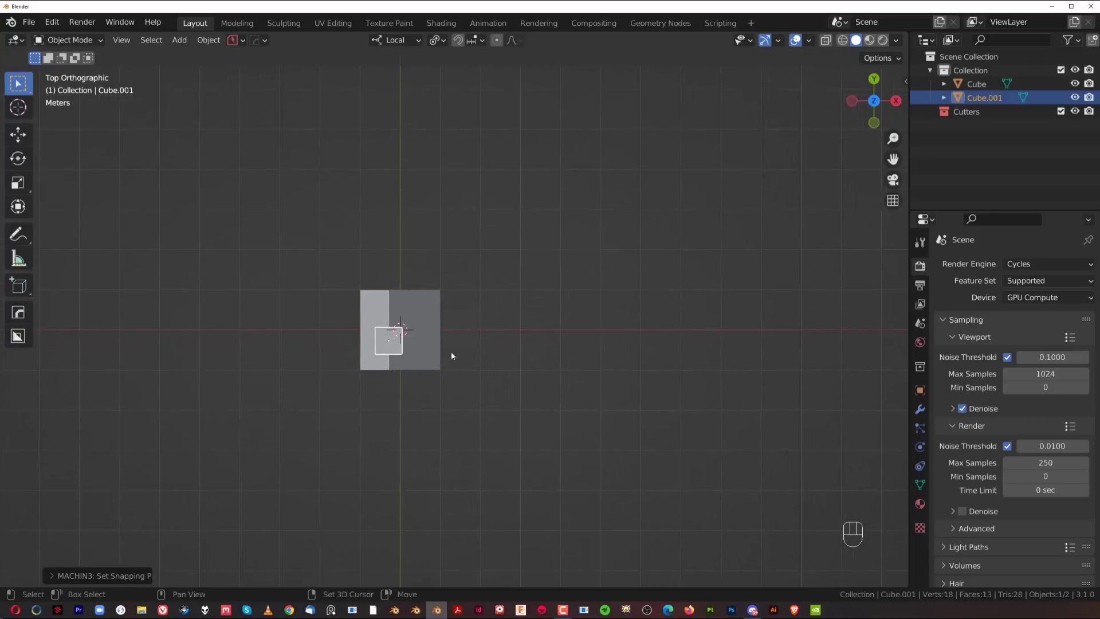
{"action": "key", "text": "g"}
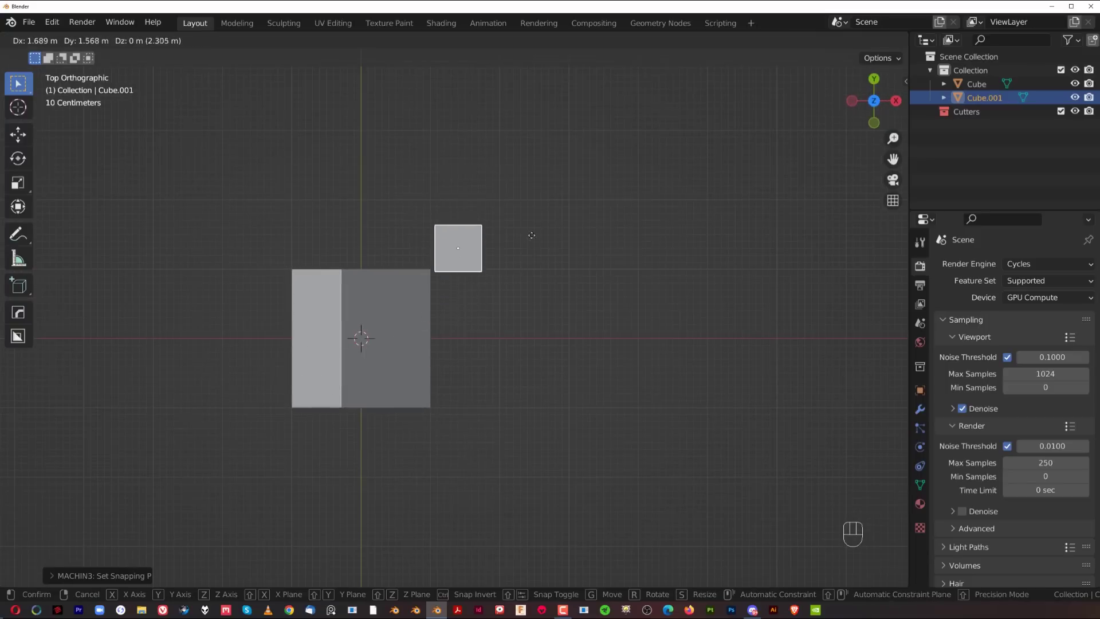
{"action": "right_click", "coordinate": [593, 264]}
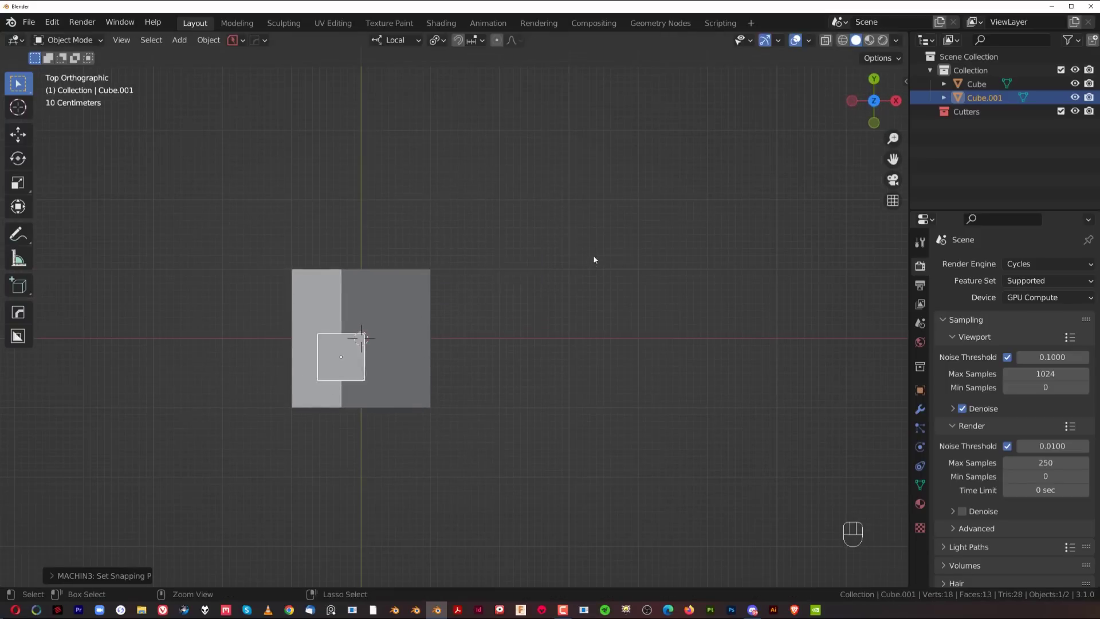
Move the small cube away from the beveled block to a point on the meter grid.
{"action": "scroll", "coordinate": [577, 315], "scroll_direction": "down", "scroll_amount": 5}
{"action": "scroll", "coordinate": [435, 387], "scroll_direction": "down", "scroll_amount": 1}
{"action": "key", "text": "g"}
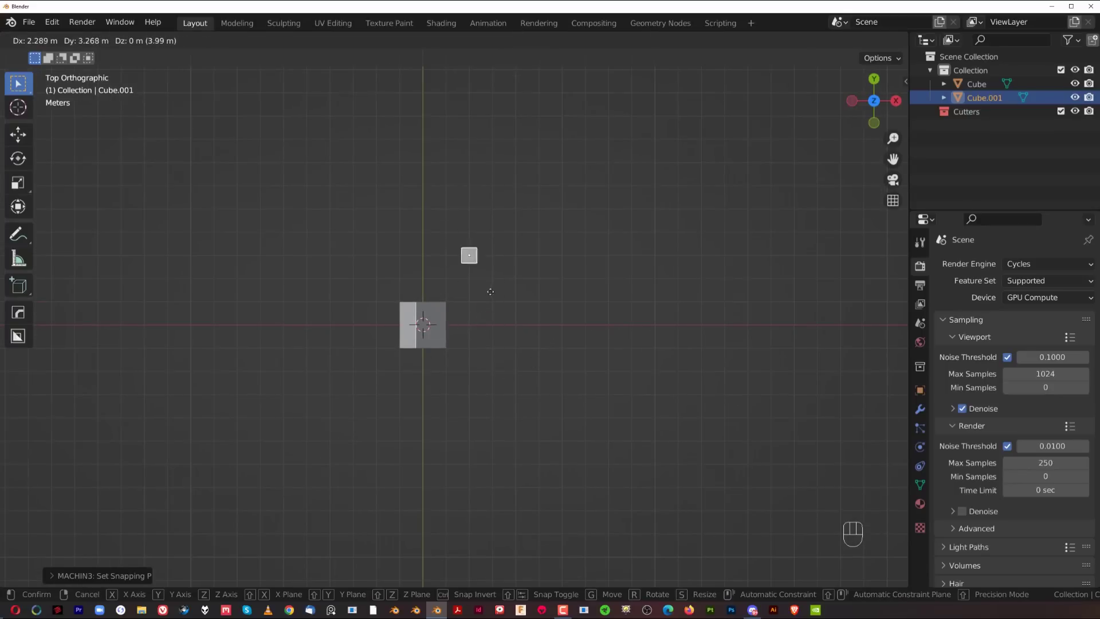
{"action": "left_click", "coordinate": [477, 321]}
Move the small cube a short distance on the centimeter grid and inspect its alignment with the grid lines.
{"action": "scroll", "coordinate": [480, 321], "scroll_direction": "up", "scroll_amount": 10}
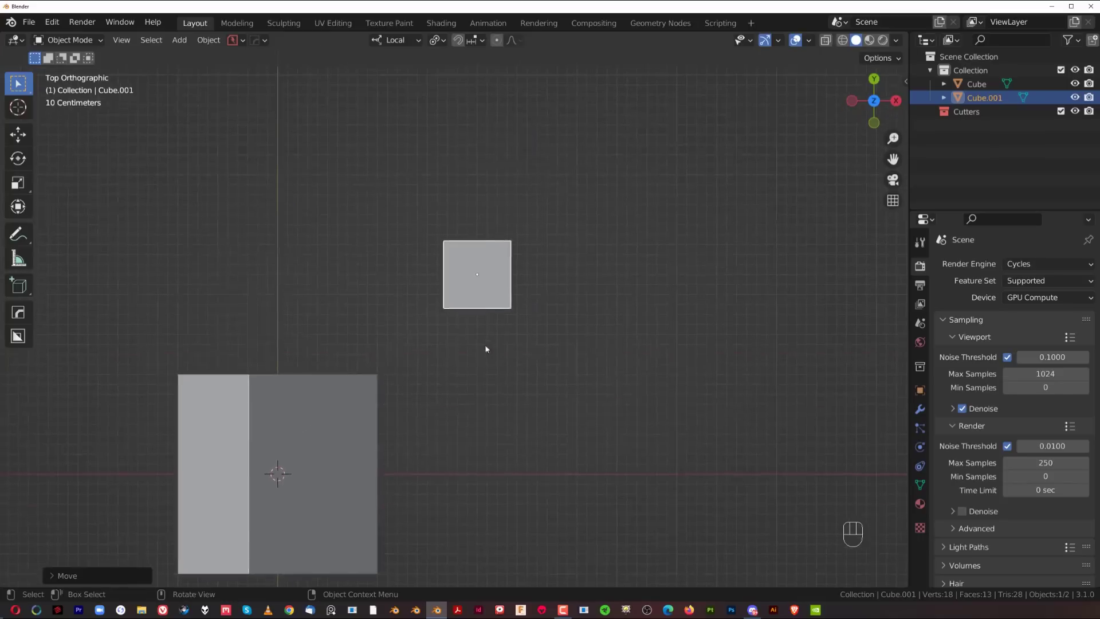
{"action": "scroll", "coordinate": [479, 323], "scroll_direction": "up", "scroll_amount": 5}
{"action": "scroll", "coordinate": [404, 265], "scroll_direction": "up", "scroll_amount": 5}
{"action": "scroll", "coordinate": [404, 266], "scroll_direction": "down", "scroll_amount": 2}
{"action": "scroll", "coordinate": [439, 303], "scroll_direction": "down", "scroll_amount": 8}
{"action": "scroll", "coordinate": [468, 301], "scroll_direction": "up", "scroll_amount": 1}
{"action": "key", "text": "g"}
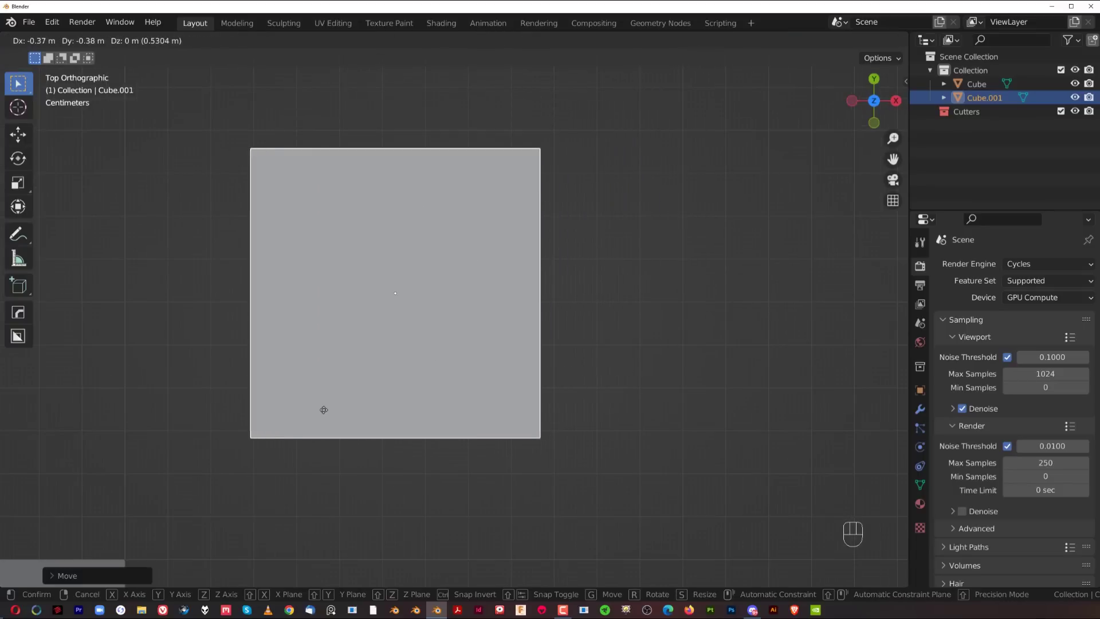
{"action": "left_click", "coordinate": [395, 368]}
{"action": "scroll", "coordinate": [319, 437], "scroll_direction": "up", "scroll_amount": 5}
{"action": "scroll", "coordinate": [370, 386], "scroll_direction": "up", "scroll_amount": 5}
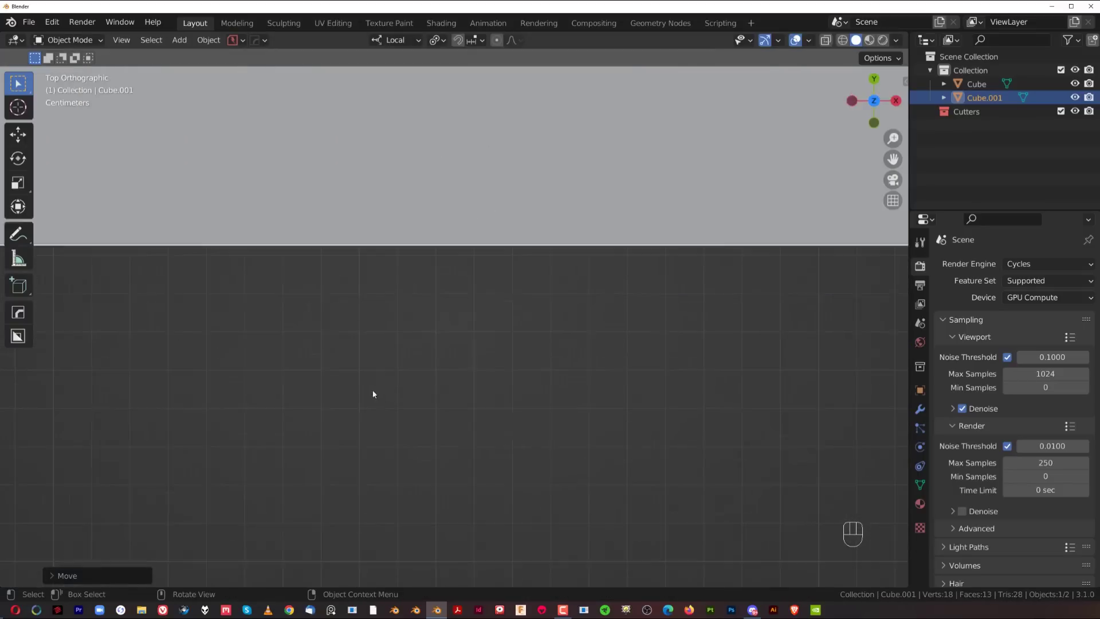
{"action": "scroll", "coordinate": [321, 349], "scroll_direction": "down", "scroll_amount": 5}
{"action": "scroll", "coordinate": [476, 350], "scroll_direction": "down", "scroll_amount": 8}
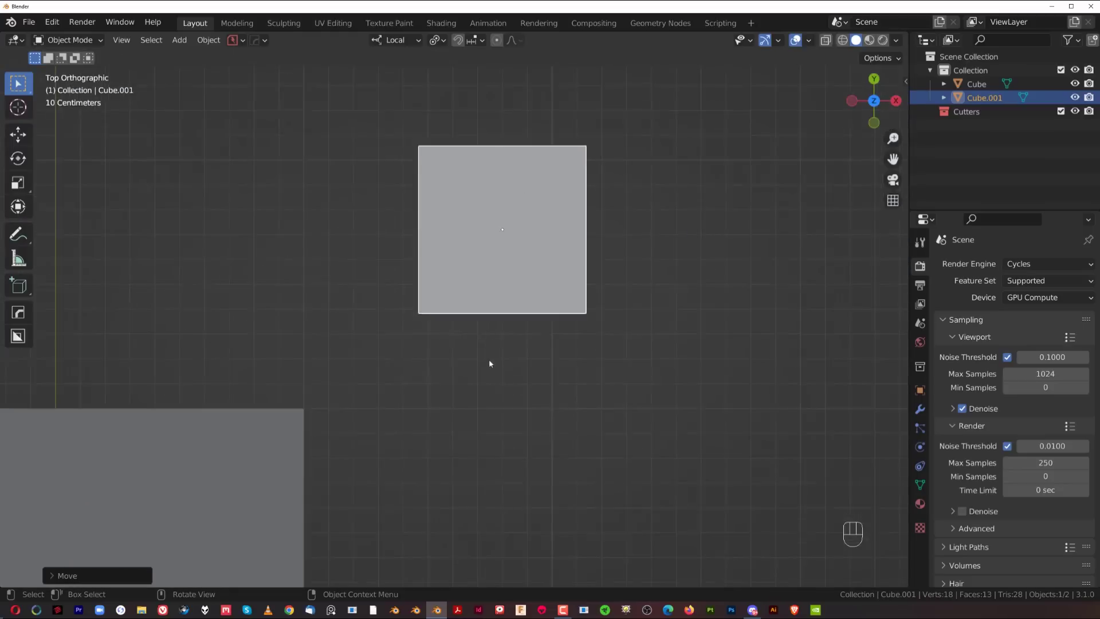
Move the small cube closer to the beveled block on the 10-centimeter grid.
{"action": "key", "text": "g"}
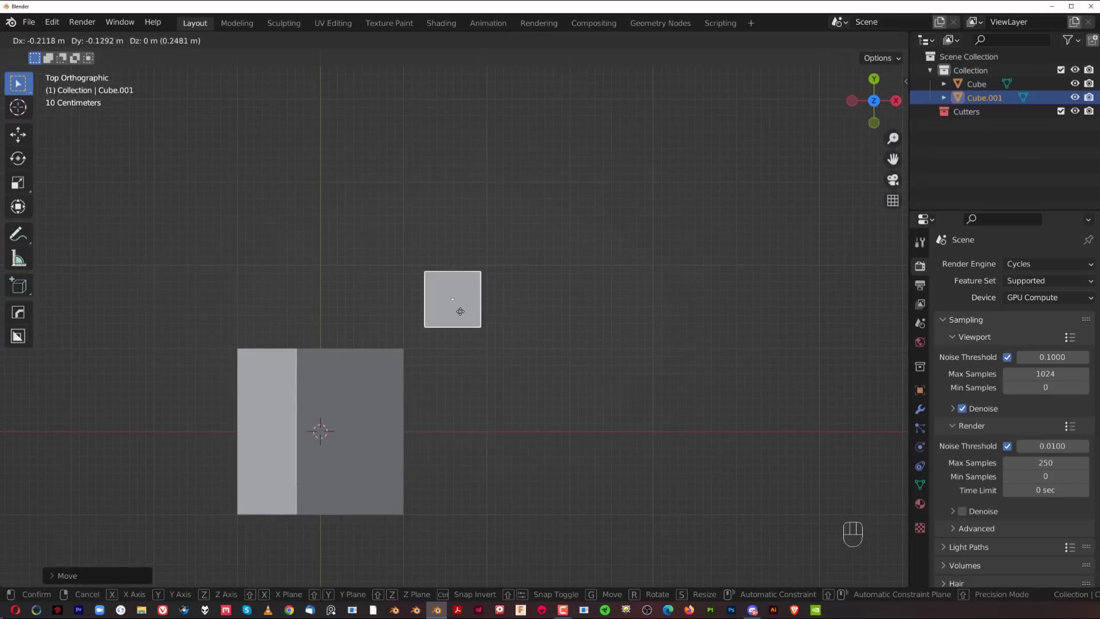
{"action": "left_click", "coordinate": [427, 362]}
{"action": "middle_click_drag", "start_coordinate": [427, 362], "coordinate": [533, 277]}
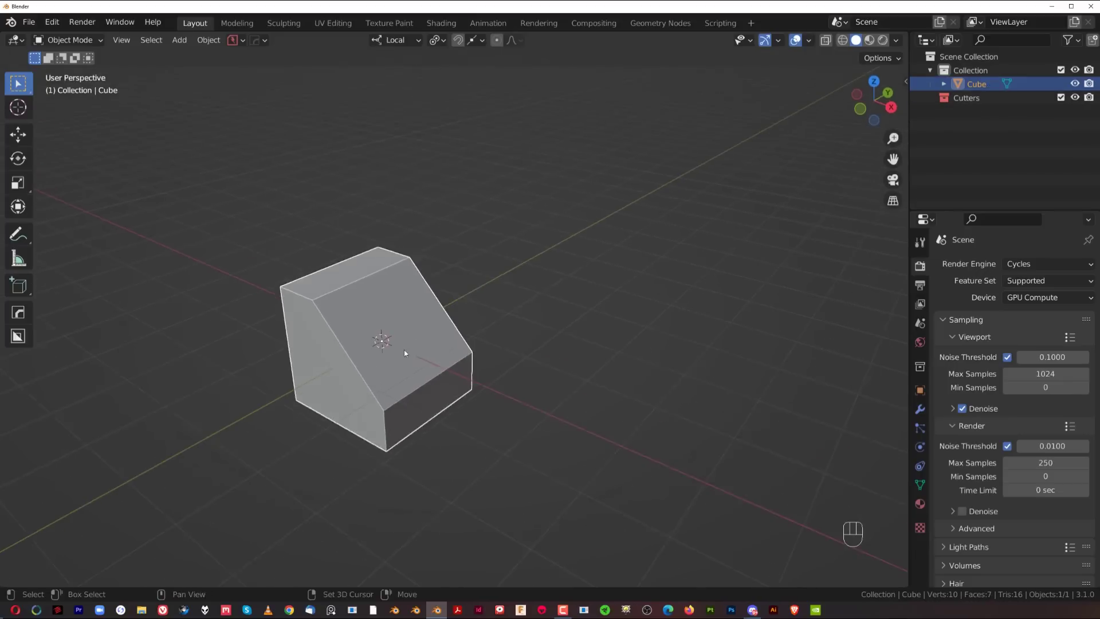
Duplicate the beveled block three times, spreading the copies around the original.
{"action": "scroll", "coordinate": [404, 350], "scroll_direction": "down", "scroll_amount": 3}
{"action": "key", "text": "shift+d"}
{"action": "left_click", "coordinate": [594, 293]}
{"action": "key", "text": "shift+d"}
{"action": "left_click", "coordinate": [491, 177]}
{"action": "key", "text": "shift+d"}
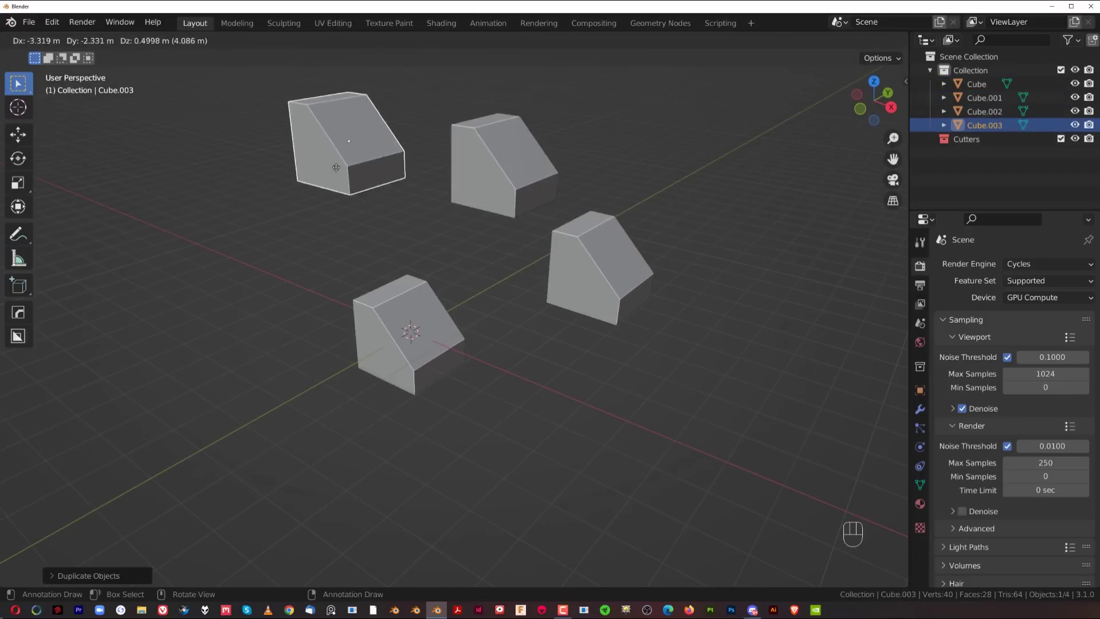
{"action": "left_click", "coordinate": [324, 171]}
Move the second duplicate, Cube.002, farther away from the other blocks.
{"action": "scroll", "coordinate": [328, 178], "scroll_direction": "down", "scroll_amount": 2}
{"action": "middle_click_drag", "start_coordinate": [401, 294], "coordinate": [368, 361], "text": "shift"}
{"action": "left_click", "coordinate": [462, 314]}
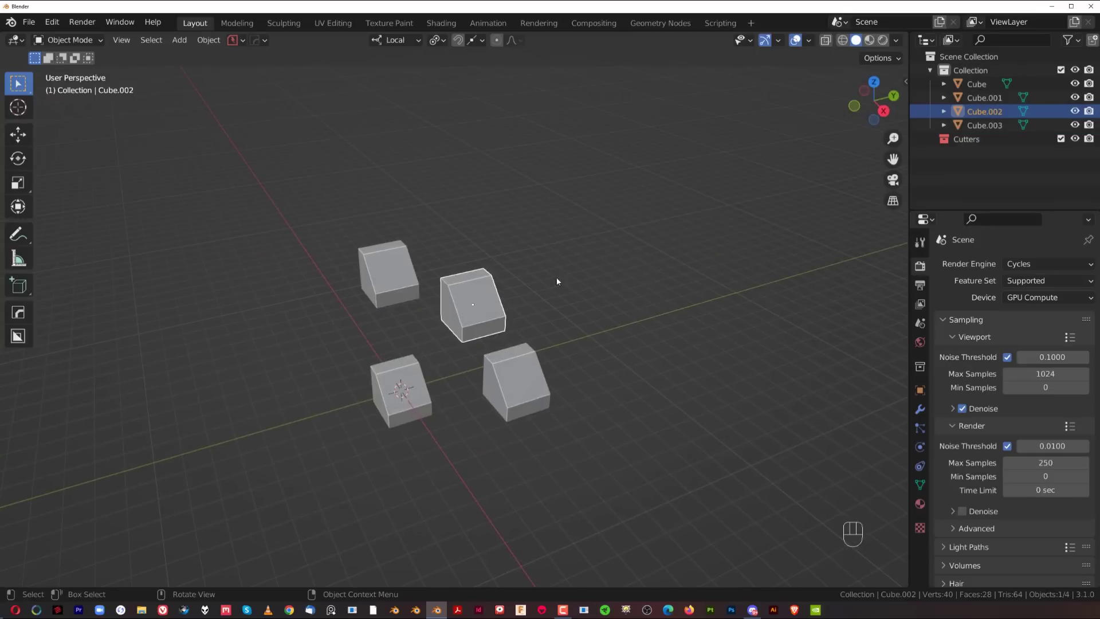
{"action": "key", "text": "g"}
{"action": "left_click", "coordinate": [546, 252]}
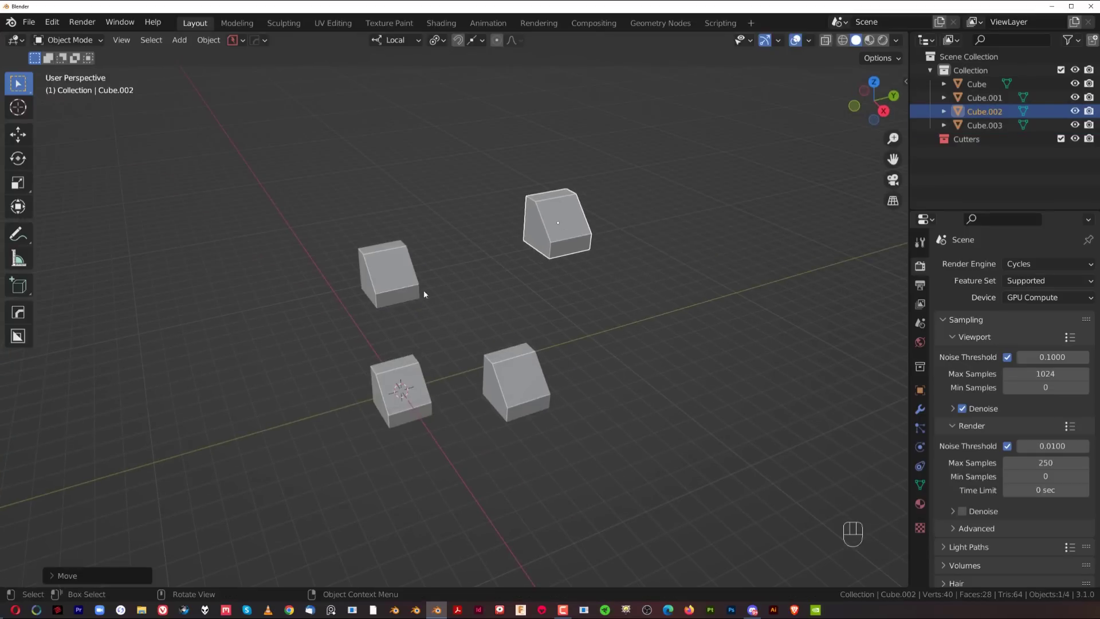
Select the three duplicated blocks with Cube.002 as the active object.
{"action": "left_click", "coordinate": [394, 266]}
{"action": "left_click", "coordinate": [513, 383], "text": "shift"}
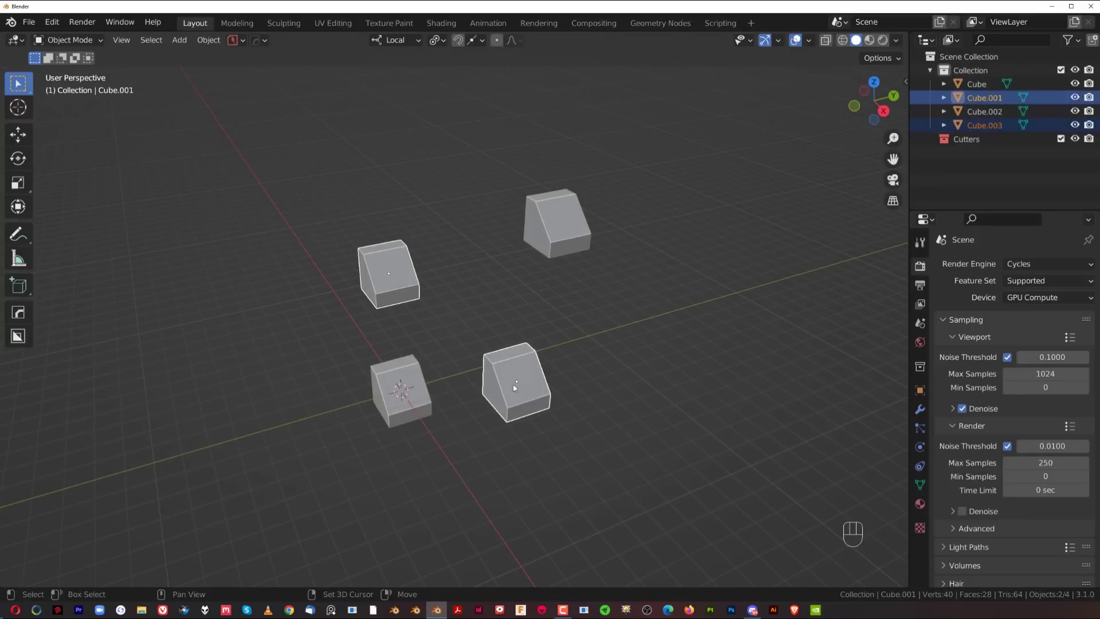
{"action": "left_click", "coordinate": [572, 223], "text": "shift"}
{"action": "middle_click_drag", "start_coordinate": [535, 281], "coordinate": [497, 368]}
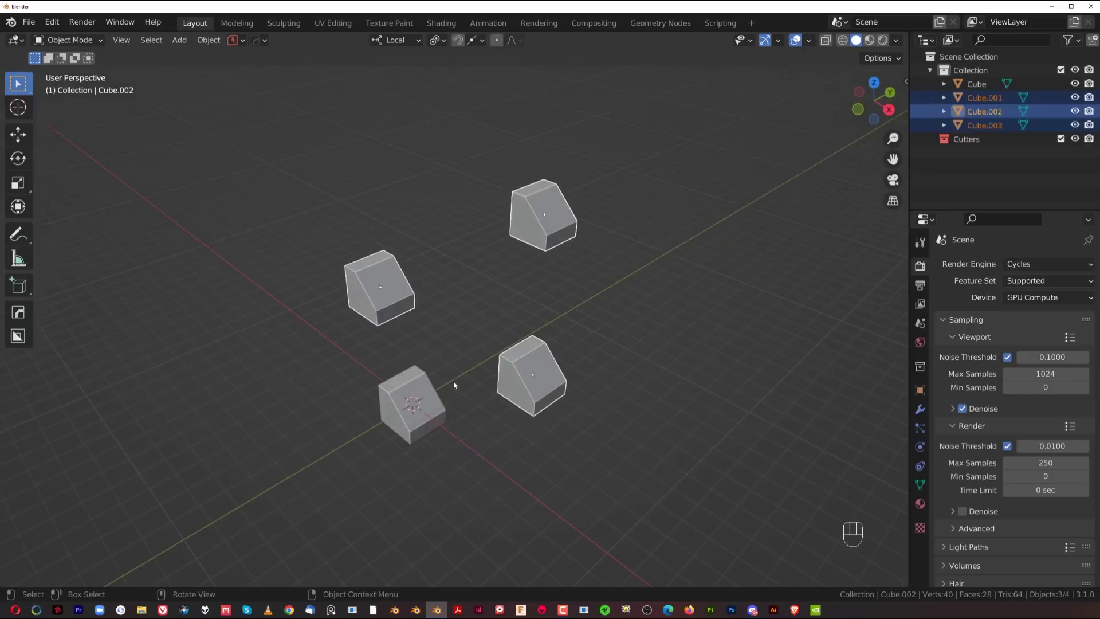
{"action": "middle_click_drag", "start_coordinate": [419, 399], "coordinate": [611, 183], "text": "shift"}
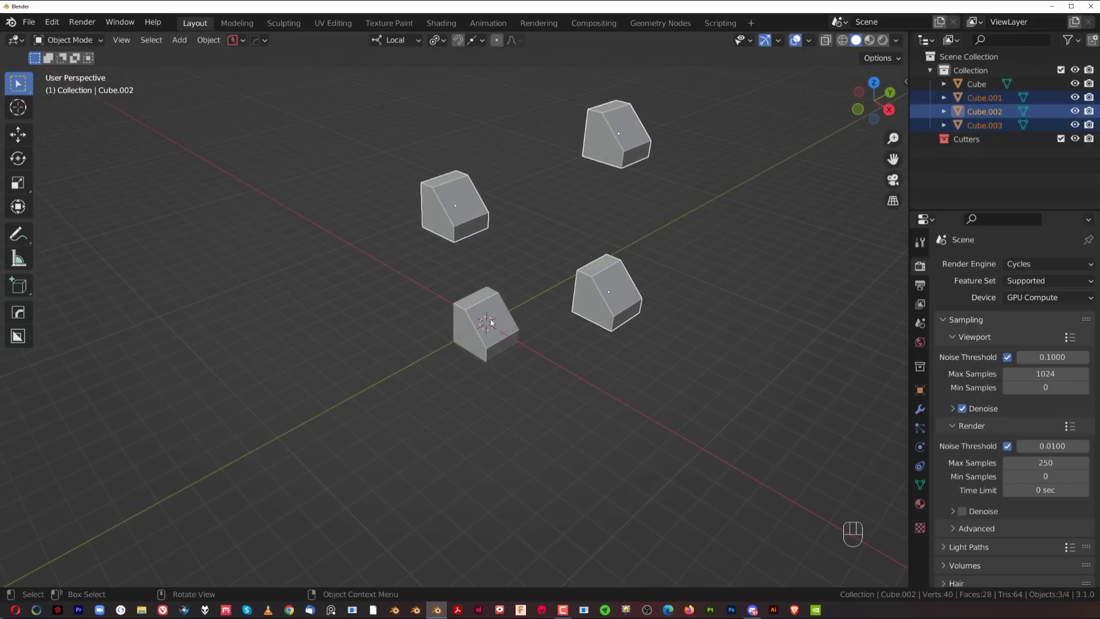
{"action": "scroll", "coordinate": [490, 323], "scroll_direction": "up", "scroll_amount": 2}
Set the snap source to Active in the Snapping pie and move the three selected blocks around the original block.
{"action": "key", "text": "shift+s"}
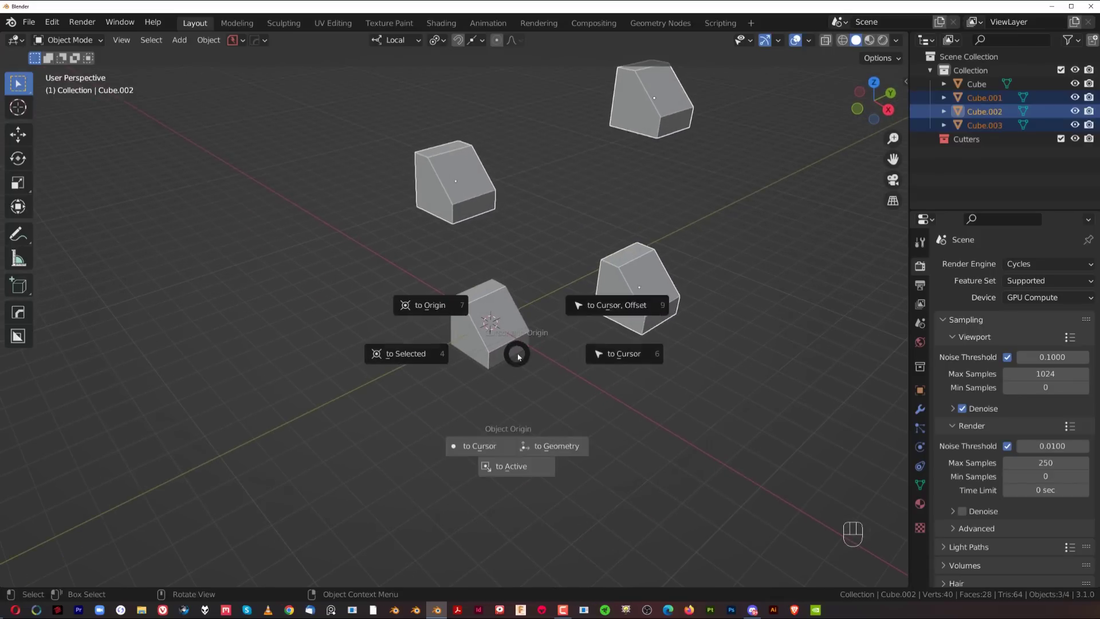
{"action": "key", "text": "Escape"}
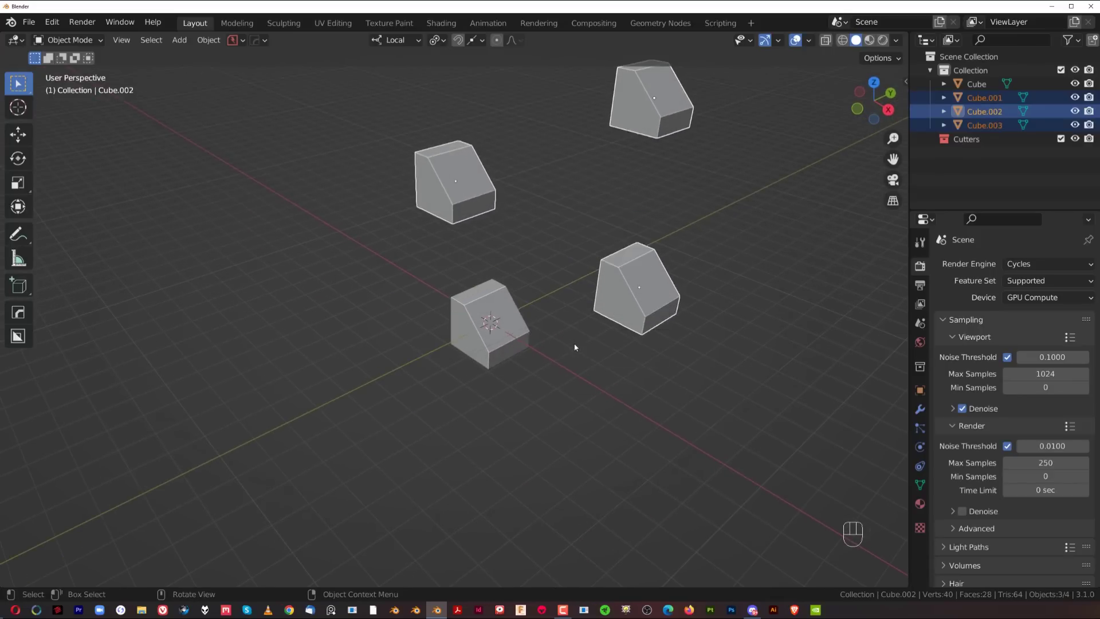
{"action": "key", "text": "ctrl+shift+Tab"}
{"action": "left_click", "coordinate": [636, 254]}
{"action": "key", "text": "g"}
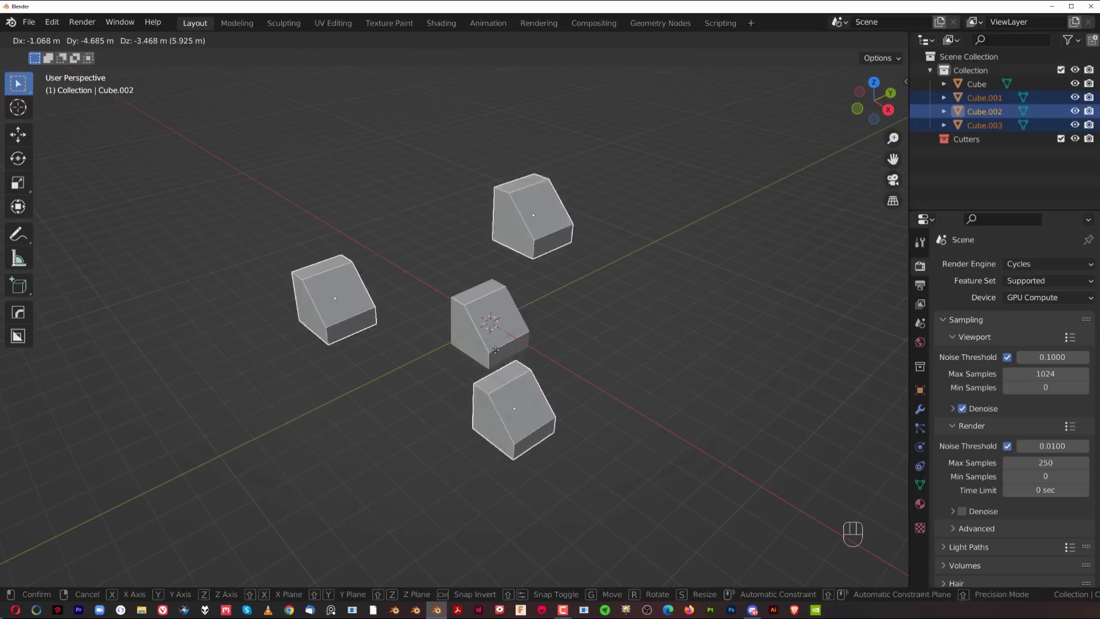
{"action": "left_click", "coordinate": [633, 238]}
Change the native Snap To element to Face, followed by Edge Center, leaving Snap With on Closest.
{"action": "middle_click_drag", "start_coordinate": [594, 300], "coordinate": [565, 314], "text": "shift"}
{"action": "key", "text": "ctrl+shift+Tab"}
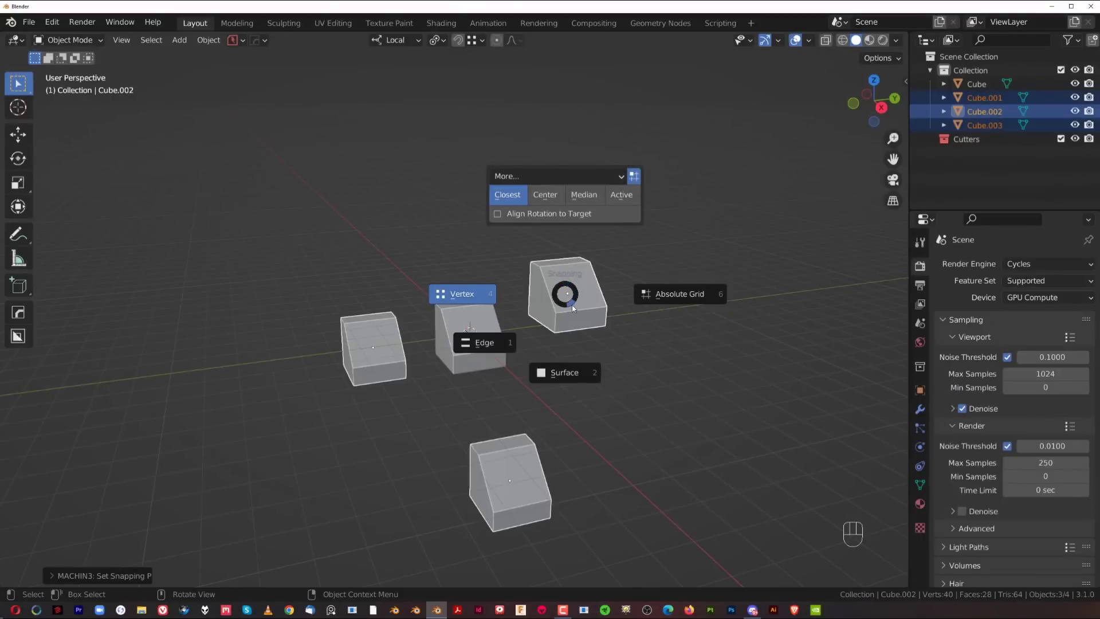
{"action": "key", "text": "Escape"}
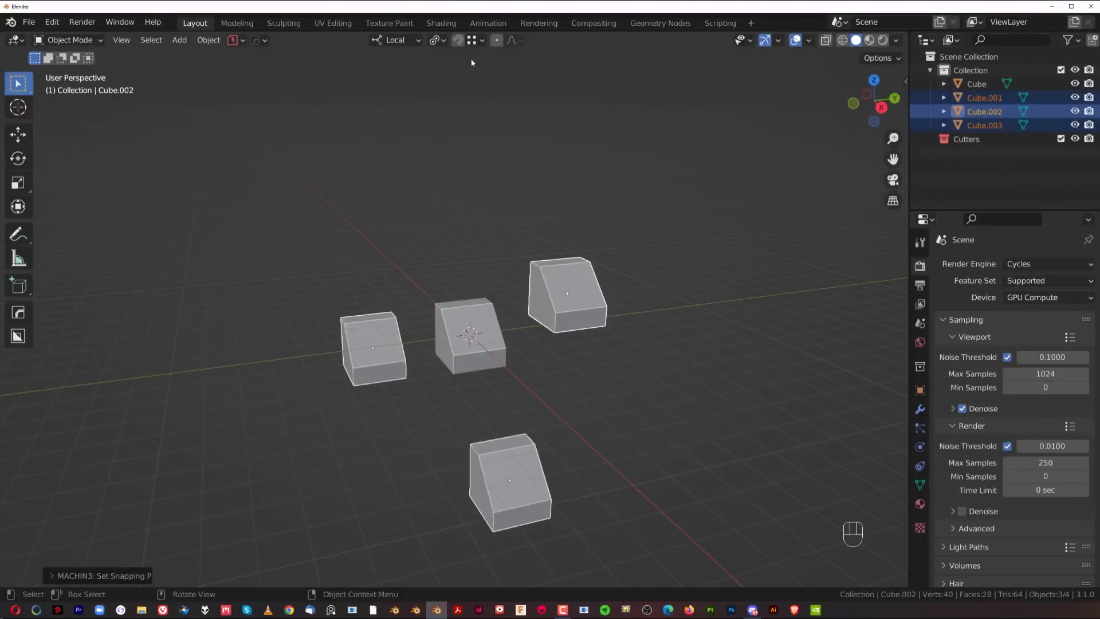
{"action": "left_click", "coordinate": [482, 41]}
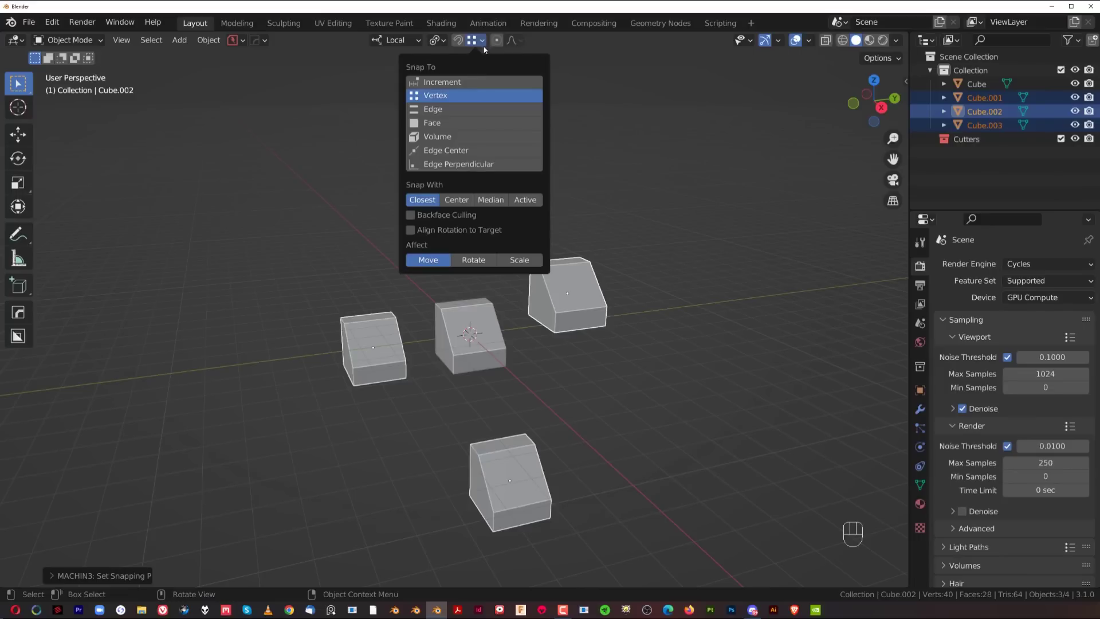
{"action": "left_click", "coordinate": [460, 123]}
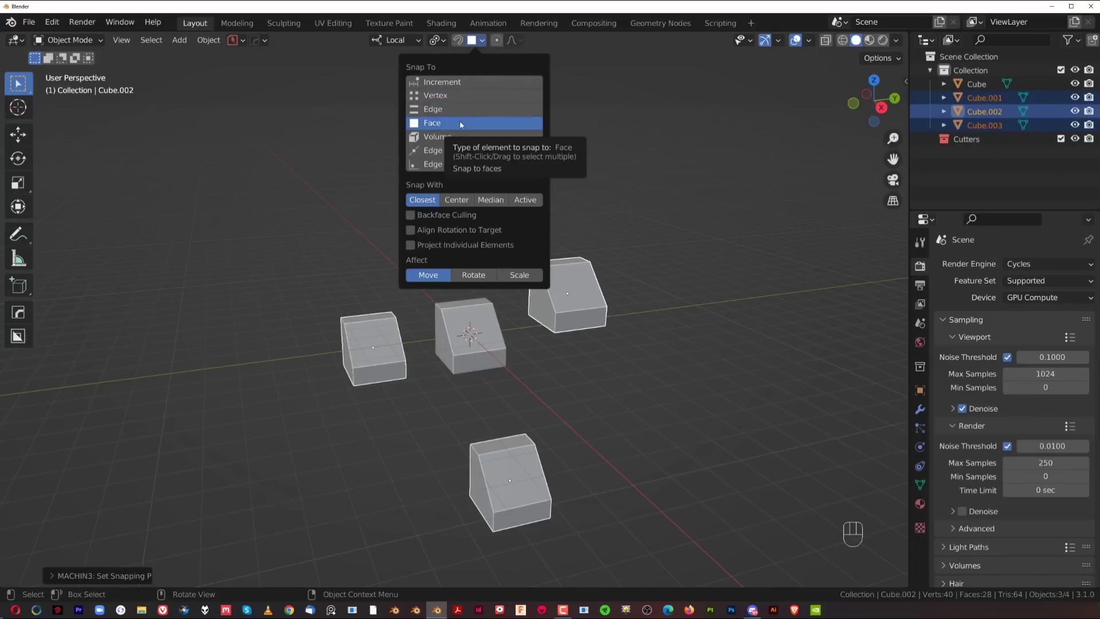
{"action": "left_click", "coordinate": [442, 151]}
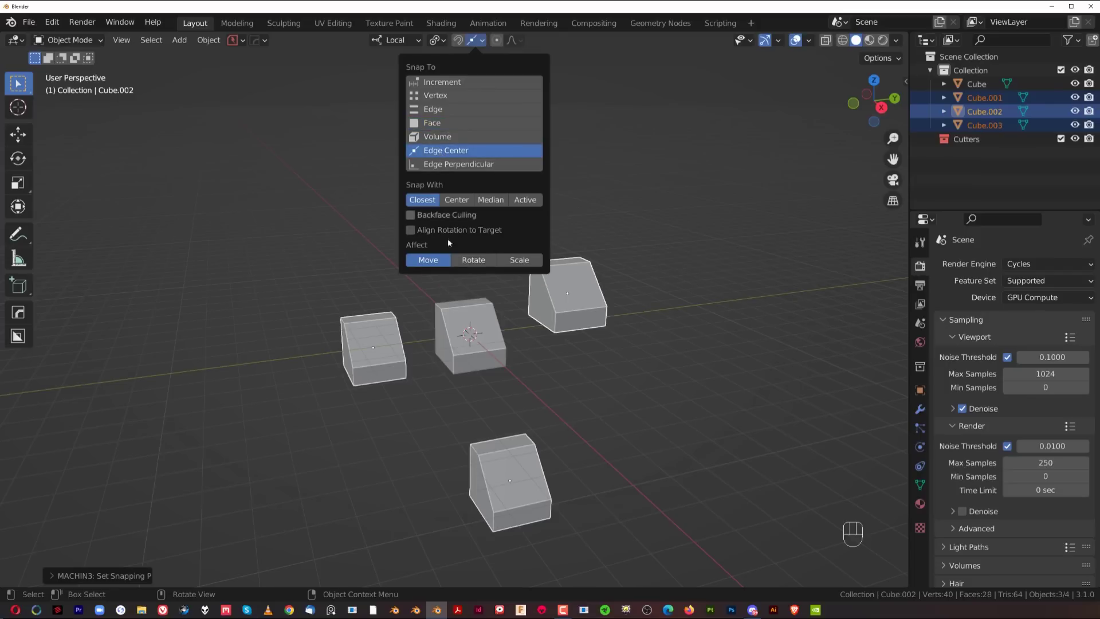
{"action": "middle_click_drag", "start_coordinate": [524, 318], "coordinate": [586, 293]}
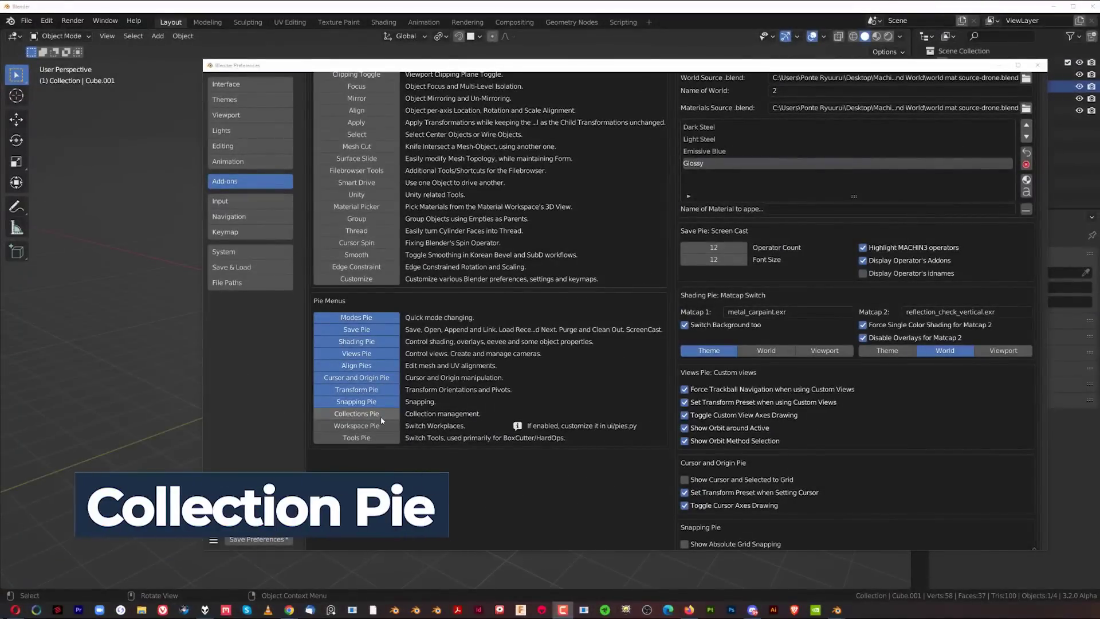
Enable the Collections Pie in the MACHIN3tools add-on preferences and save the preferences.
{"action": "left_click", "coordinate": [380, 415]}
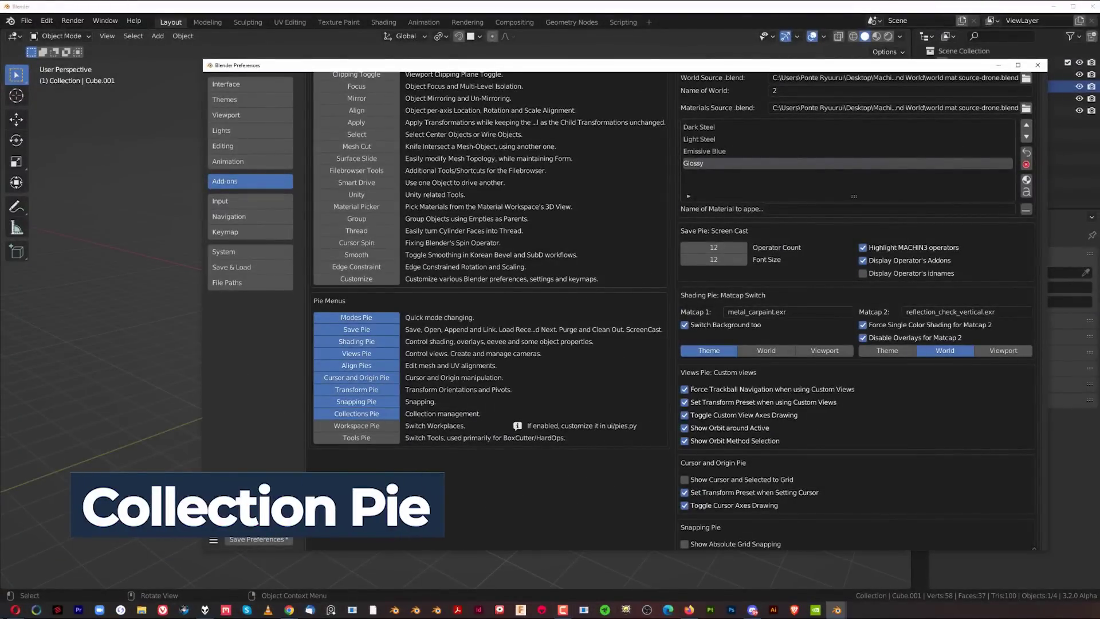
{"action": "left_click", "coordinate": [258, 540]}
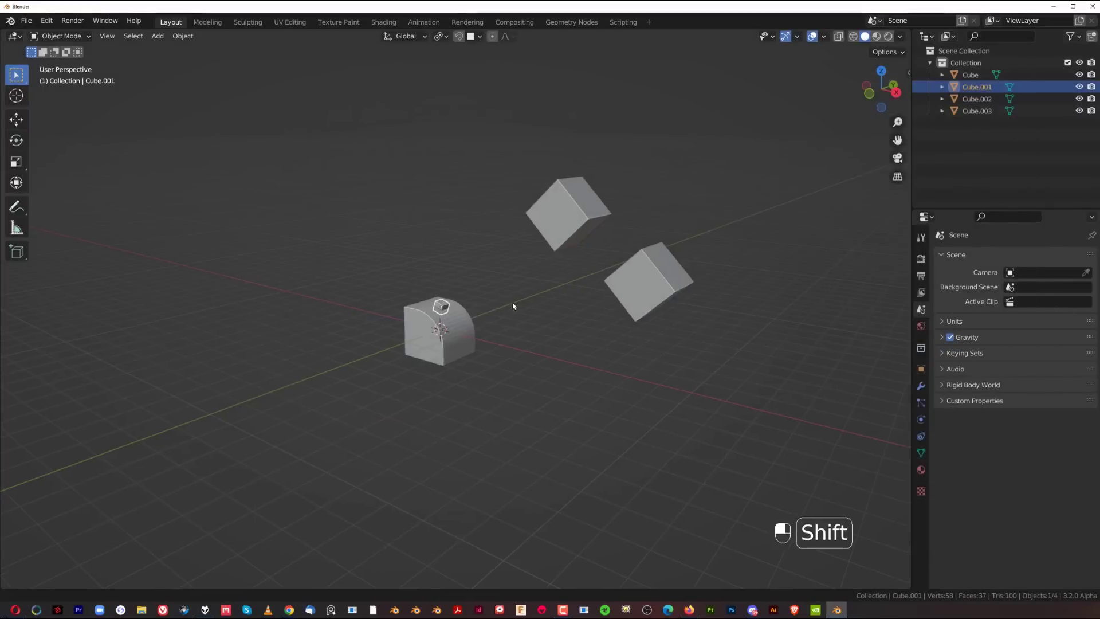
Replace the existing blocks with three separate plain cubes, one at the origin and two duplicates above it, and clear the selection.
{"action": "middle_click_drag", "start_coordinate": [513, 304], "coordinate": [517, 304], "text": "shift"}
{"action": "key", "text": "a"}
{"action": "key", "text": "c"}
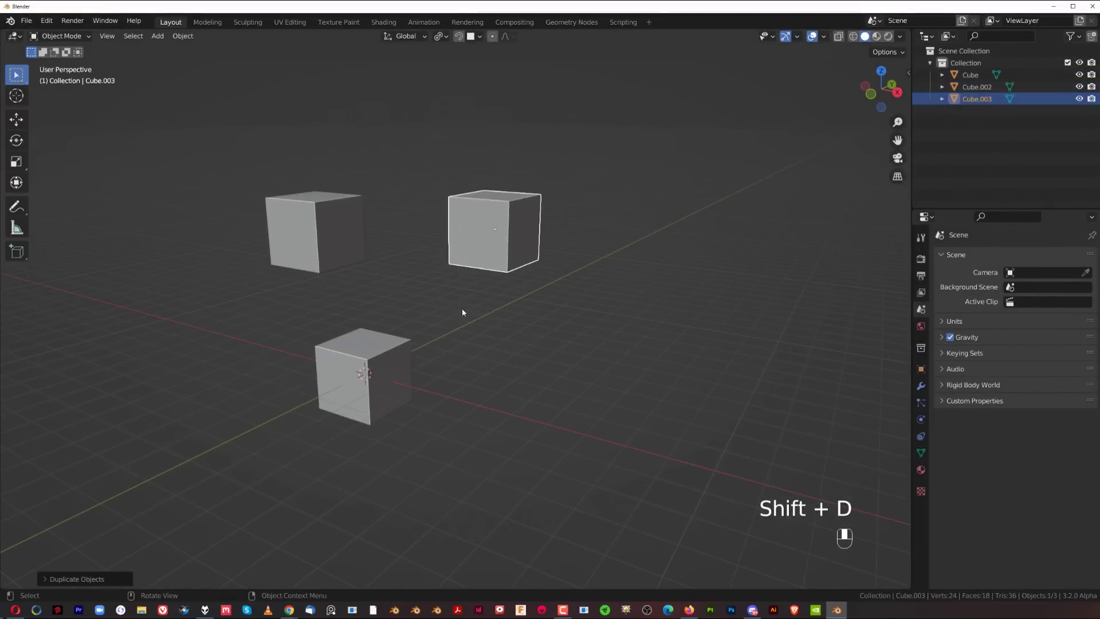
{"action": "middle_click_drag", "start_coordinate": [457, 307], "coordinate": [460, 336], "text": "shift"}
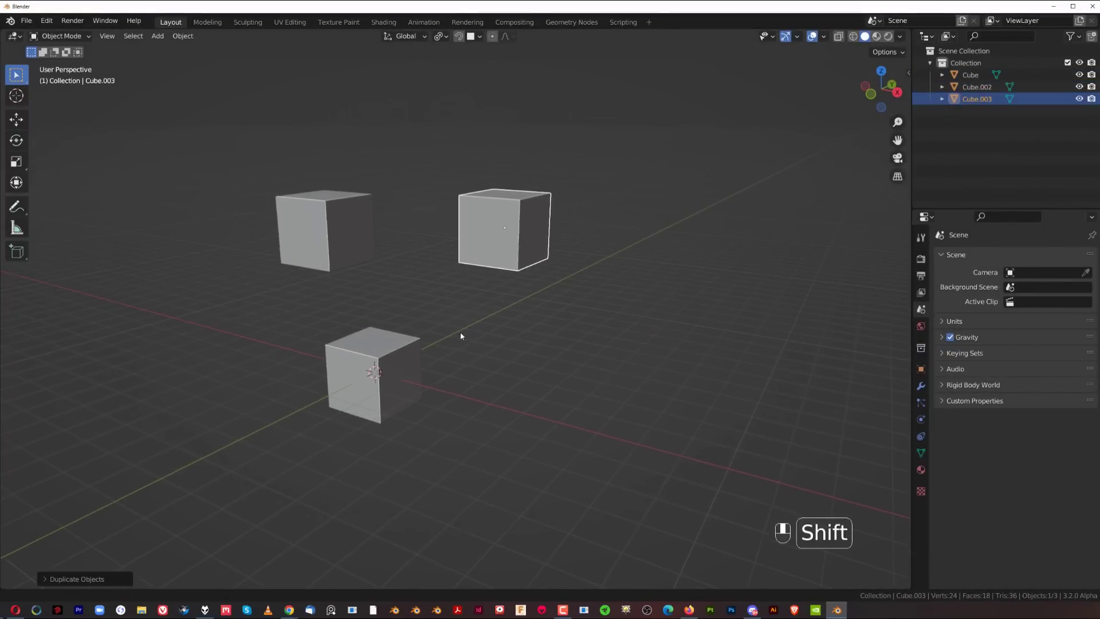
{"action": "left_click", "coordinate": [617, 311]}
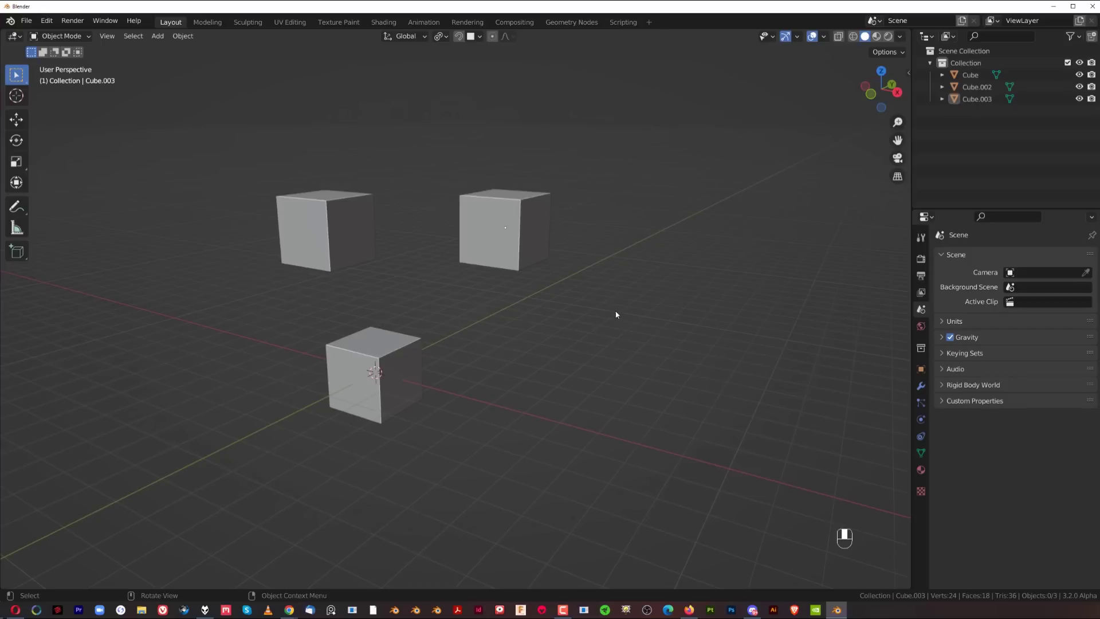
Create a collection named 1 through the Collections pie and move it out of Collection into the Scene Collection.
{"action": "key", "text": "shift+c"}
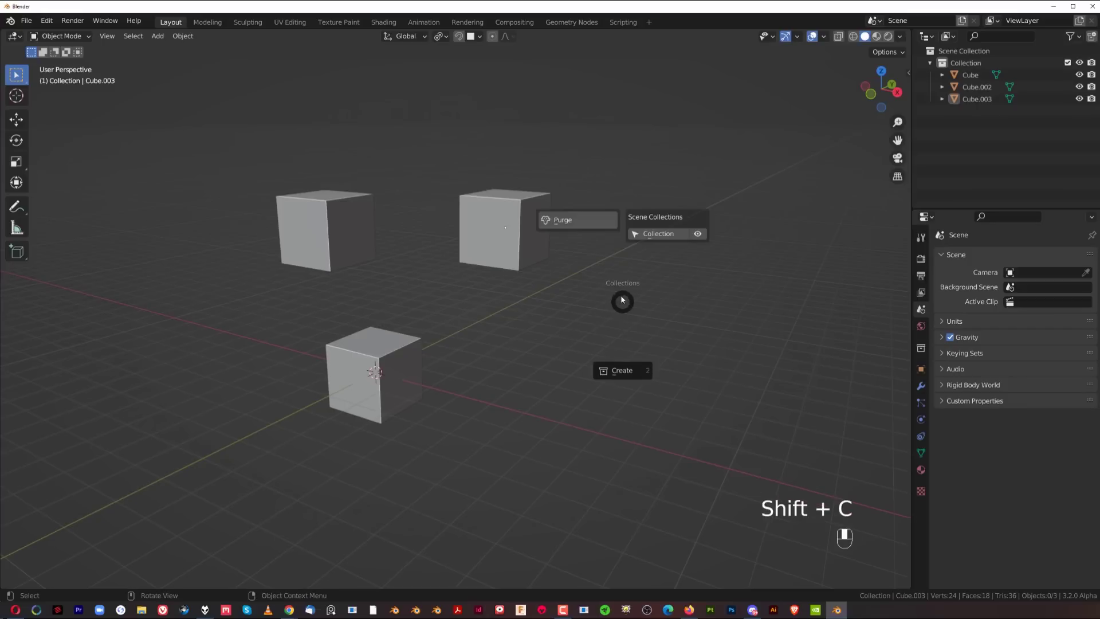
{"action": "left_click", "coordinate": [621, 371]}
{"action": "type", "text": "1"}
{"action": "key", "text": "Return"}
{"action": "left_click", "coordinate": [609, 415]}
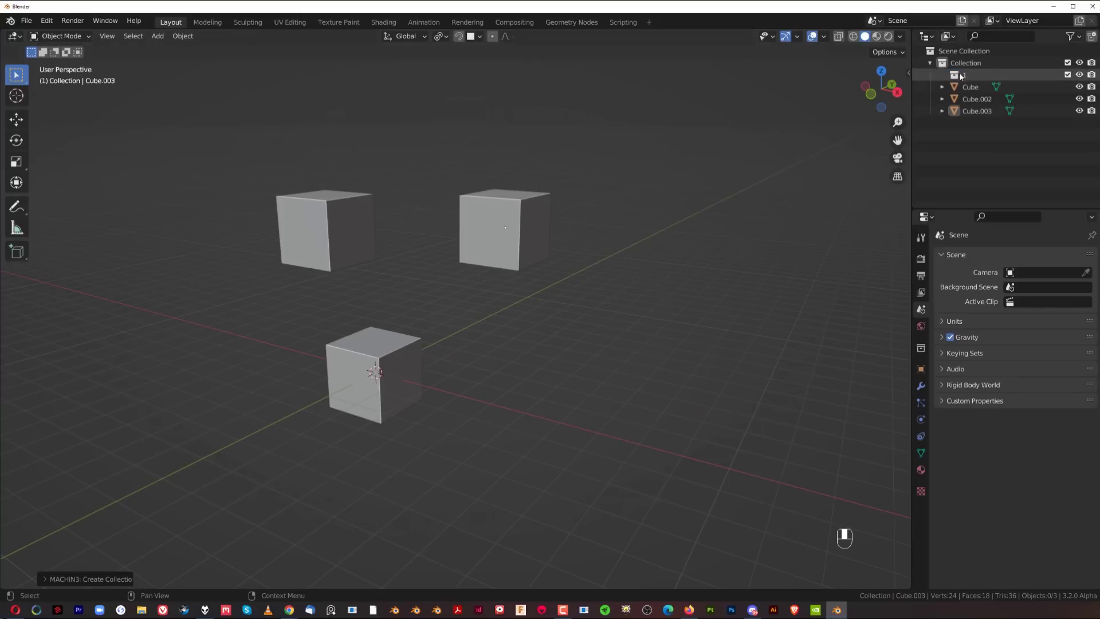
{"action": "left_click_drag", "start_coordinate": [954, 75], "coordinate": [952, 56]}
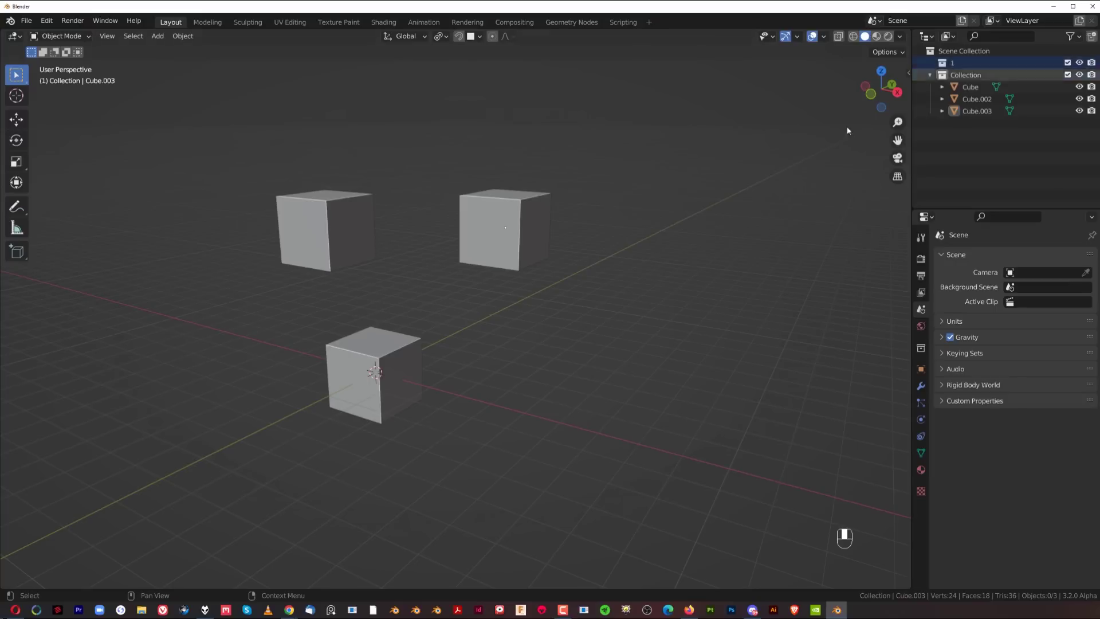
Purge the empty collection 1 with the Collections pie.
{"action": "key", "text": "shift"}
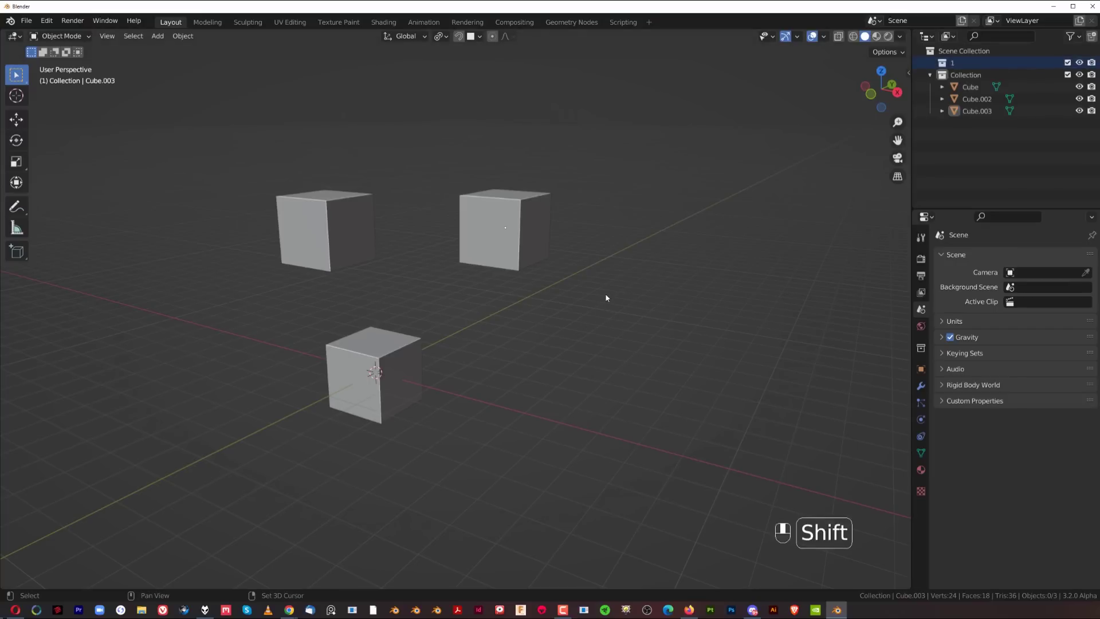
{"action": "key", "text": "shift+c"}
{"action": "left_click", "coordinate": [570, 202]}
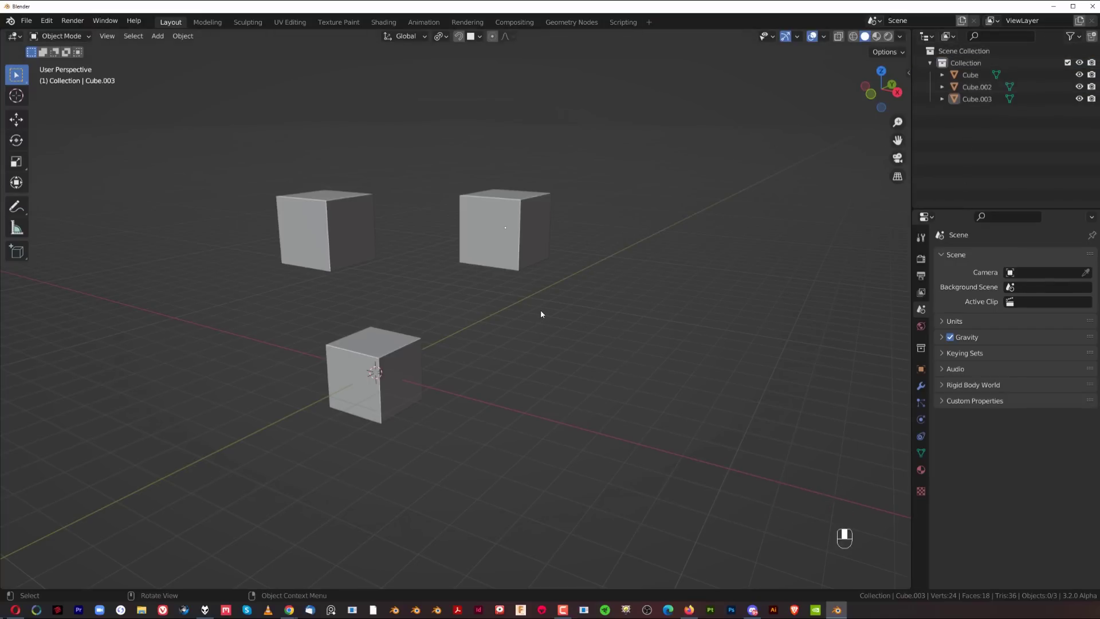
Select all objects in Collection through the Collections pie two times, clearing the selection after each.
{"action": "key", "text": "shift"}
{"action": "key", "text": "shift+c"}
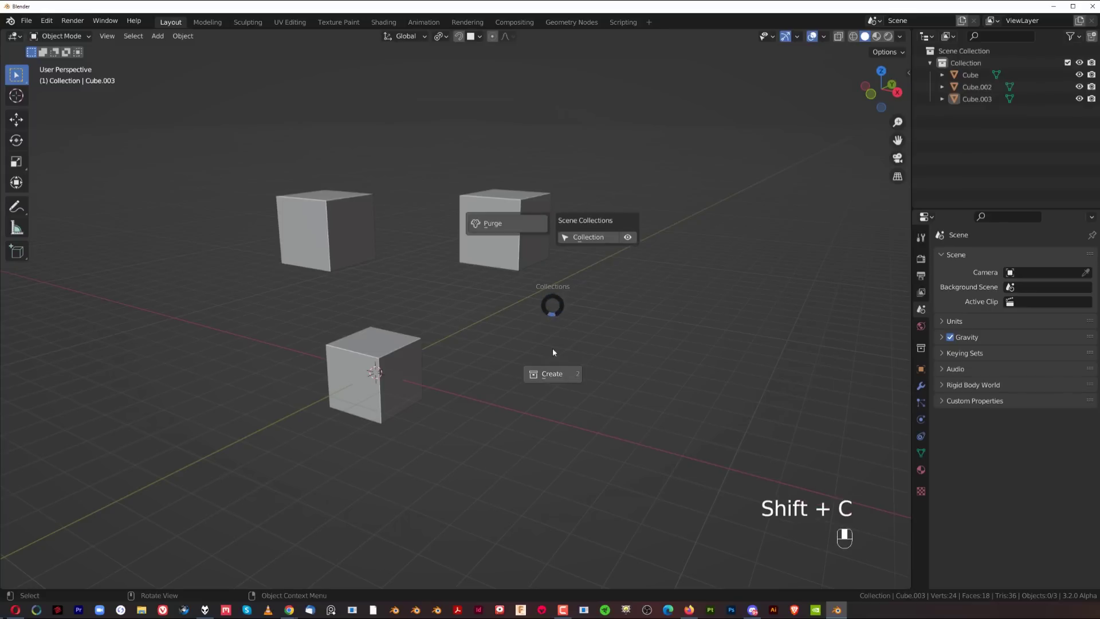
{"action": "key", "text": "shift"}
{"action": "left_click", "coordinate": [599, 237], "text": "shift"}
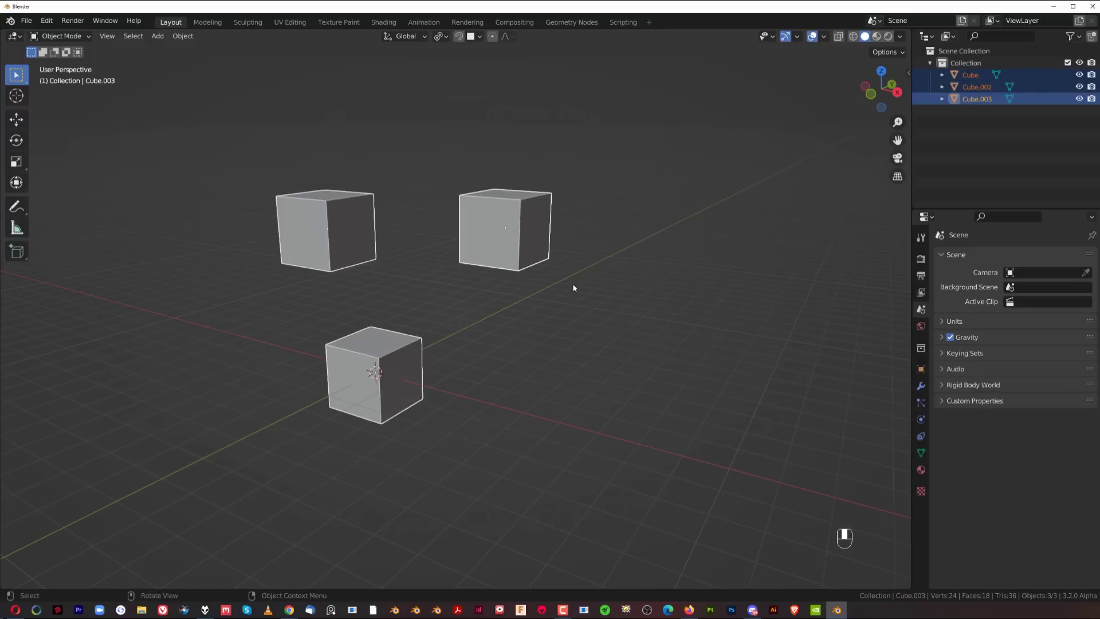
{"action": "left_click", "coordinate": [573, 286]}
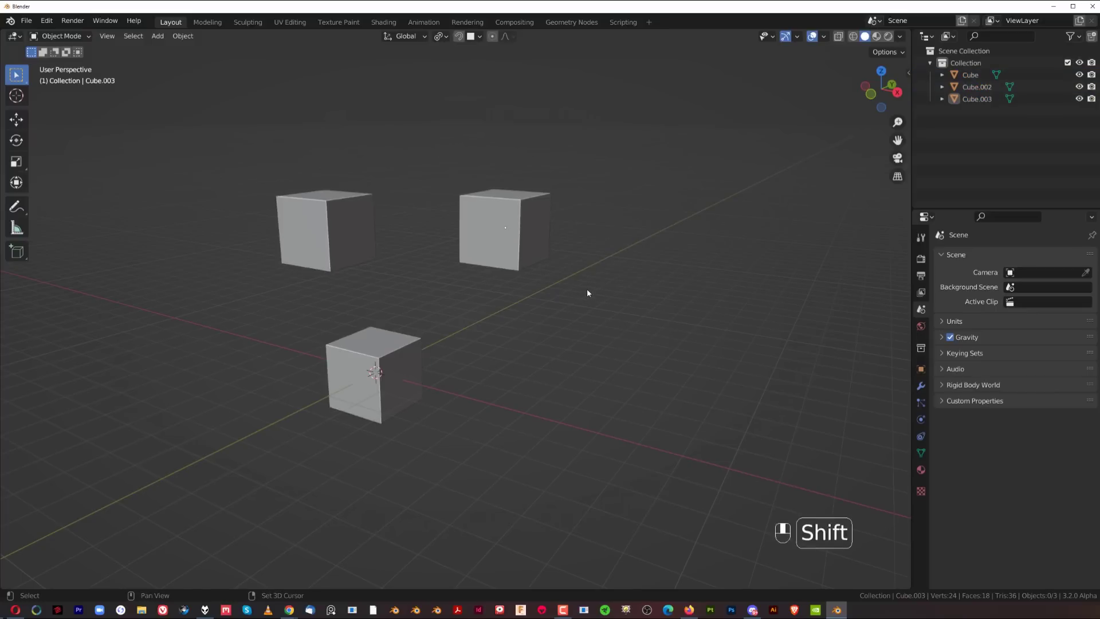
{"action": "key", "text": "shift+c"}
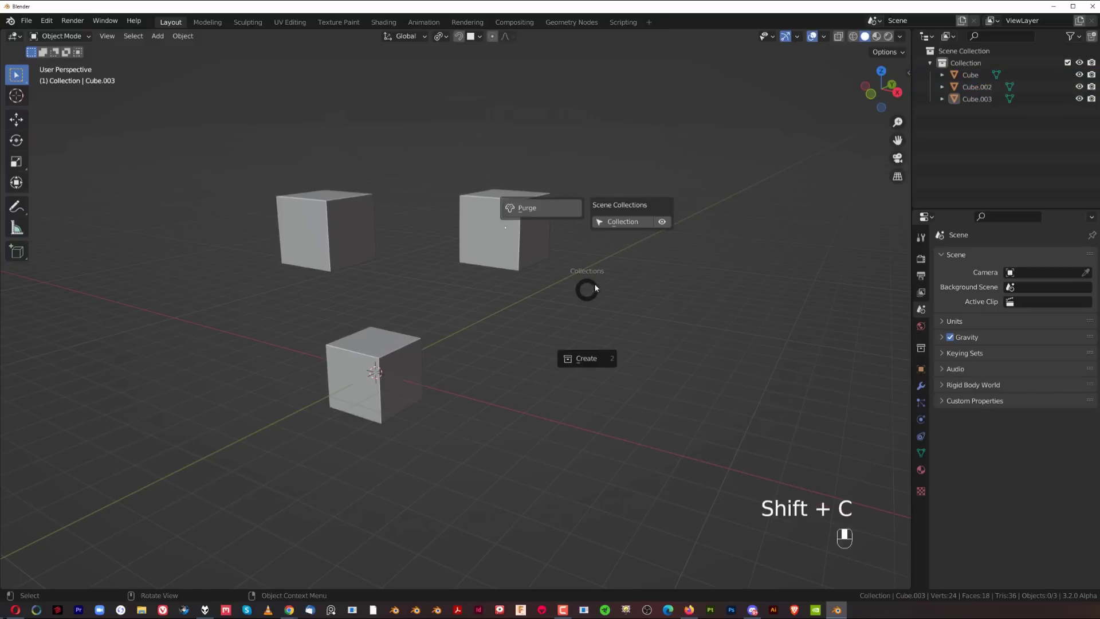
{"action": "left_click", "coordinate": [619, 223], "text": "shift"}
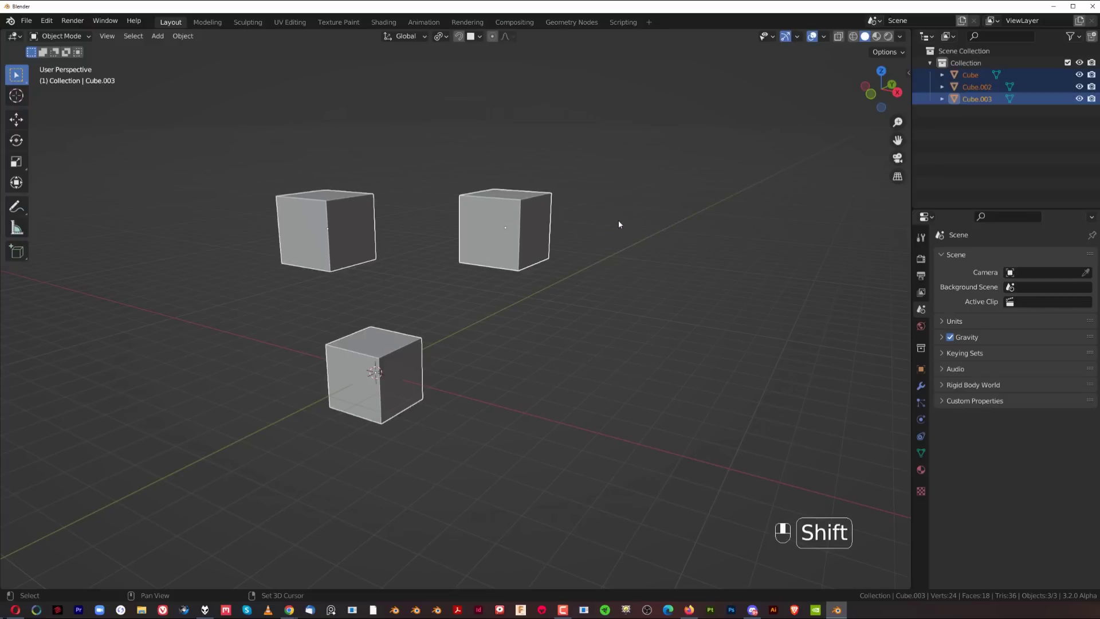
{"action": "left_click", "coordinate": [684, 193]}
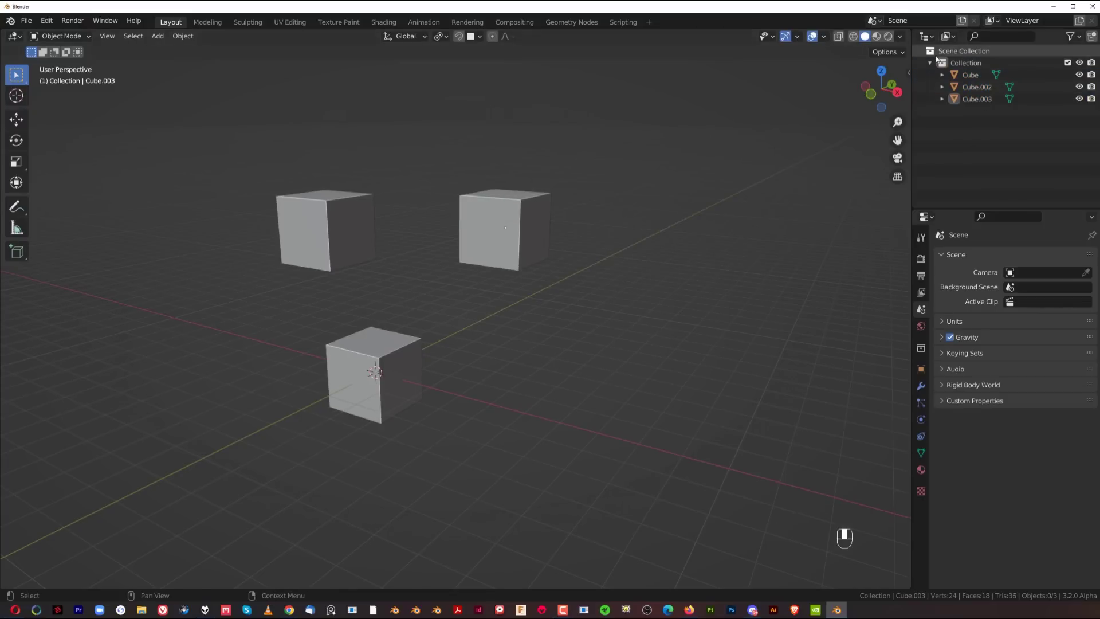
Select Collection's objects with the outliner's Select Objects command, and again with the Collections pie, clearing the selection after each.
{"action": "right_click", "coordinate": [960, 66]}
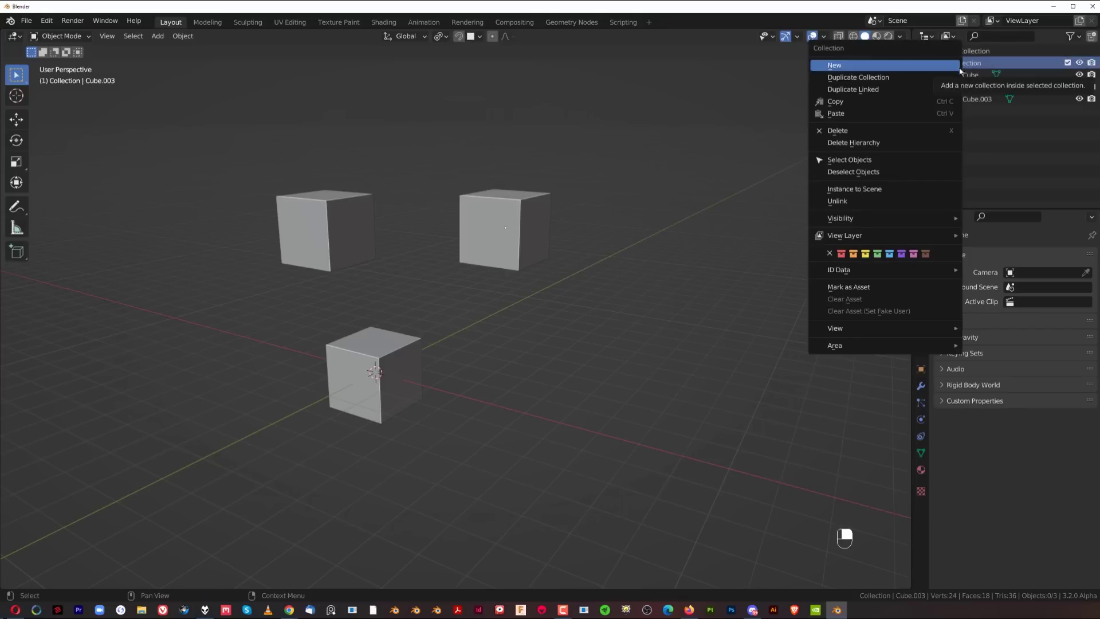
{"action": "left_click", "coordinate": [920, 163]}
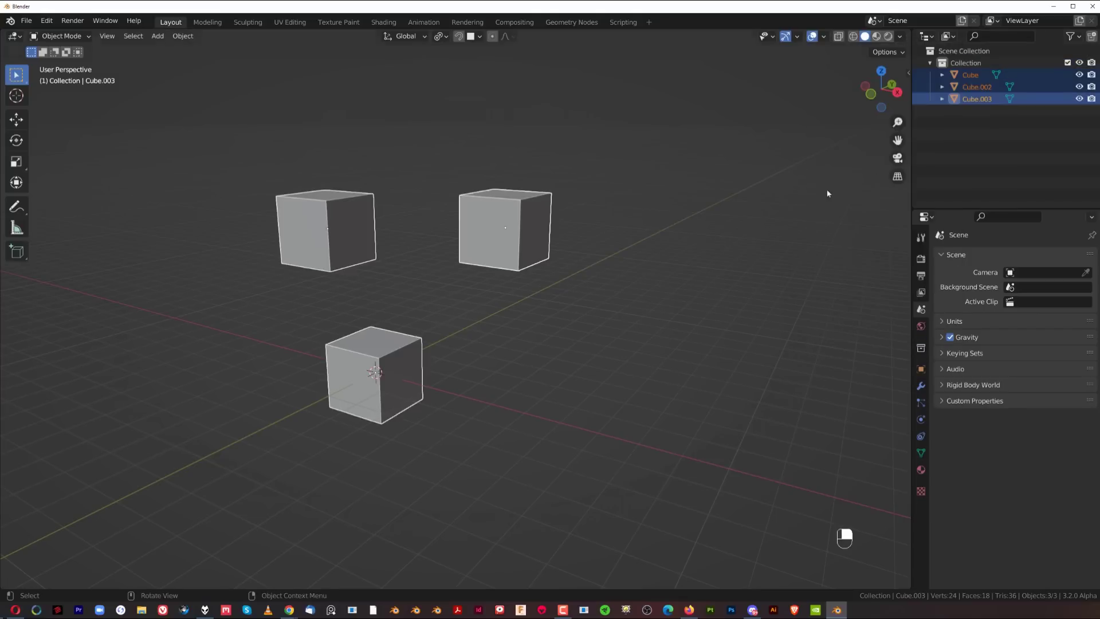
{"action": "left_click", "coordinate": [627, 276]}
{"action": "key", "text": "shift+c"}
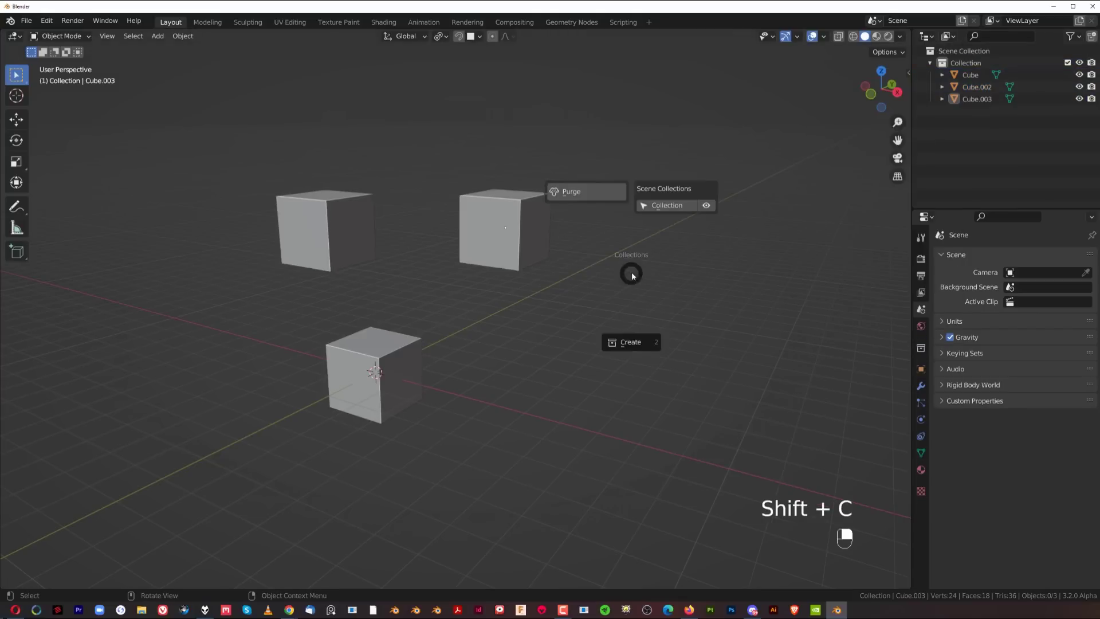
{"action": "left_click", "coordinate": [670, 209]}
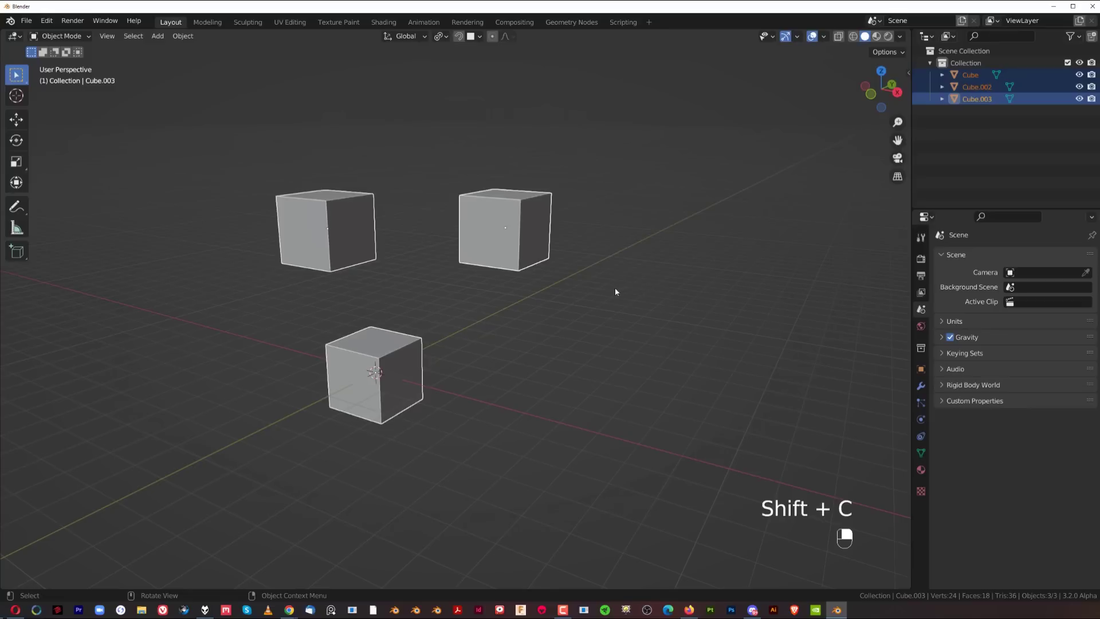
{"action": "left_click", "coordinate": [612, 267]}
Hide Collection with its visibility toggle in the Collections pie, and bring it back into view.
{"action": "key", "text": "shift+c"}
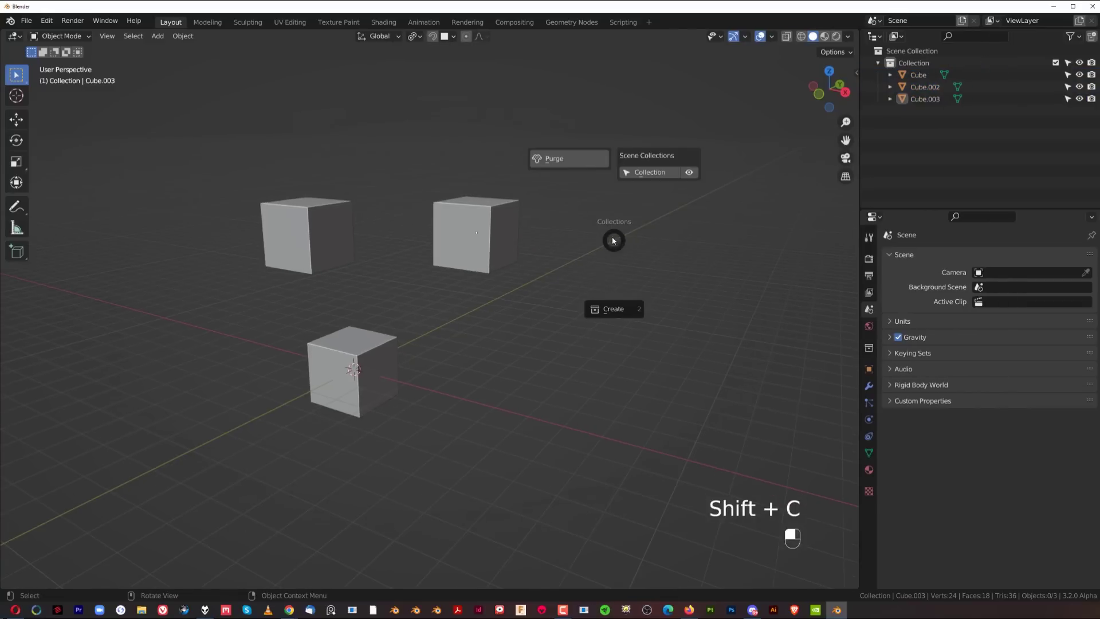
{"action": "left_click", "coordinate": [688, 173]}
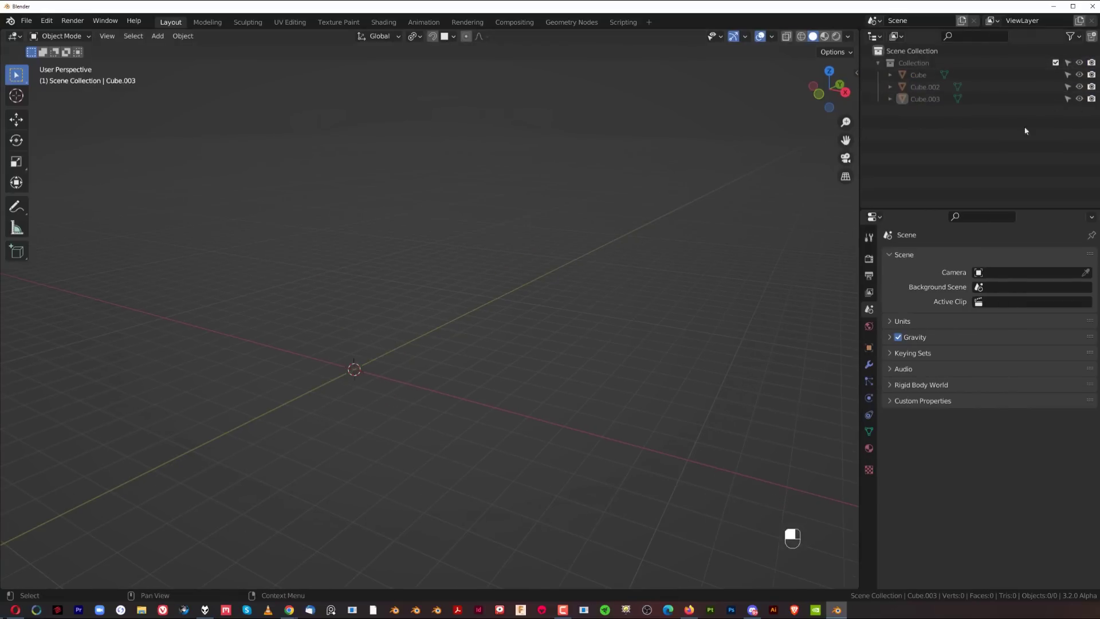
{"action": "key", "text": "shift+v"}
{"action": "key", "text": "shift+c"}
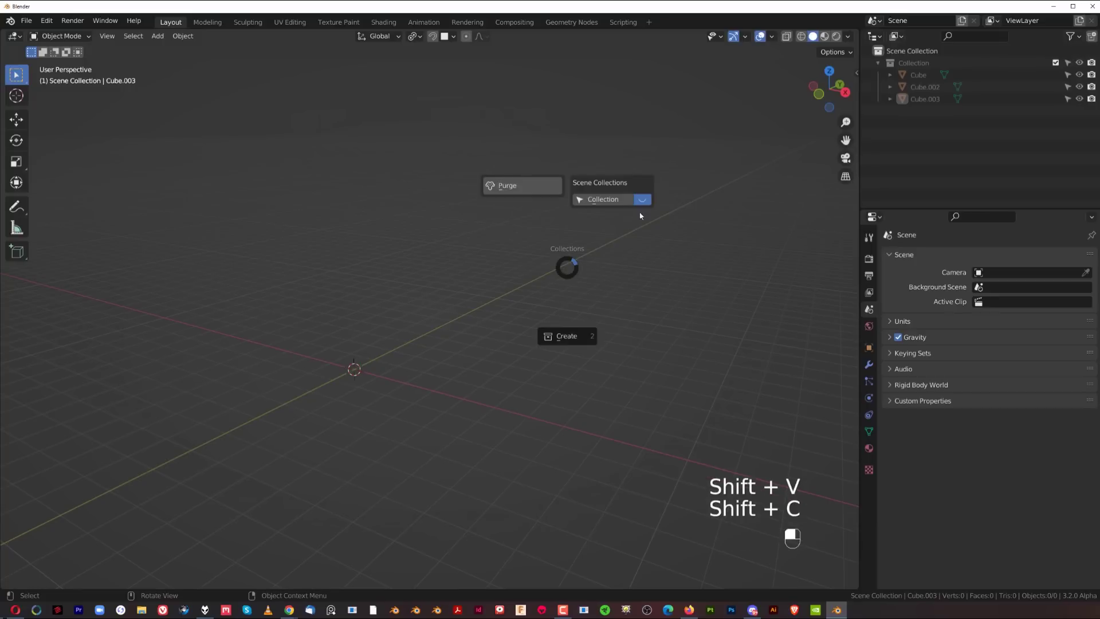
{"action": "left_click", "coordinate": [646, 200]}
{"action": "key", "text": "ctrl+z"}
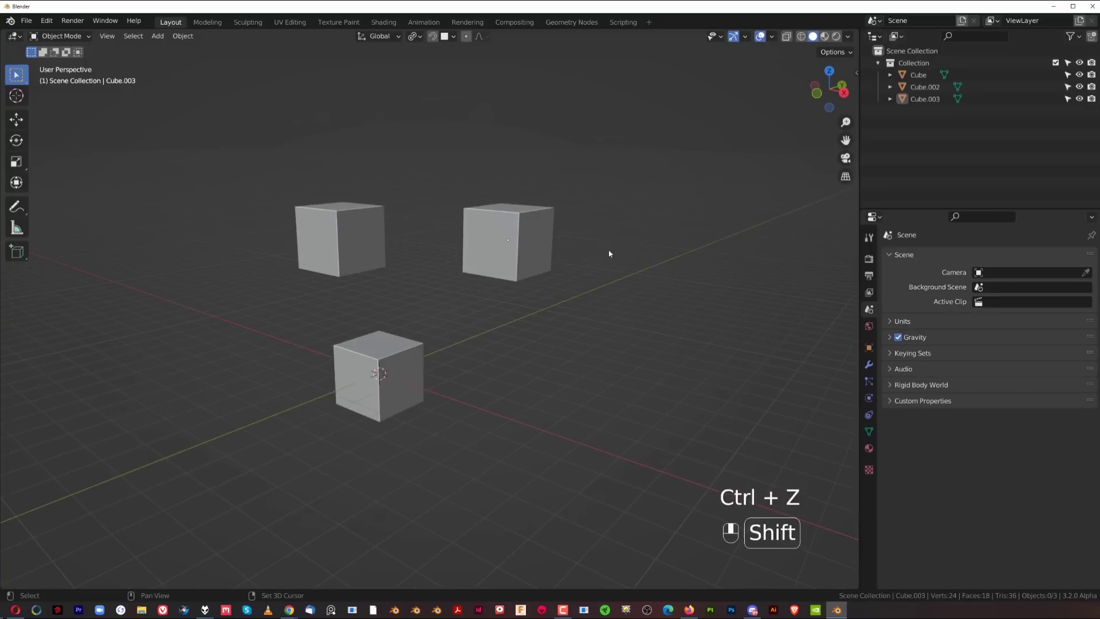
Select all three cubes and make Collection's objects unselectable through the Collections pie.
{"action": "key", "text": "shift+c"}
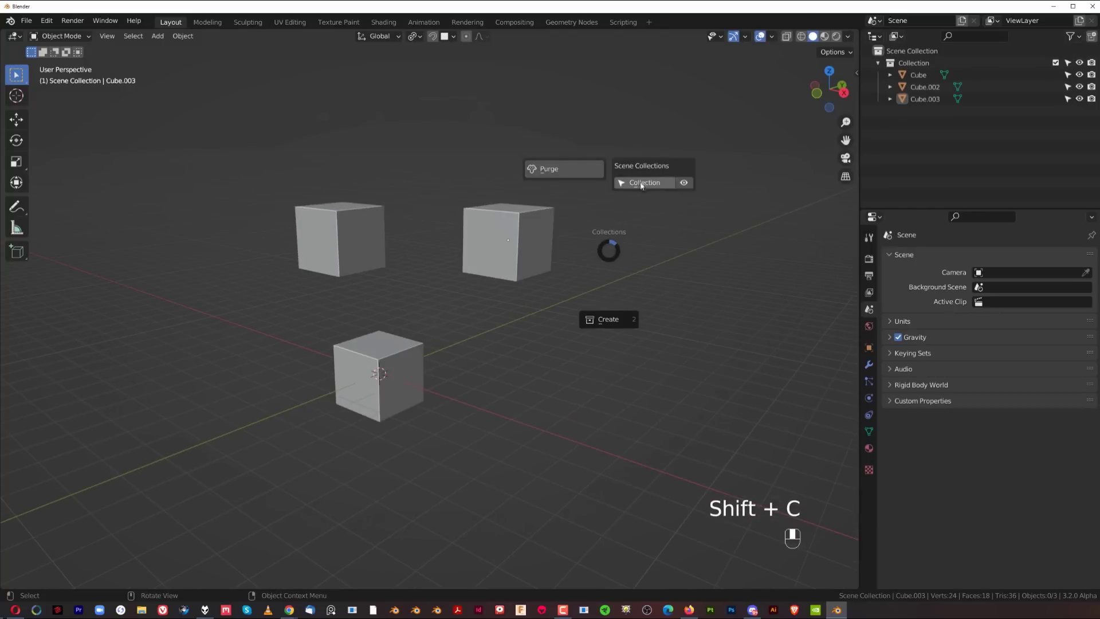
{"action": "key", "text": "Escape"}
{"action": "key", "text": "a"}
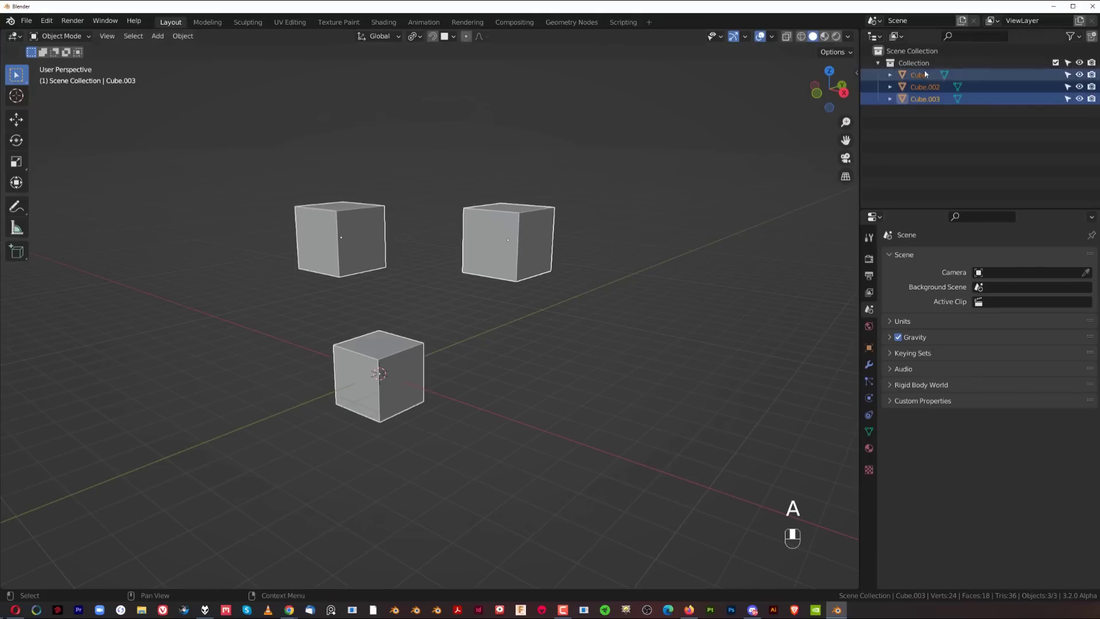
{"action": "key", "text": "shift+c"}
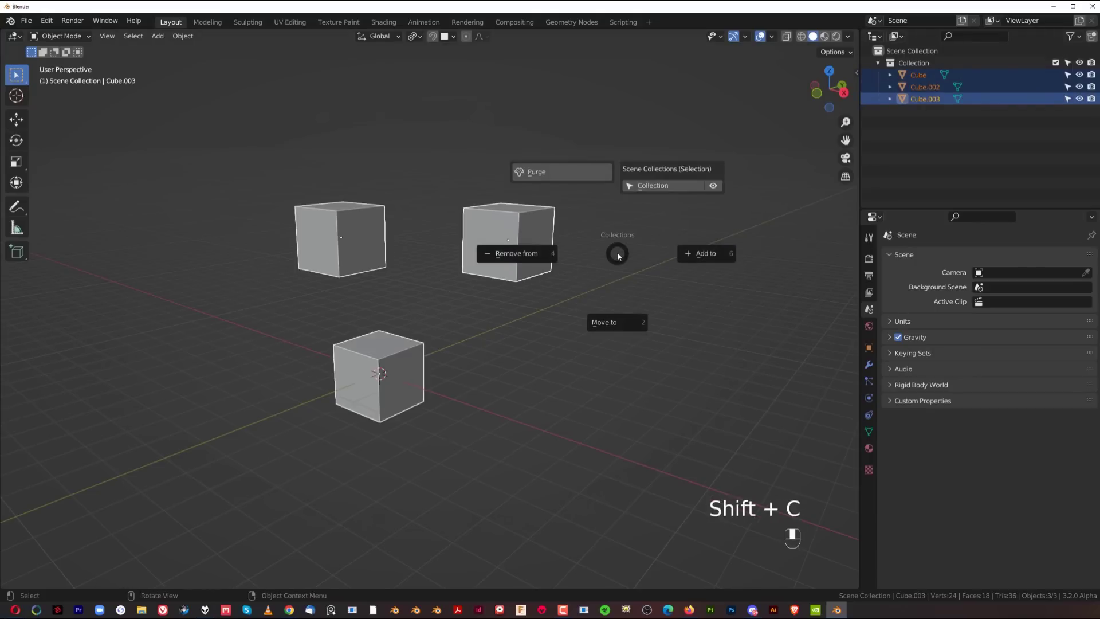
{"action": "left_click", "coordinate": [659, 187], "text": "ctrl"}
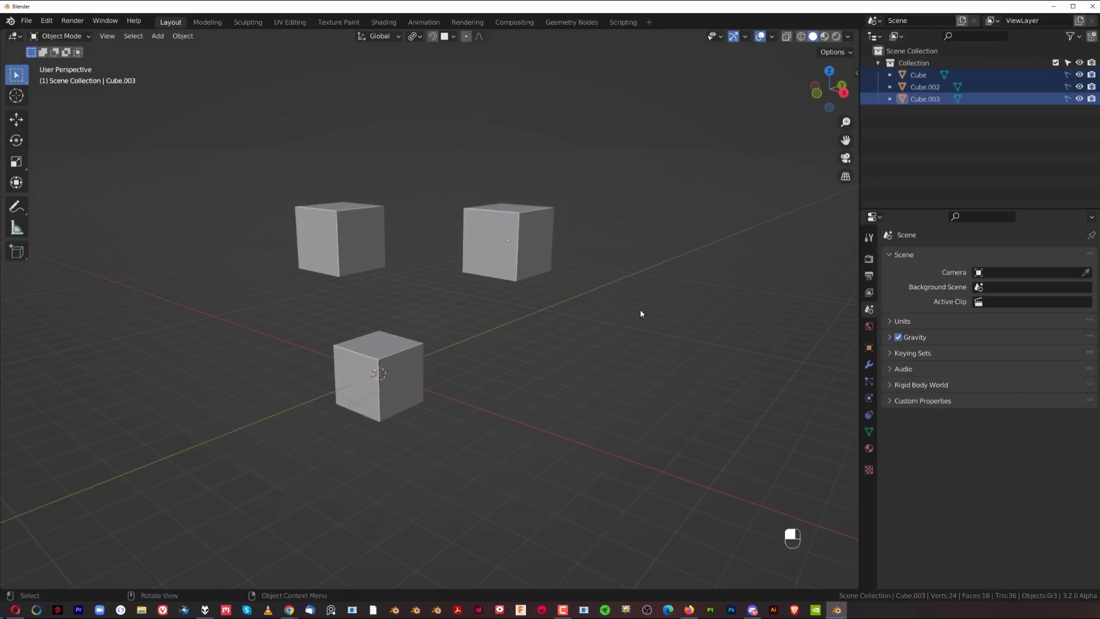
{"action": "left_click", "coordinate": [1078, 37]}
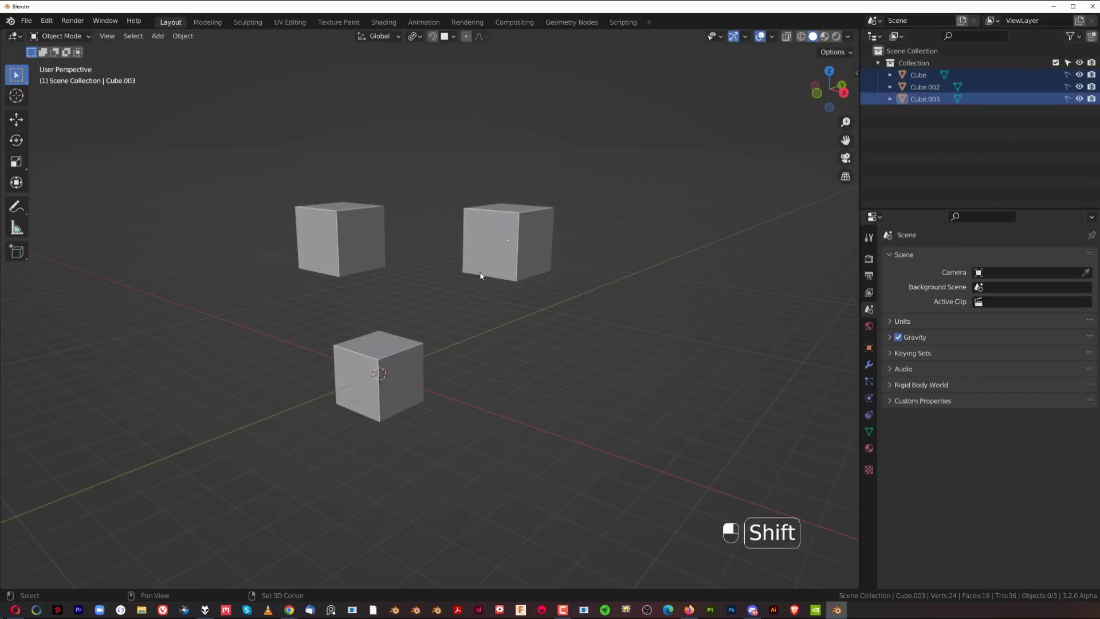
Make Collection's objects selectable again through the Collections pie.
{"action": "key", "text": "shift+c"}
{"action": "left_click", "coordinate": [535, 213], "text": "ctrl"}
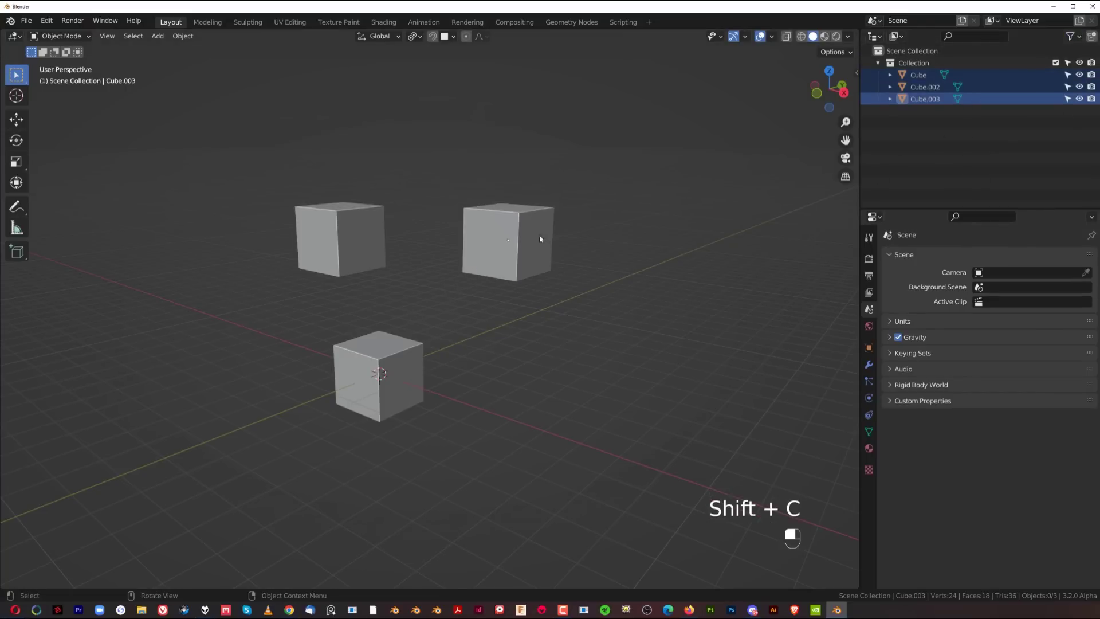
{"action": "key", "text": "shift+c"}
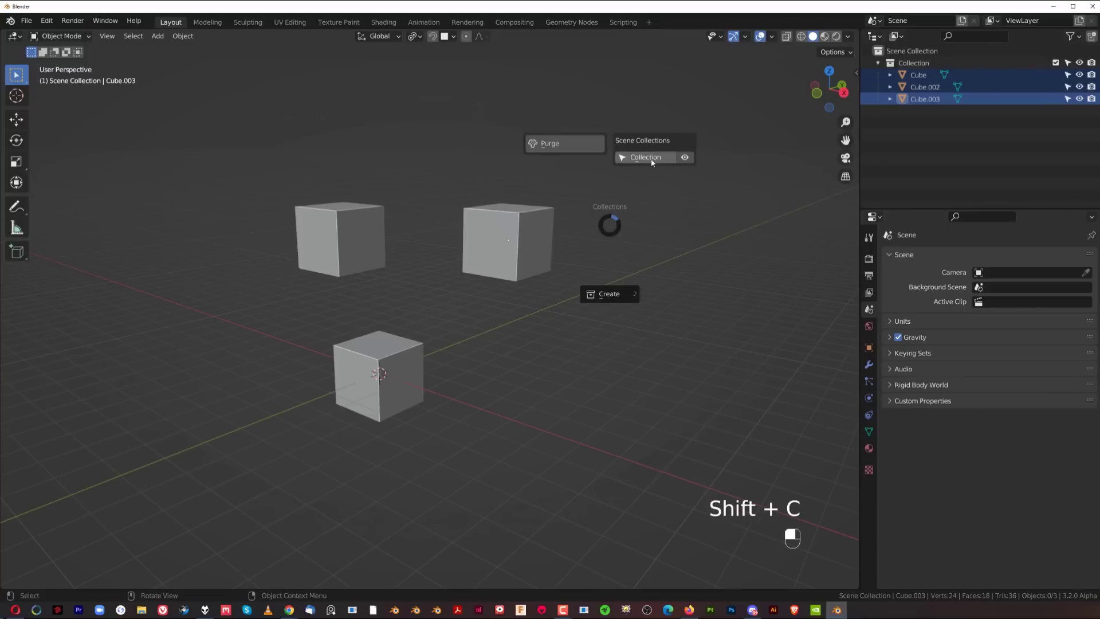
{"action": "key", "text": "Escape"}
Select Cube.003 and remove it from Collection with the Collections pie's Remove from command.
{"action": "left_click", "coordinate": [523, 249]}
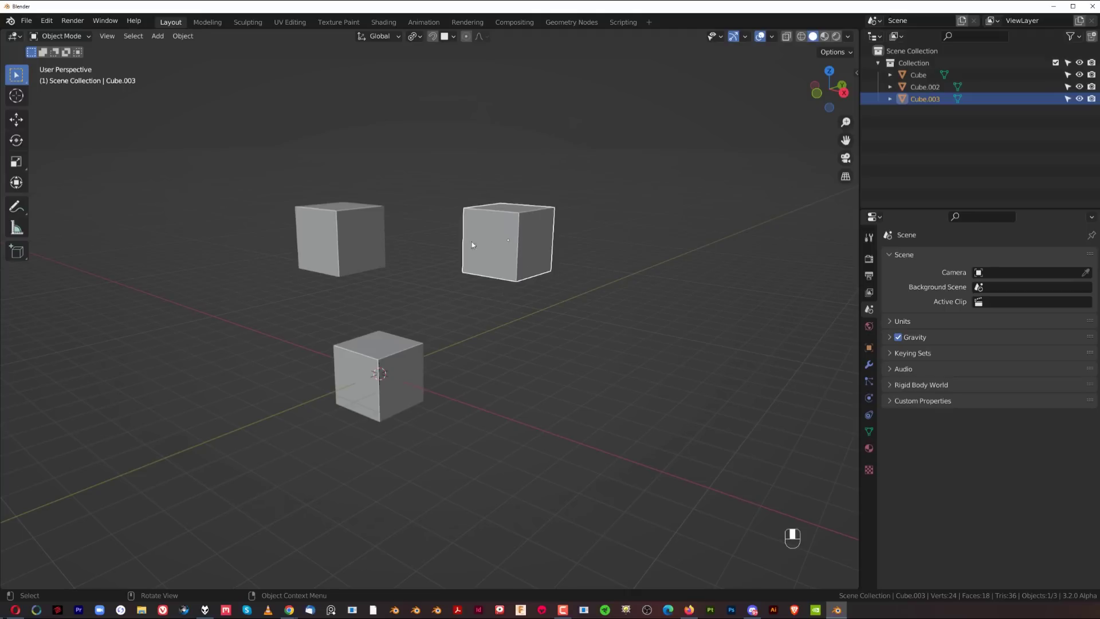
{"action": "key", "text": "shift+c"}
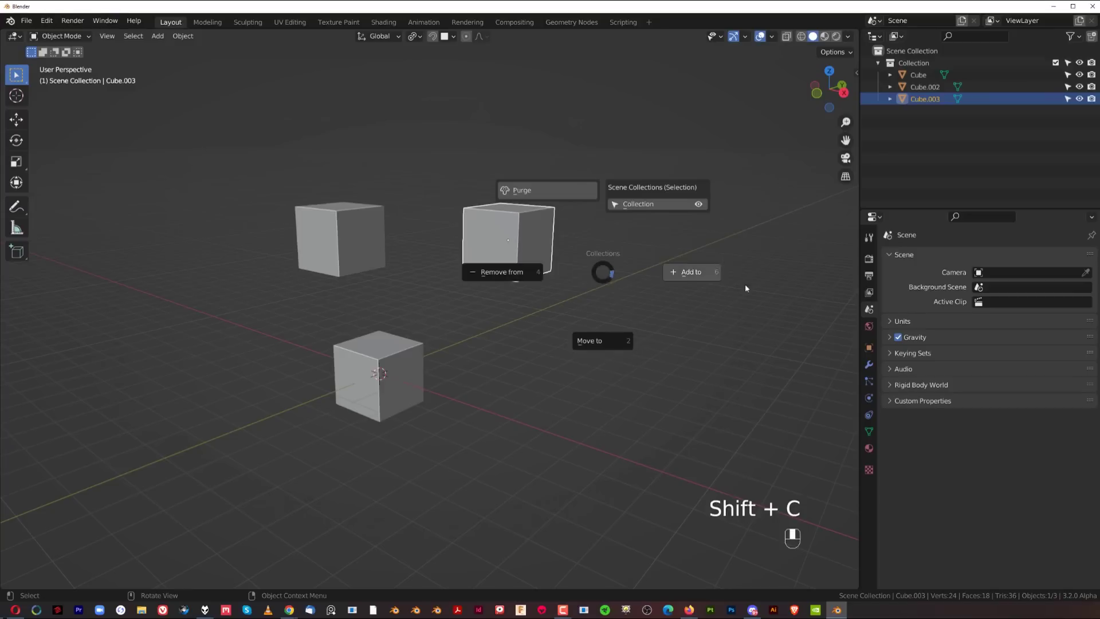
{"action": "left_click", "coordinate": [503, 272]}
{"action": "left_click", "coordinate": [508, 276]}
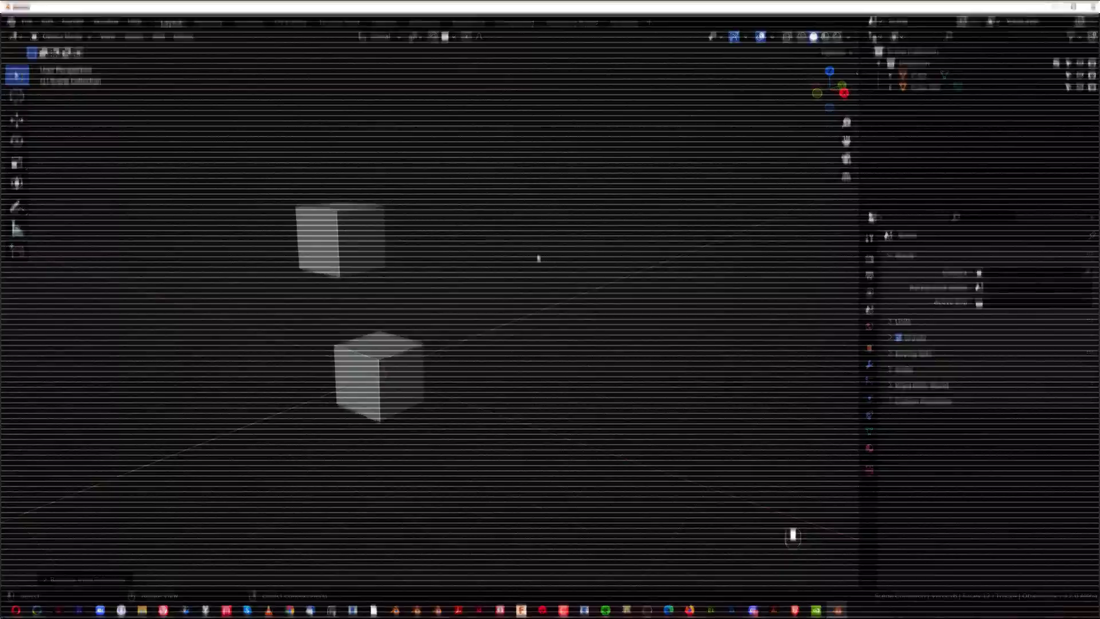
{"action": "key", "text": "shift+c"}
{"action": "left_click", "coordinate": [539, 250]}
Select Cube and move it to a new collection named Collection 2 using the Collections pie's Move to command.
{"action": "left_click", "coordinate": [402, 373]}
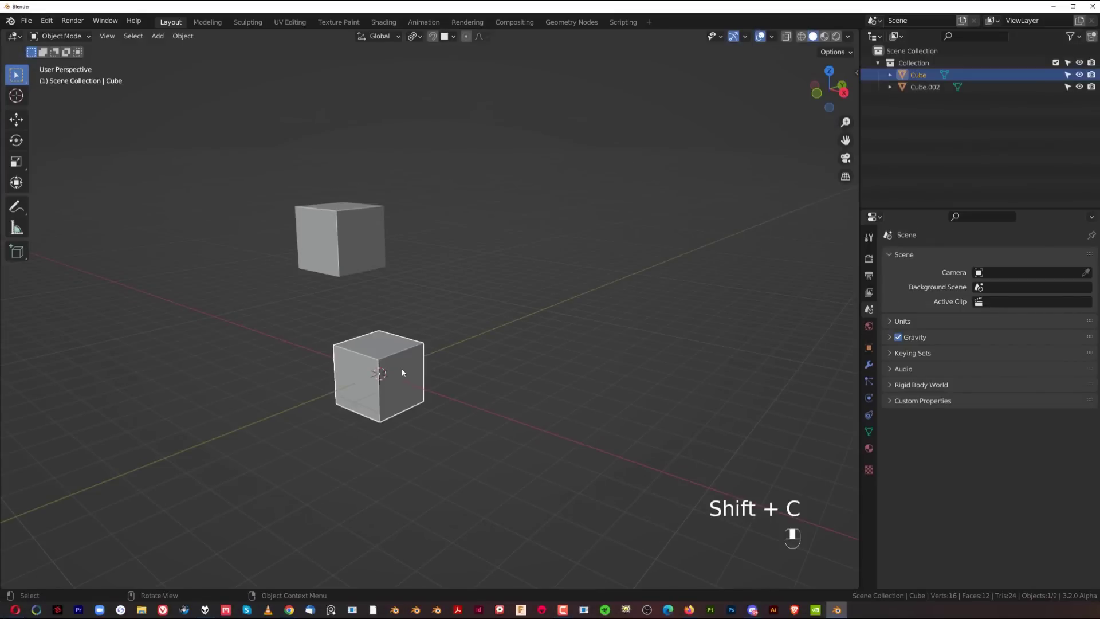
{"action": "key", "text": "shift+c"}
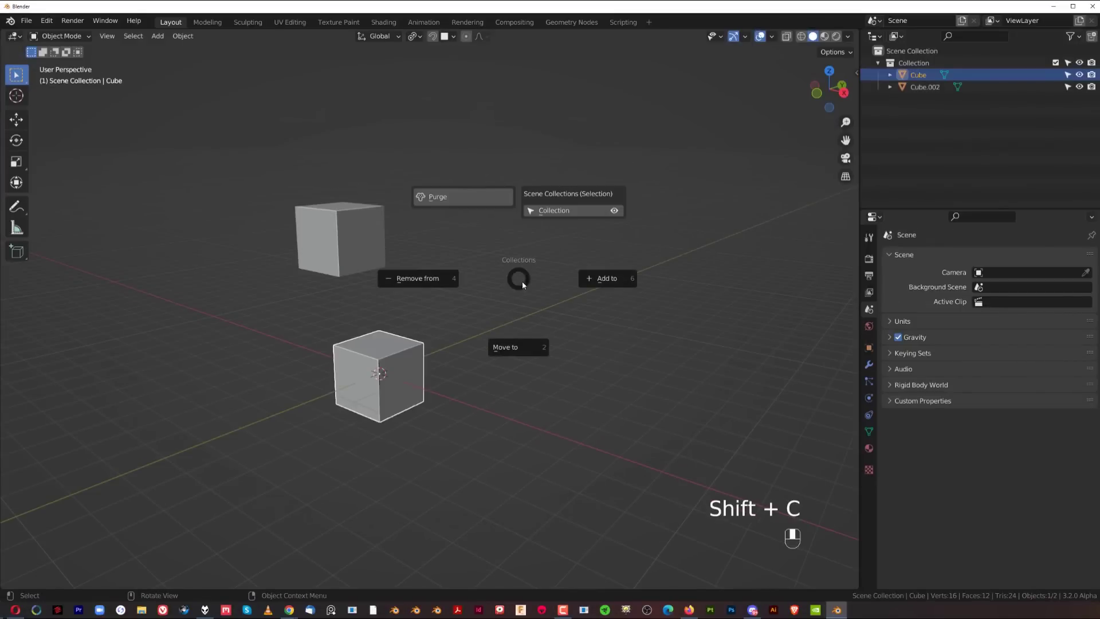
{"action": "left_click", "coordinate": [537, 345]}
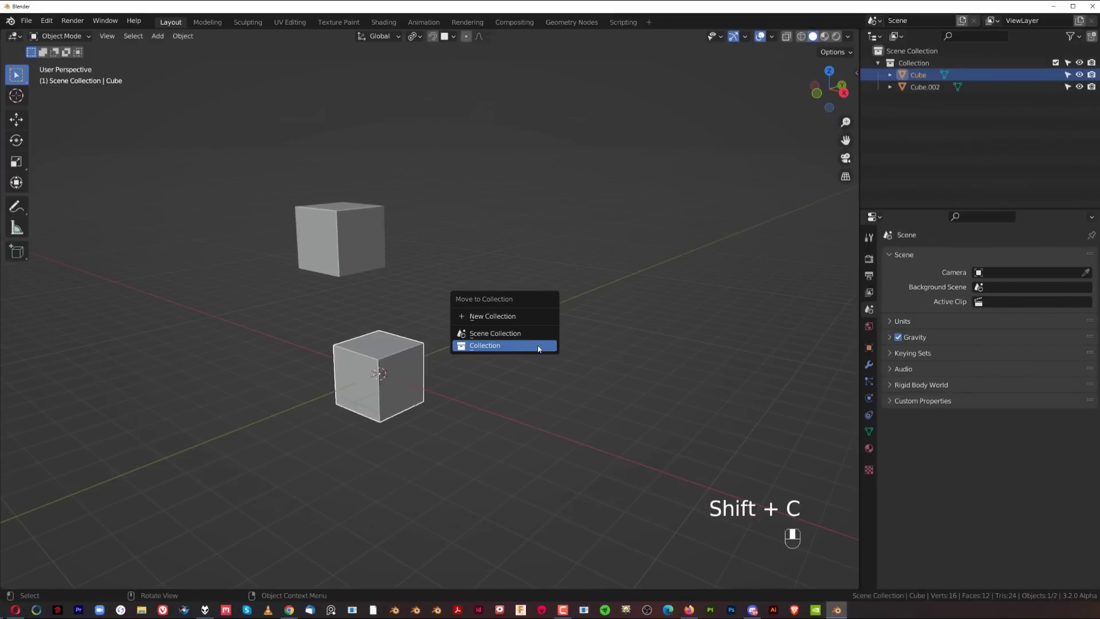
{"action": "left_click", "coordinate": [536, 315]}
{"action": "left_click", "coordinate": [584, 348]}
{"action": "left_click", "coordinate": [584, 348]}
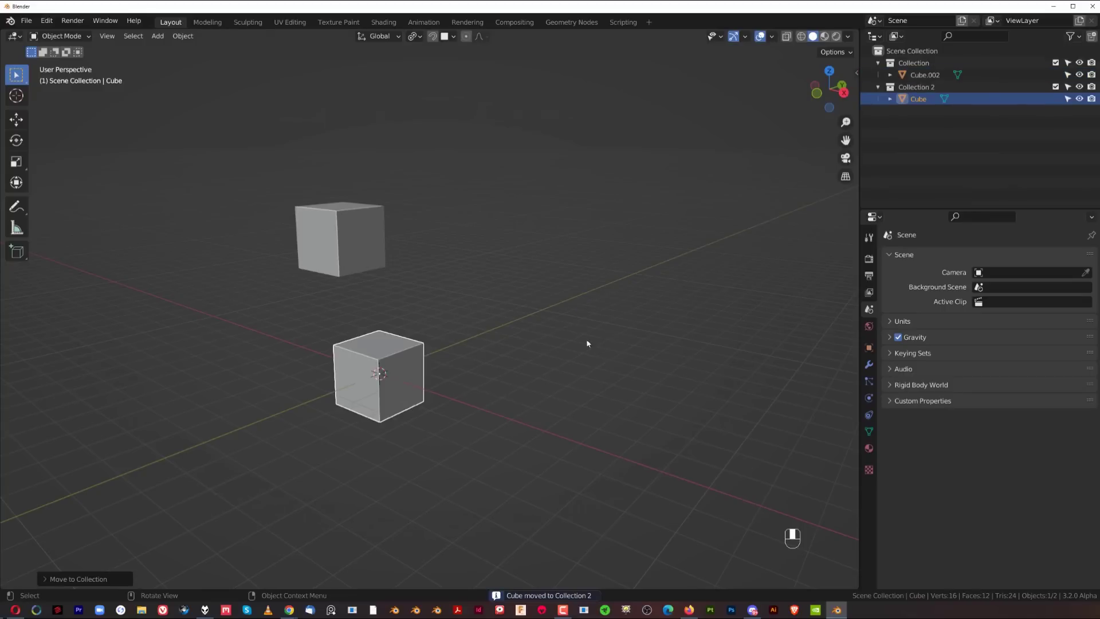
Link Cube to Collection as well with the Collections pie's Add to command.
{"action": "key", "text": "shift+c"}
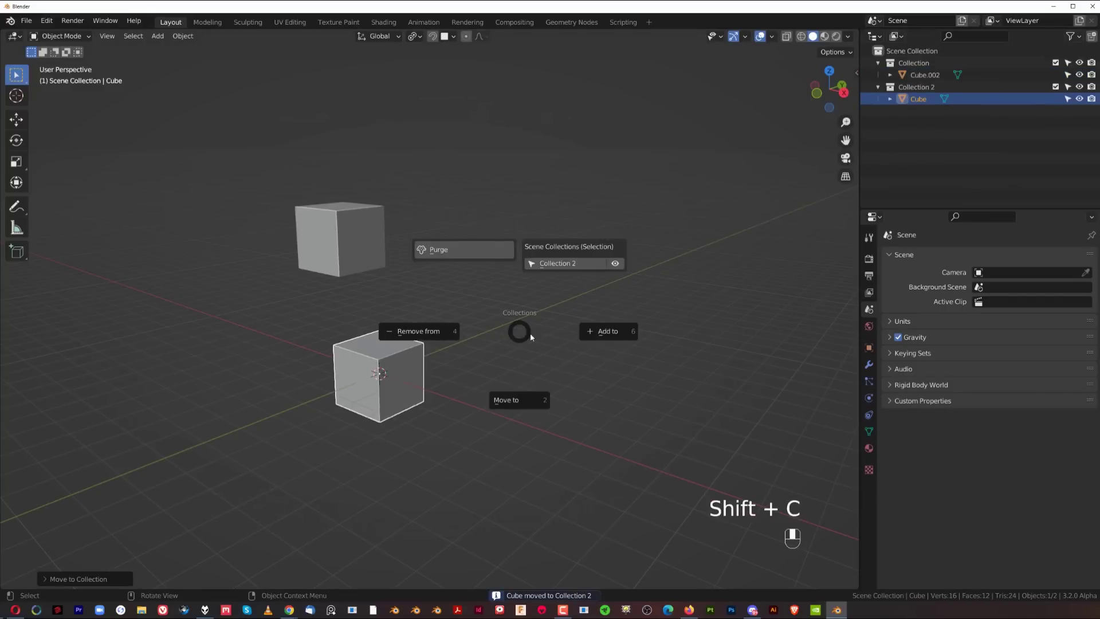
{"action": "left_click", "coordinate": [611, 337]}
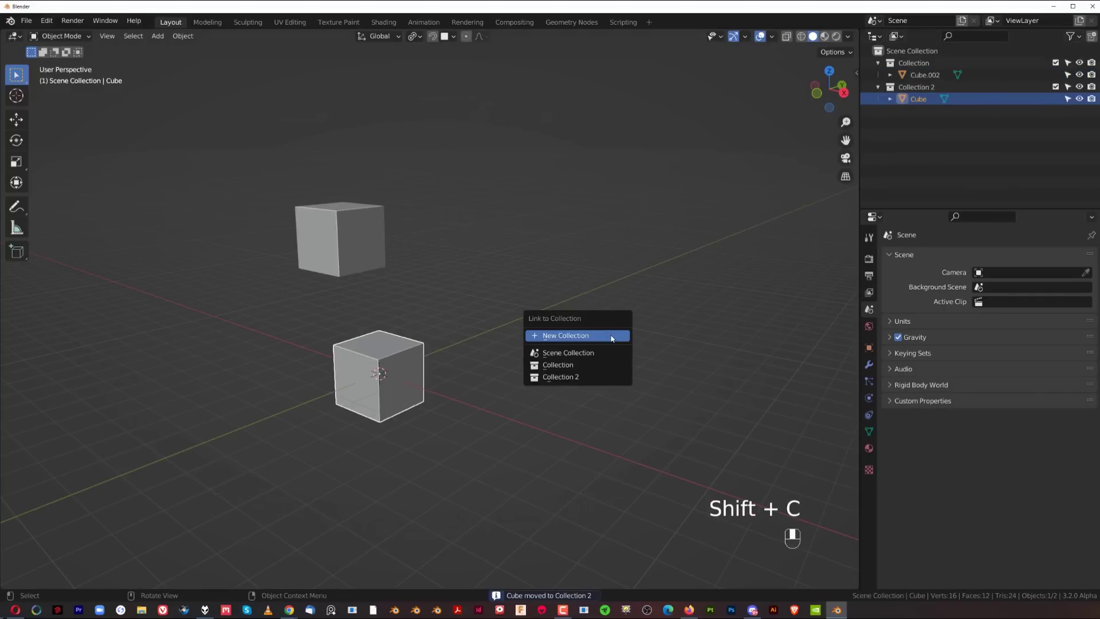
{"action": "left_click", "coordinate": [609, 365]}
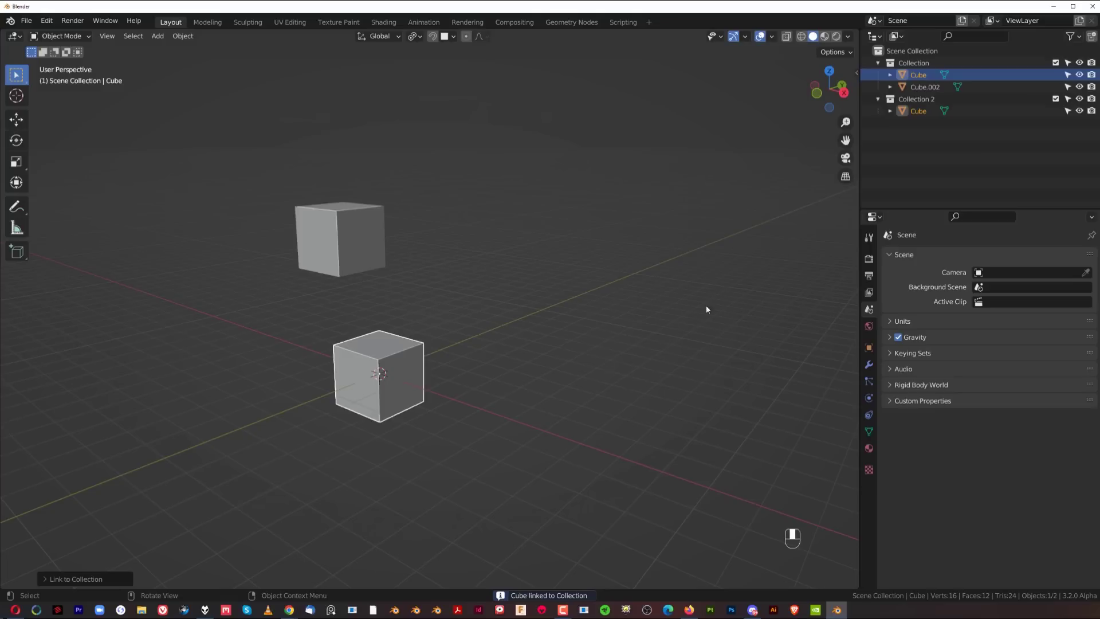
Toggle the visibility of Collection and Collection 2 off and on to examine how it affects the linked Cube.
{"action": "key", "text": "g"}
{"action": "right_click", "coordinate": [415, 359]}
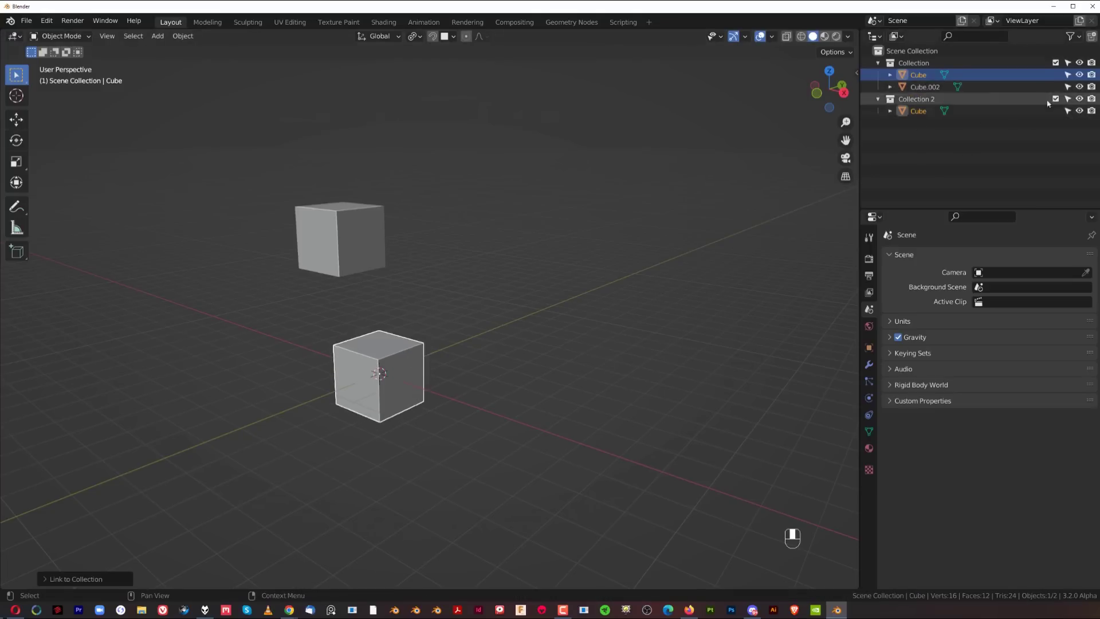
{"action": "left_click", "coordinate": [1079, 63]}
{"action": "left_click", "coordinate": [1079, 63]}
{"action": "left_click", "coordinate": [1079, 63]}
{"action": "left_click", "coordinate": [1081, 99]}
{"action": "left_click", "coordinate": [1080, 99]}
{"action": "left_click", "coordinate": [1080, 63]}
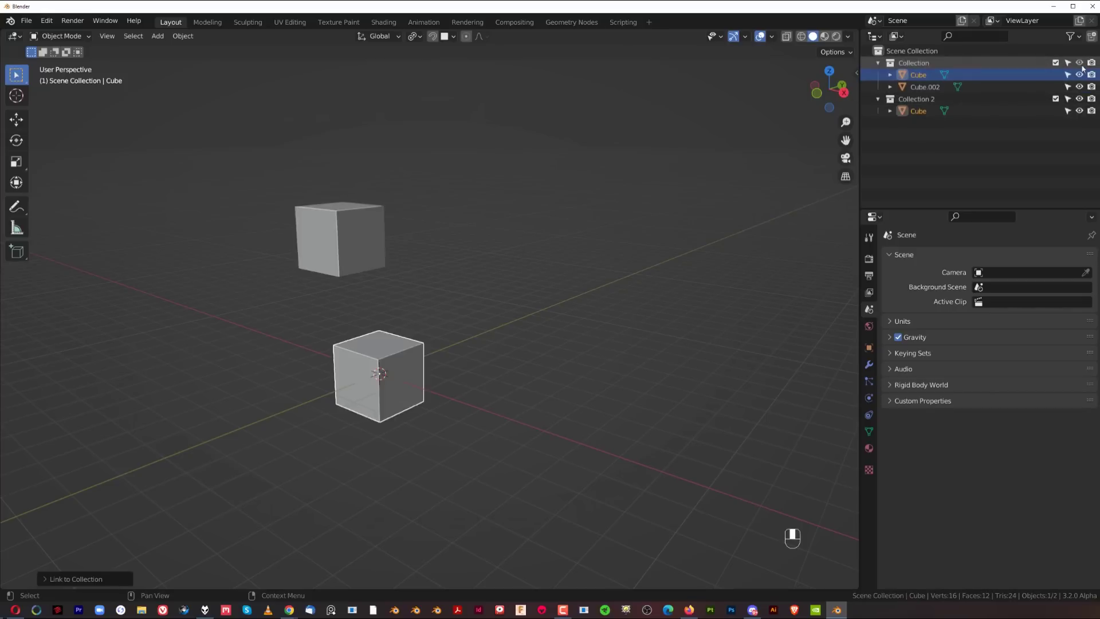
{"action": "left_click", "coordinate": [1079, 99]}
{"action": "left_click", "coordinate": [1079, 99]}
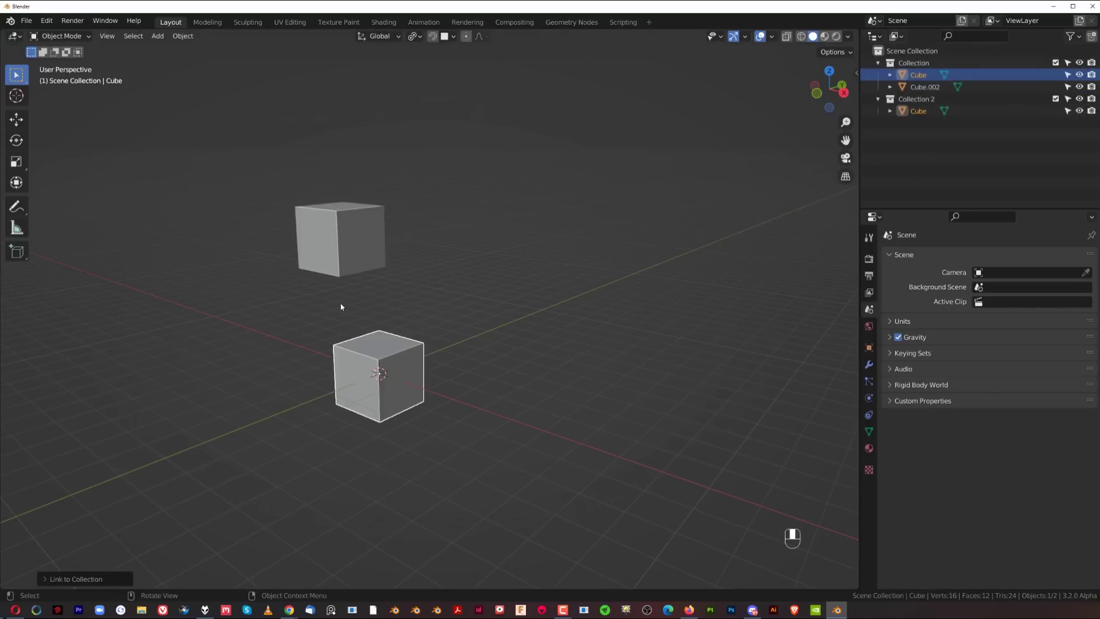
{"action": "key", "text": "g"}
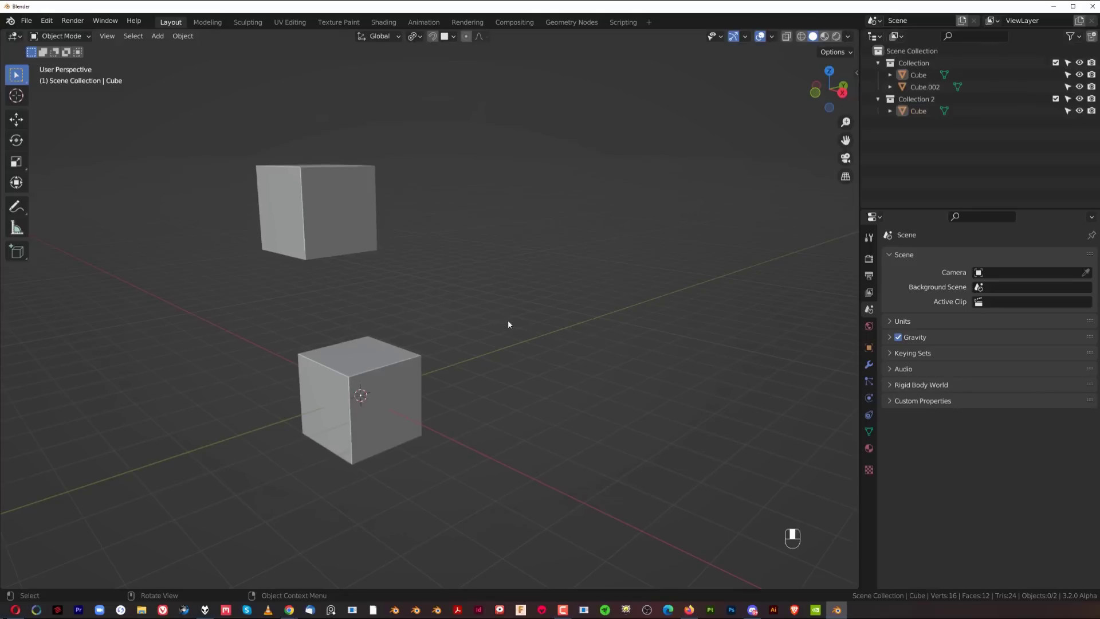
{"action": "key", "text": "shift+c"}
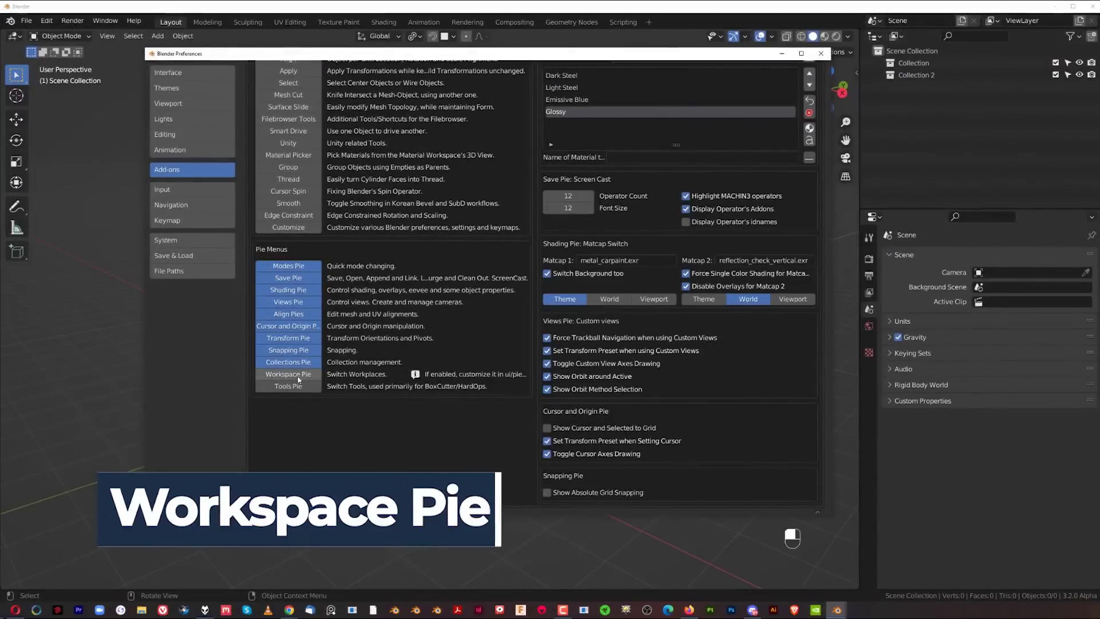
Enable the Workspace Pie in the MACHIN3tools preferences and close the preferences.
{"action": "left_click", "coordinate": [298, 376]}
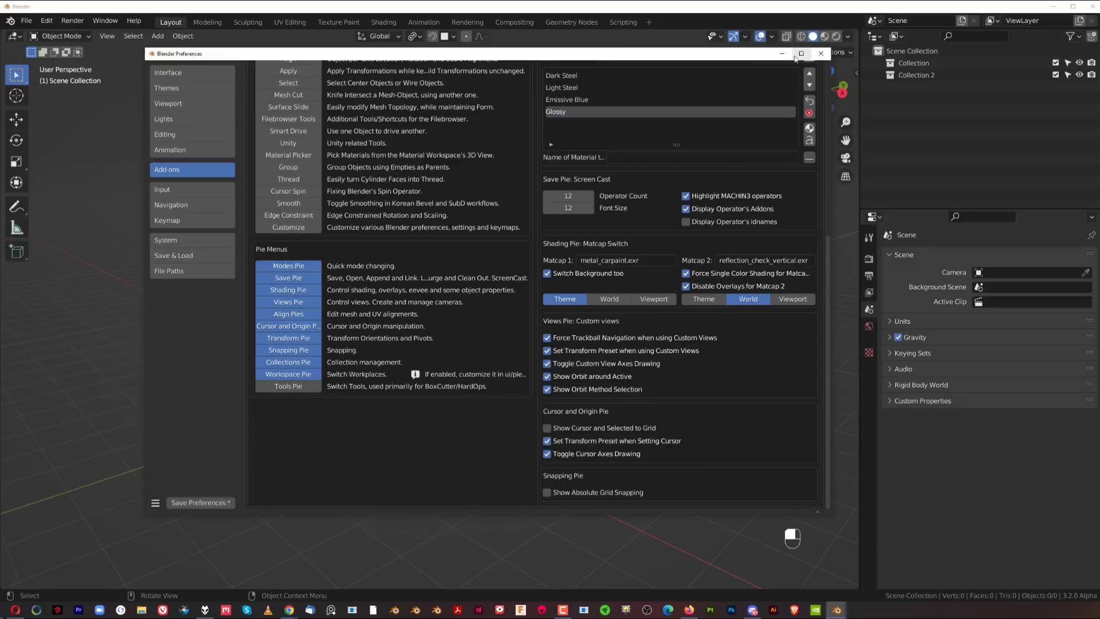
{"action": "left_click", "coordinate": [821, 53]}
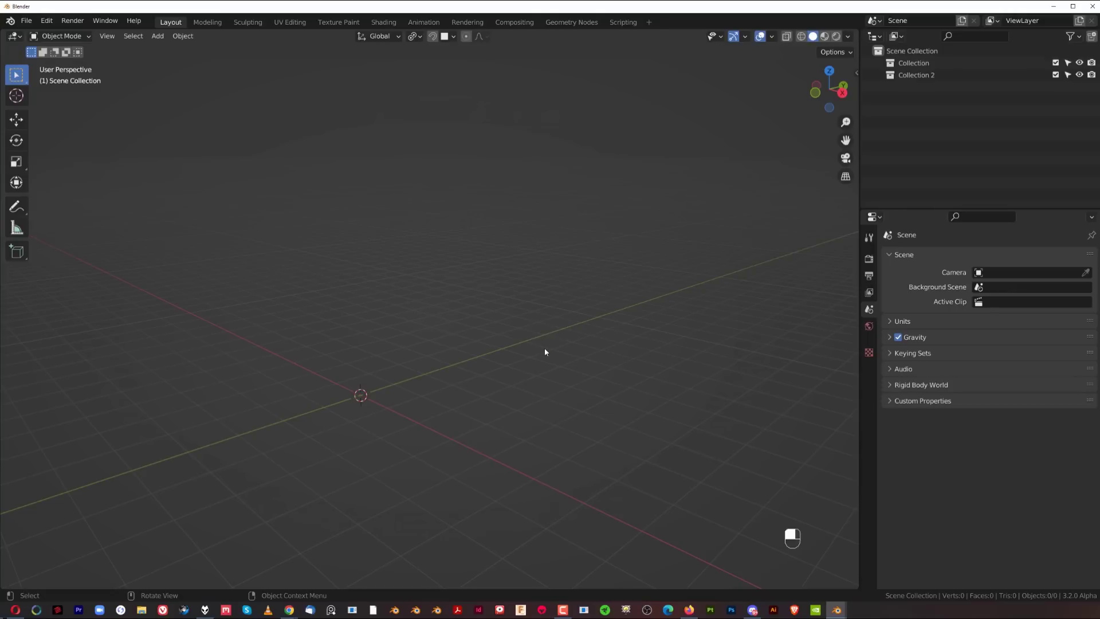
Open the add-on preferences, save them with the MACHIN3tools Tools Pie enabled, and close them.
{"action": "left_click", "coordinate": [47, 21]}
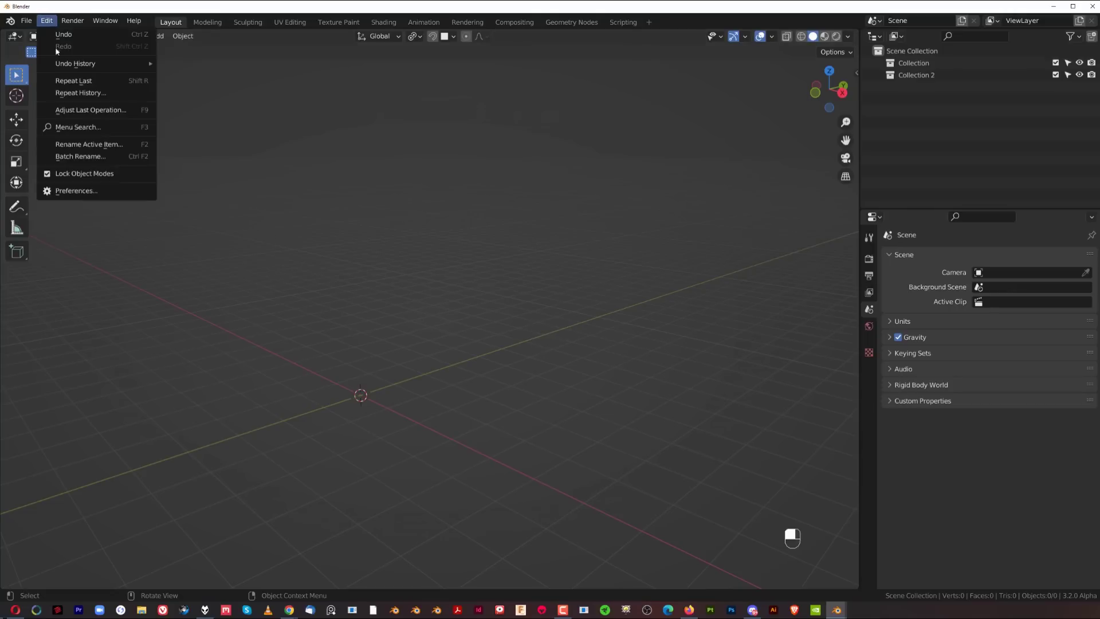
{"action": "left_click", "coordinate": [86, 190]}
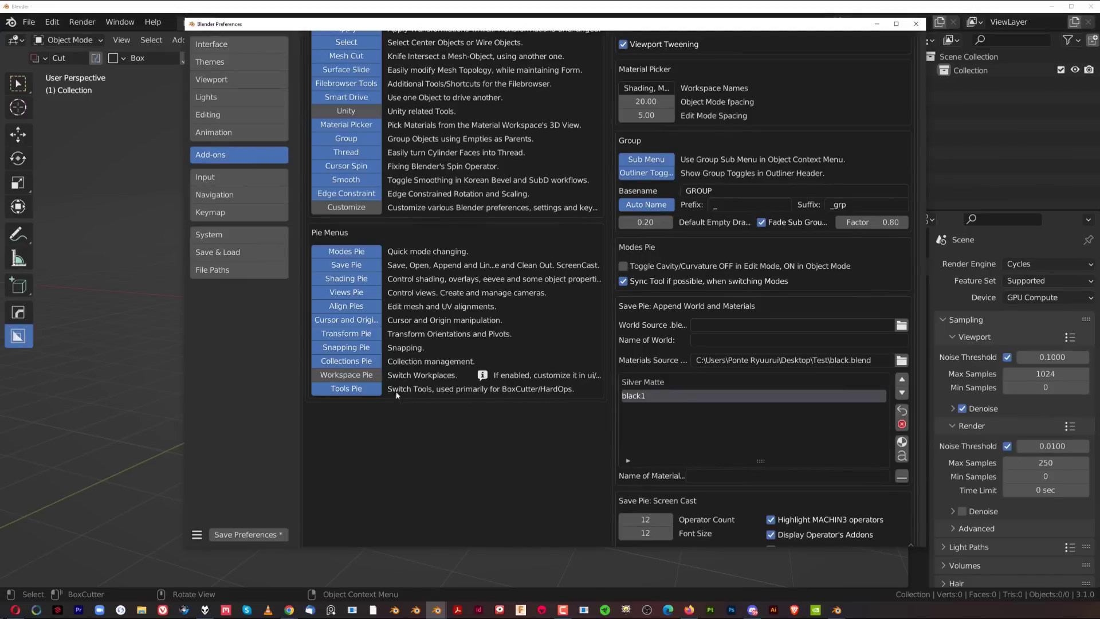
{"action": "scroll", "coordinate": [428, 401], "scroll_direction": "up", "scroll_amount": 3}
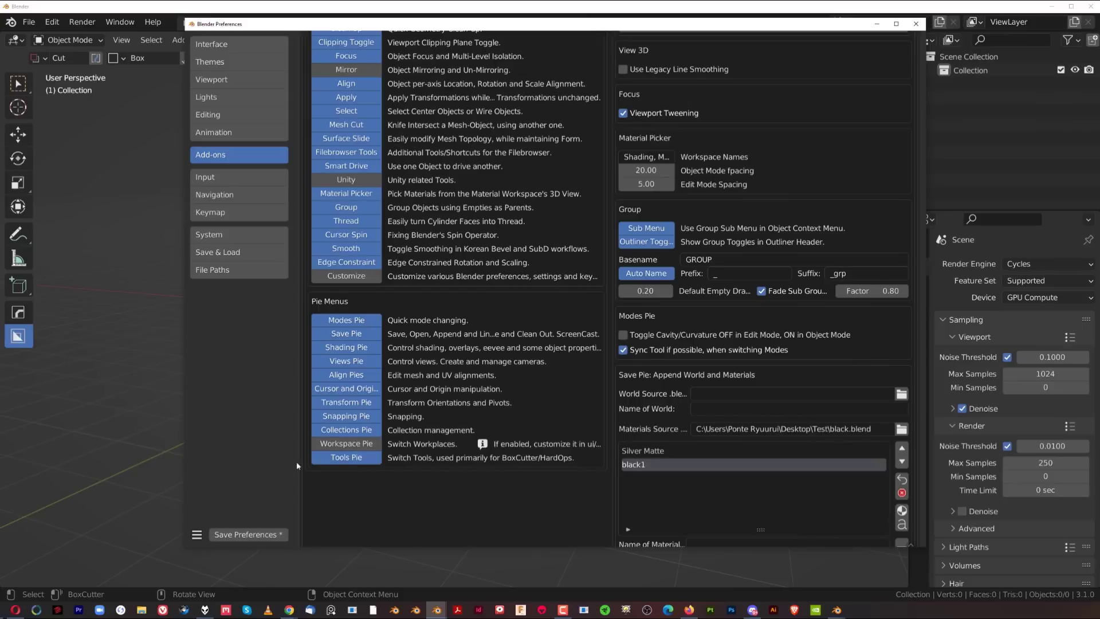
{"action": "left_click", "coordinate": [253, 534]}
{"action": "left_click", "coordinate": [916, 24]}
Switch the active tool to HardOps through the Tools pie, and bring the pie up once more without choosing anything.
{"action": "key", "text": "q"}
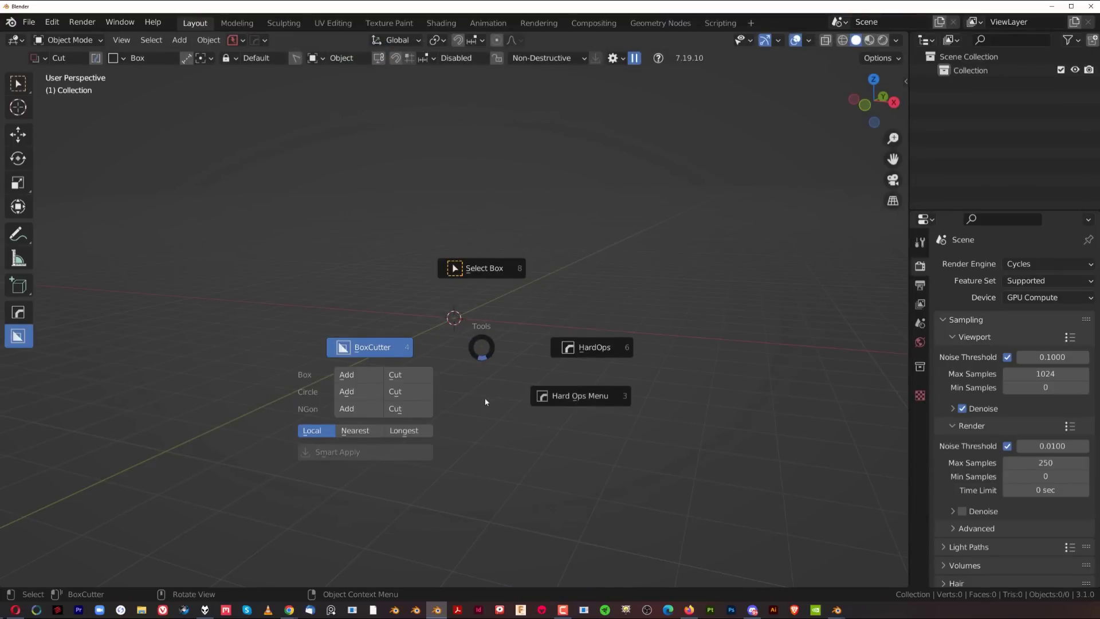
{"action": "left_click", "coordinate": [580, 354]}
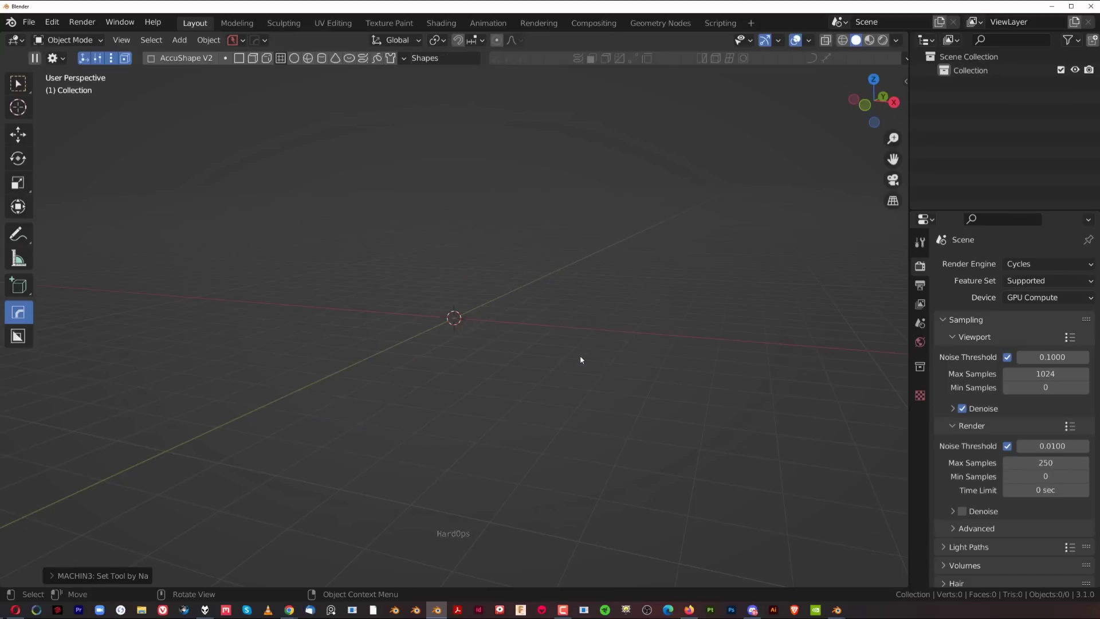
{"action": "key", "text": "q"}
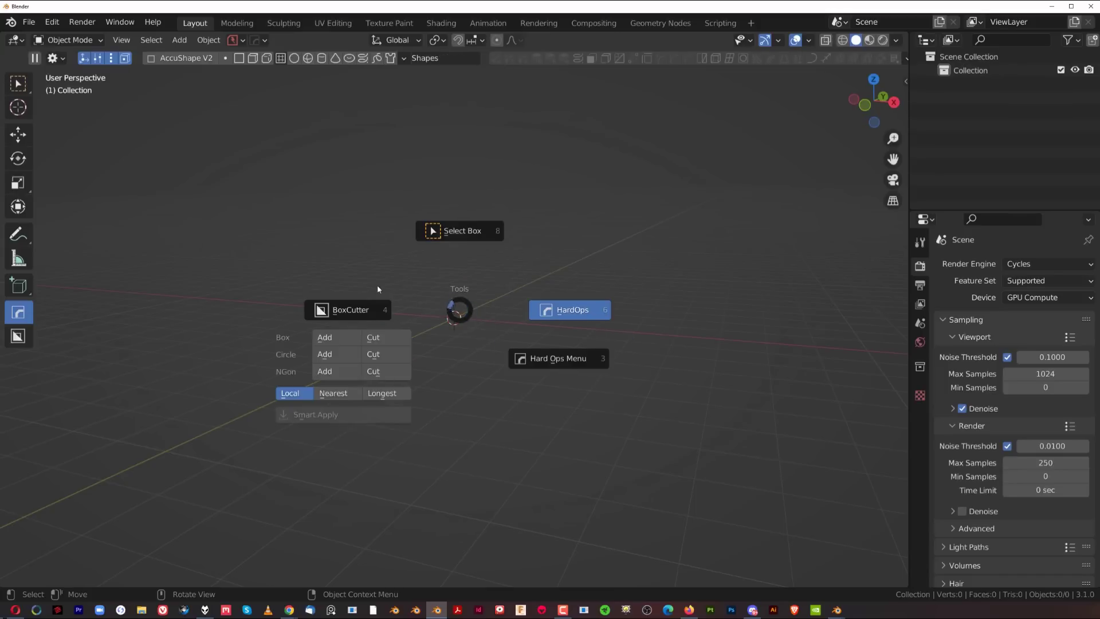
{"action": "key", "text": "Escape"}
Show the HopsTool menu, switch to BoxCutter, and display its Box Helper panel.
{"action": "key", "text": "d"}
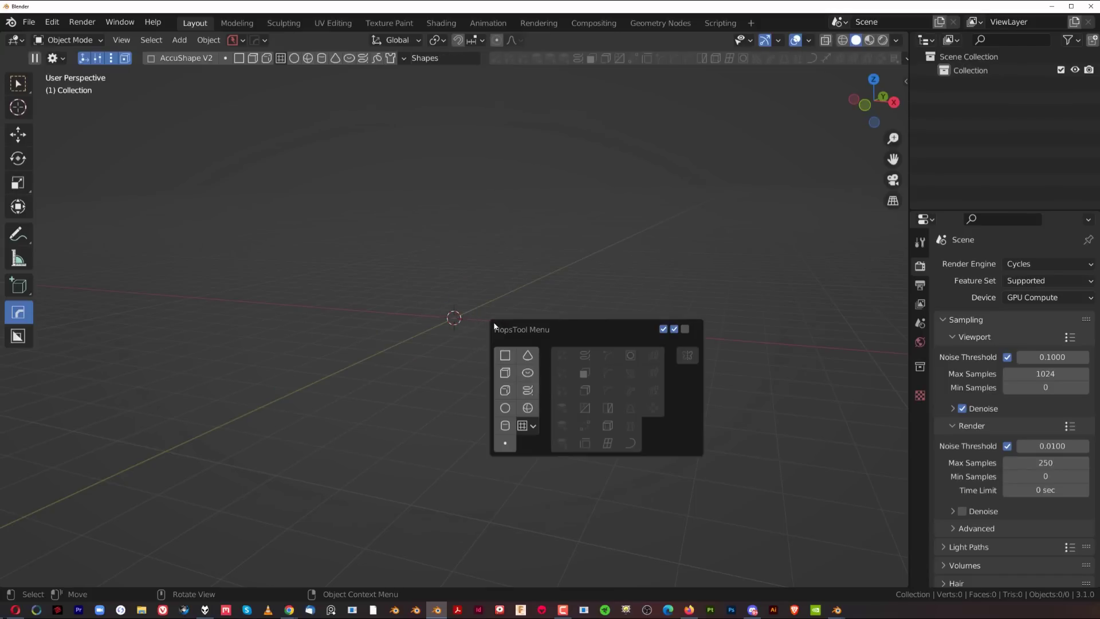
{"action": "key", "text": "alt+w"}
{"action": "key", "text": "ctrl+d"}
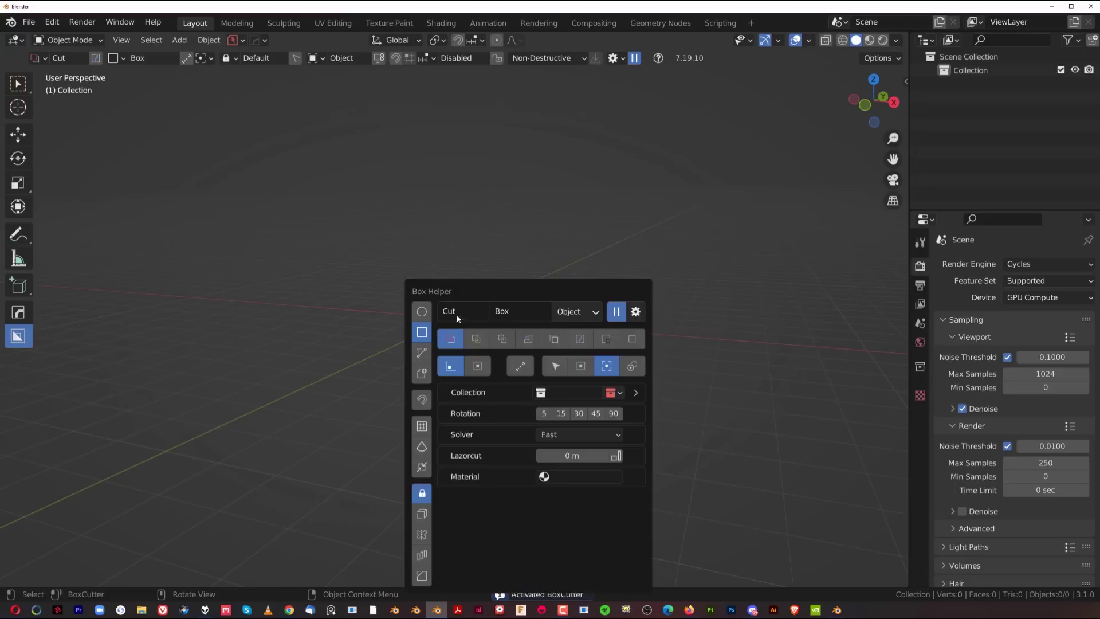
{"action": "key", "text": "ctrl+d"}
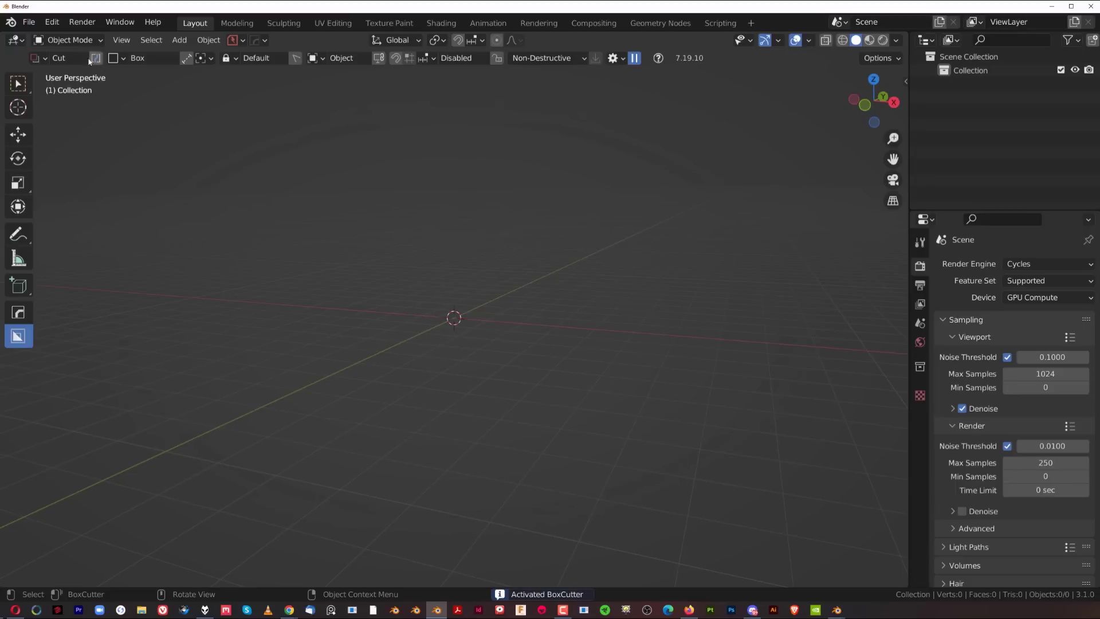
Disable the Tools Pie in the MACHIN3tools preferences, save the preferences and close them.
{"action": "left_click", "coordinate": [52, 21]}
{"action": "left_click", "coordinate": [69, 217]}
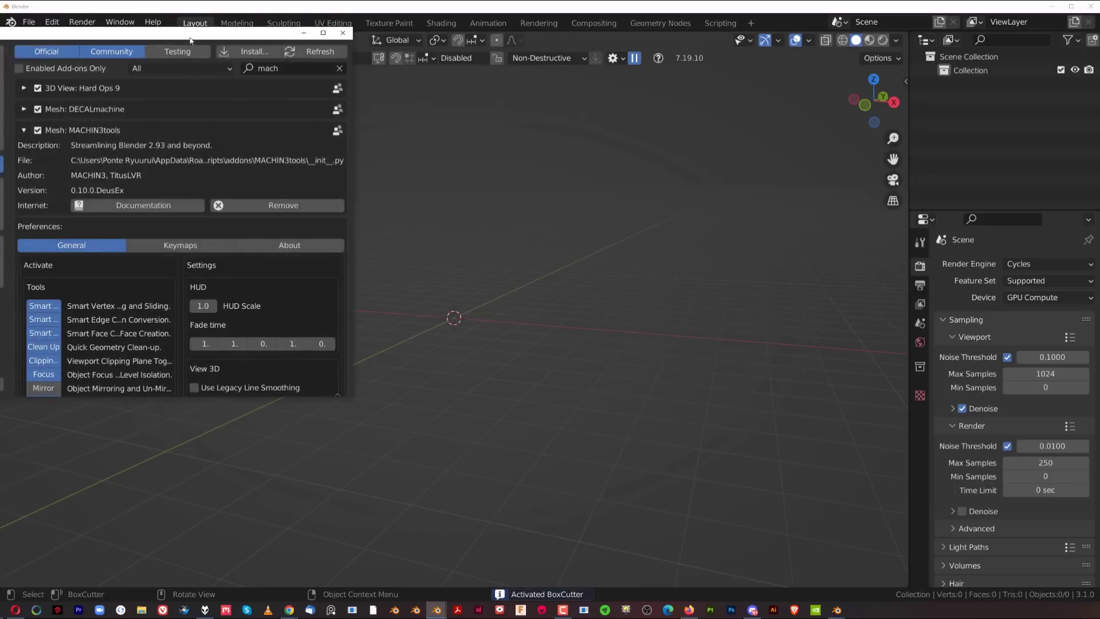
{"action": "left_click_drag", "start_coordinate": [188, 40], "coordinate": [527, 56]}
{"action": "scroll", "coordinate": [515, 229], "scroll_direction": "down", "scroll_amount": 12}
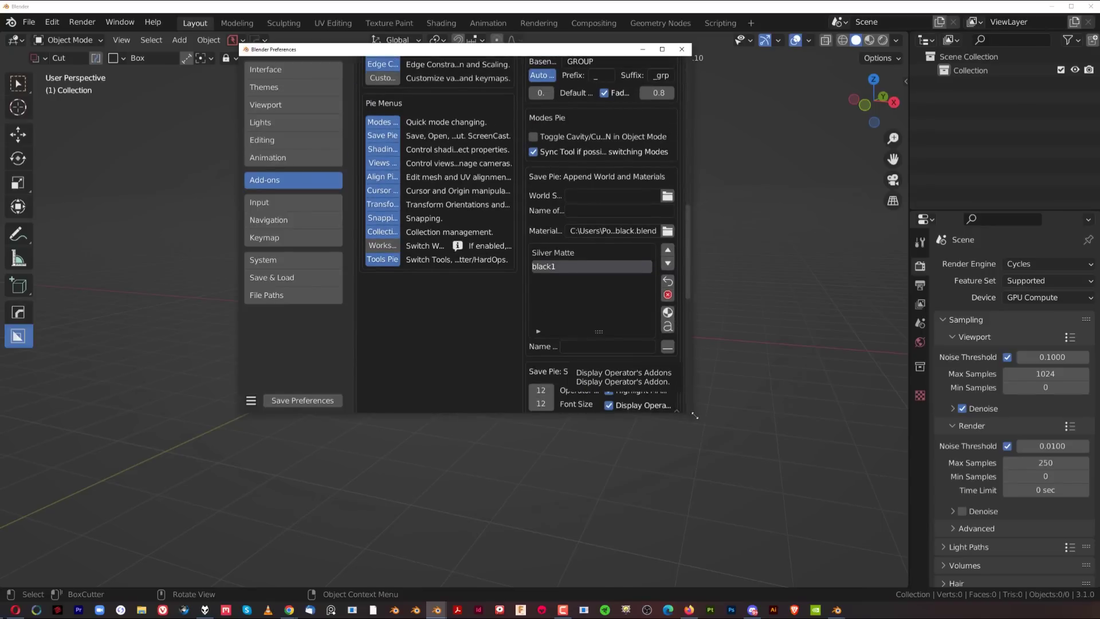
{"action": "left_click_drag", "start_coordinate": [694, 415], "coordinate": [908, 528]}
{"action": "left_click", "coordinate": [300, 516]}
{"action": "key", "text": "alt+F4"}
Bring up the Hard Ops menu with nothing selected and again on a newly added mesh plane, and delete the plane.
{"action": "key", "text": "q"}
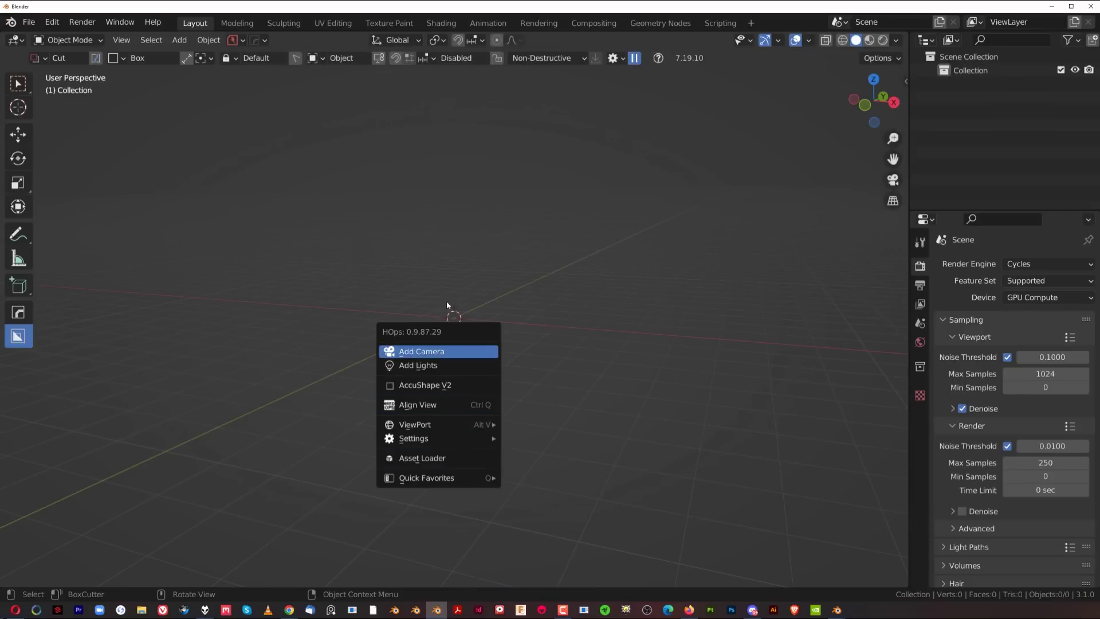
{"action": "key", "text": "Escape"}
{"action": "key", "text": "shift+a"}
{"action": "mouse_move", "coordinate": [402, 311]}
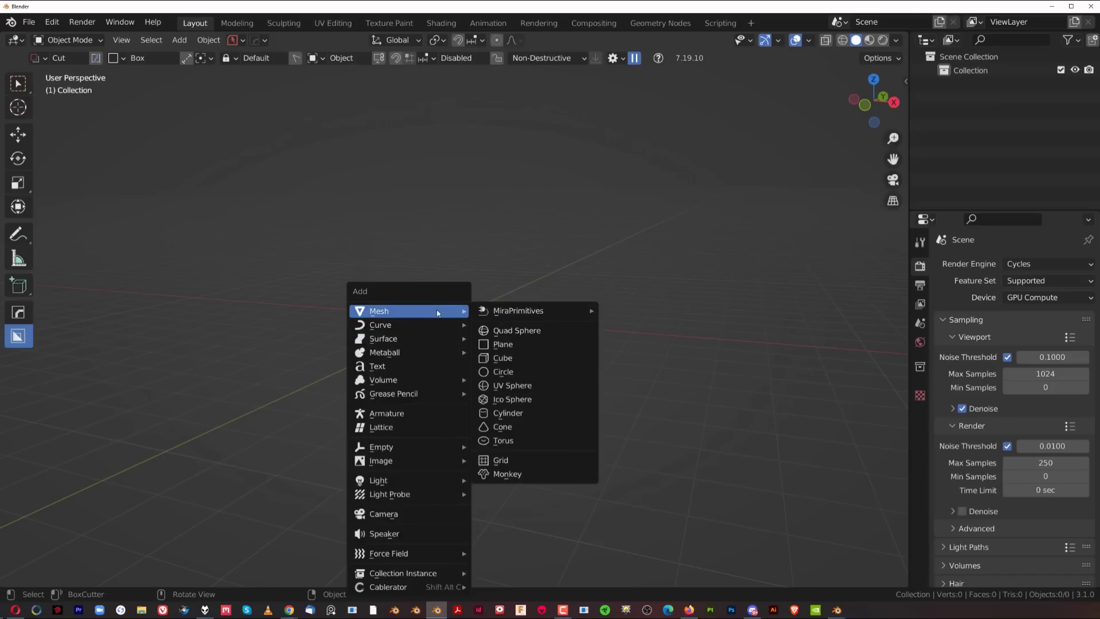
{"action": "left_click", "coordinate": [514, 345]}
{"action": "key", "text": "q"}
{"action": "key", "text": "Escape"}
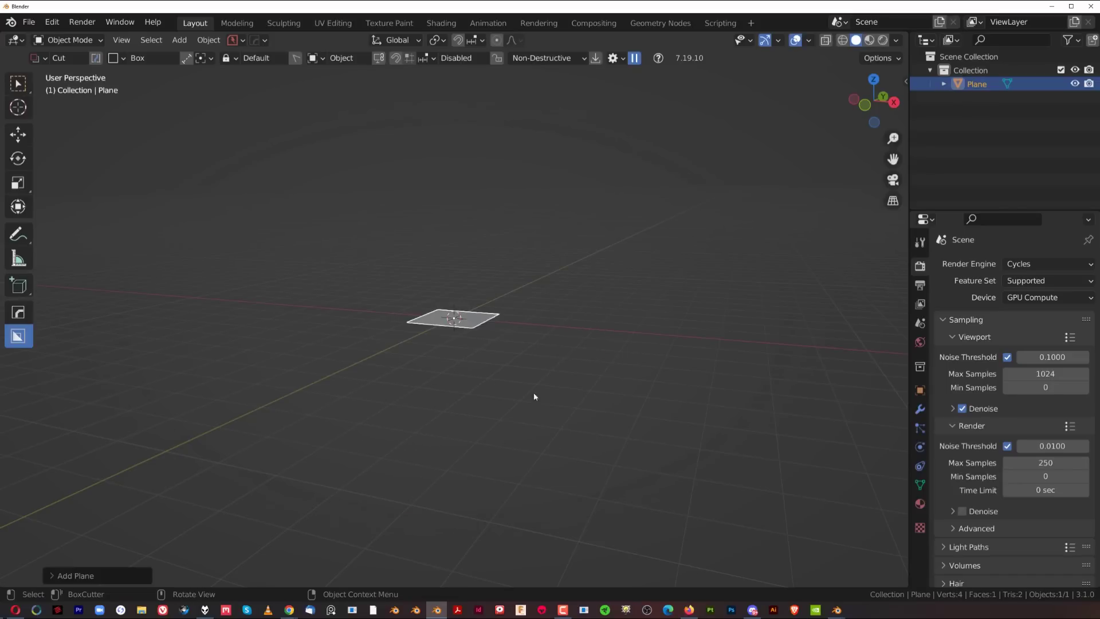
{"action": "key", "text": "Delete"}
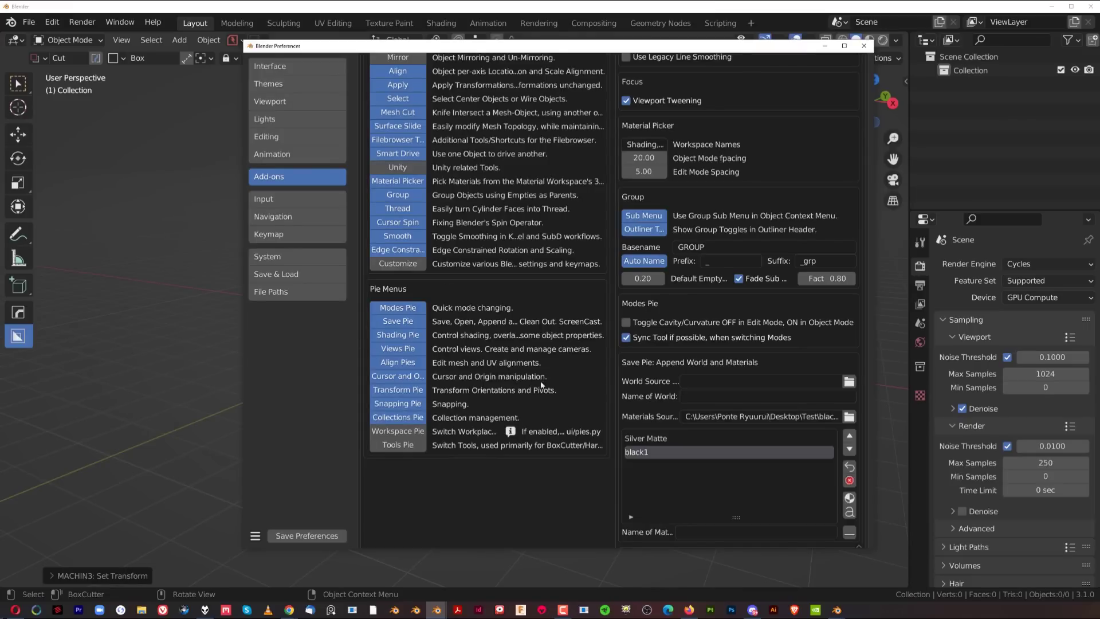
{"action": "scroll", "coordinate": [549, 385], "scroll_direction": "up", "scroll_amount": 6}
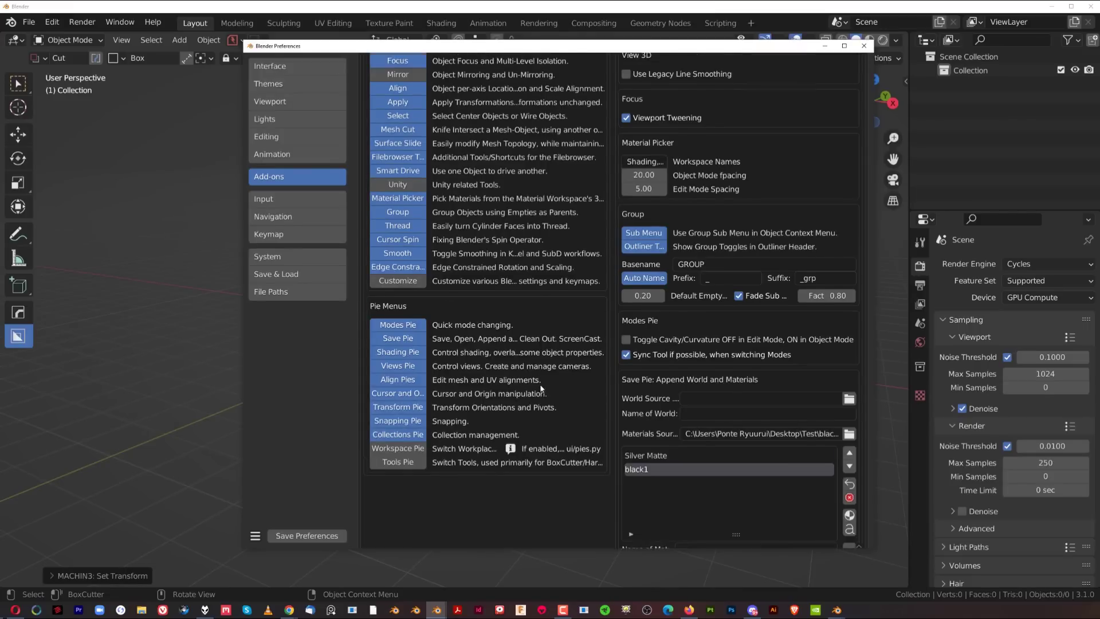